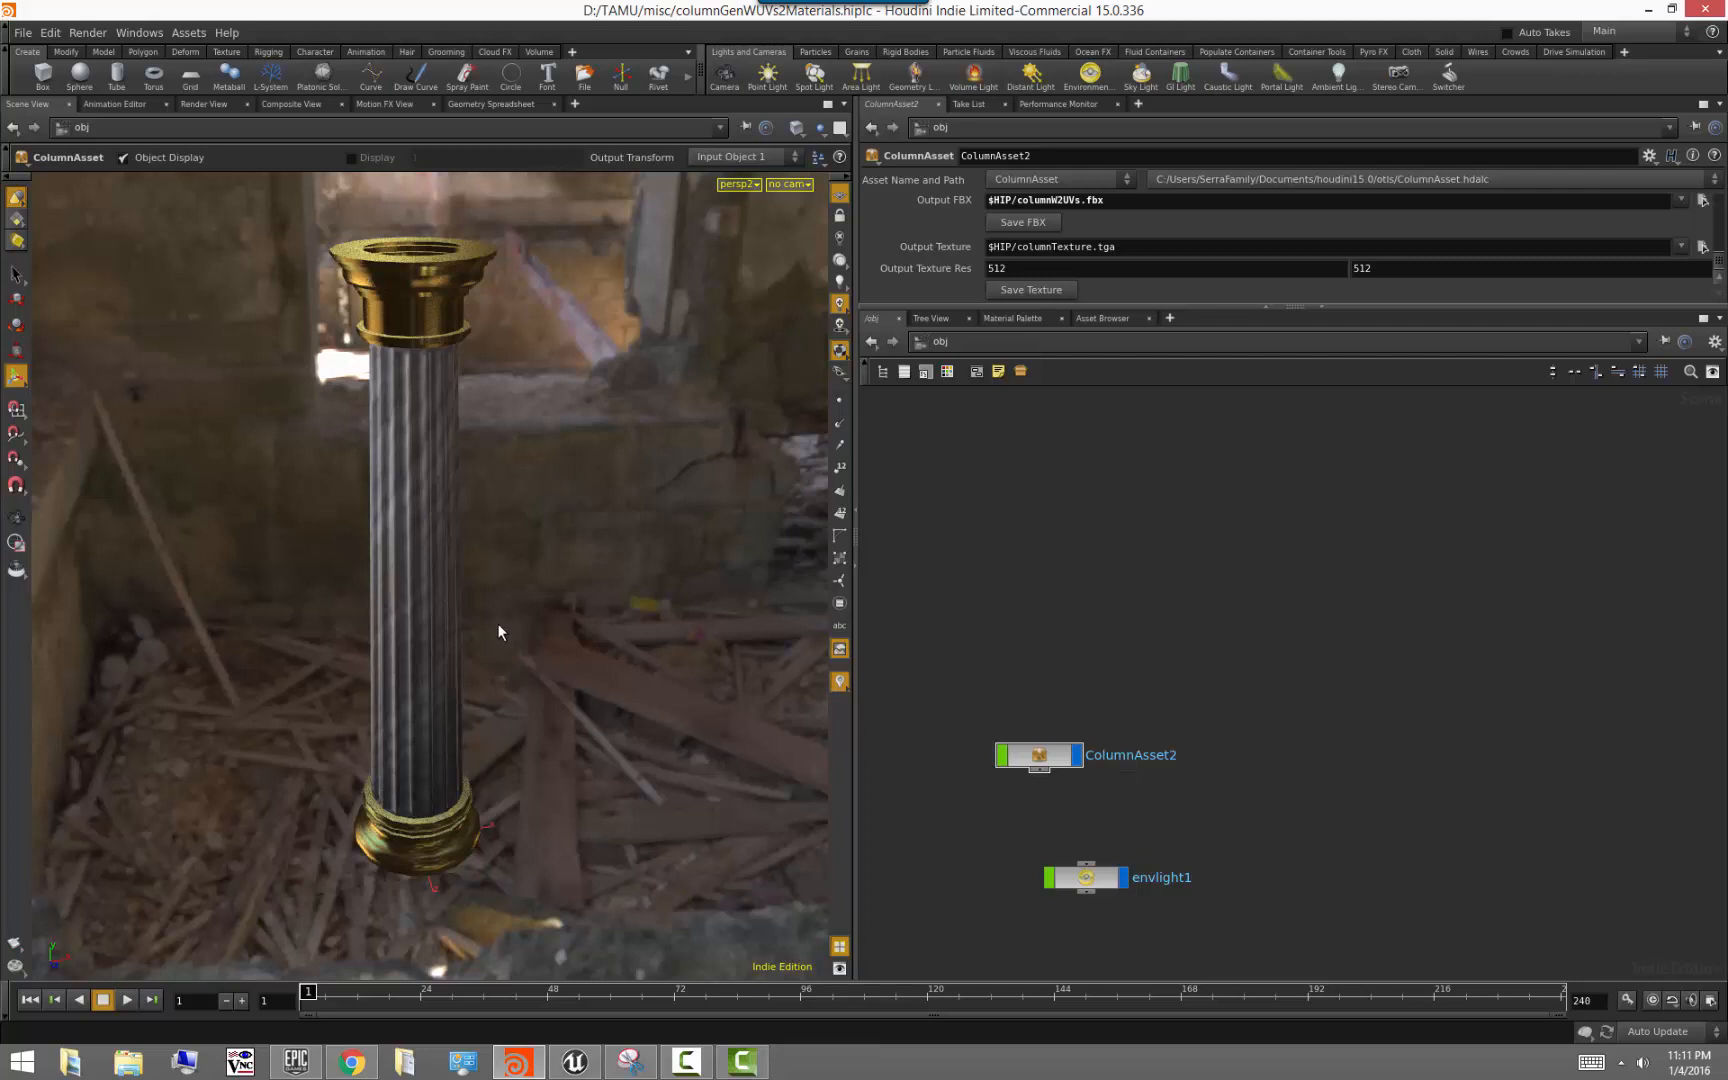
Switch to Unreal Editor and import columnW2UVs_color.fbx into the Content folder with Auto Generate Collision enabled
drag(524, 631, 459, 642)
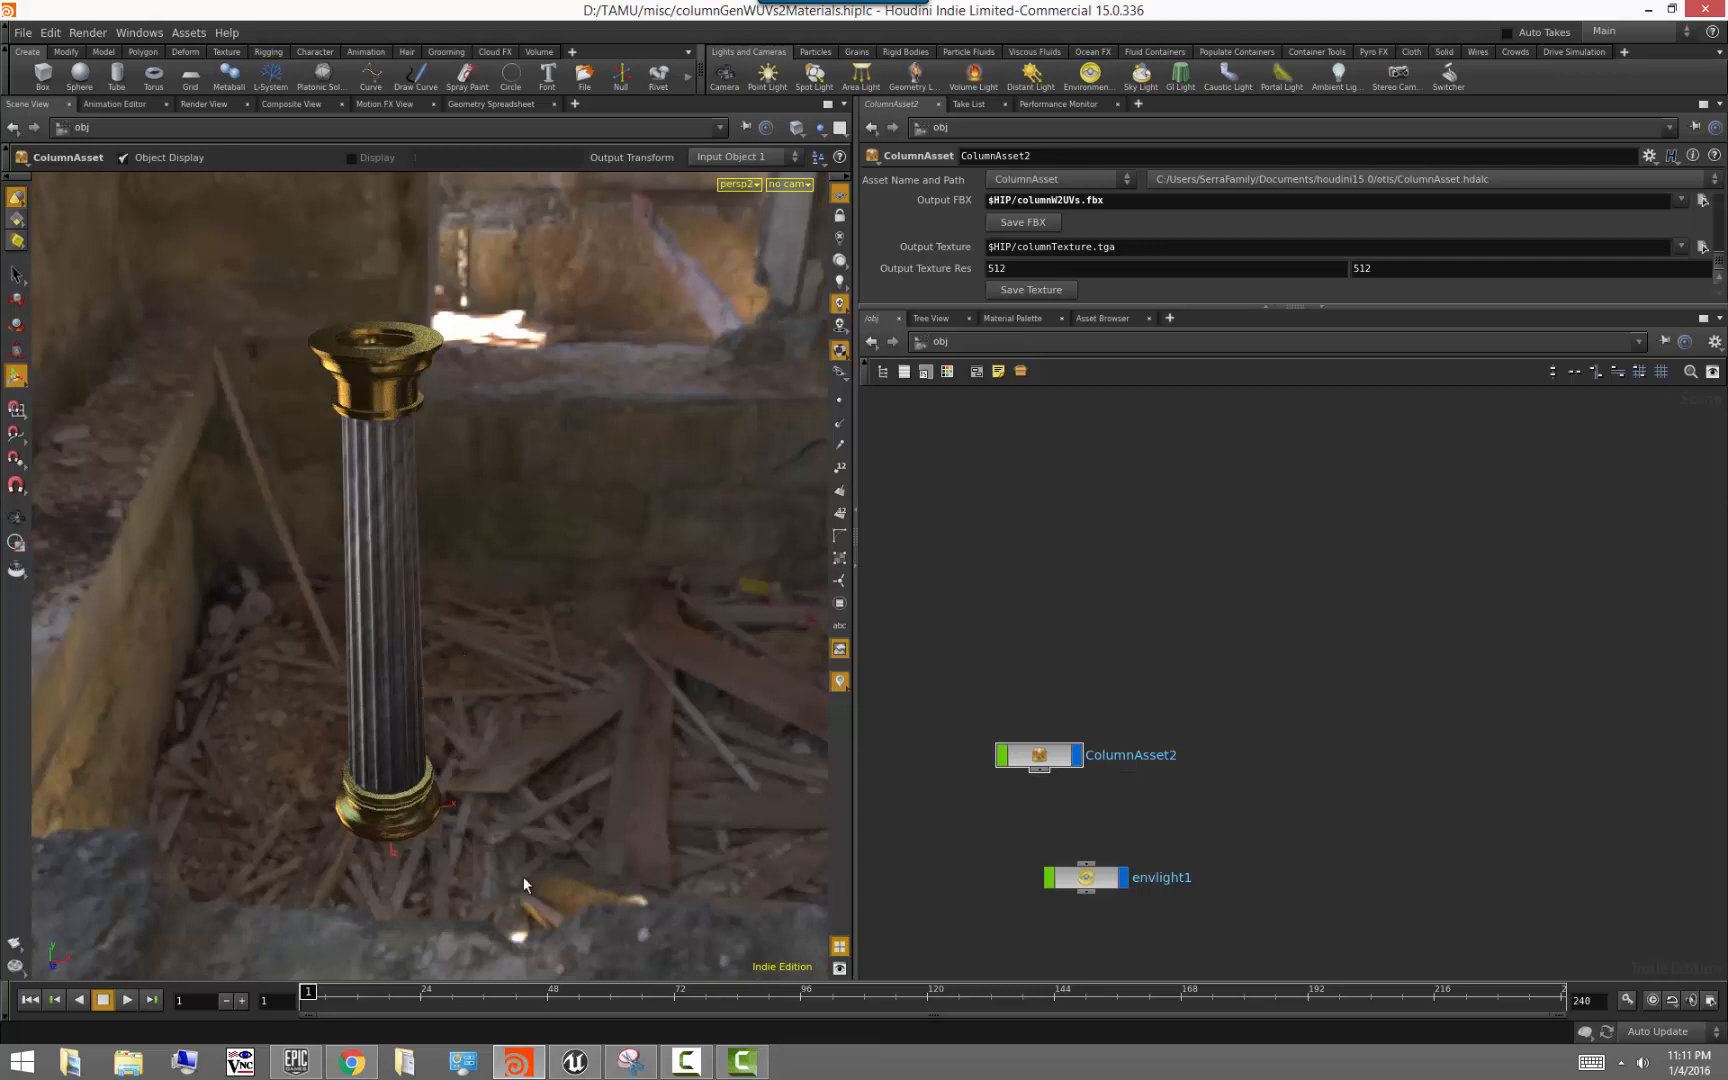
click(575, 1062)
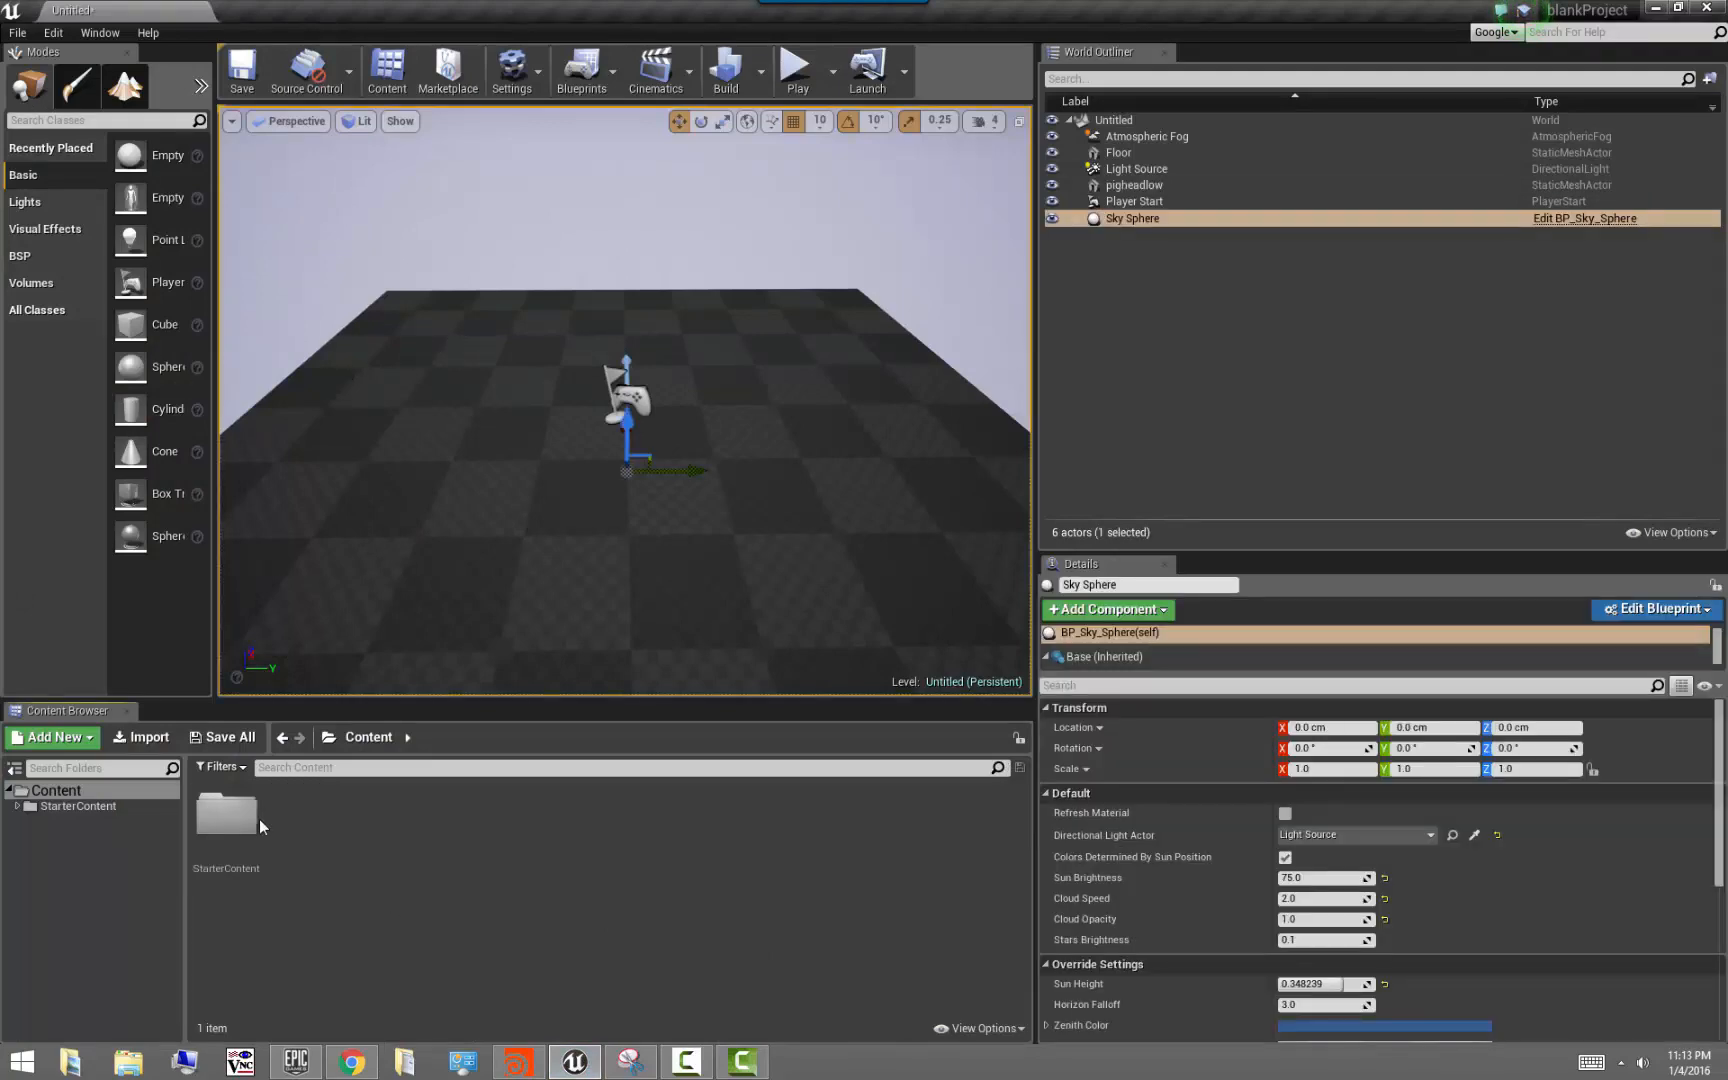
click(141, 737)
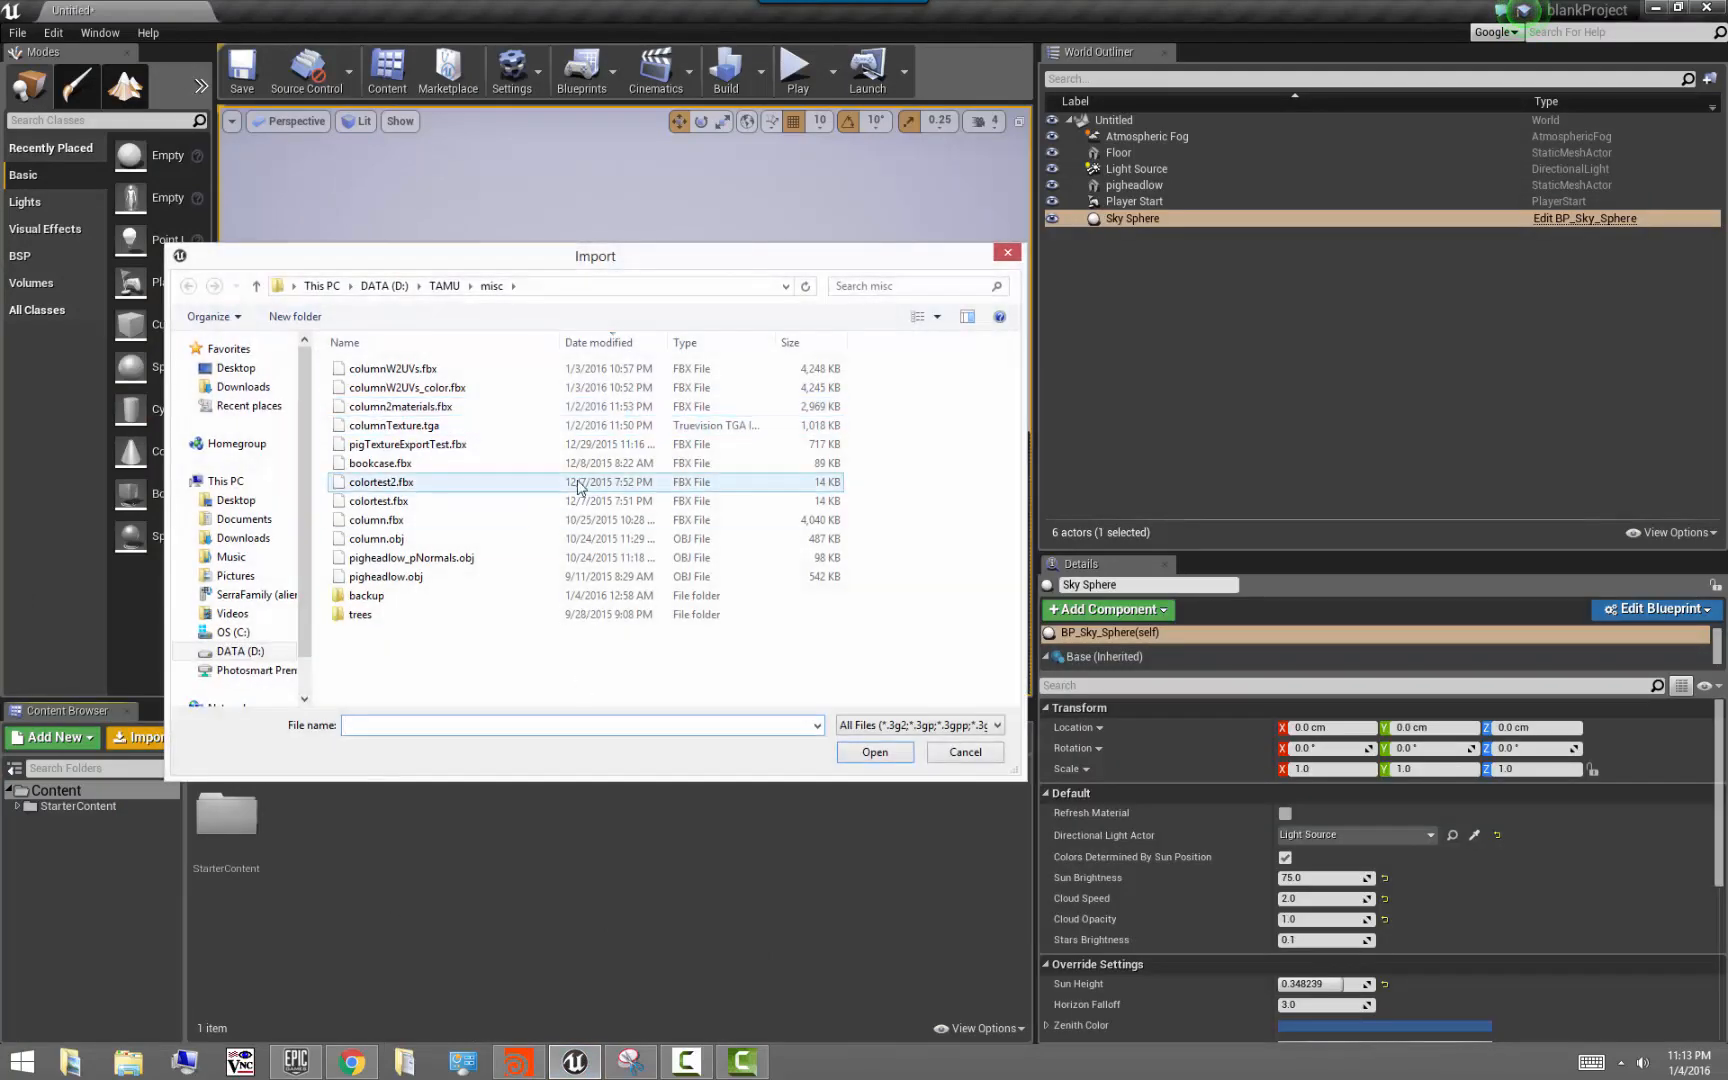
click(435, 392)
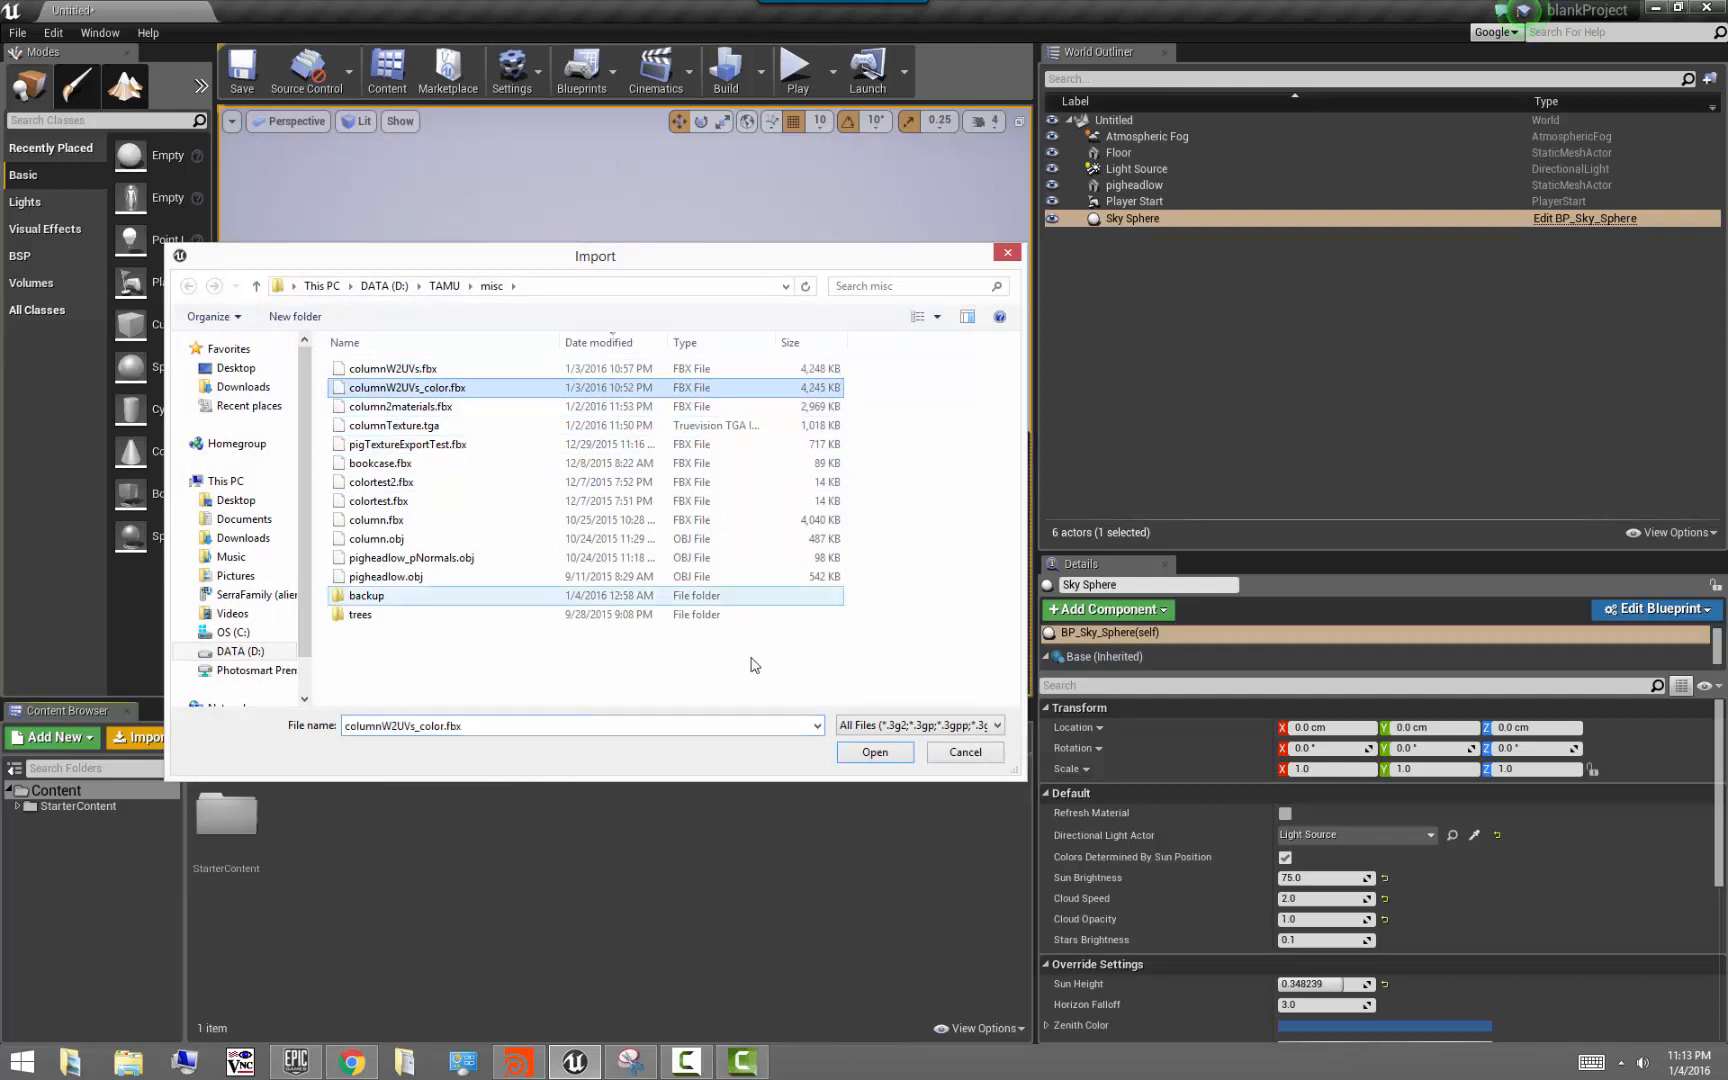
click(875, 752)
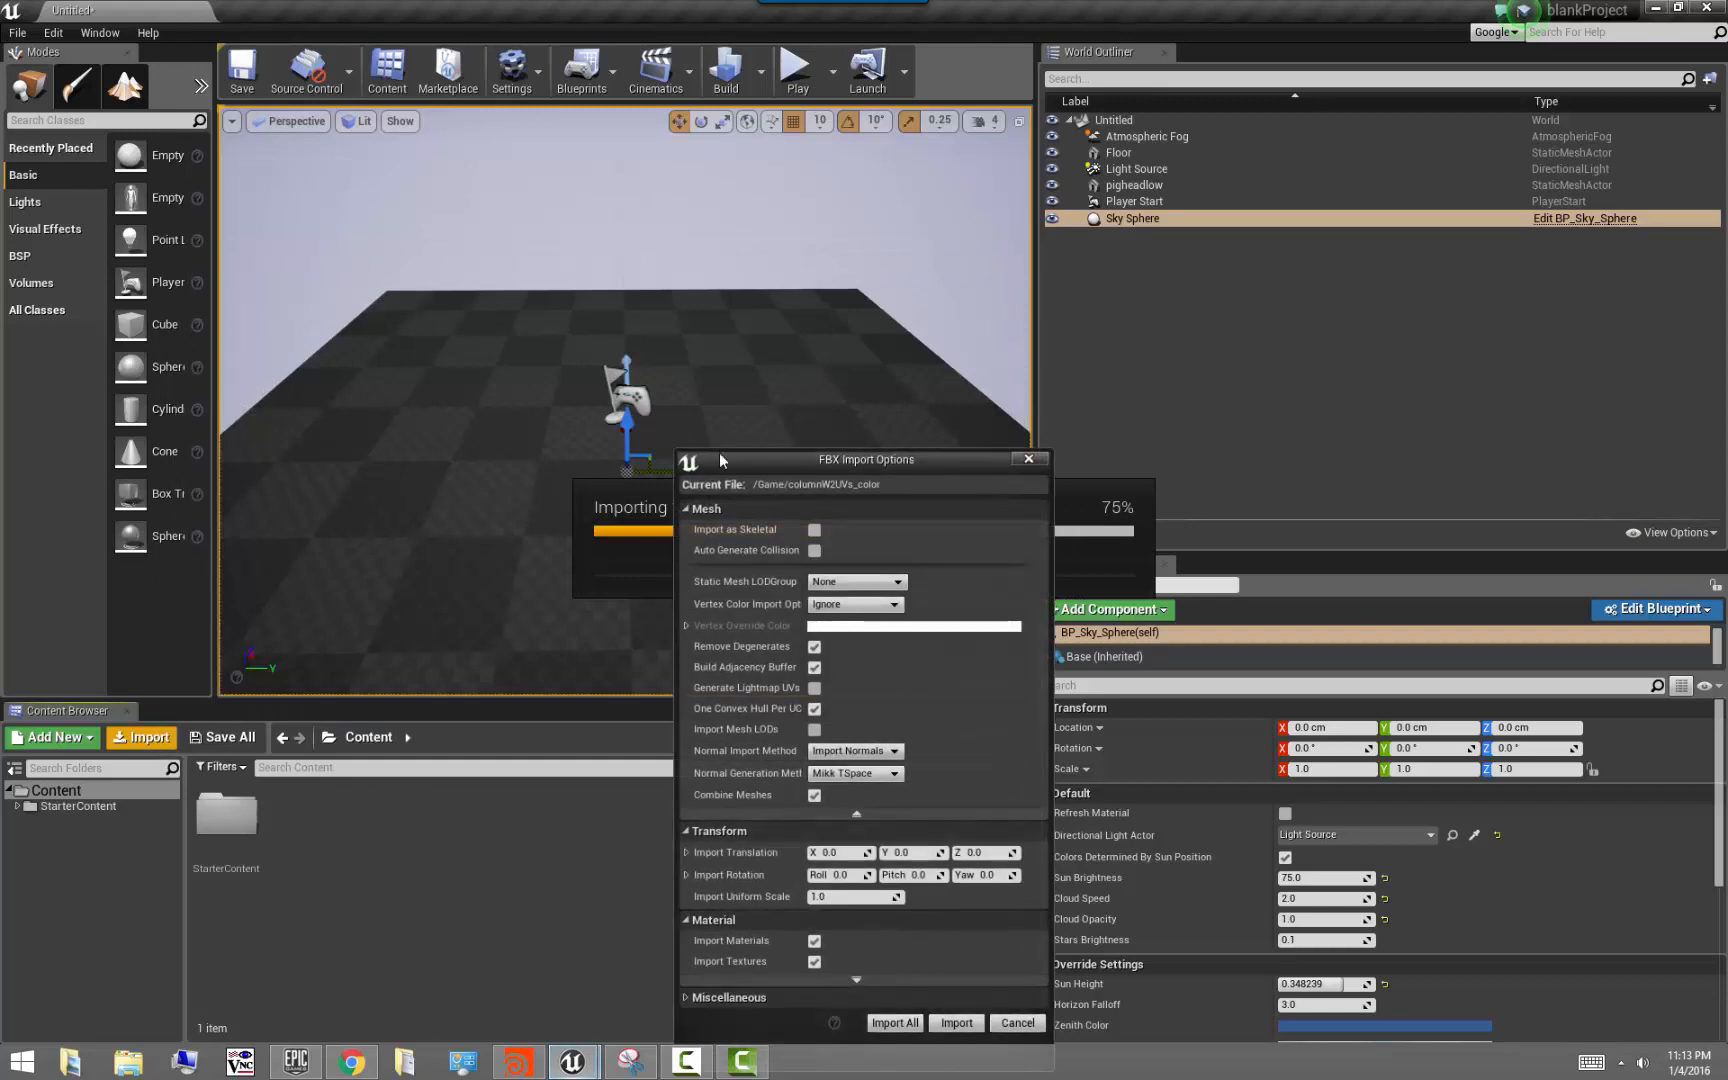
click(814, 550)
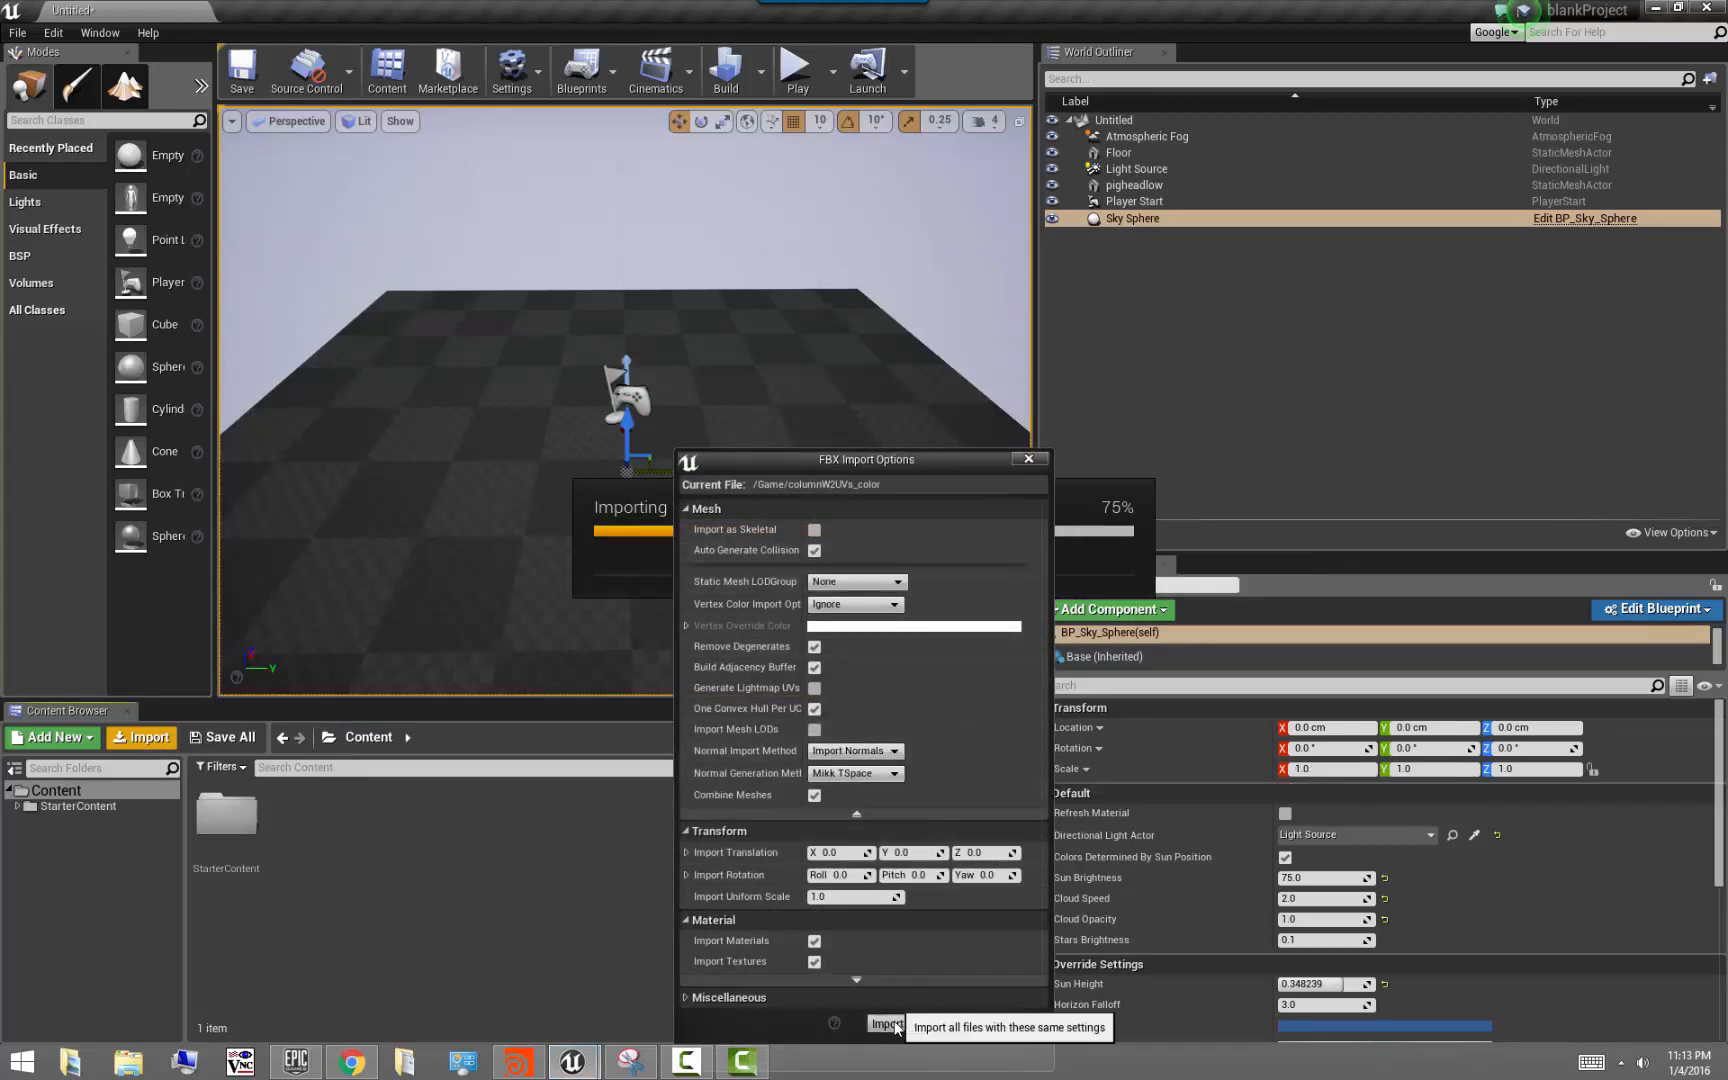
click(893, 1022)
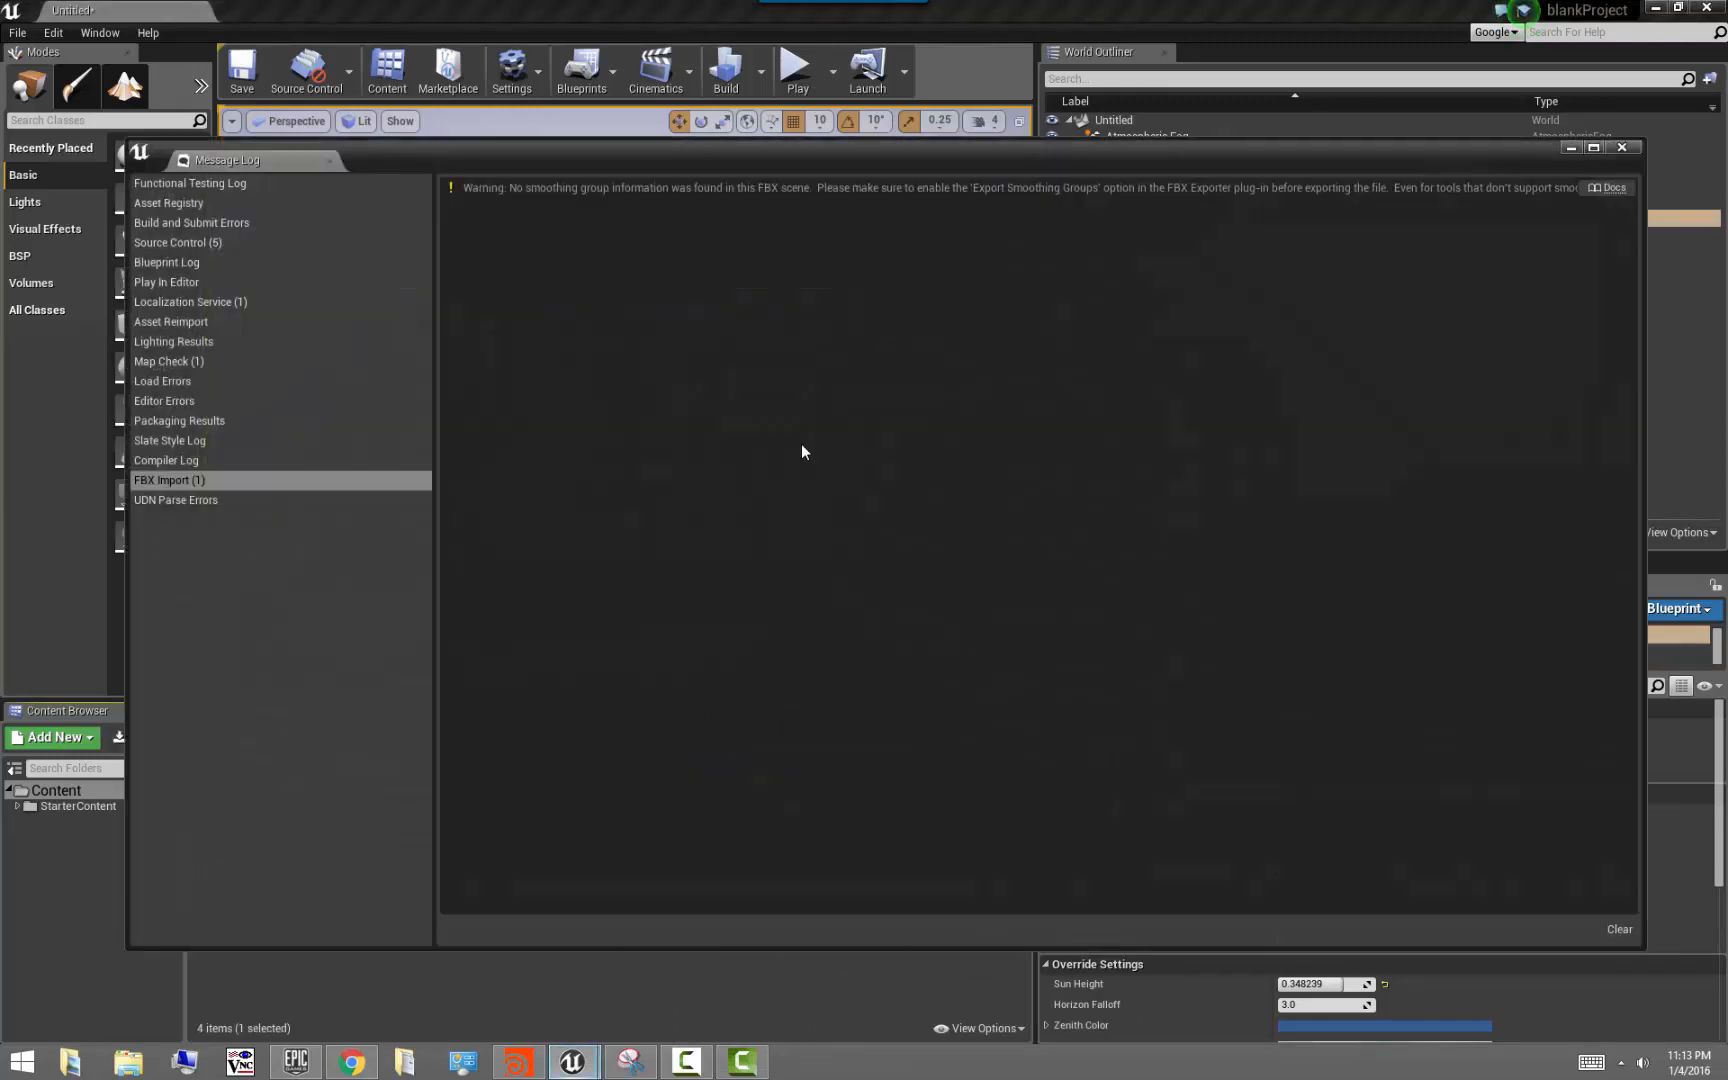
click(1622, 147)
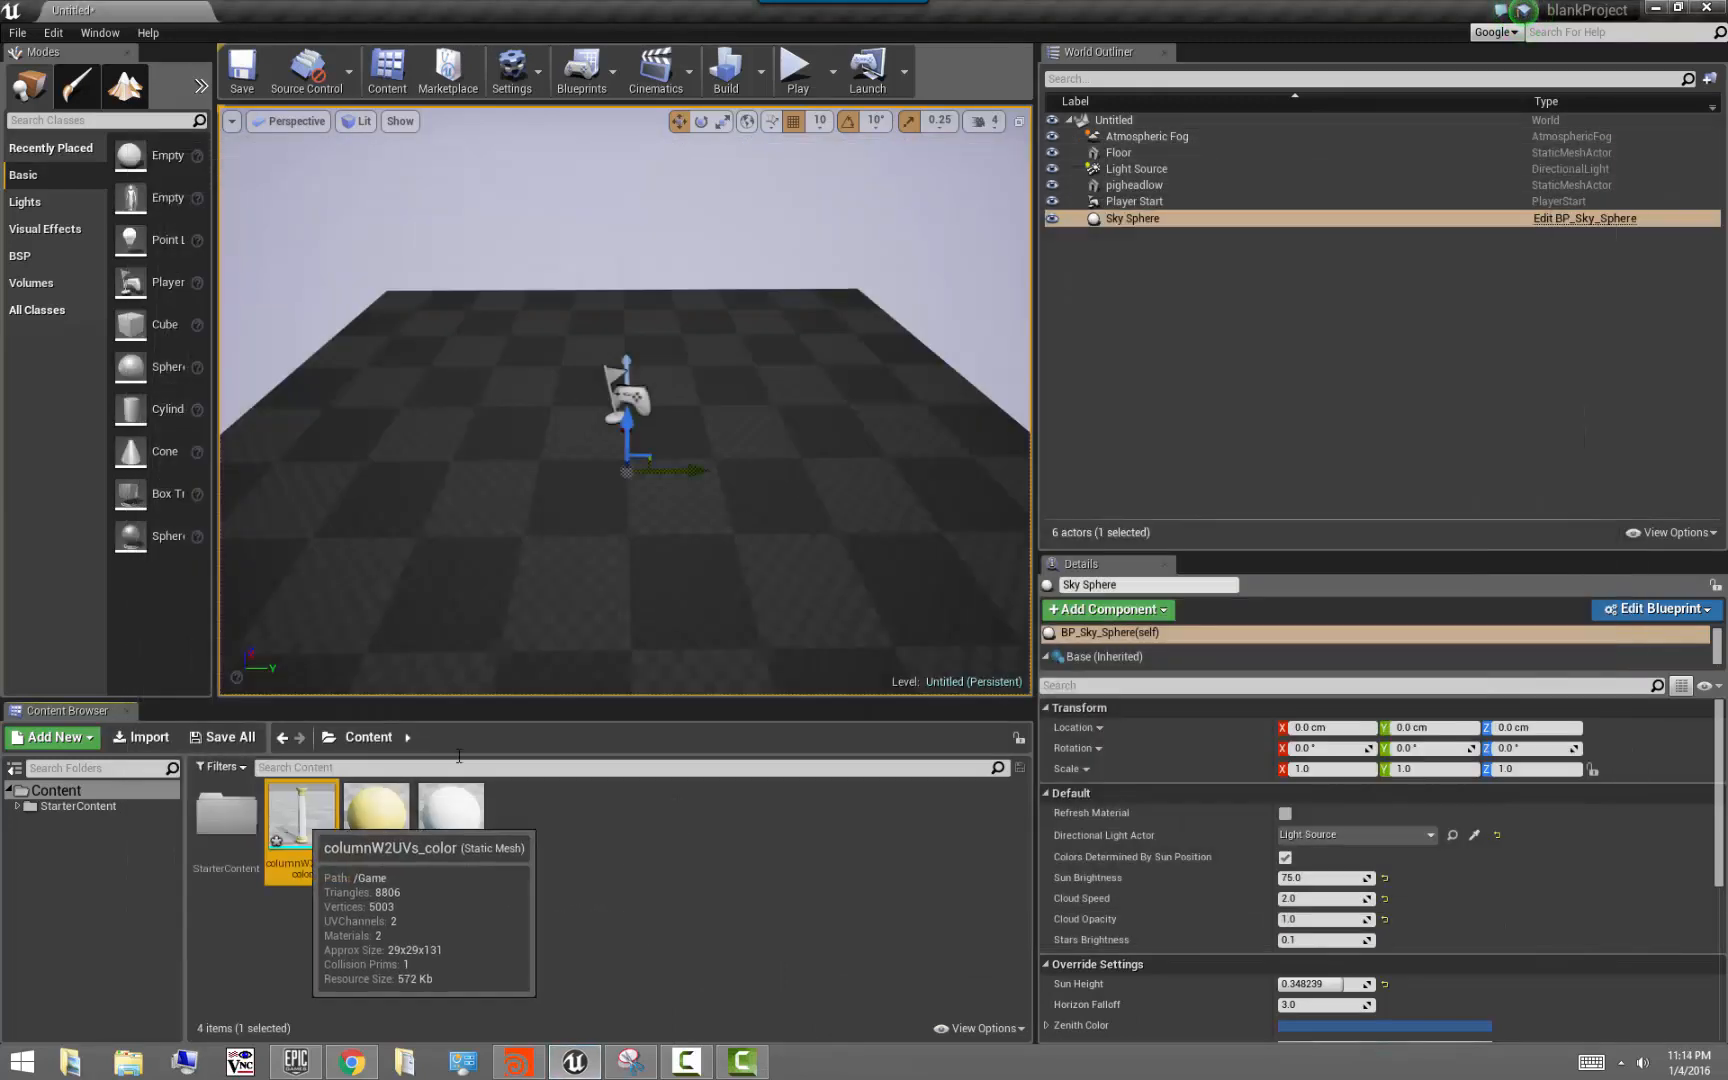
Place the columnW2UVs_color mesh on the floor of the level and open it in the static mesh editor
drag(322, 818, 760, 485)
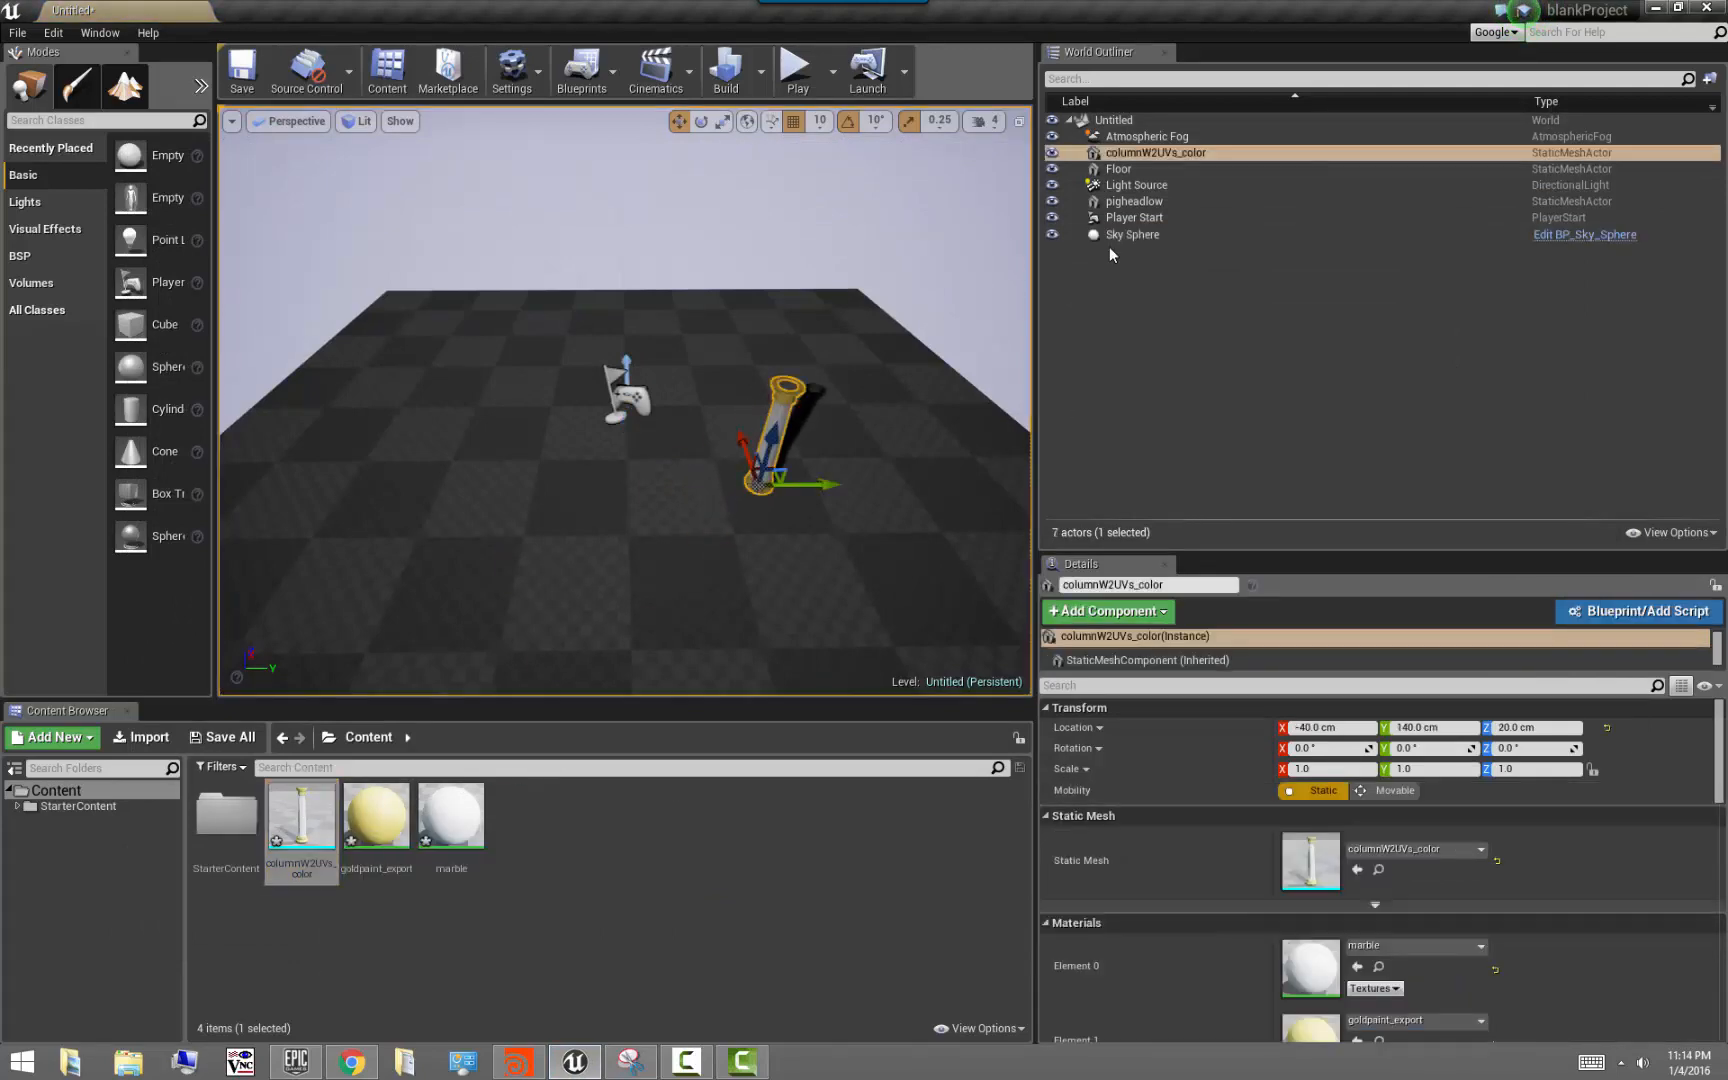
right_click(1139, 148)
click(1235, 193)
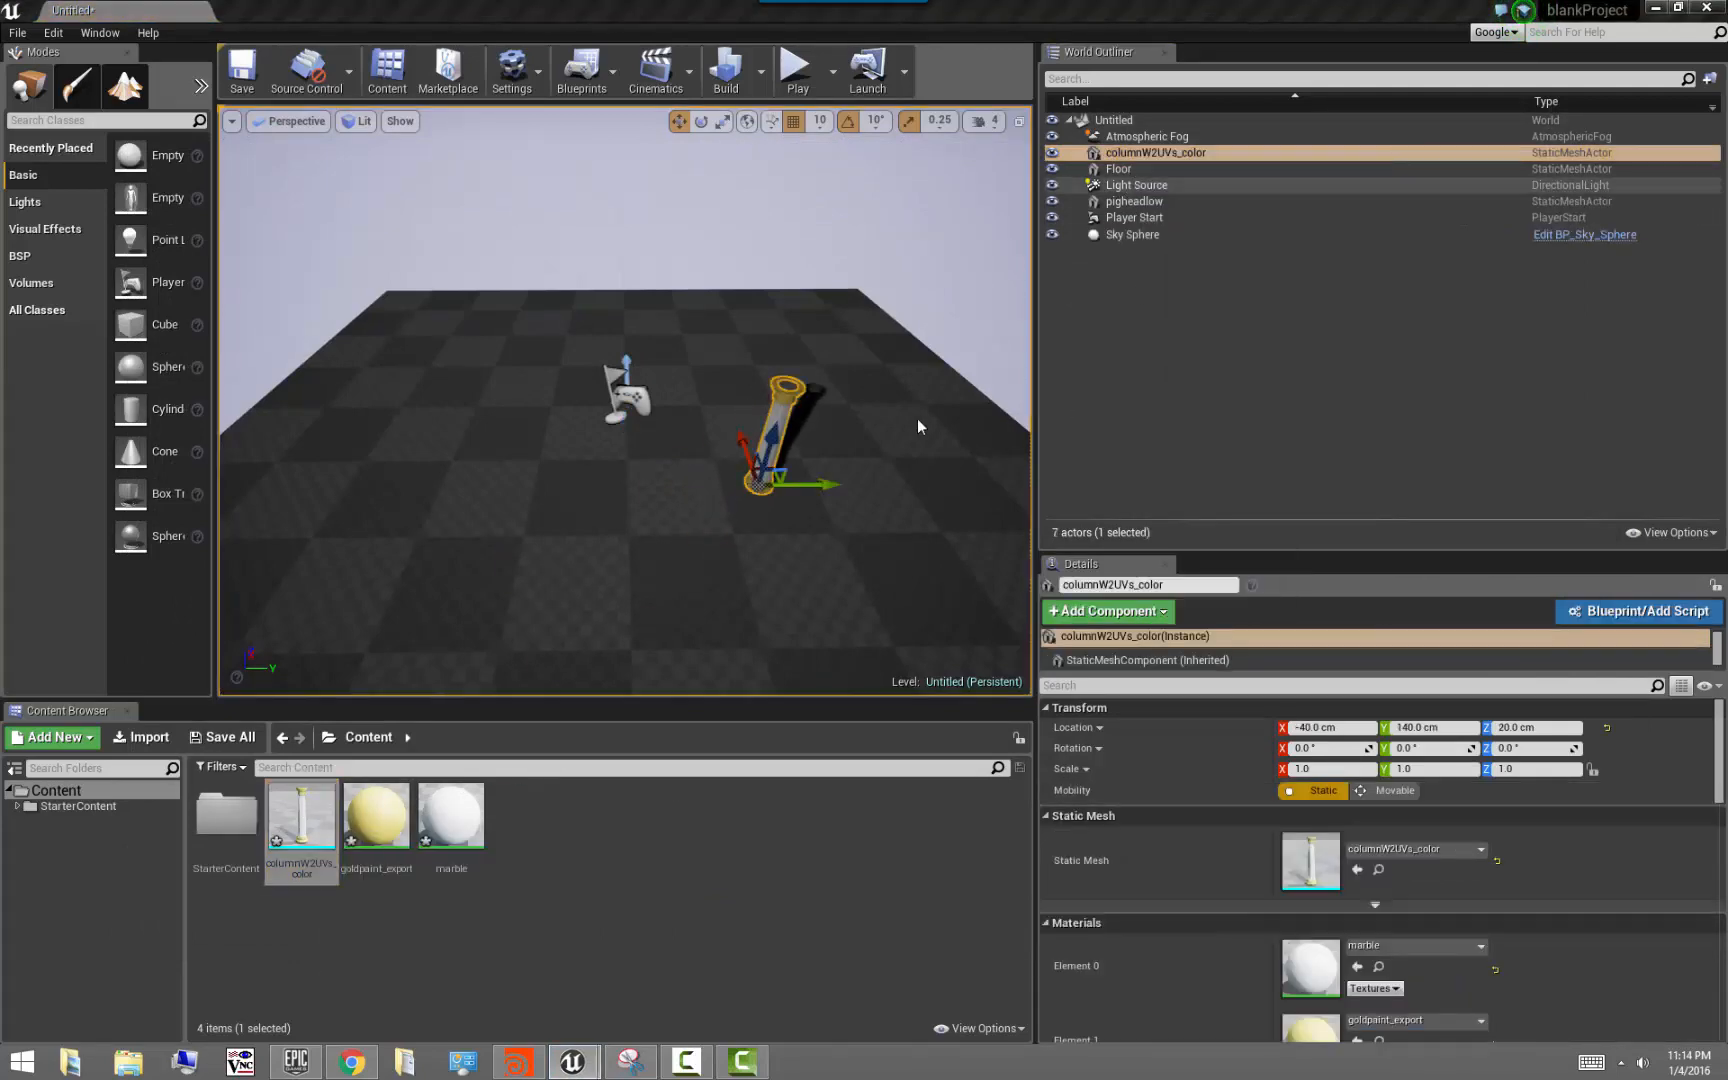
Run convex decomposition on the column's collision with Accuracy 1.0 and Max Hull Verts 30
drag(514, 703, 298, 681)
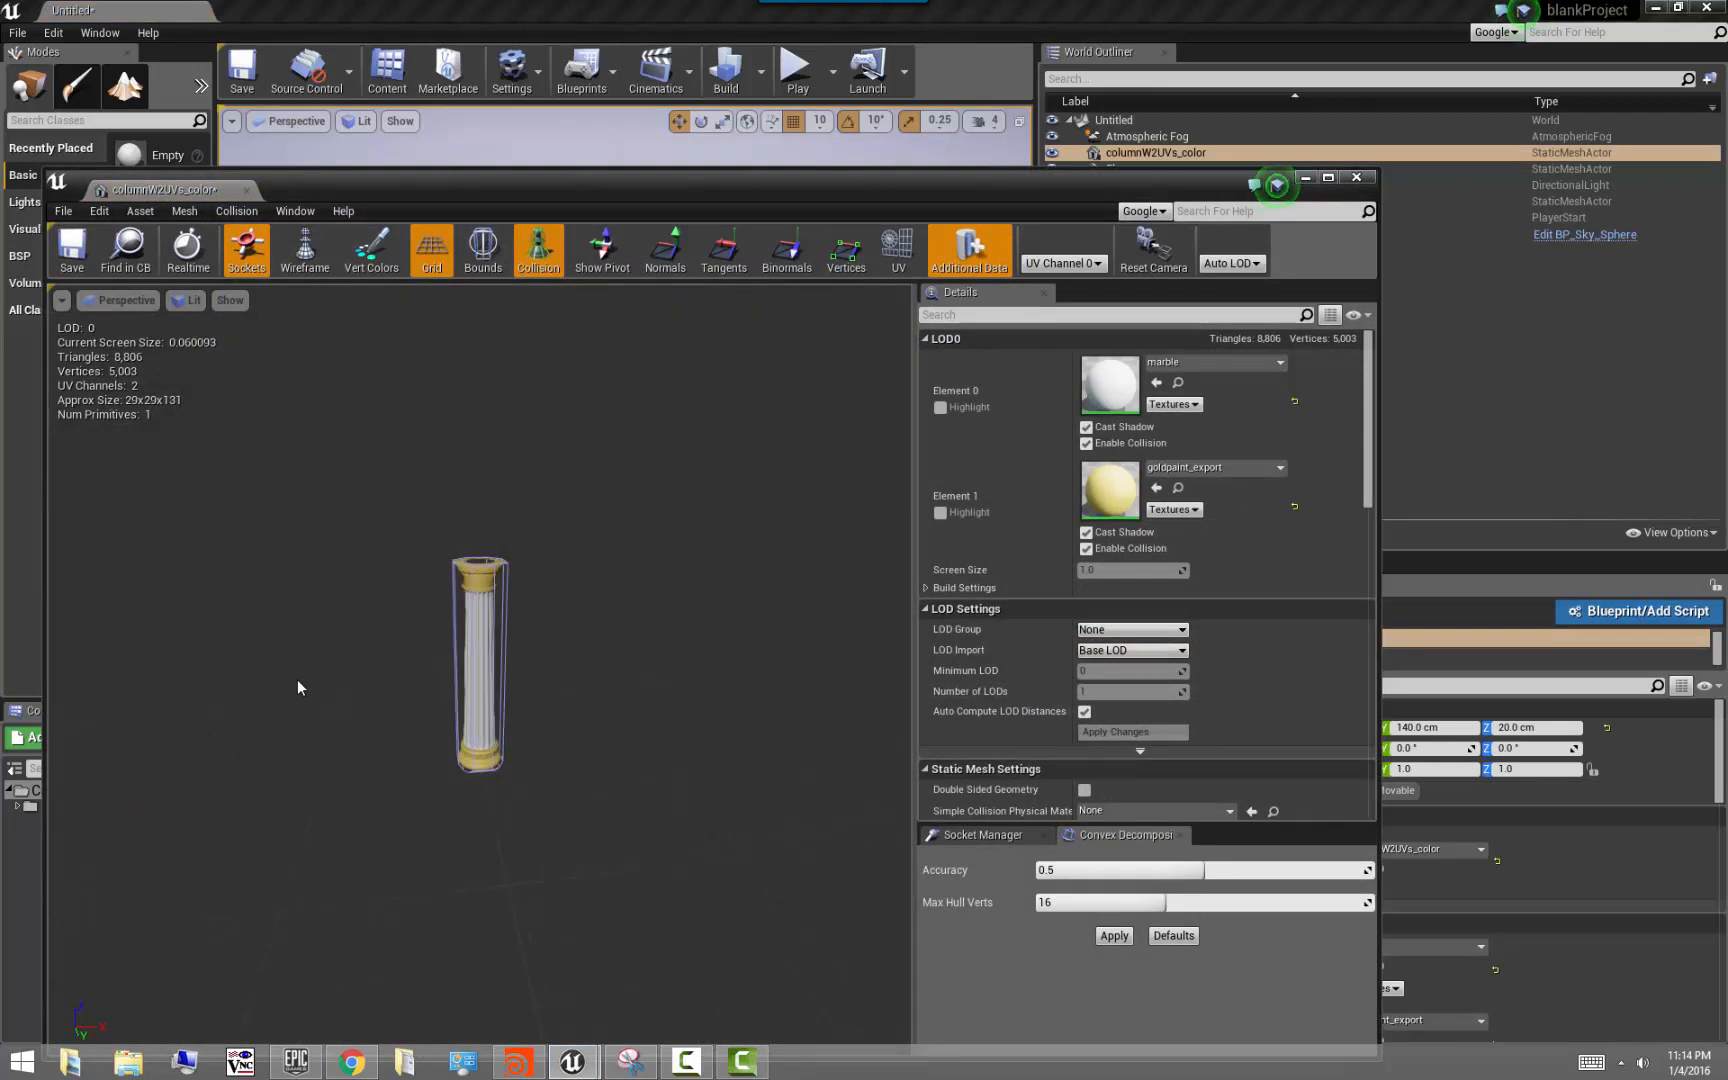
mouse_move(298, 681)
right_down()
mouse_move(330, 660)
mouse_move(300, 680)
right_up()
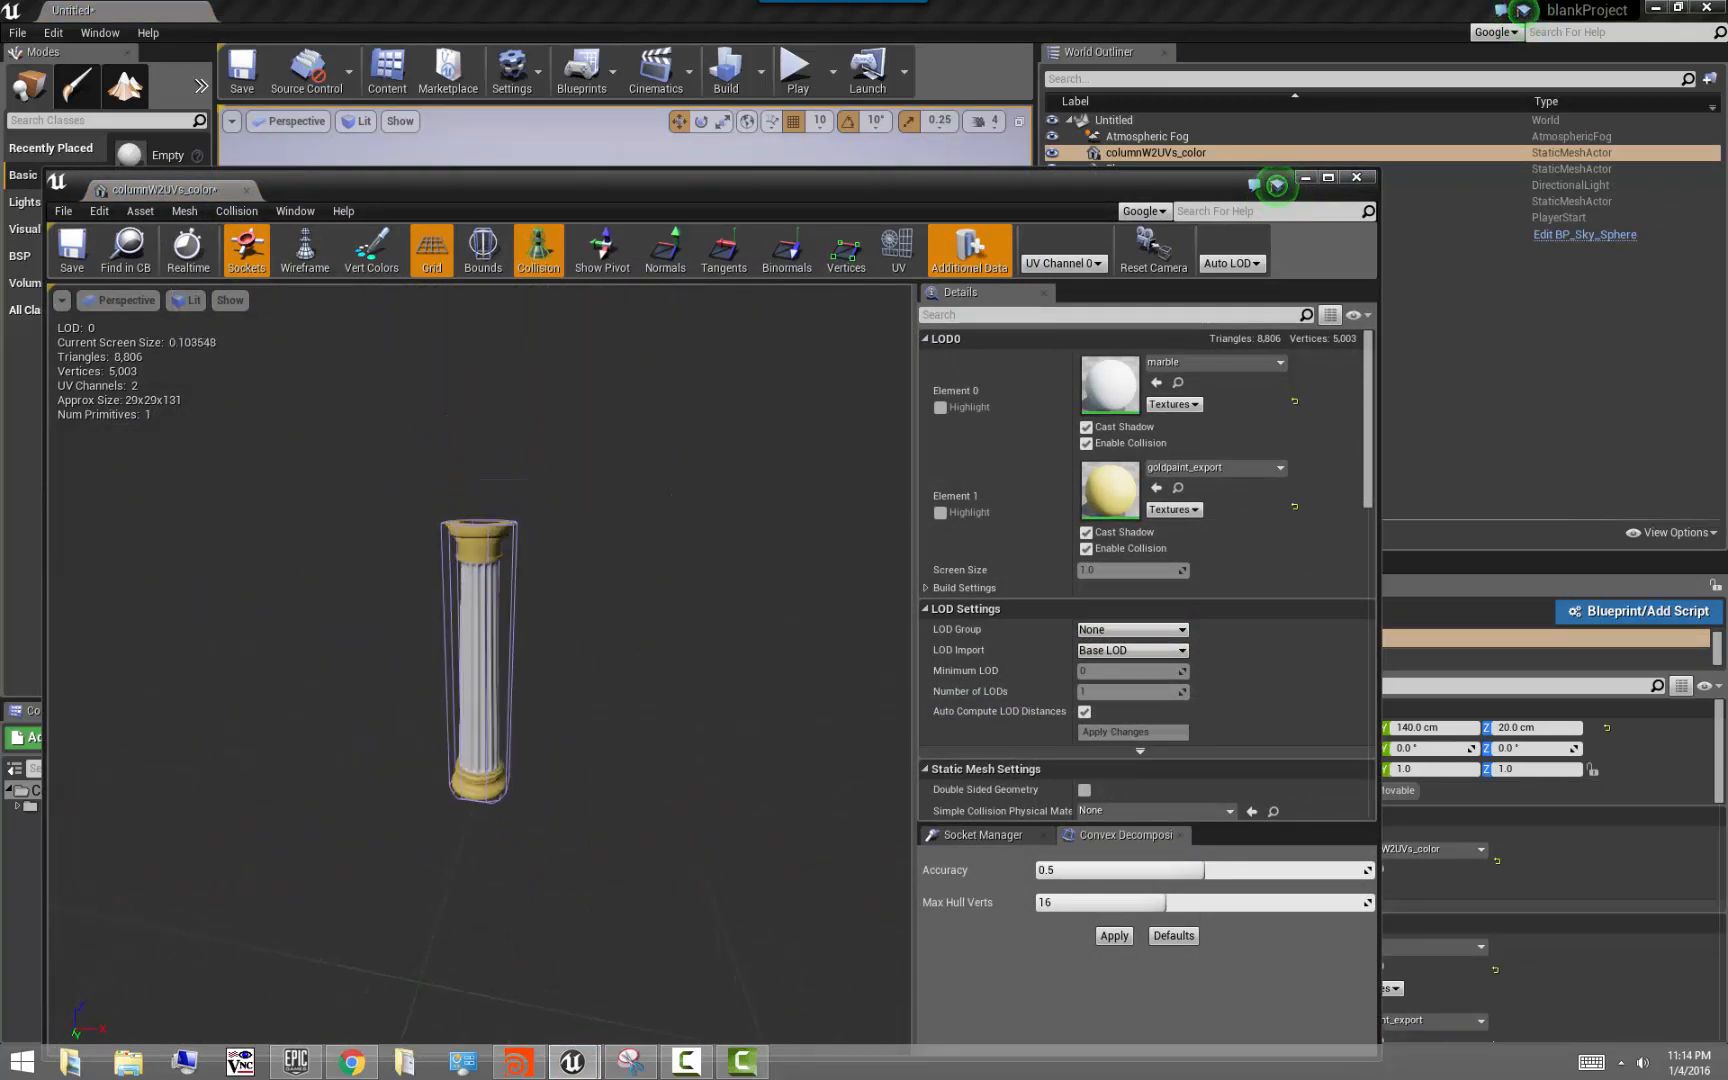
scroll(313, 690, up, 5)
drag(540, 710, 540, 685)
scroll(538, 700, down, 6)
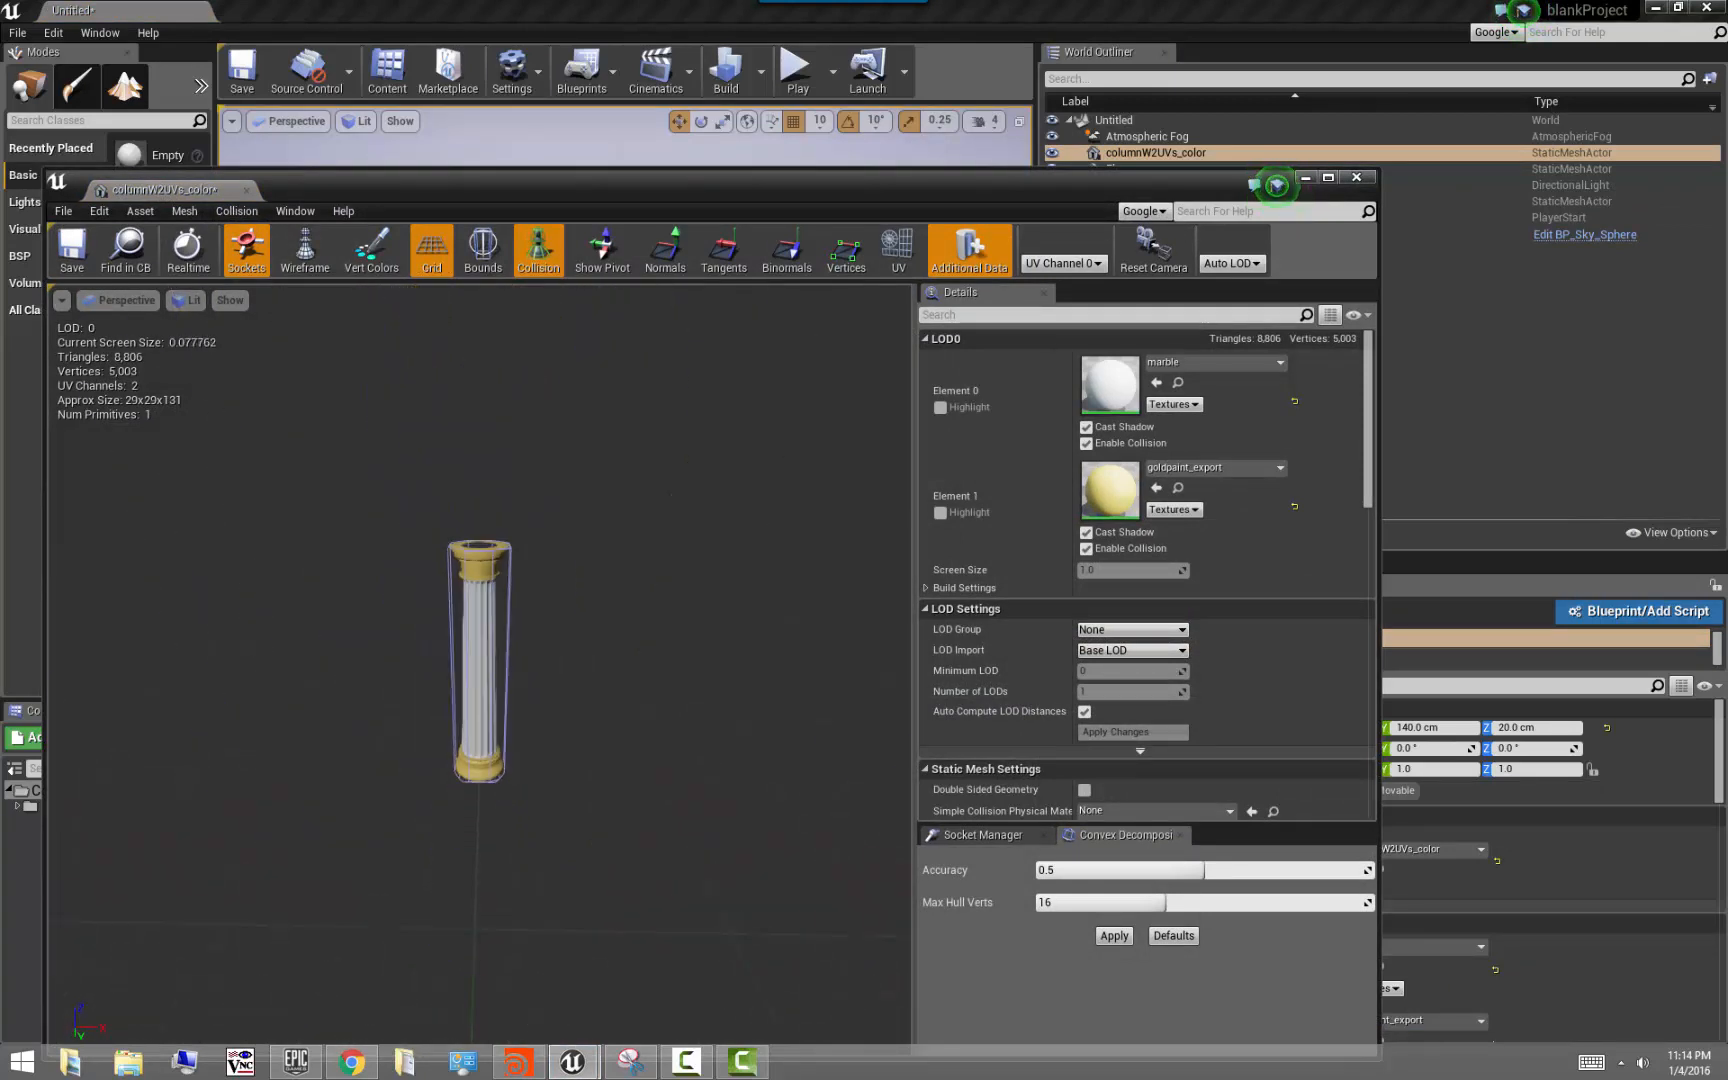
scroll(526, 610, up, 3)
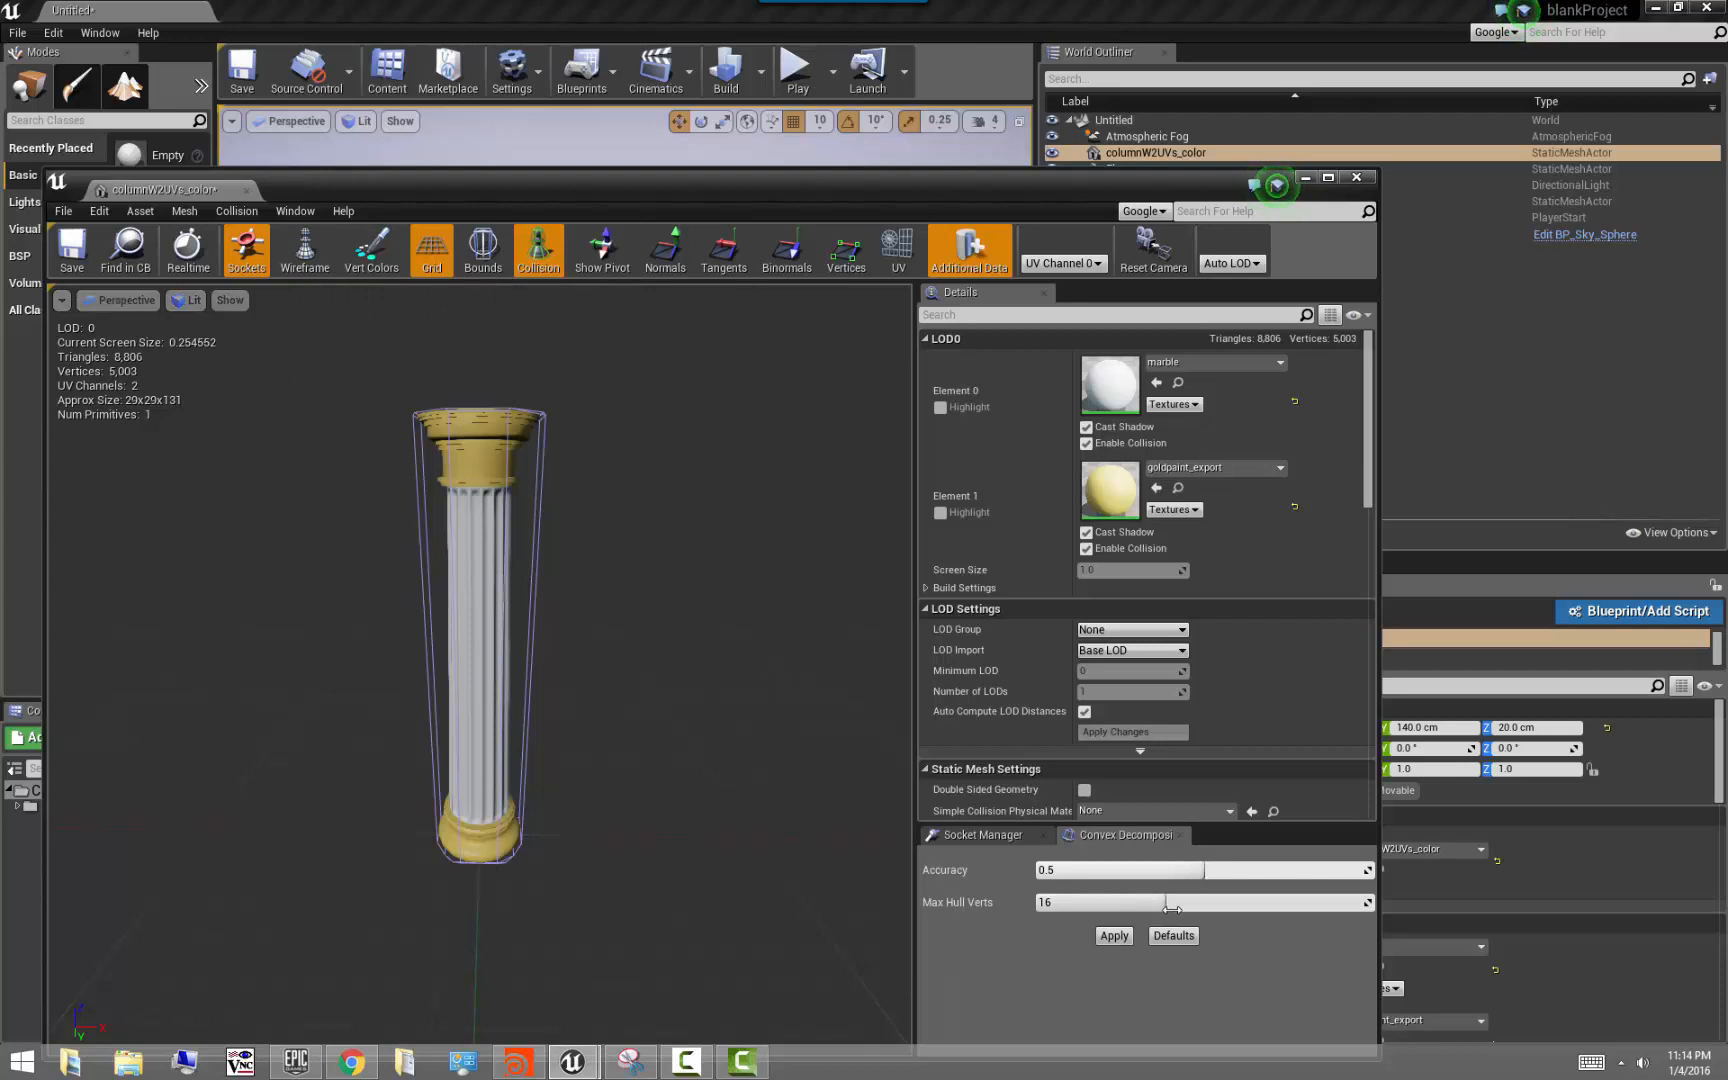
drag(1157, 905, 1348, 905)
drag(1105, 870, 1370, 870)
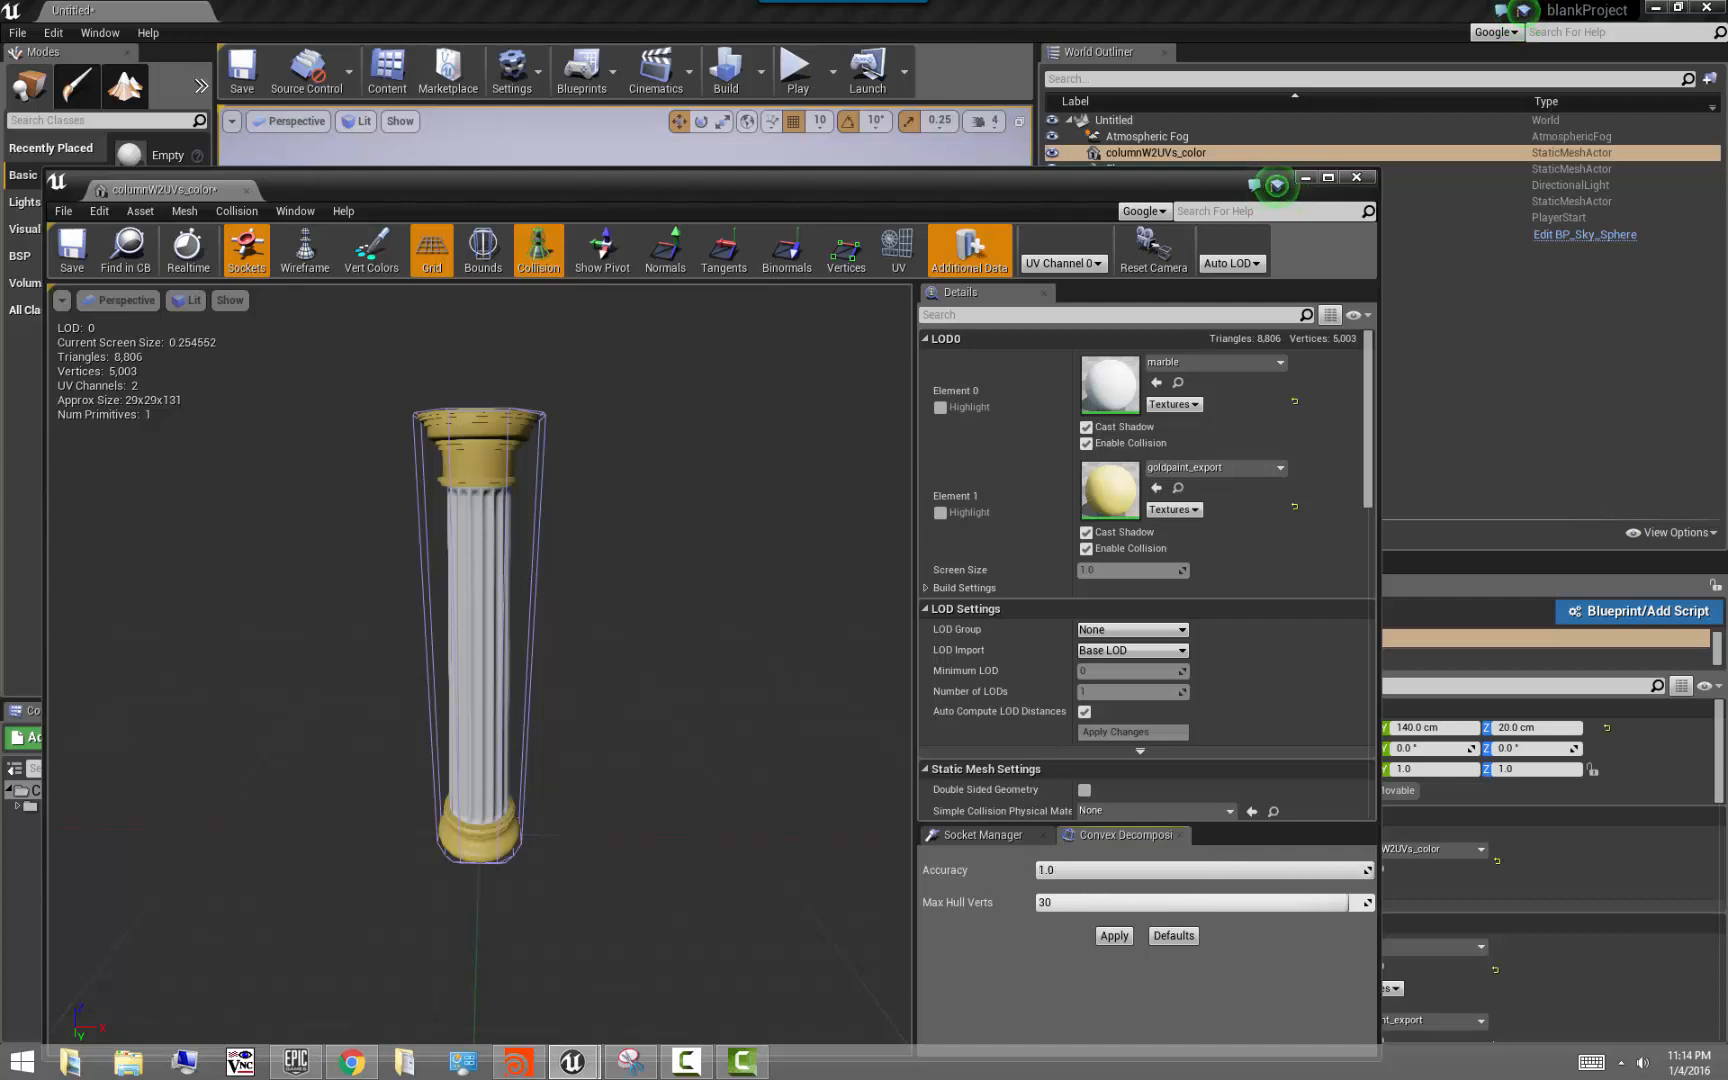
click(1114, 936)
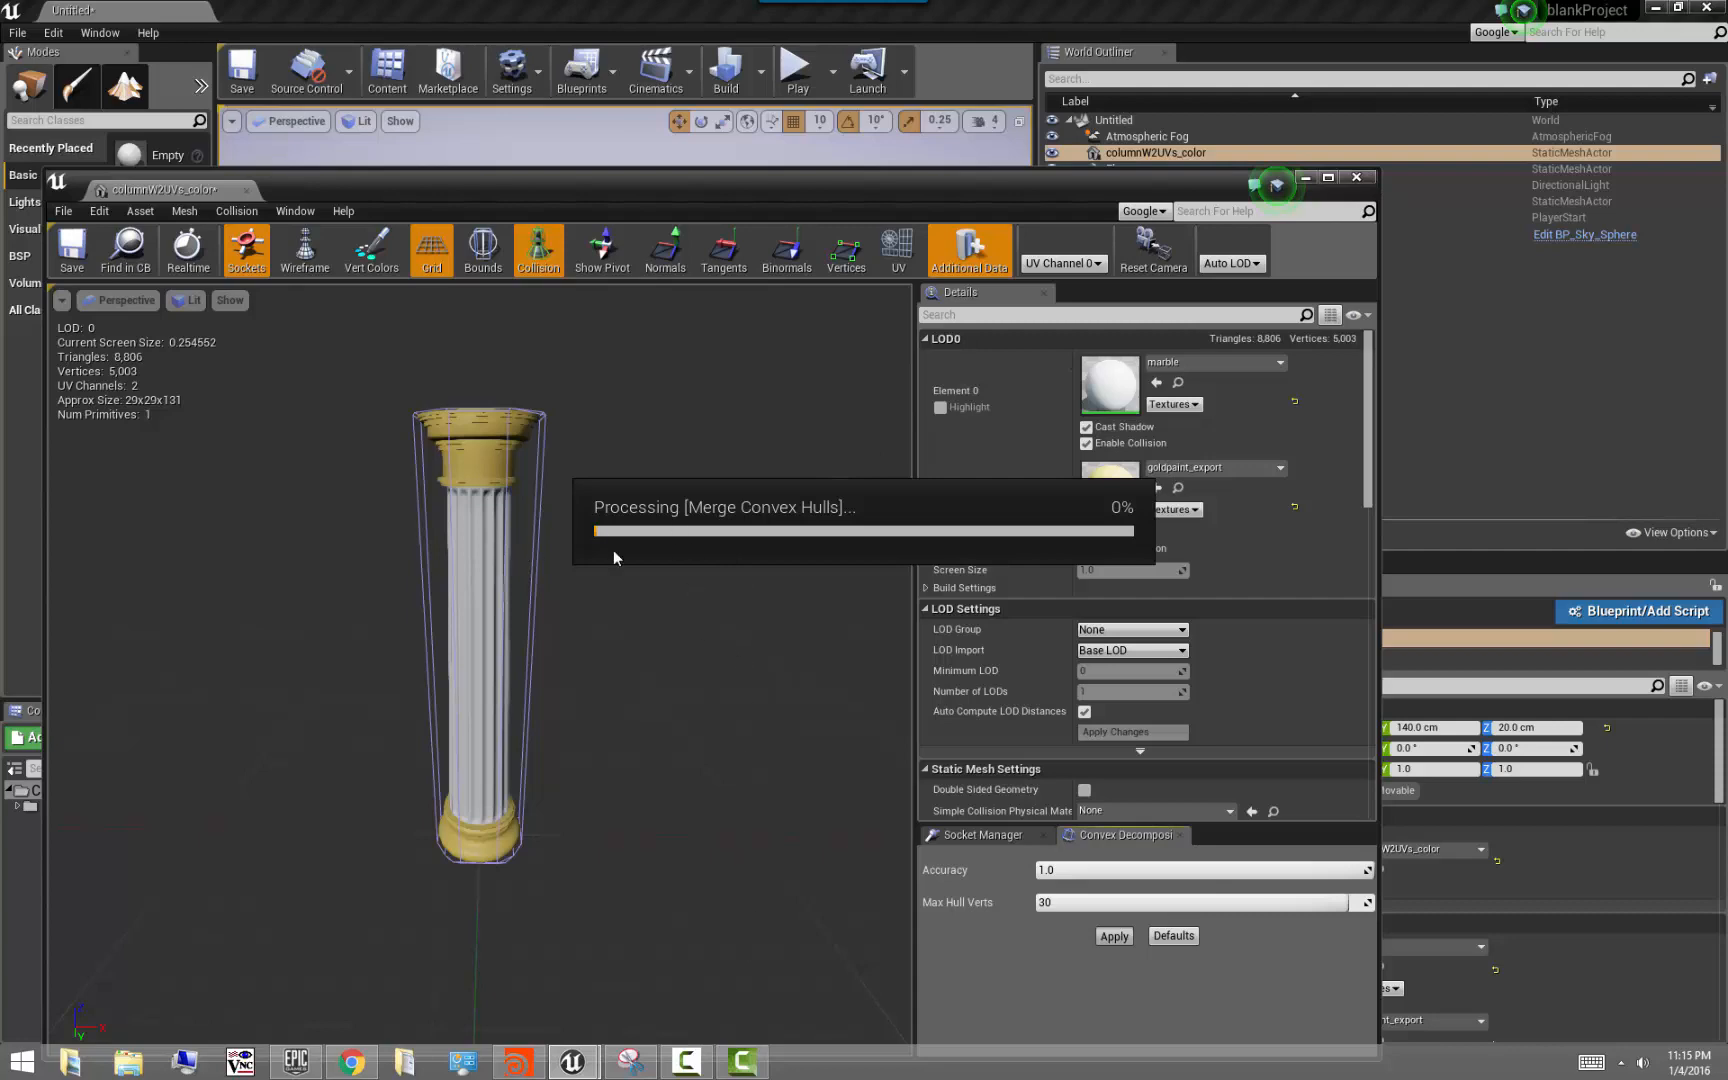
Switch to Houdini and unlock the ColumnAsset2 asset so its contents can be edited
click(518, 1062)
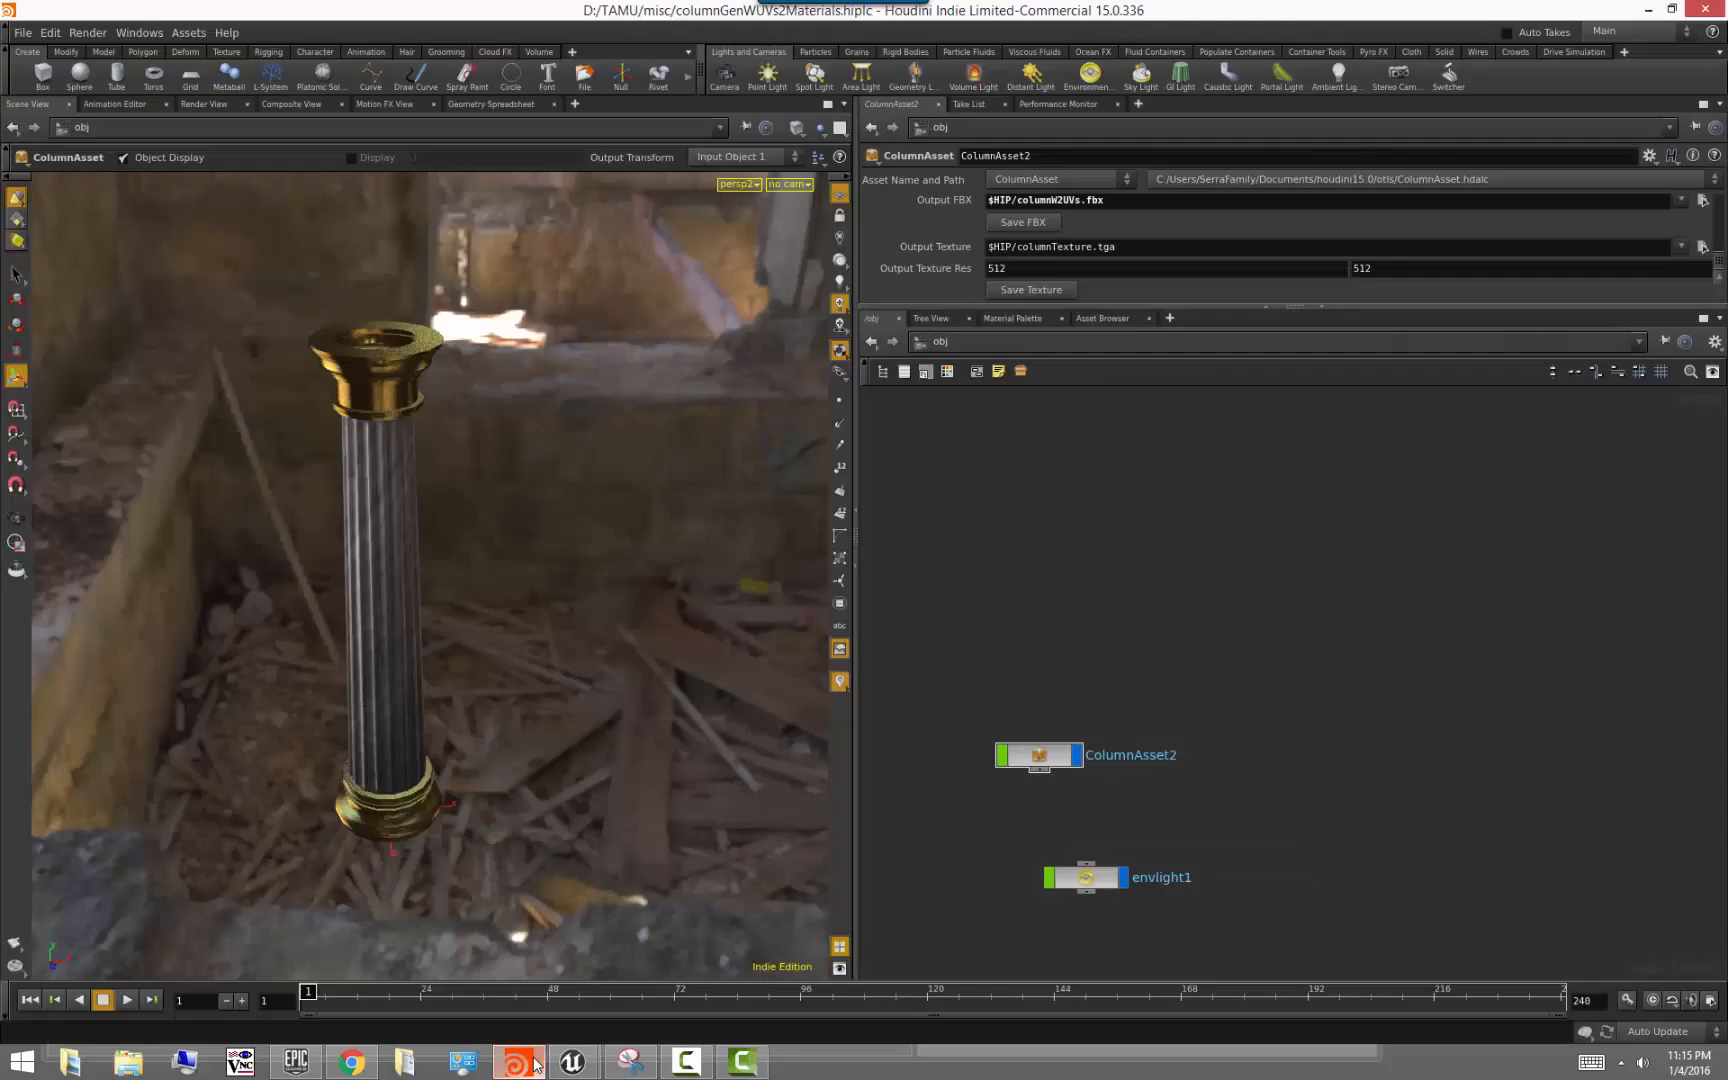
alt+drag(586, 663, 403, 653)
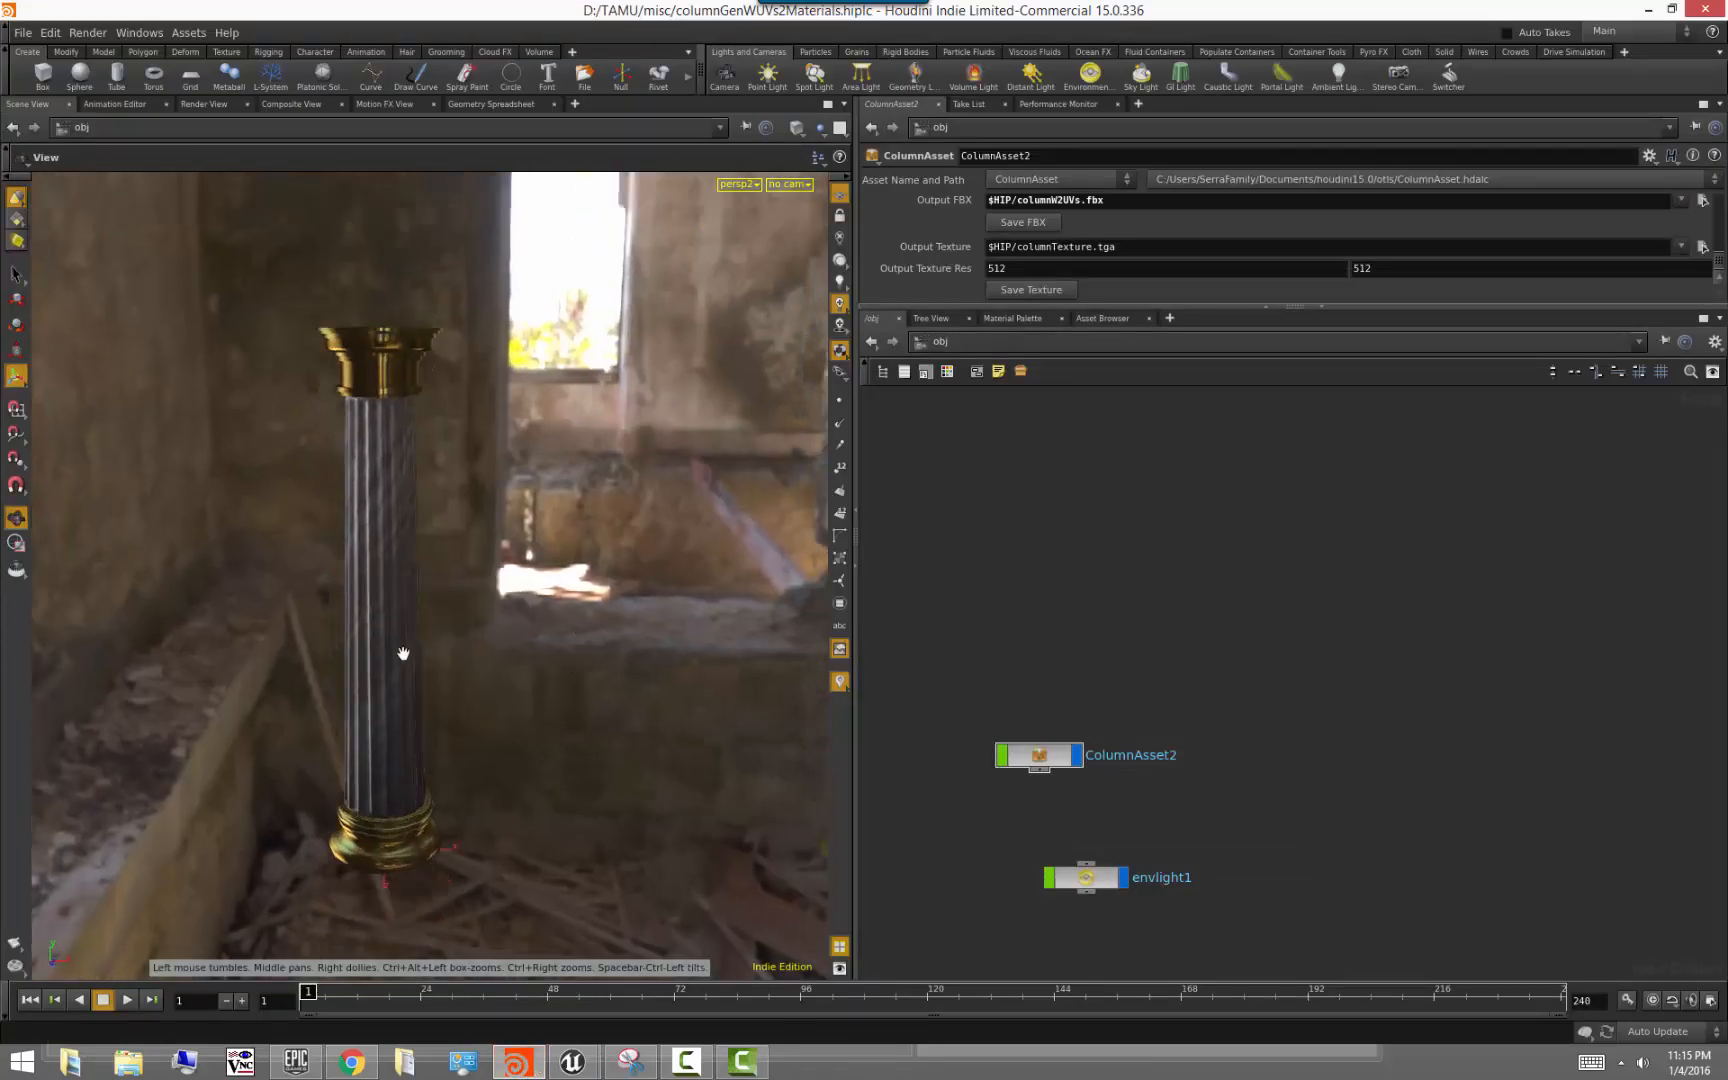
alt+right_drag(421, 662, 497, 680)
alt+middle_drag(497, 680, 542, 644)
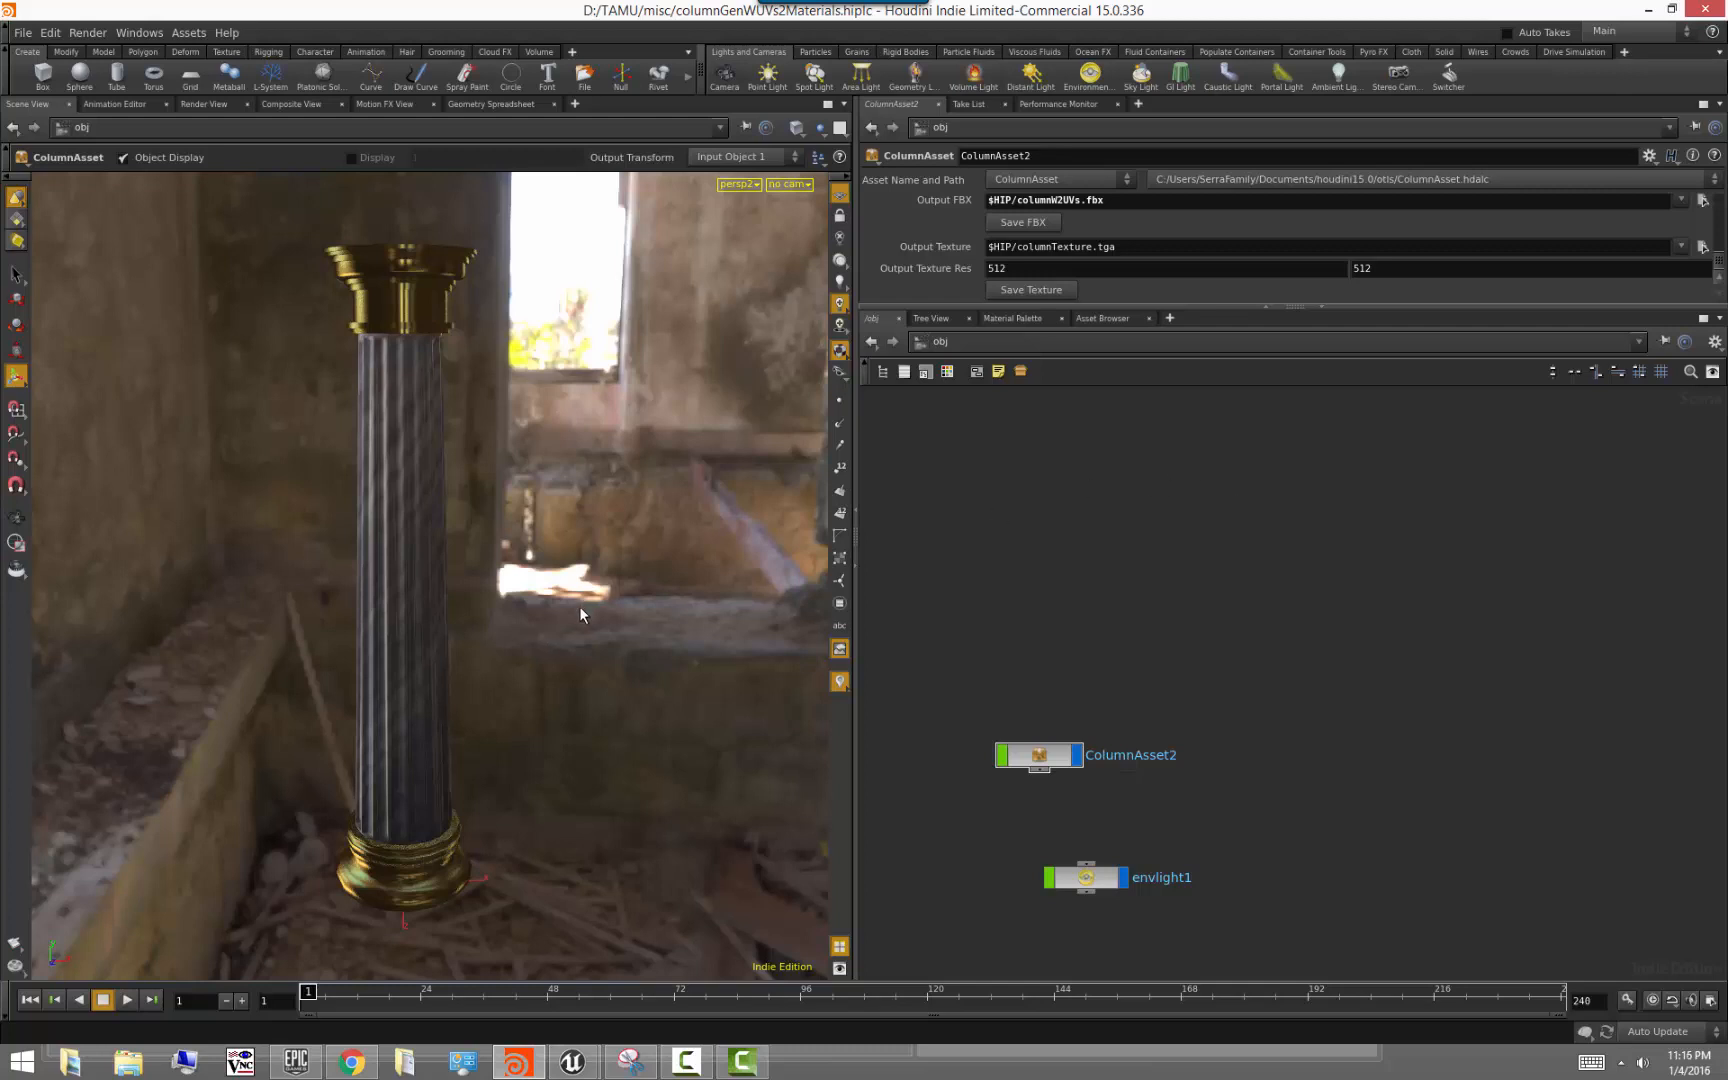
mouse_move(579, 612)
alt+mouse_down()
mouse_move(545, 648)
mouse_move(551, 632)
alt+mouse_up()
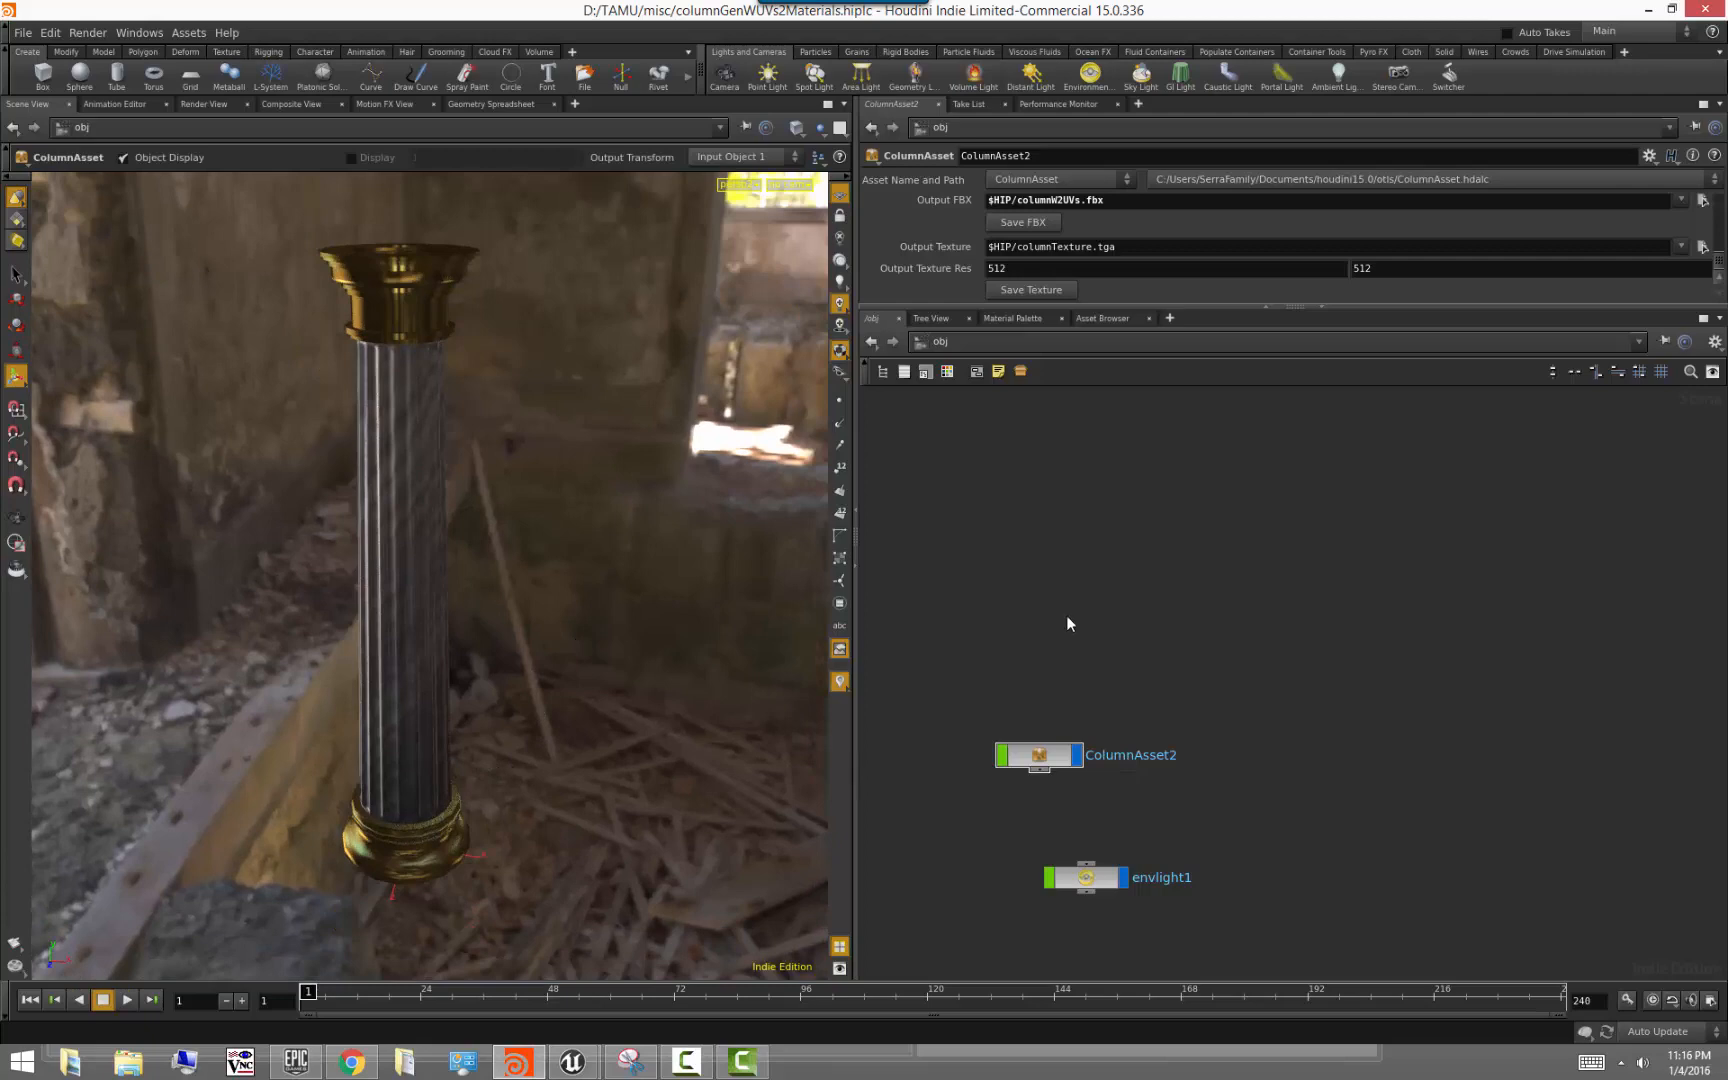
alt+drag(674, 645, 498, 748)
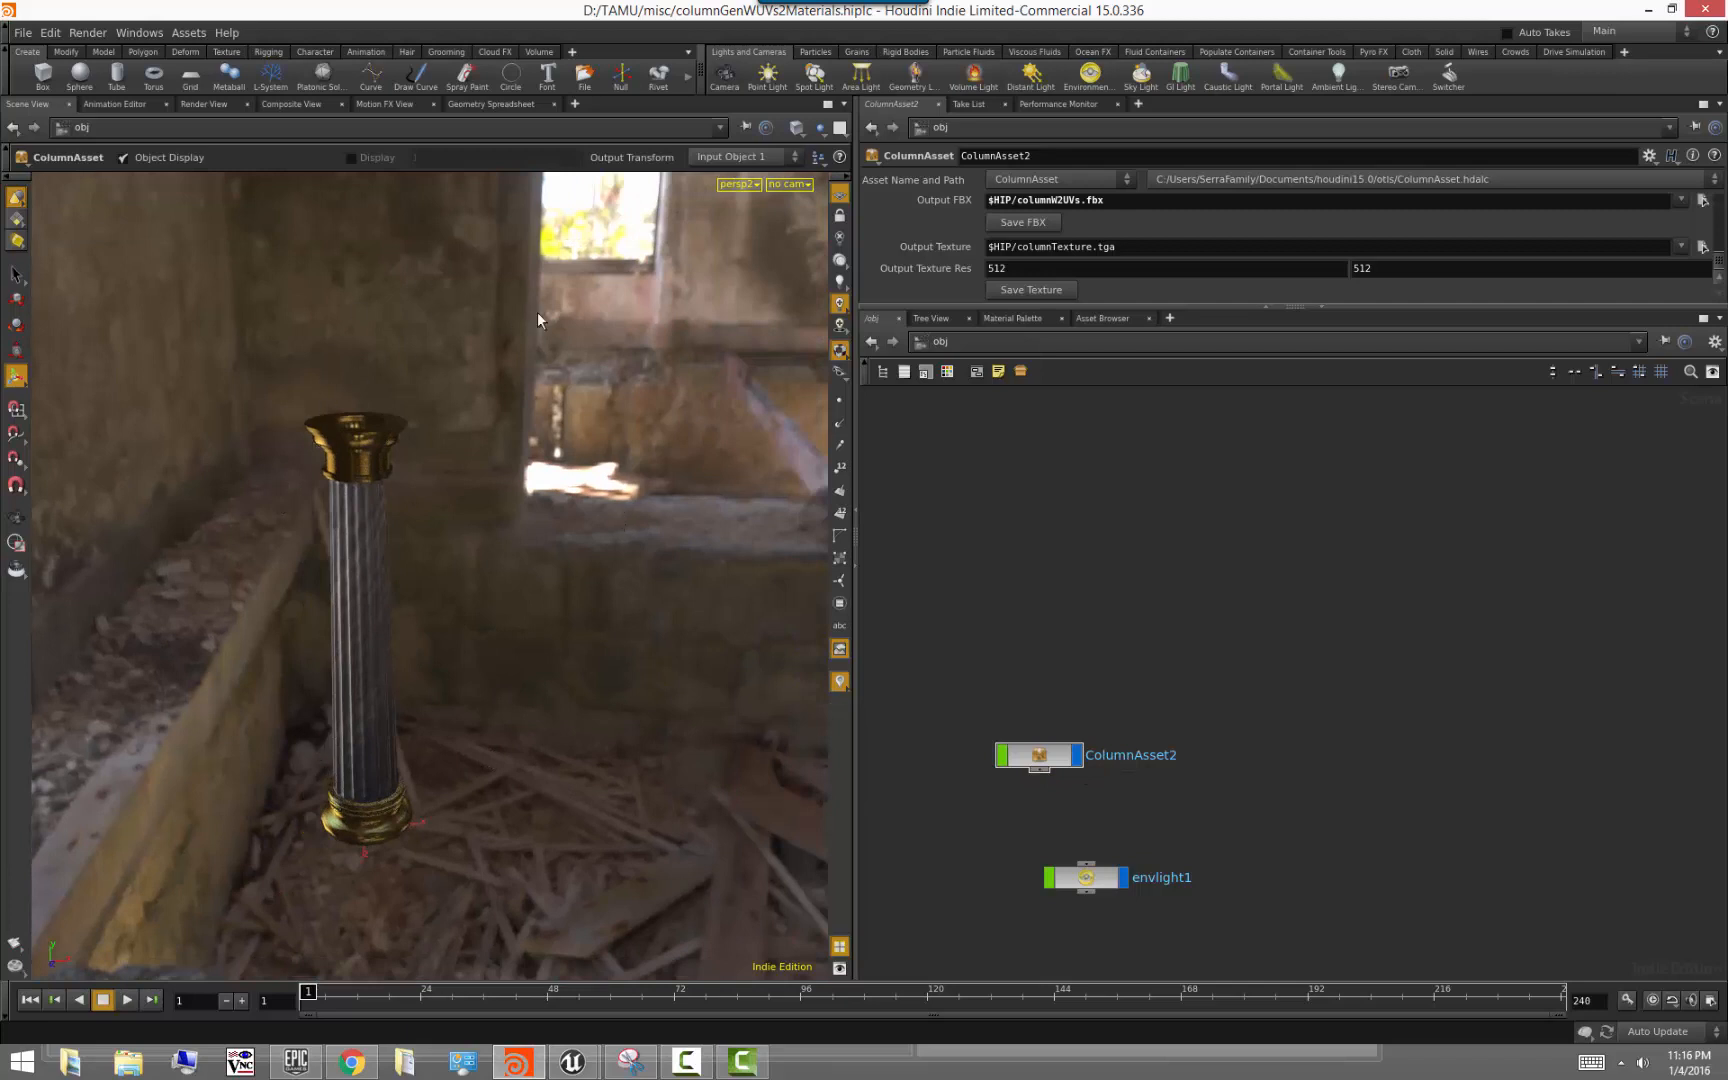
click(1052, 762)
right_click(1052, 762)
click(1175, 950)
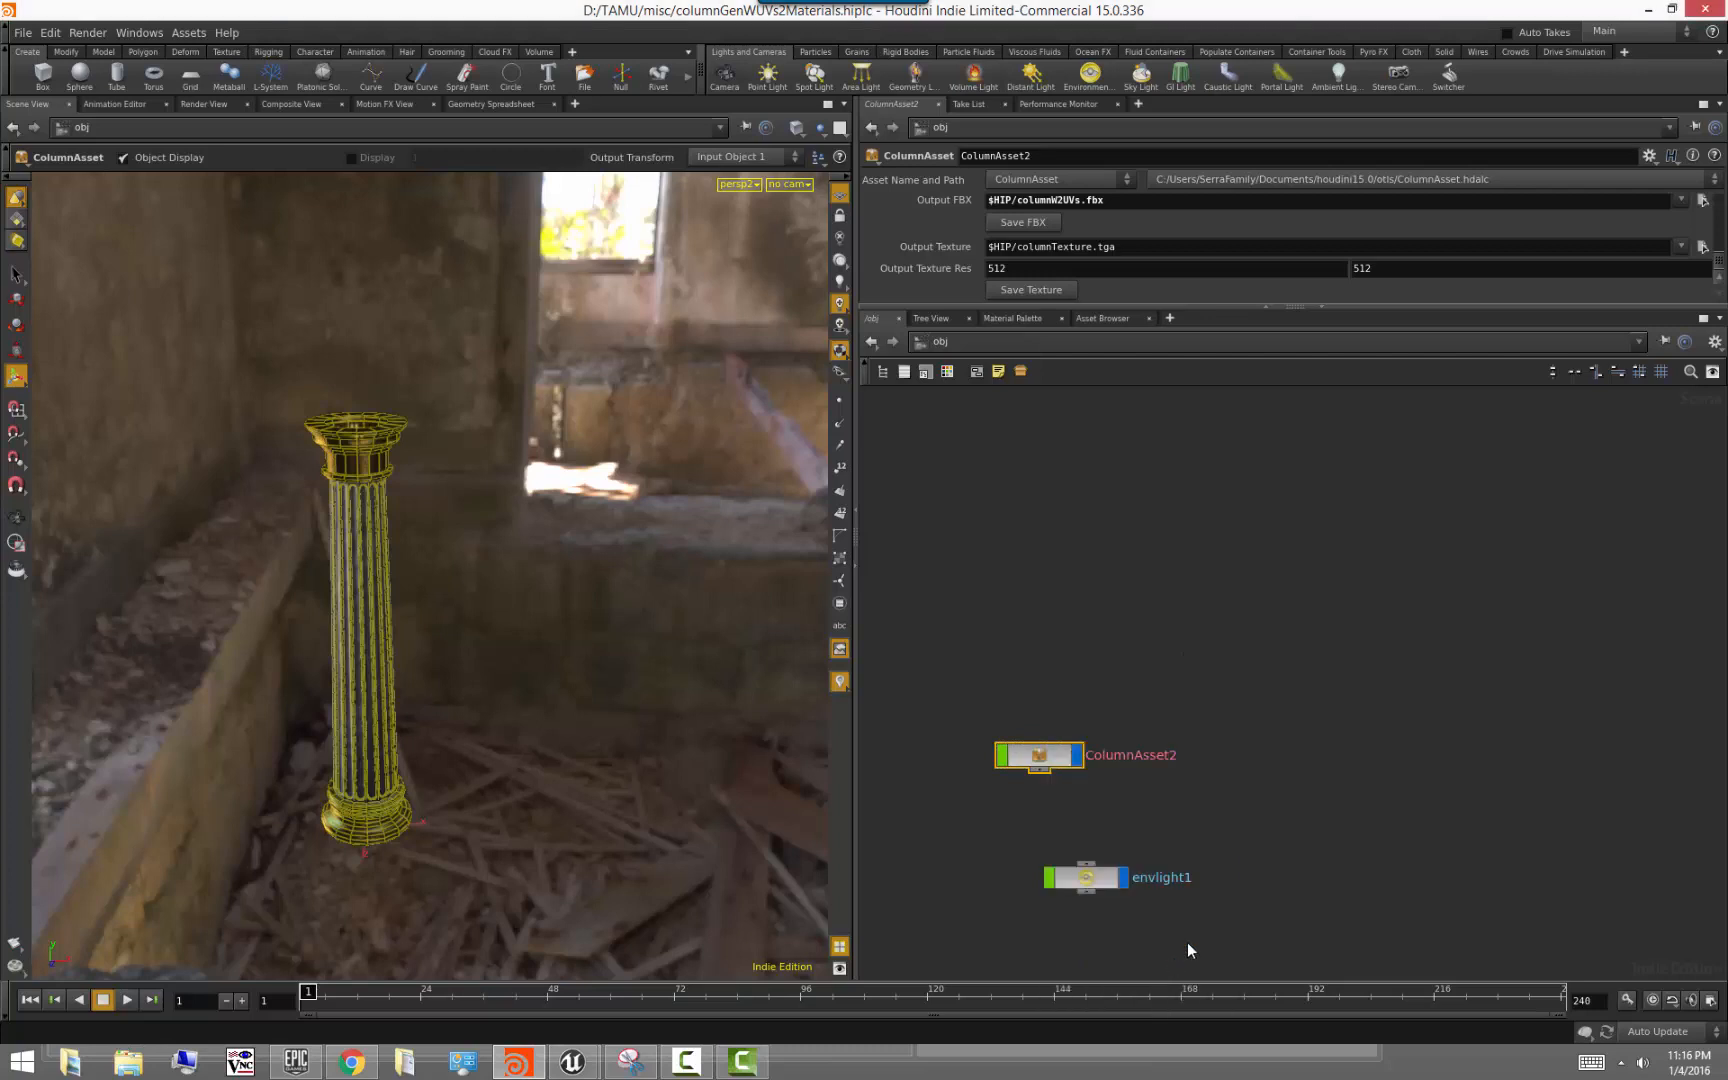
click(1186, 942)
Go inside ColumnAsset2 and open the Column_geo network, framing its whole node chain
double_click(1061, 760)
click(1115, 603)
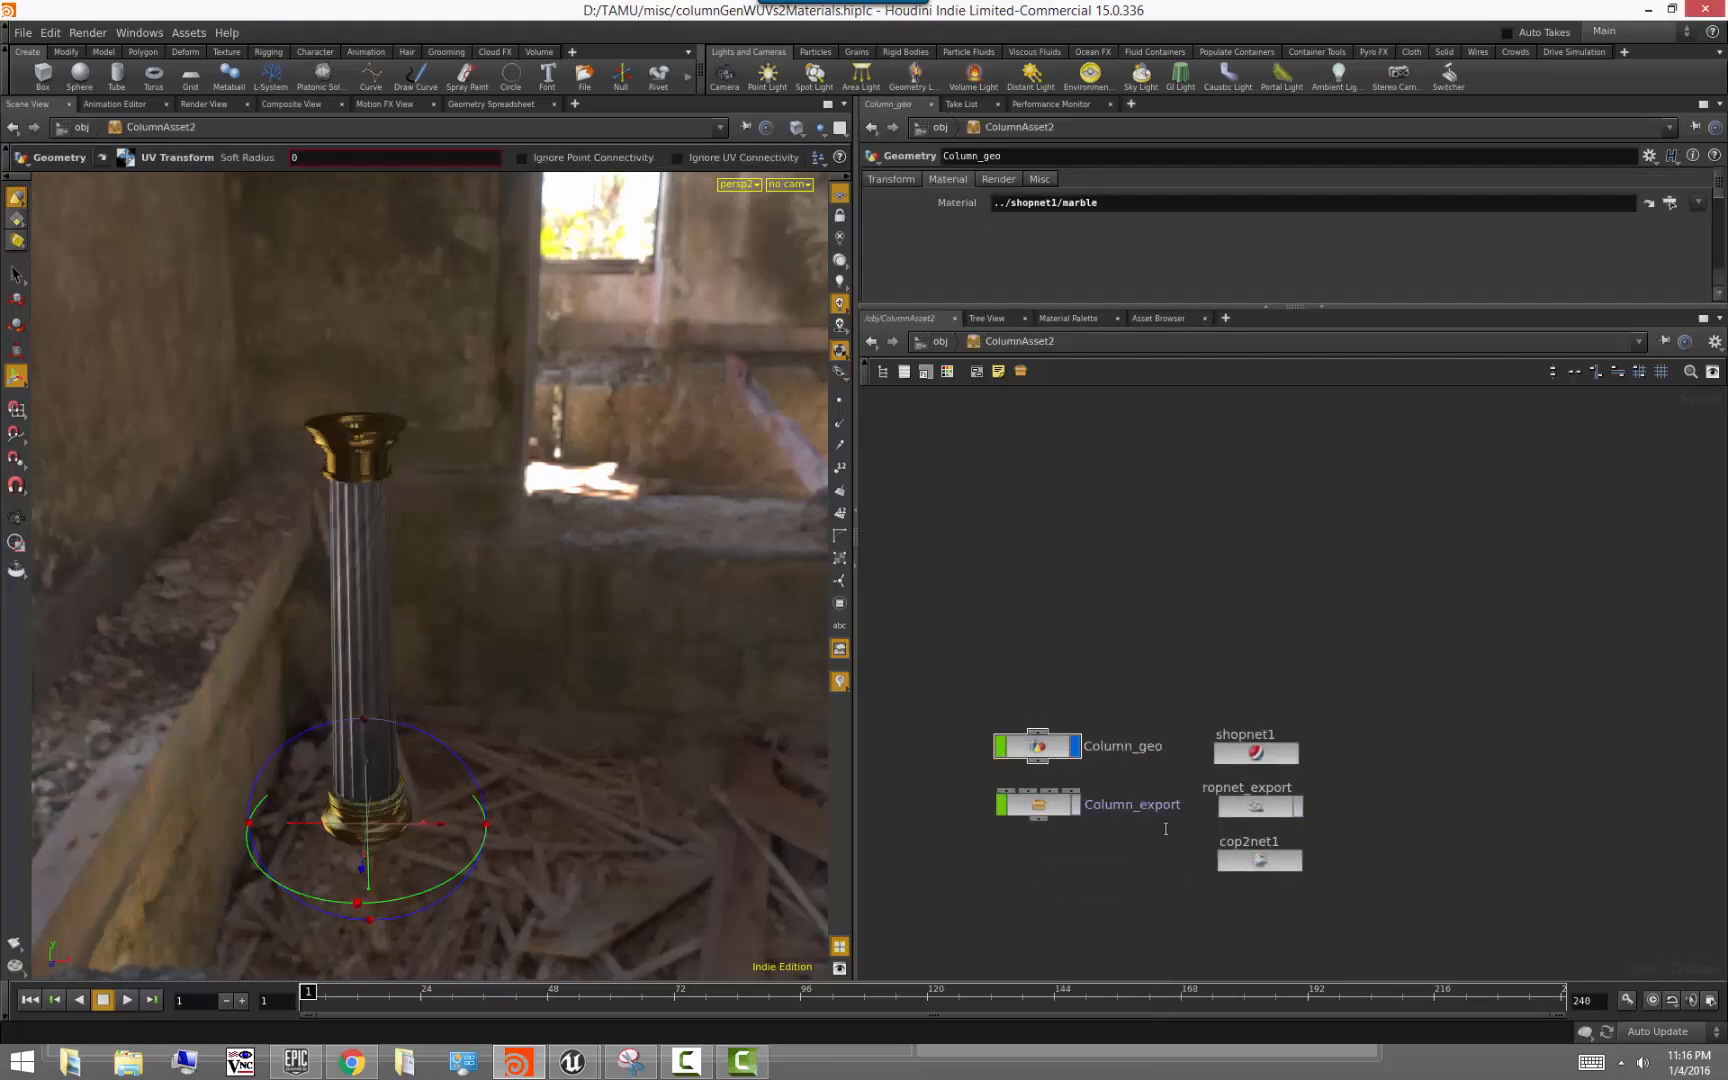
double_click(1045, 746)
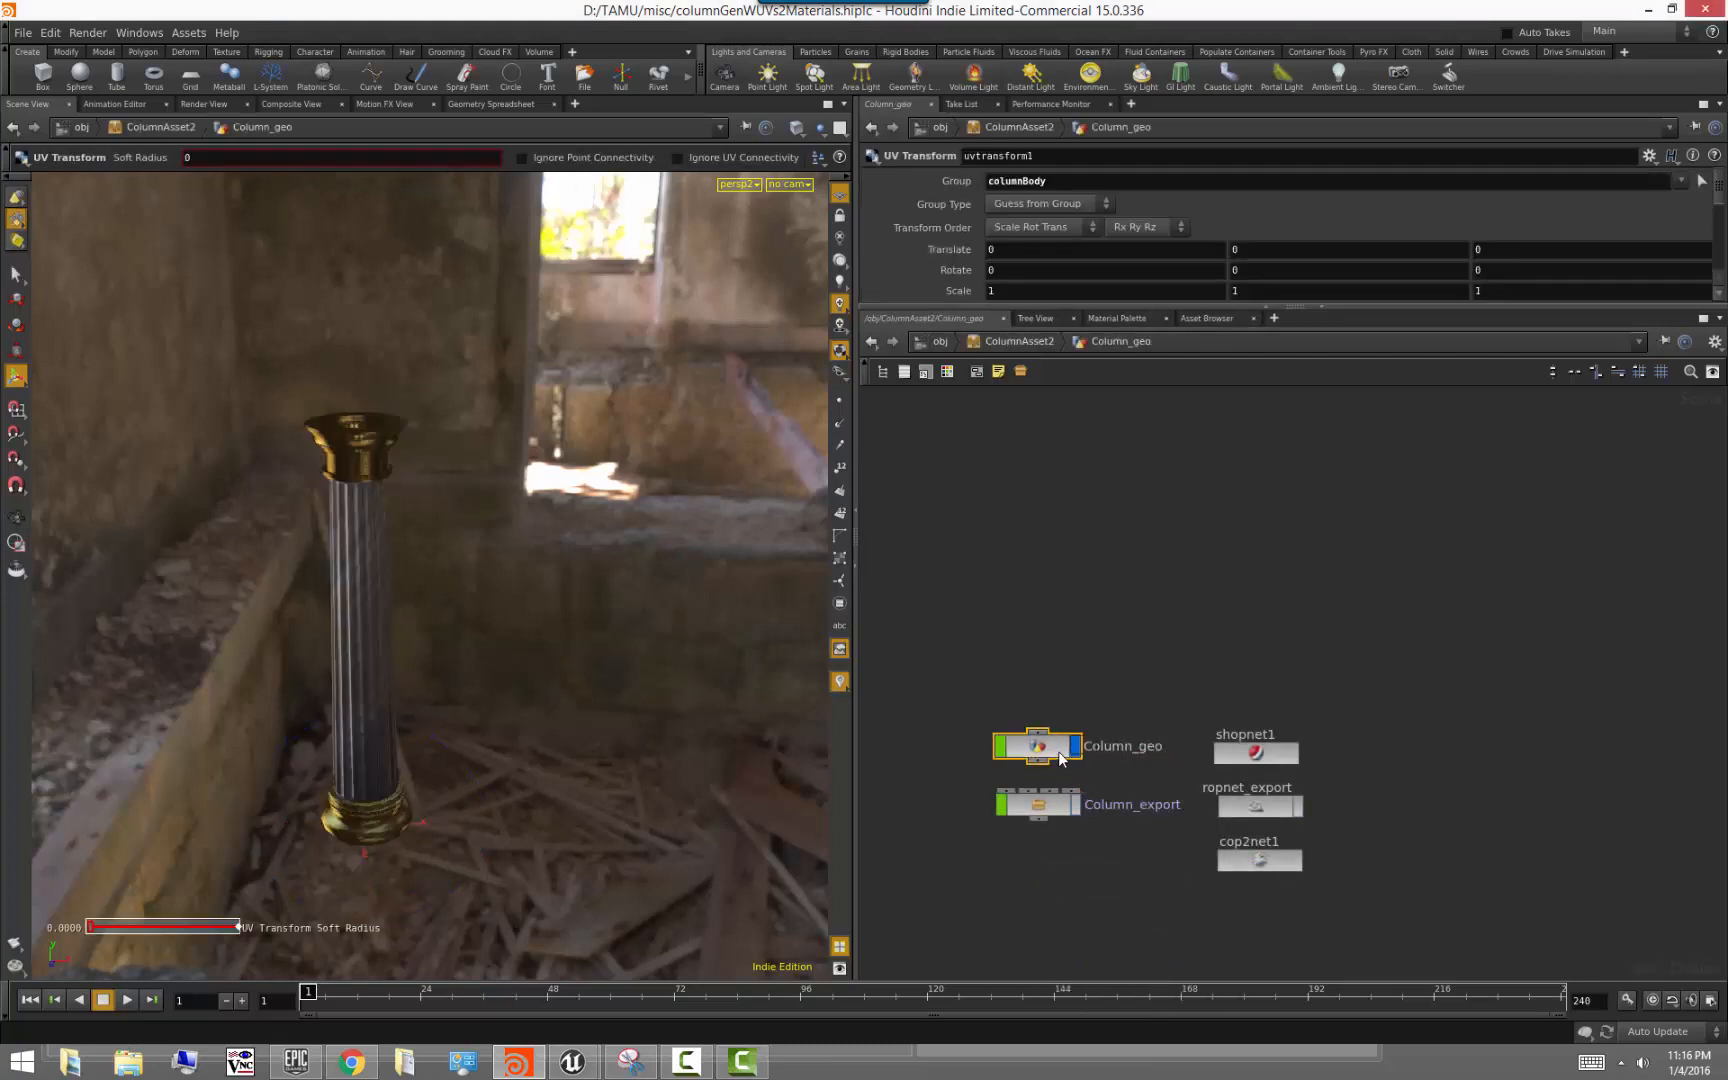
click(1022, 721)
scroll(1004, 668, down, 4)
middle_drag(1194, 567, 1160, 651)
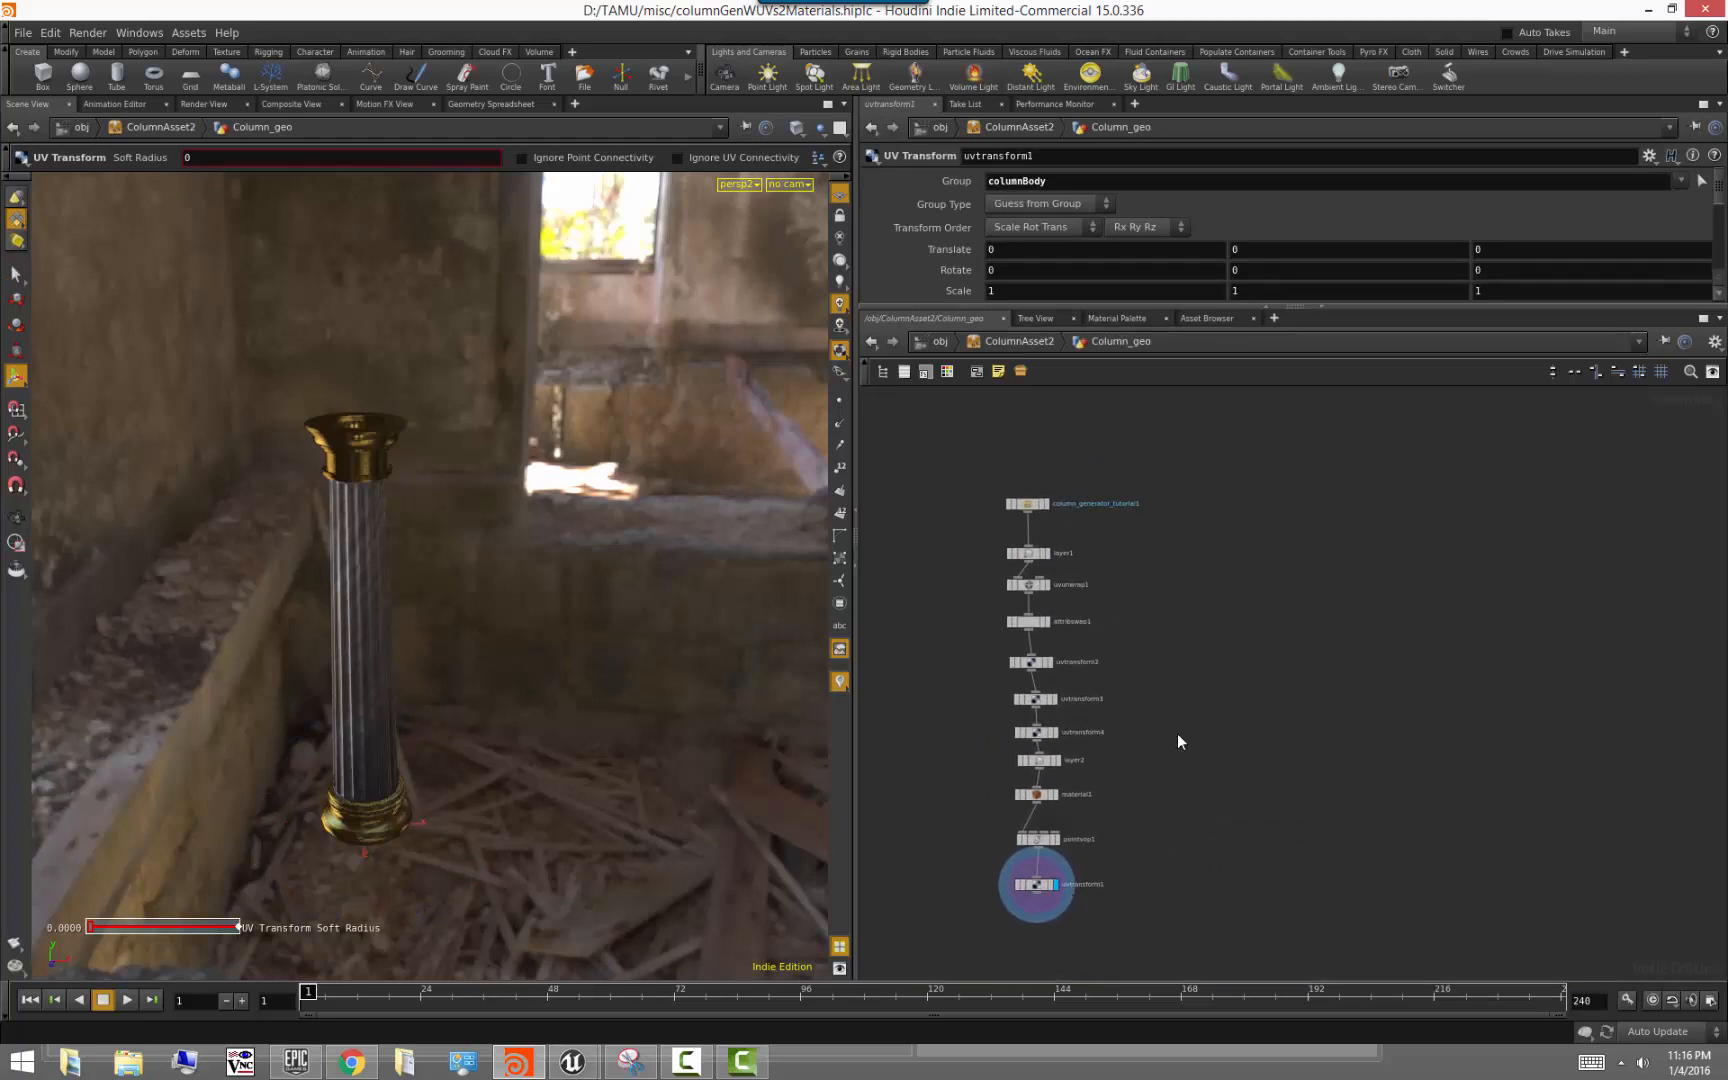
key(Escape)
Add a Circle node beside the column_generator node in Column_geo and display it in the viewport
drag(543, 702, 544, 662)
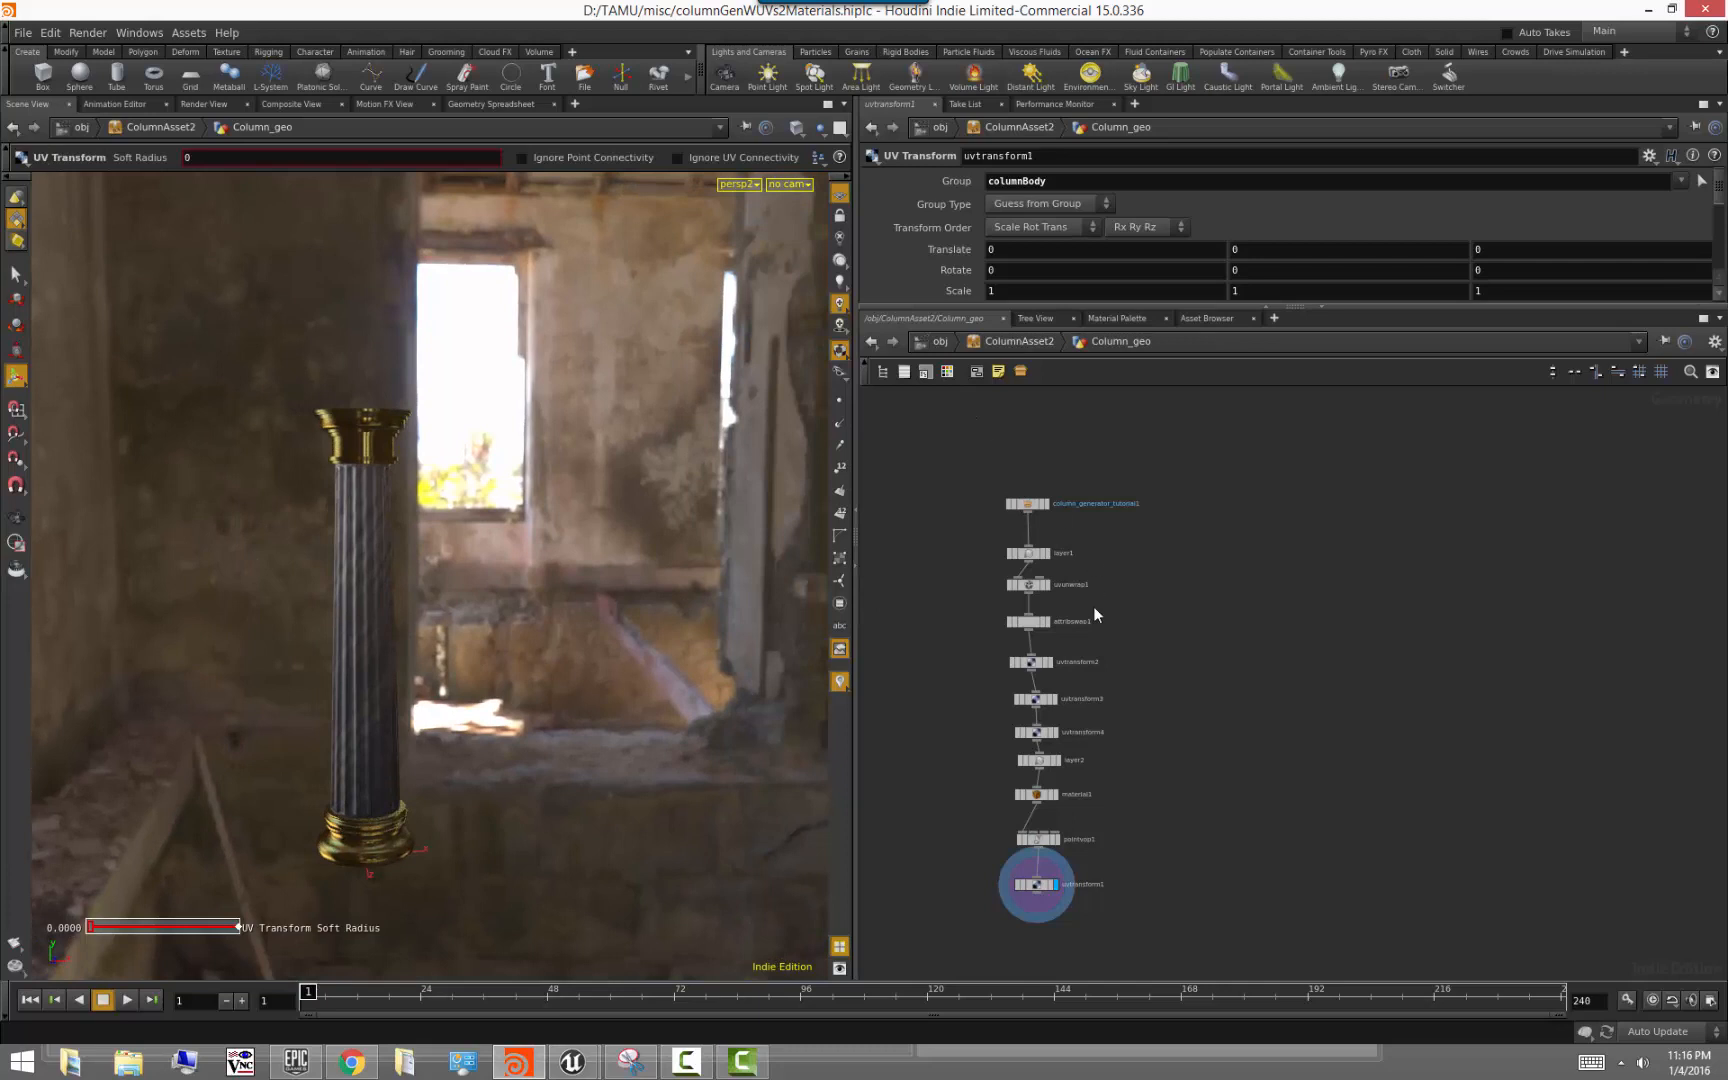
drag(595, 809, 688, 782)
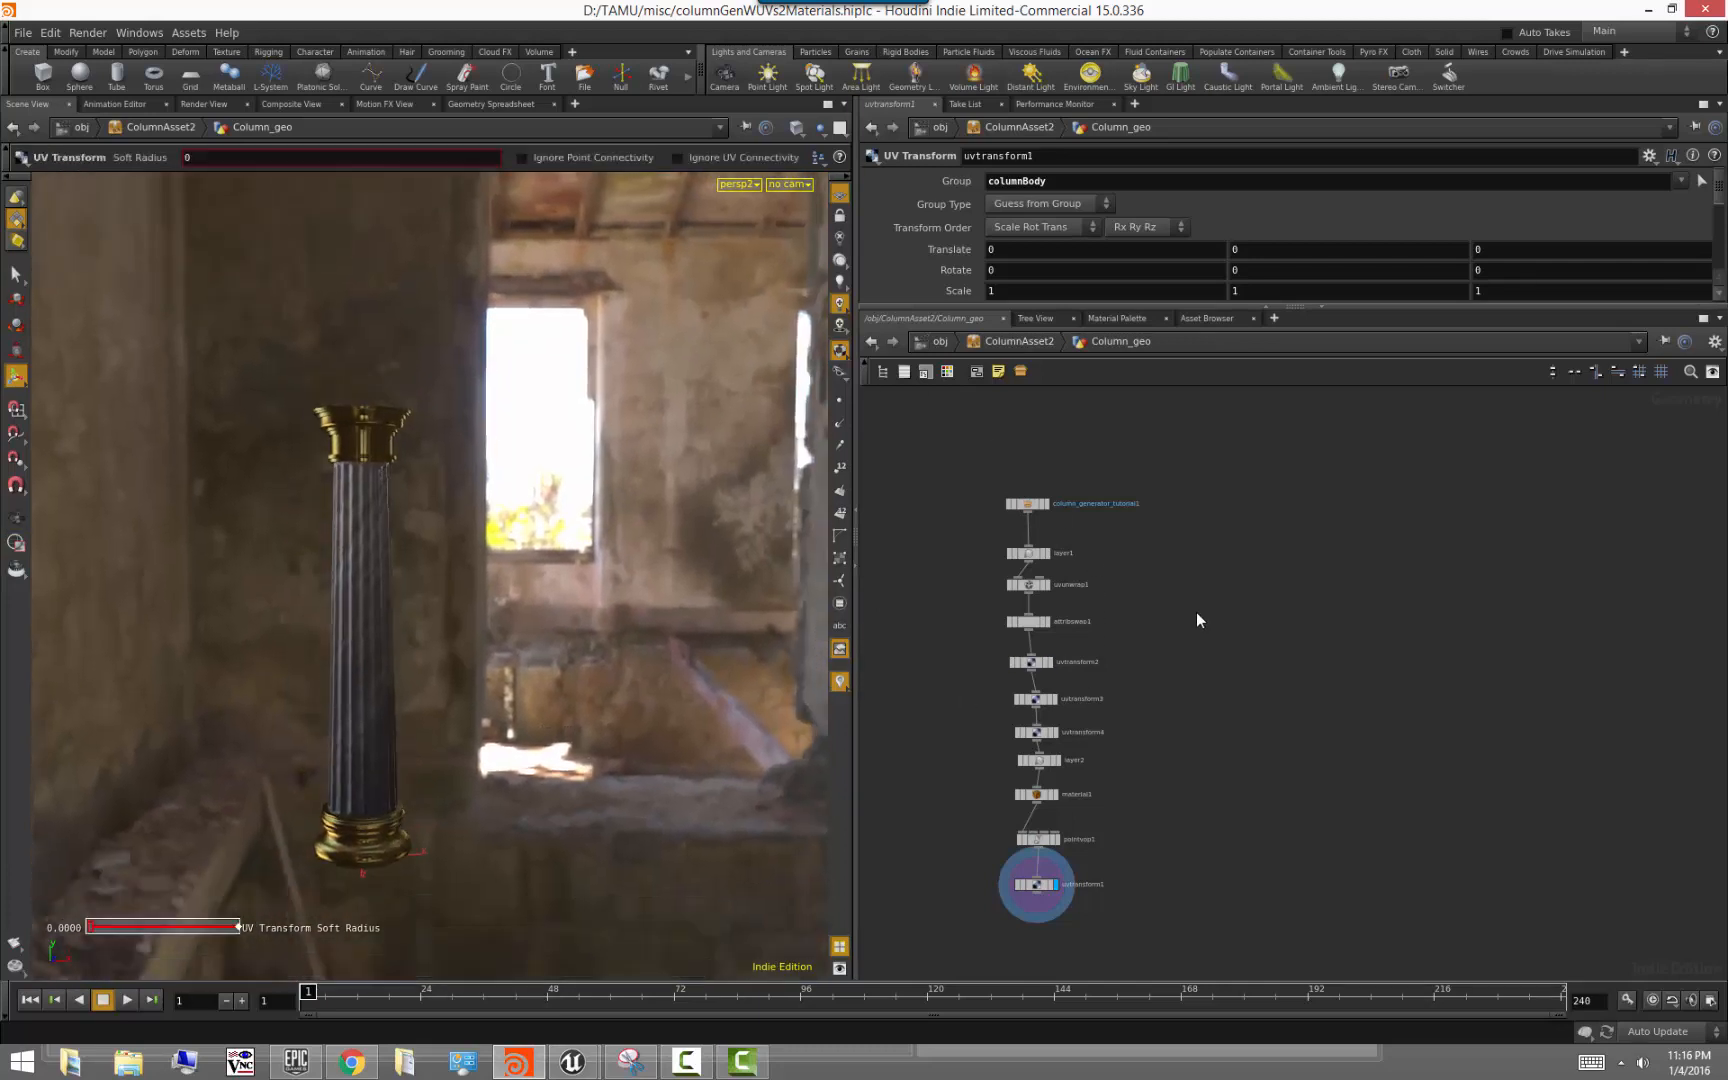
middle_drag(1196, 623, 1169, 682)
key(Tab)
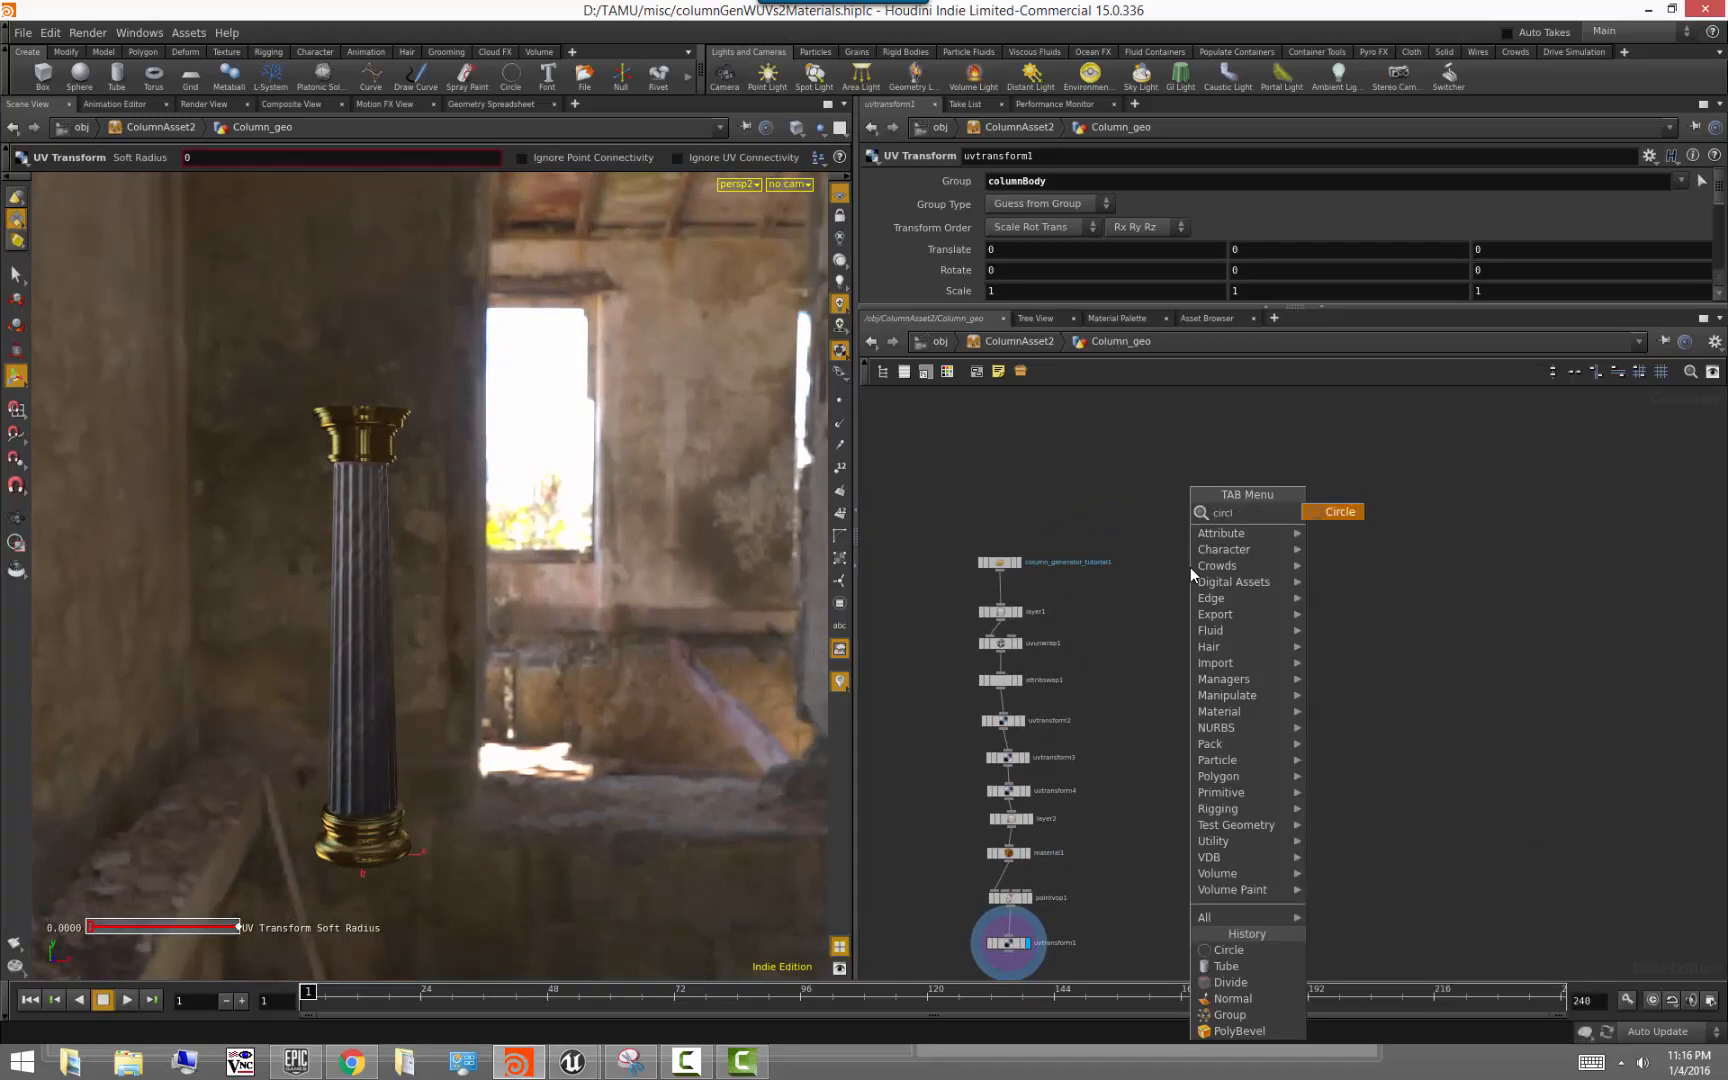
key(Escape)
click(1190, 568)
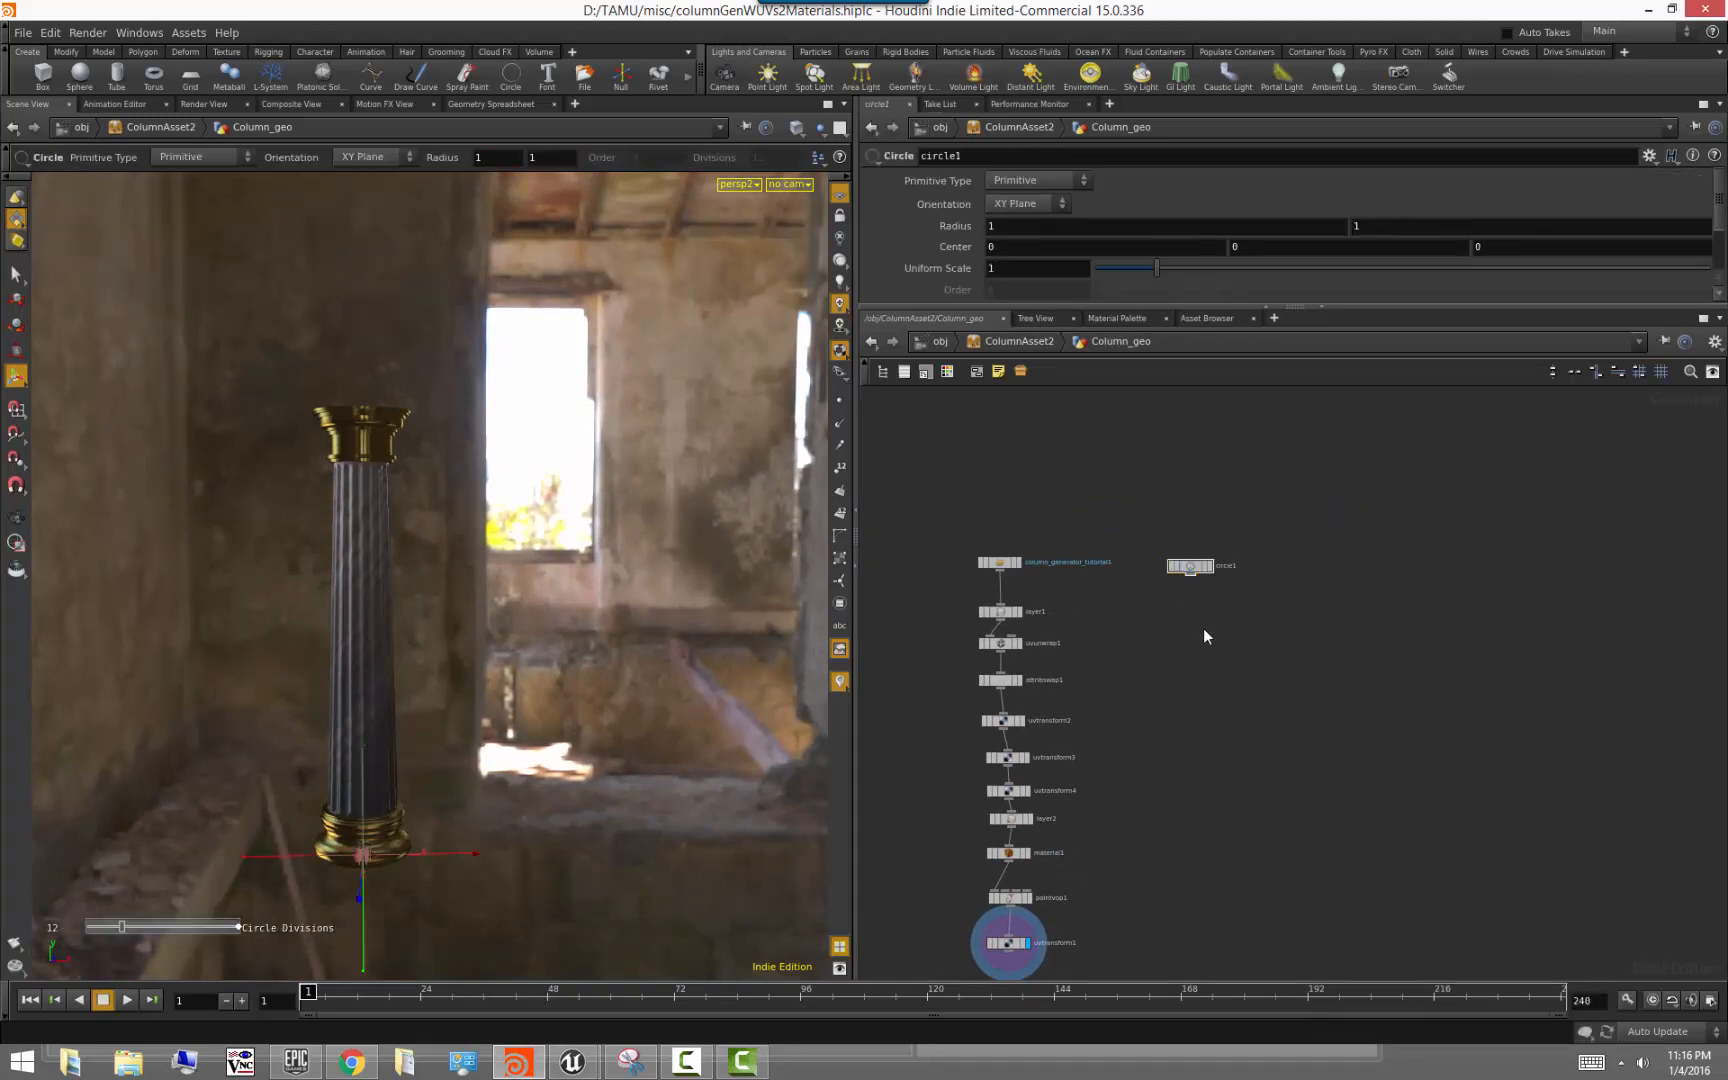
click(1210, 567)
key(space+h)
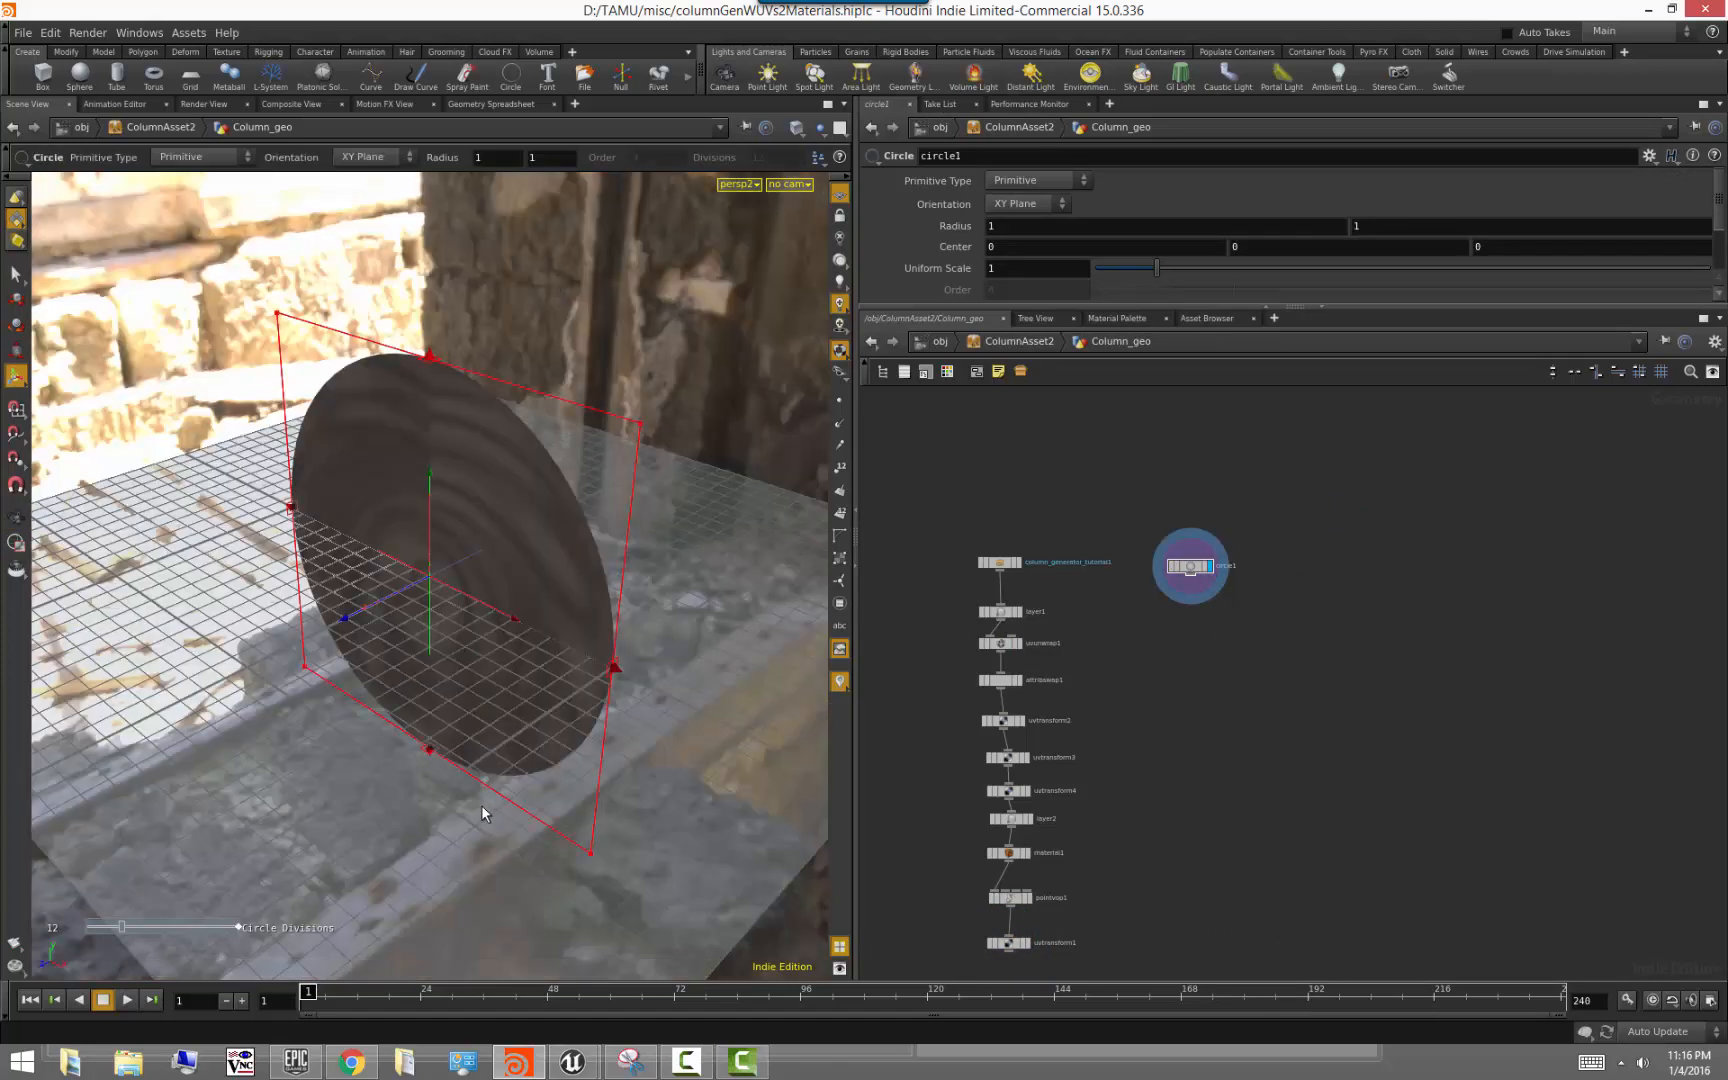
Set the circle's primitive type to Polygon
drag(262, 907, 316, 758)
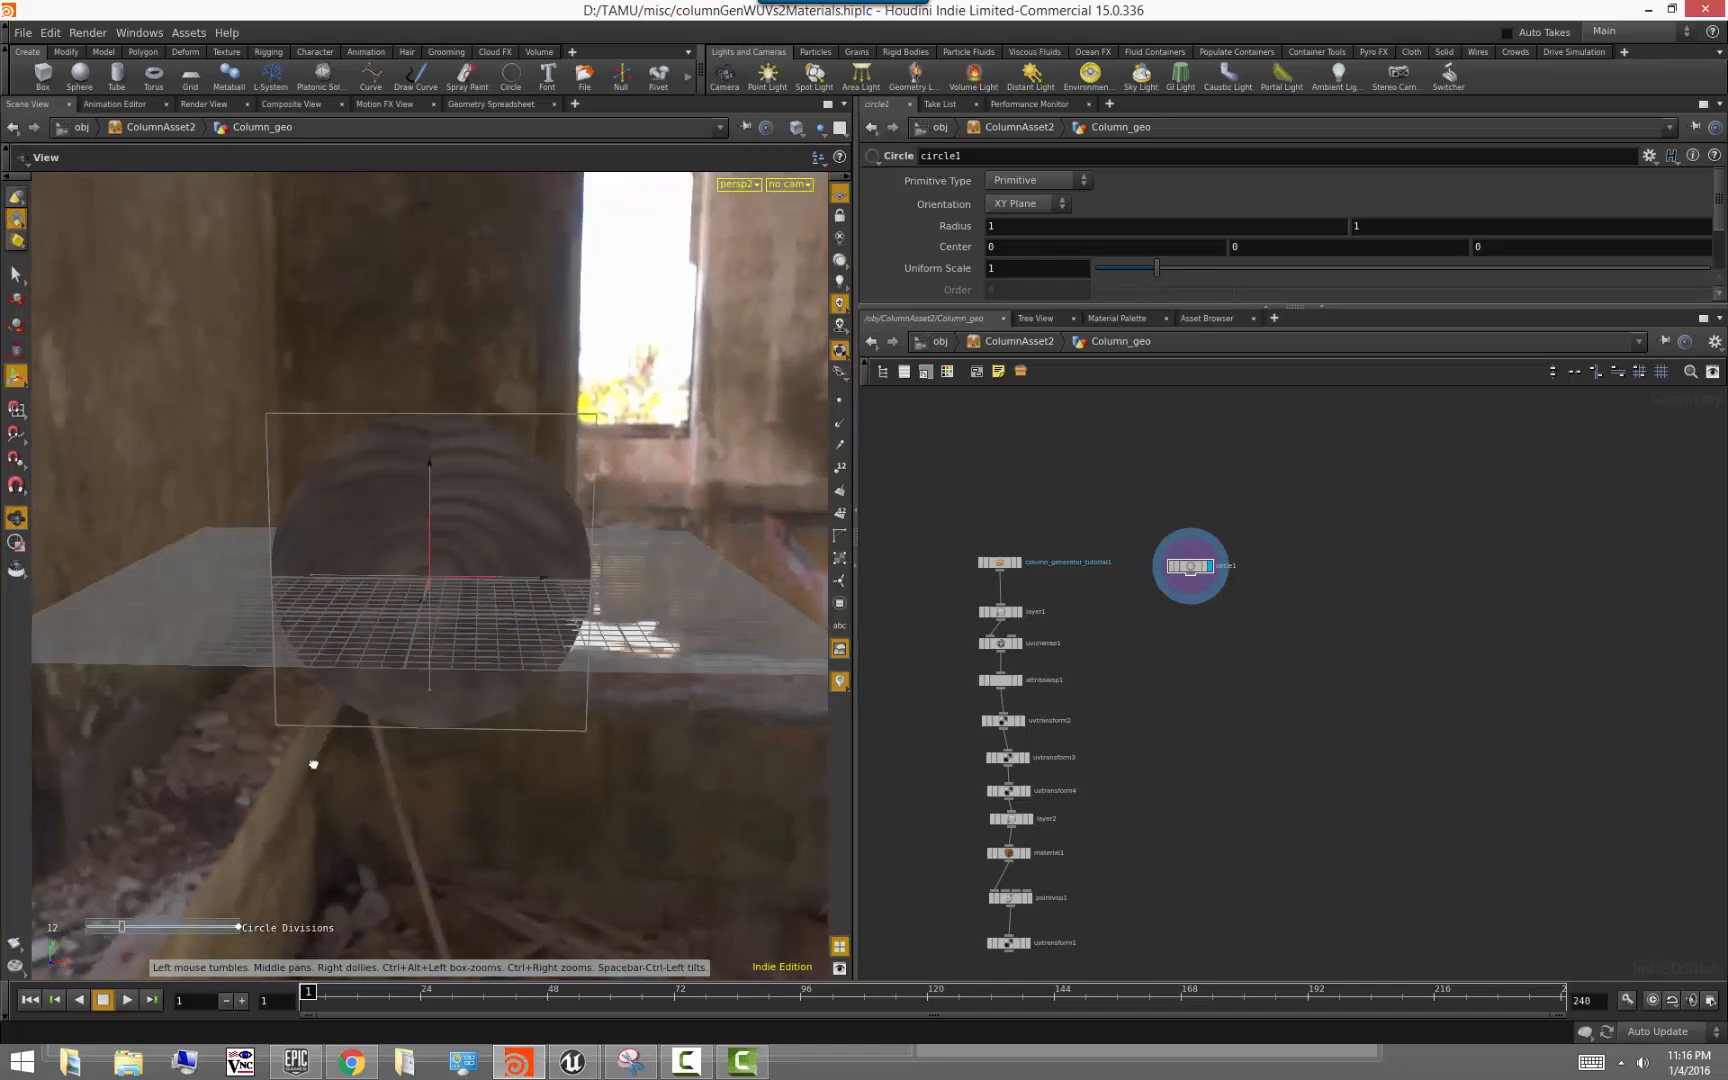
key(Return)
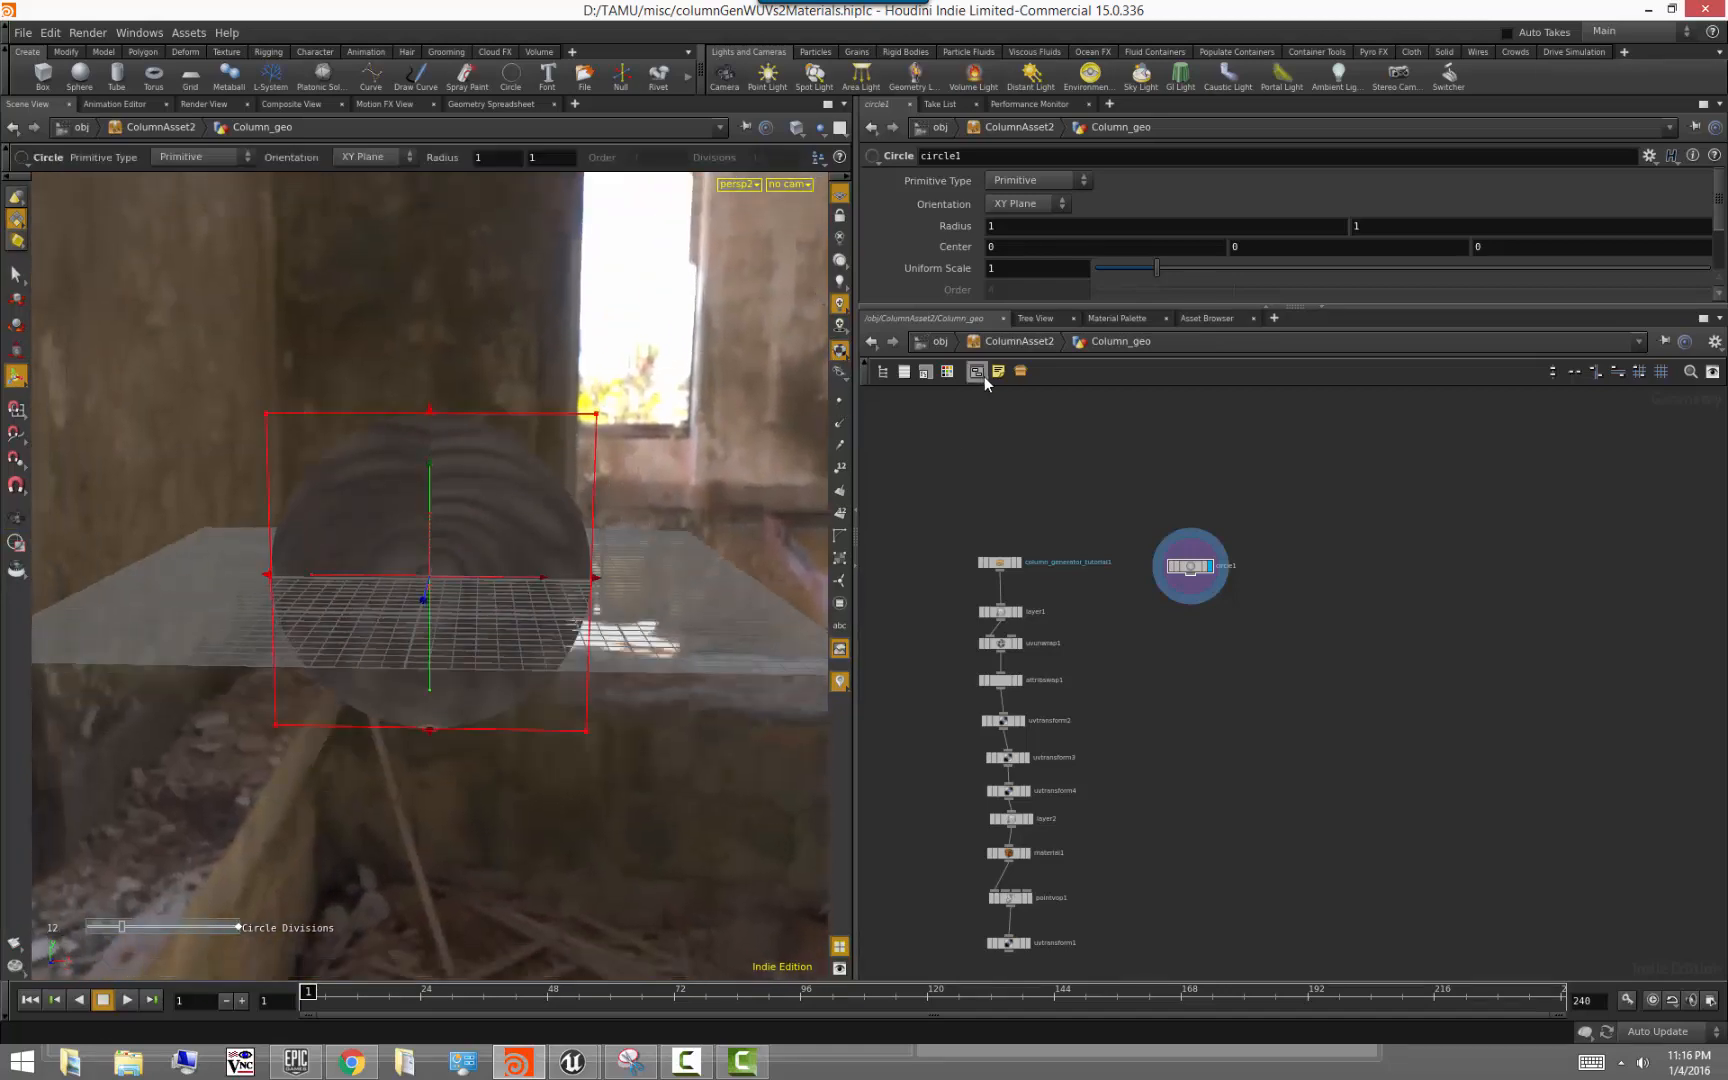
drag(1041, 306, 1042, 446)
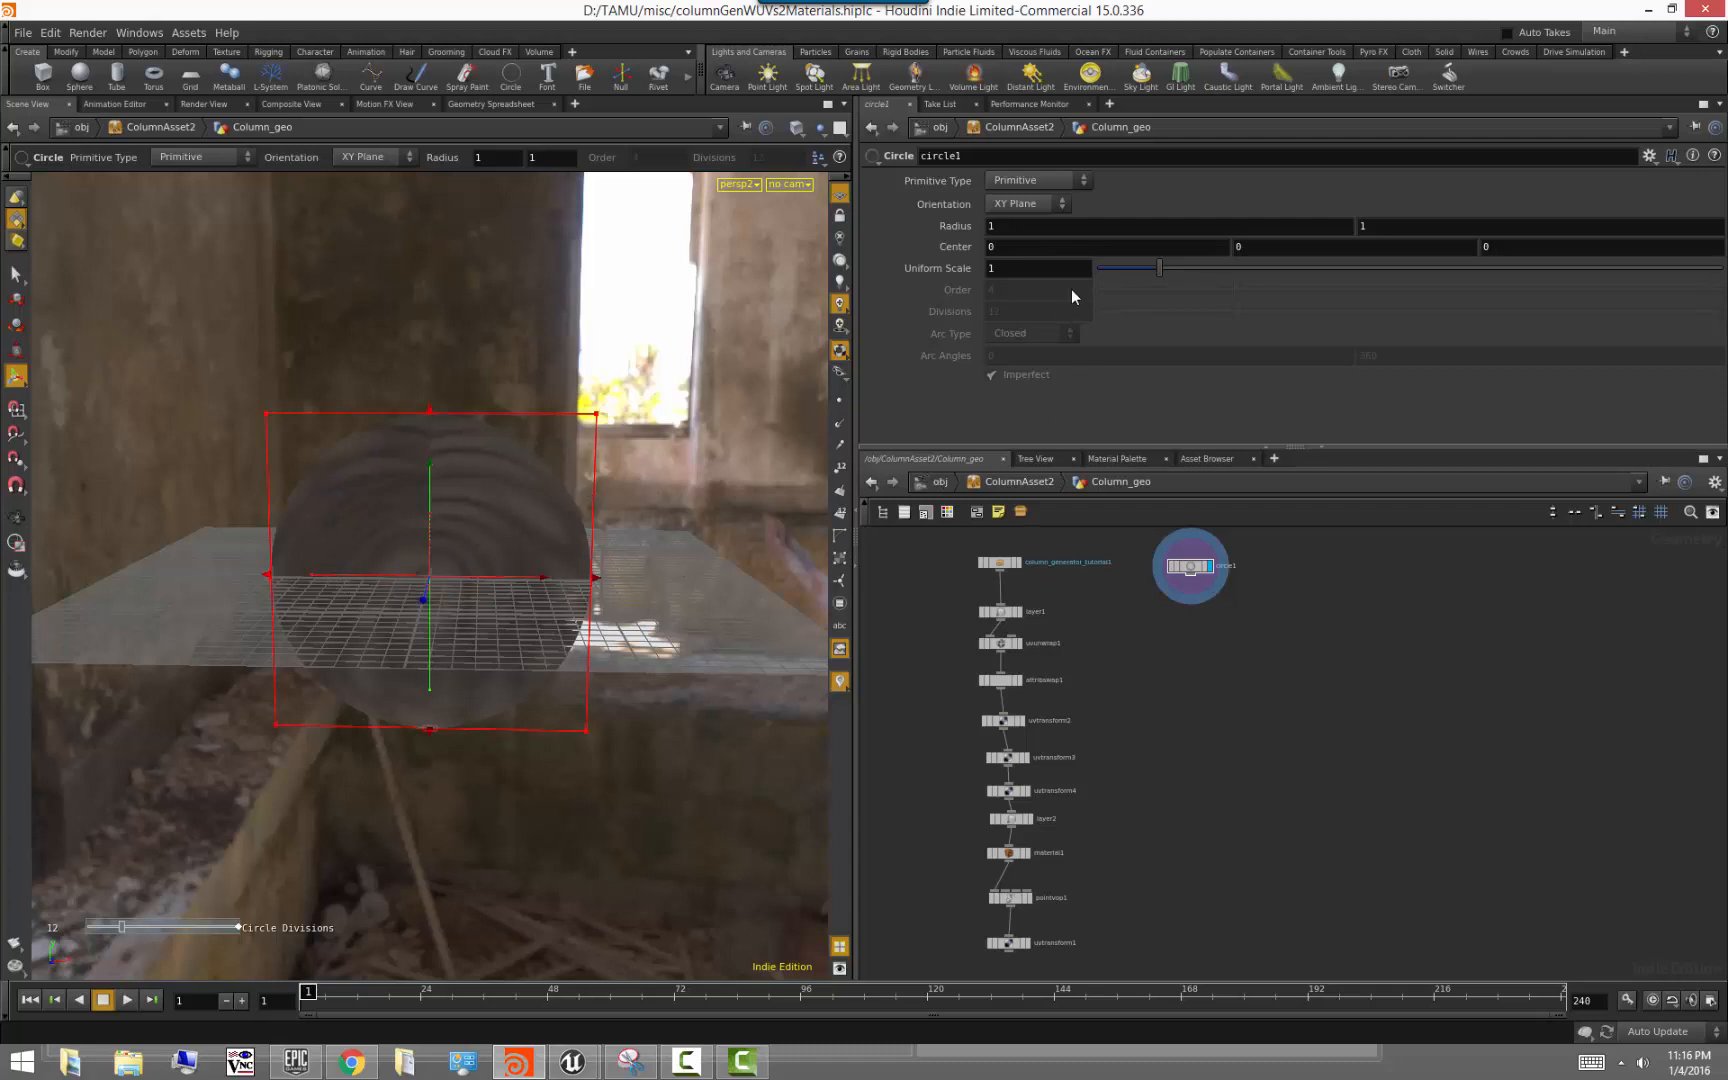
click(1066, 184)
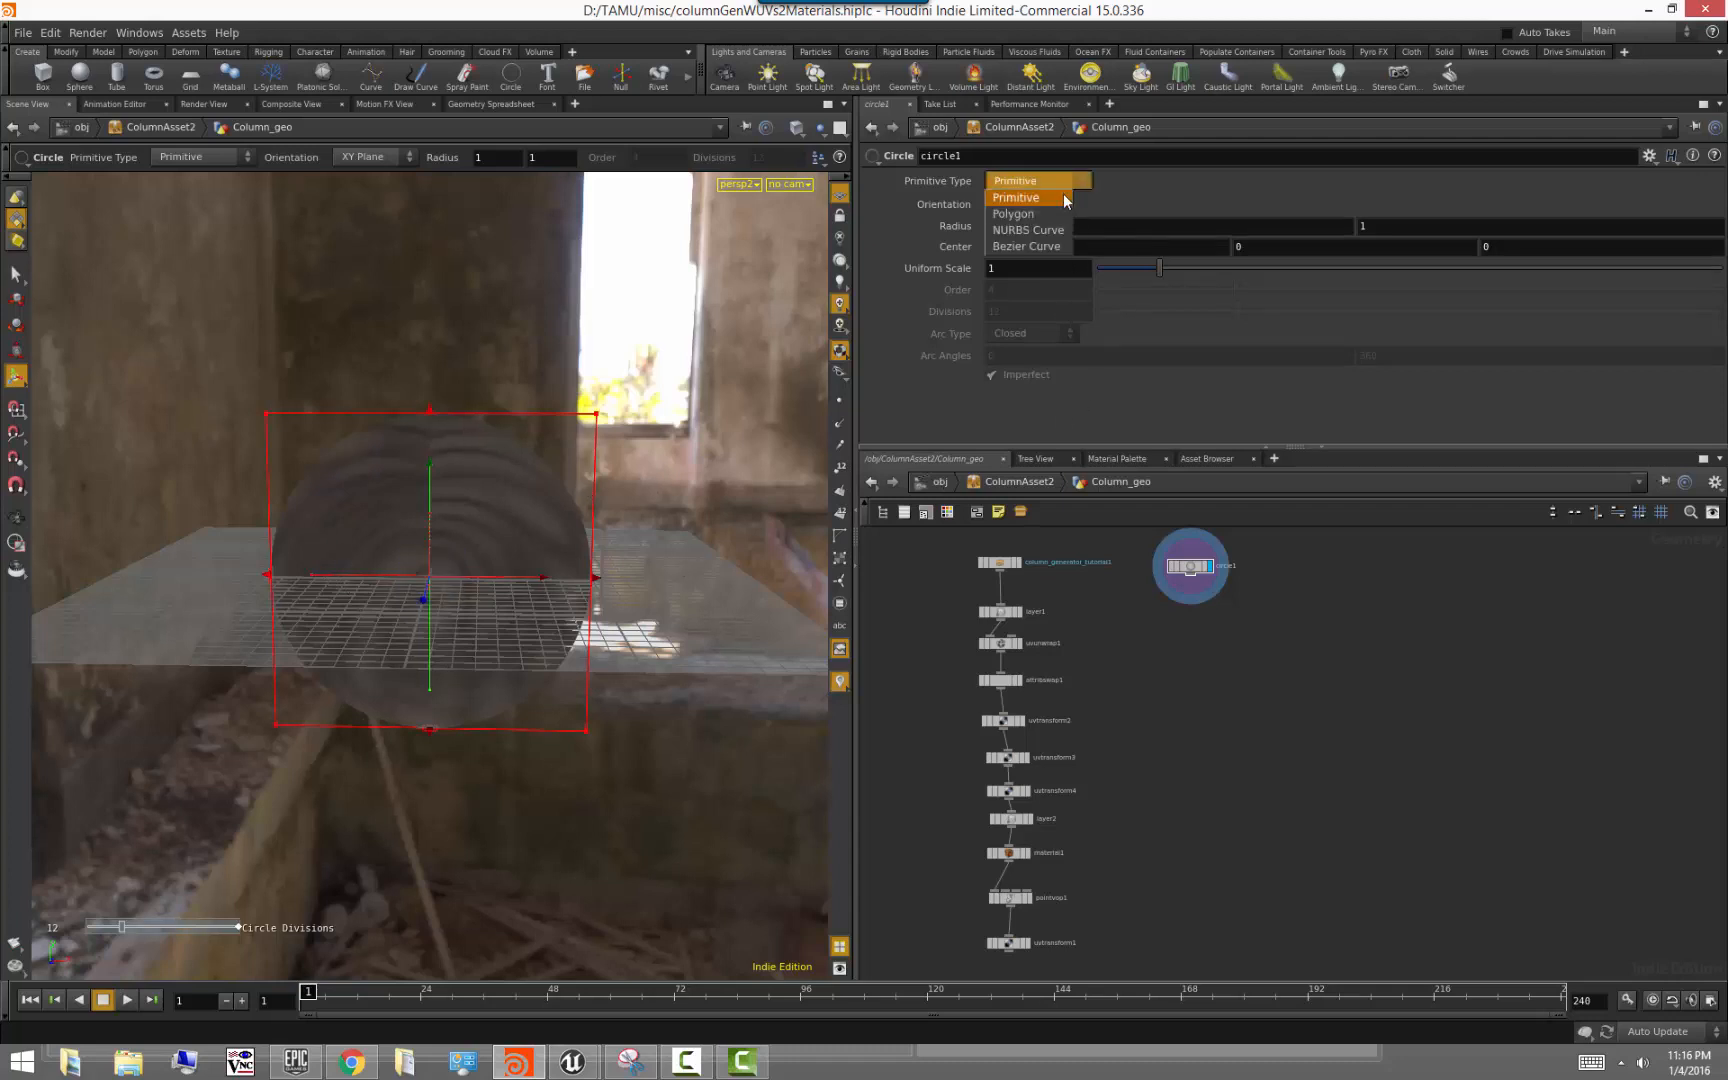
click(1040, 212)
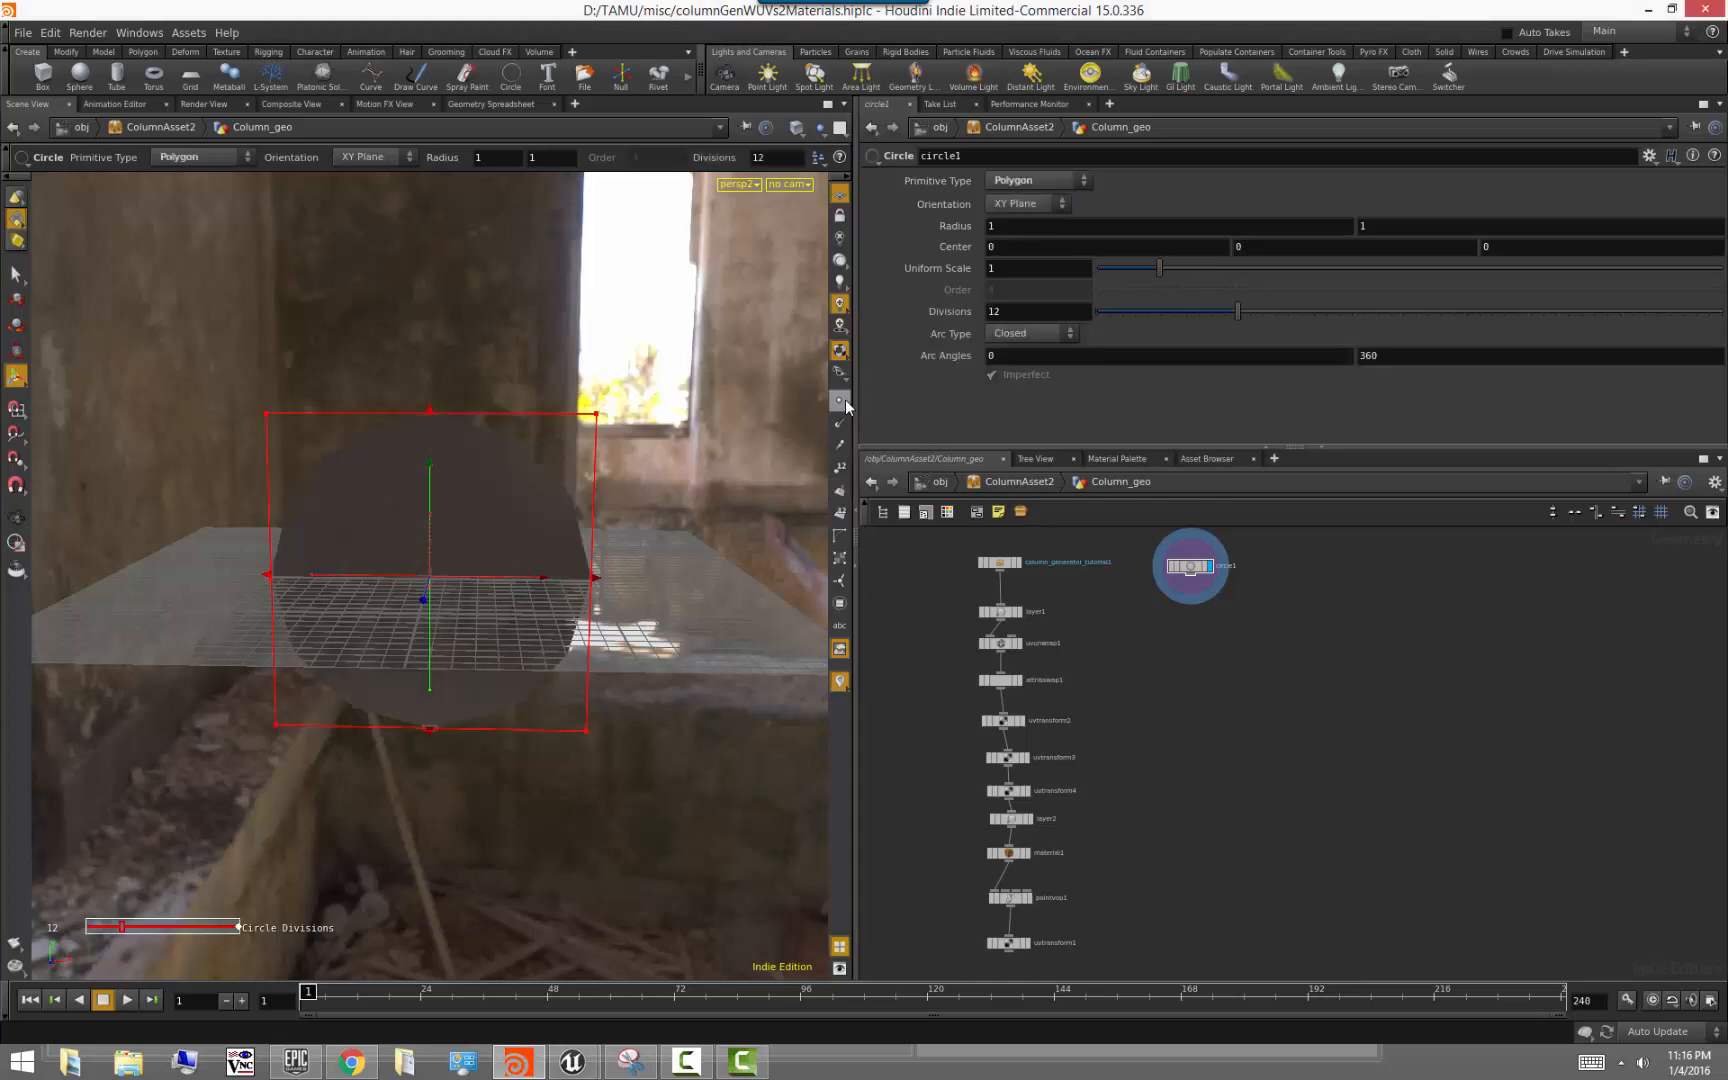
Return to the object level and turn off envlight1's Enable Light In Viewport option
key(Escape)
alt+right_drag(696, 580, 779, 586)
alt+drag(779, 586, 774, 586)
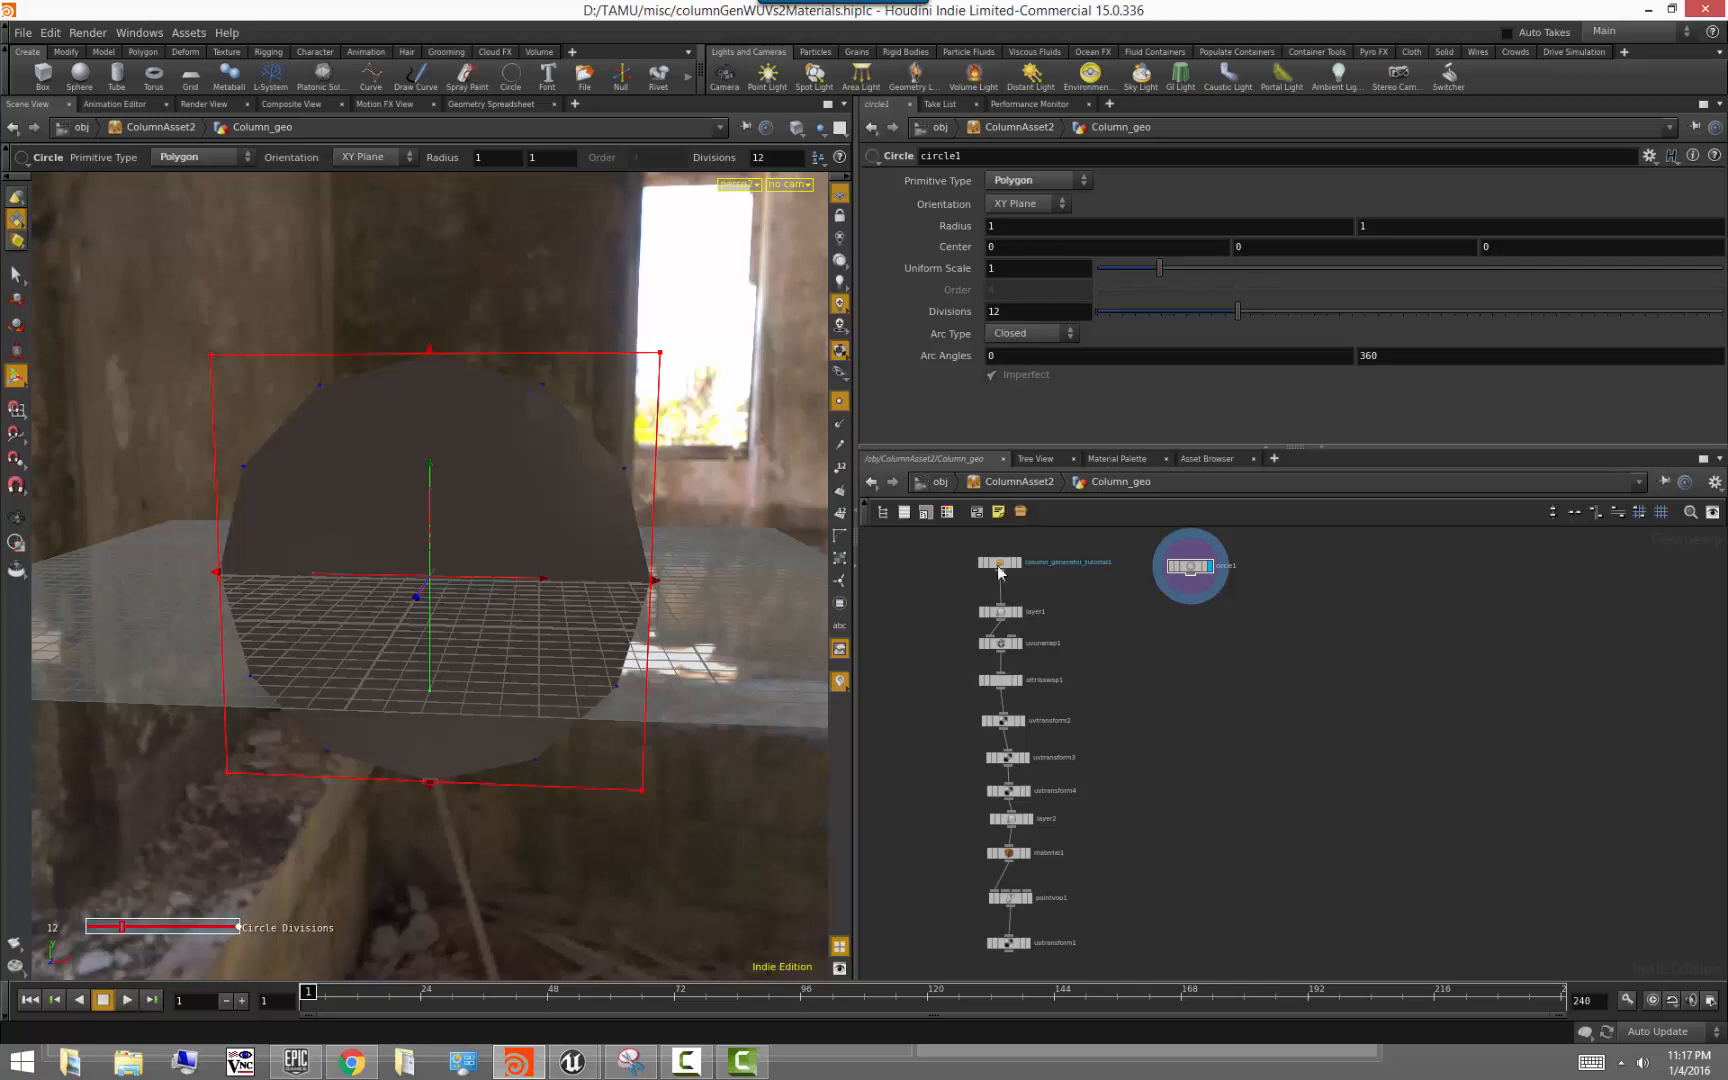
click(940, 481)
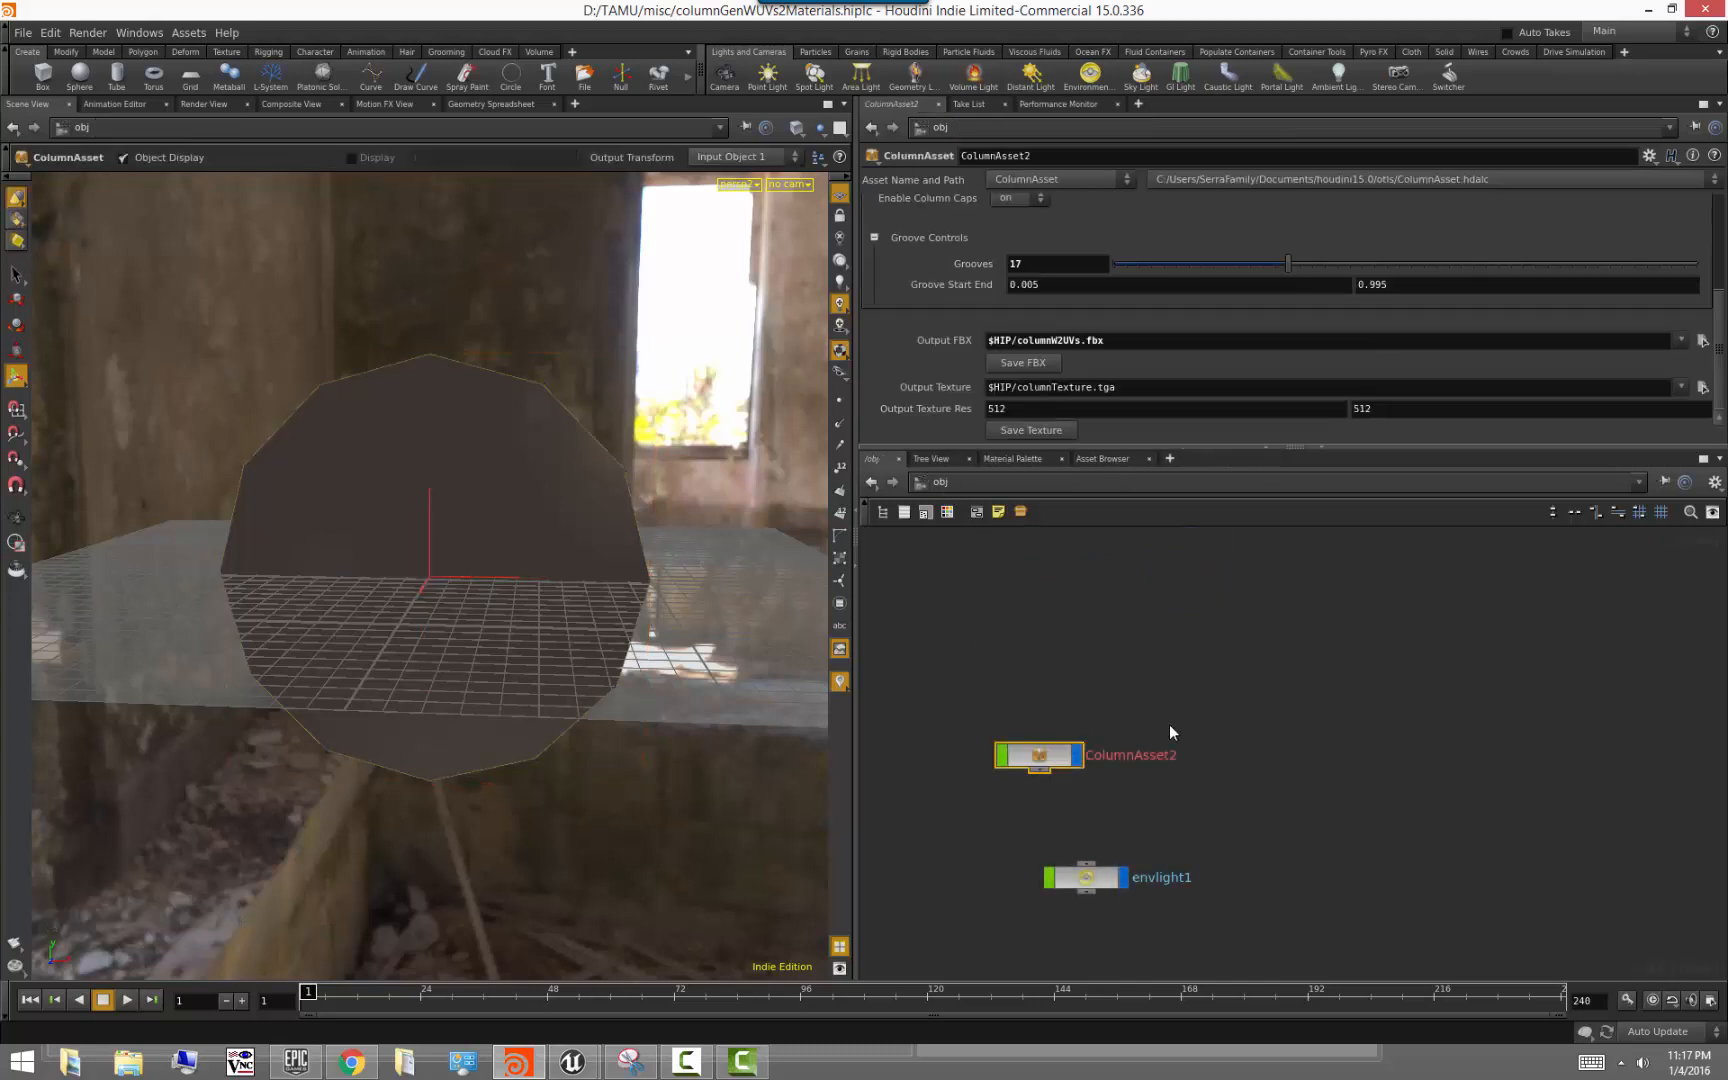
click(1107, 886)
click(1052, 332)
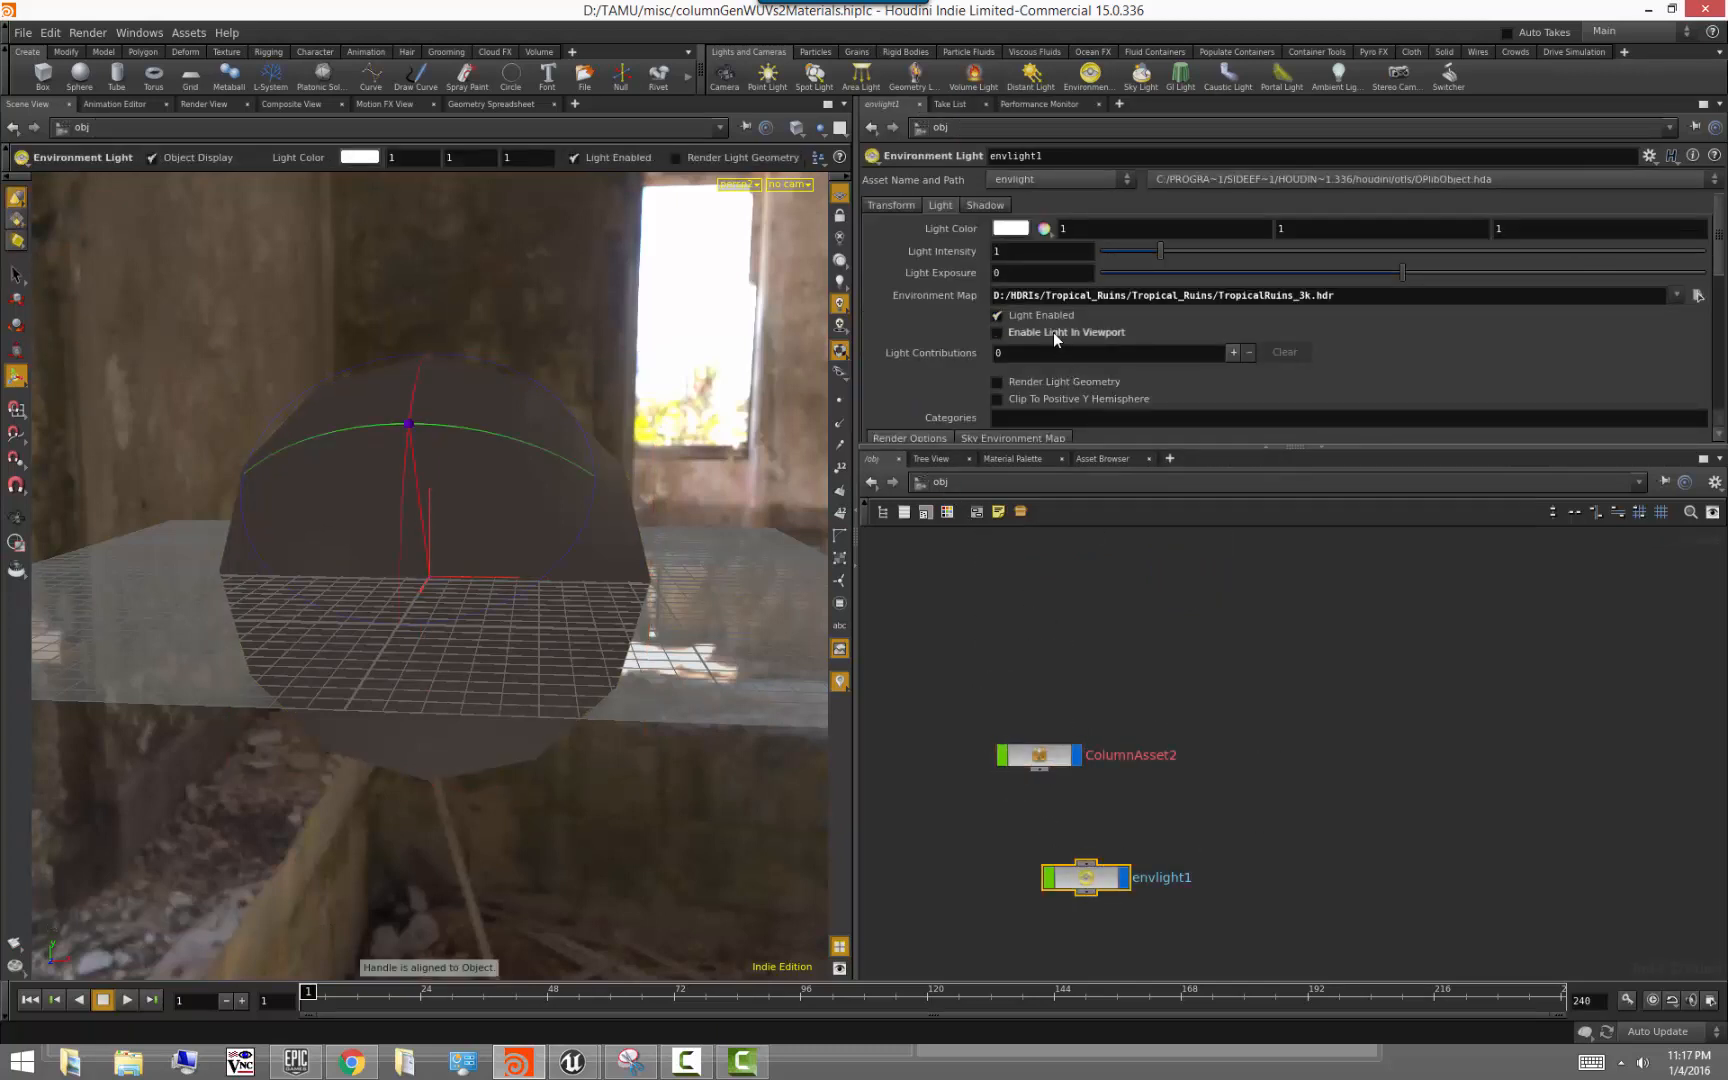
Hide the viewport's reference grid and turn on point display for the circle
click(839, 195)
click(839, 400)
alt+right_drag(645, 599, 489, 575)
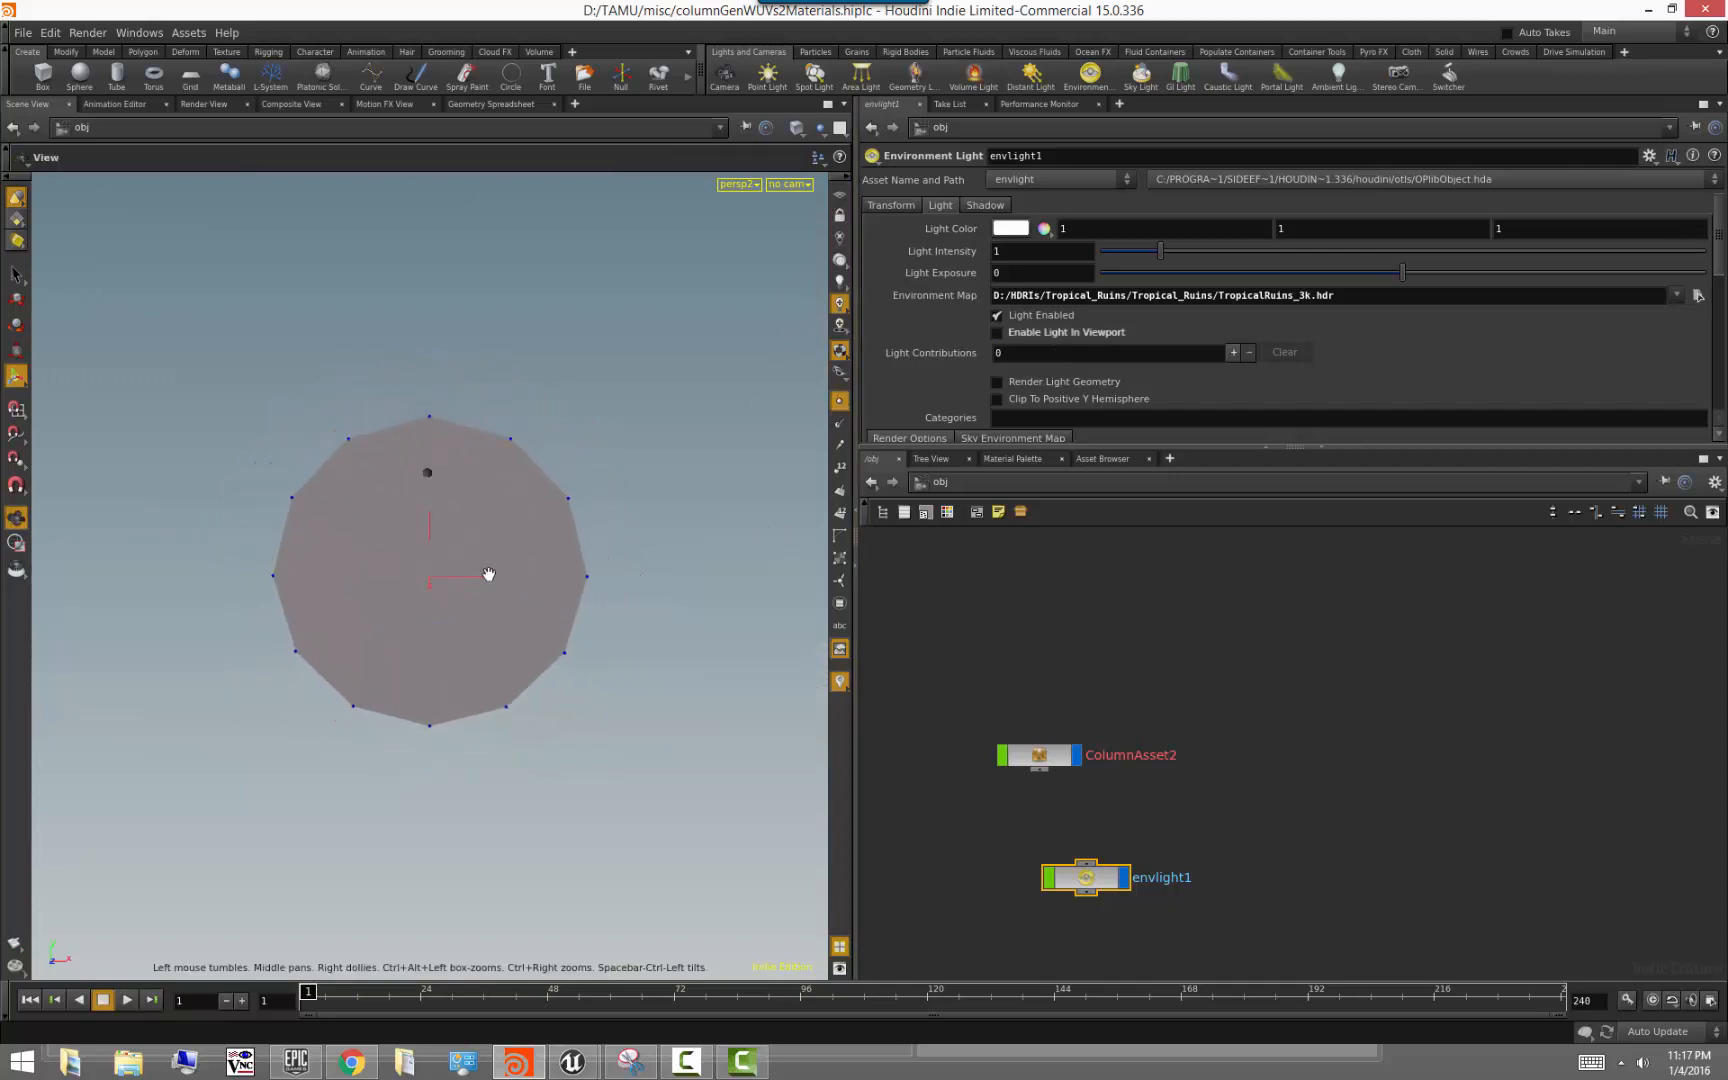
Go back inside ColumnAsset2 and open its Column_geo network
click(961, 639)
click(1059, 763)
double_click(1059, 763)
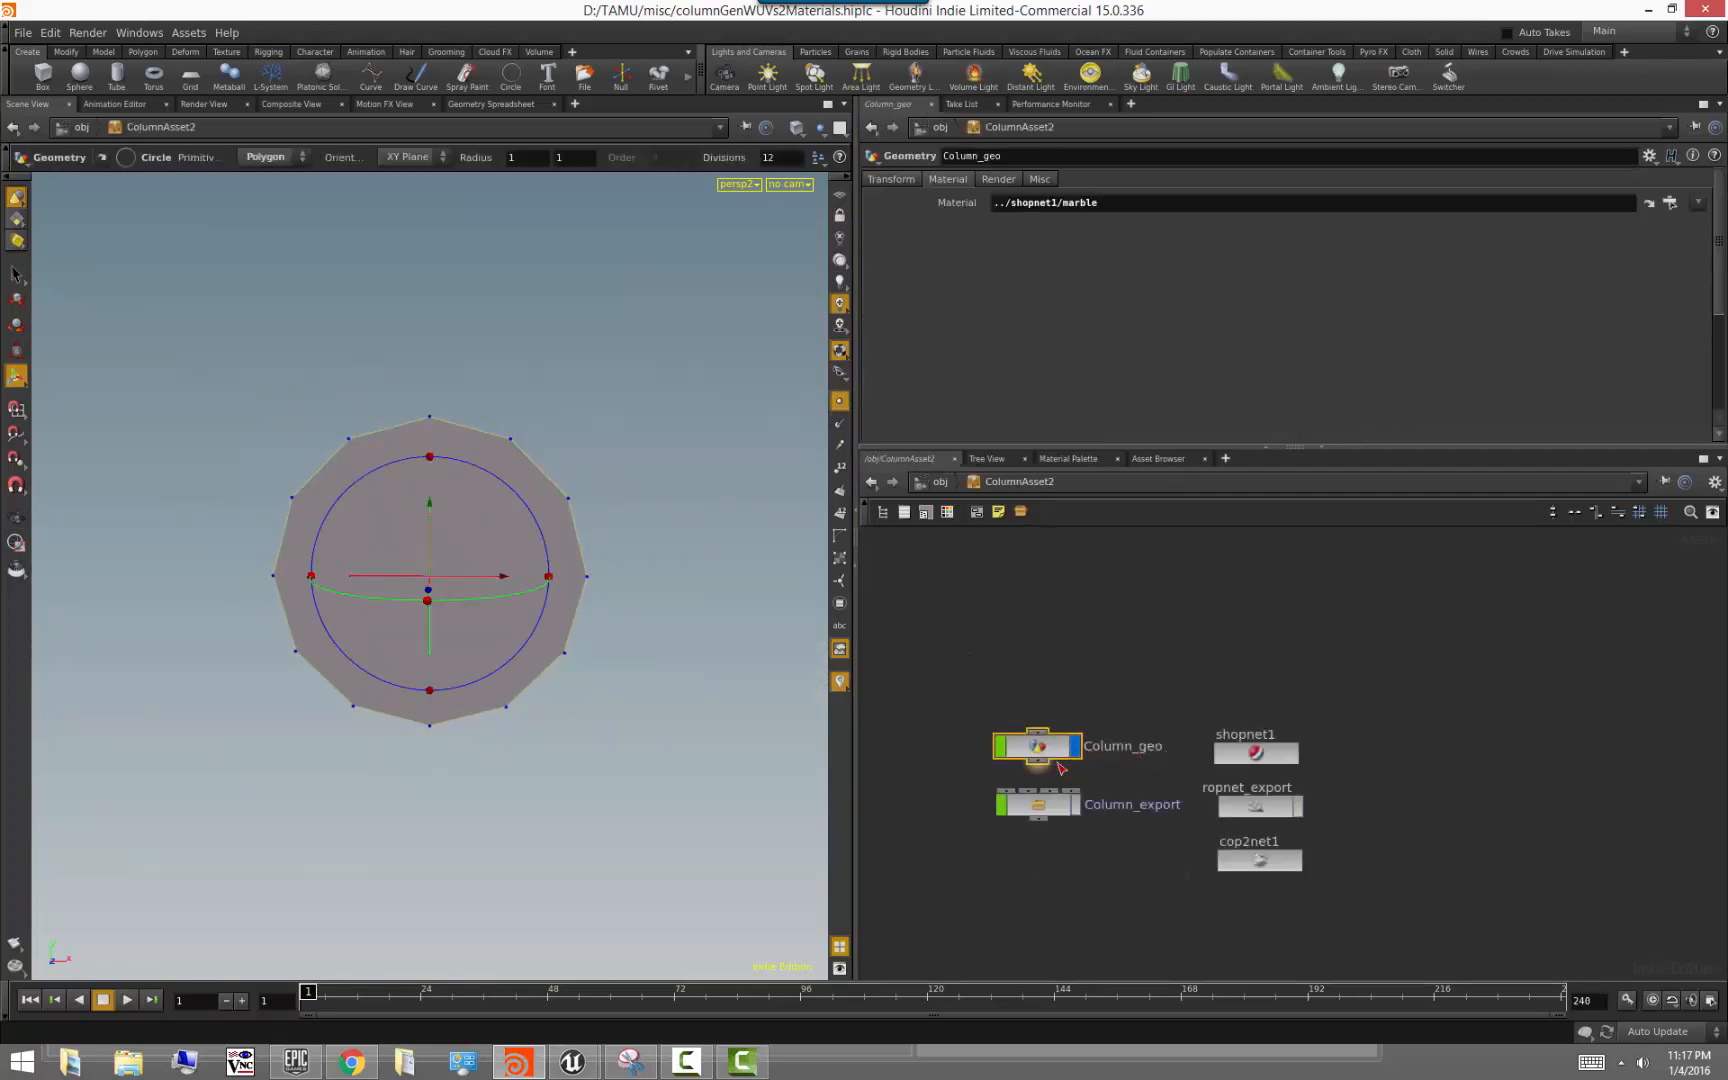
click(1060, 748)
double_click(1062, 752)
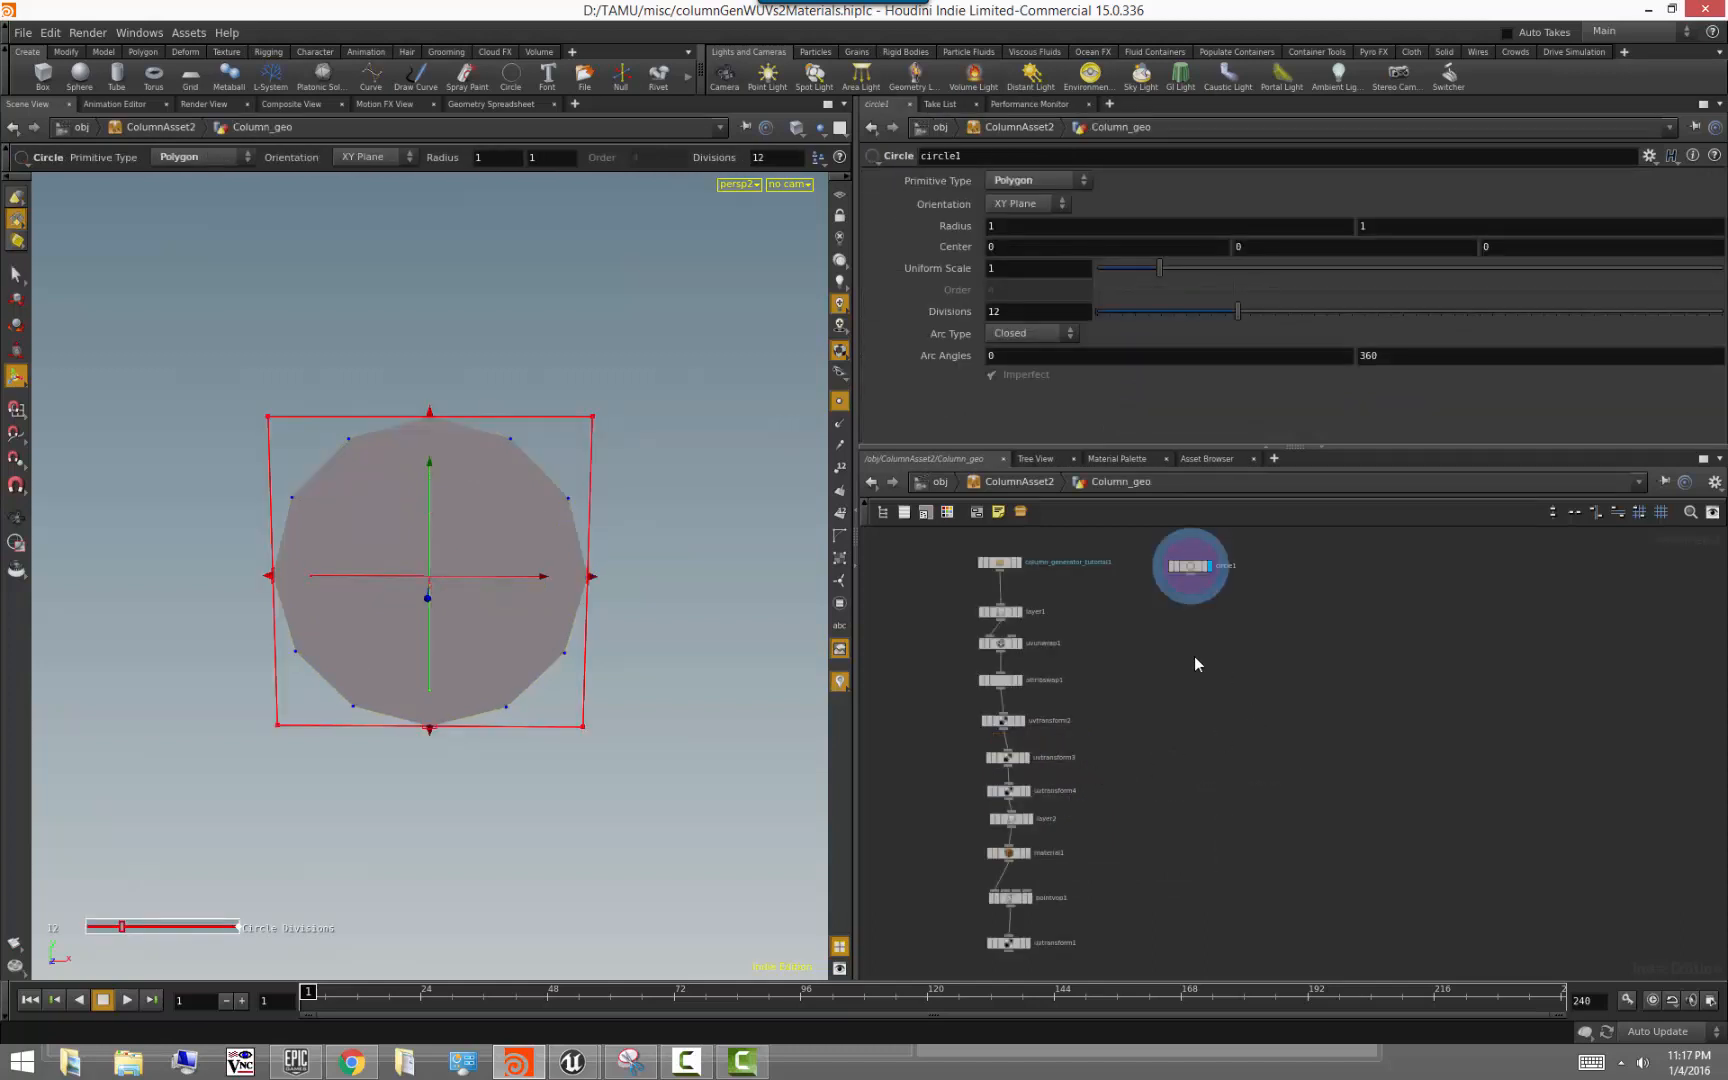
Template the column_generator_tutorial1 node and frame the whole wireframe column in the viewport
click(1013, 636)
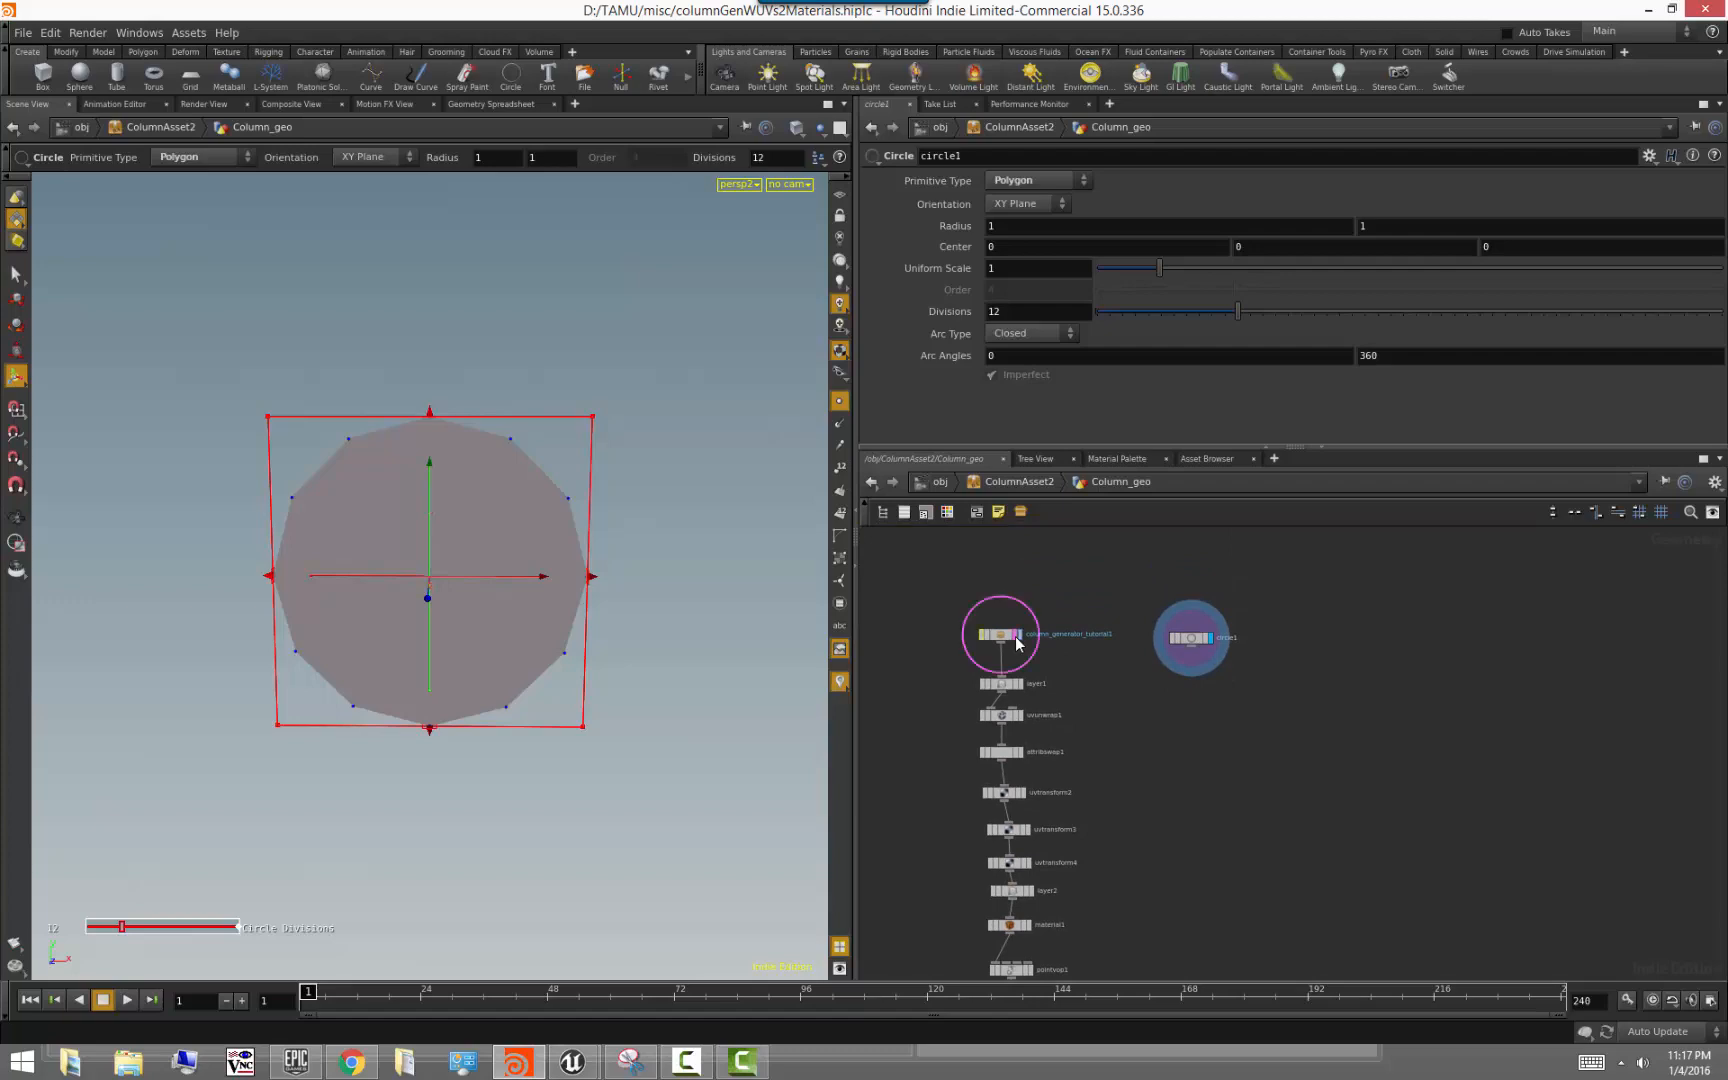
scroll(663, 714, down, 5)
right_drag(600, 748, 241, 720)
middle_drag(444, 625, 401, 752)
right_drag(401, 752, 200, 758)
middle_drag(512, 750, 490, 860)
right_drag(482, 840, 262, 764)
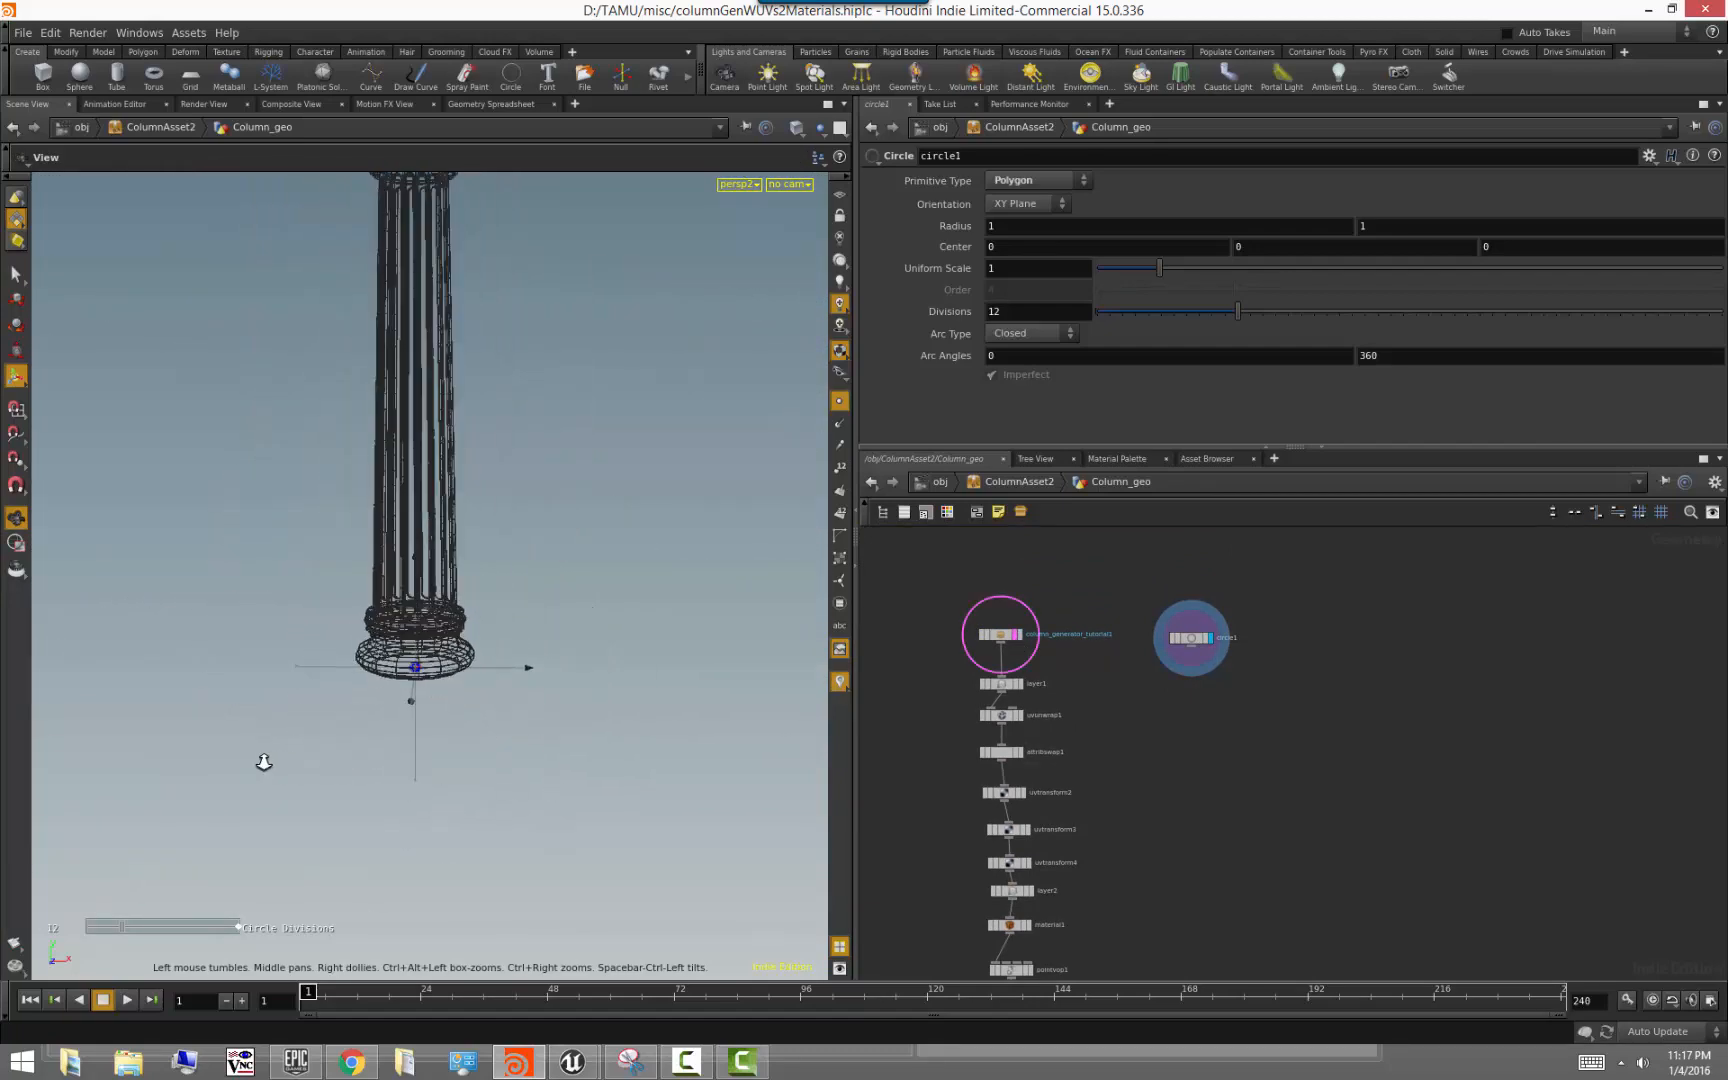
right_drag(442, 730, 252, 692)
middle_drag(504, 571, 482, 640)
right_drag(560, 660, 784, 684)
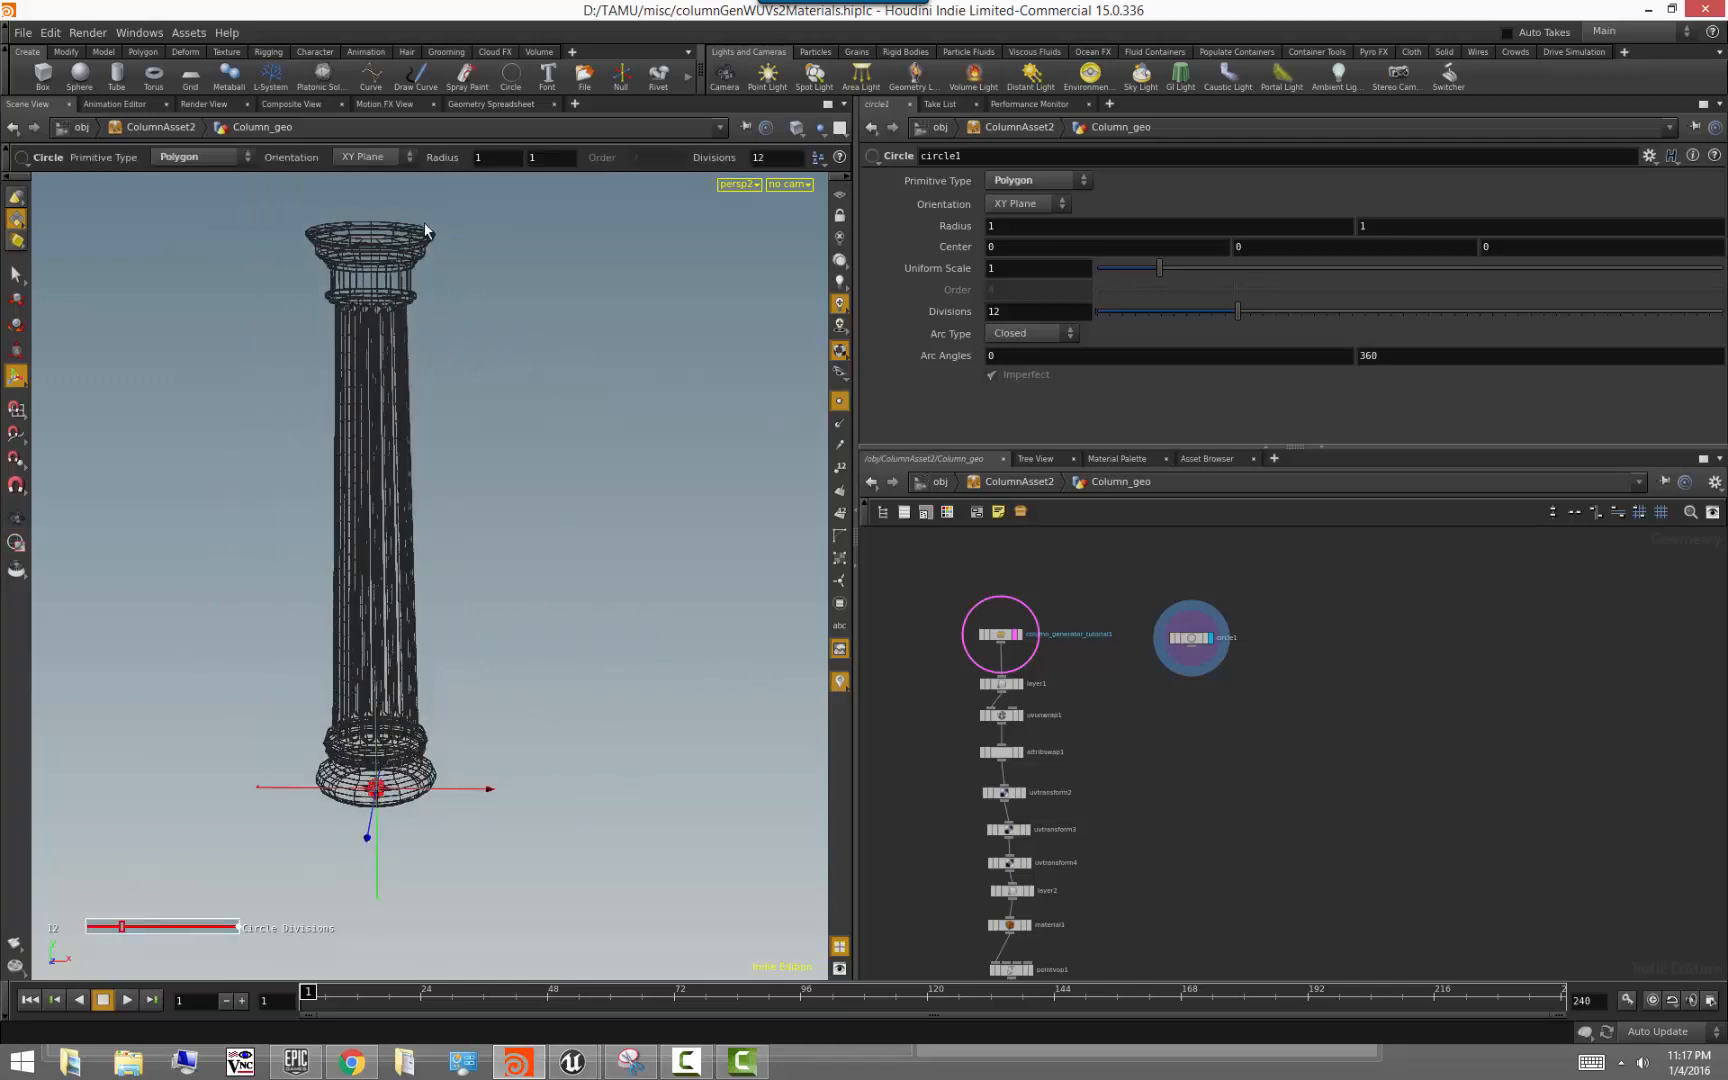
right_drag(467, 513, 385, 500)
middle_drag(508, 558, 513, 586)
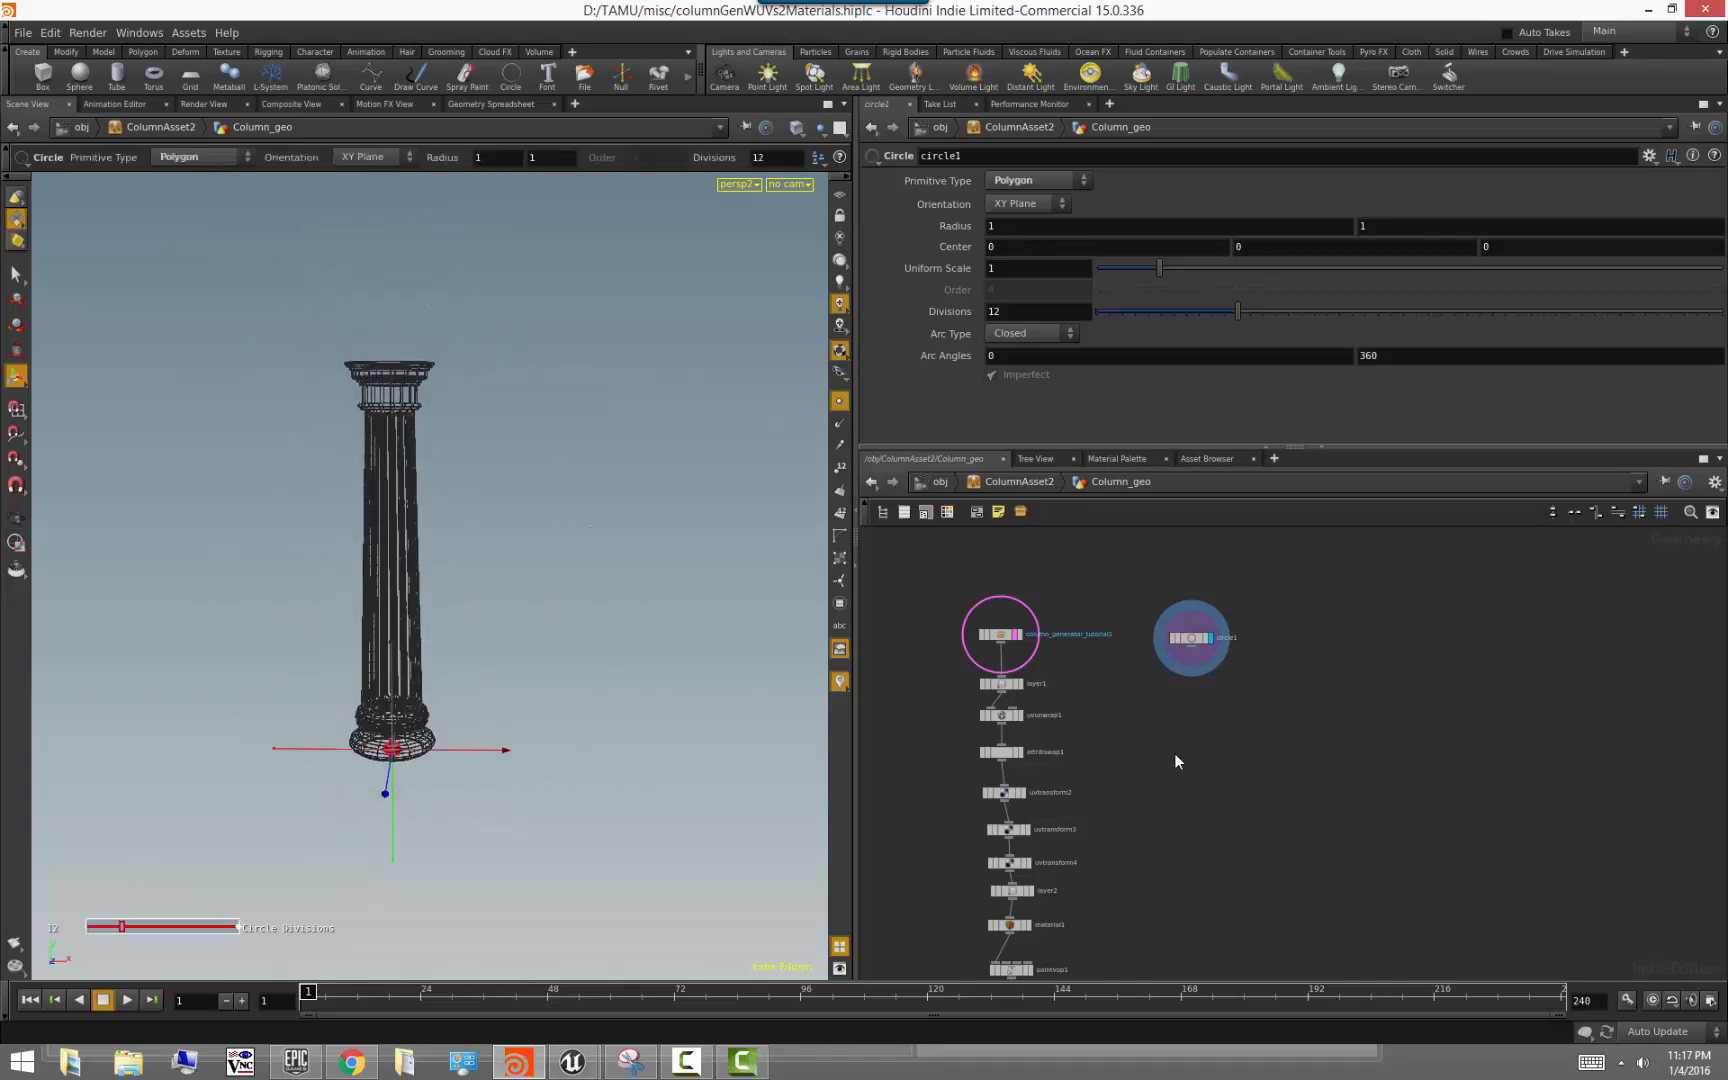
Add a Transform node connected below circle1 and display it
right_drag(1174, 752, 1187, 732)
key(Tab)
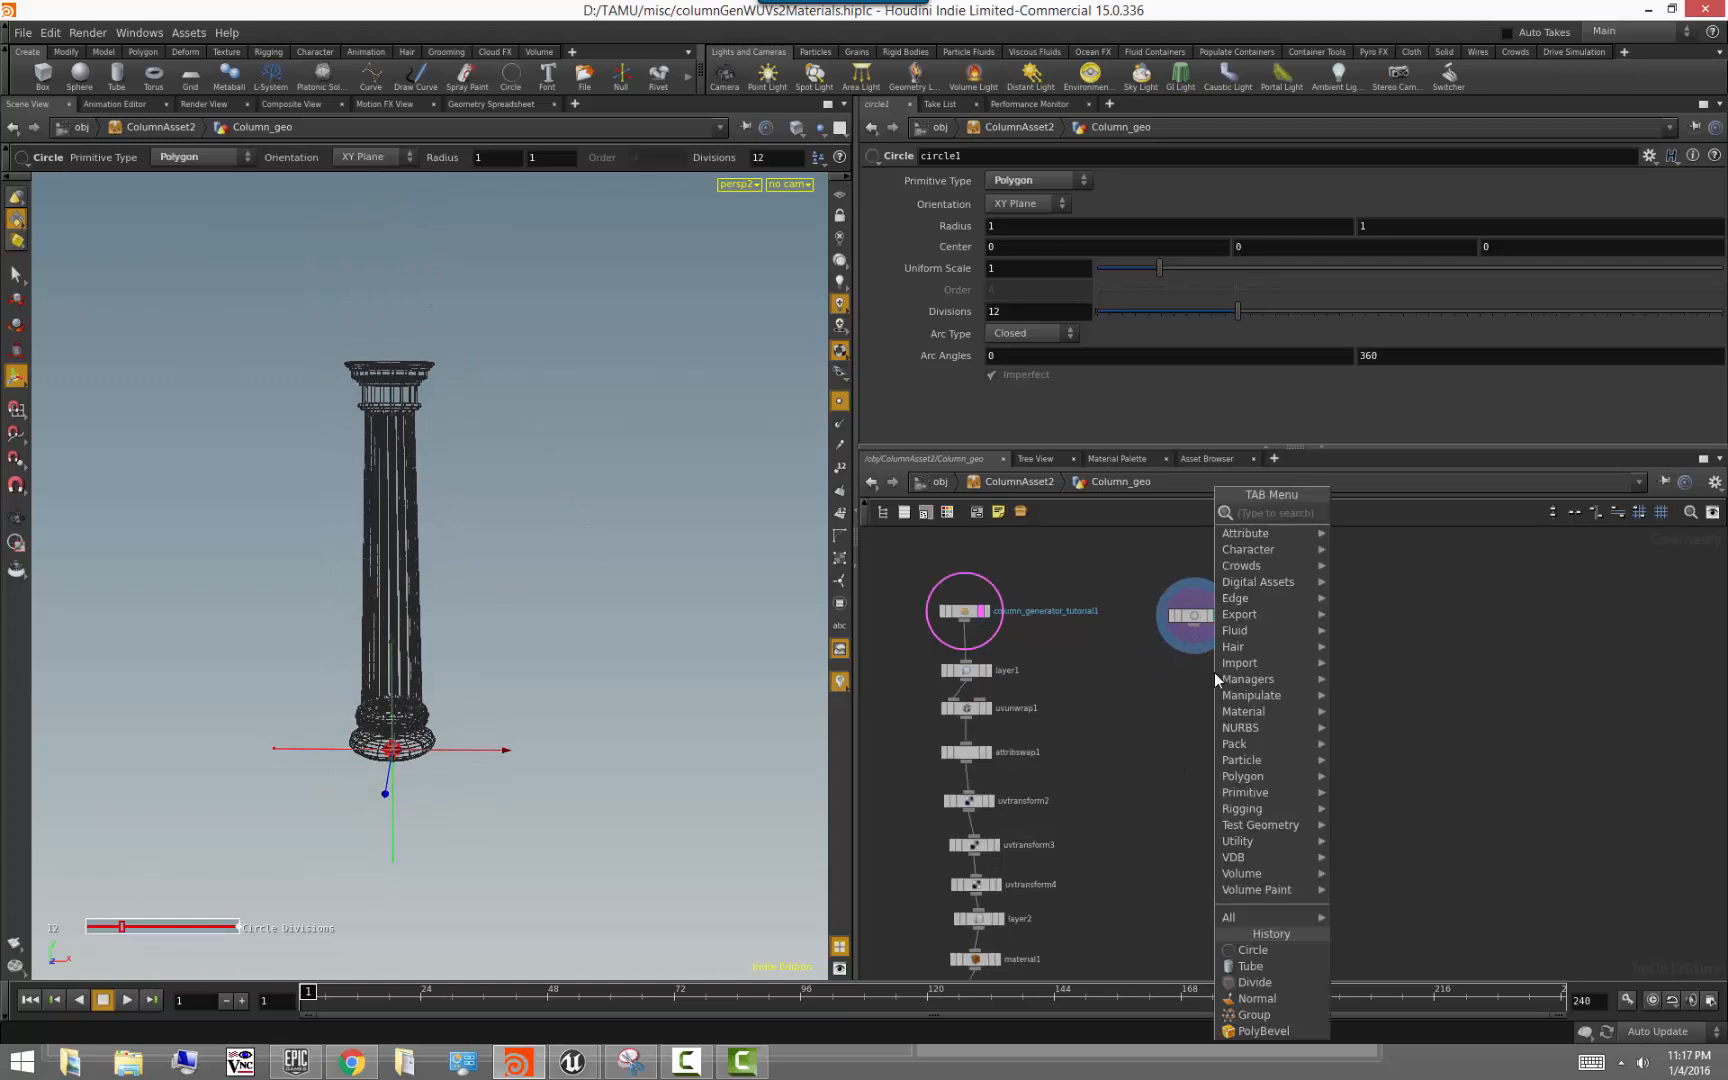
text(trans)
key(Return)
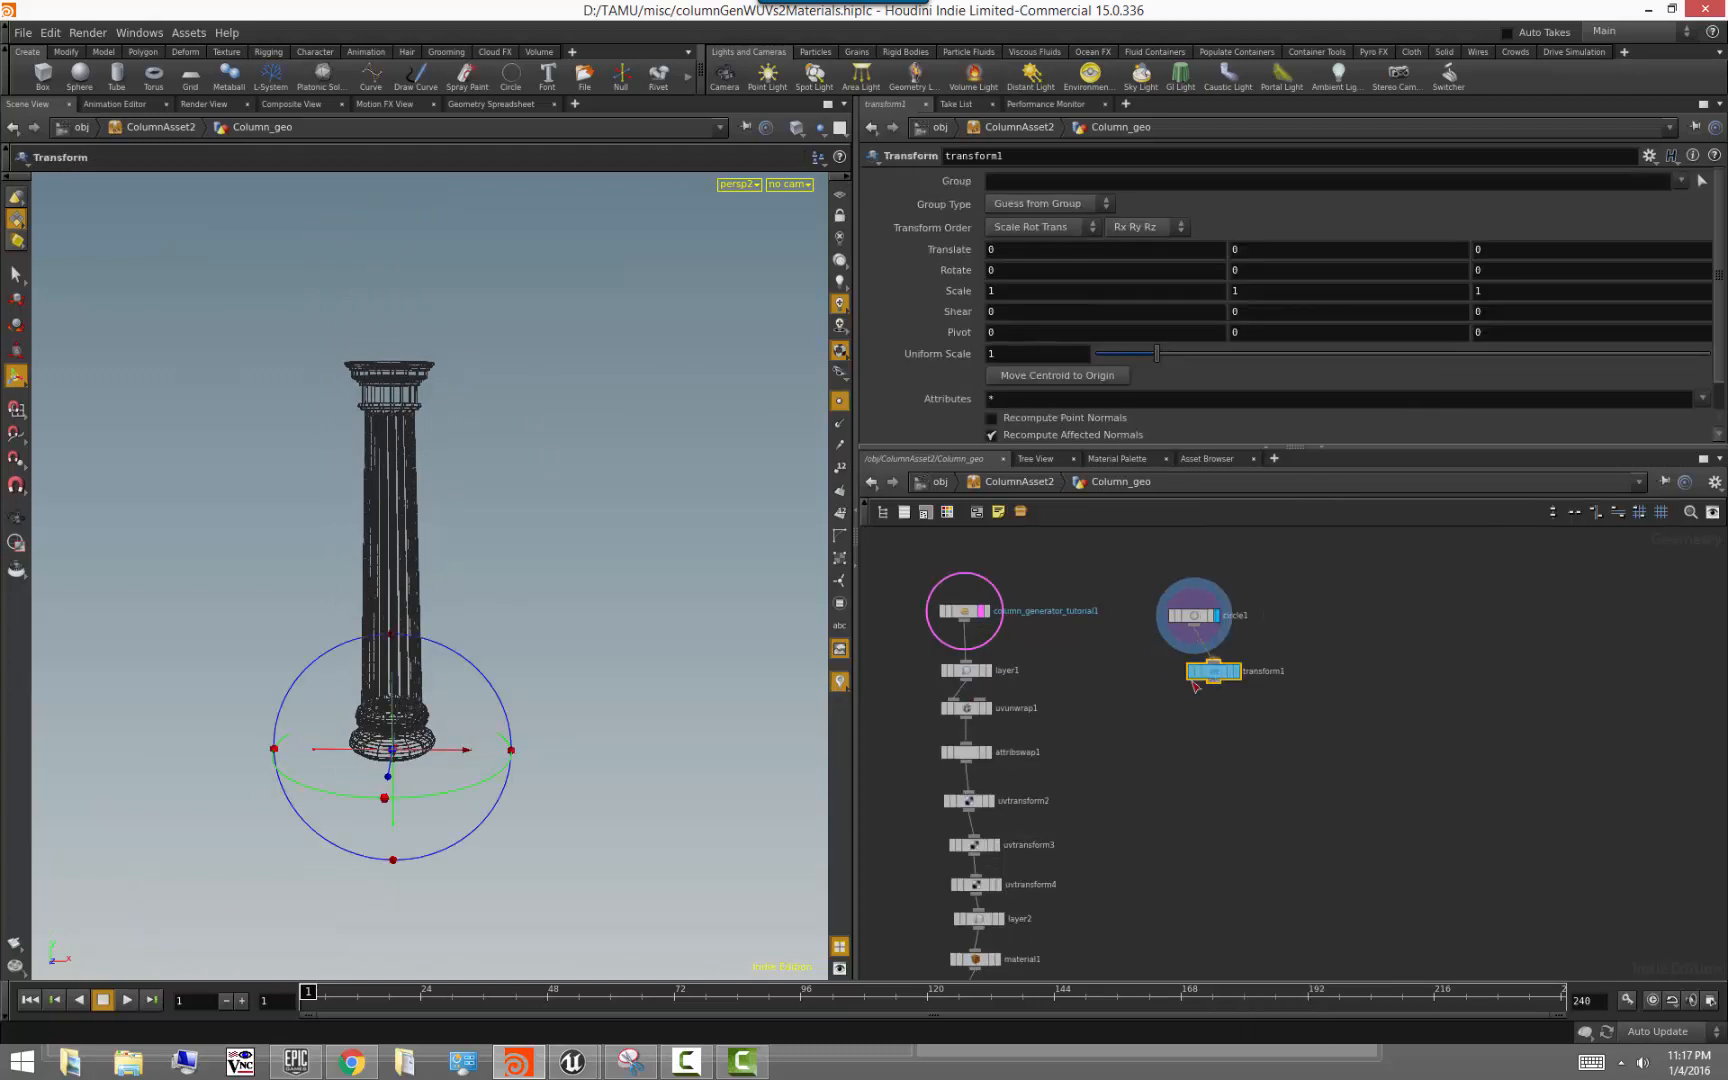
click(1214, 678)
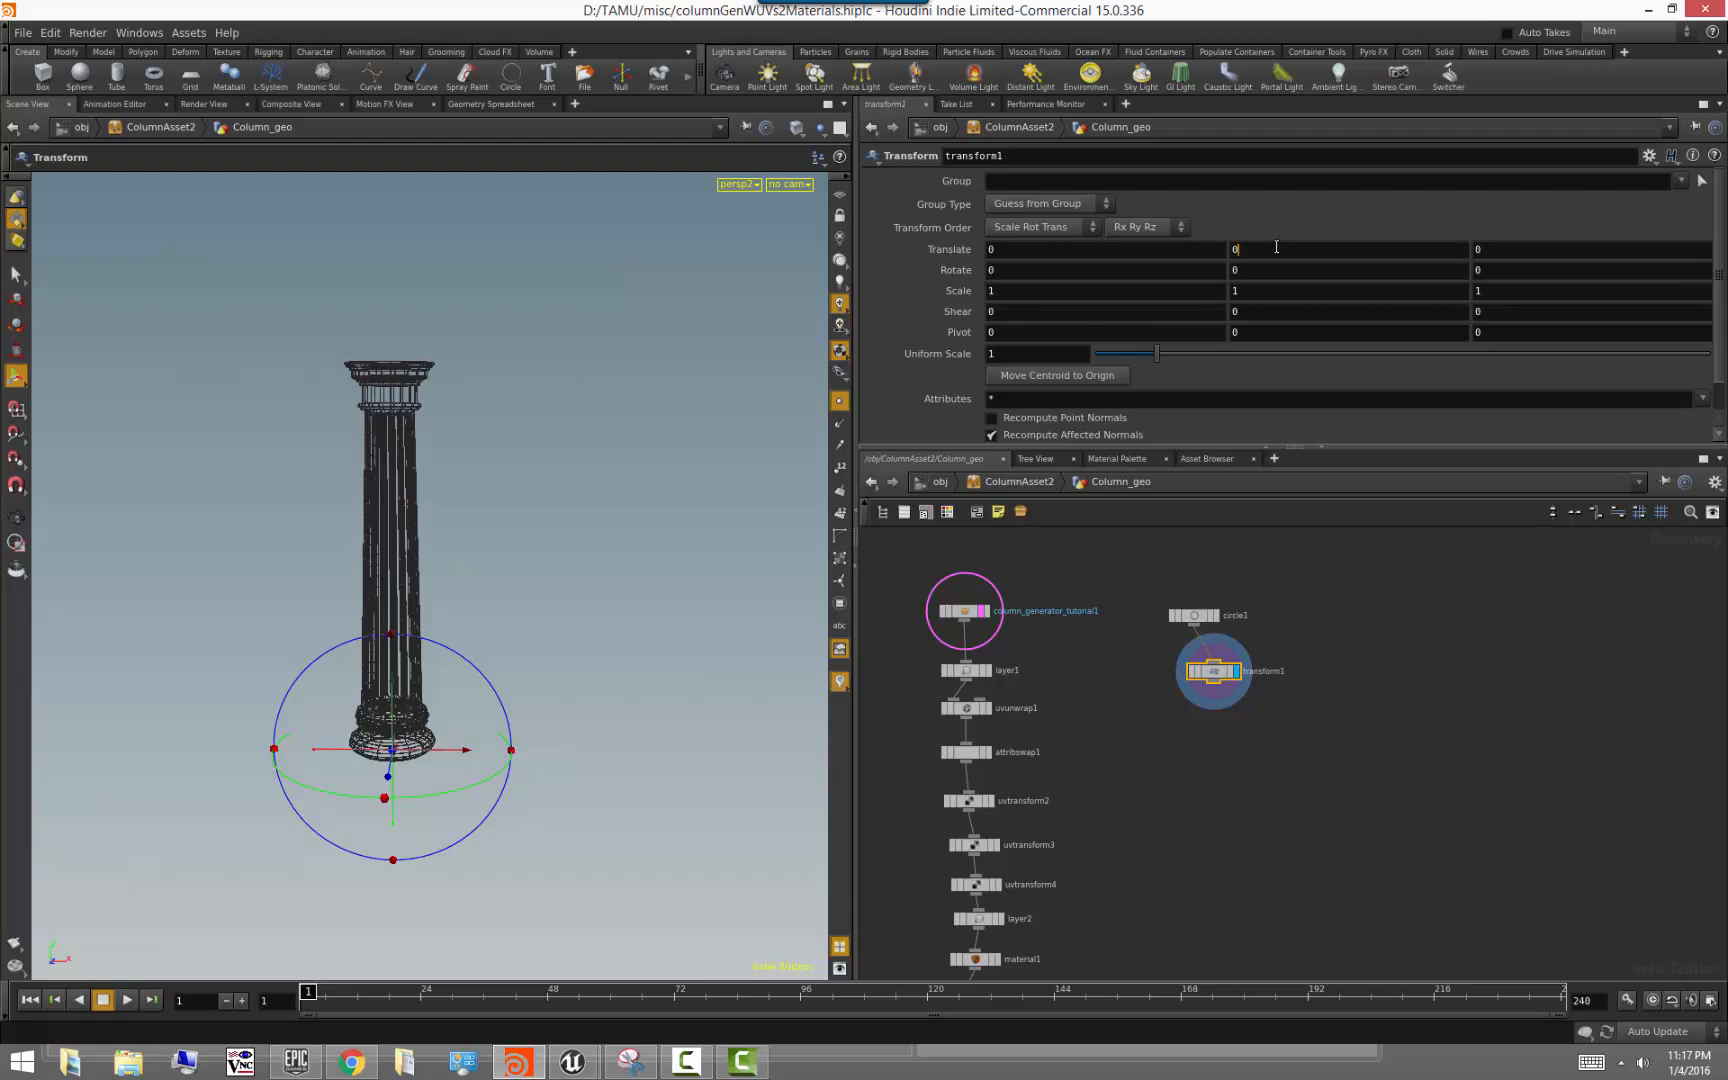
Set the Transform's Y translate to bbox("../column_generator_tutorial1/", D_YMAX) to place the circle at the column's top
key(BackSpace)
text(bbox()
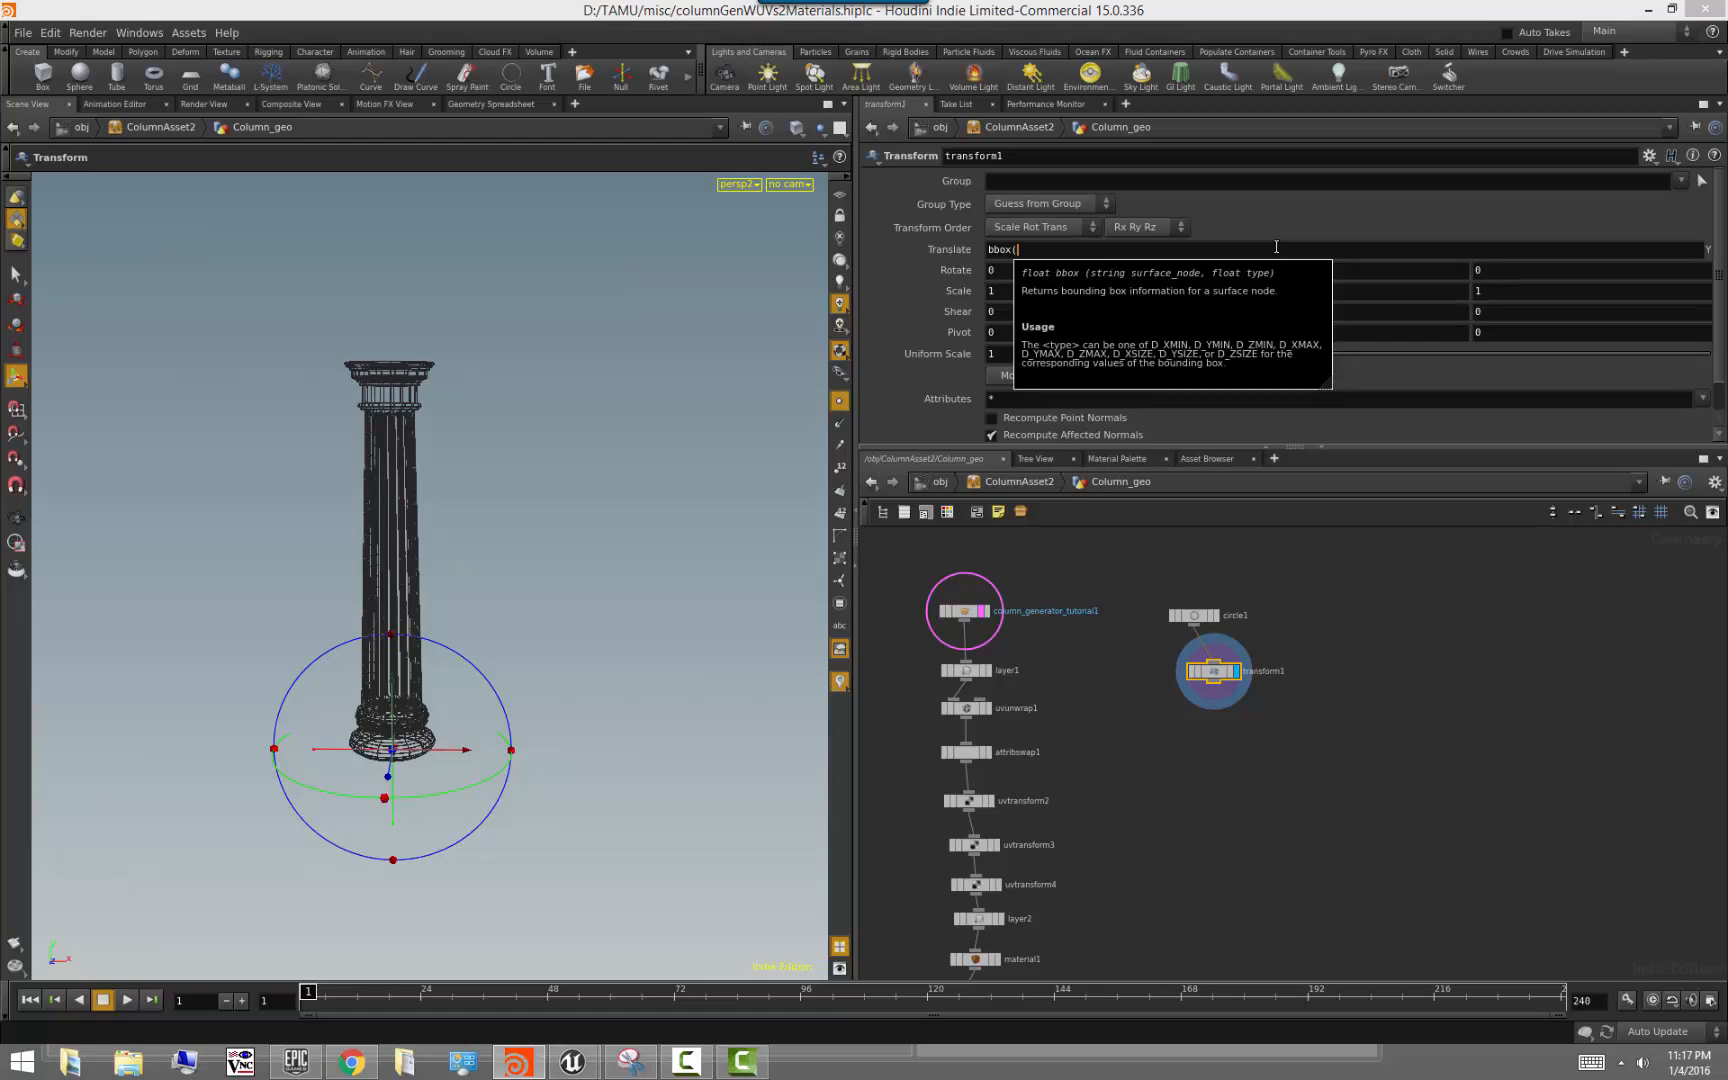
text("../)
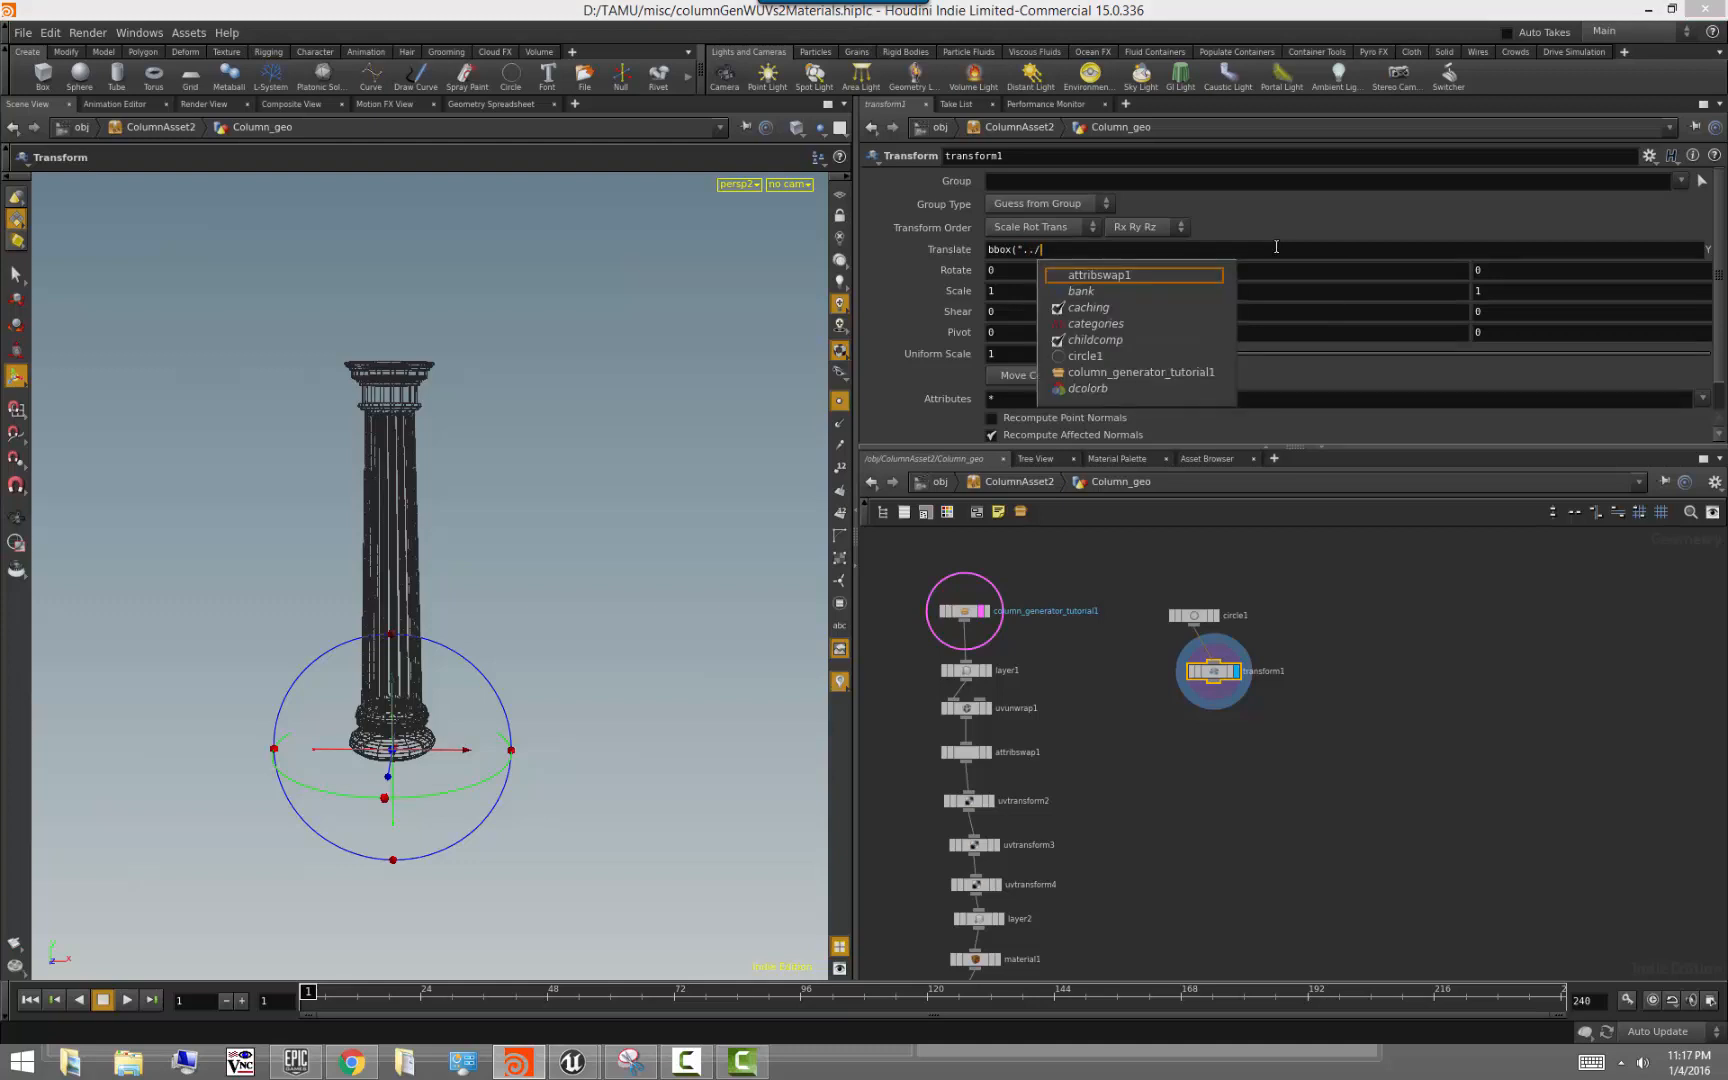
text(colu)
key(Tab)
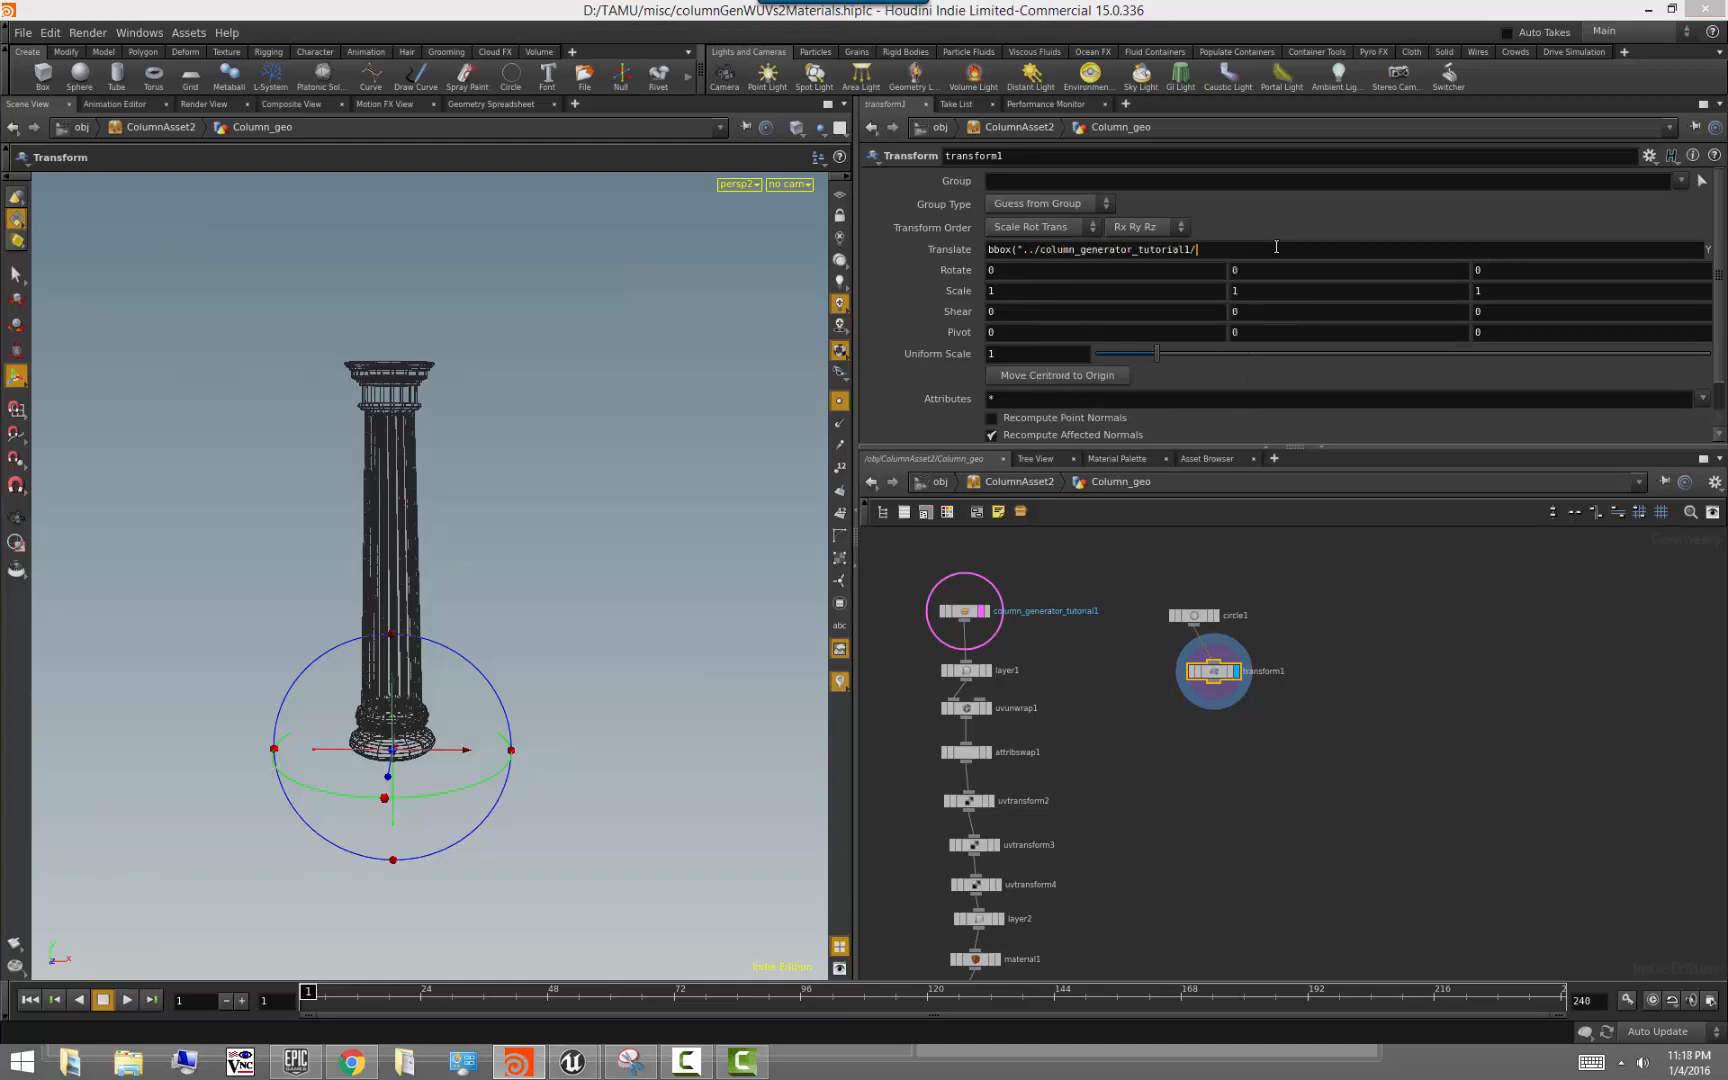
text(/",)
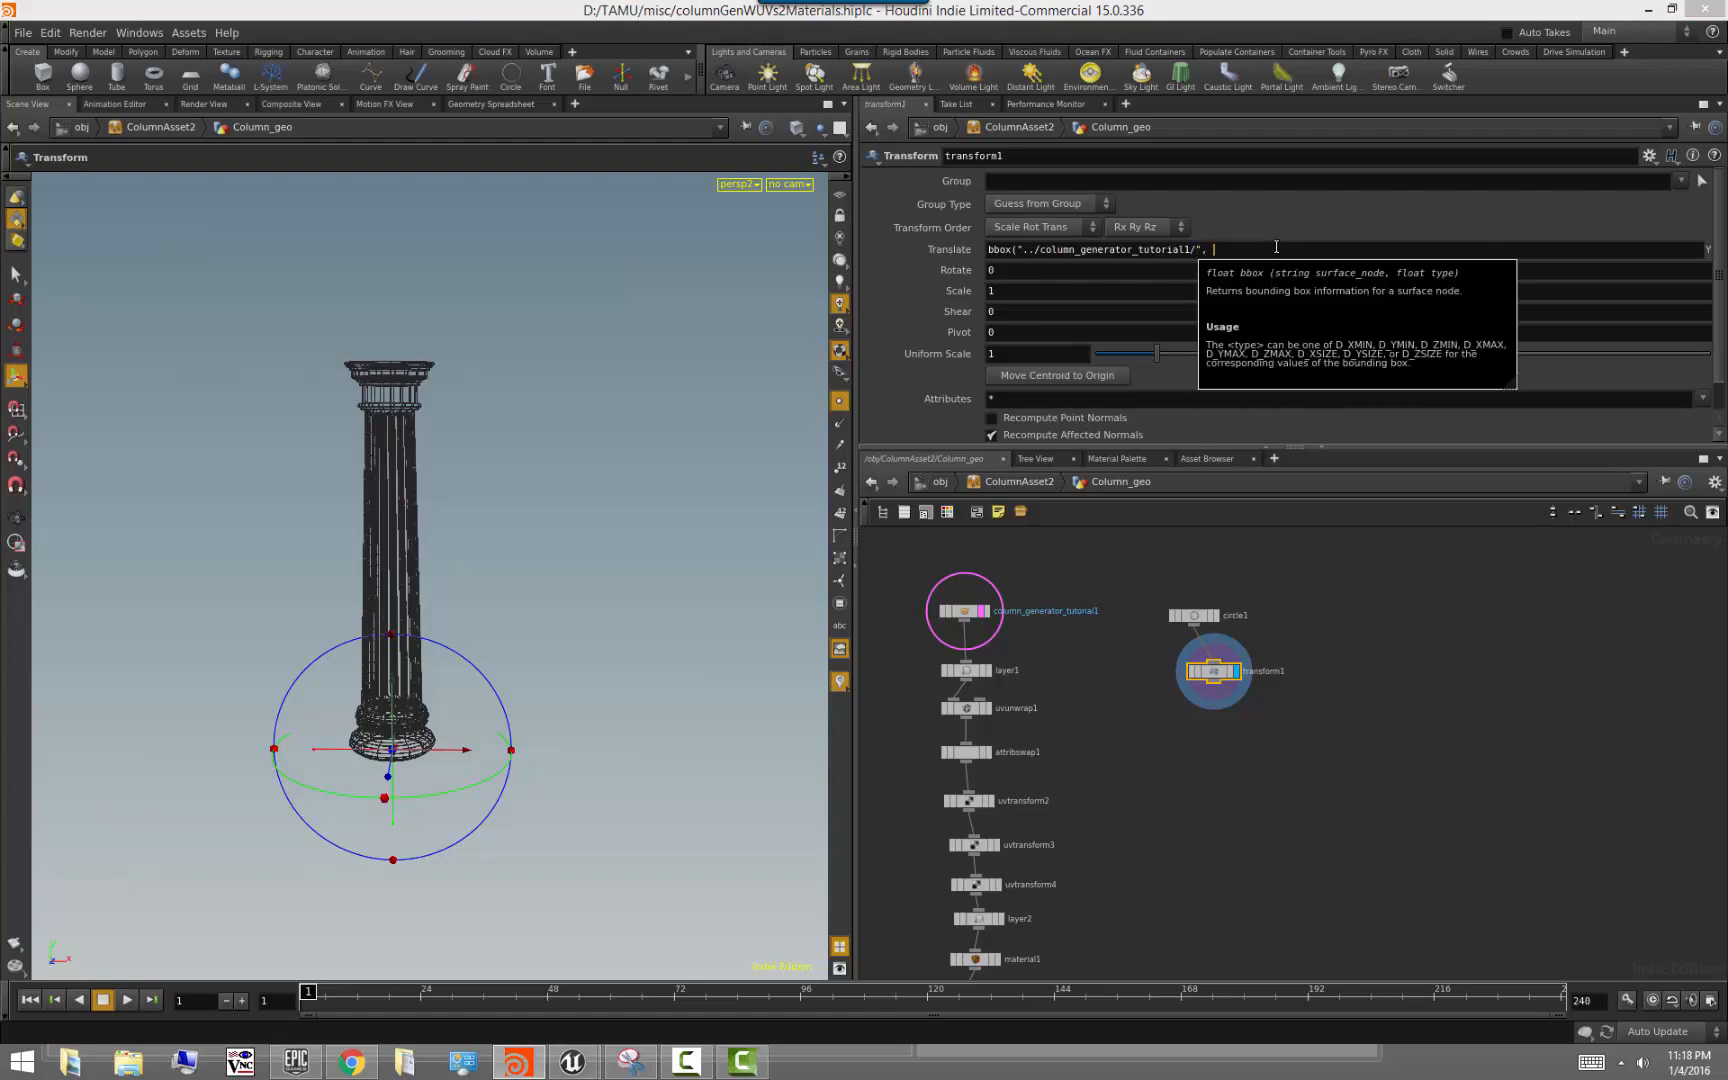
text( D_YMAX)
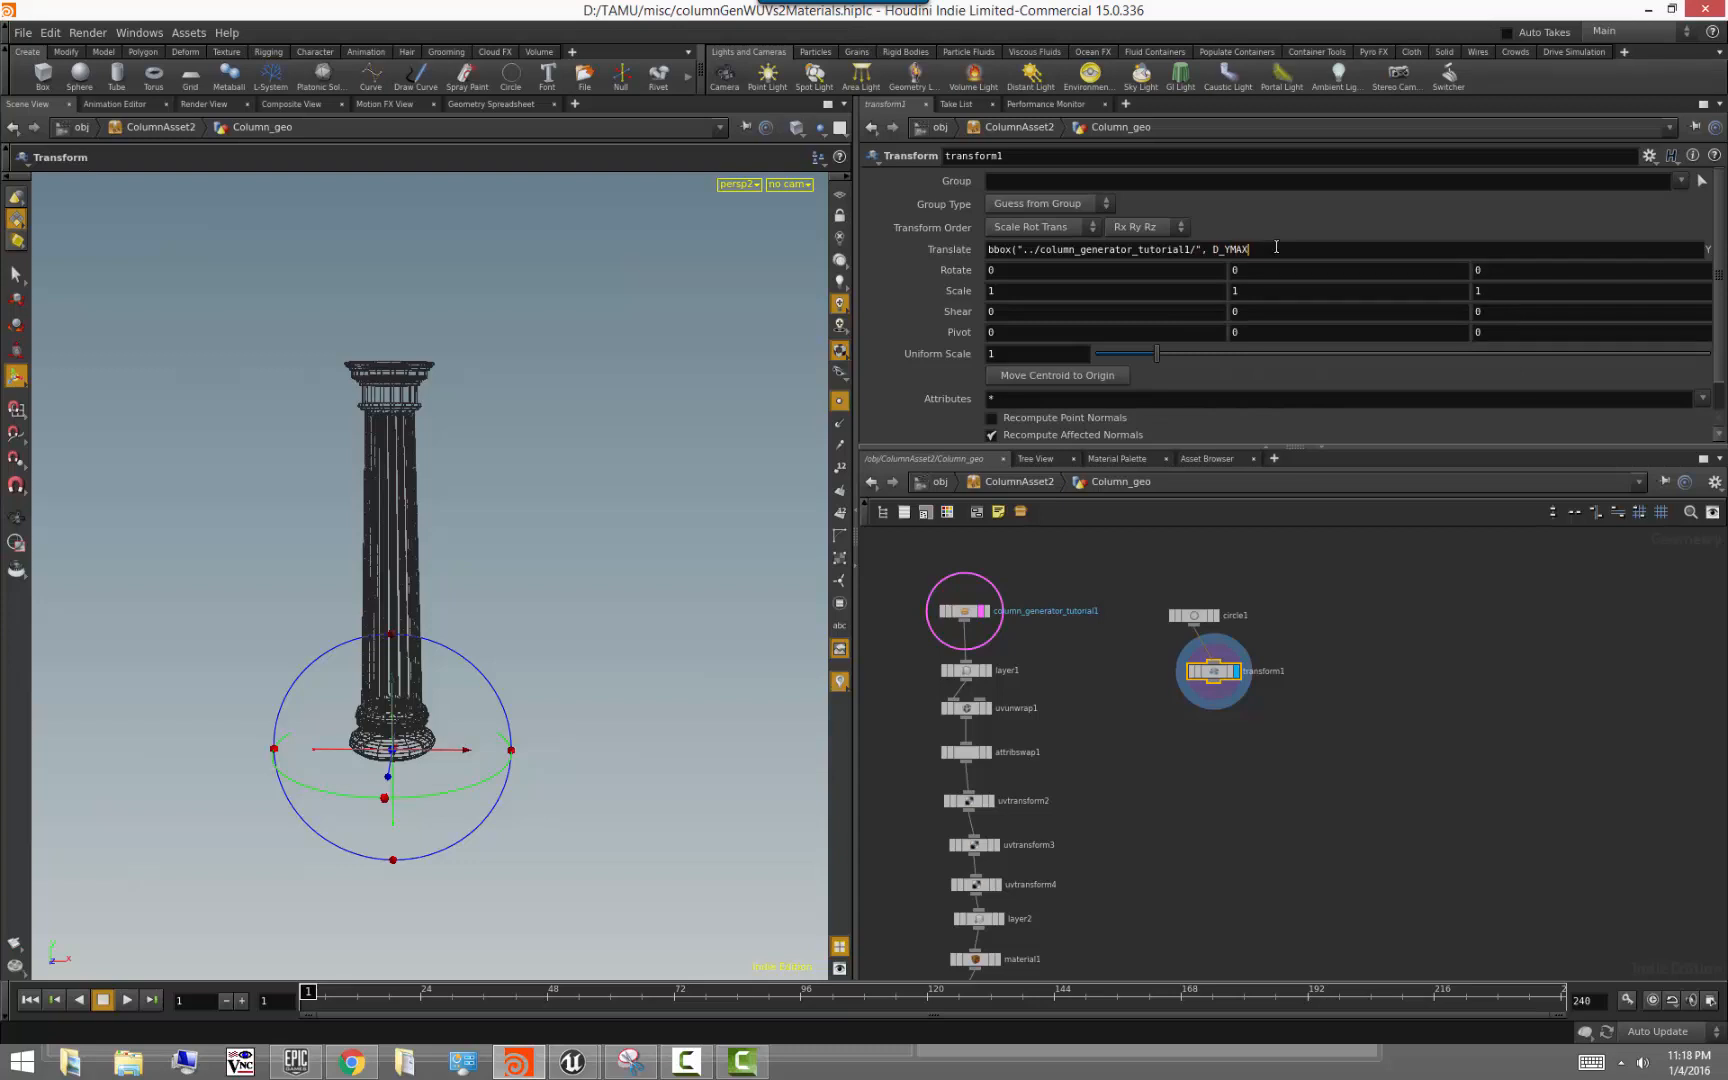
text())
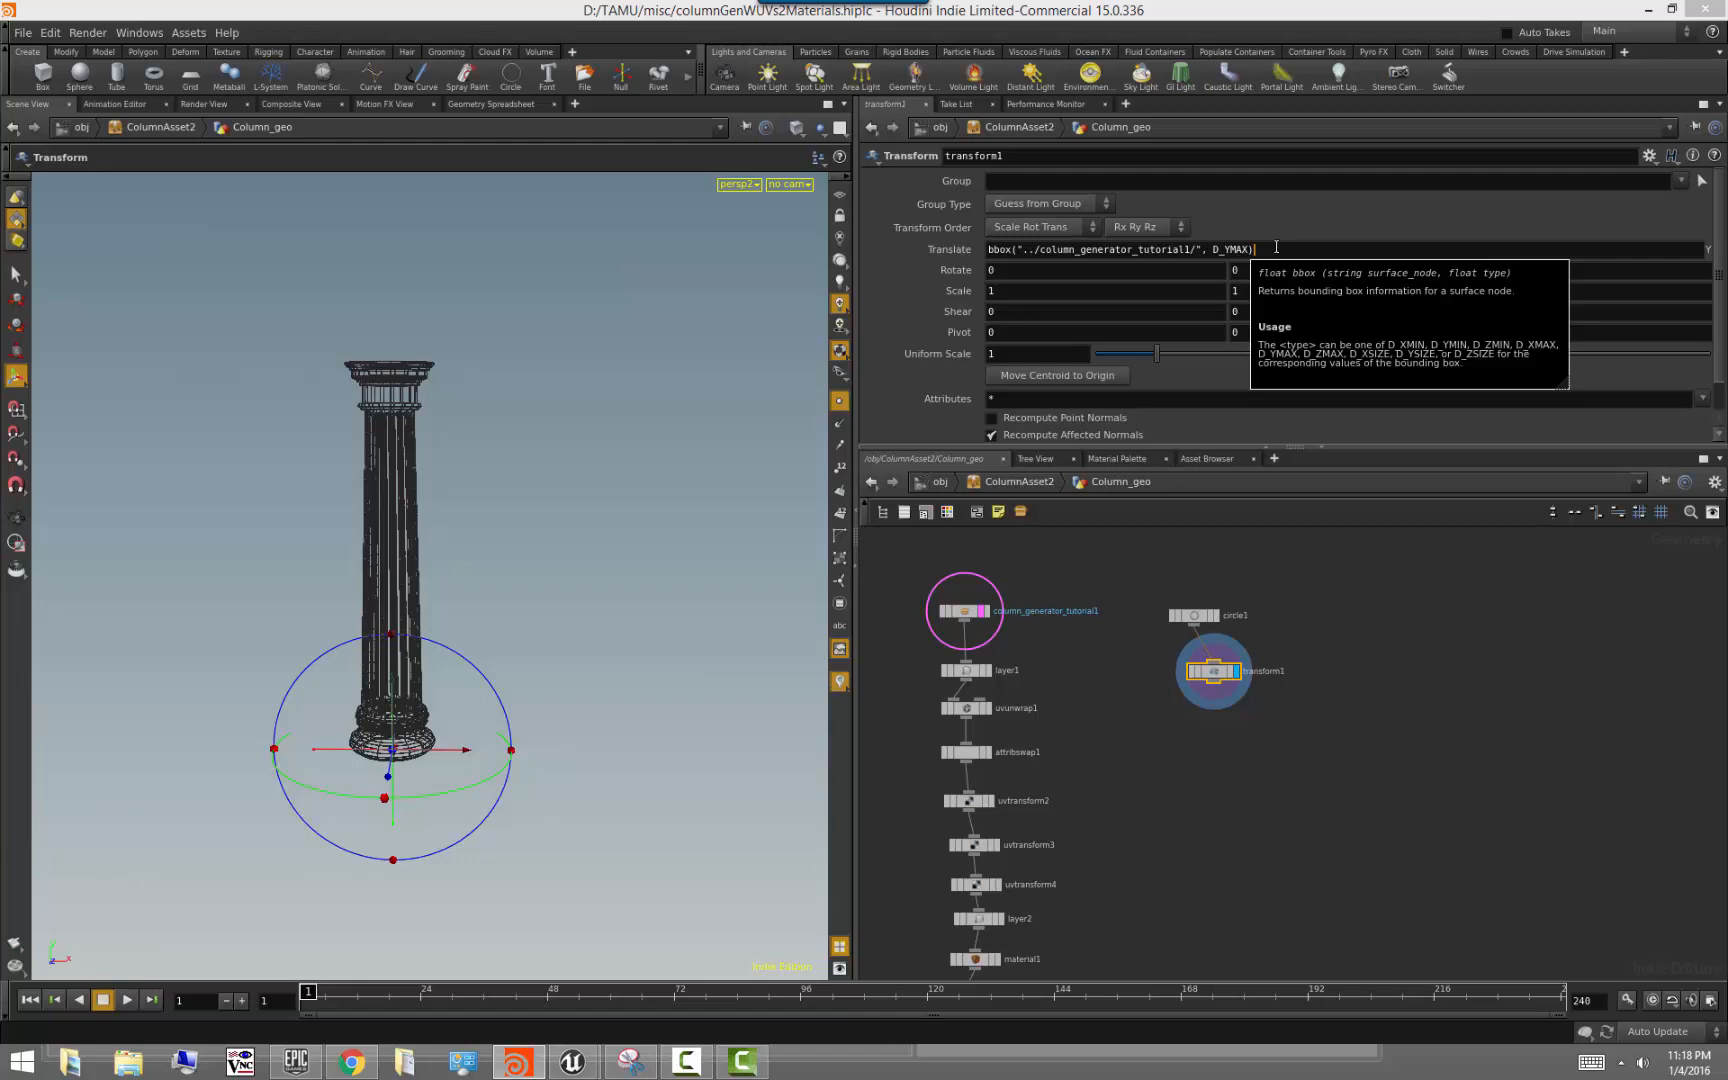
key(Return)
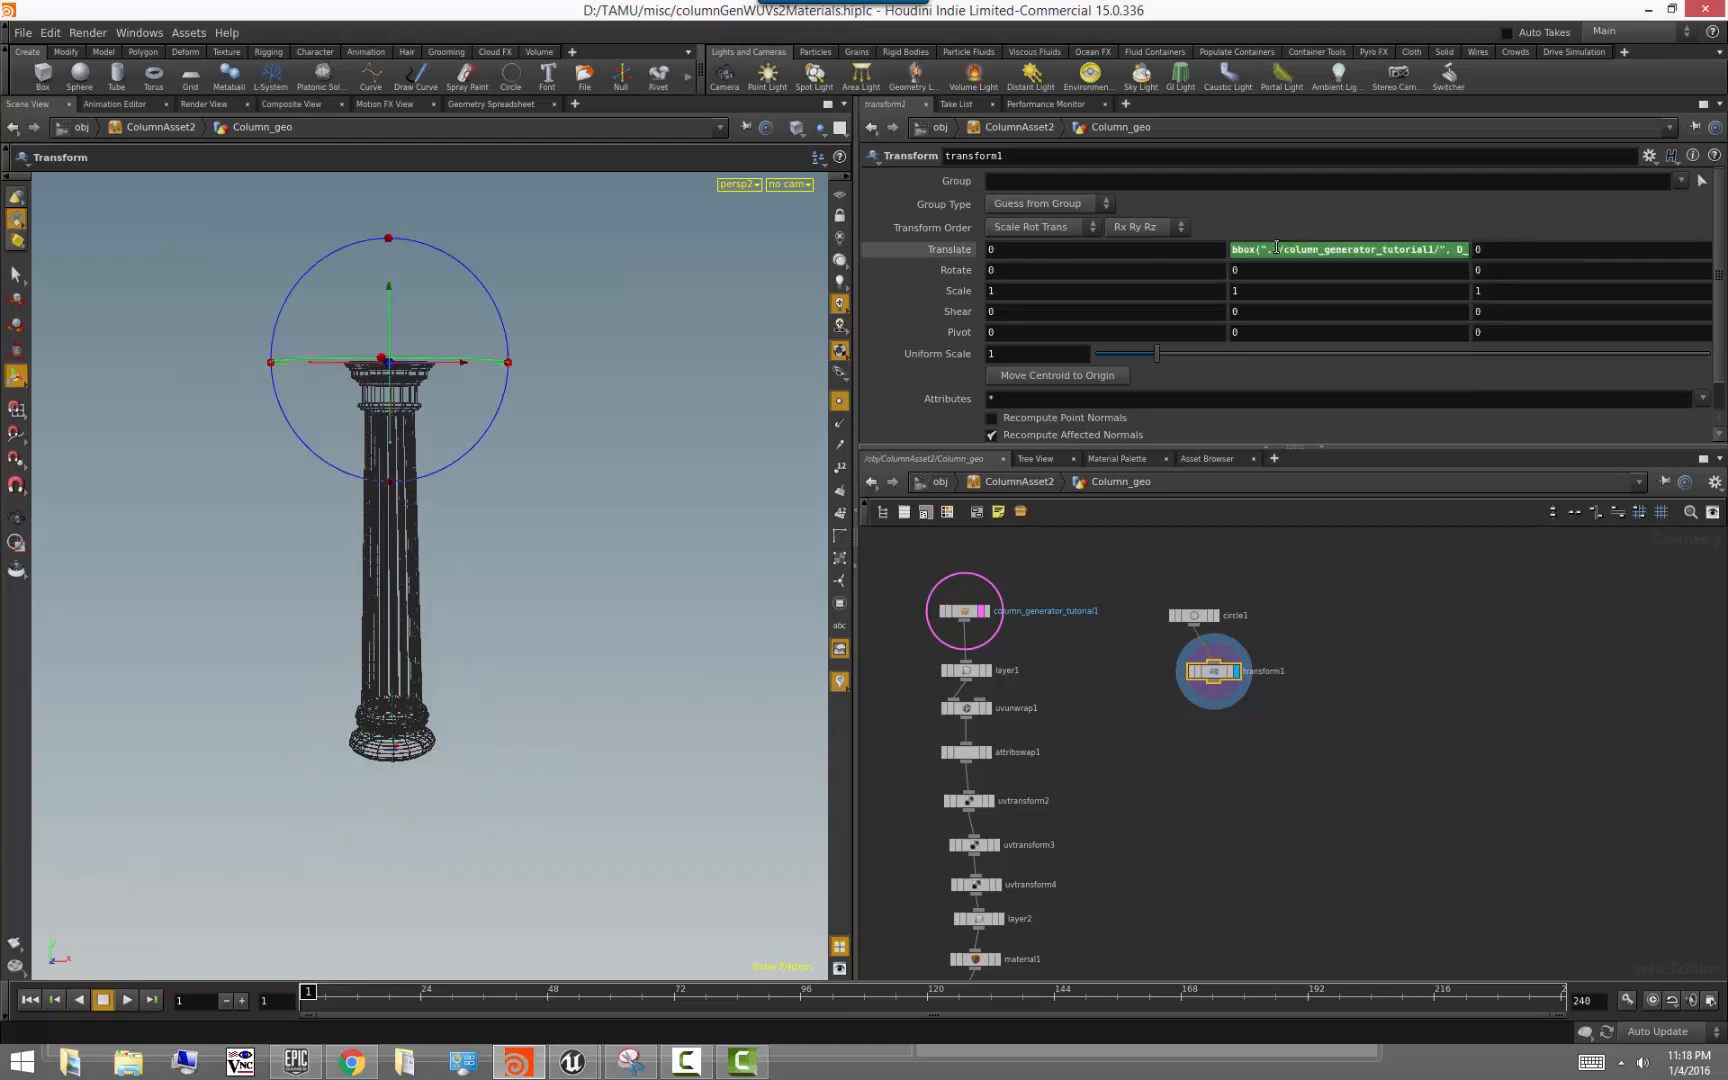
alt+middle_drag(538, 574, 537, 624)
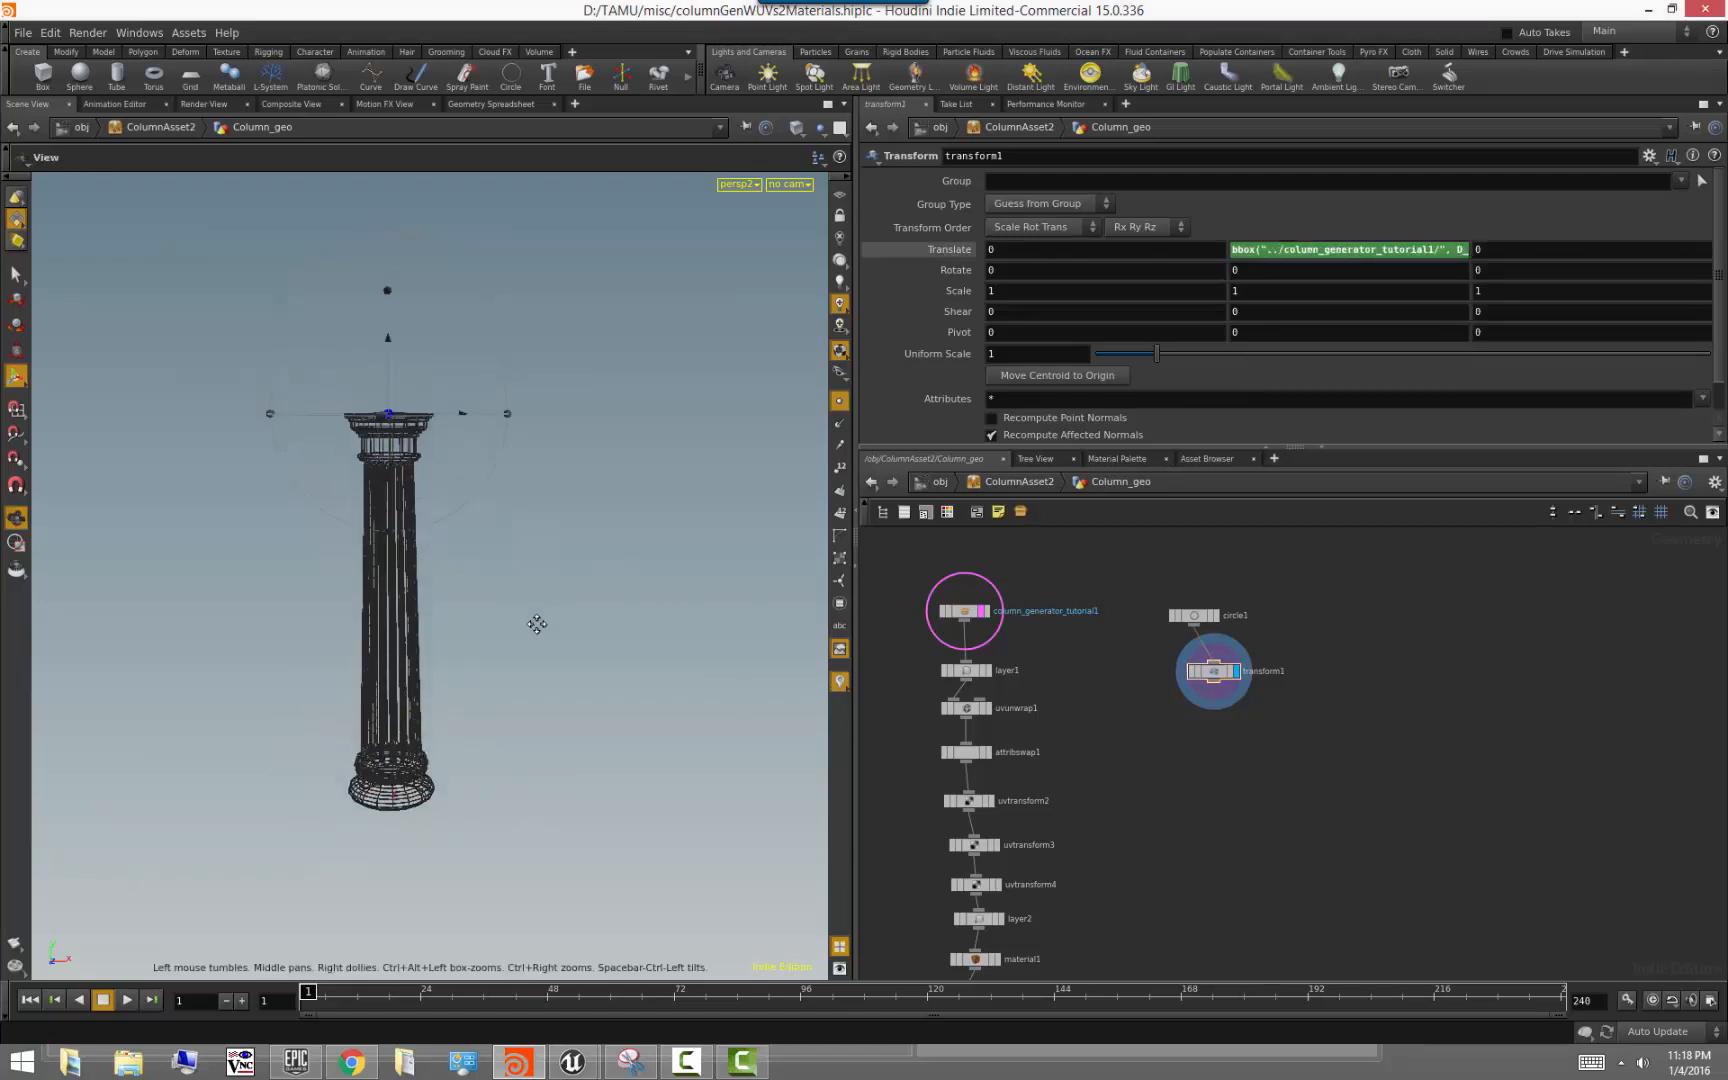
right_drag(537, 624, 591, 698)
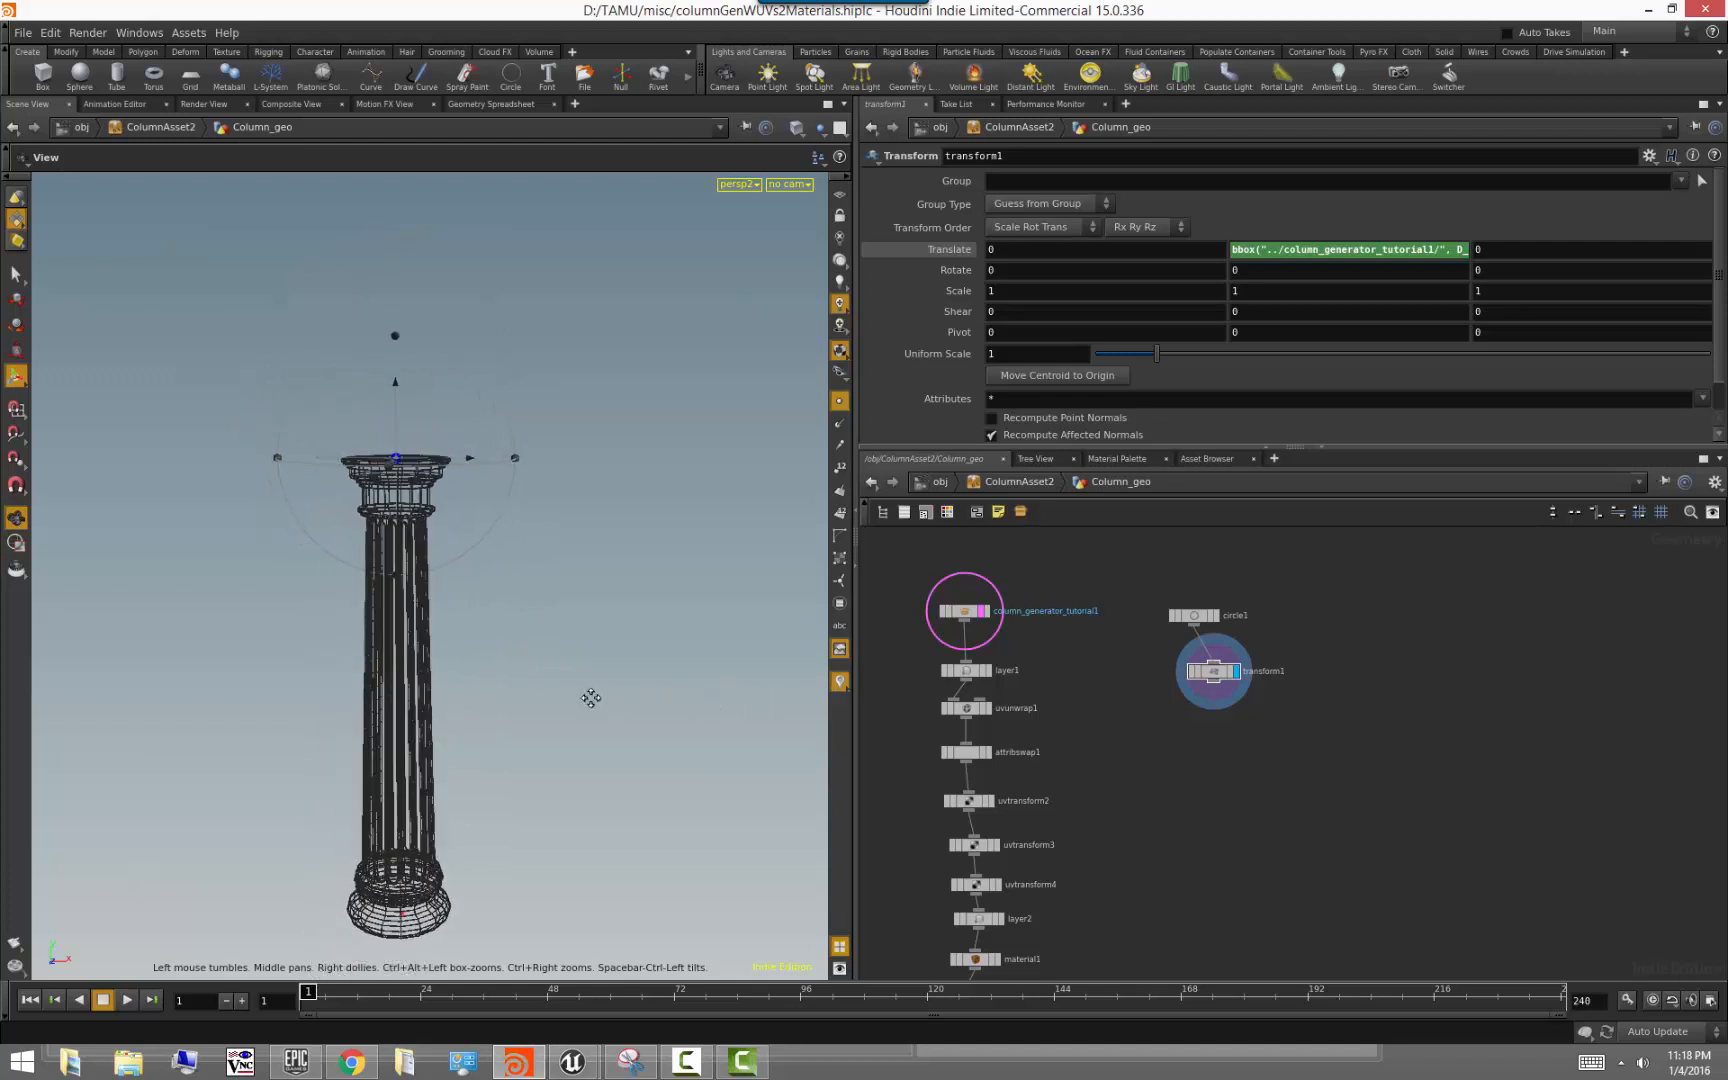
key(Return)
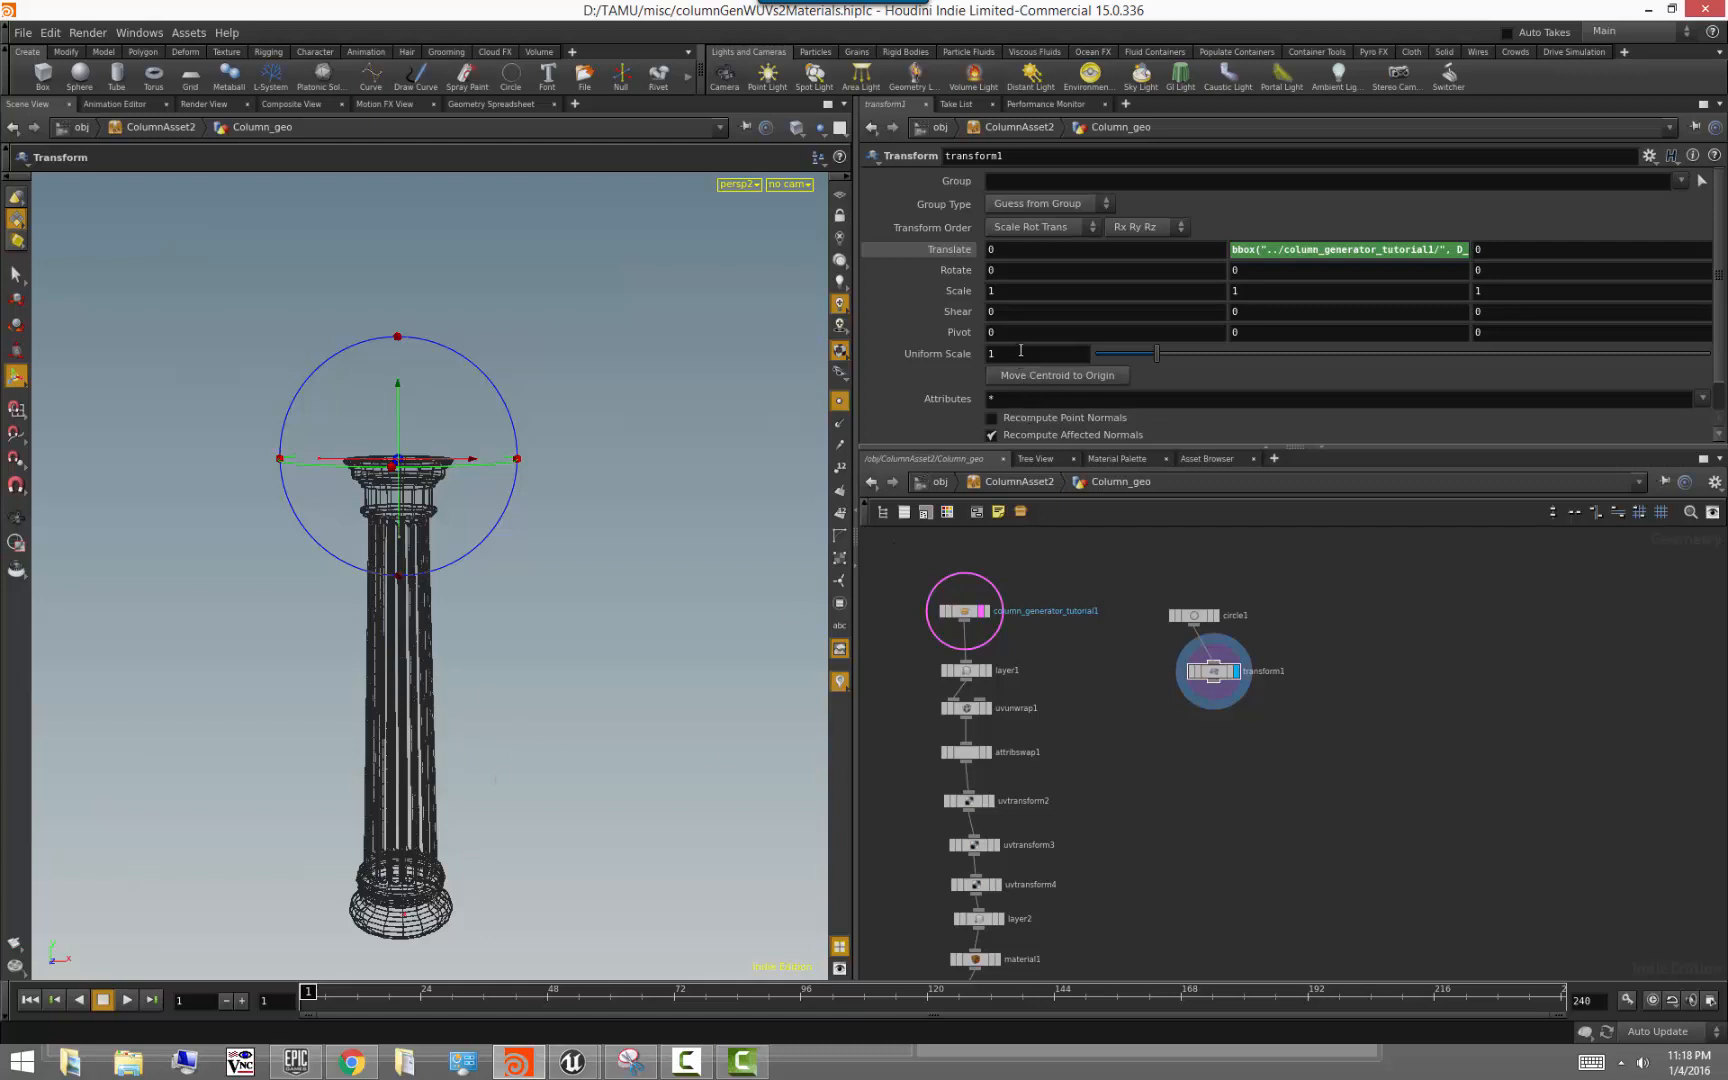
Copy the Y translate parameter of transform1 and paste its expression into Uniform Scale
right_click(1342, 250)
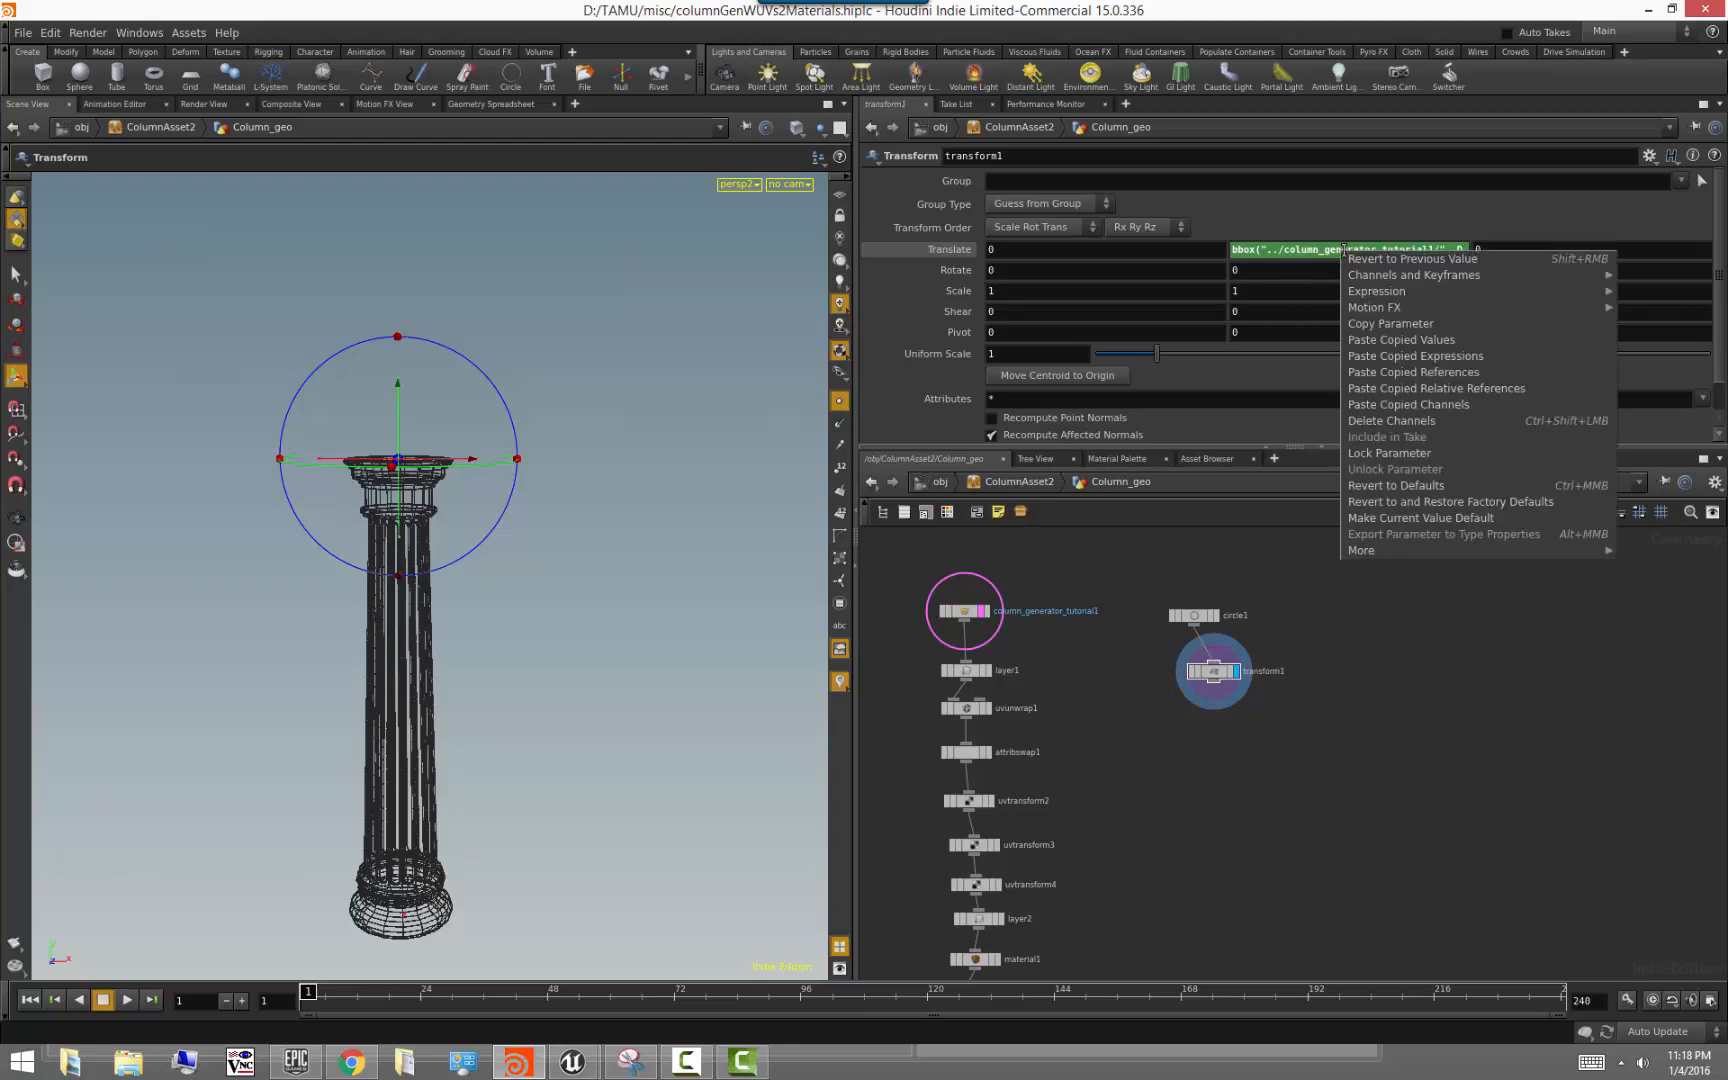
click(1430, 325)
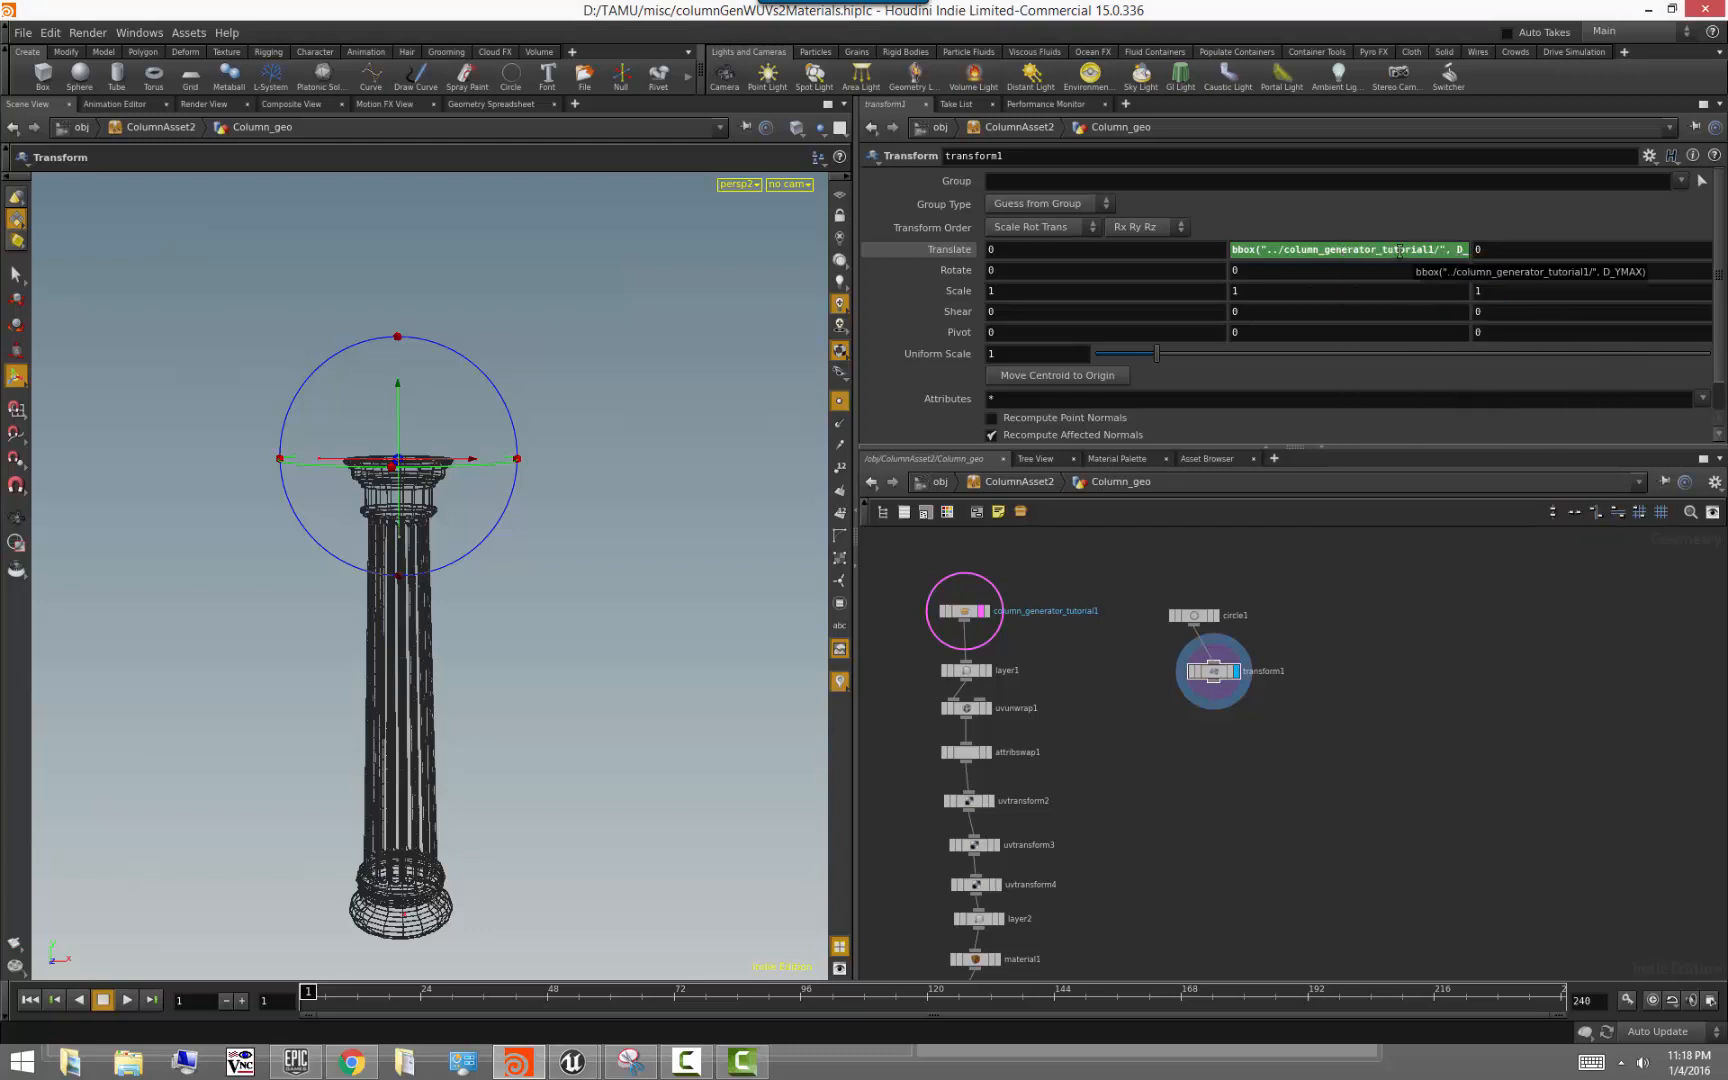
right_click(1023, 352)
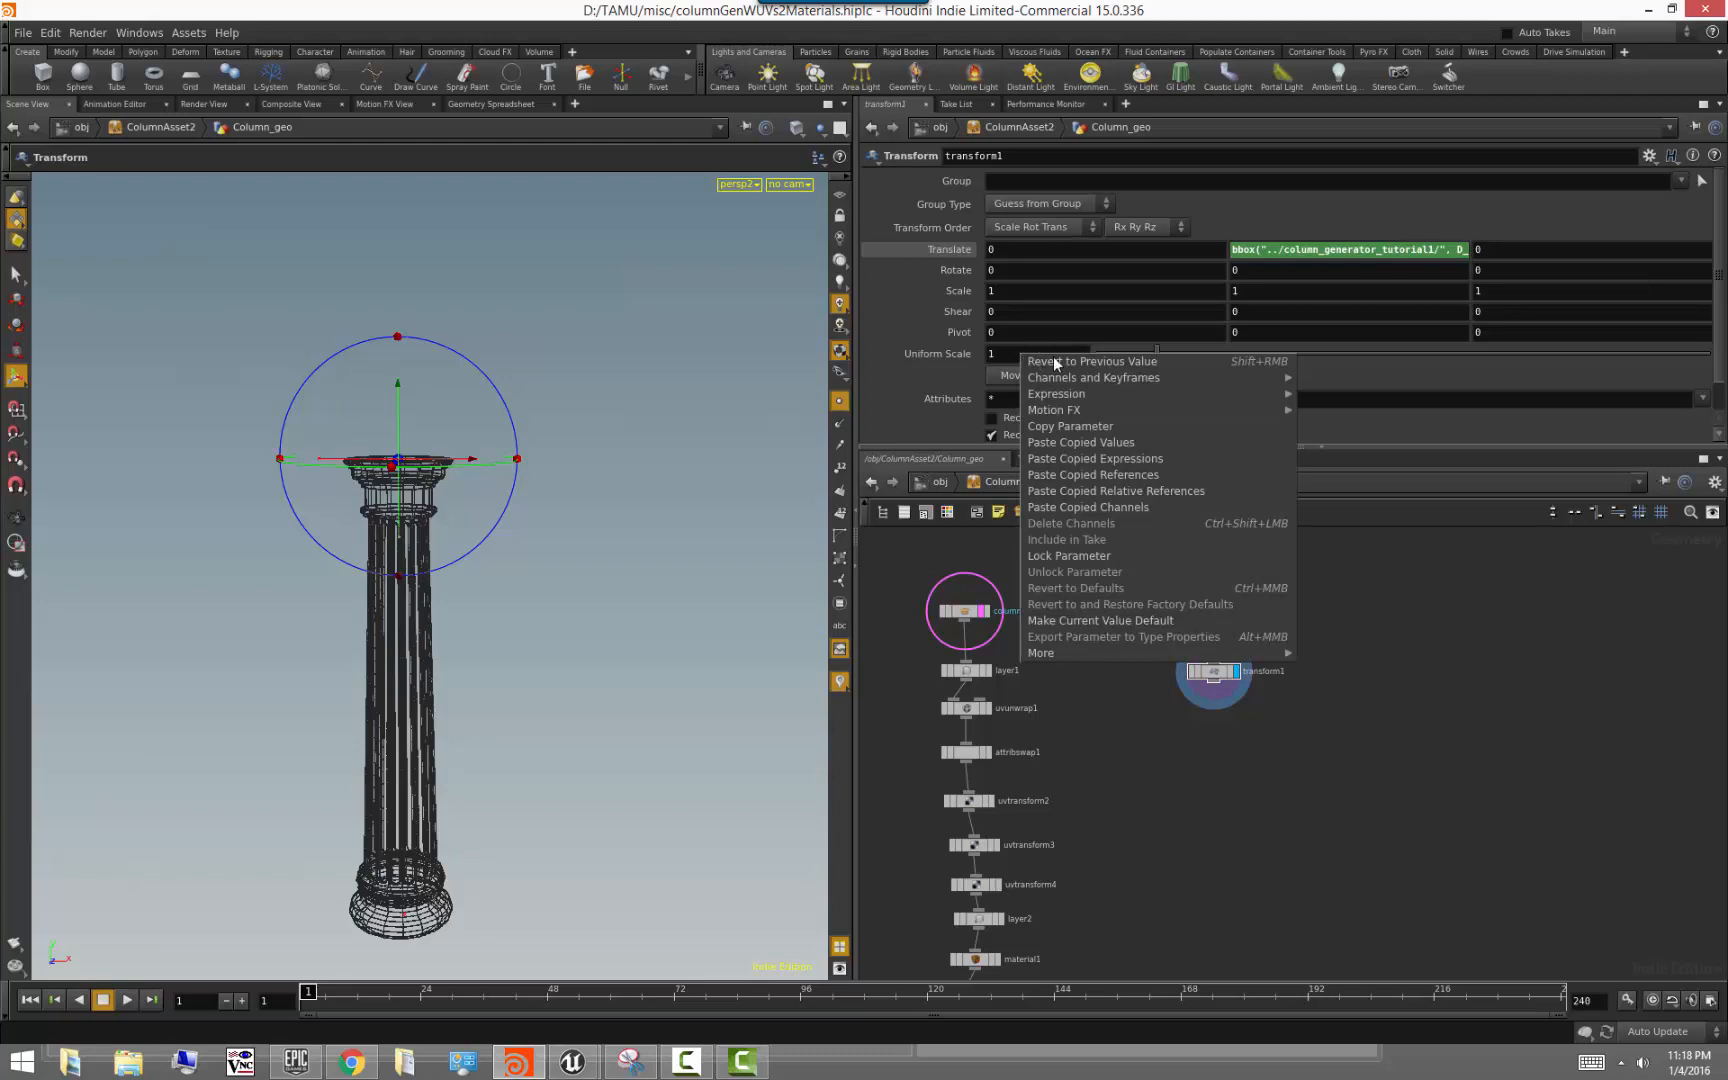
click(1152, 459)
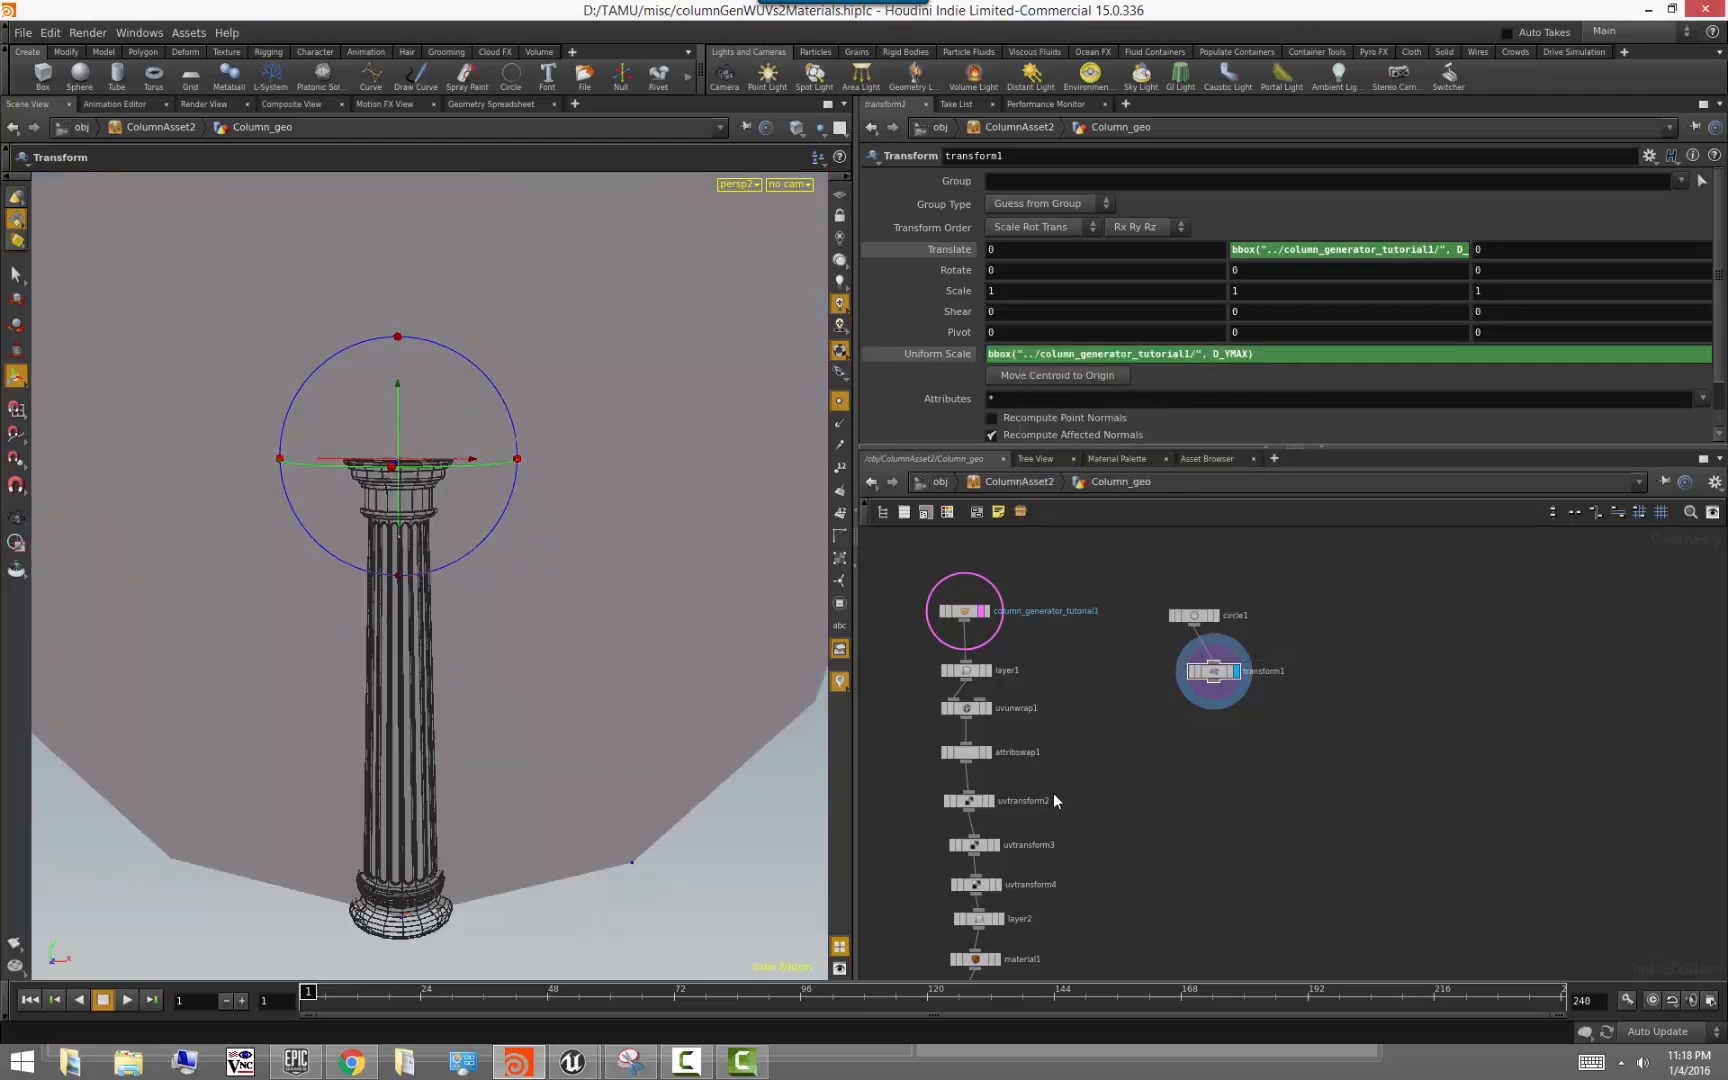
scroll(585, 714, down, 4)
scroll(545, 710, up, 3)
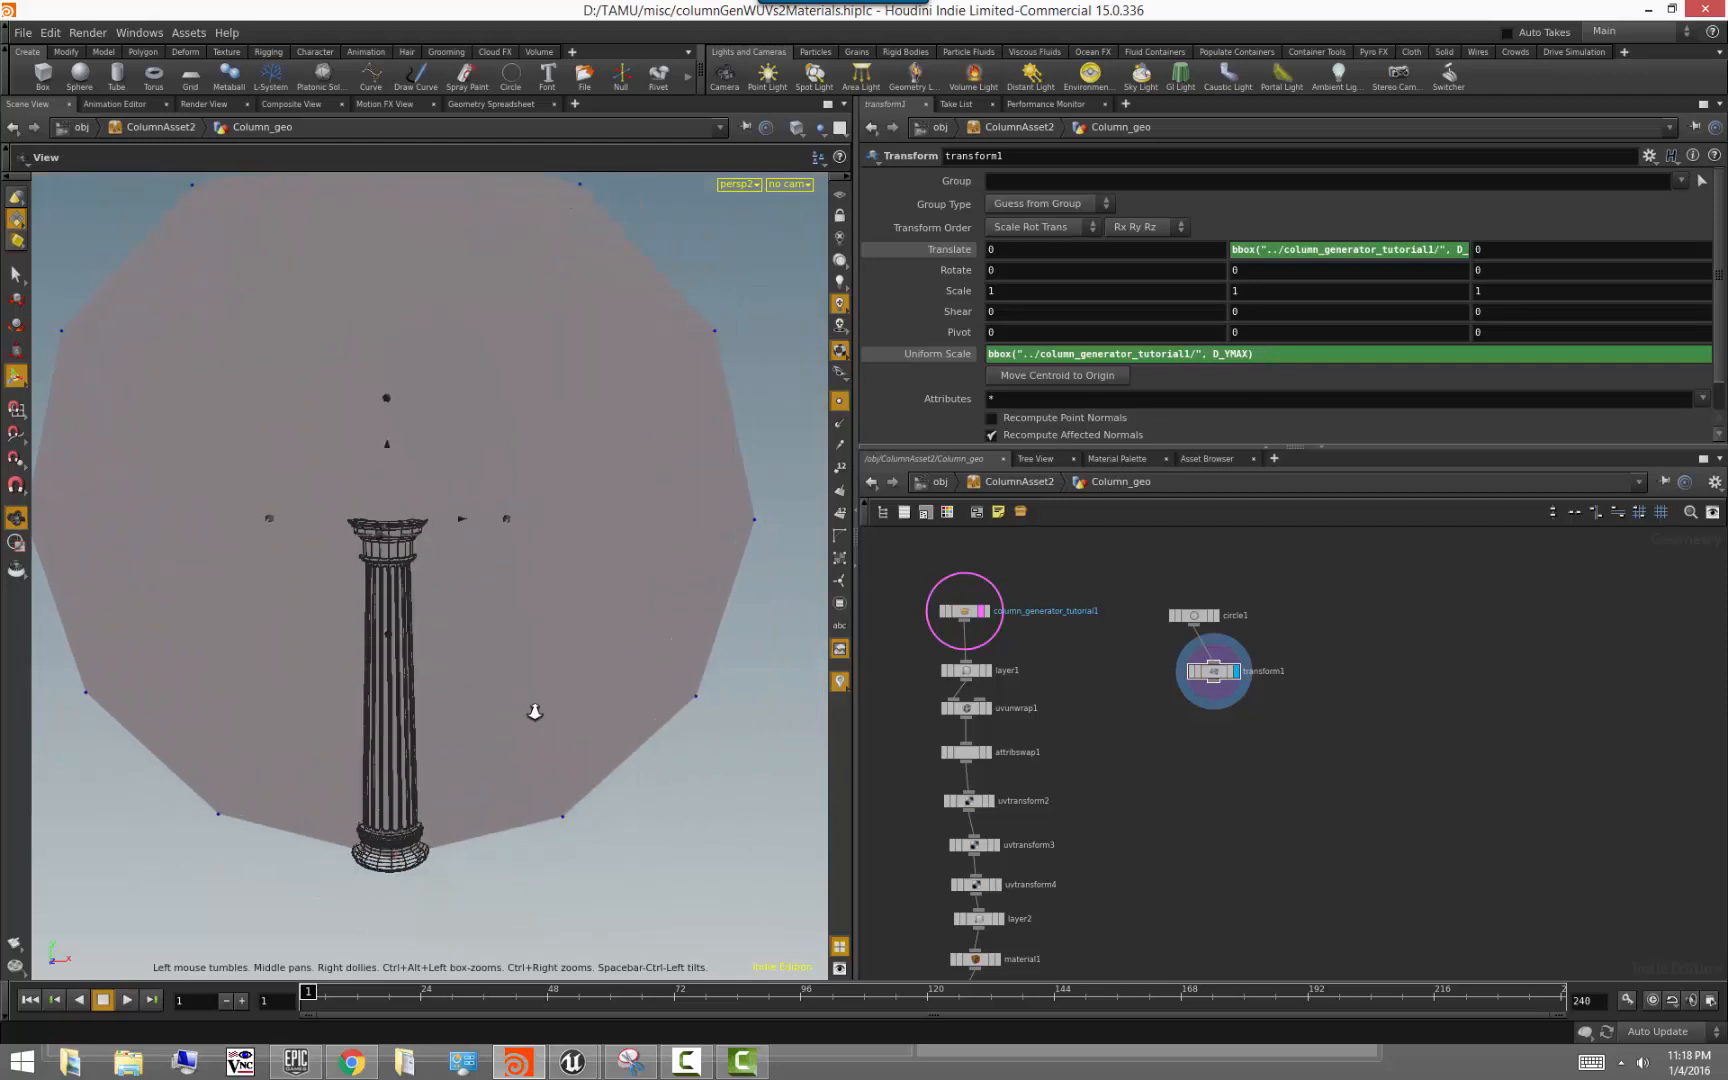
alt+right_drag(578, 711, 486, 702)
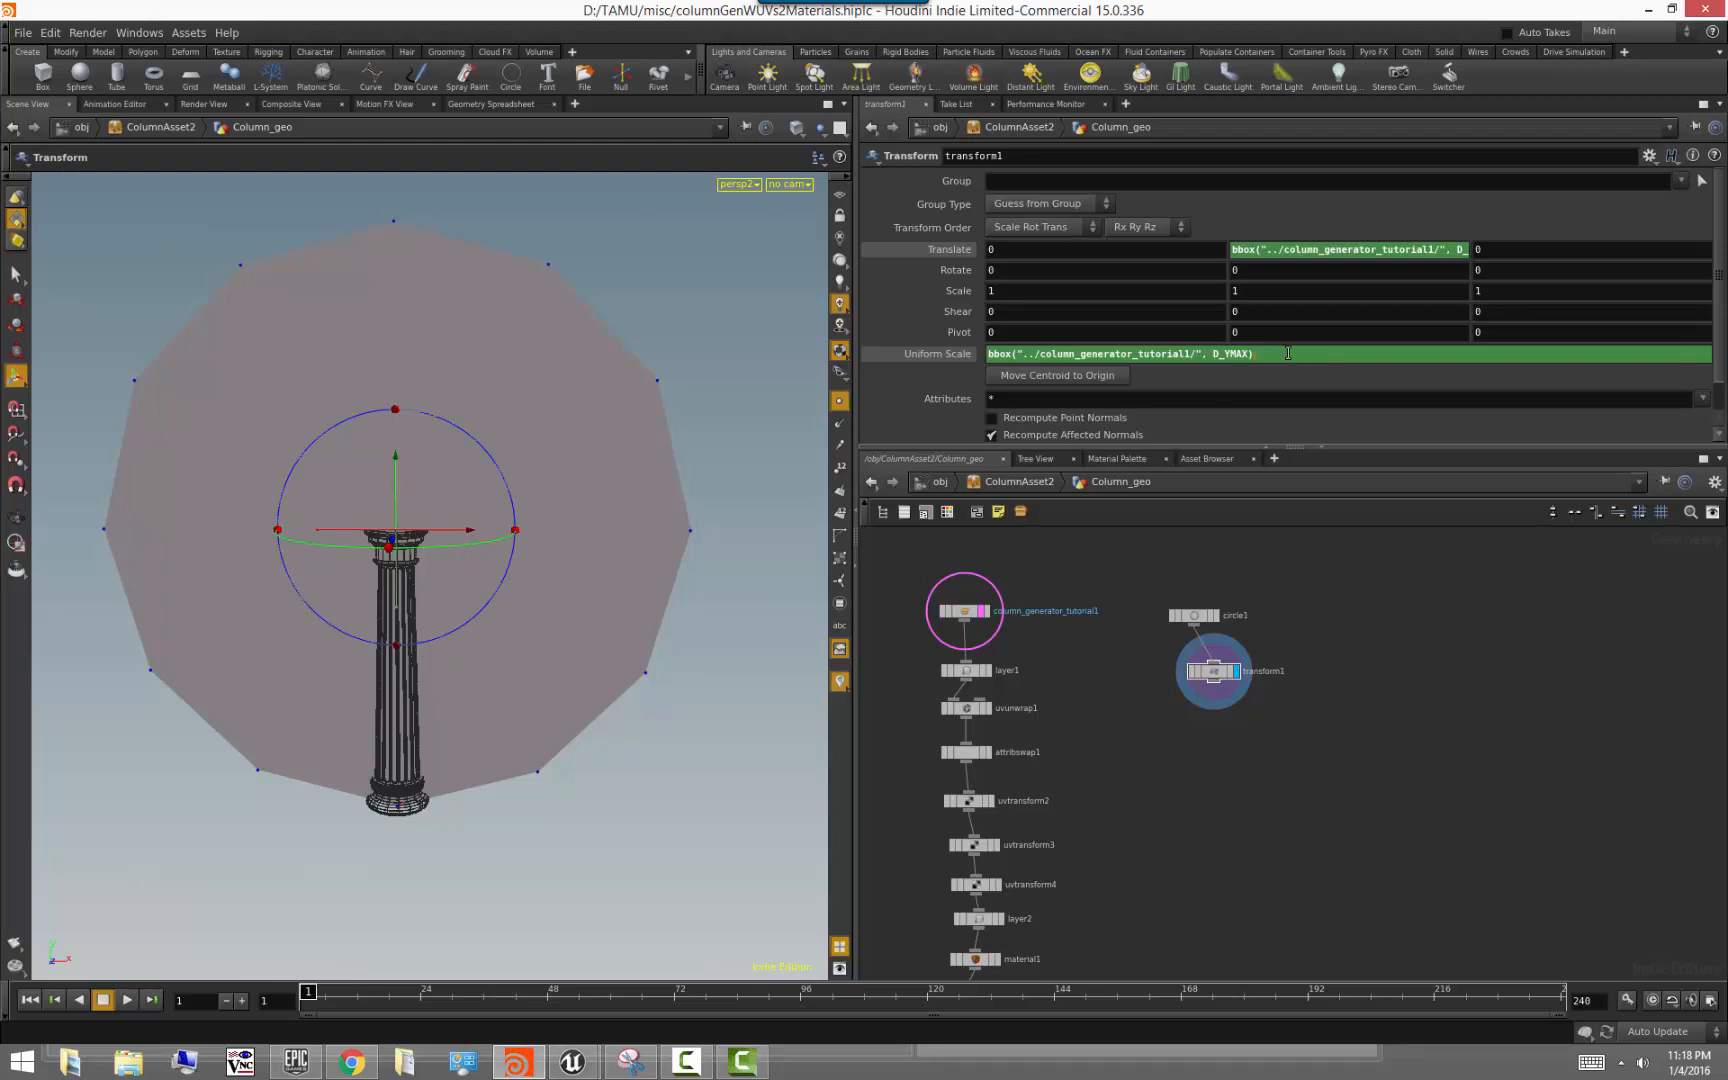
Divide transform1's Uniform Scale expression by 3, making it bbox("../column_generator_tutorial1/", D_YMAX)/3
text(/3)
key(Return)
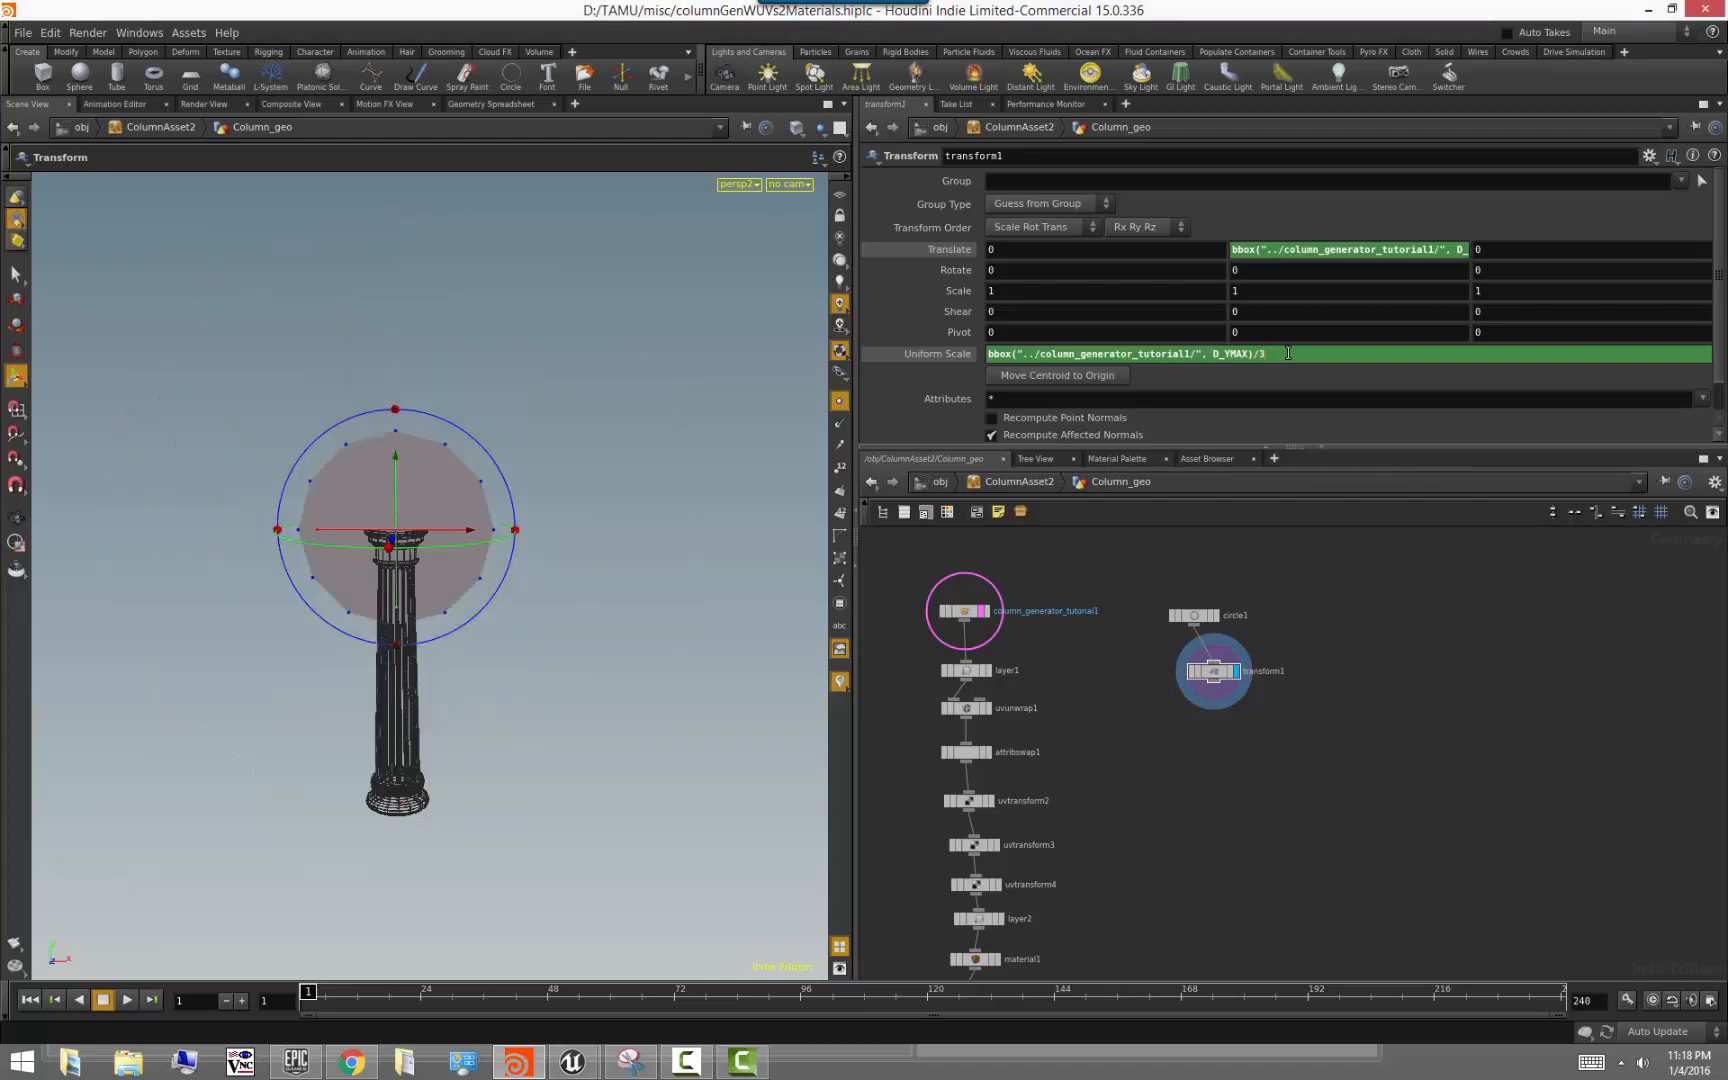
alt+right_drag(420, 711, 644, 736)
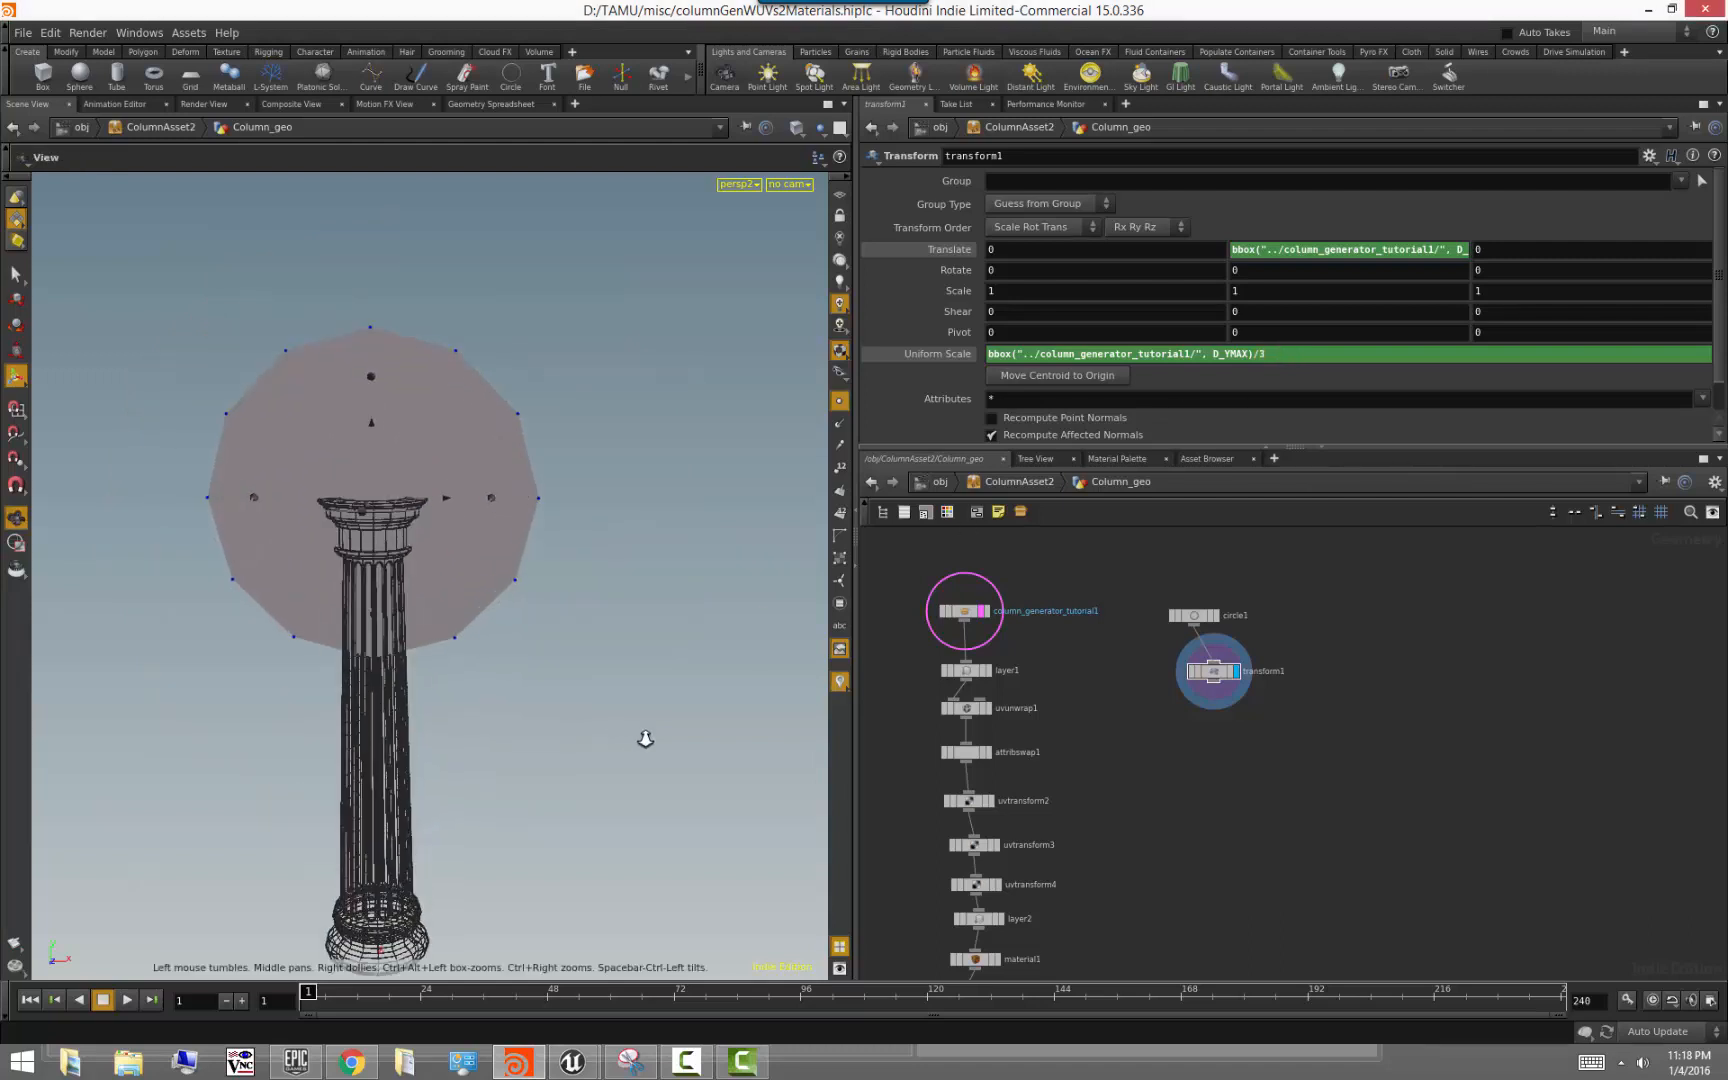
alt+drag(643, 736, 640, 725)
key(Return)
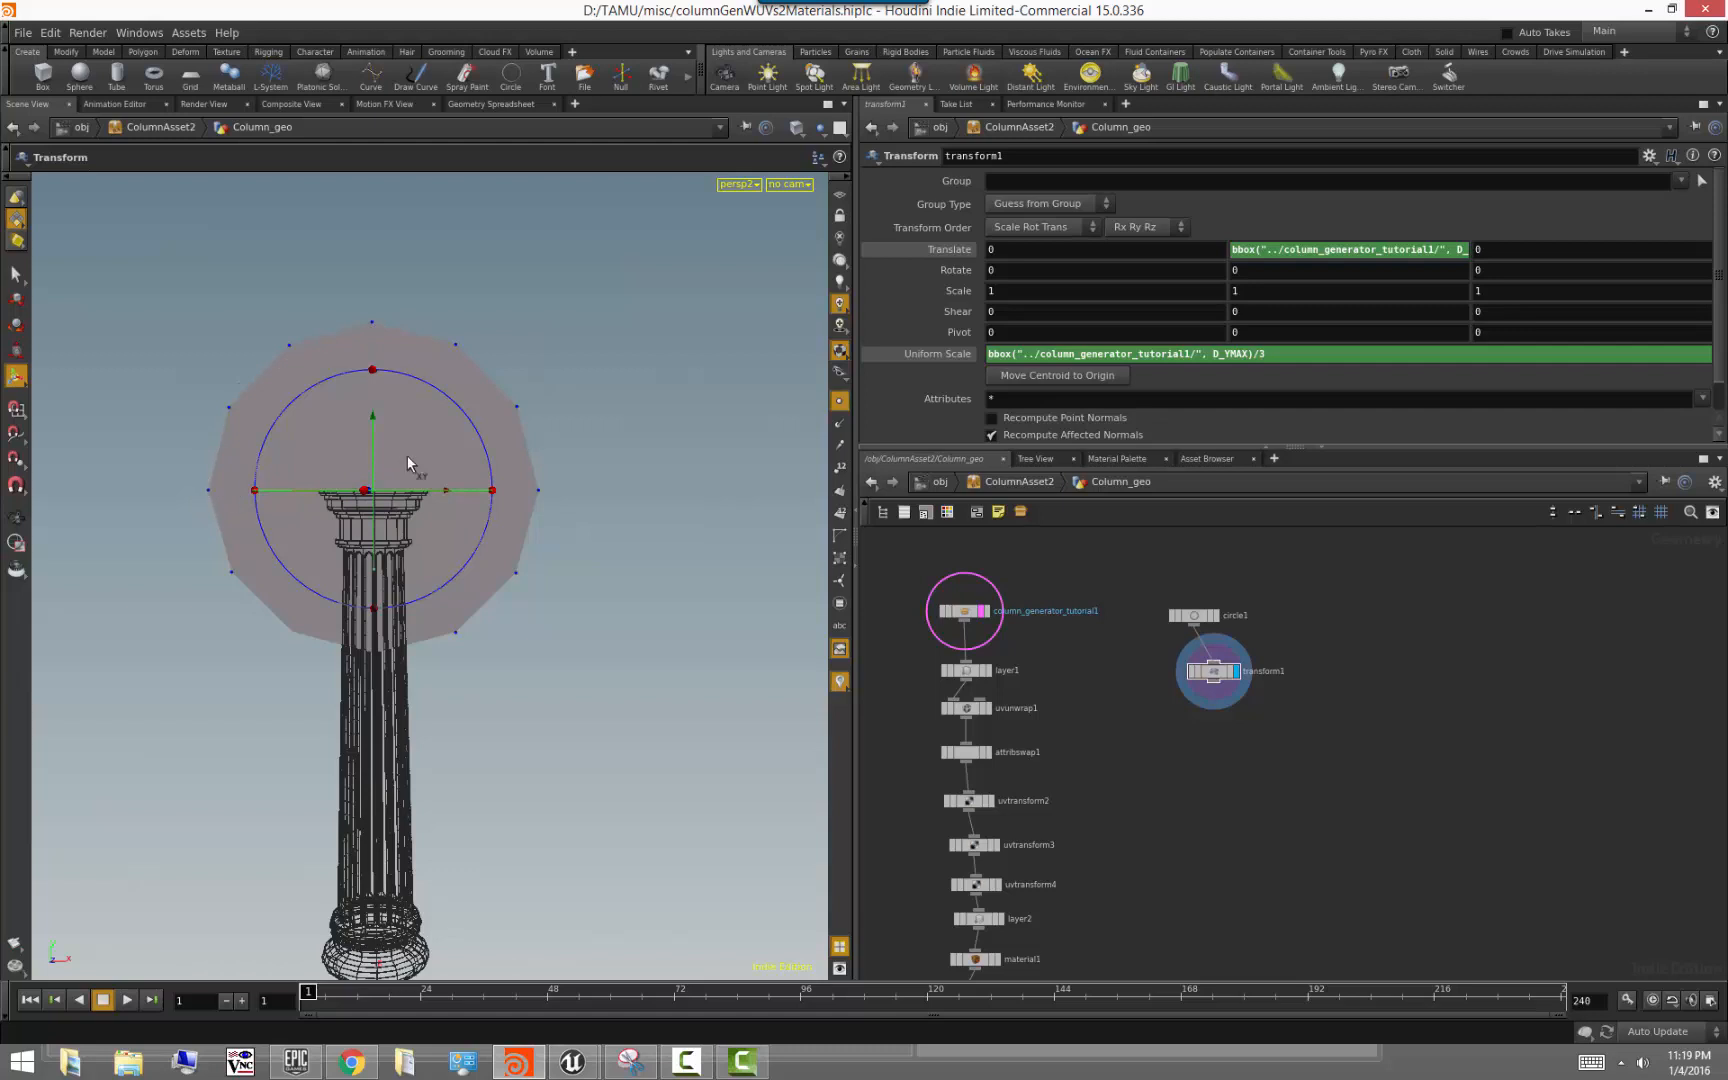
Set circle1's Center X to 1 so the circle shifts sideways from the column's axis
right_click(1333, 251)
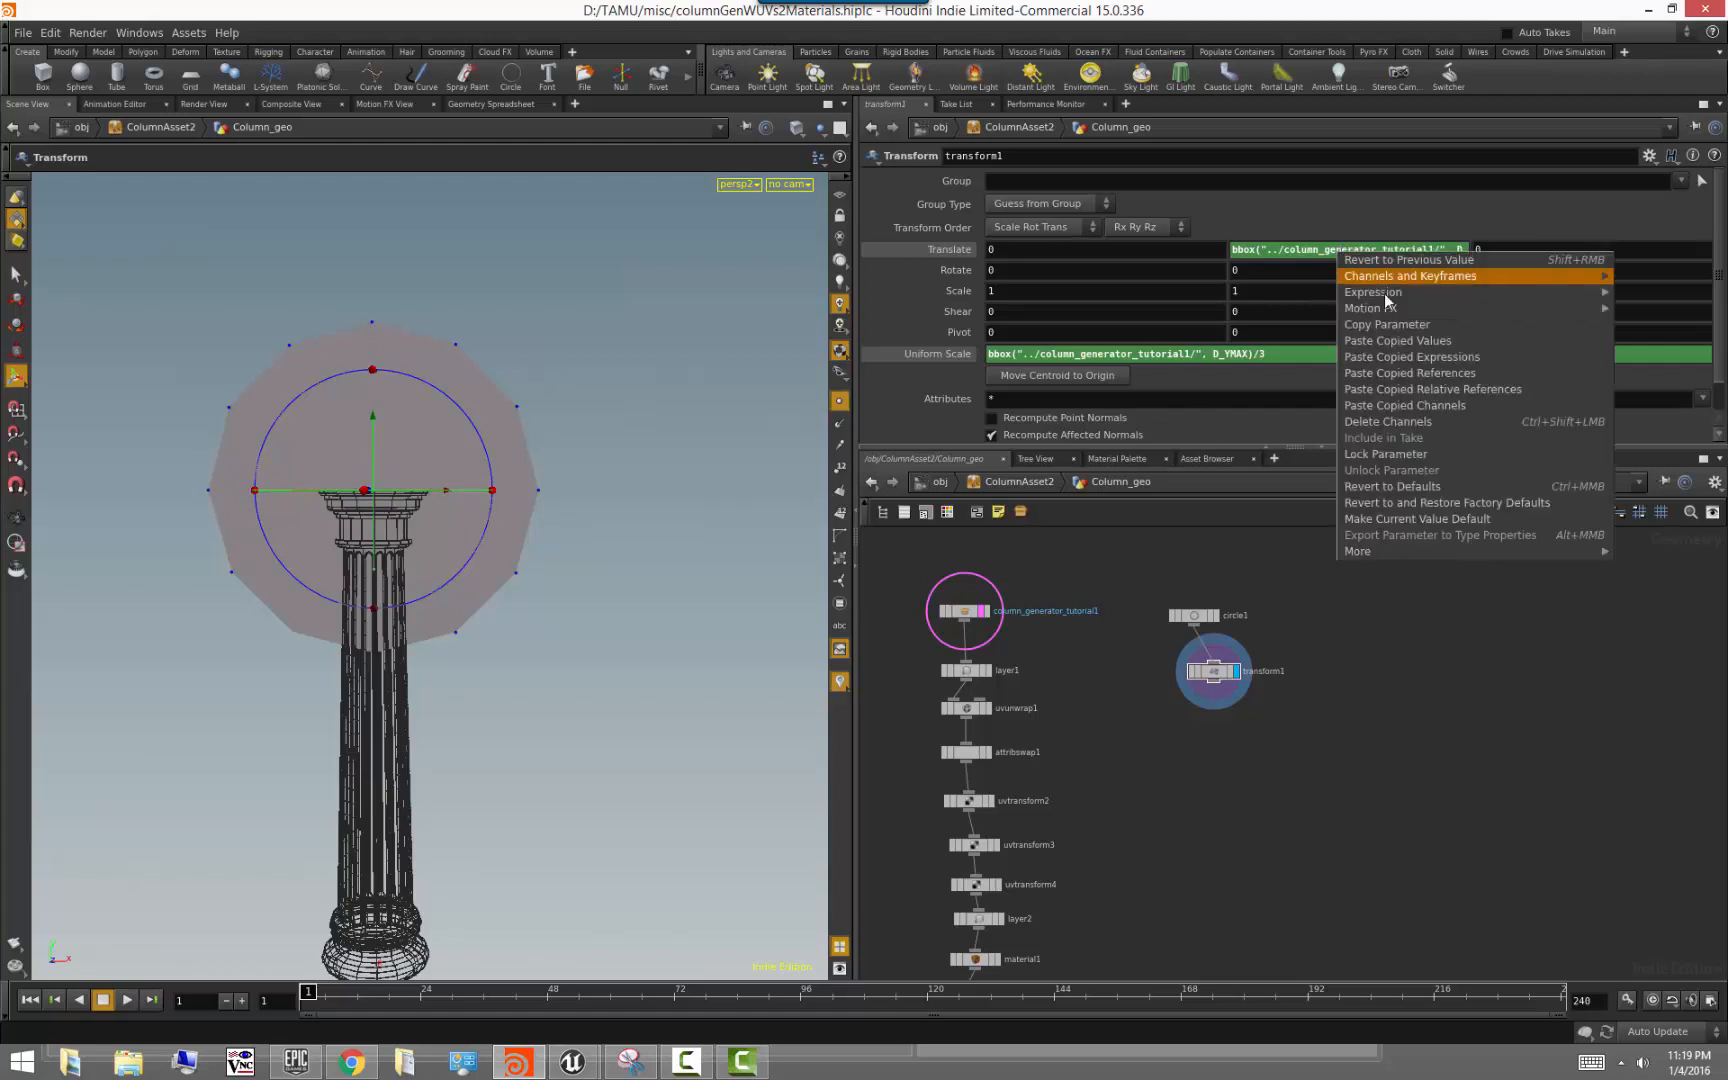
click(1396, 325)
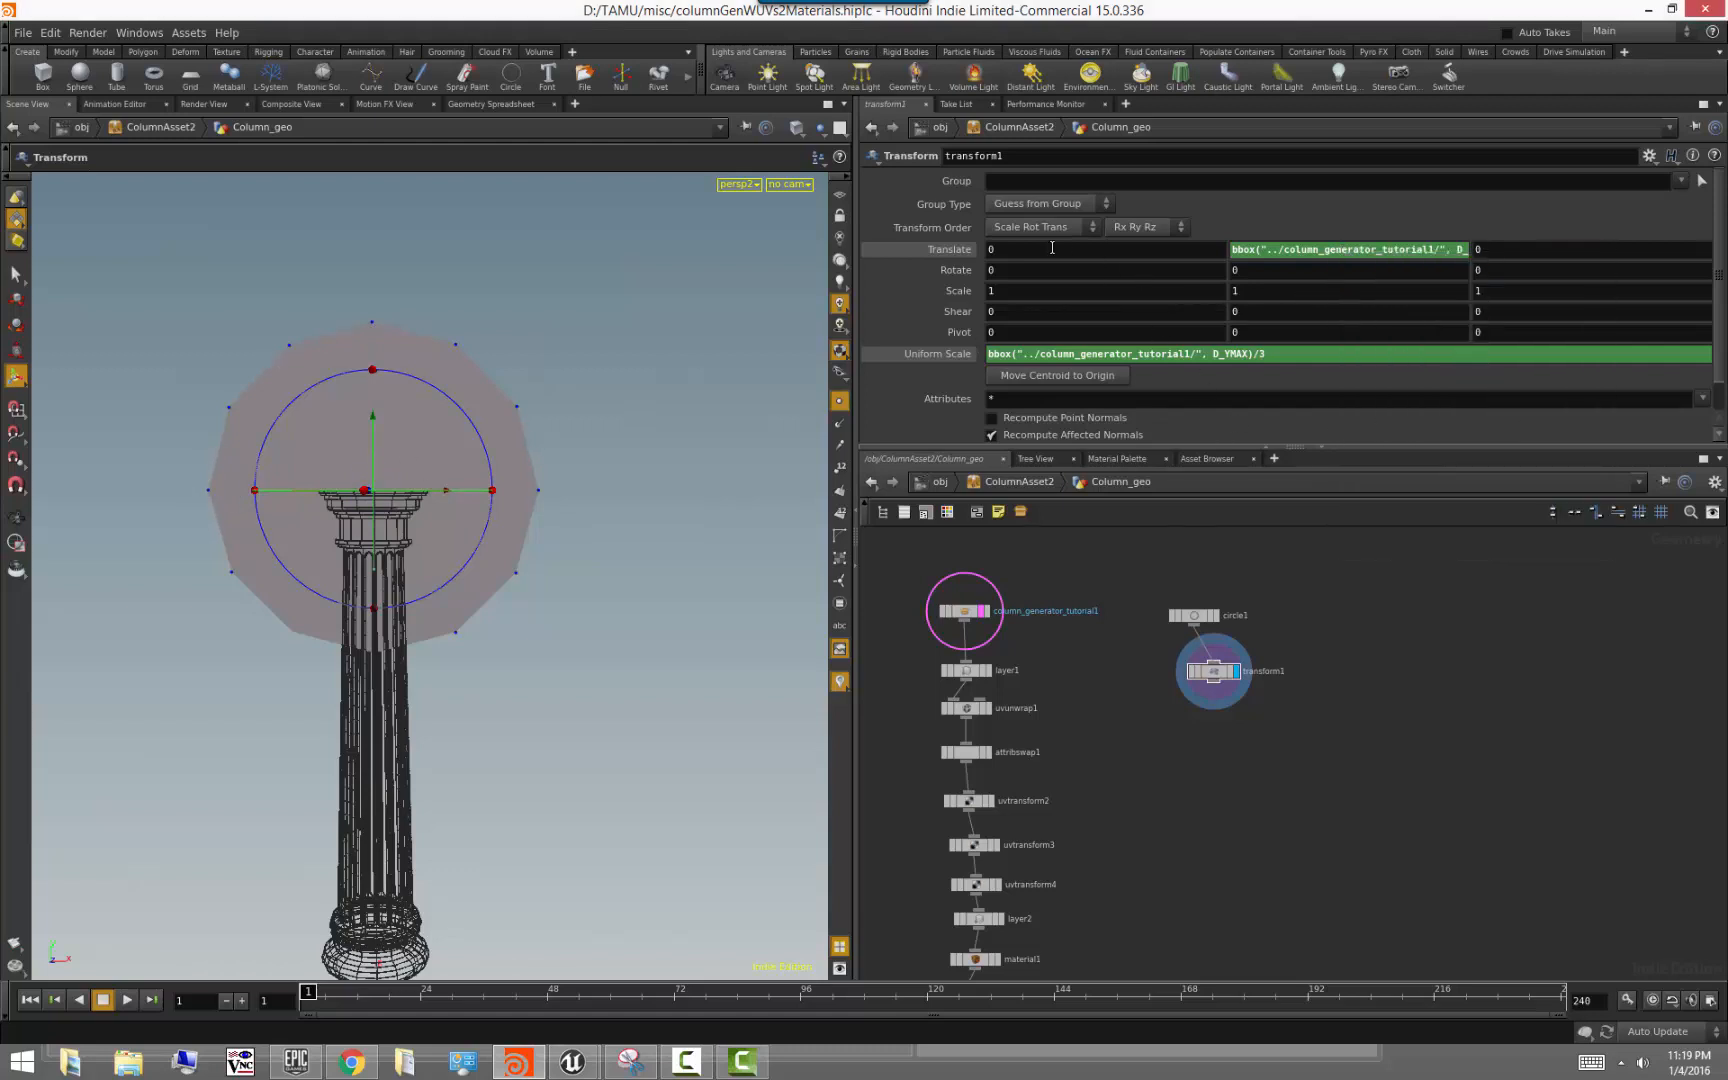
click(1200, 615)
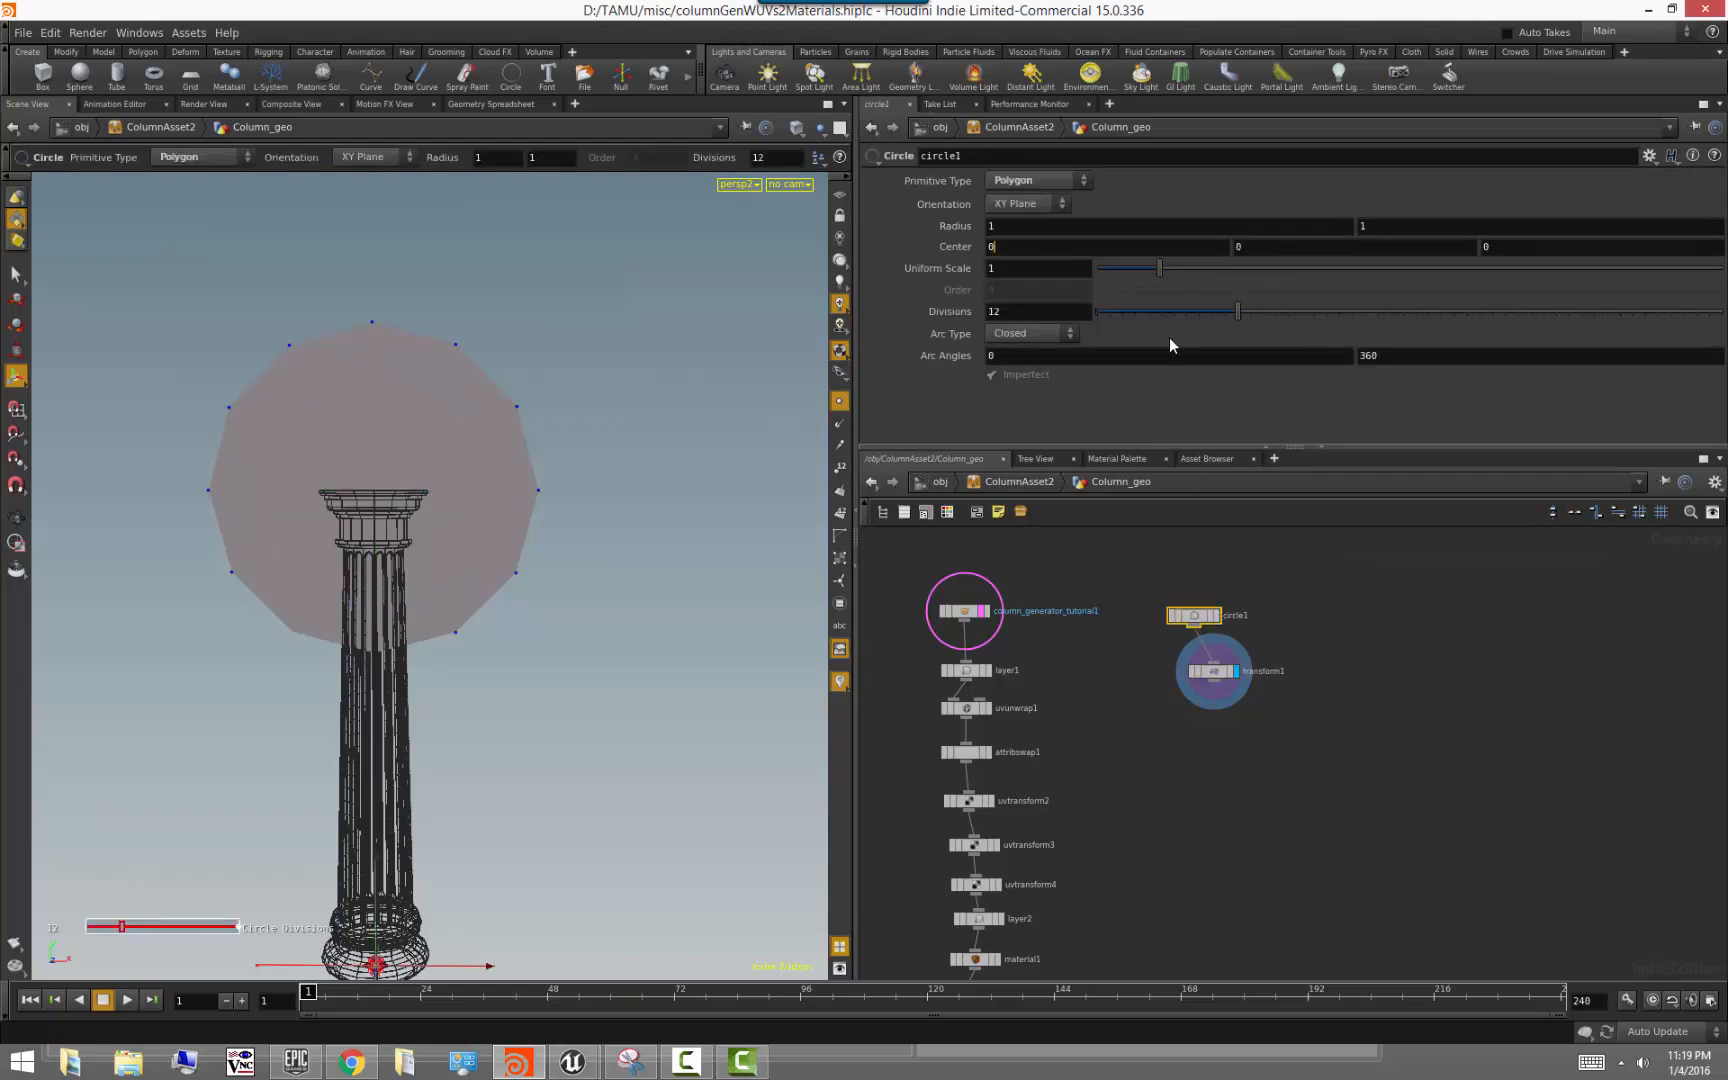
key(BackSpace)
text(1)
key(Return)
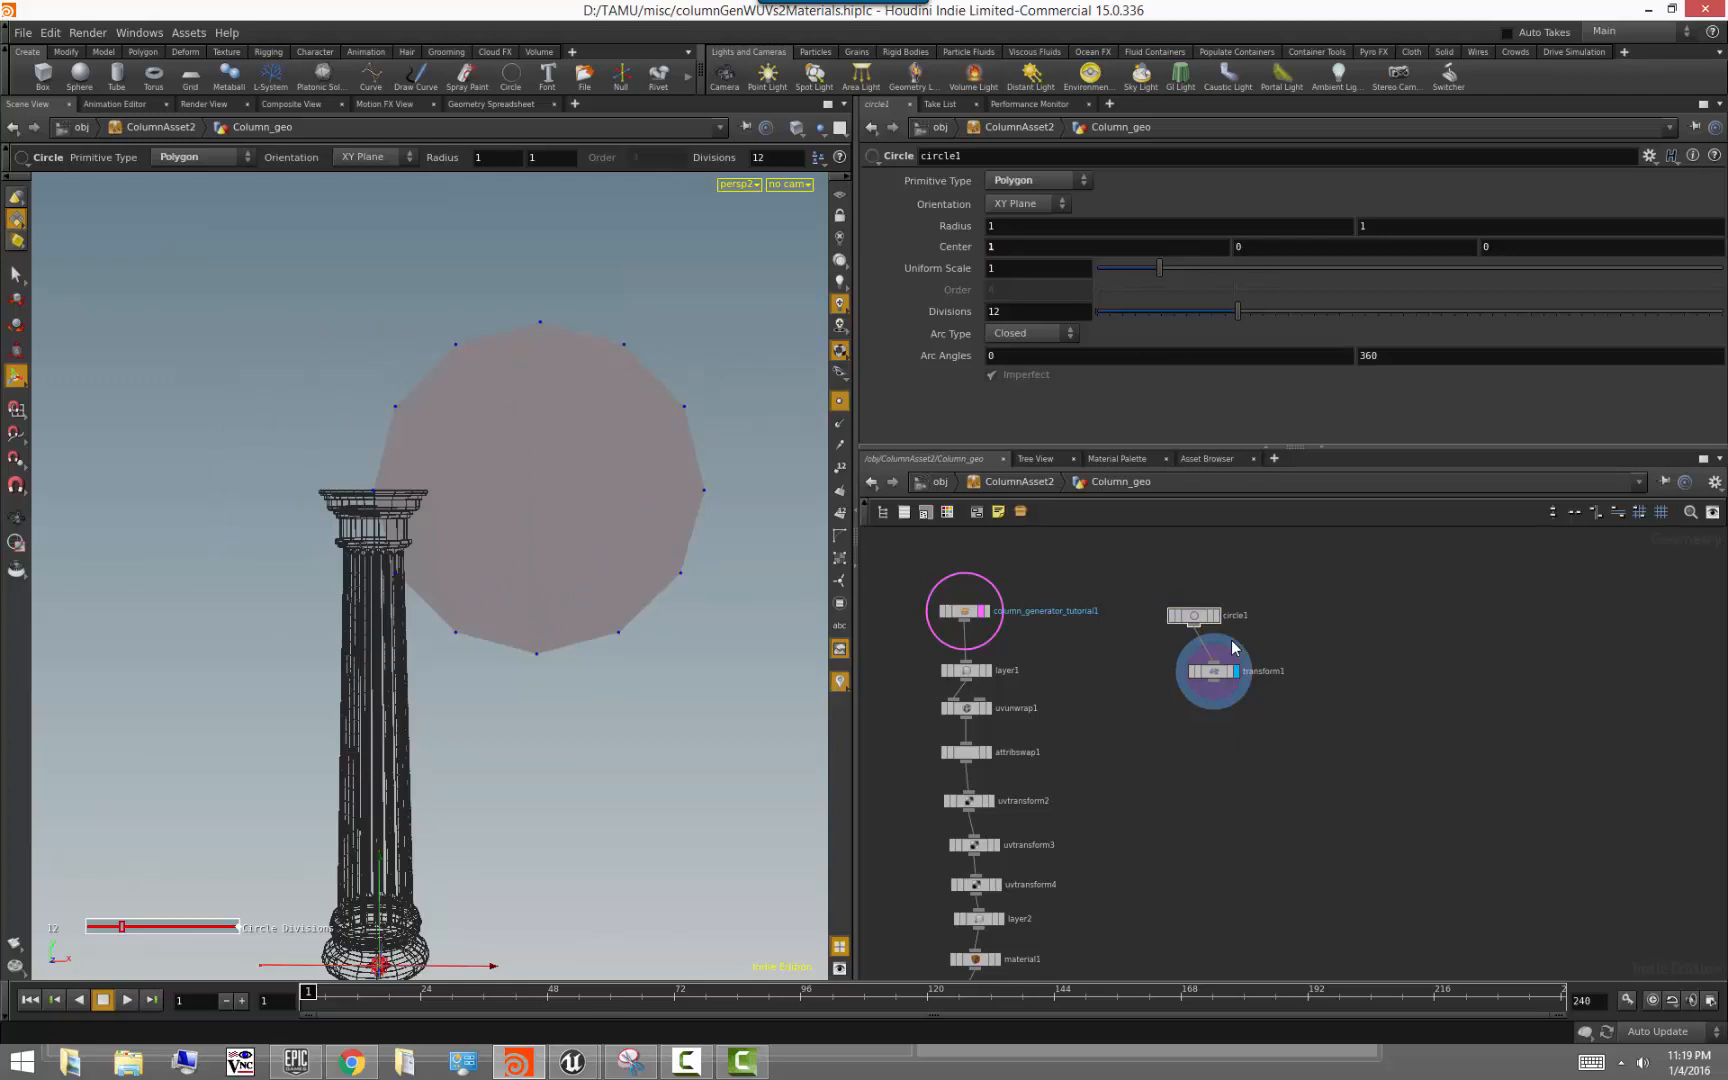
Display circle1 at the column's base and set its Center X back to 0 for comparison
click(1216, 615)
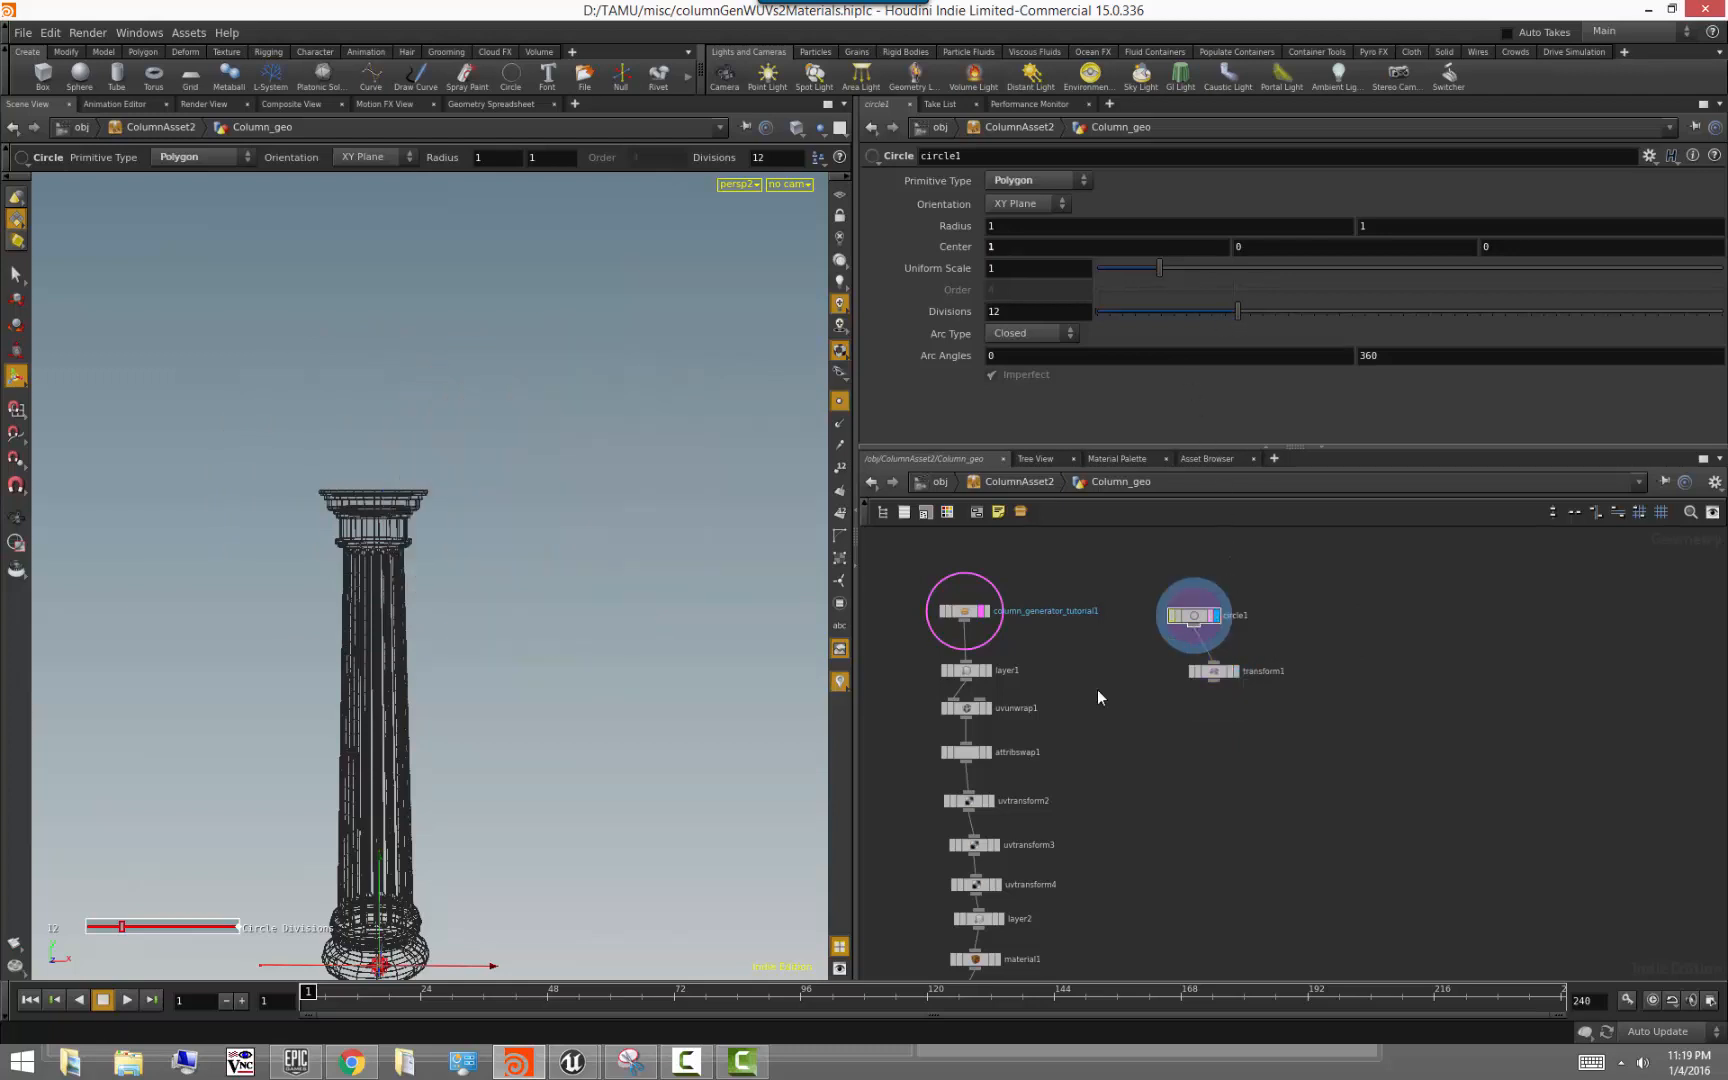
key(space+g)
alt+drag(378, 796, 490, 721)
click(1059, 243)
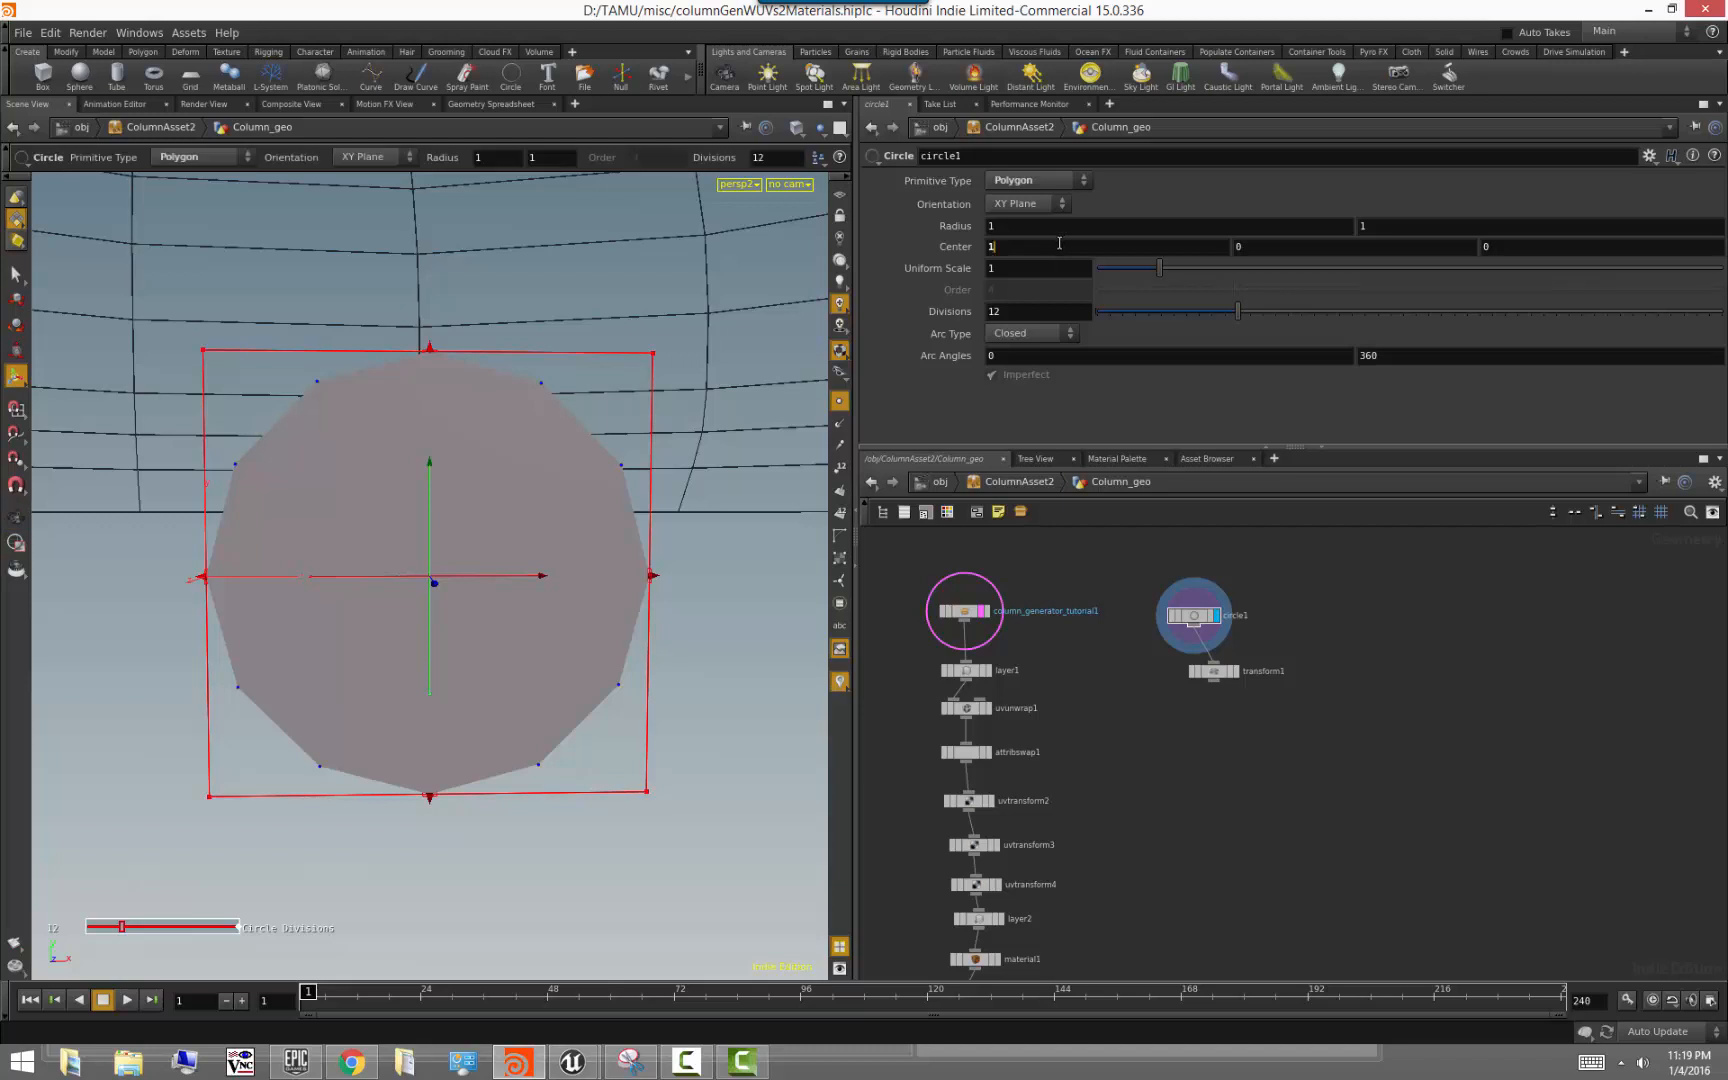
key(BackSpace)
text(0)
key(Return)
key(Escape)
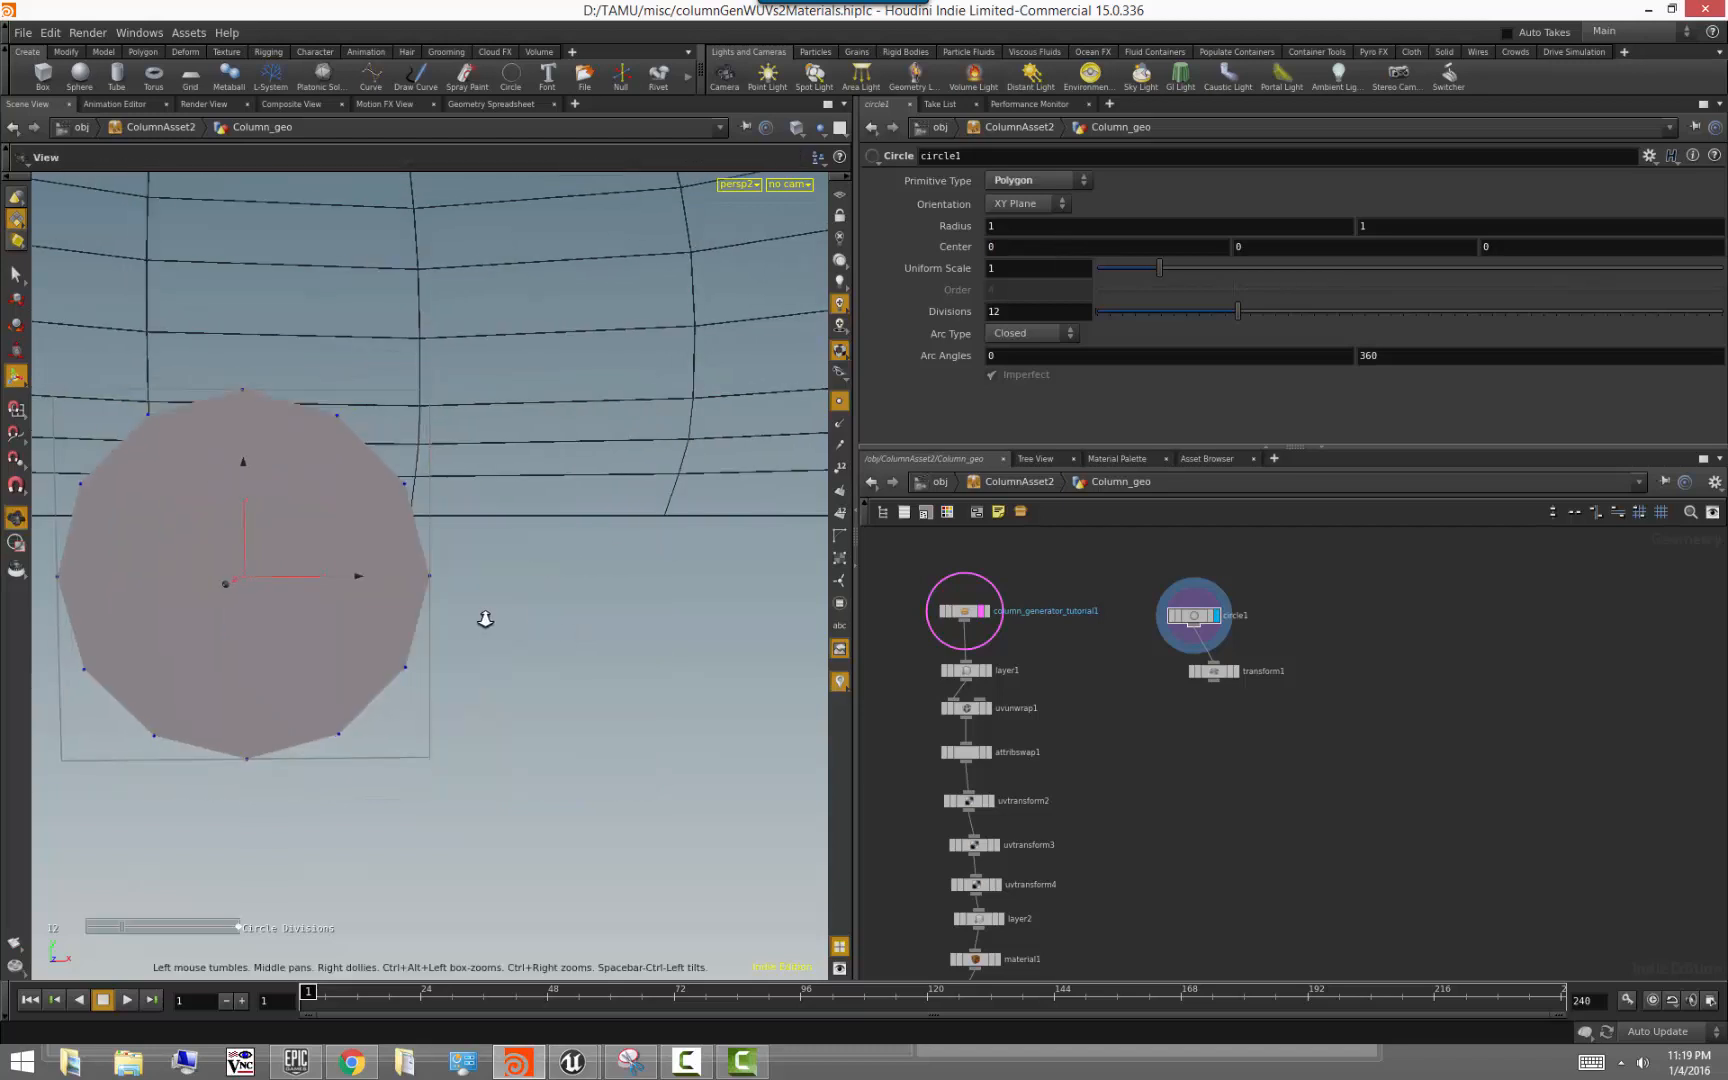
Restore circle1's Center X to 1 so the untransformed circle's edge sits at the origin
alt+middle_drag(485, 619, 536, 625)
click(1036, 252)
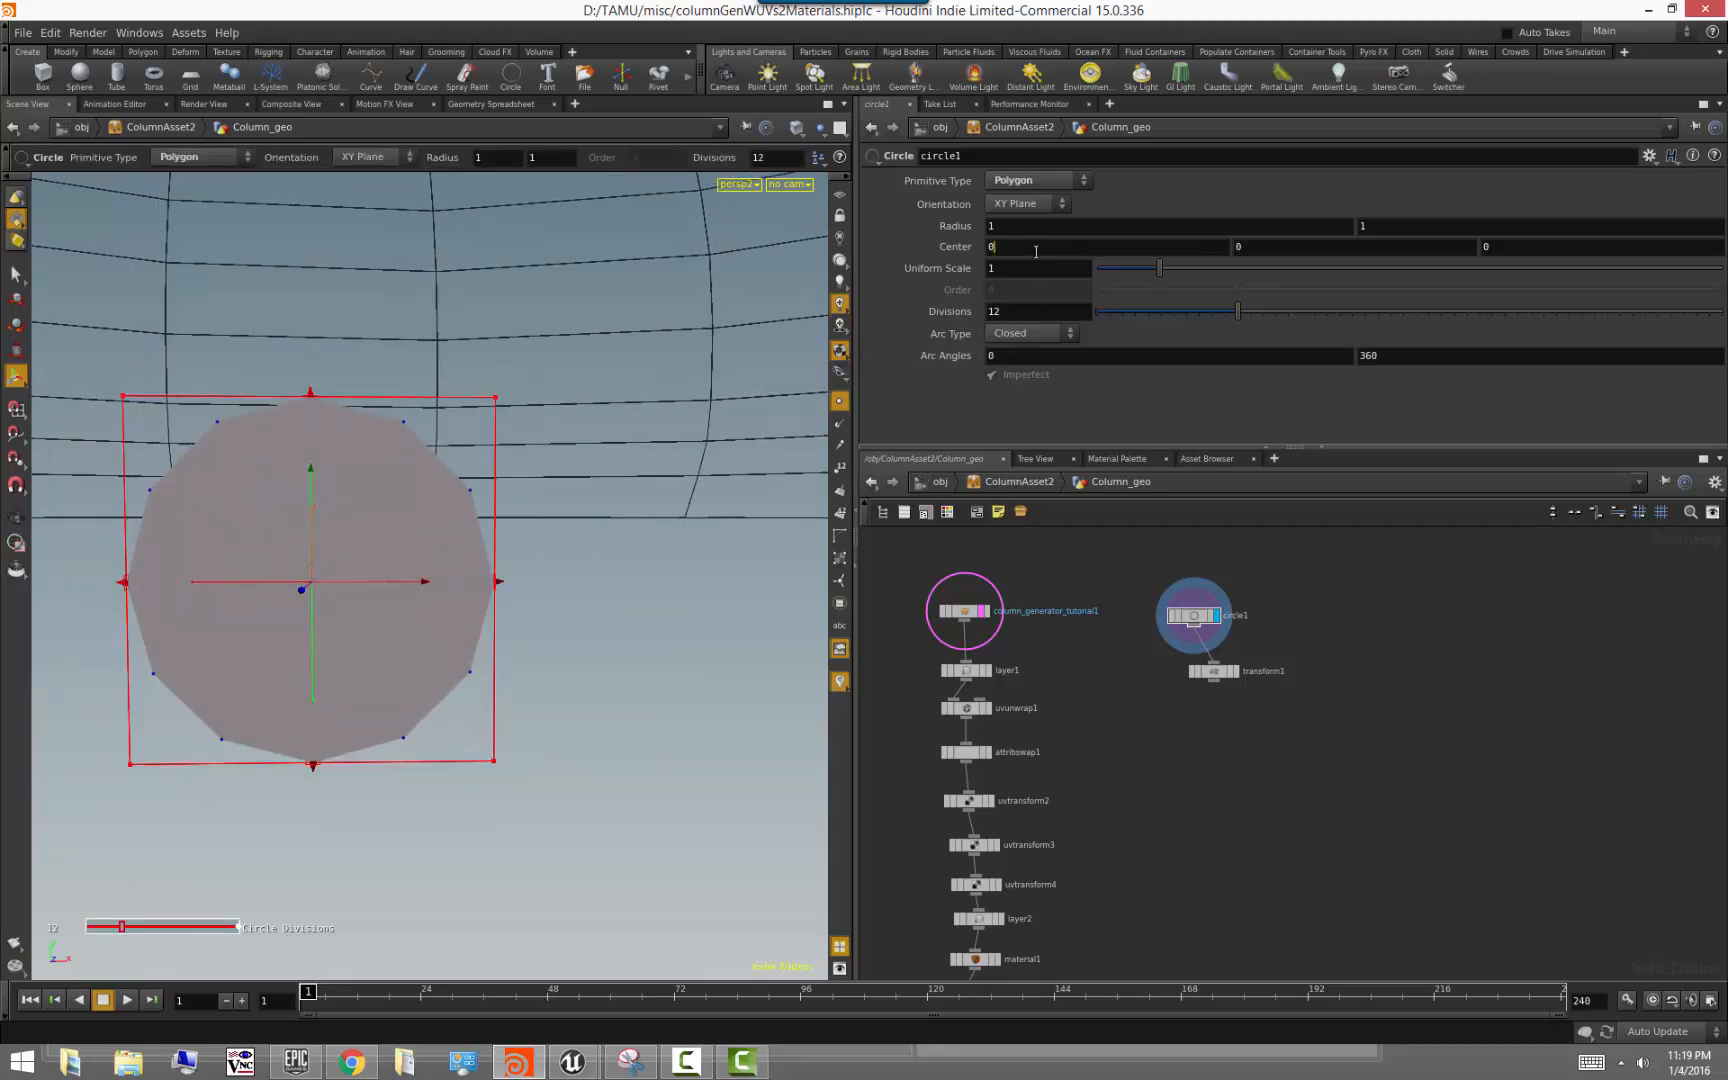
key(BackSpace)
text(1)
key(Return)
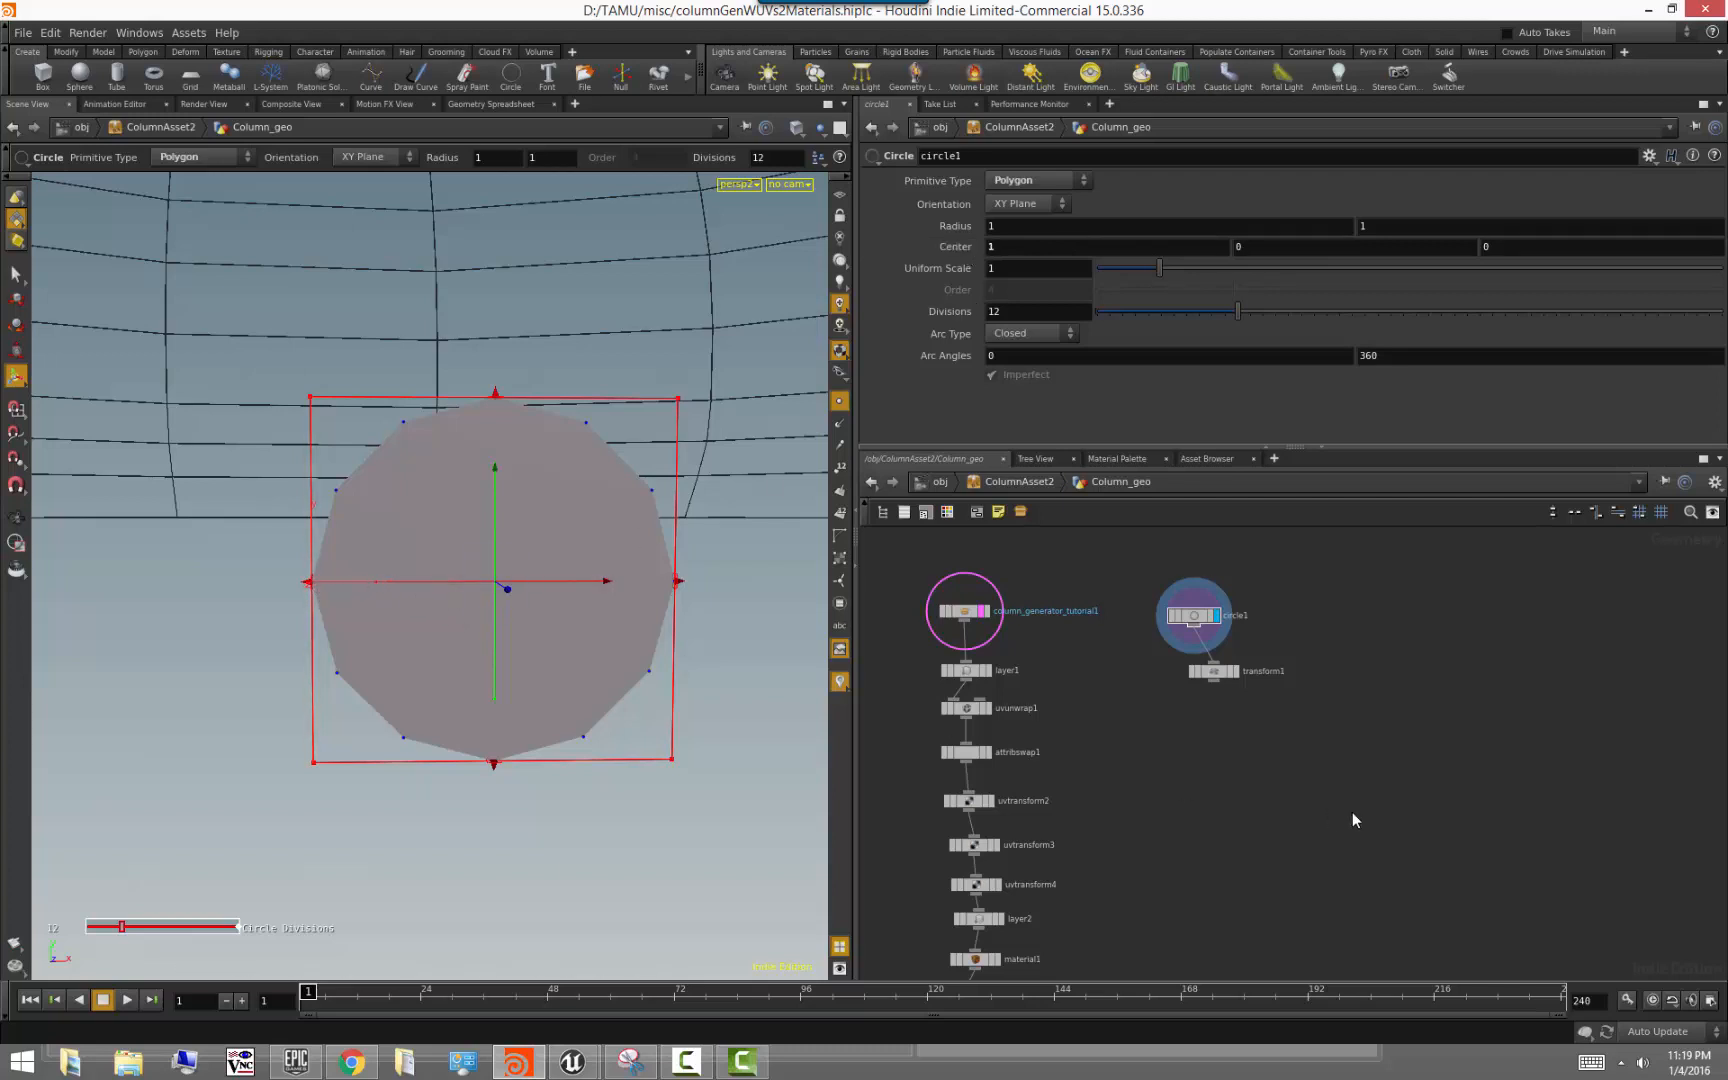
Switch to the View tool and display transform1 to show the circle at the column's top
click(20, 518)
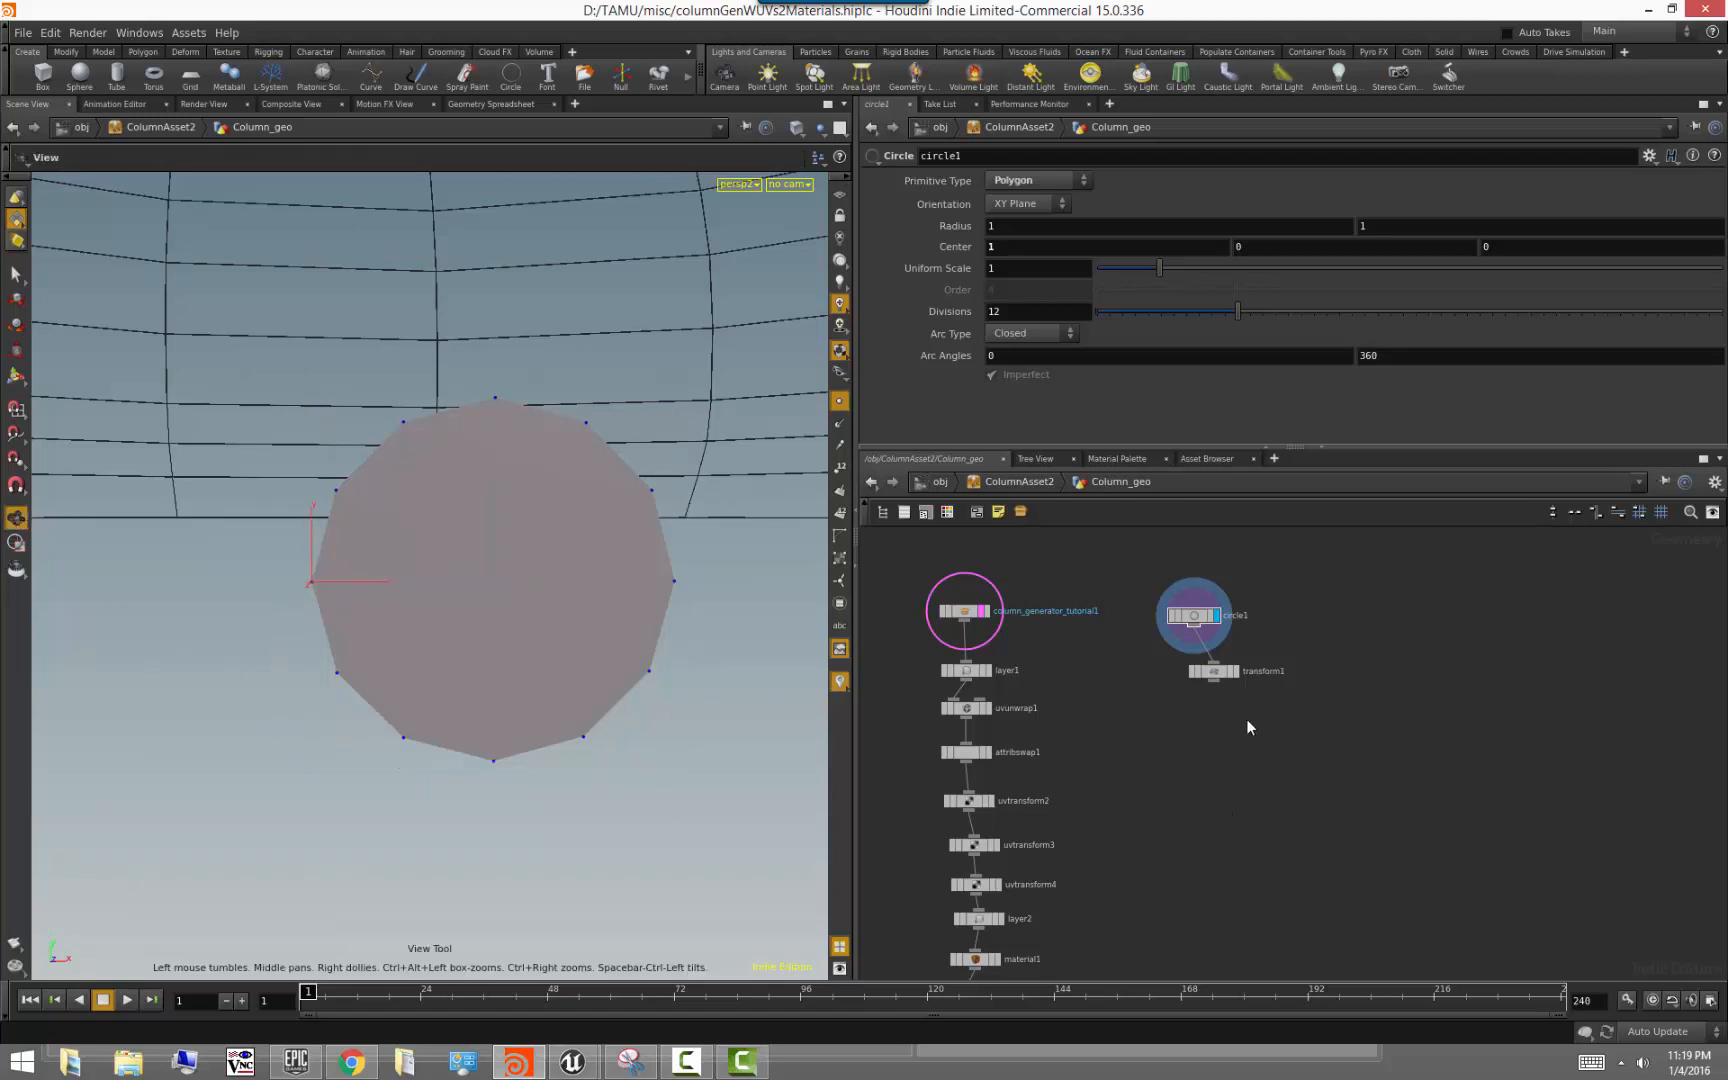
click(1236, 671)
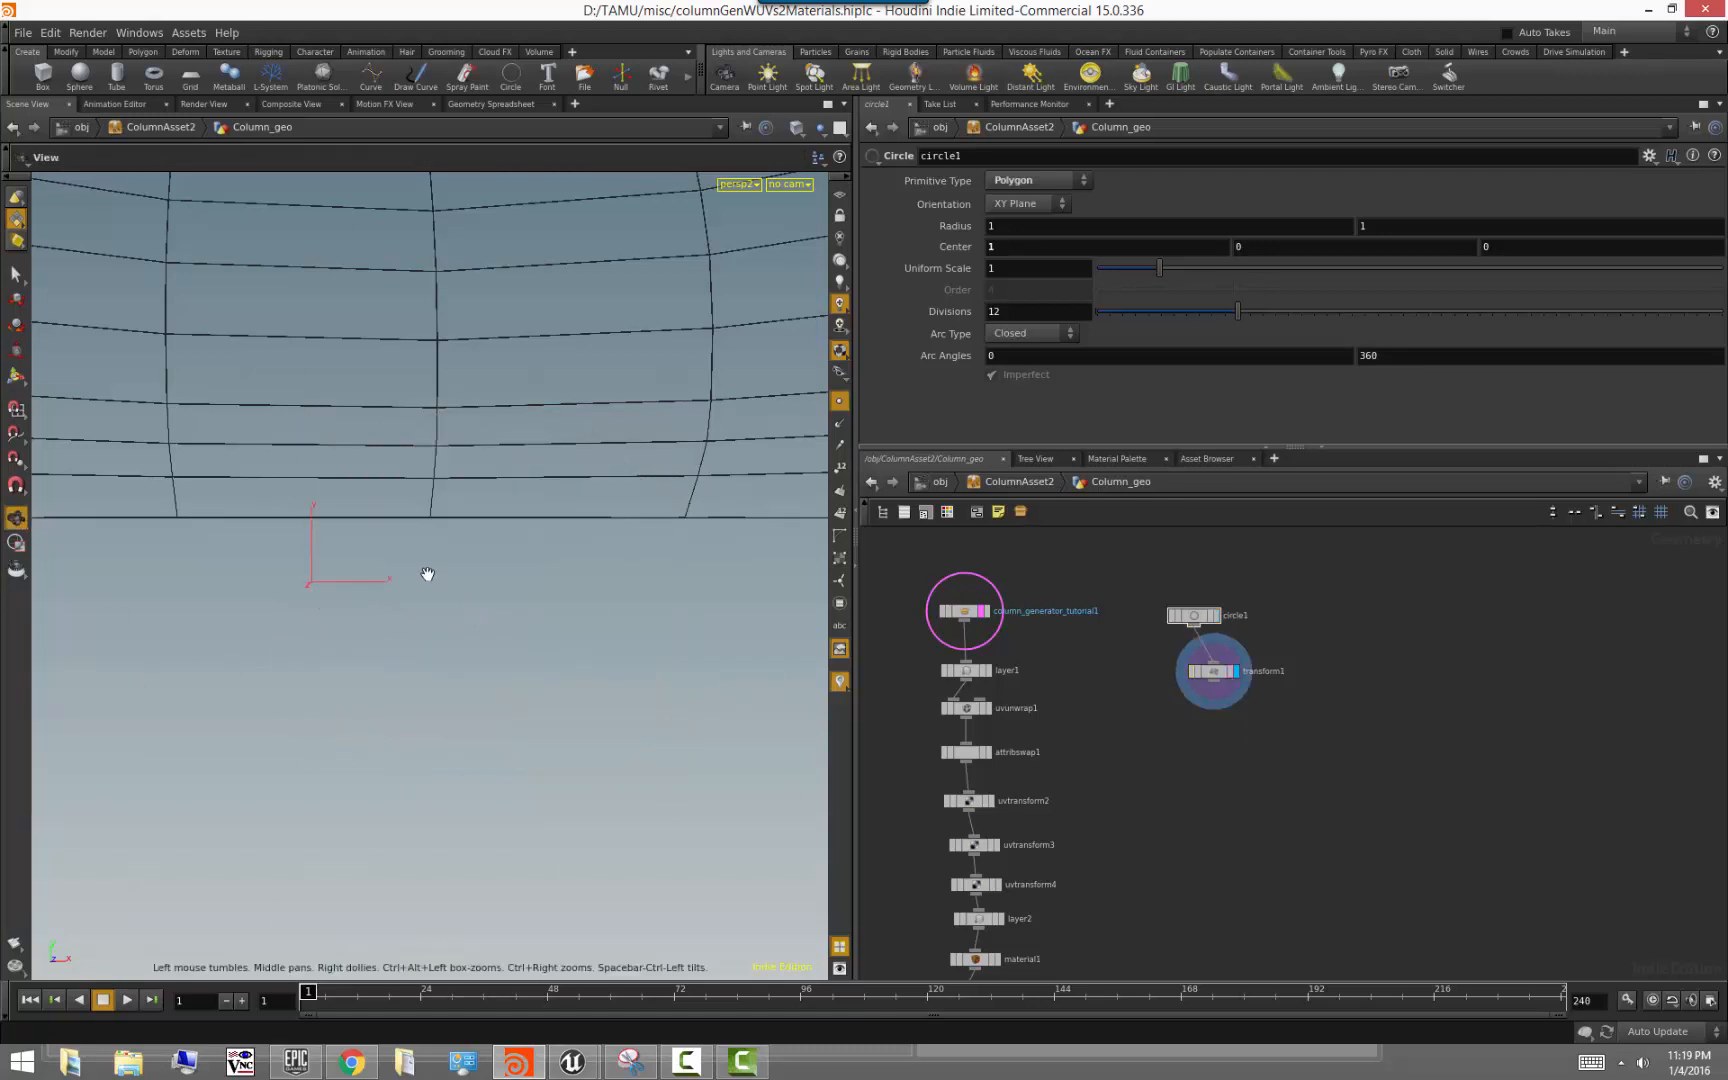
drag(424, 575, 541, 681)
drag(424, 733, 405, 617)
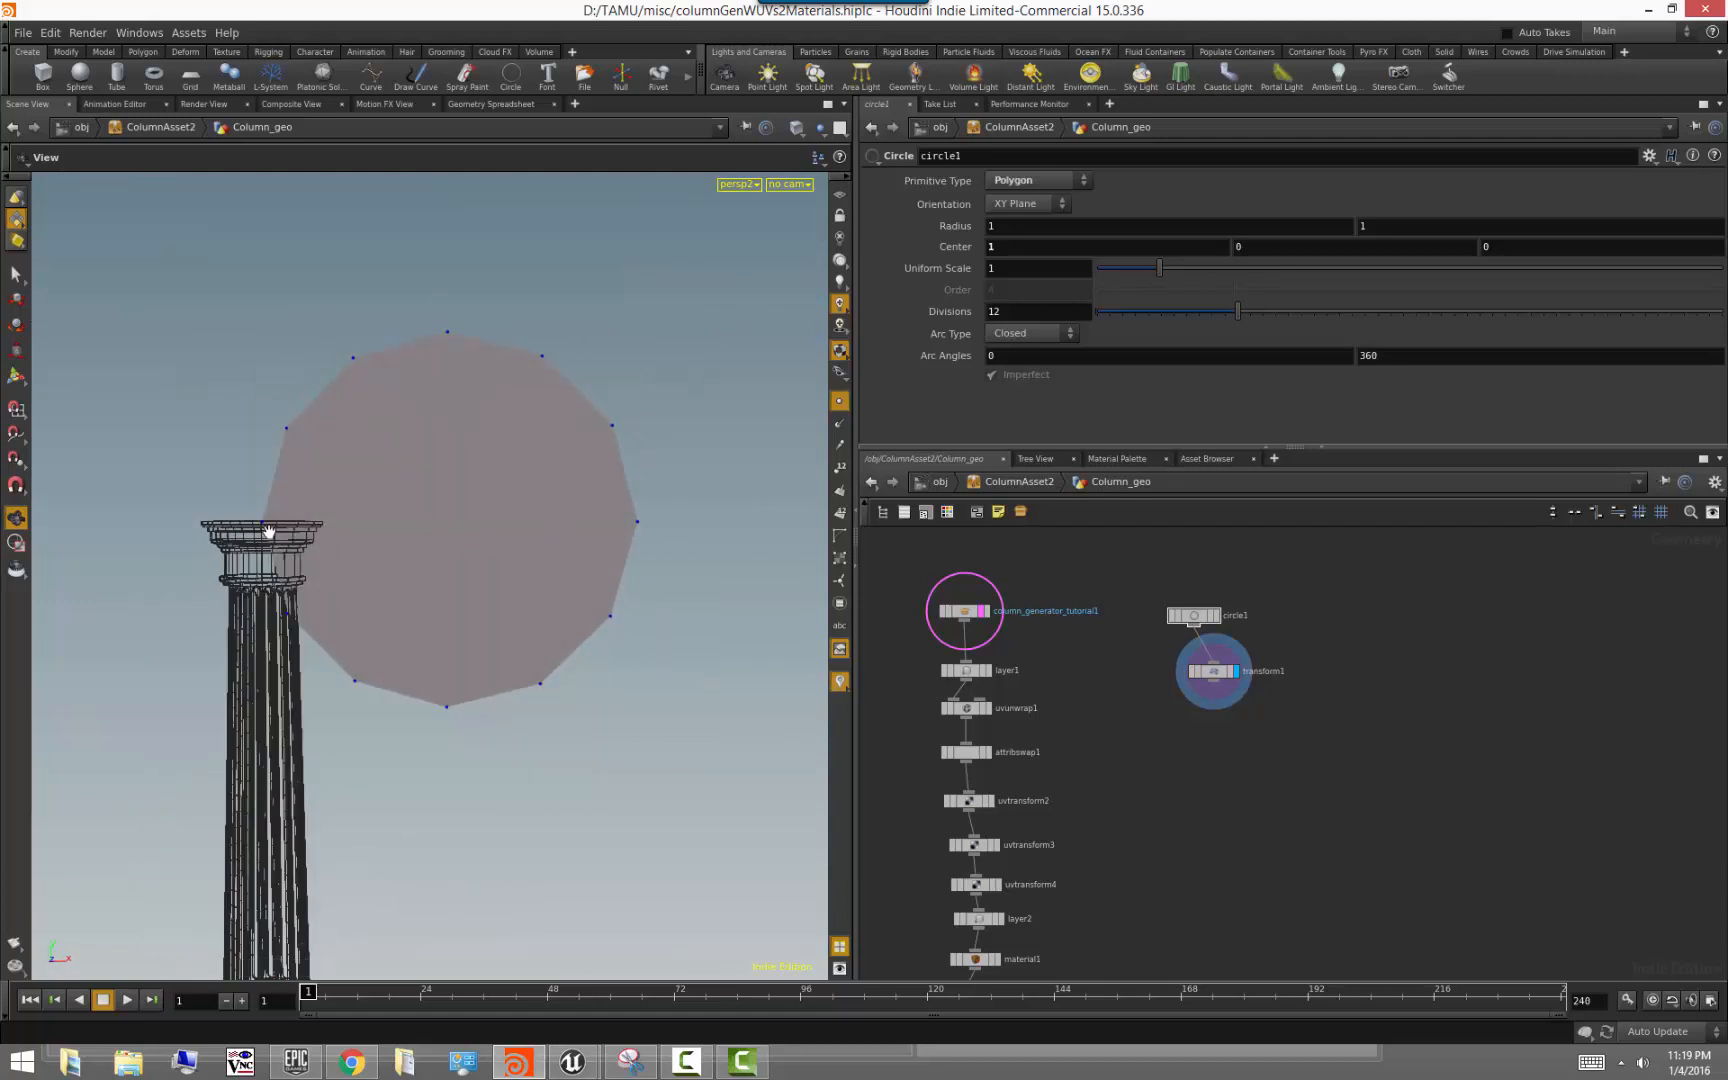
drag(610, 761, 490, 698)
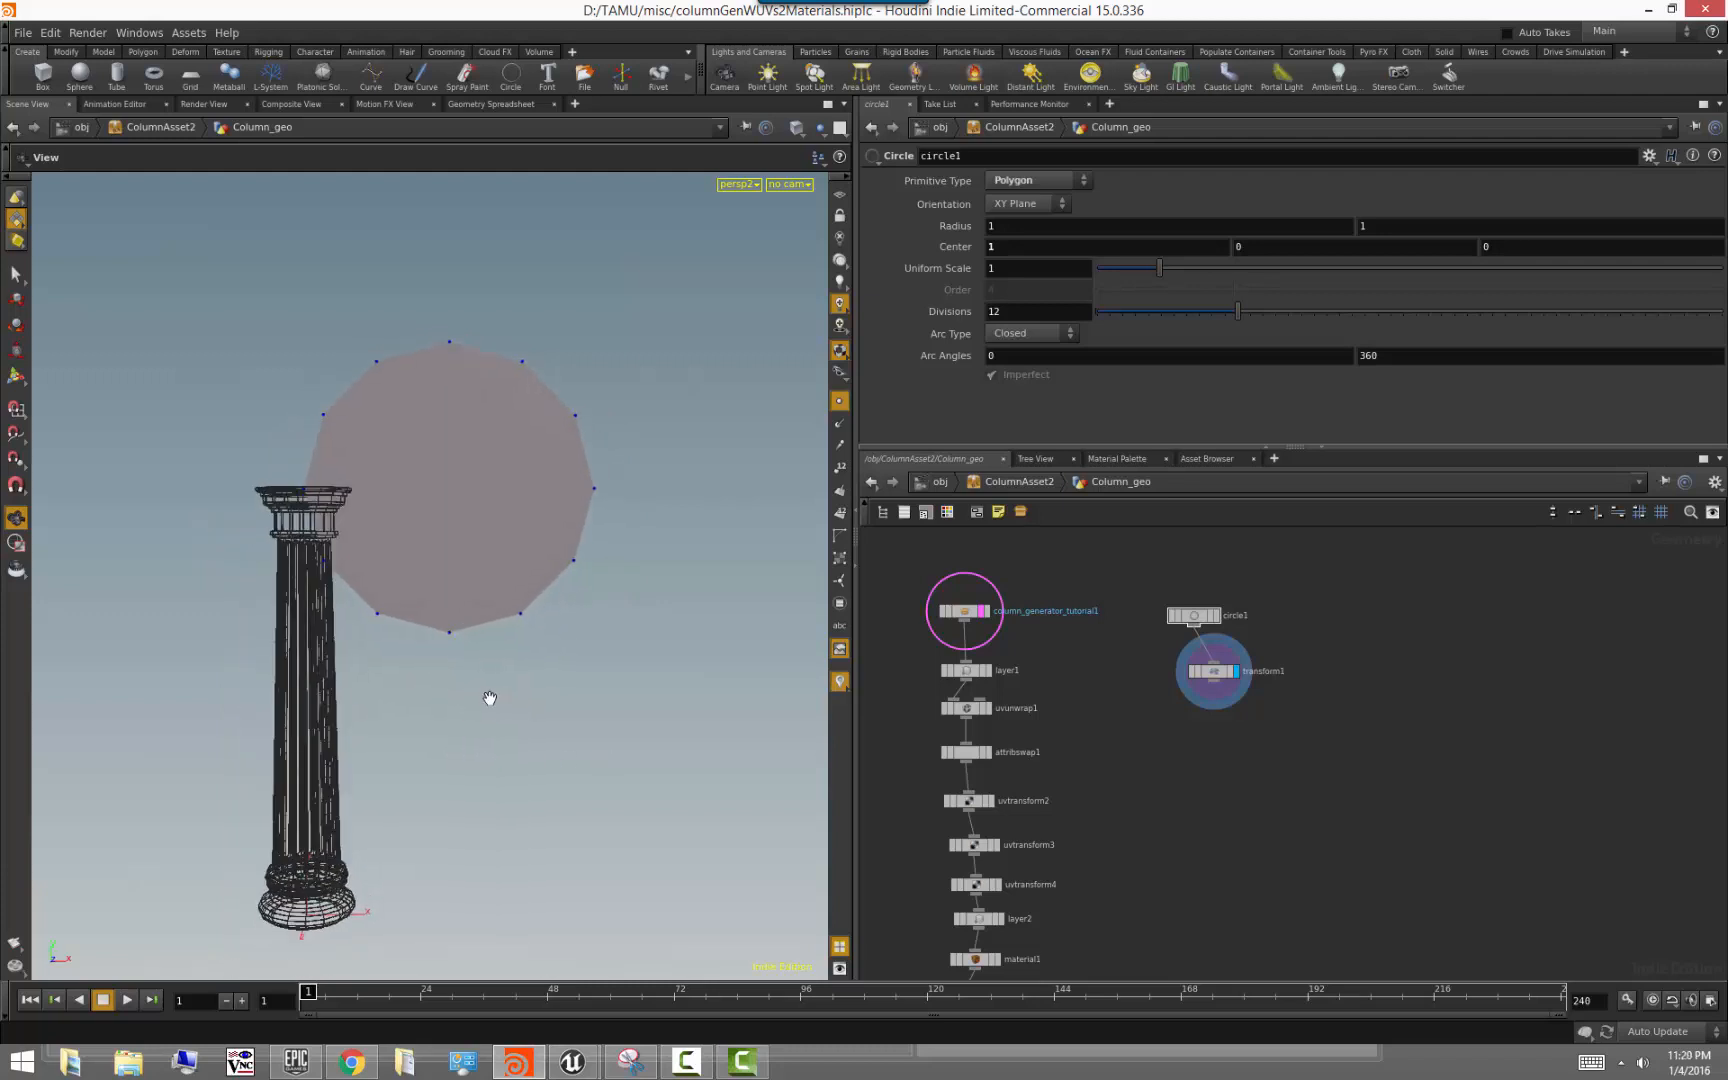
Set circle1's Divisions to 24
click(1046, 312)
key(BackSpace)
key(BackSpace)
text(24)
key(Return)
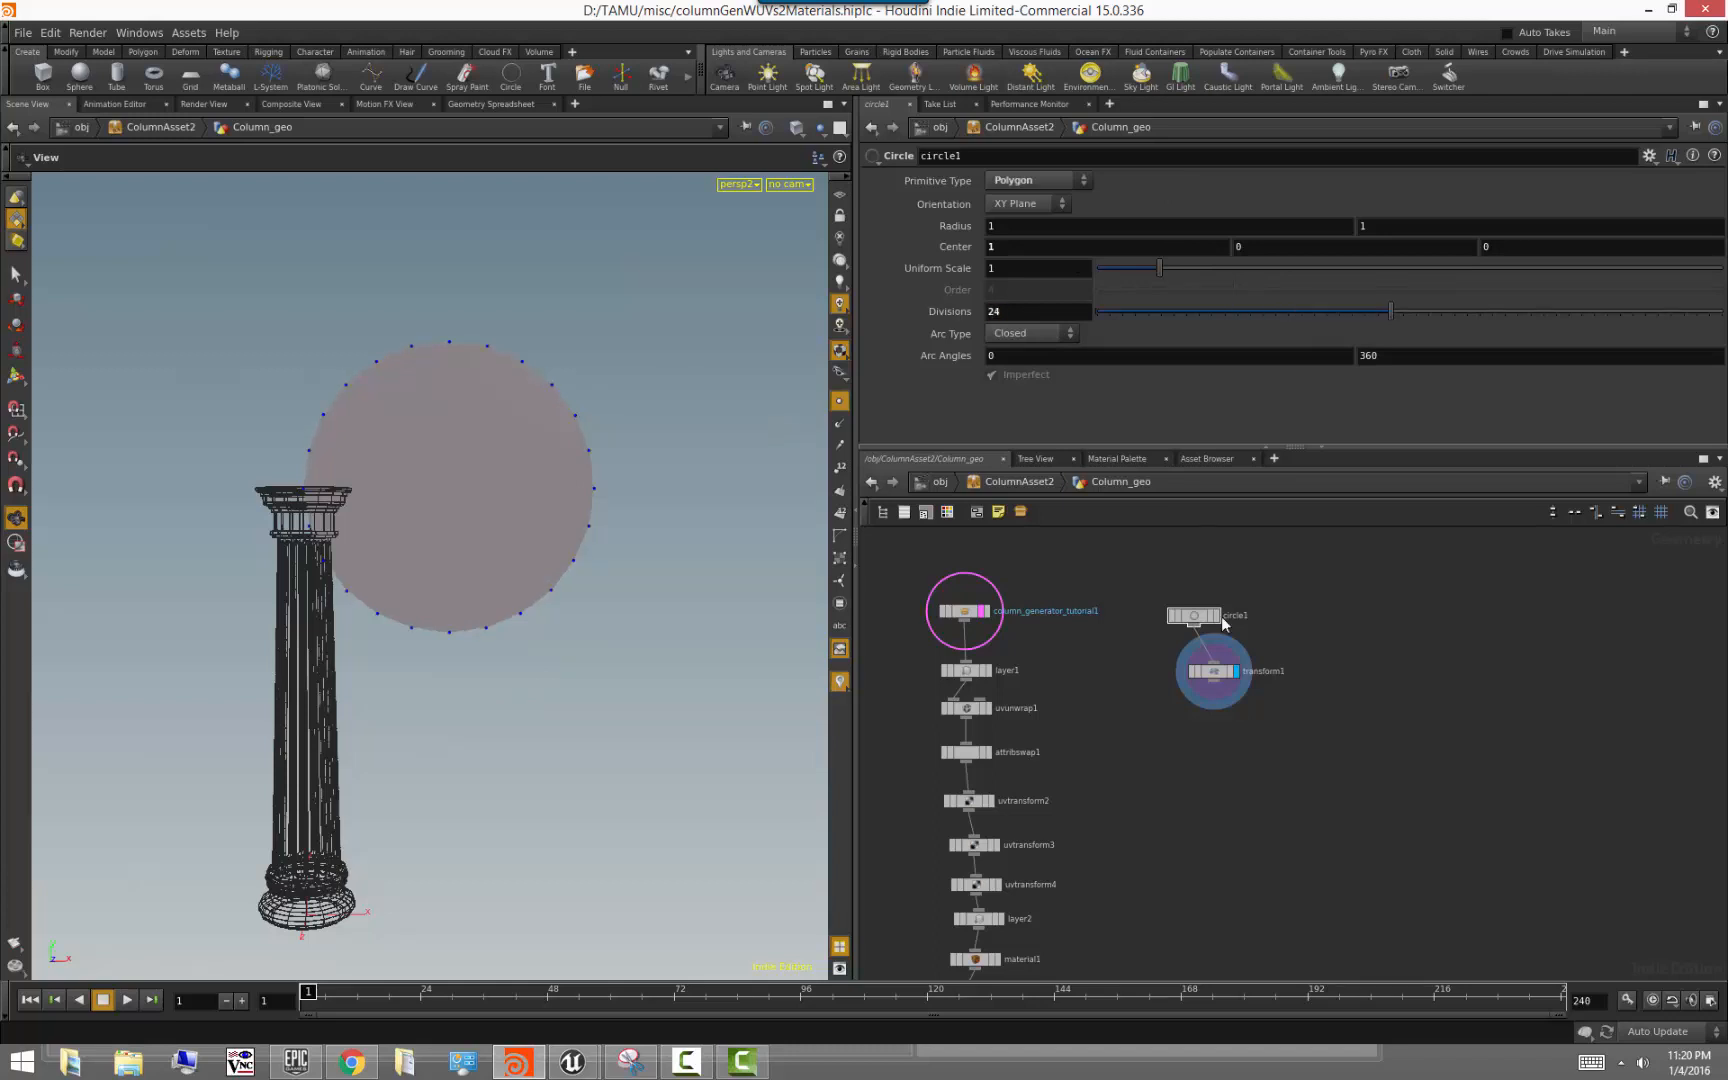
Add a PolyExpand2D node connected below transform1 and display it
scroll(1208, 791, up, 2)
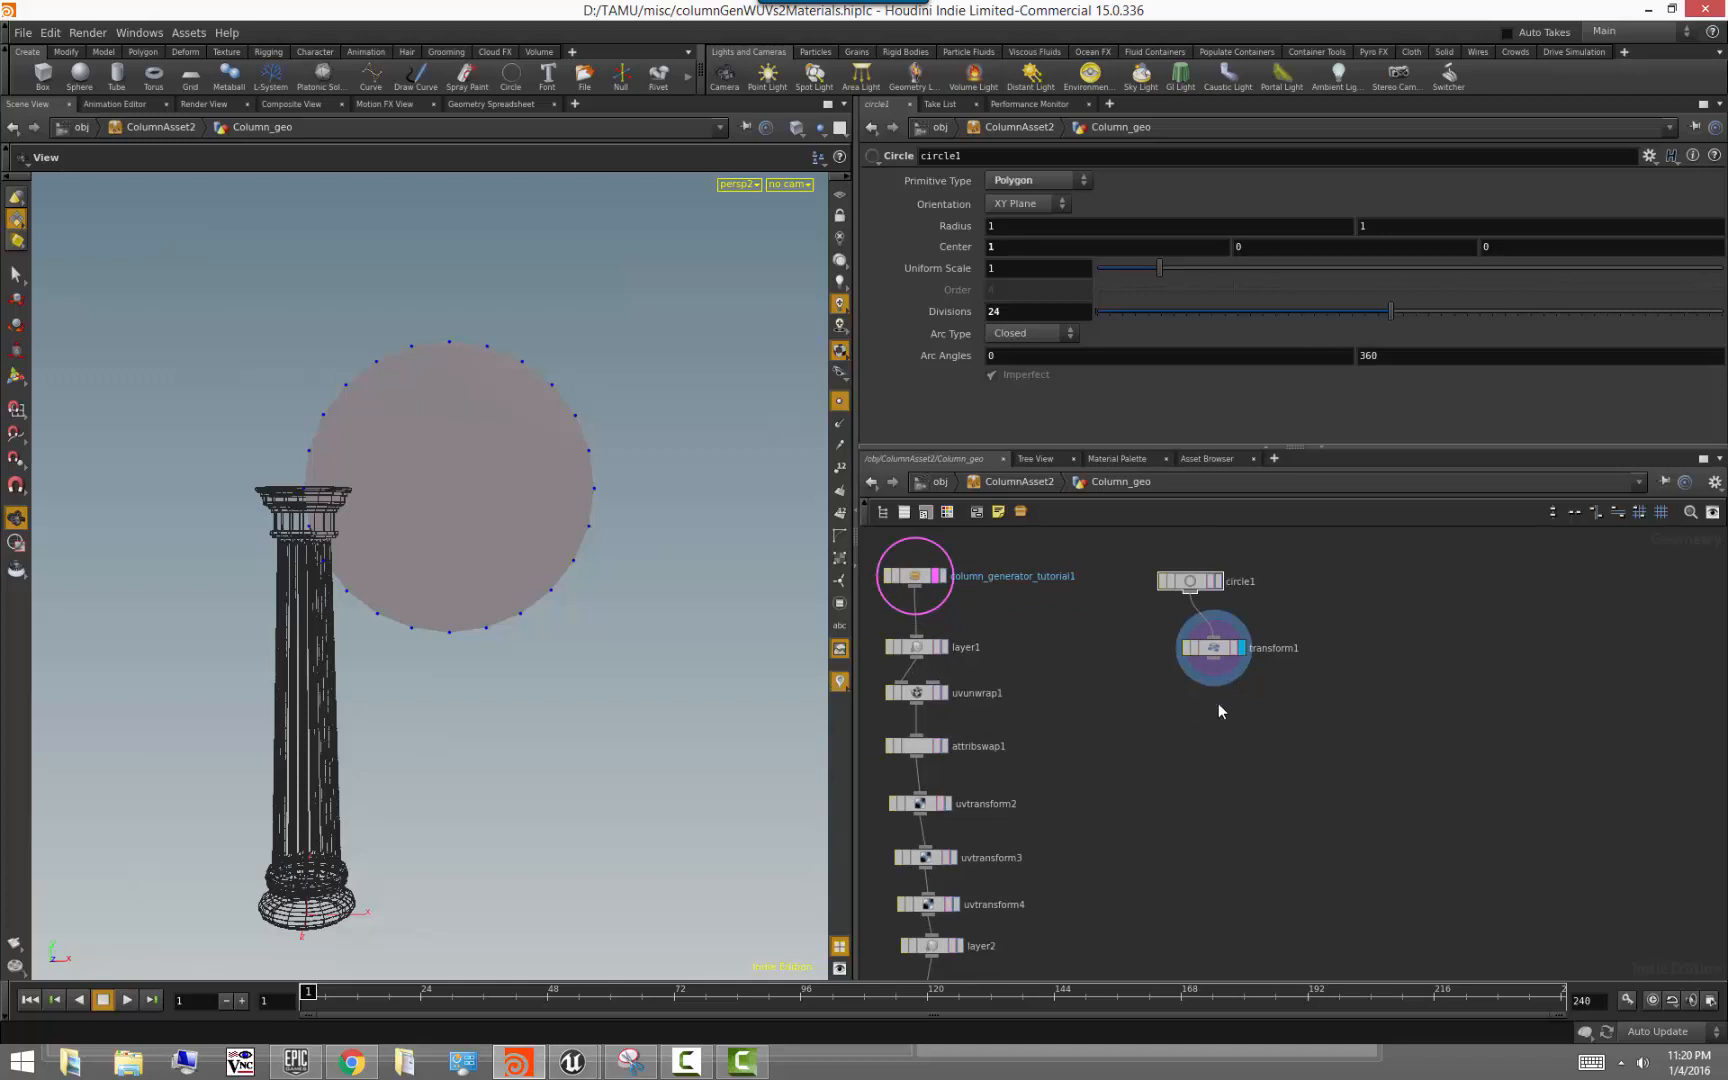
drag(1213, 673, 1233, 778)
key(Tab)
text(polye)
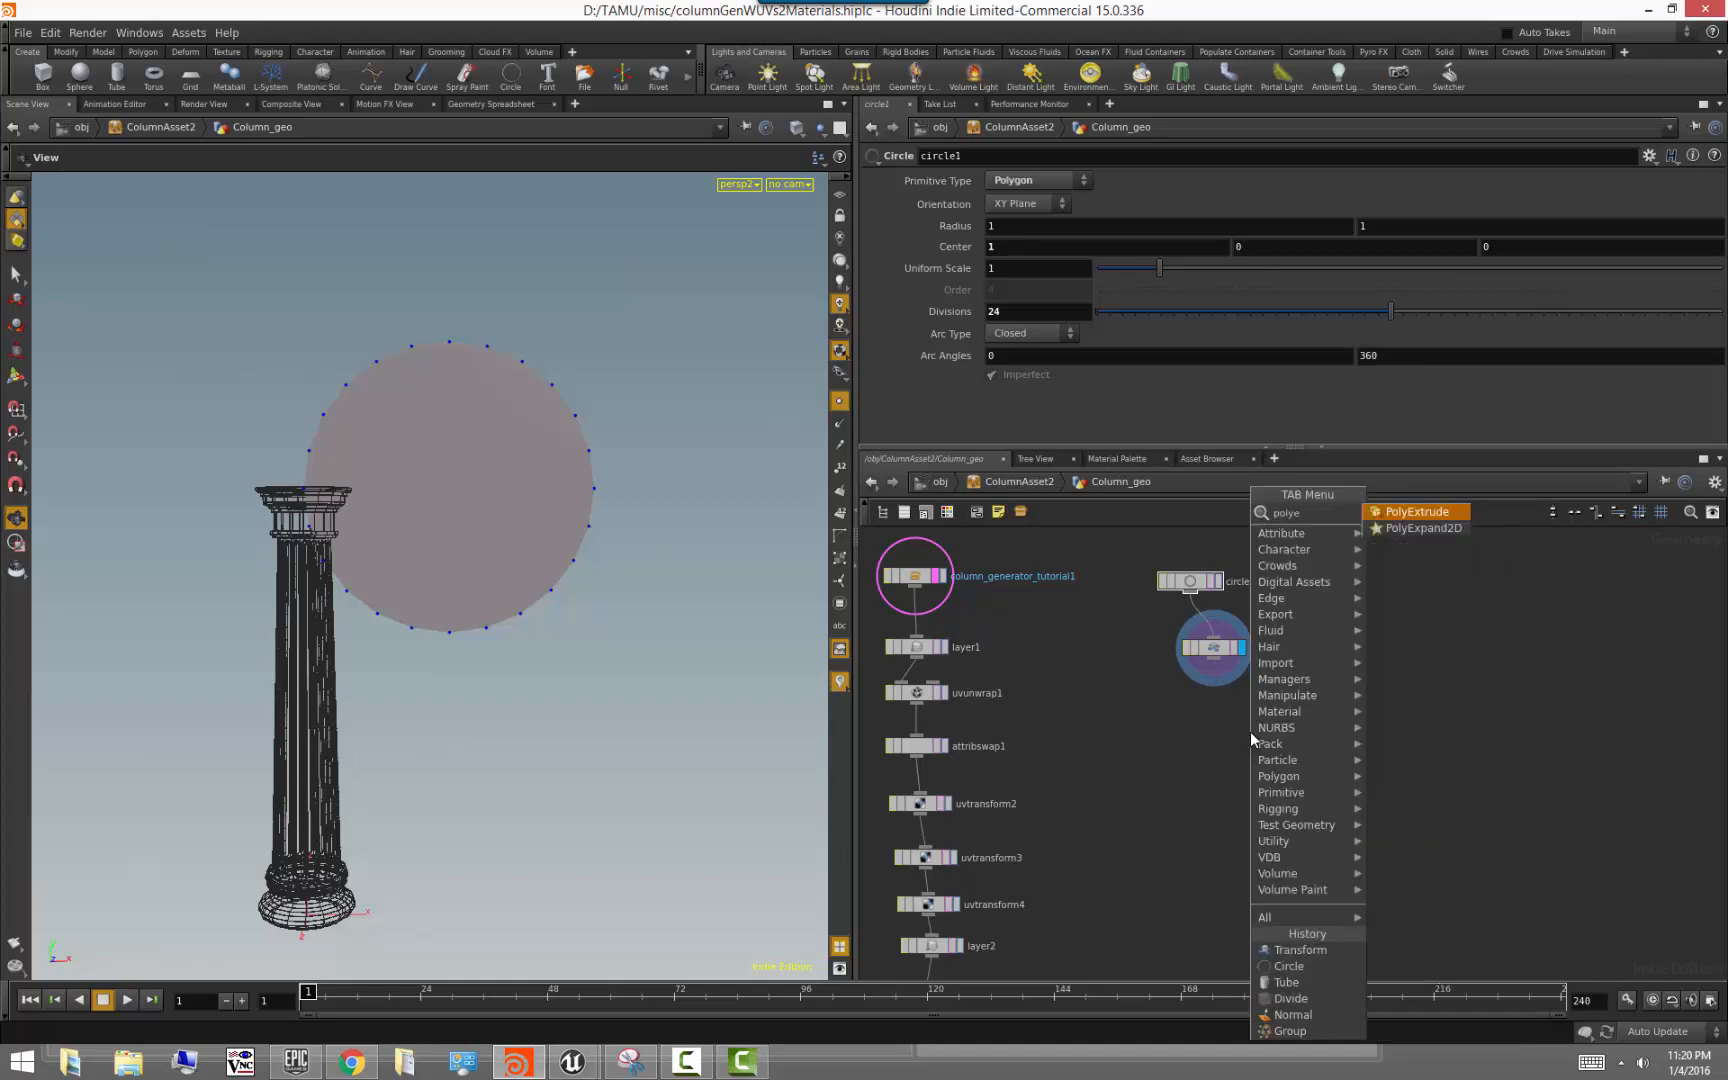
click(1440, 528)
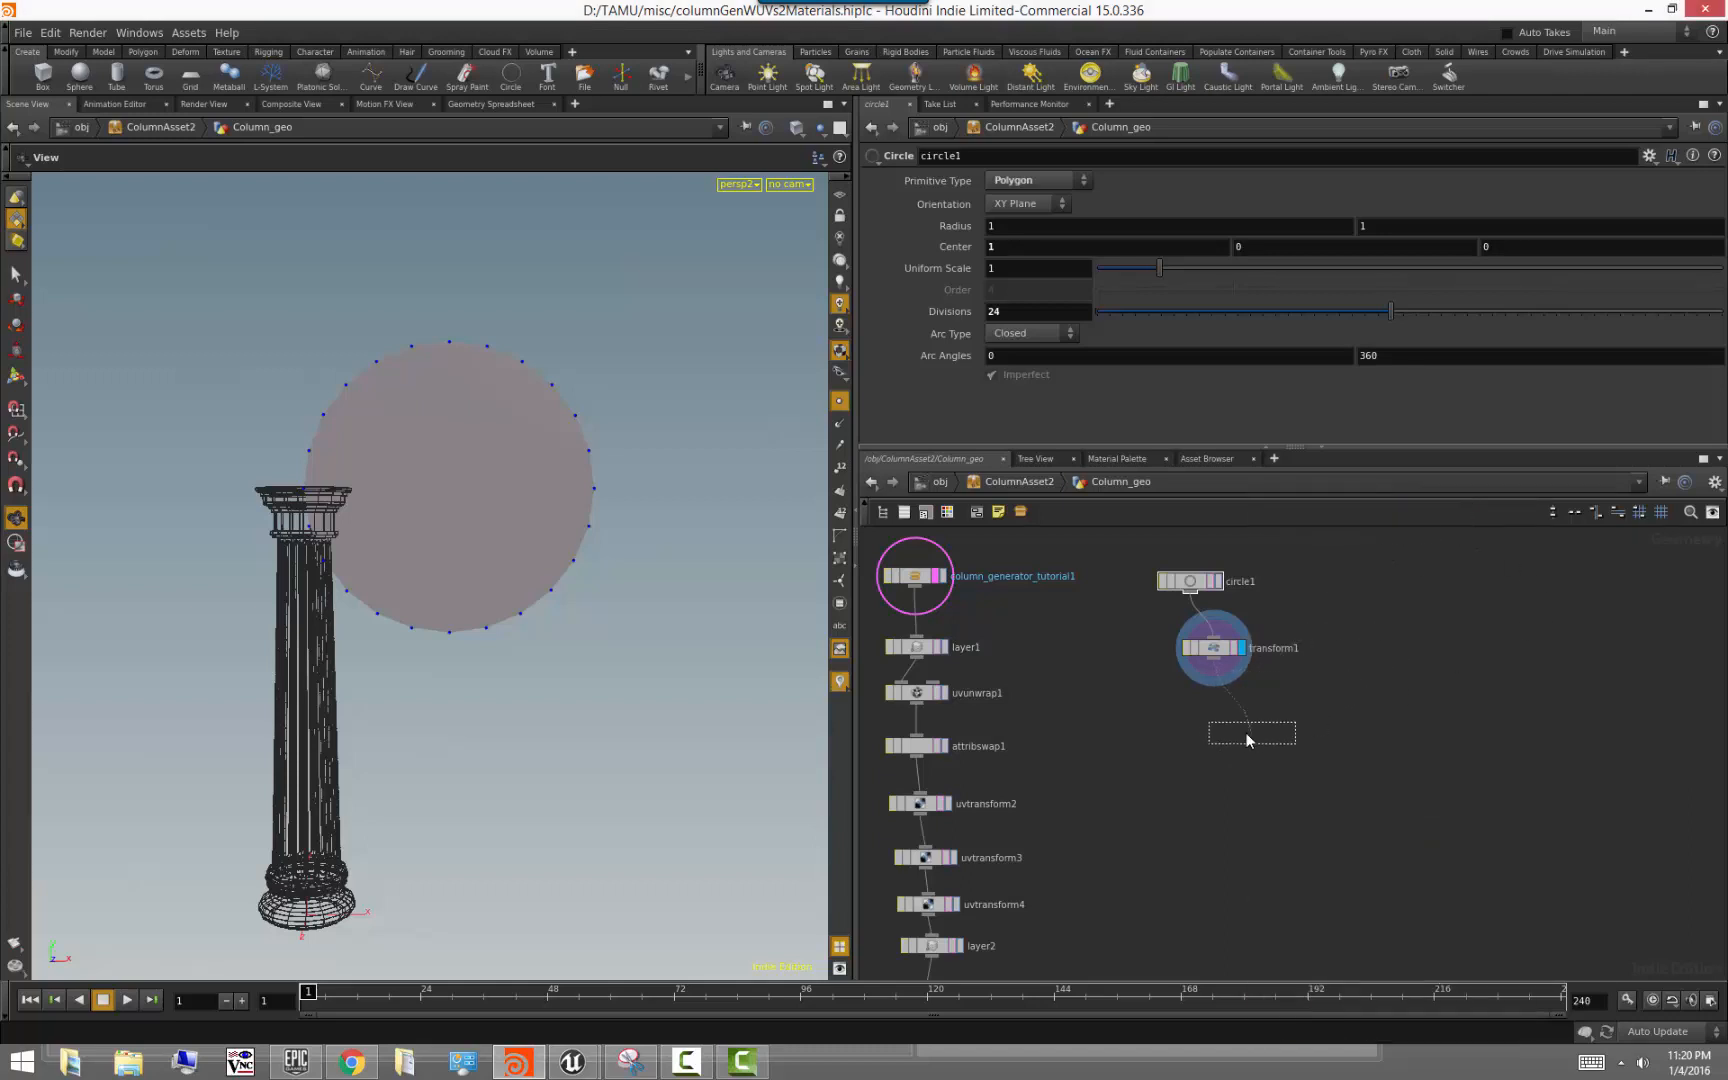
click(1226, 711)
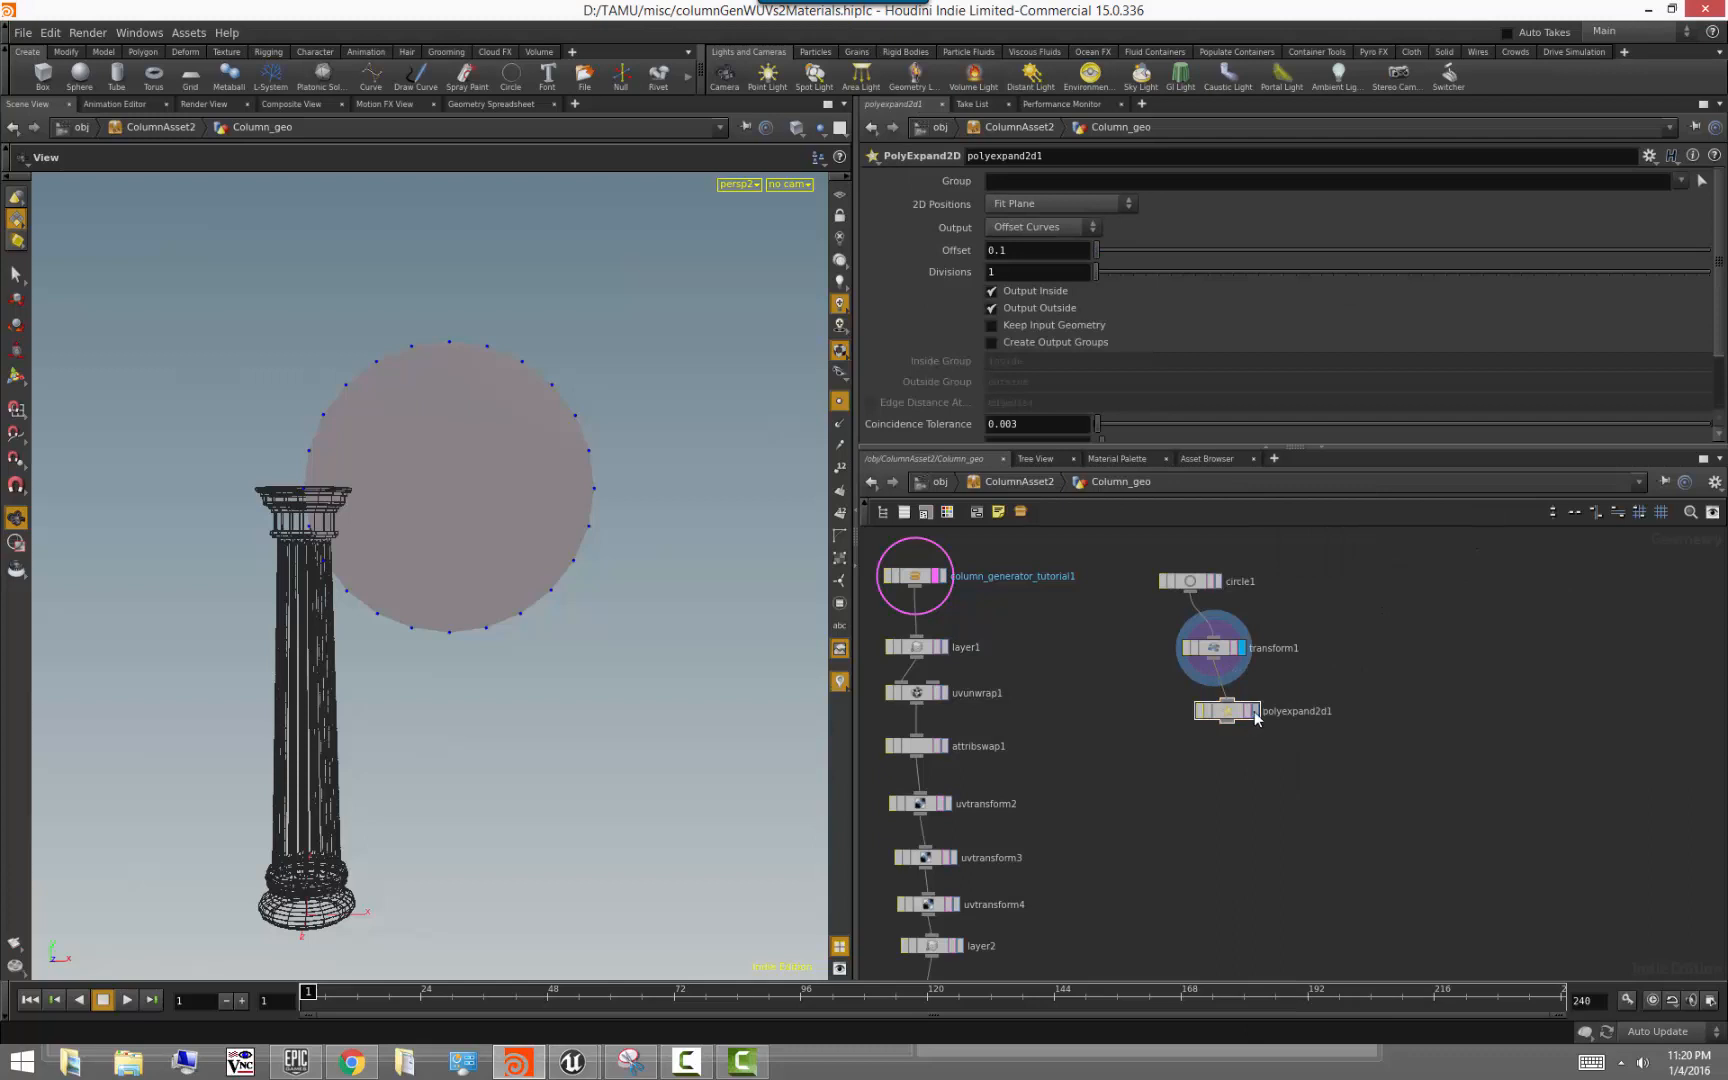
click(1254, 711)
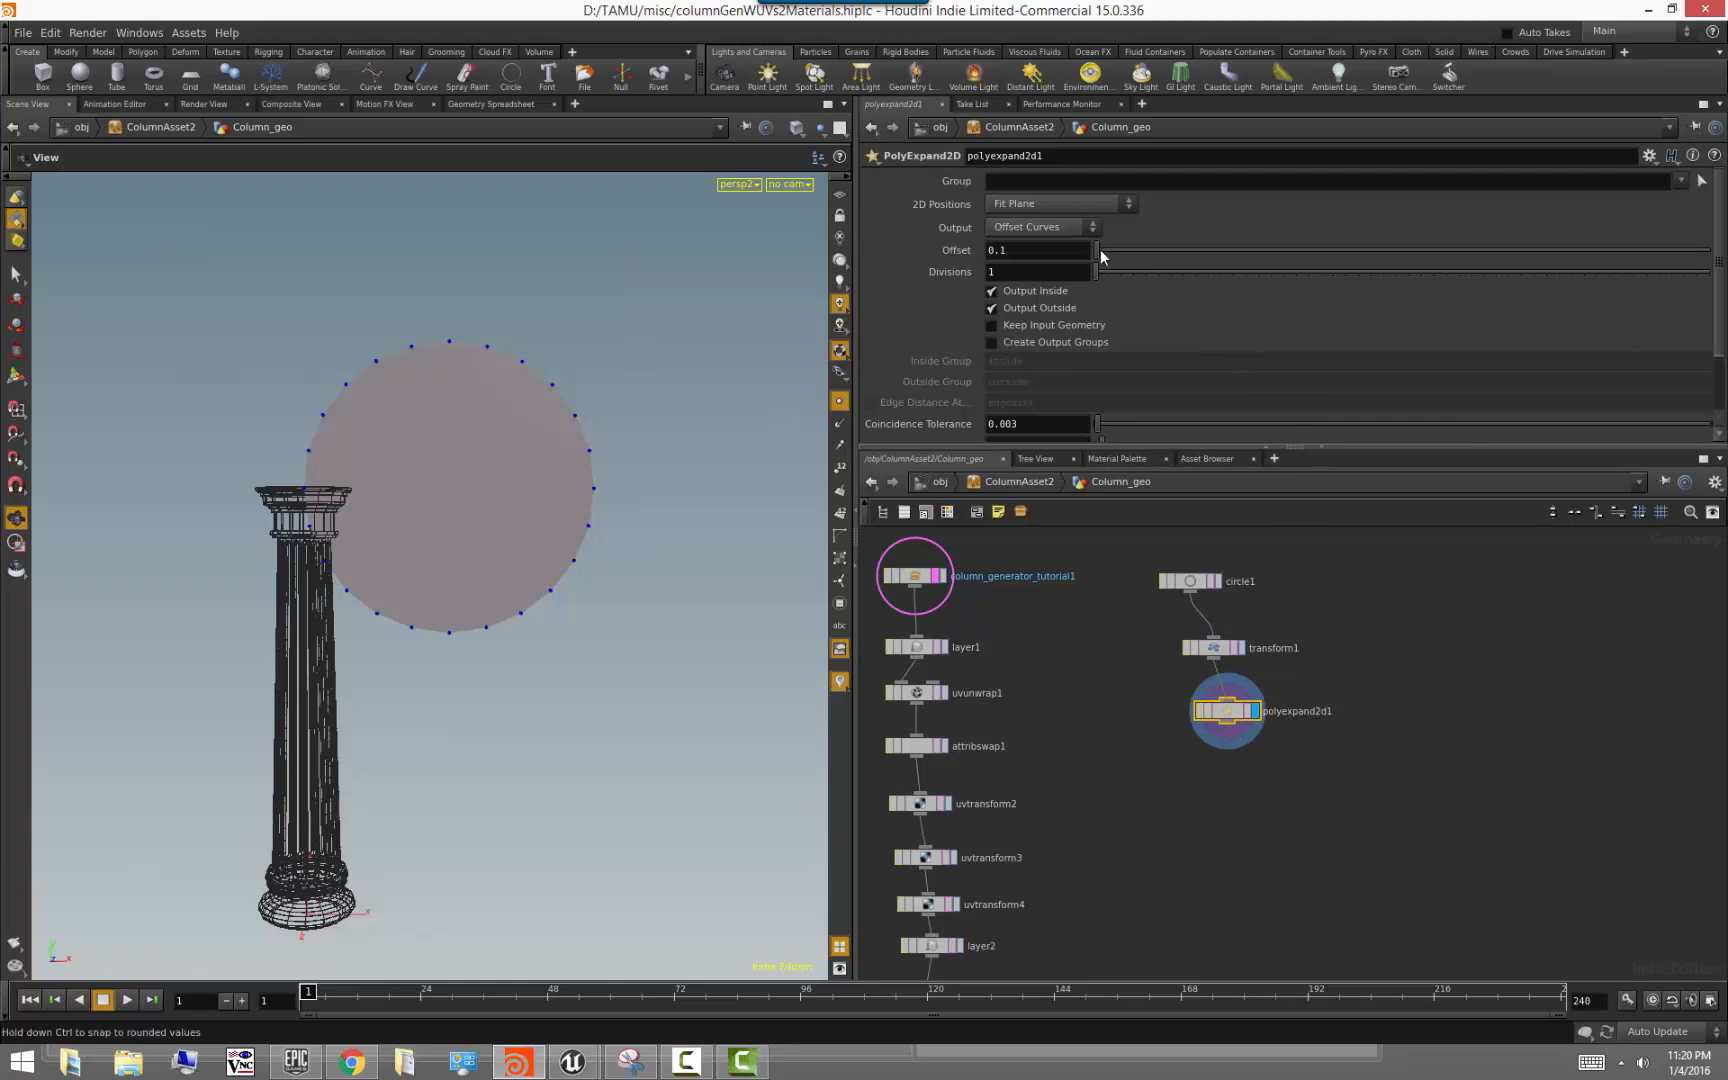
Raise polyexpand2d1's Offset to about 13.42 and switch the viewport to wireframe display
drag(1099, 248, 1190, 248)
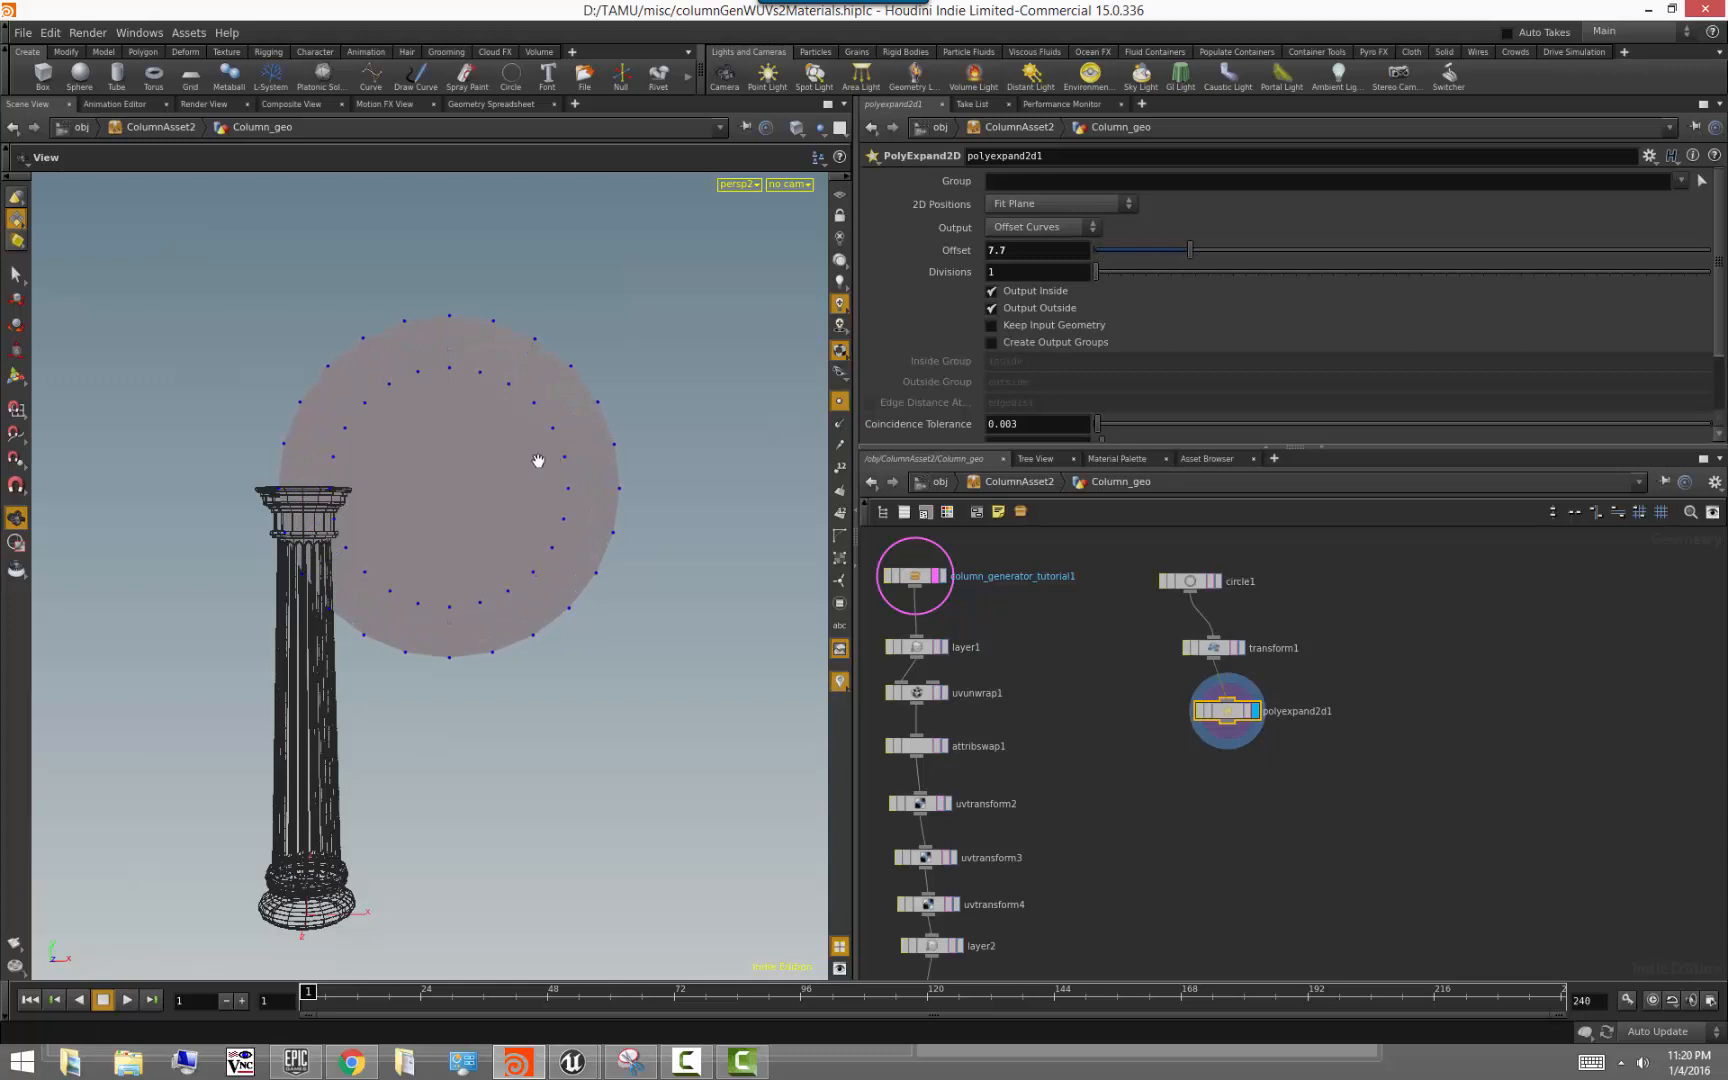
key(w)
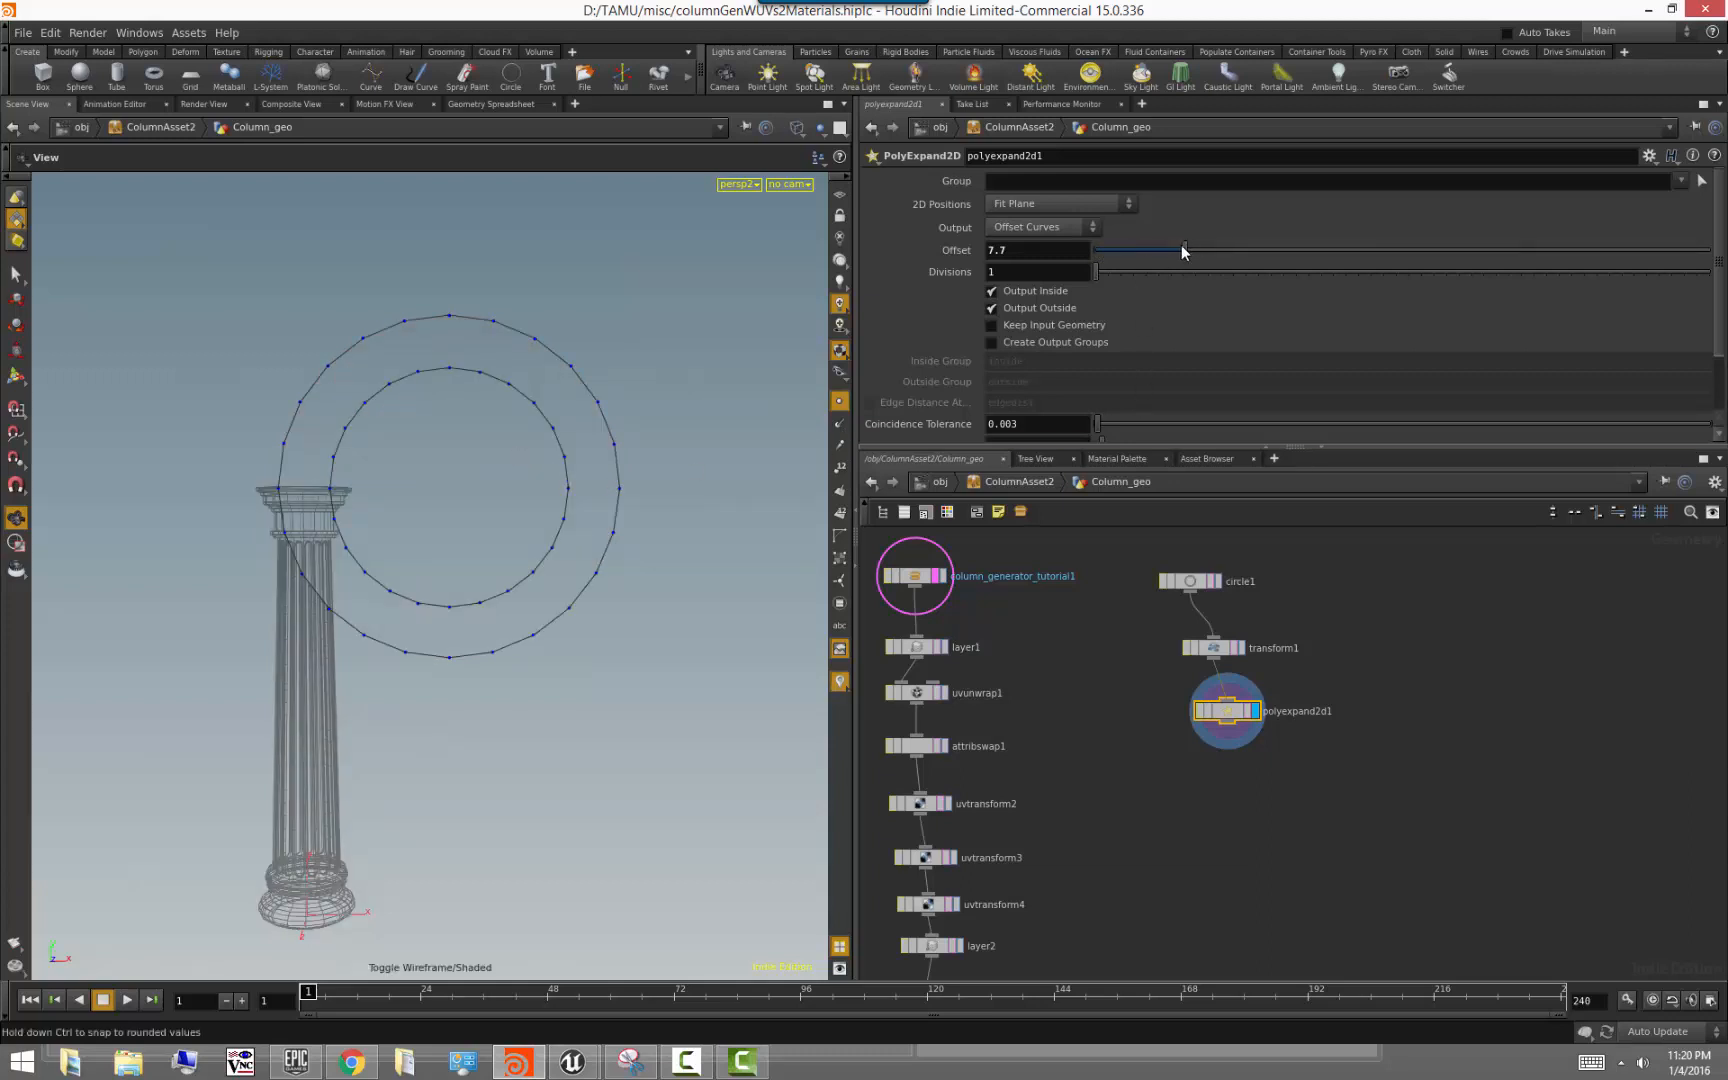
mouse_move(1181, 250)
mouse_down()
mouse_move(1085, 247)
mouse_move(1260, 252)
mouse_up()
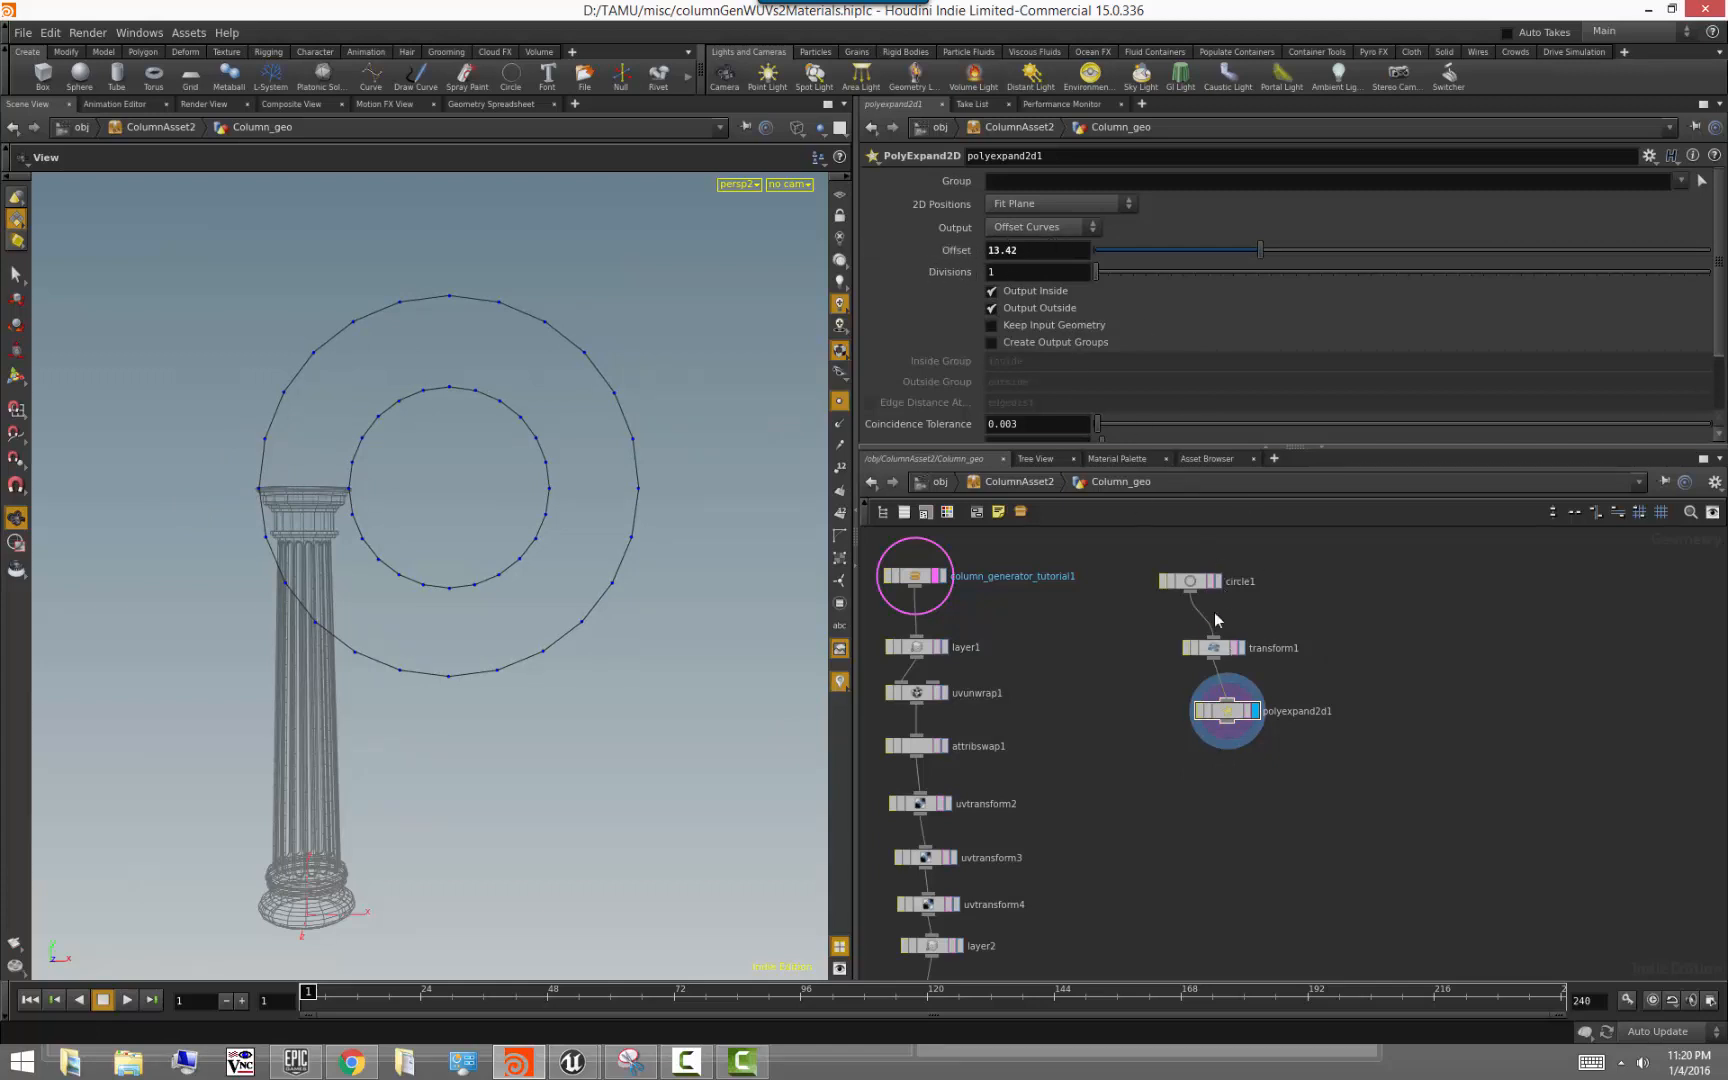
Set polyexpand2d1's Offset to bbox("../column_generator_tutorial1/", D_XSIZE)
text(bbox)
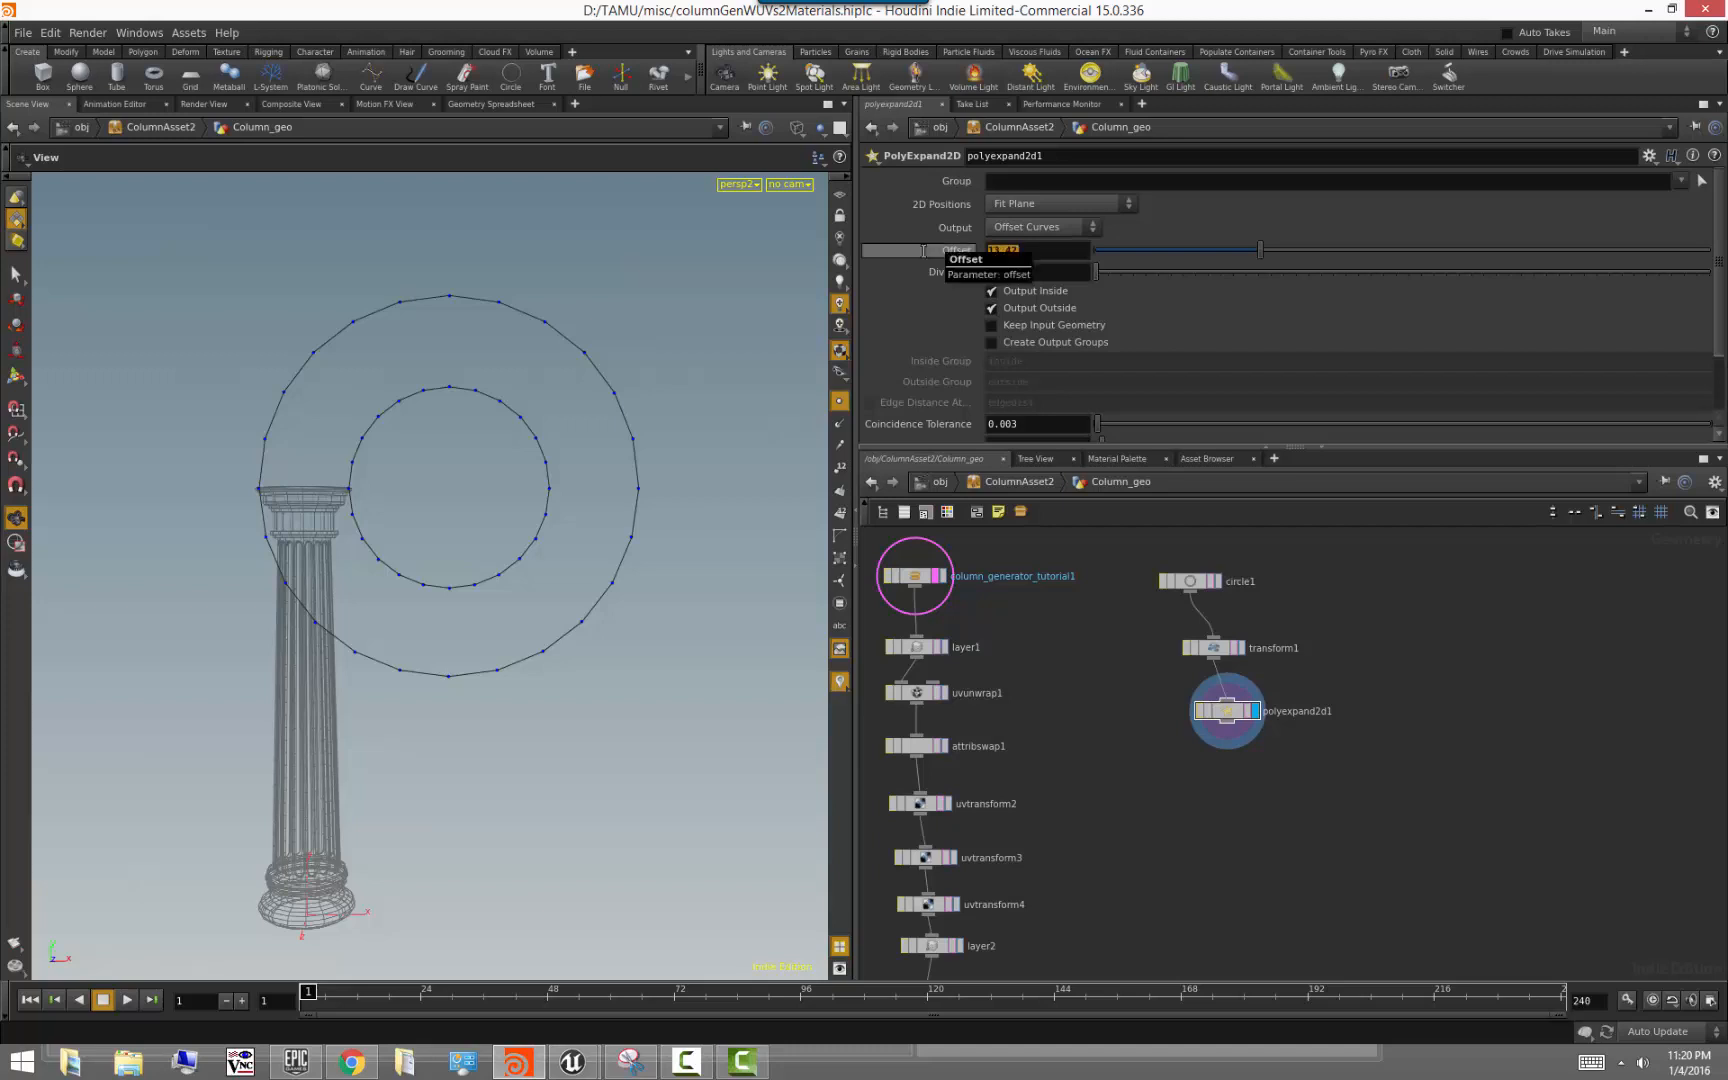
text((")
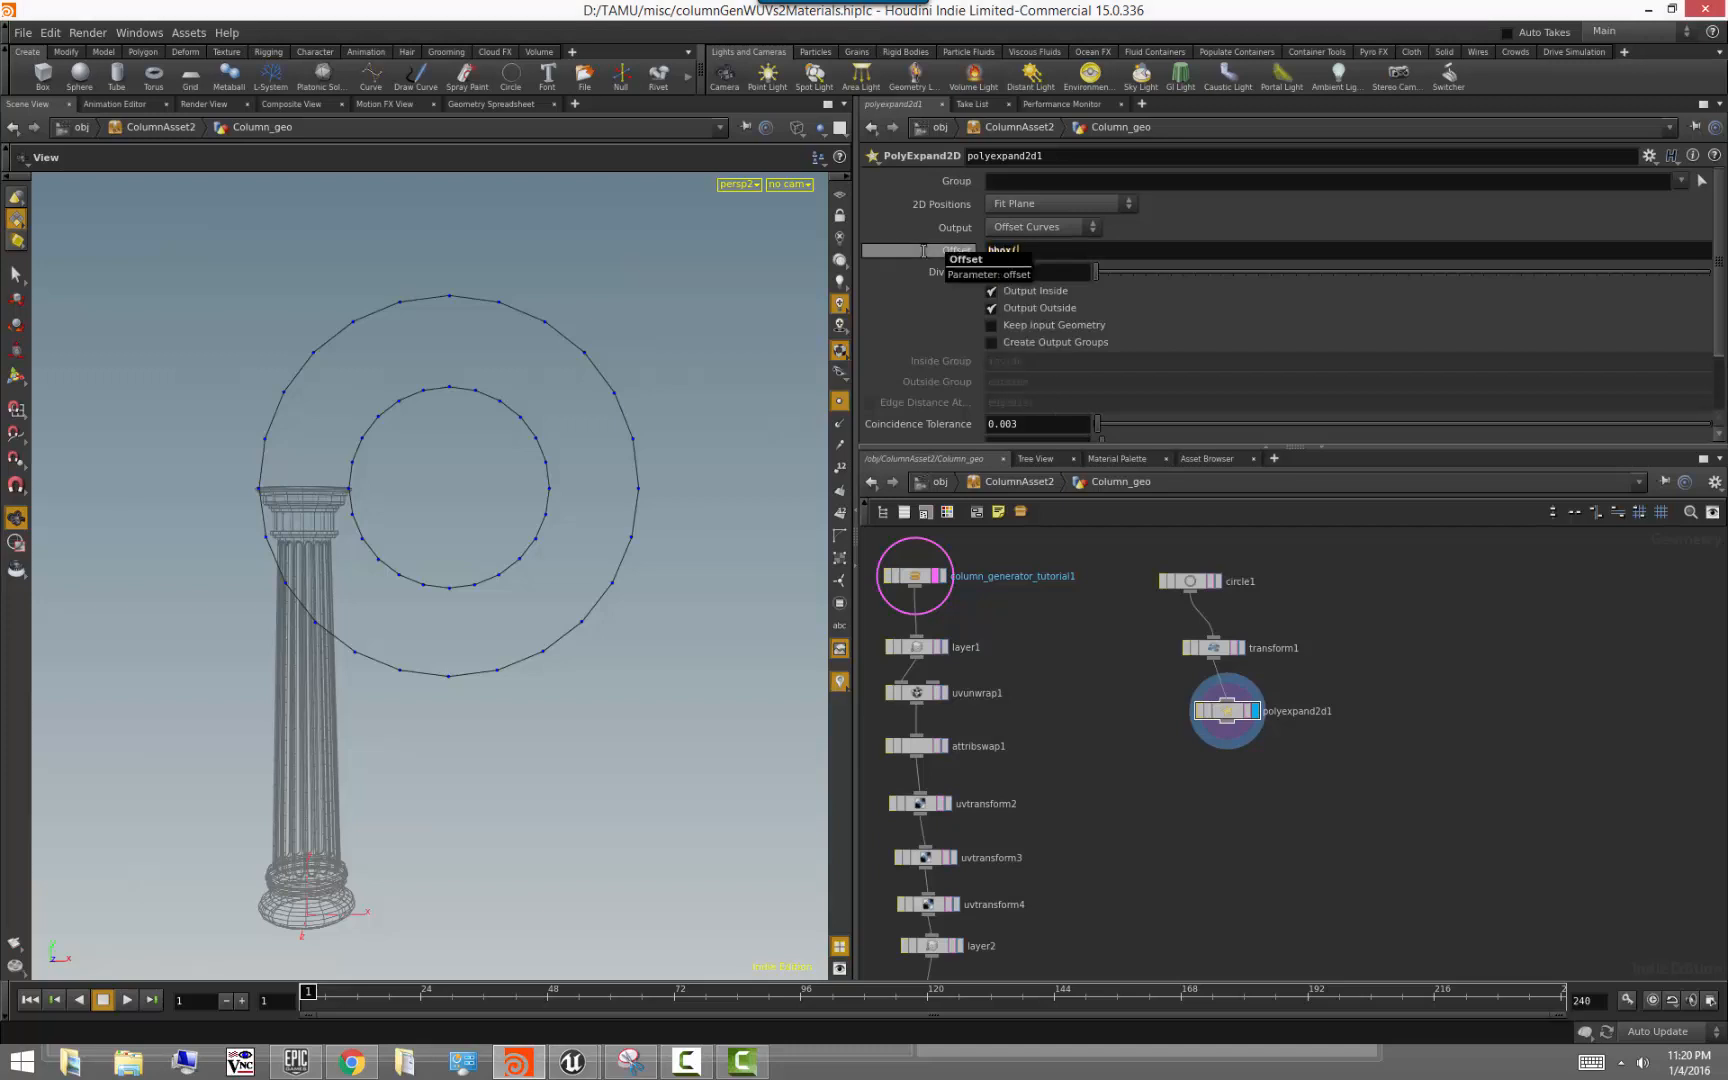
text(../colum)
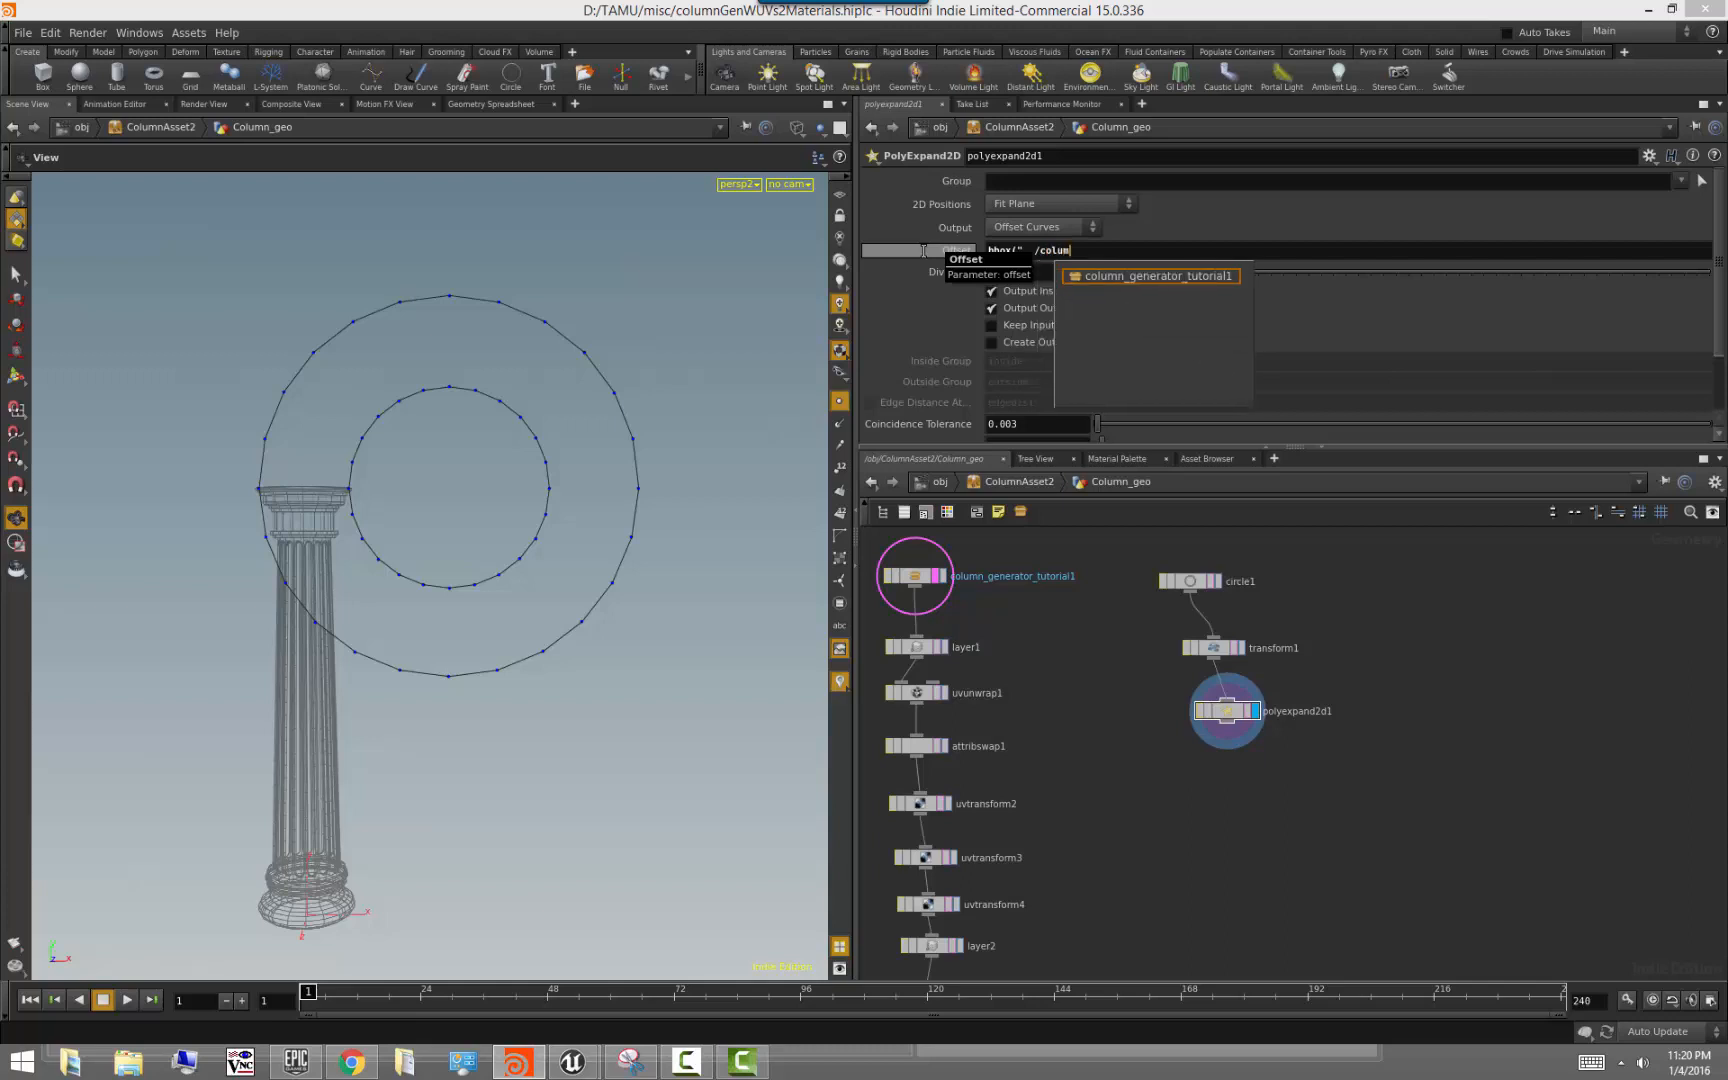
key(Tab)
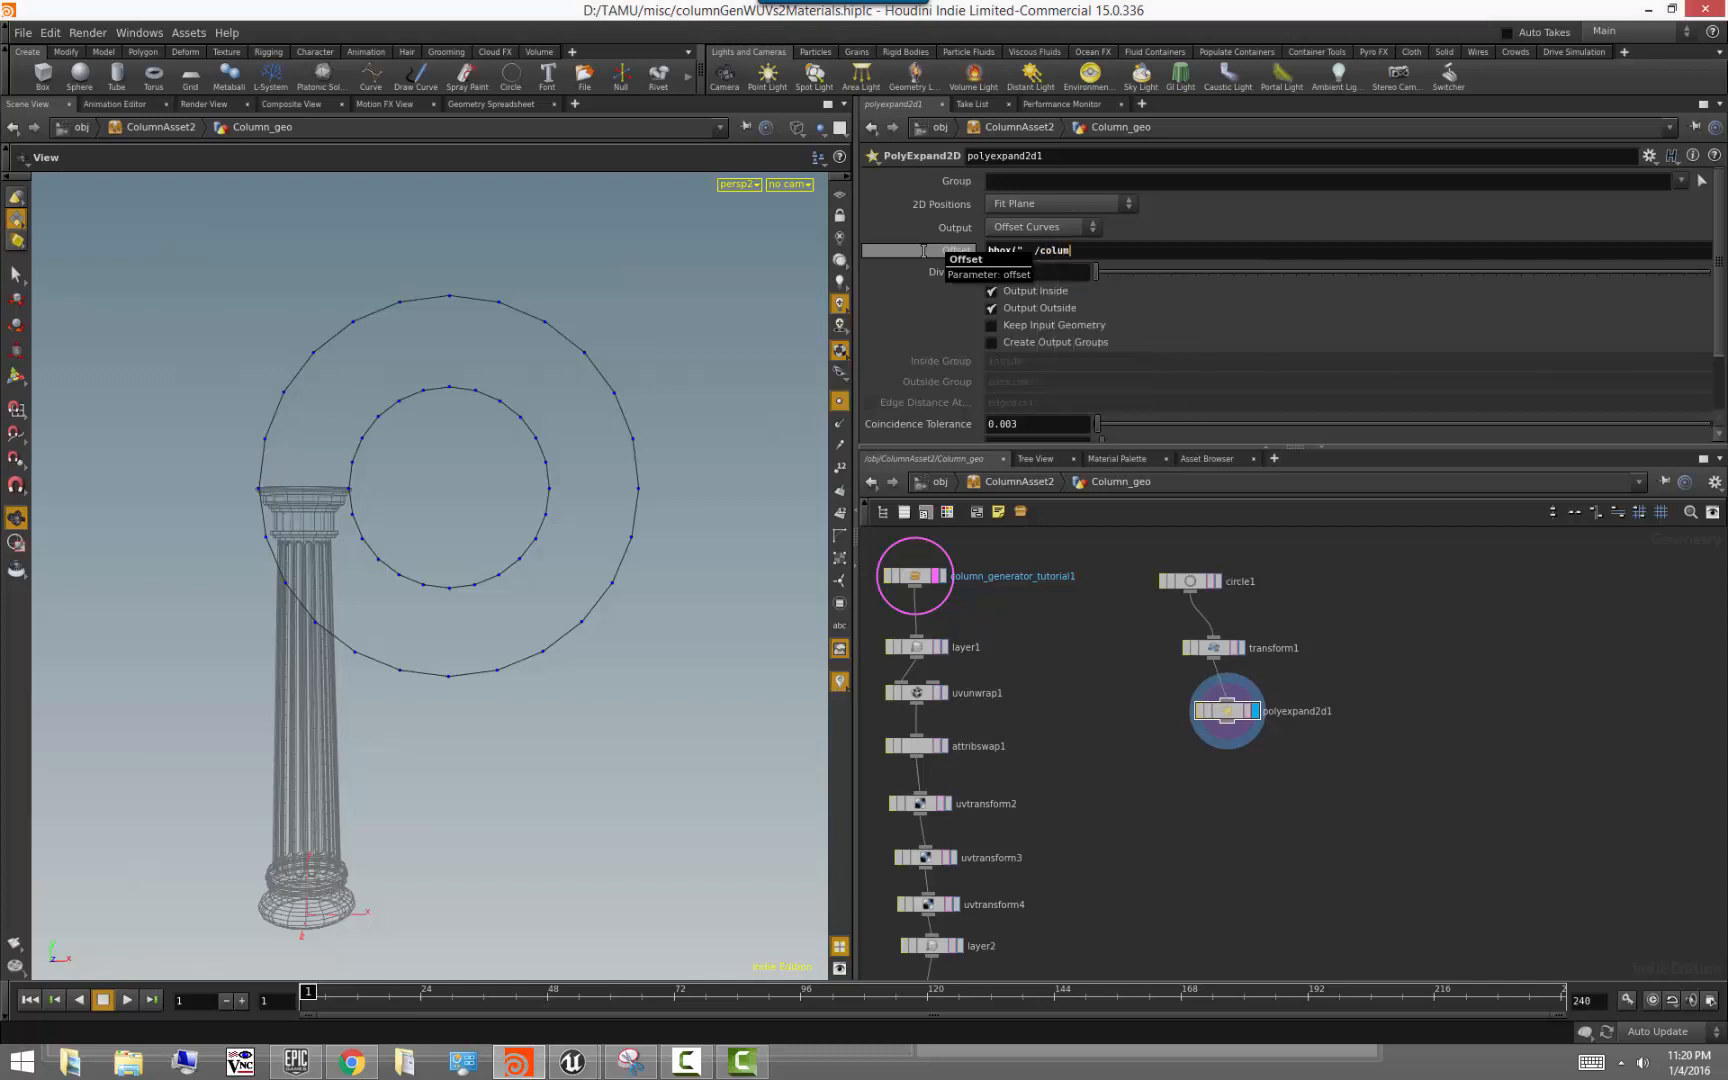
text(/",)
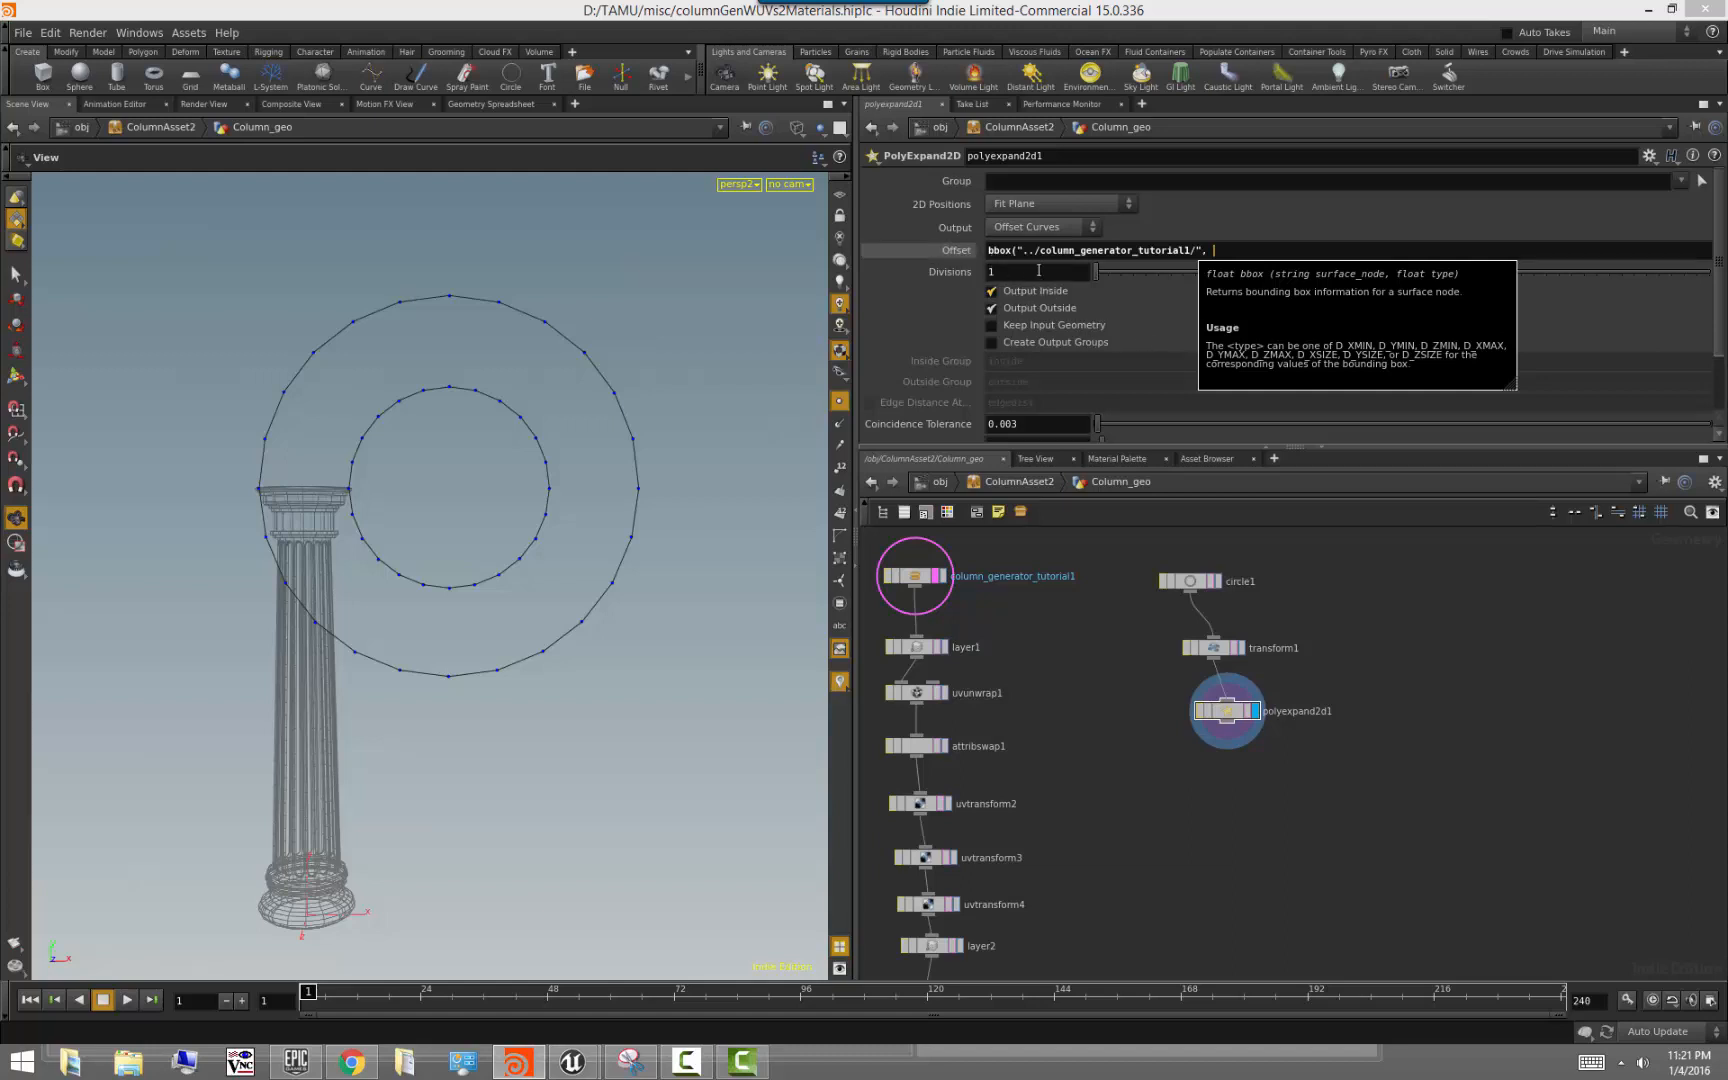
click(1013, 250)
text(()
text(_XSIZE)
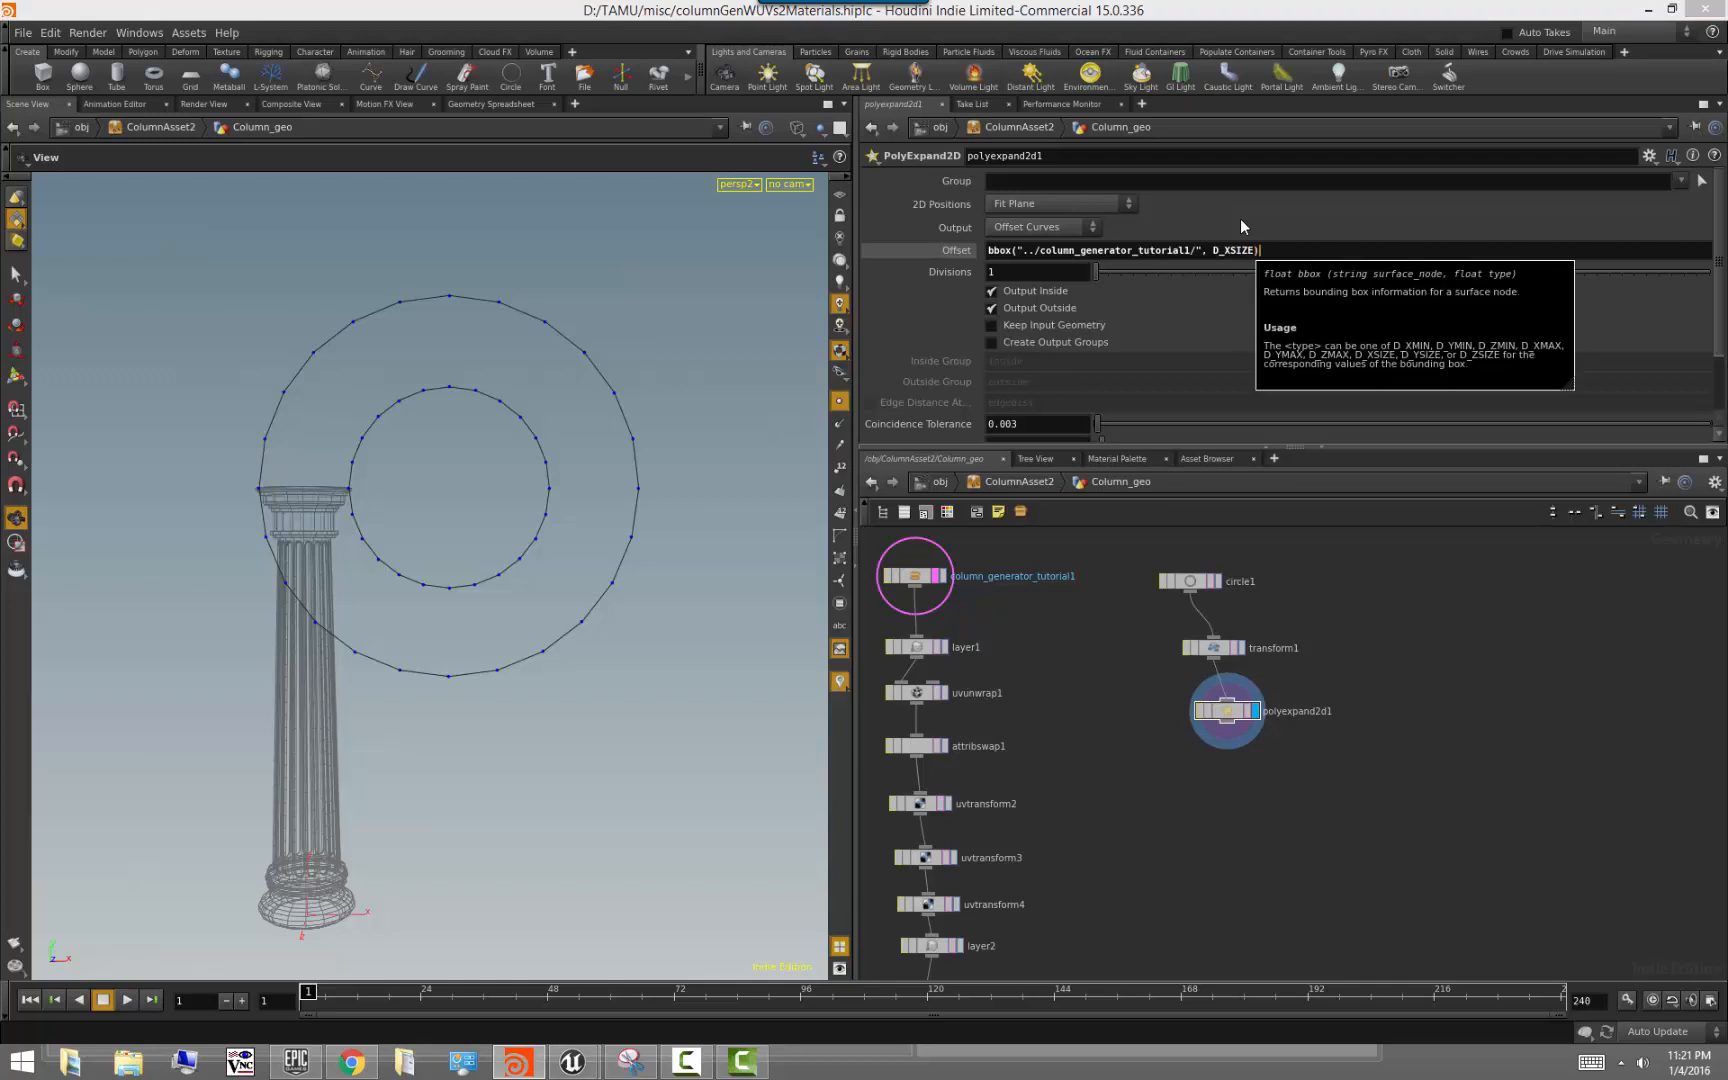
key(Return)
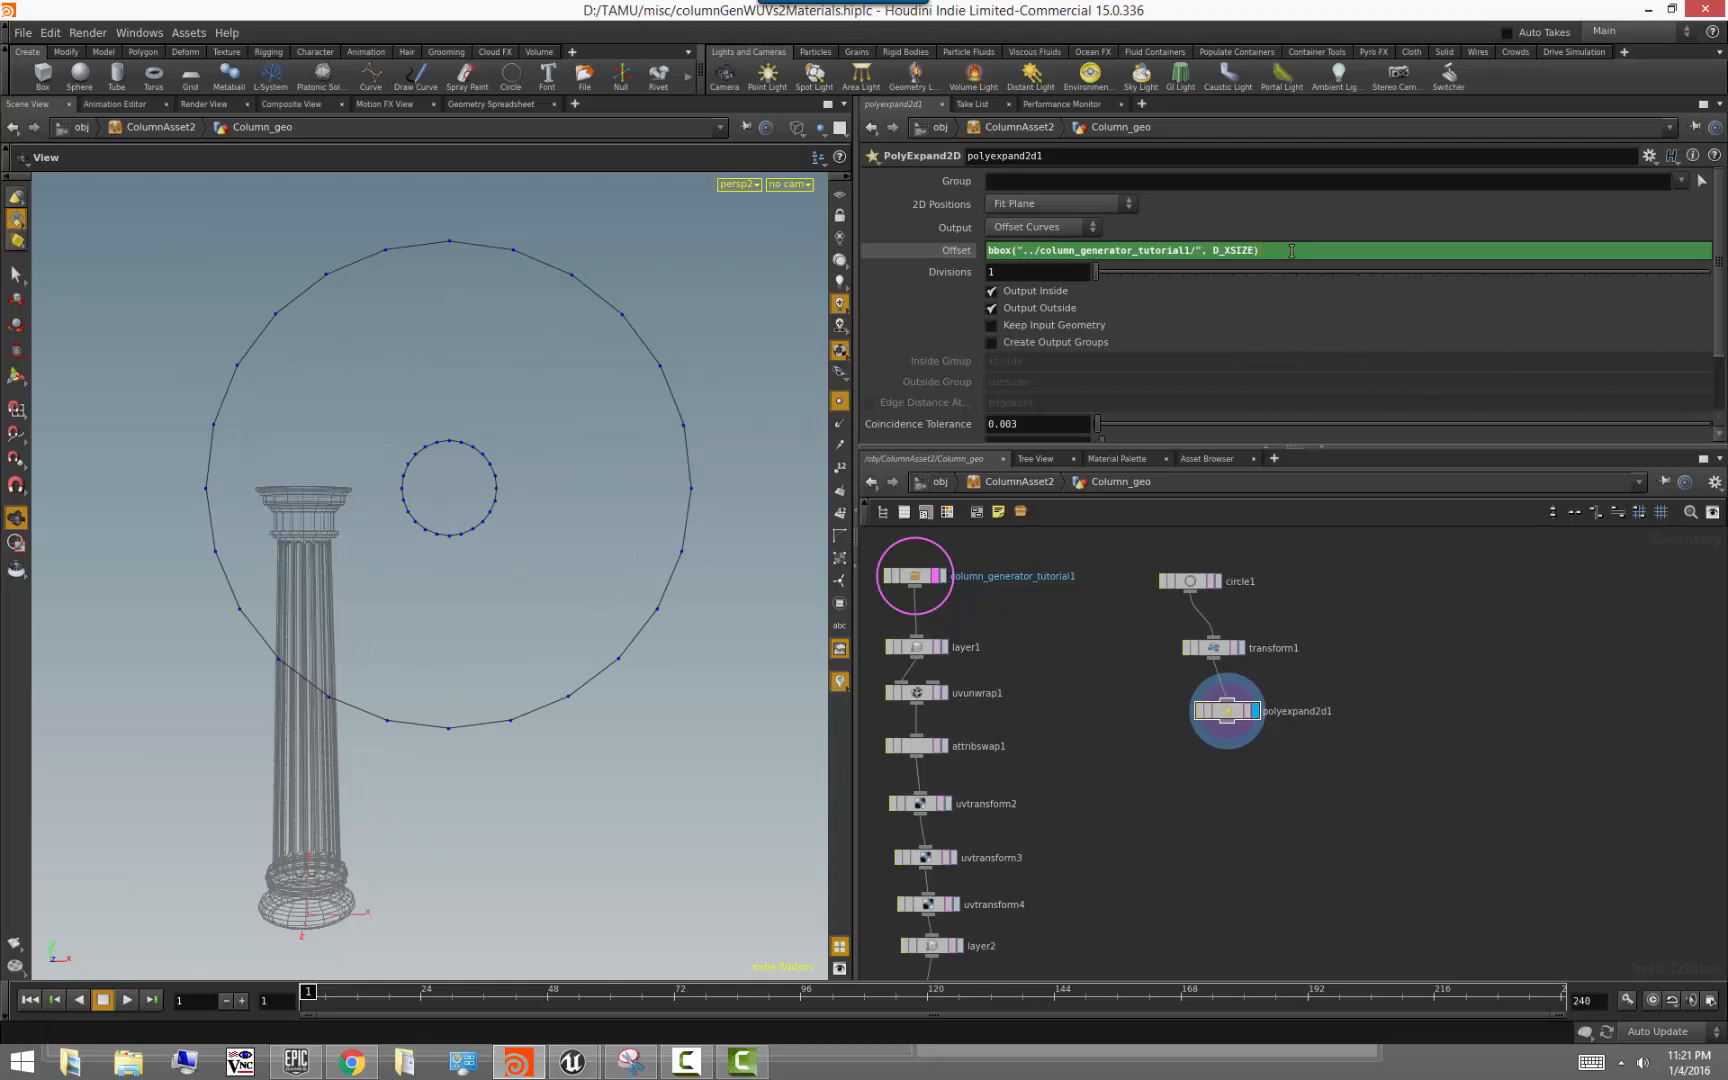
Divide polyexpand2d1's Offset expression by 2, making it bbox("../column_generator_tutorial1/", D_XSIZE)/2
text(/2)
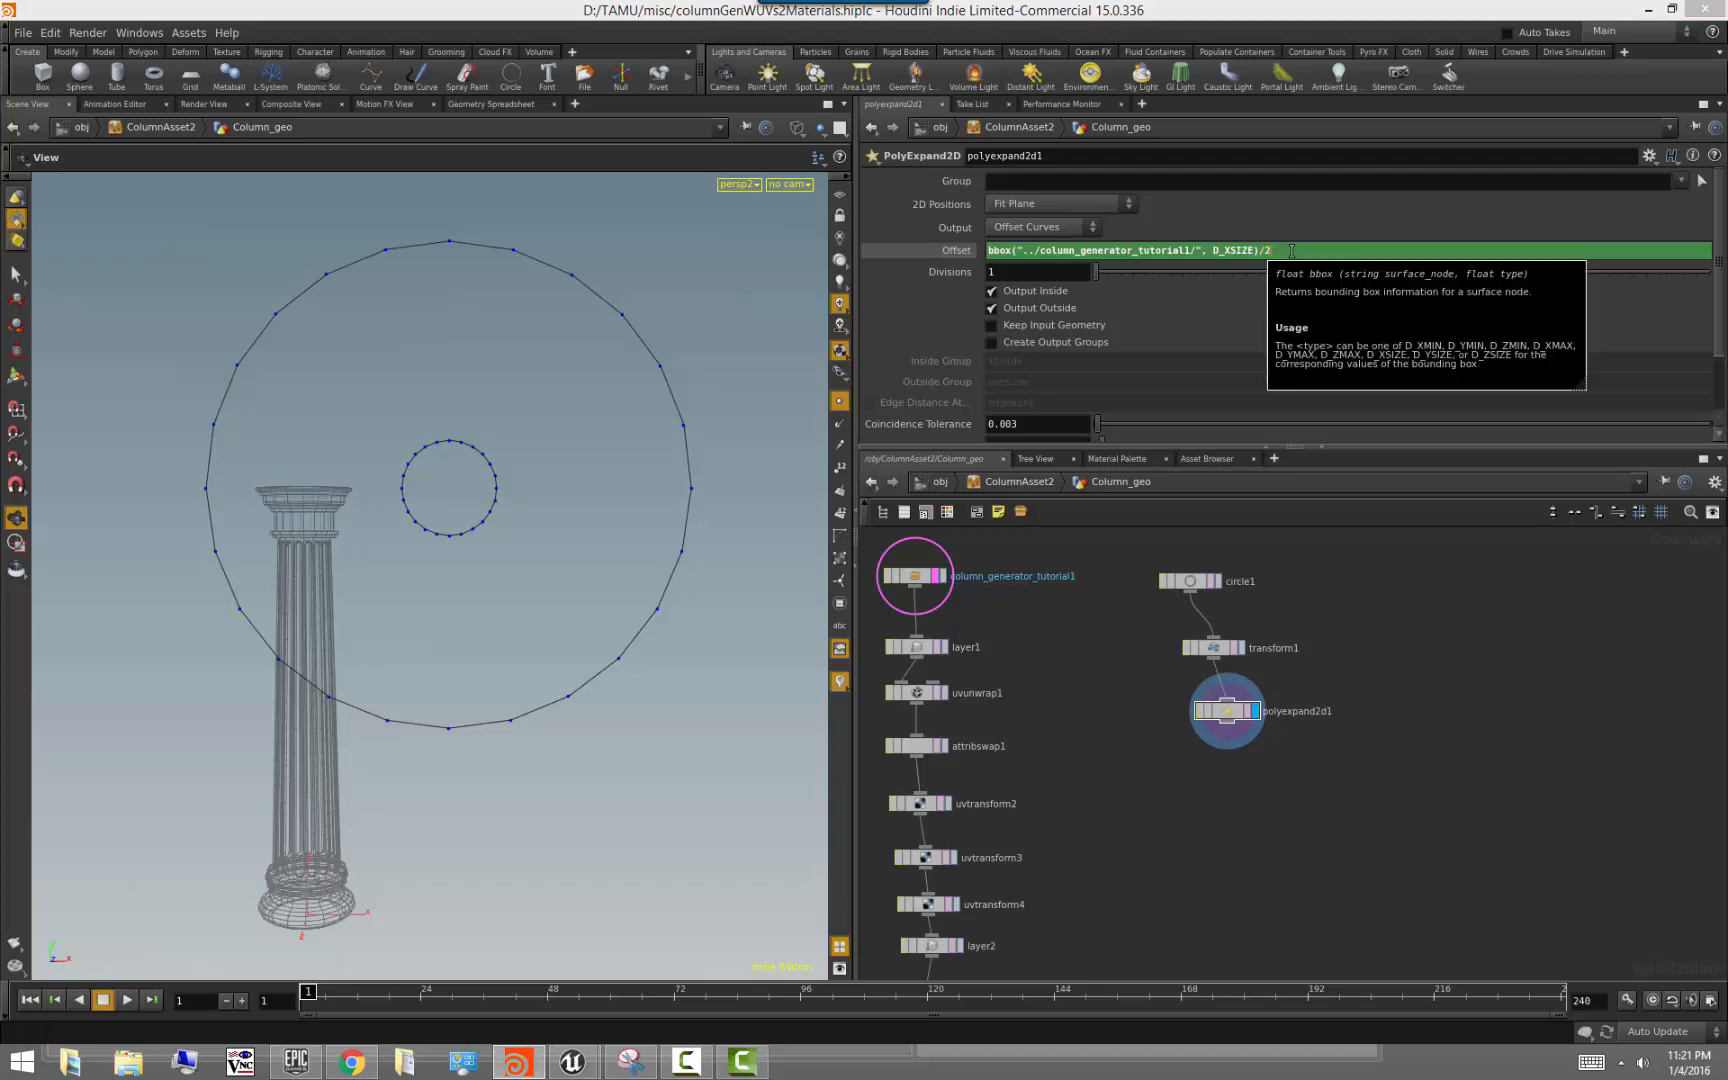
key(Return)
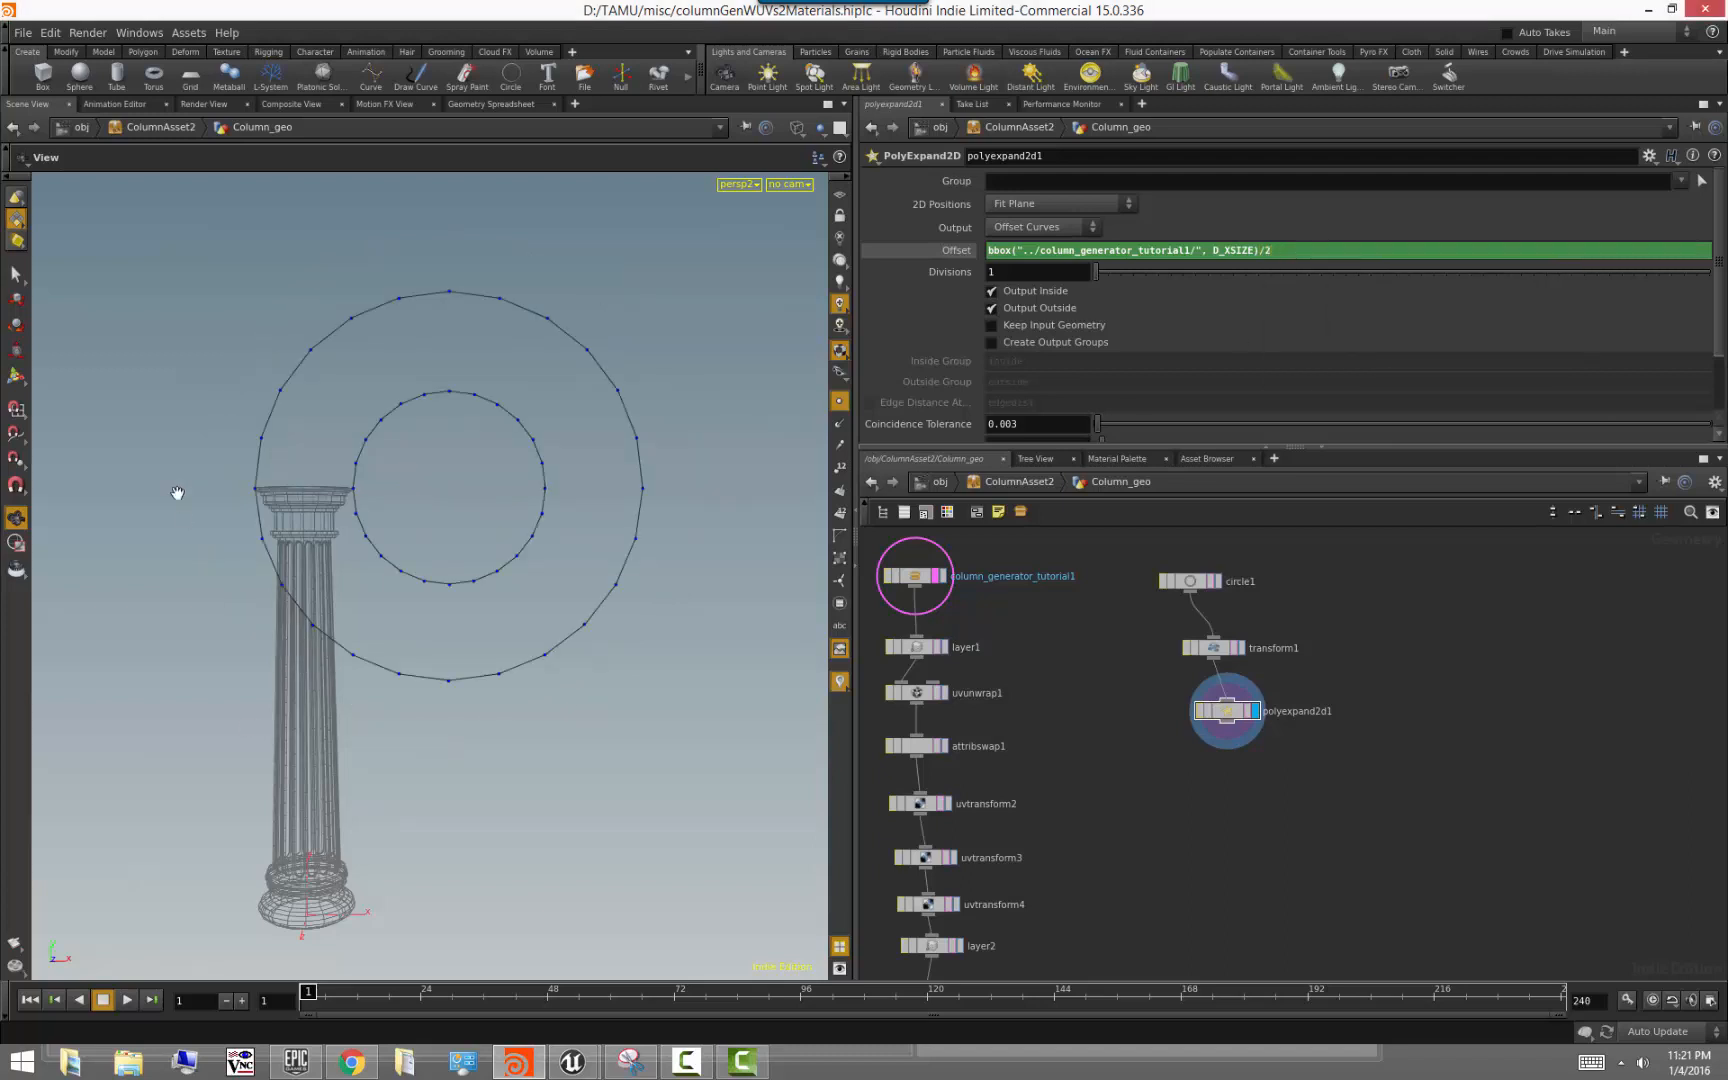
drag(365, 628, 380, 636)
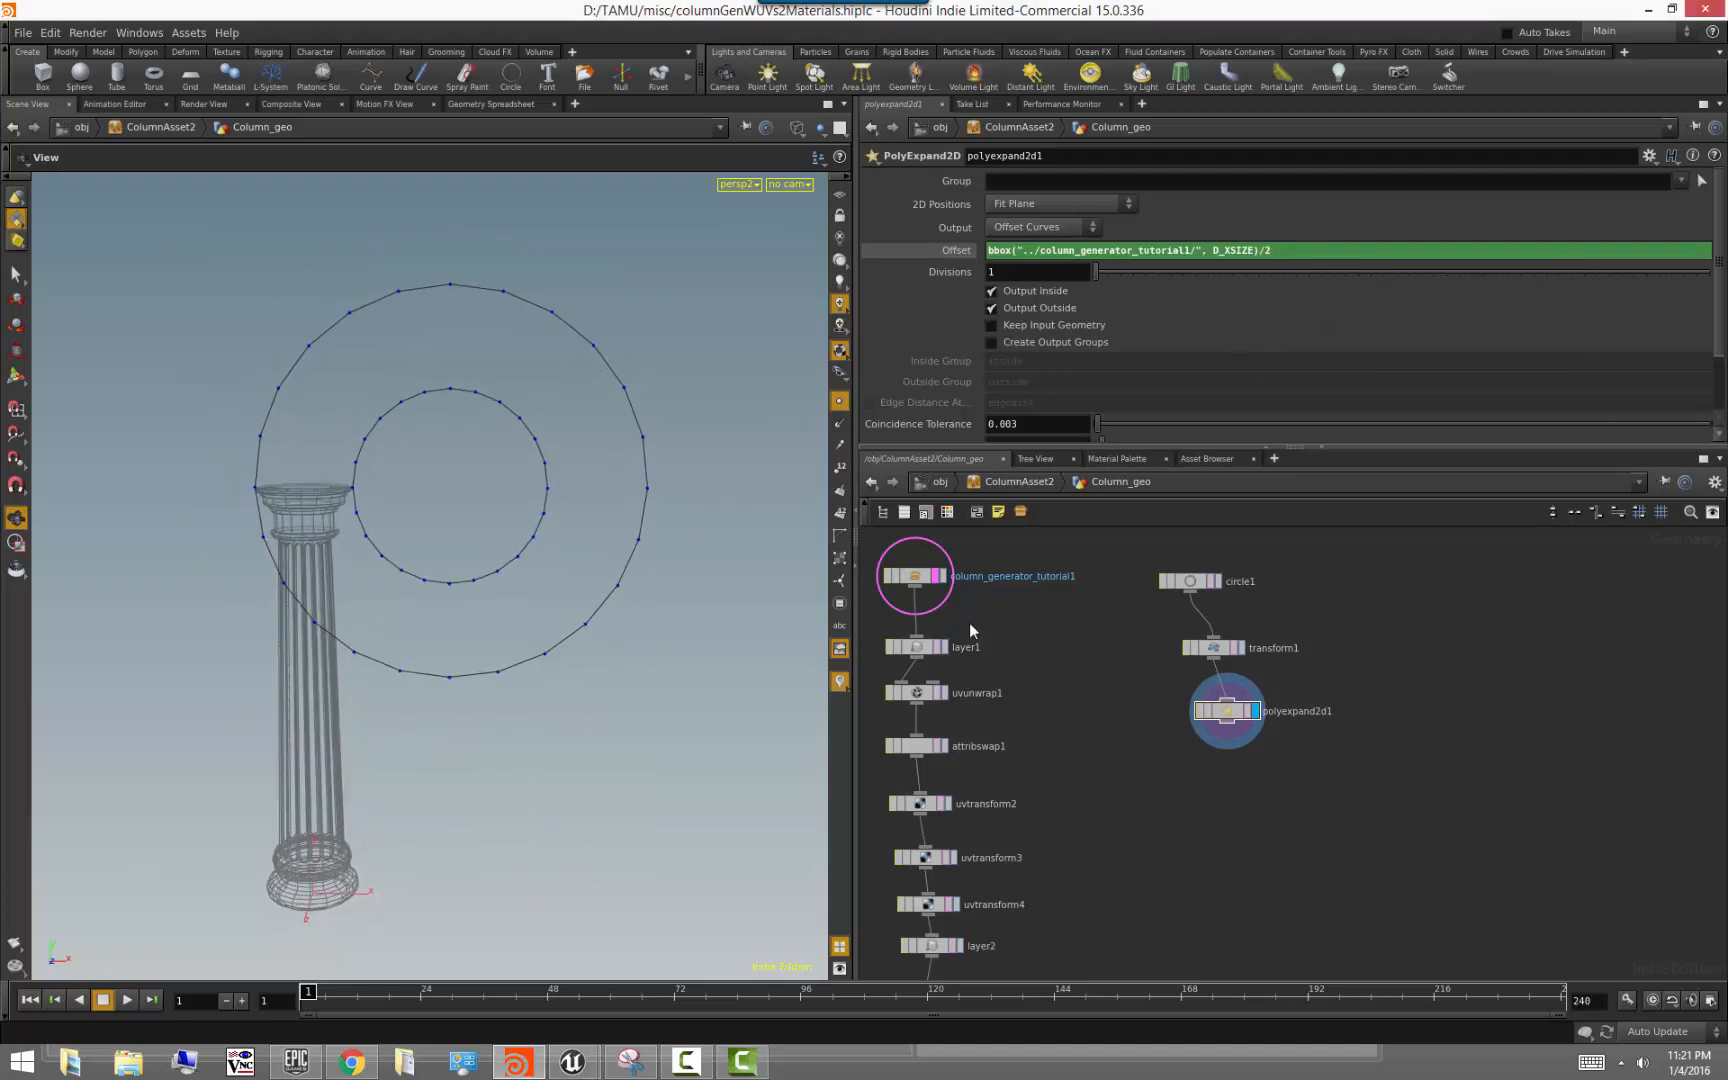
Try a different Height on column_generator_tutorial1, undo it, and toggle shaded display on and off
click(914, 576)
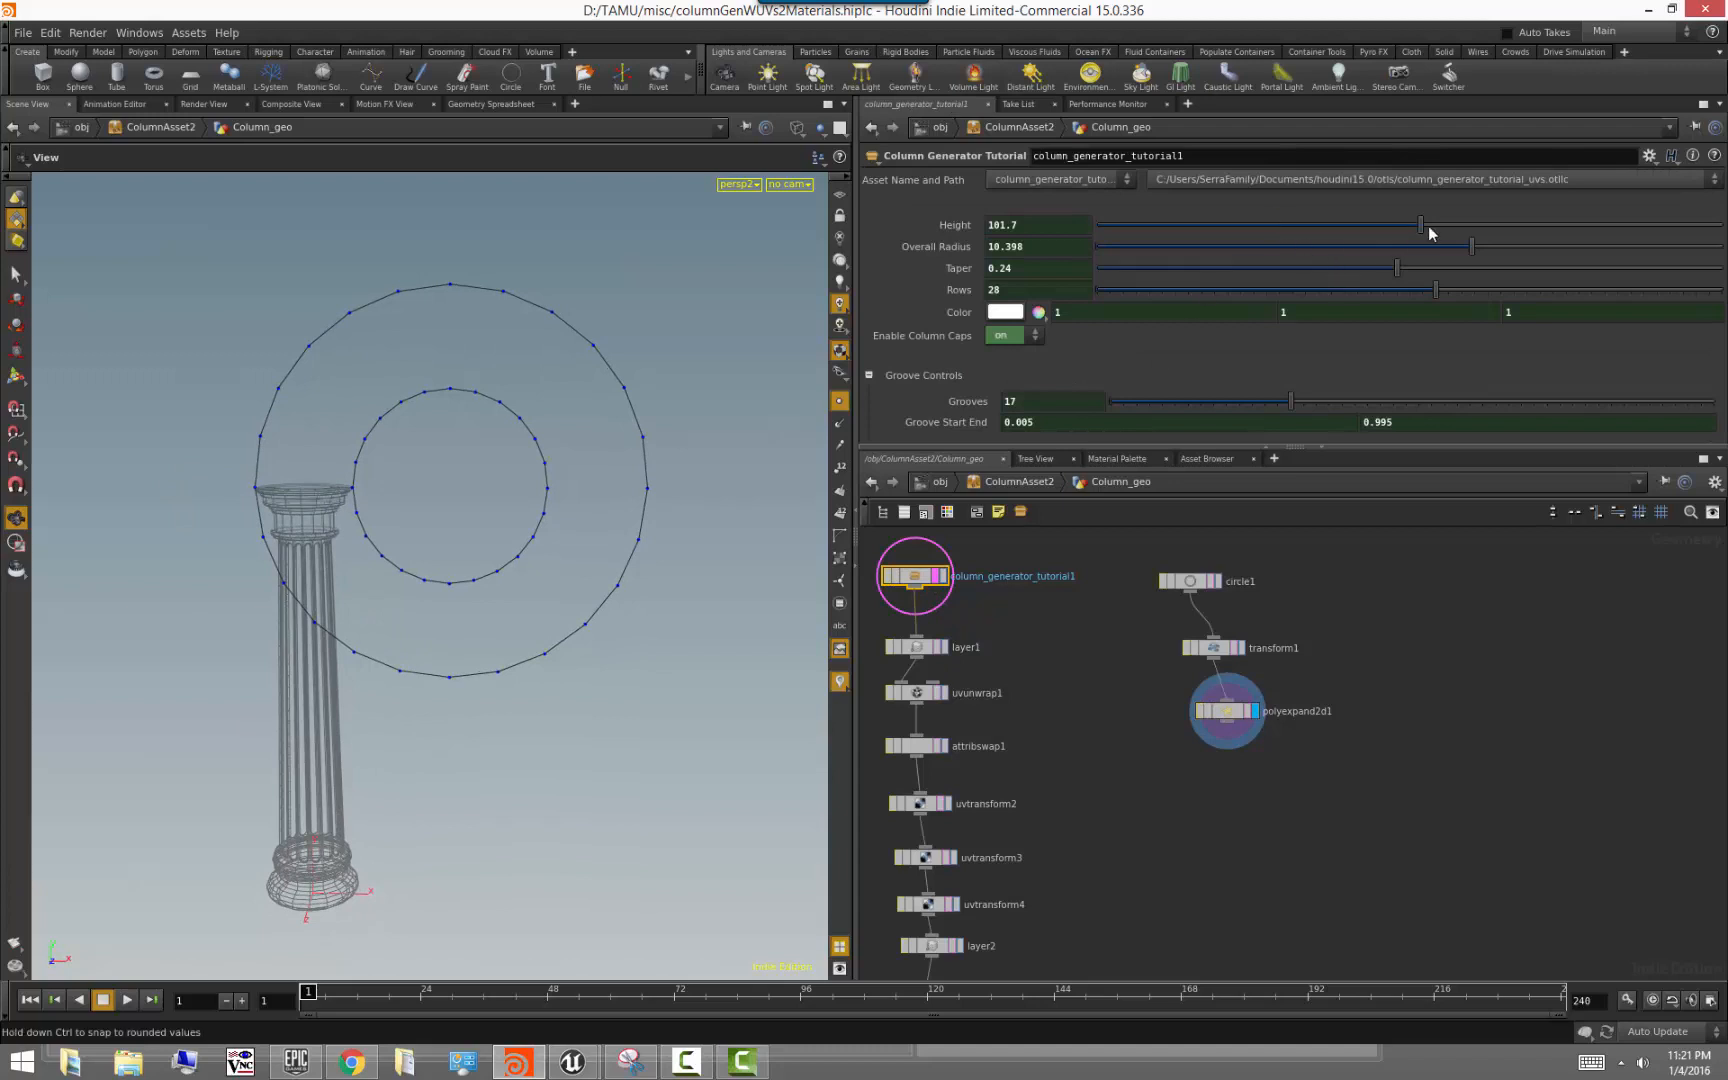
drag(1421, 225, 1376, 284)
key(ctrl+z)
key(w)
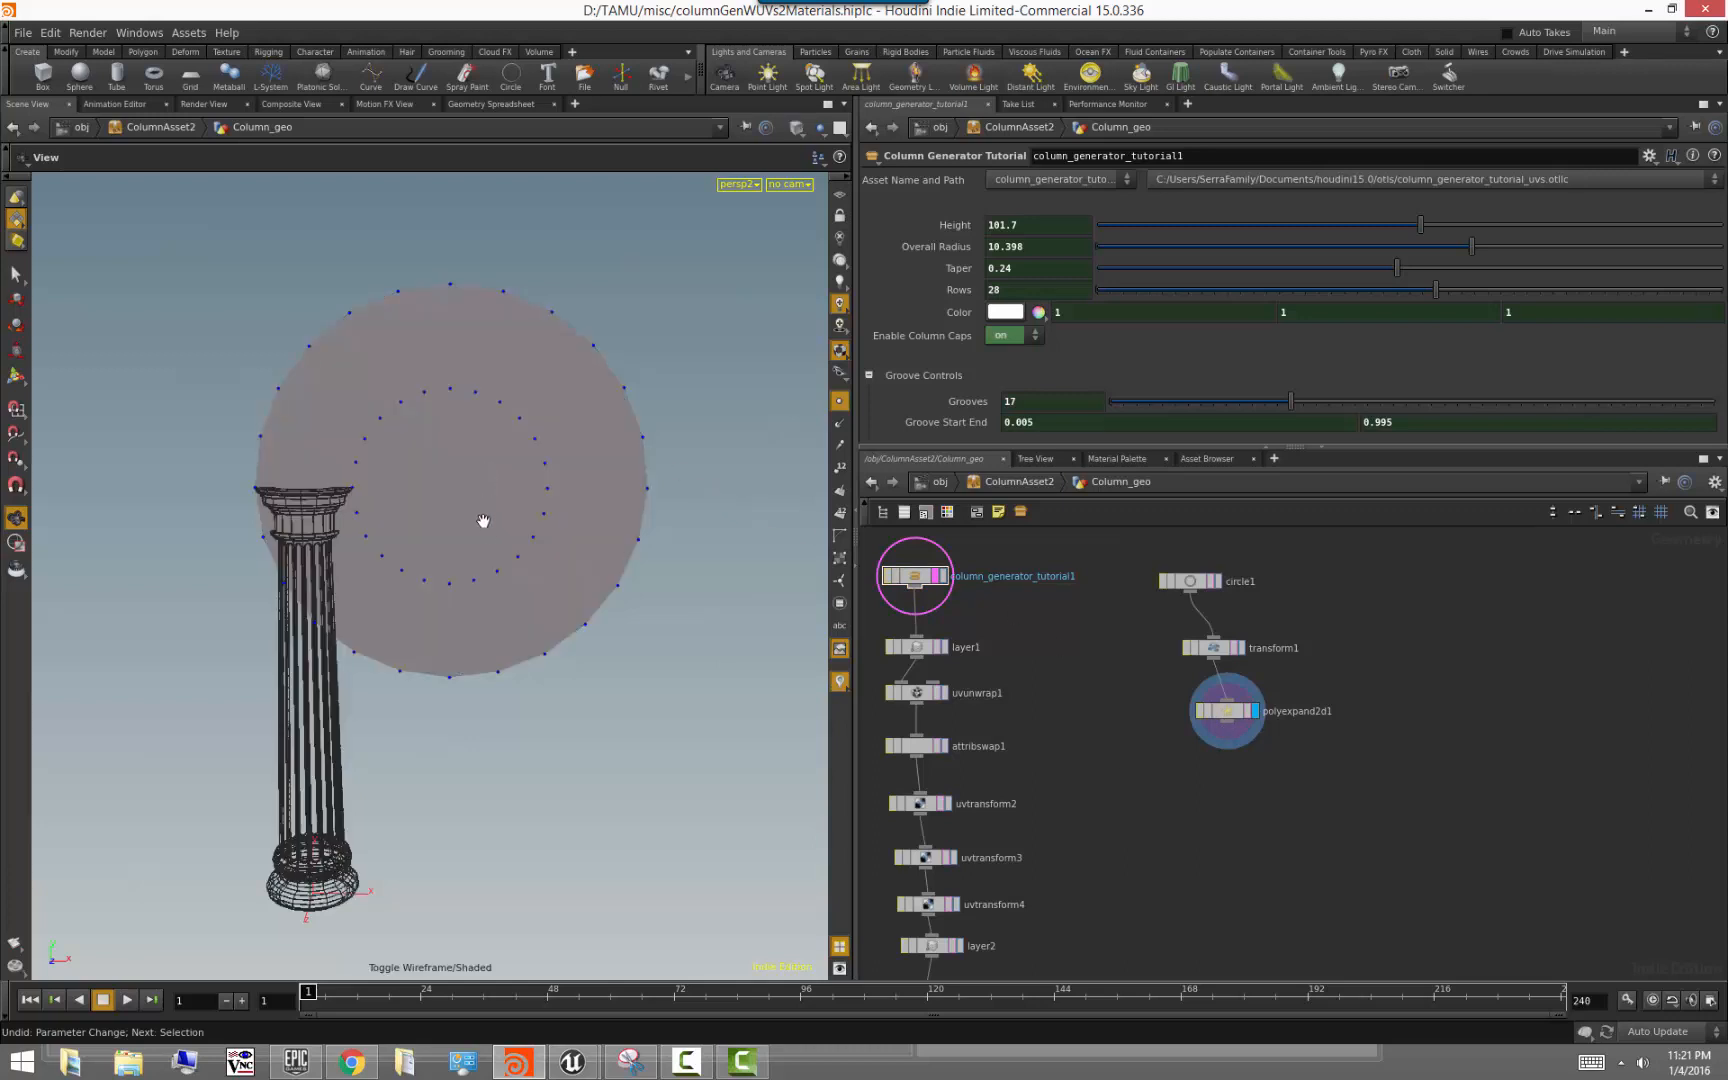
key(w)
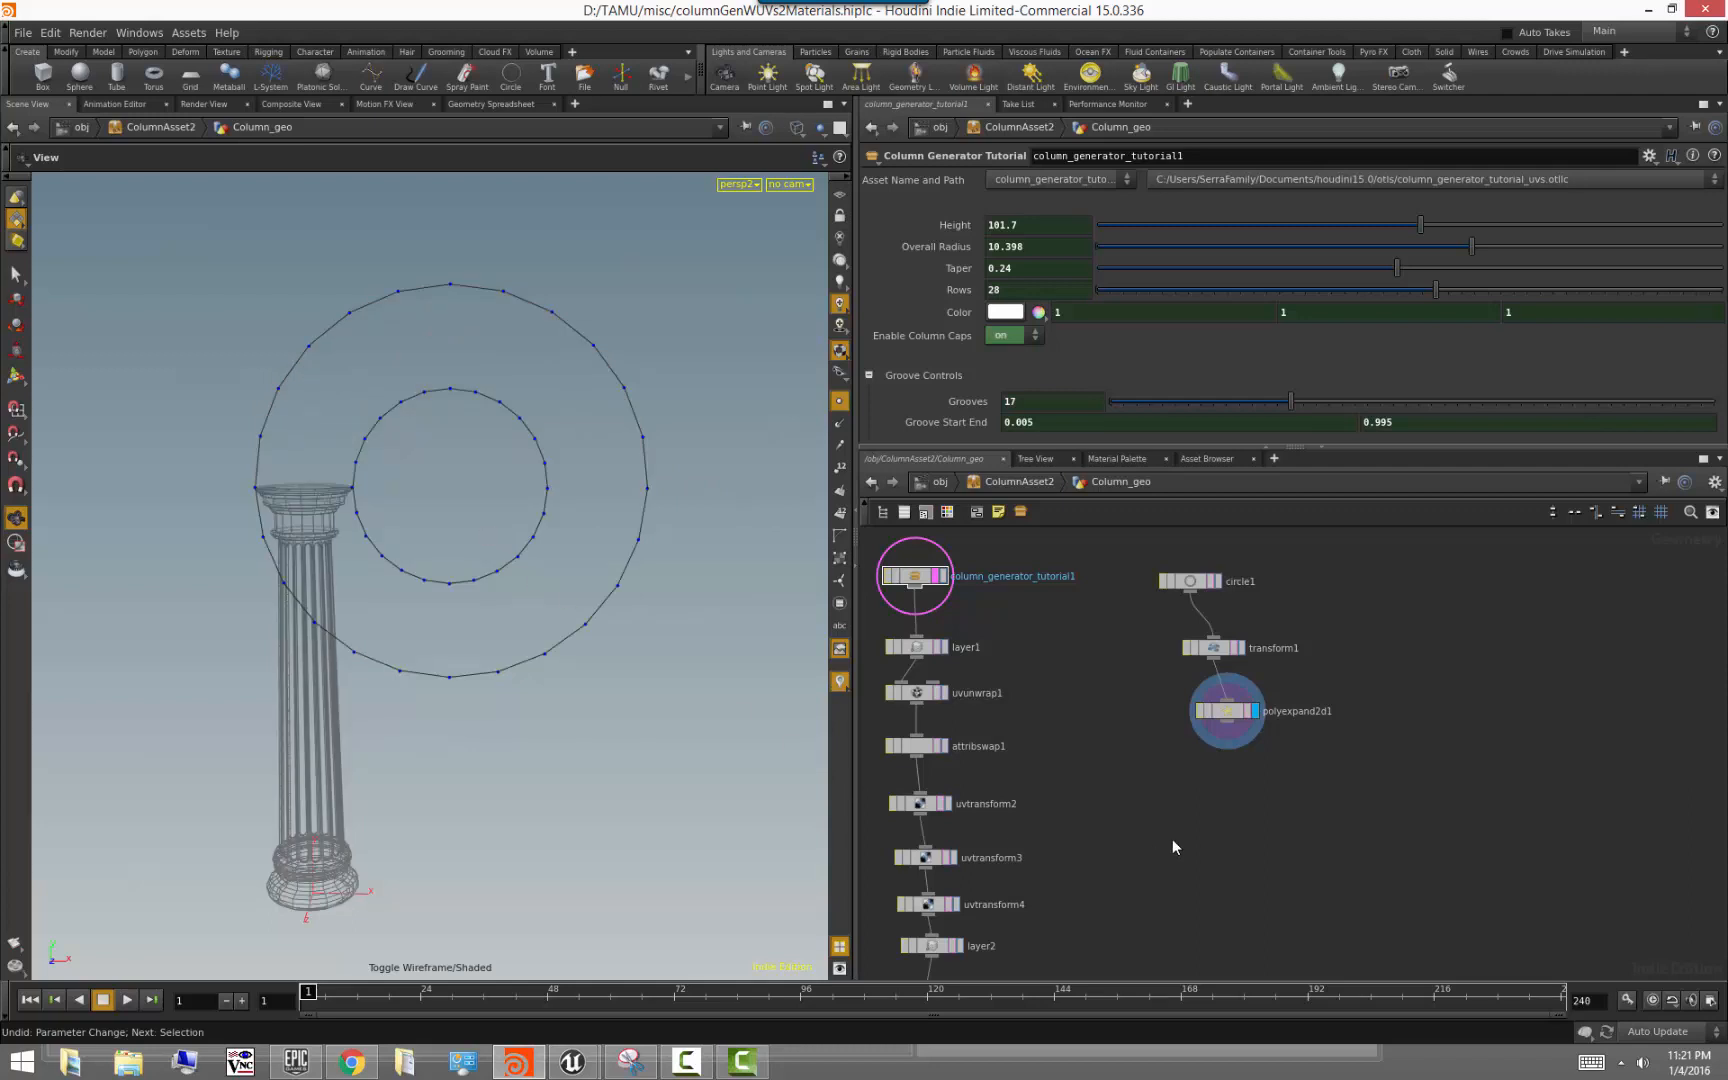
Copy polyexpand2d1's Offset expression and add an enlarged sticky note beside the circle network
click(1228, 712)
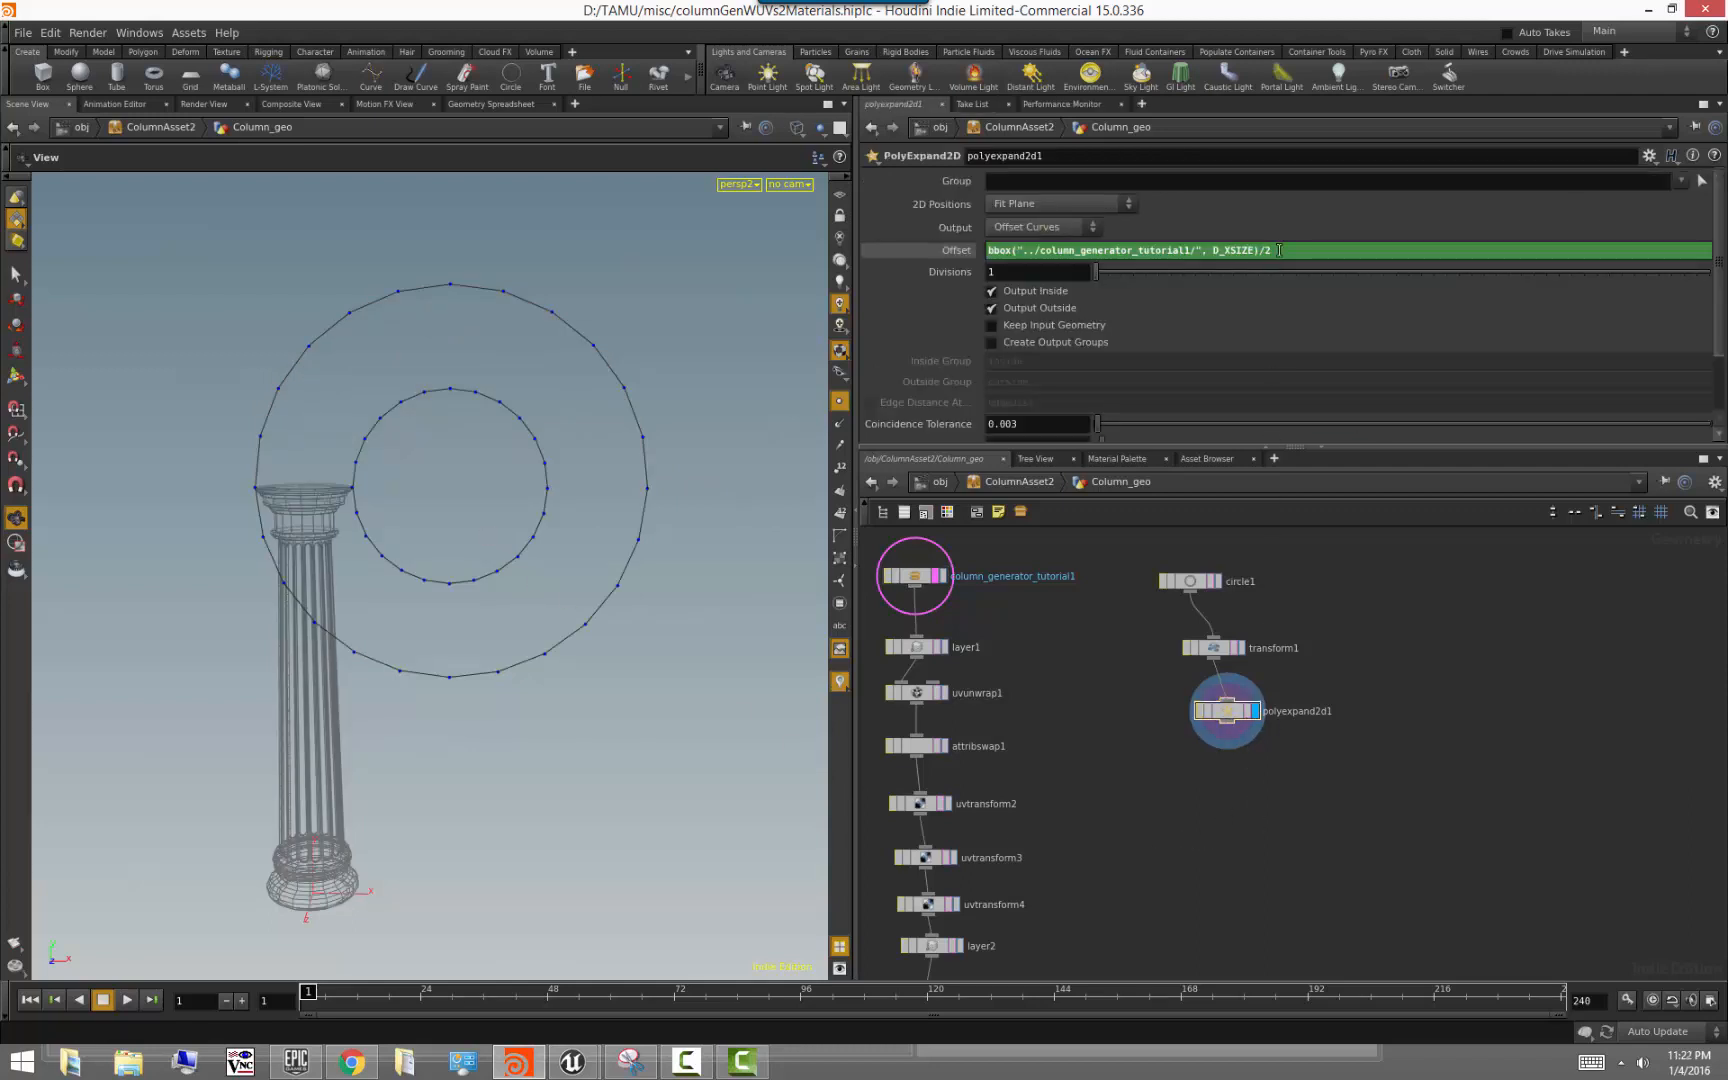
drag(1279, 250, 977, 288)
key(ctrl+c)
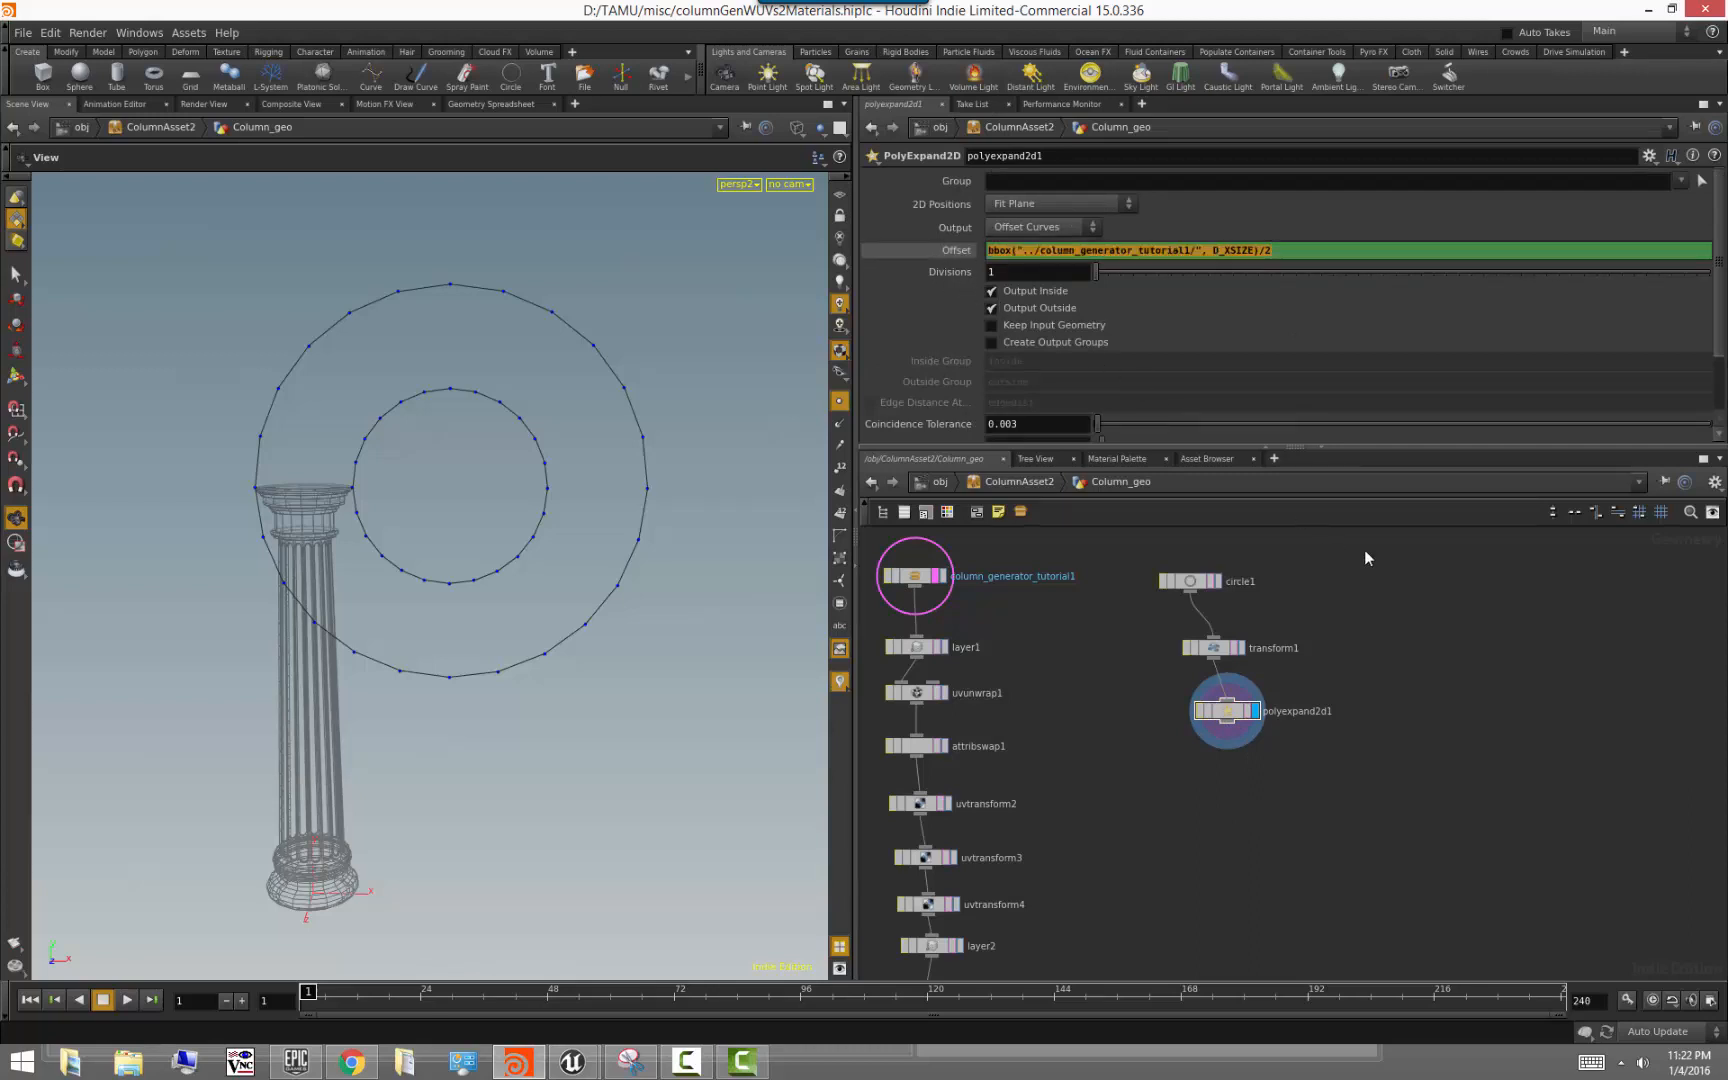
click(1415, 600)
click(998, 512)
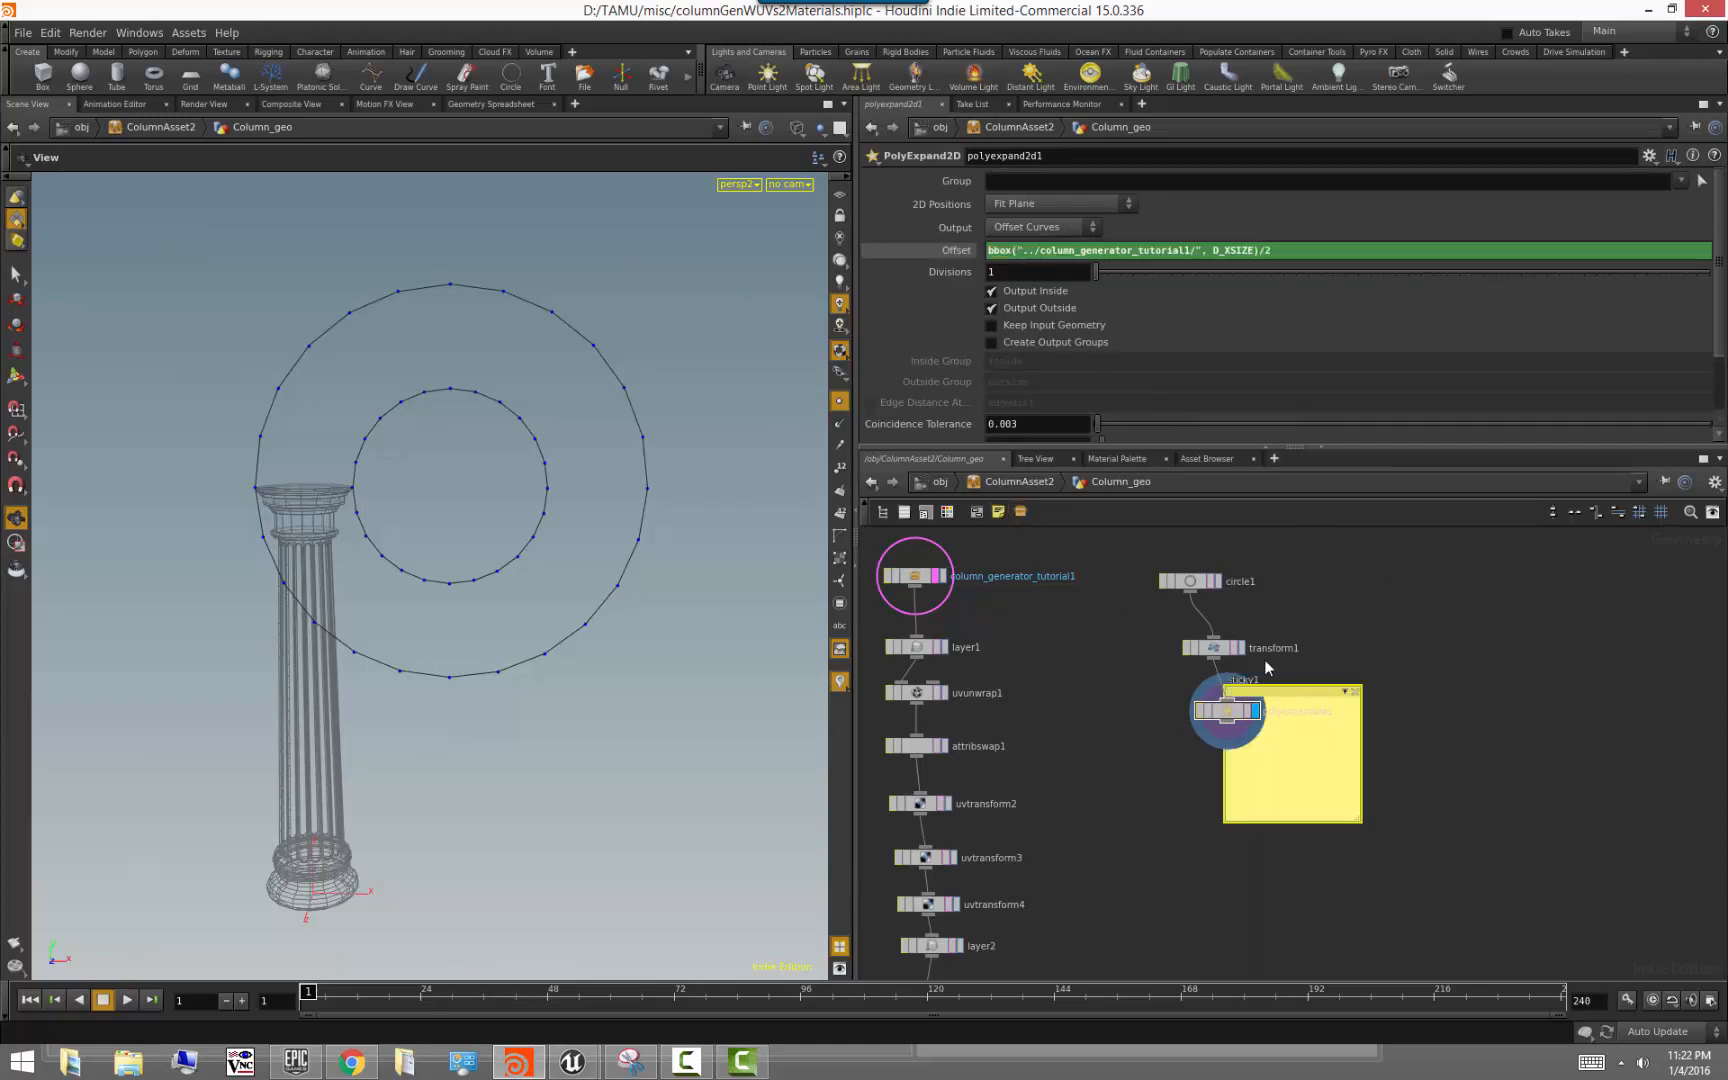
drag(1323, 822, 1697, 842)
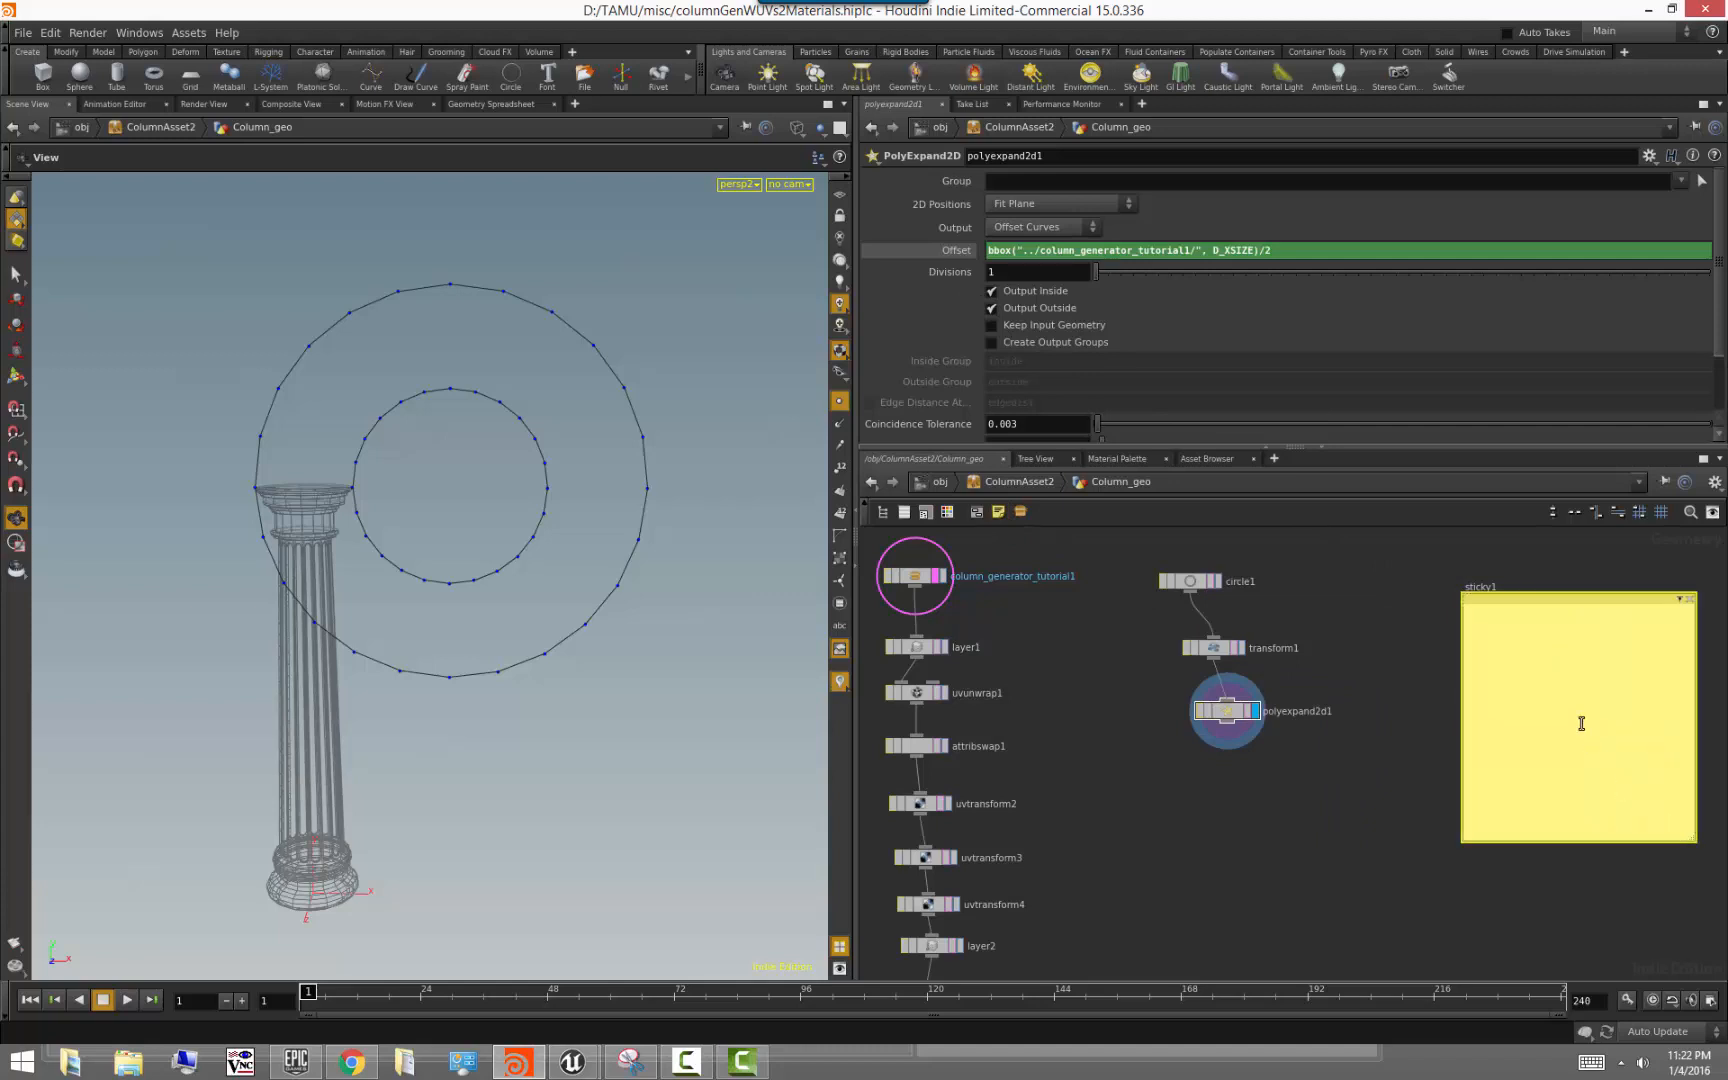
Paste the expression bbox("../column_generator_tutorial1/", D_XSIZE)/2 into the sticky note
key(ctrl+v)
key(ctrl+z)
click(1540, 660)
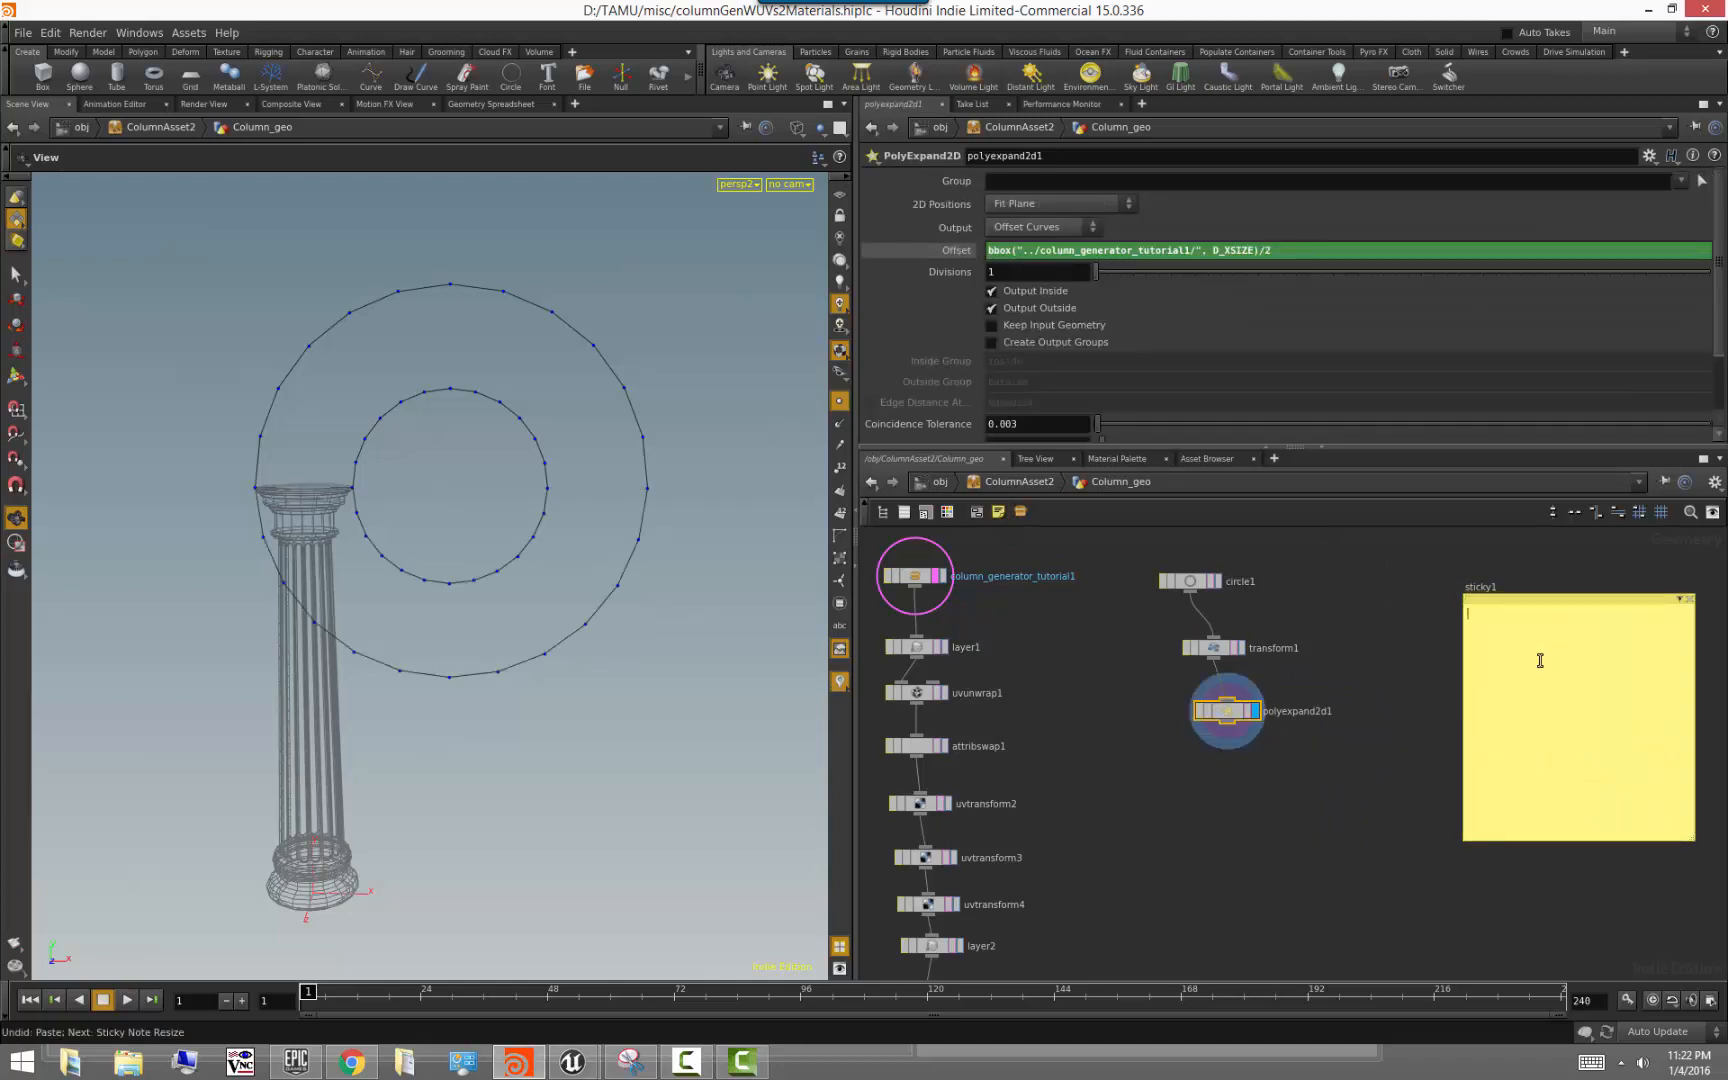
key(ctrl+v)
scroll(1399, 649, up, 3)
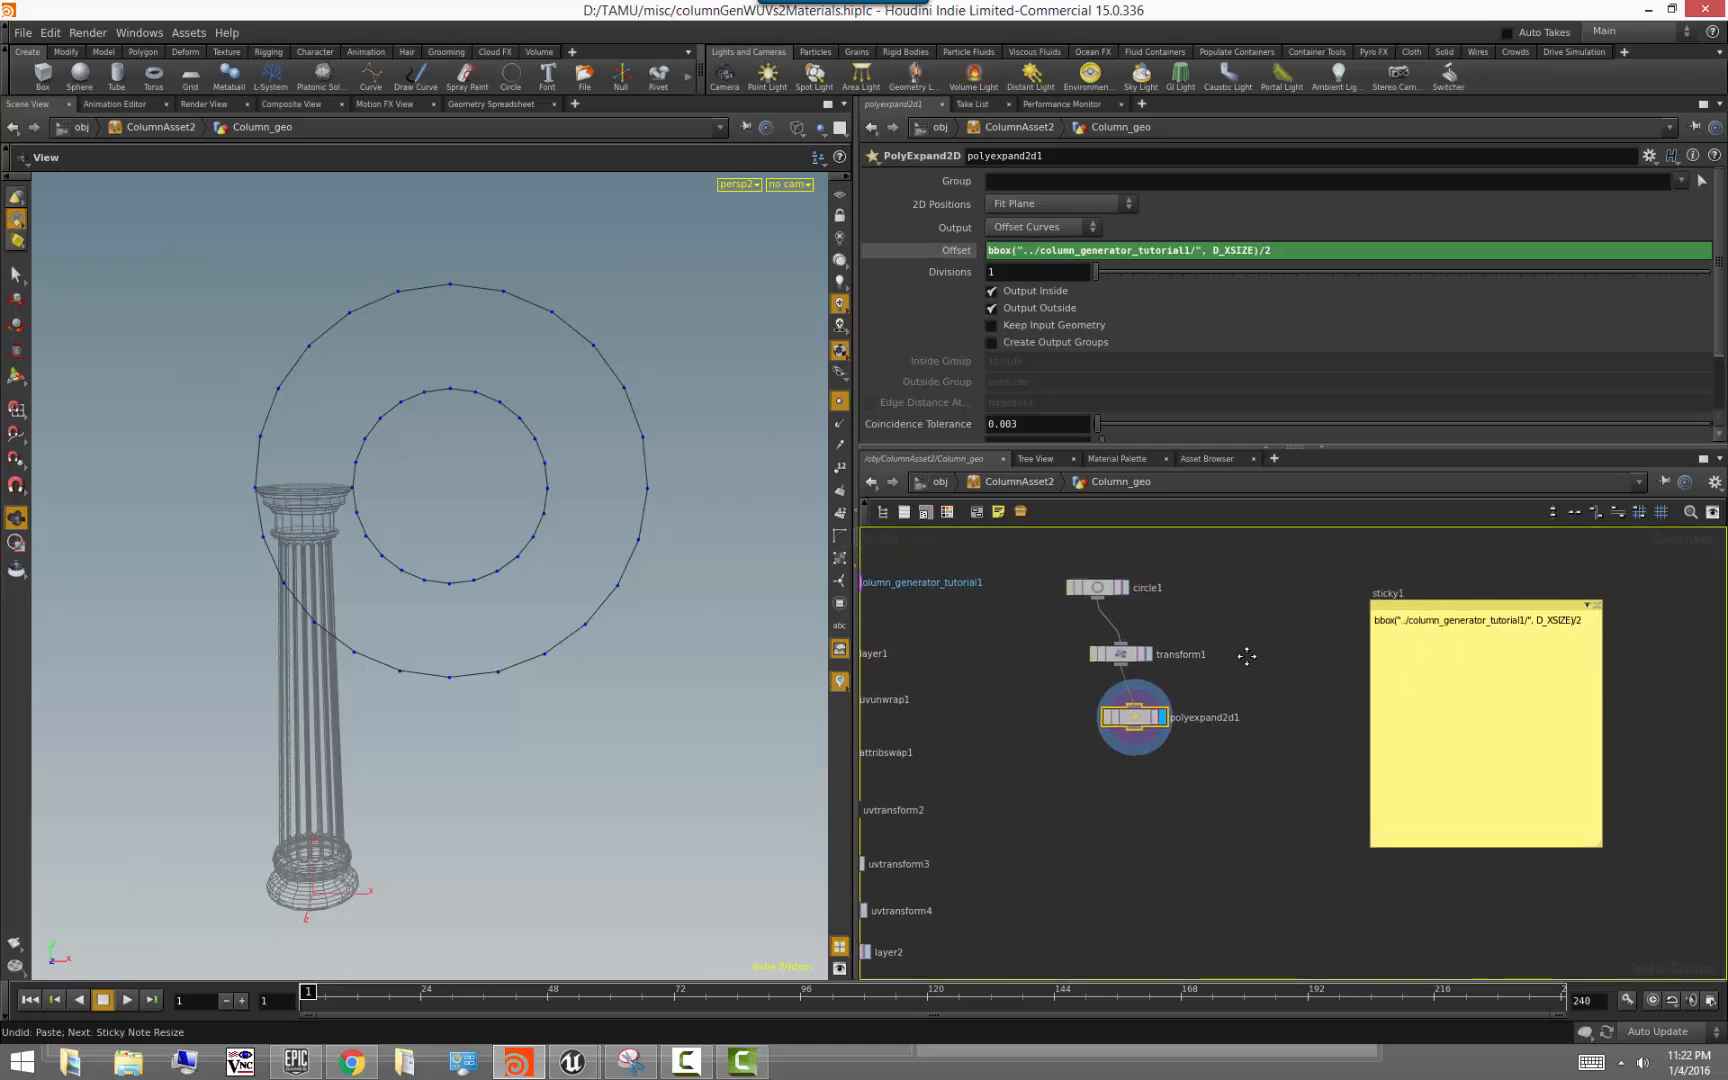
scroll(1257, 647, up, 3)
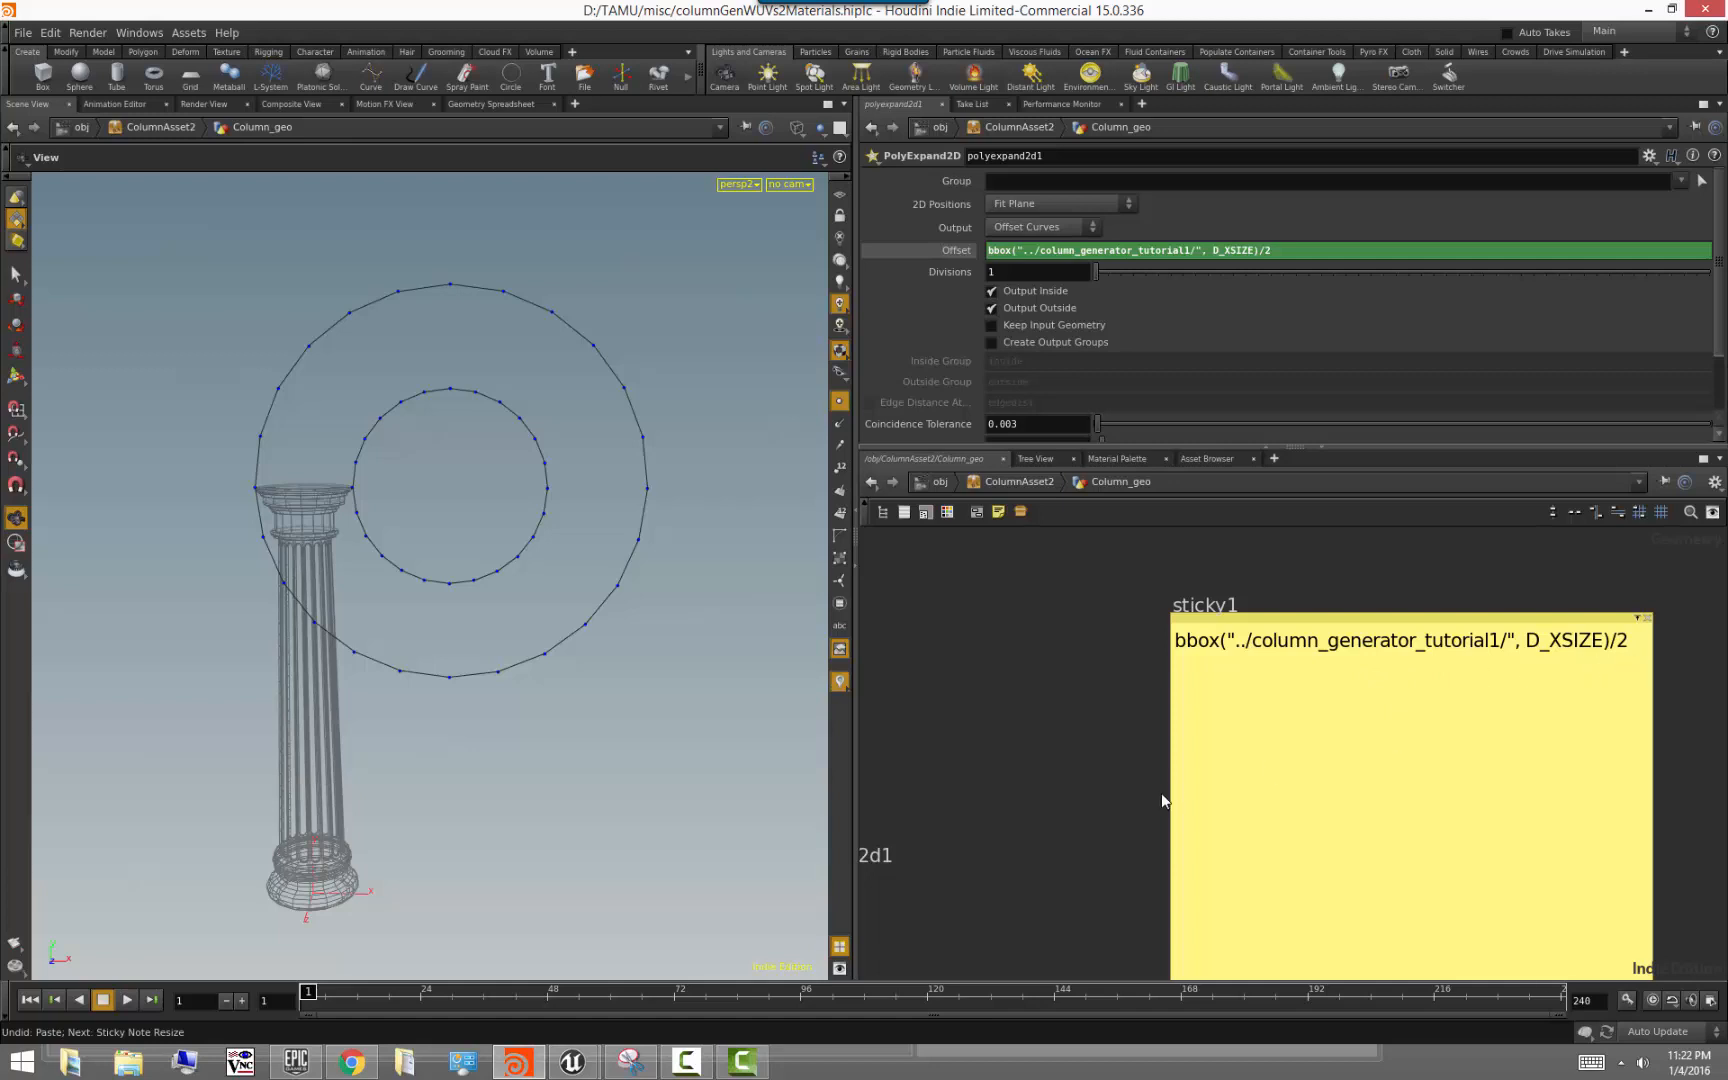
scroll(1095, 790, down, 3)
middle_drag(1057, 791, 1152, 728)
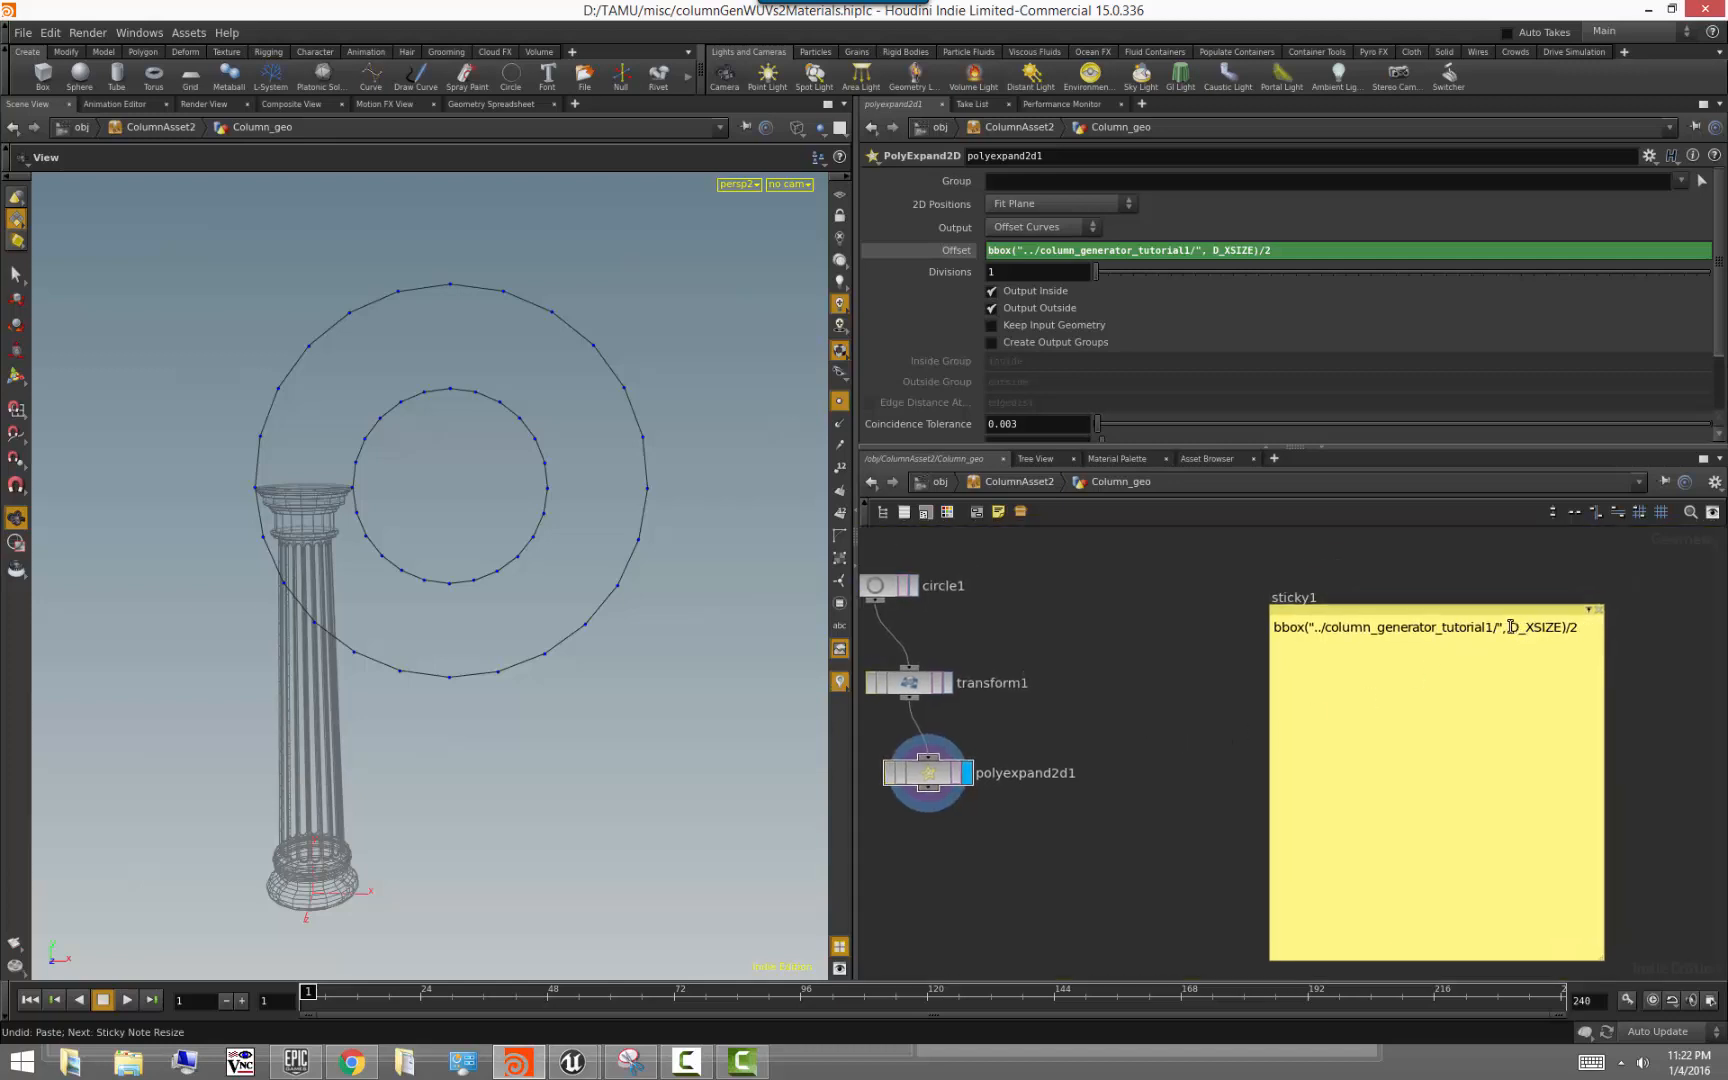
drag(1509, 627, 1563, 627)
click(1584, 626)
Copy transform1's Translate Y expression, bbox("../column_generator_tutorial1/", D_YMAX), onto a second line of the sticky note
middle_drag(1087, 720, 1120, 754)
click(955, 720)
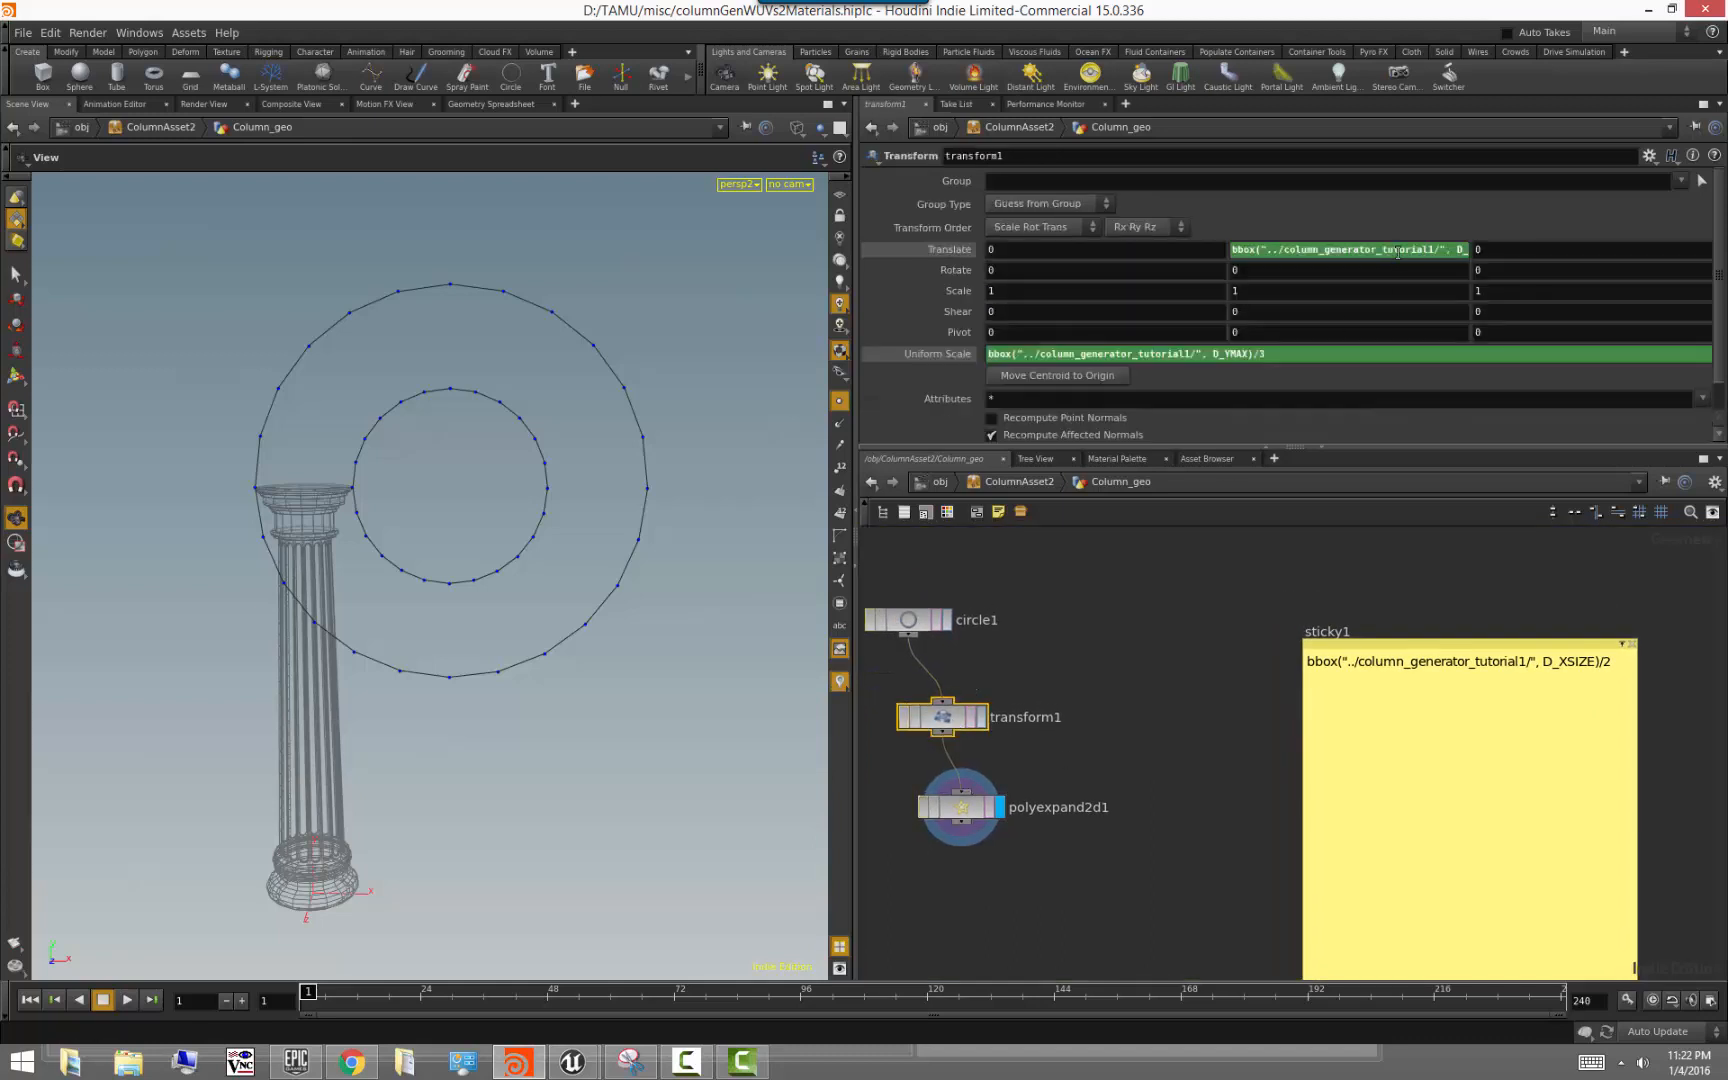
click(1398, 250)
key(ctrl+a)
key(ctrl+c)
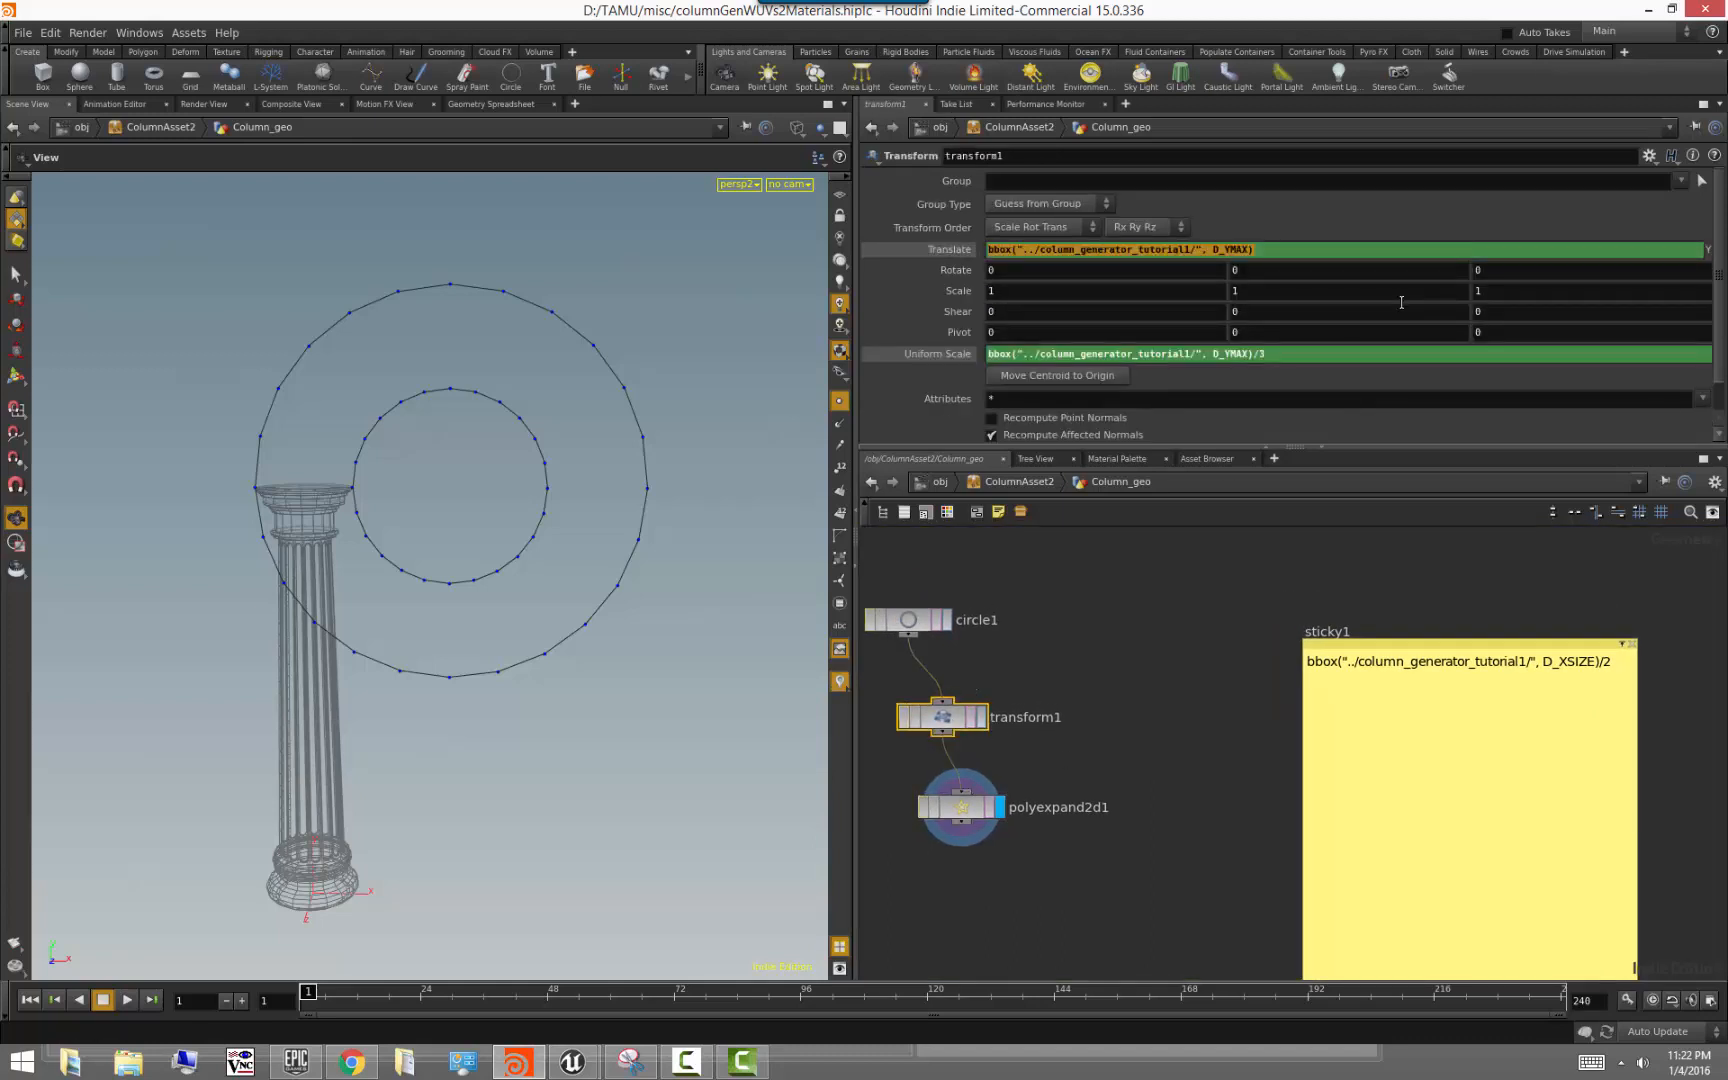
click(1623, 665)
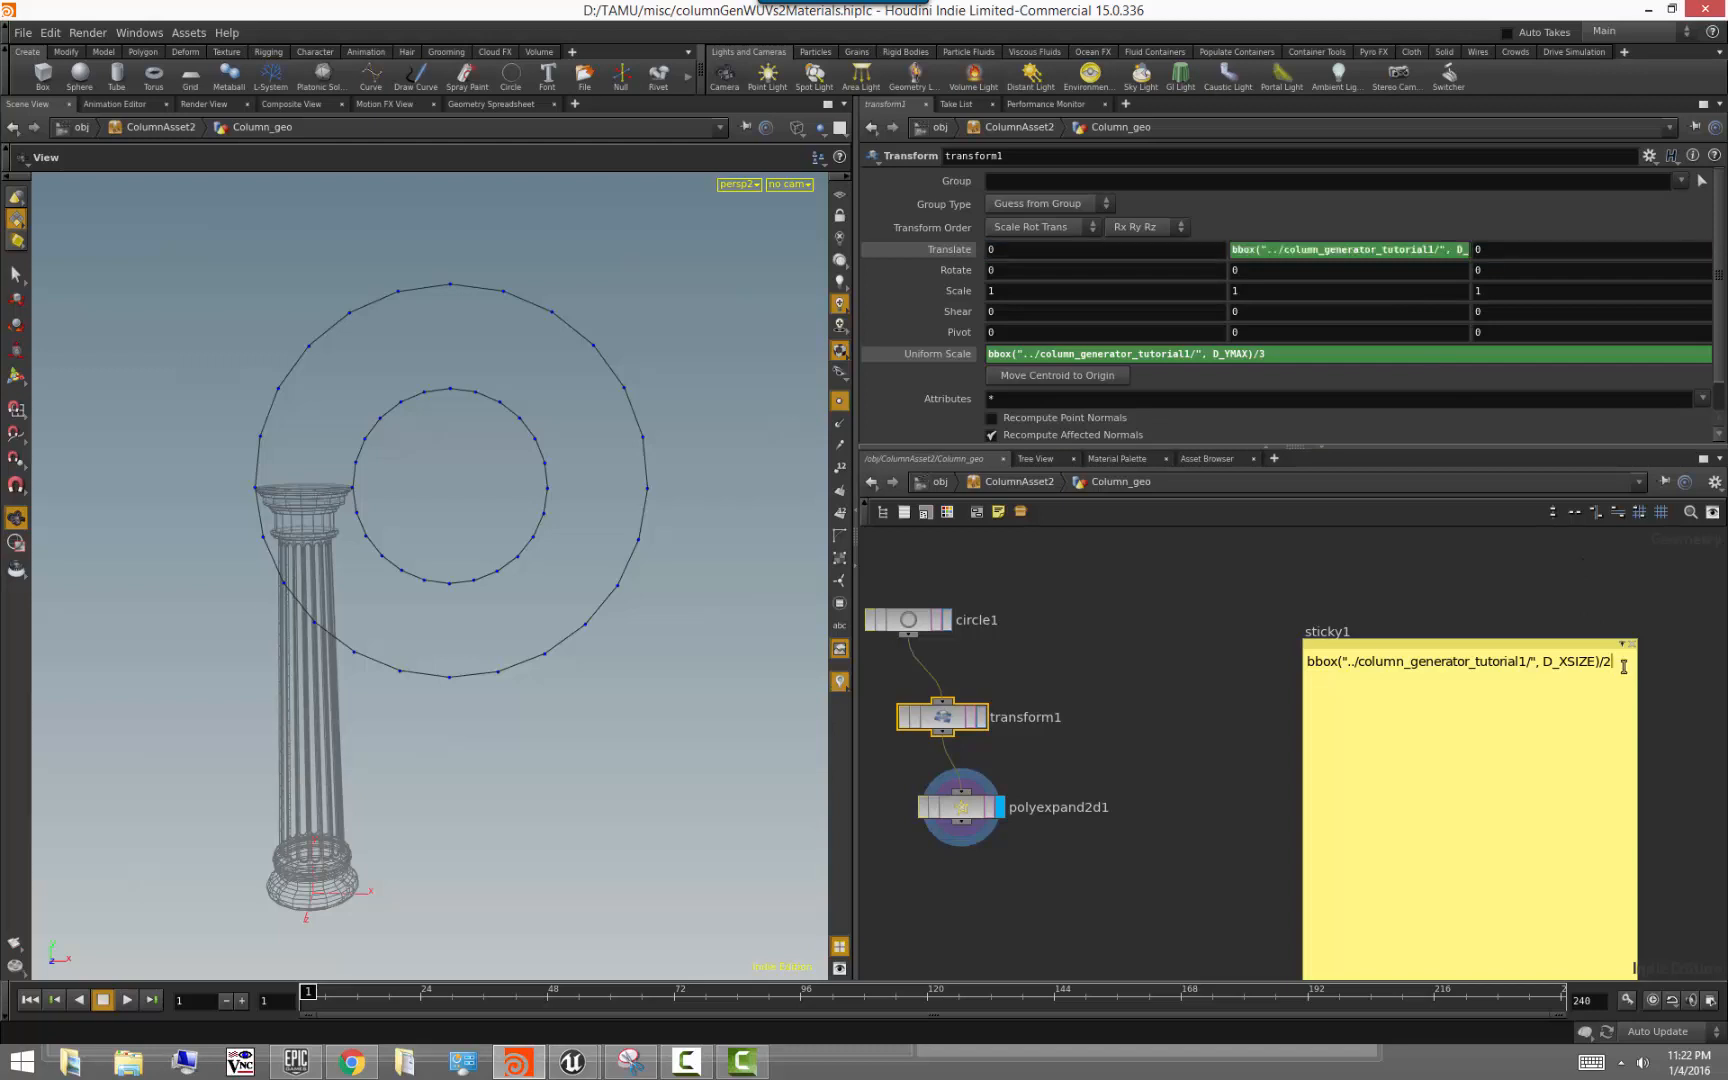
key(Return)
key(ctrl+v)
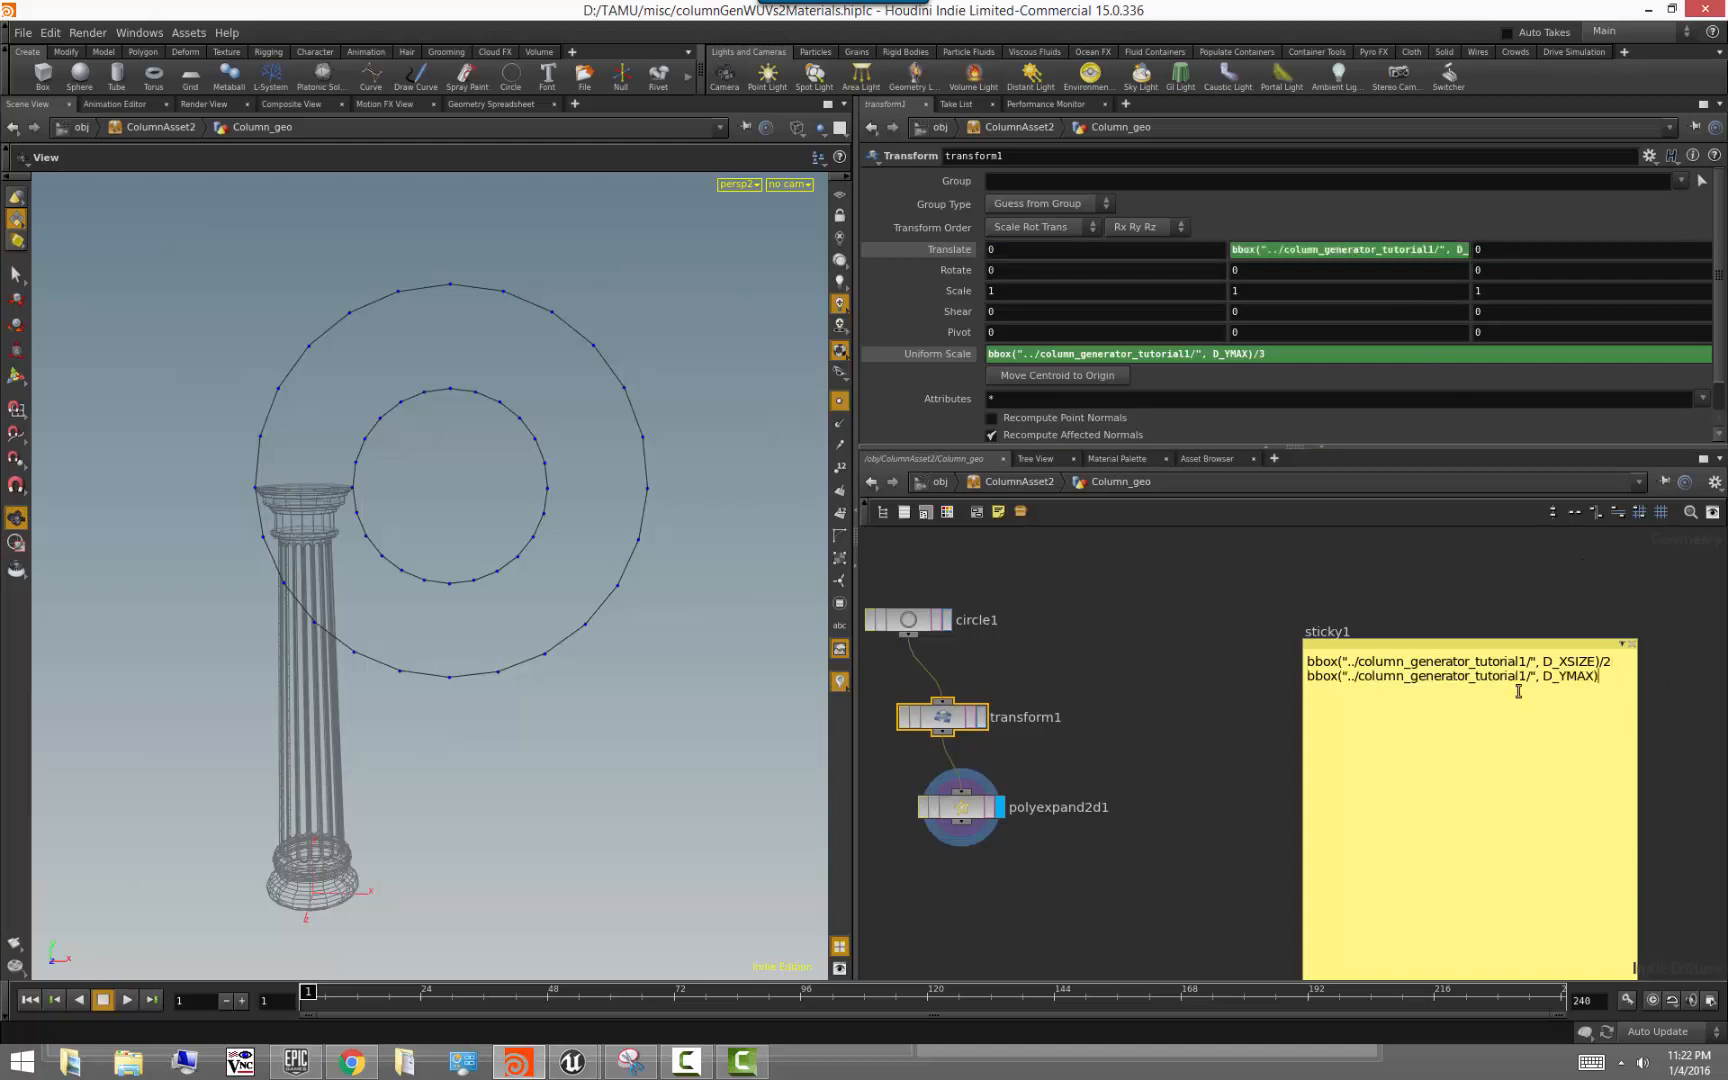
scroll(1490, 610, up, 5)
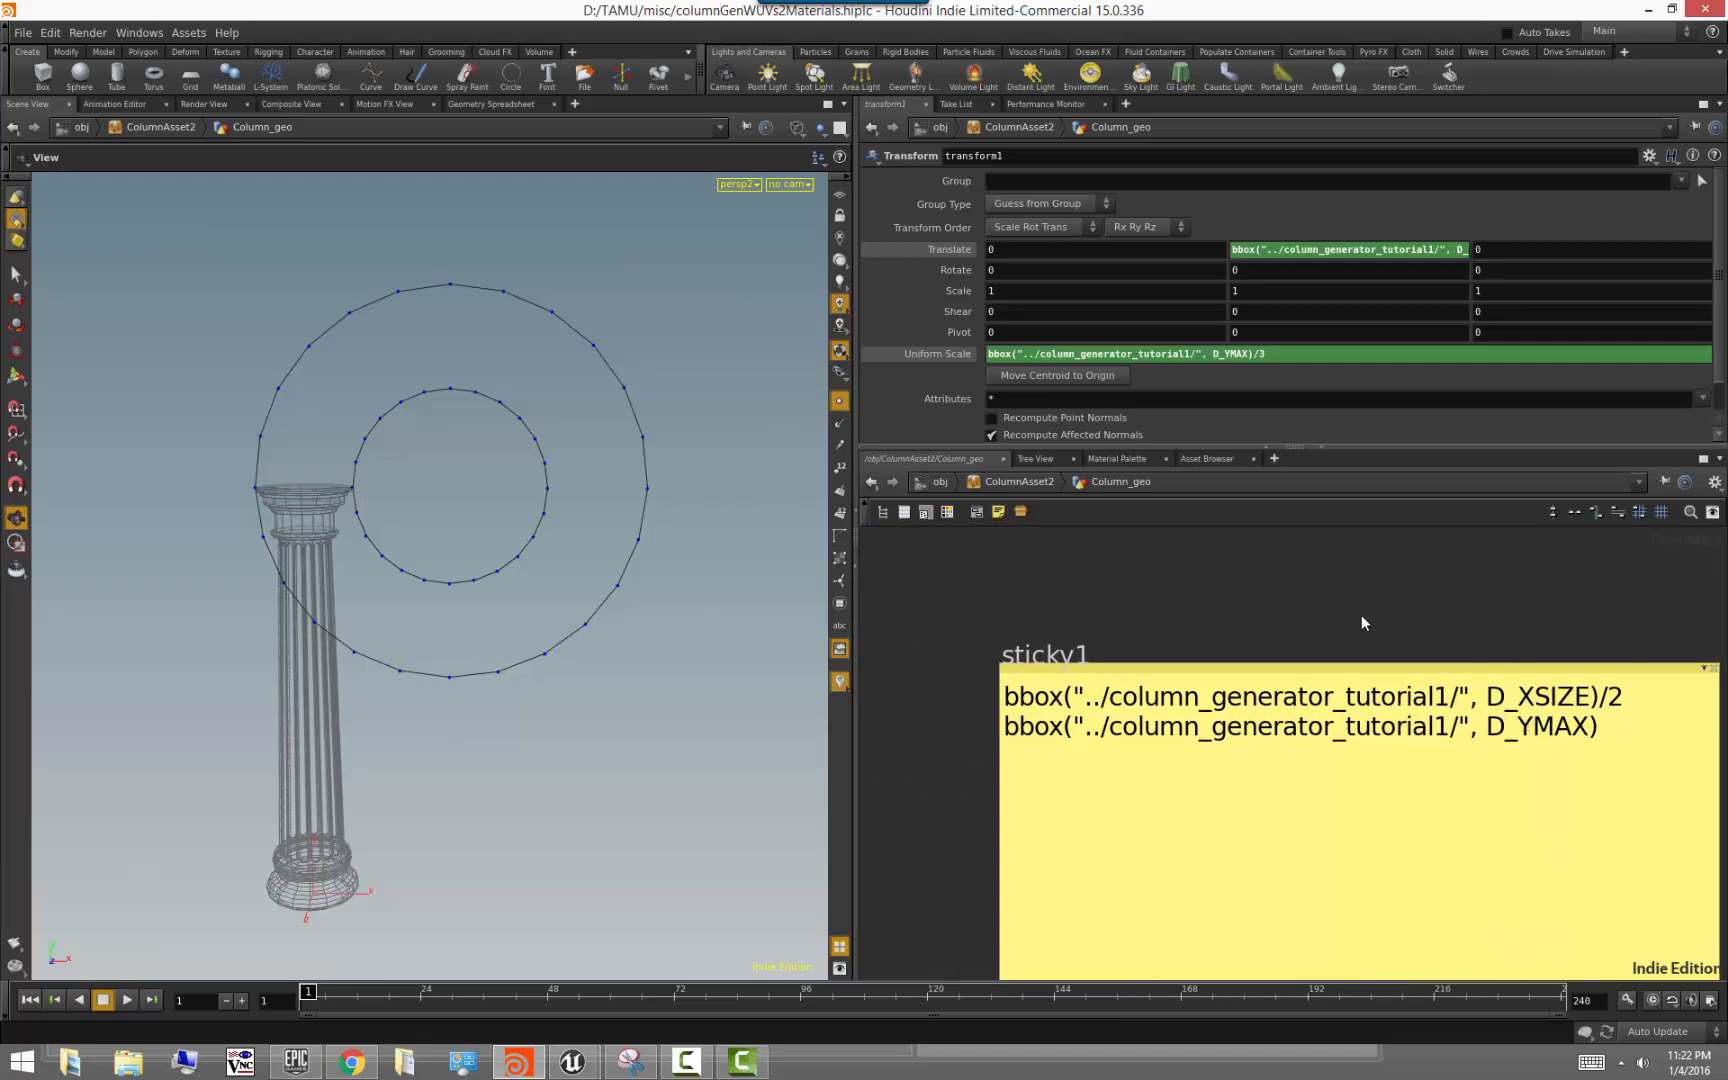
scroll(1342, 601, down, 3)
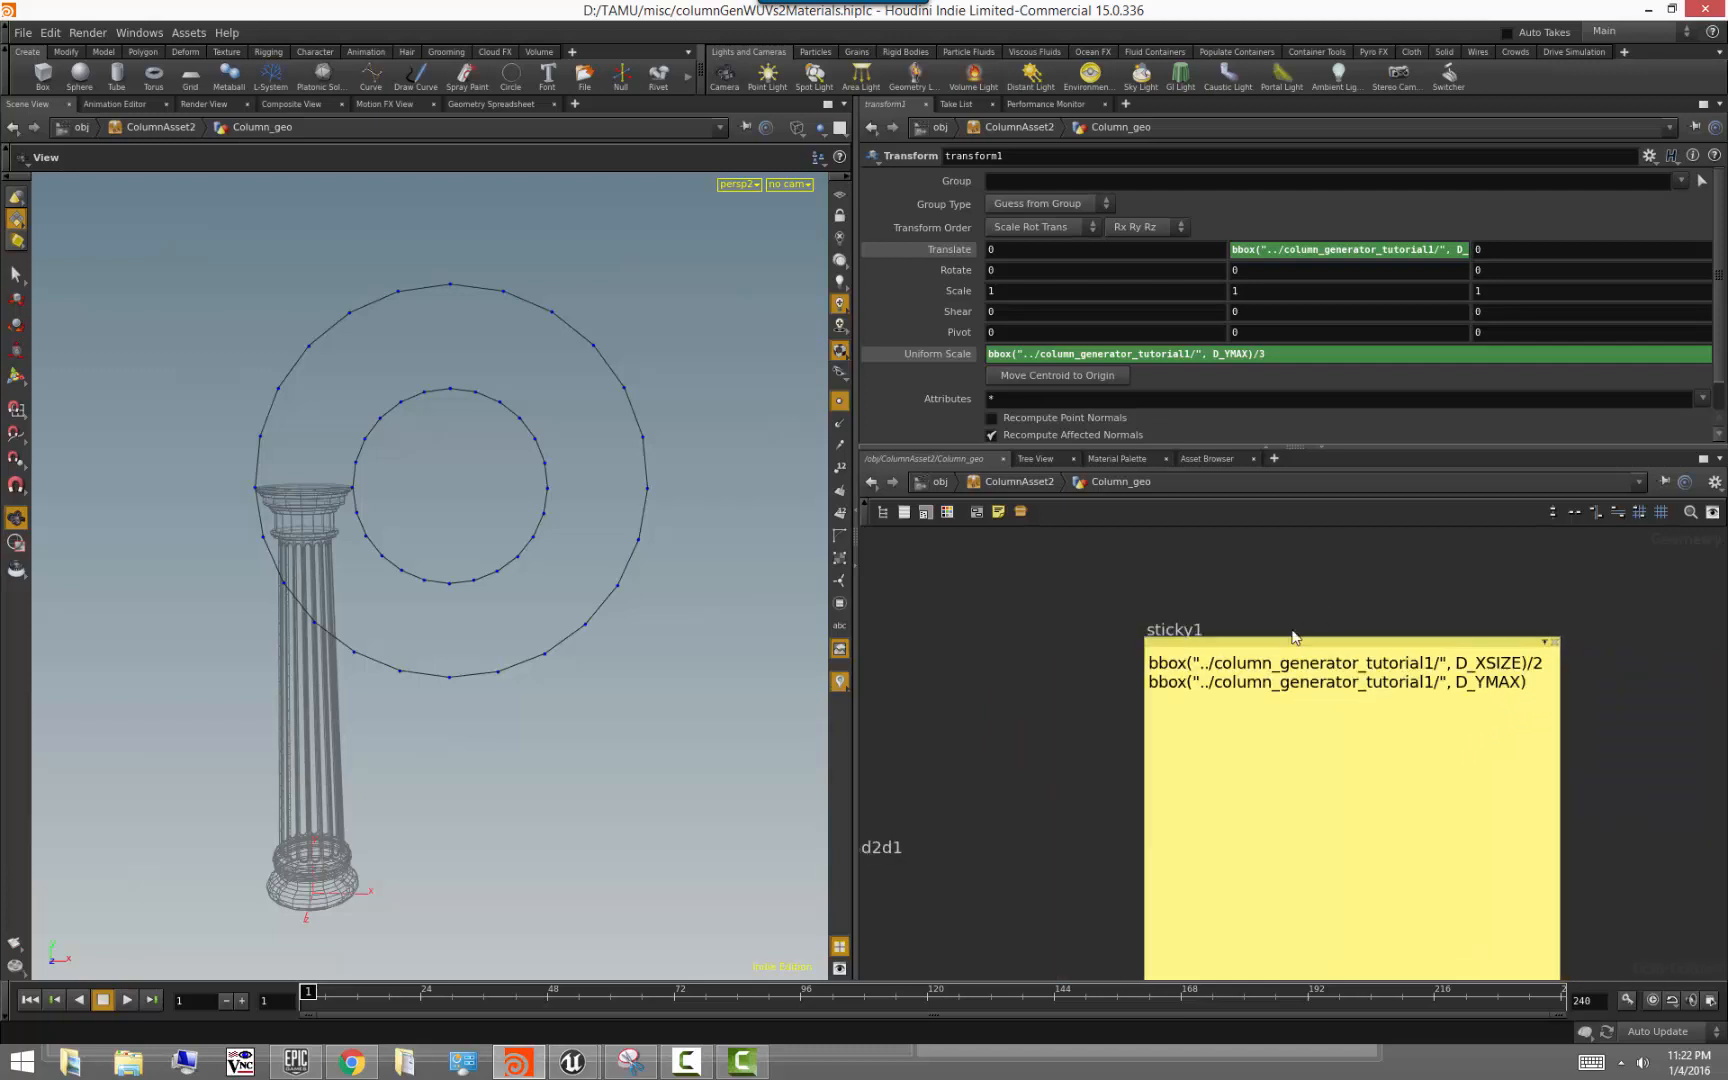
scroll(1290, 635, down, 2)
middle_drag(1138, 683, 1287, 677)
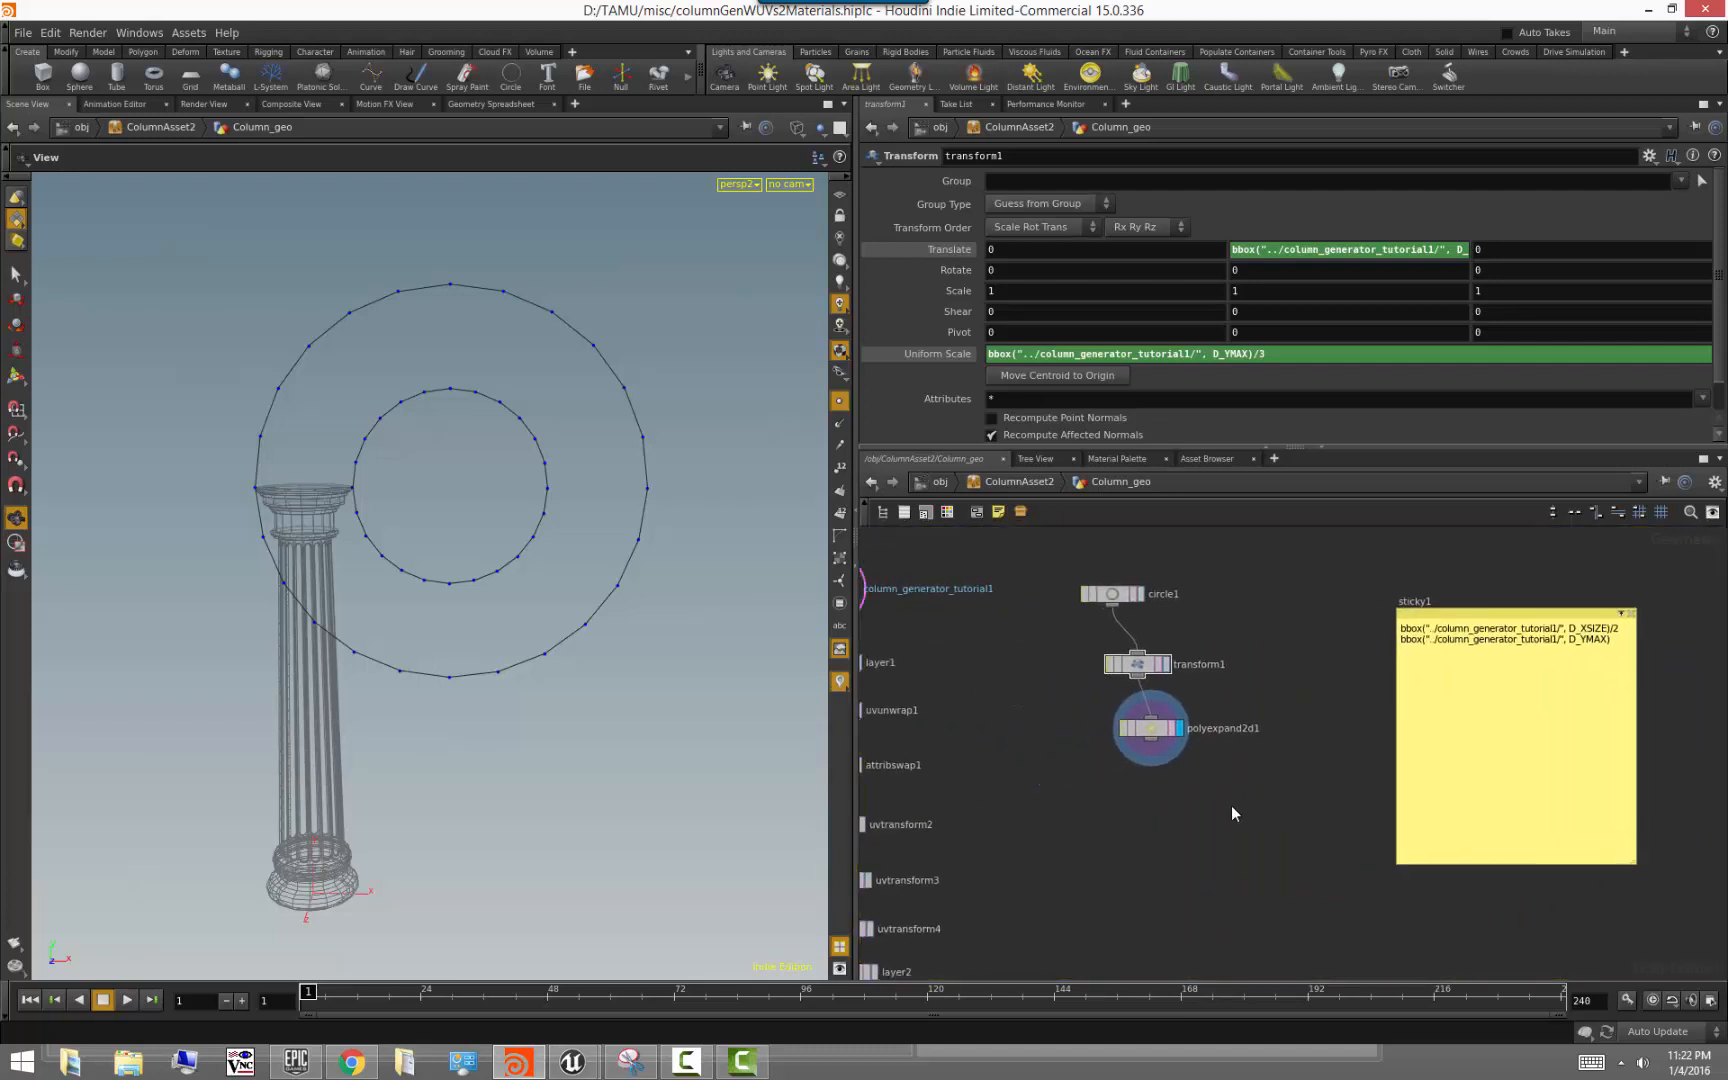
Switch the viewport to shaded display, then add a Hole node after polyexpand2d1 and display its result
scroll(1207, 805, up, 1)
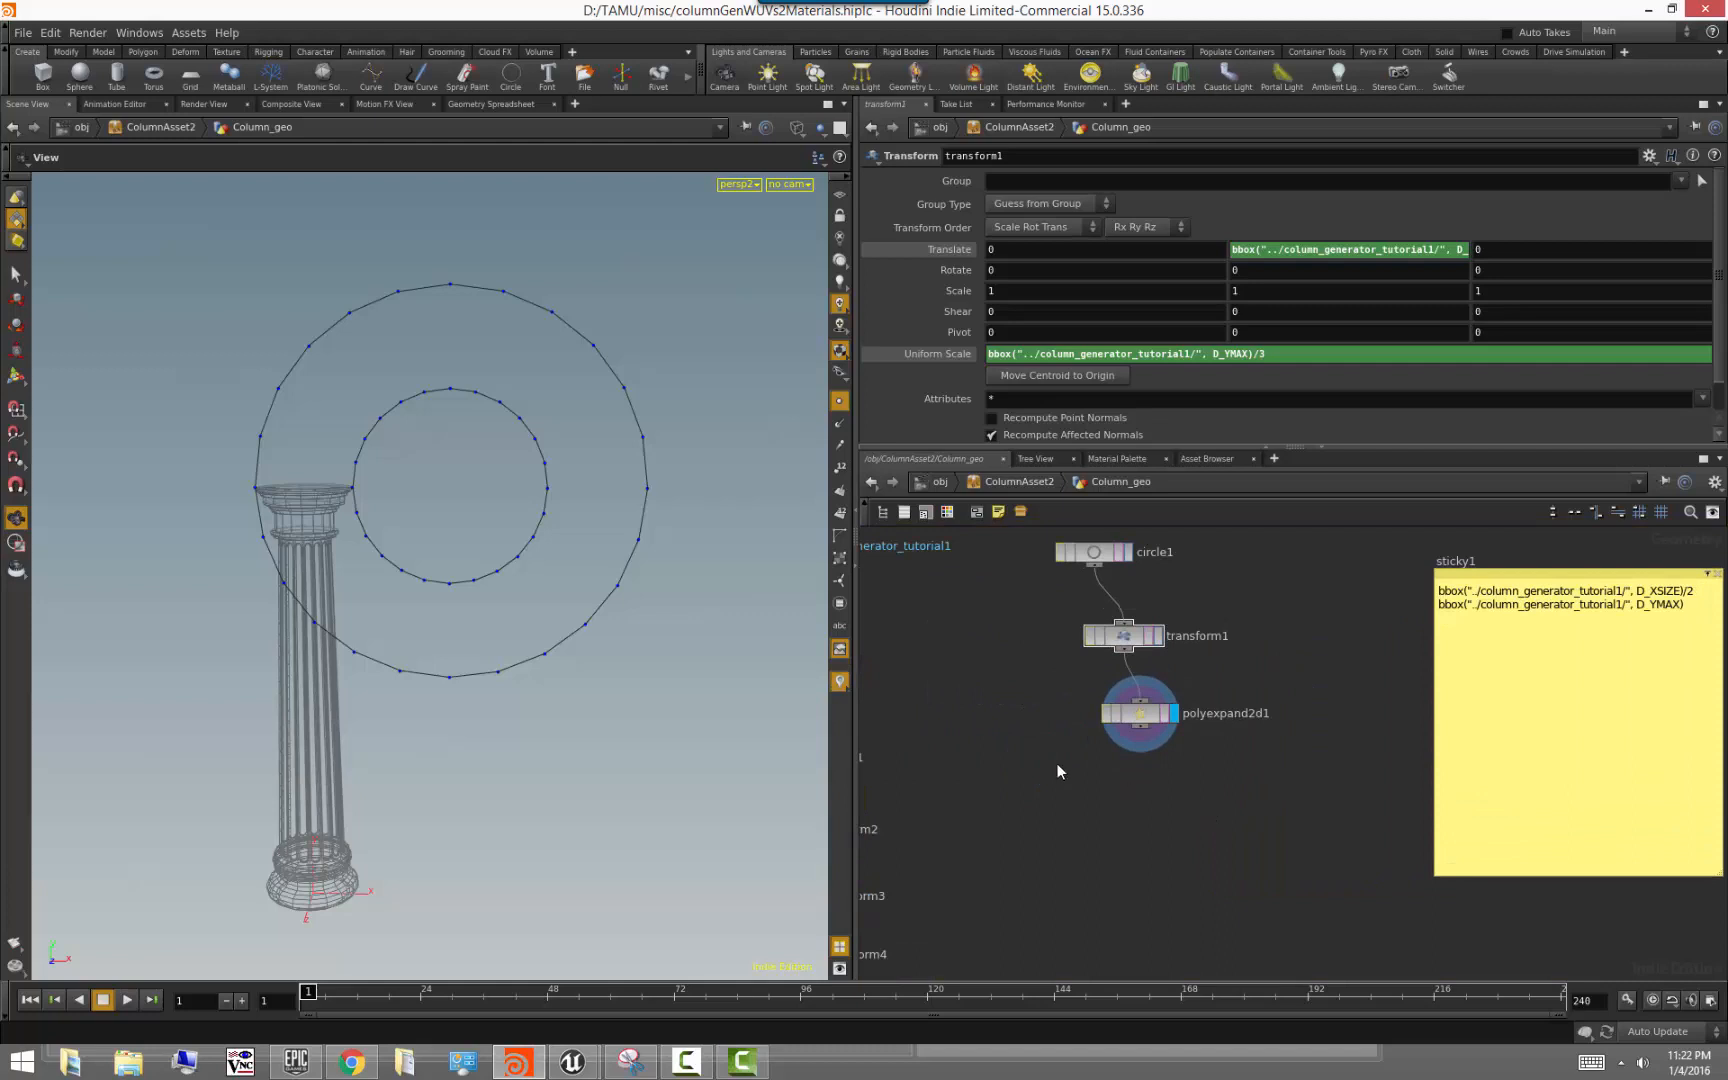
key(shift+w)
mouse_move(438, 527)
mouse_down()
mouse_move(445, 510)
mouse_move(447, 548)
mouse_up()
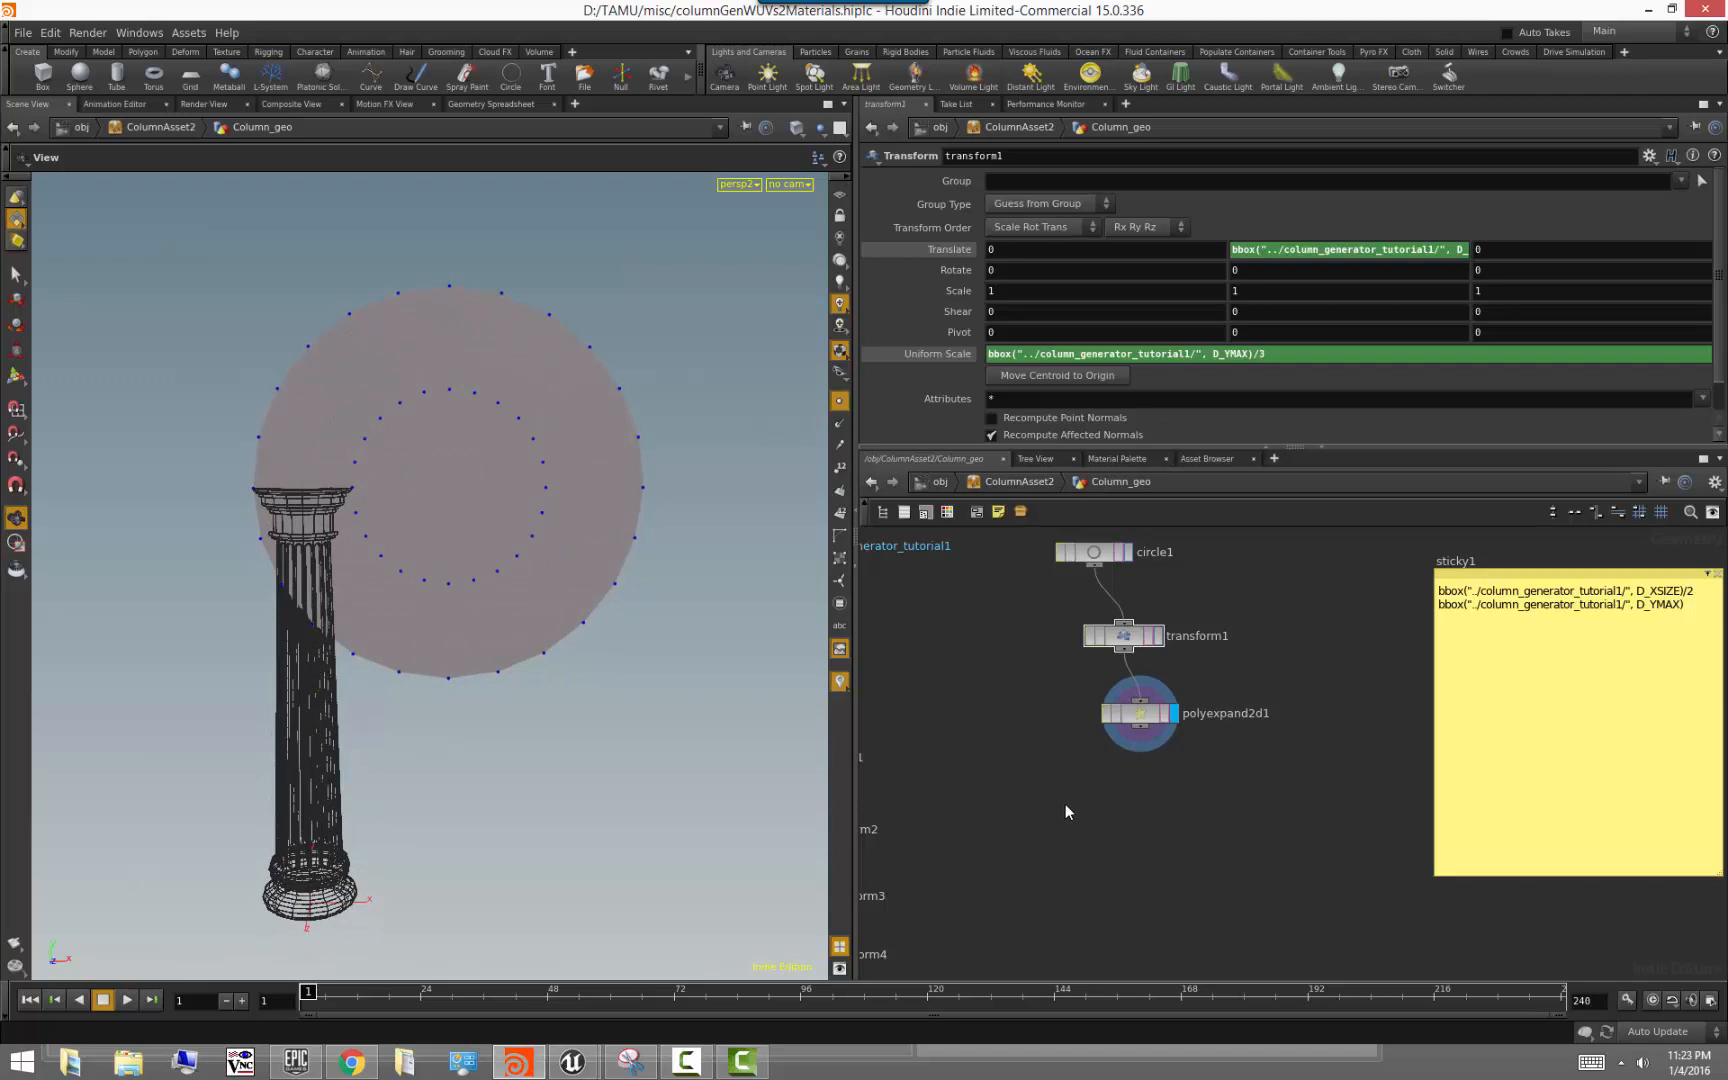
click(1166, 796)
text(hol)
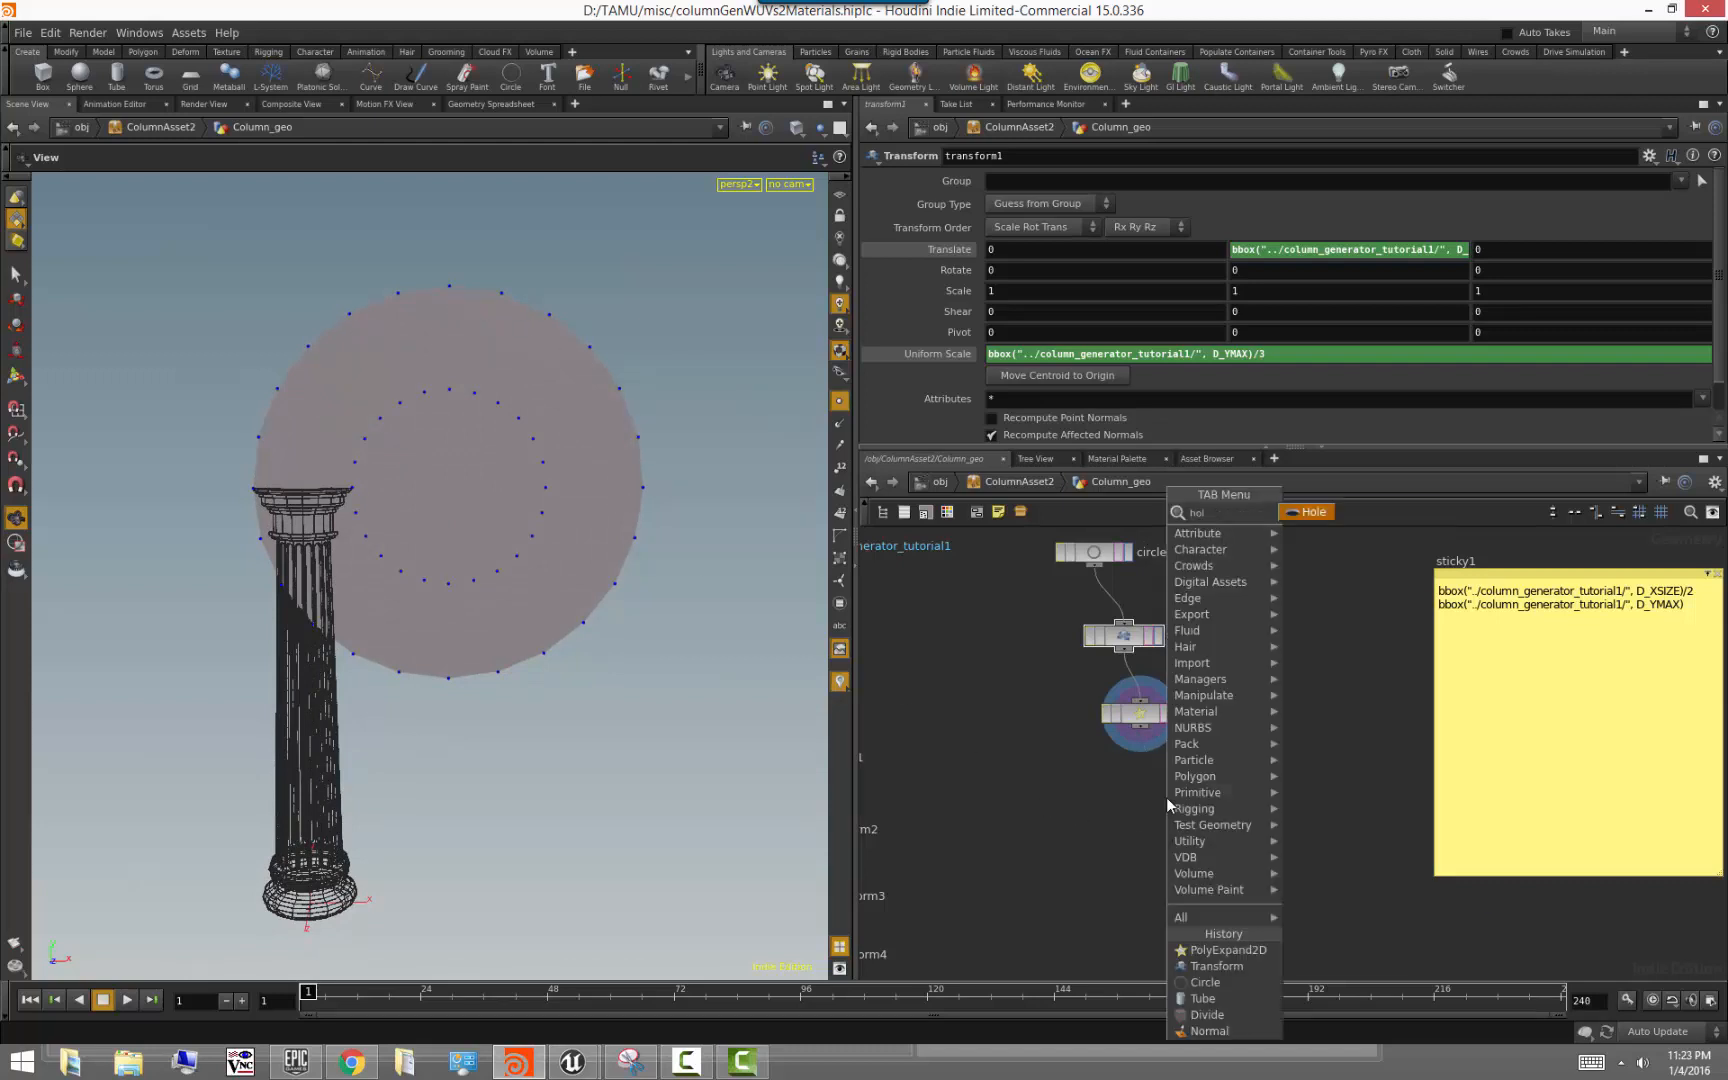
key(Return)
click(1166, 796)
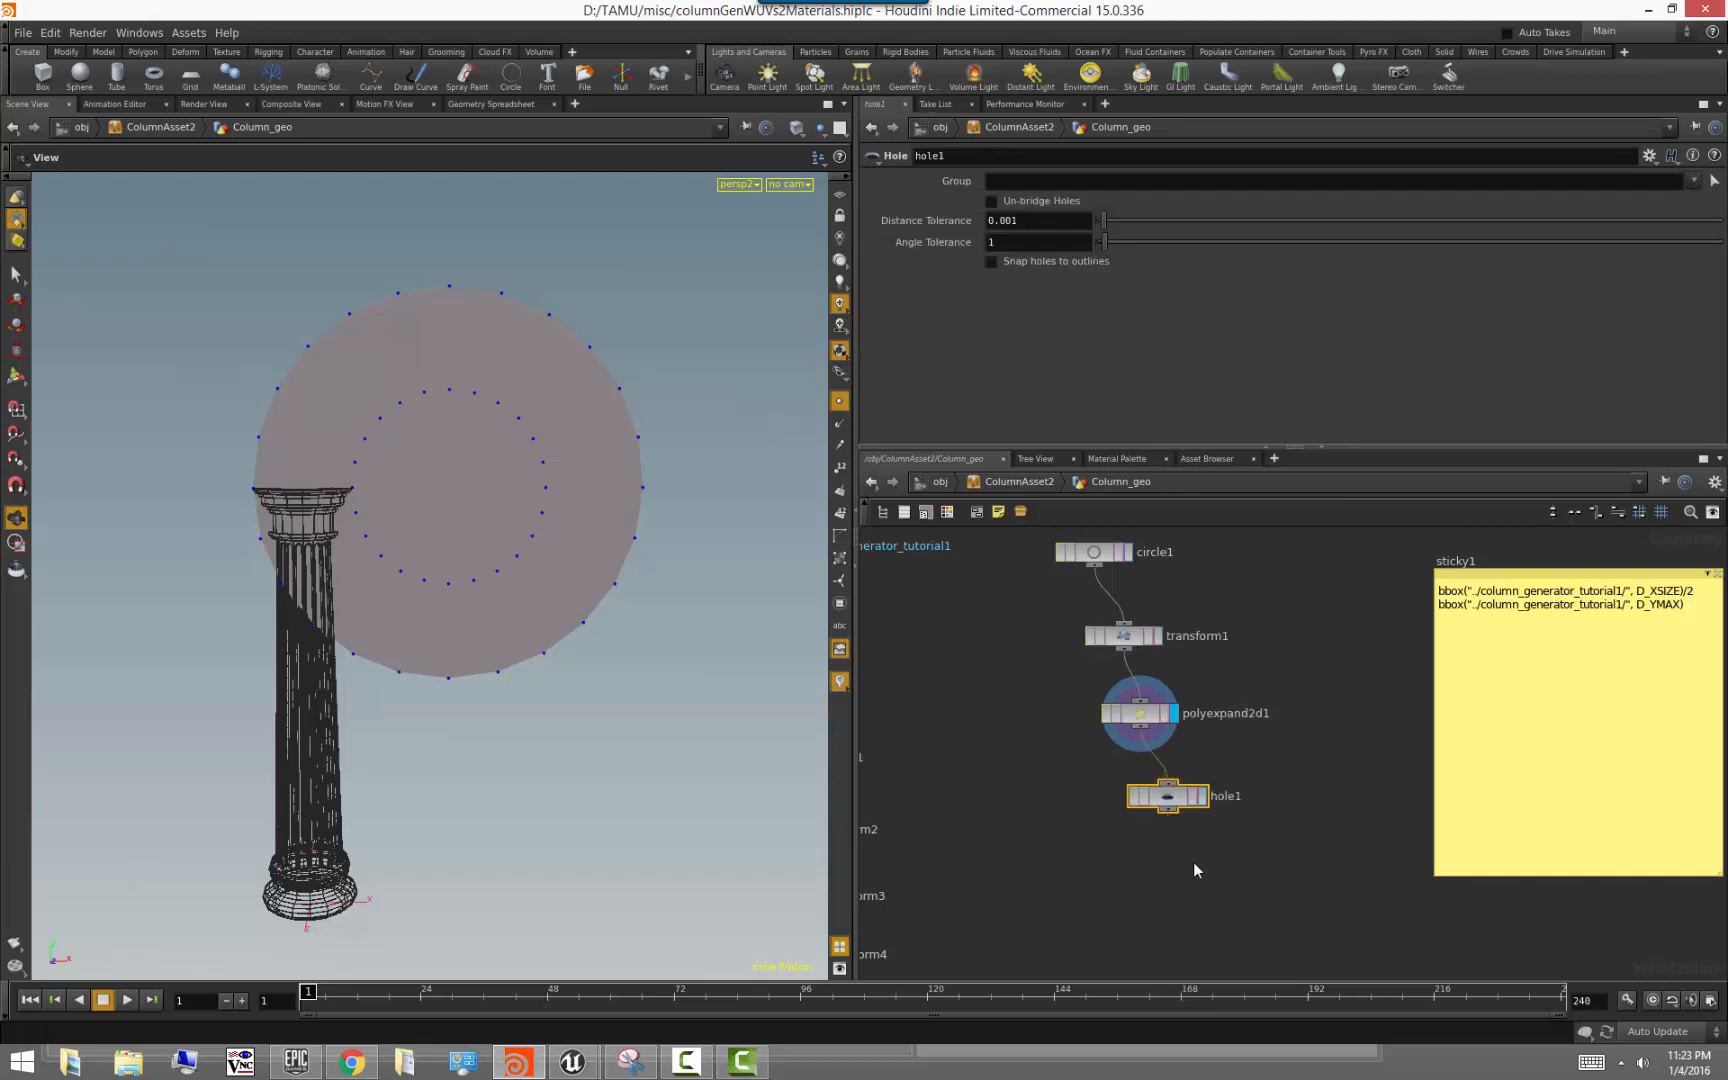
click(1203, 797)
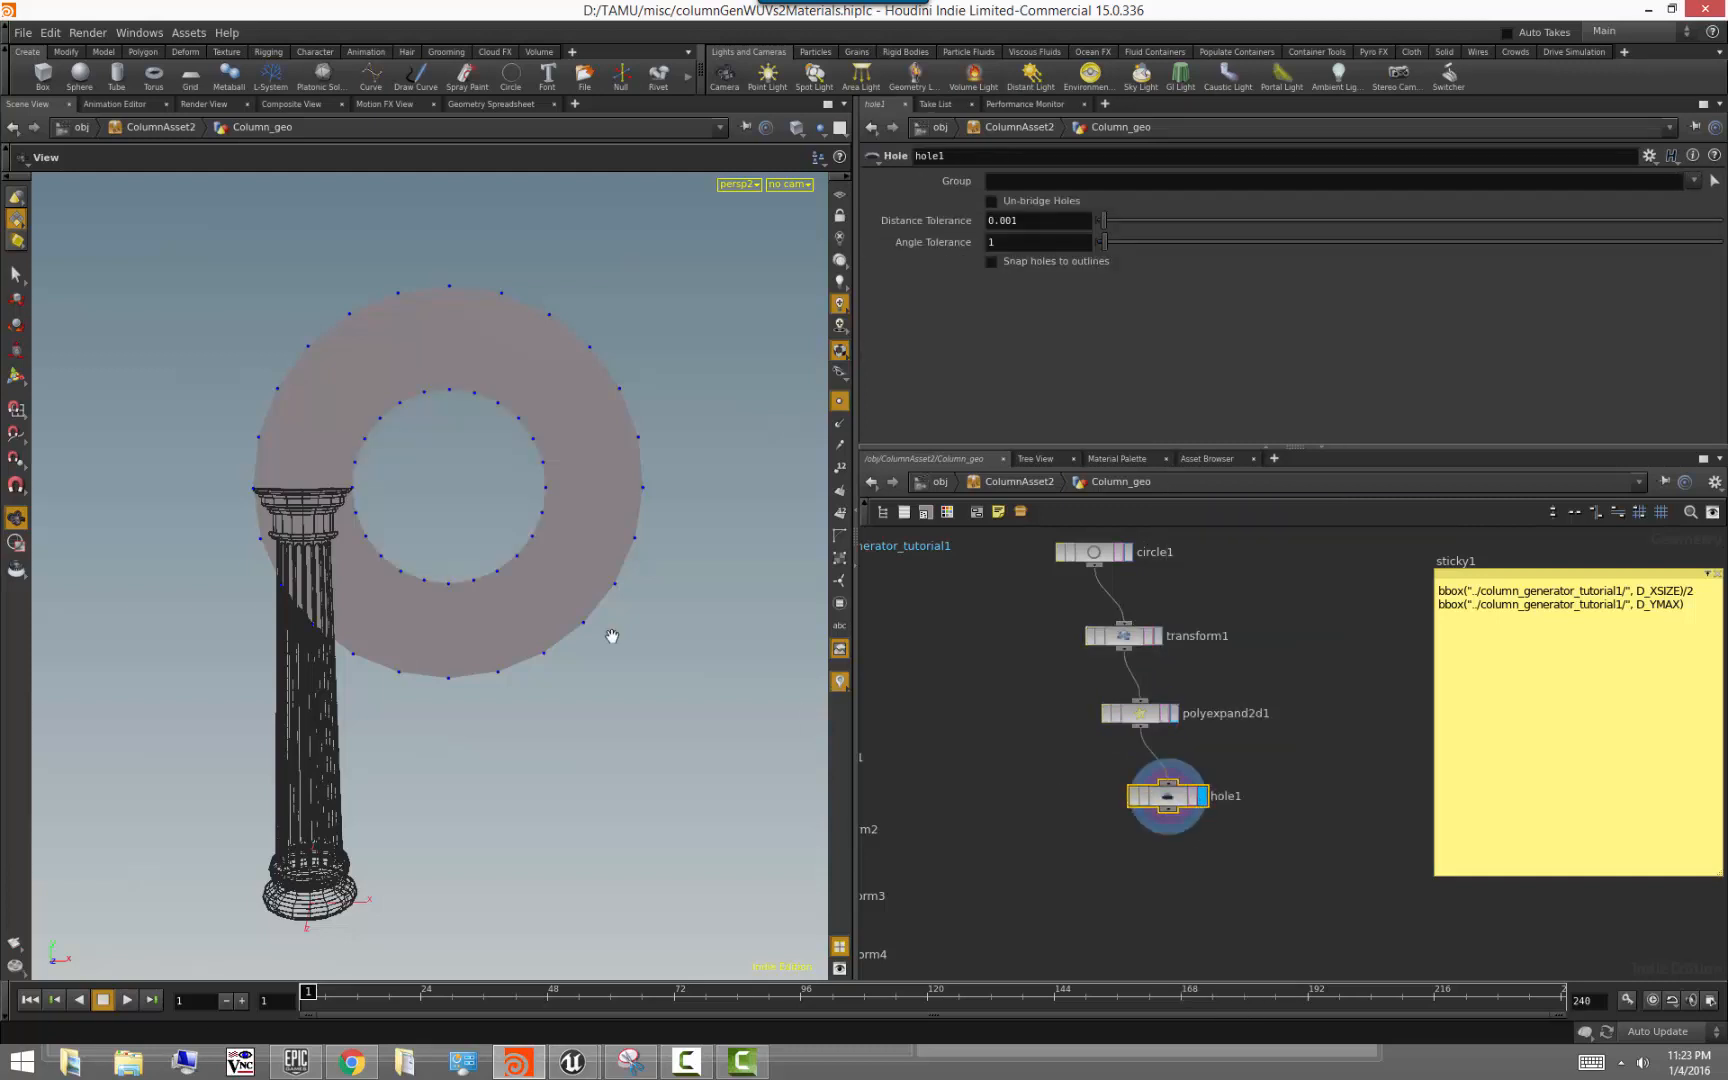
right_drag(457, 558, 463, 609)
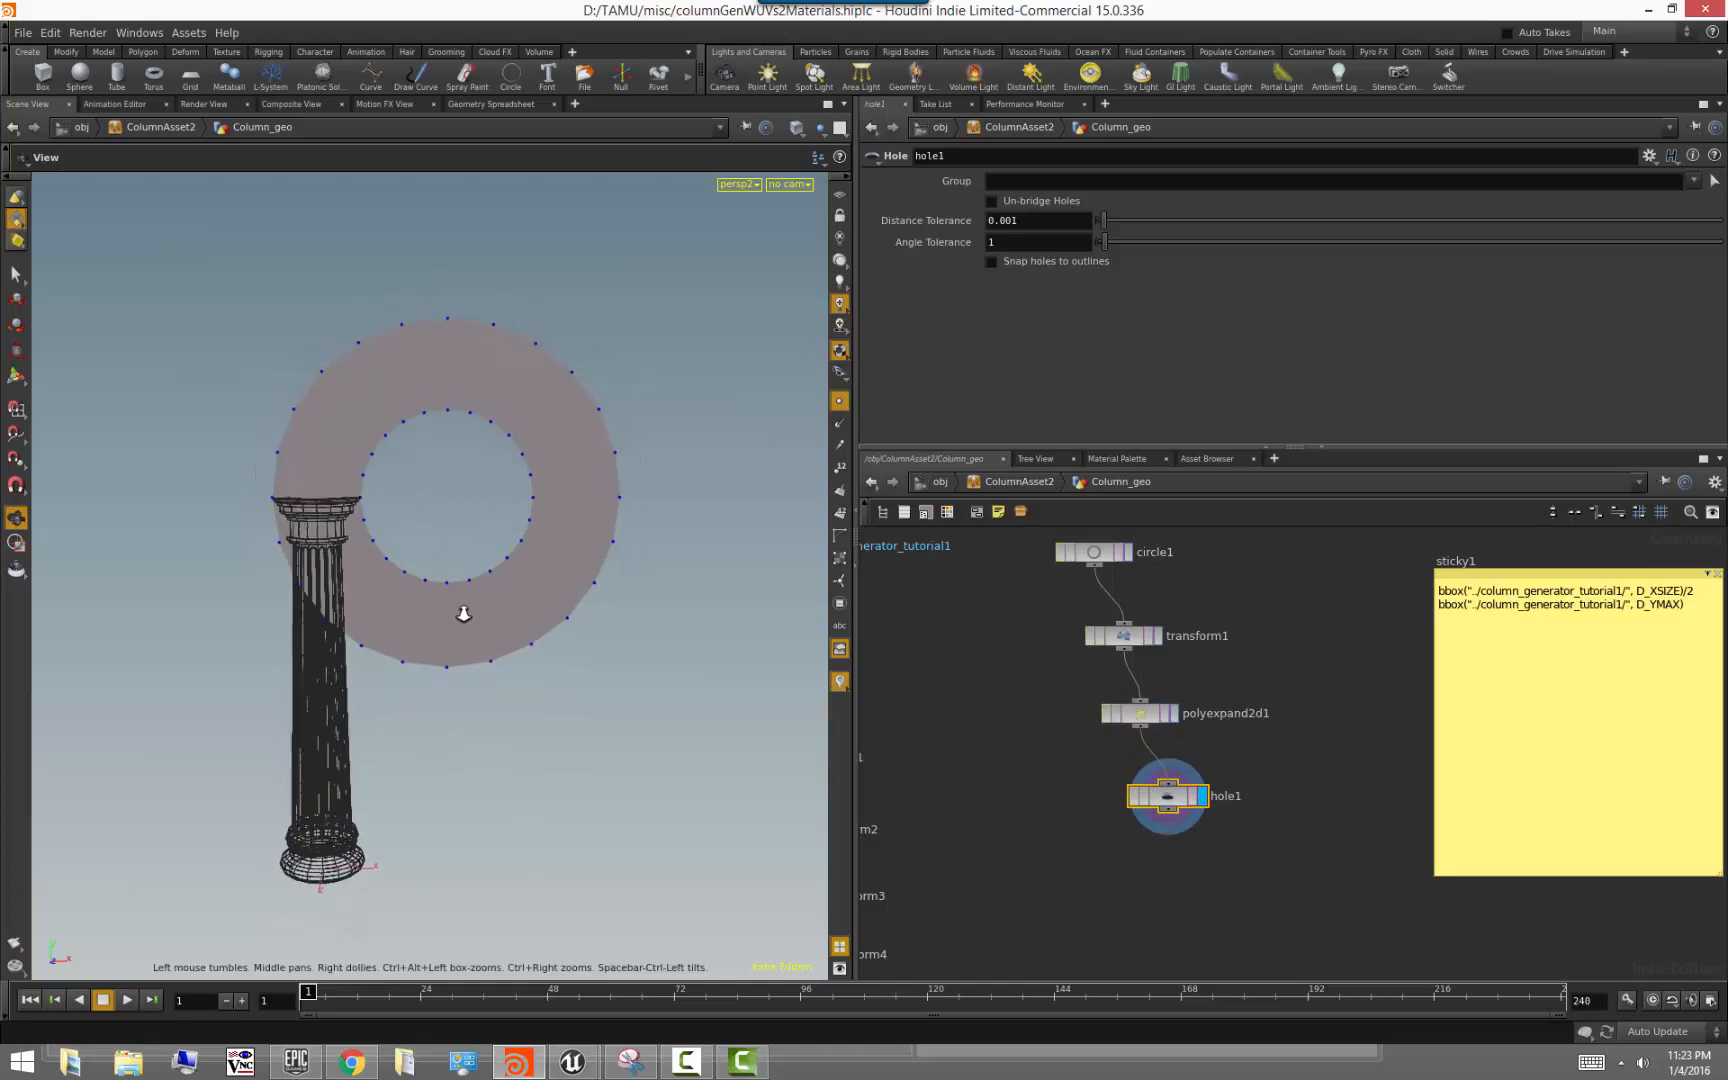
middle_drag(463, 609, 429, 596)
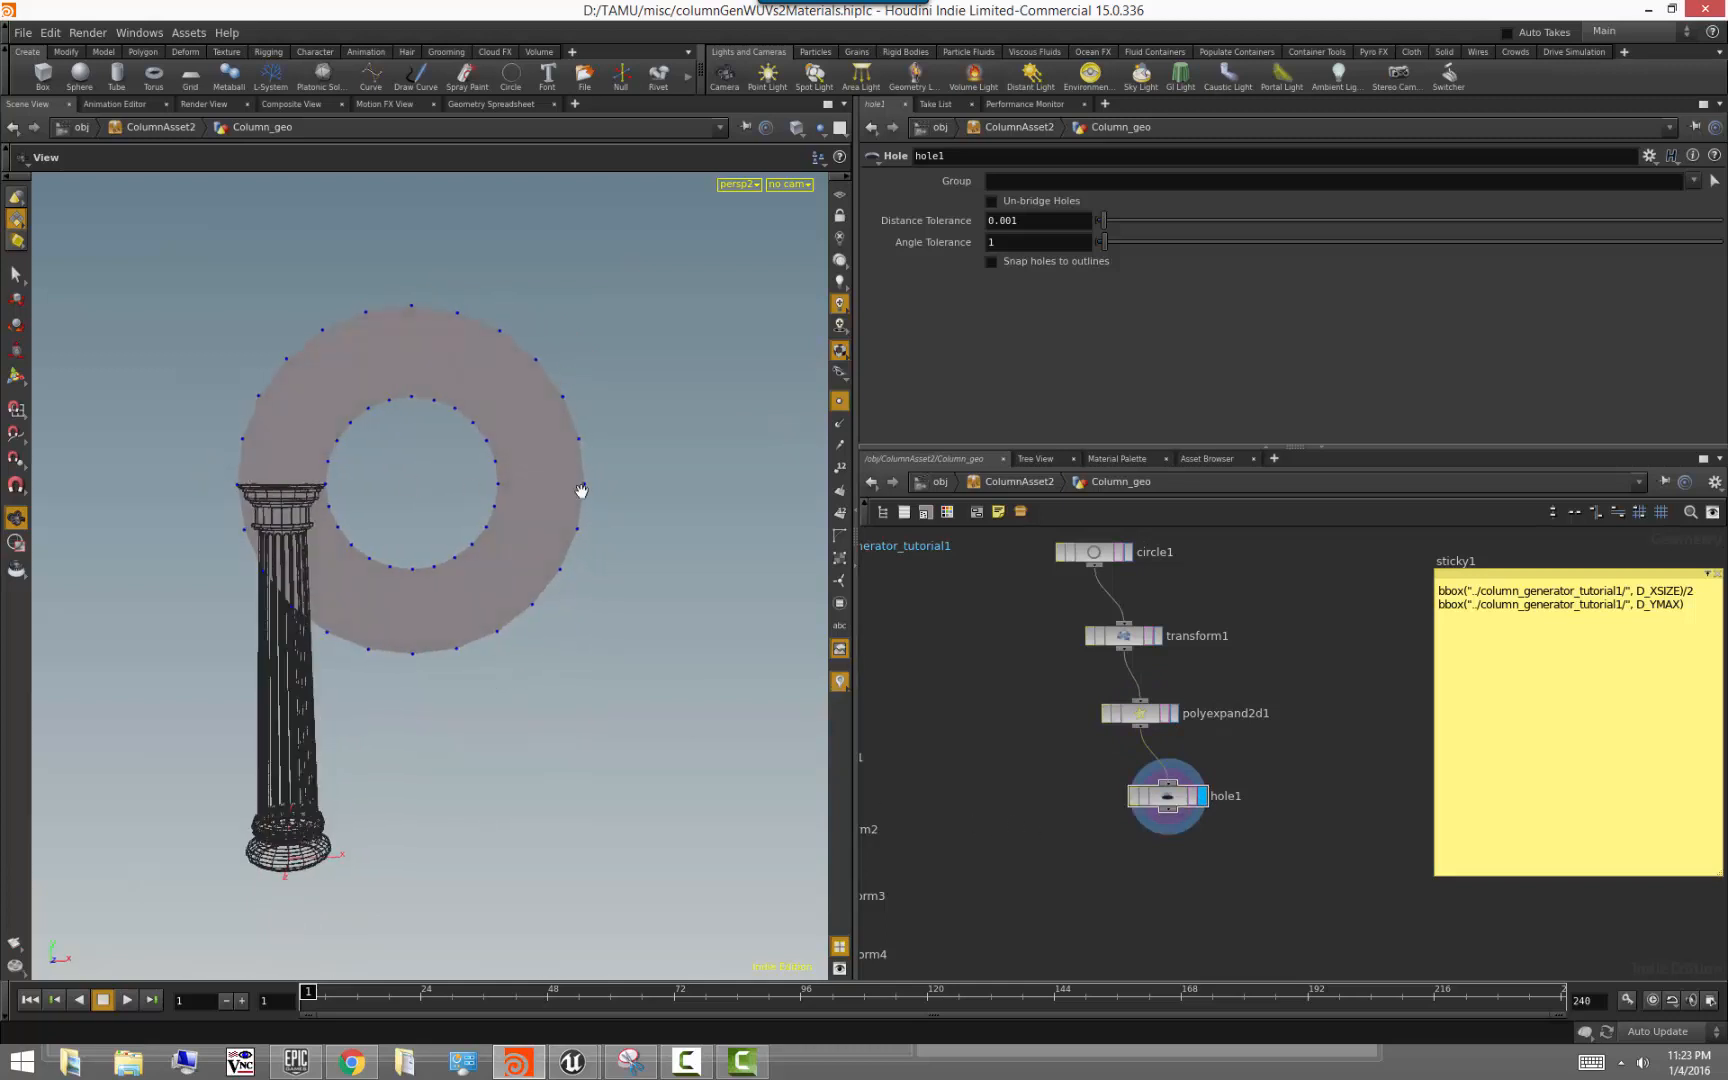
Add a Clip node after hole1 and display its result
middle_drag(1166, 902, 1067, 841)
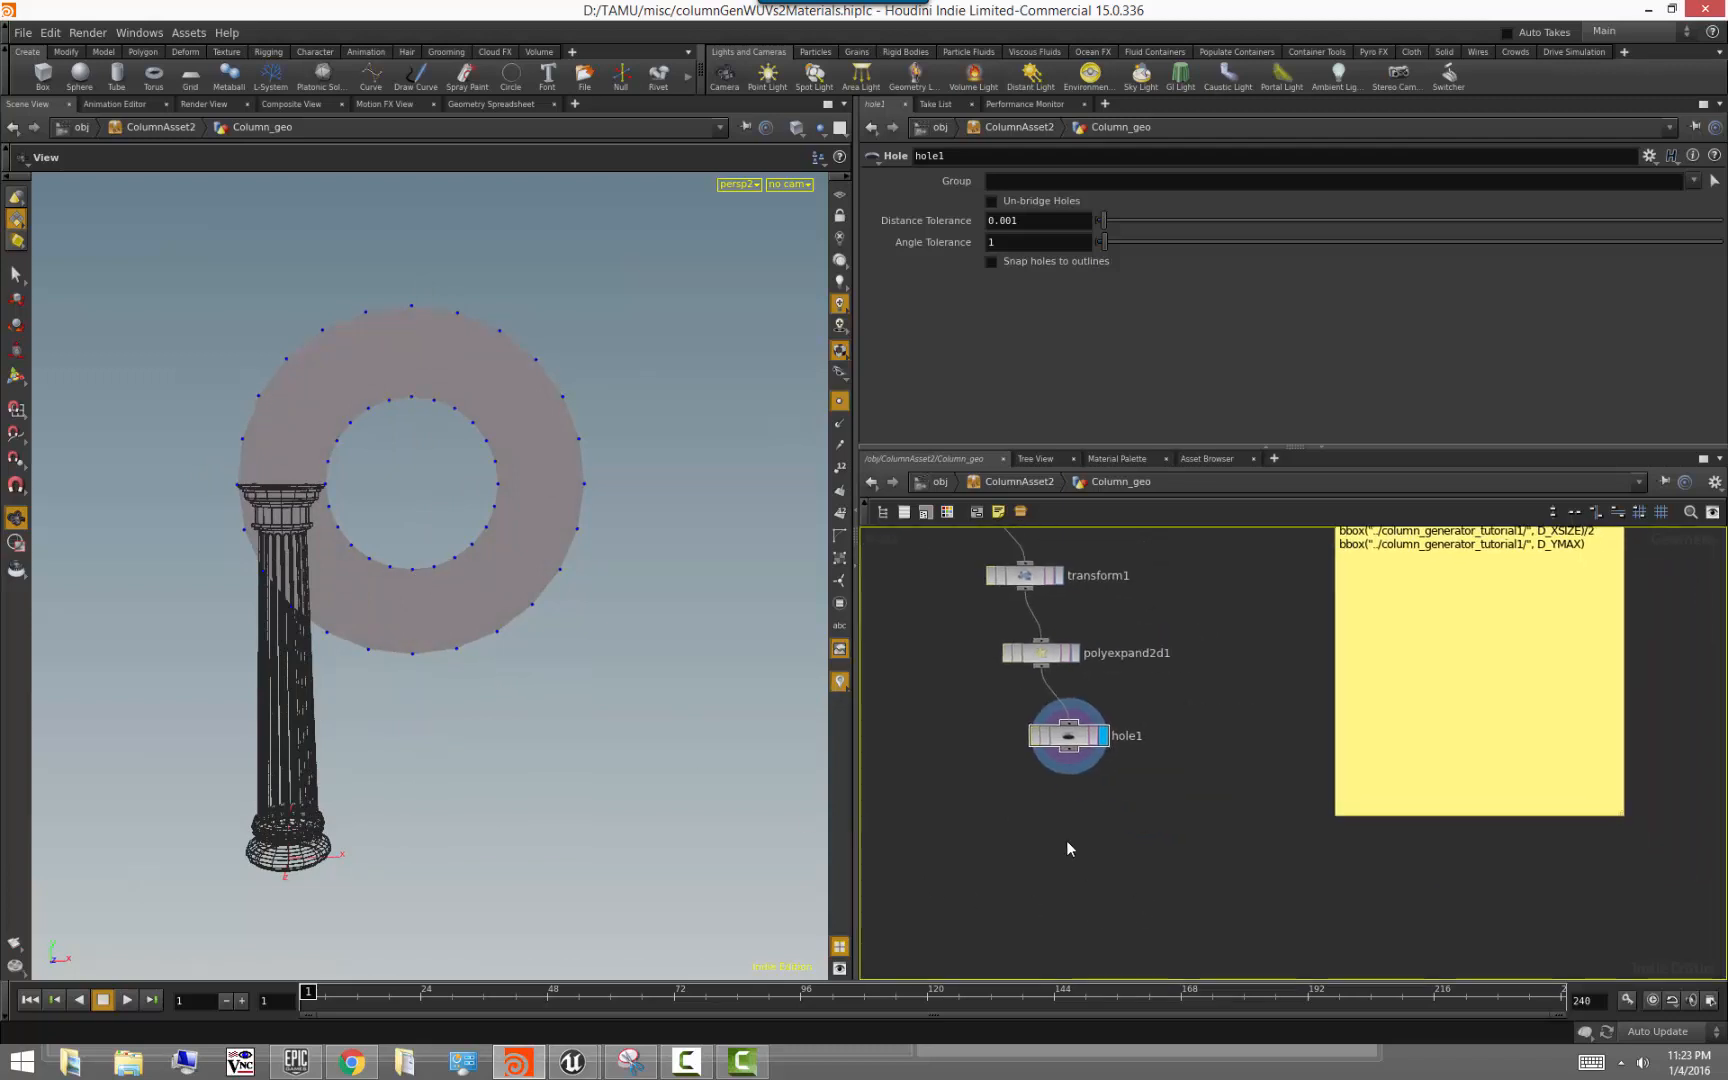
key(Tab)
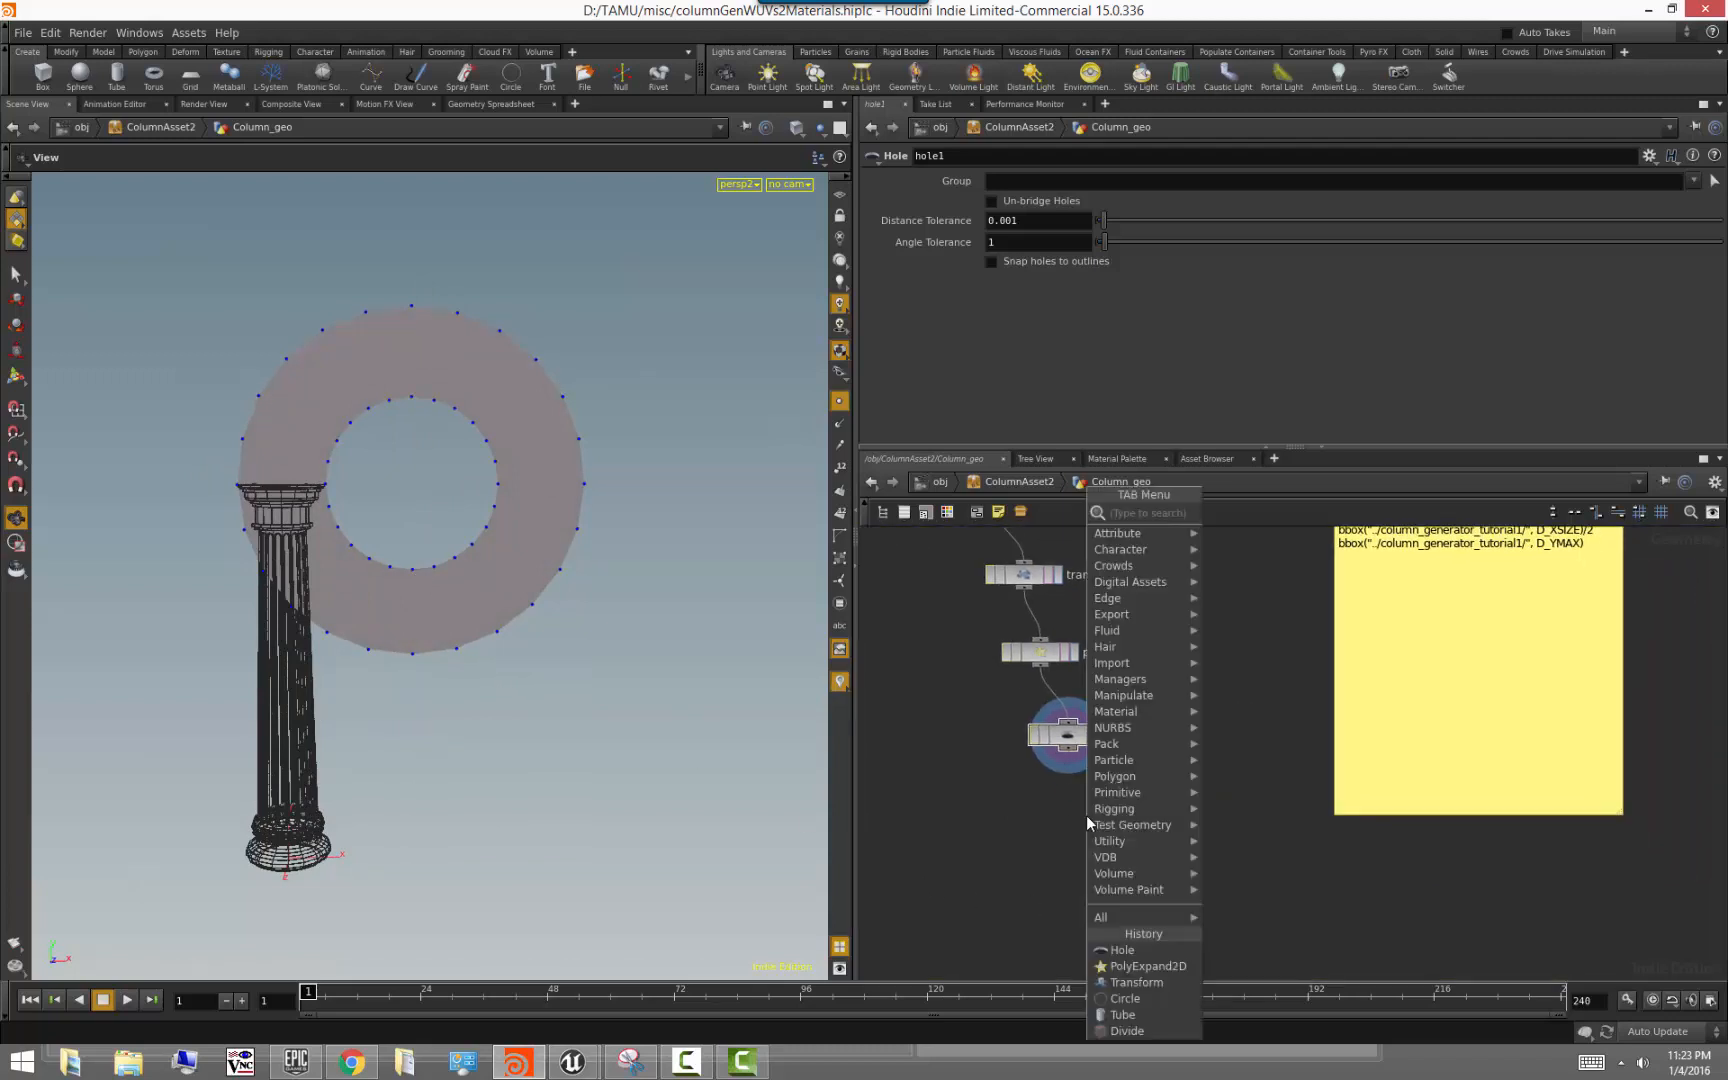
text(clip)
key(Return)
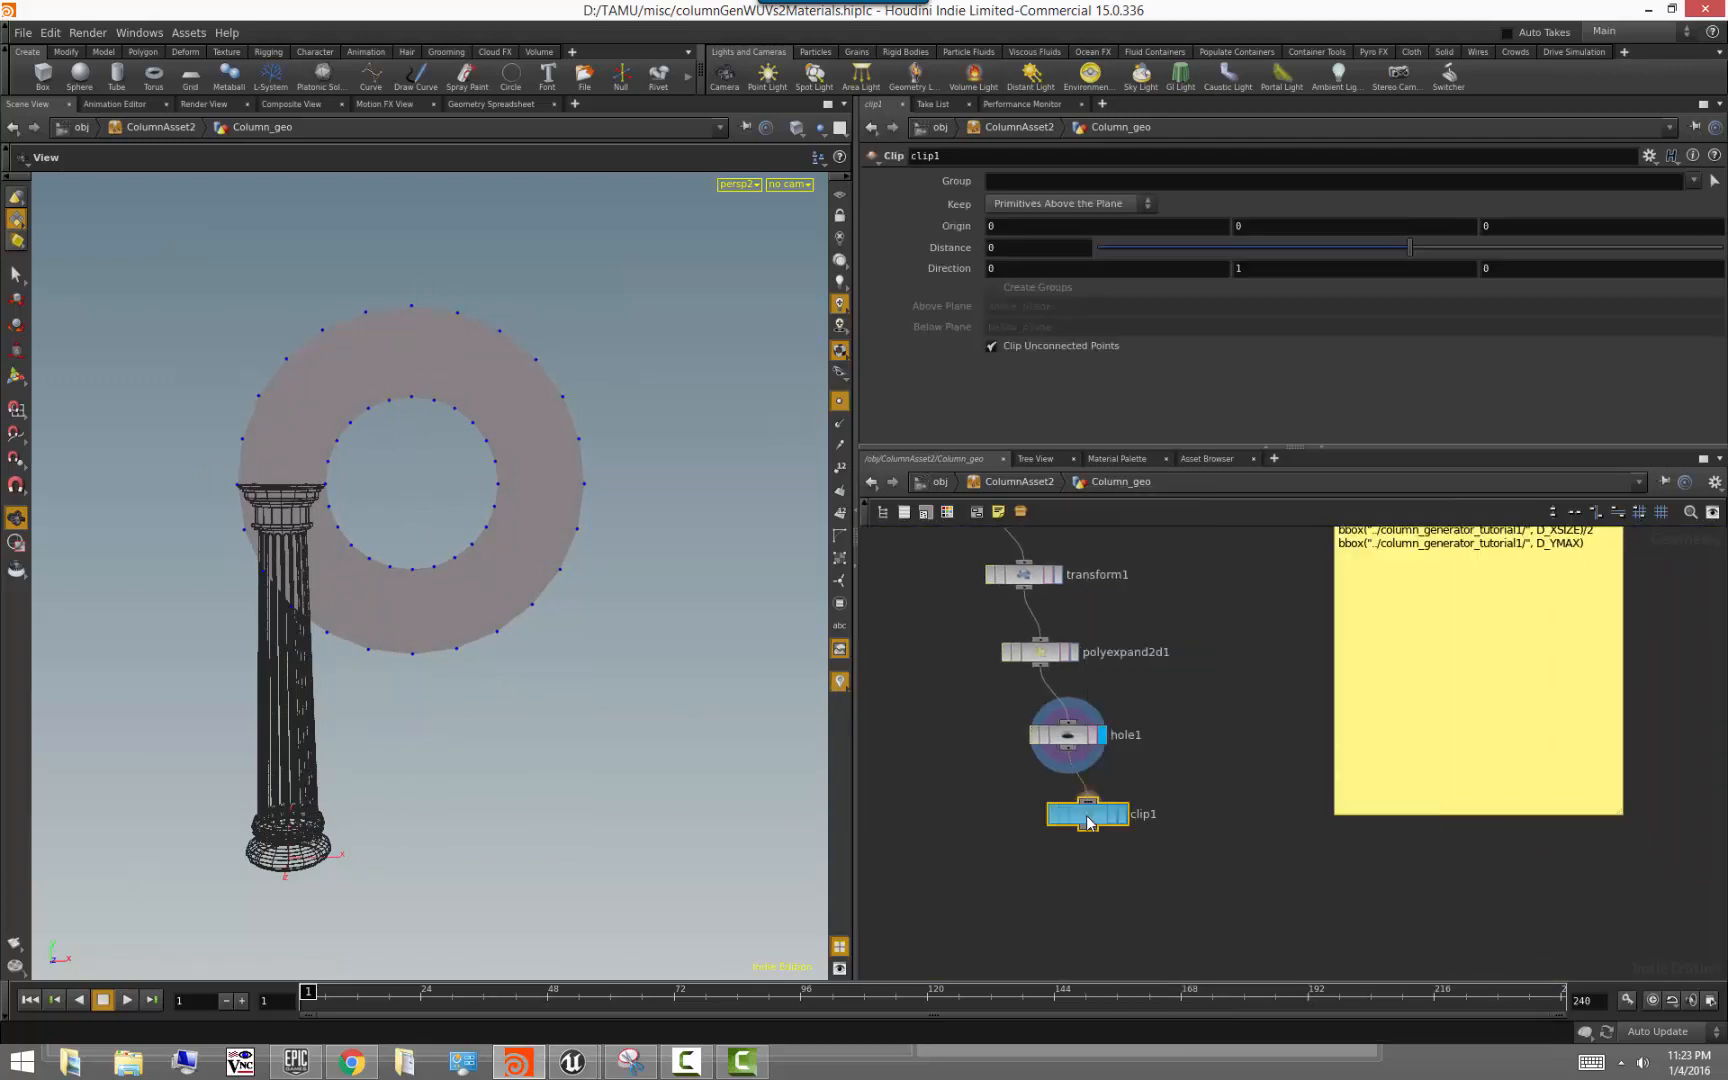
click(1103, 820)
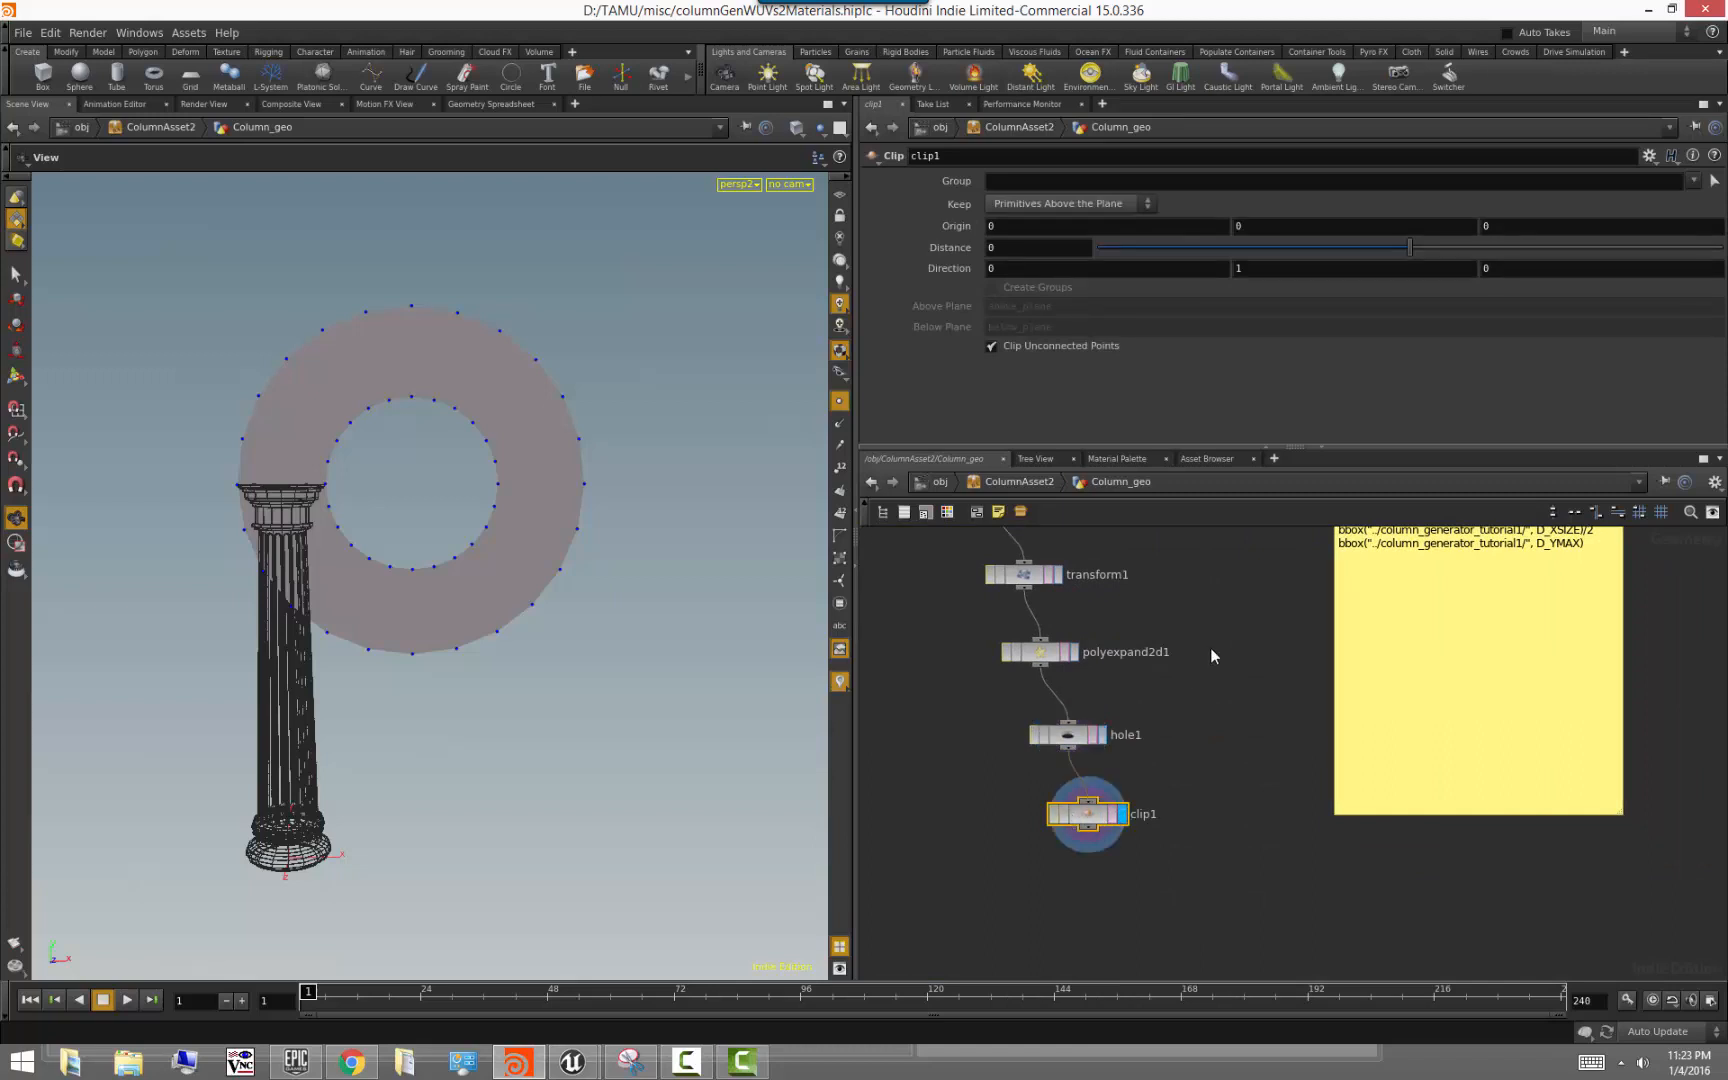
scroll(1180, 776, up, 1)
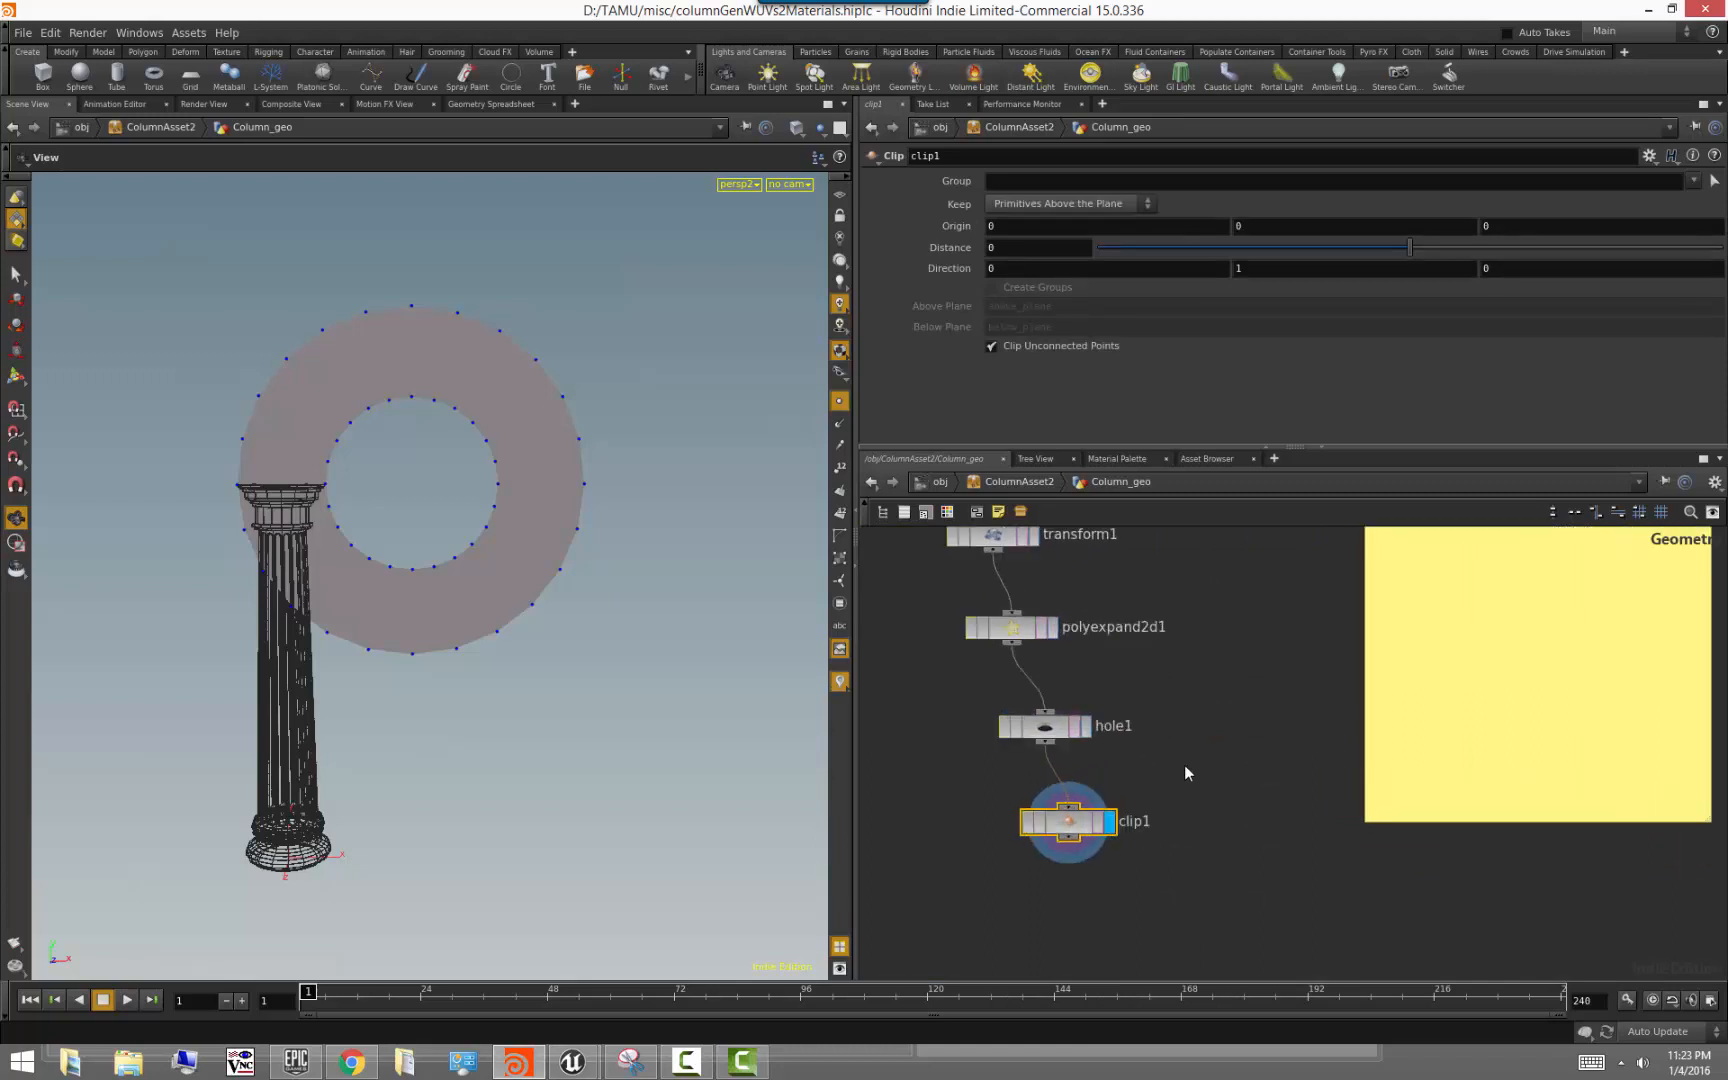
Replace clip1's Origin Y value with the beginning of a centroid( expression
click(1286, 224)
key(BackSpace)
text(centroid()
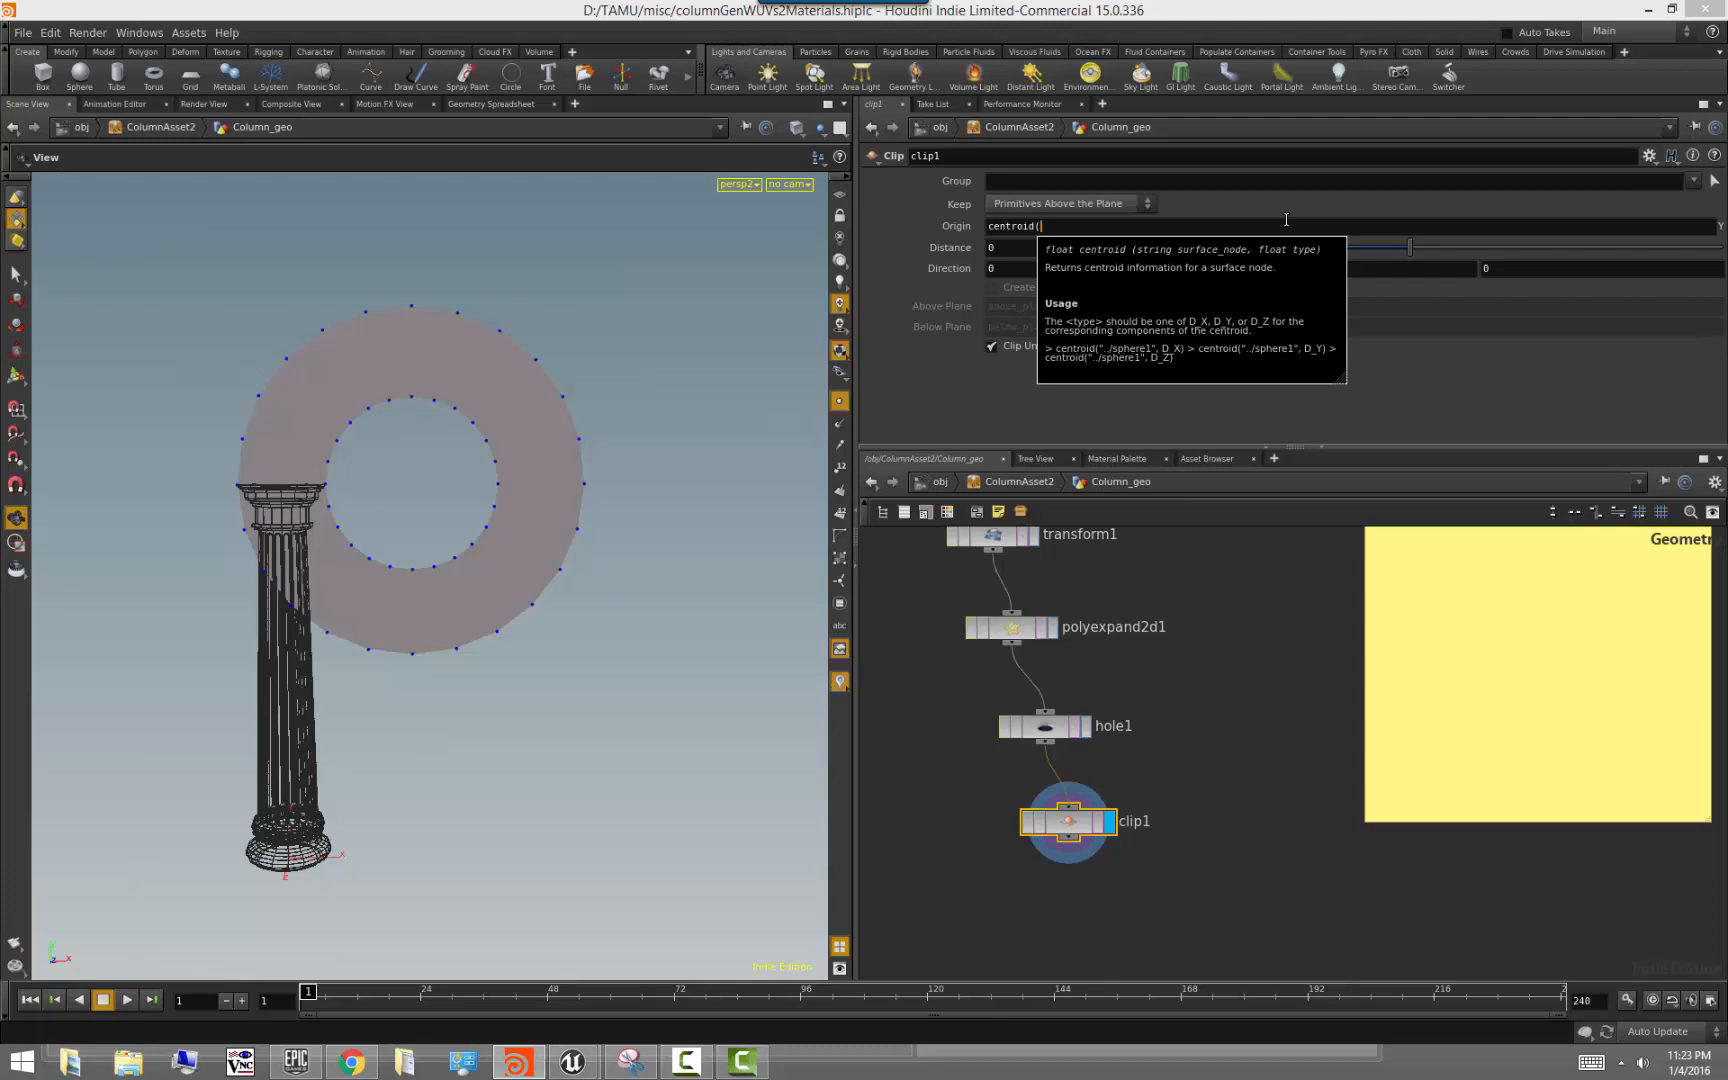
text(0)
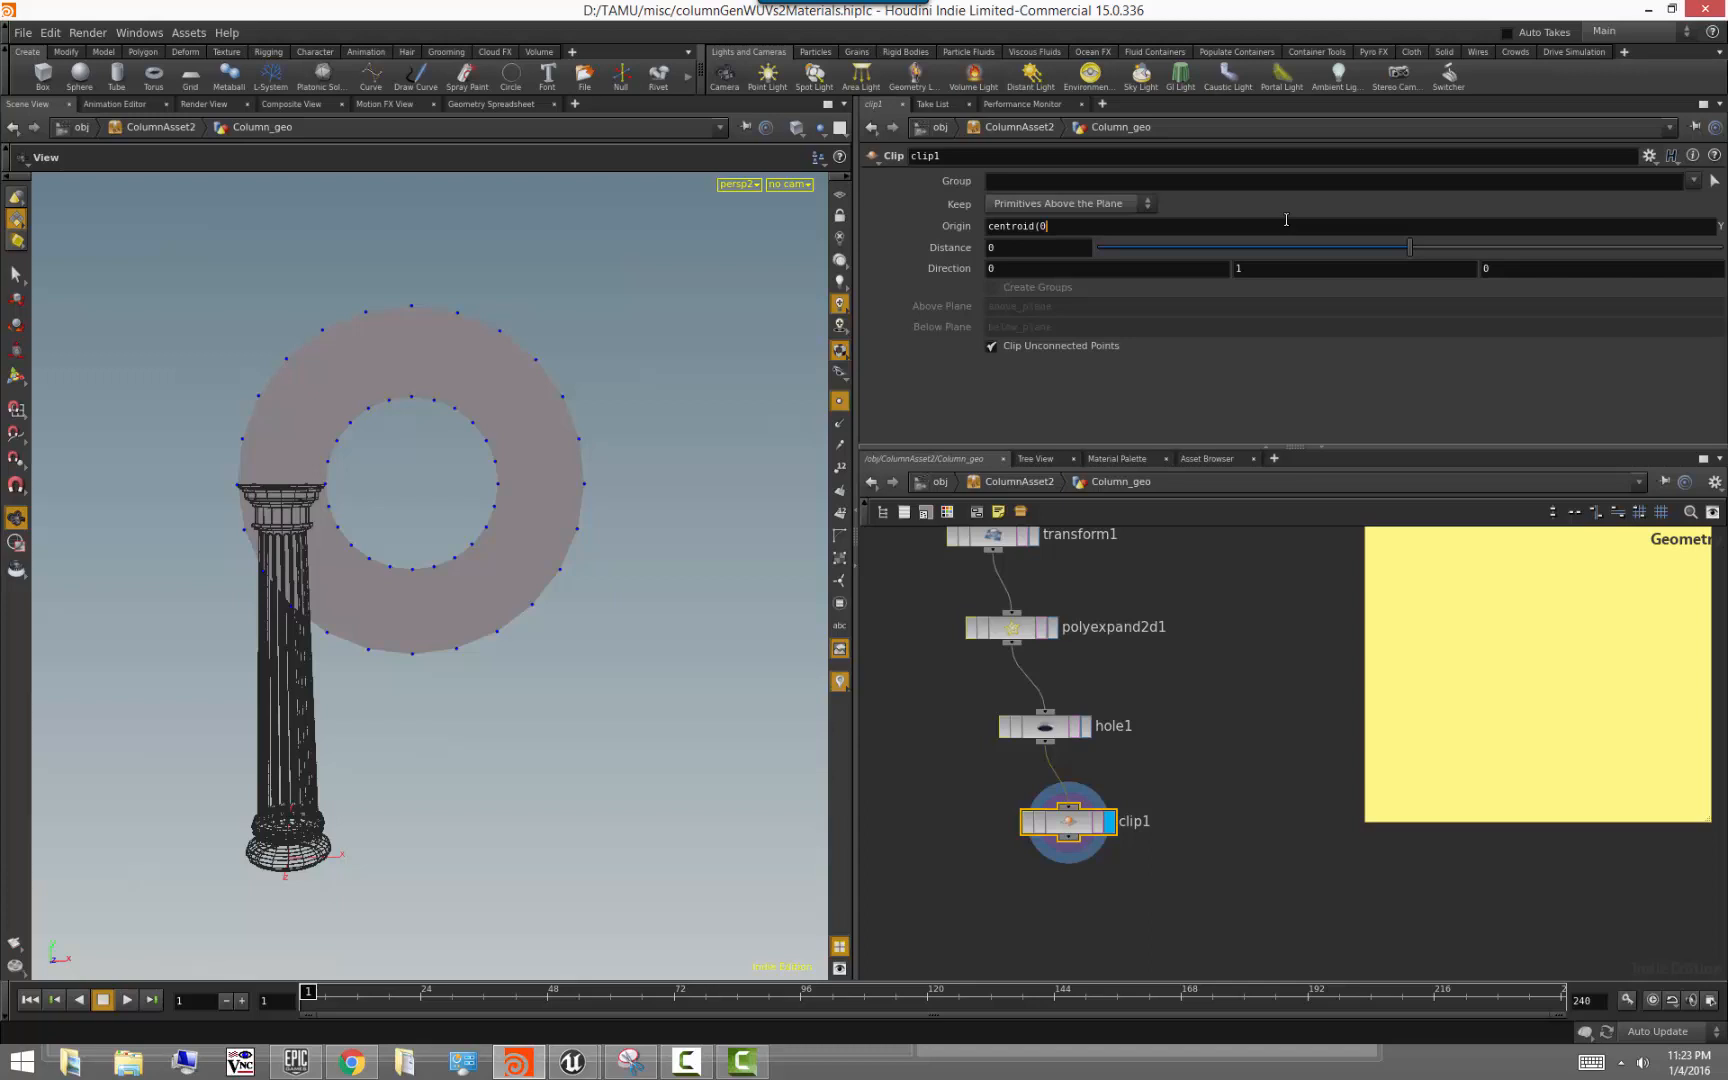
key(BackSpace)
text("../)
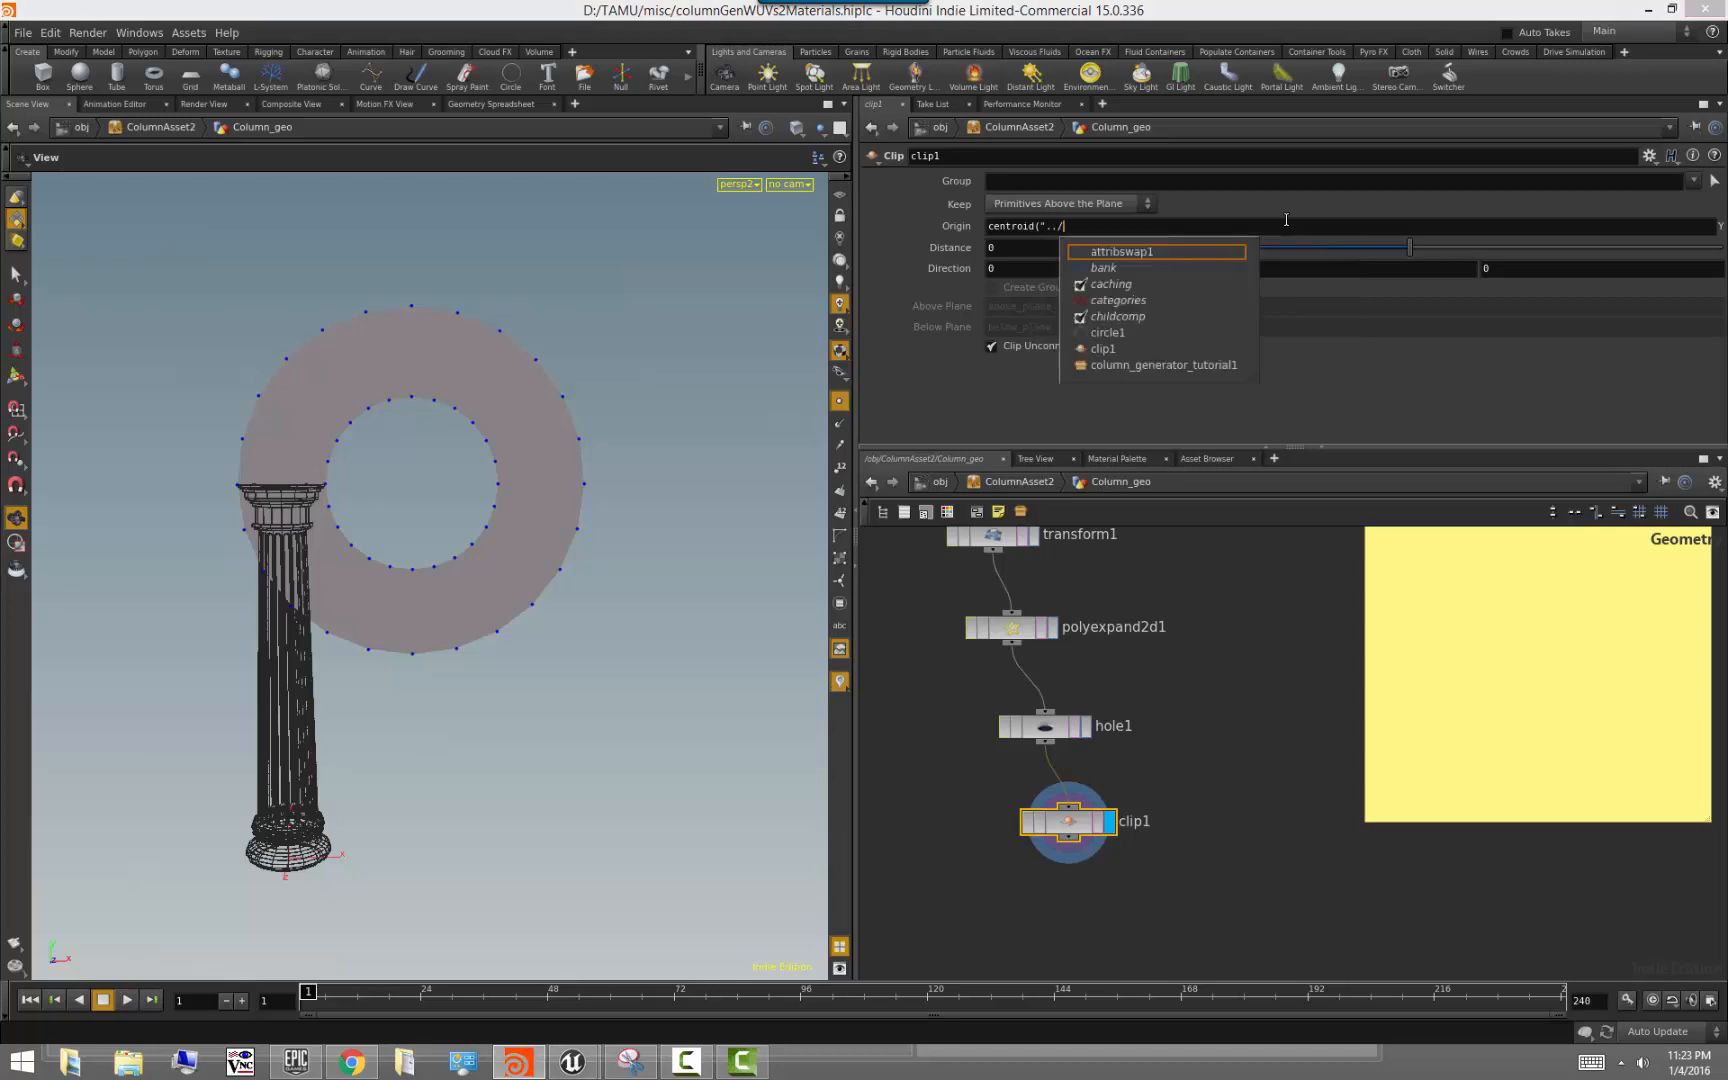
text(hole1)
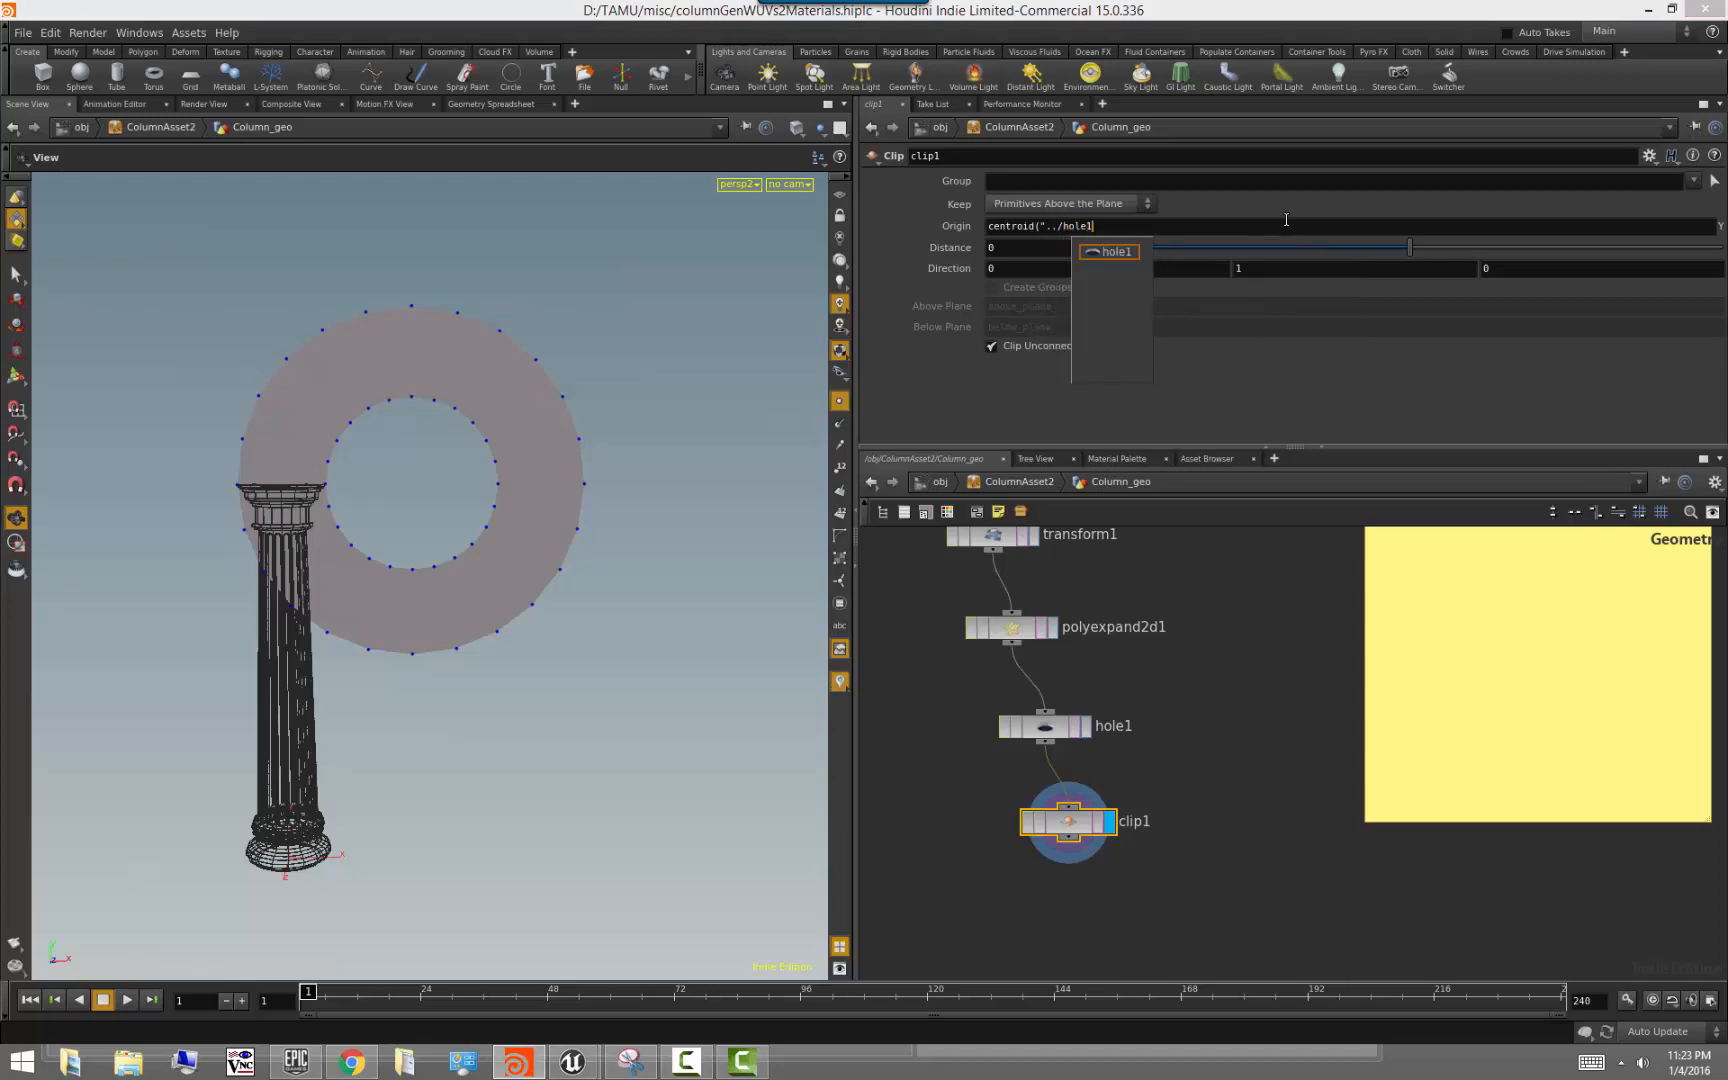
text(")
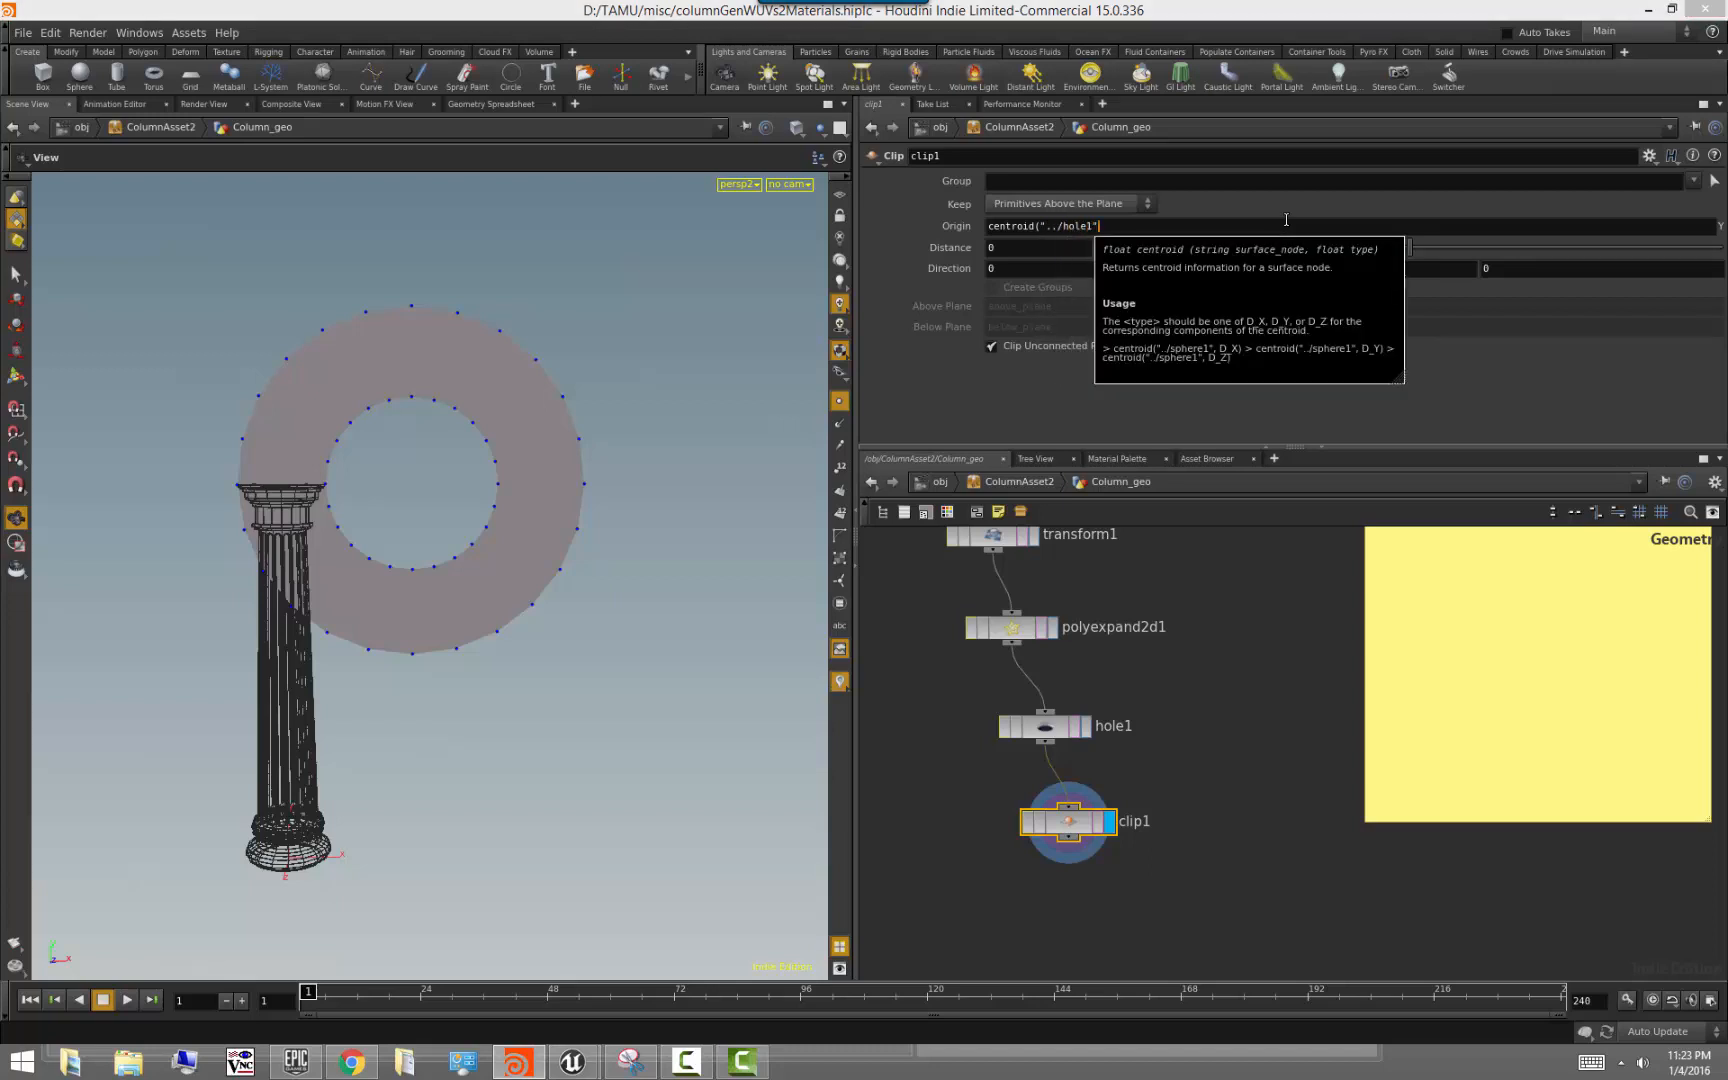
key(BackSpace)
key(BackSpace)
key(BackSpace)
key(BackSpace)
key(BackSpace)
key(BackSpace)
key(BackSpace)
key(BackSpace)
key(BackSpace)
key(BackSpace)
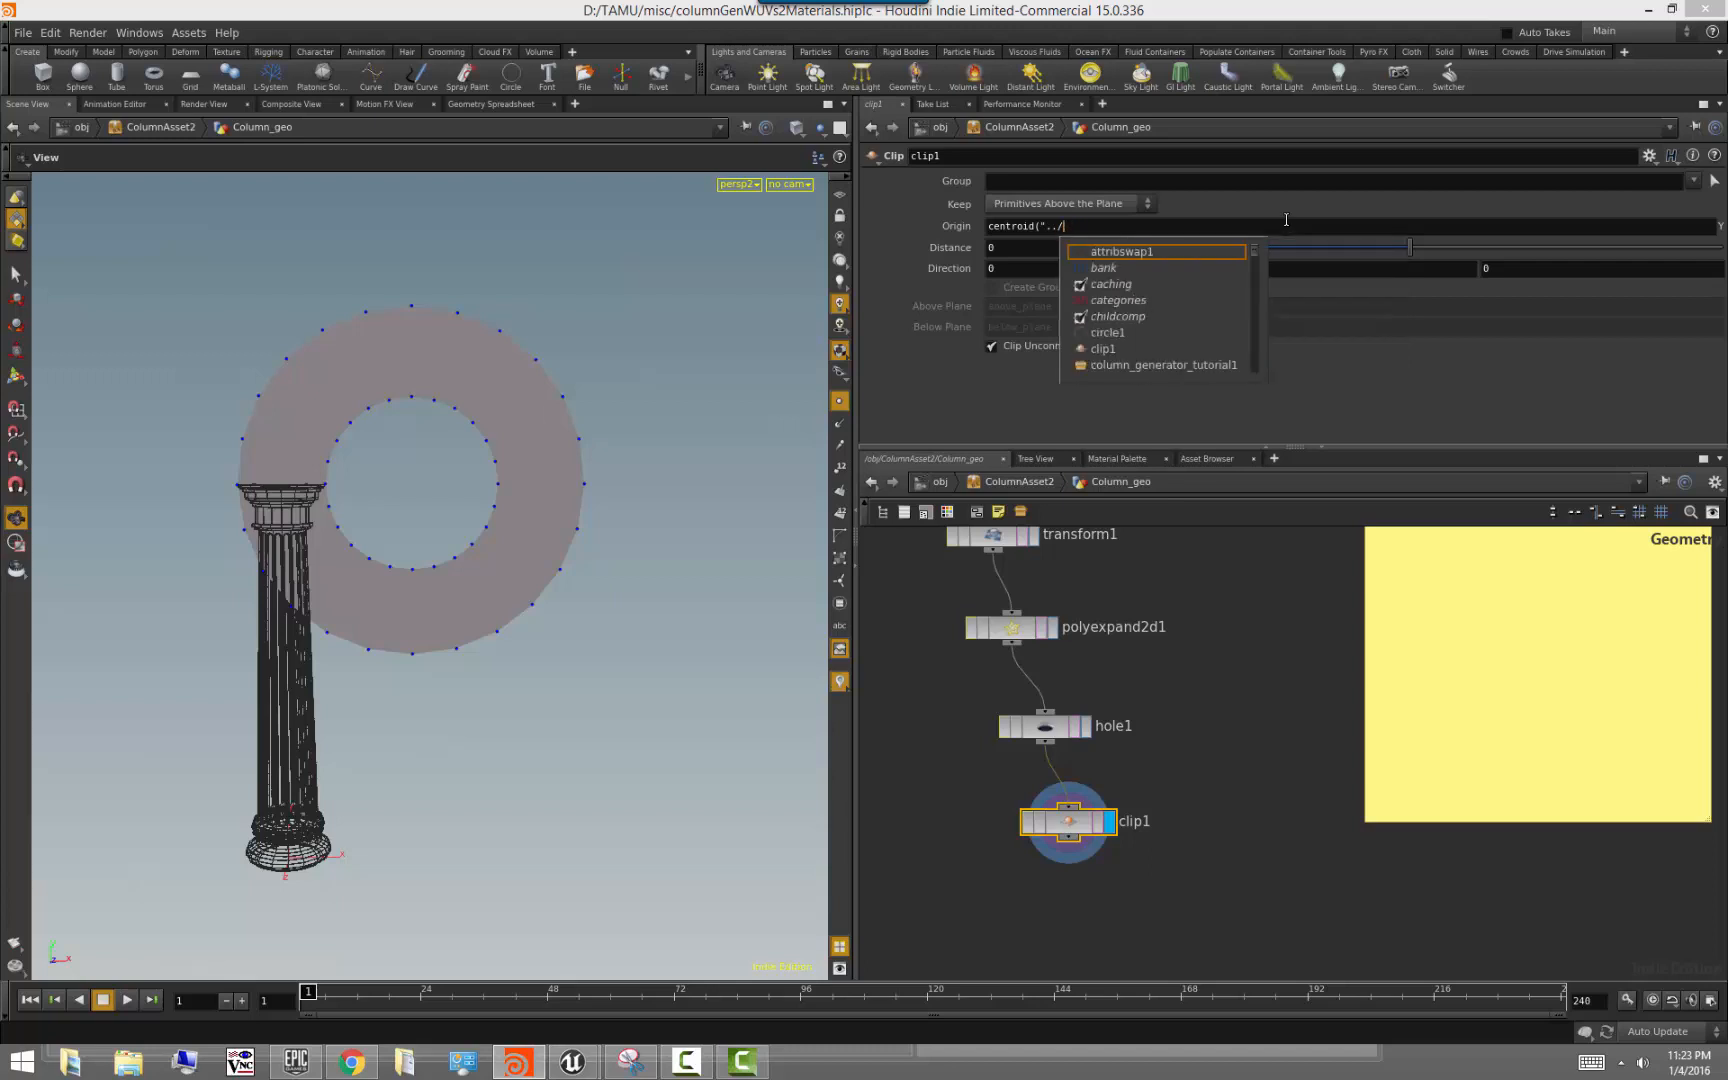
Complete clip1's Origin Y expression as centroid(0, D_Y) and inspect the clipped arch above the column
text(0,)
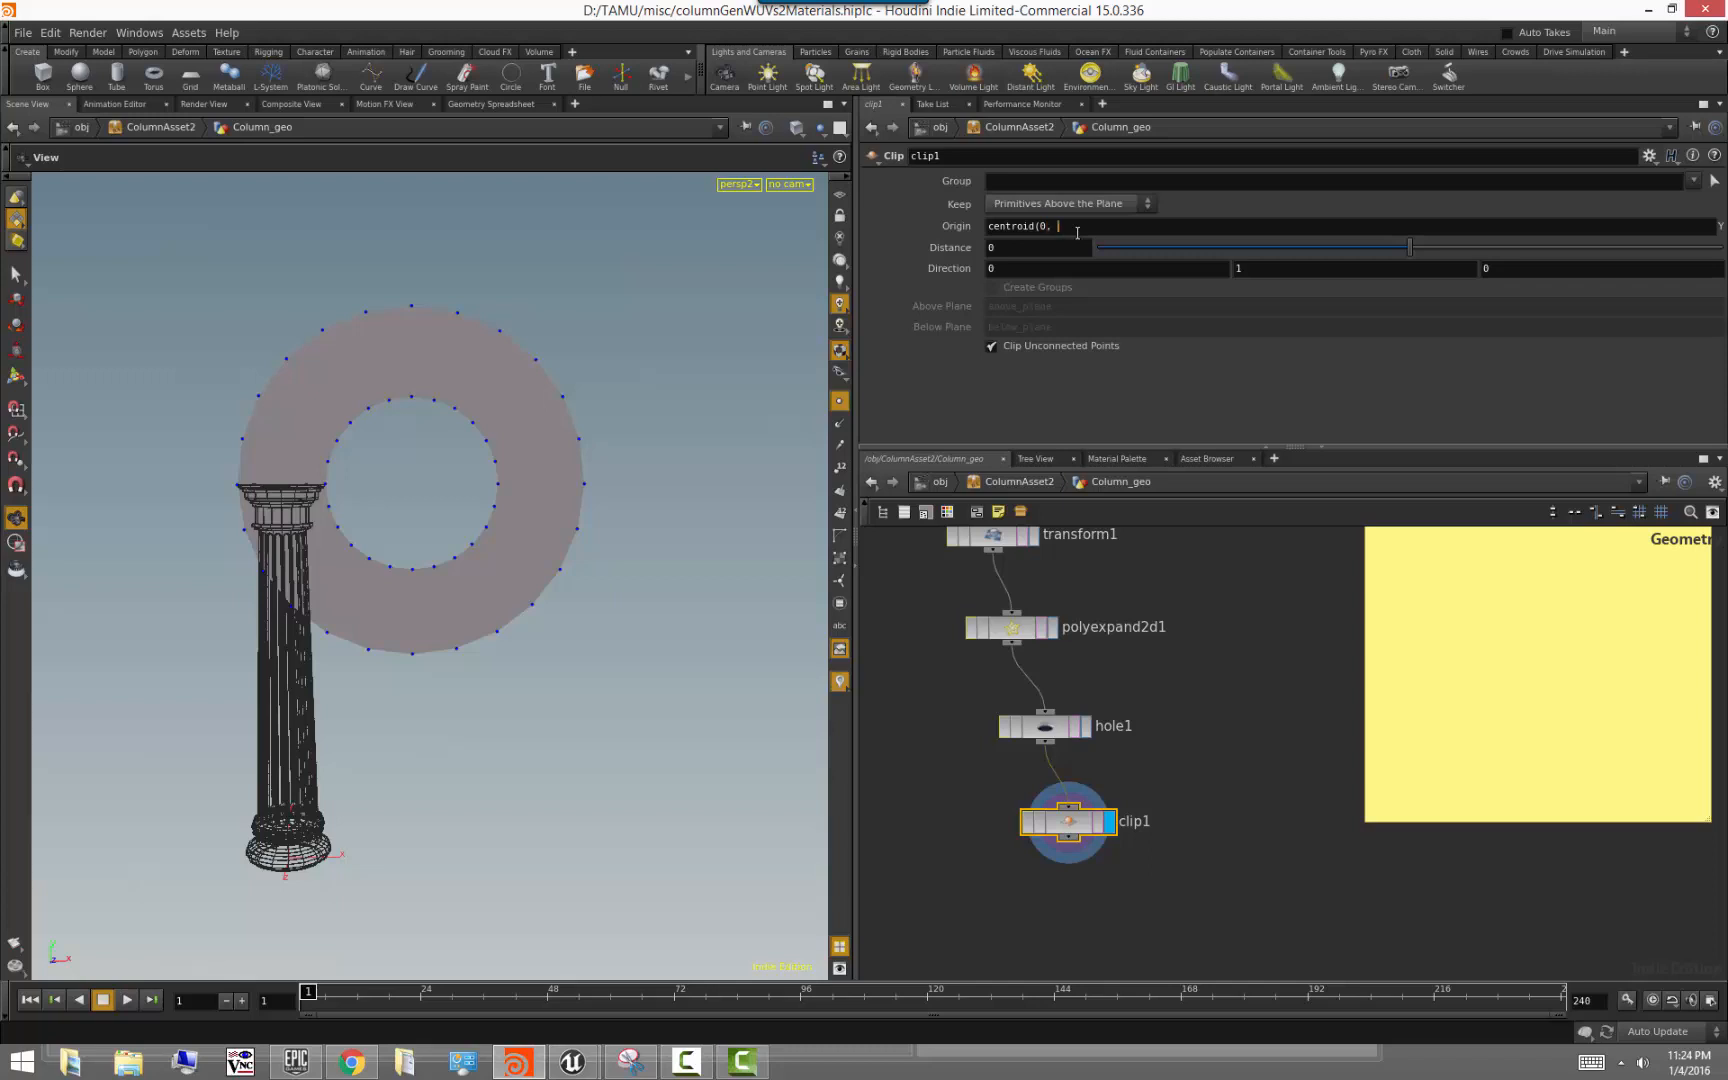
text(D_Y))
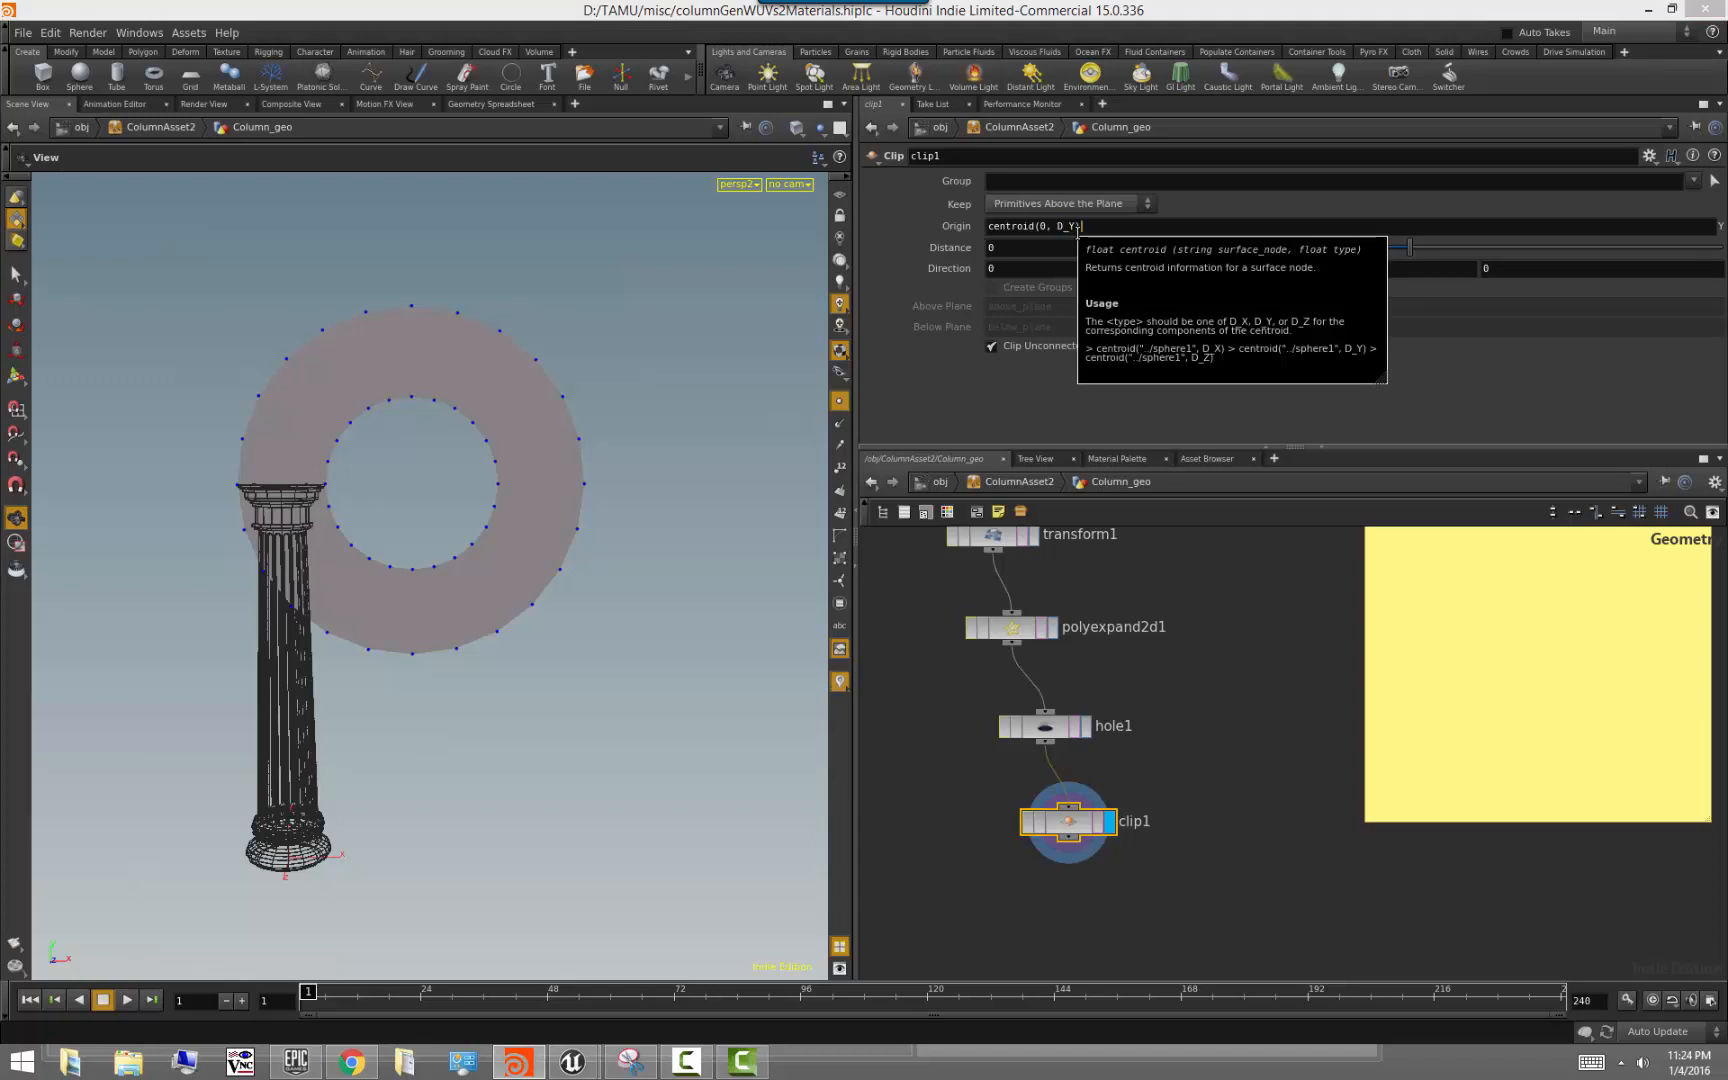
key(Return)
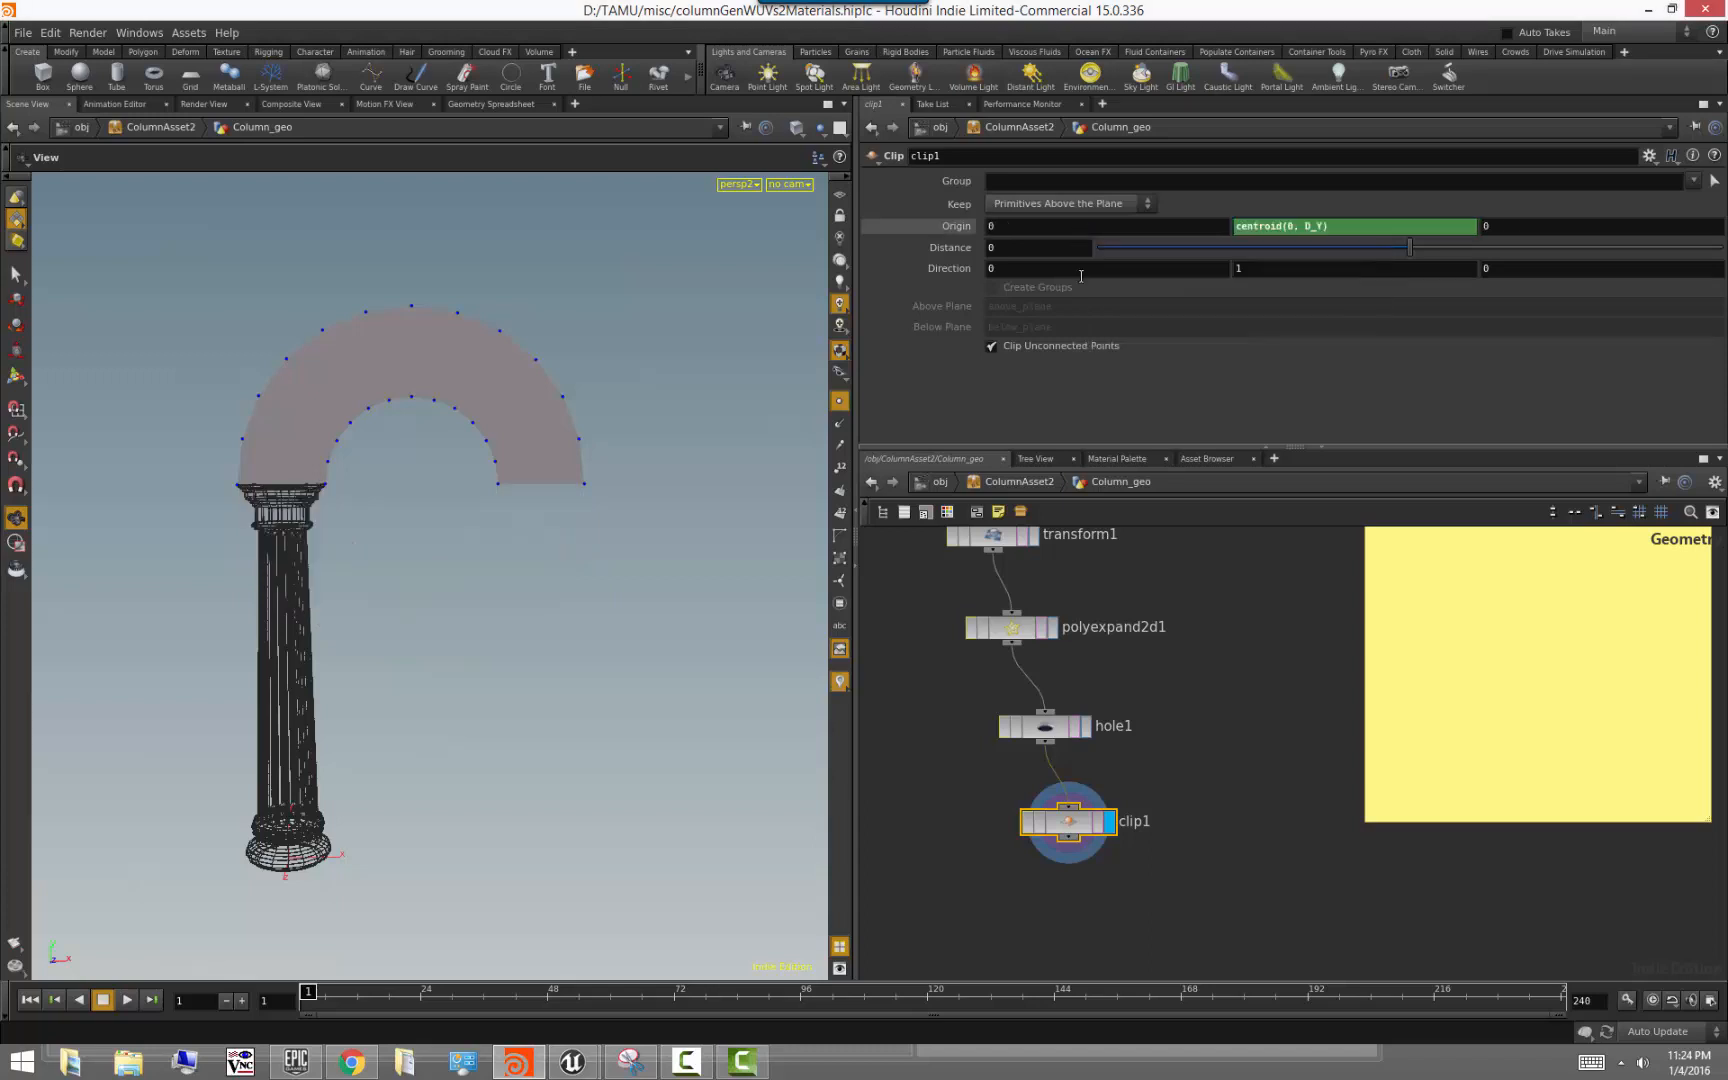
drag(378, 521, 424, 551)
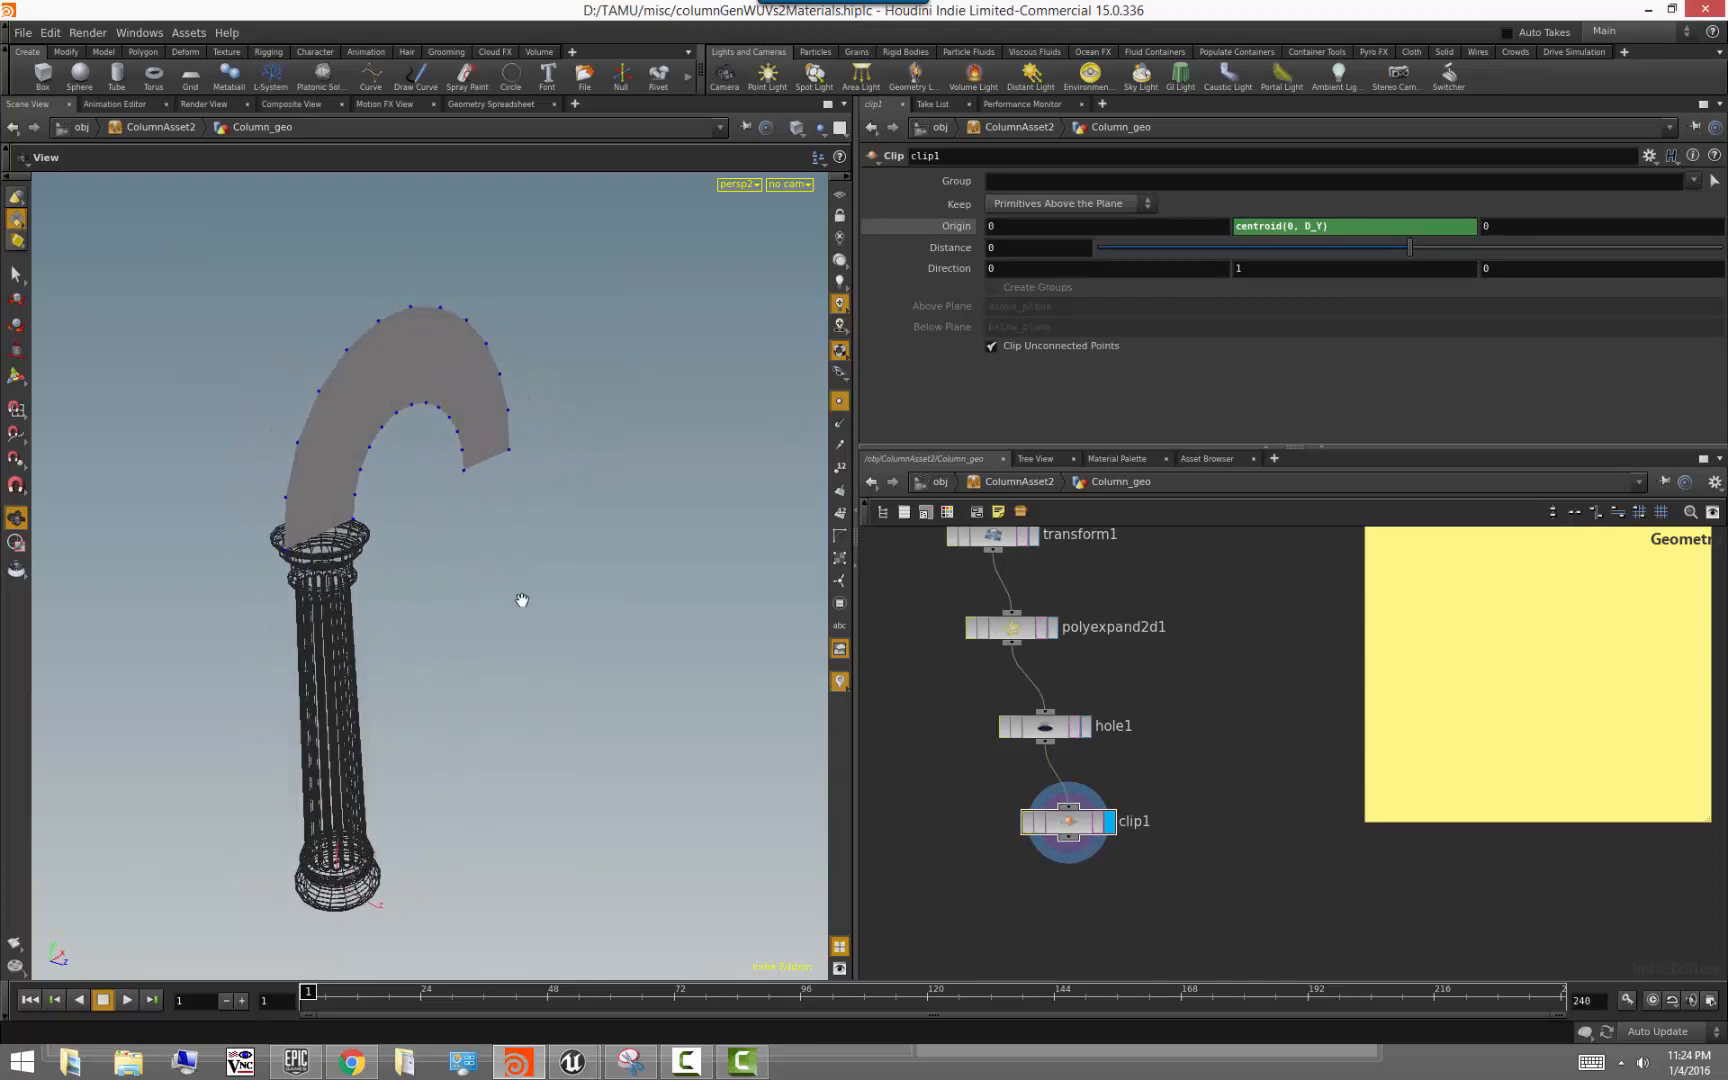
drag(521, 600, 417, 590)
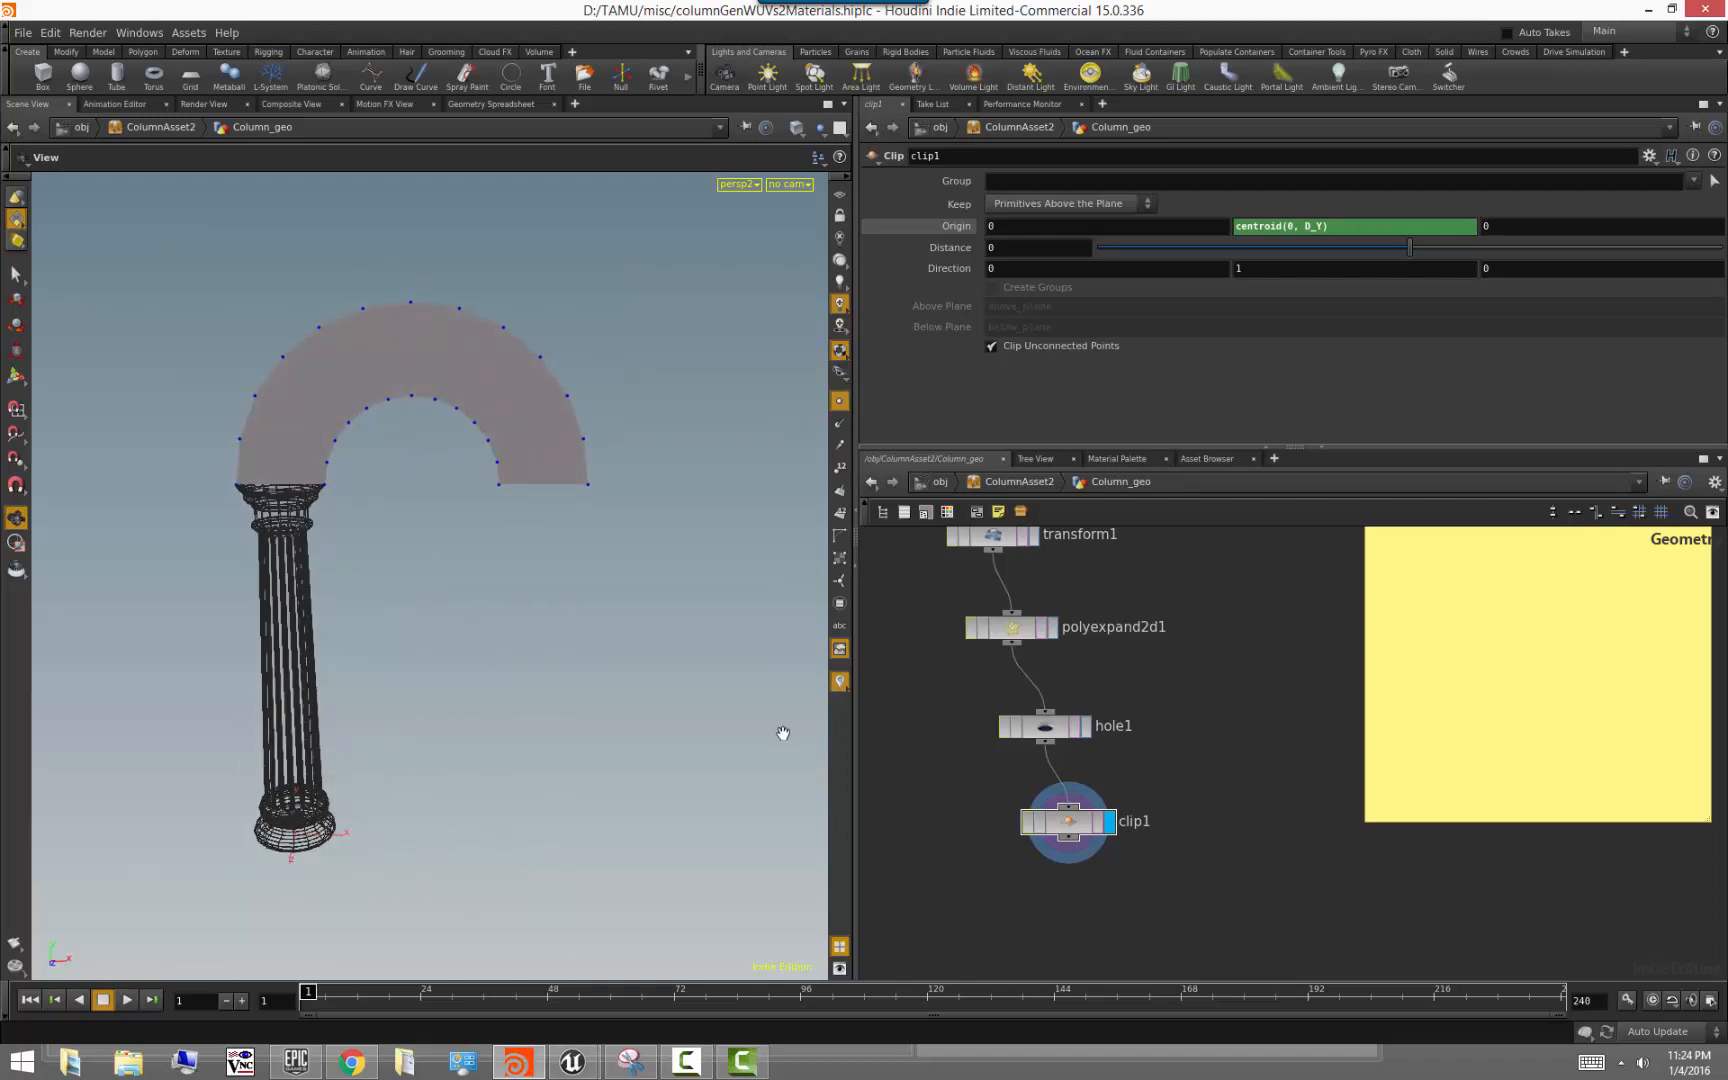
drag(502, 653, 448, 624)
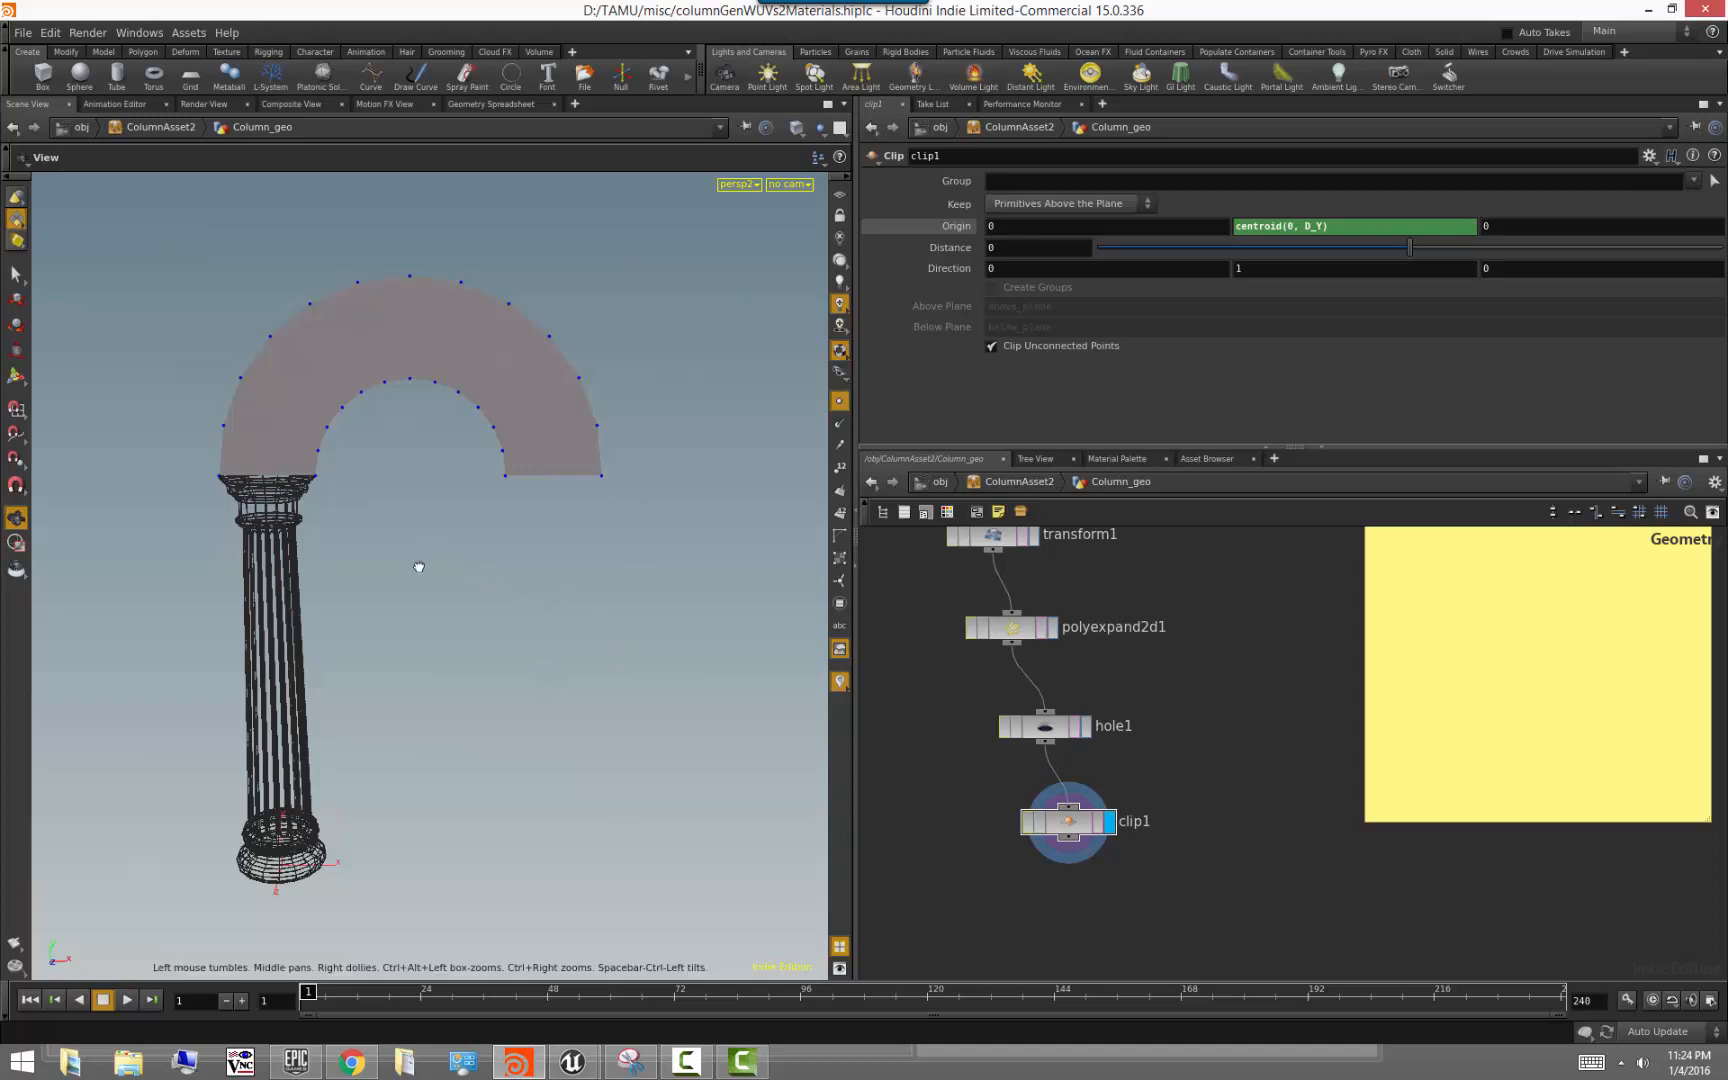
drag(417, 567, 424, 562)
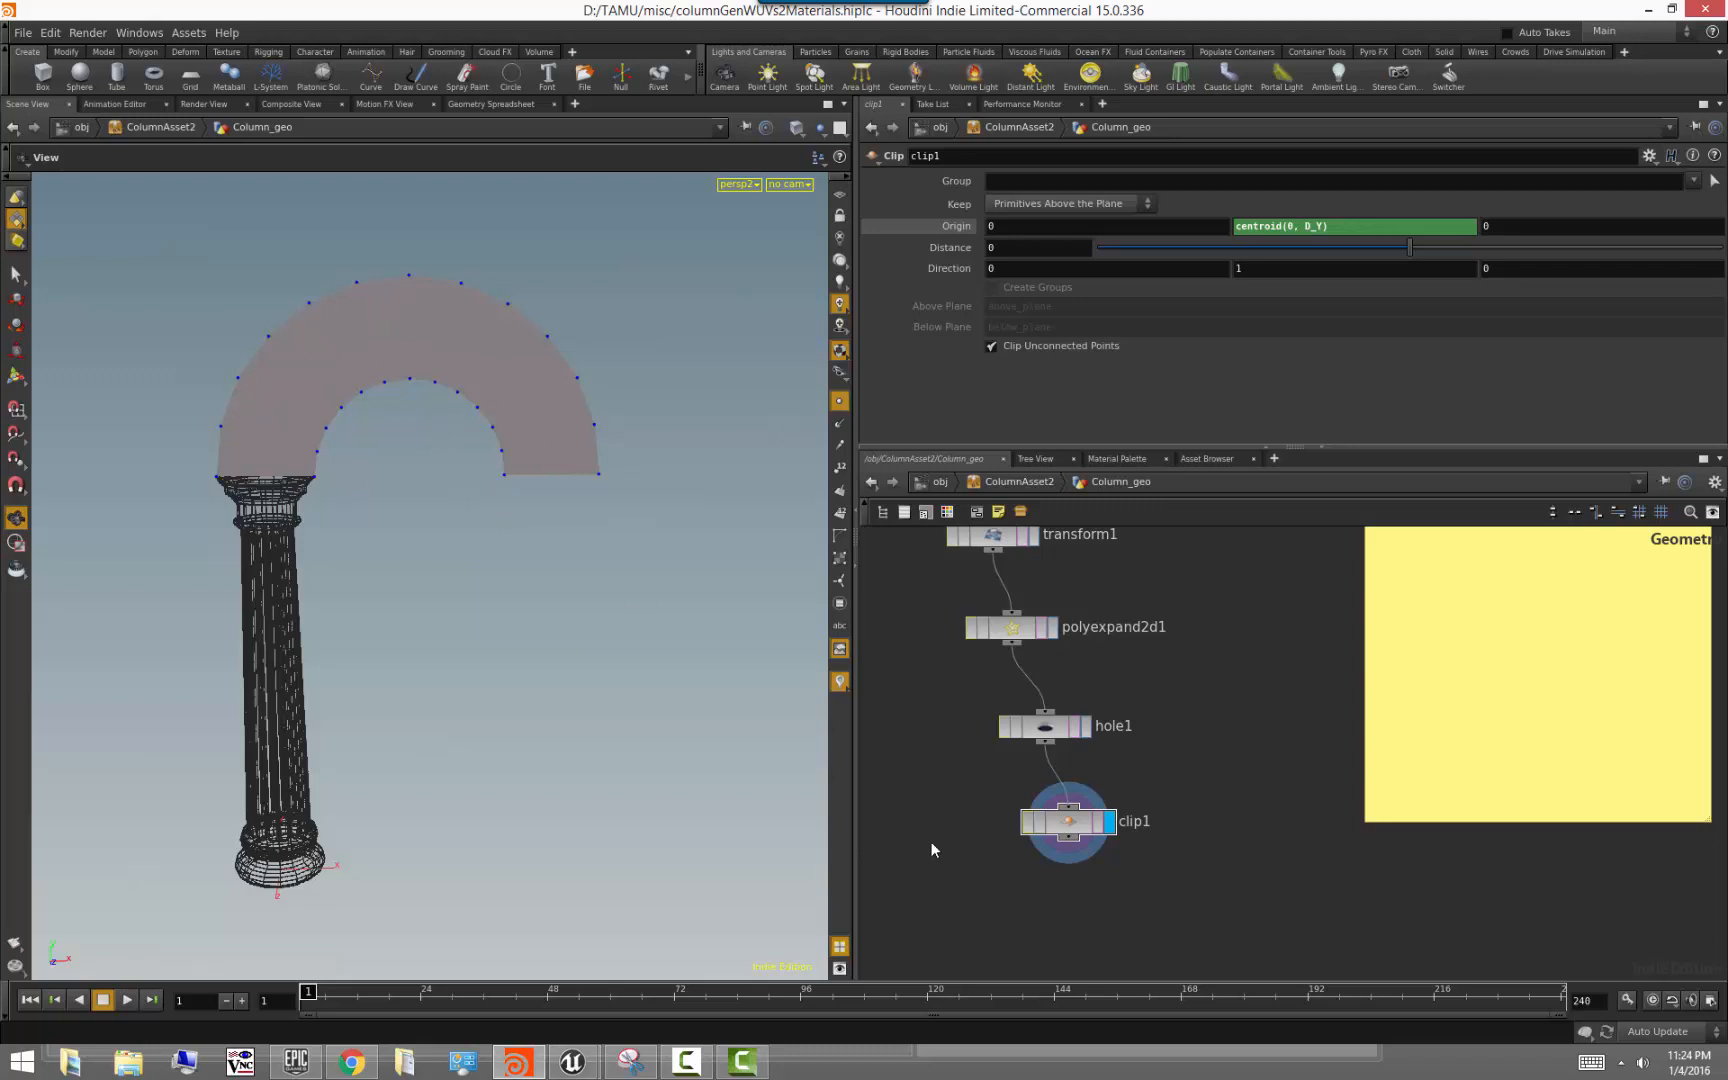
Add a second Clip node after clip1 and display its result
middle_drag(1045, 893, 1048, 819)
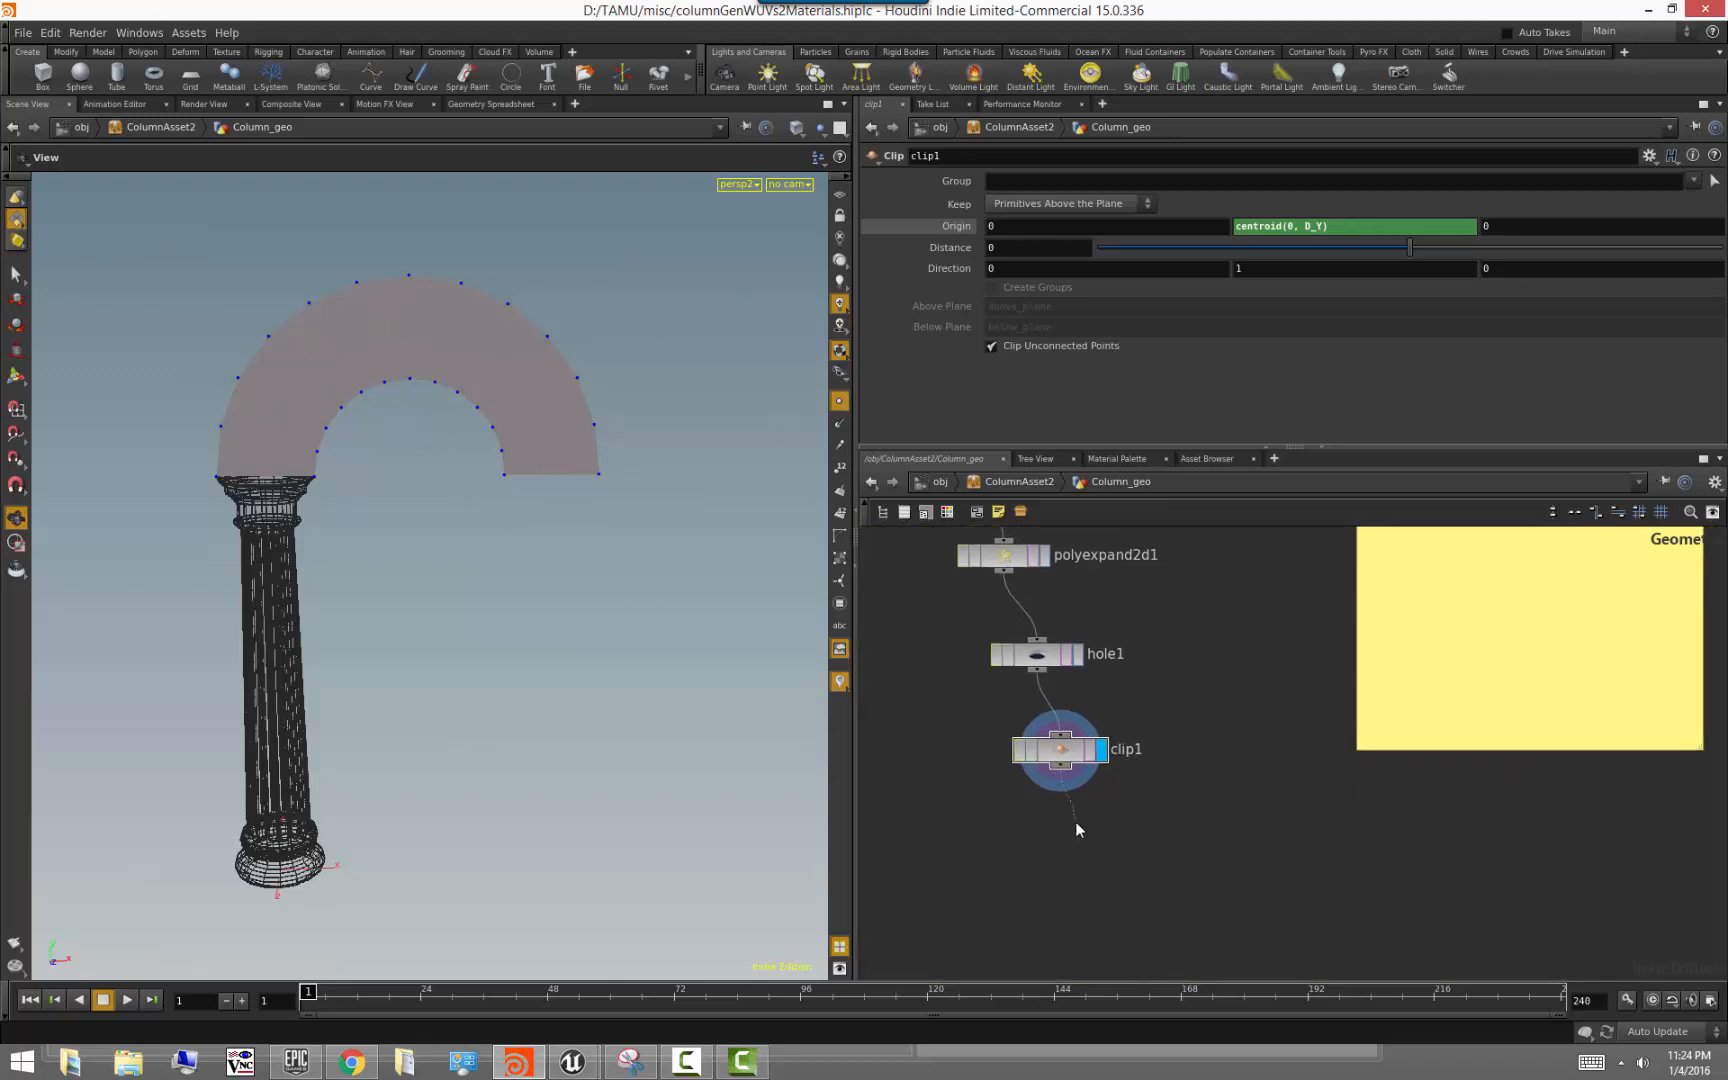
key(Tab)
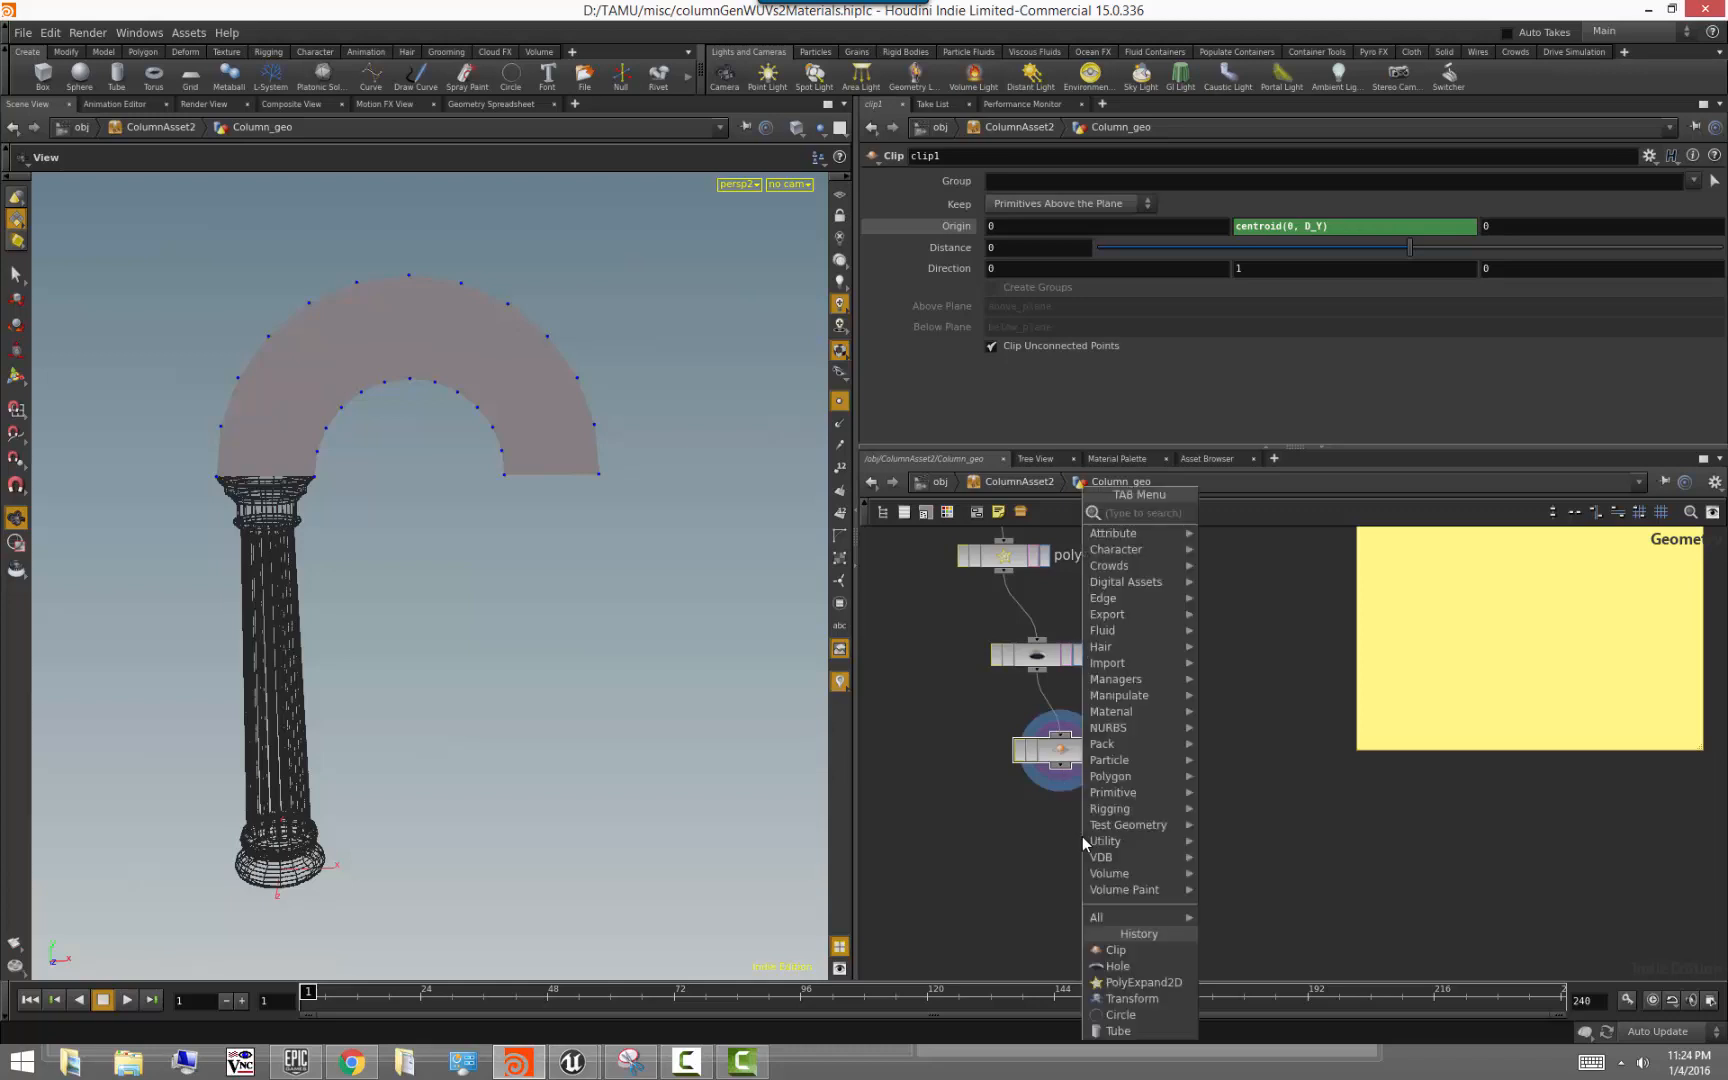
text(clip)
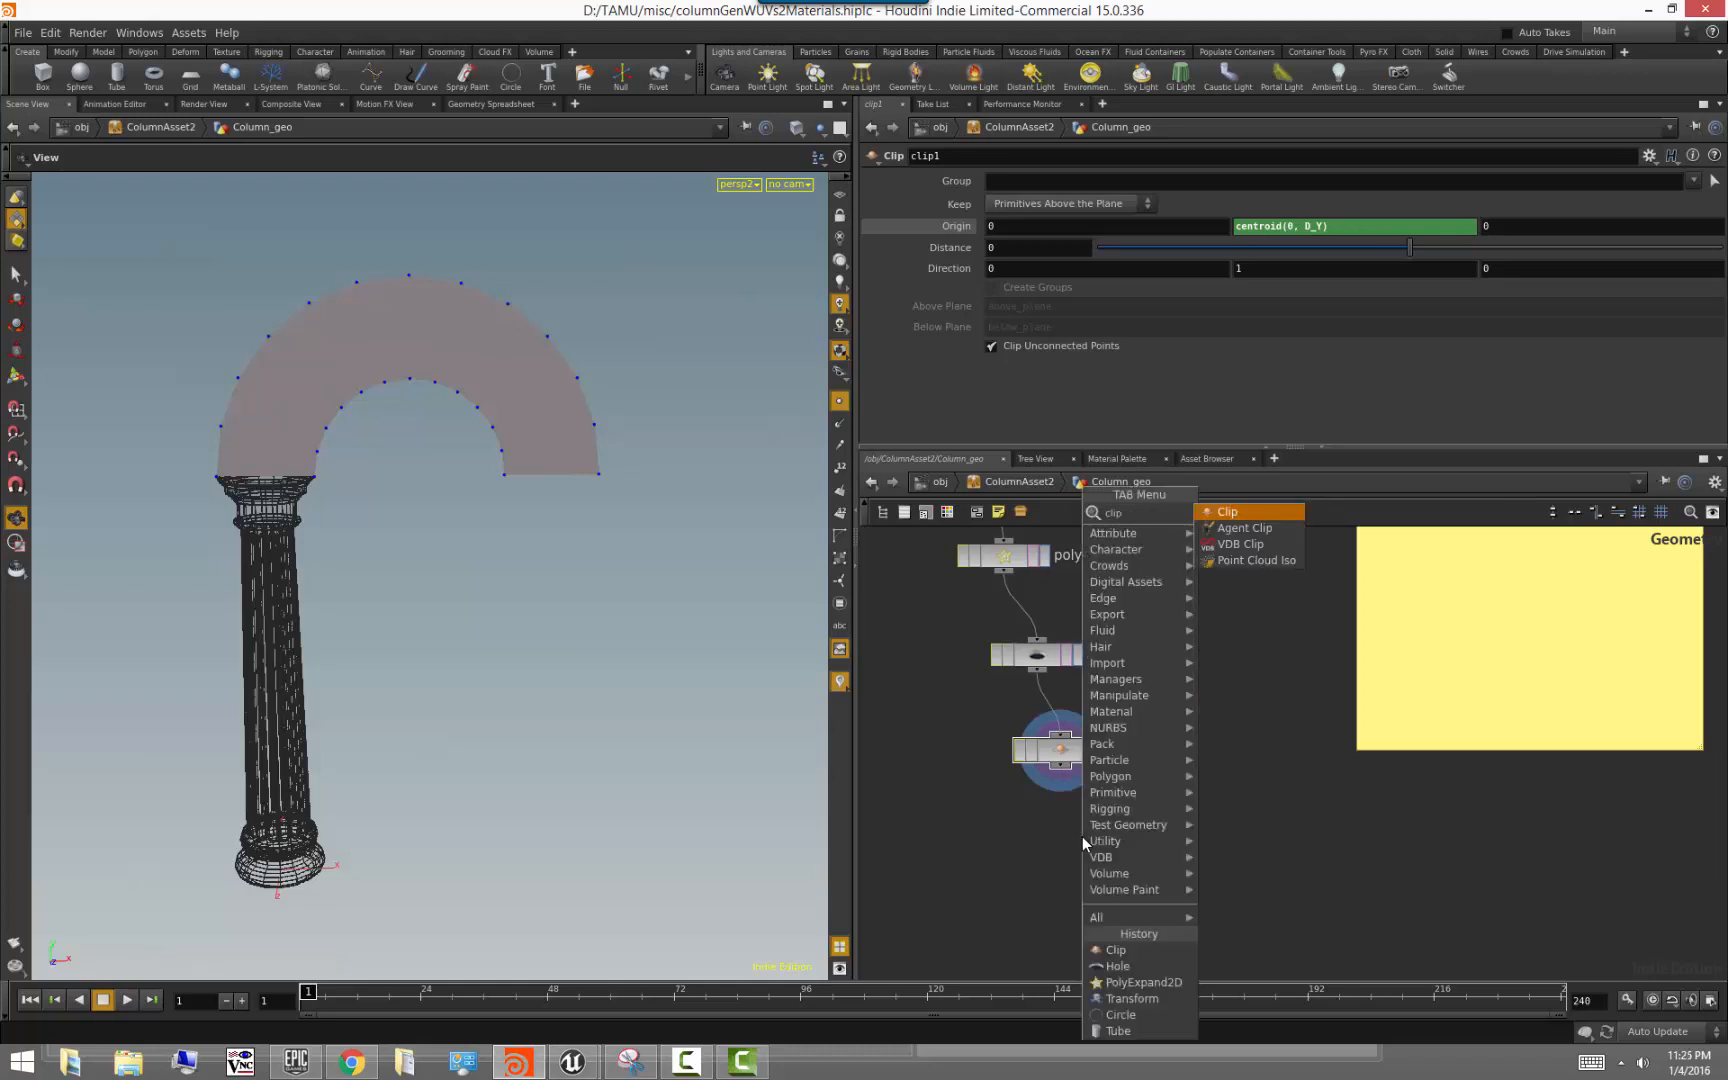
key(Return)
click(1081, 836)
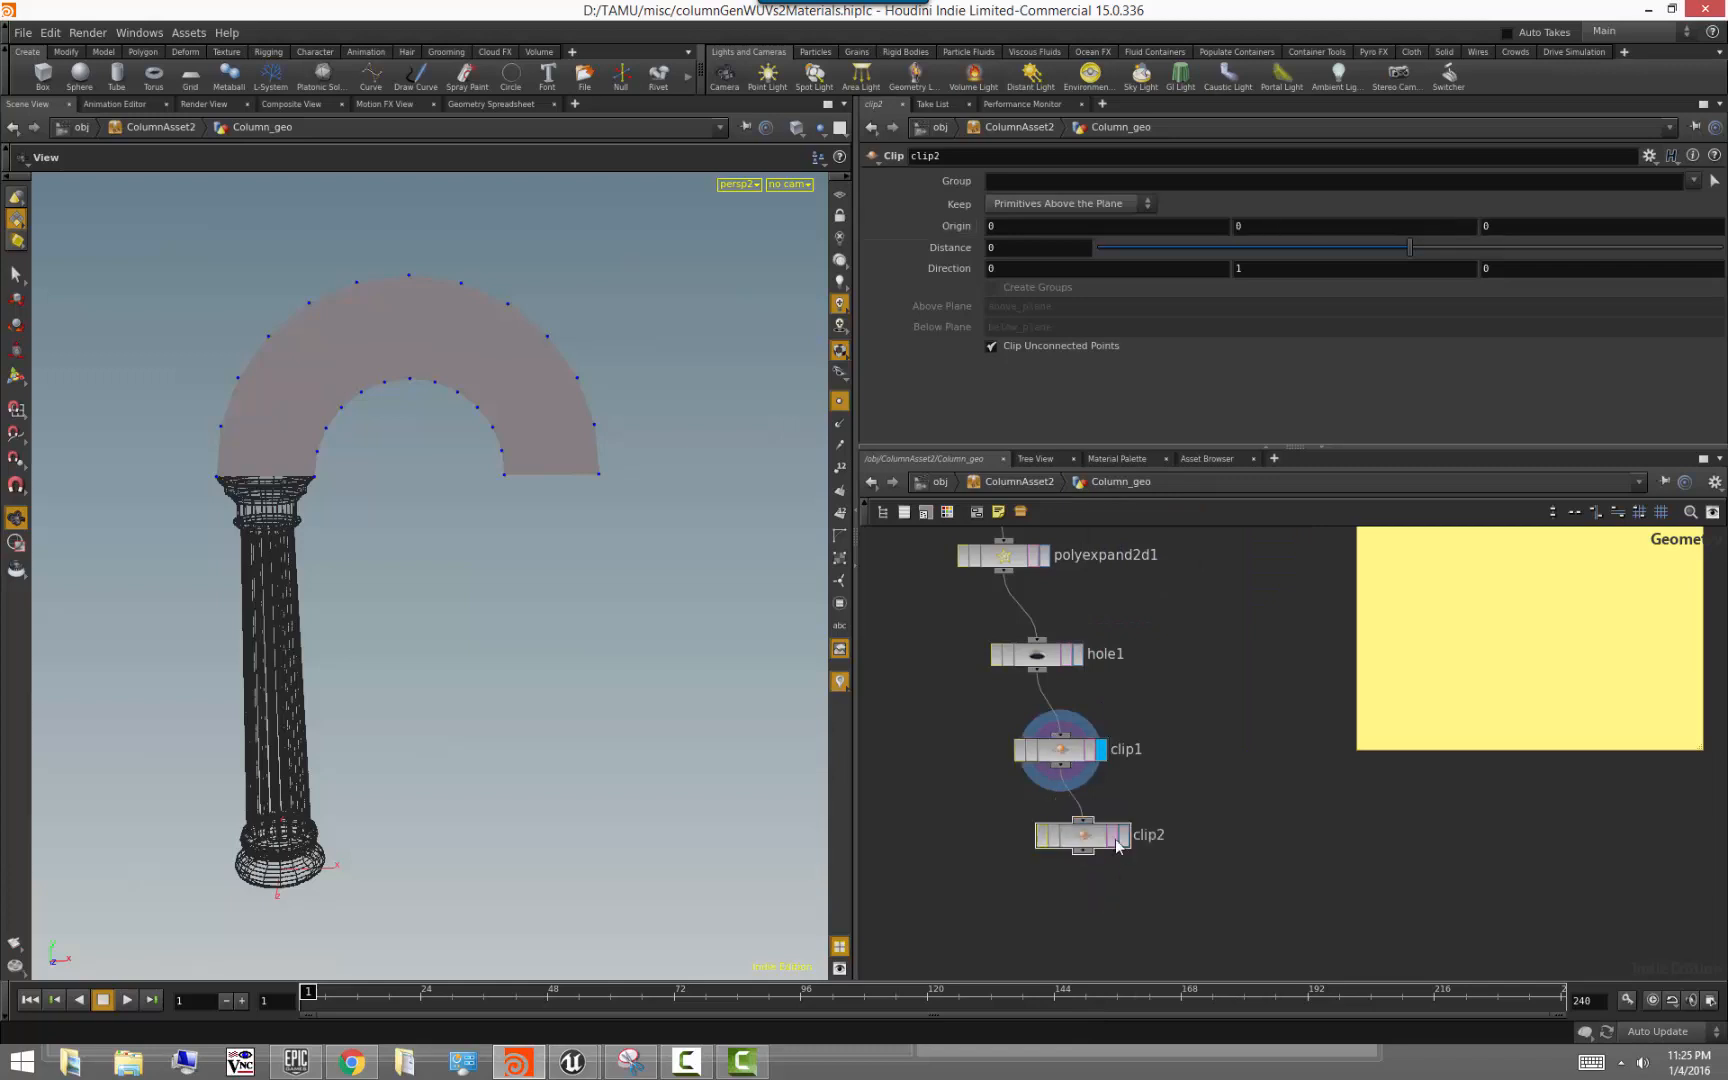
click(1124, 836)
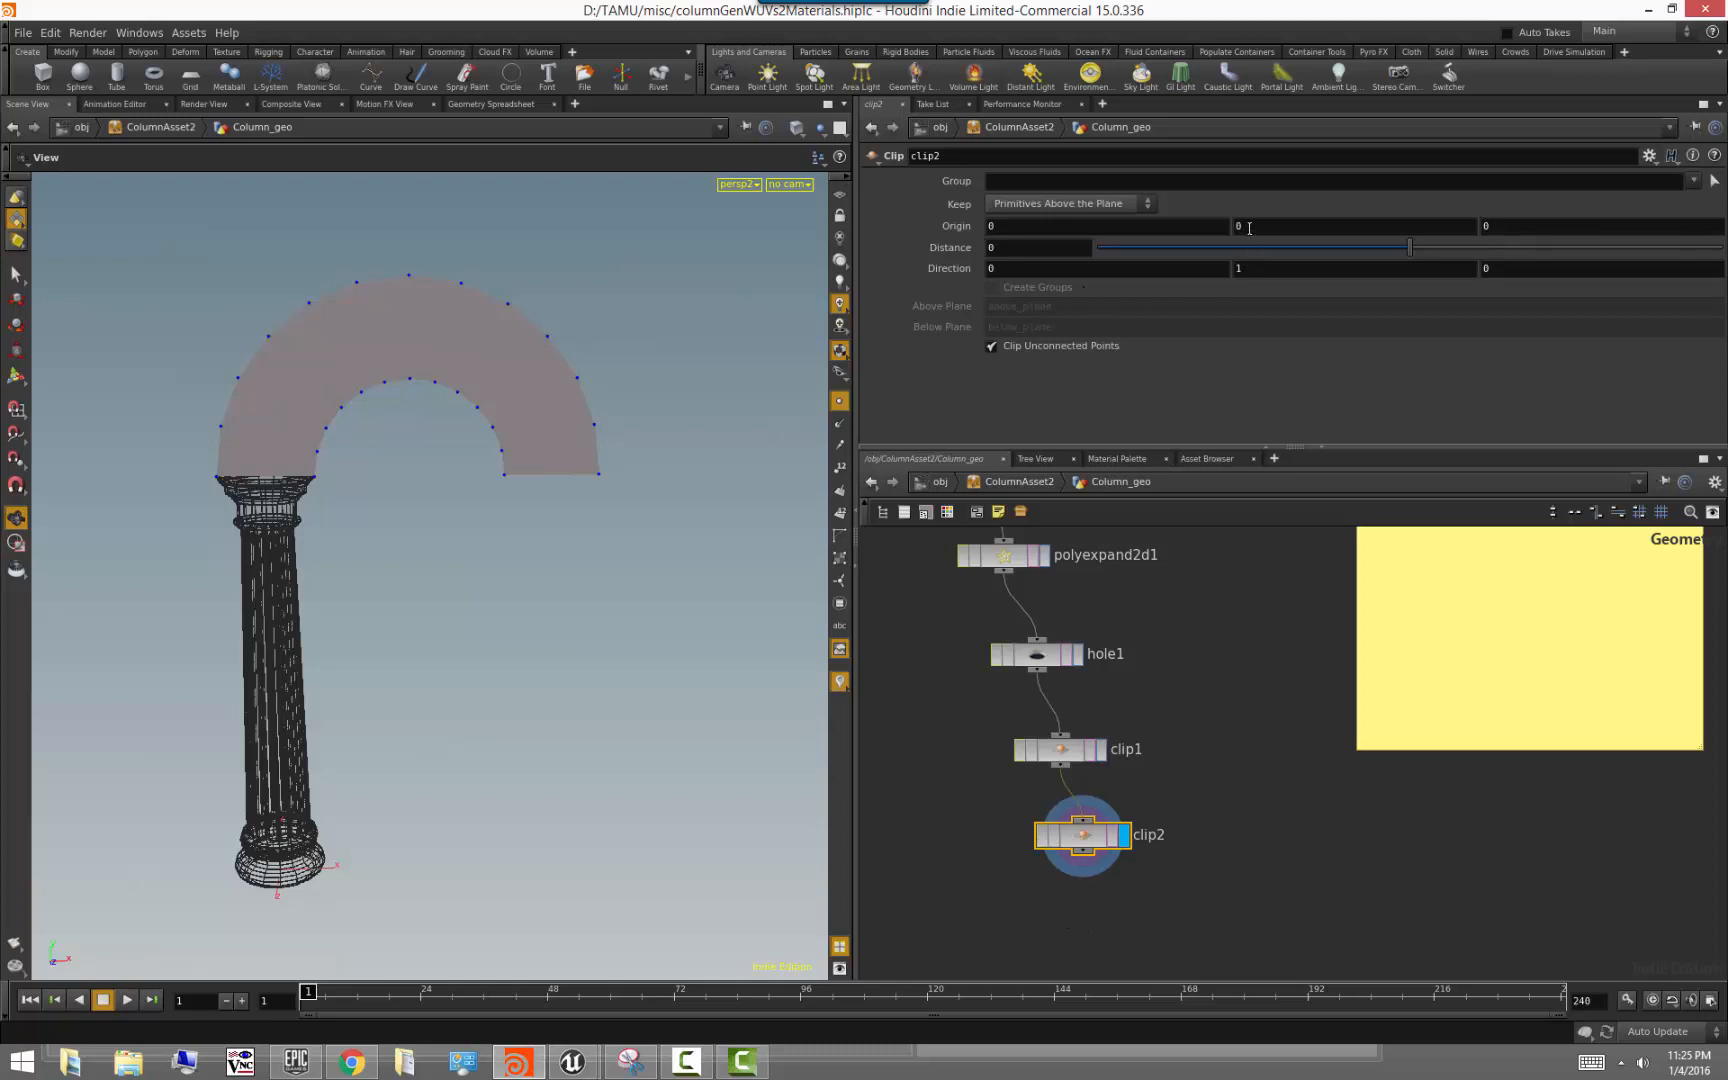
Set clip2's Direction to 1, 0, 0 so it cuts along the X axis
key(BackSpace)
text(0)
key(shift+Tab)
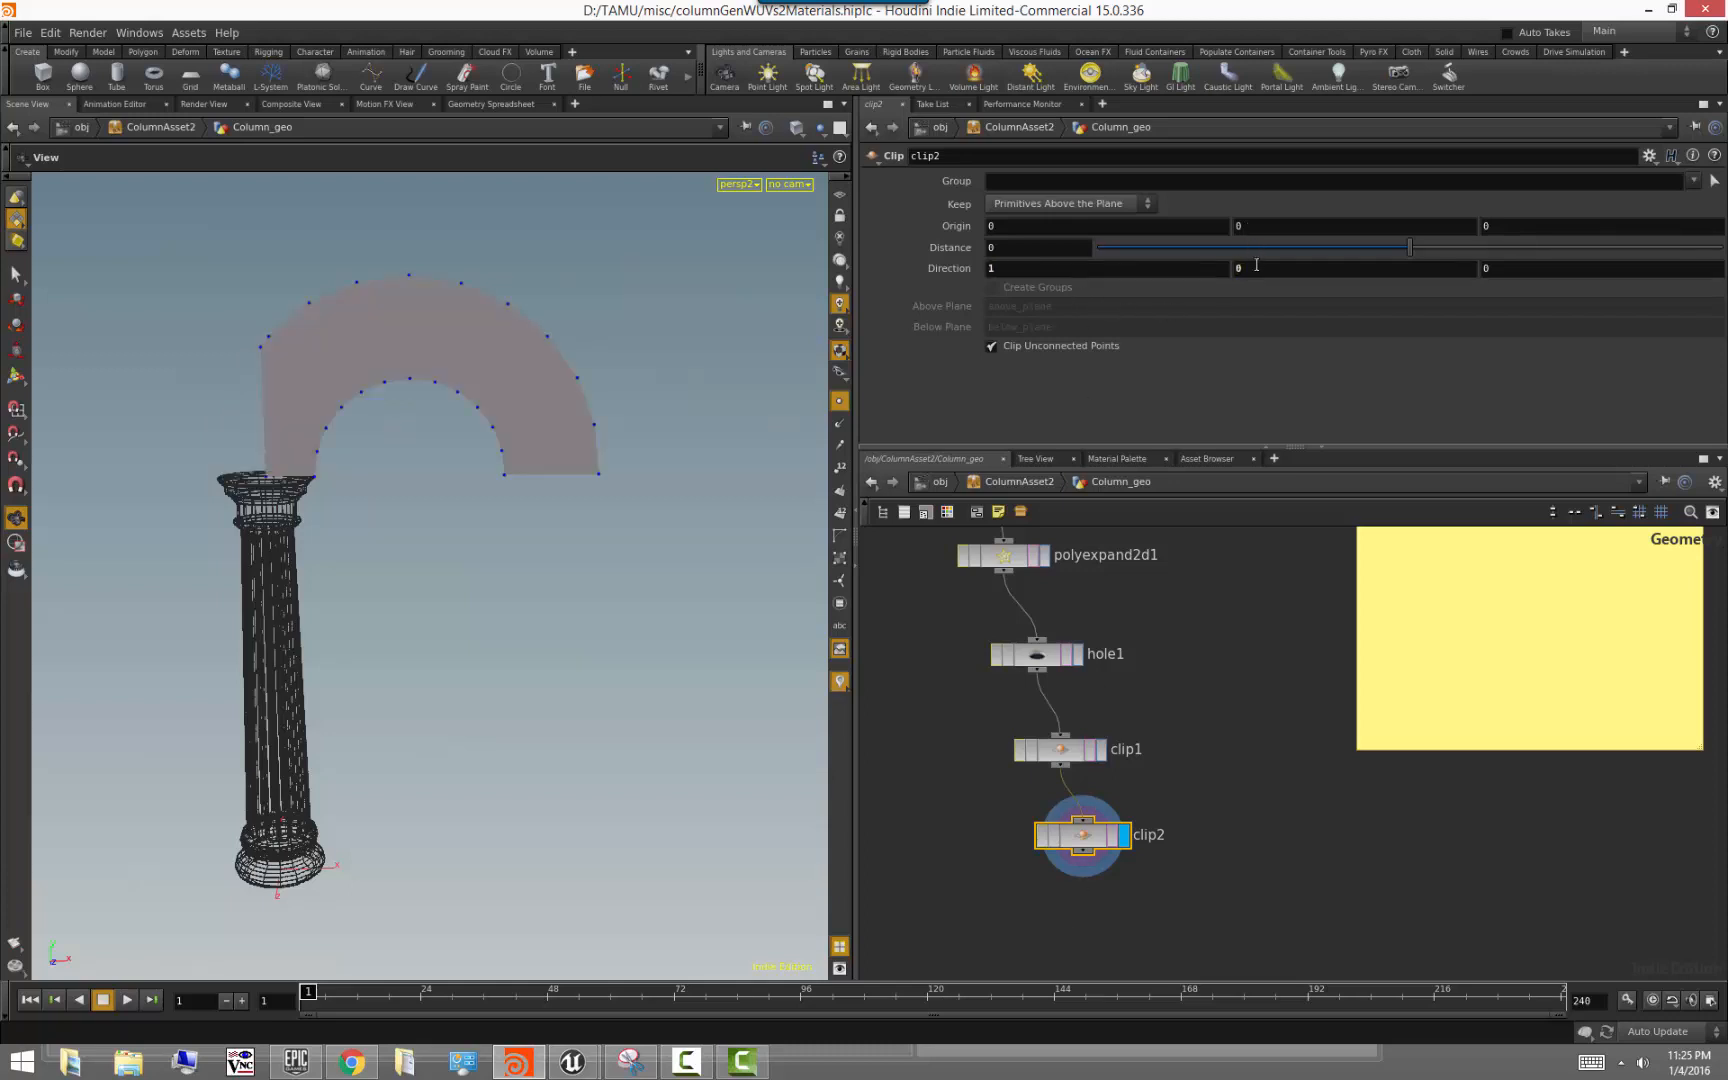
Copy clip1's Origin Y expression to clip2's Origin X and change it to centroid(0, D_X)
click(1071, 752)
right_click(1316, 234)
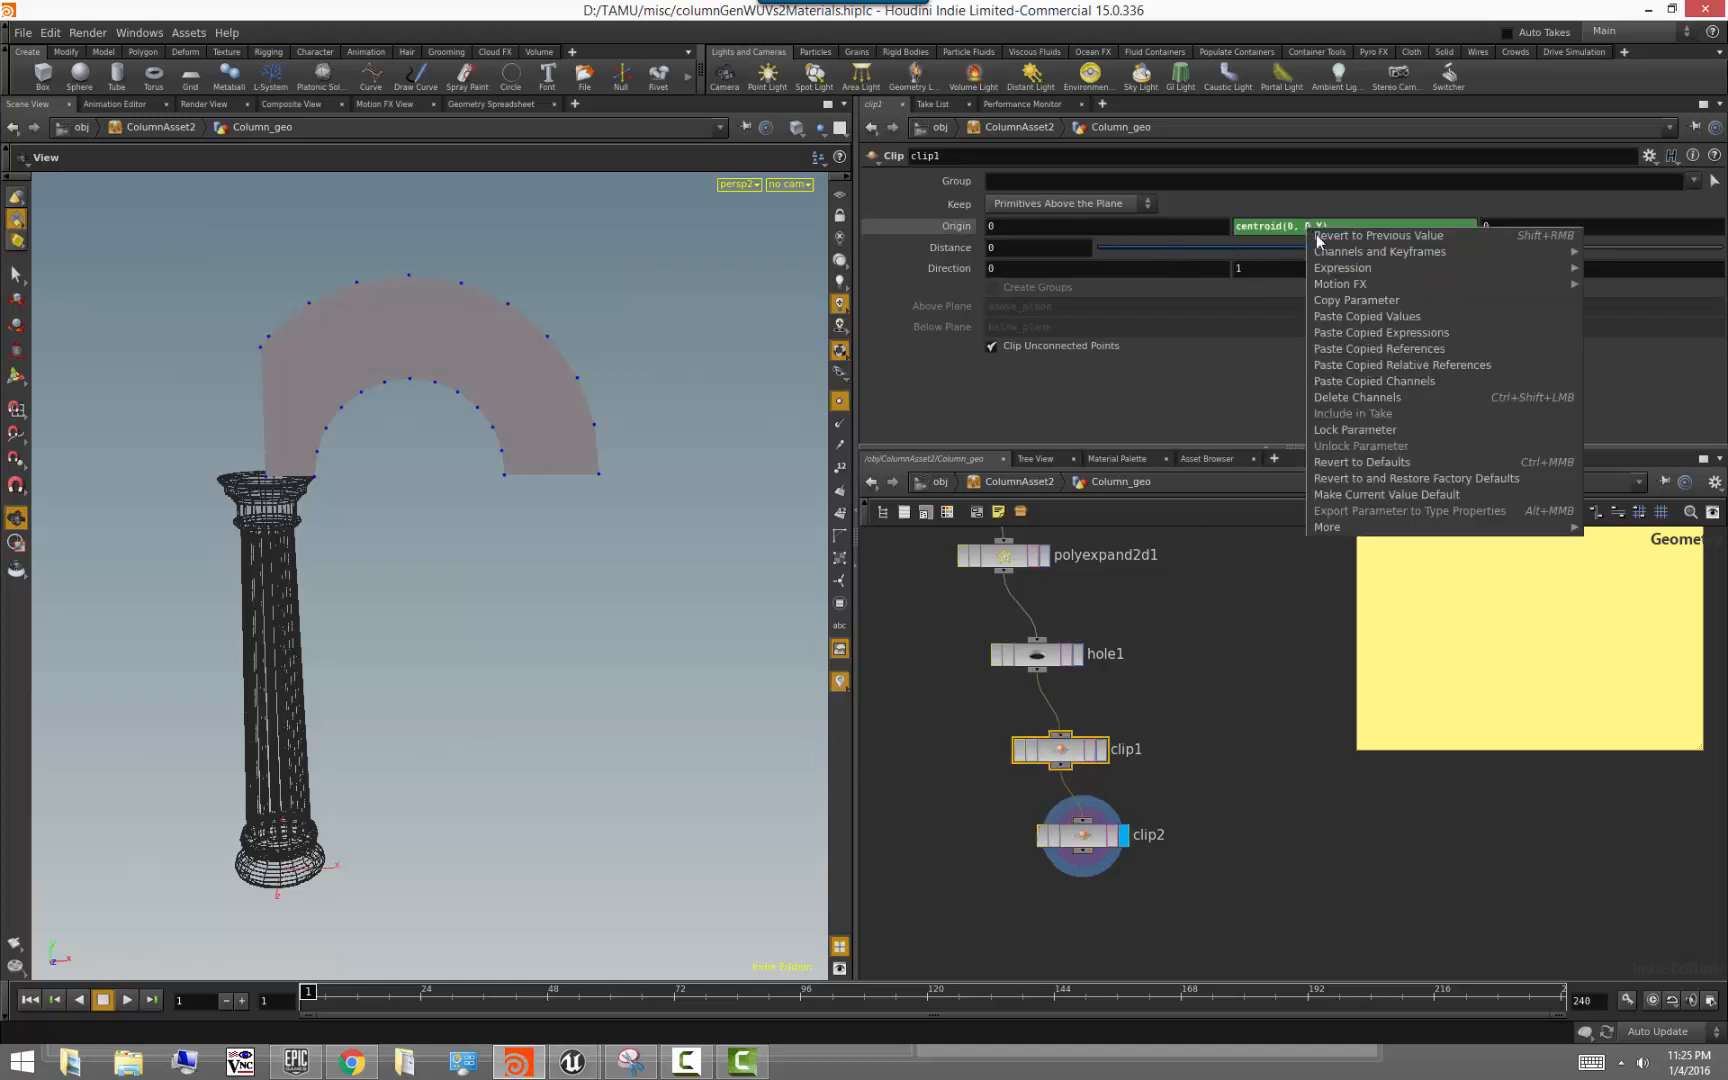
click(1356, 300)
click(1083, 833)
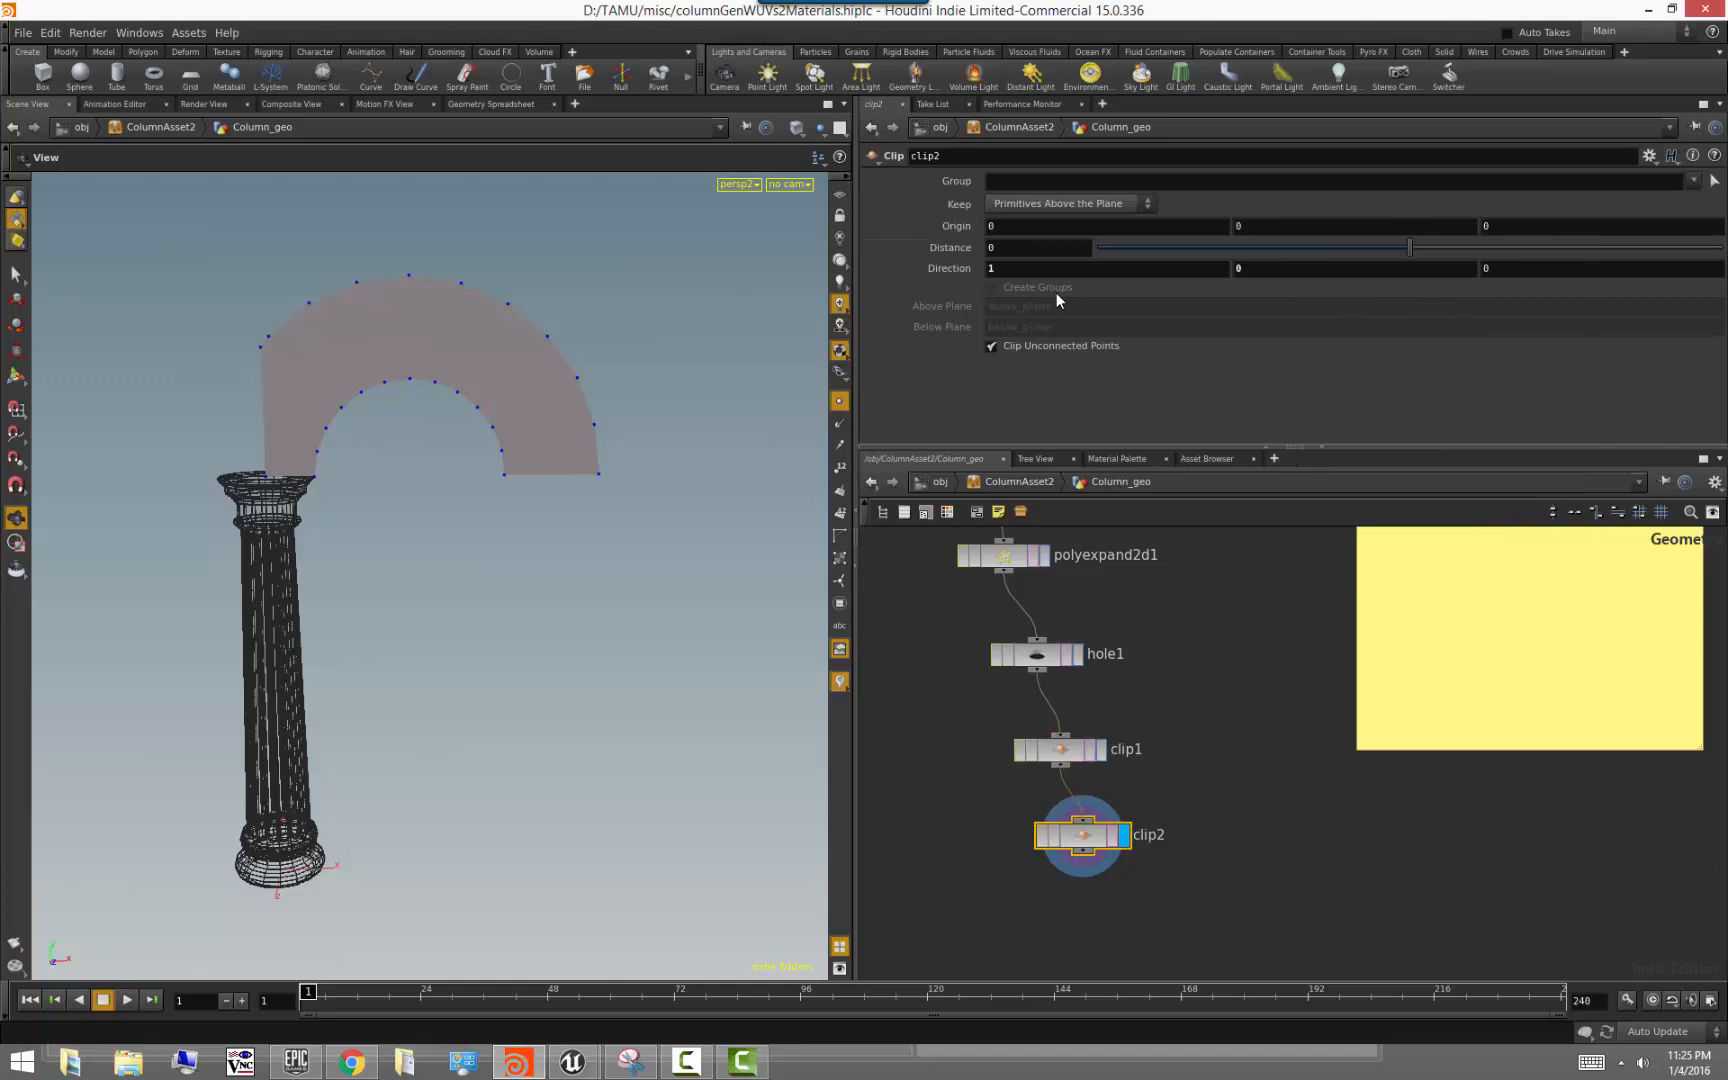
right_click(1013, 222)
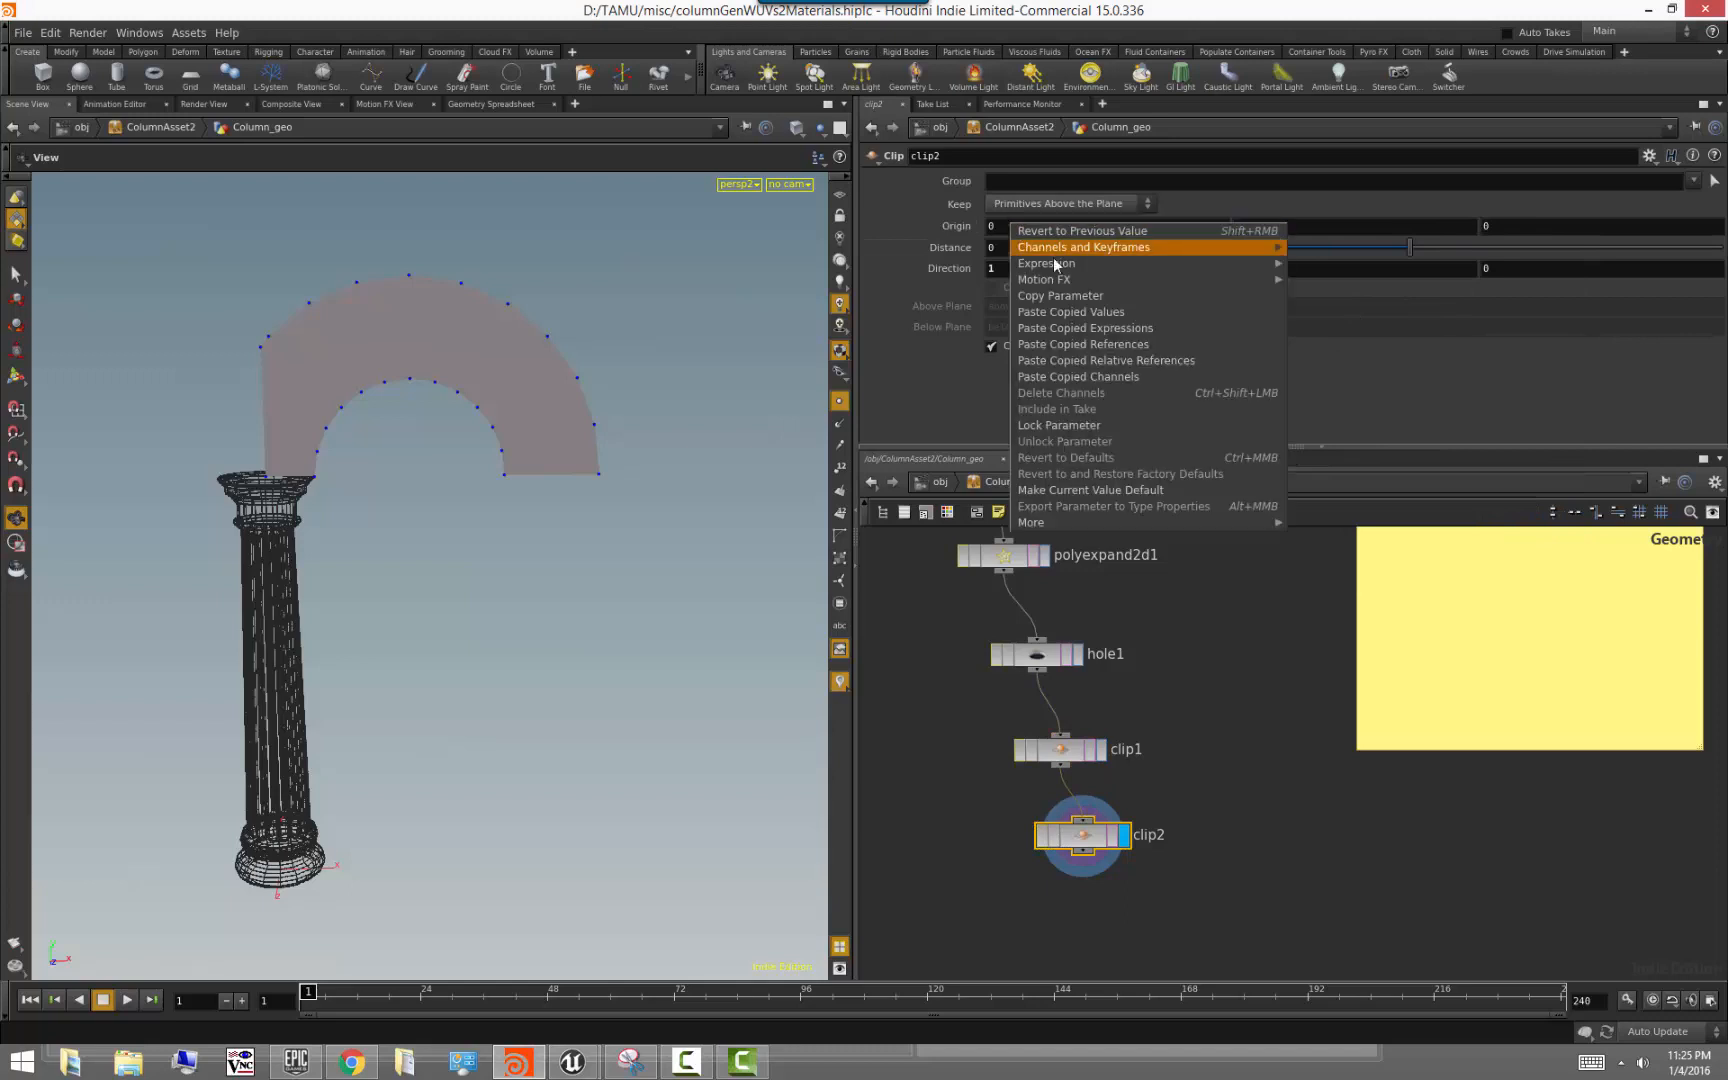
click(1103, 329)
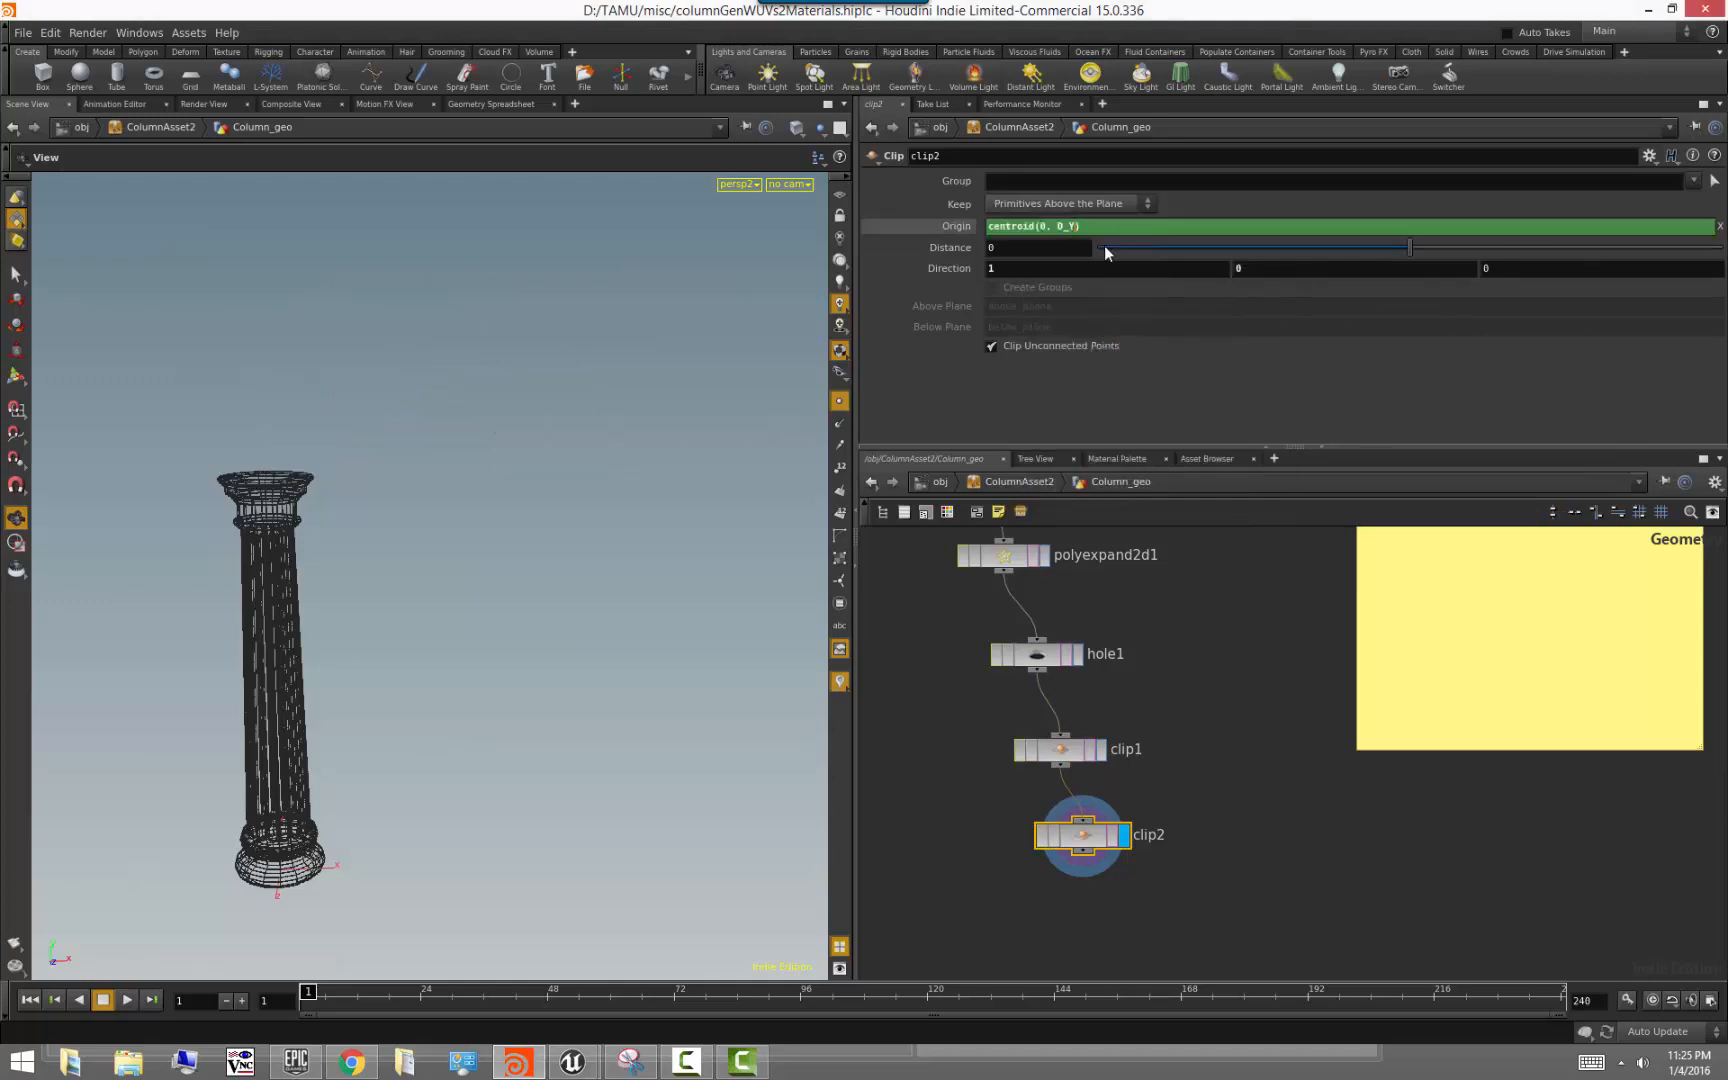
text(X)
key(Return)
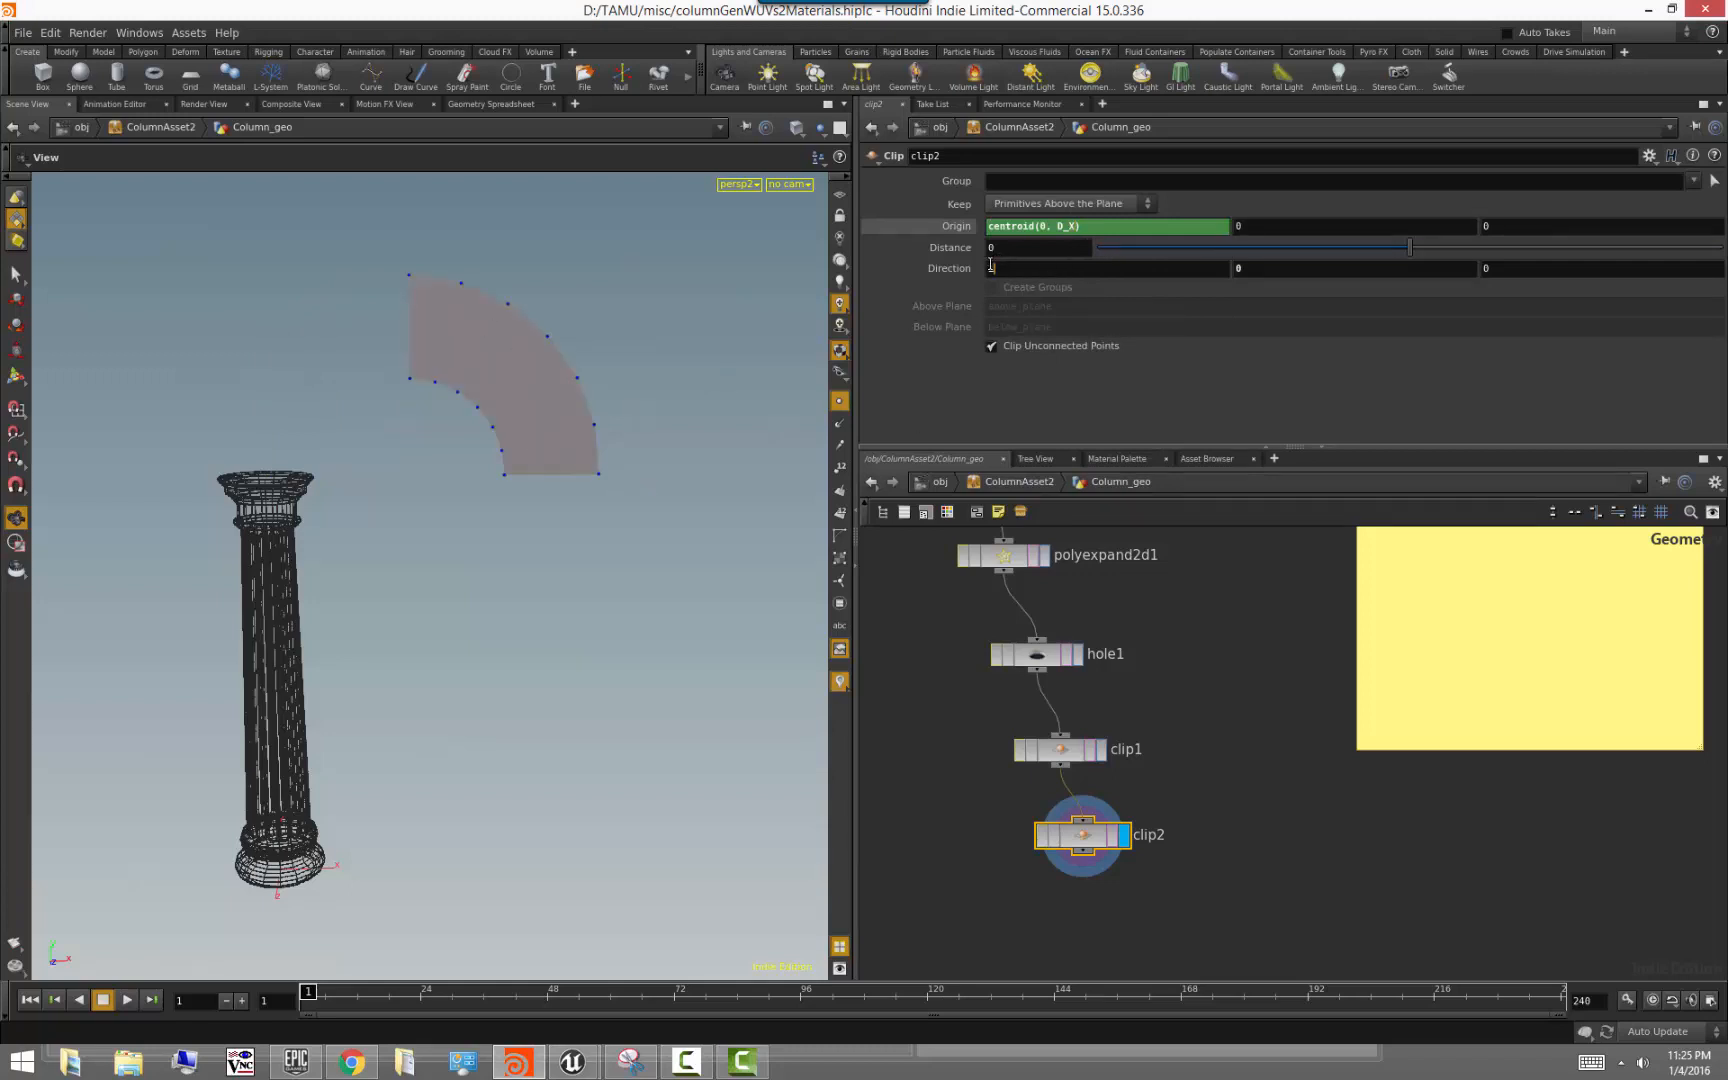
Set clip2 to keep Primitives Below the Plane and inspect the half arch over the column
click(1112, 202)
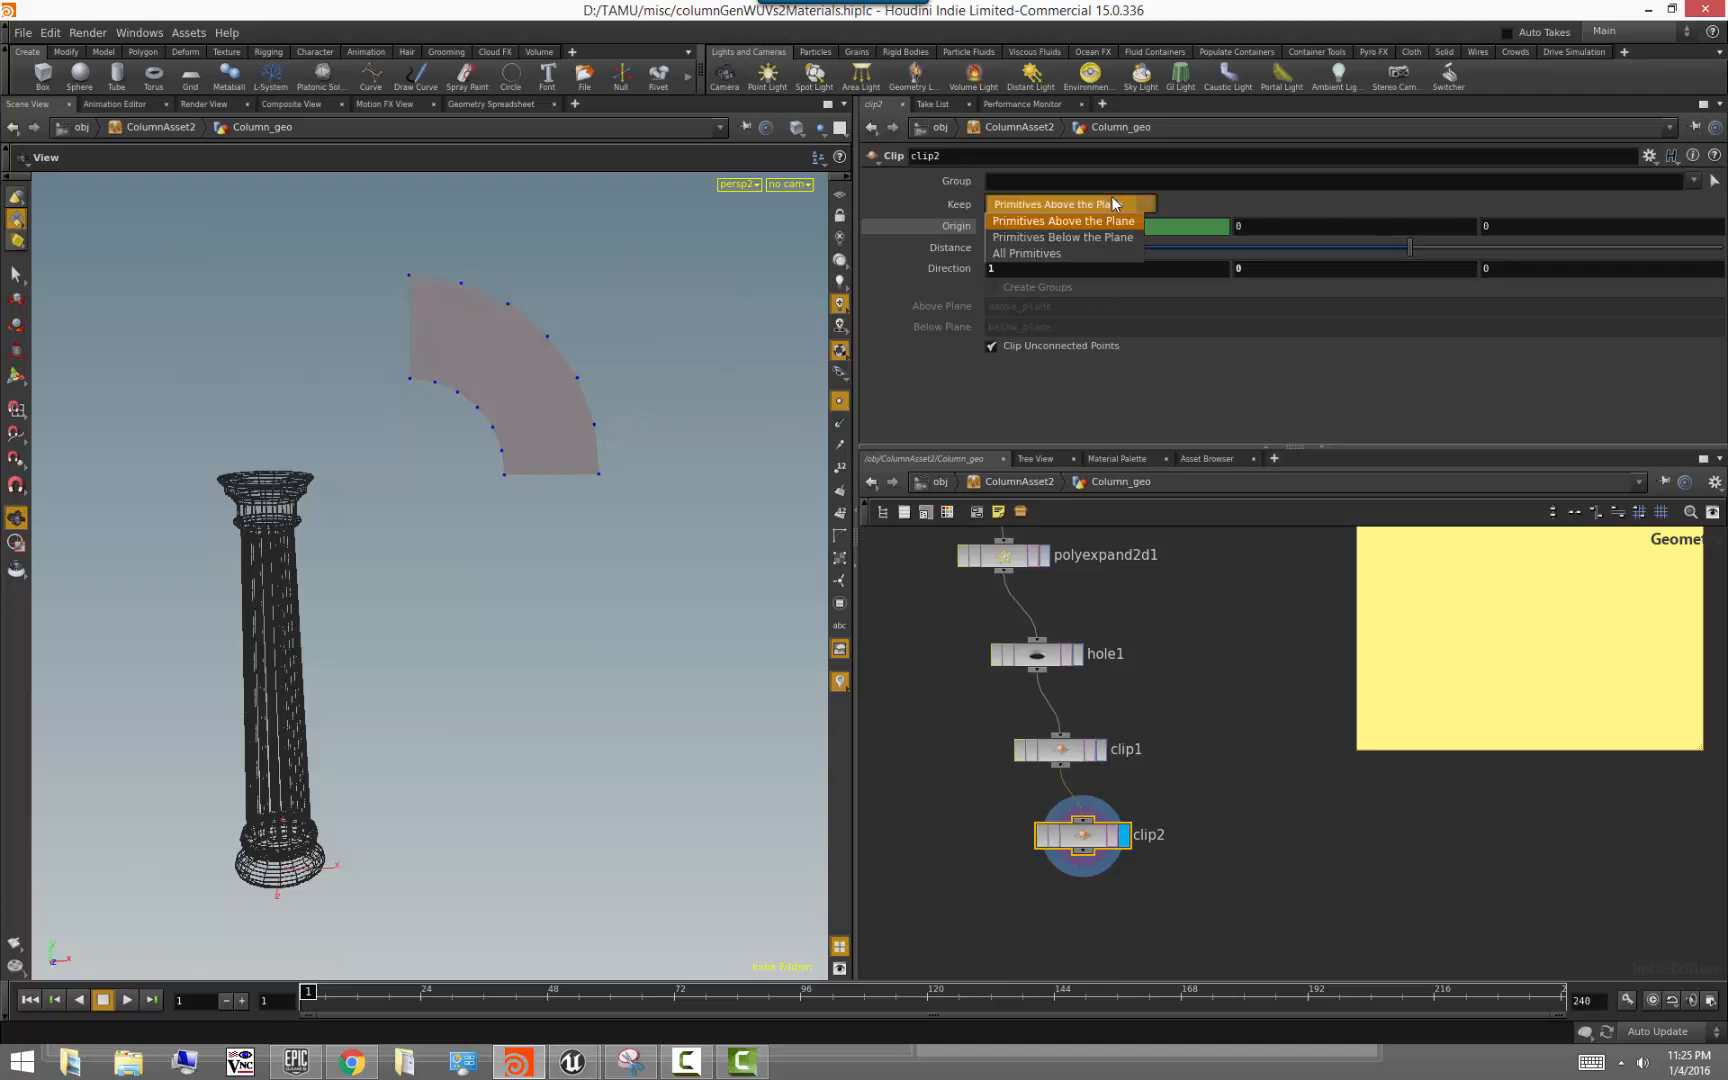
click(1108, 237)
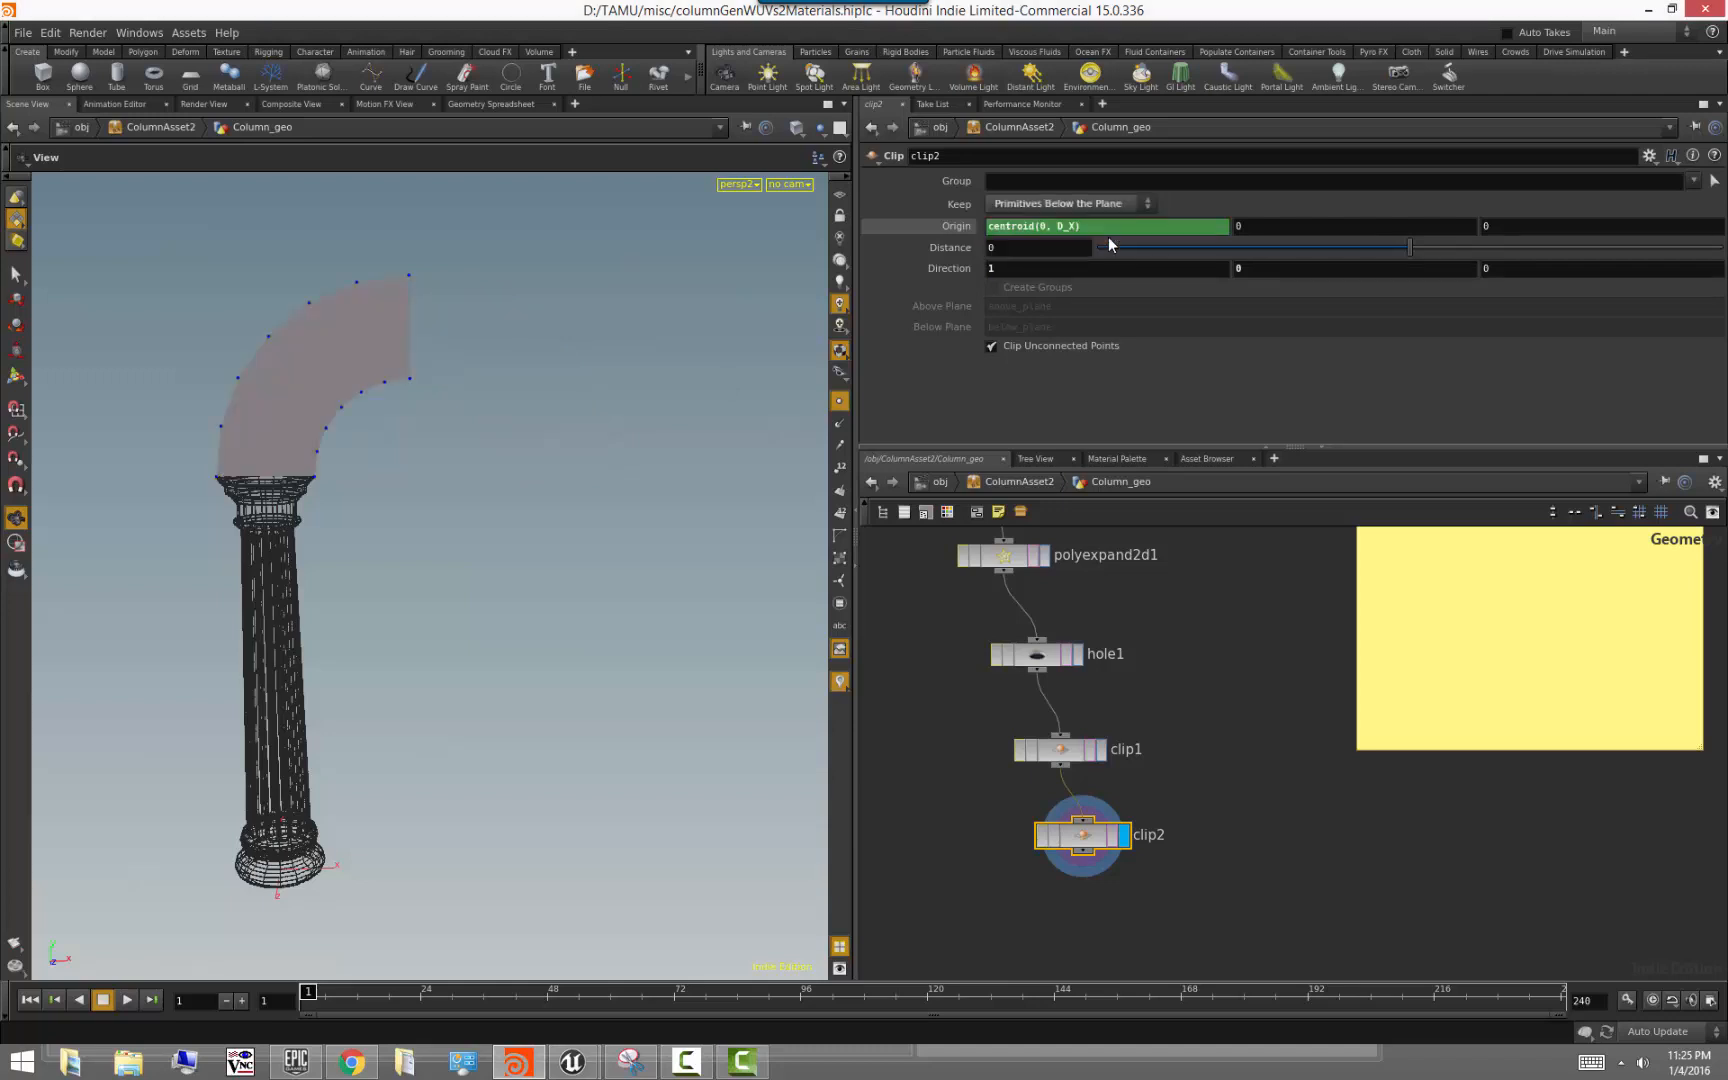
drag(347, 559, 358, 622)
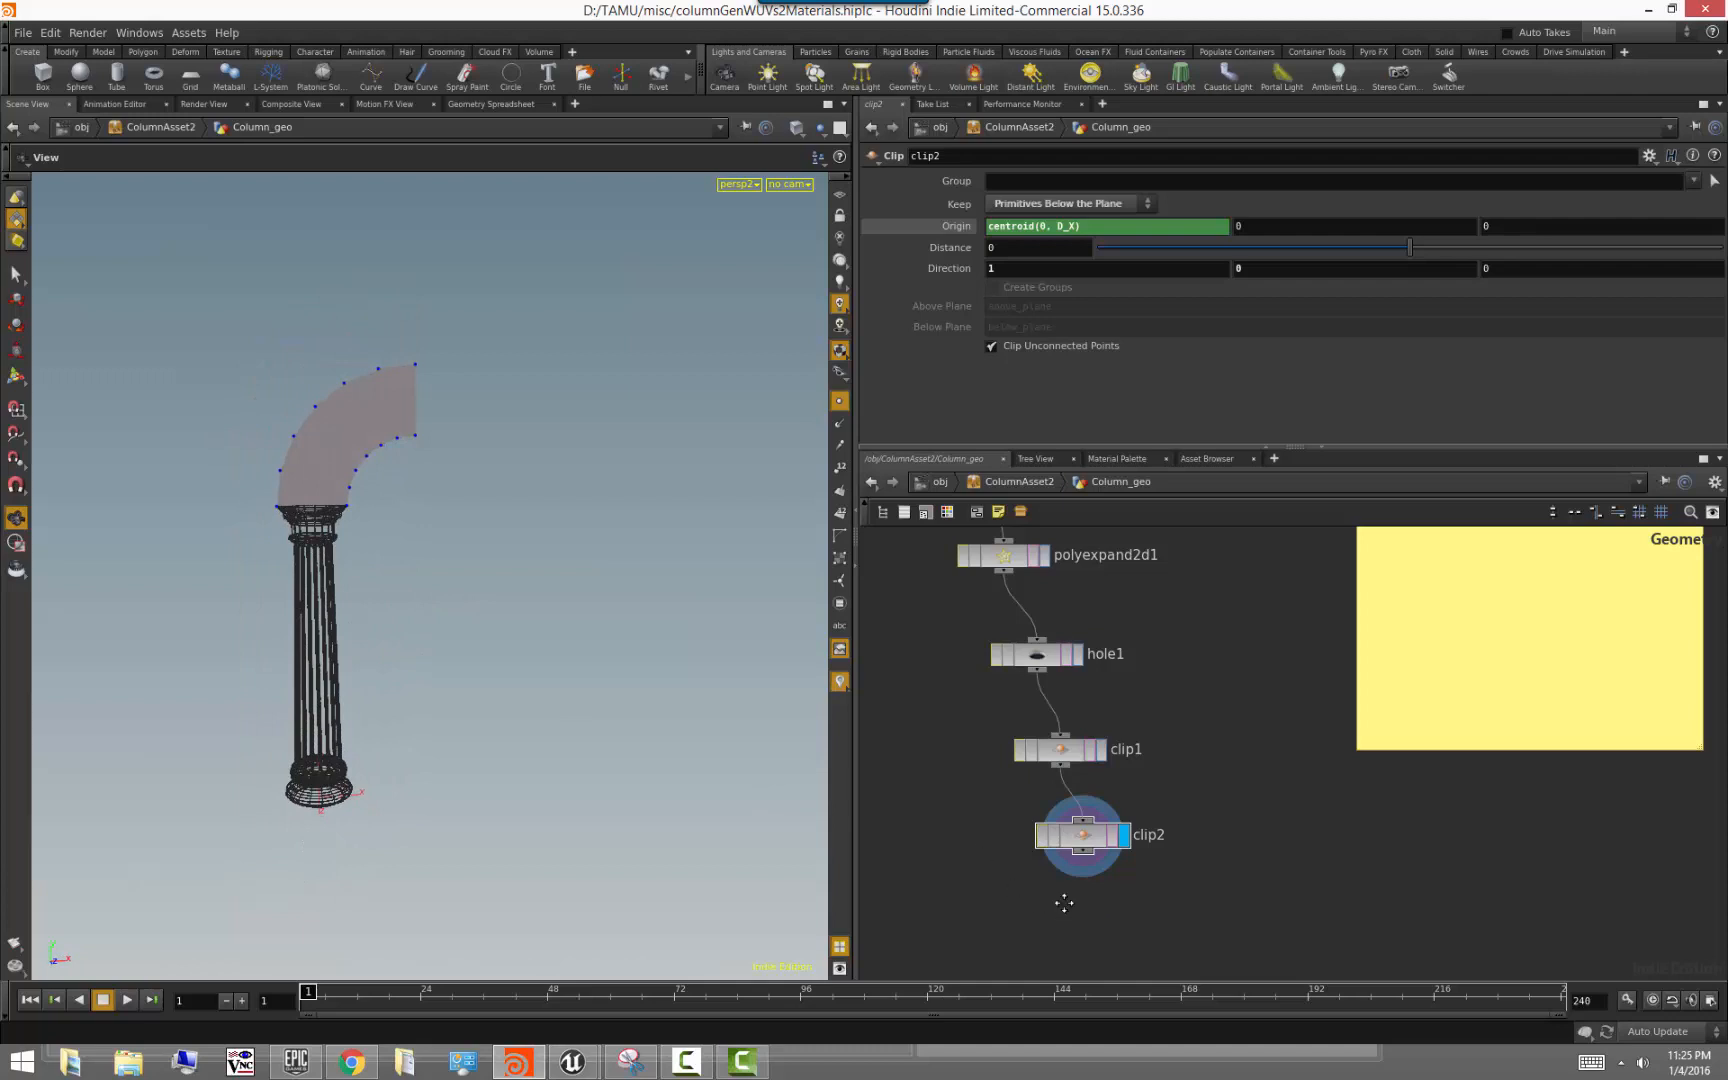
middle_drag(1061, 903, 1009, 776)
click(1031, 725)
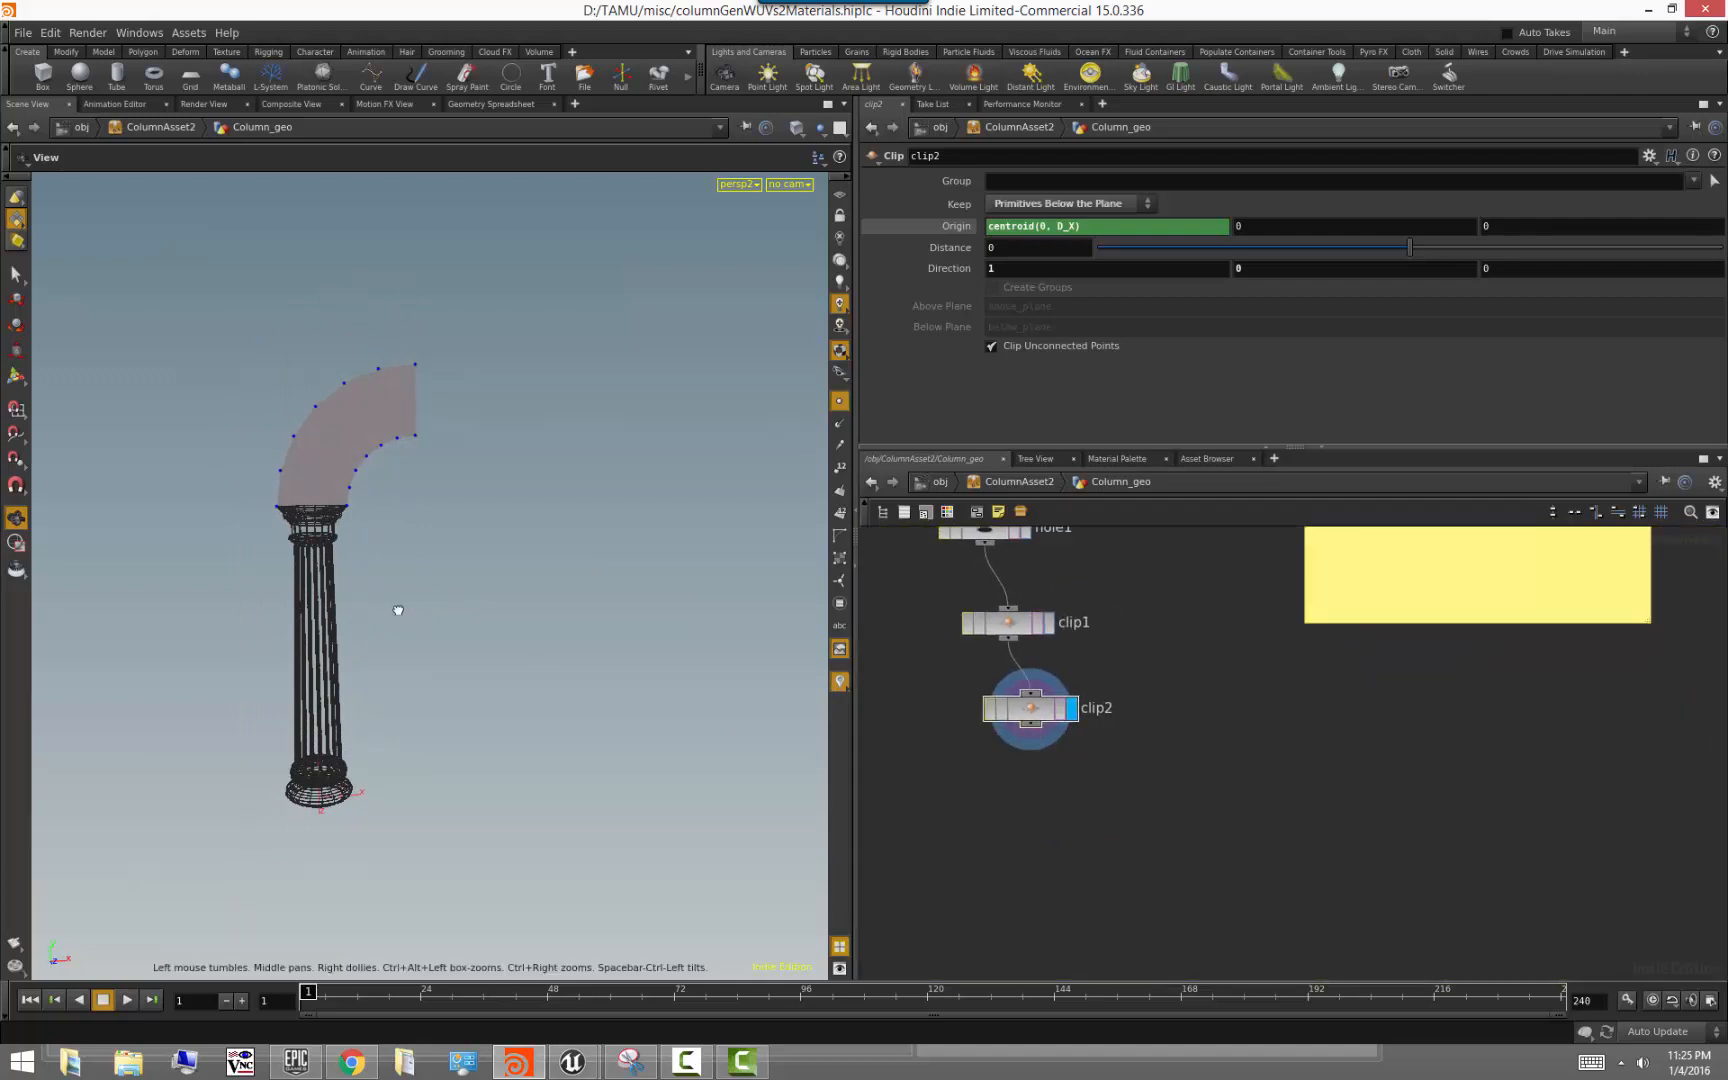
drag(397, 606, 380, 575)
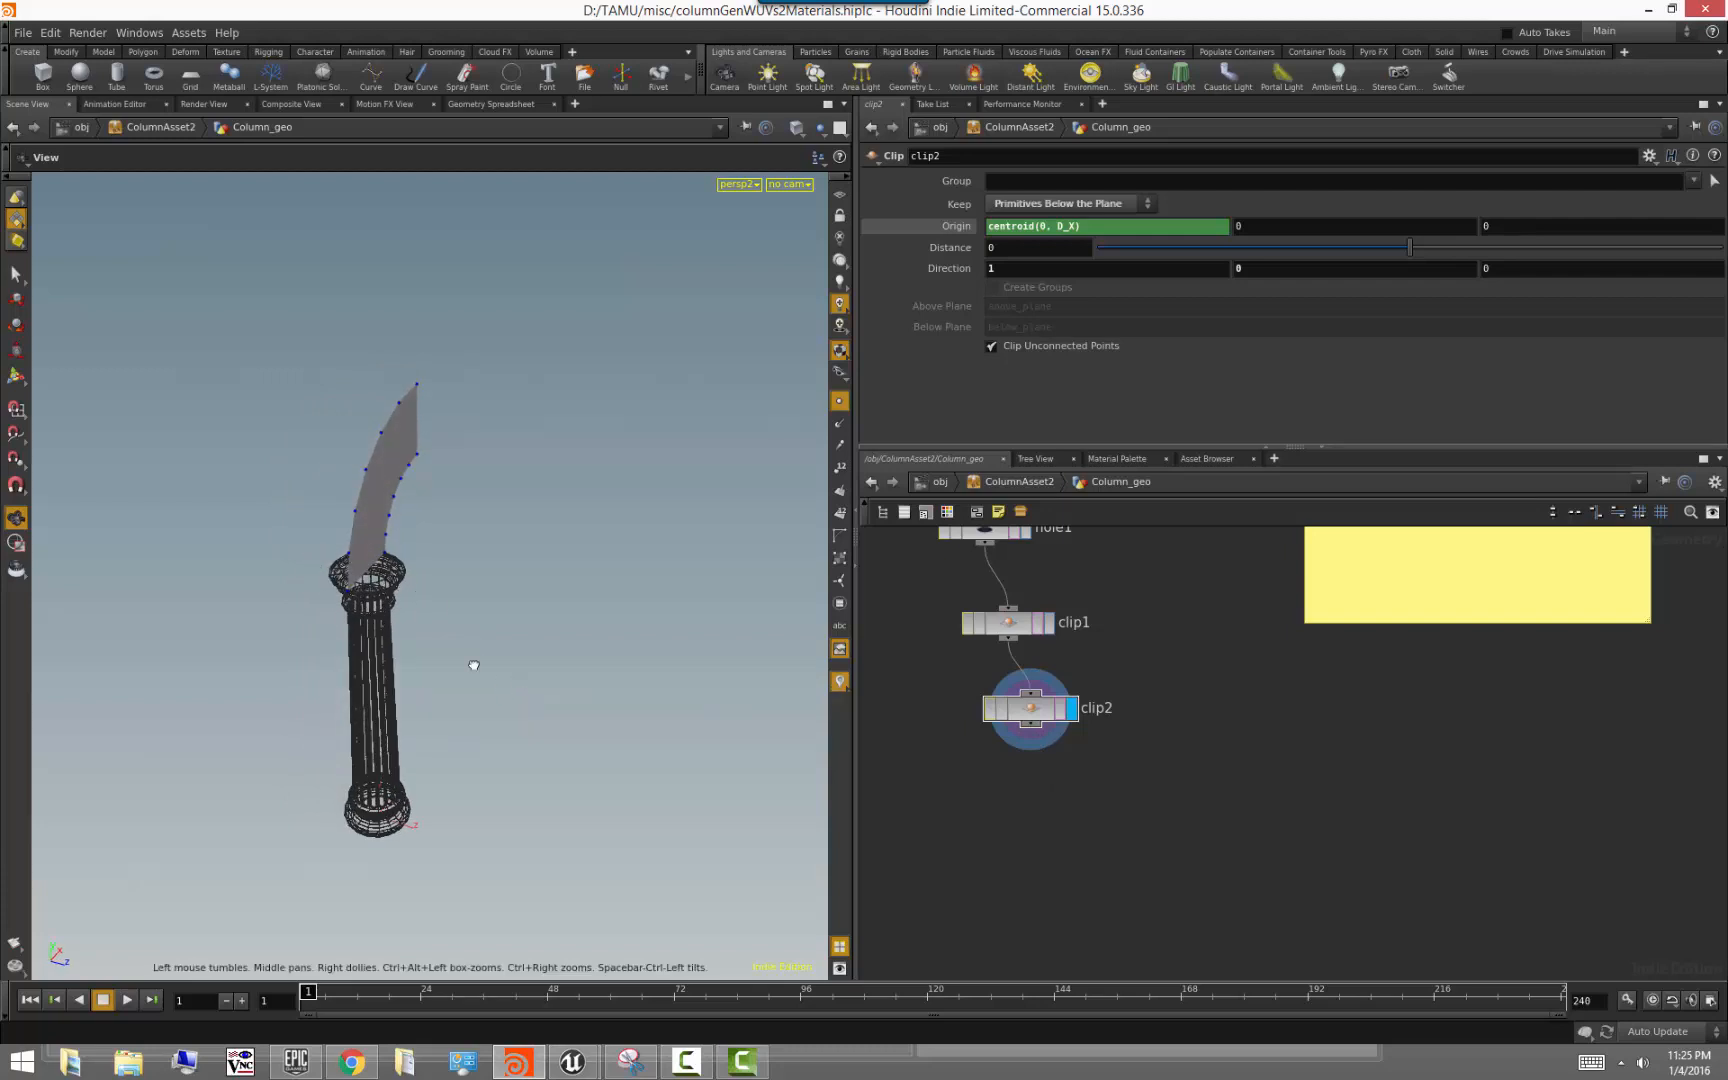
drag(471, 663, 436, 663)
scroll(1013, 808, up, 1)
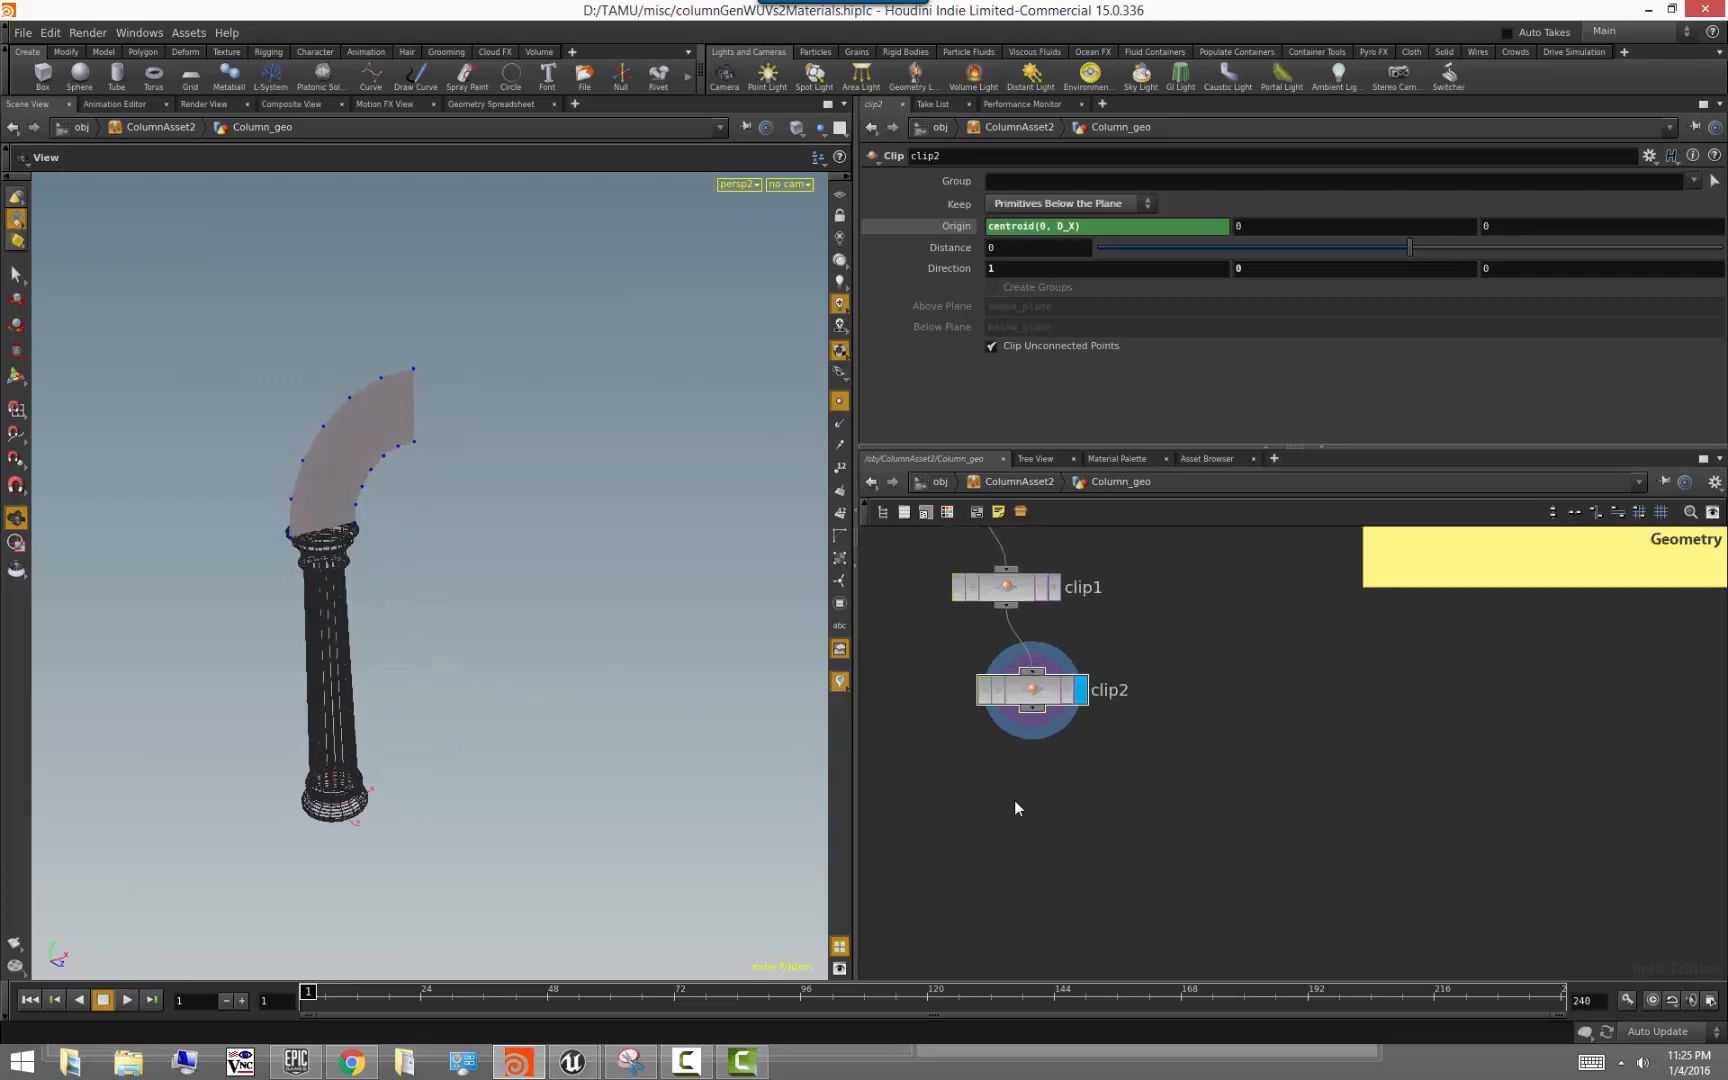
key(Tab)
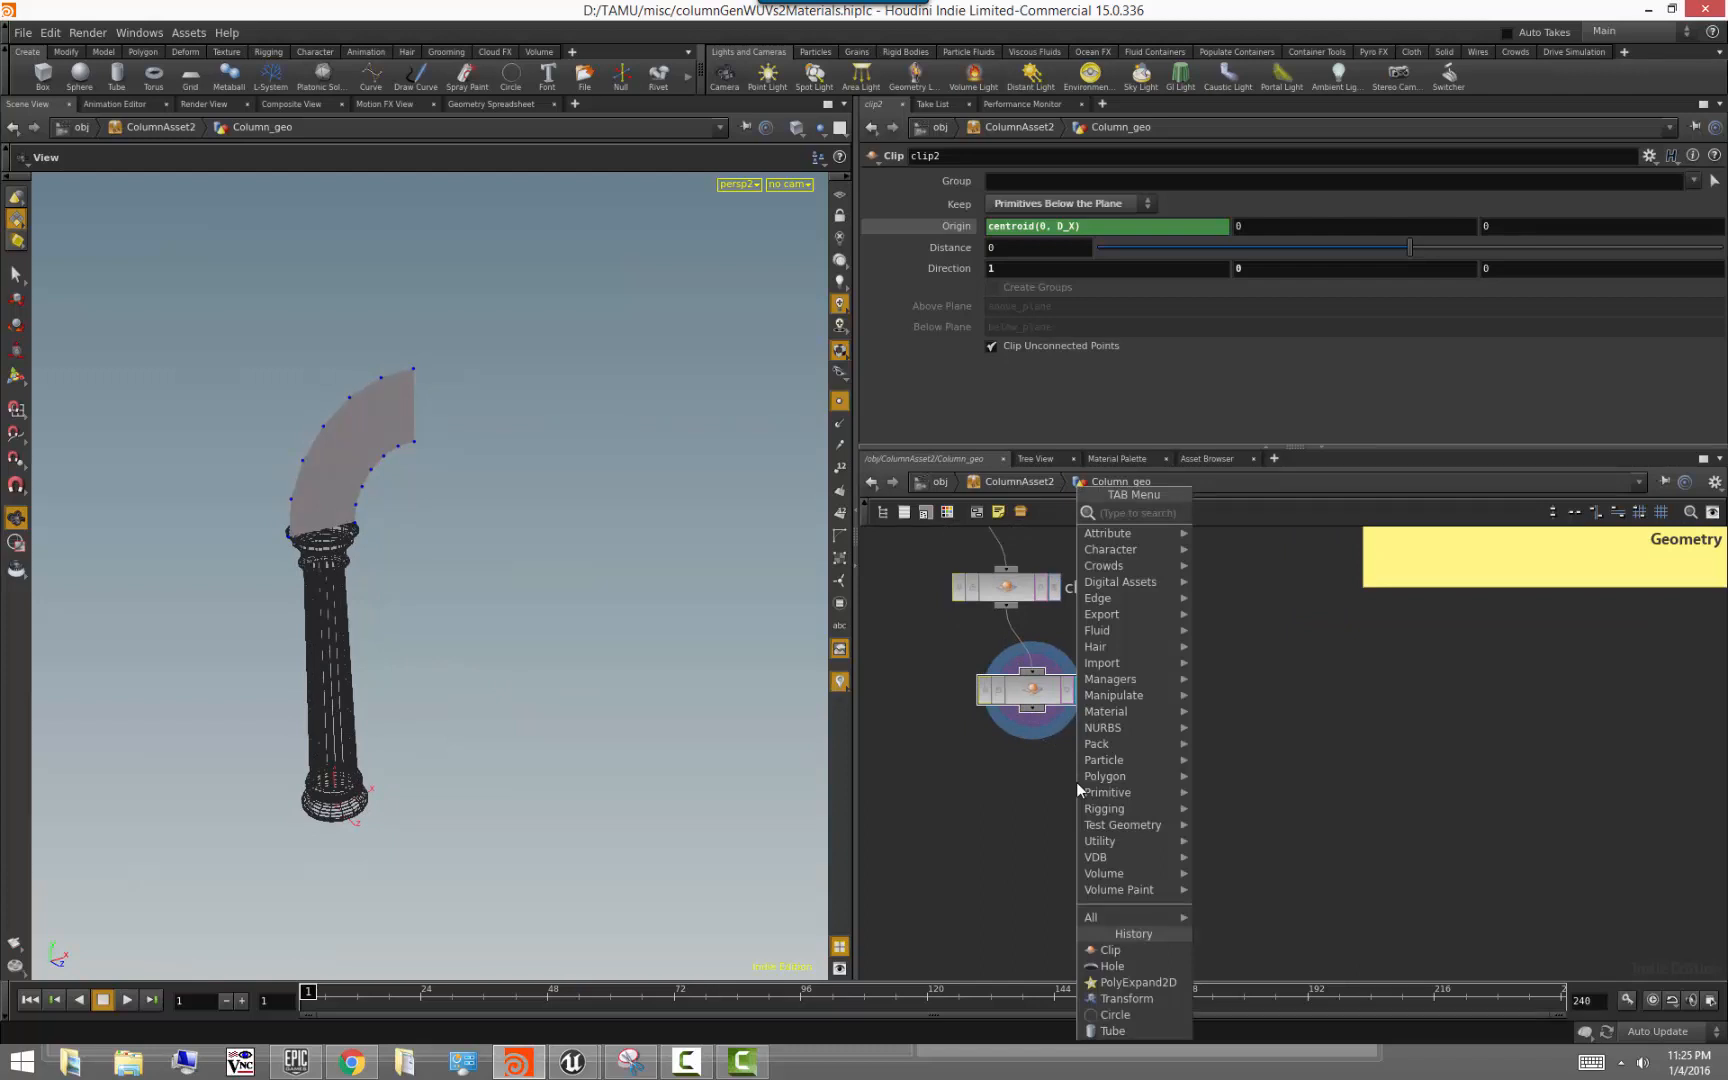
text(extrude)
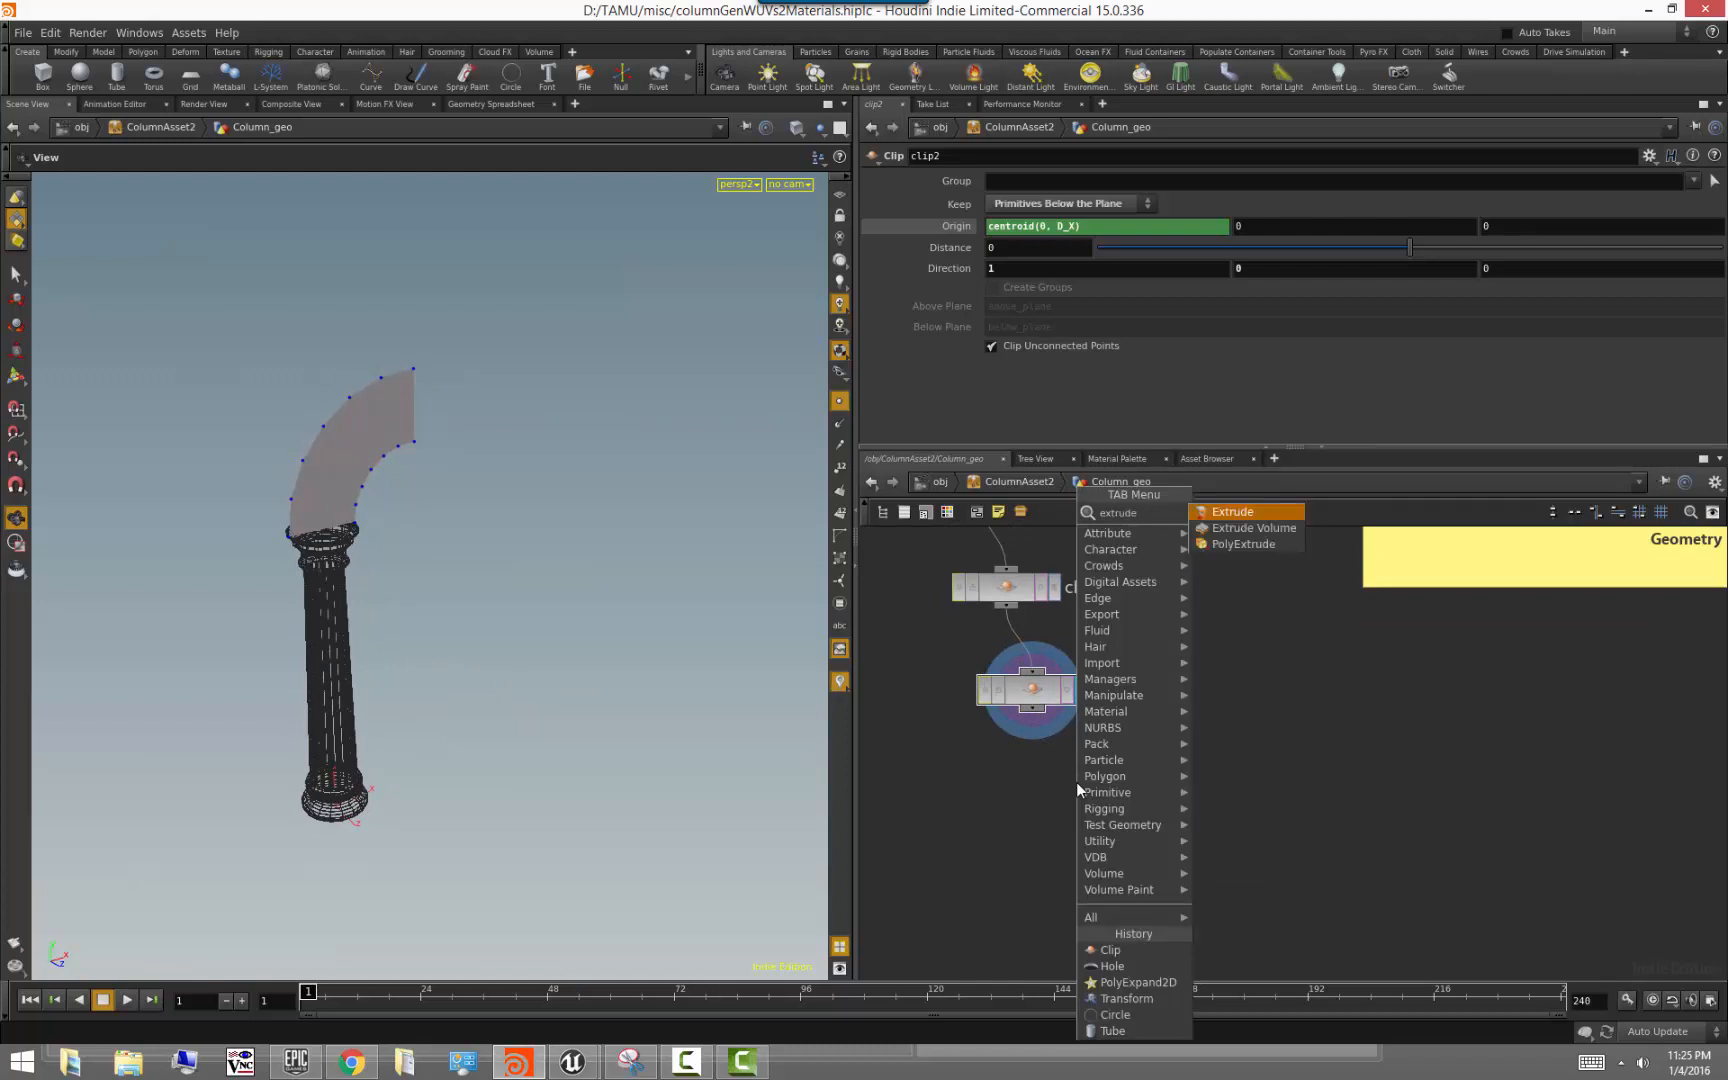
key(Escape)
Add a PolyExtrude node after clip2 and display its result
key(Tab)
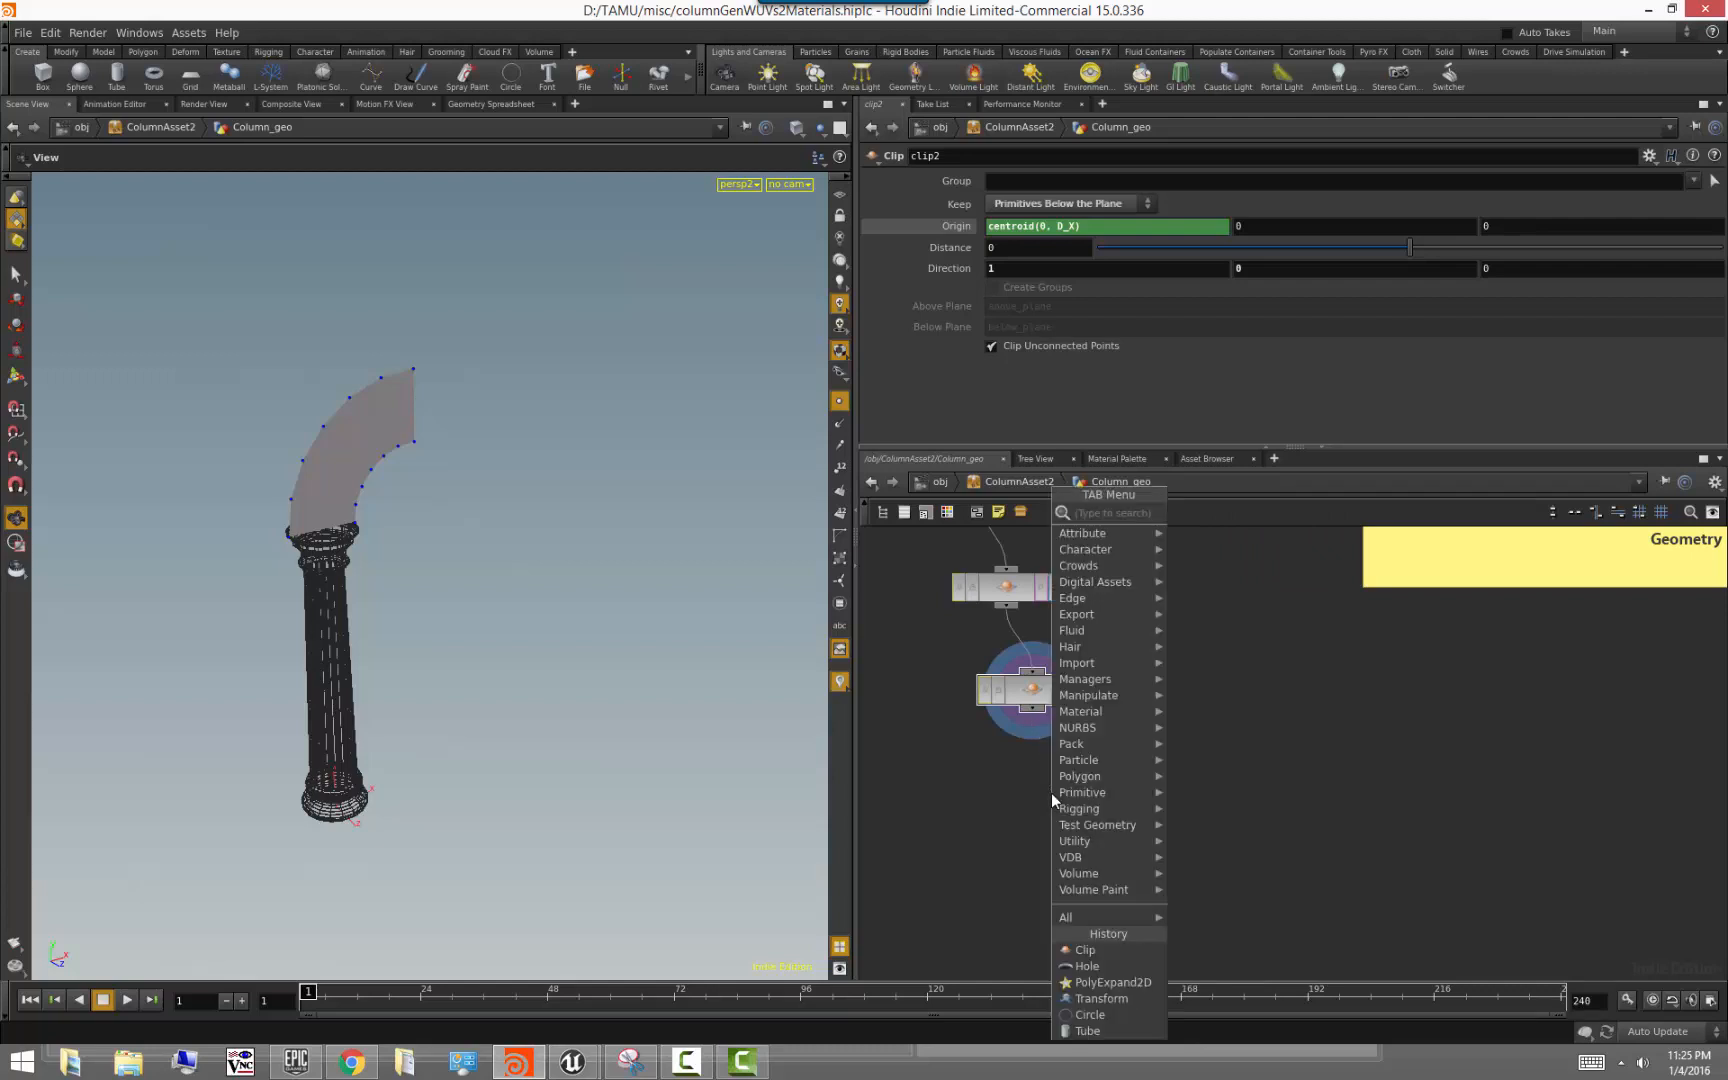
text(polyext)
key(Return)
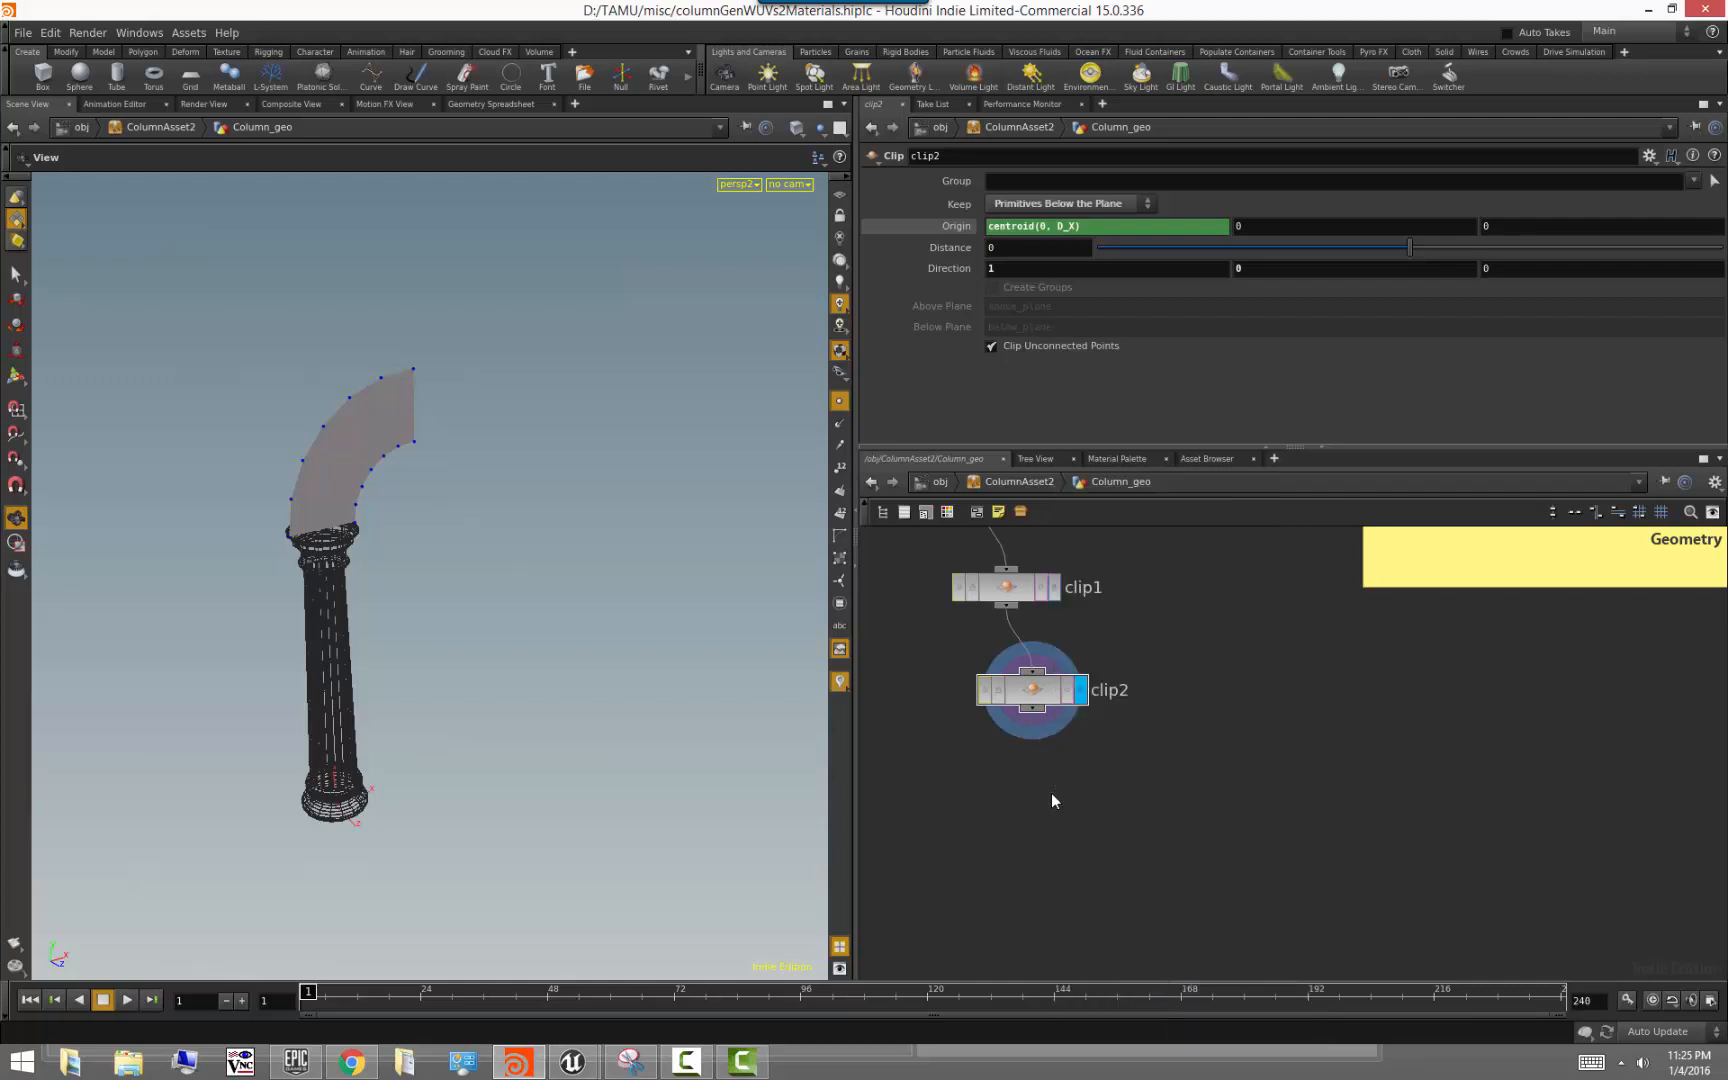
click(1052, 792)
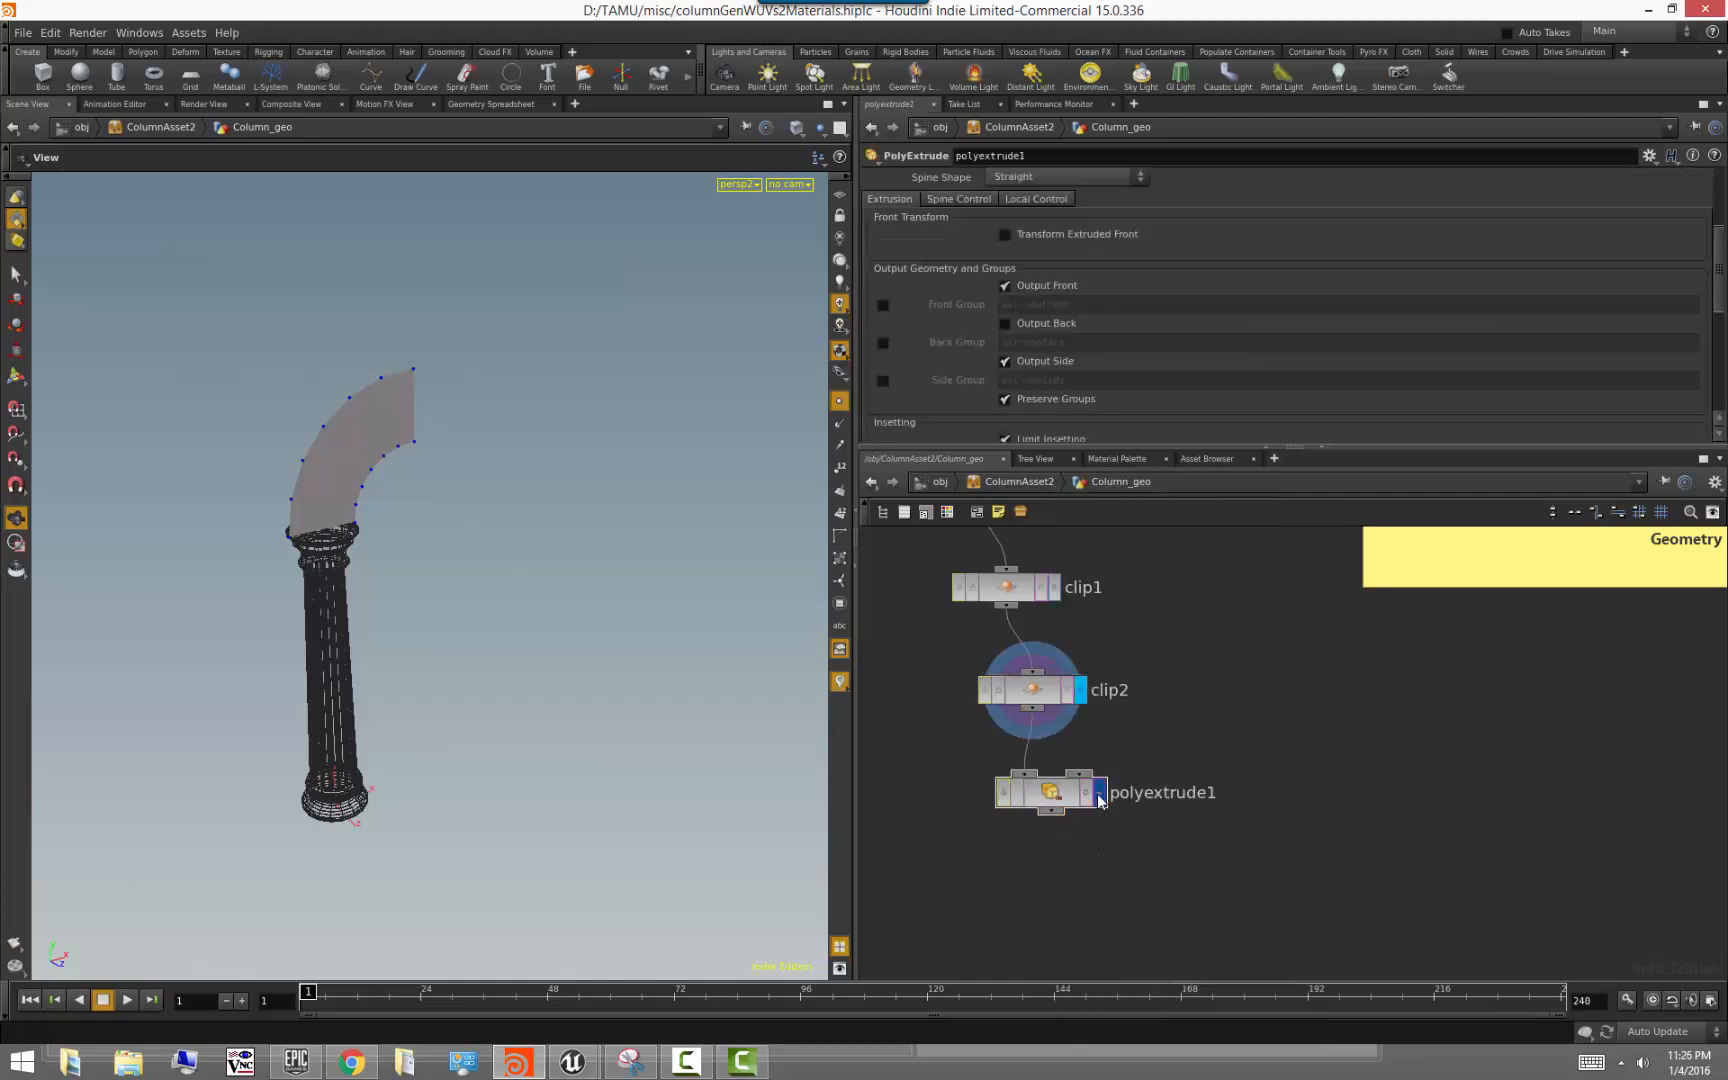
drag(355, 552, 470, 565)
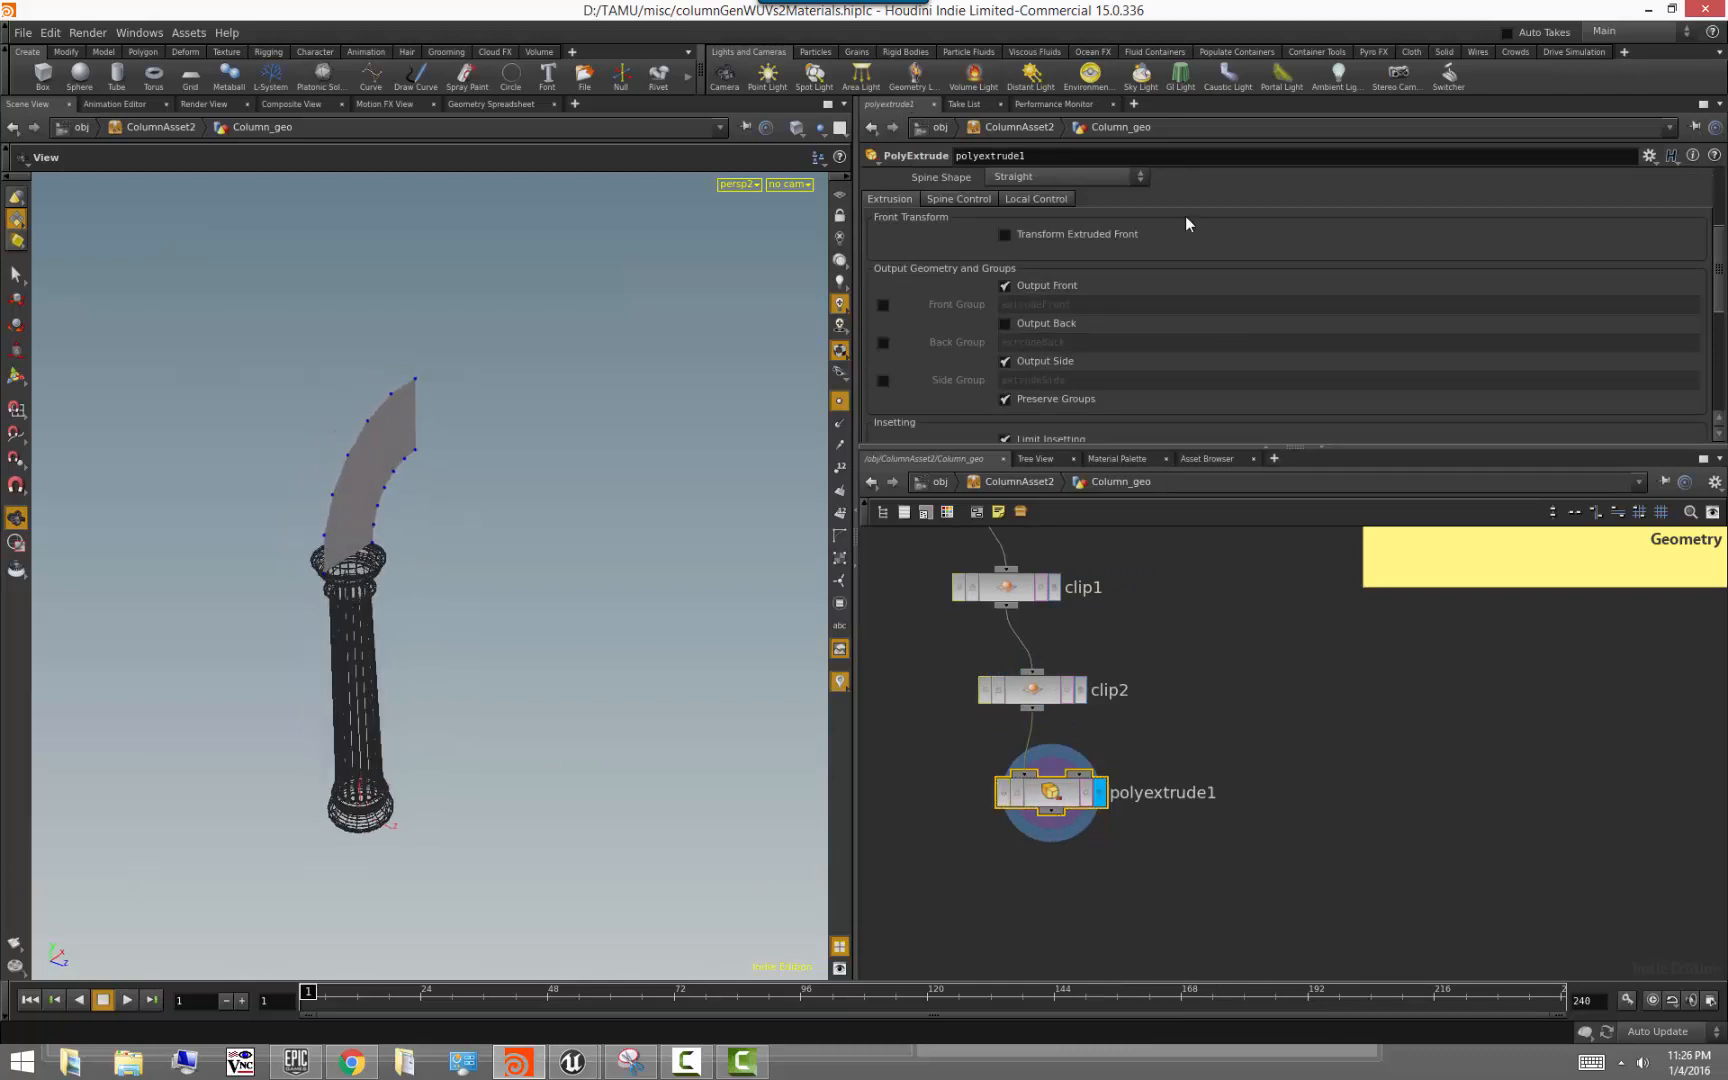
Copy polyexpand2d1's Offset expression to polyextrude1's Distance
scroll(1214, 289, up, 3)
scroll(1215, 292, up, 3)
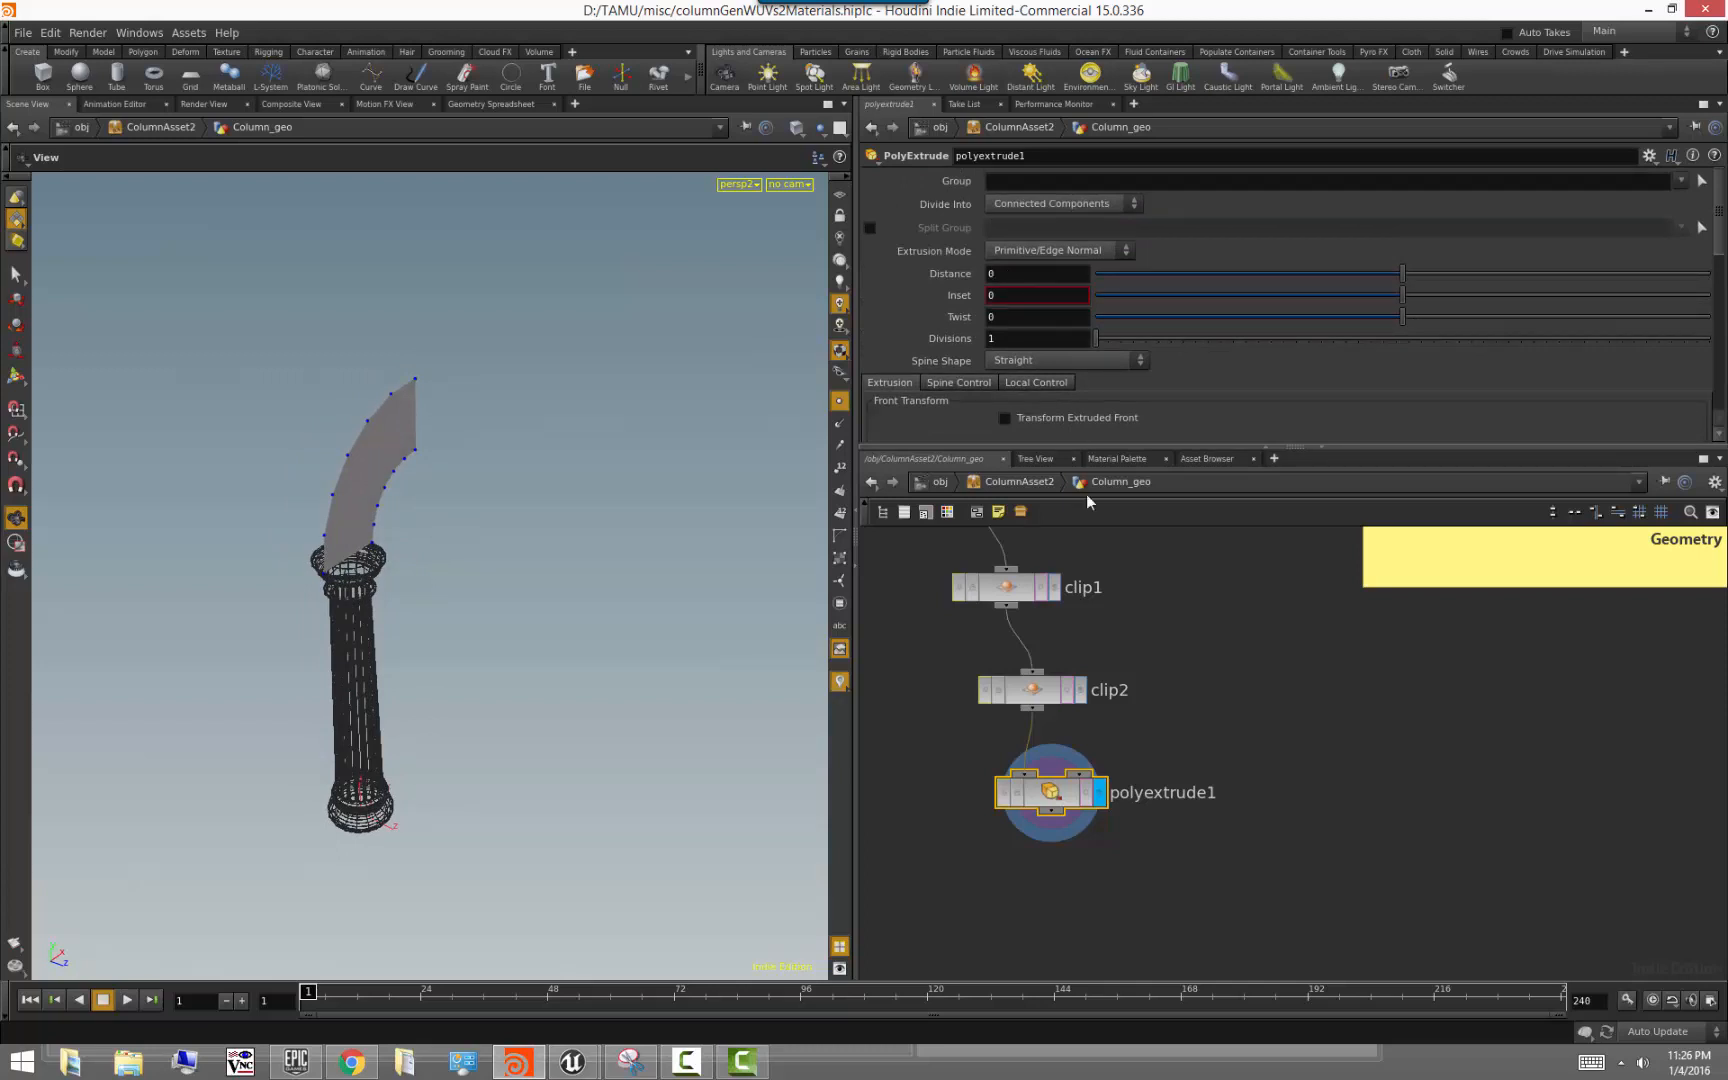
middle_drag(1129, 621, 1199, 768)
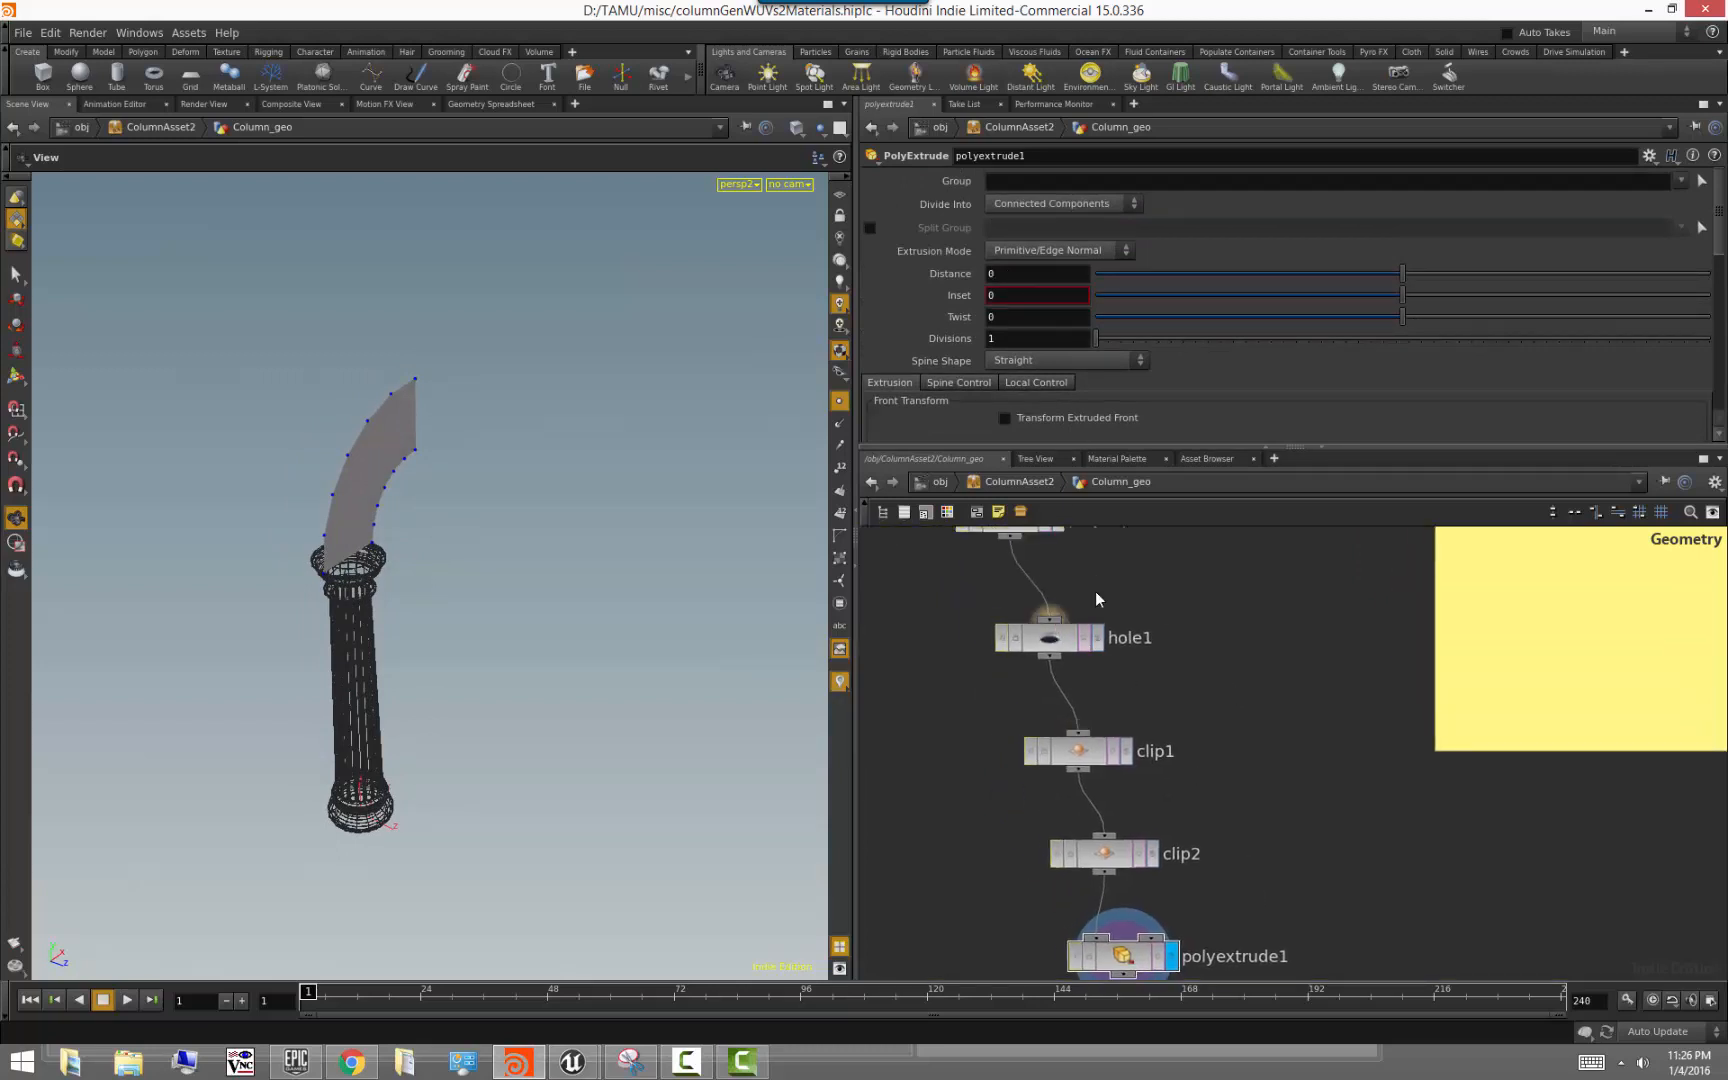
middle_drag(1095, 598, 1170, 741)
click(1100, 660)
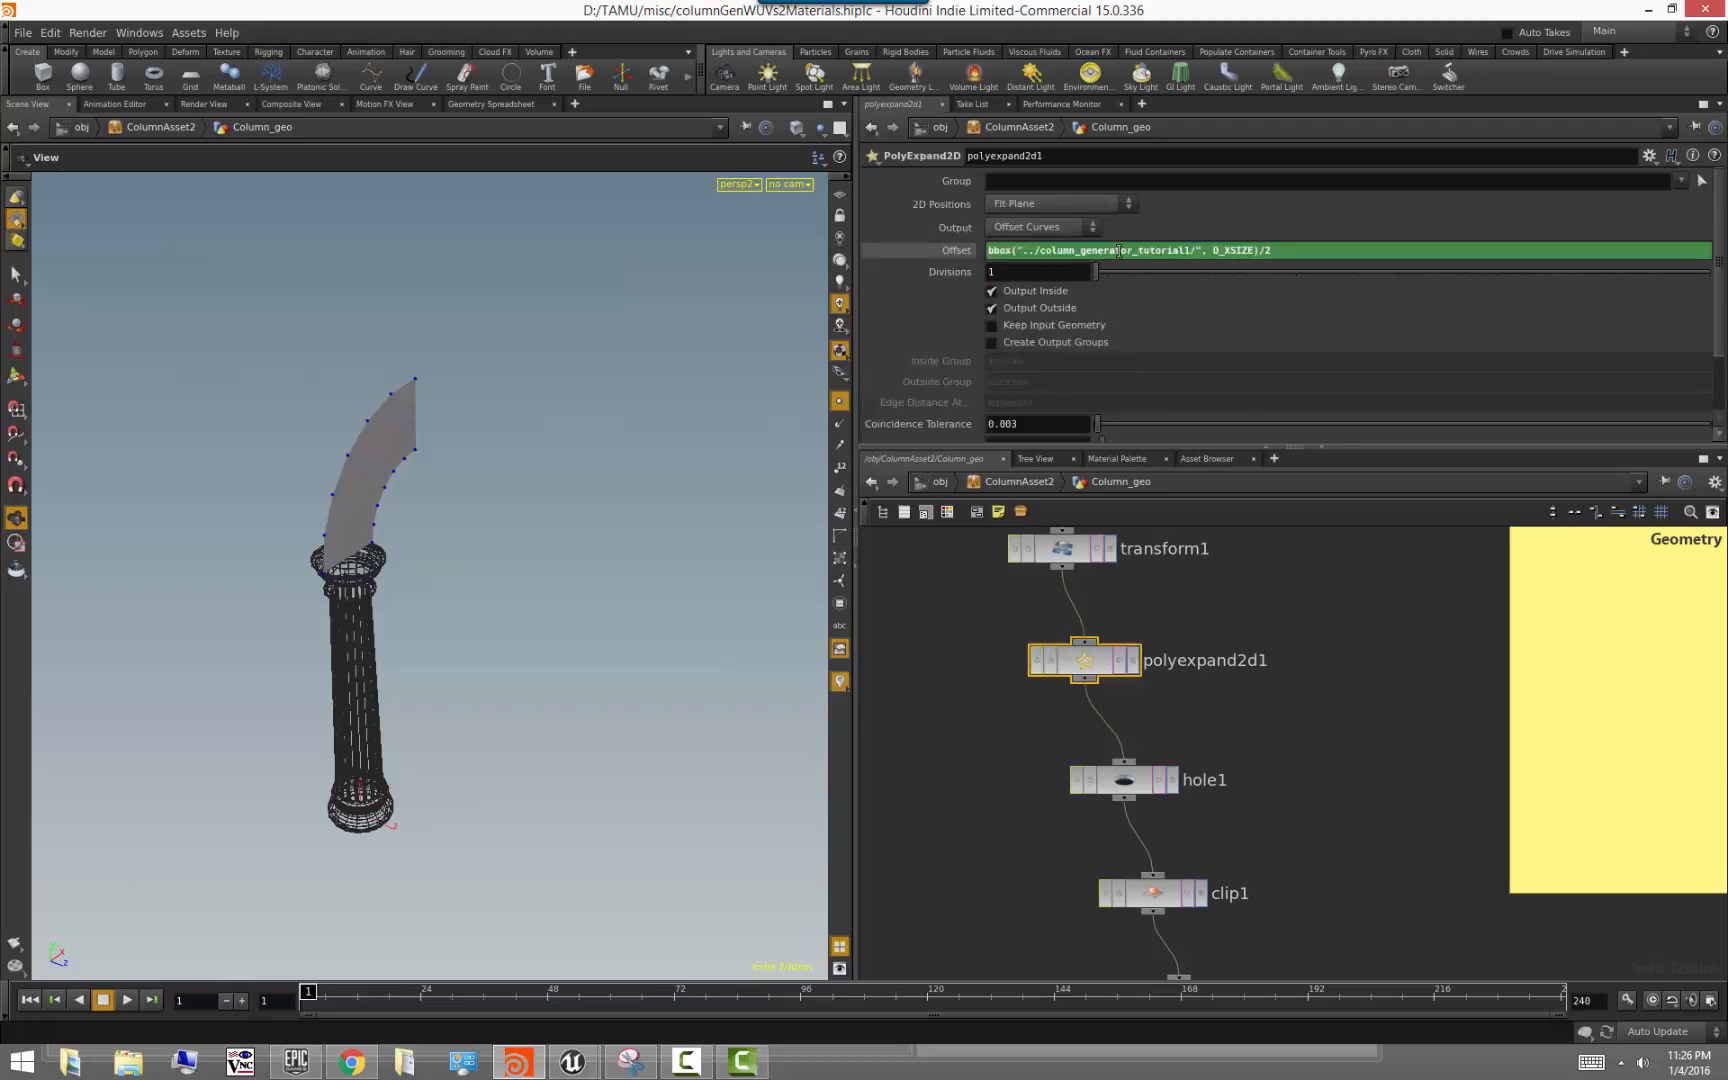
right_click(1119, 251)
click(1184, 325)
click(1328, 909)
middle_drag(1308, 834, 1163, 546)
click(1060, 810)
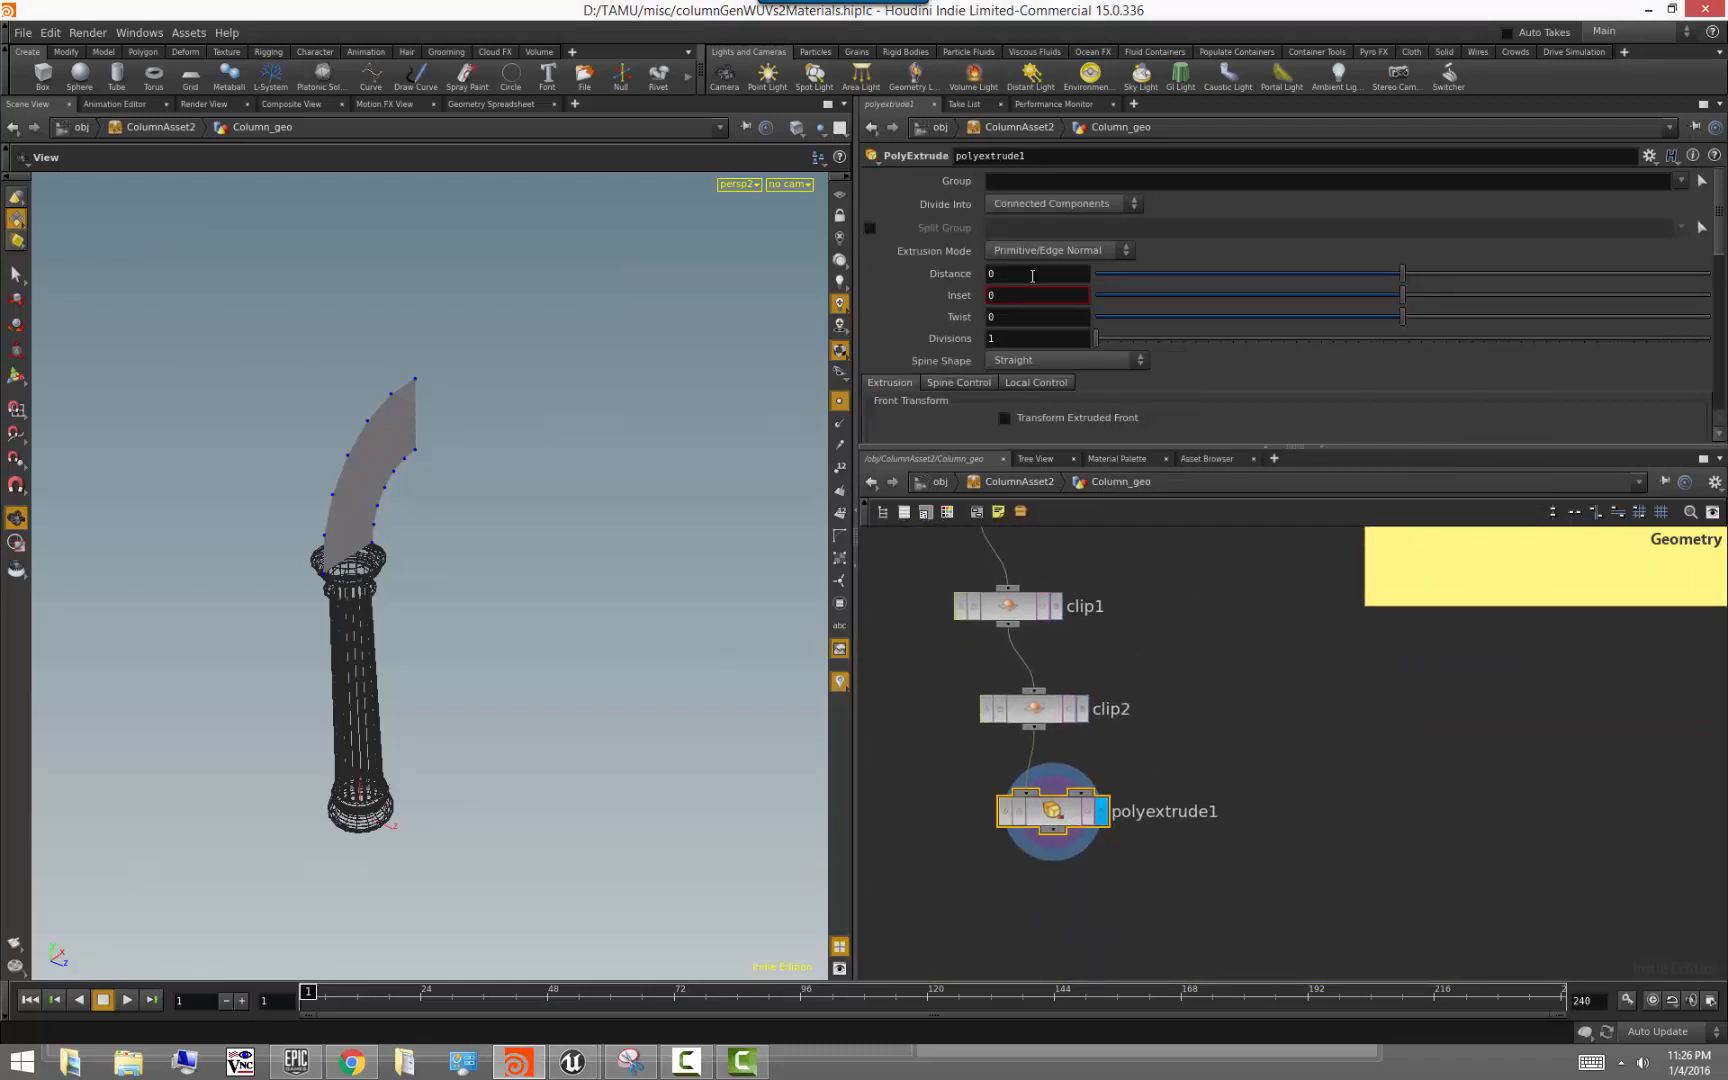
right_click(1032, 276)
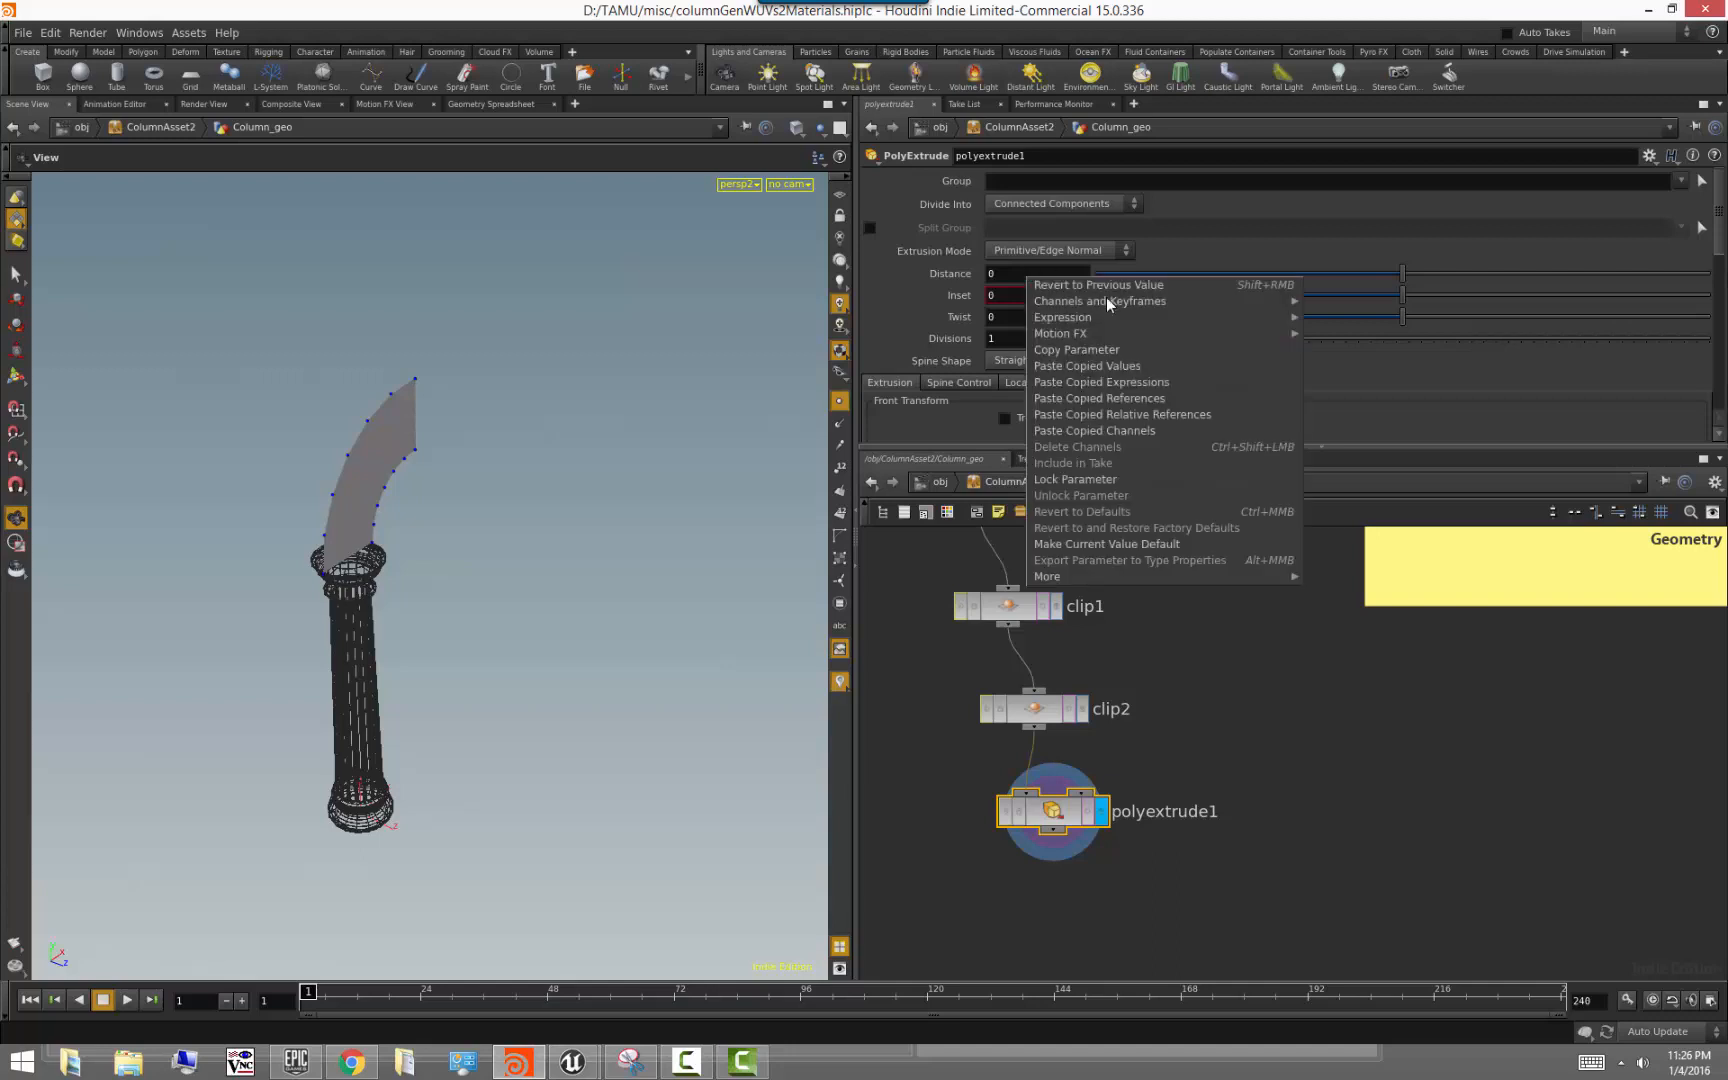
click(1150, 383)
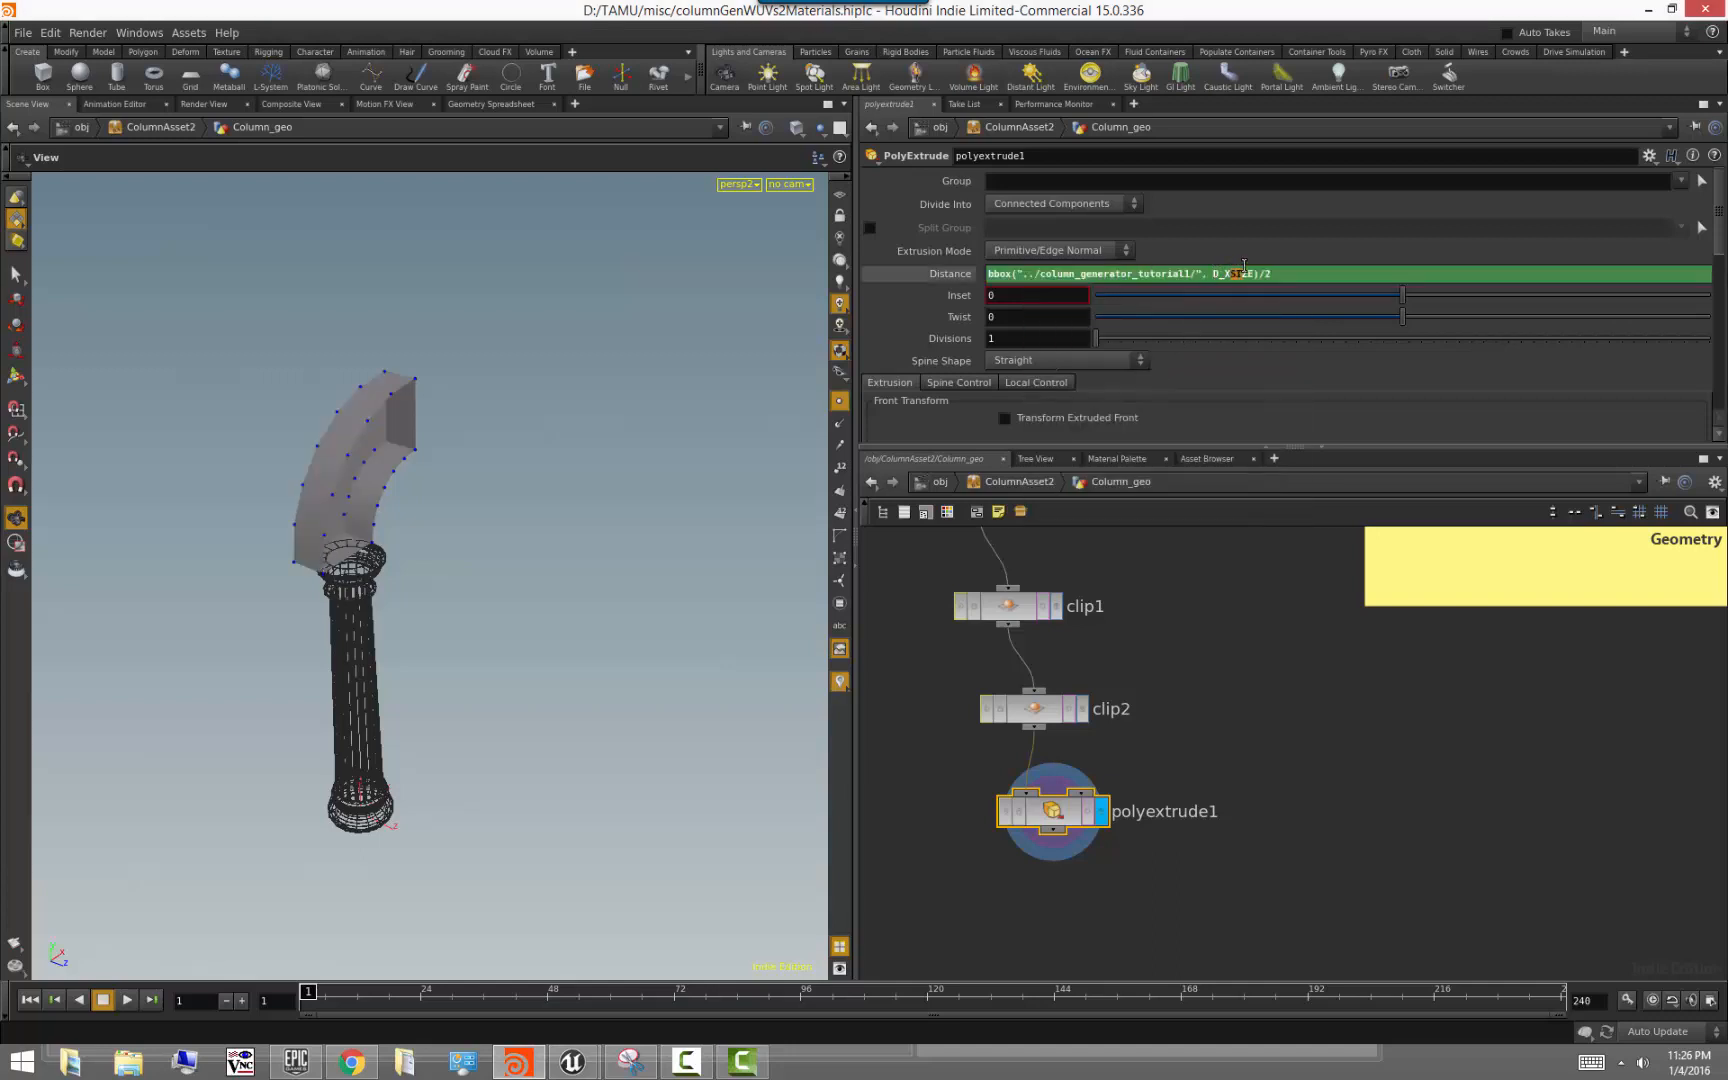
Change polyextrude1's Distance expression to bbox("../column_generator_tutorial1/", D_ZSIZE), without the division by 2
drag(1244, 266, 1257, 270)
drag(356, 555, 405, 578)
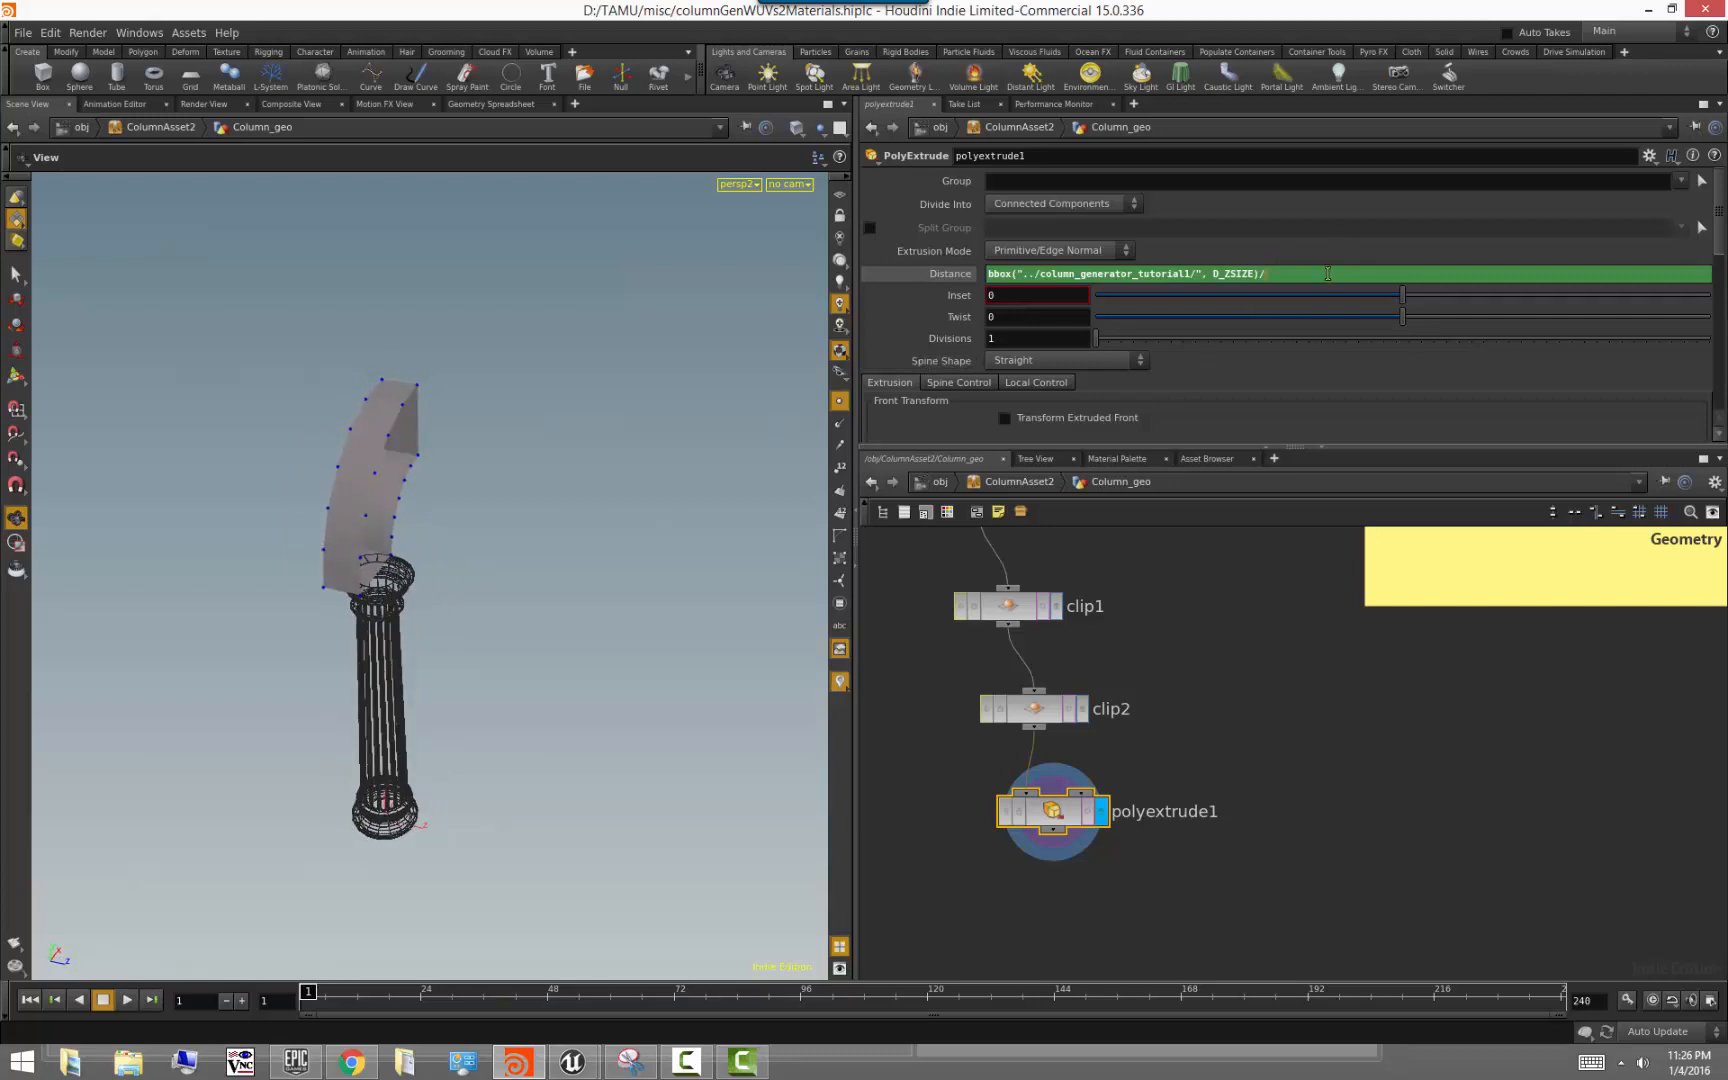
key(BackSpace)
key(Return)
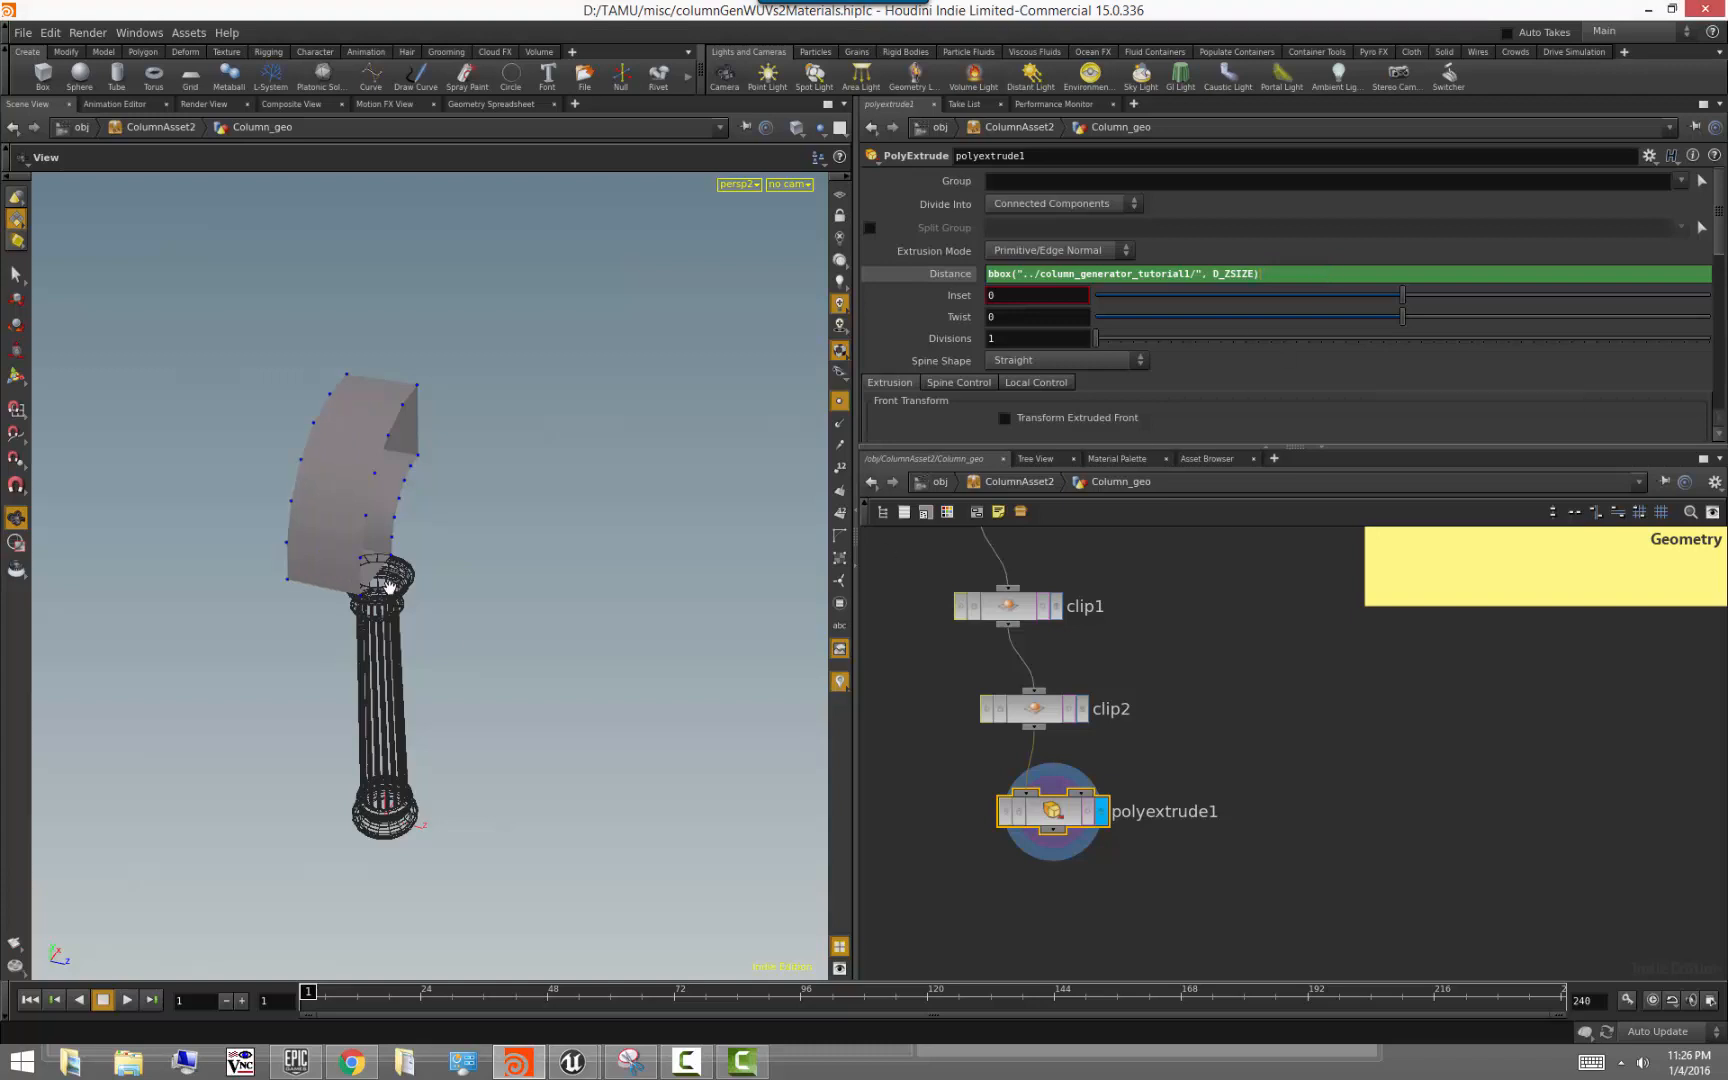
mouse_move(482, 652)
mouse_down()
mouse_move(513, 609)
mouse_move(484, 614)
mouse_up()
Enlarge the parameter area to show more of polyextrude1's output geometry options
scroll(1150, 311, down, 1)
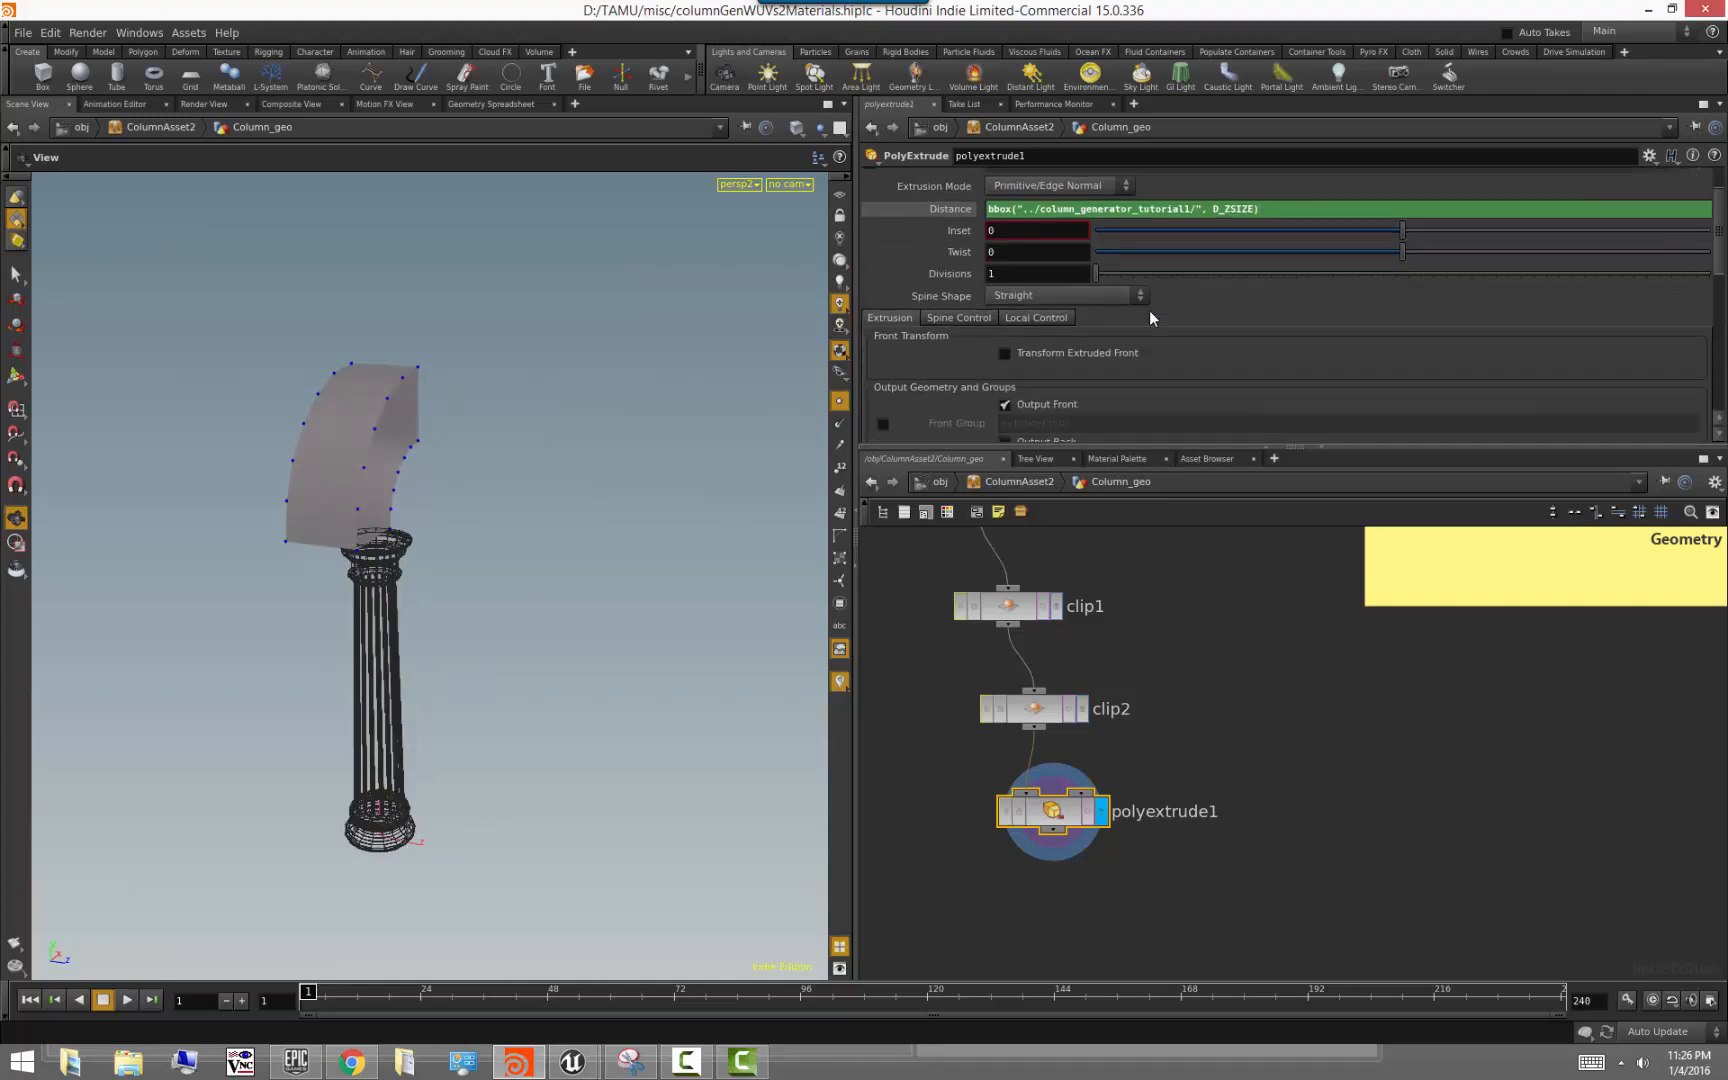
scroll(1149, 312, down, 3)
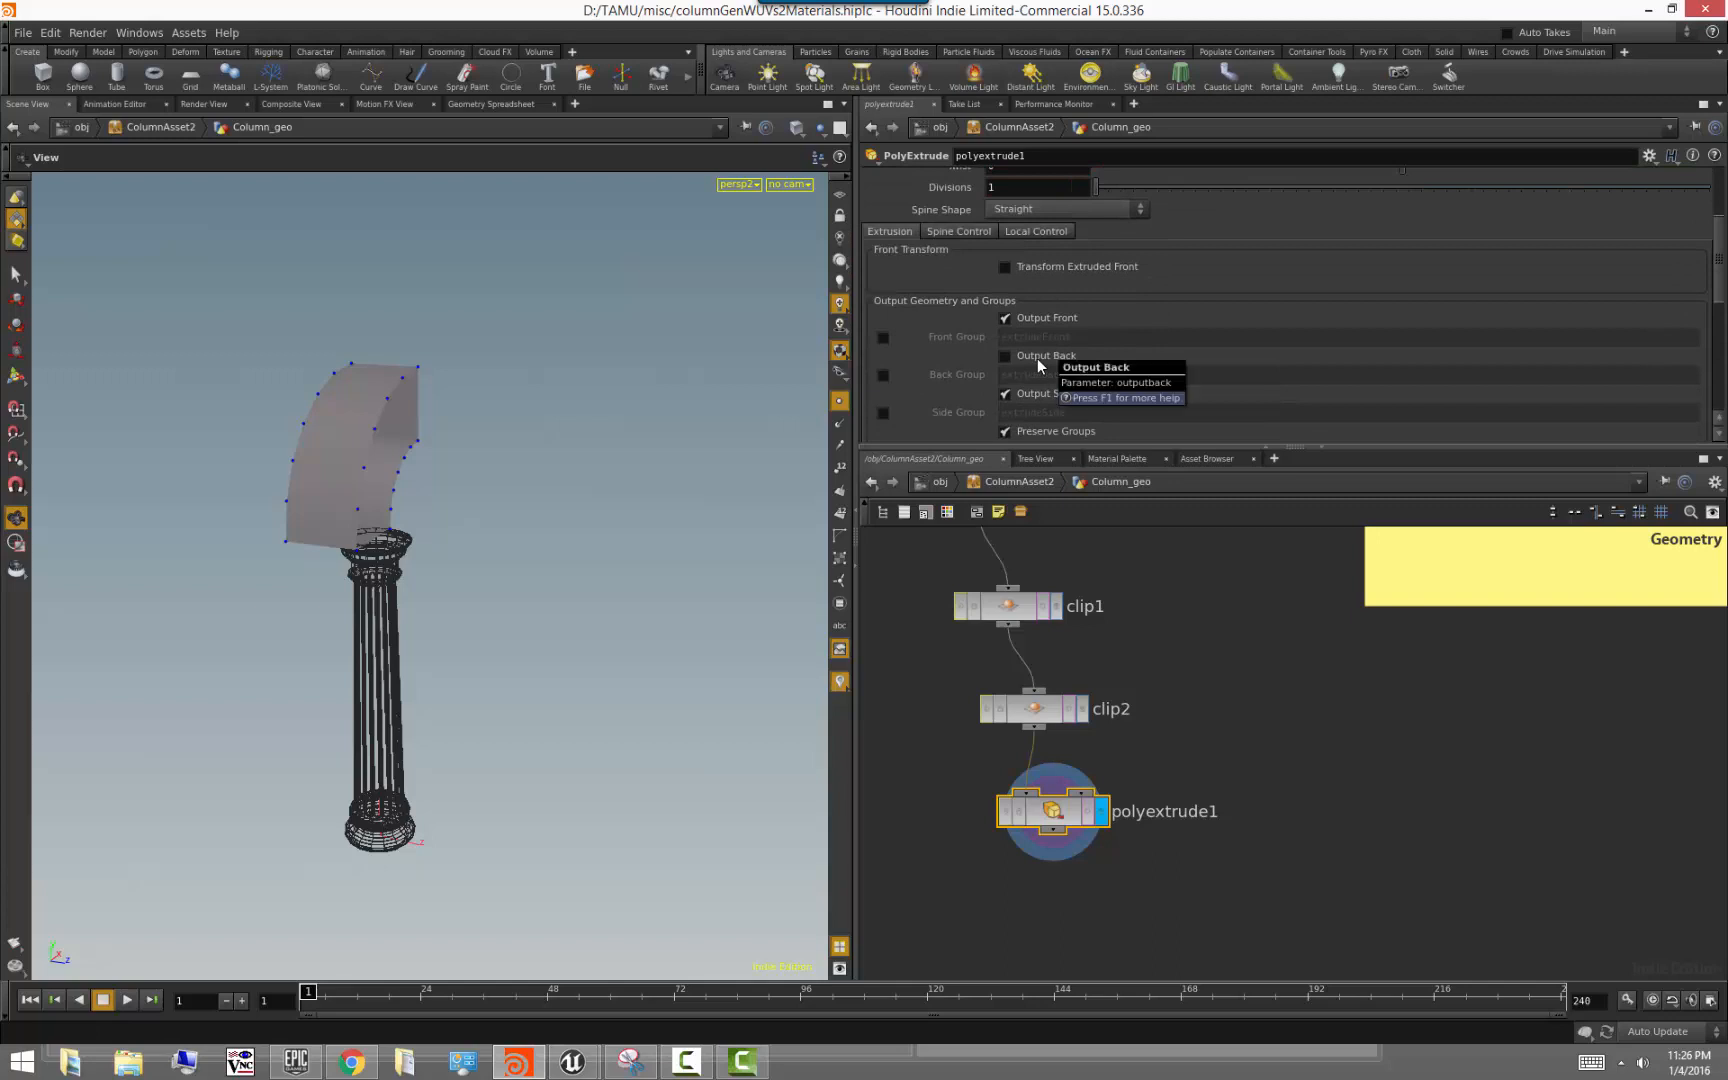
drag(1127, 447, 1122, 686)
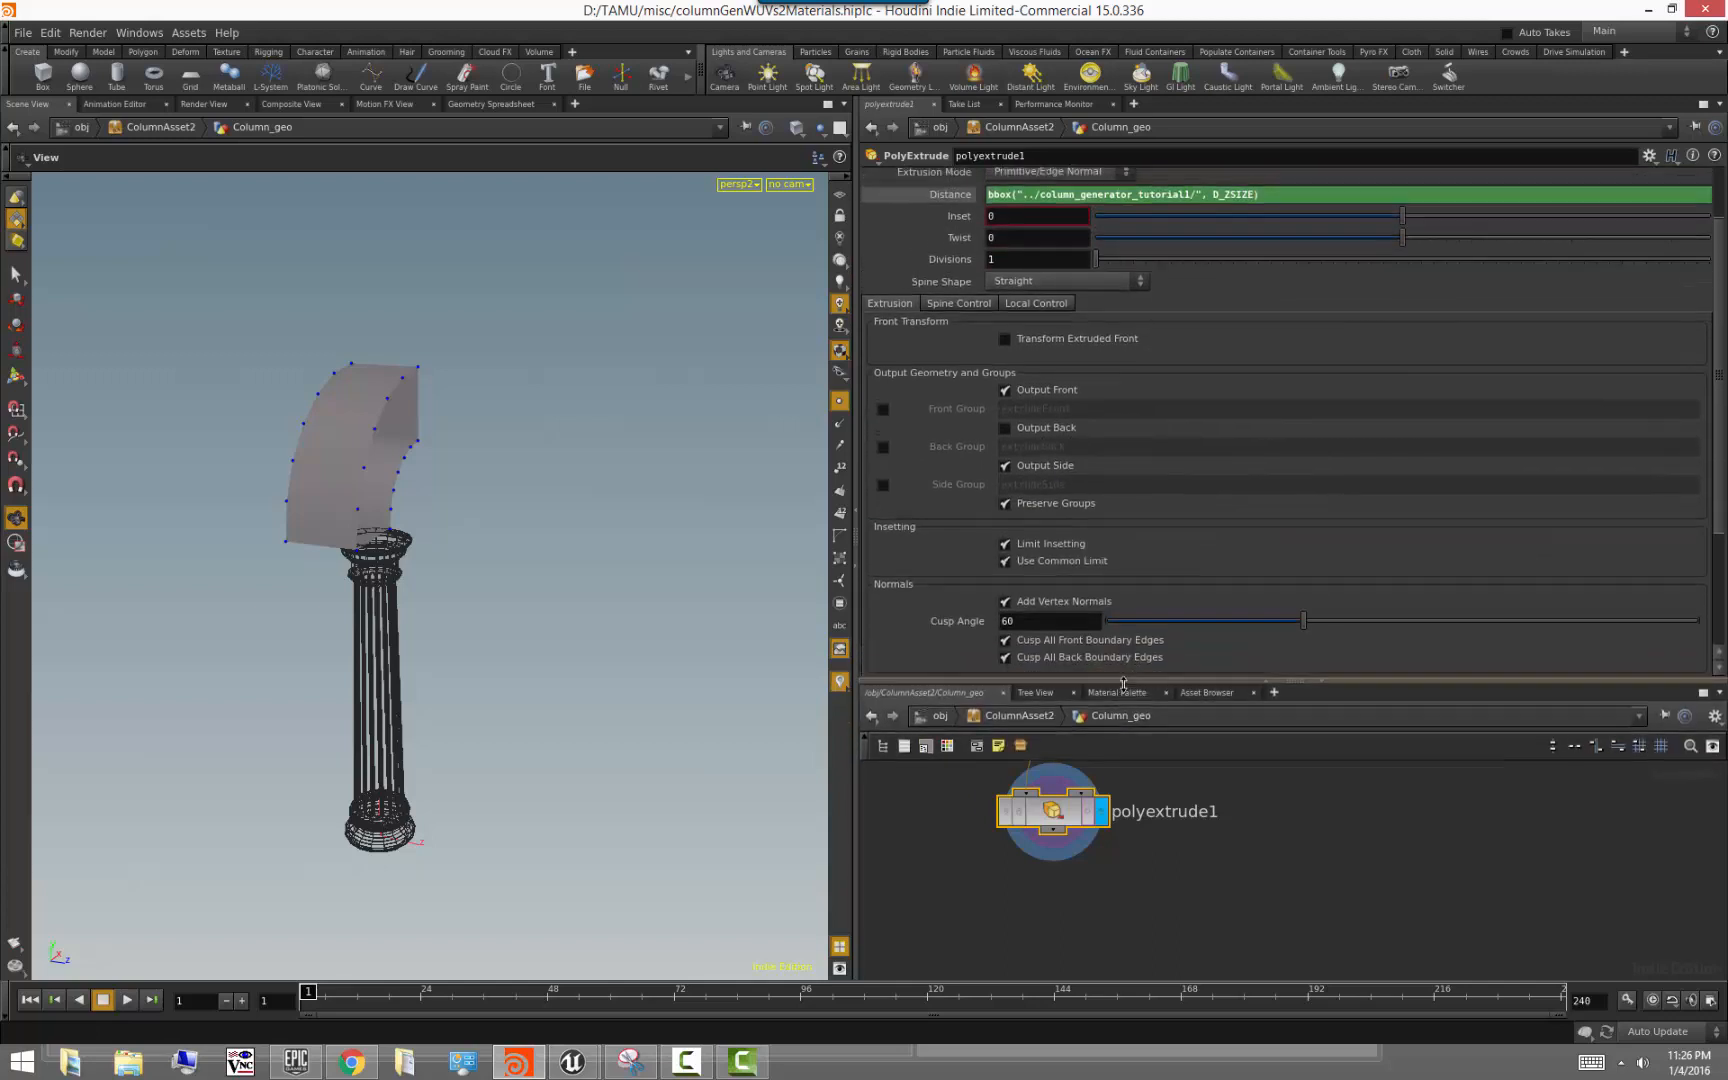
Test a plain Distance of 1 on polyextrude1 and restore the bbox("../column_generator_tutorial1/", D_ZSIZE) expression
scroll(1228, 452, up, 3)
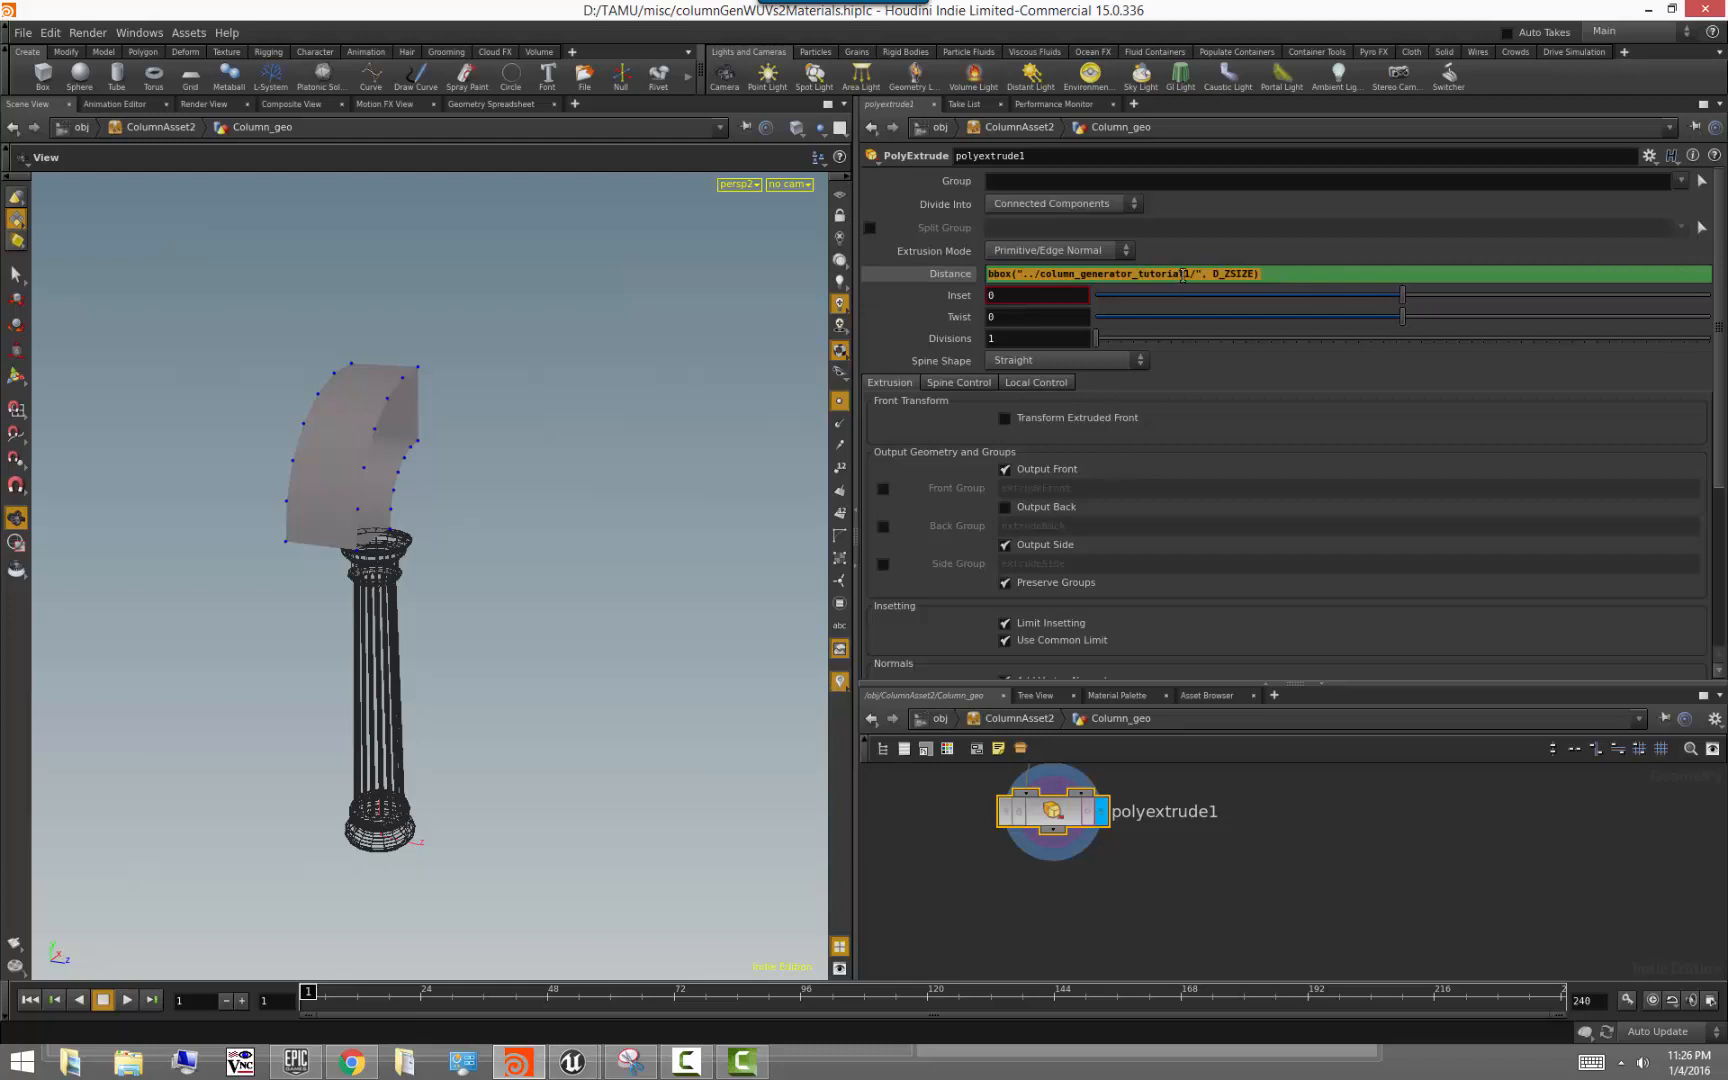
key(BackSpace)
key(Return)
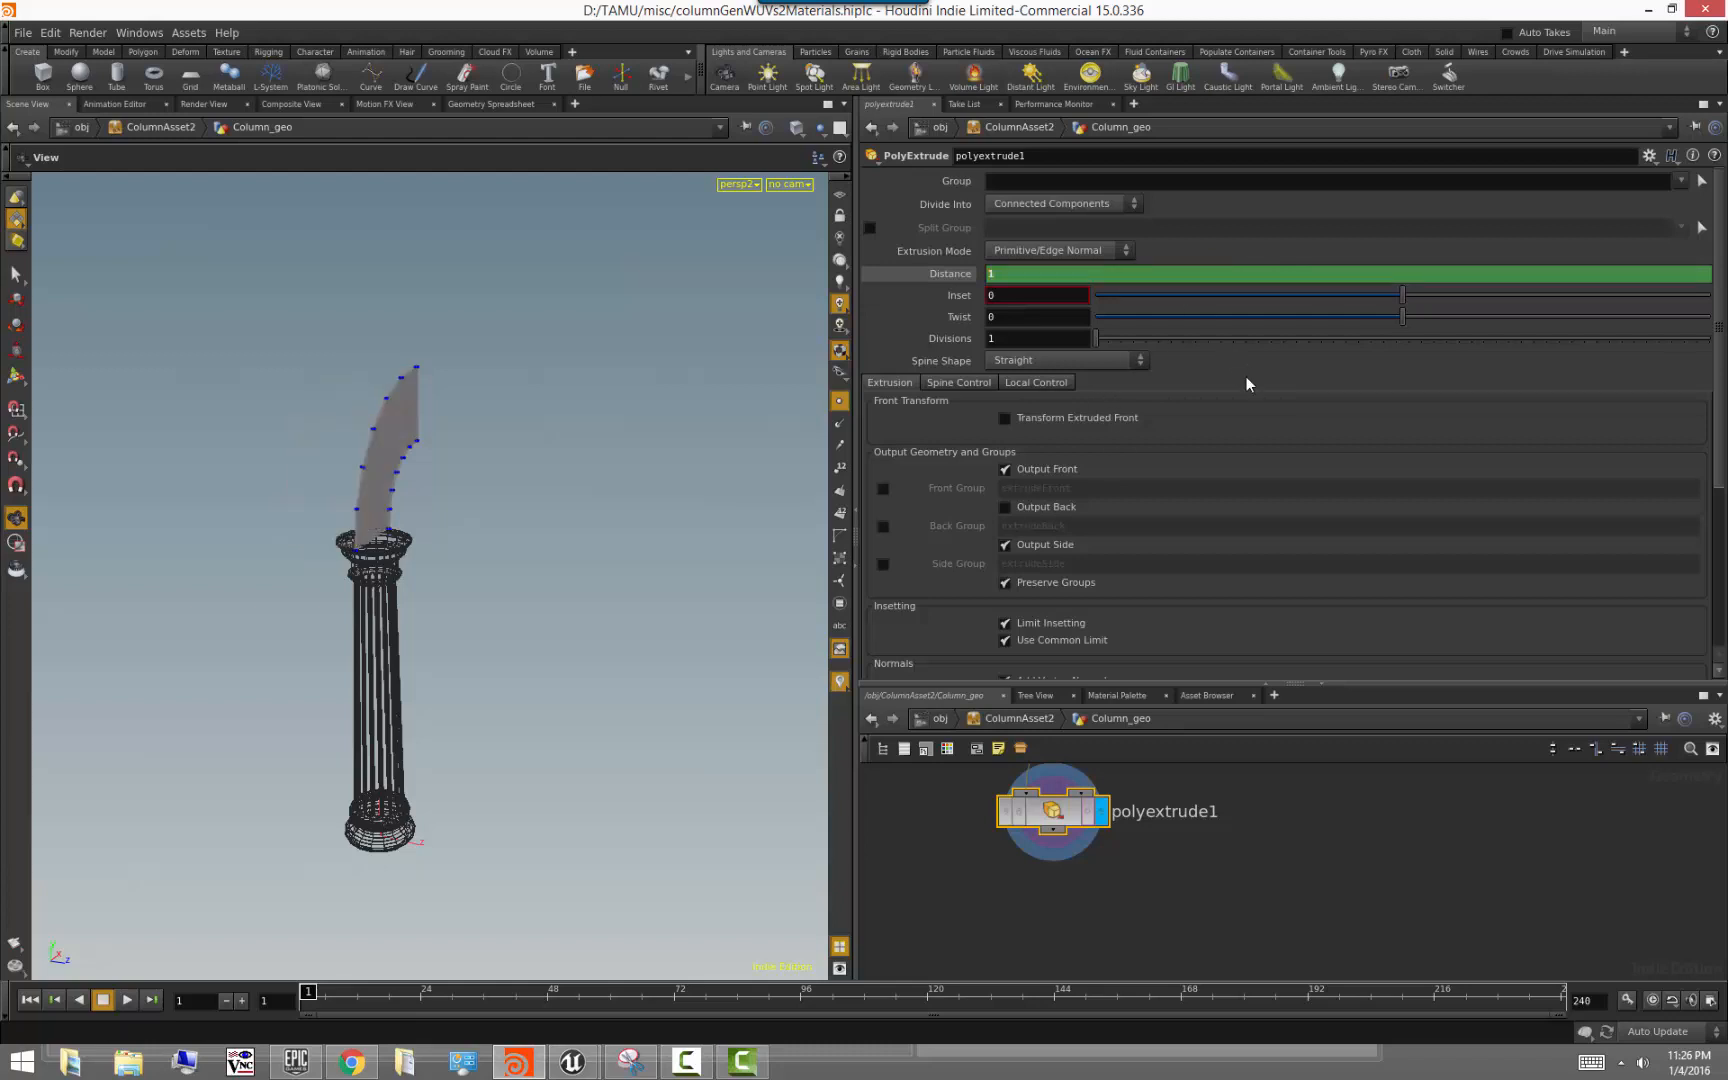
drag(481, 408, 575, 407)
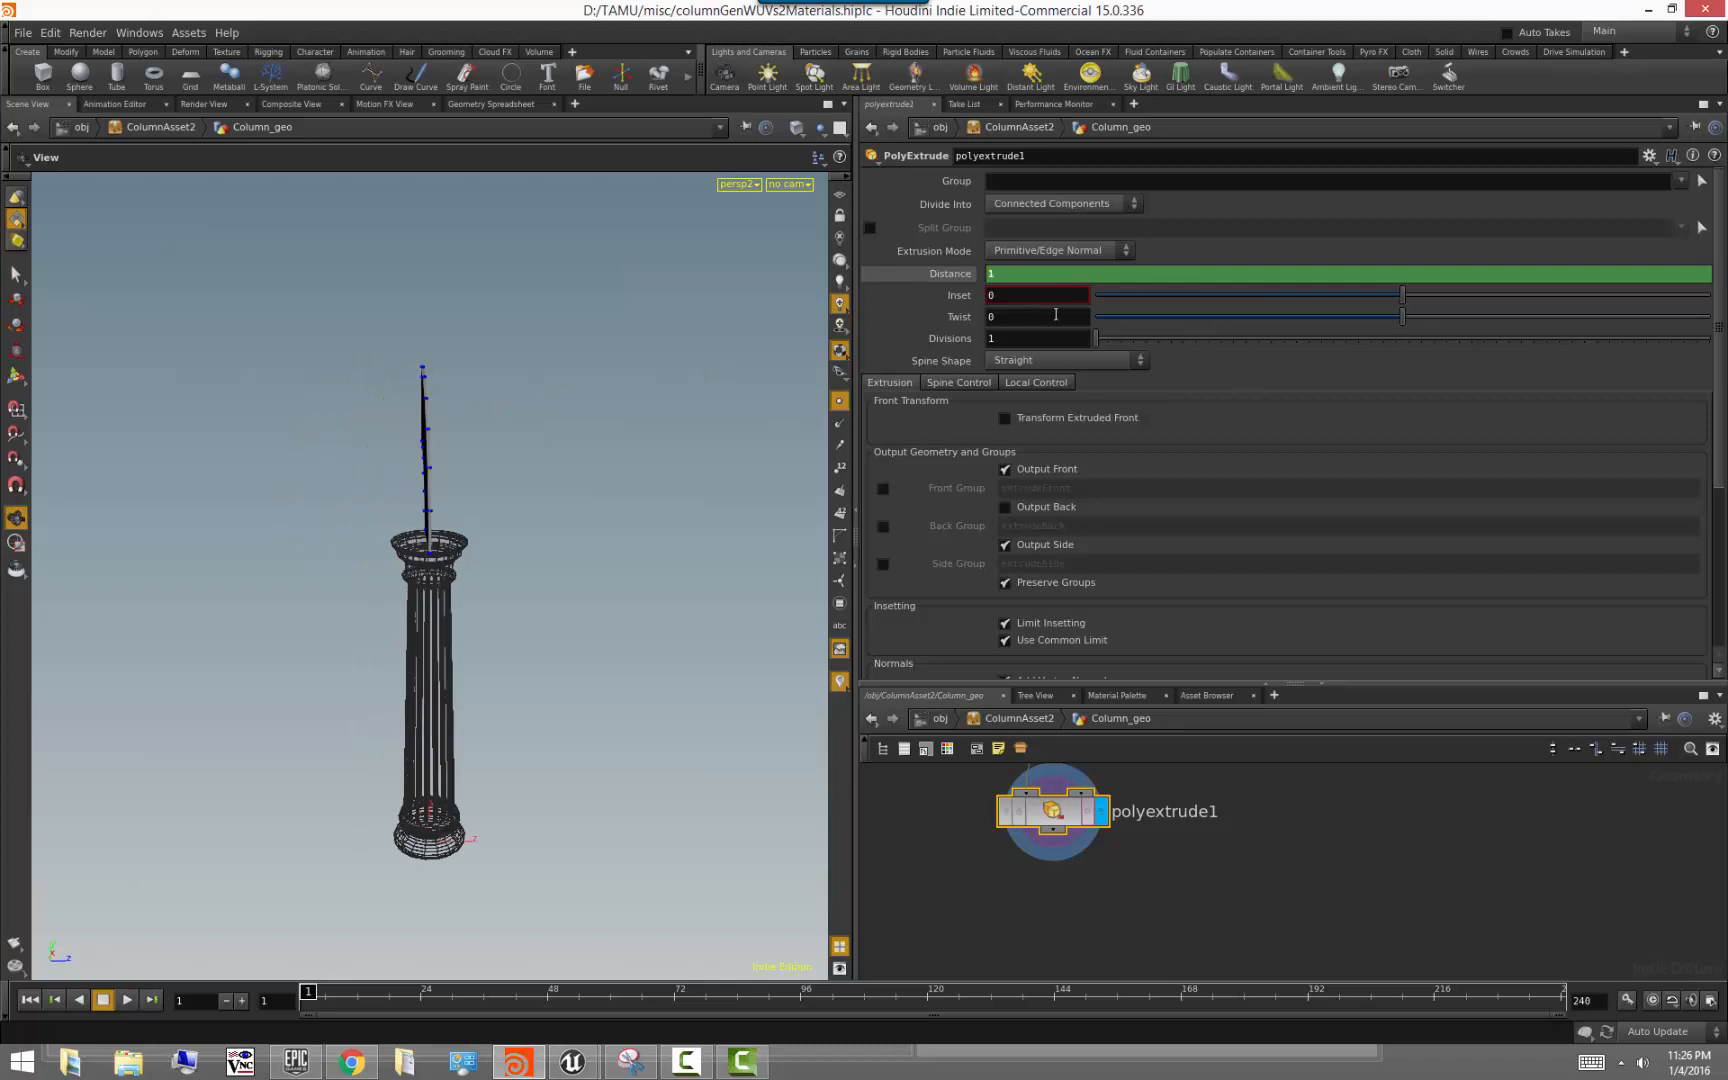
middle_drag(1012, 275, 1148, 245)
key(ctrl+z)
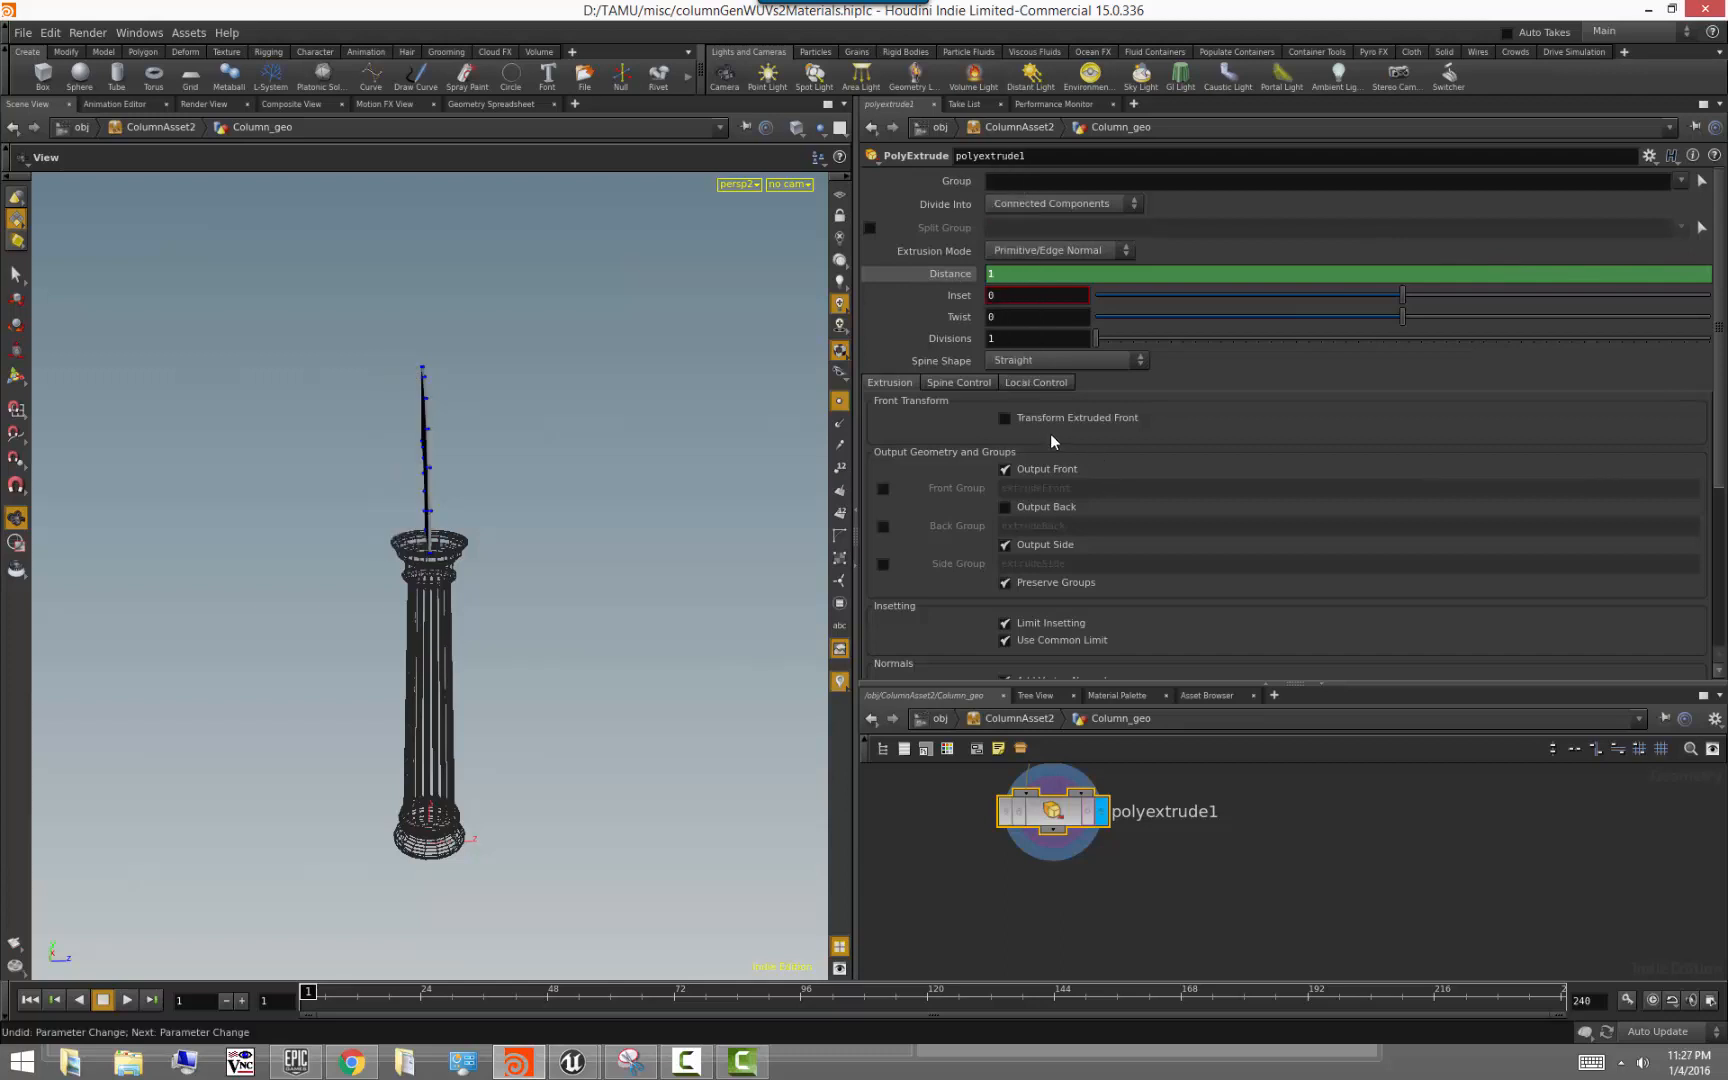
right_click(1010, 278)
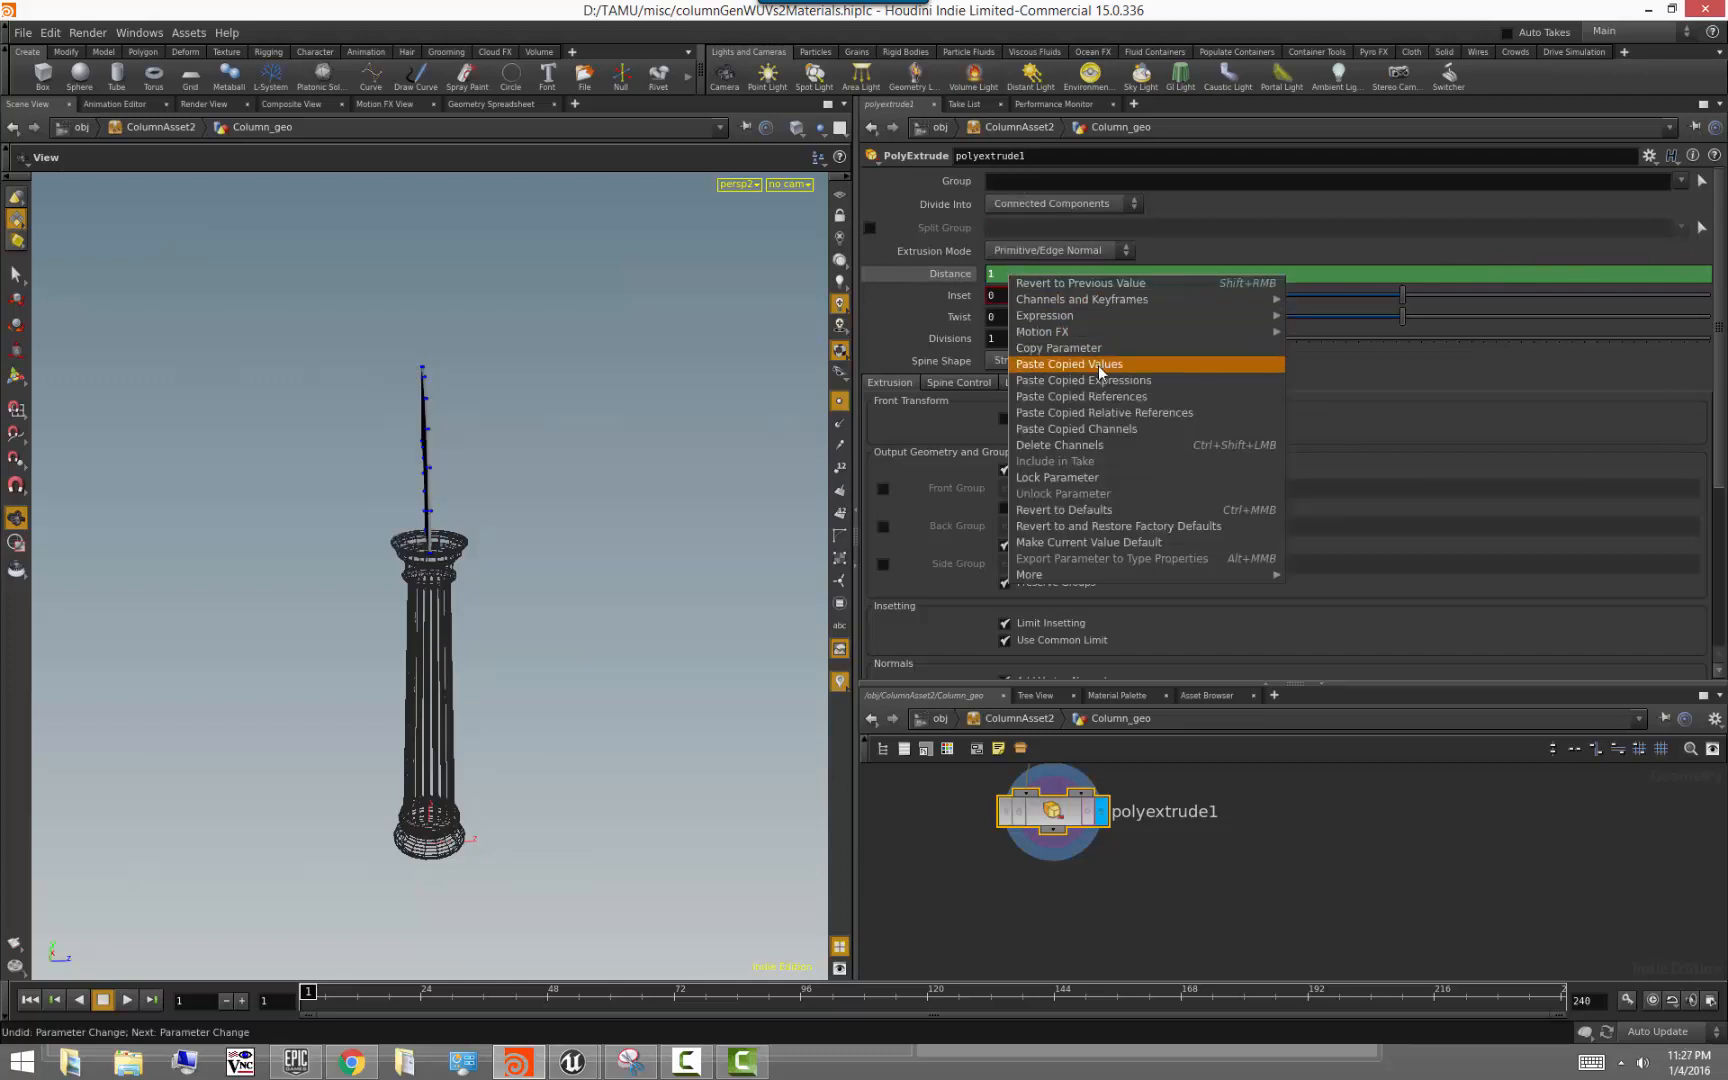
click(1011, 270)
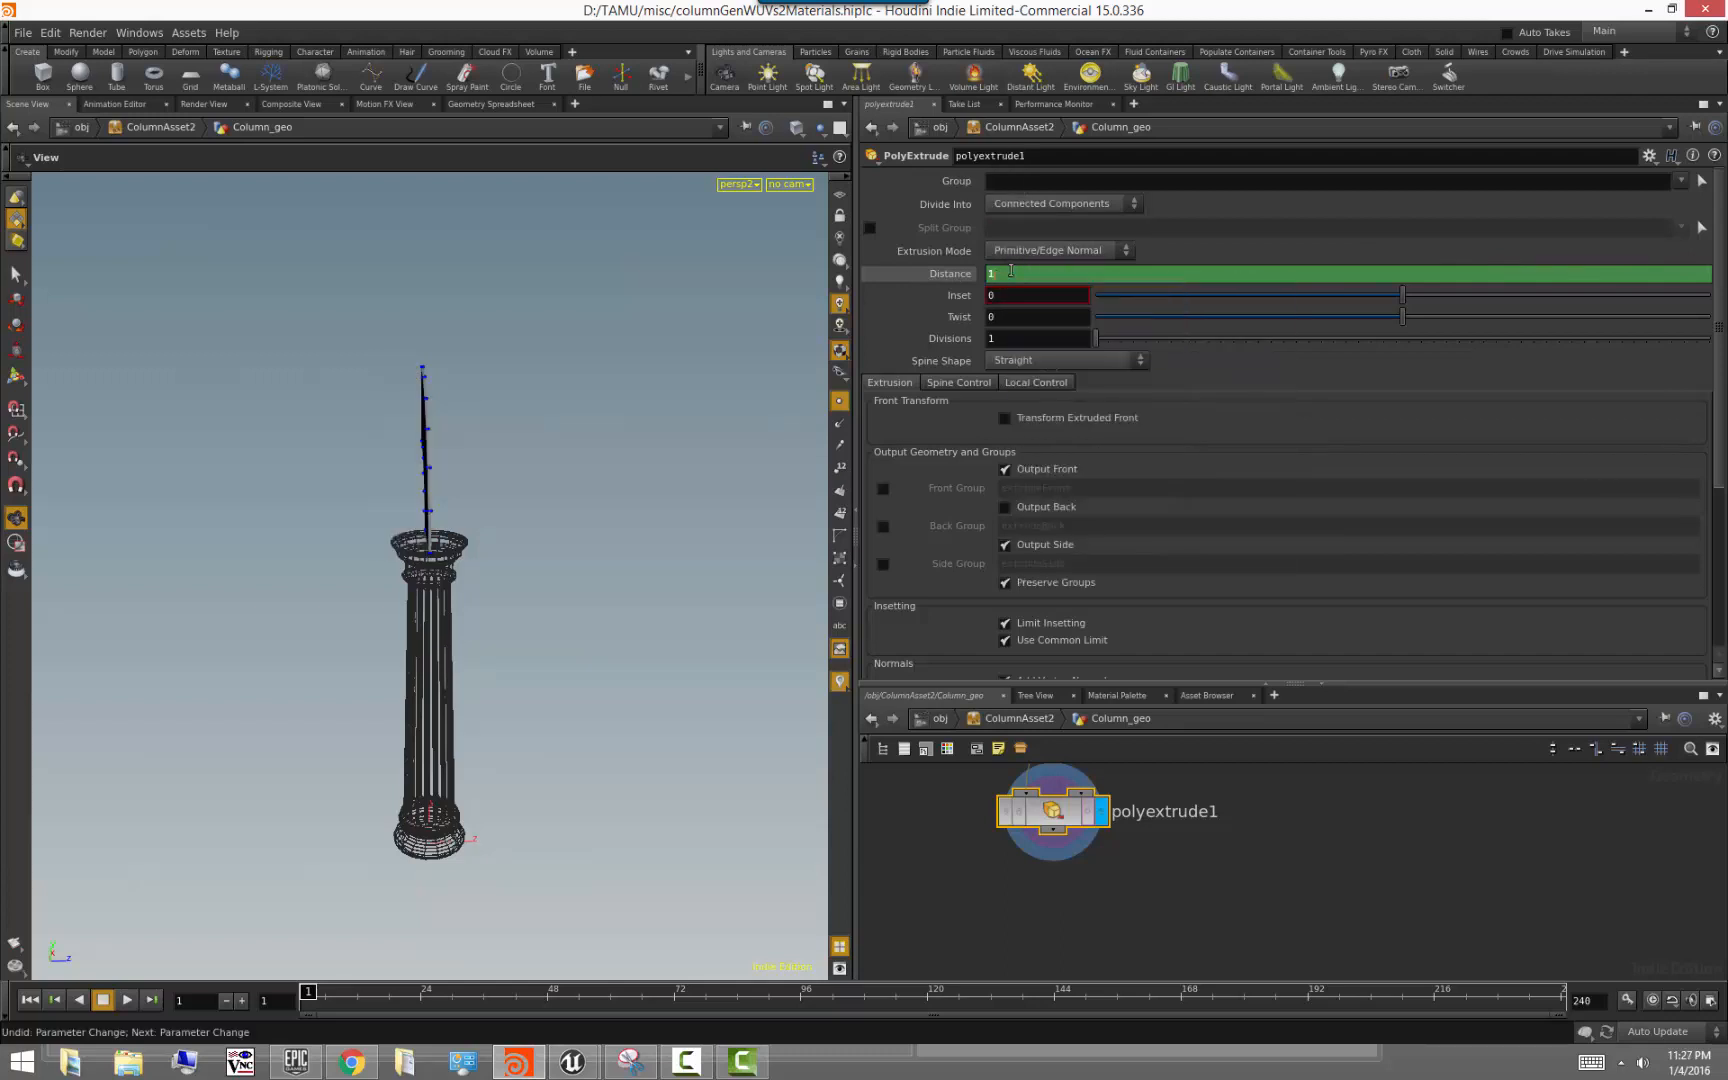
text(bbox("../column_generator_tutorial1/", D_ZSIZE))
key(Return)
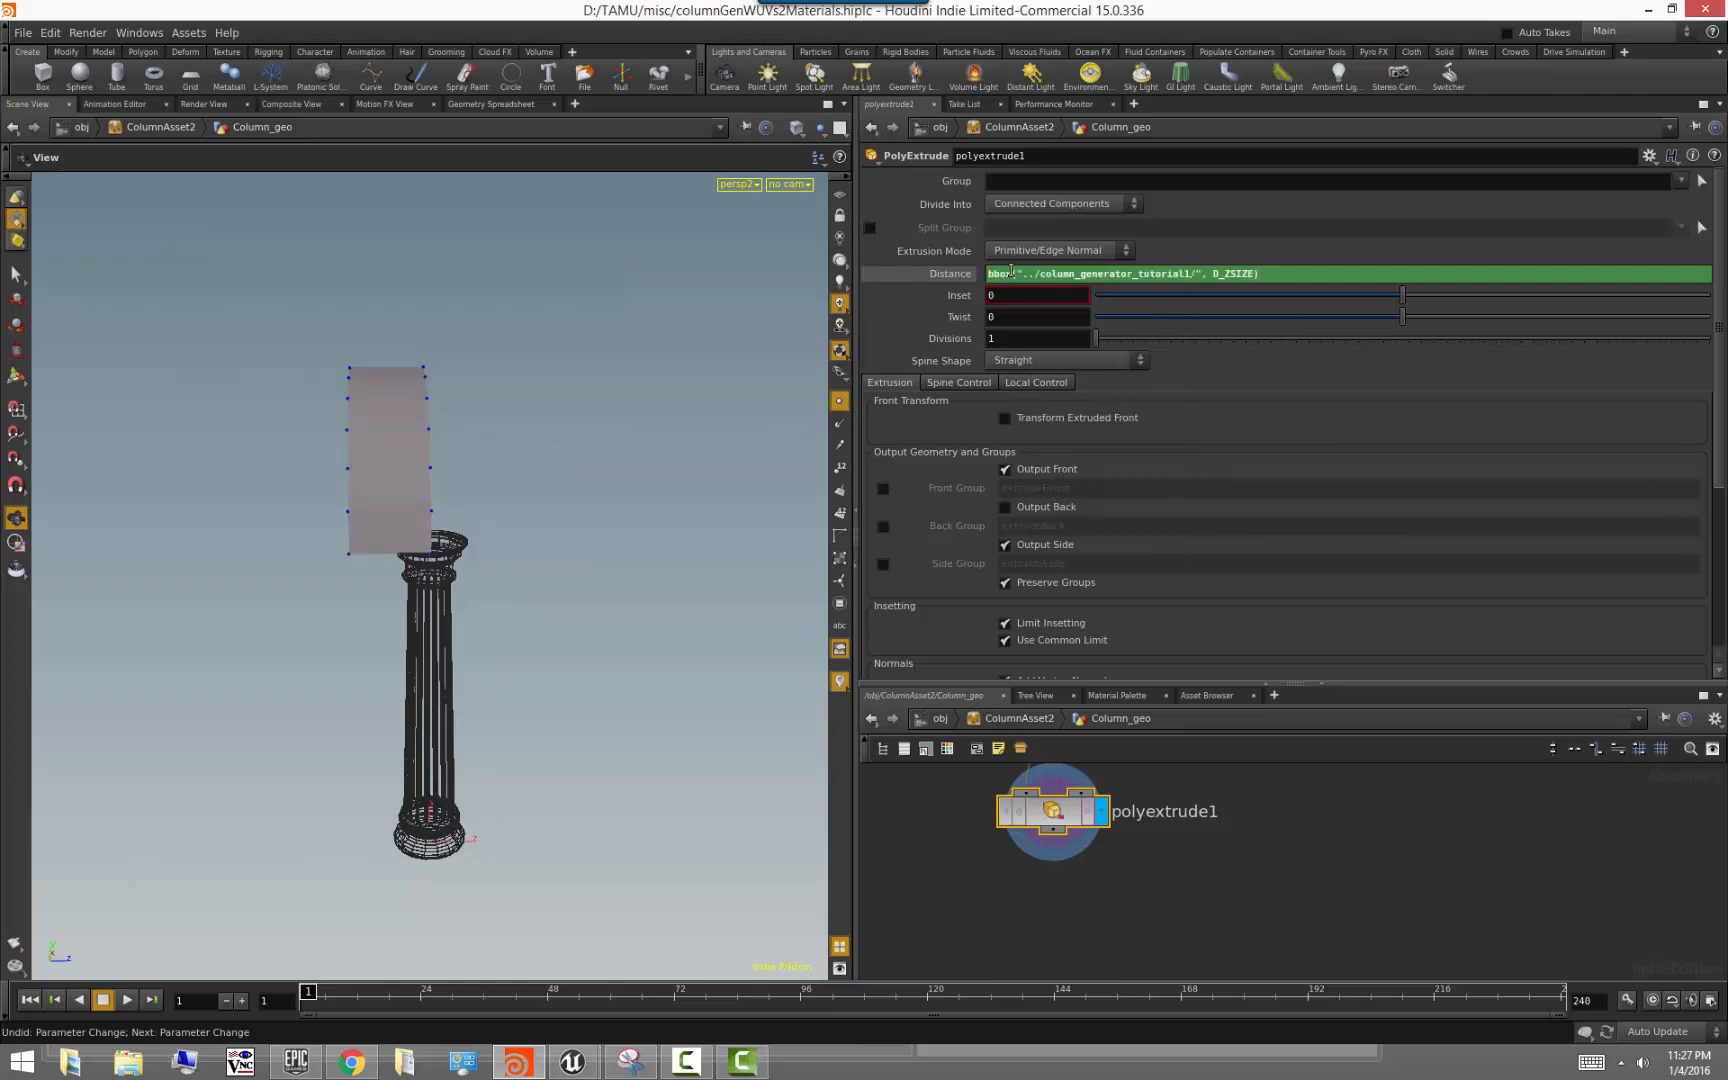
Compare polyextrude1's Output Side and Output Front by toggling them, leaving both on, and enable Output Back to close the arch
scroll(1240, 512, down, 1)
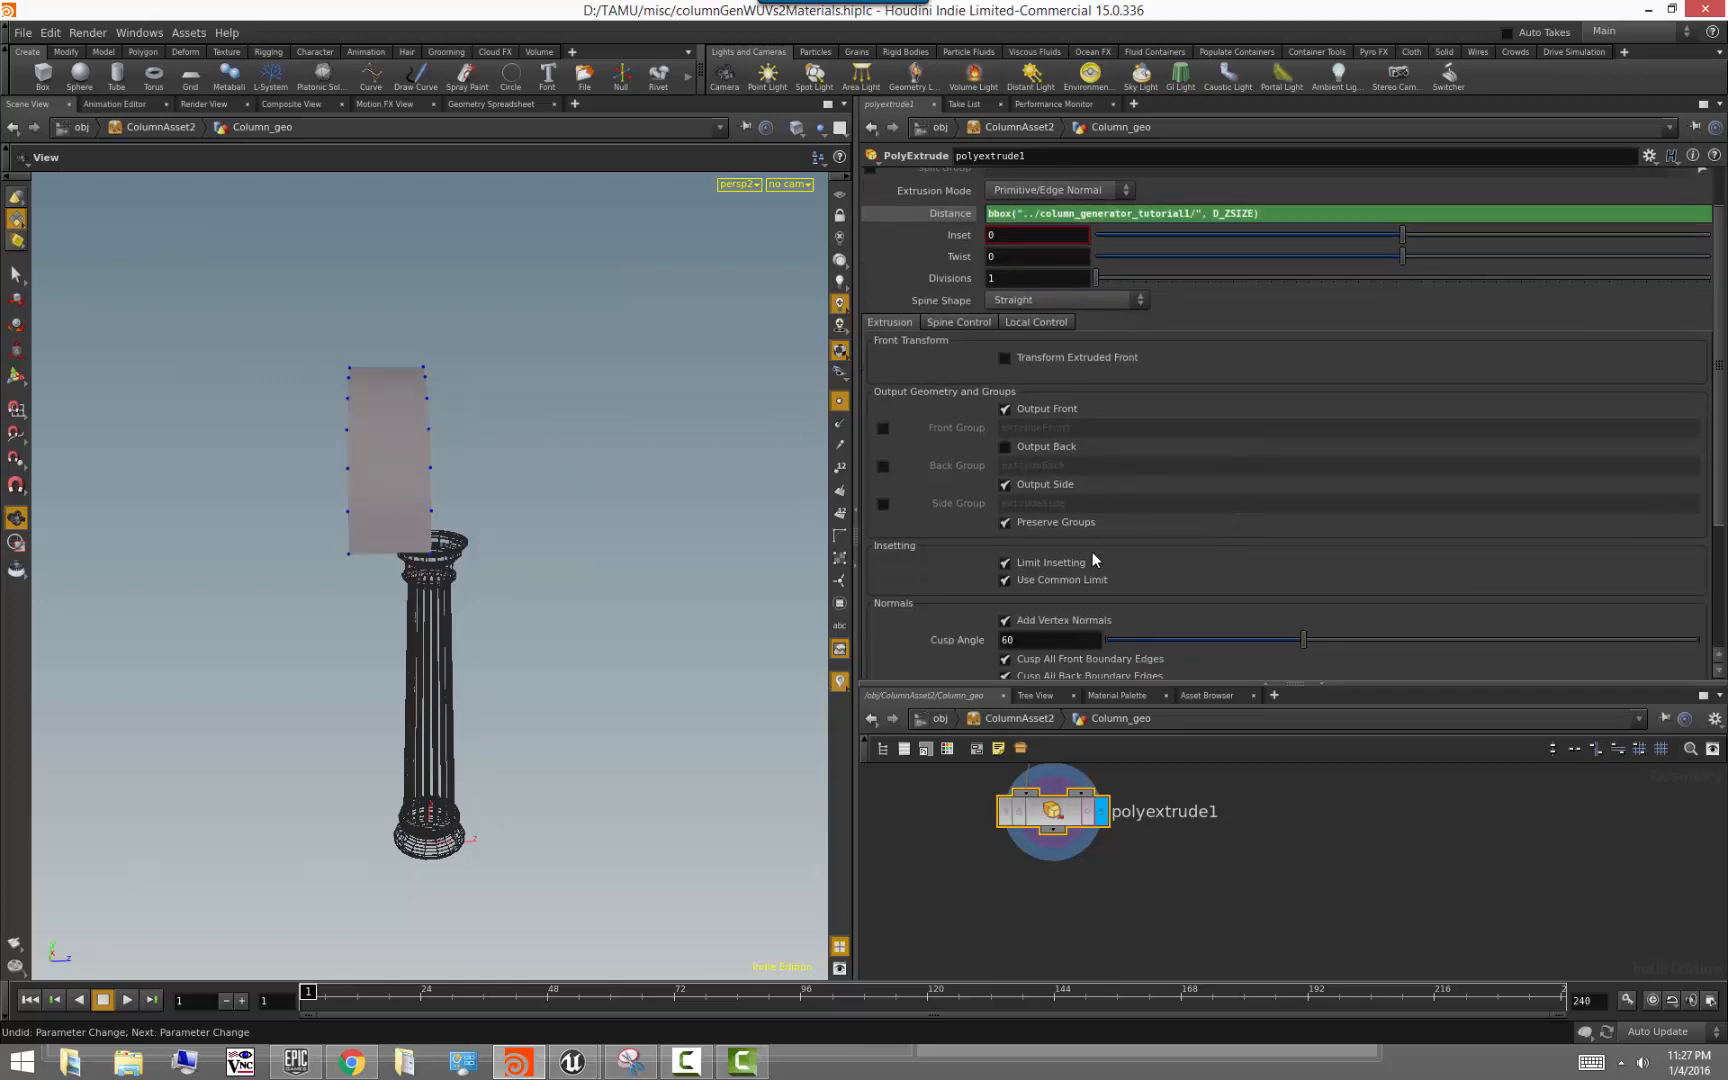
drag(507, 536, 362, 548)
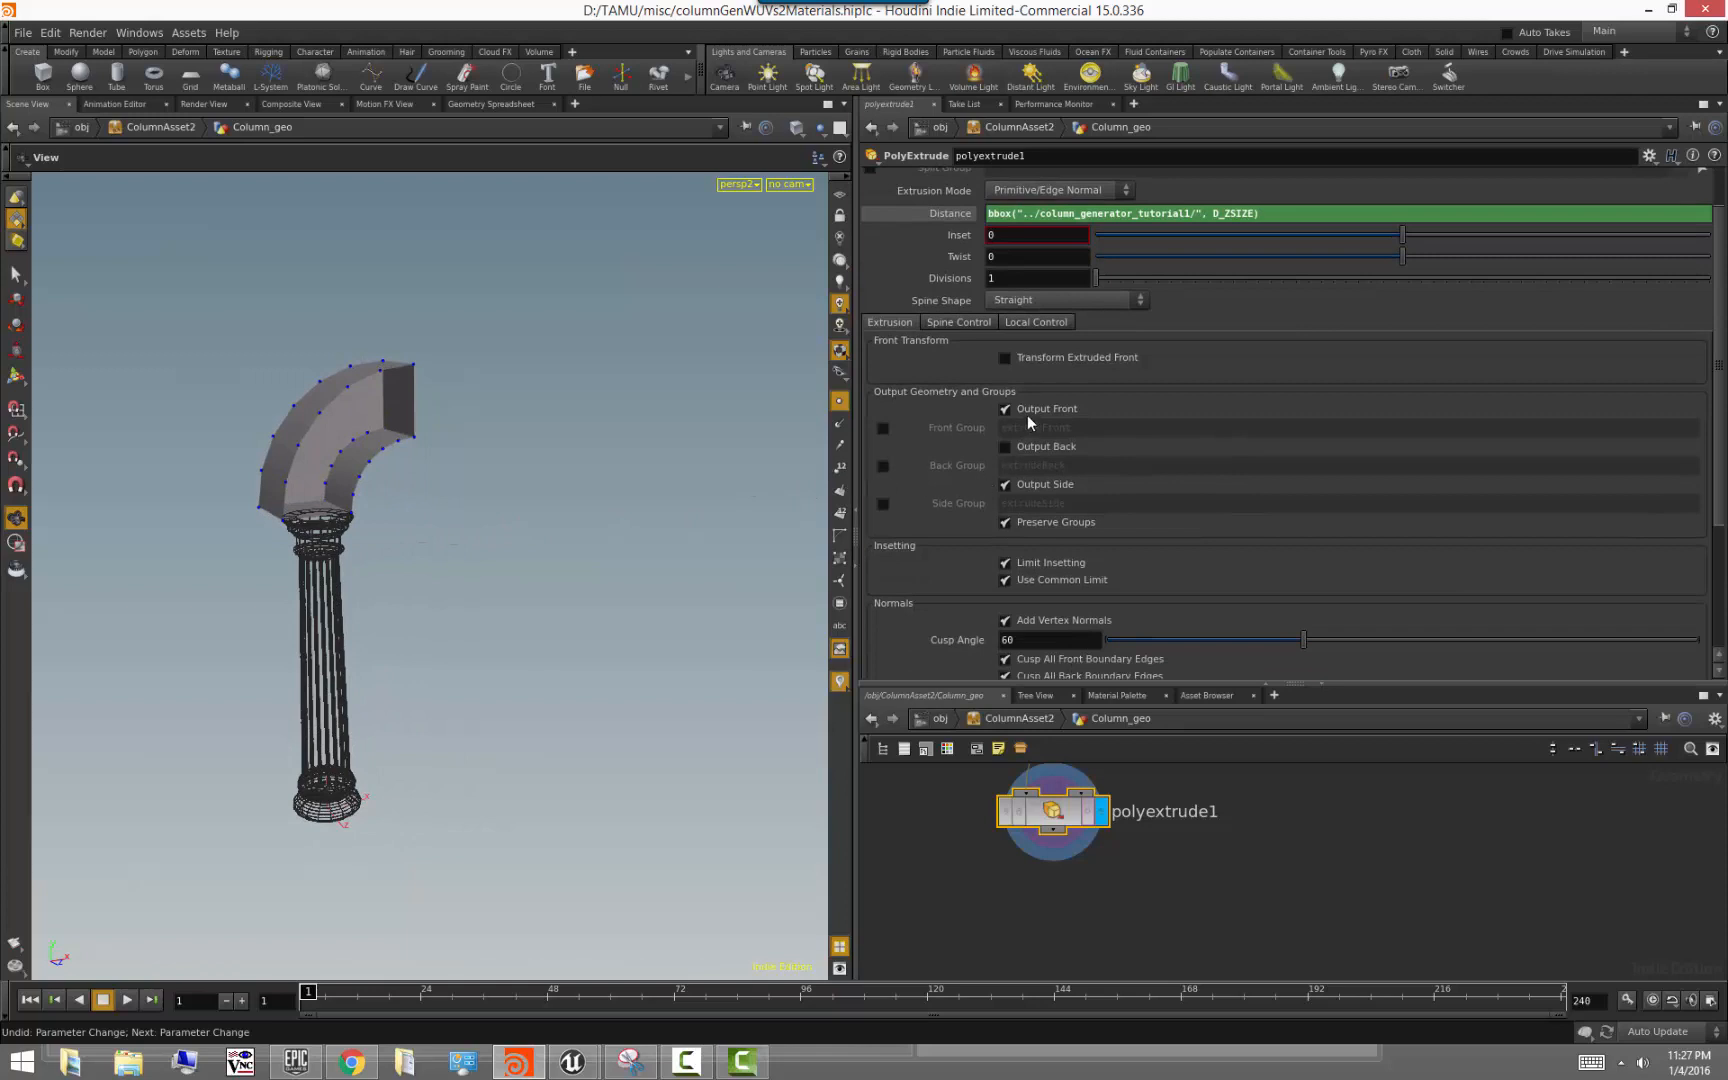
drag(644, 466, 675, 480)
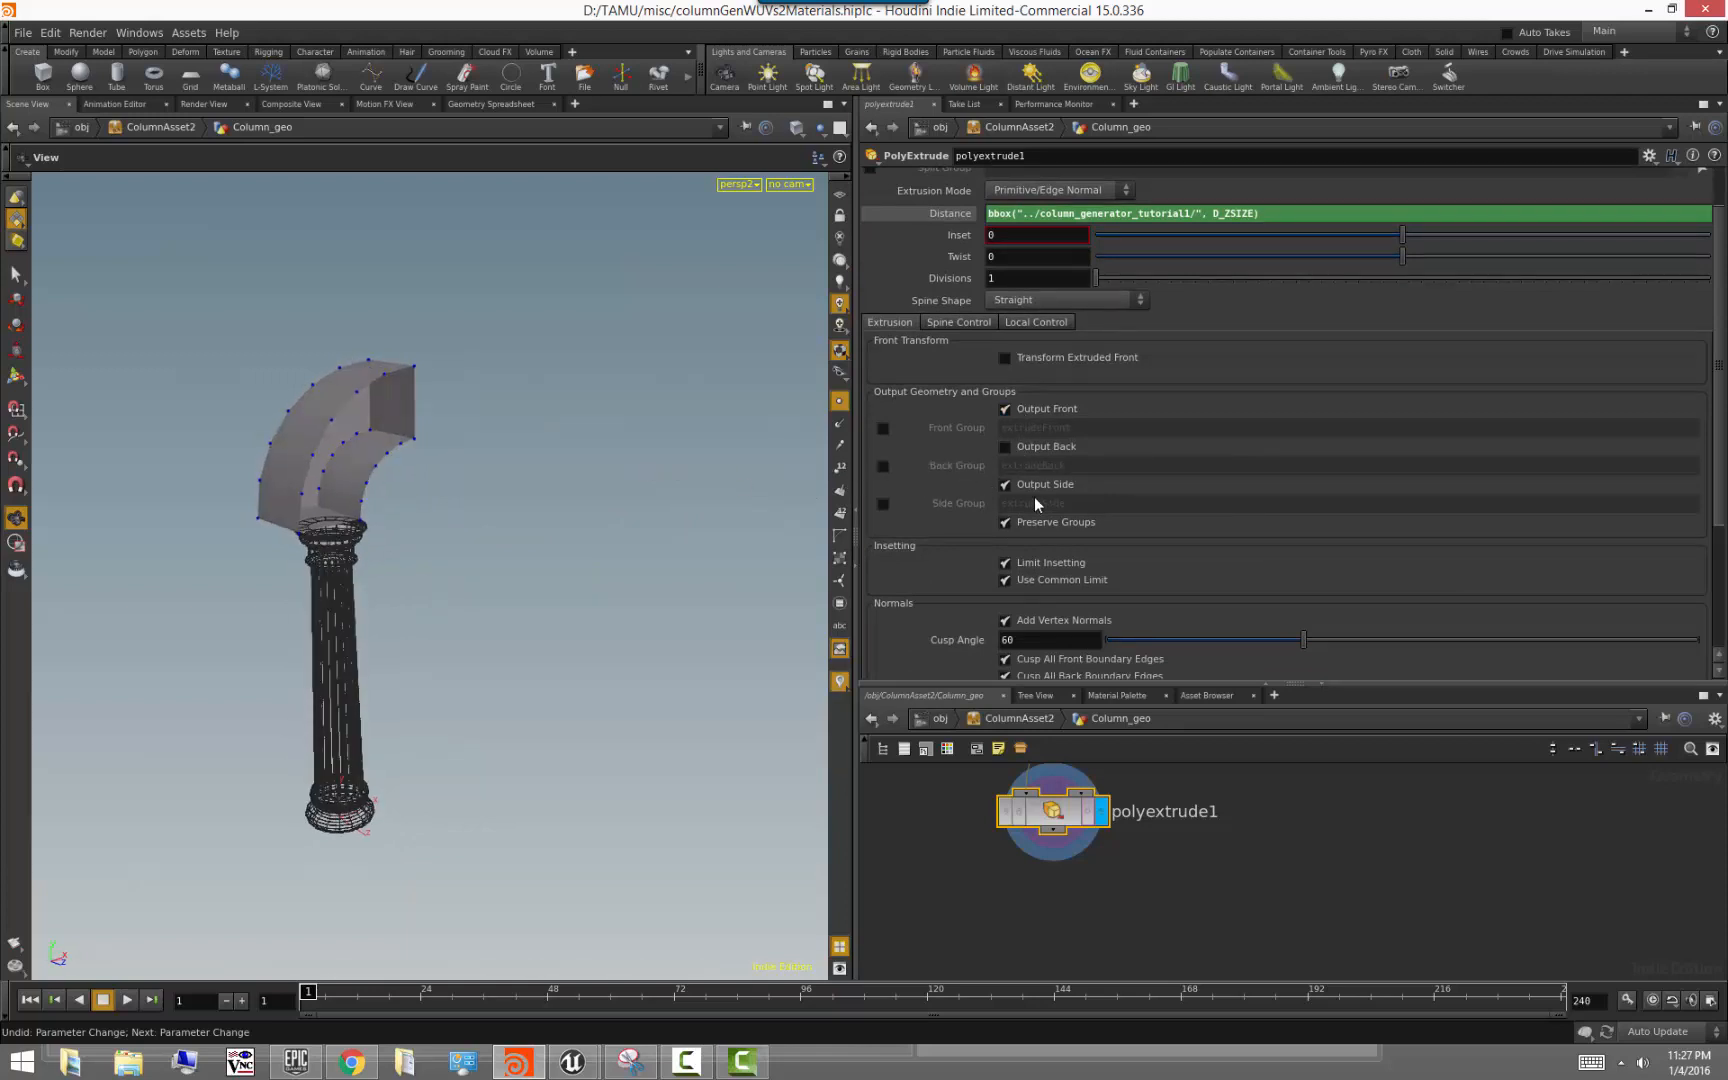
click(1031, 485)
click(1031, 485)
click(1037, 447)
click(1028, 409)
click(1028, 409)
click(1035, 448)
drag(656, 571, 500, 660)
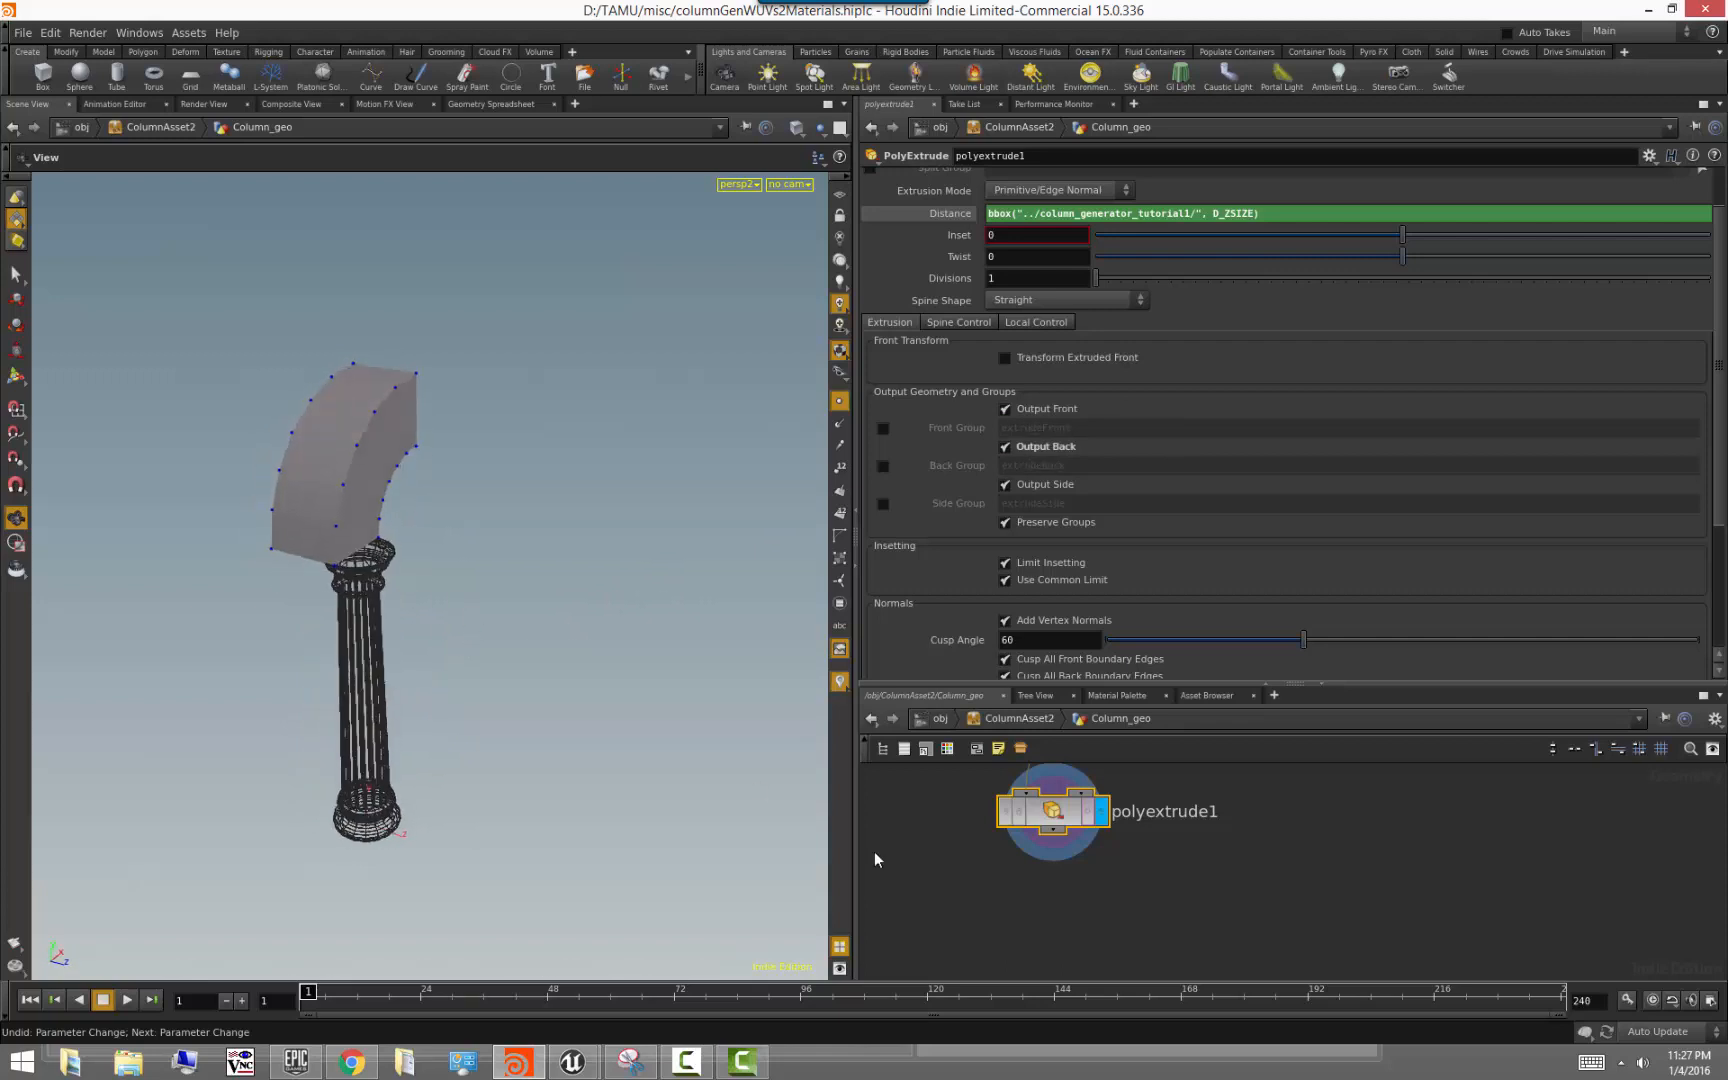
Add a Transform node after polyextrude1 and display its result
middle_drag(1006, 913, 1042, 858)
scroll(998, 866, down, 3)
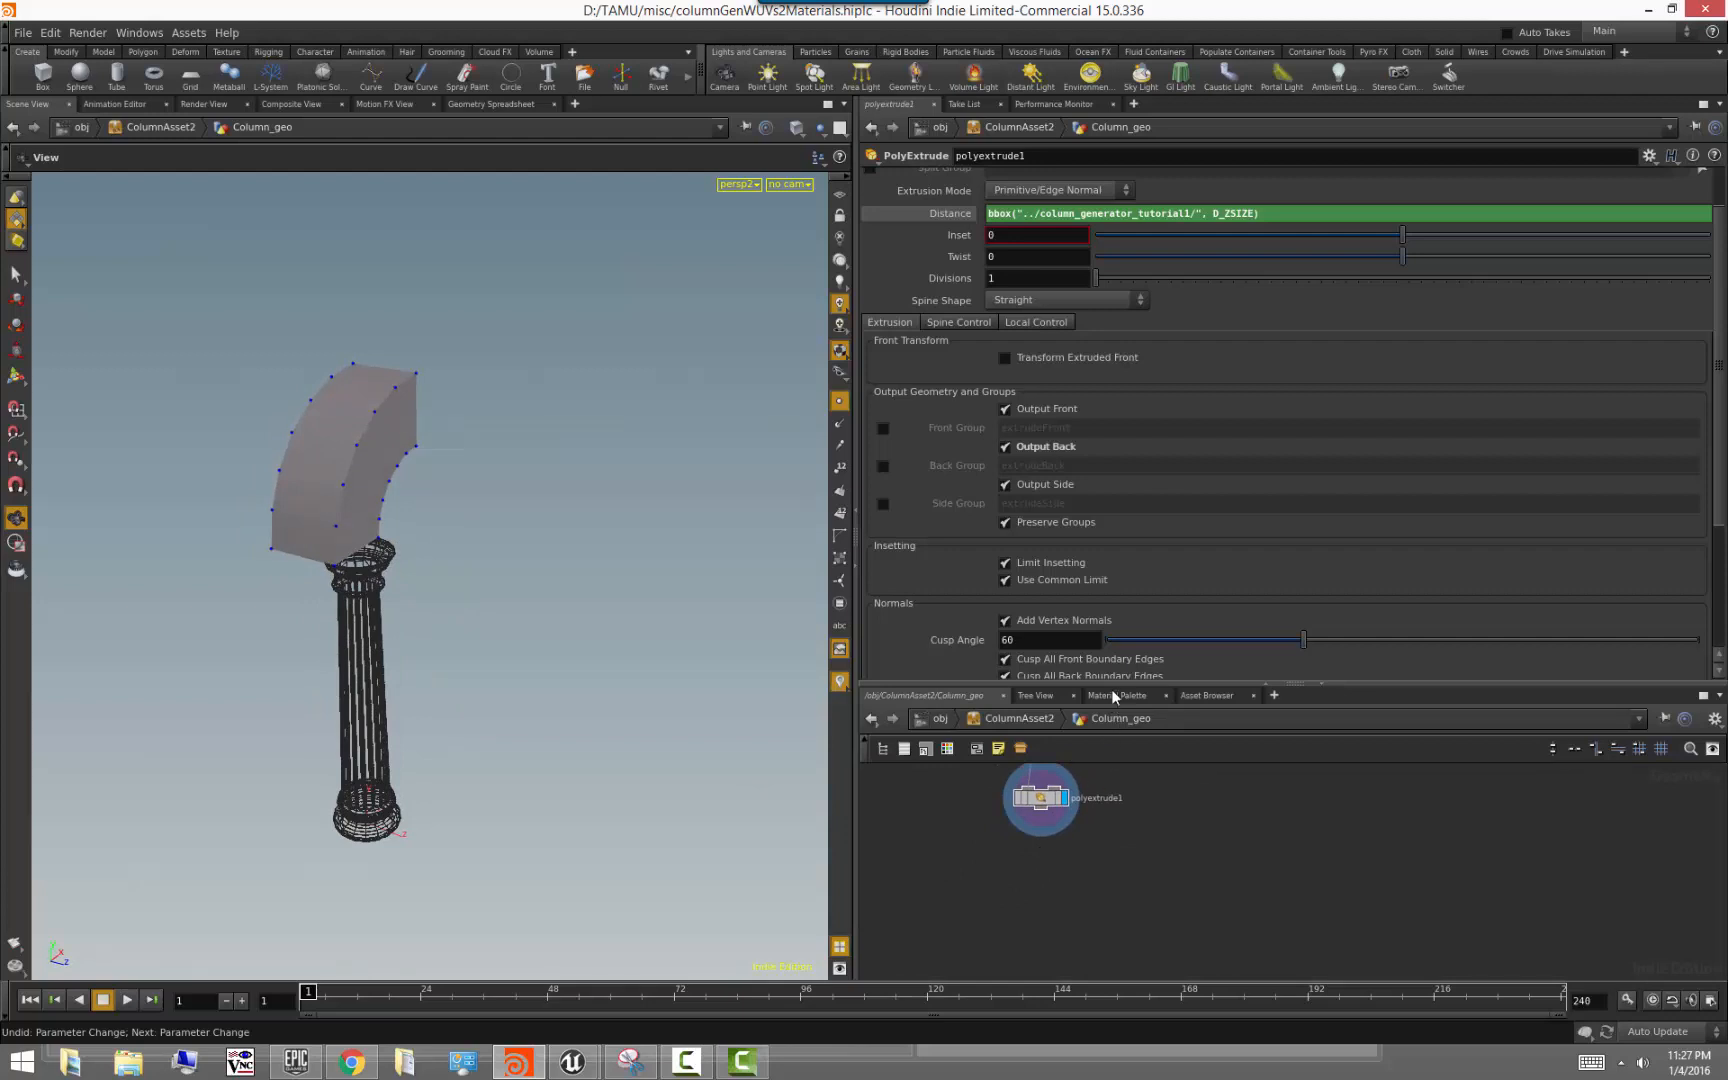
drag(1110, 684, 1110, 603)
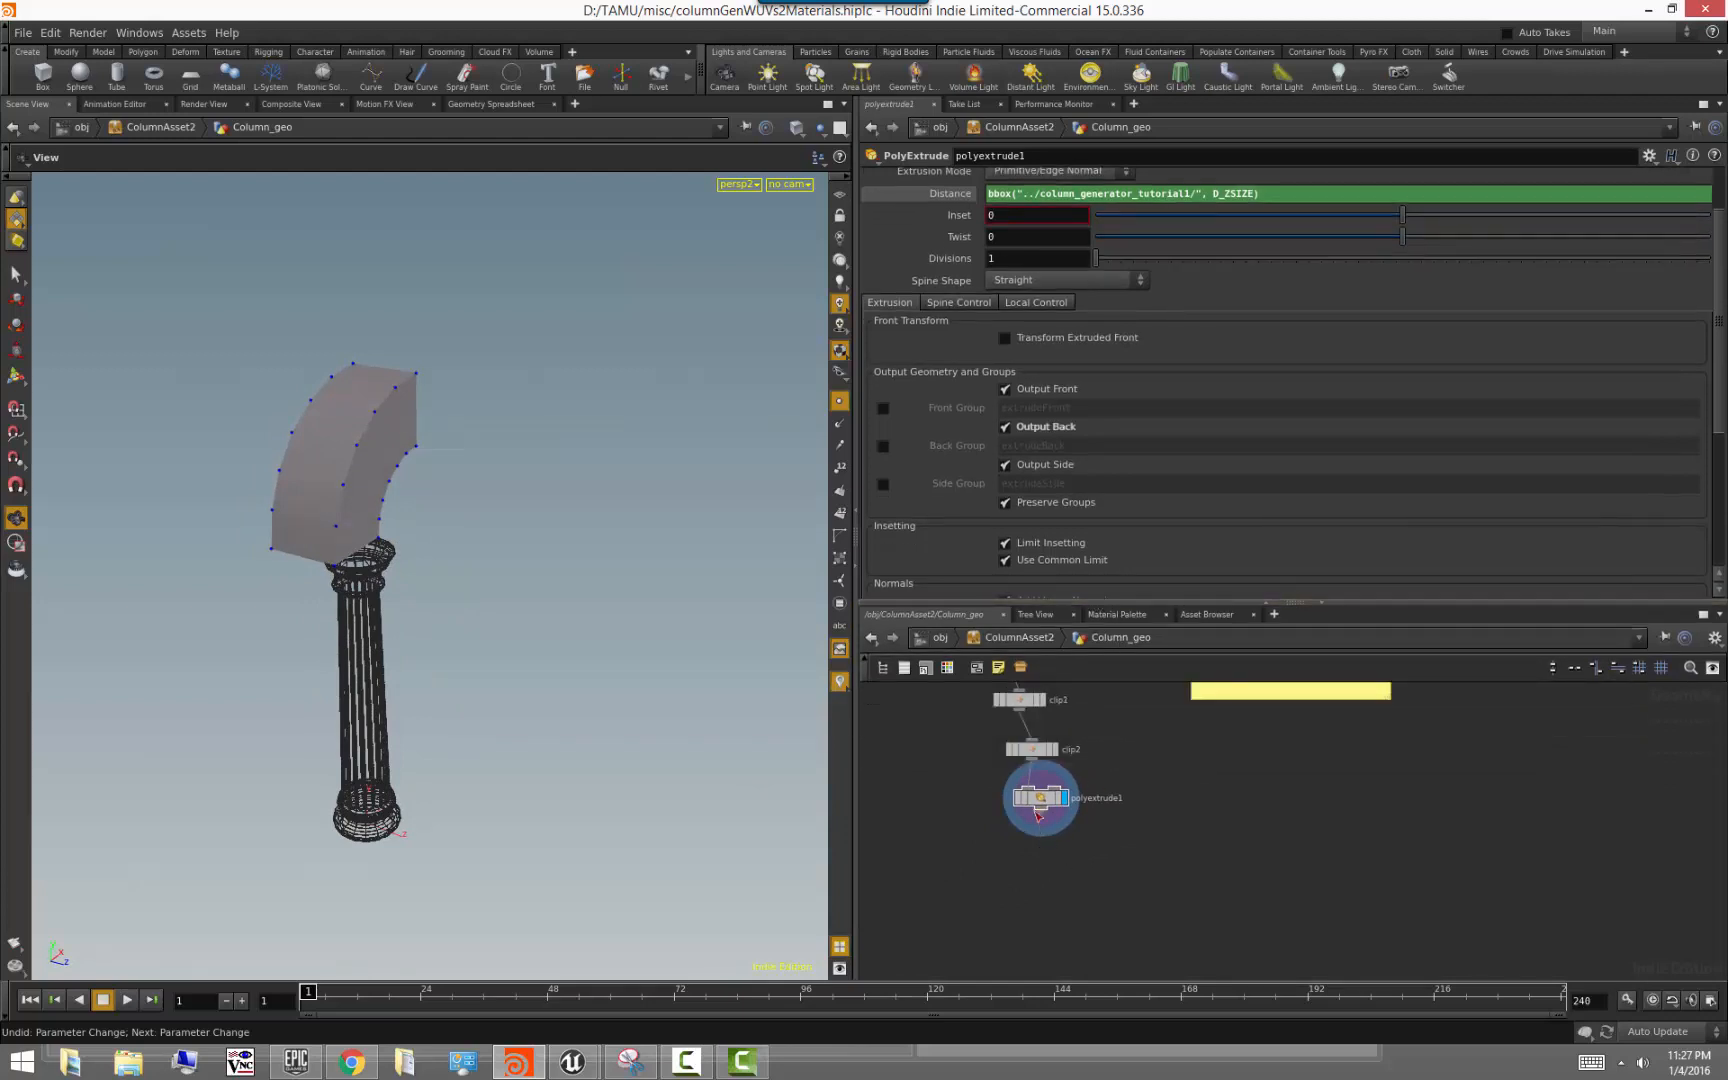
key(Tab)
text(tran)
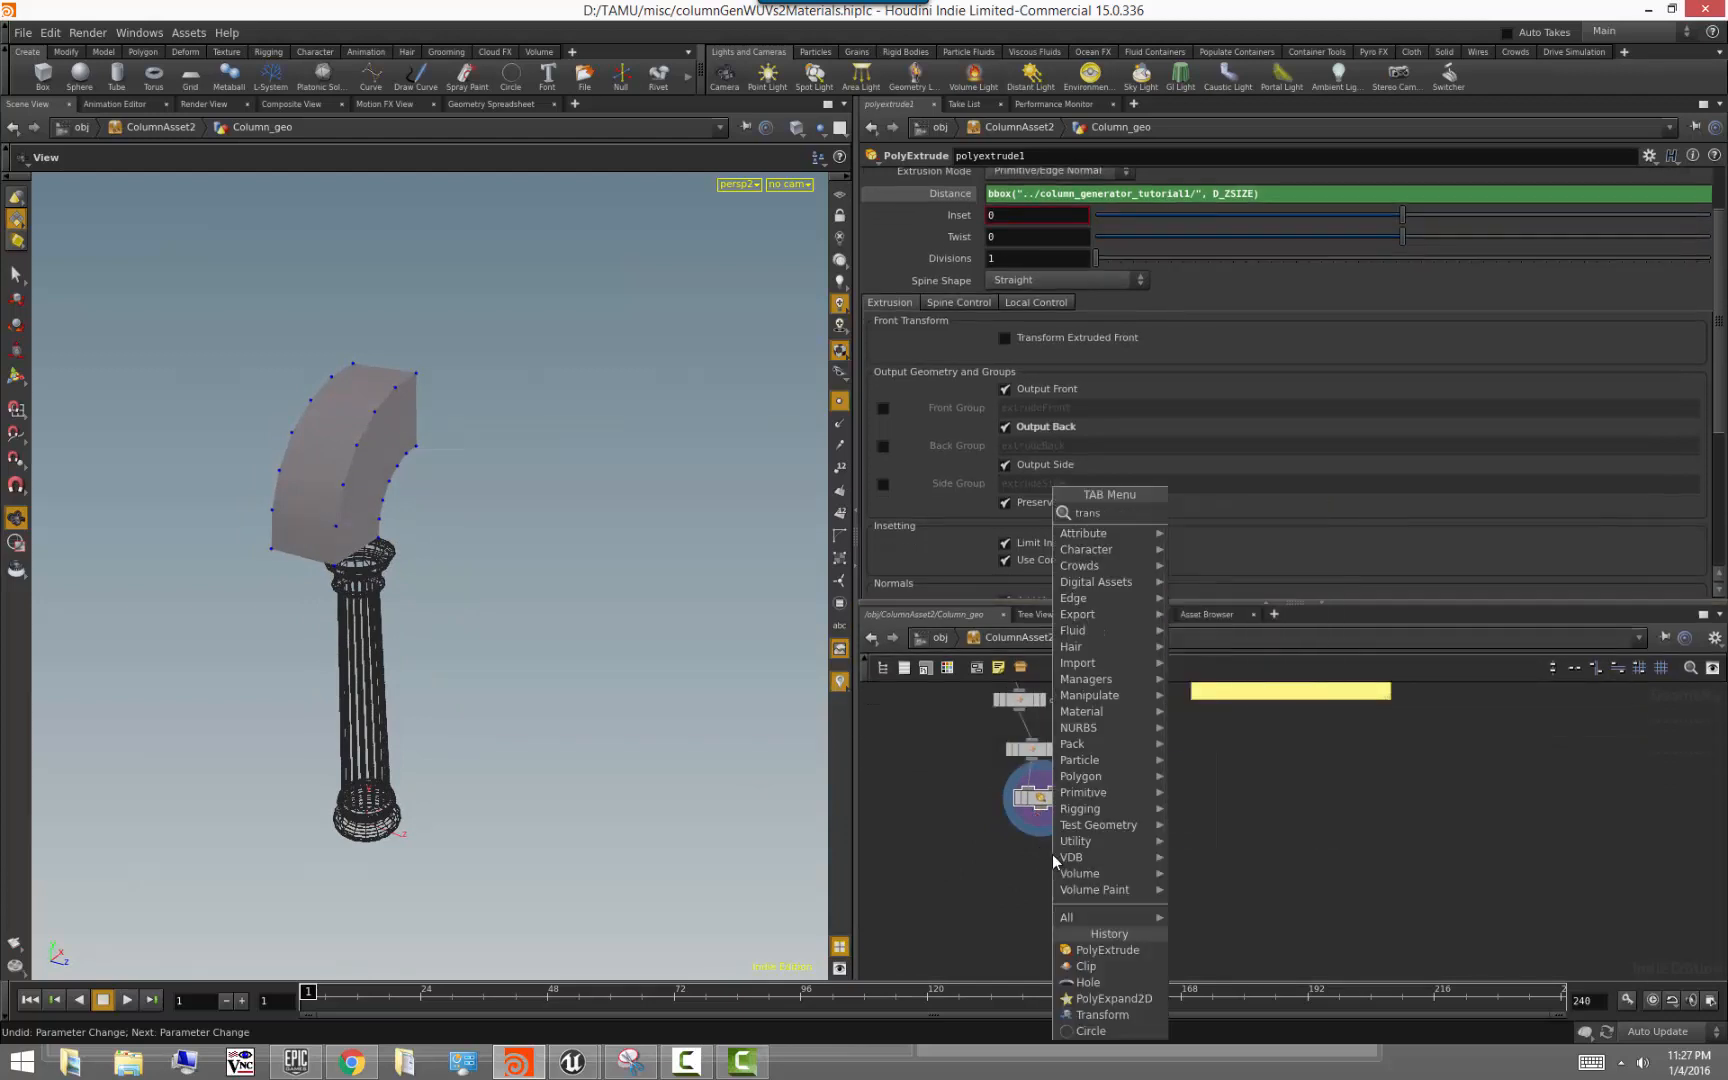
key(Return)
click(1052, 858)
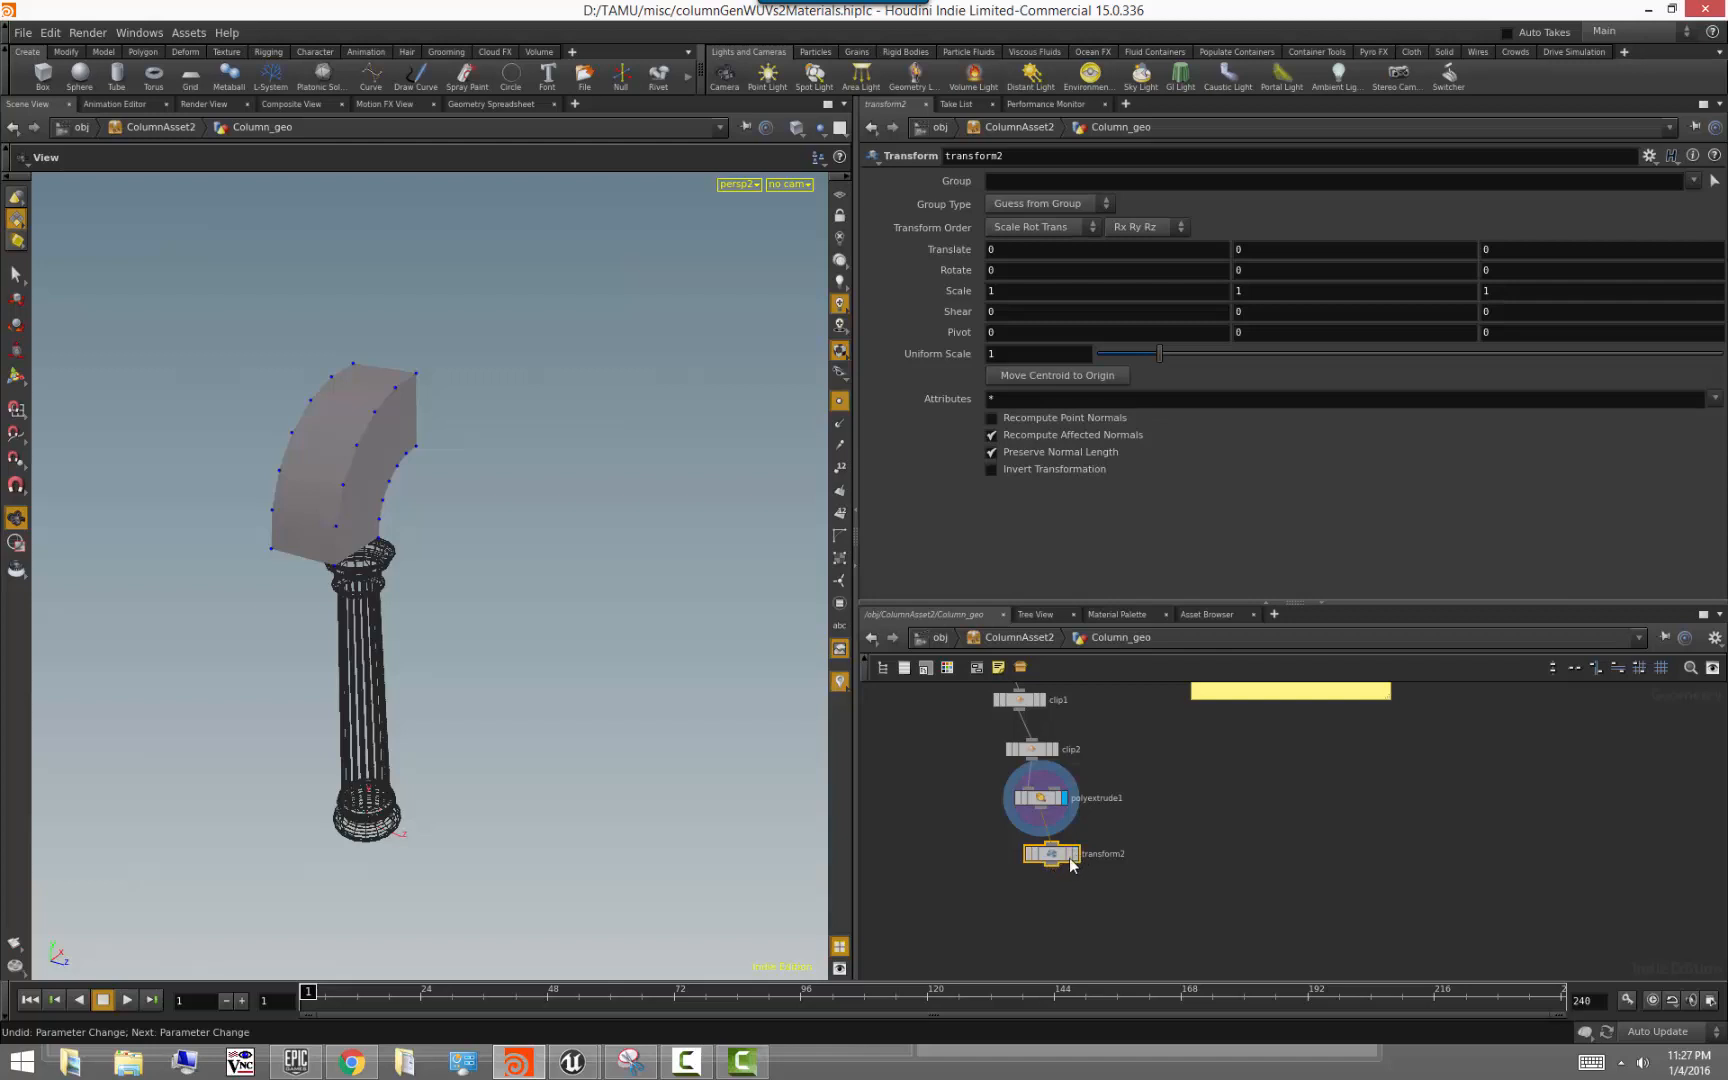
Copy polyextrude1's Distance expression to transform2's Translate Z
click(1040, 798)
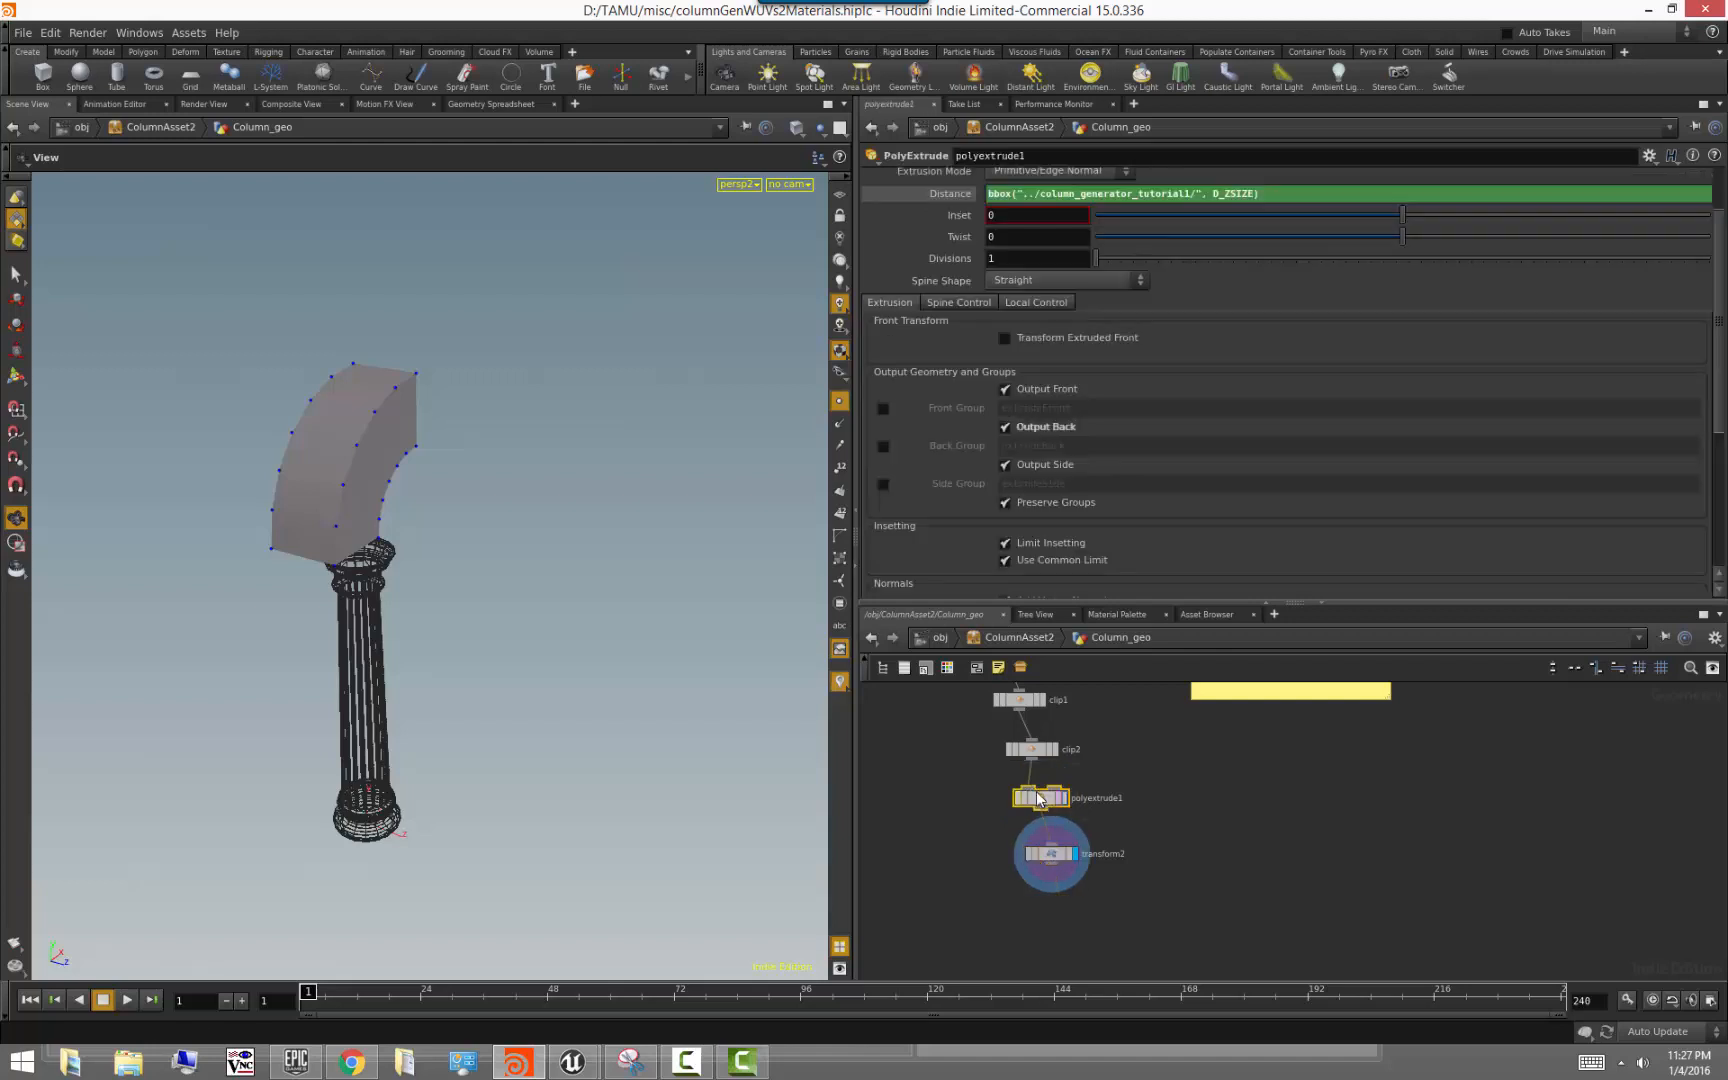
right_click(1232, 193)
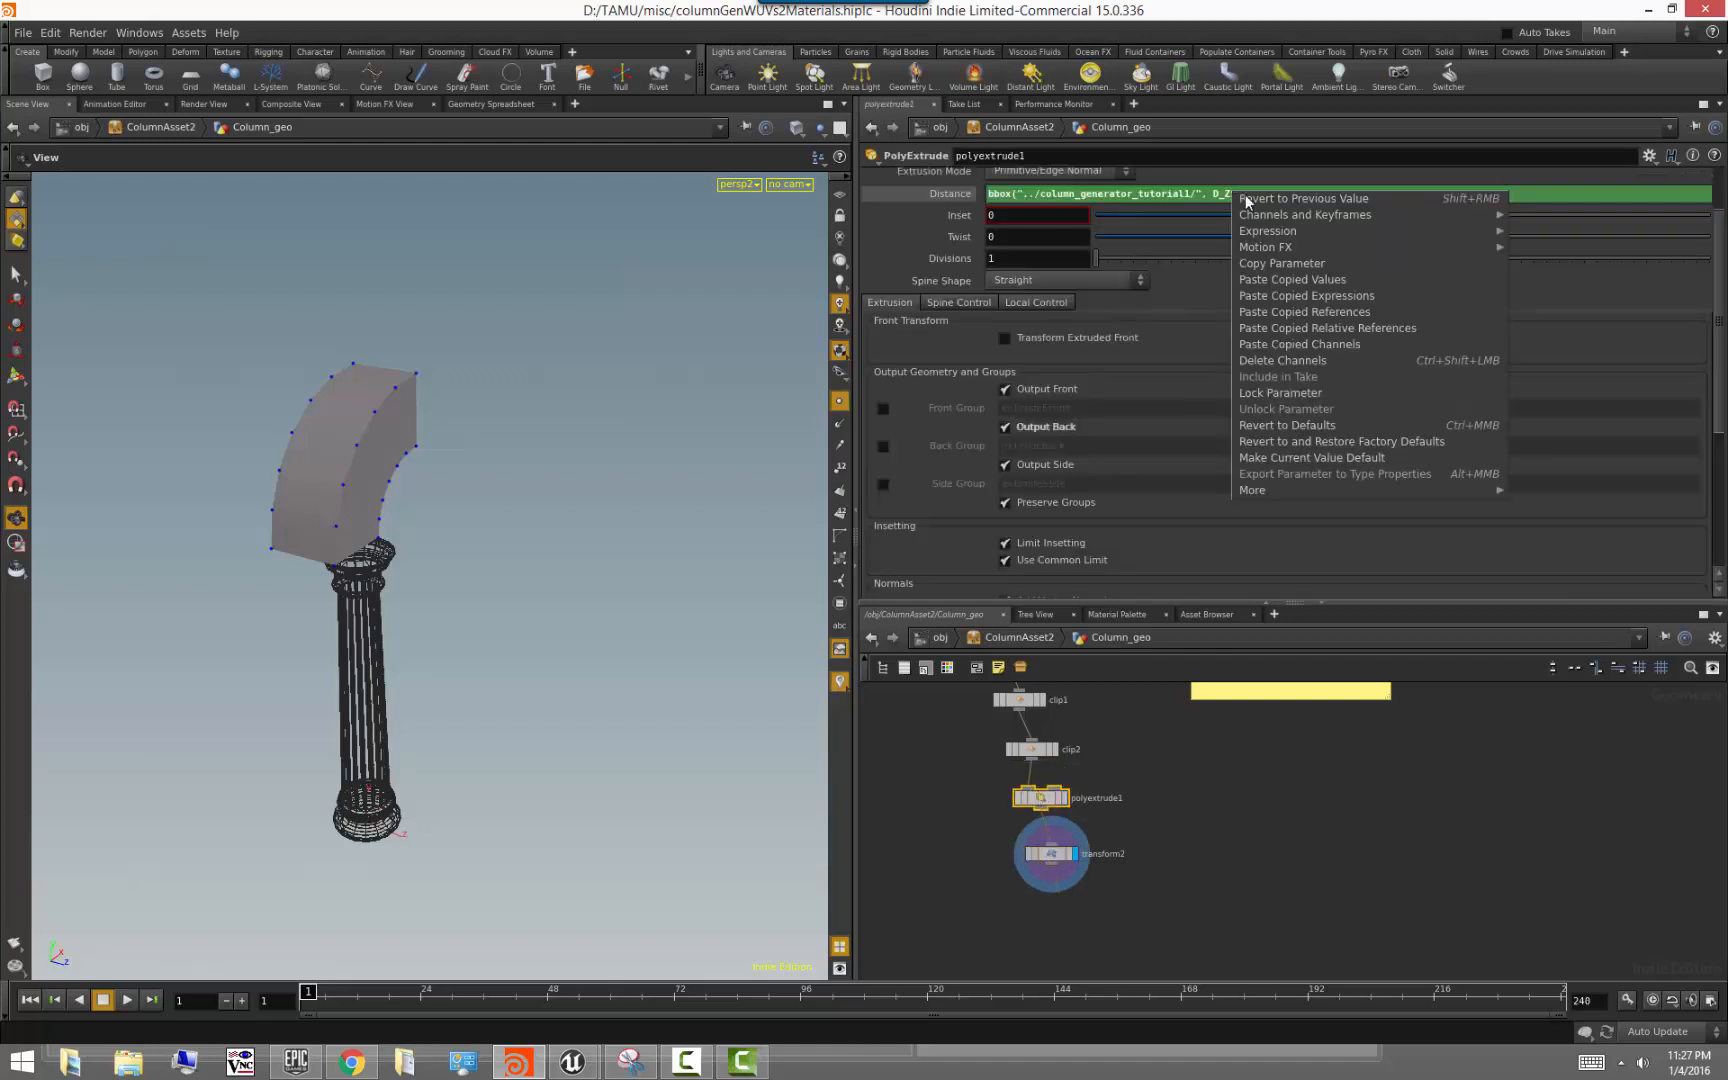
click(1299, 266)
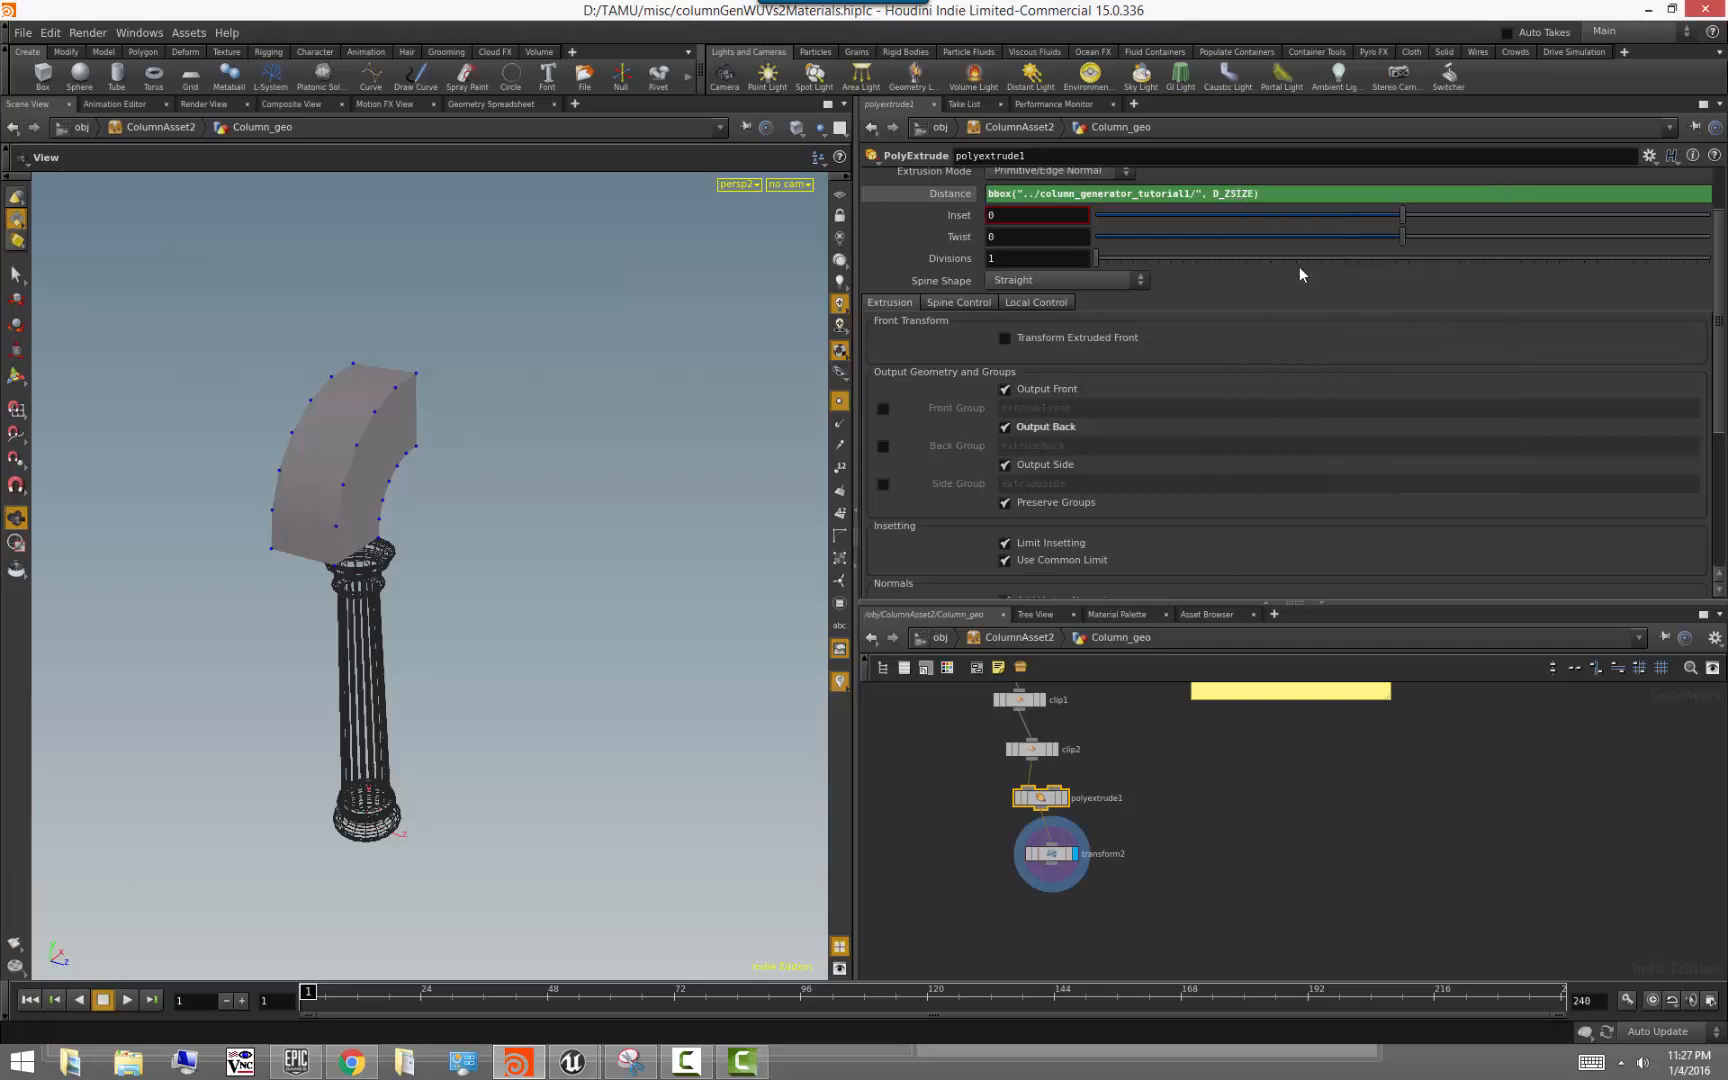
click(1050, 853)
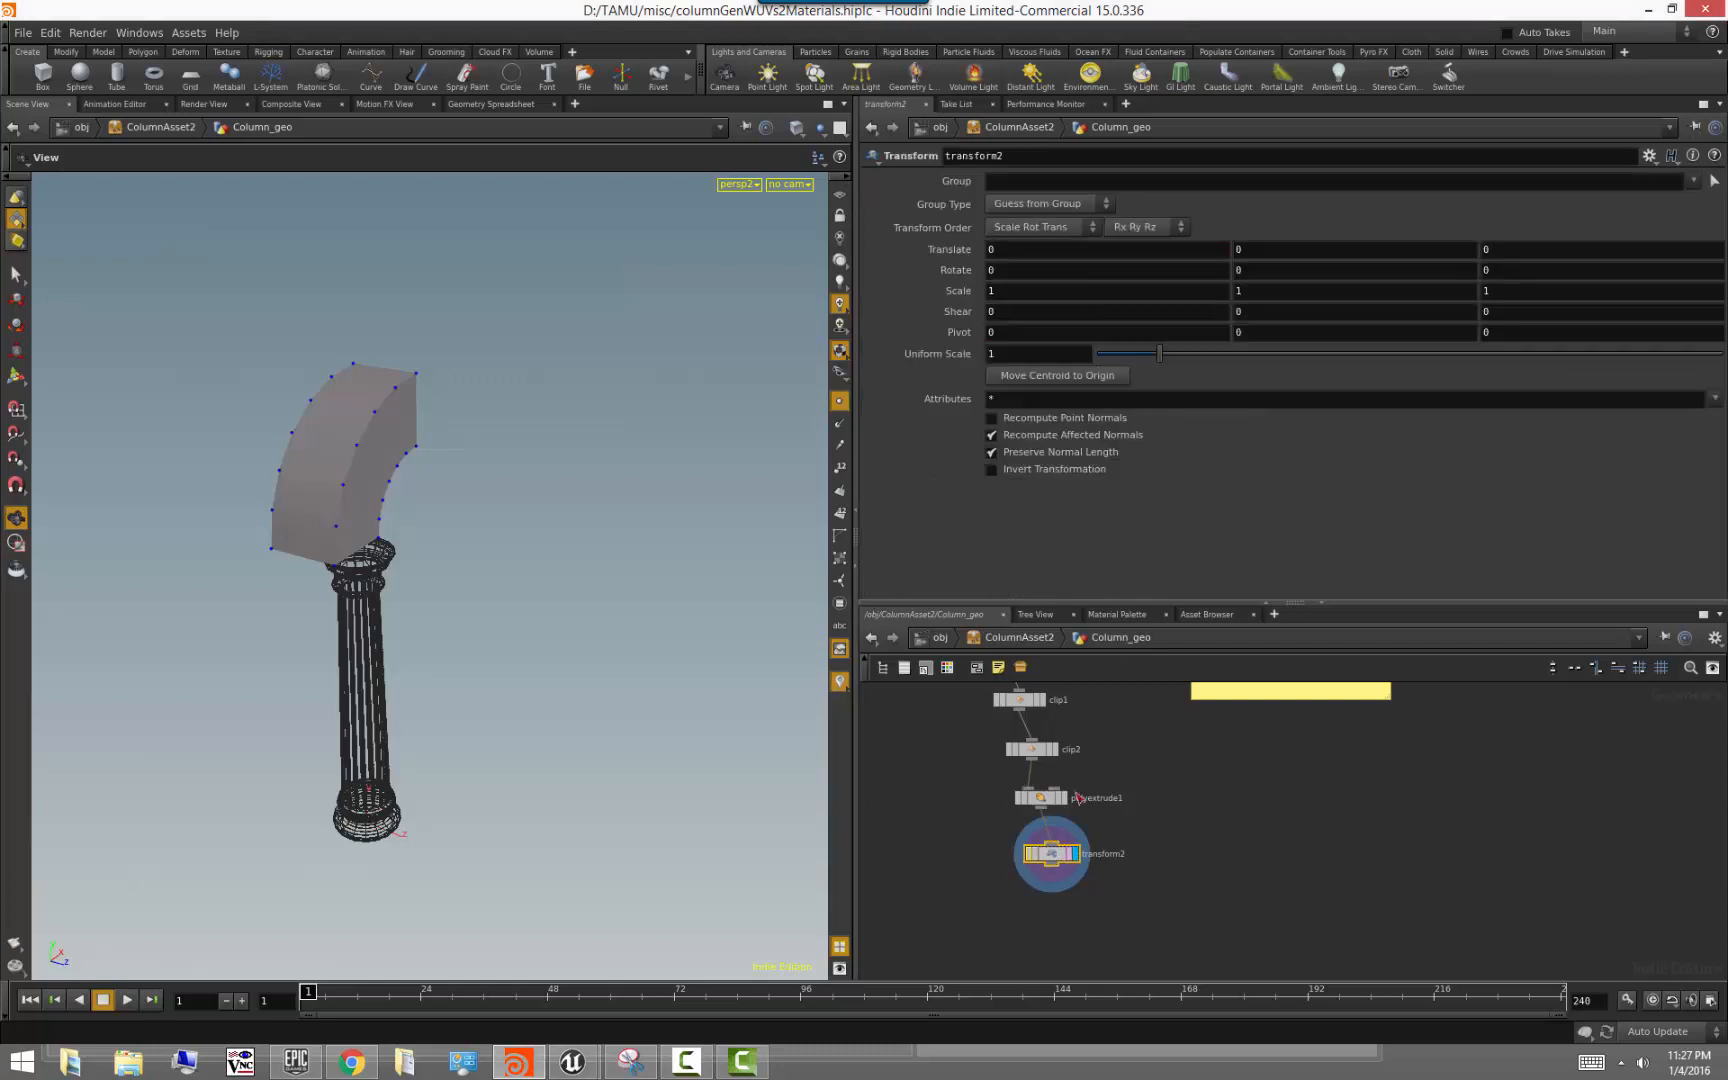
right_click(1505, 253)
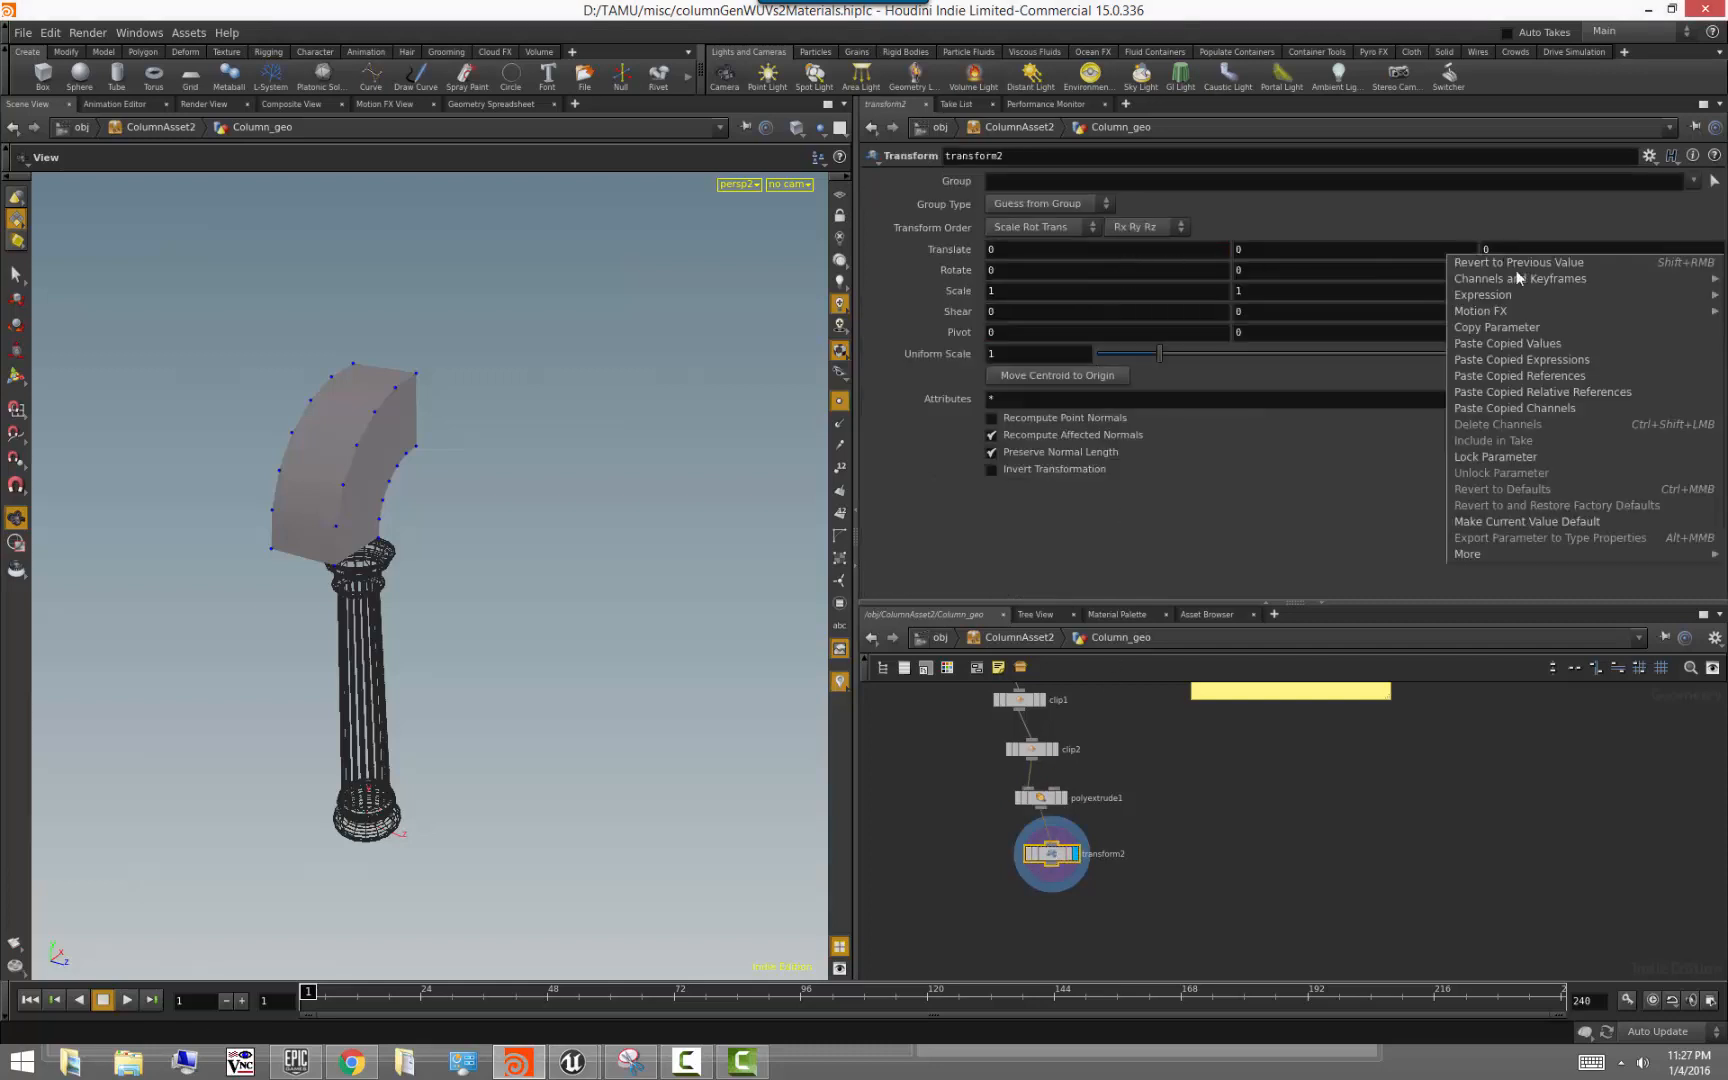
click(1551, 360)
Widen the parameter area, change transform2's Translate Z to bbox("../column_generator_tutorial1/", D_ZSIZE)/2, and inspect the arch over the column
drag(856, 420, 535, 404)
click(1663, 247)
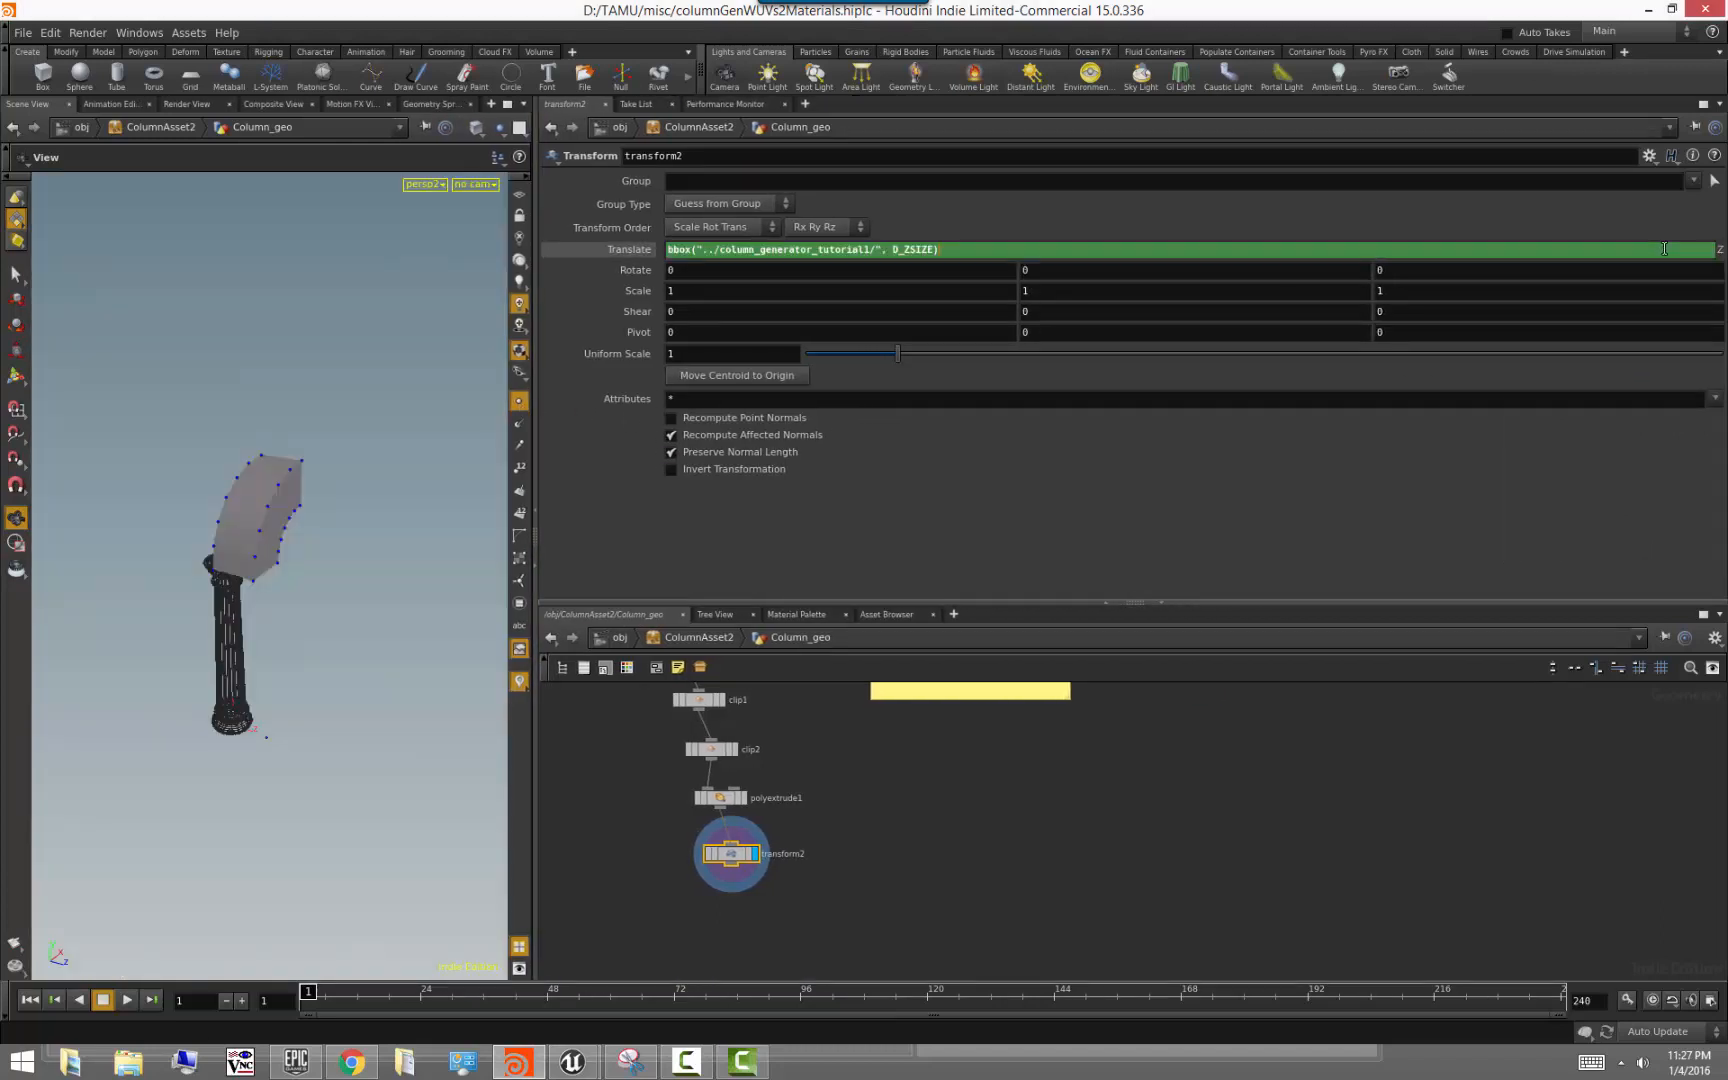
key(Return)
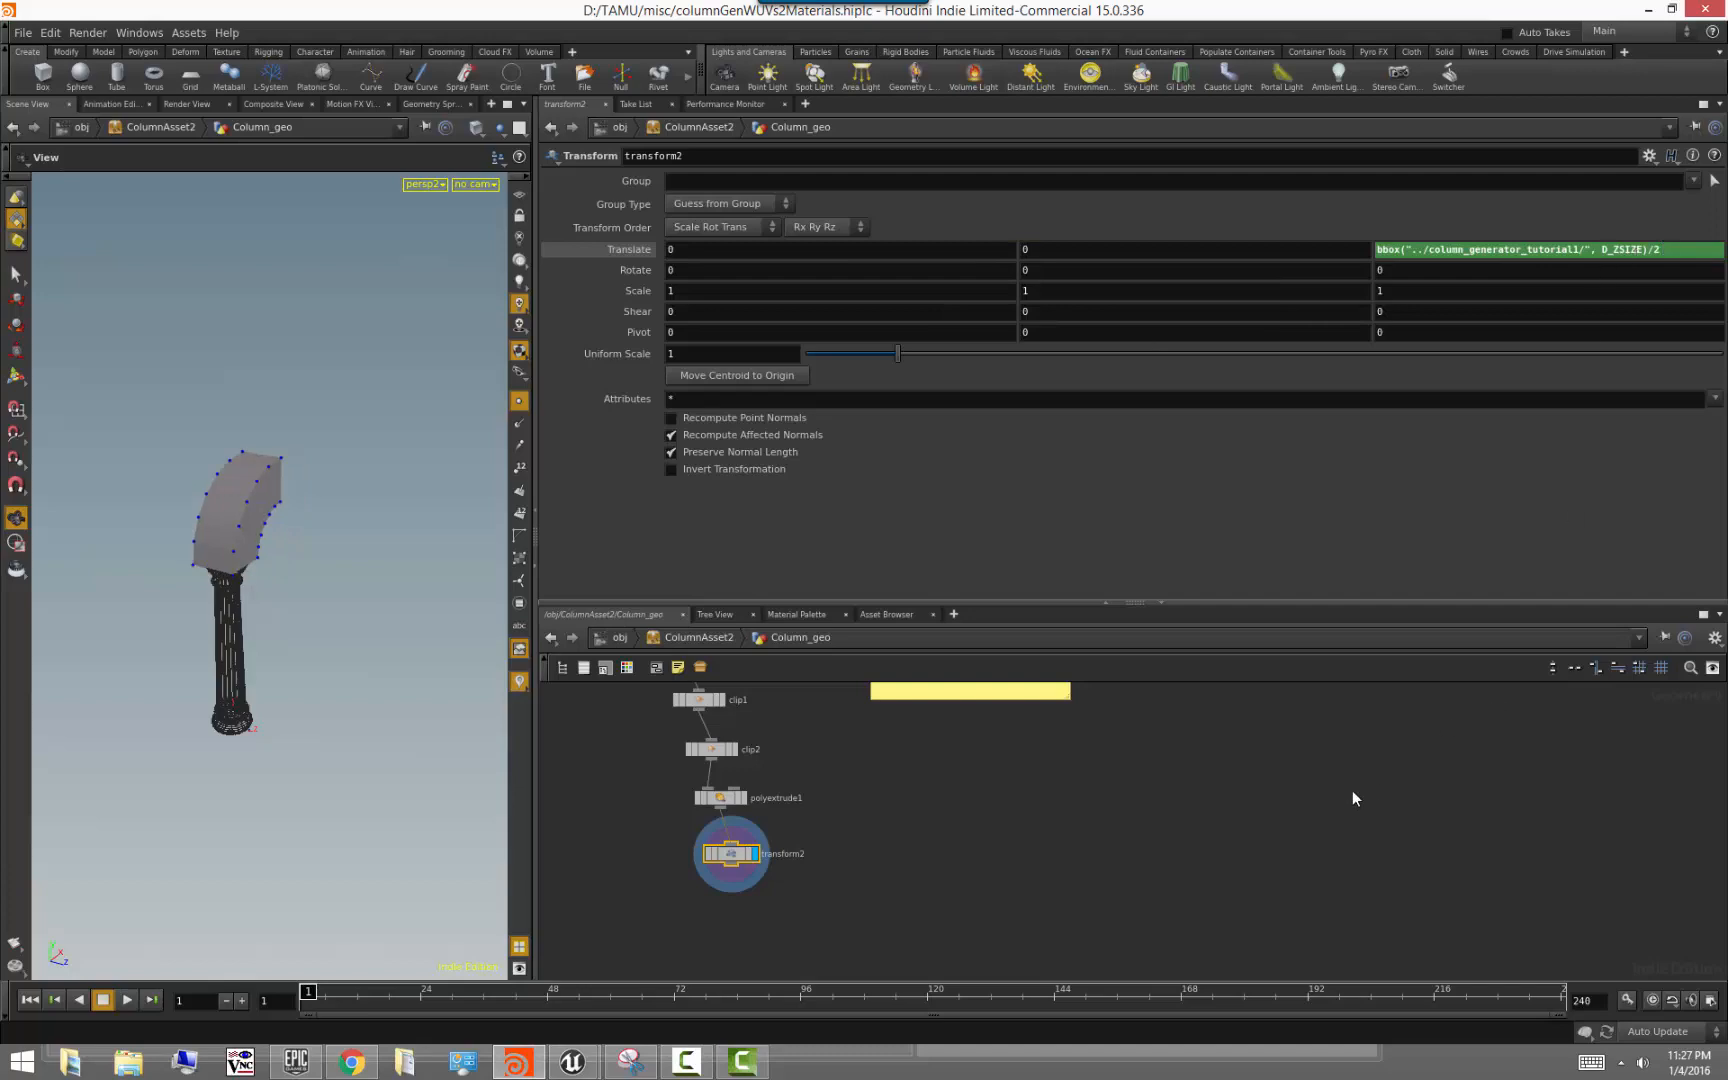
drag(124, 622, 272, 600)
right_drag(272, 600, 372, 626)
drag(372, 626, 331, 636)
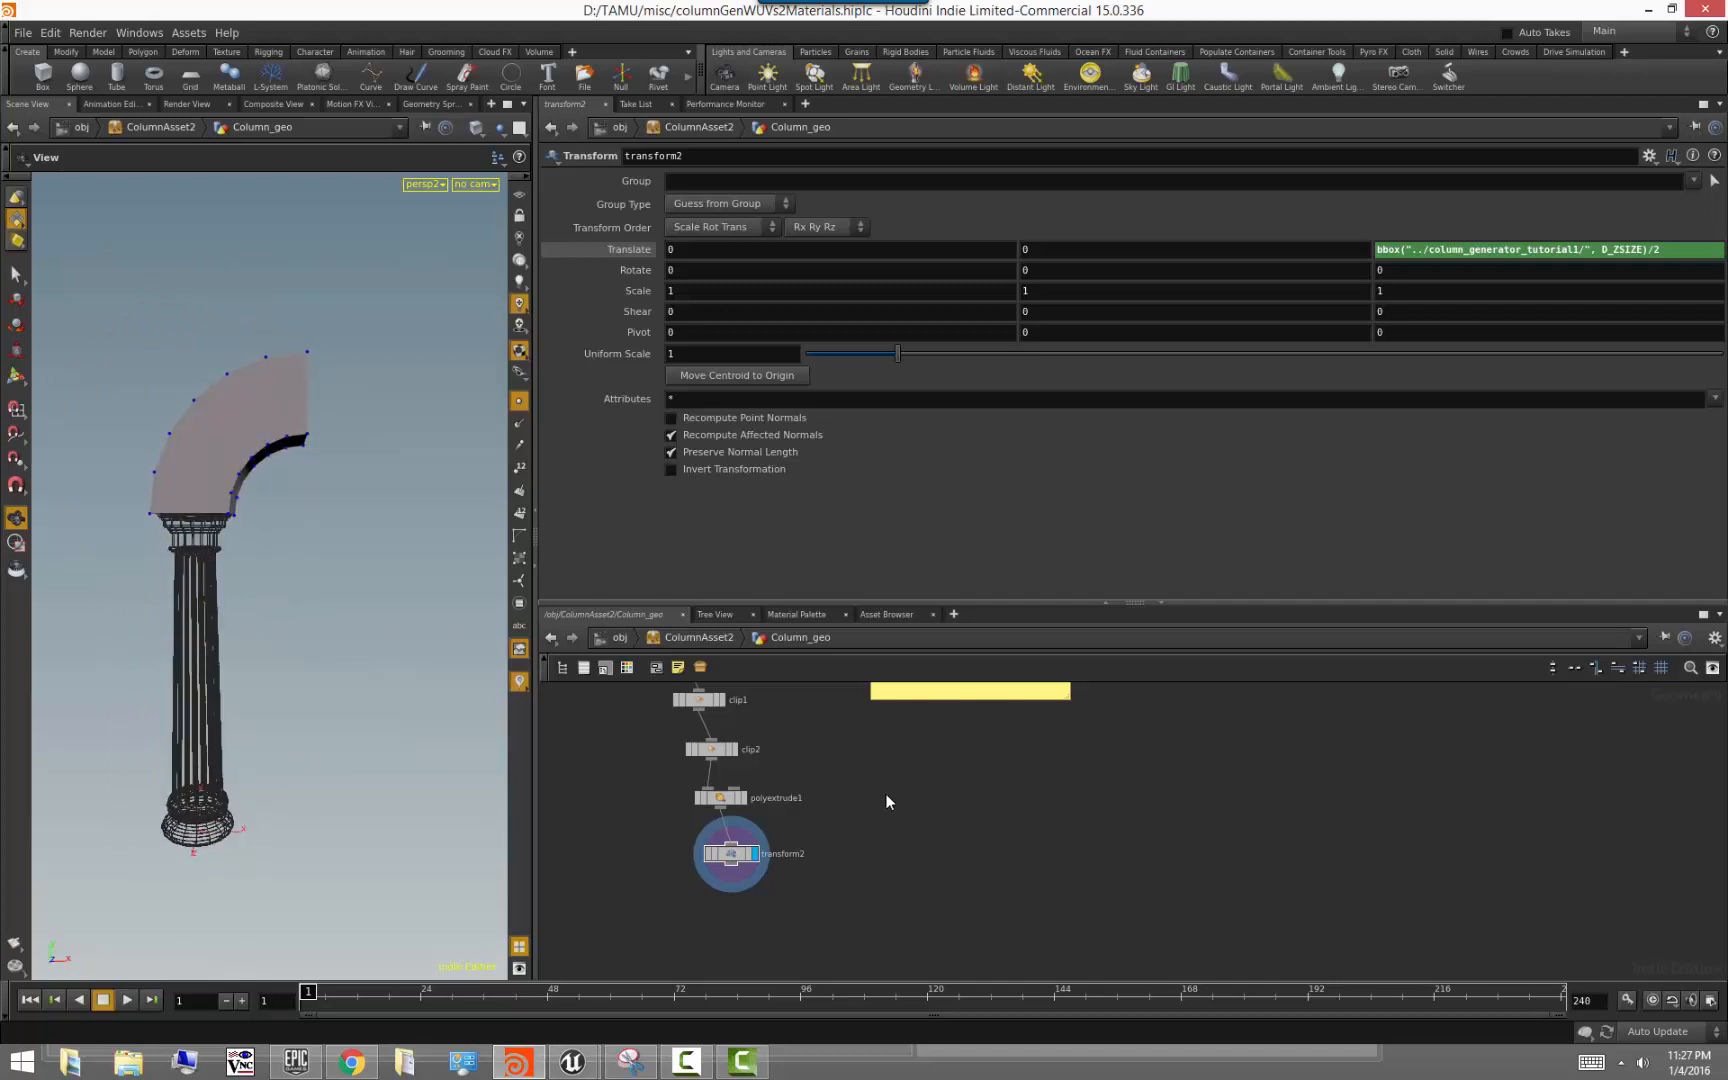
middle_drag(862, 783, 899, 775)
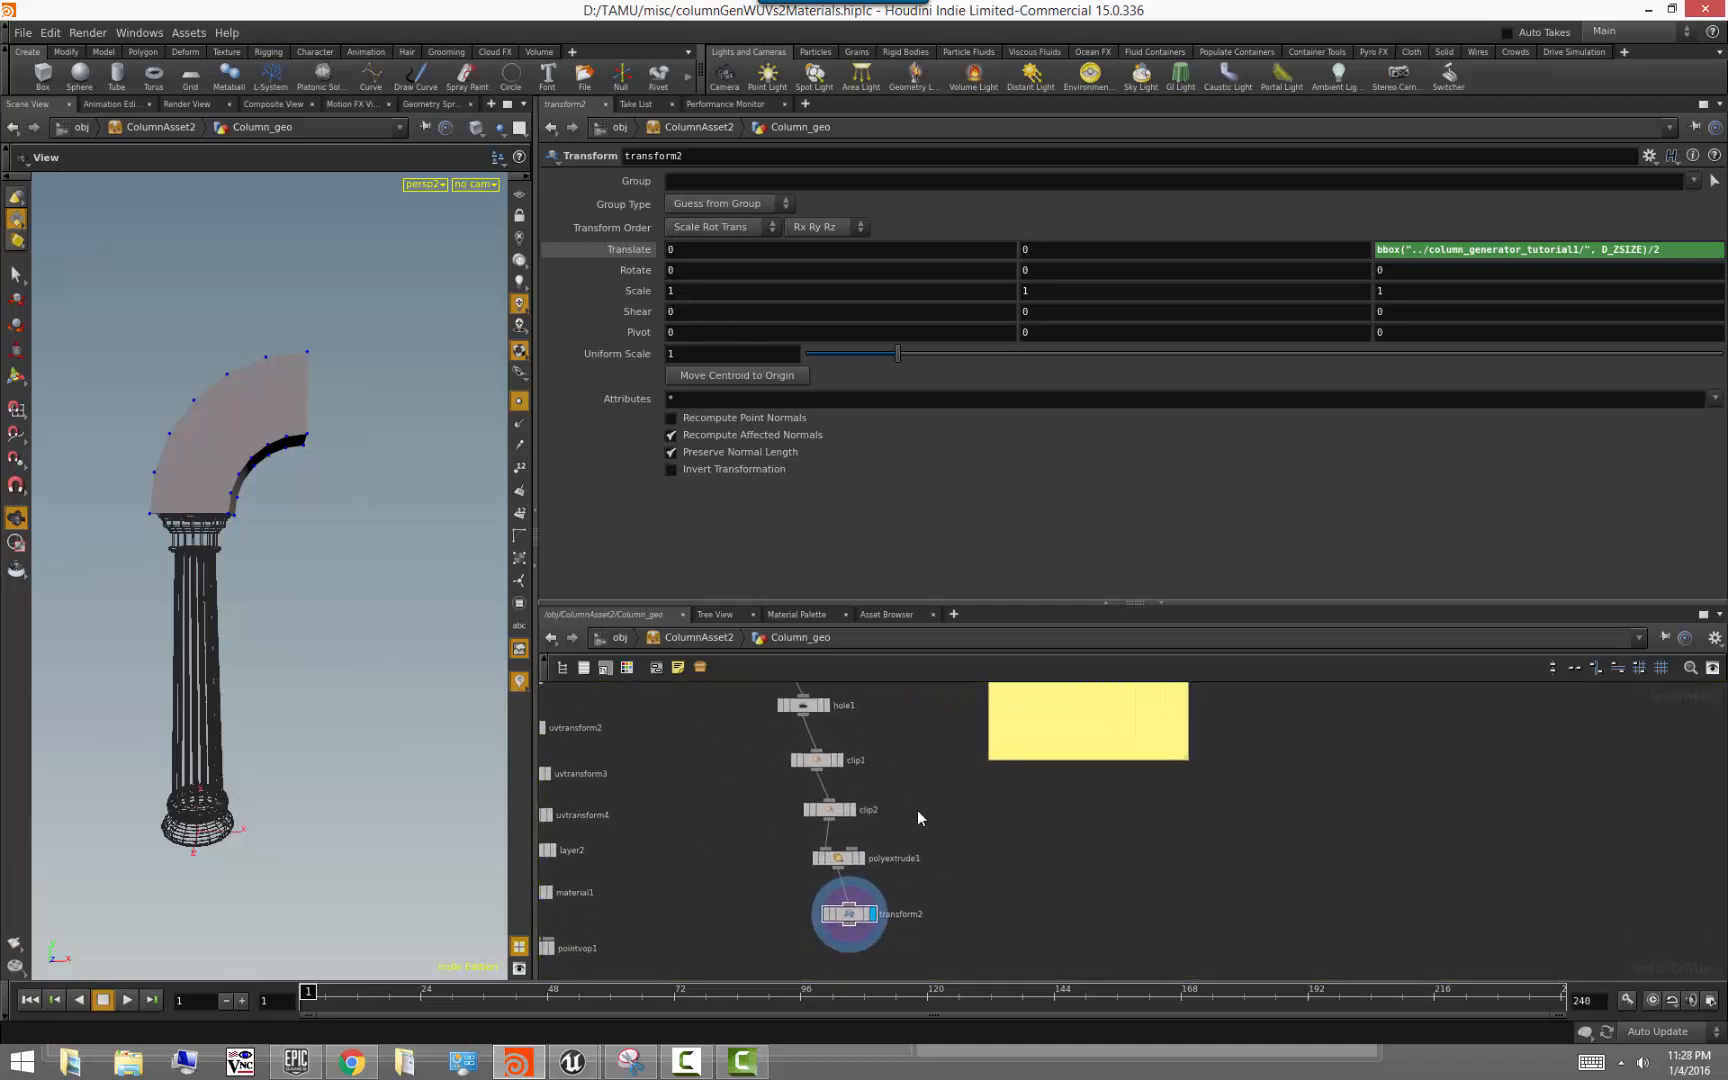
Set transform2's Scale Z to 0.8 and check how the arch narrows over the column
click(838, 858)
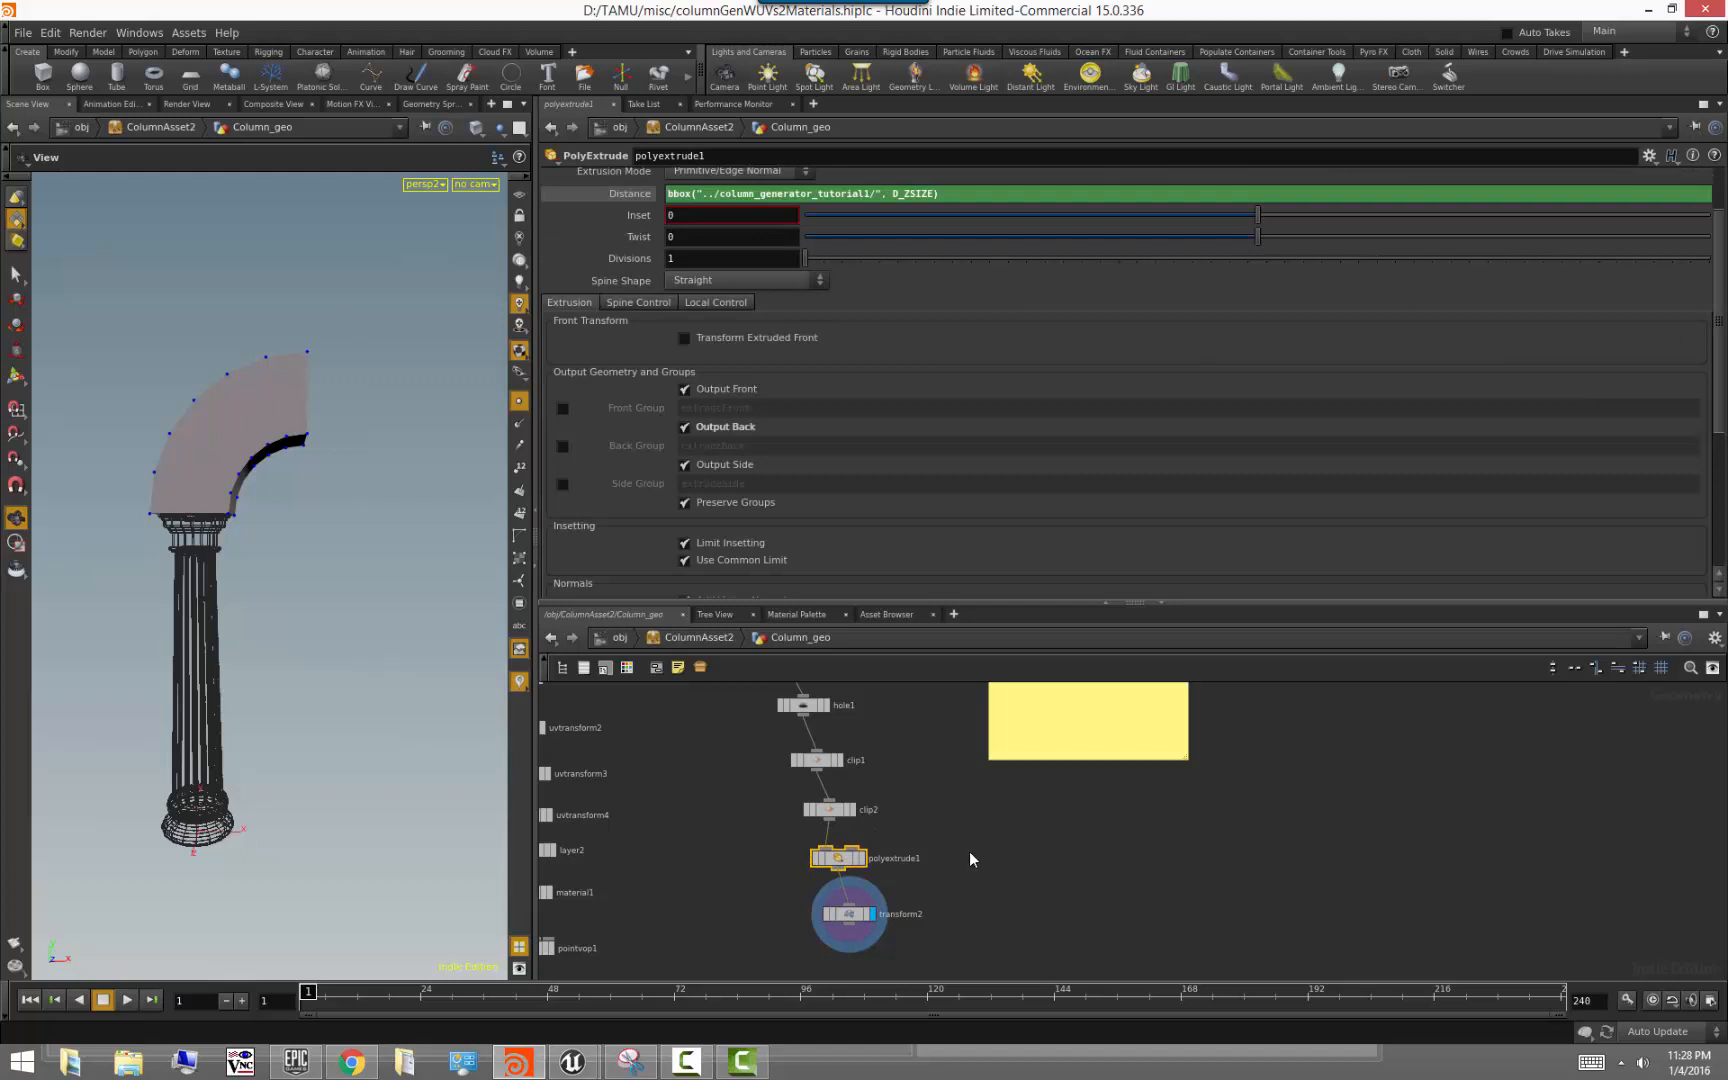
click(848, 895)
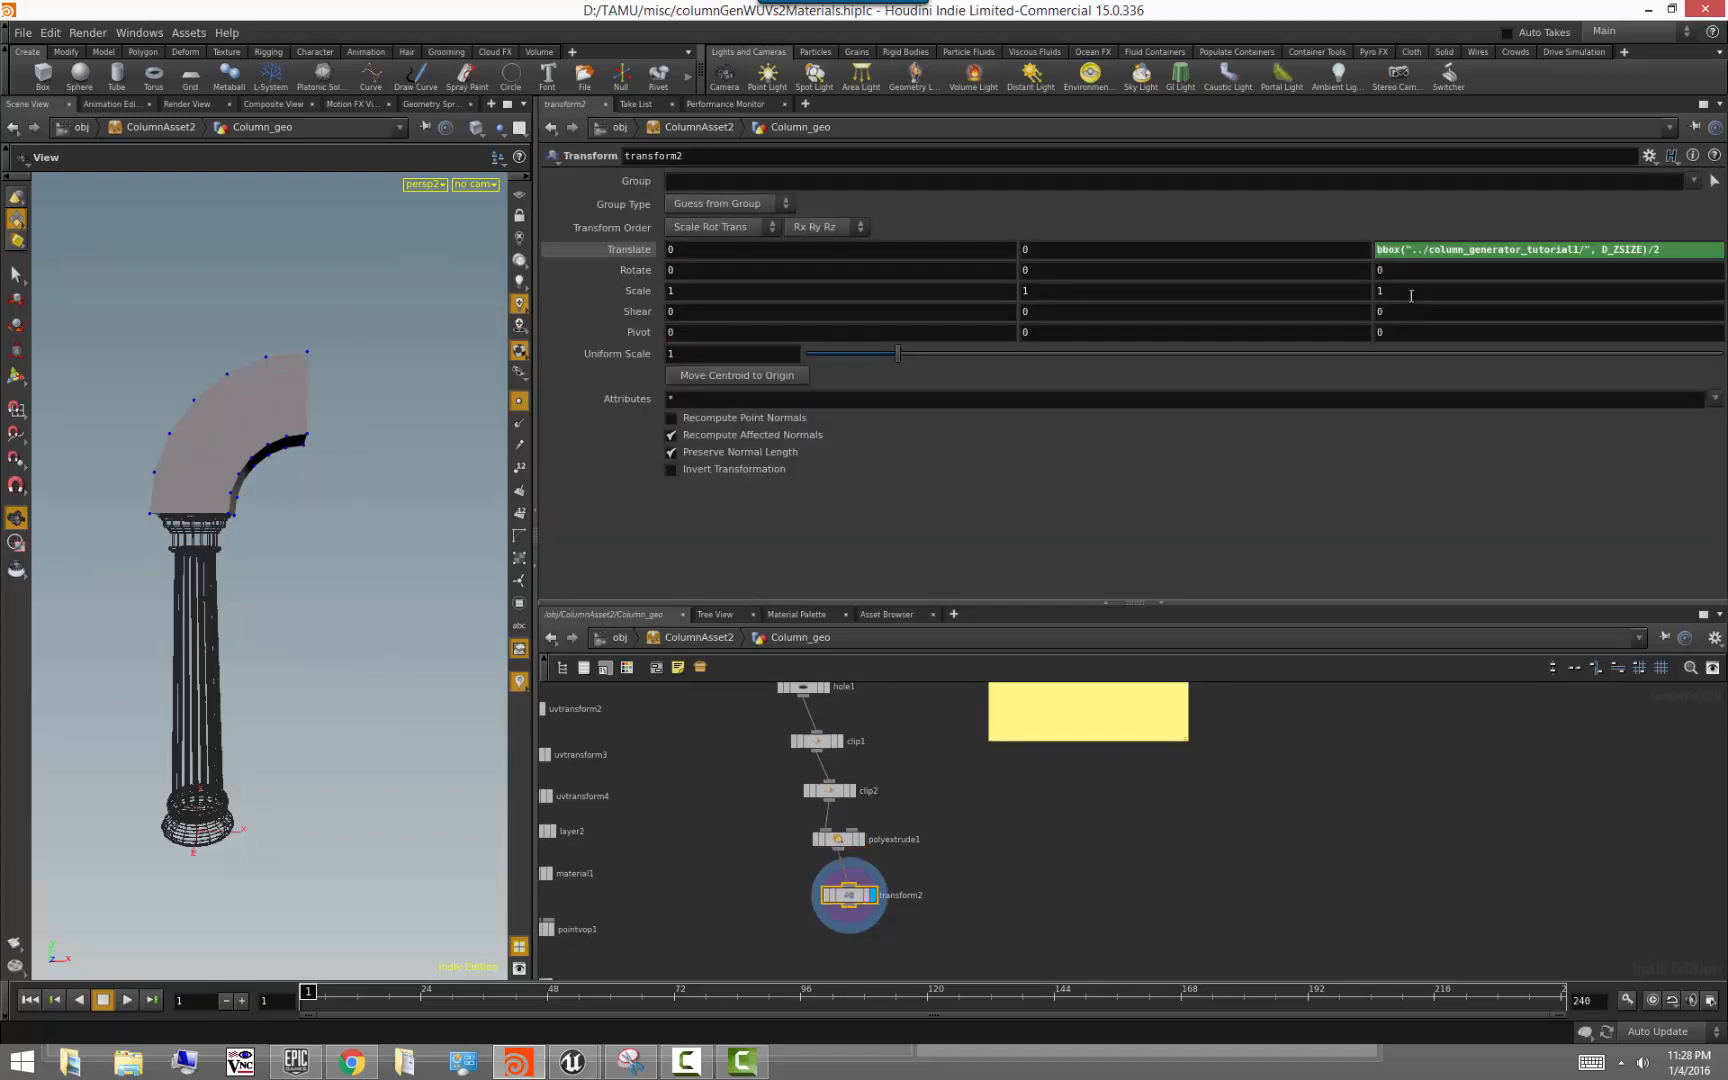
drag(275, 543, 397, 559)
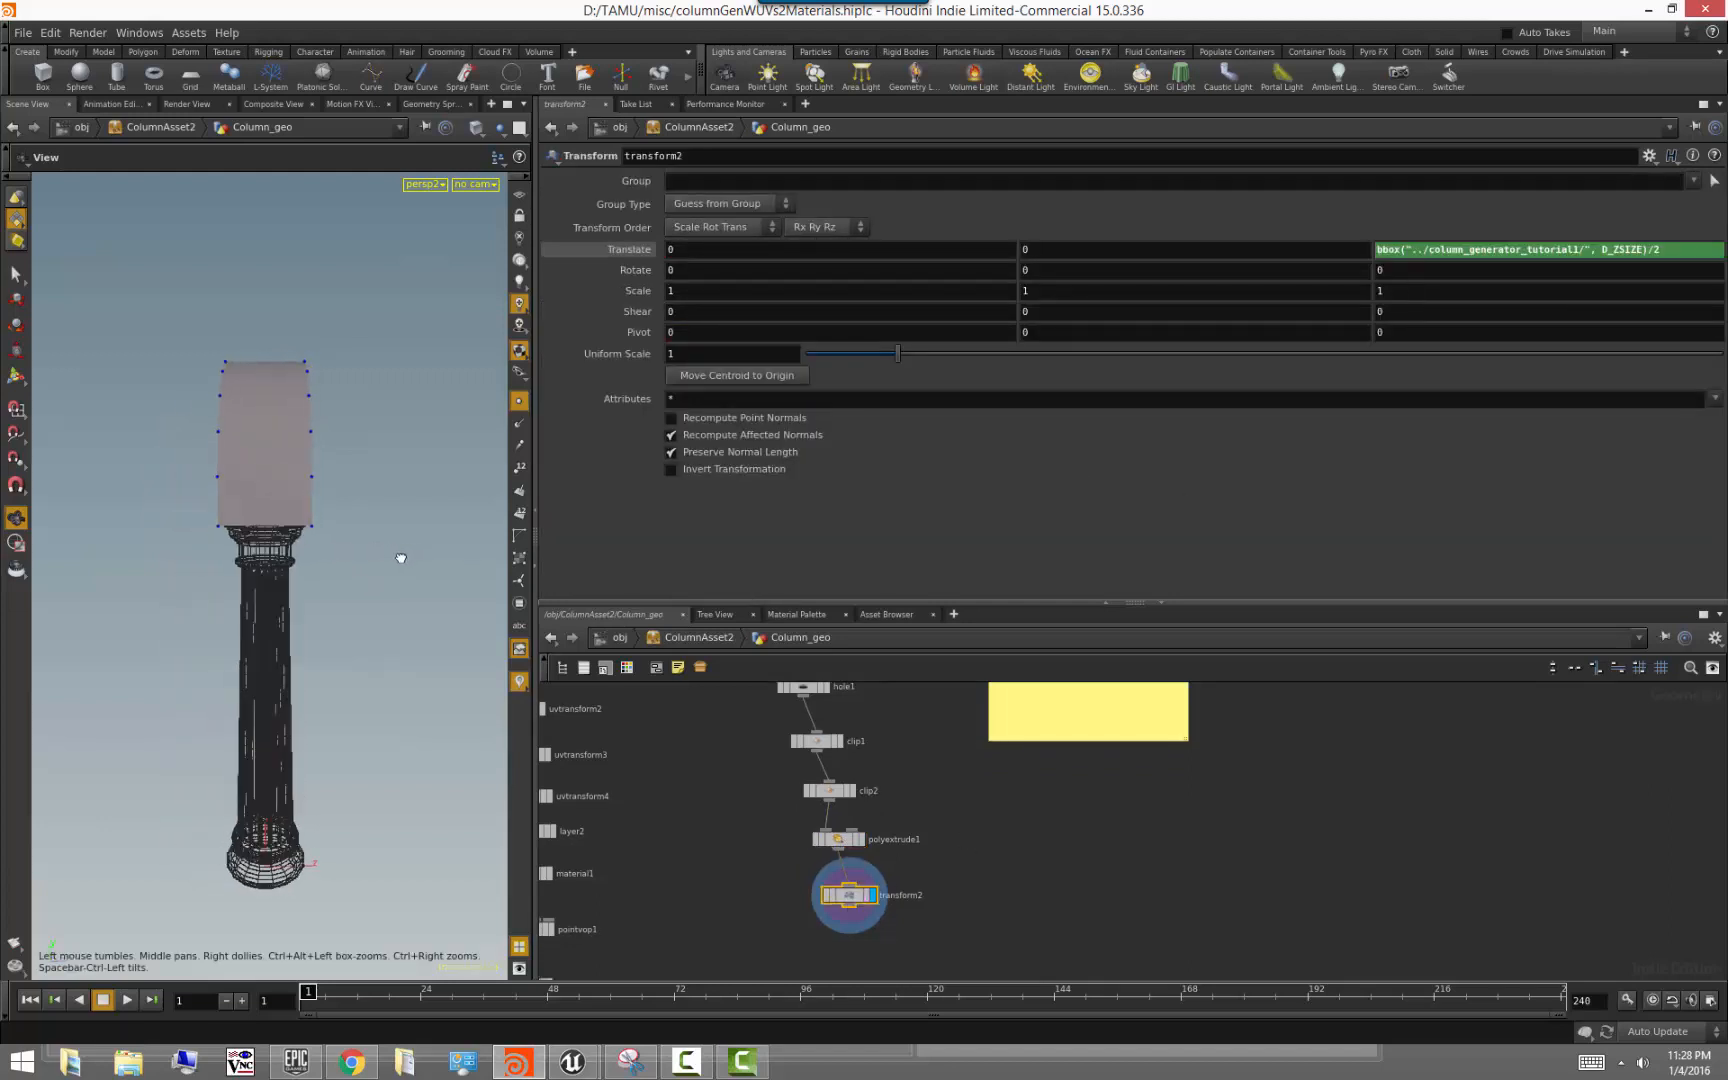
click(1425, 289)
key(BackSpace)
text(0)
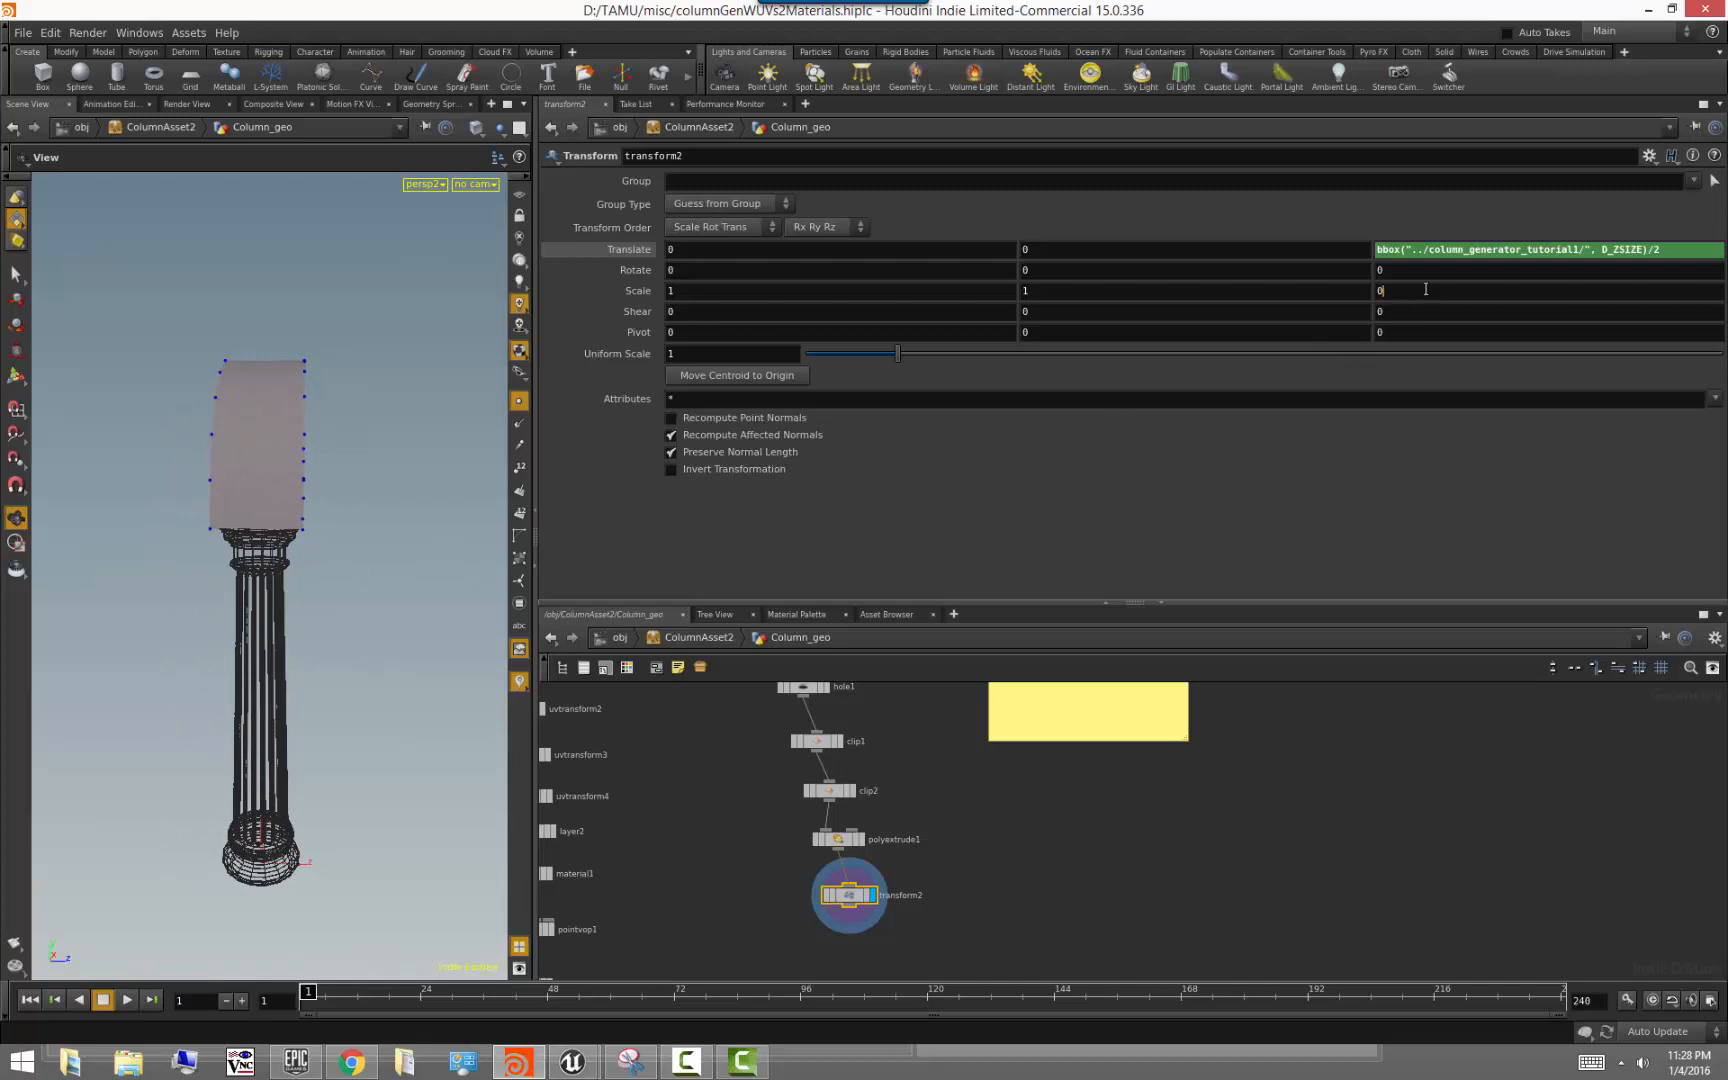
text(.9)
key(BackSpace)
key(Return)
text(8)
key(Return)
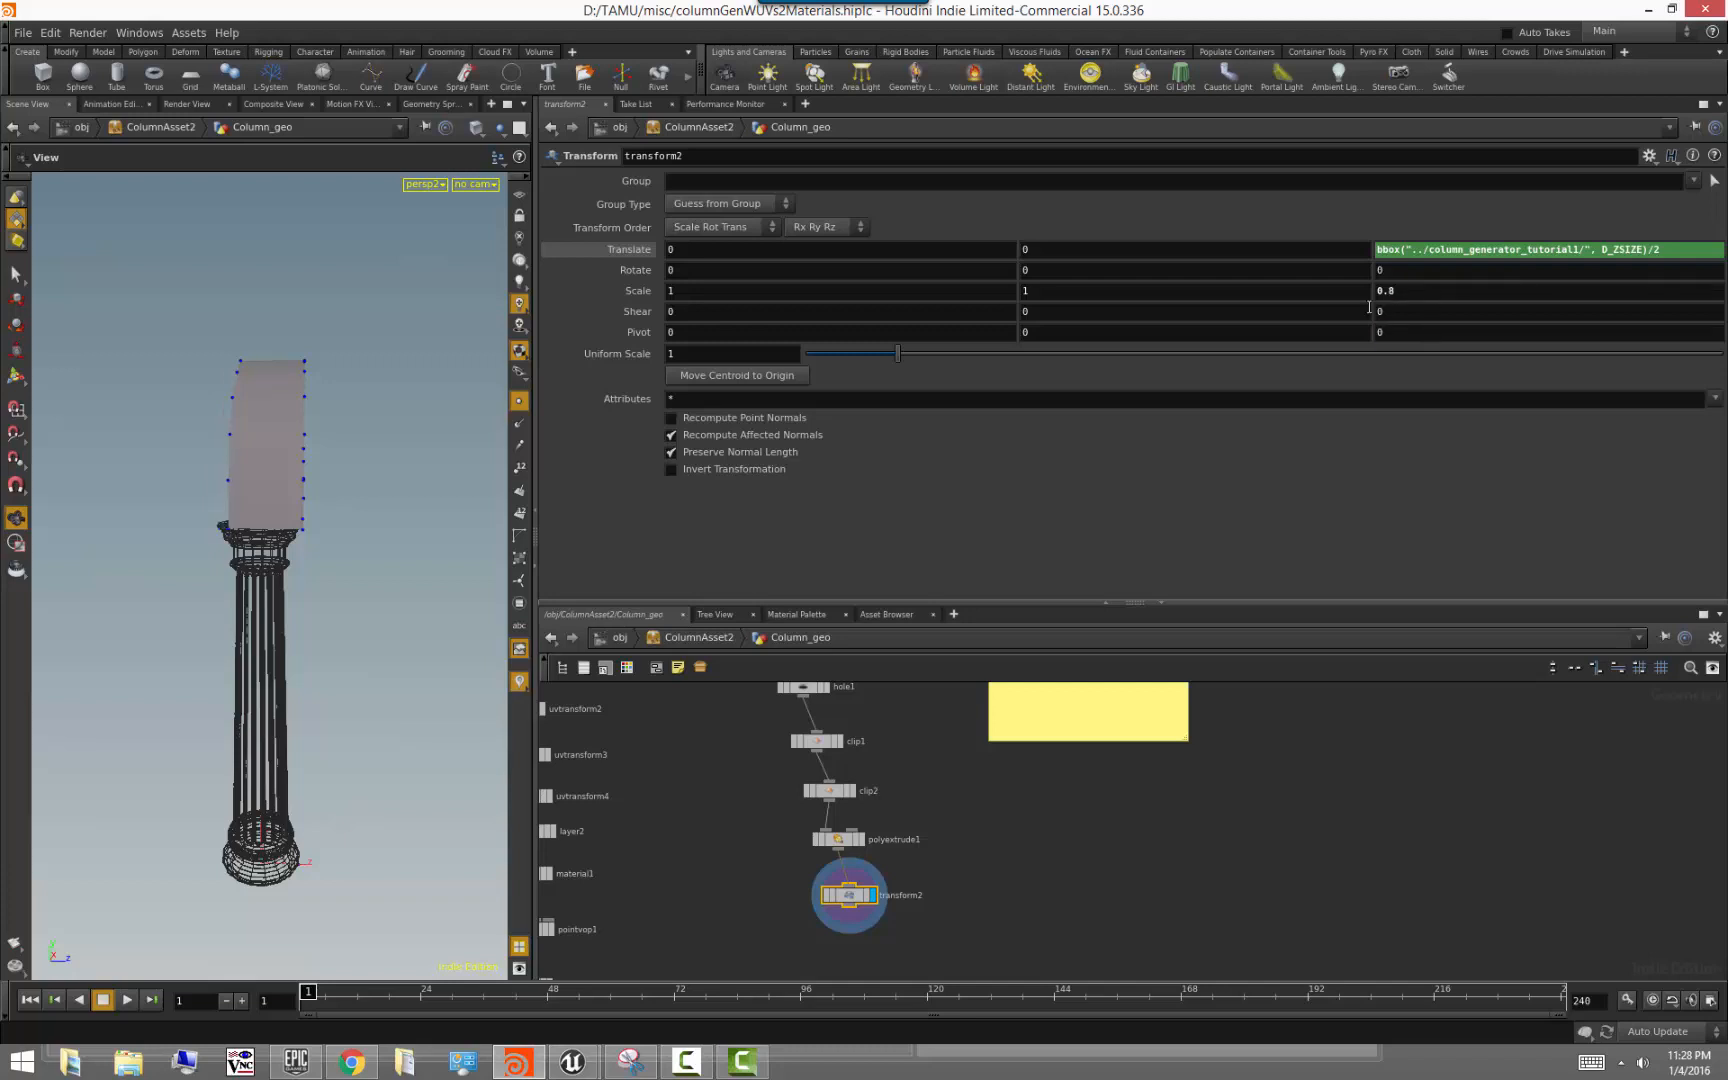
middle_drag(1418, 290, 1444, 320)
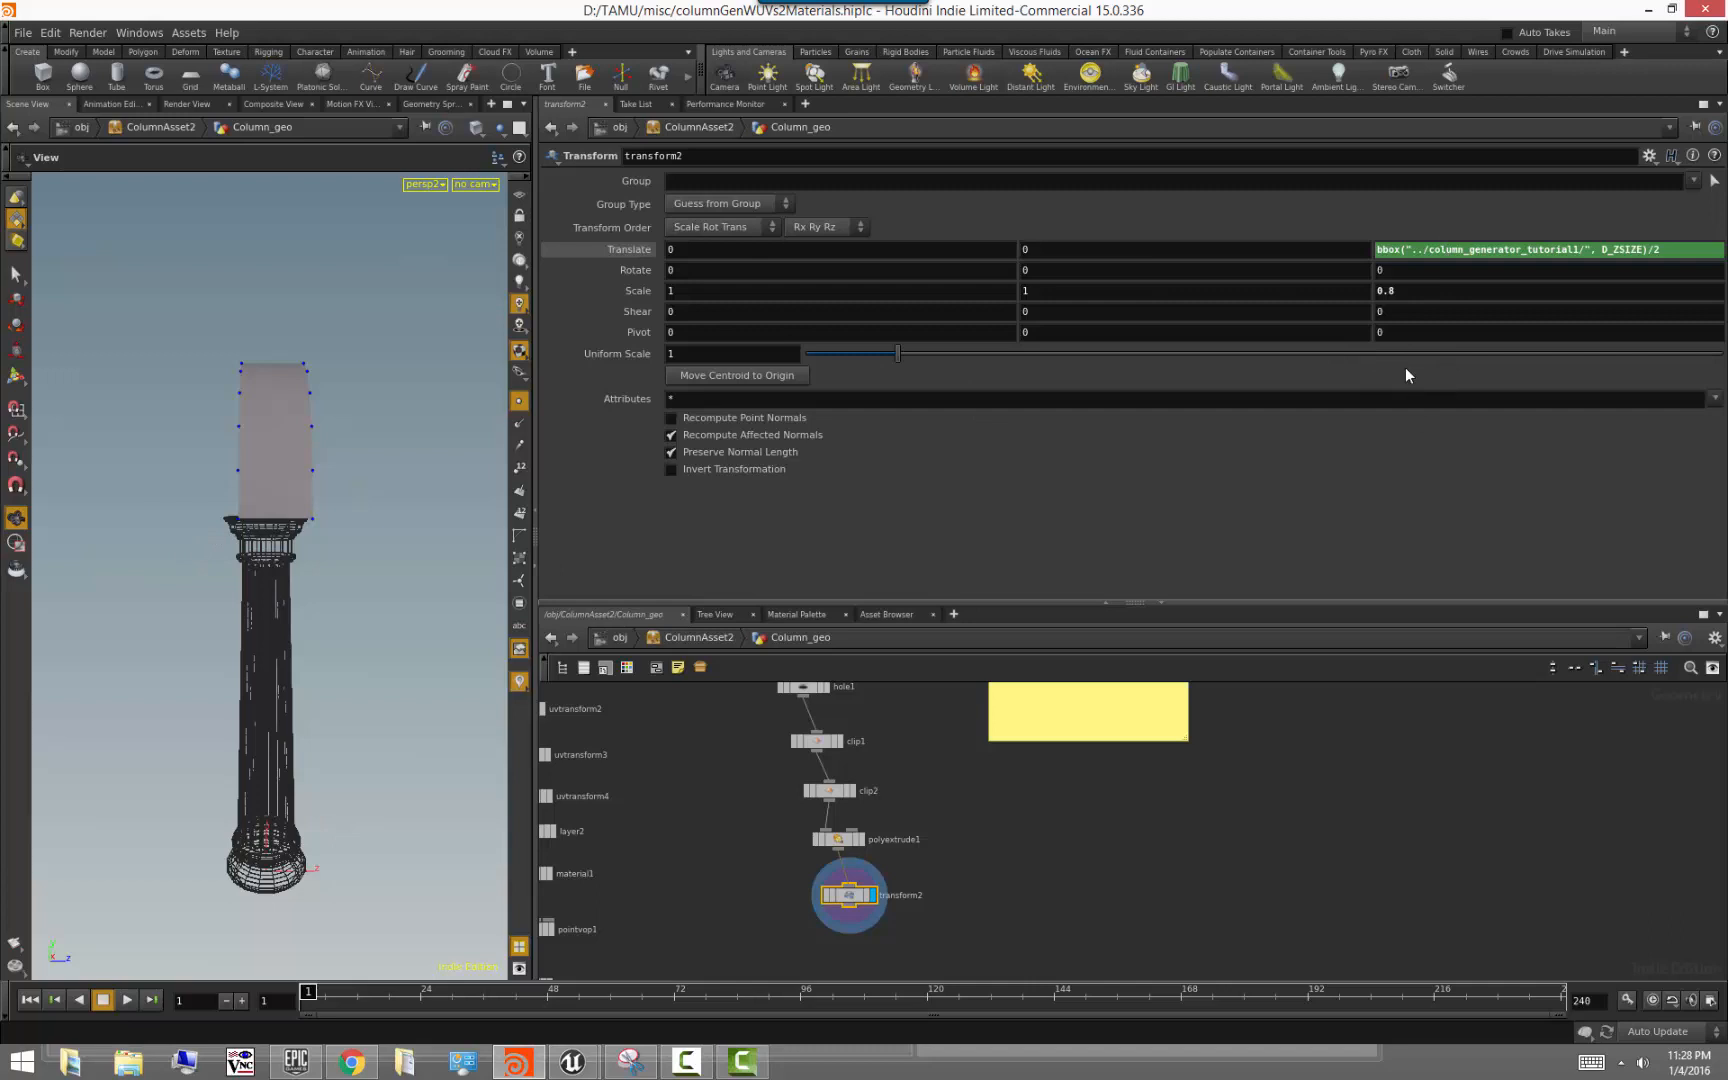
Set transform2's Pivot Z to $CEZ and inspect the arch's centring over the column from several angles
click(1403, 330)
key(BackSpace)
text($CE)
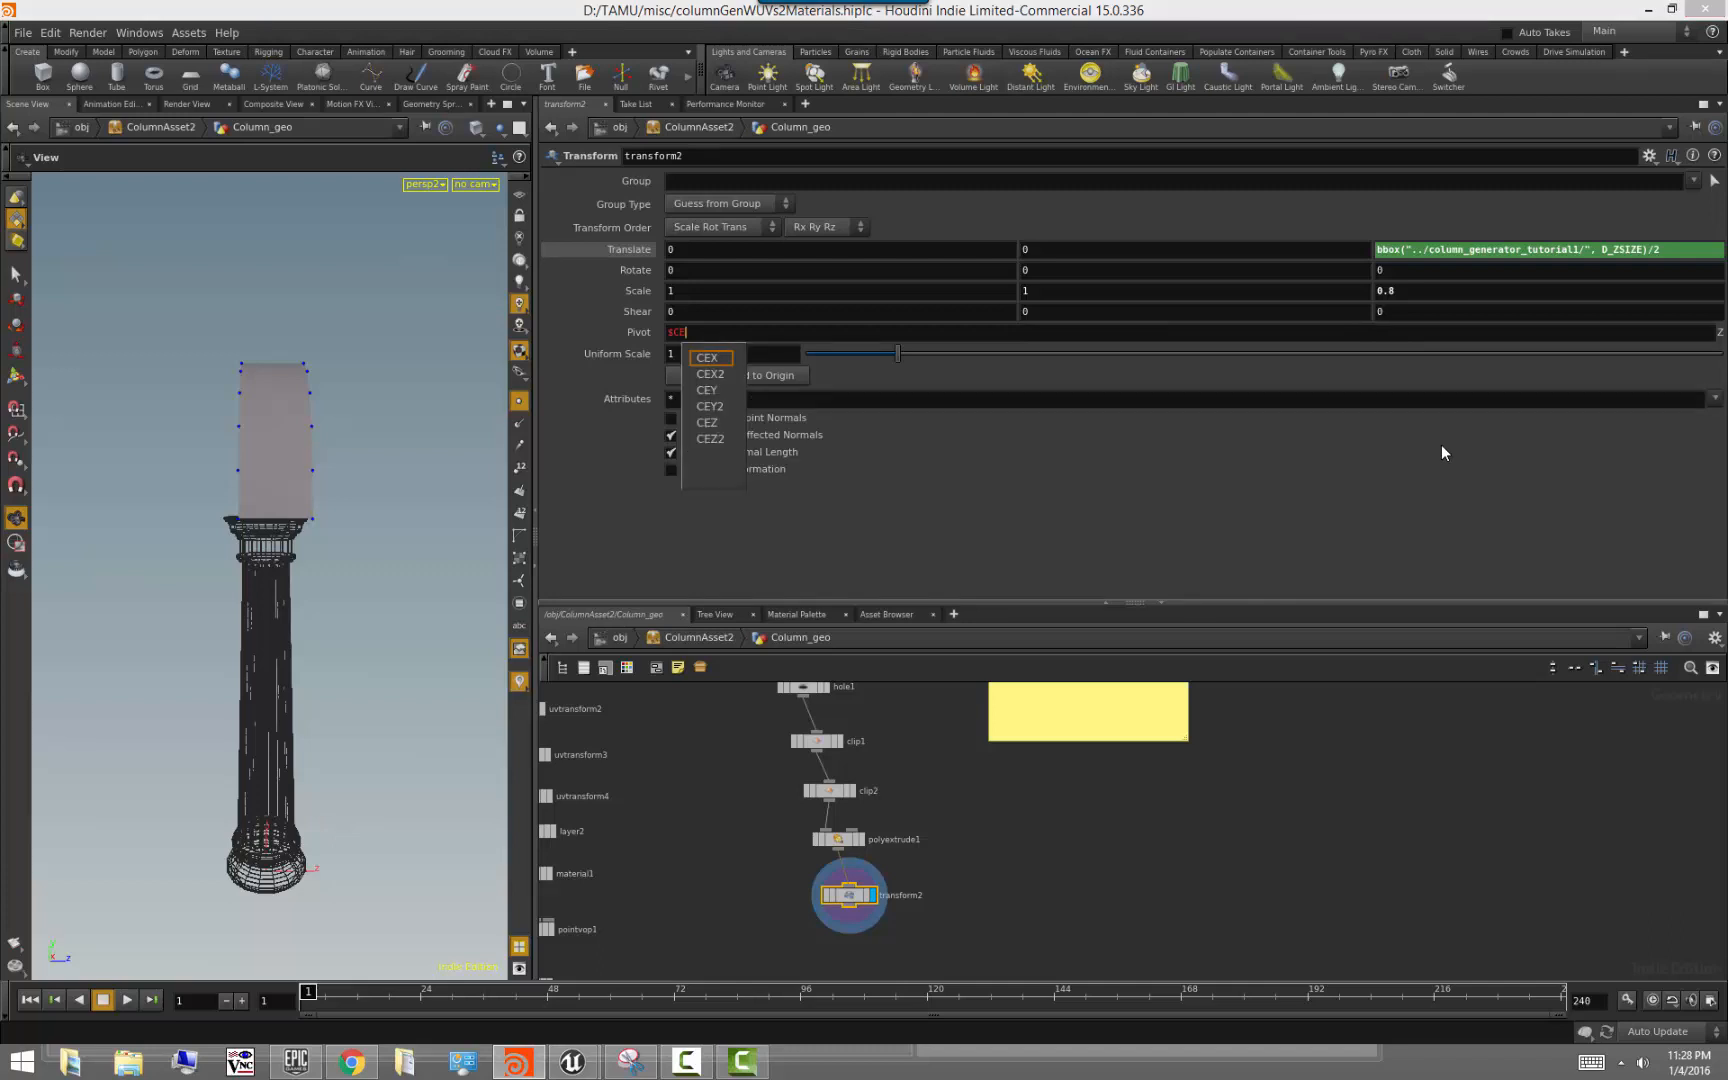
text(Z)
key(Return)
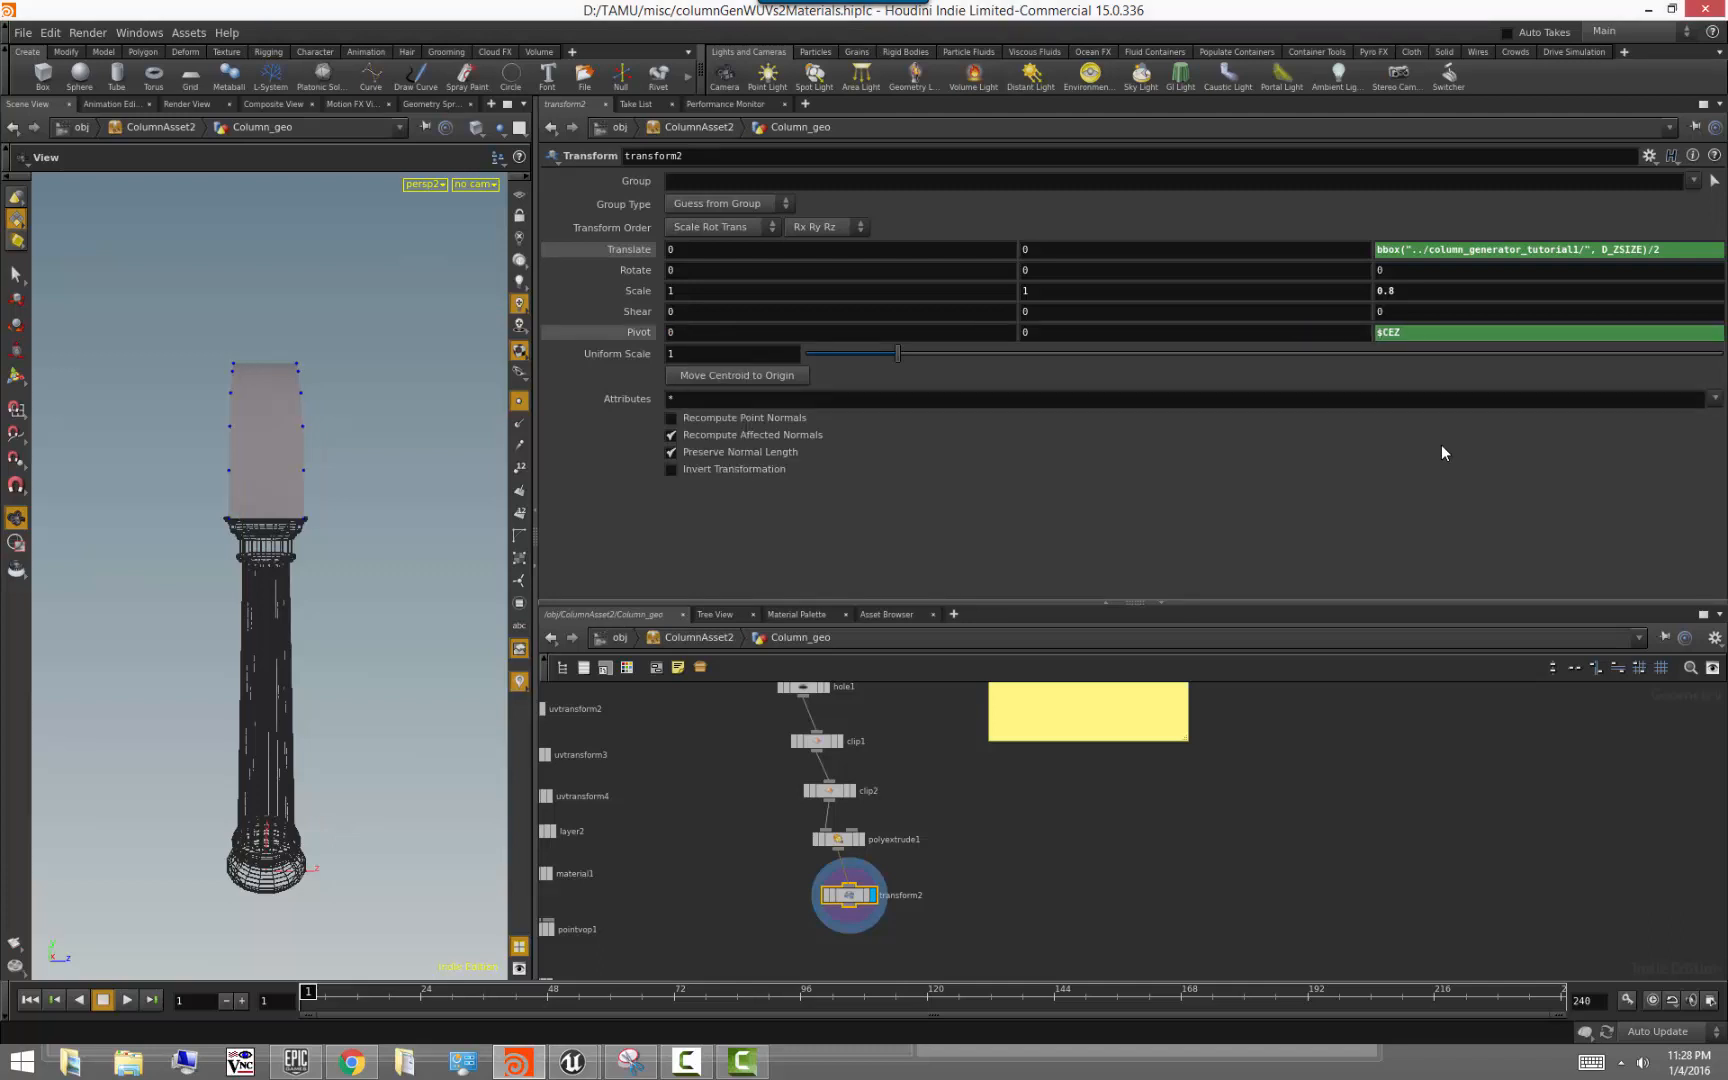
middle_drag(1404, 298, 1440, 293)
drag(374, 694, 482, 656)
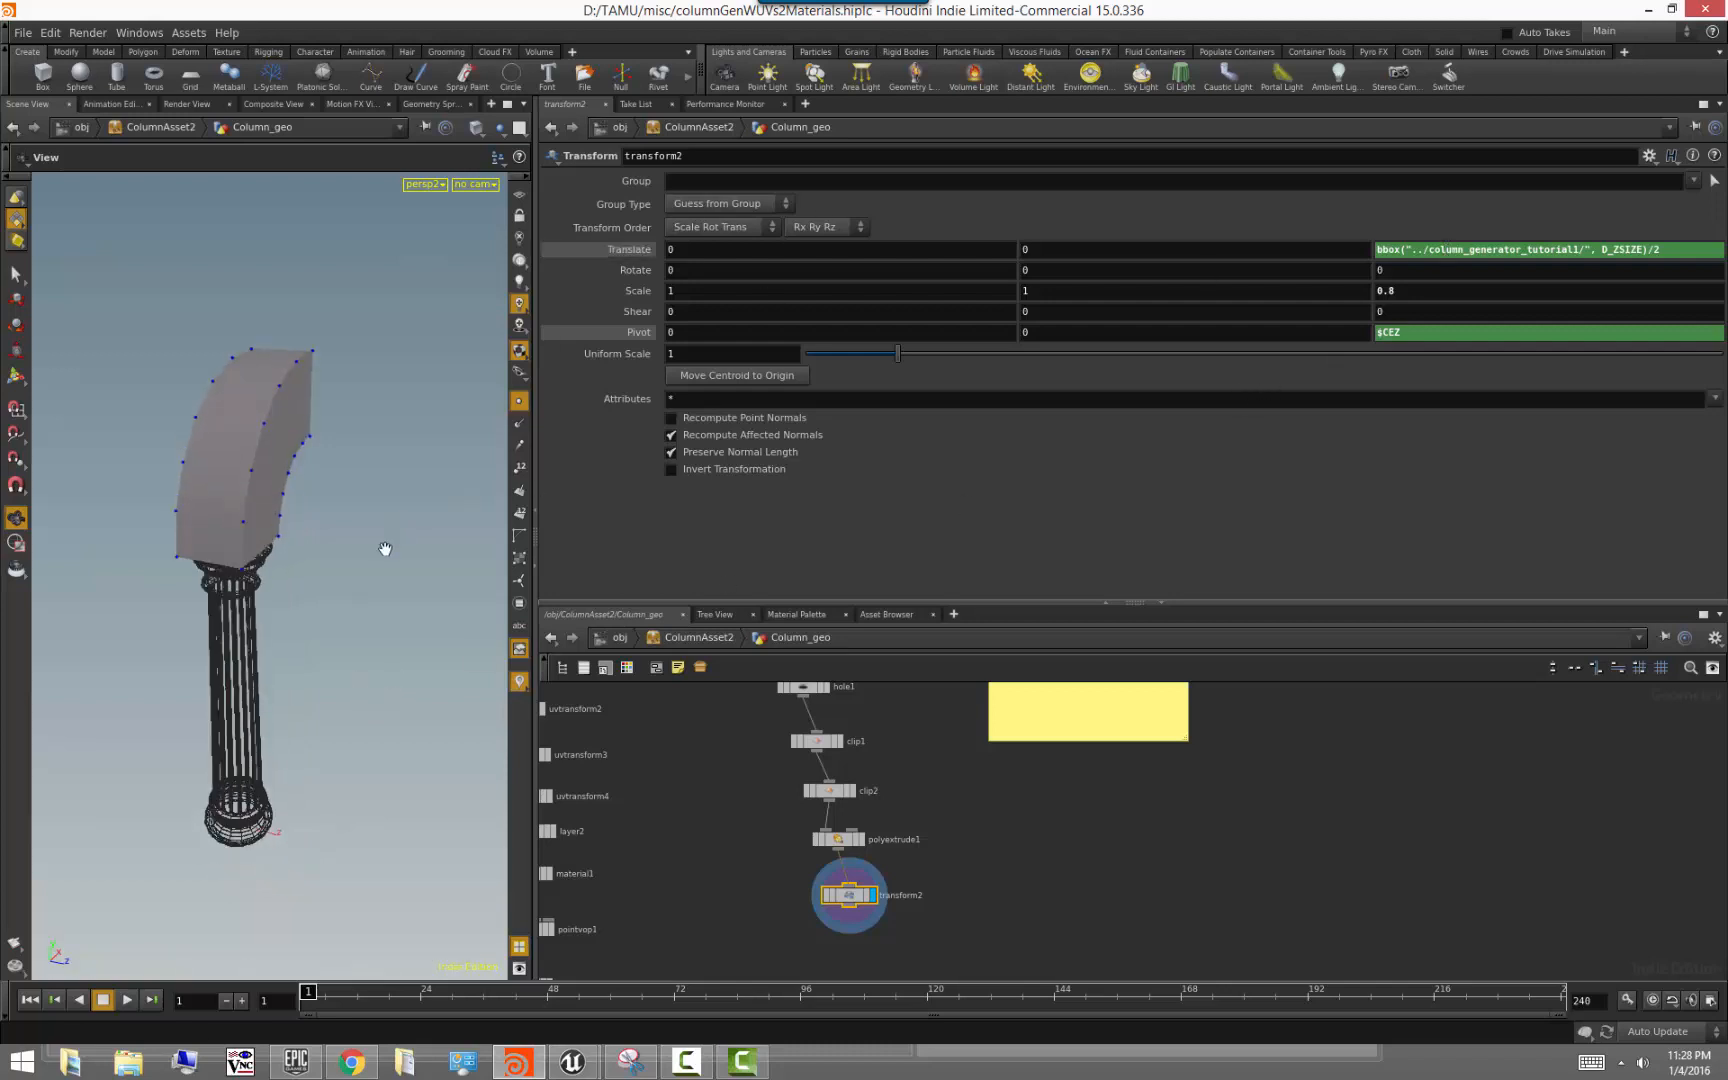
drag(386, 548, 301, 523)
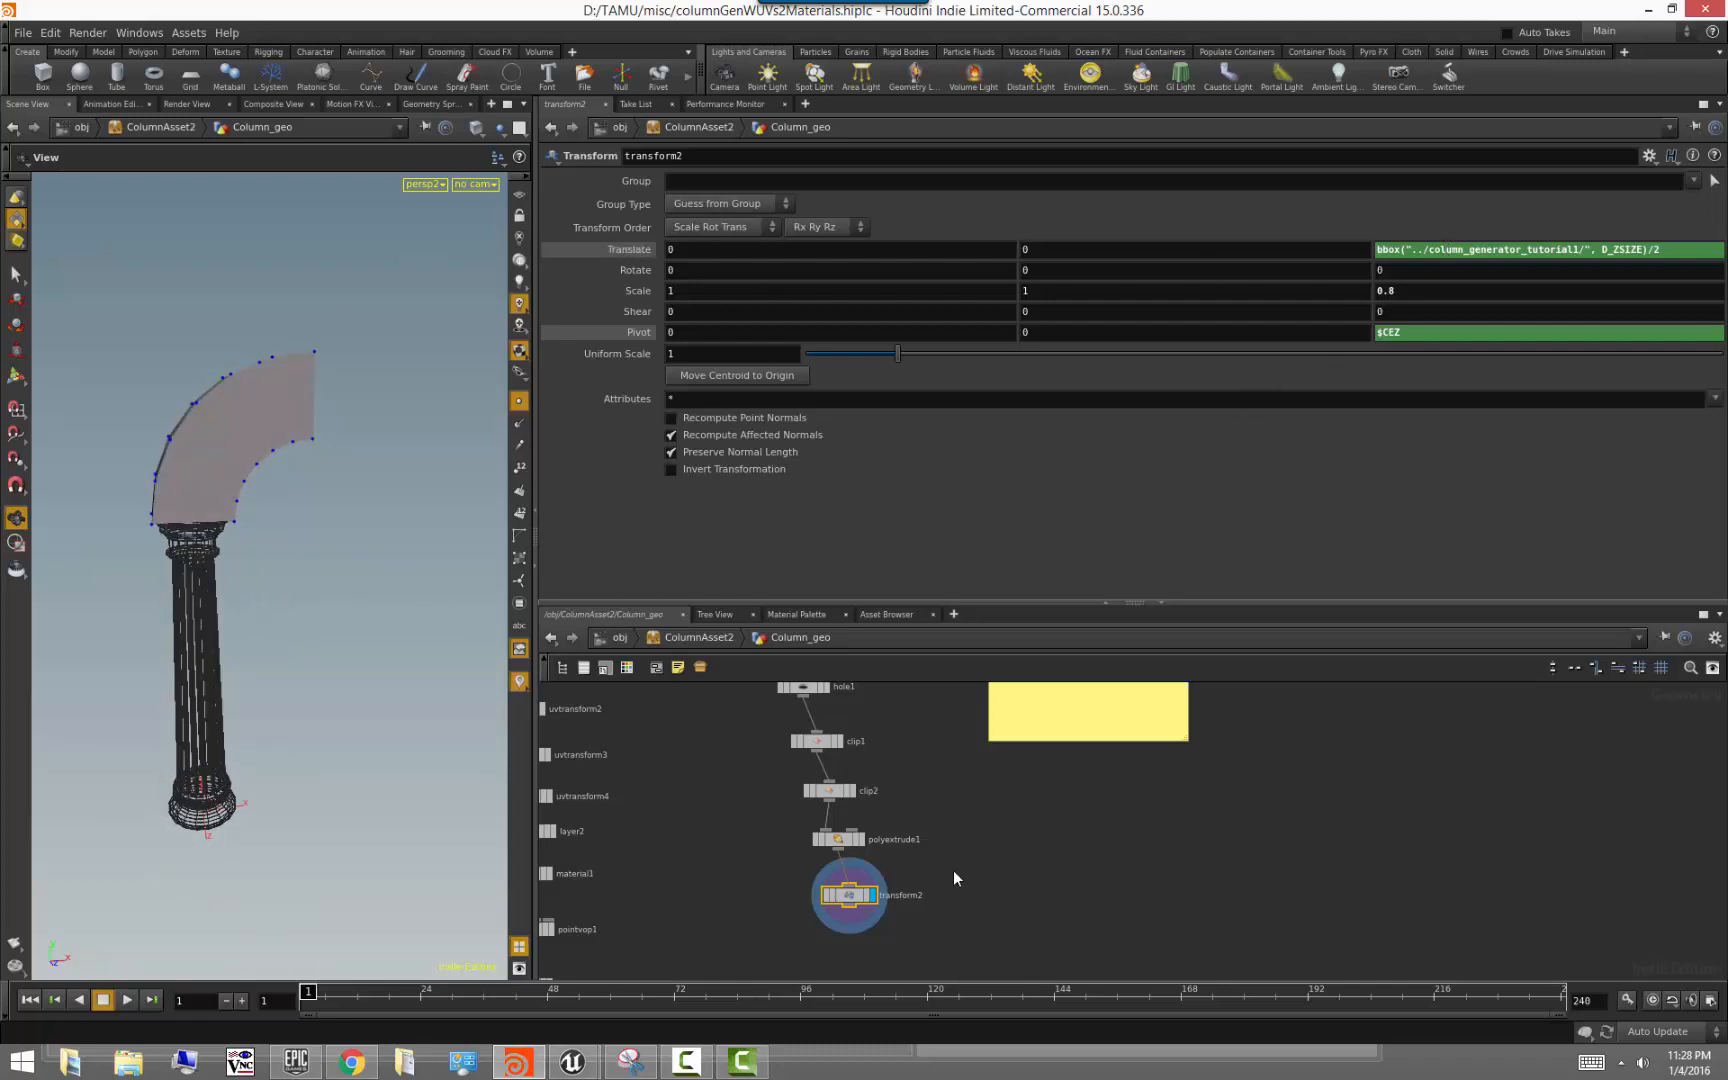
drag(393, 714, 386, 710)
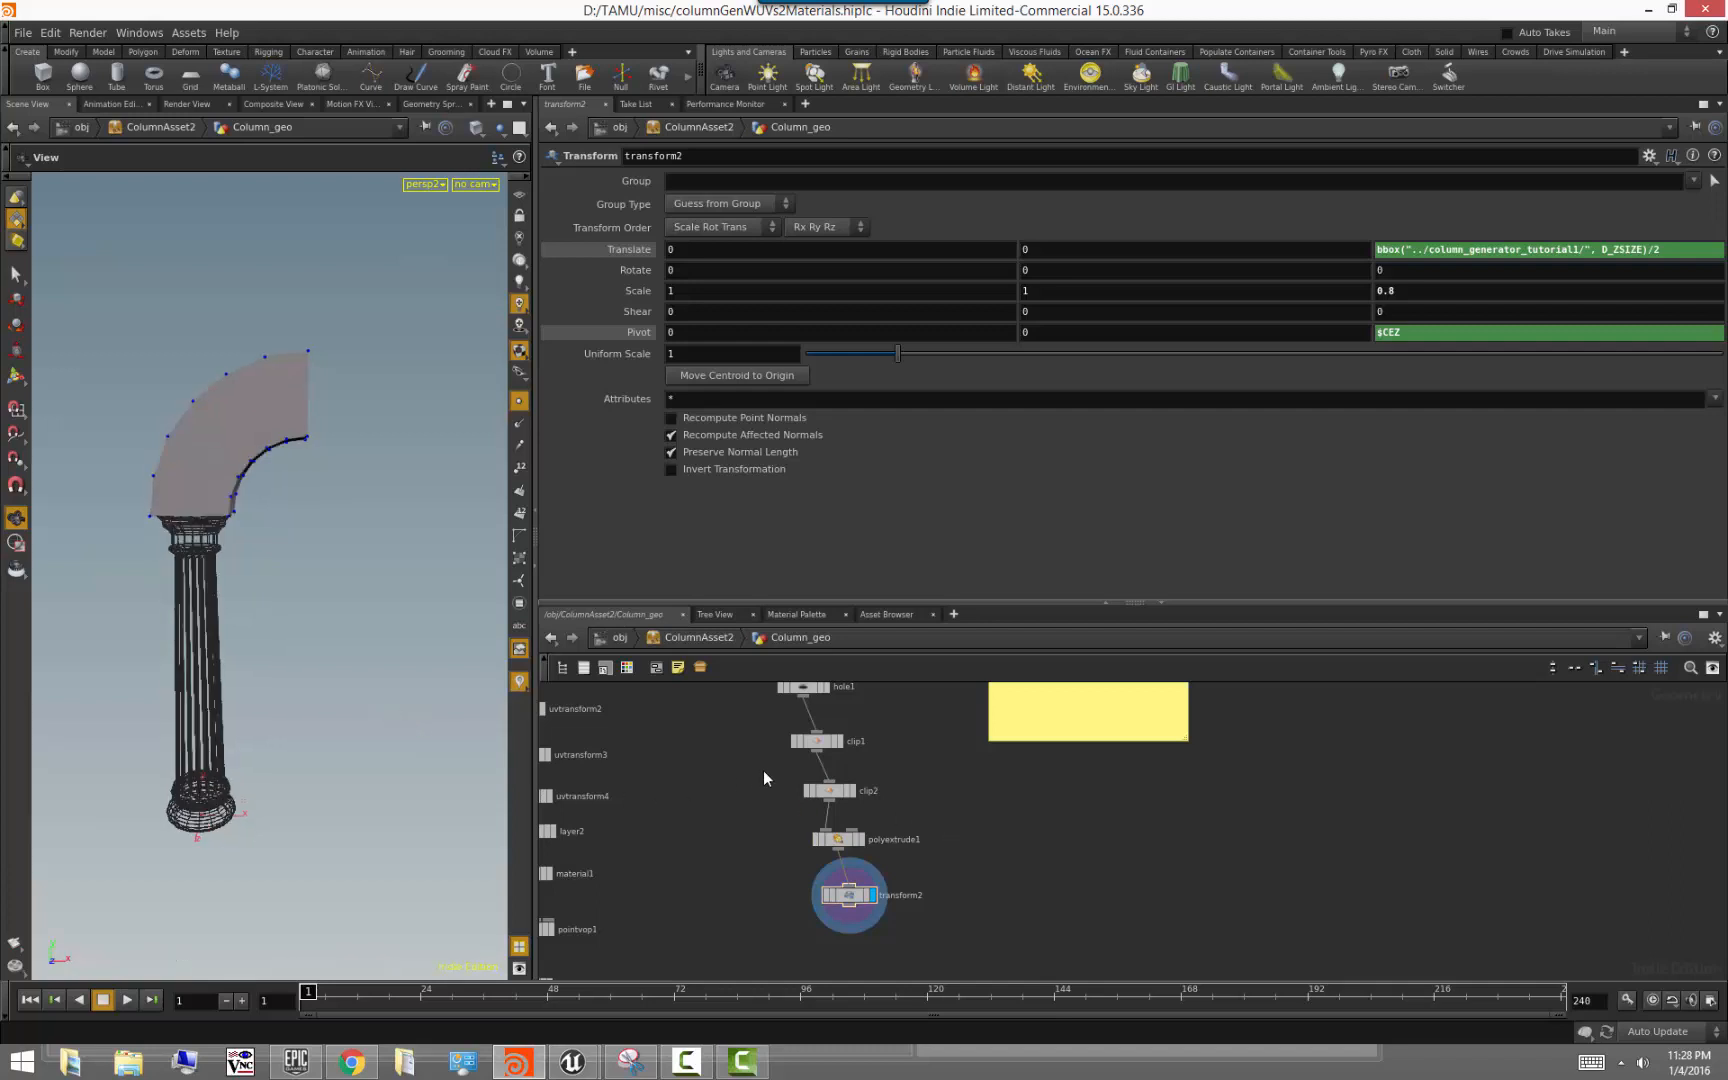
Change polyexpand2d1's Offset to (bbox("../column_generator_tutorial1/", D_XSIZE)/2)*0.8 and inspect the arch on the column
middle_drag(928, 770, 882, 861)
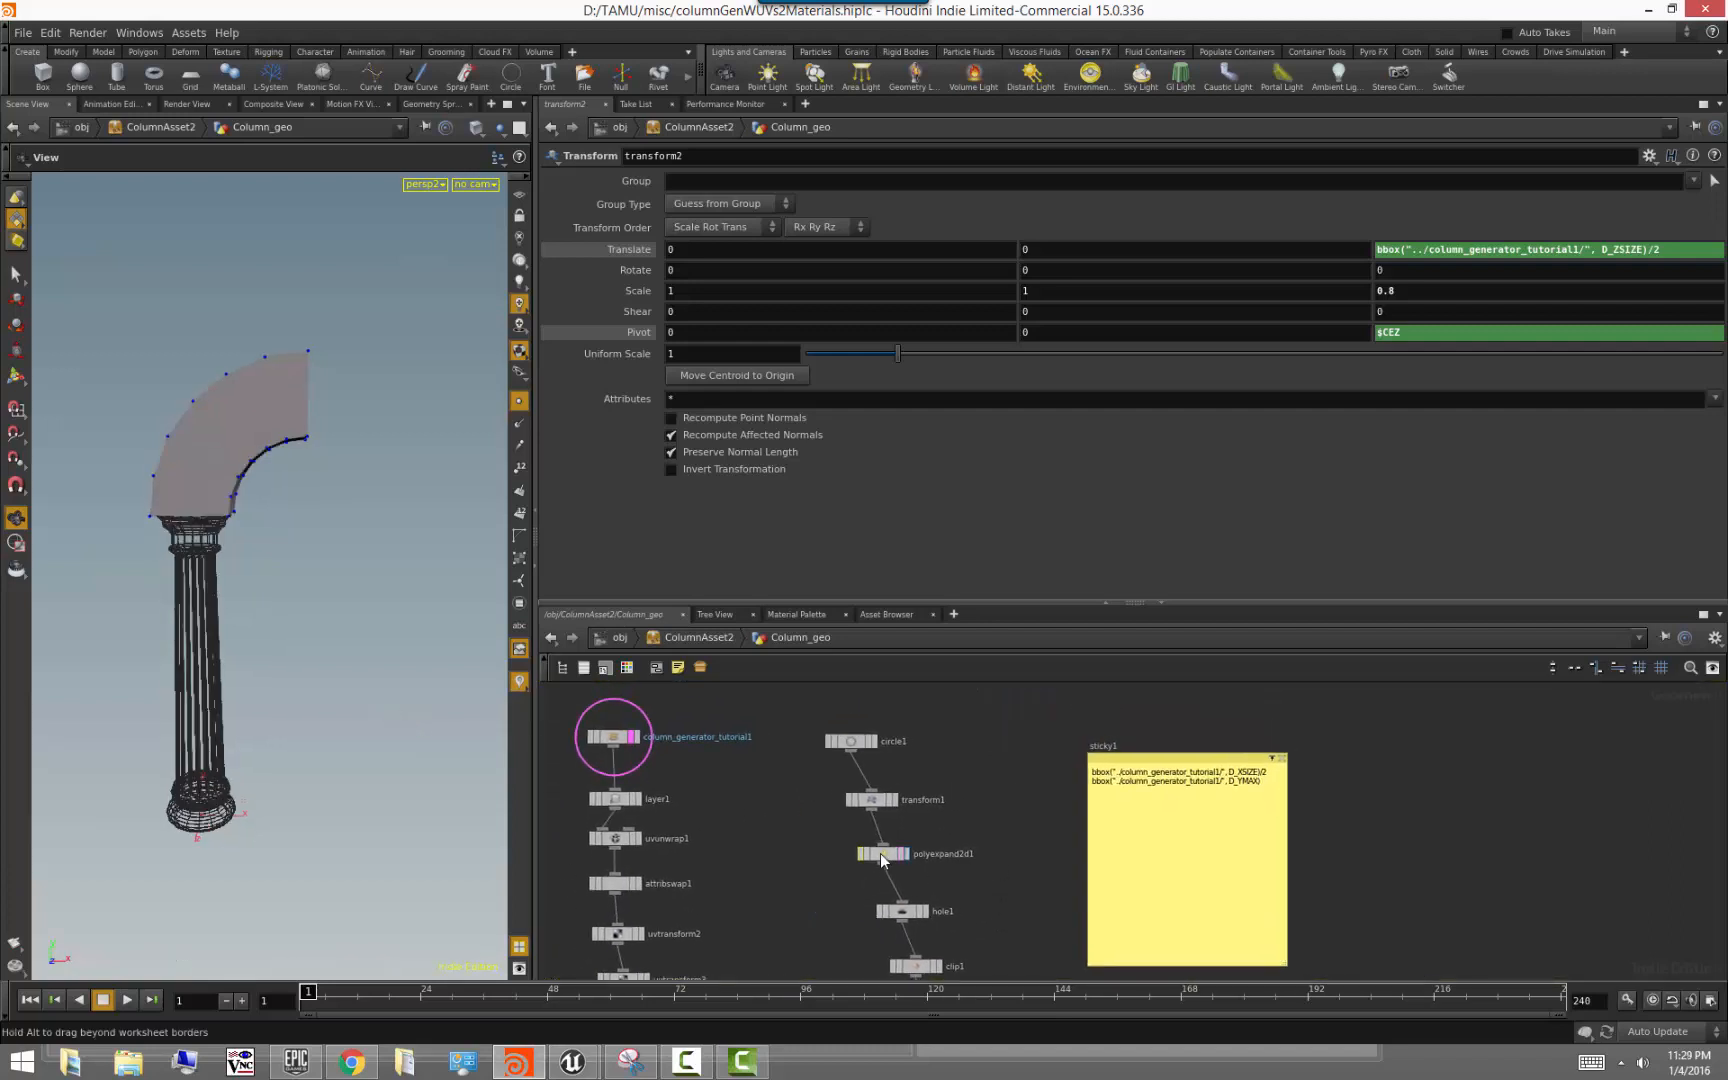
click(880, 853)
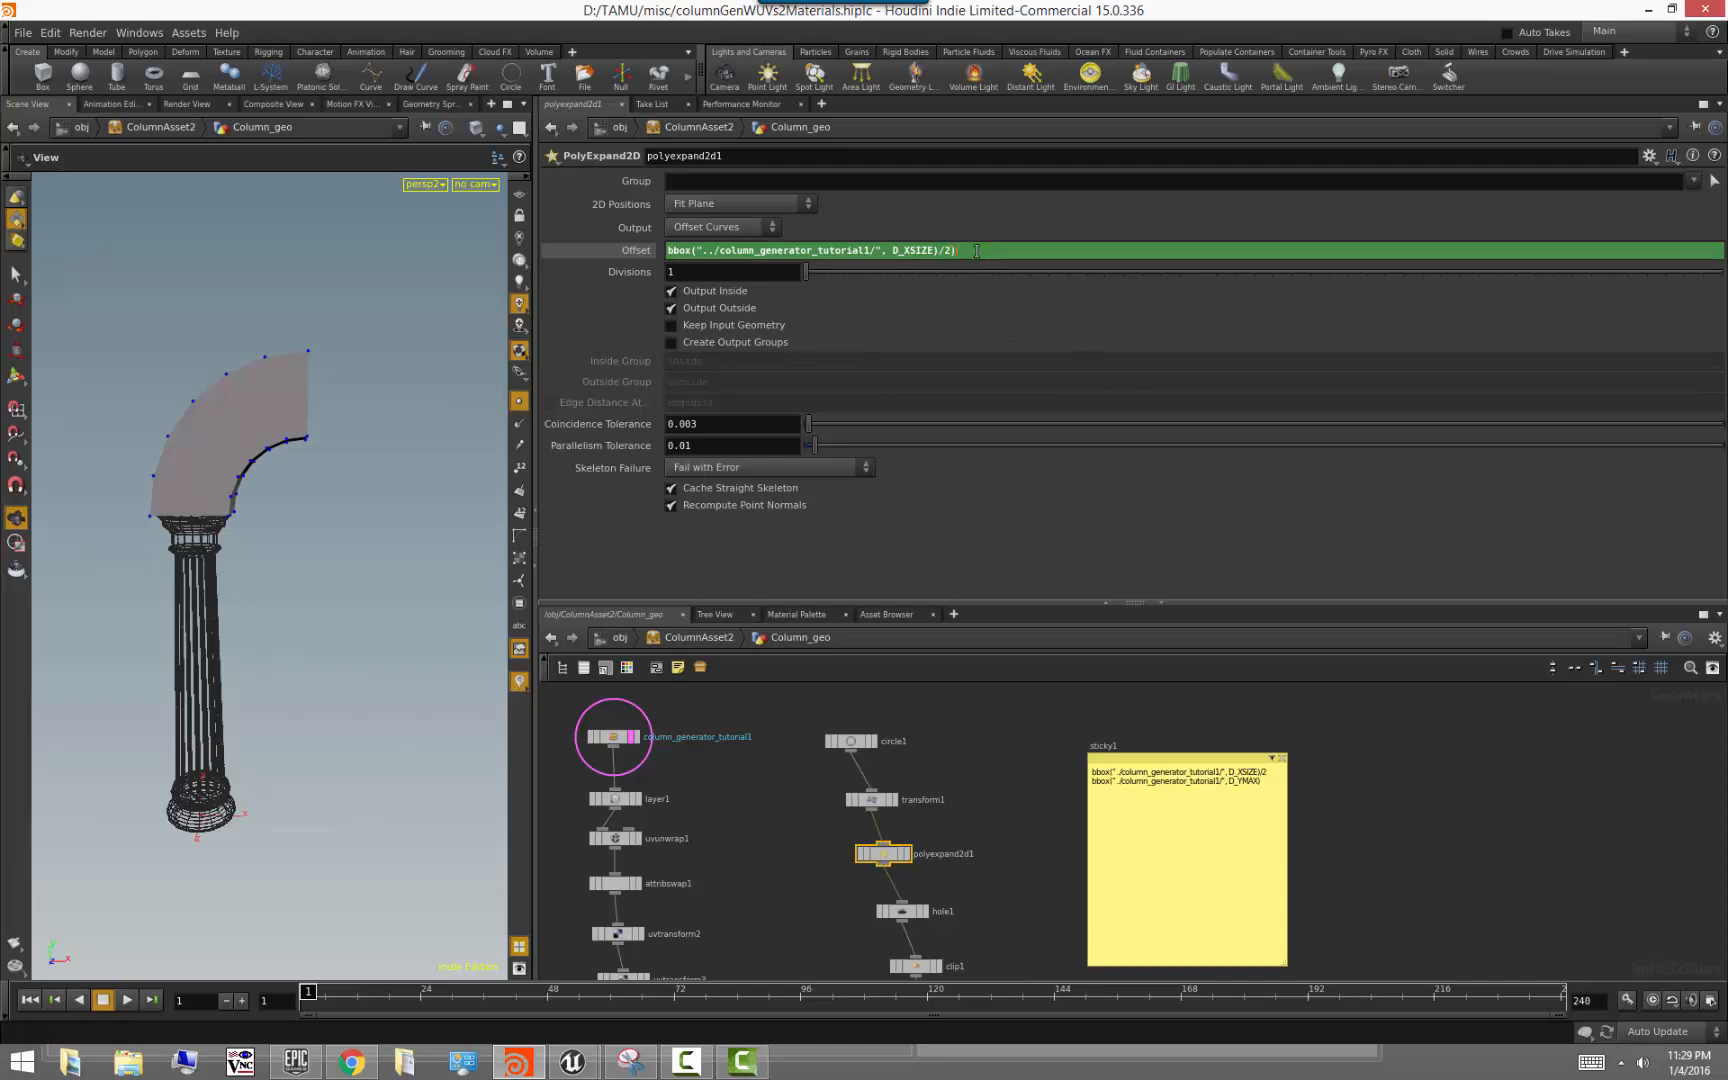
text(()
key(Return)
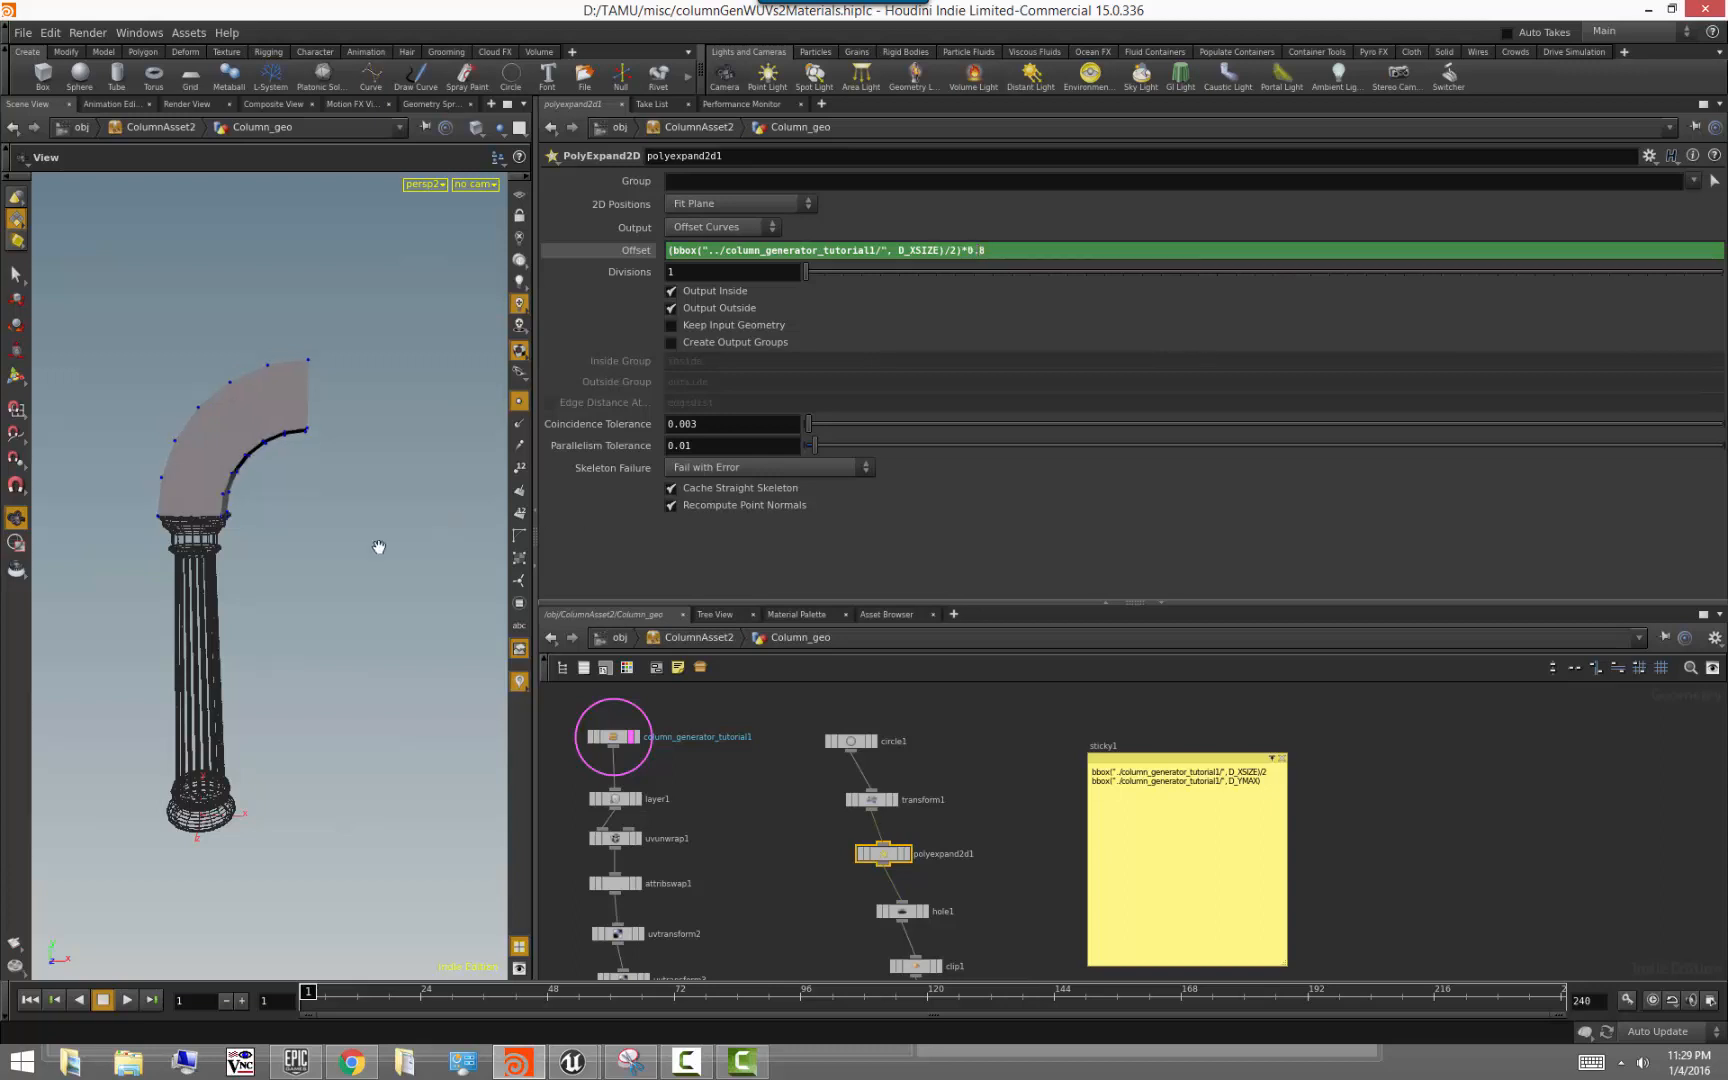
drag(138, 553, 146, 556)
drag(247, 535, 310, 524)
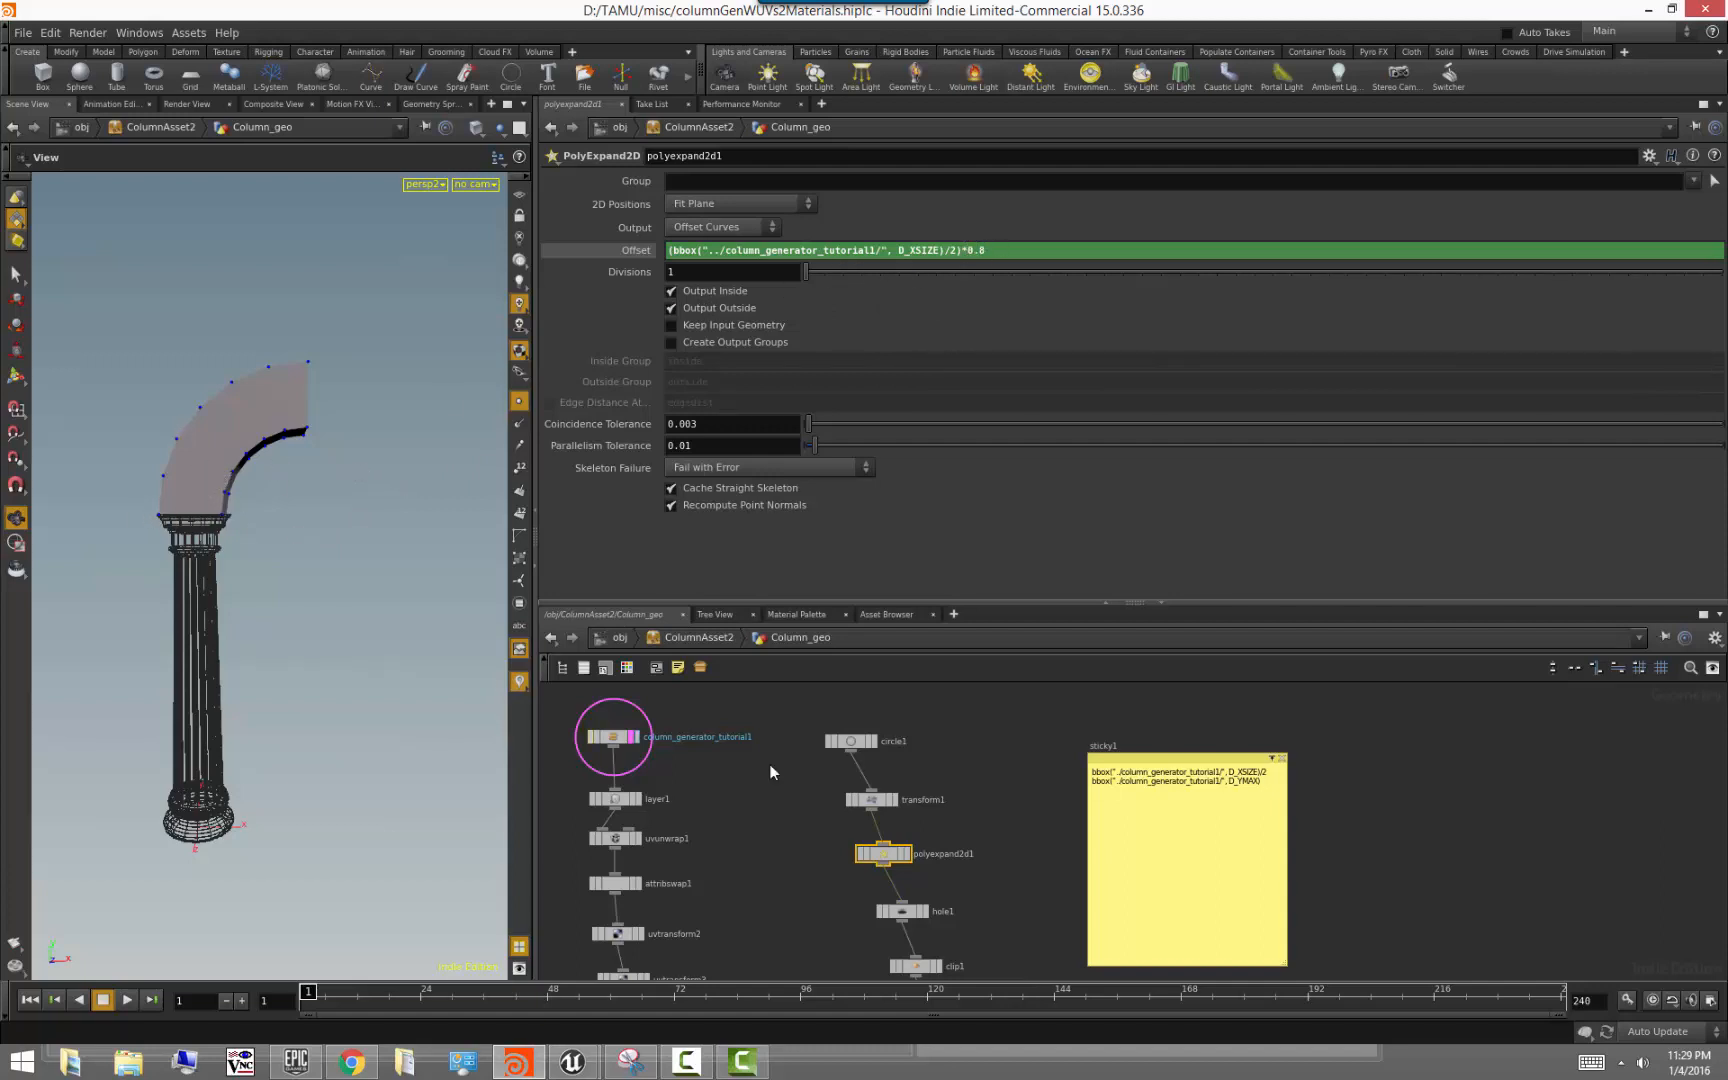
Add a Material node below transform2 at the end of the arch chain, leaving room between the two nodes
click(1030, 780)
middle_drag(1014, 926, 1014, 779)
middle_drag(1053, 970, 1022, 781)
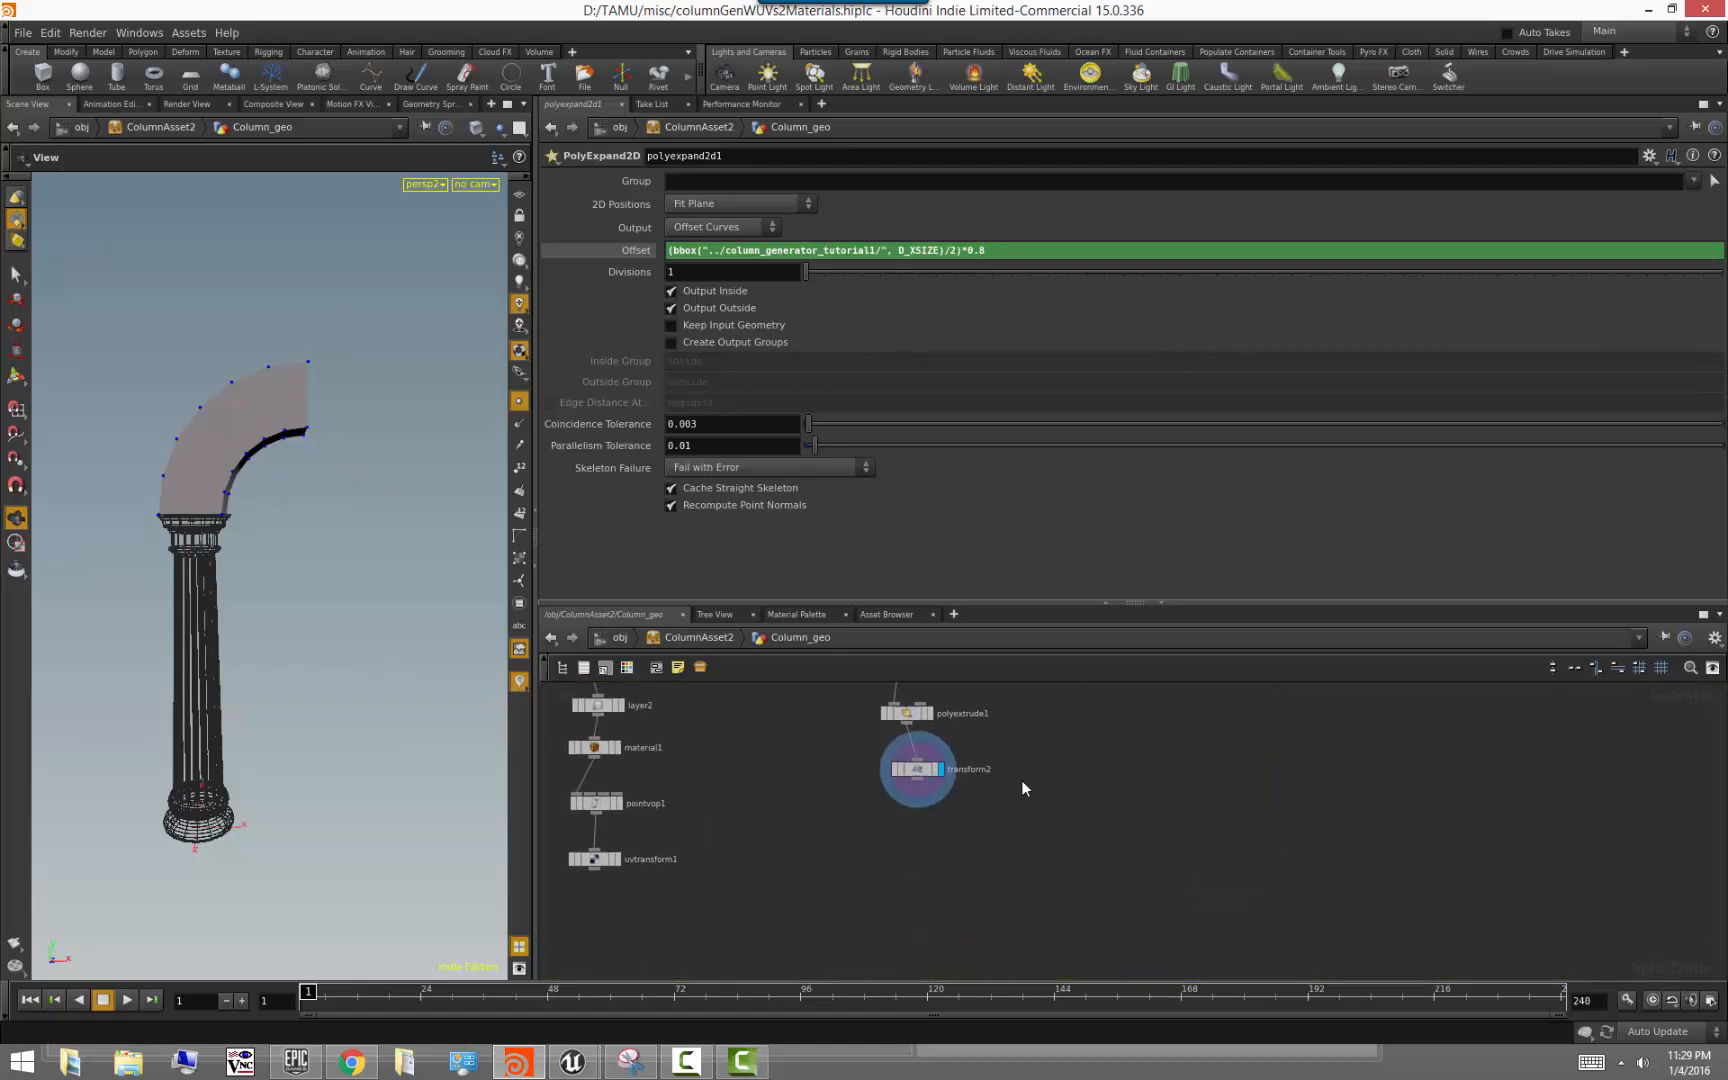
drag(270, 706, 300, 655)
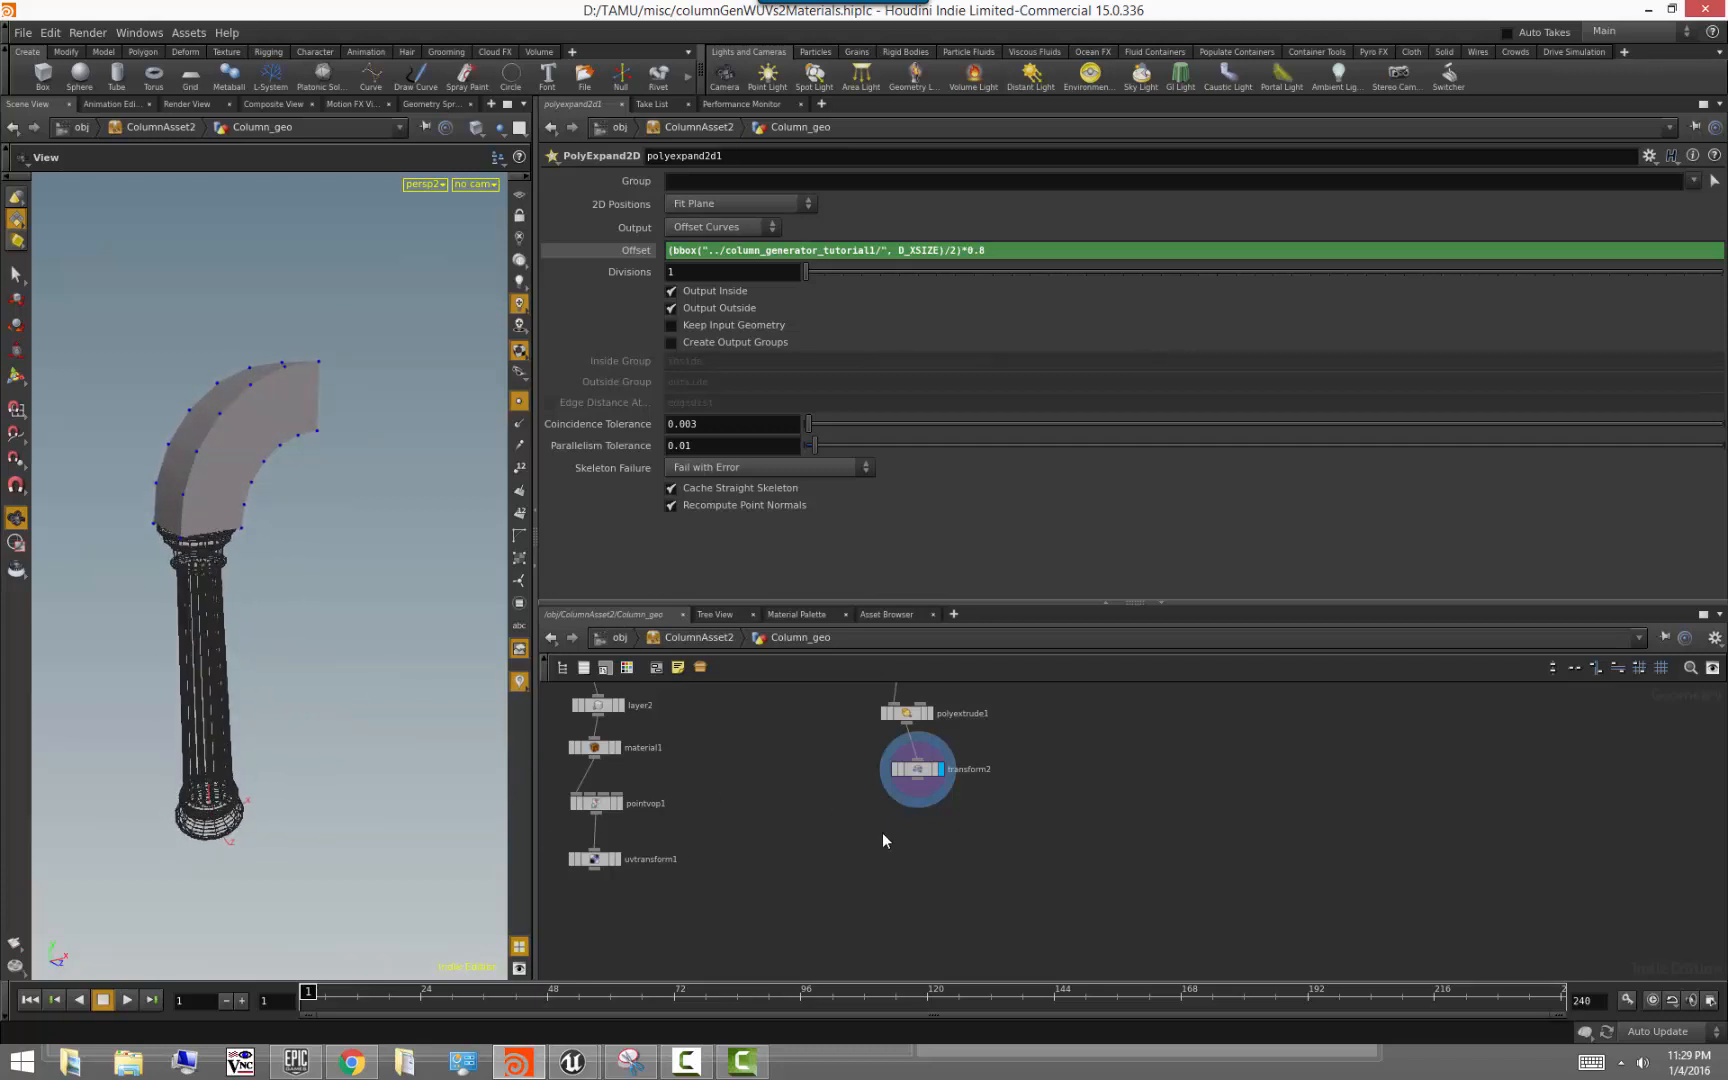
key(Tab)
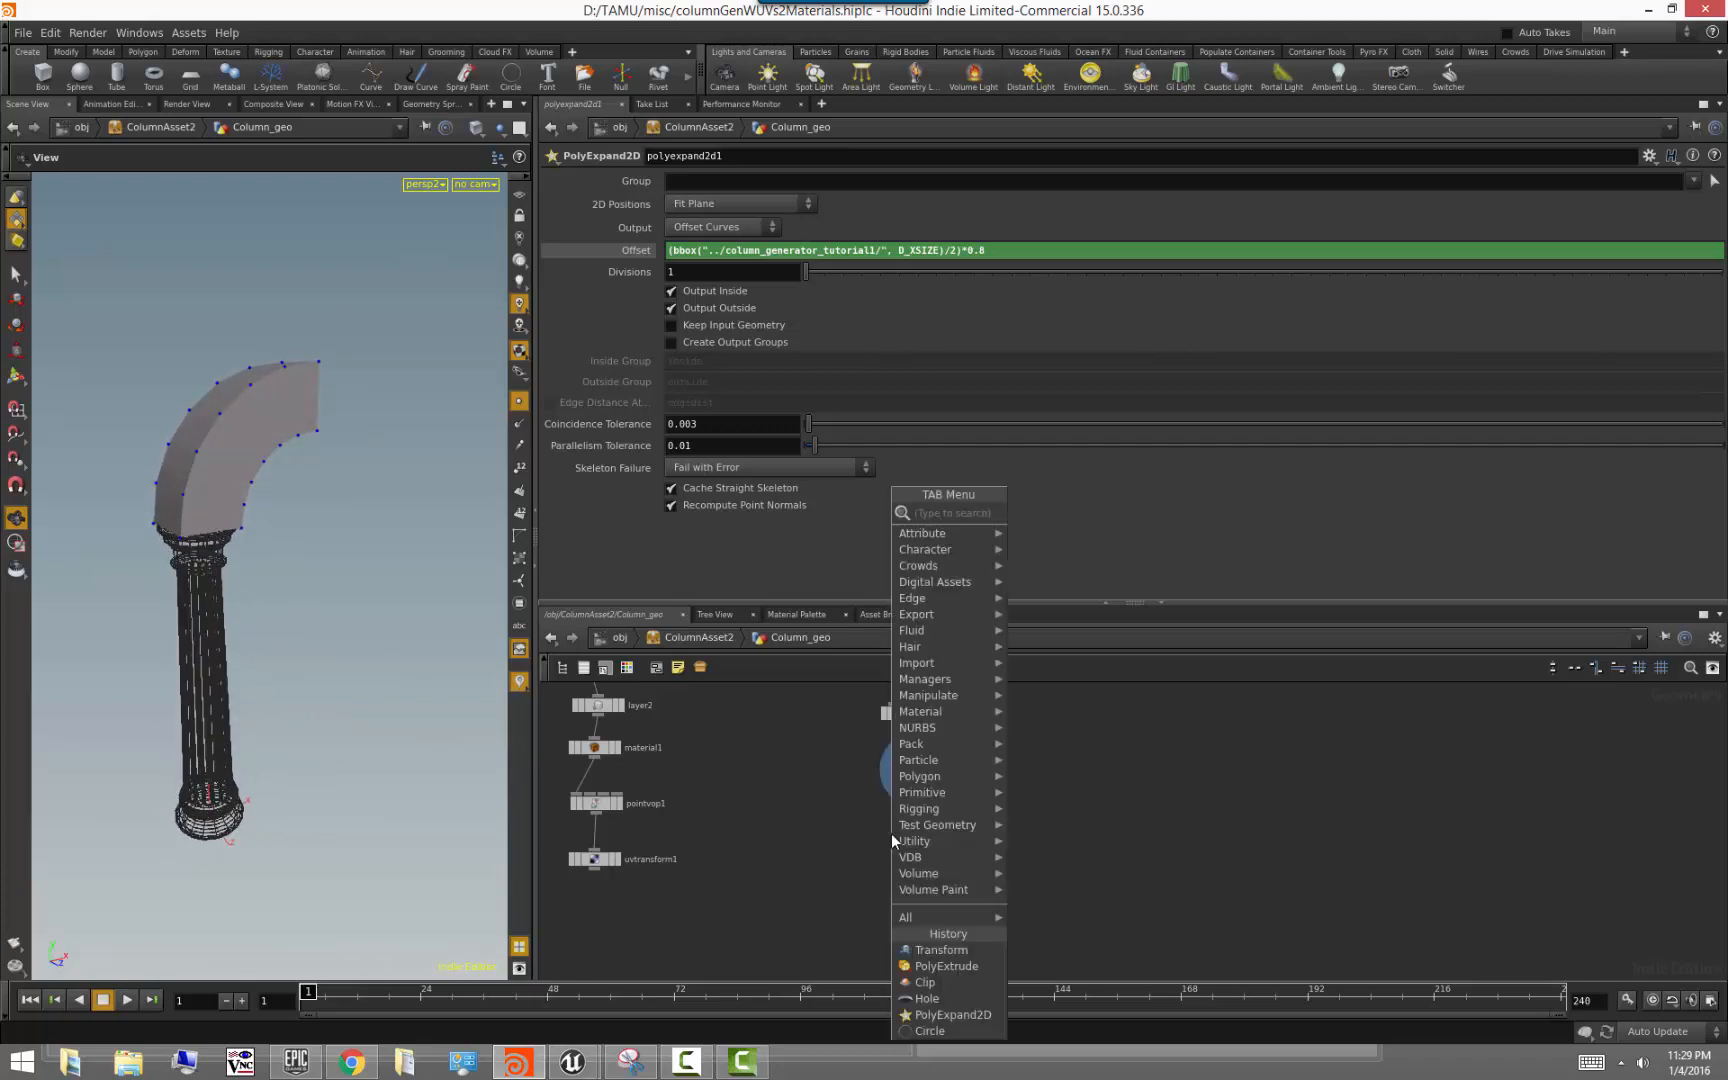
text(remes)
key(Return)
click(891, 833)
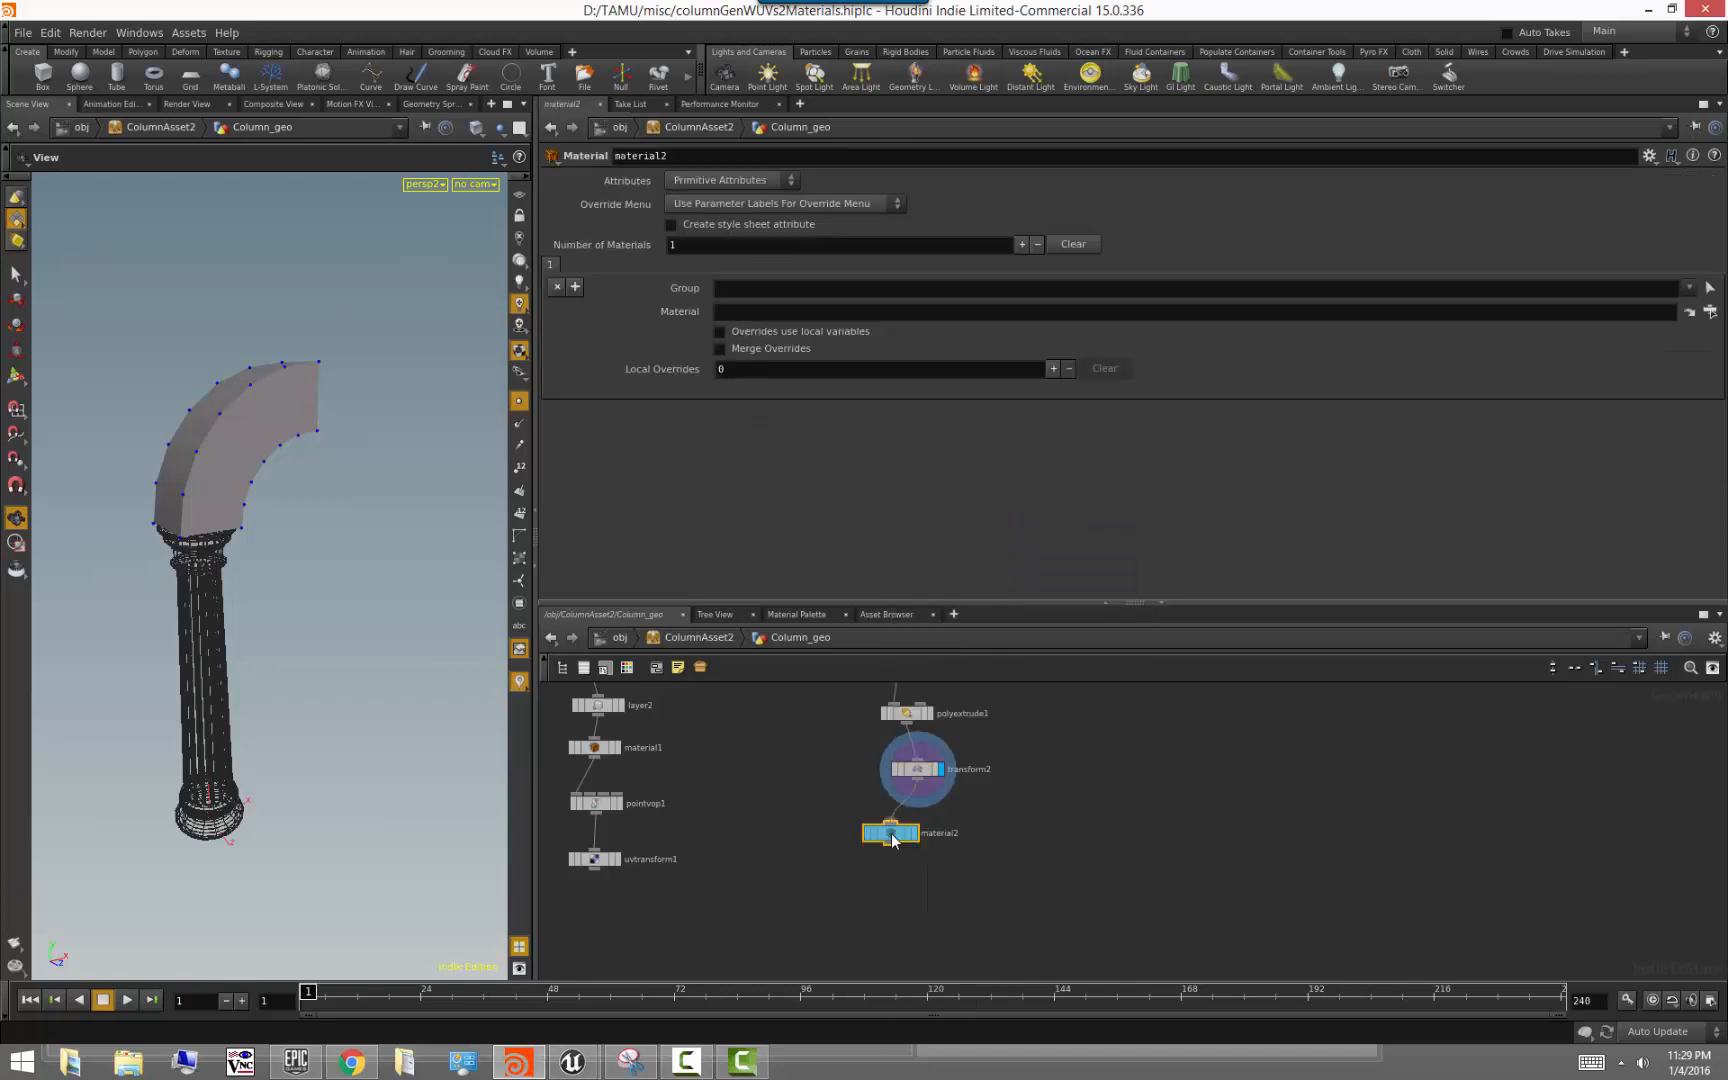
drag(887, 833, 888, 859)
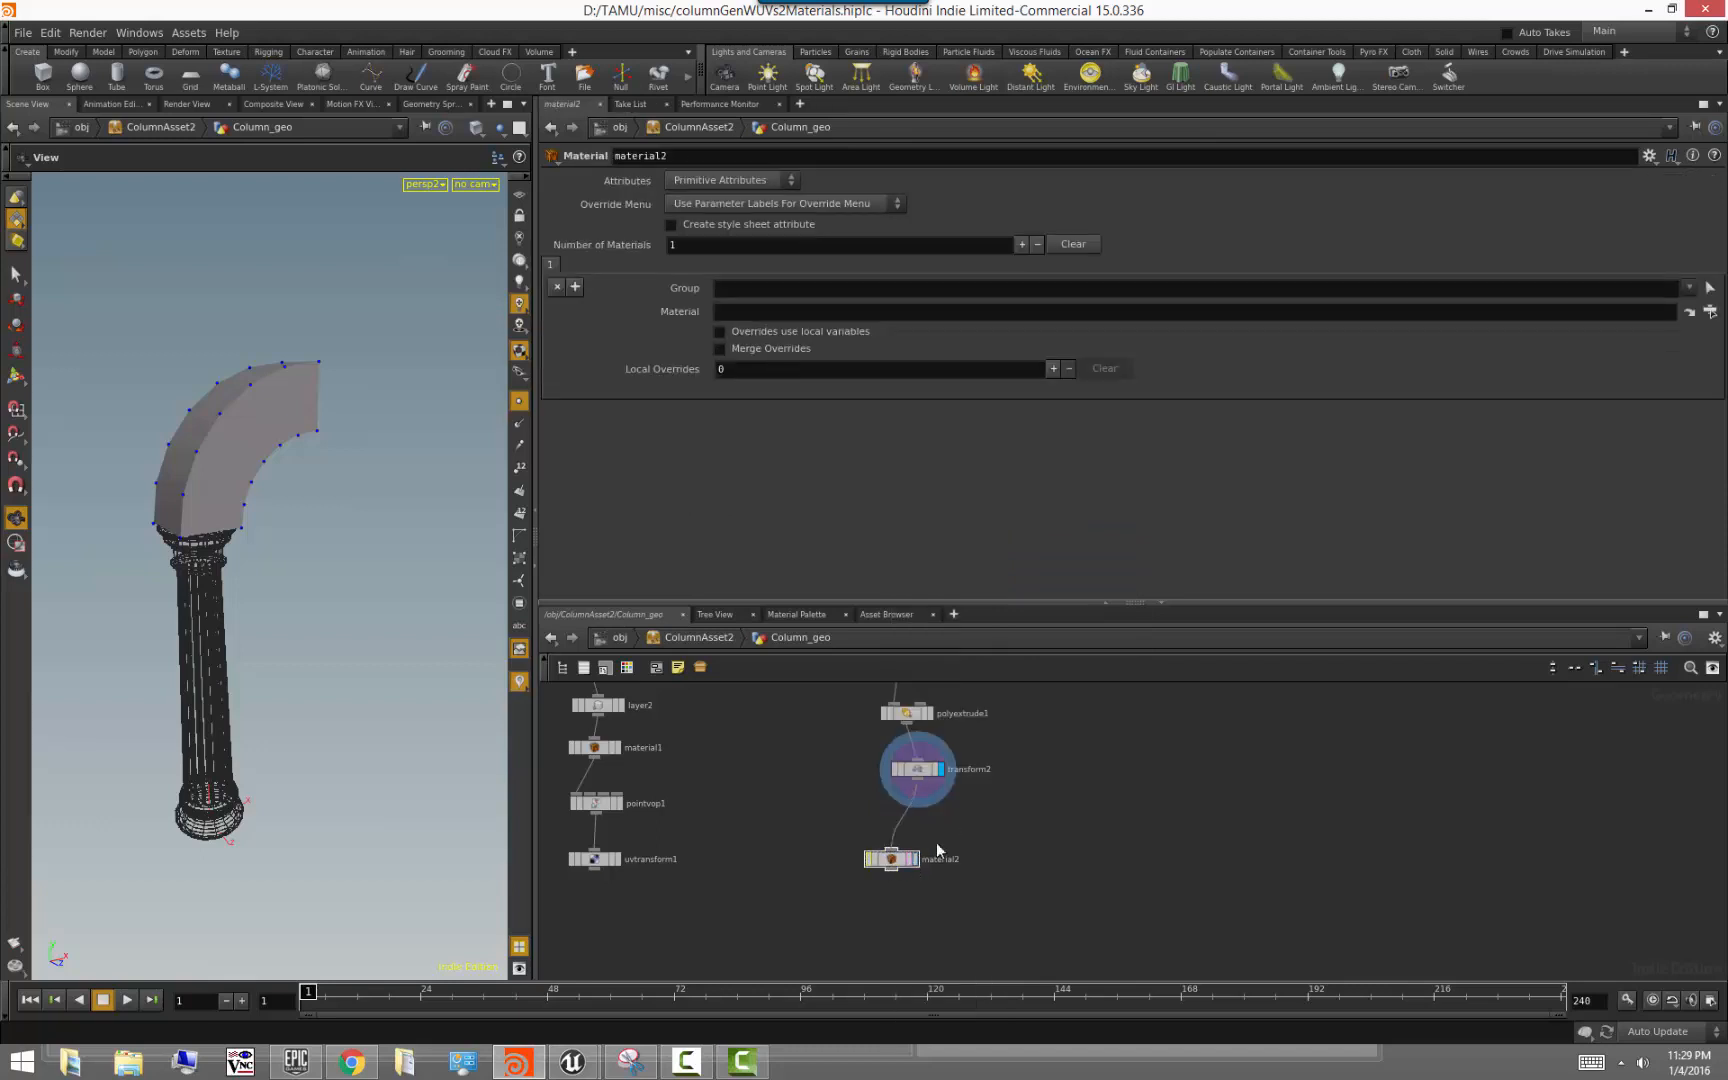
Insert a UV Unwrap node between transform2 and material2
key(Tab)
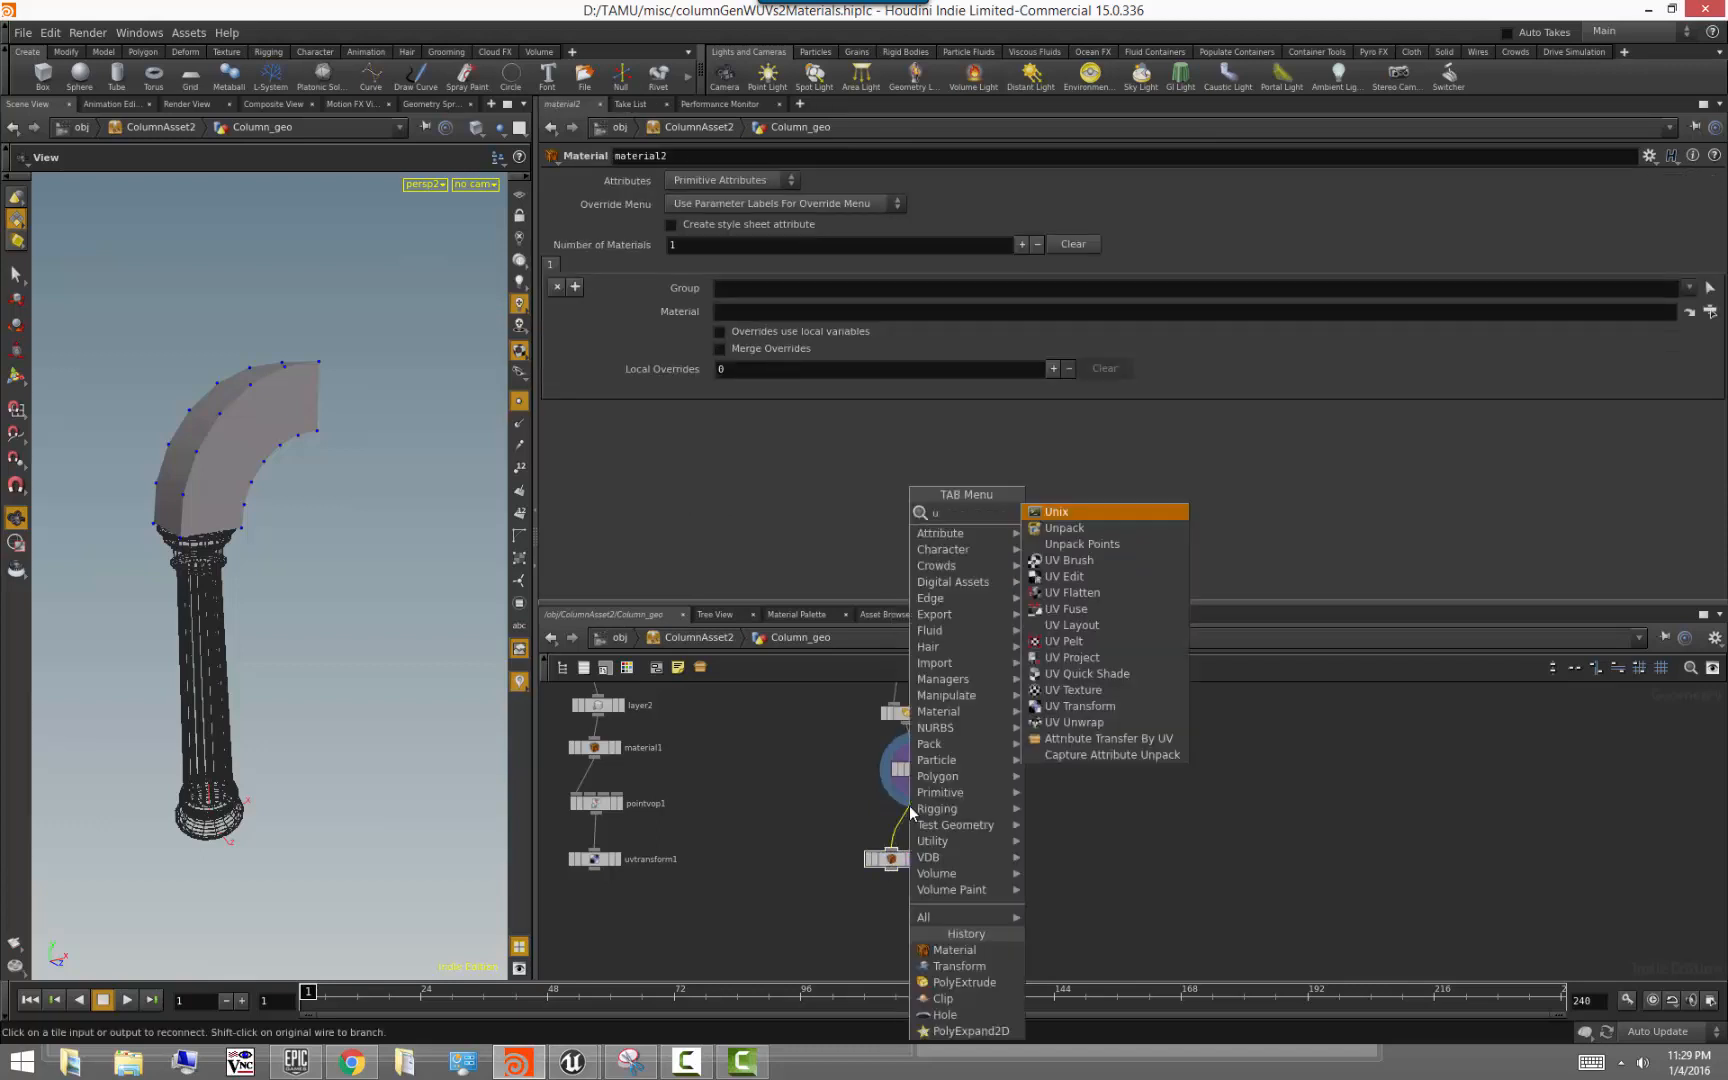
key(Escape)
click(911, 812)
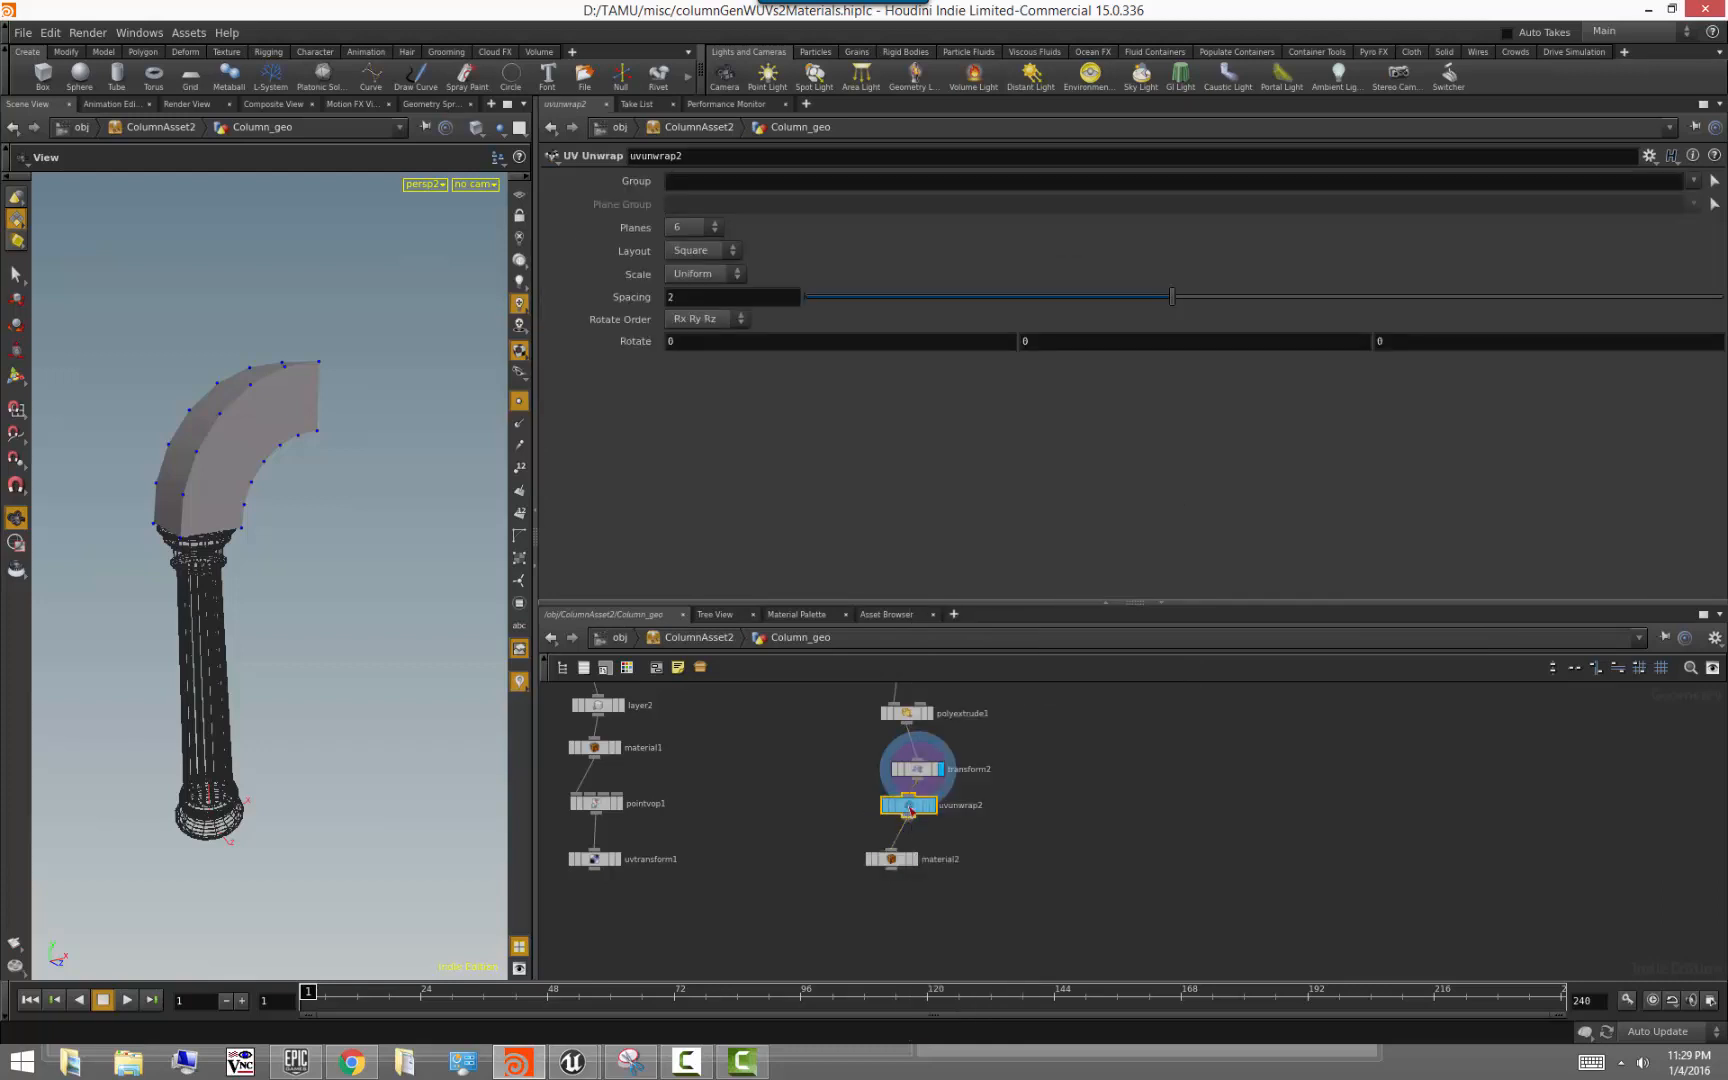
Display material2, assign it the goldpaint material from ColumnAsset2's shopnet1, and inspect the arch
click(899, 859)
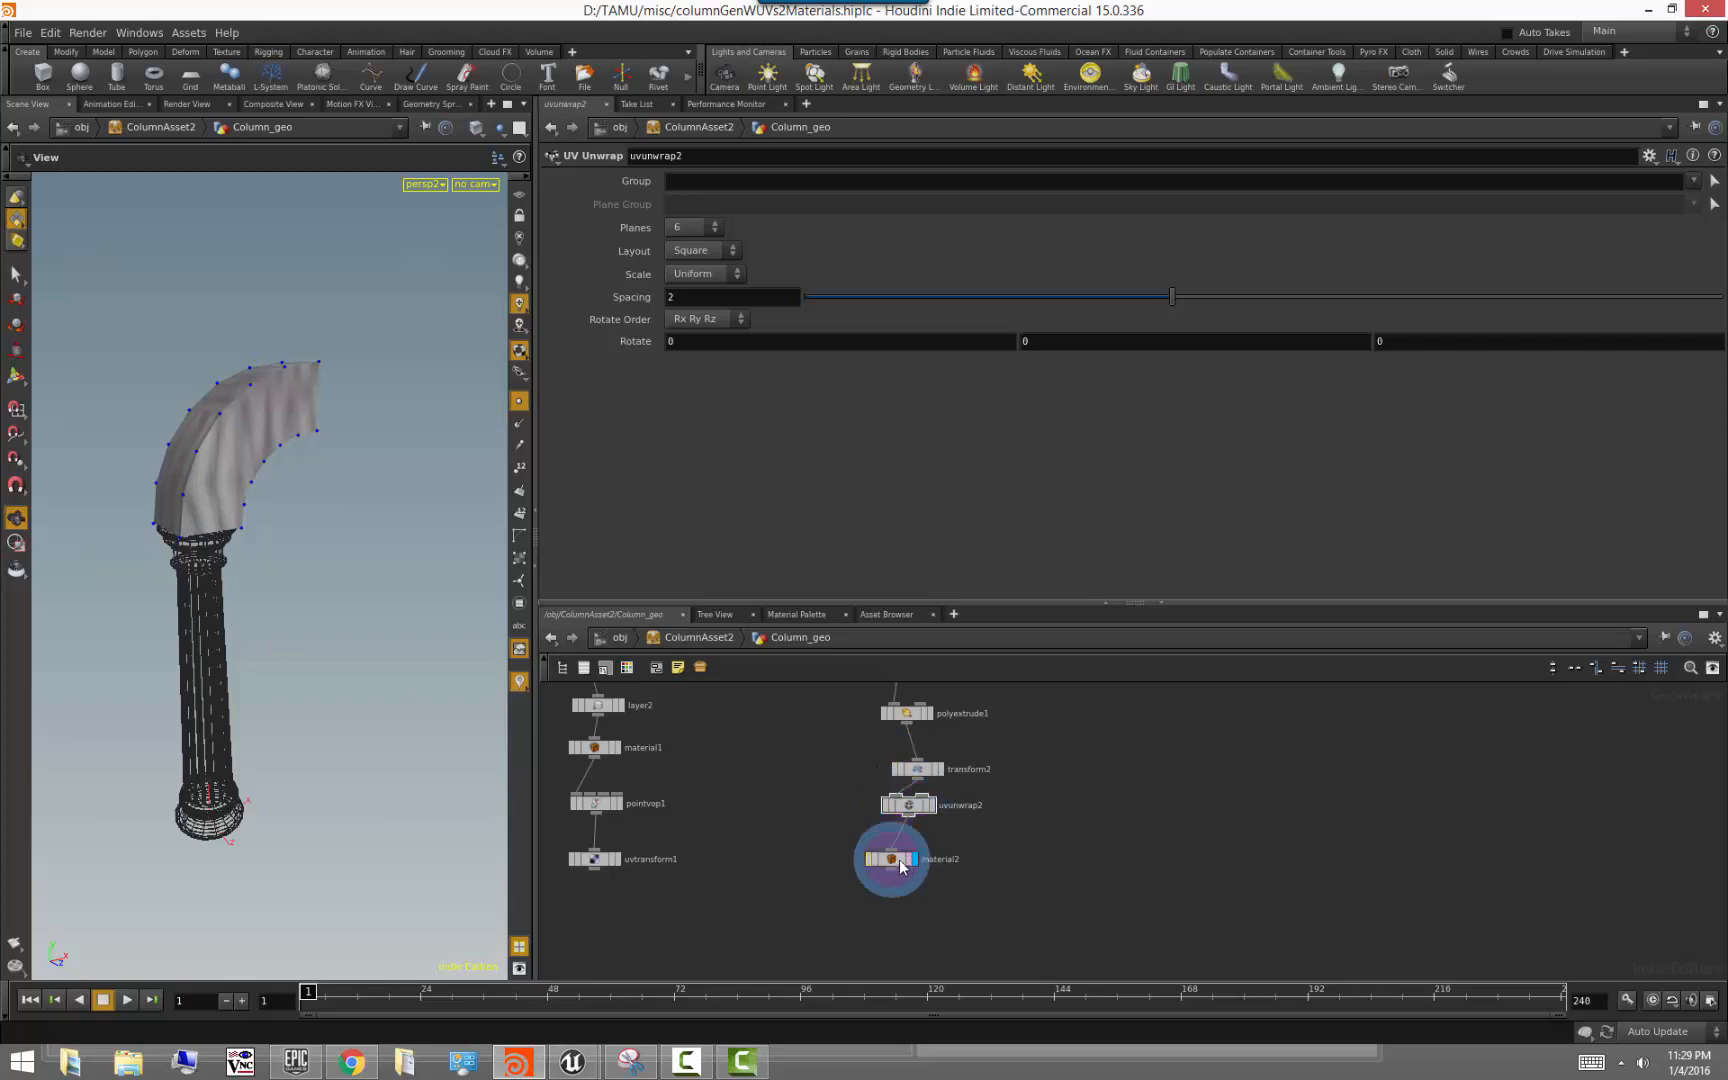
click(1711, 312)
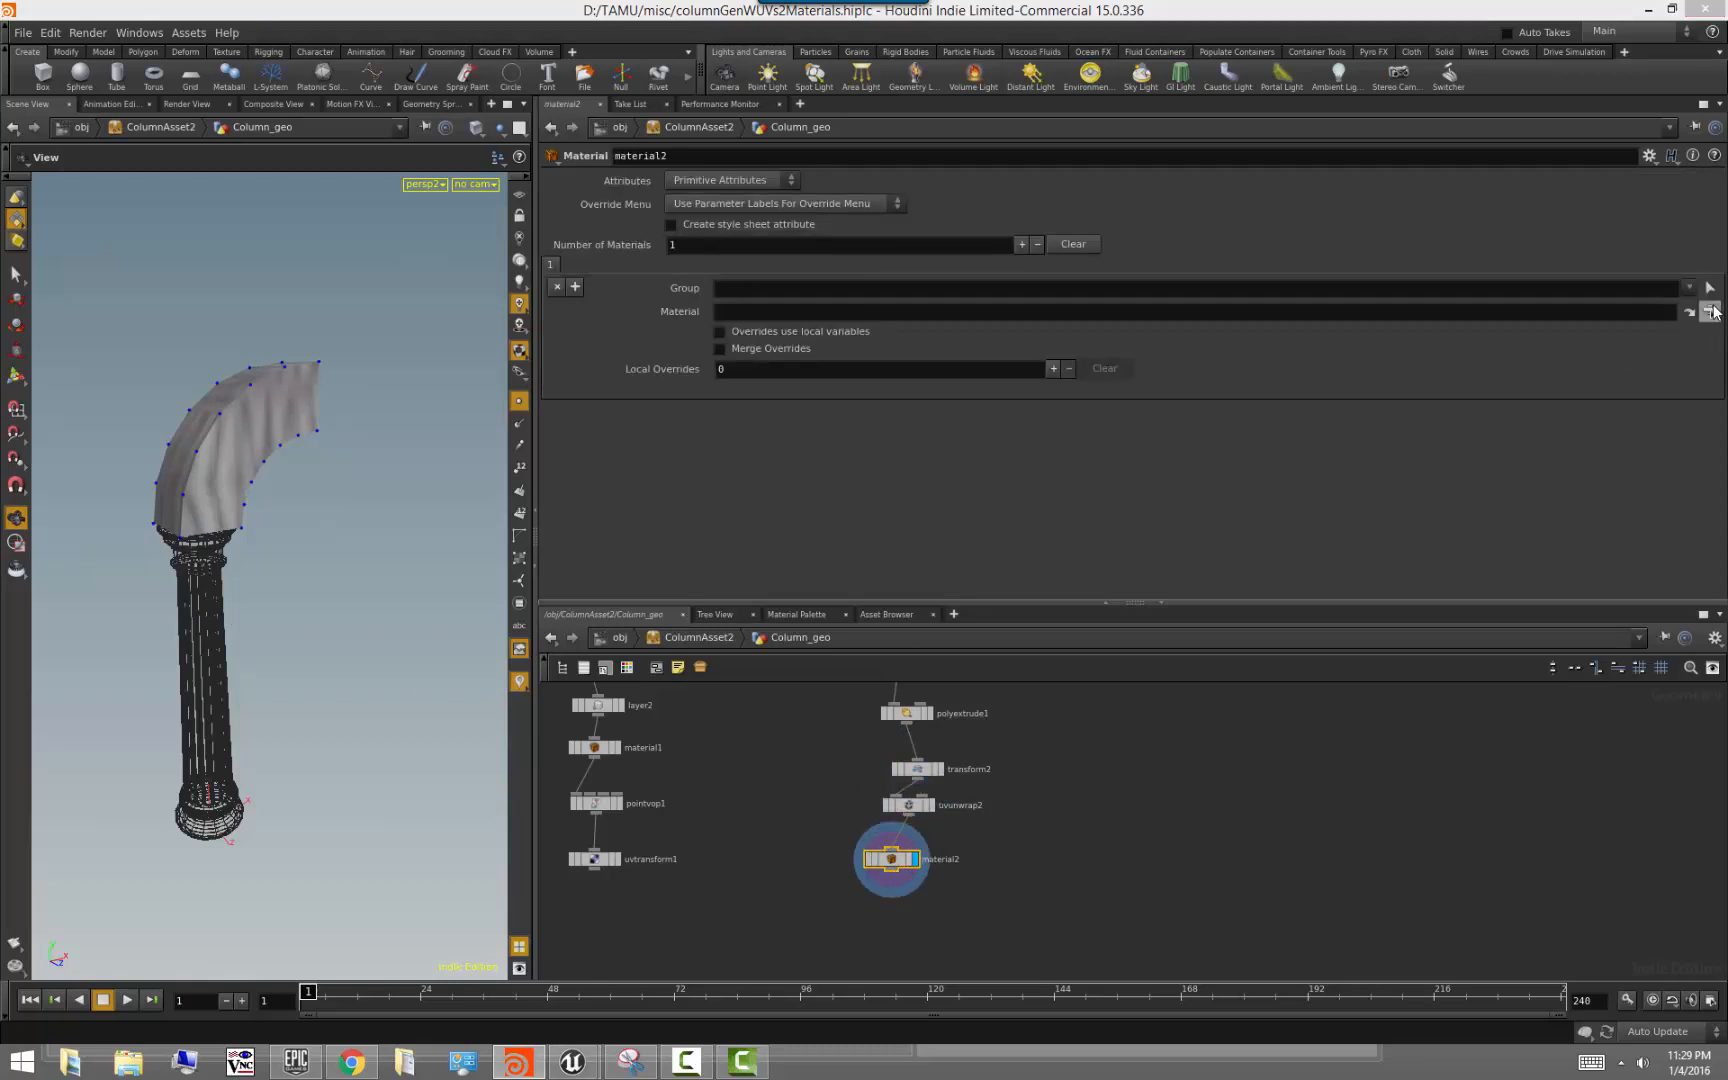
click(1541, 259)
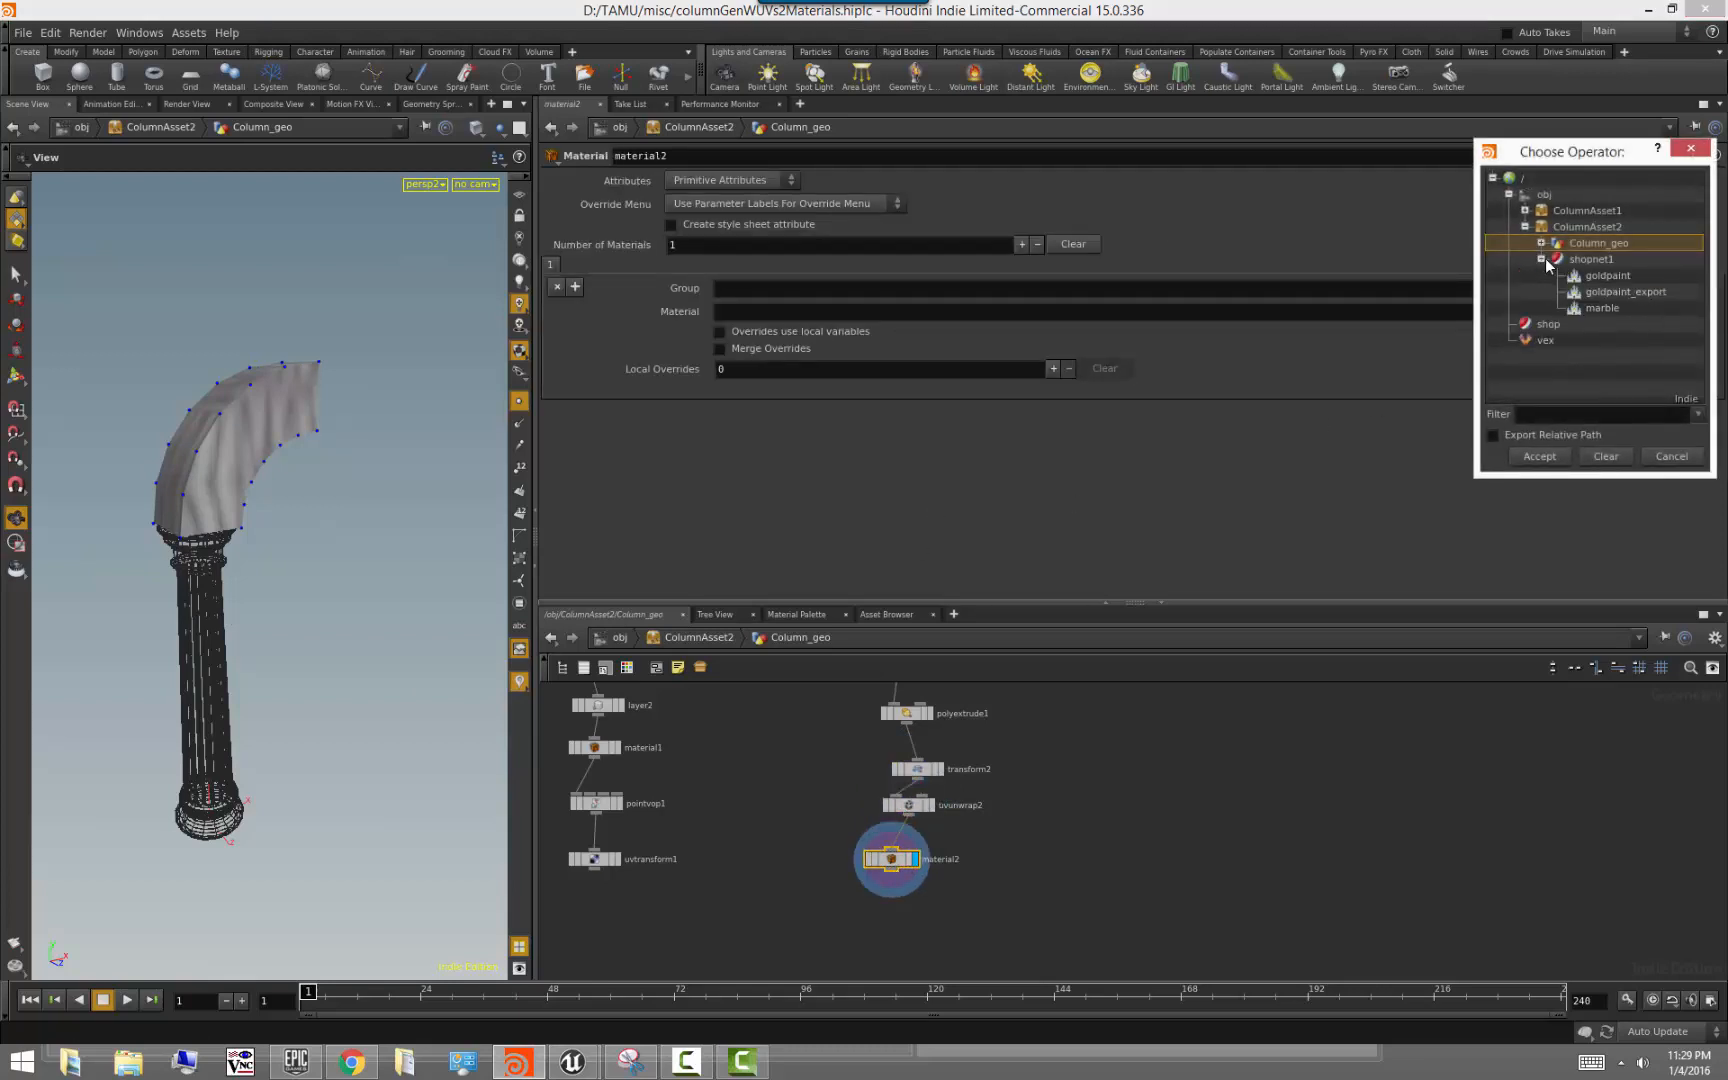
click(1601, 276)
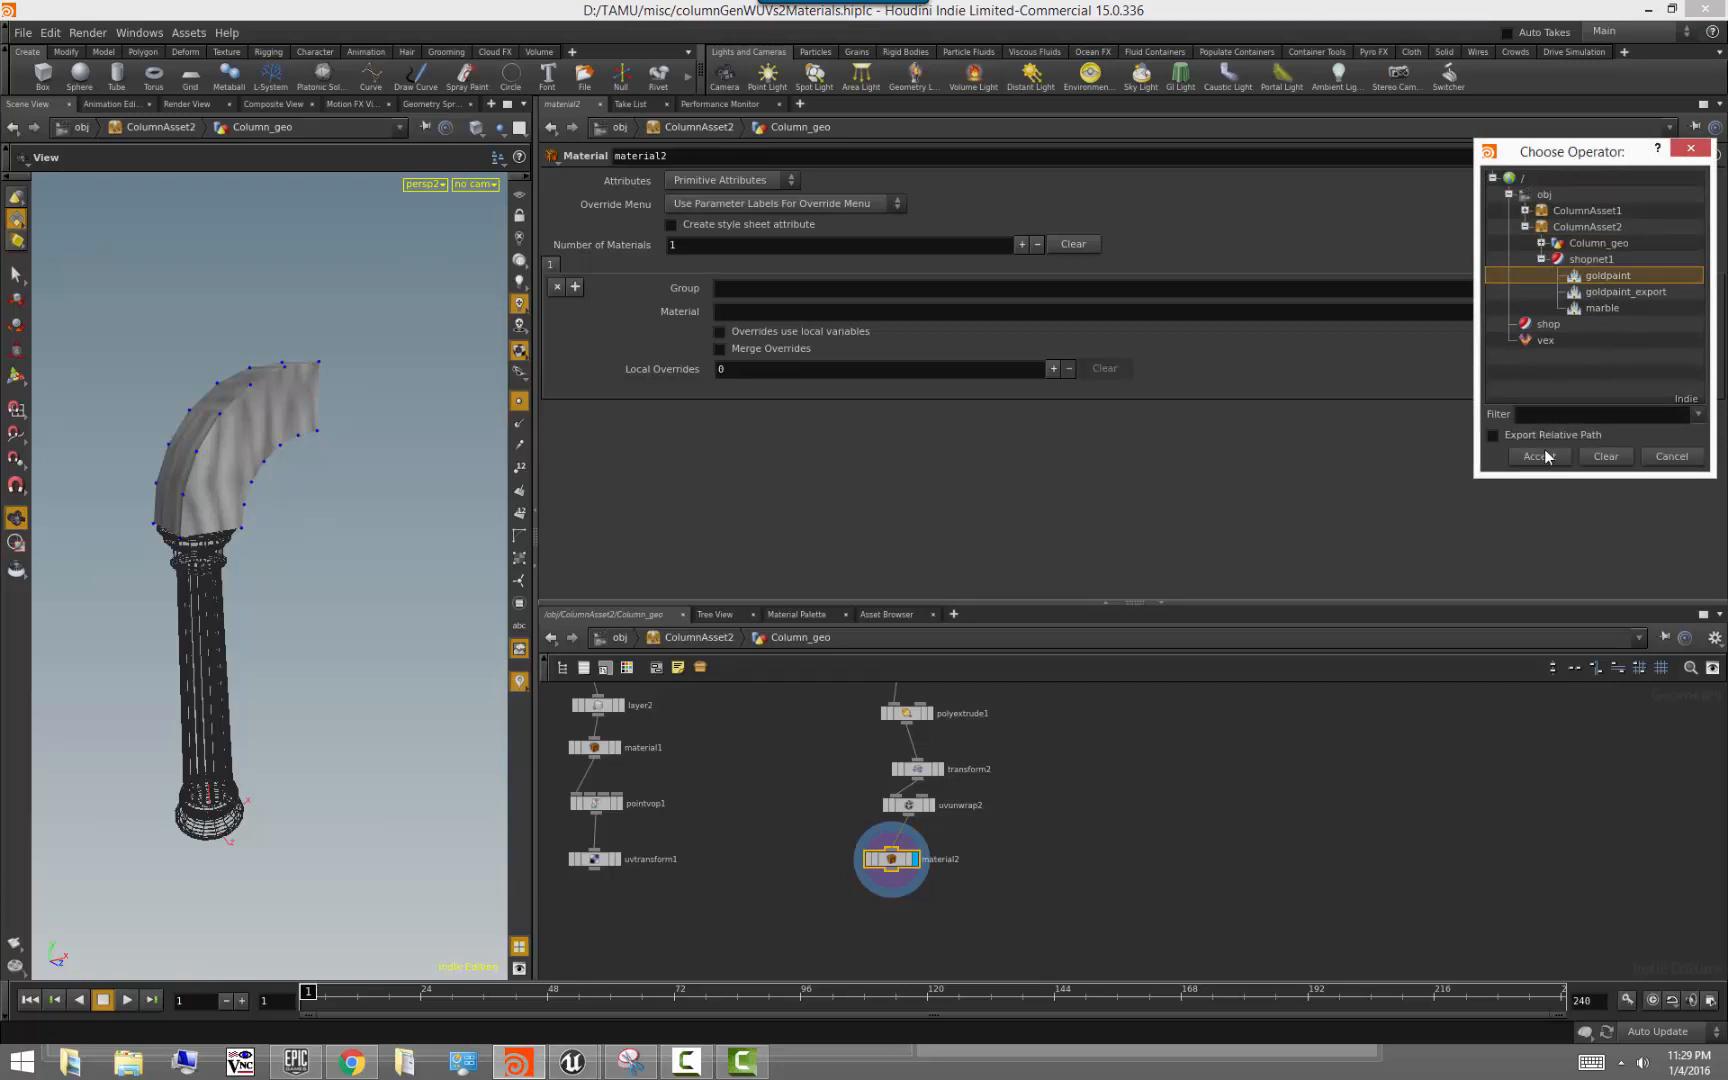
click(1543, 459)
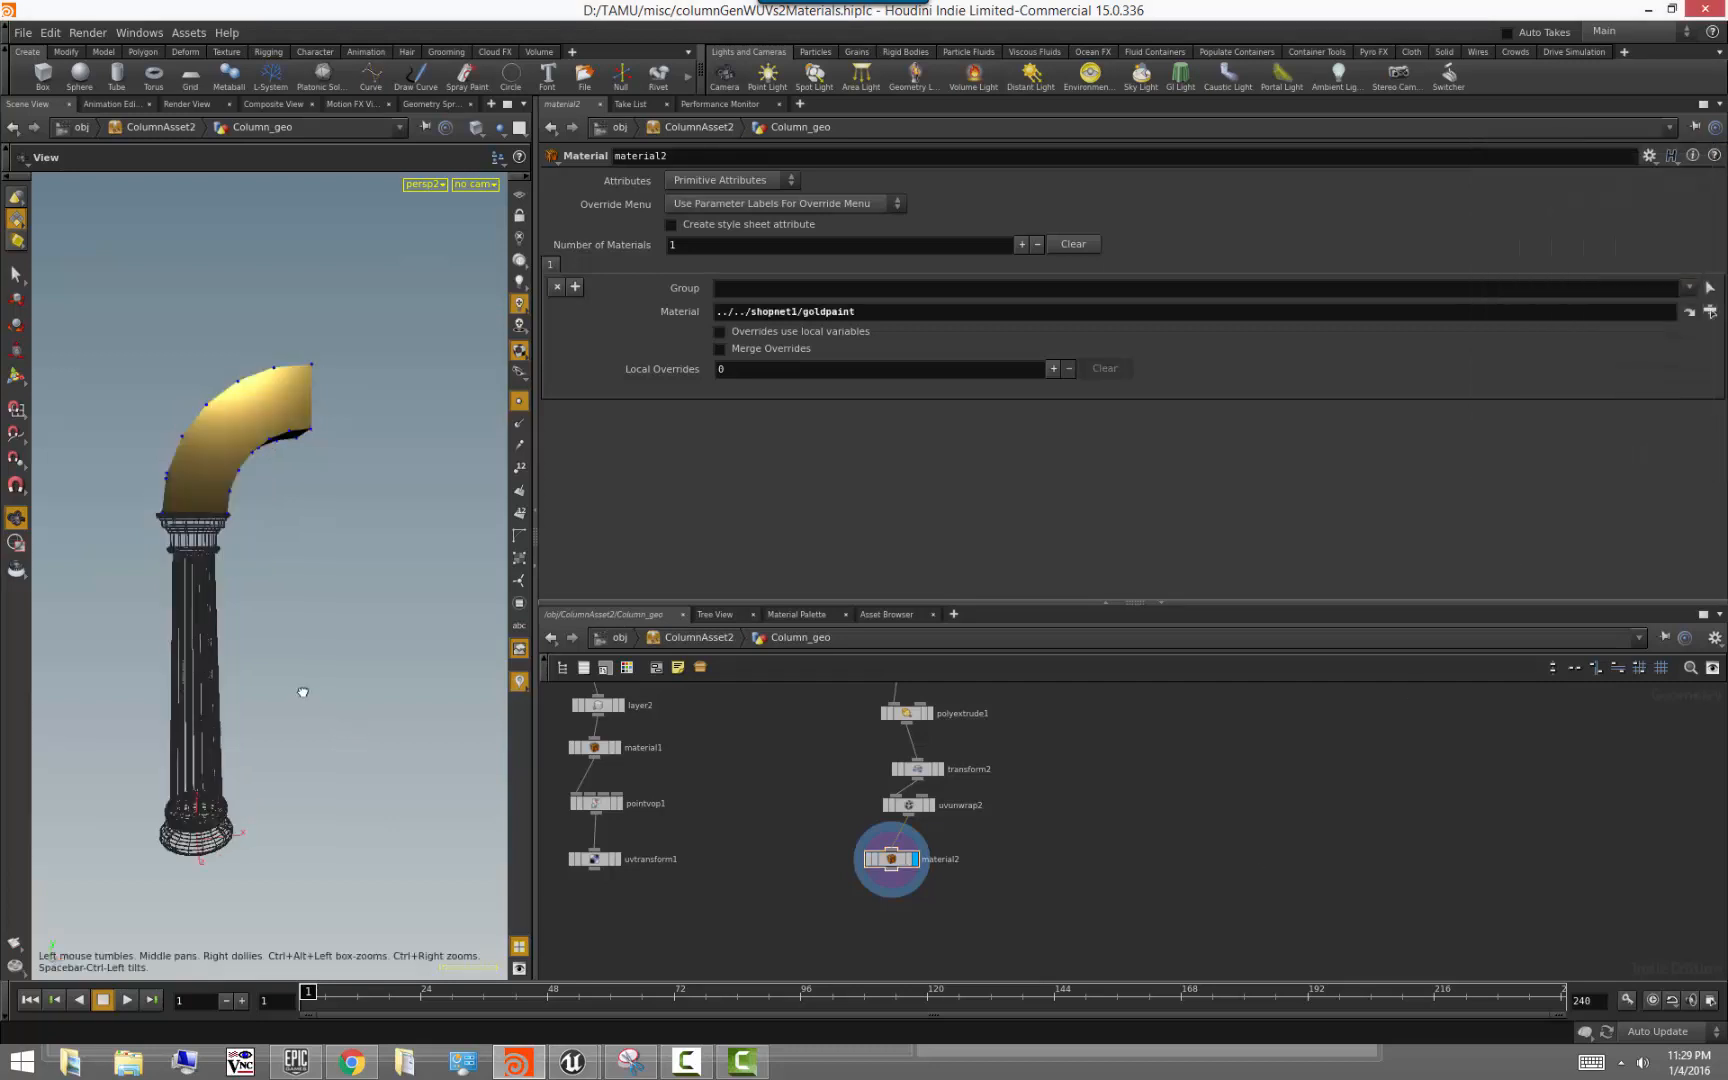
mouse_move(301, 694)
mouse_down()
mouse_move(293, 709)
mouse_move(318, 718)
mouse_up()
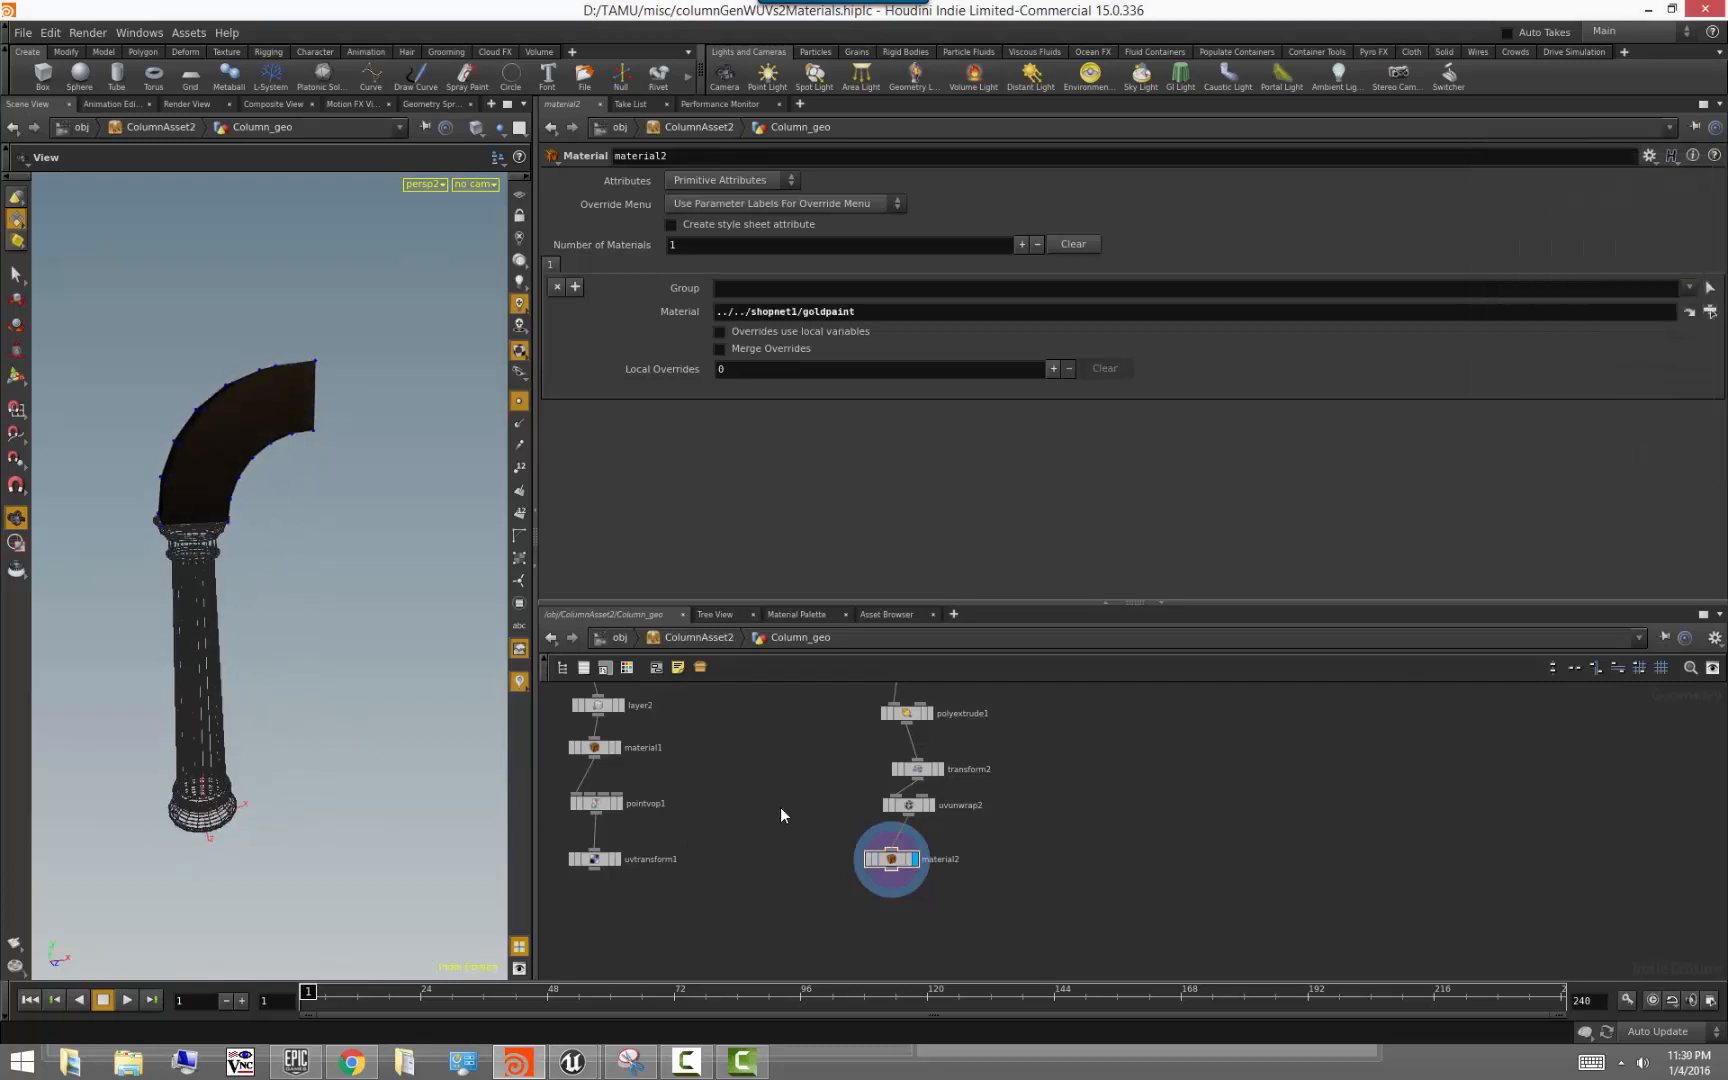
Merge uvtransform1 and material2 with a new Merge node and display the combined column and arch
middle_drag(781, 813, 775, 757)
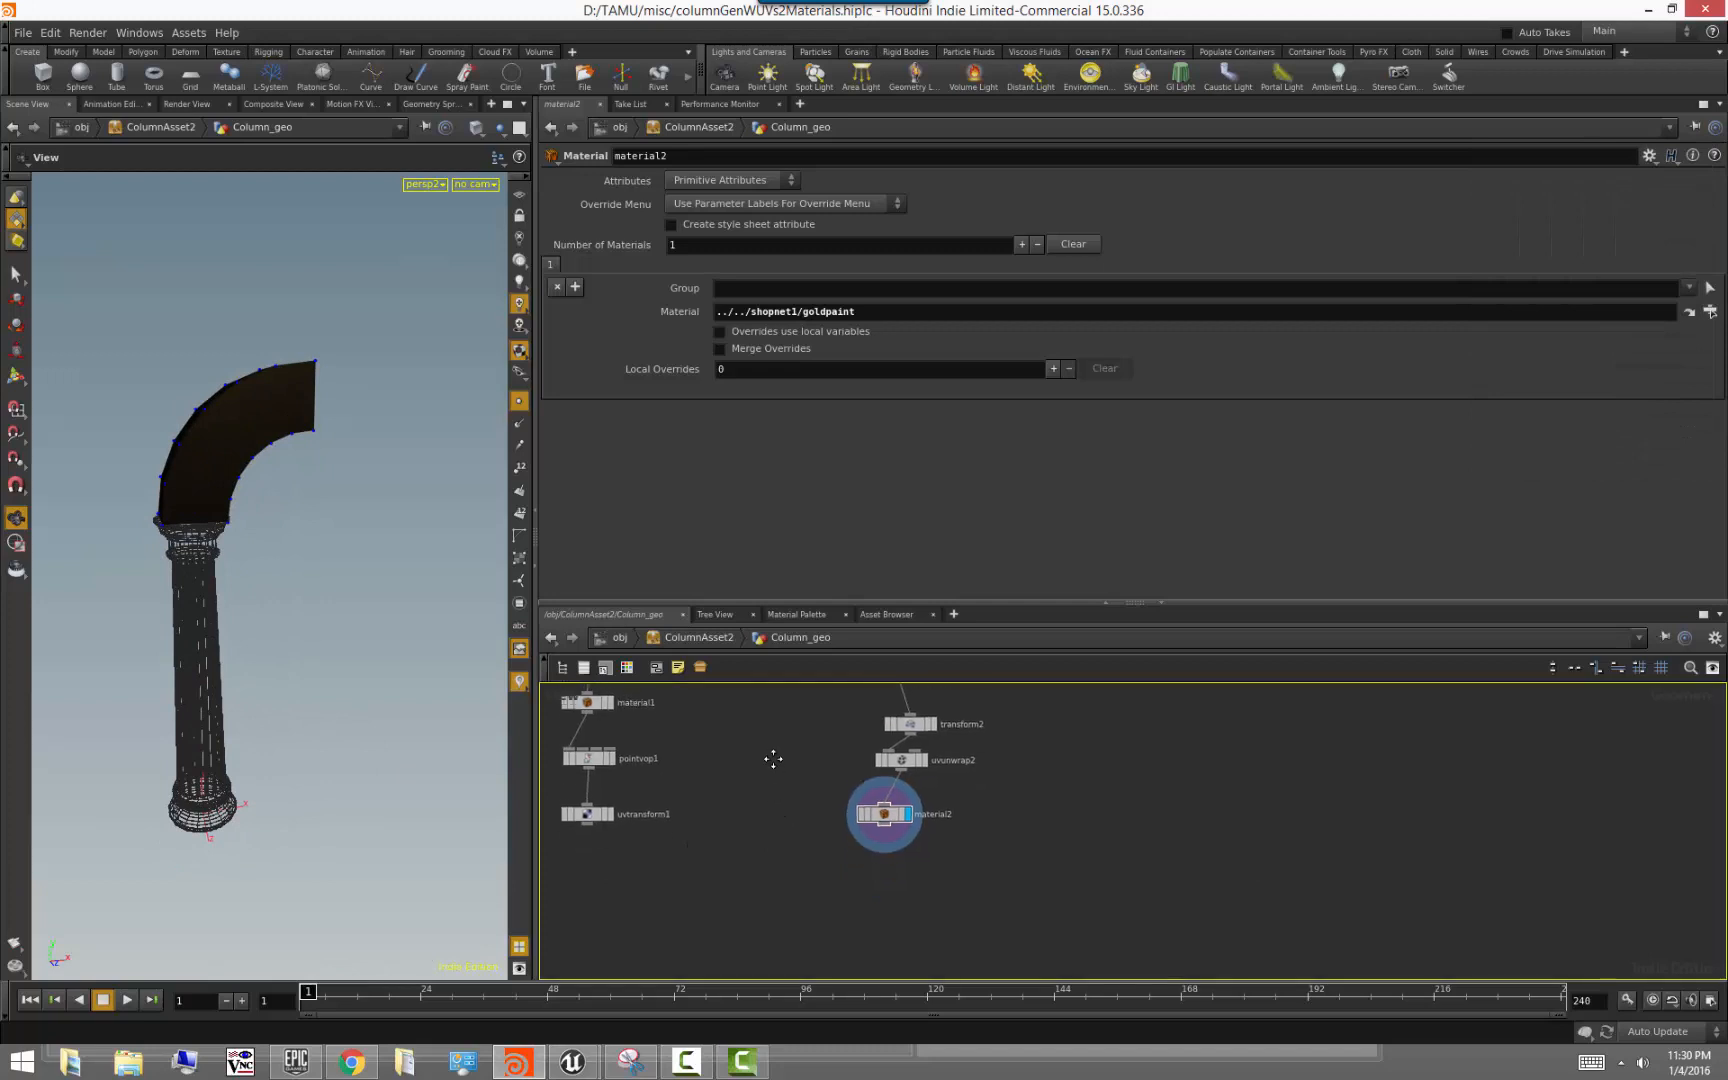
key(Tab)
text(mer)
key(Return)
click(756, 905)
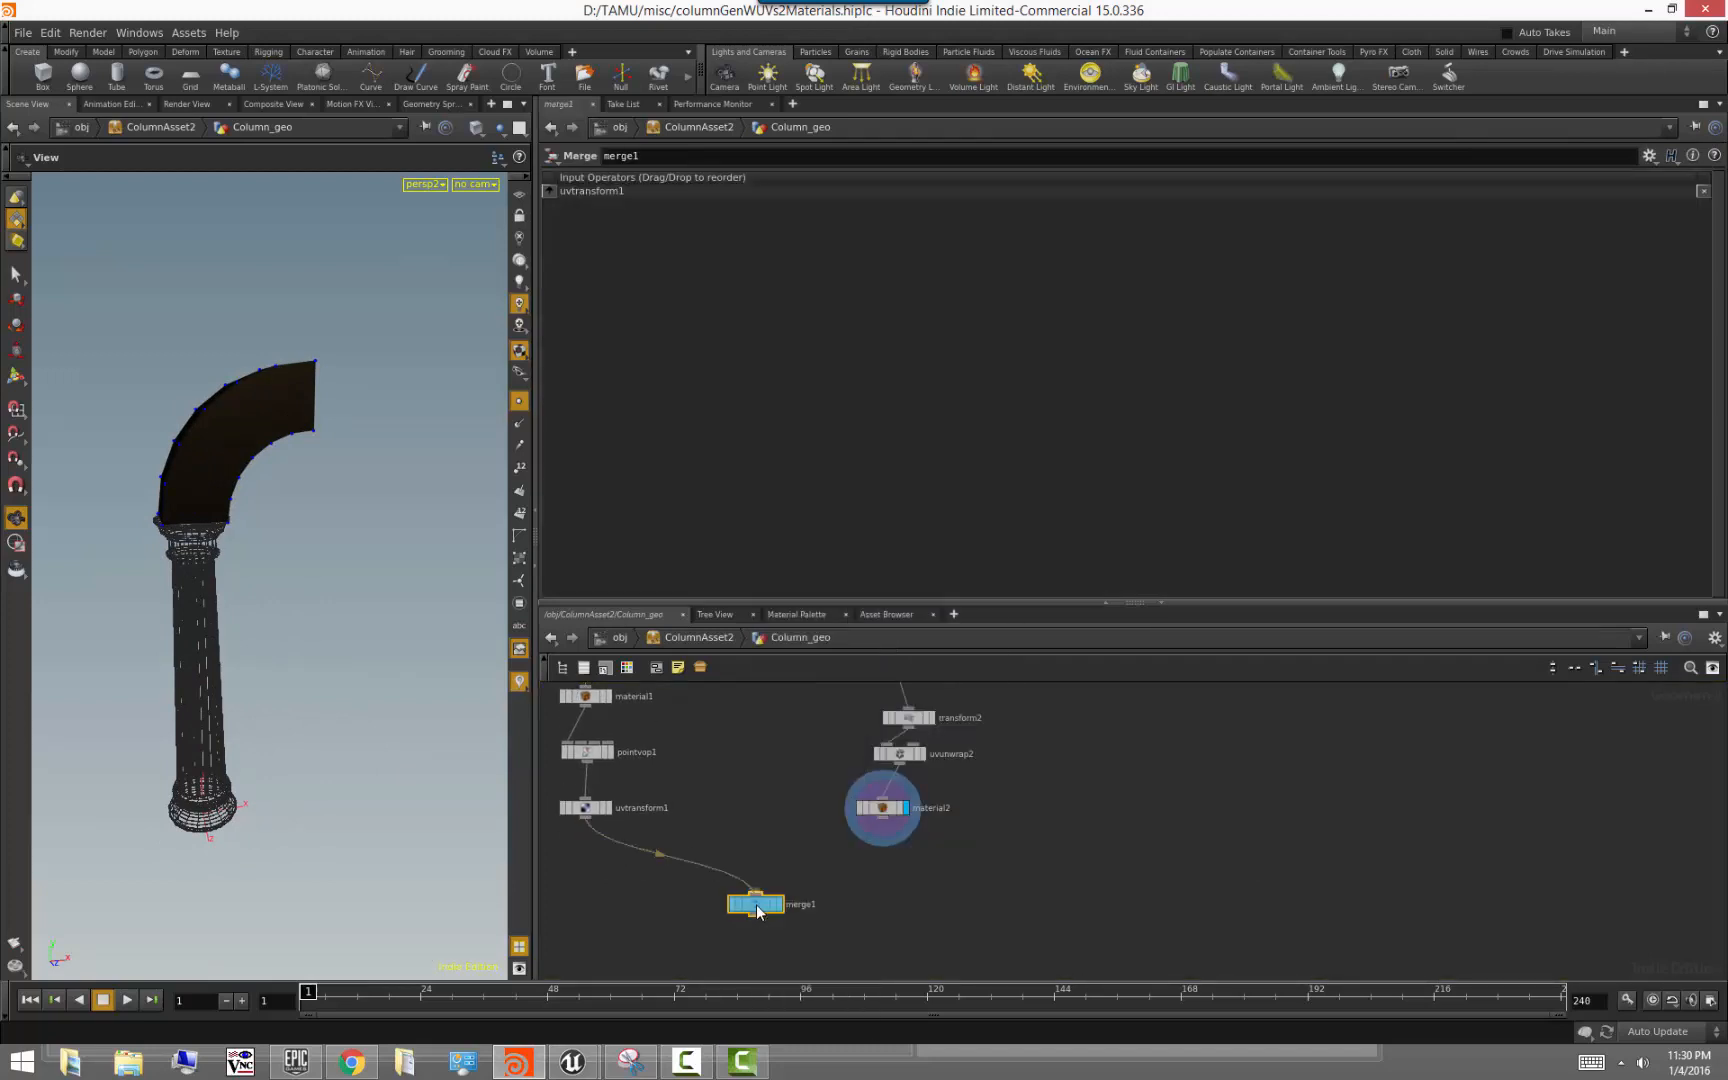
click(971, 884)
drag(877, 828, 760, 895)
click(779, 904)
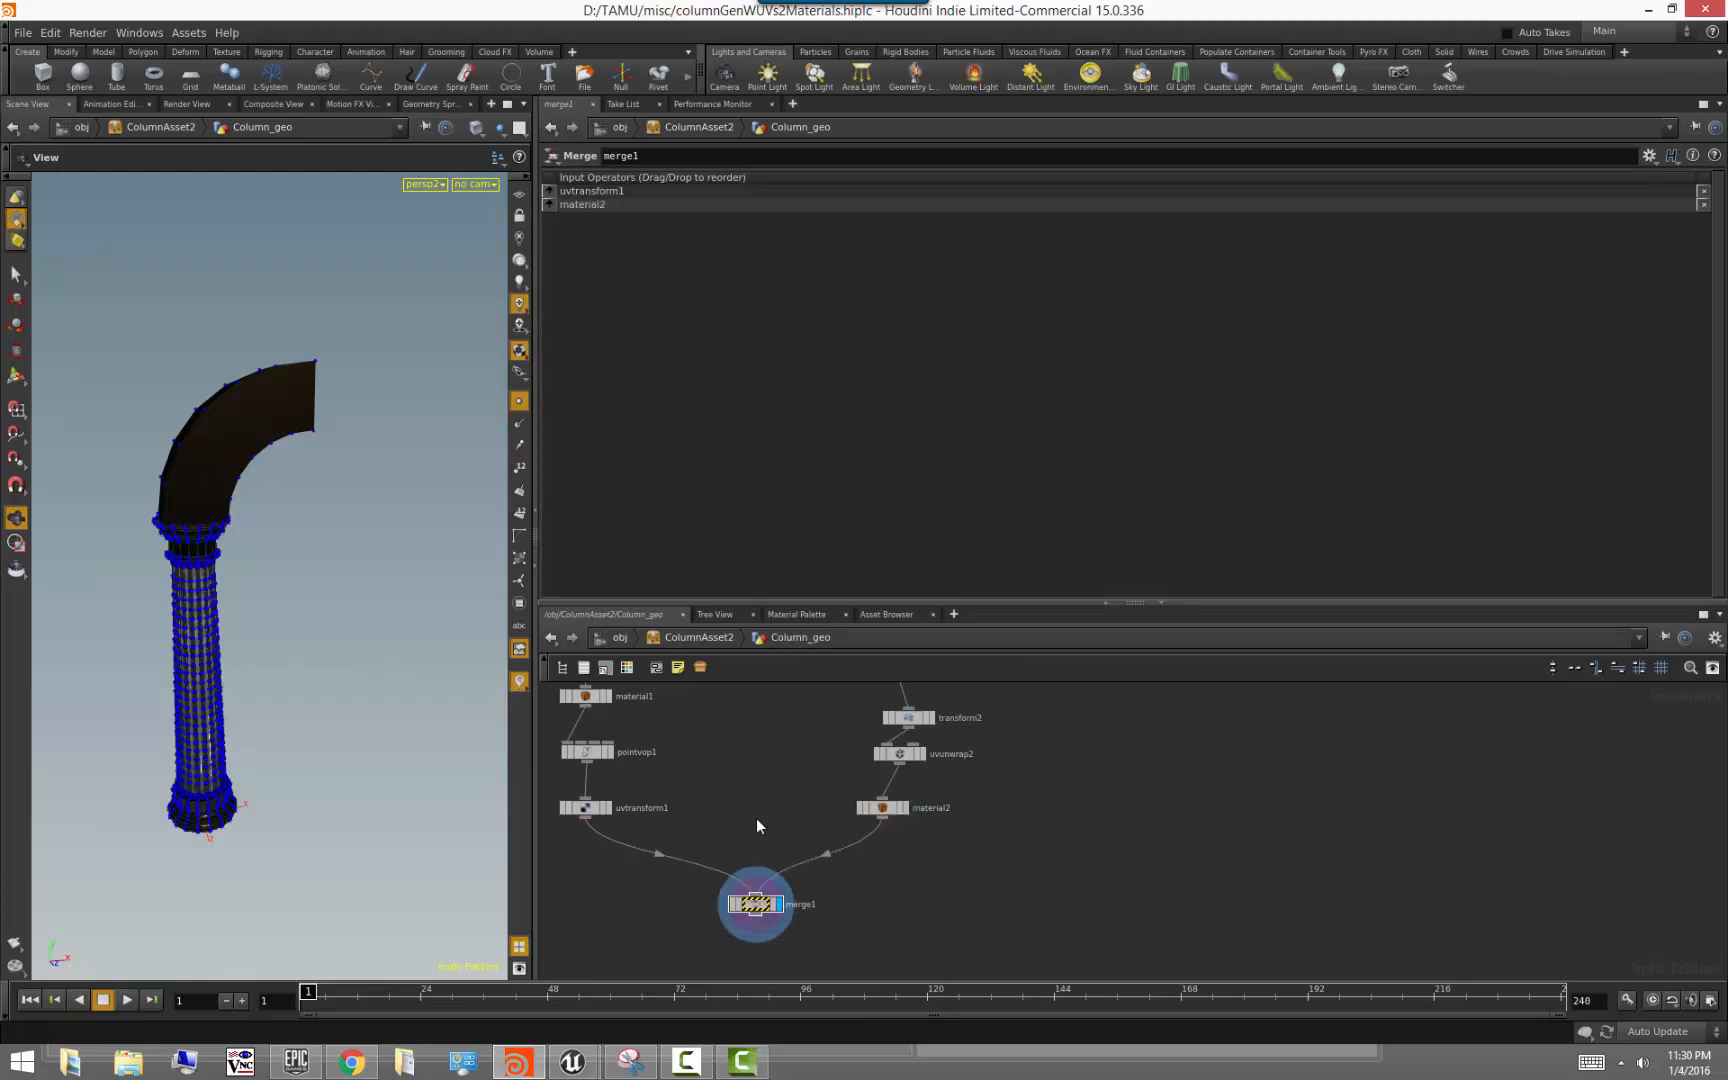
Turn off point display in the viewport and enlarge the network area to show the start of both node chains
mouse_move(297, 640)
mouse_down()
mouse_move(249, 618)
mouse_move(289, 625)
mouse_up()
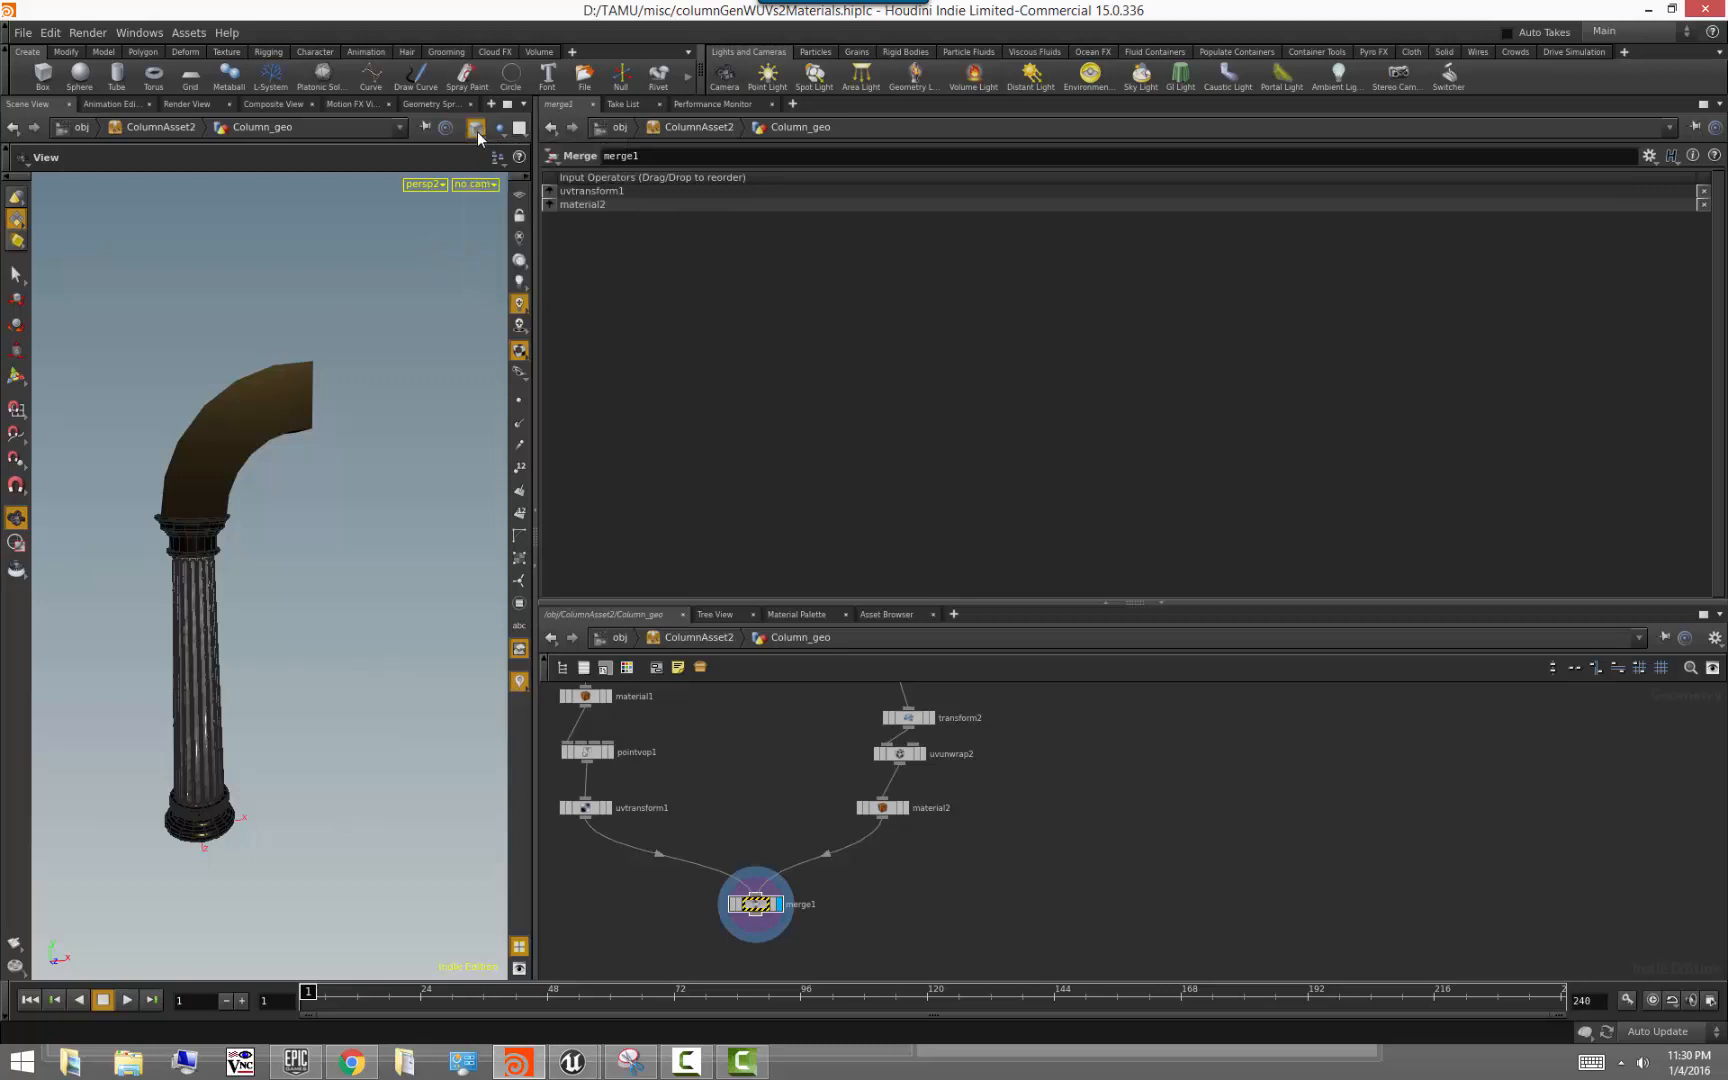
key(h)
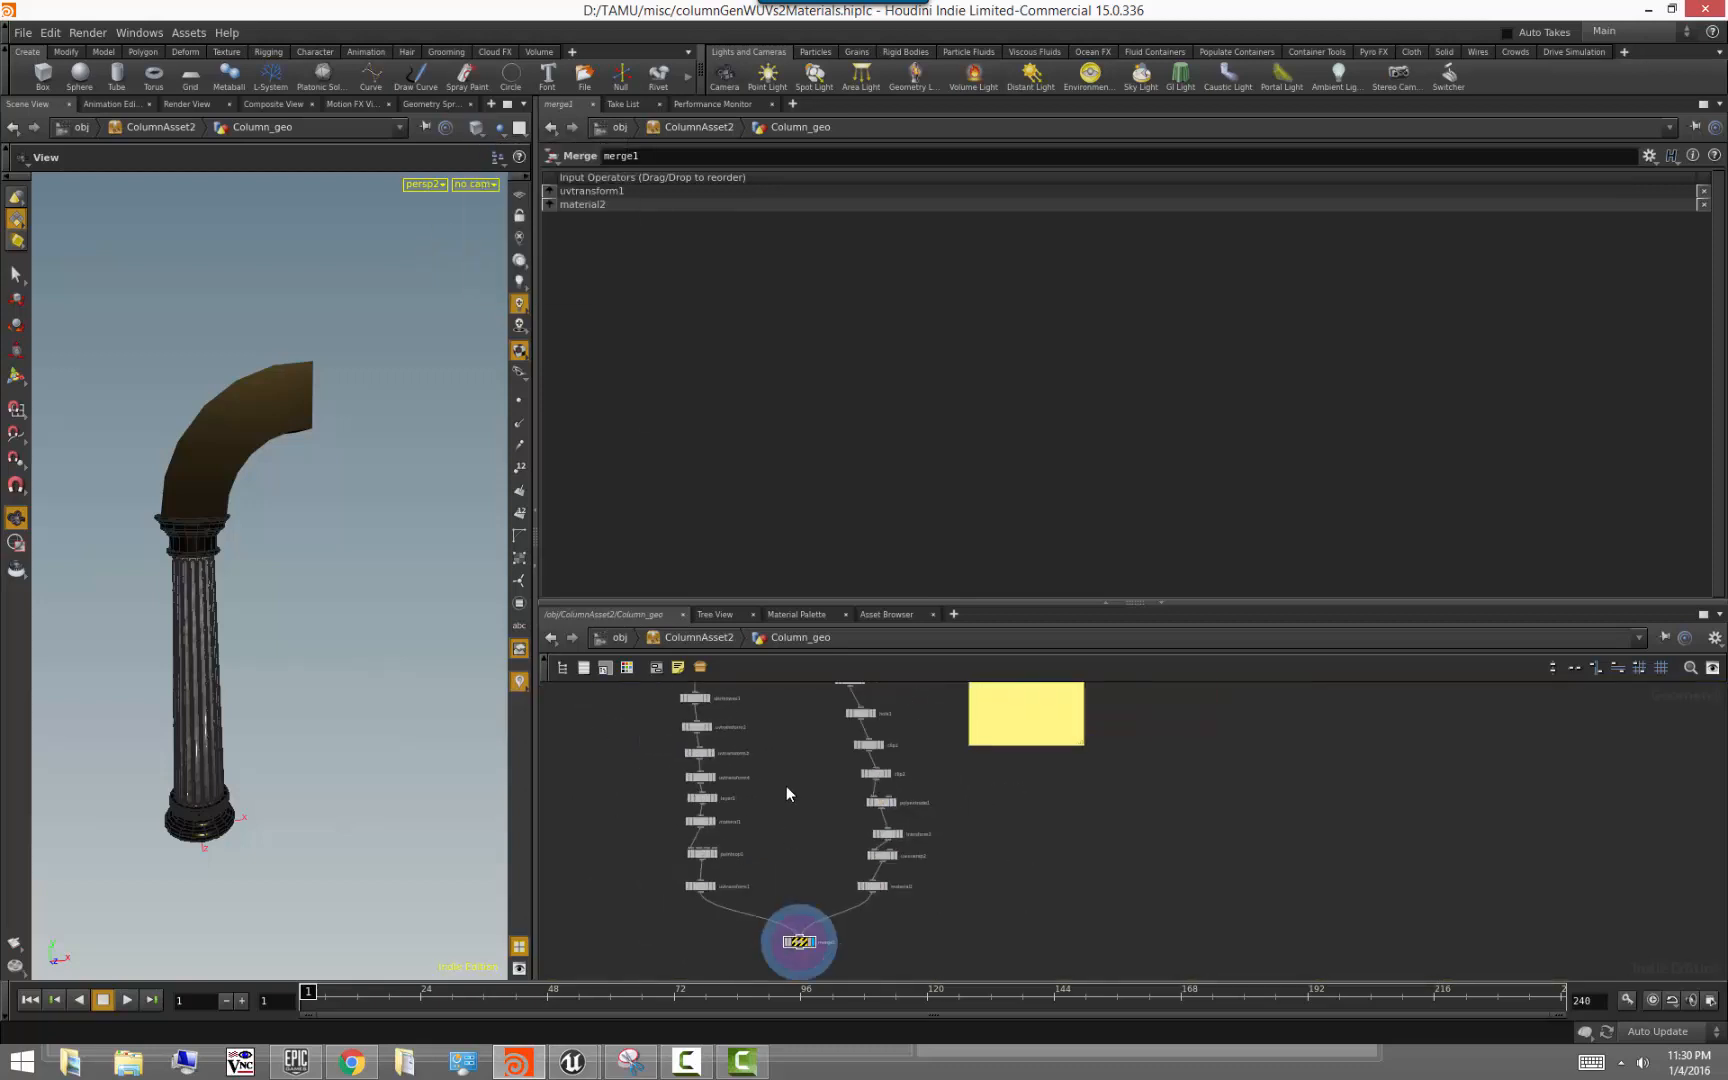
drag(805, 603, 802, 365)
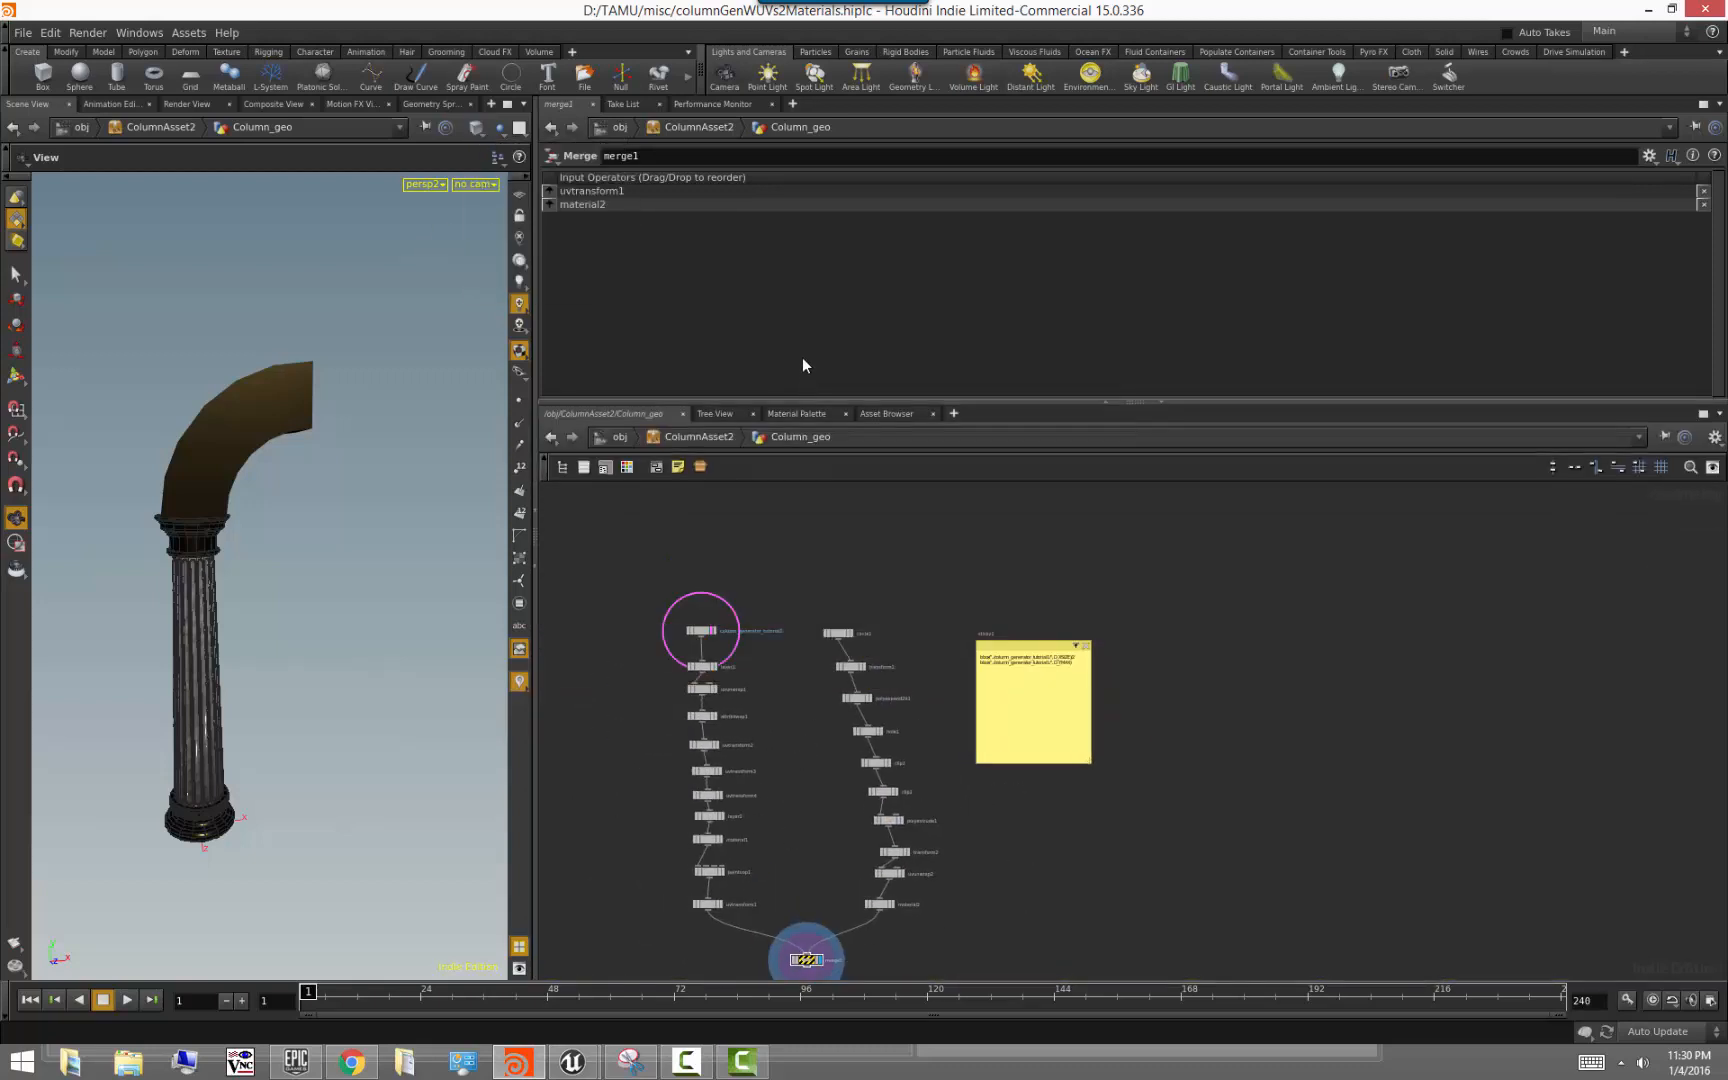
scroll(764, 680, up, 5)
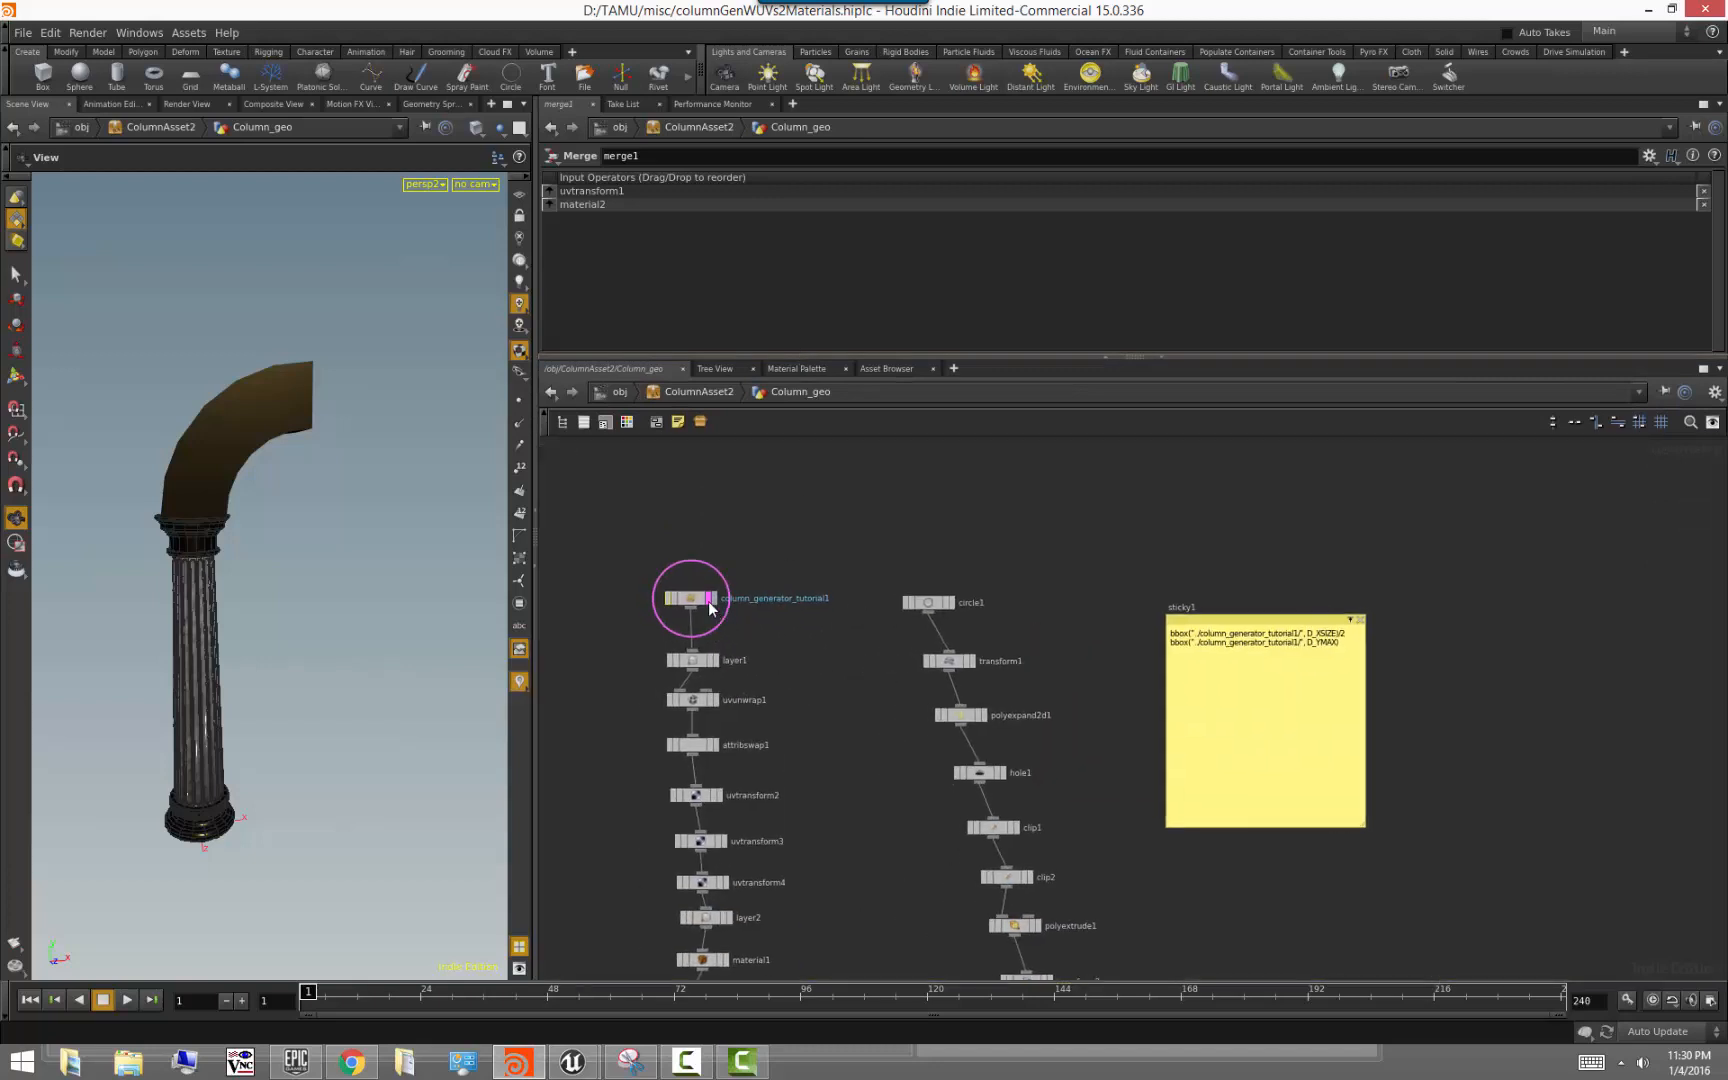
Go up to the object level and enable envlight1 in the viewport to light the column and arch
click(709, 604)
mouse_move(311, 764)
mouse_down()
mouse_move(401, 768)
mouse_move(328, 735)
mouse_move(290, 752)
mouse_move(295, 772)
mouse_up()
middle_drag(841, 814, 842, 730)
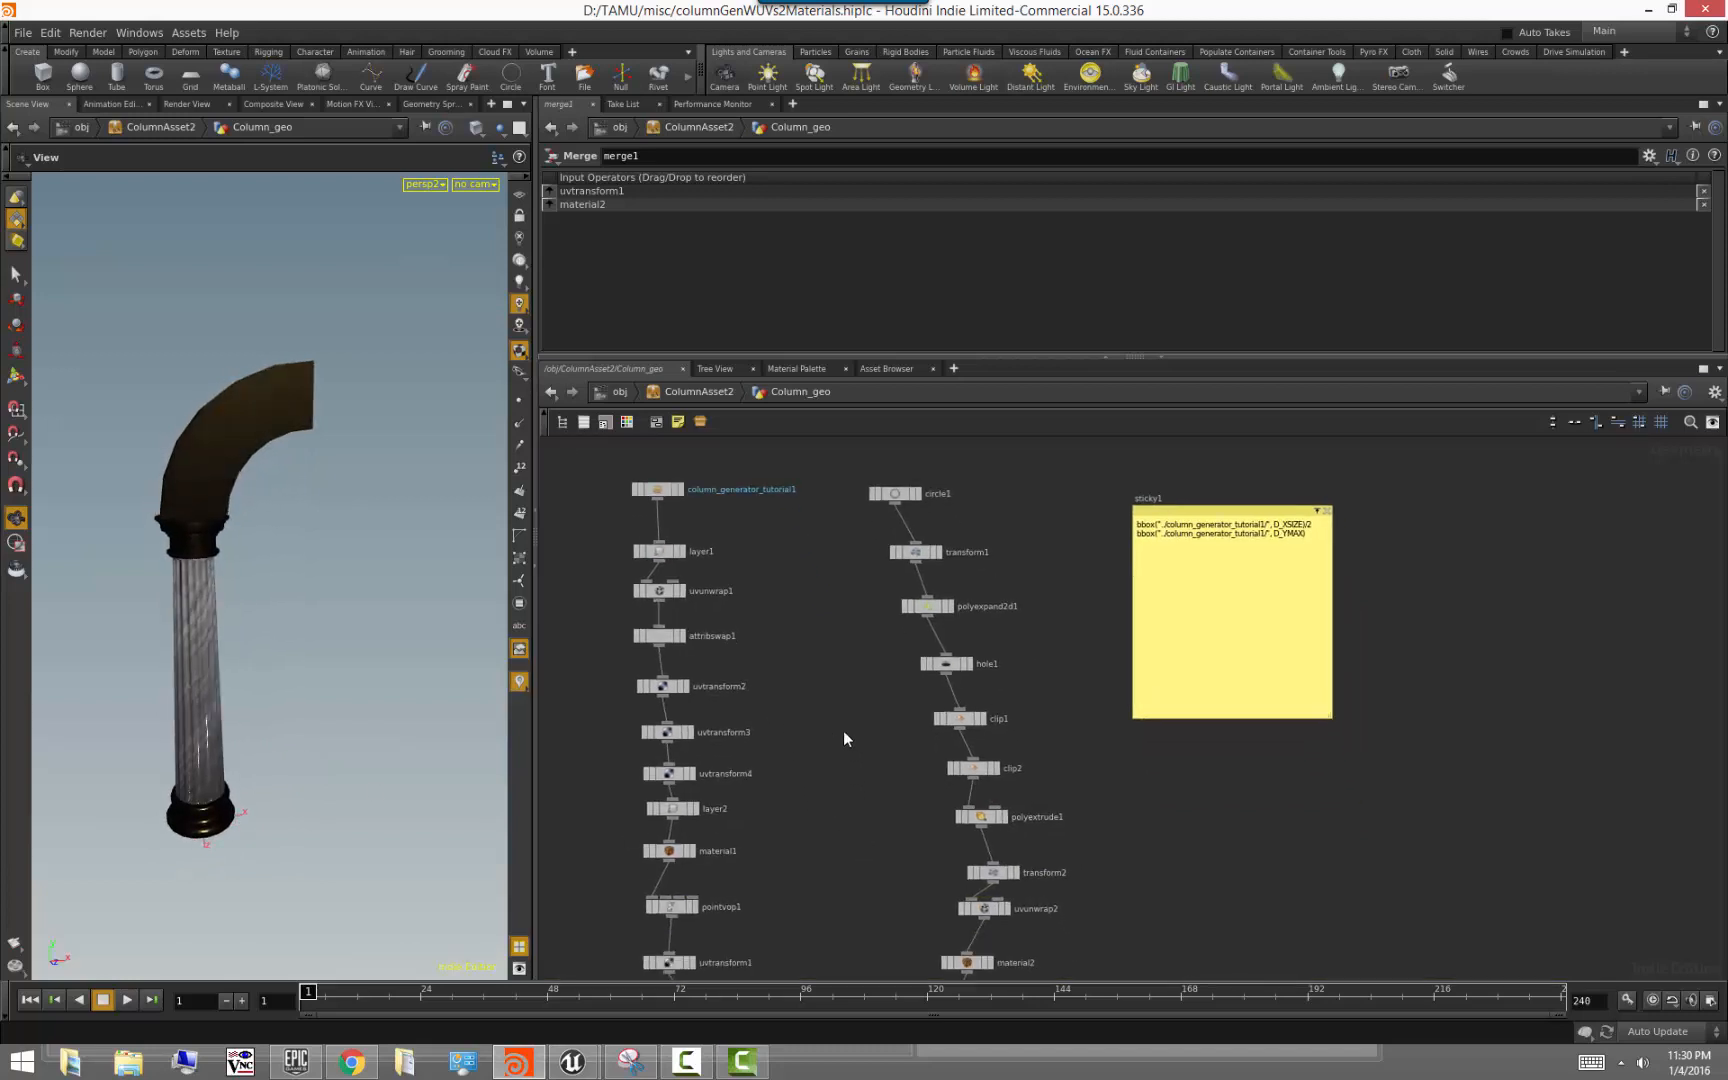
click(624, 392)
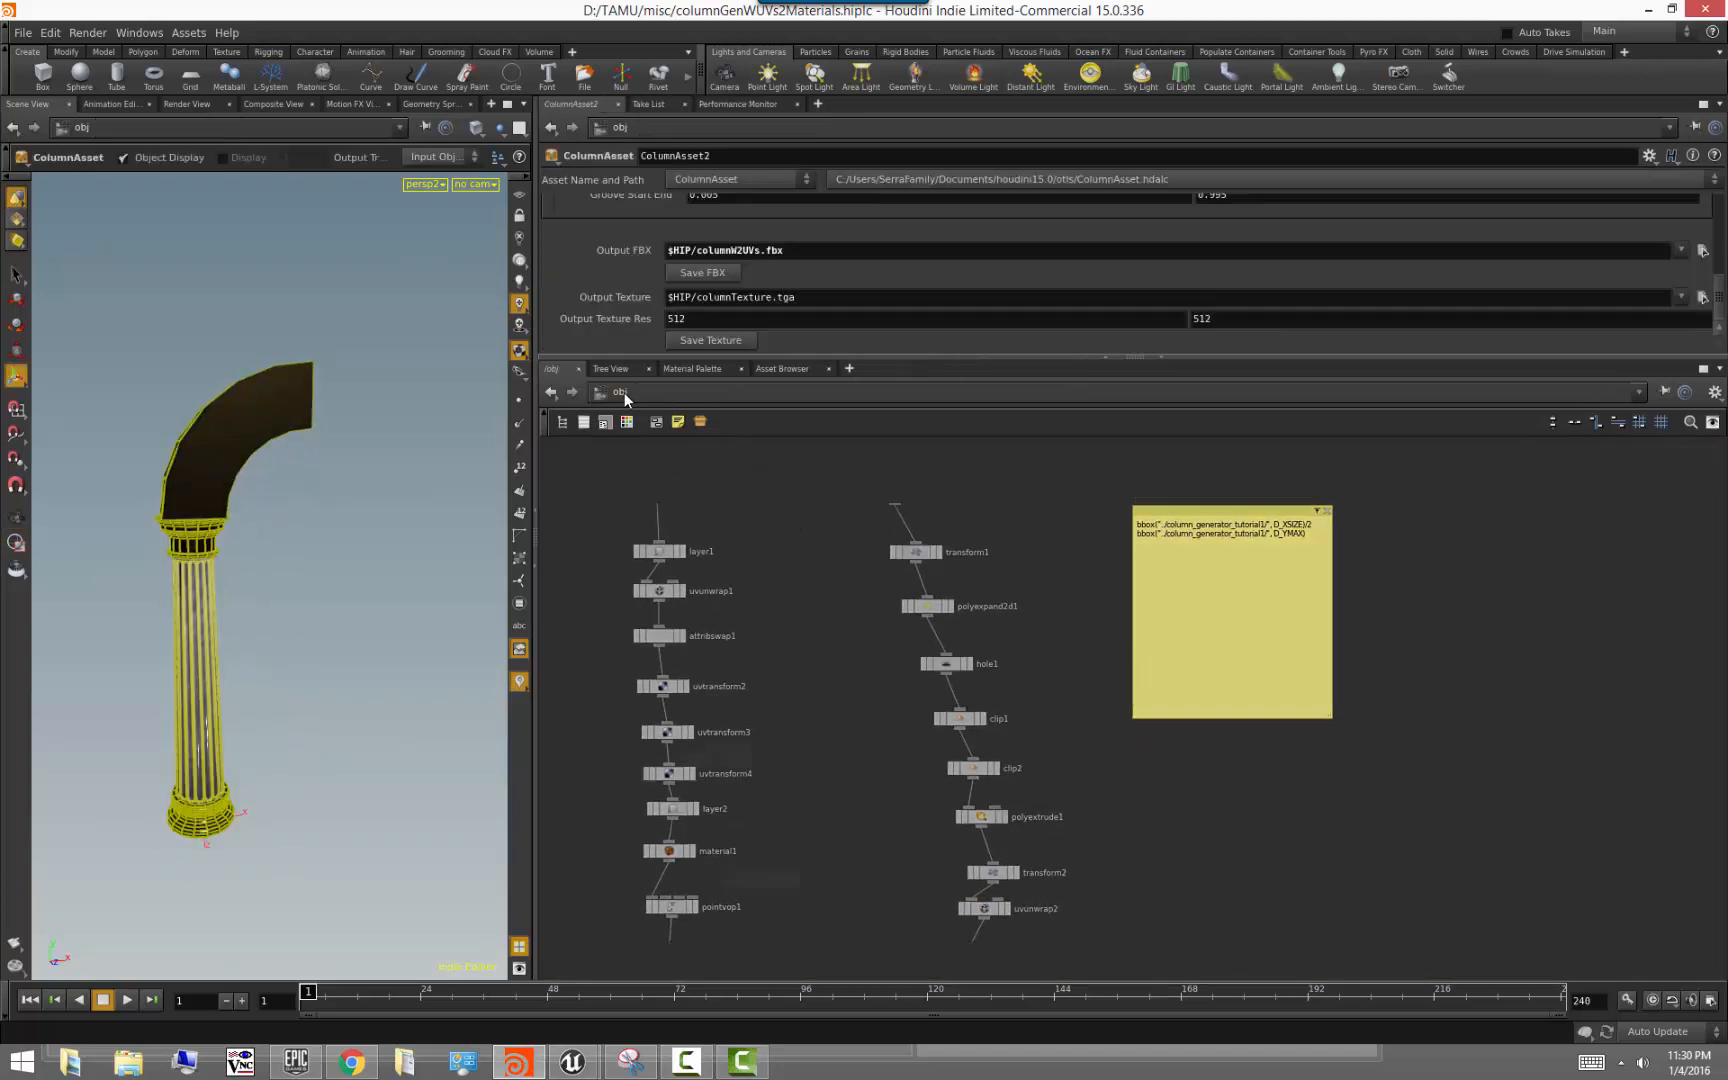
click(911, 832)
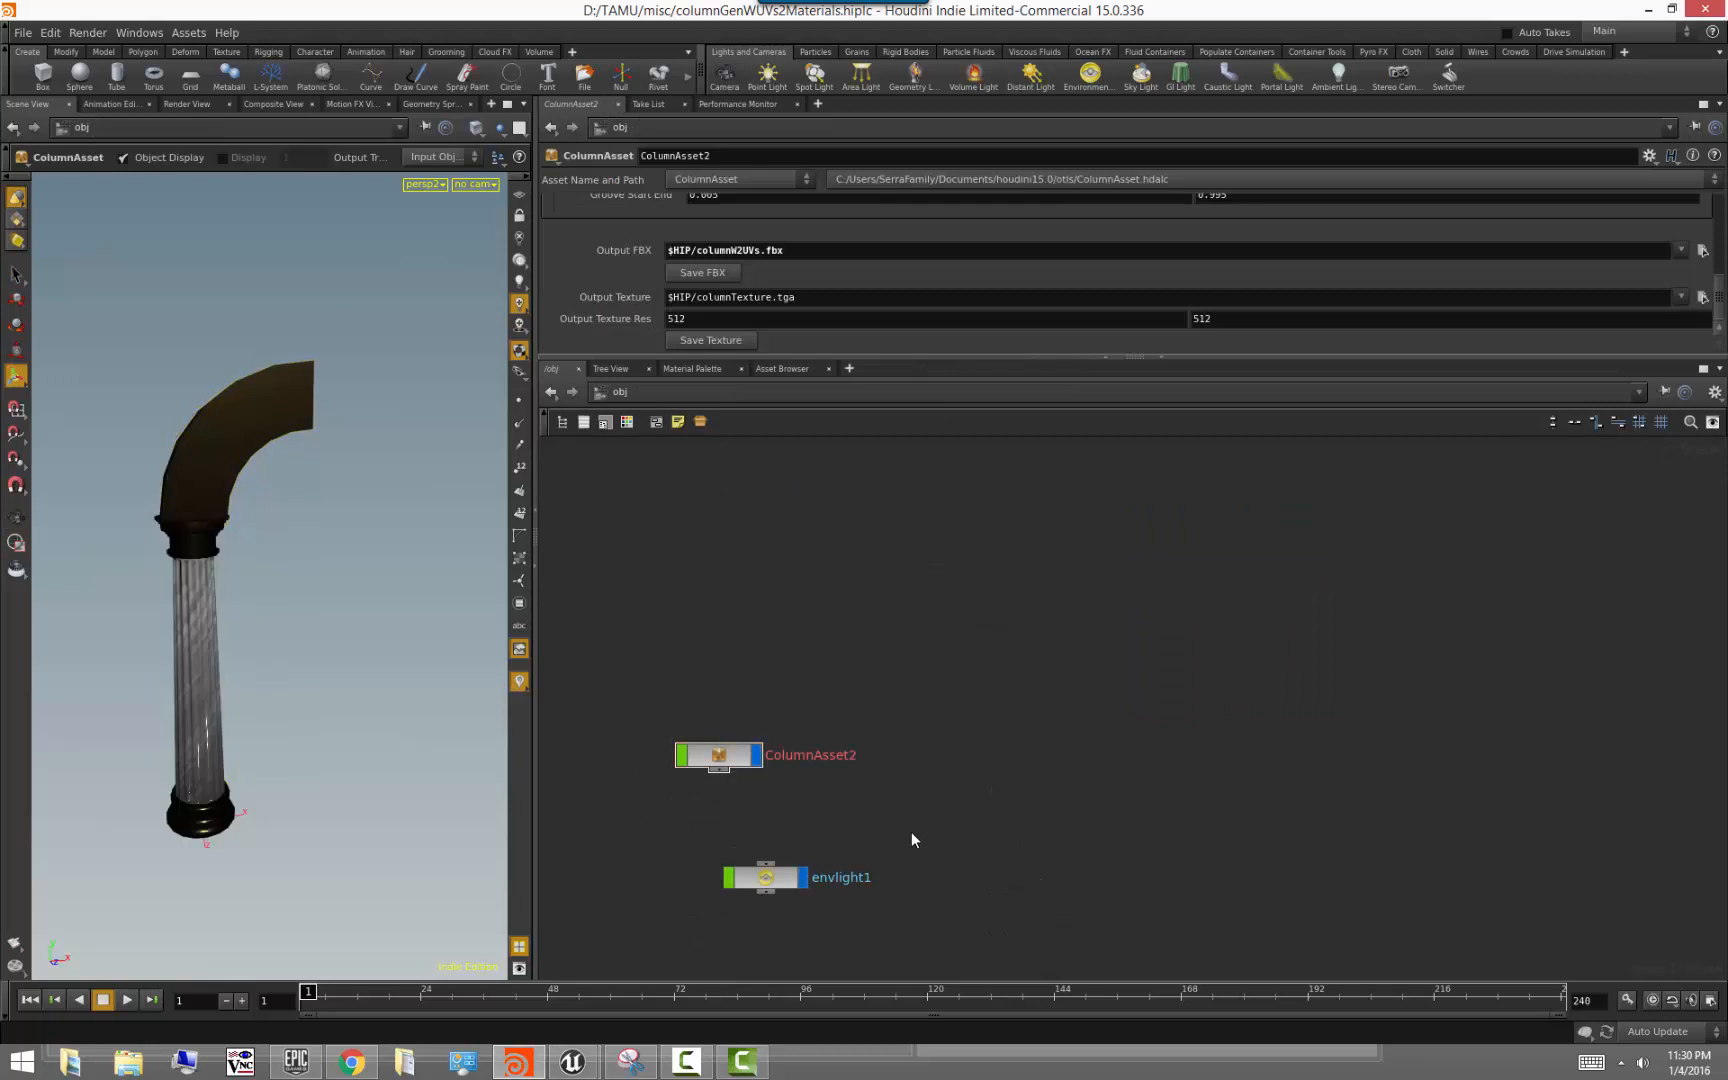
click(790, 880)
drag(901, 358, 900, 474)
click(744, 335)
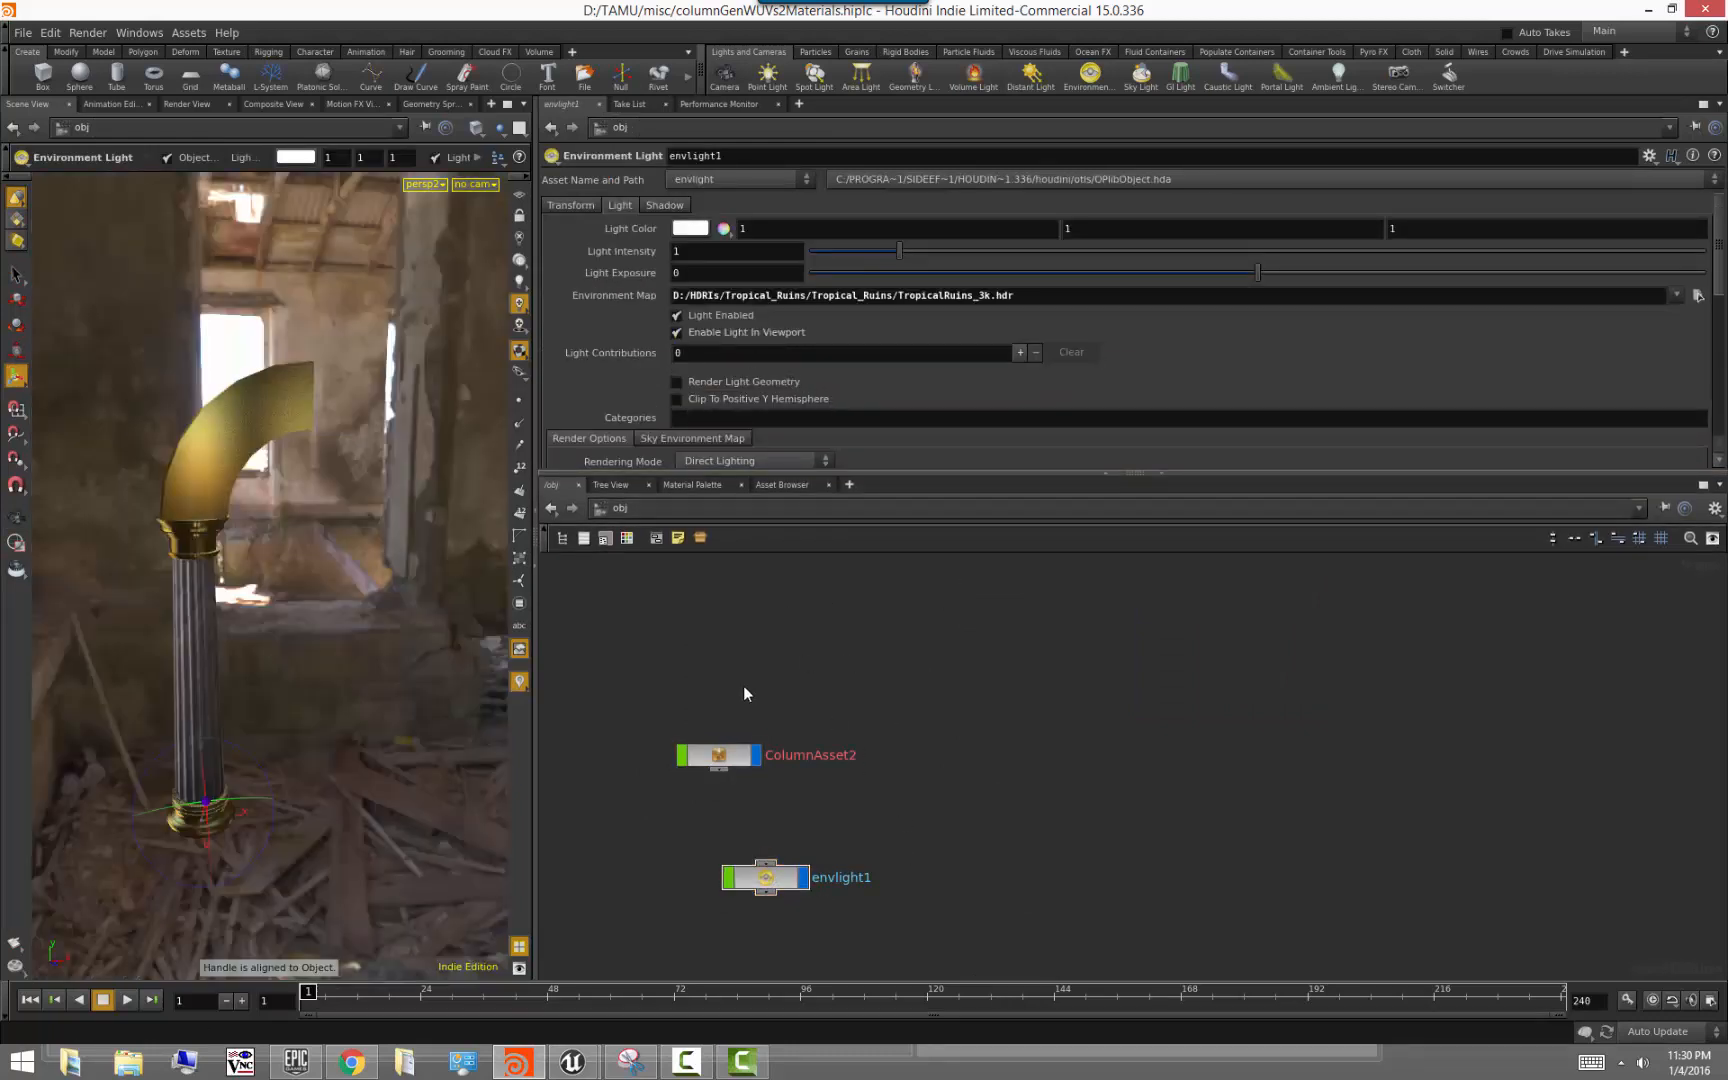
key(Escape)
drag(280, 620, 410, 615)
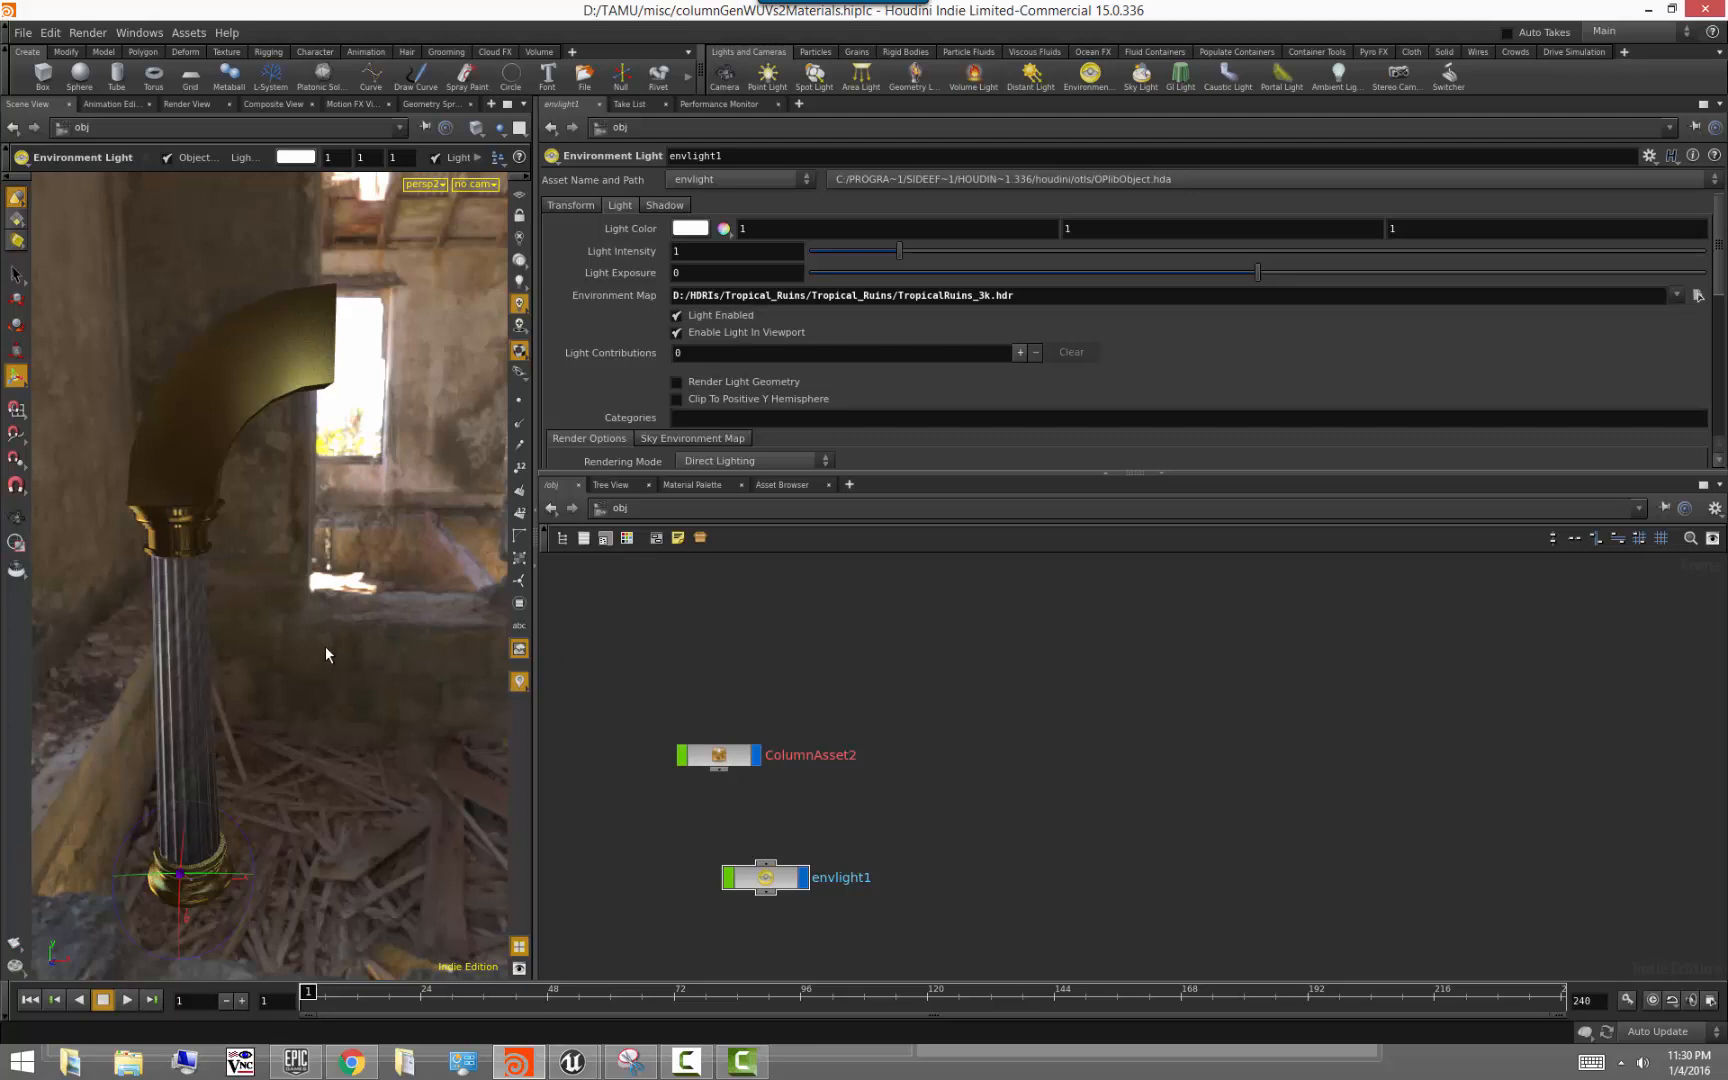
Go back into ColumnAsset2's Column_geo network and view the arch under the environment light
double_click(742, 760)
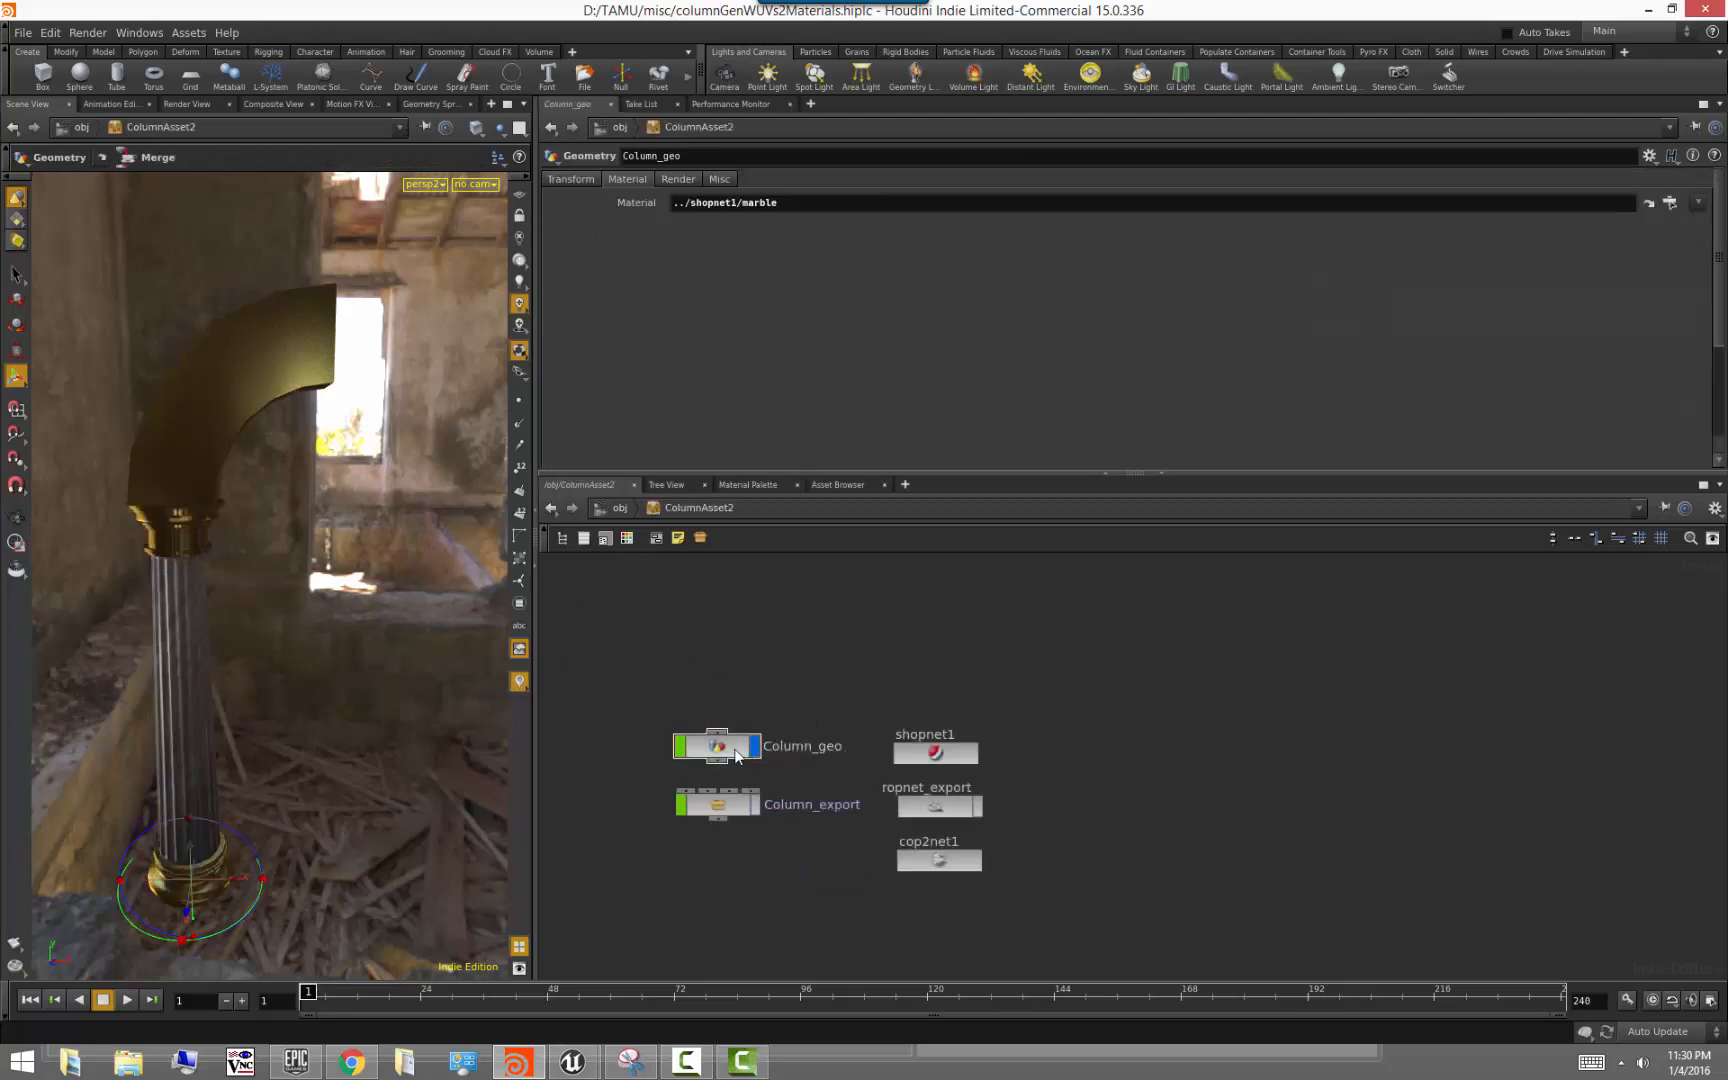
double_click(716, 746)
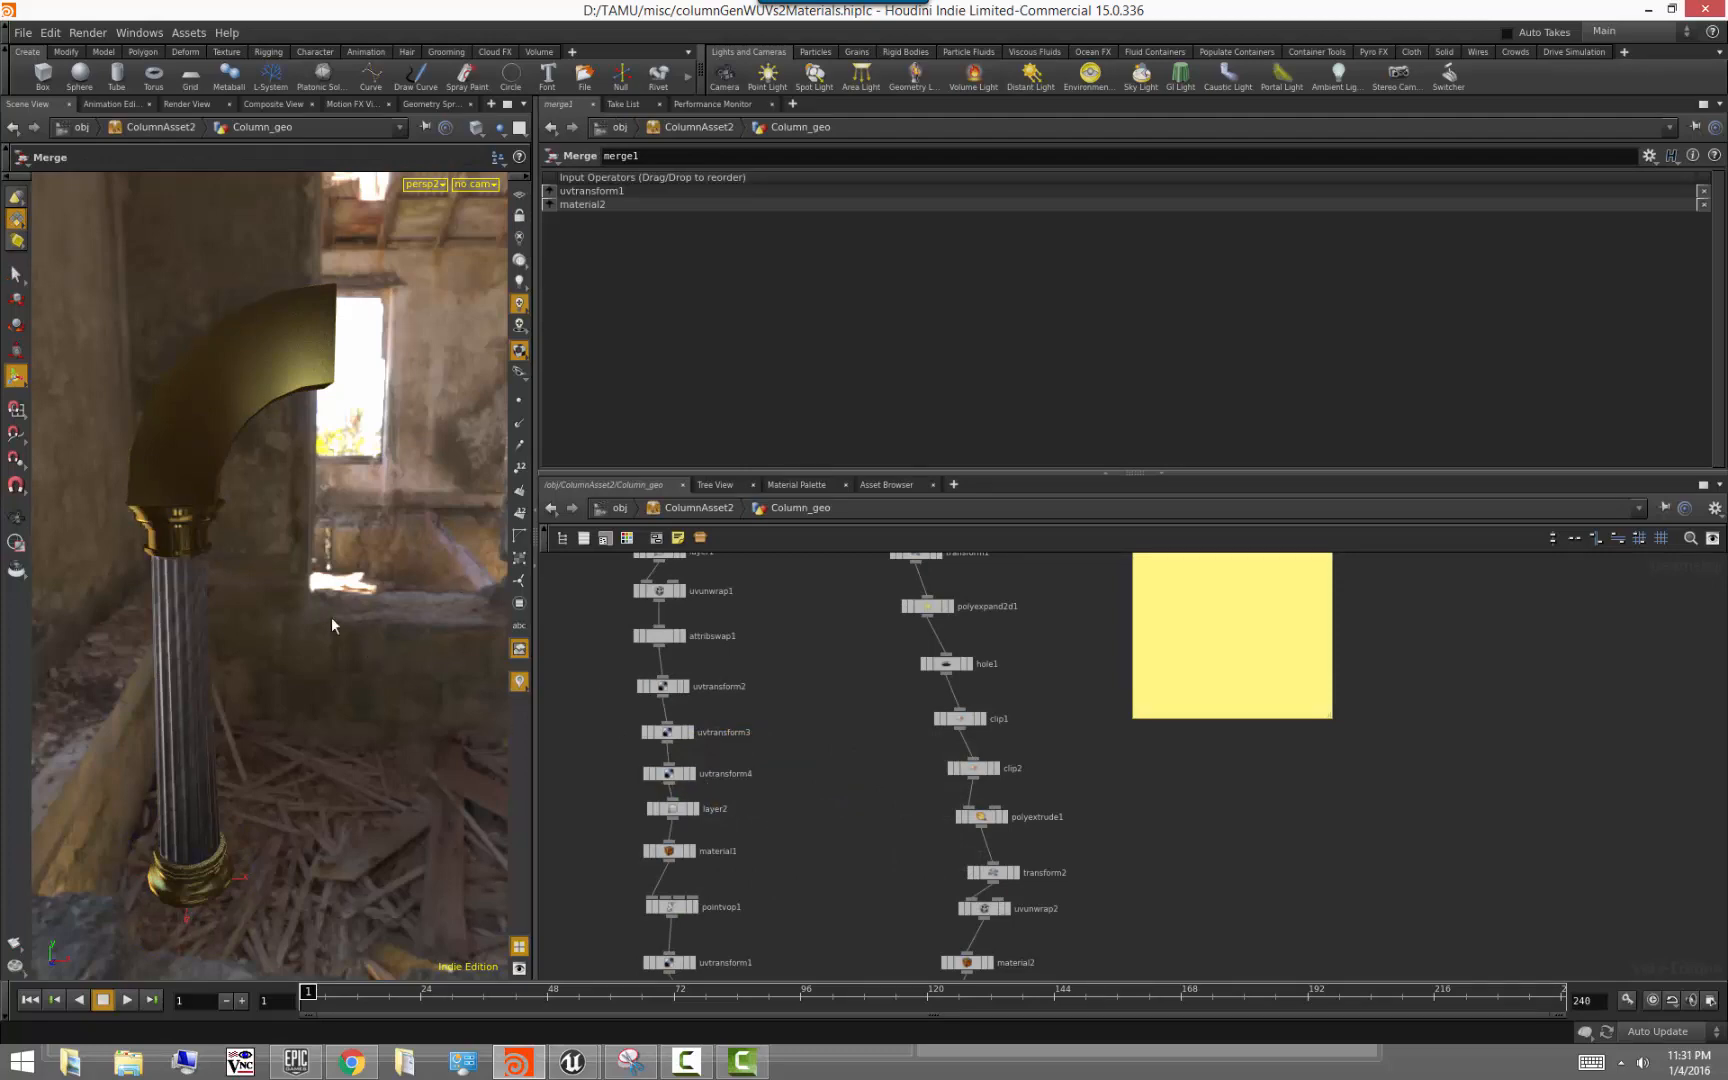
mouse_move(331, 617)
alt+right_down()
mouse_move(358, 648)
mouse_move(335, 652)
alt+right_up()
alt+drag(335, 652, 375, 668)
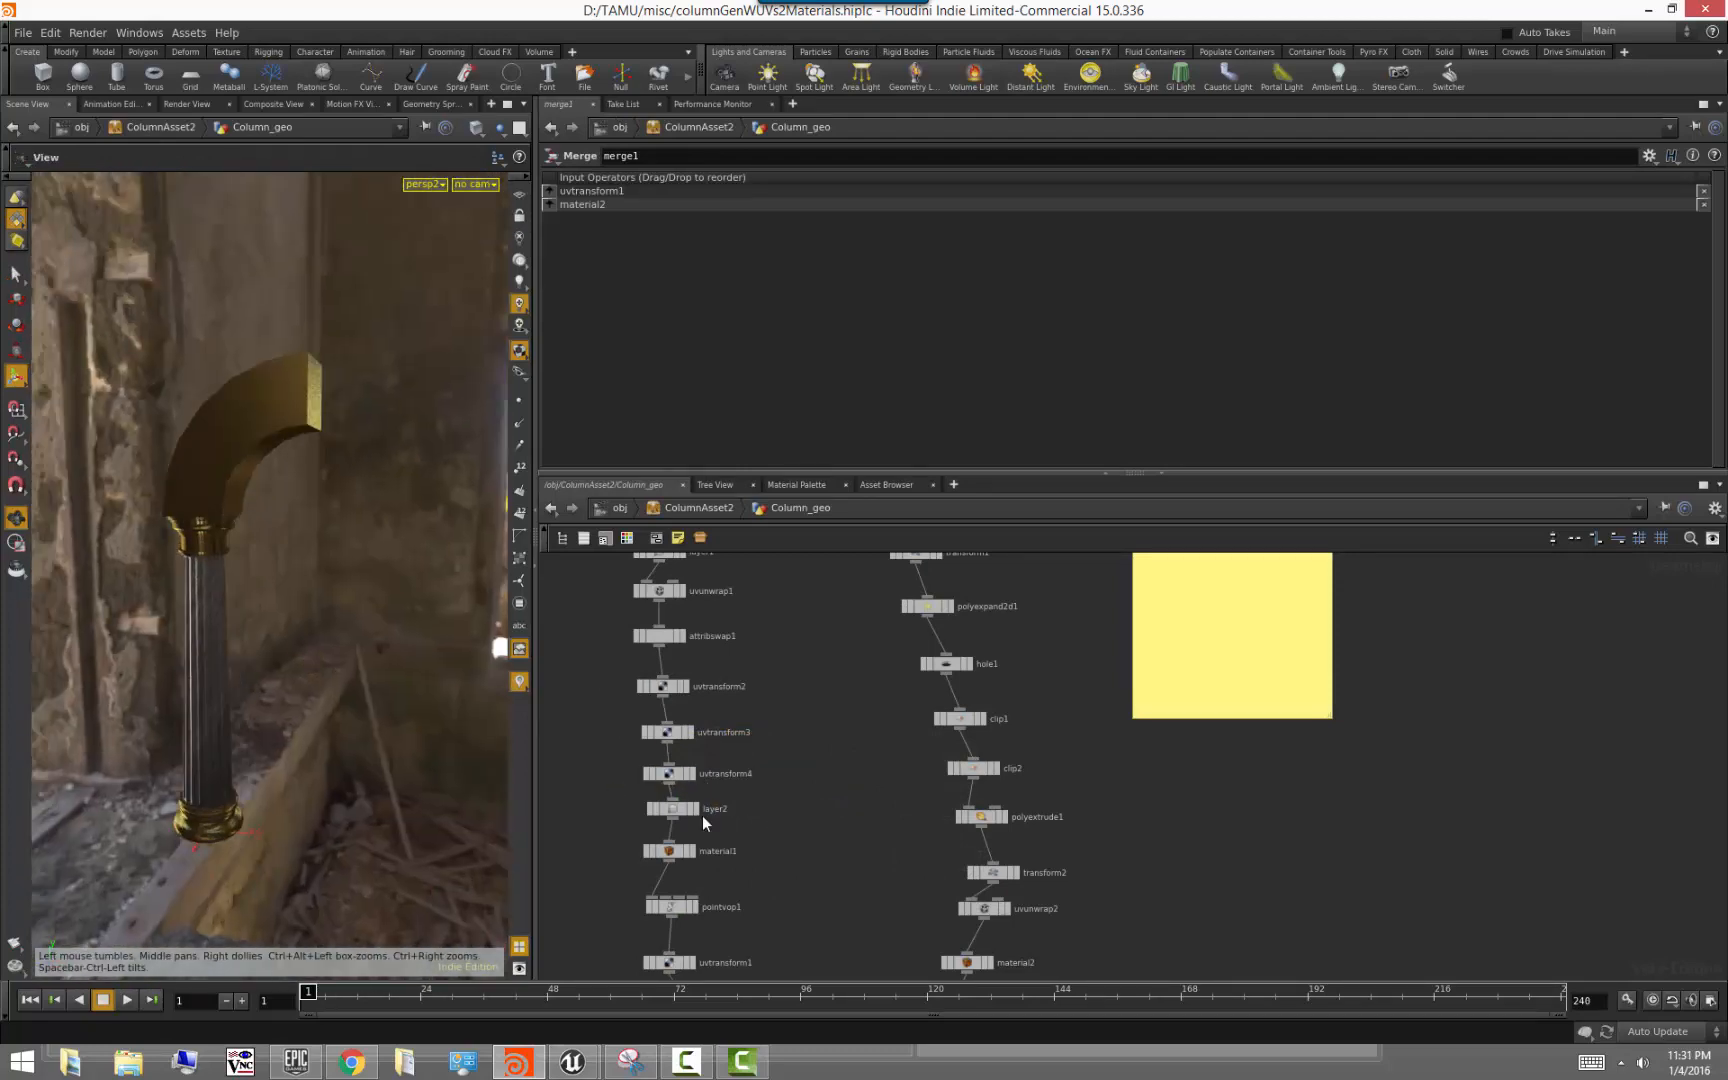
Append a Transform node after merge1 and display it
key(f)
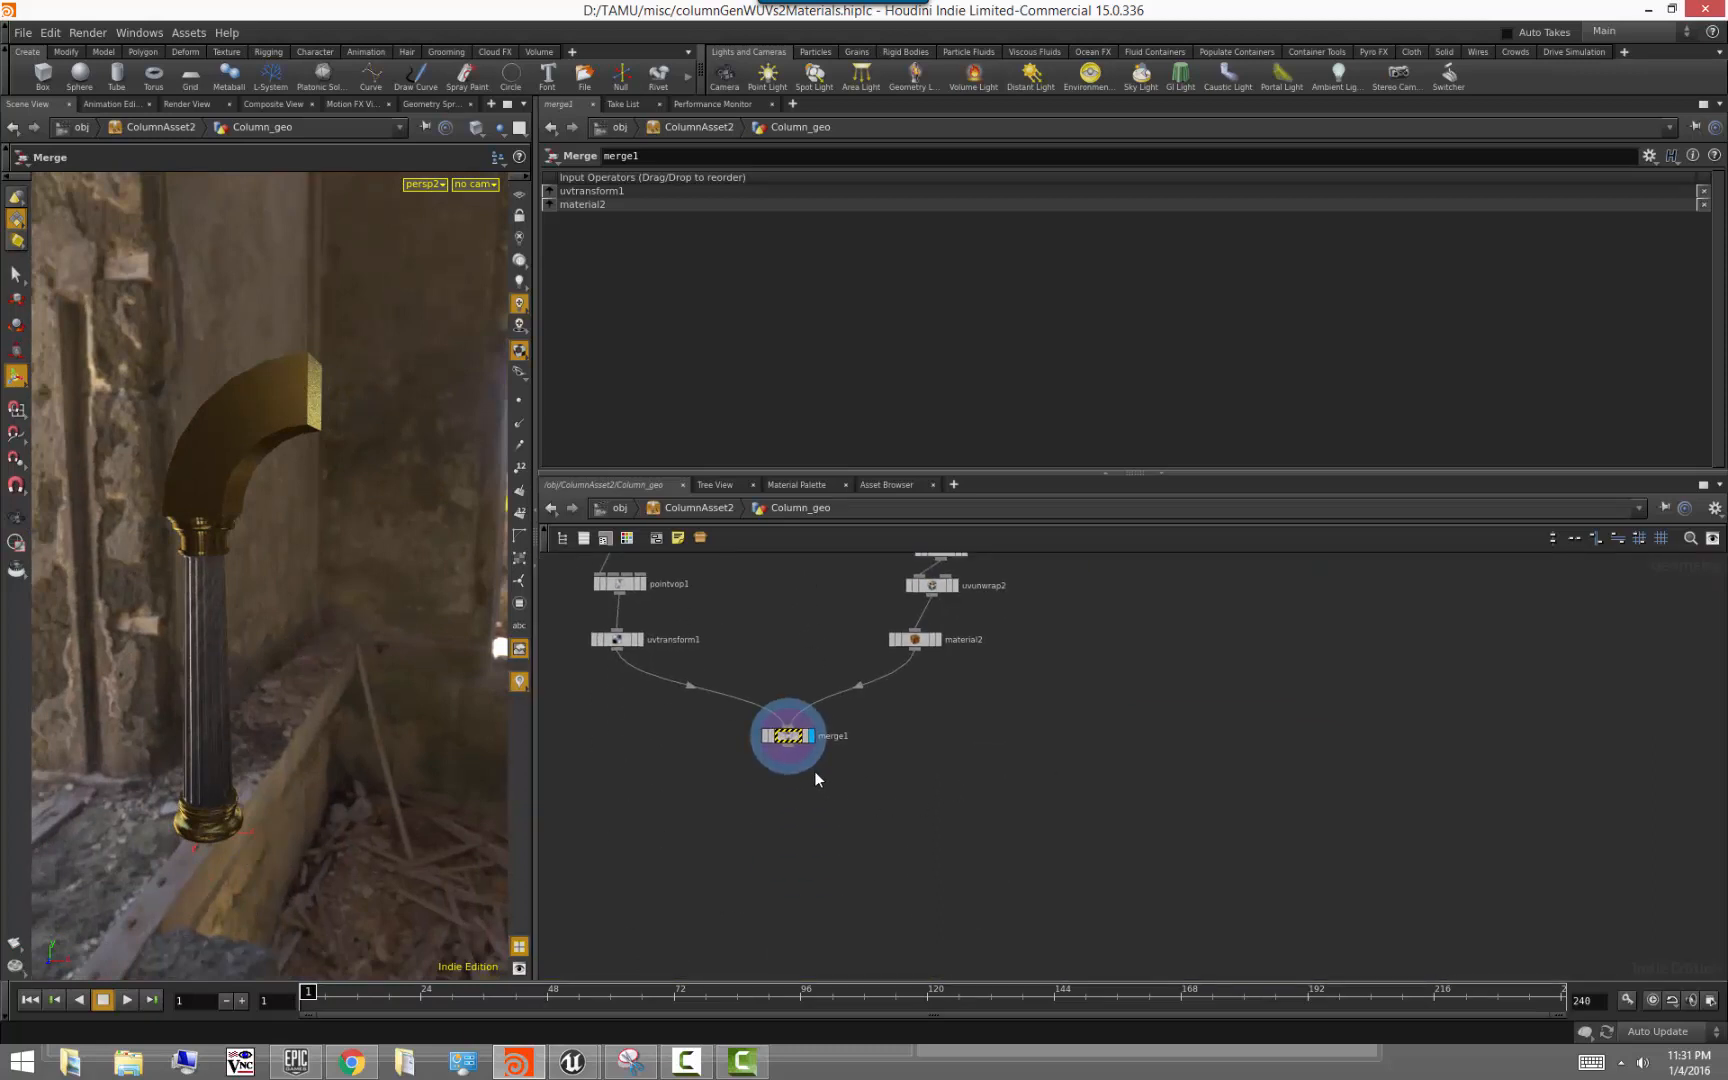
drag(782, 747, 786, 778)
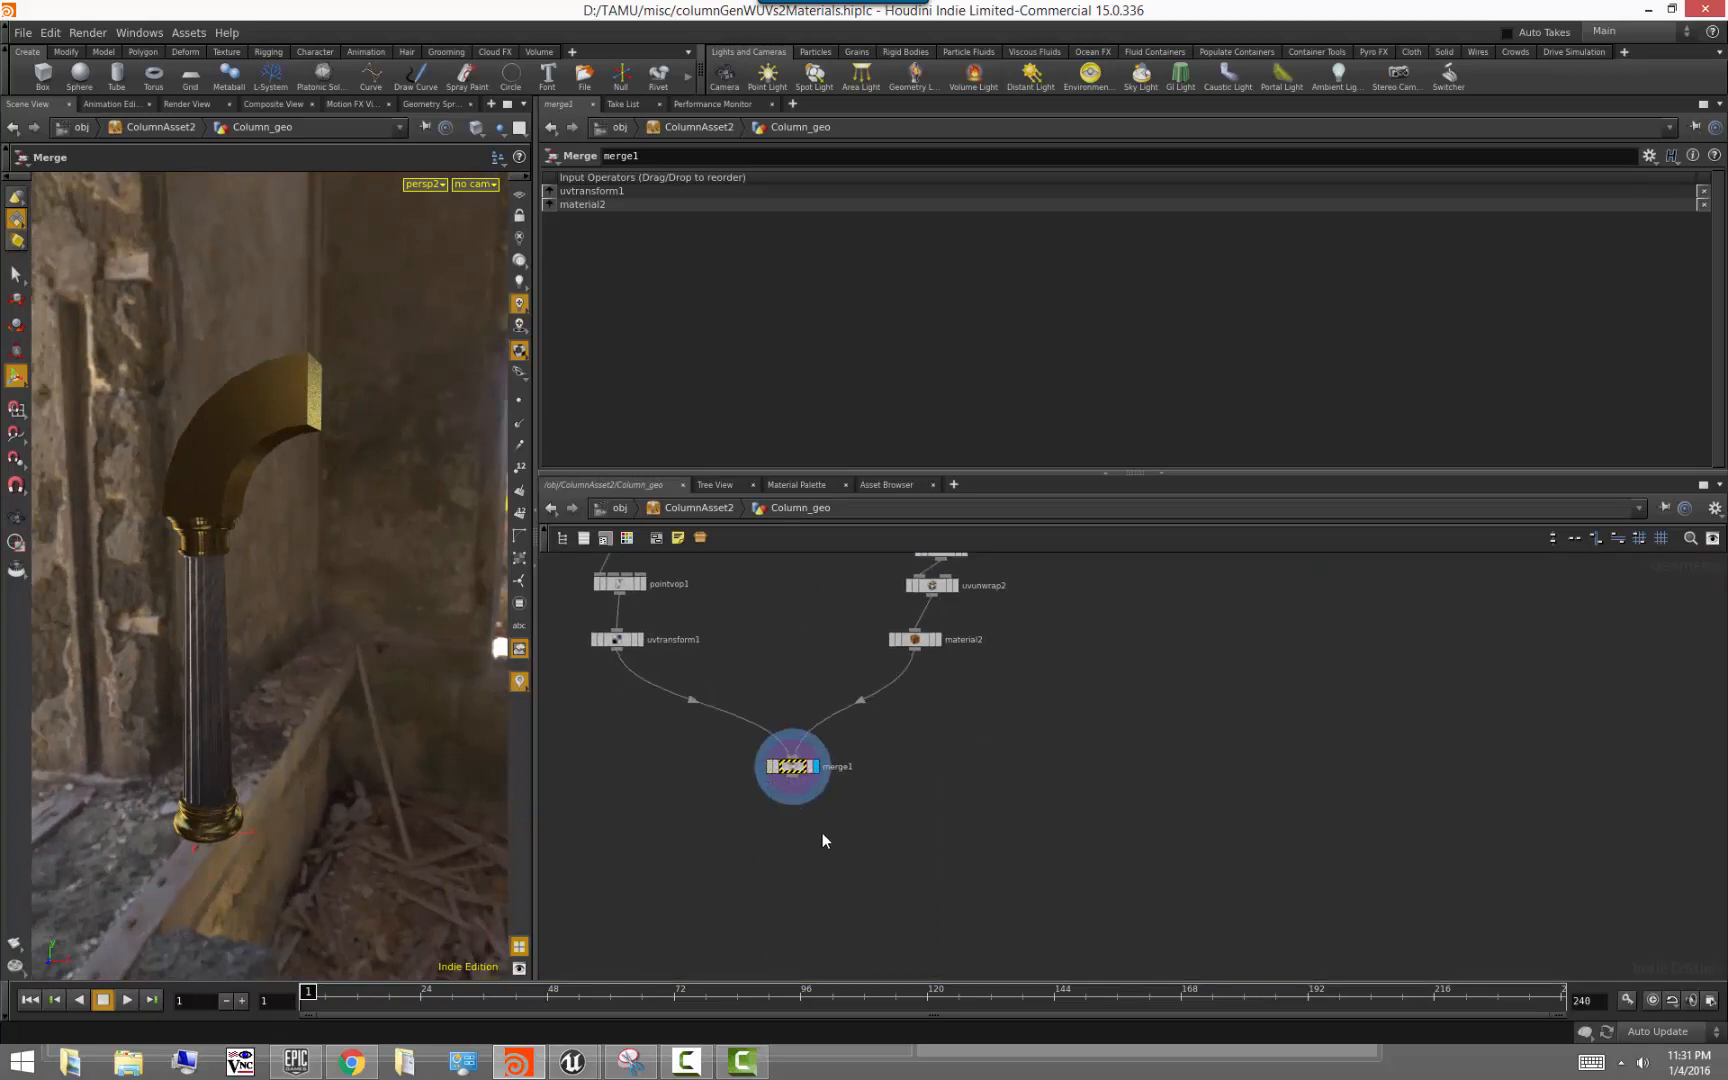
click(797, 785)
key(Tab)
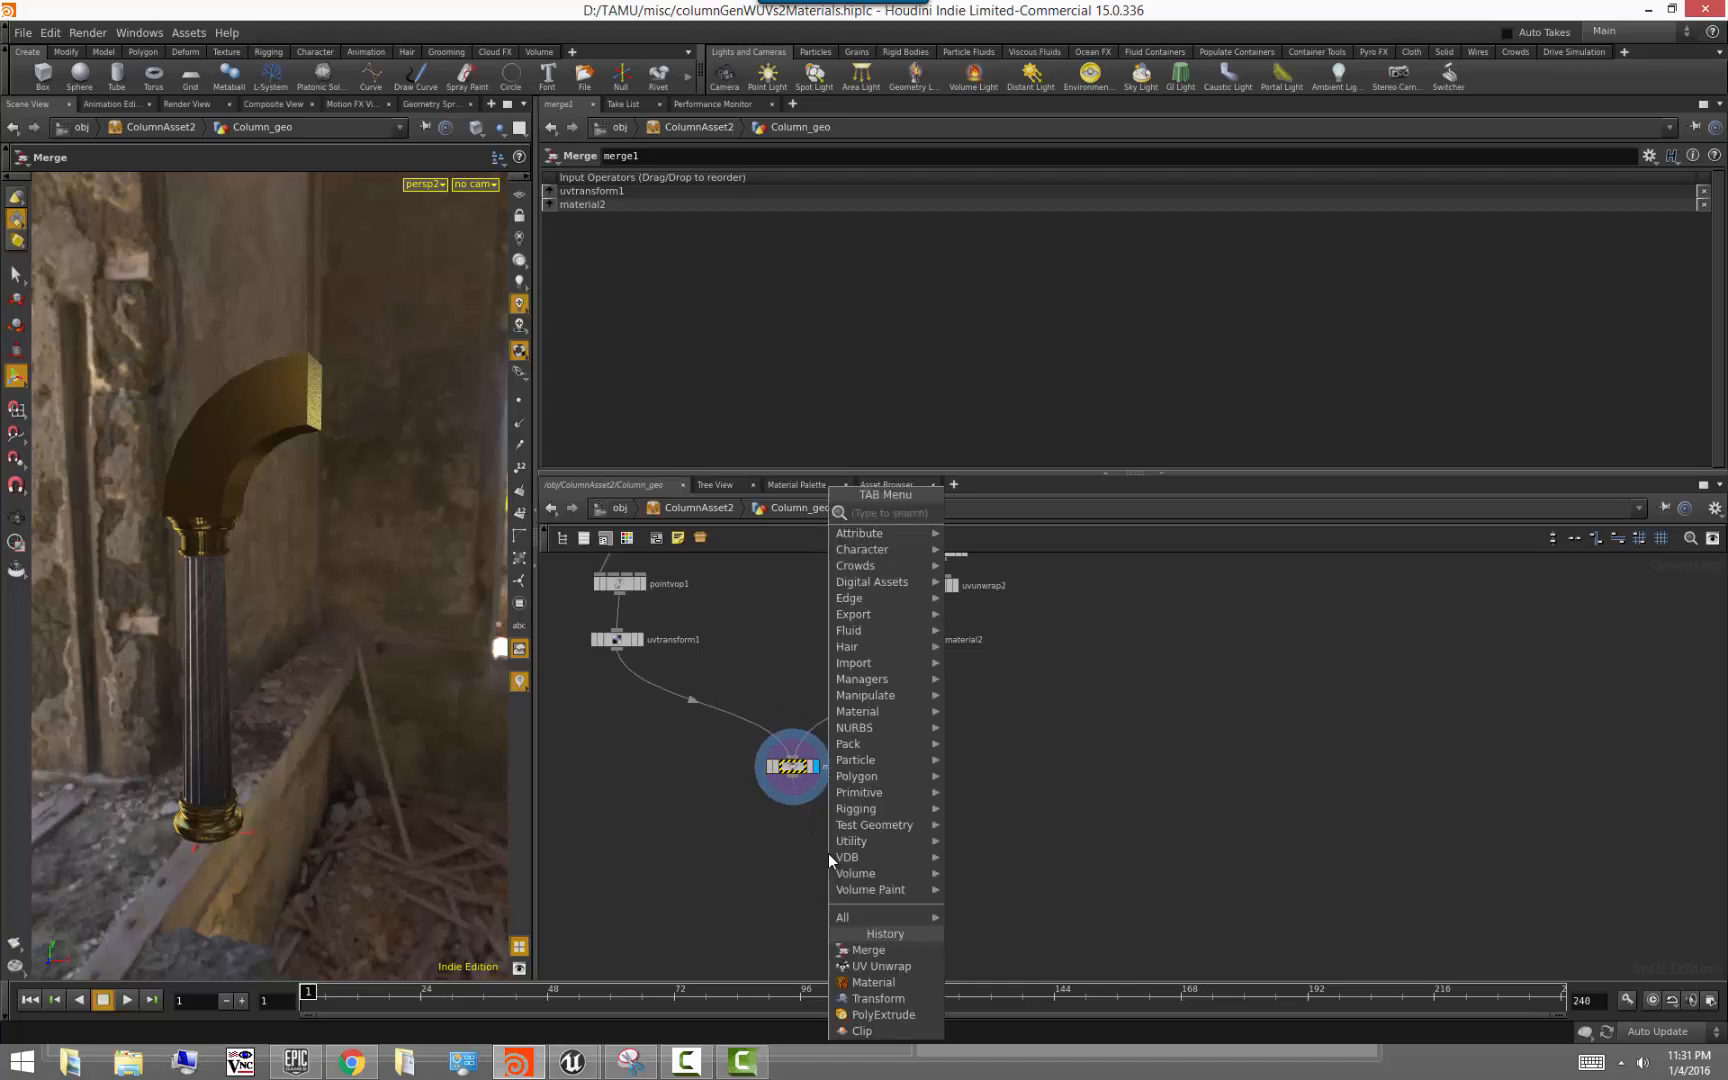
text(trans)
key(Return)
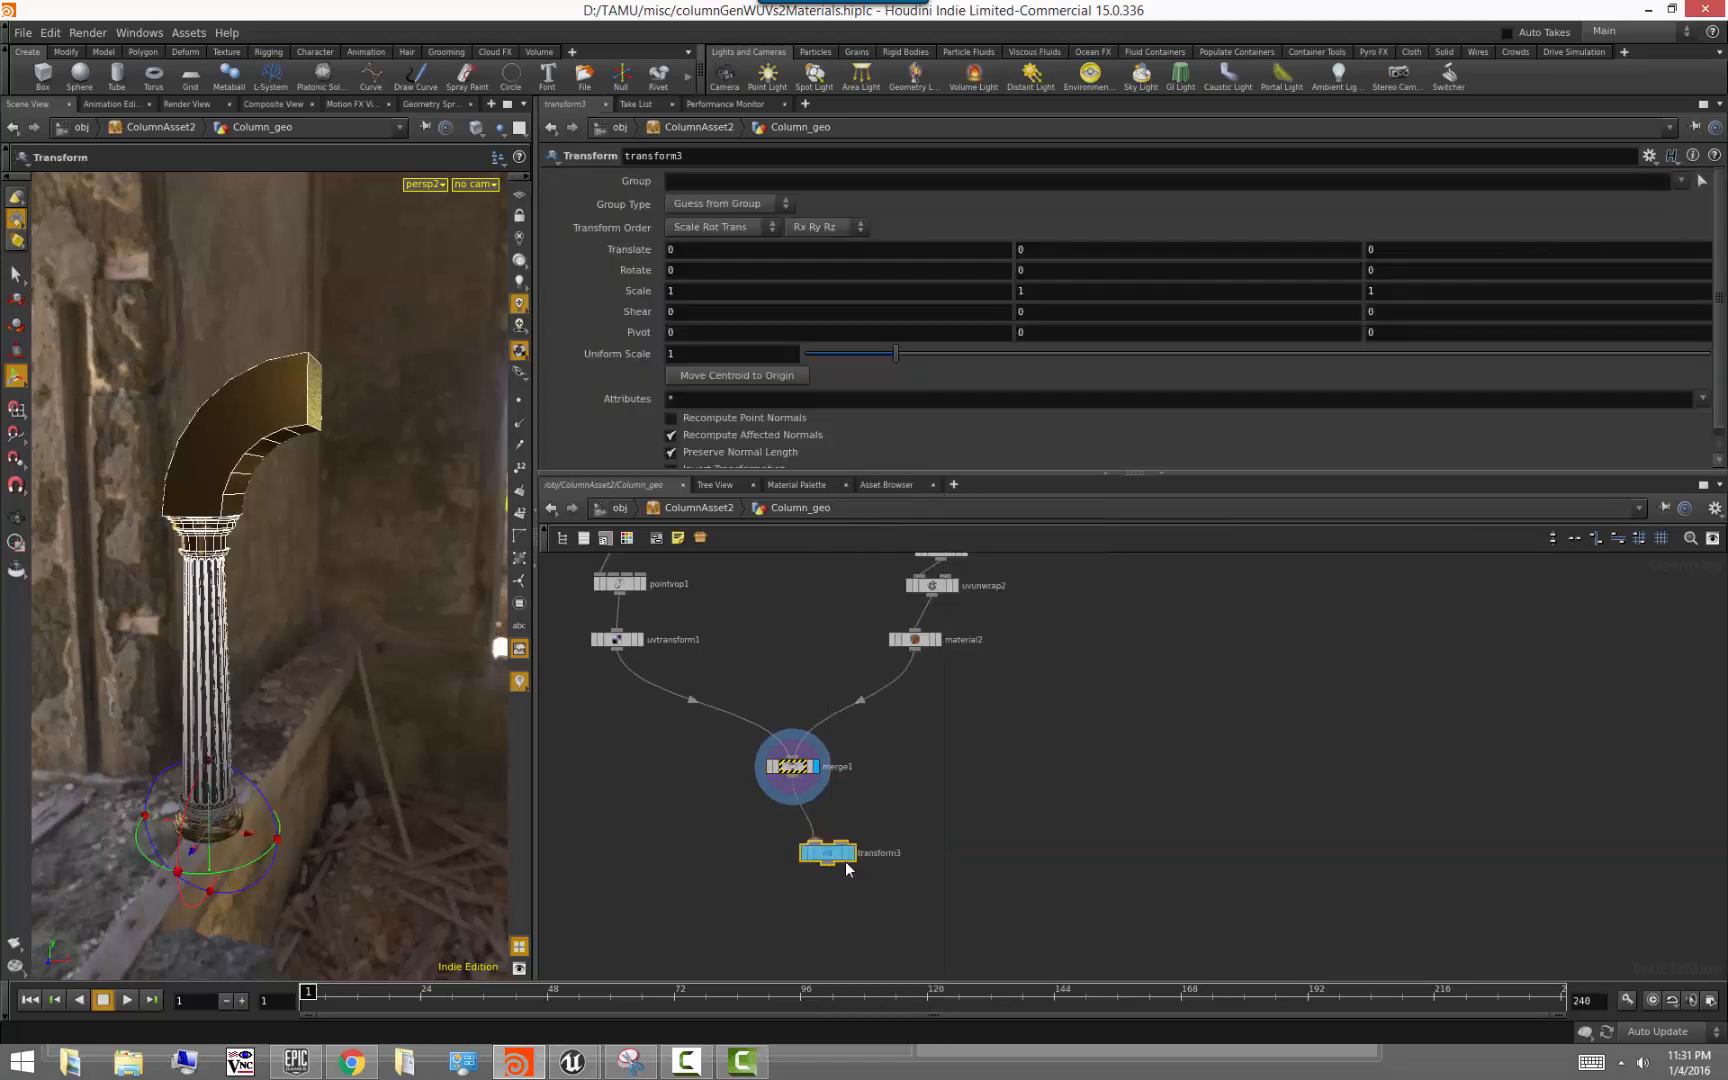
click(845, 861)
click(851, 853)
click(836, 855)
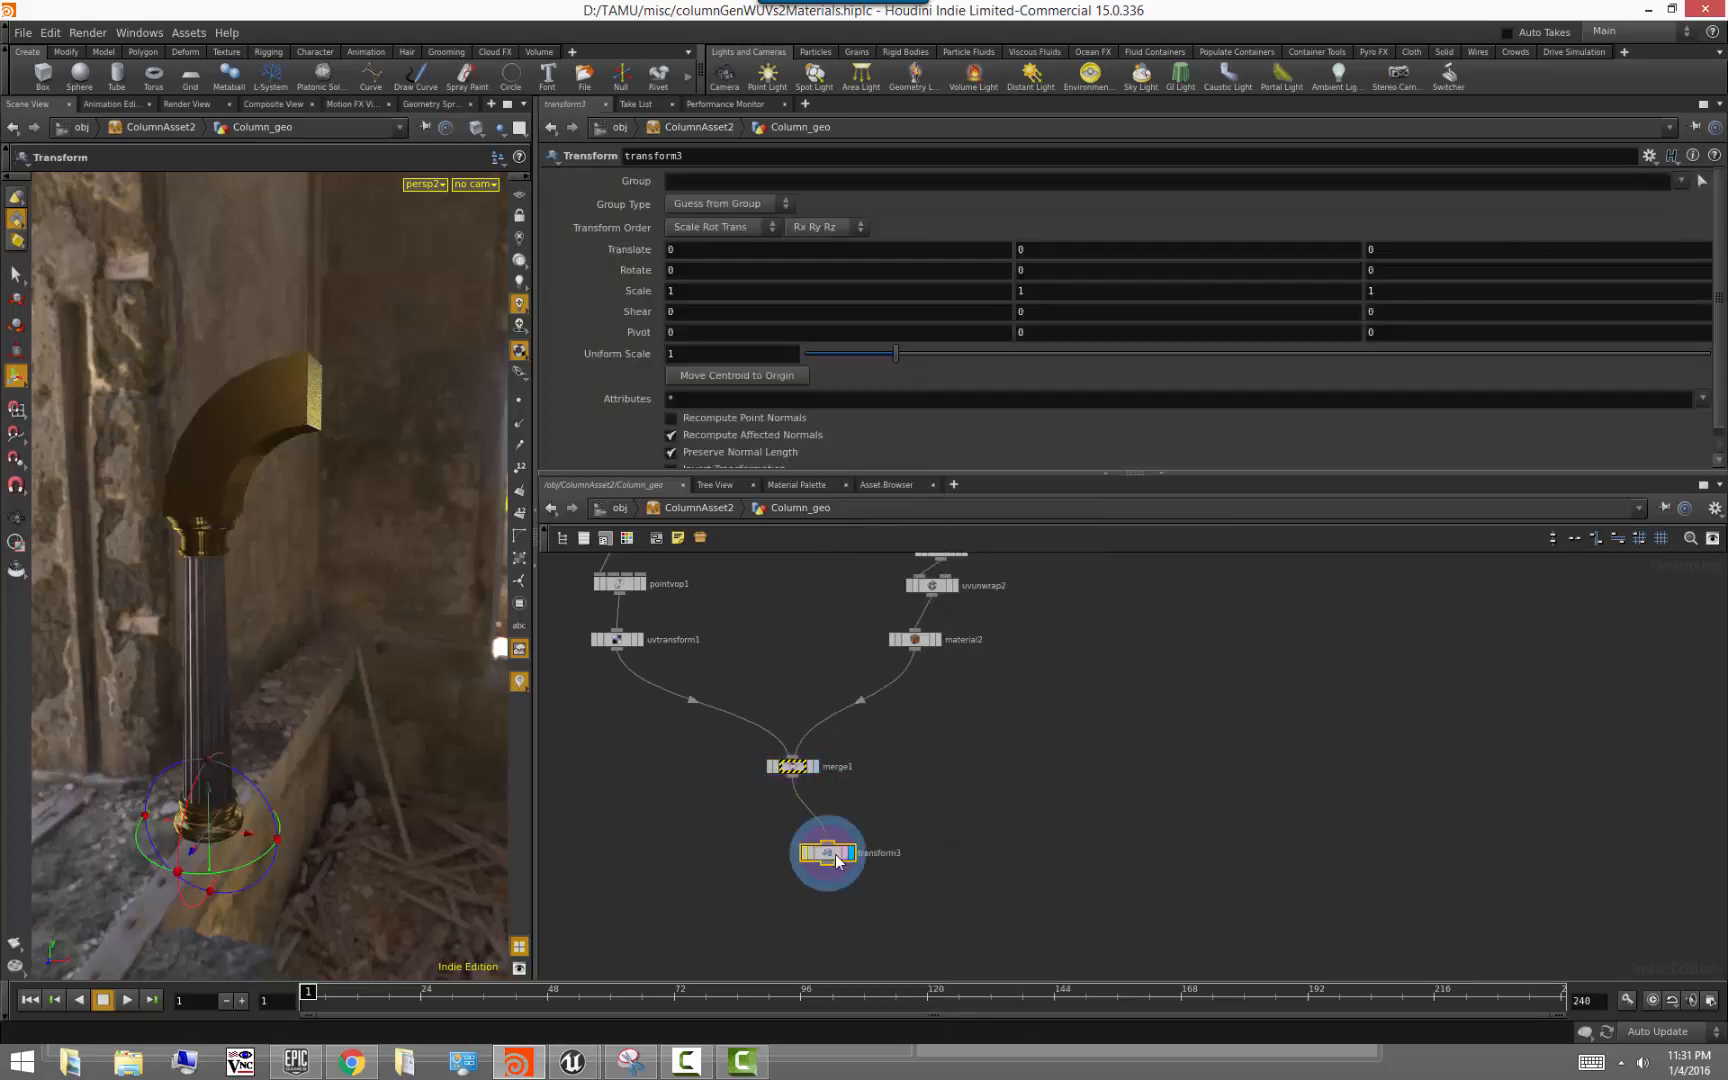
Set transform3's X translation to -$XMAX and check the arch's cut end against the origin
alt+drag(268, 762, 366, 674)
key(Return)
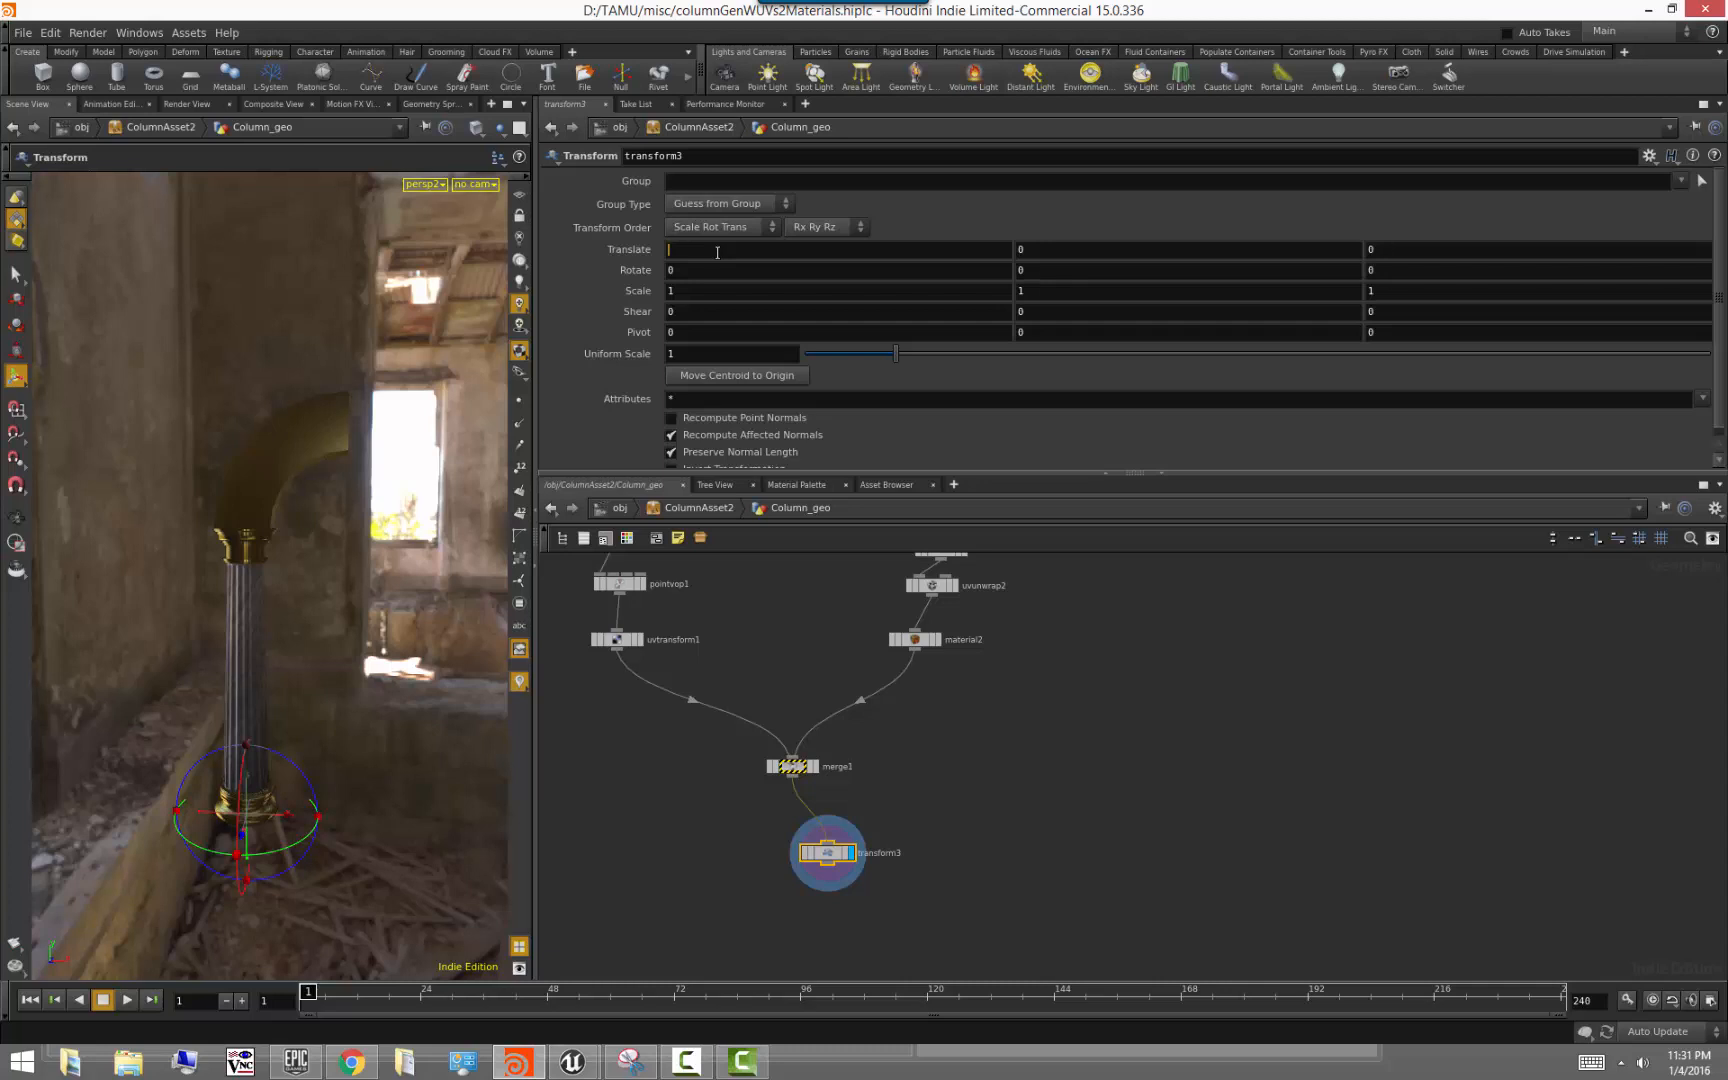
click(717, 251)
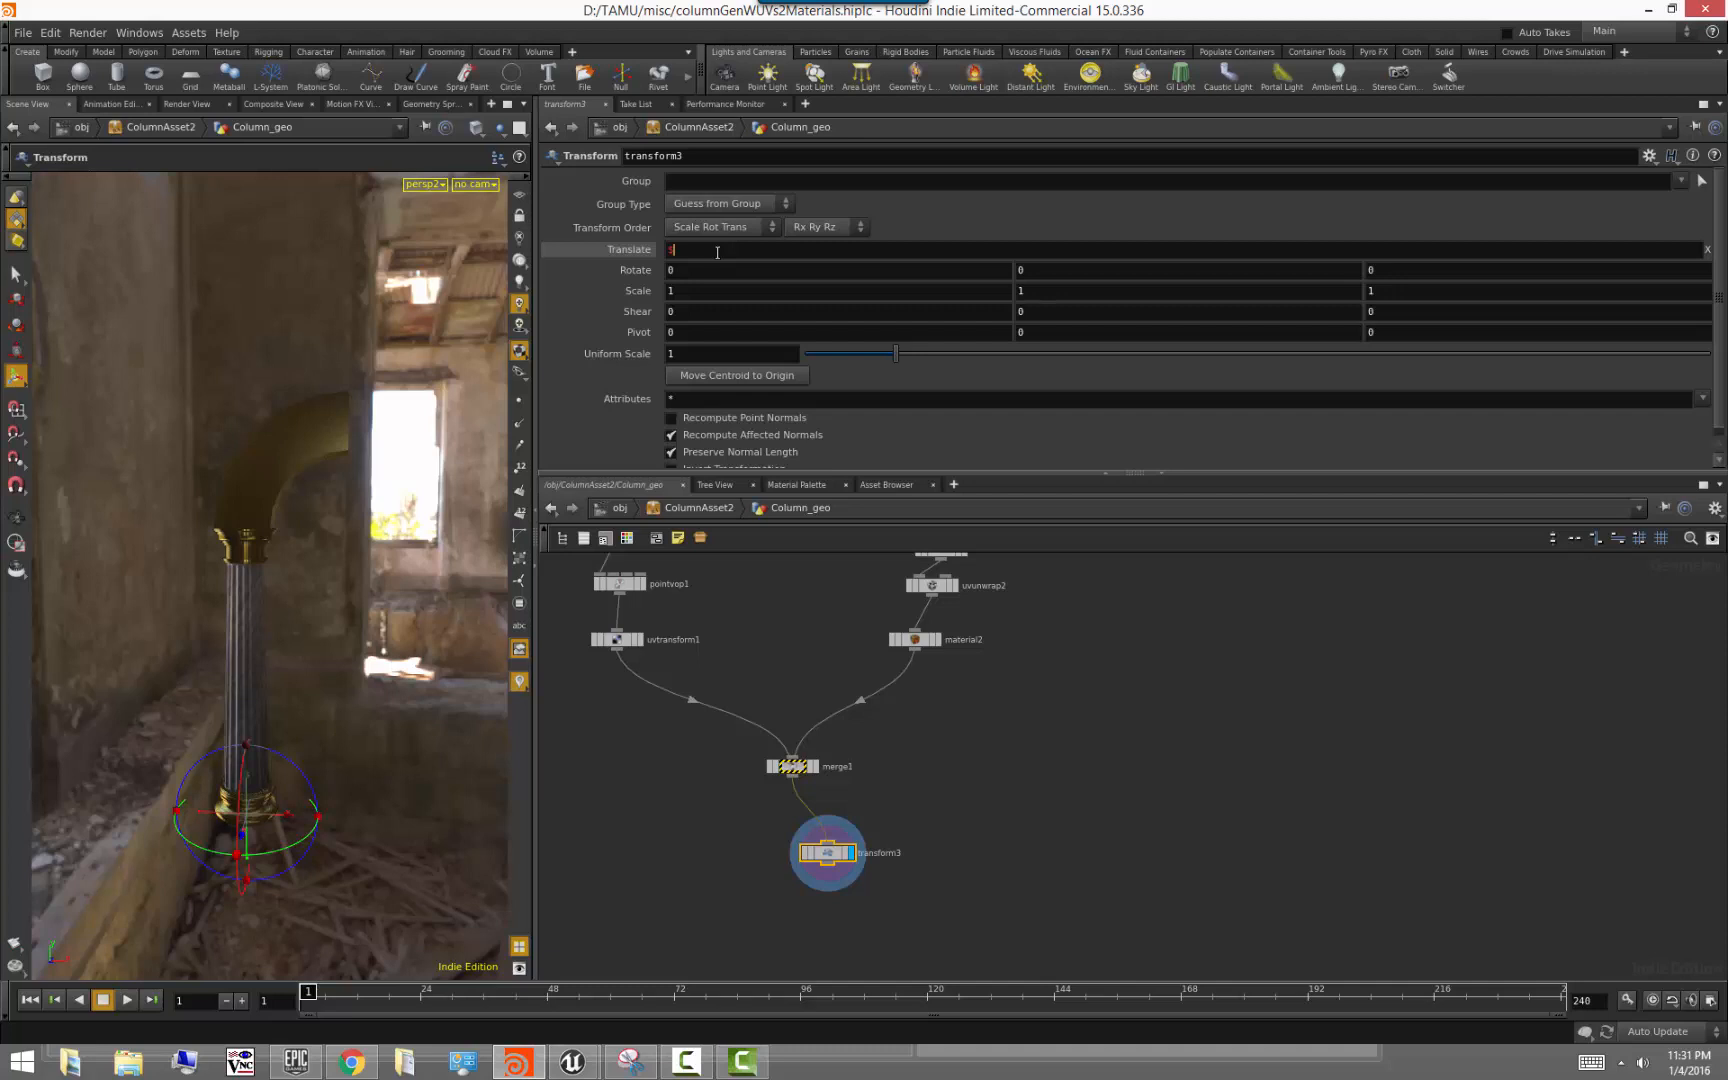
text($X)
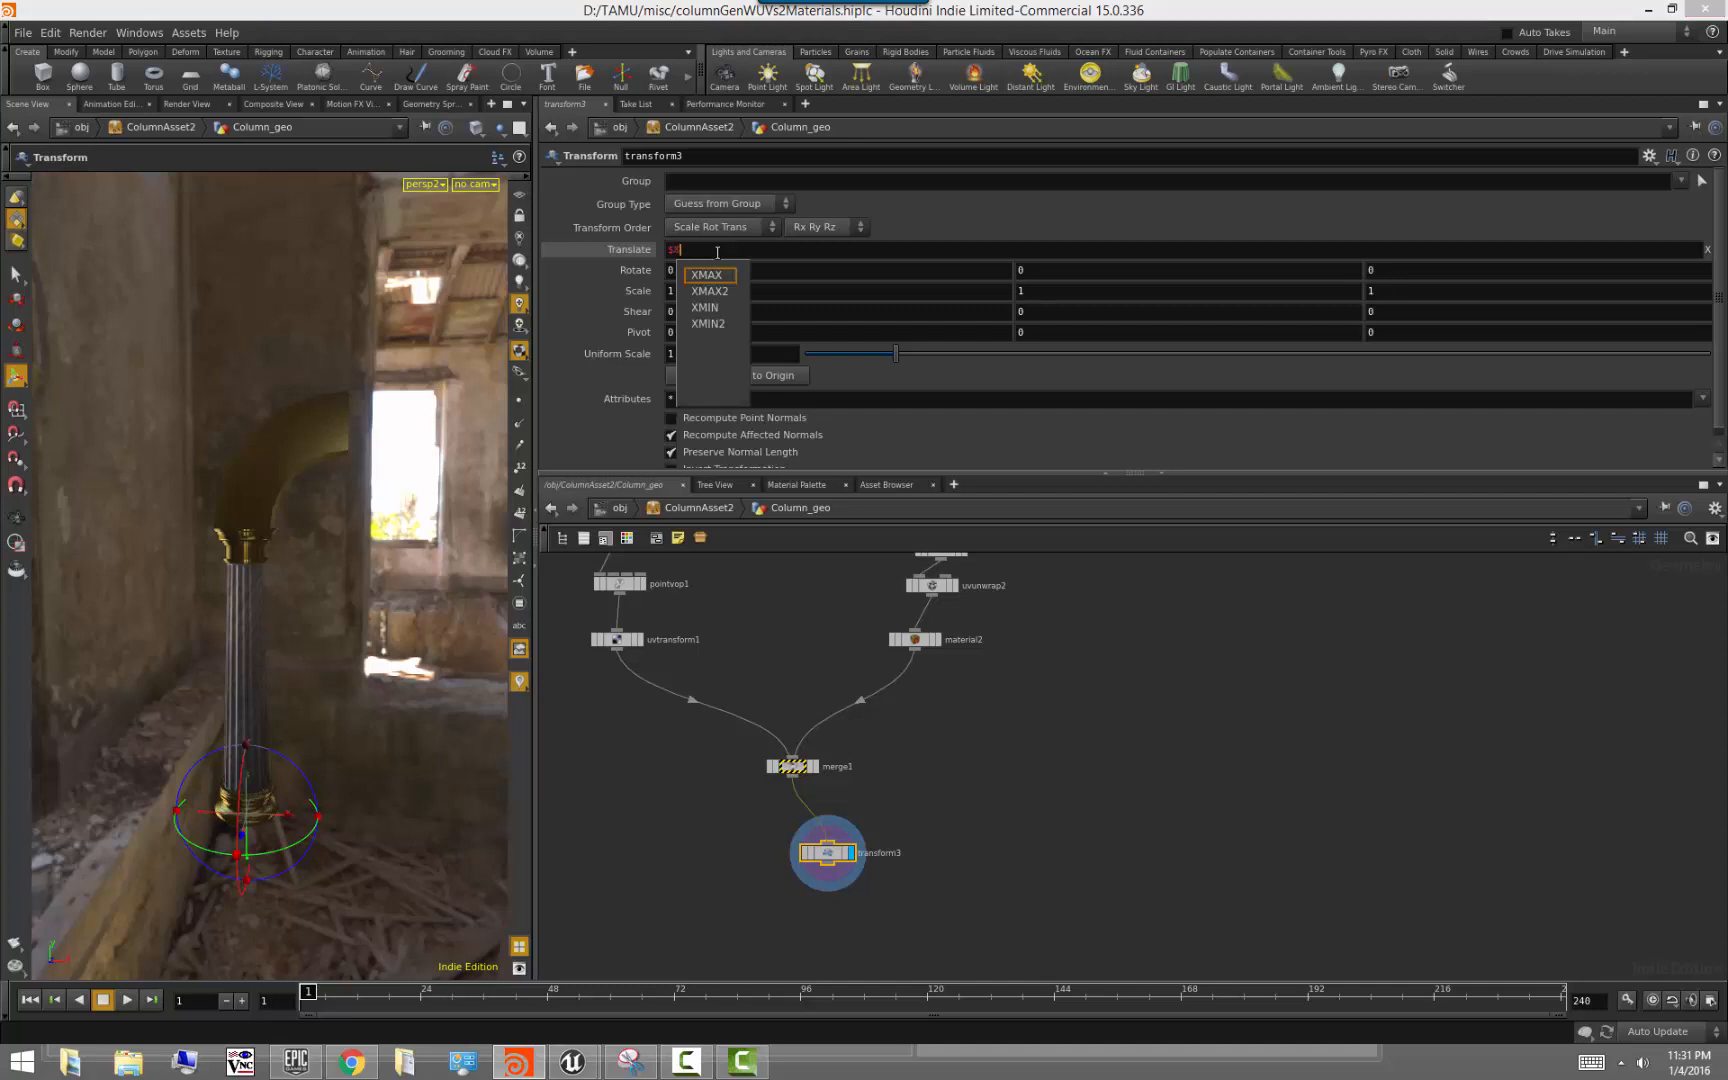
text(MAX)
key(Return)
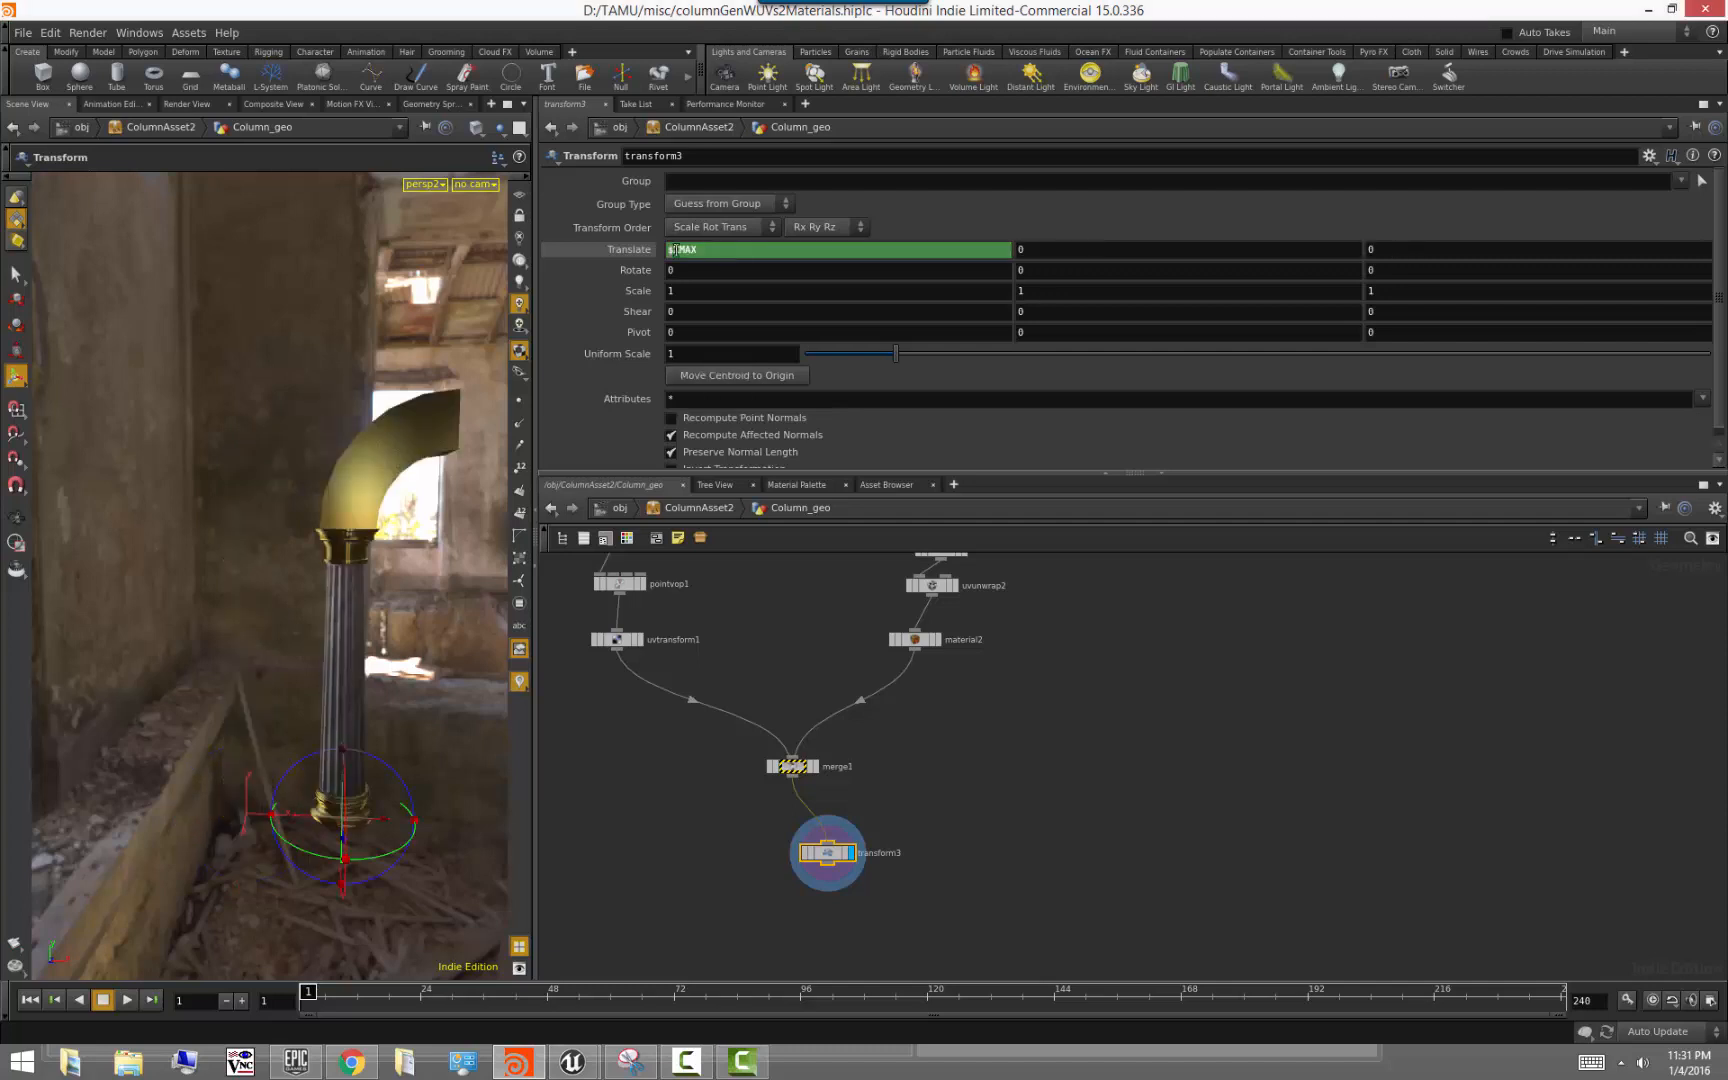
click(669, 251)
text(-)
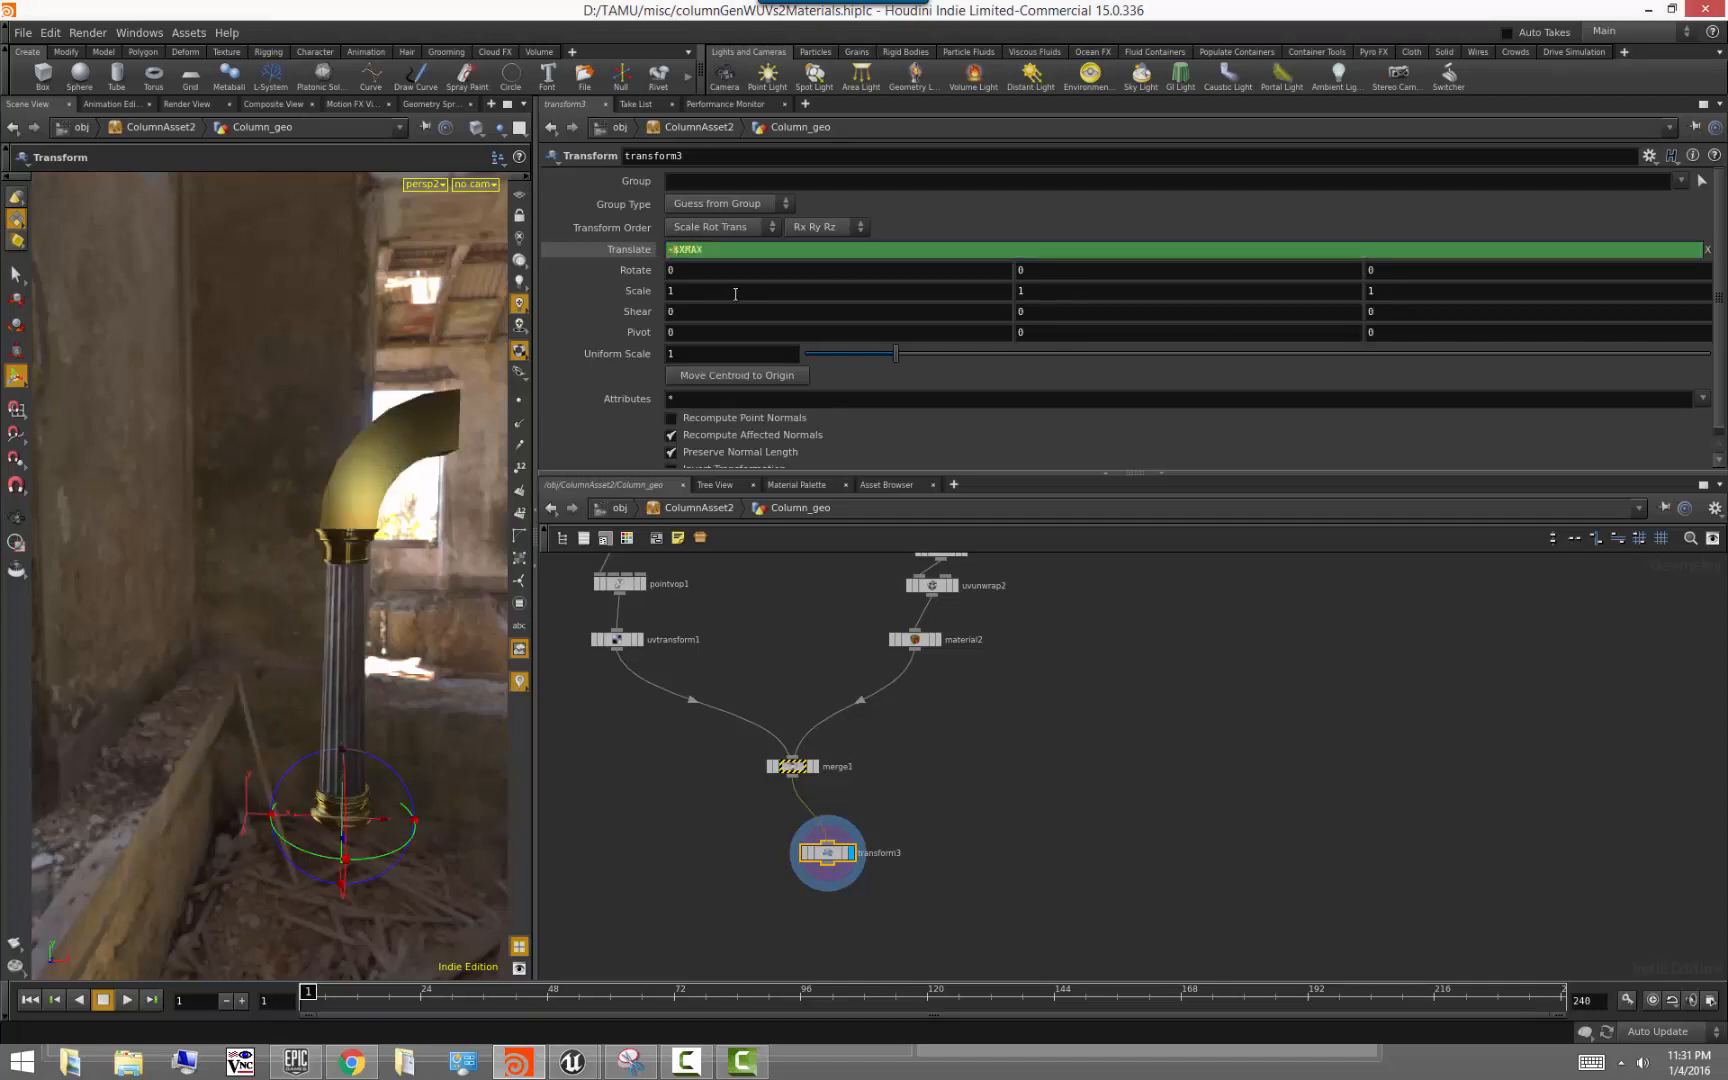
key(Return)
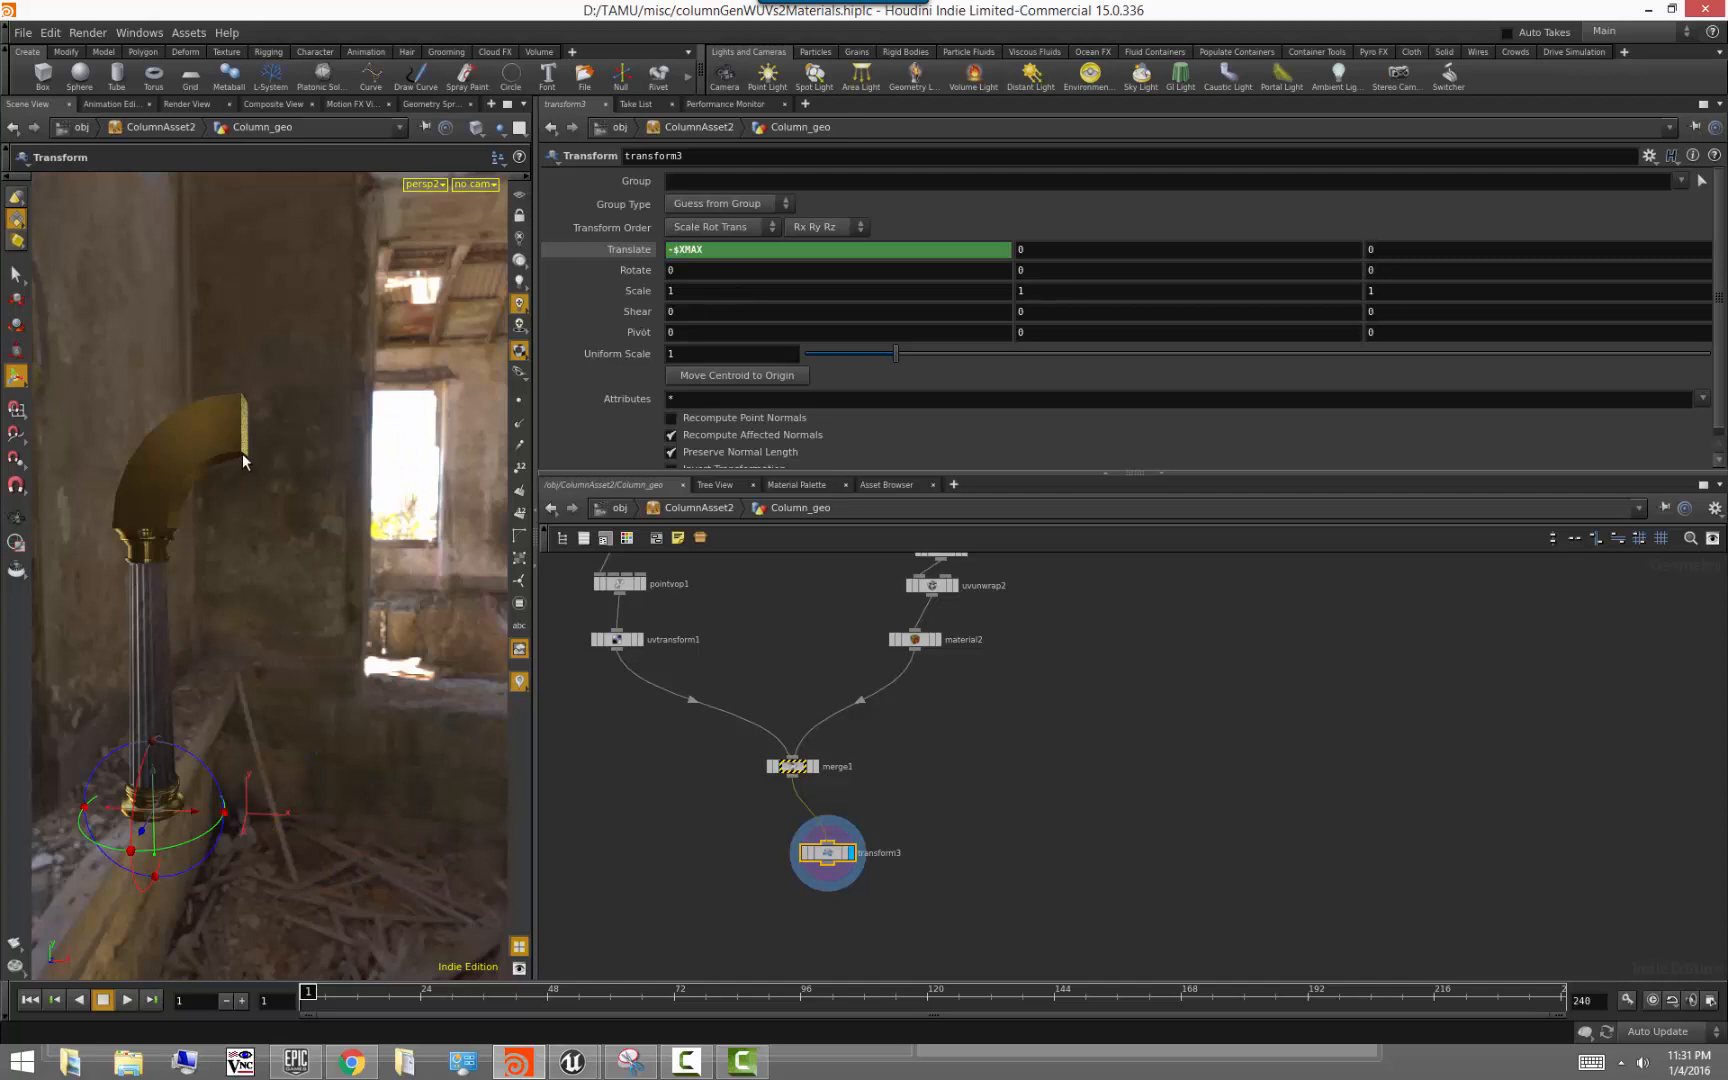
alt+drag(261, 490, 320, 497)
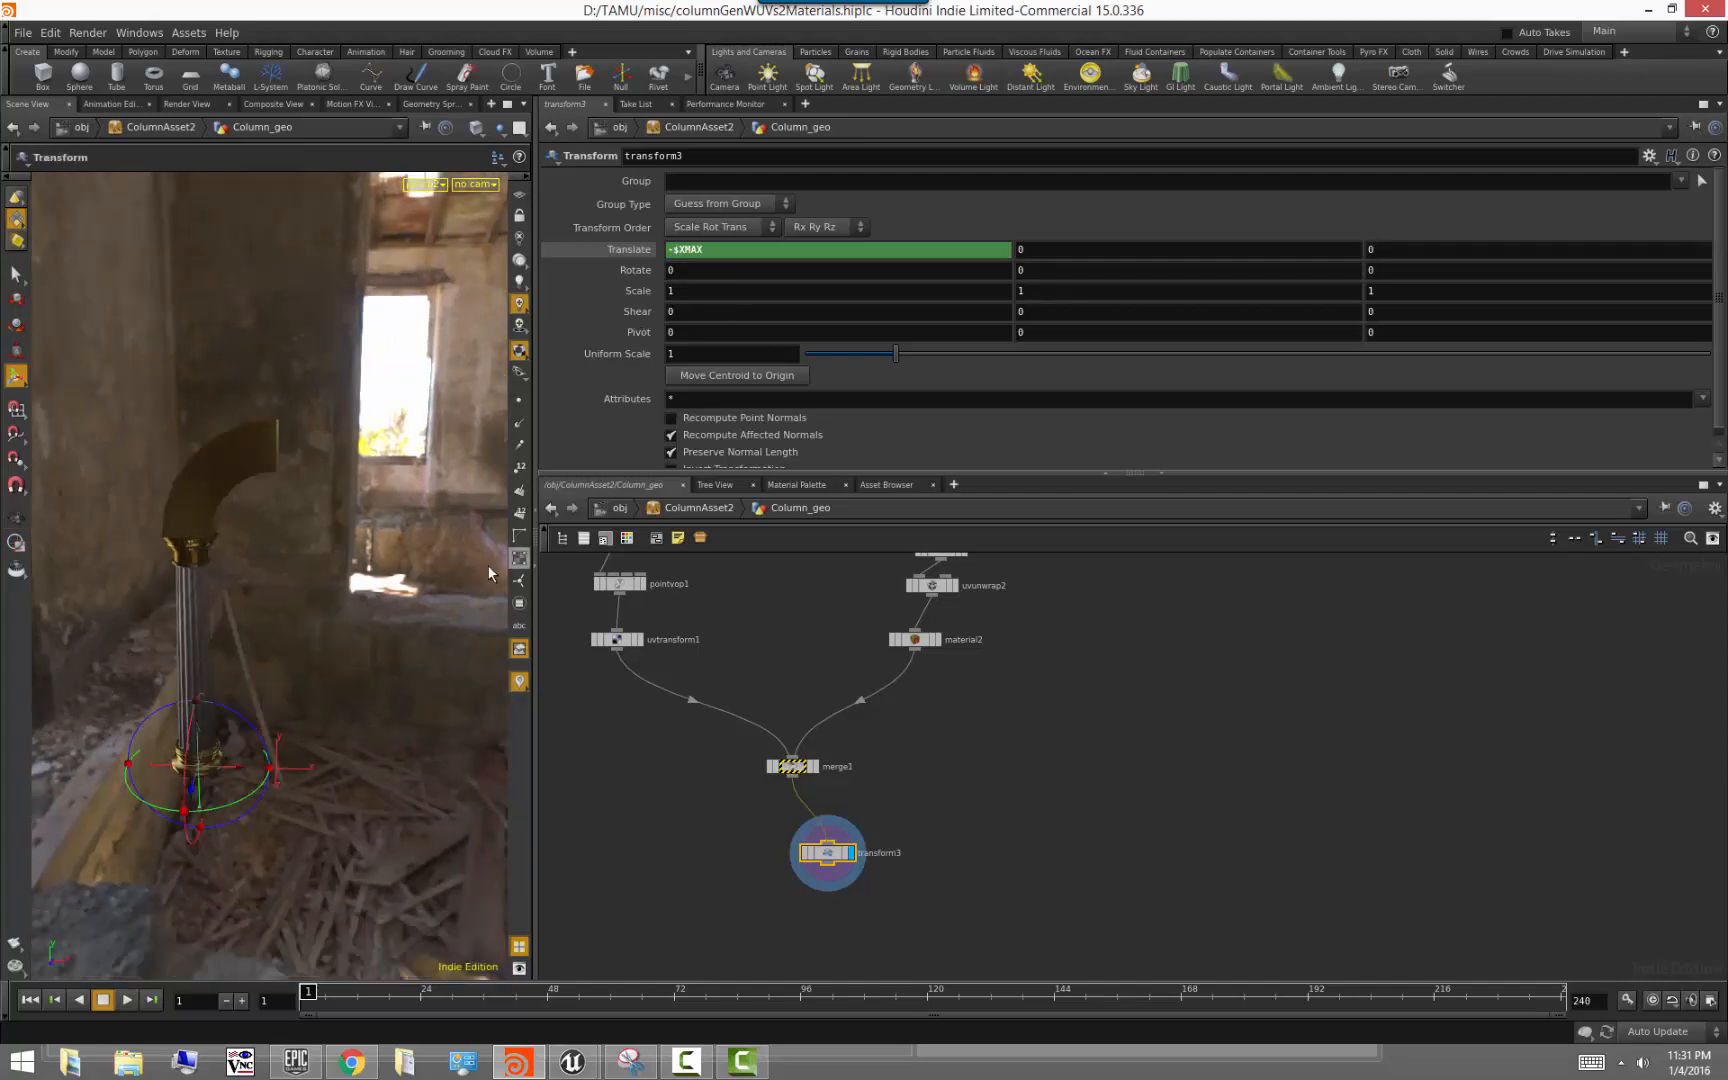
alt+drag(258, 637, 259, 629)
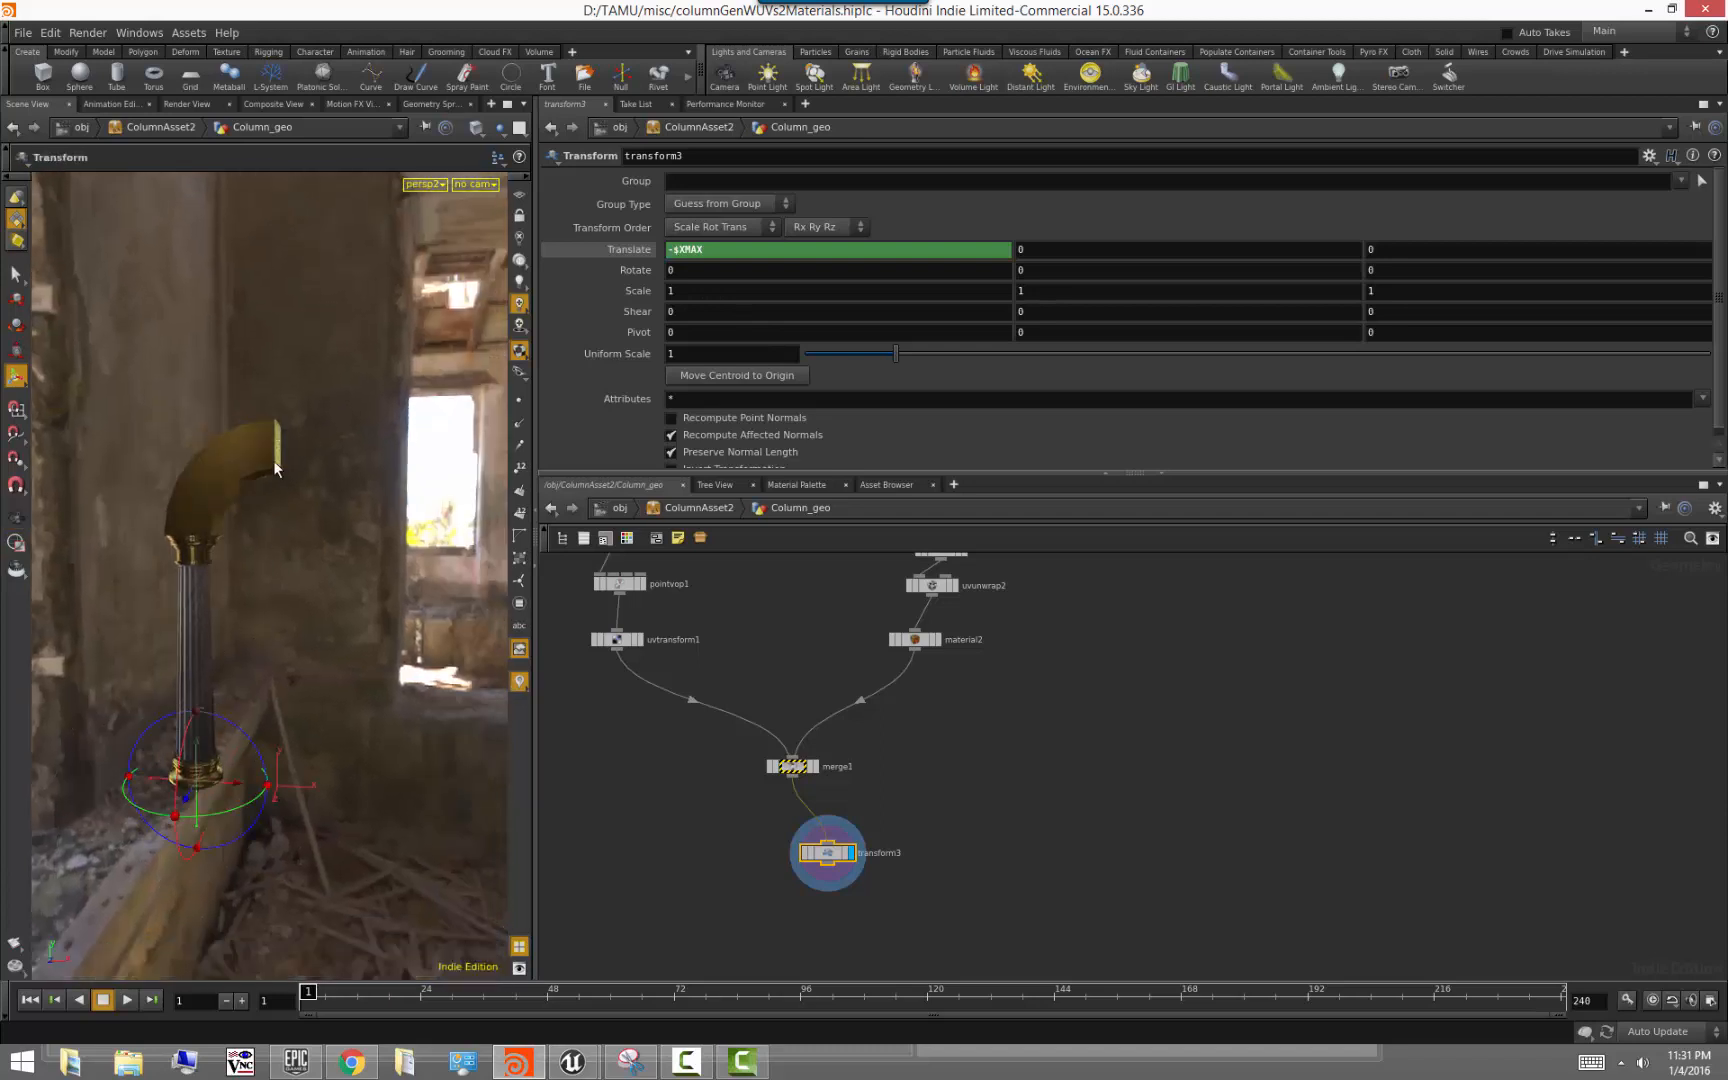
alt+drag(282, 455, 238, 512)
Append a Clip node after transform3 and display it
click(893, 801)
middle_drag(972, 764, 976, 669)
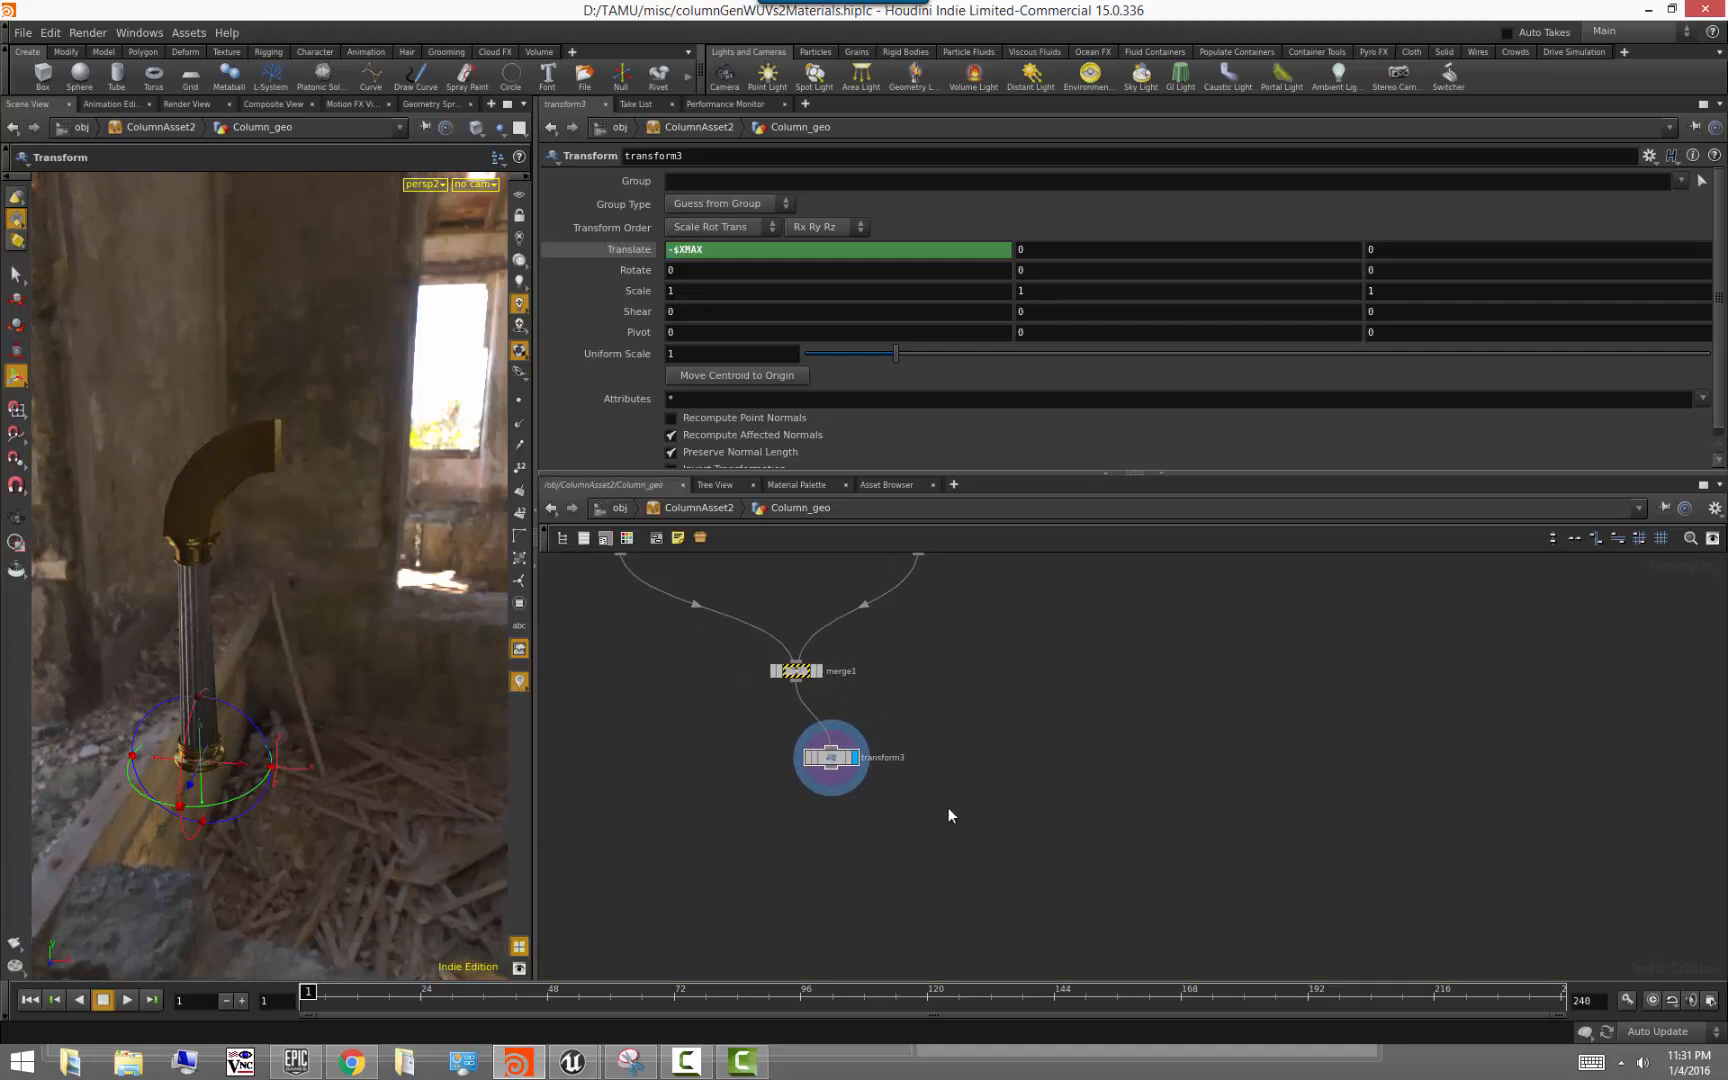
scroll(948, 807, up, 2)
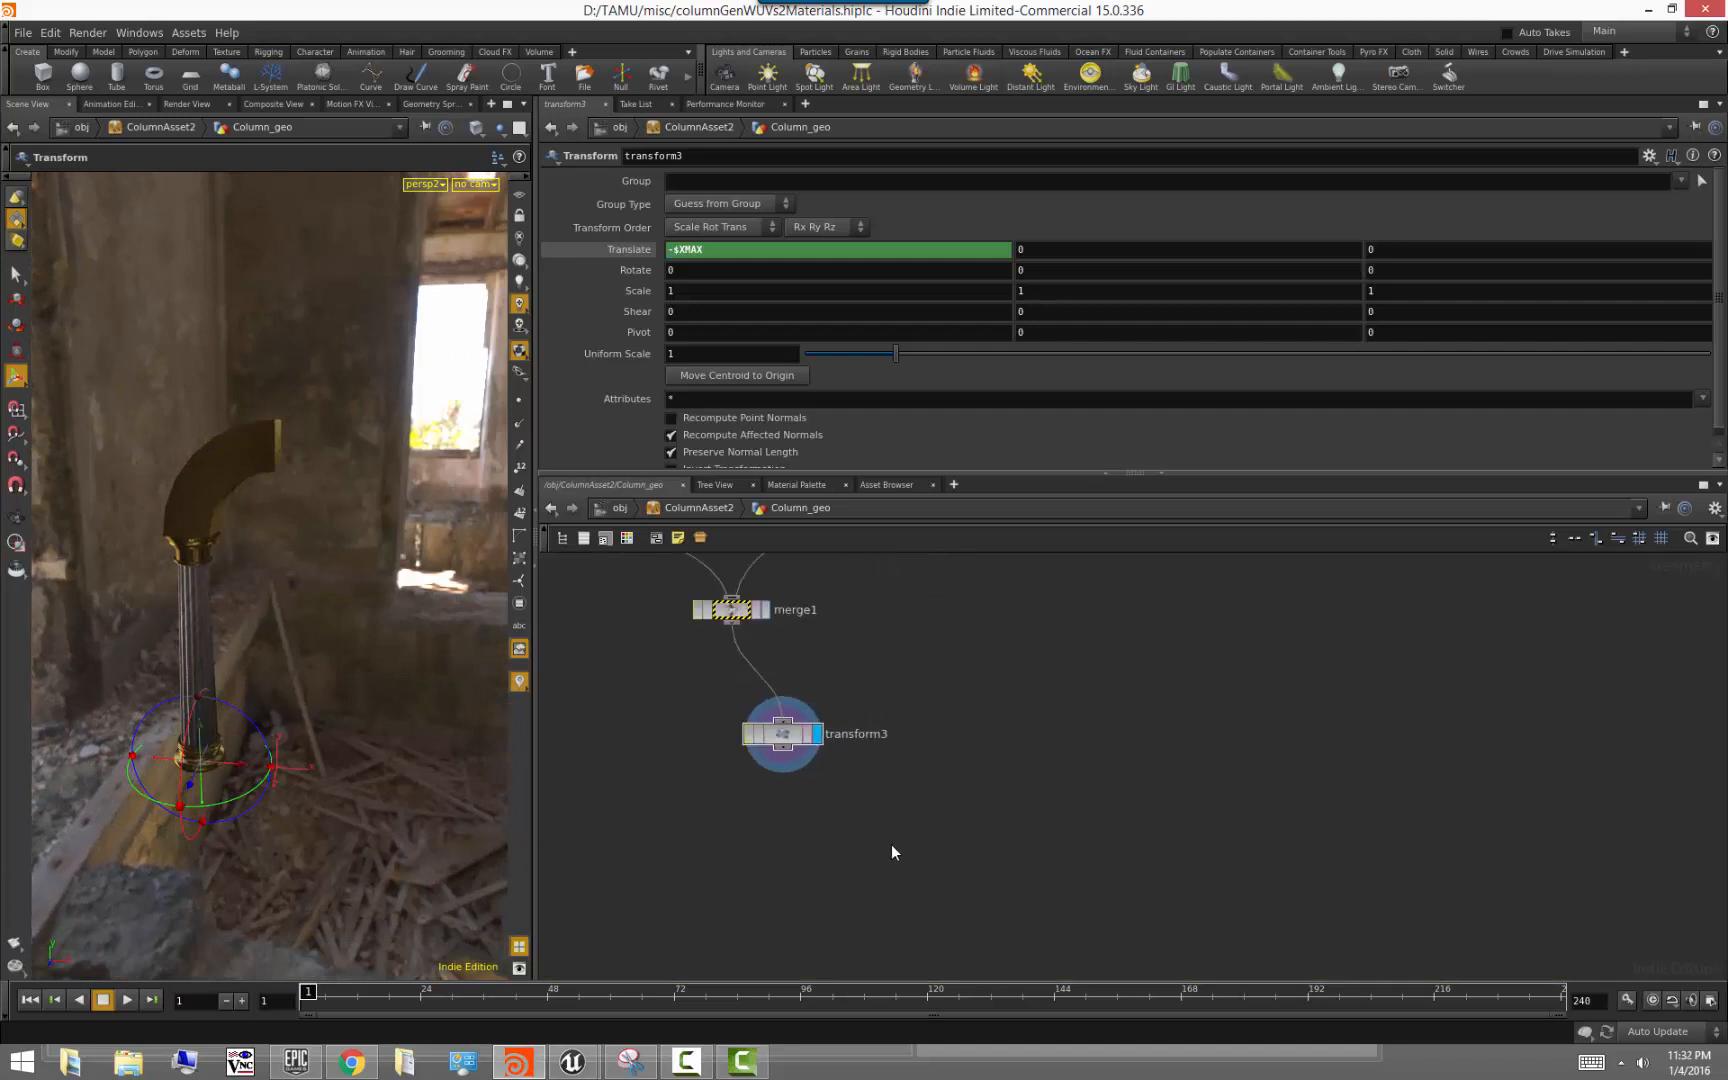
key(Tab)
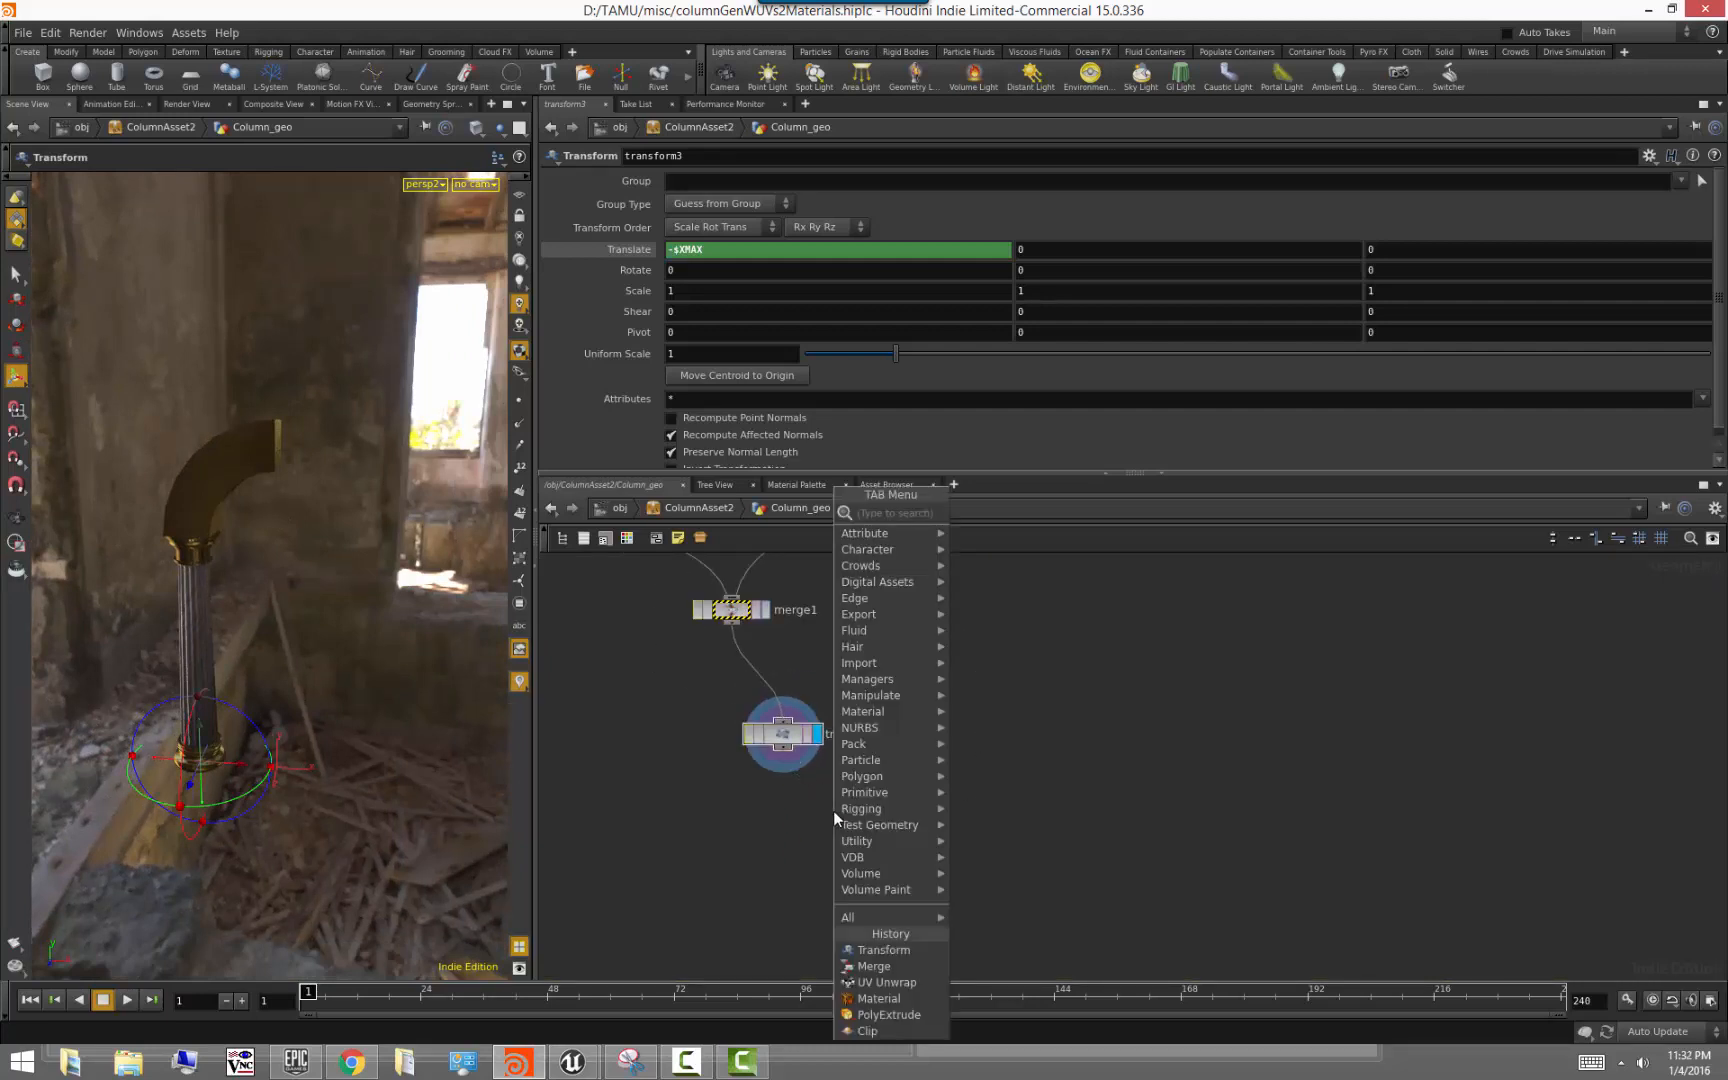
text(clip)
key(Return)
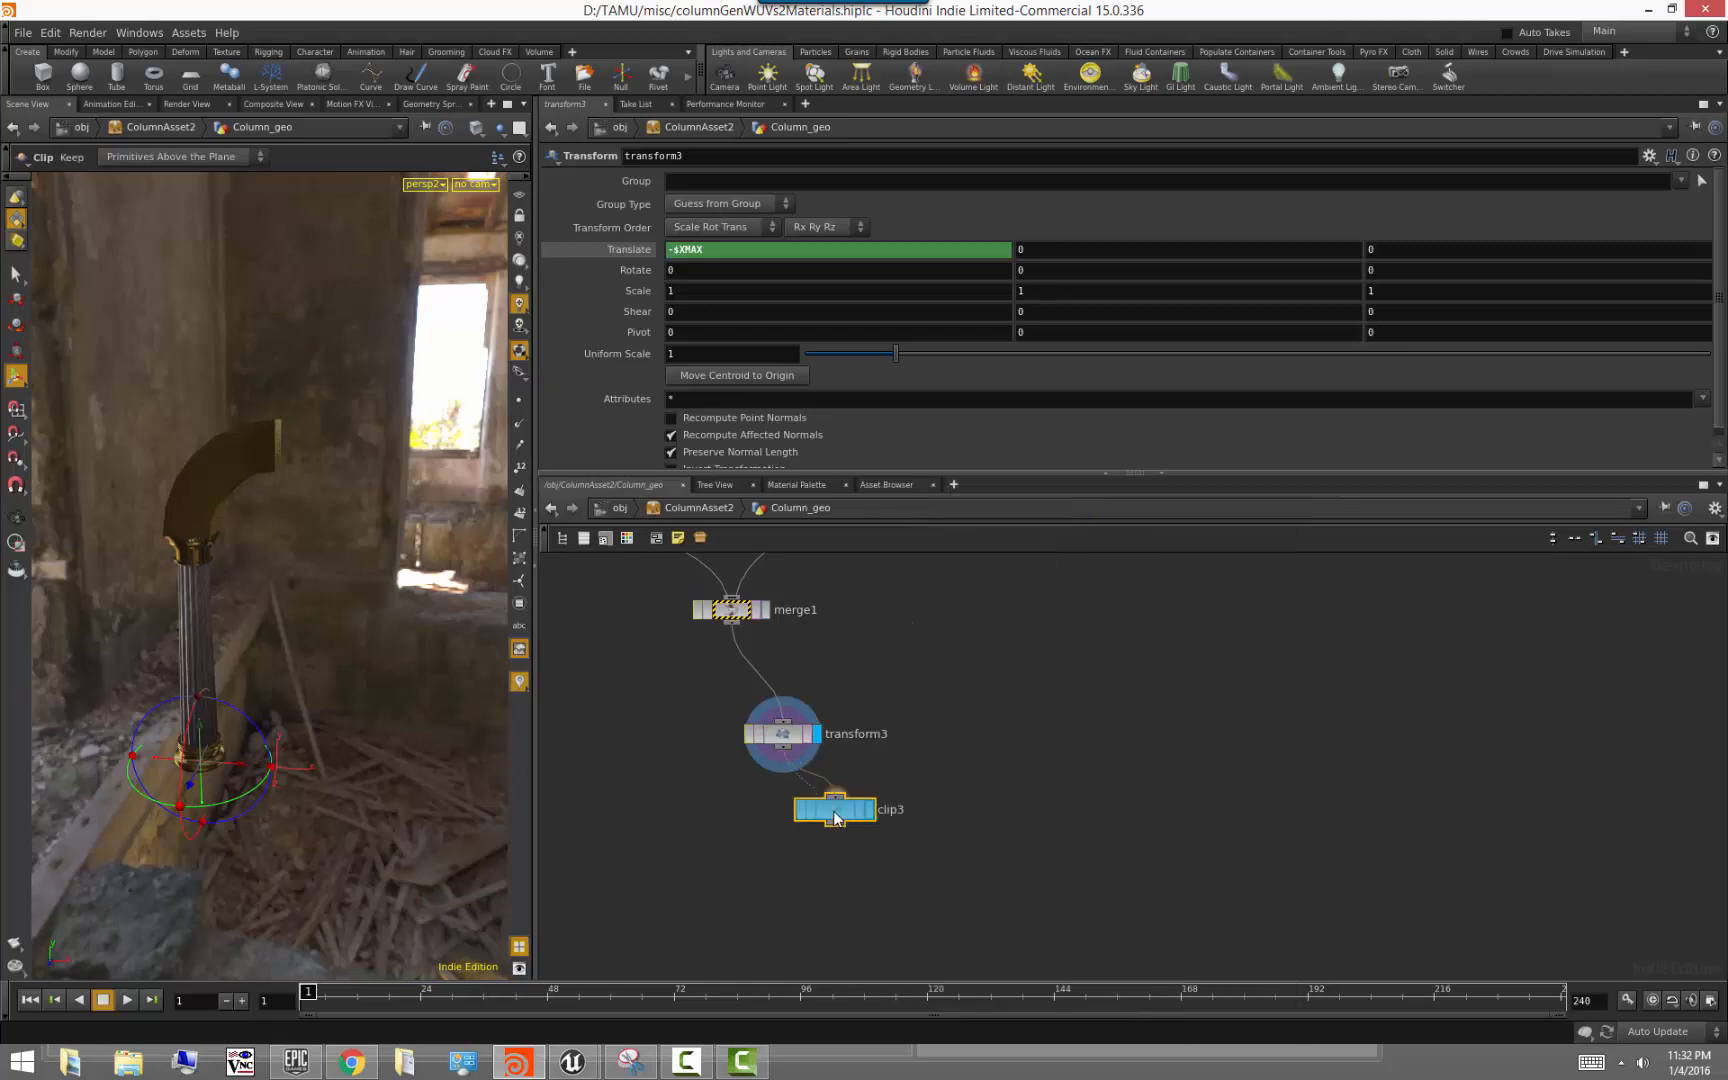
click(835, 812)
click(870, 810)
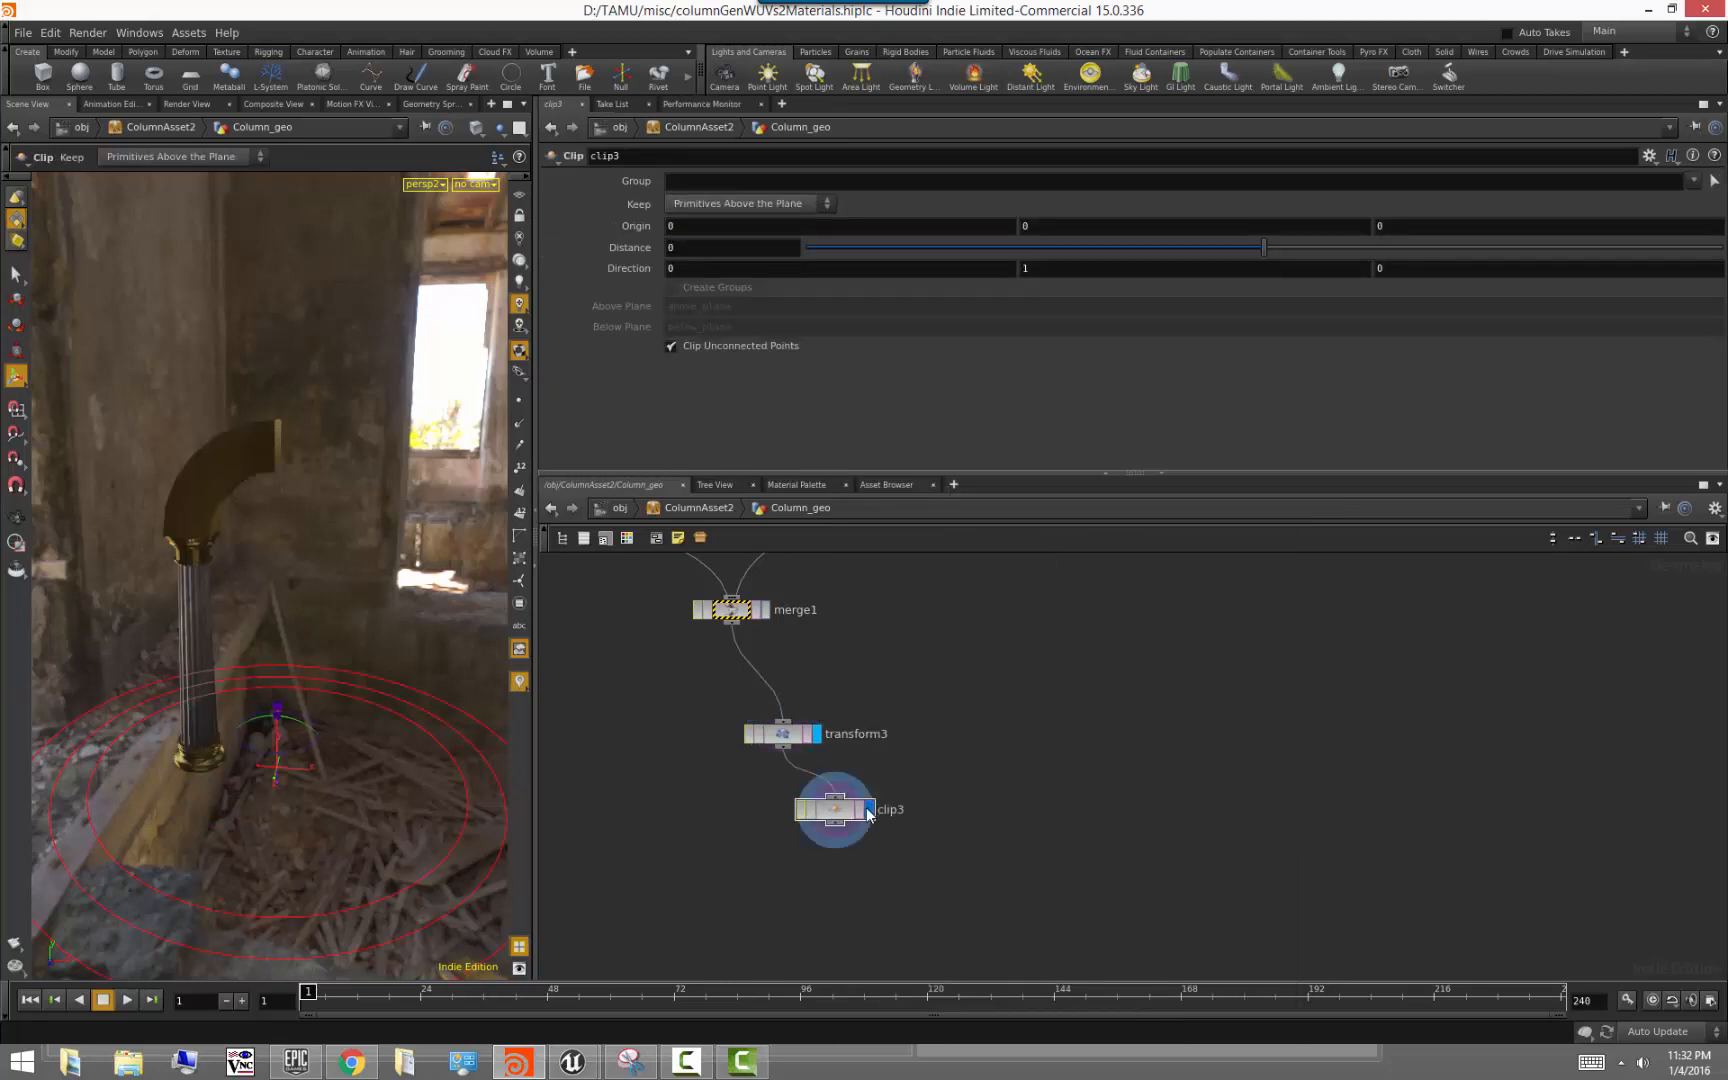
Set clip3's direction to 1, 0, 0 and keep the primitives below the plane
drag(213, 497, 347, 540)
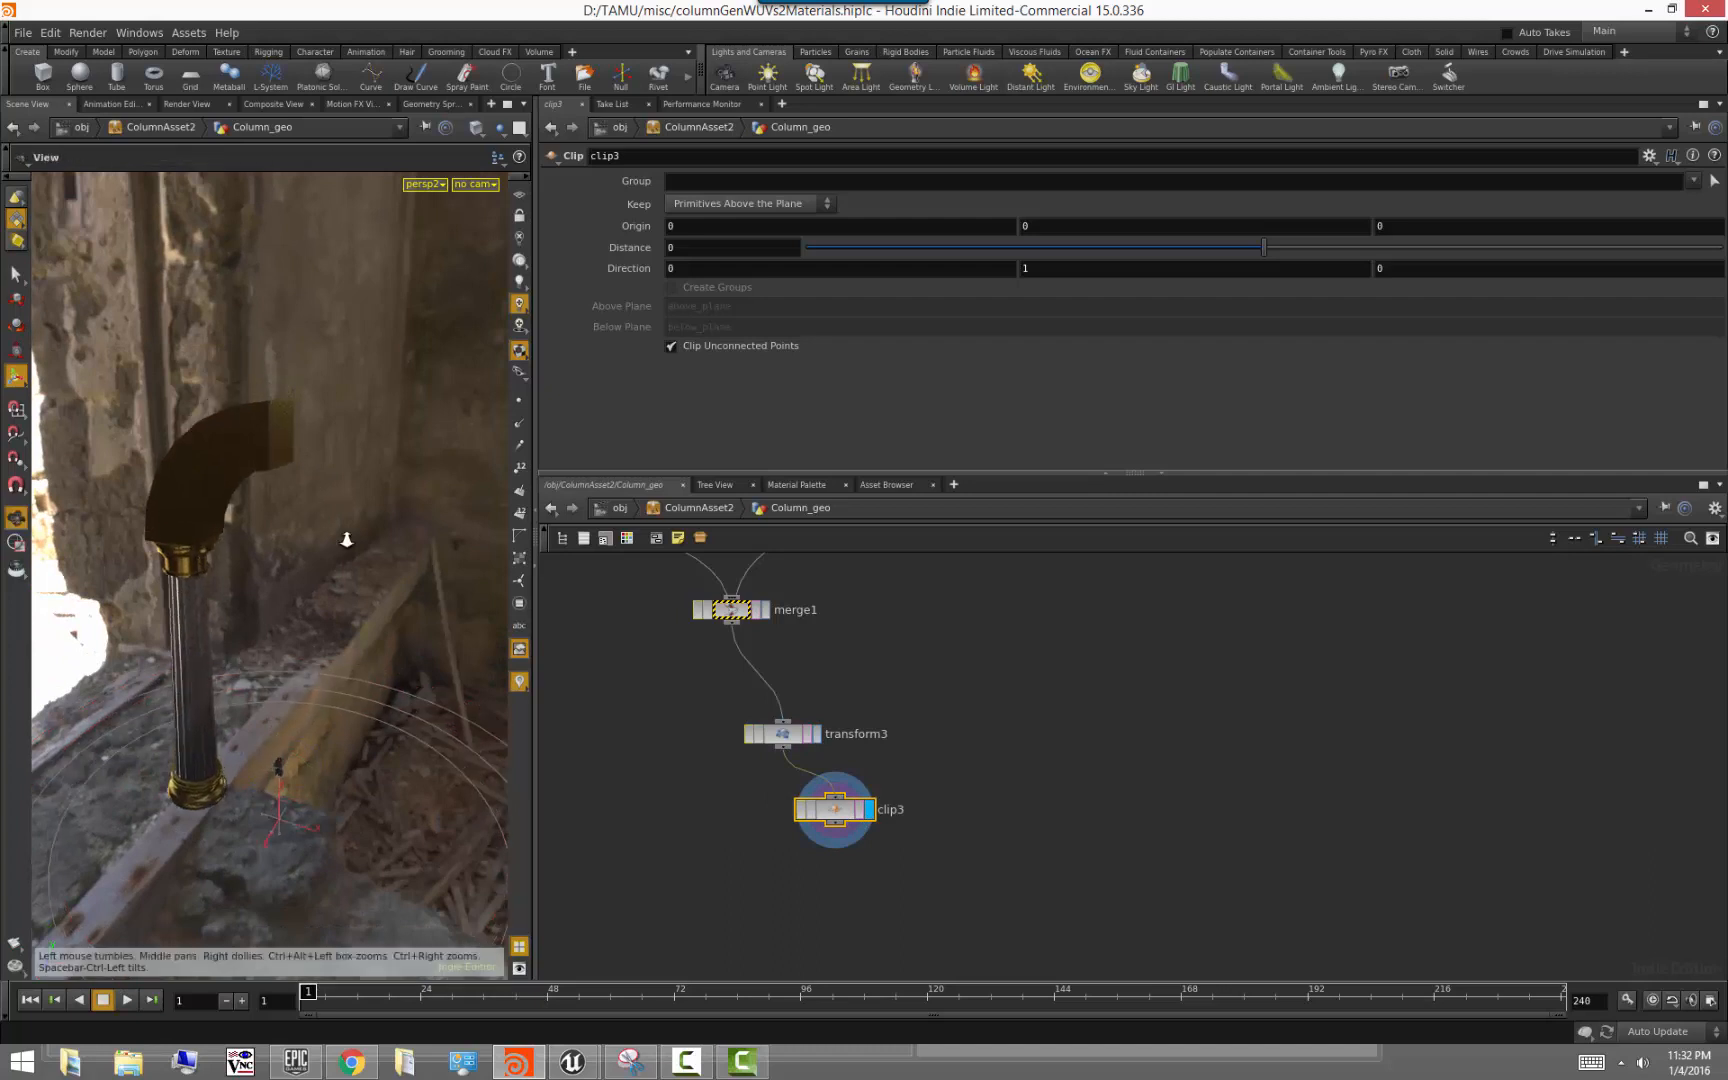
click(1049, 266)
text(0)
key(Return)
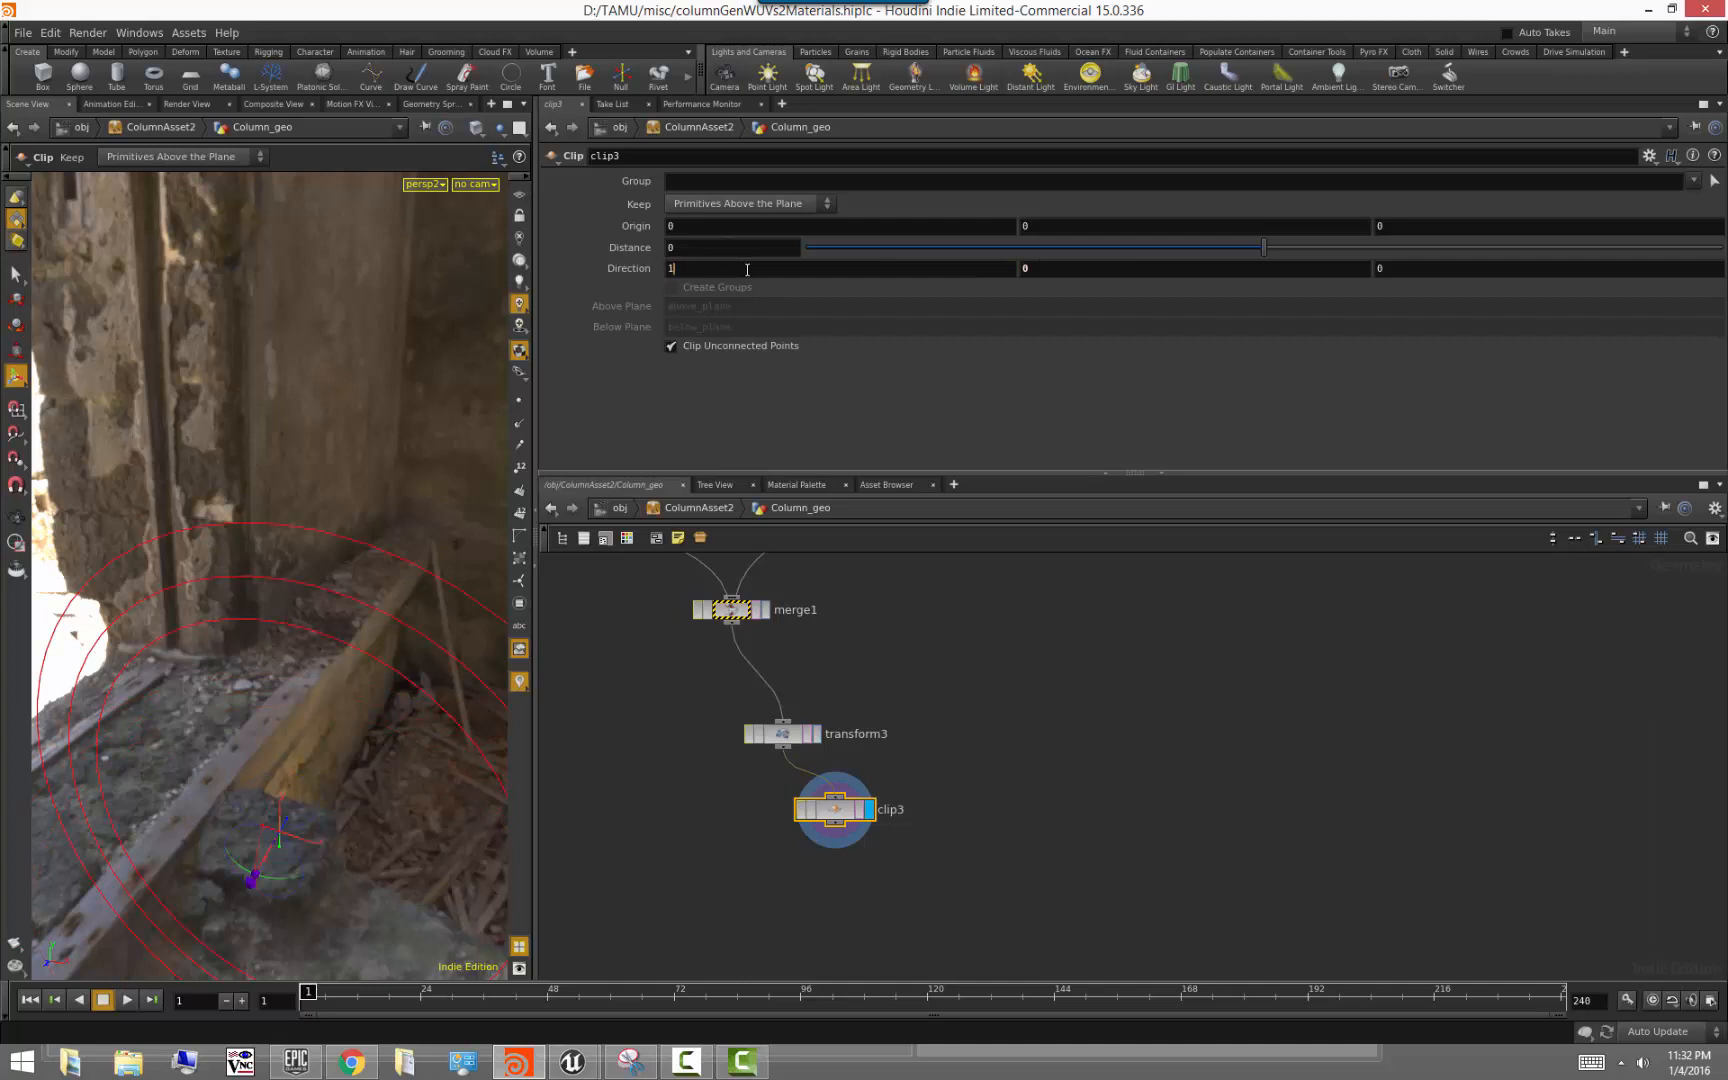
key(Return)
alt+drag(386, 514, 413, 490)
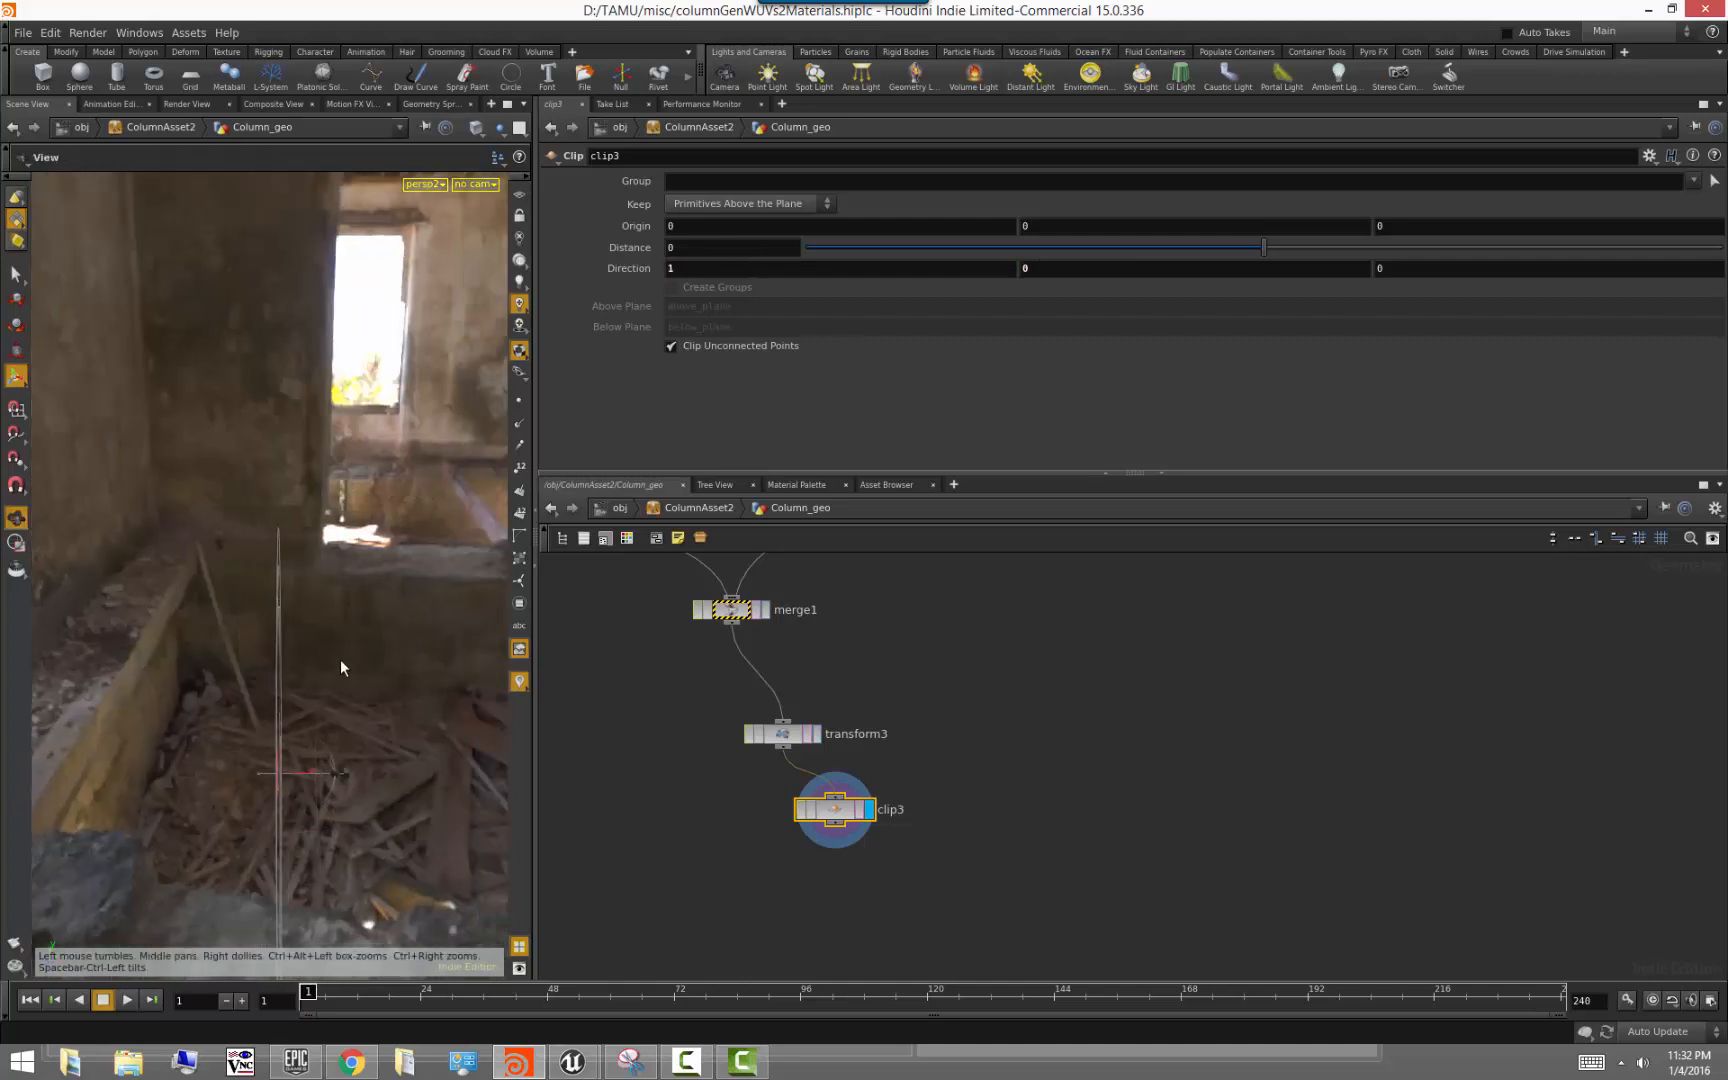
alt+drag(340, 668, 316, 725)
click(740, 203)
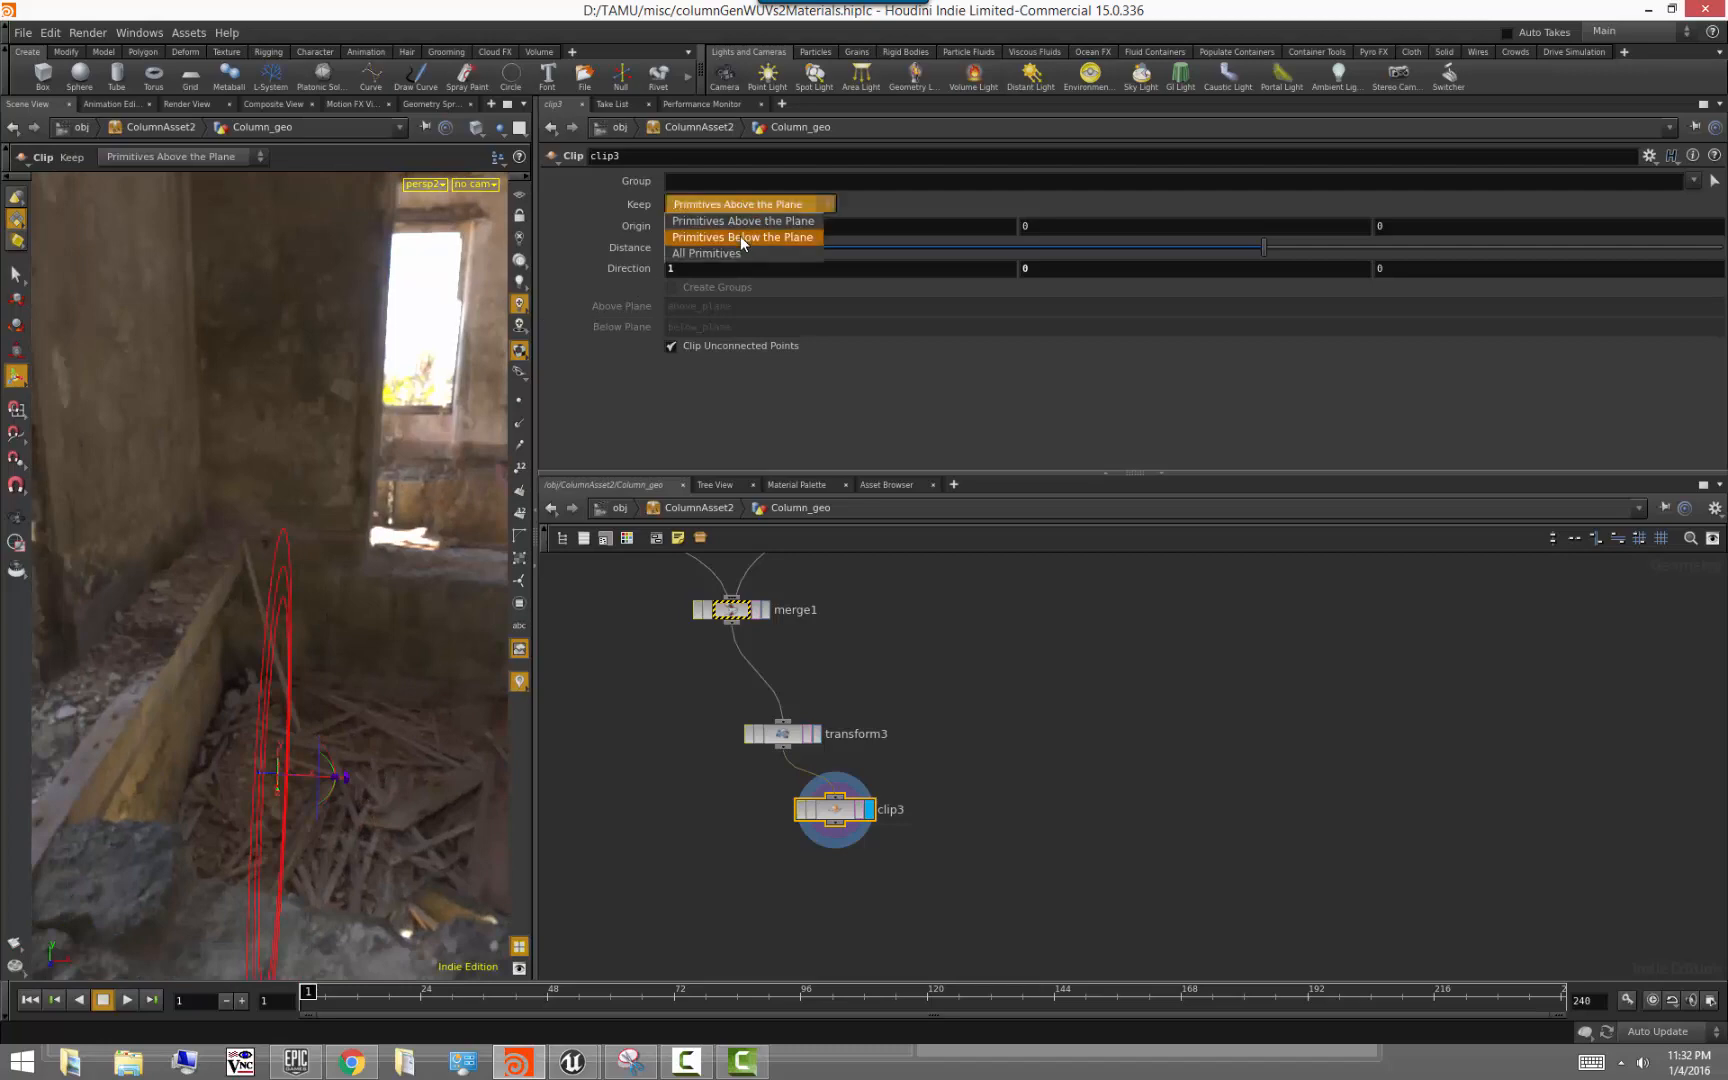
click(742, 238)
alt+drag(481, 683, 313, 569)
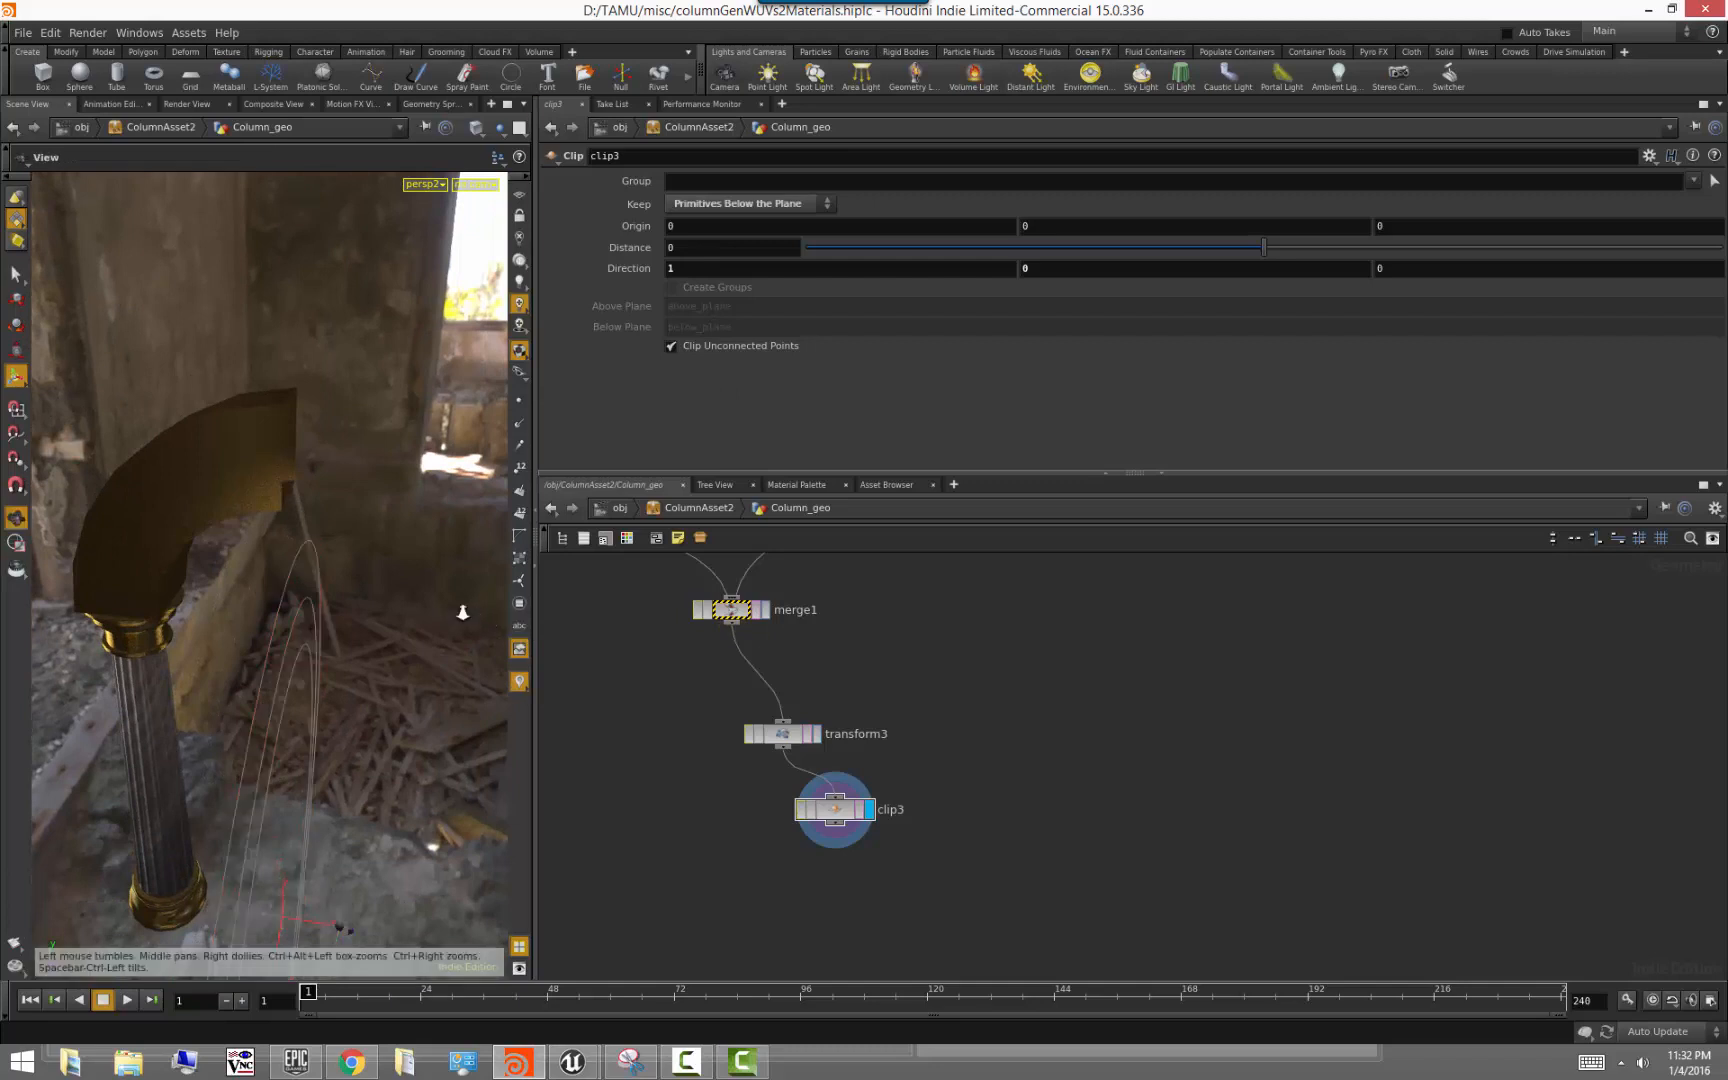
alt+drag(455, 606, 536, 609)
Append a Mirror node after clip3 and display the complete arch with two columns
middle_drag(1043, 857, 1015, 732)
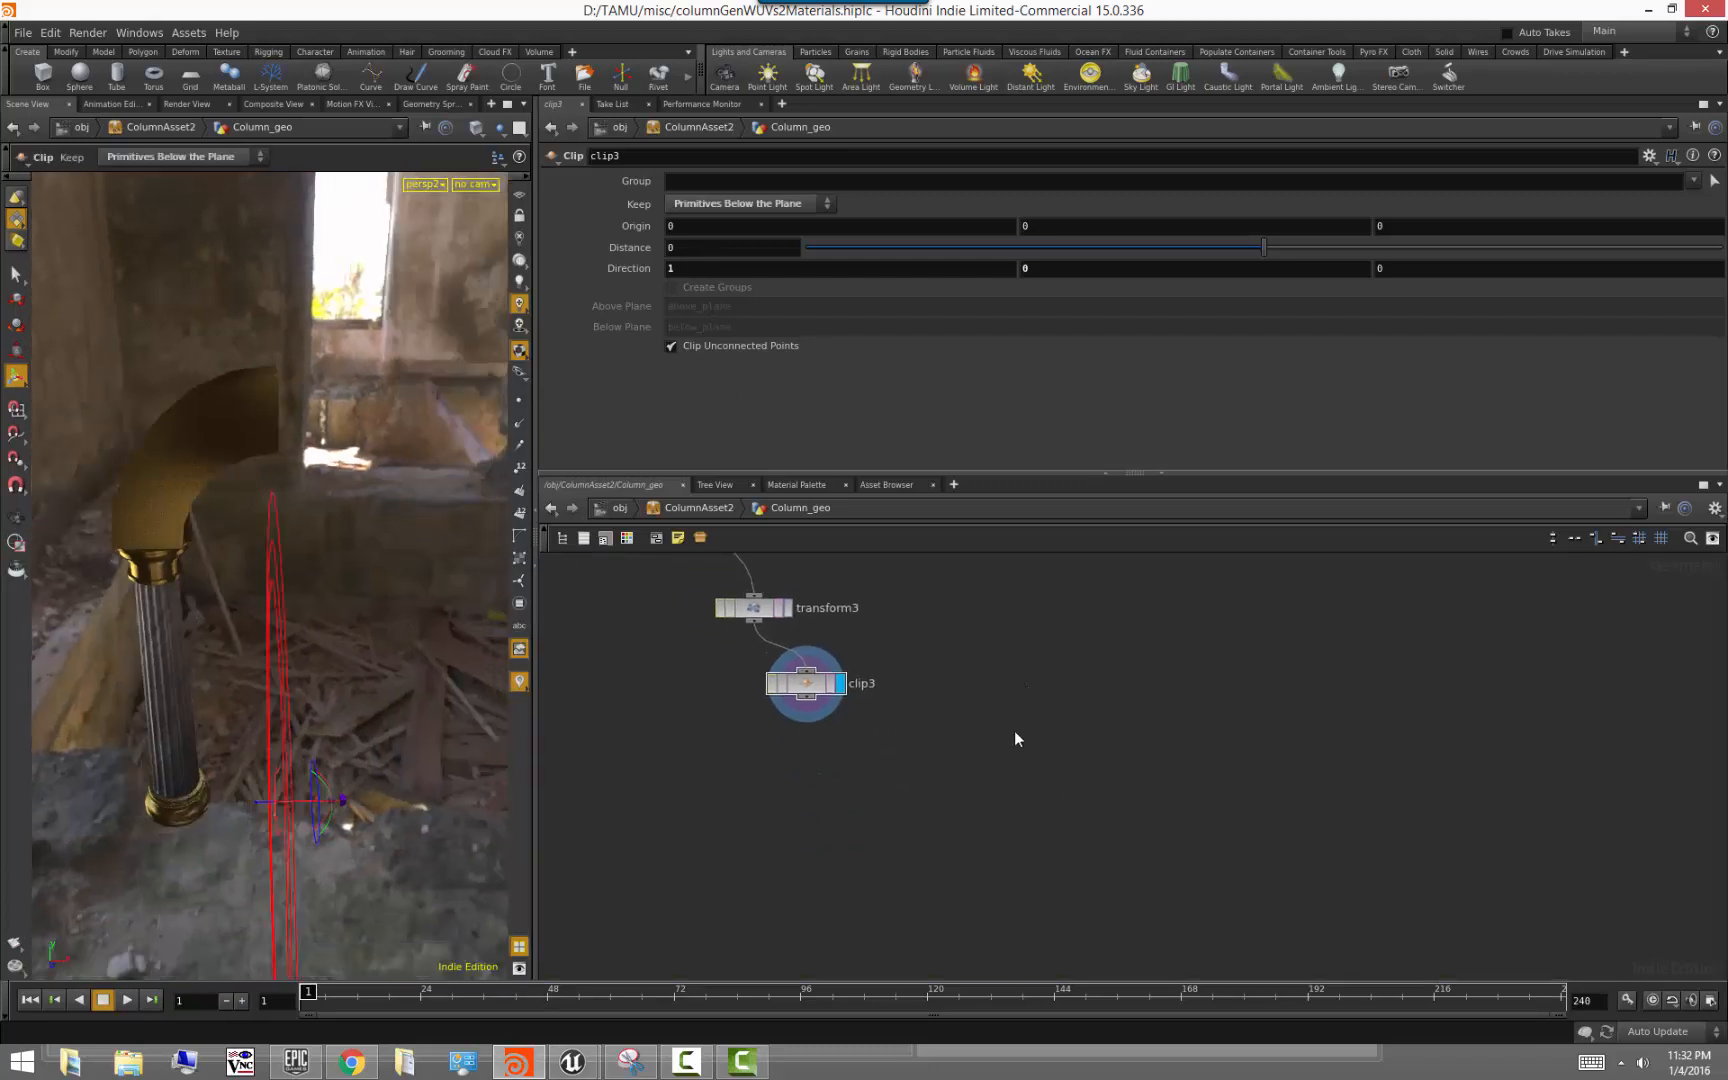
key(Tab)
text(mir)
key(Return)
click(863, 774)
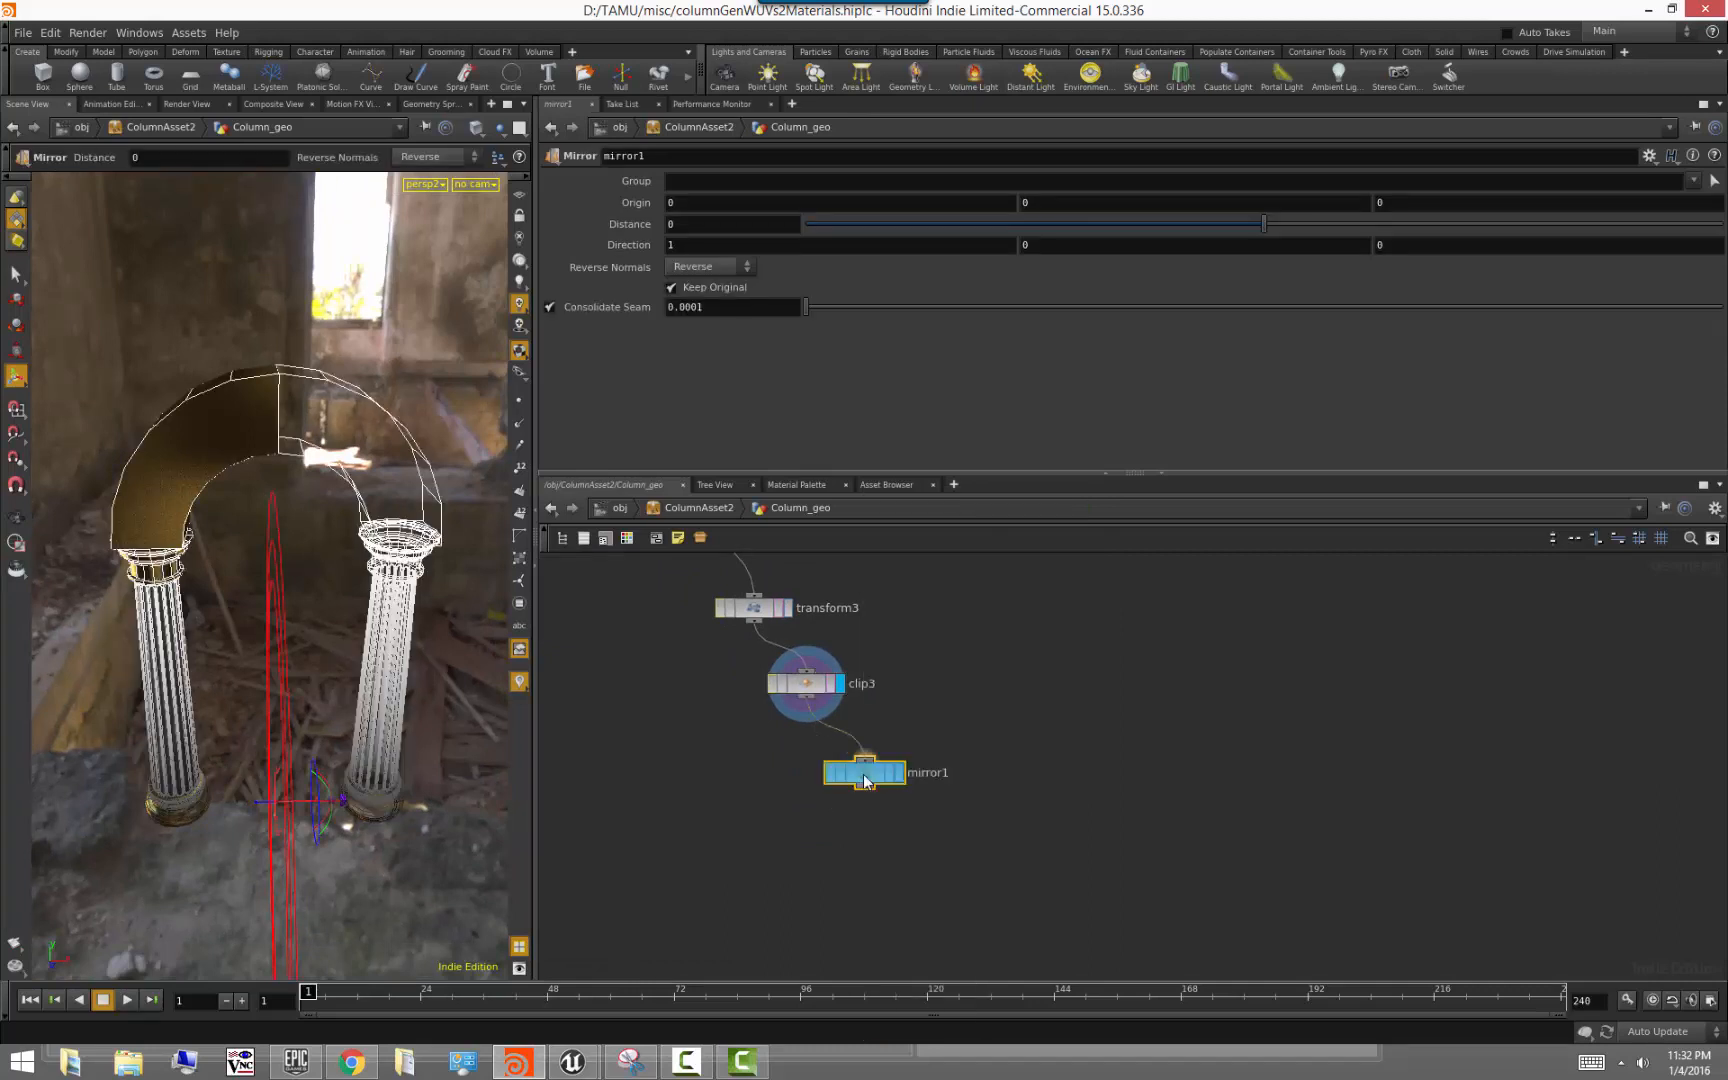
click(899, 772)
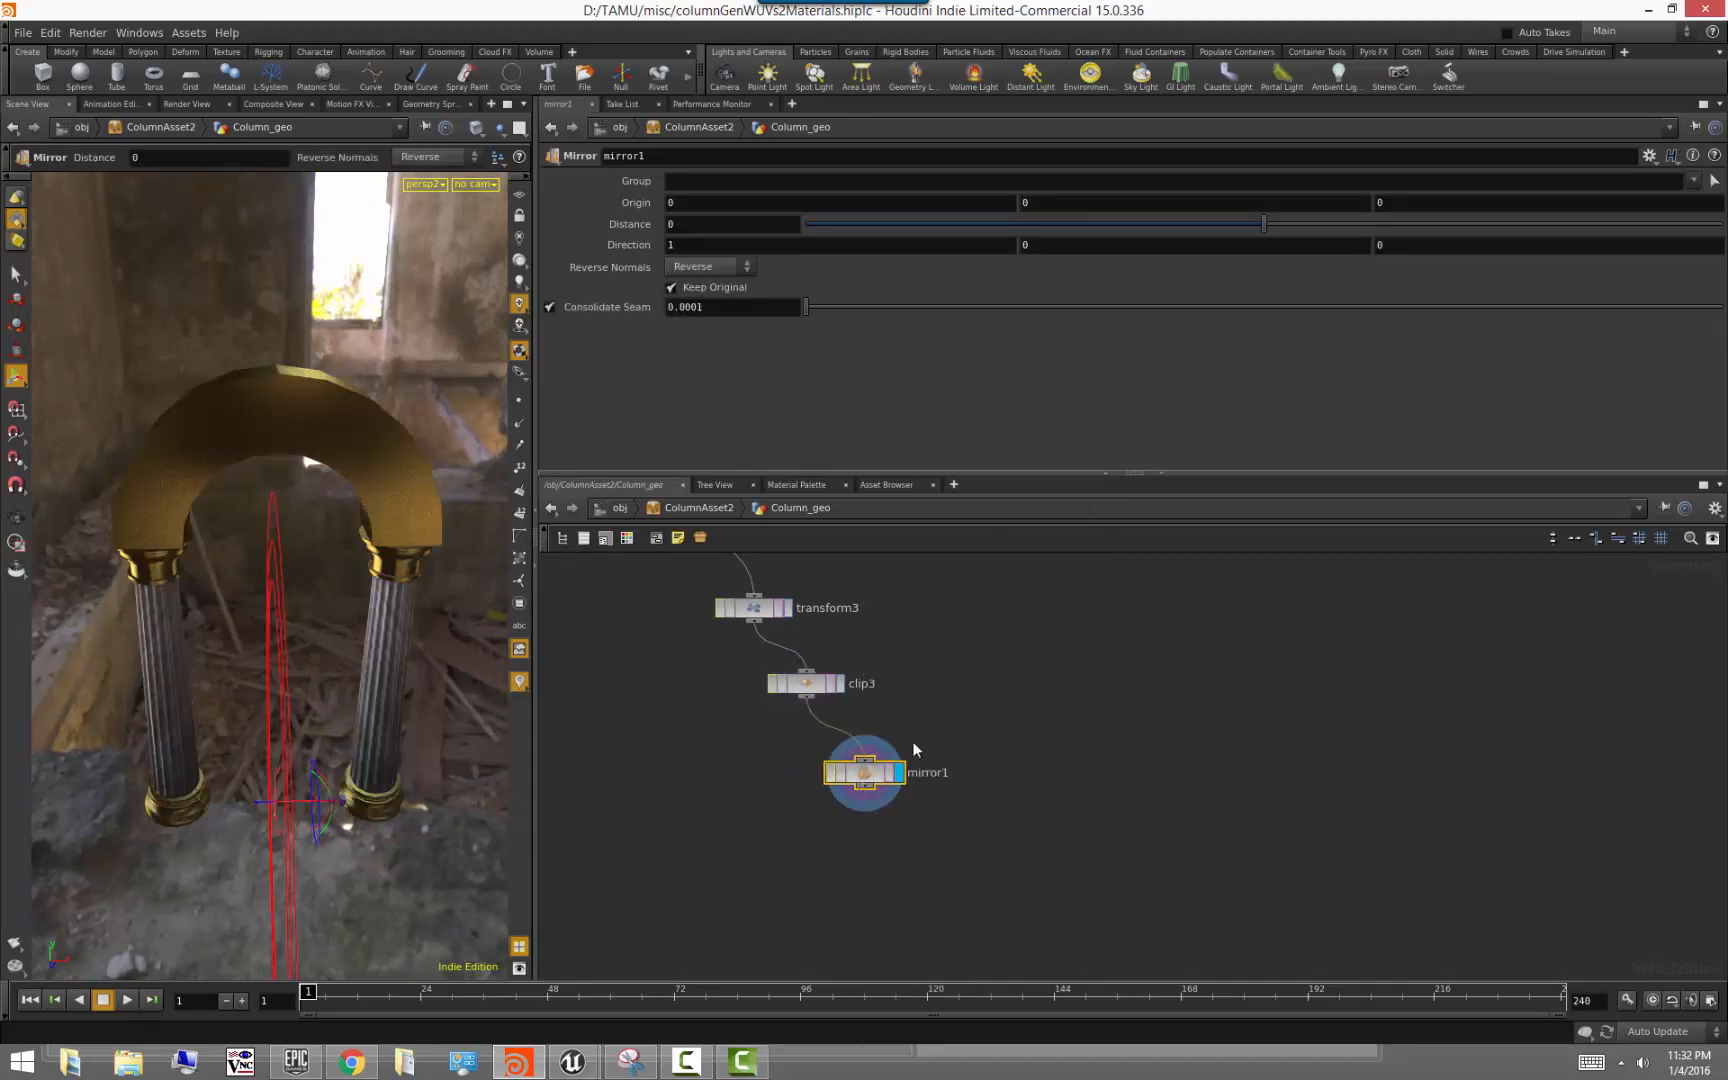
mouse_move(347, 519)
mouse_down()
mouse_move(298, 568)
mouse_move(326, 564)
mouse_move(343, 523)
mouse_up()
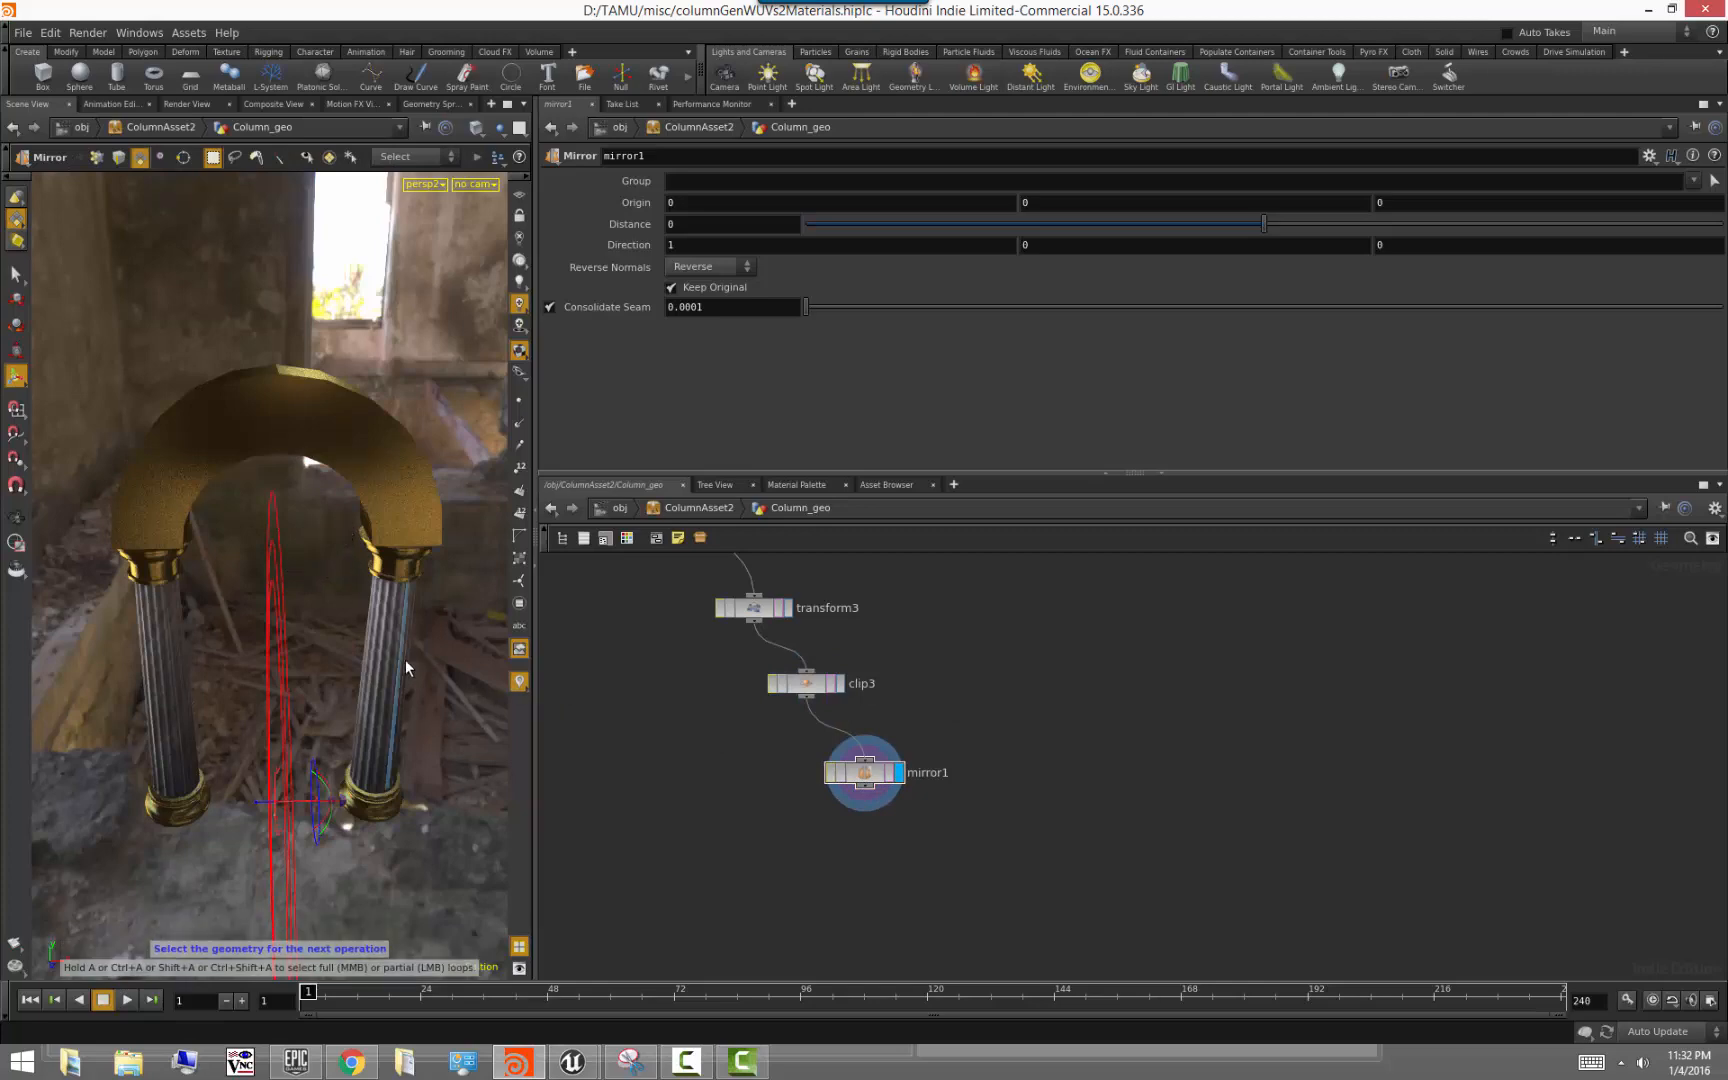
Append an Output node after mirror1, align it directly below, and inspect the displayed arch
mouse_move(405, 660)
alt+mouse_down()
mouse_move(336, 690)
mouse_move(247, 655)
mouse_move(224, 613)
mouse_move(444, 644)
mouse_move(405, 632)
alt+mouse_up()
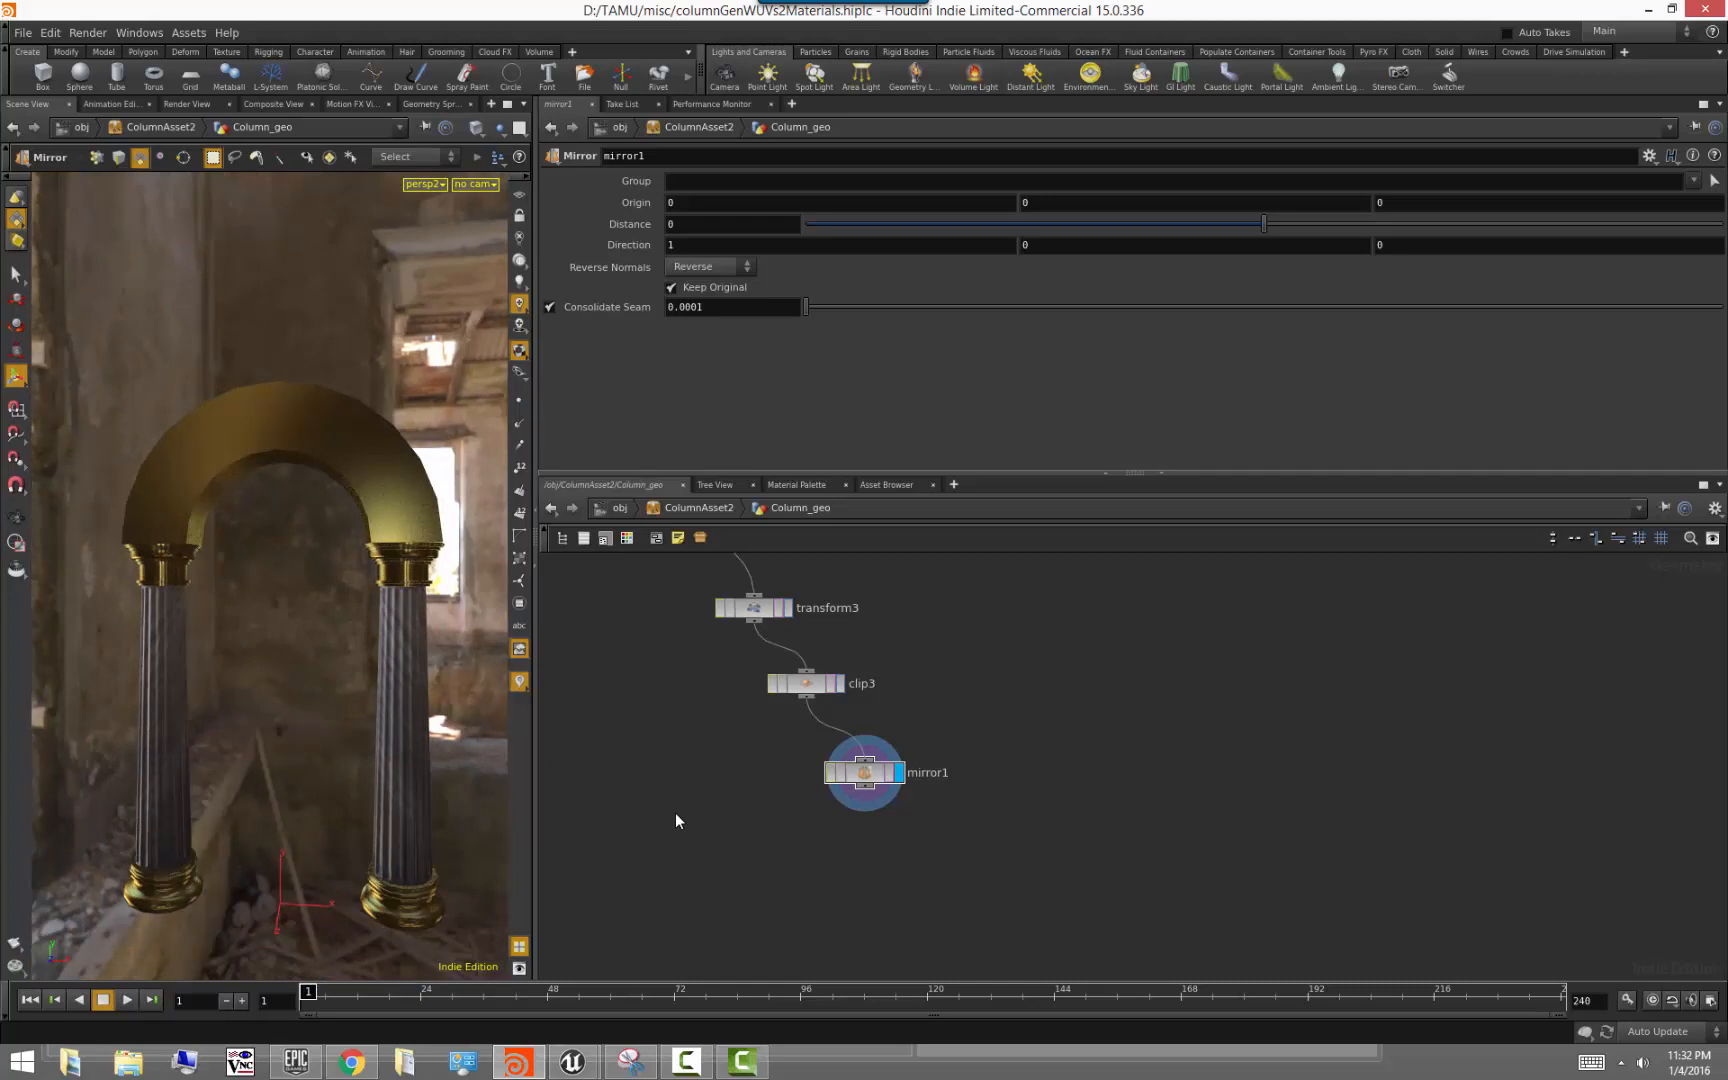
key(Tab)
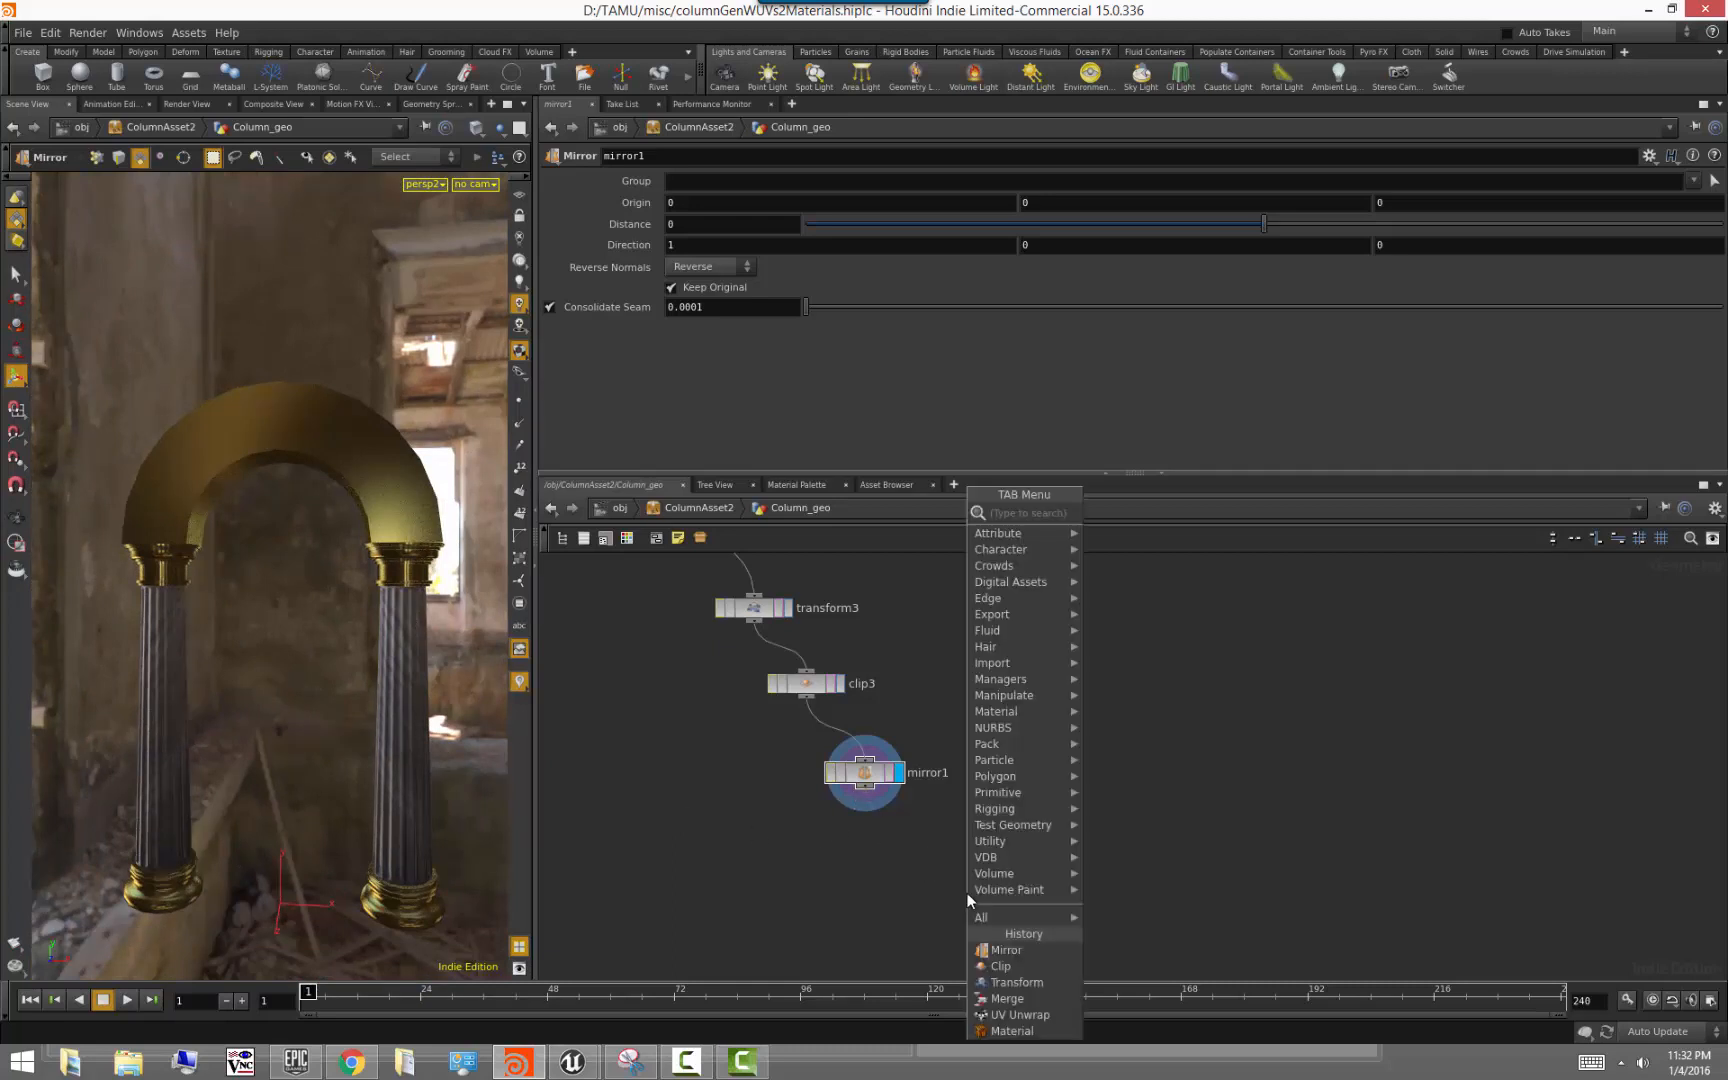
text(output)
key(Return)
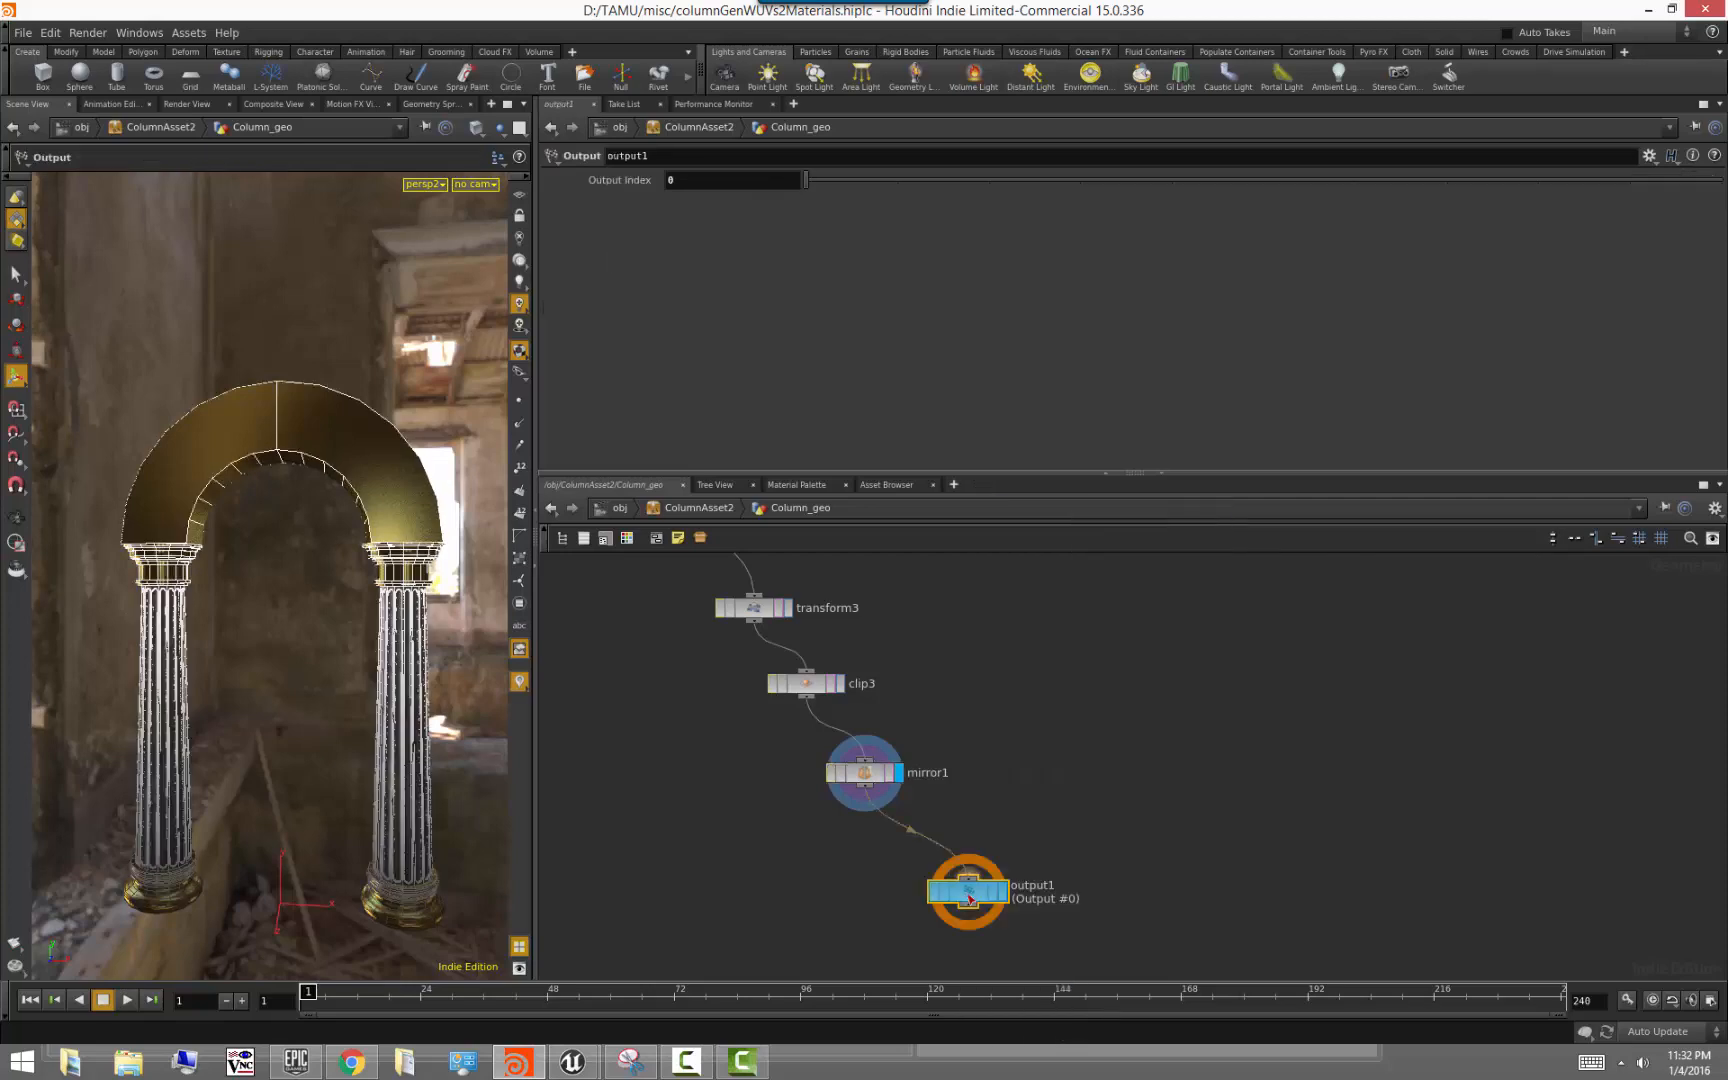
drag(967, 892, 848, 880)
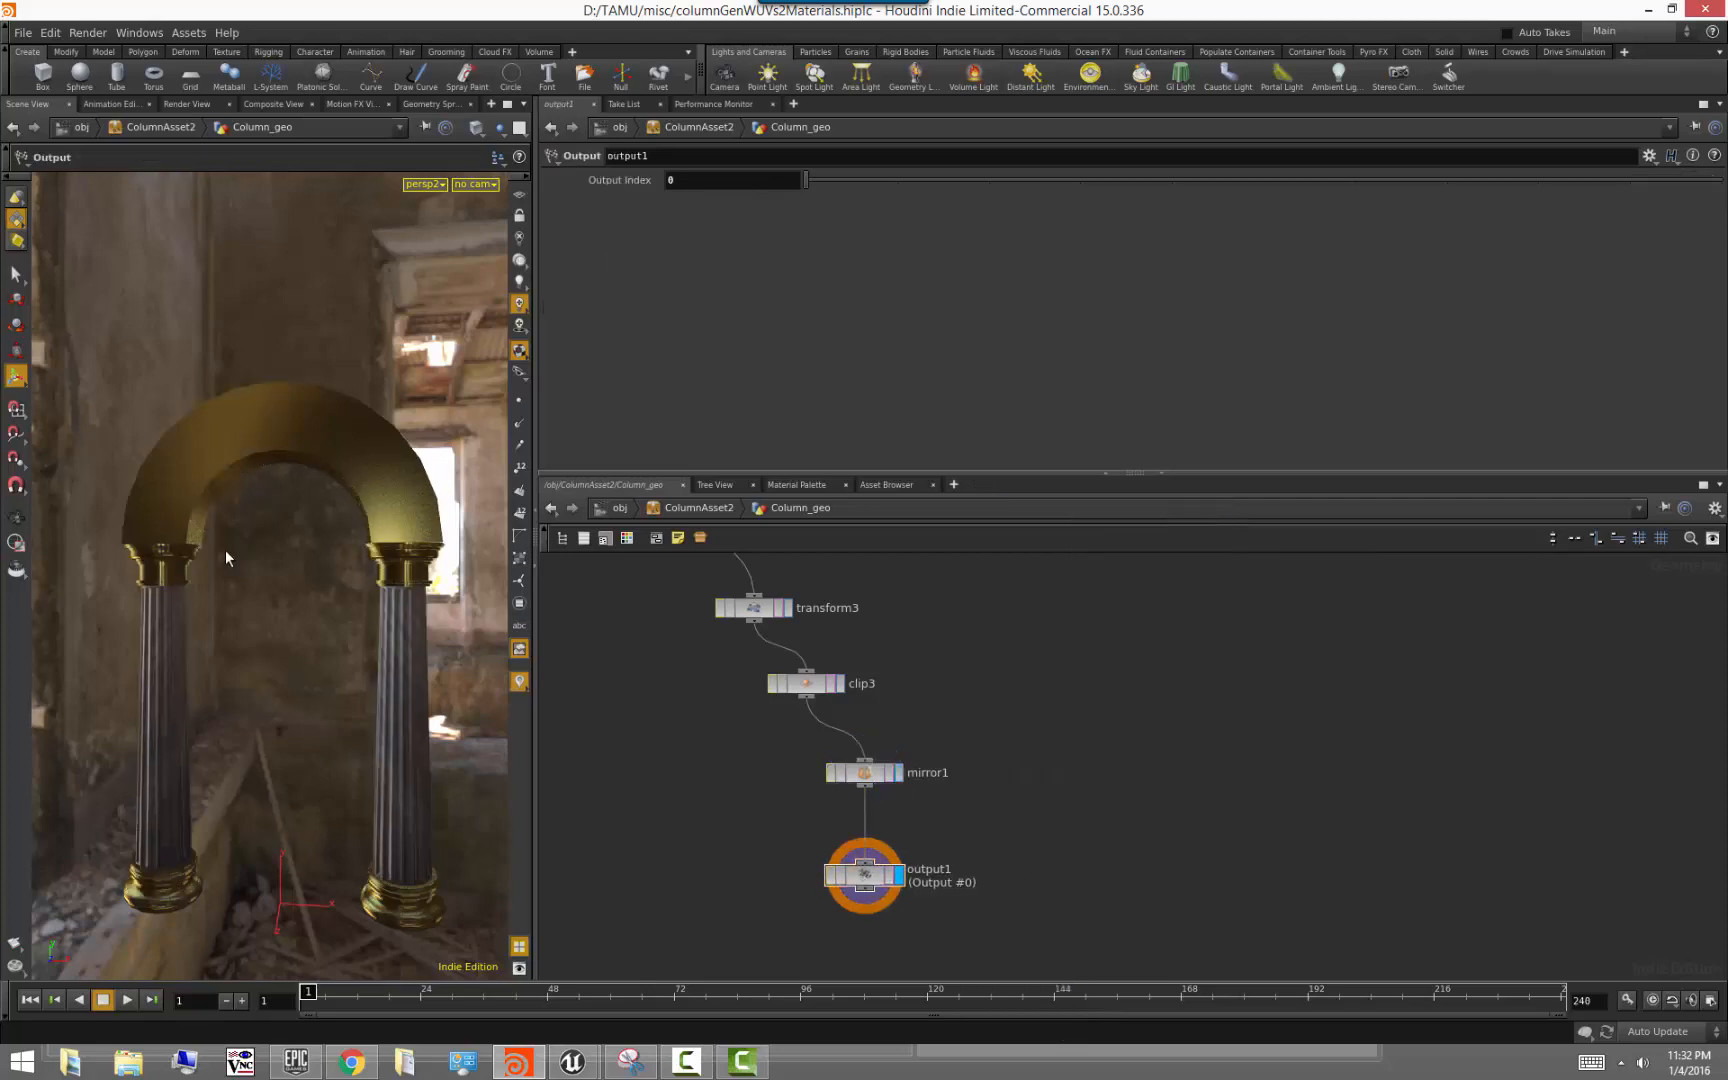
key(Escape)
drag(223, 555, 265, 567)
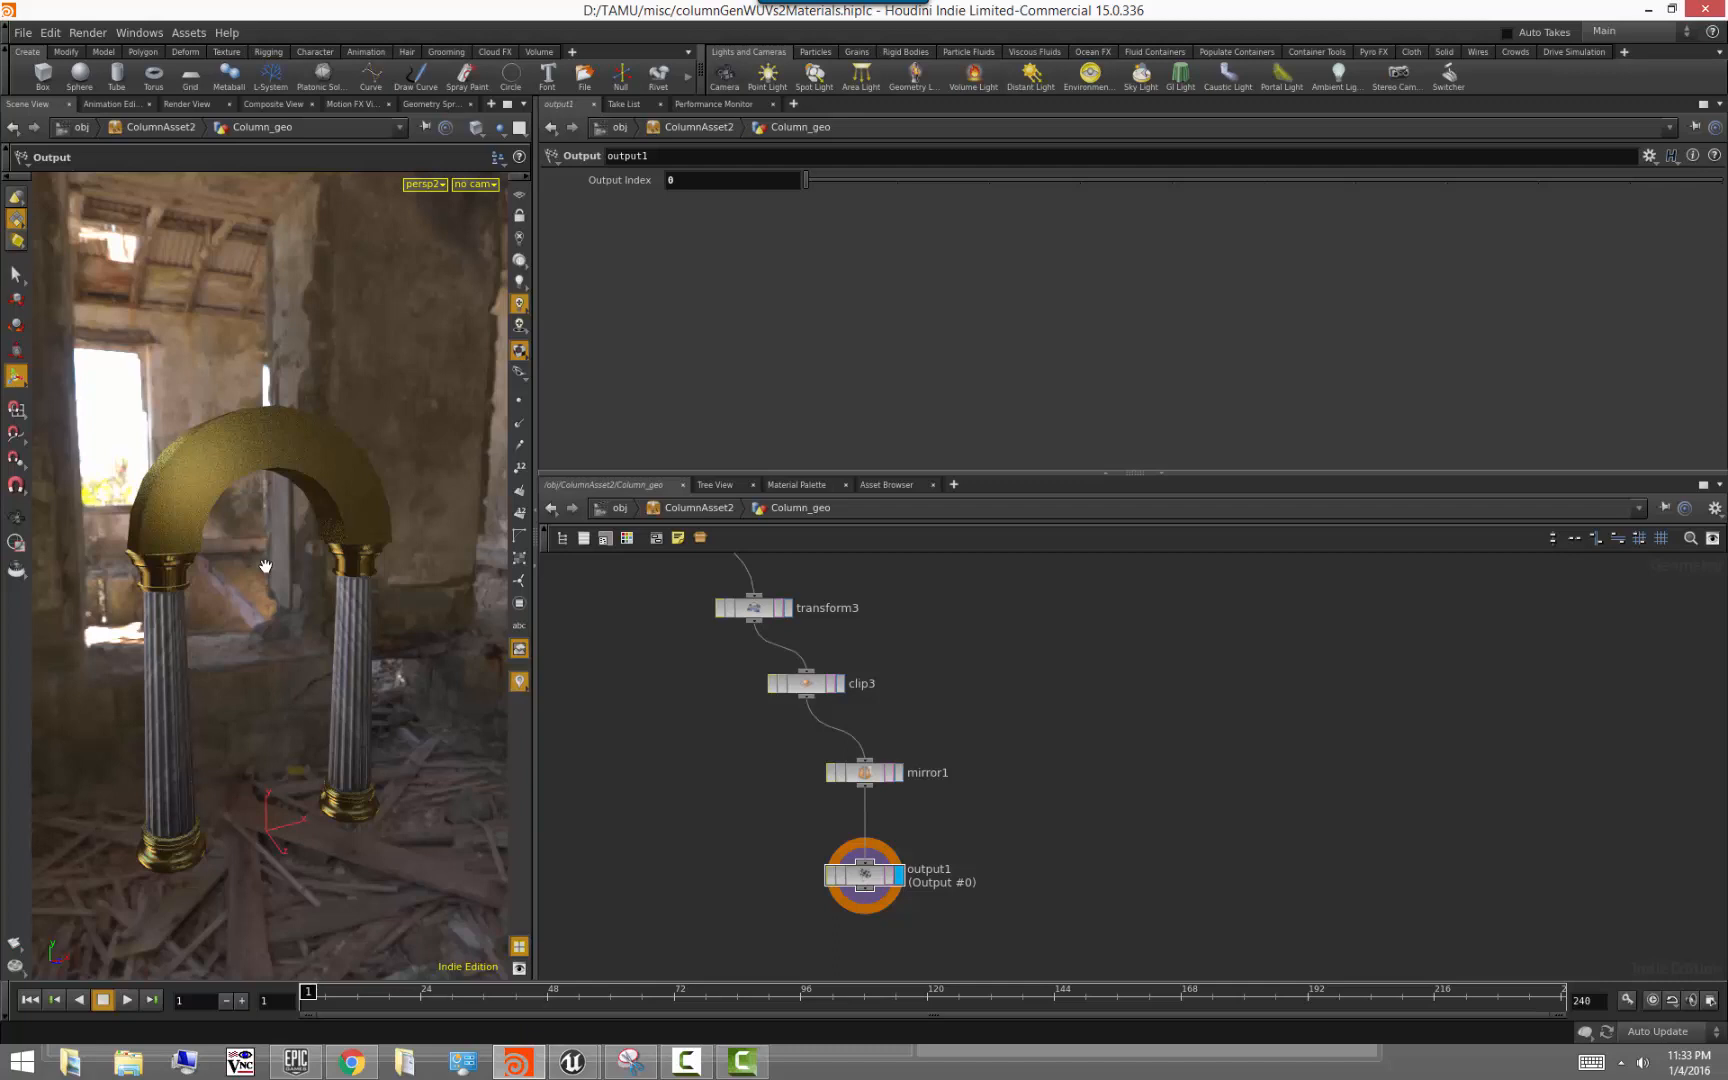
alt+drag(301, 622, 289, 622)
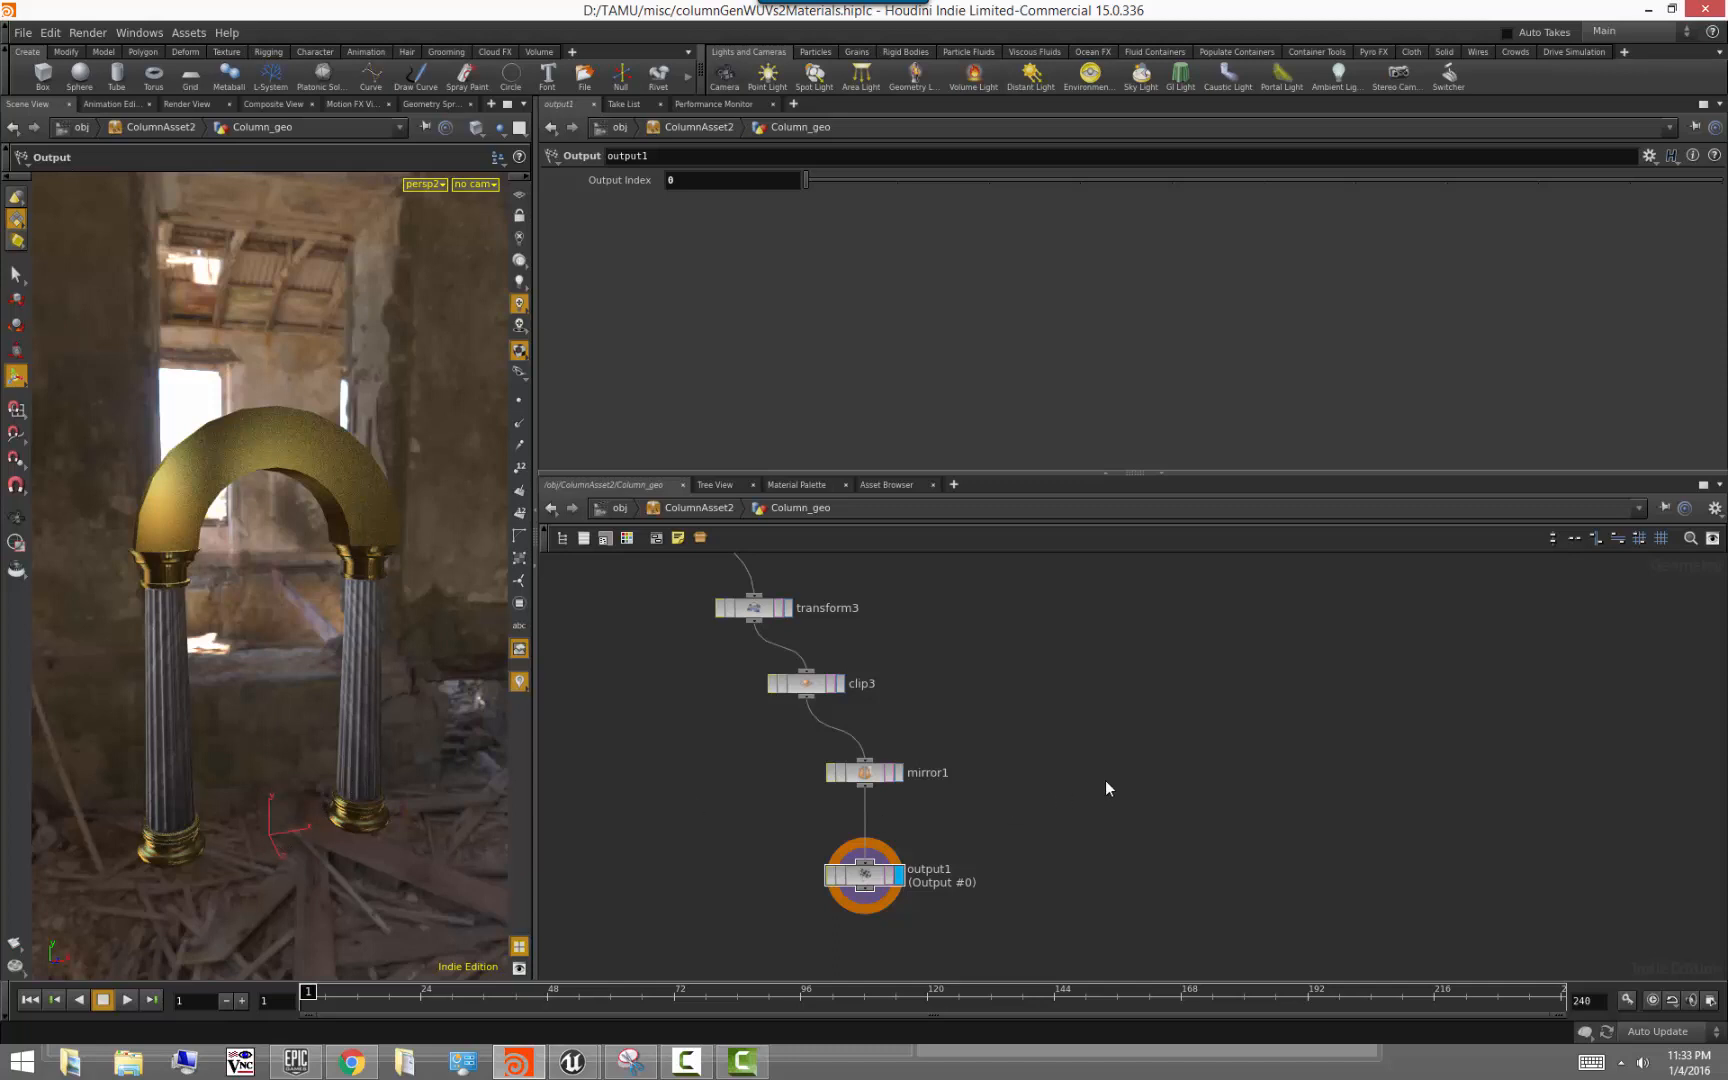
Rename the output node below mirror1 to OUT
click(879, 880)
key(c)
key(c)
click(976, 830)
scroll(1003, 899, up, 2)
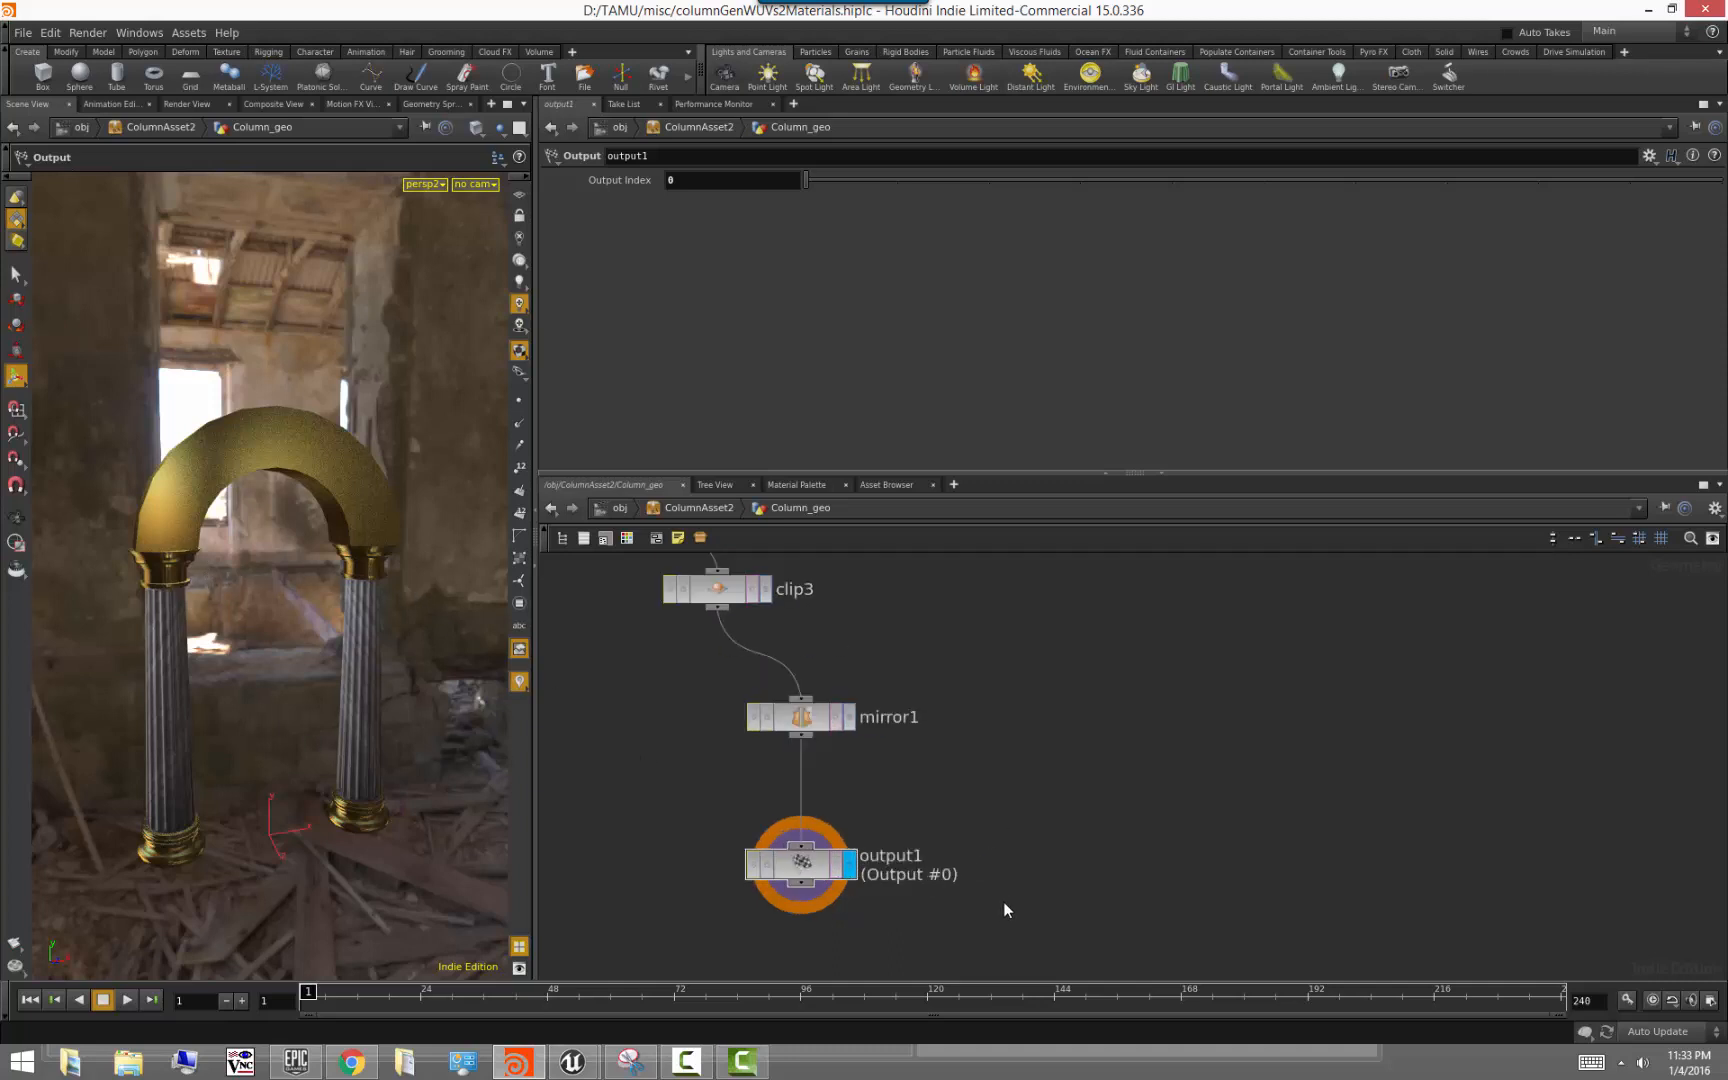
double_click(885, 856)
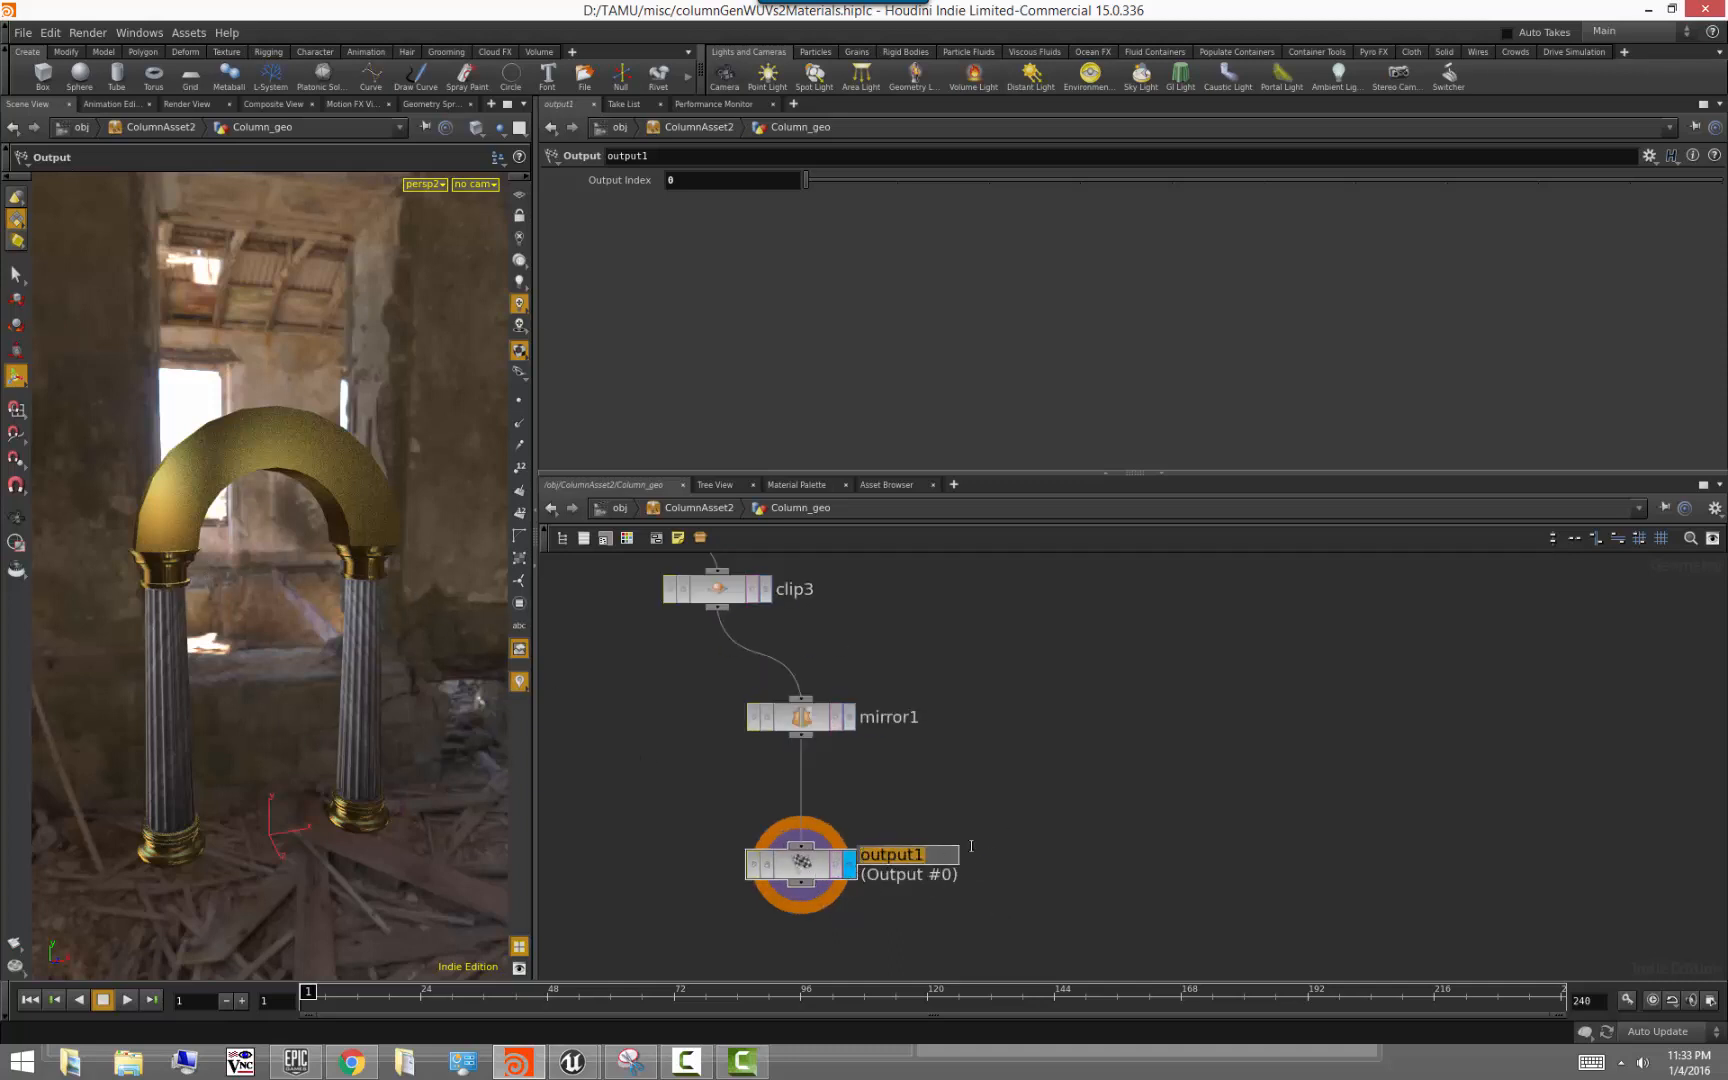
text(OUT)
key(Return)
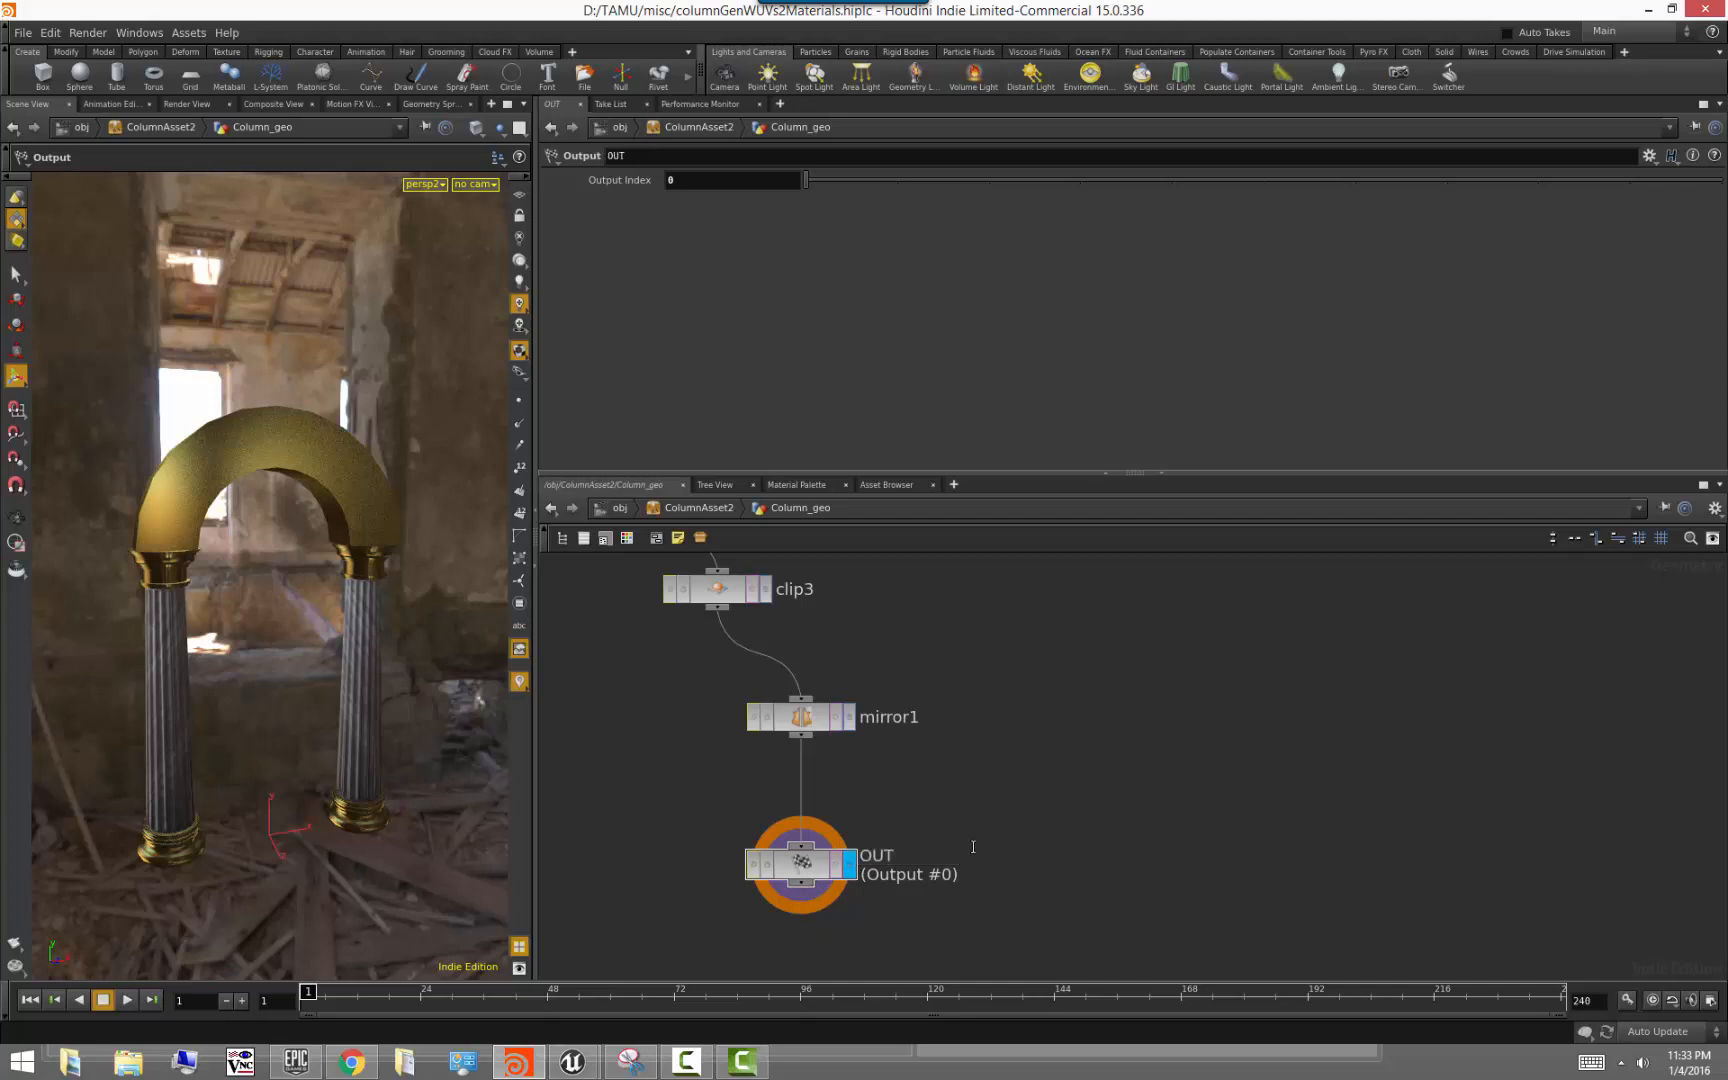
Color the OUT node blue in the network
click(803, 866)
key(c)
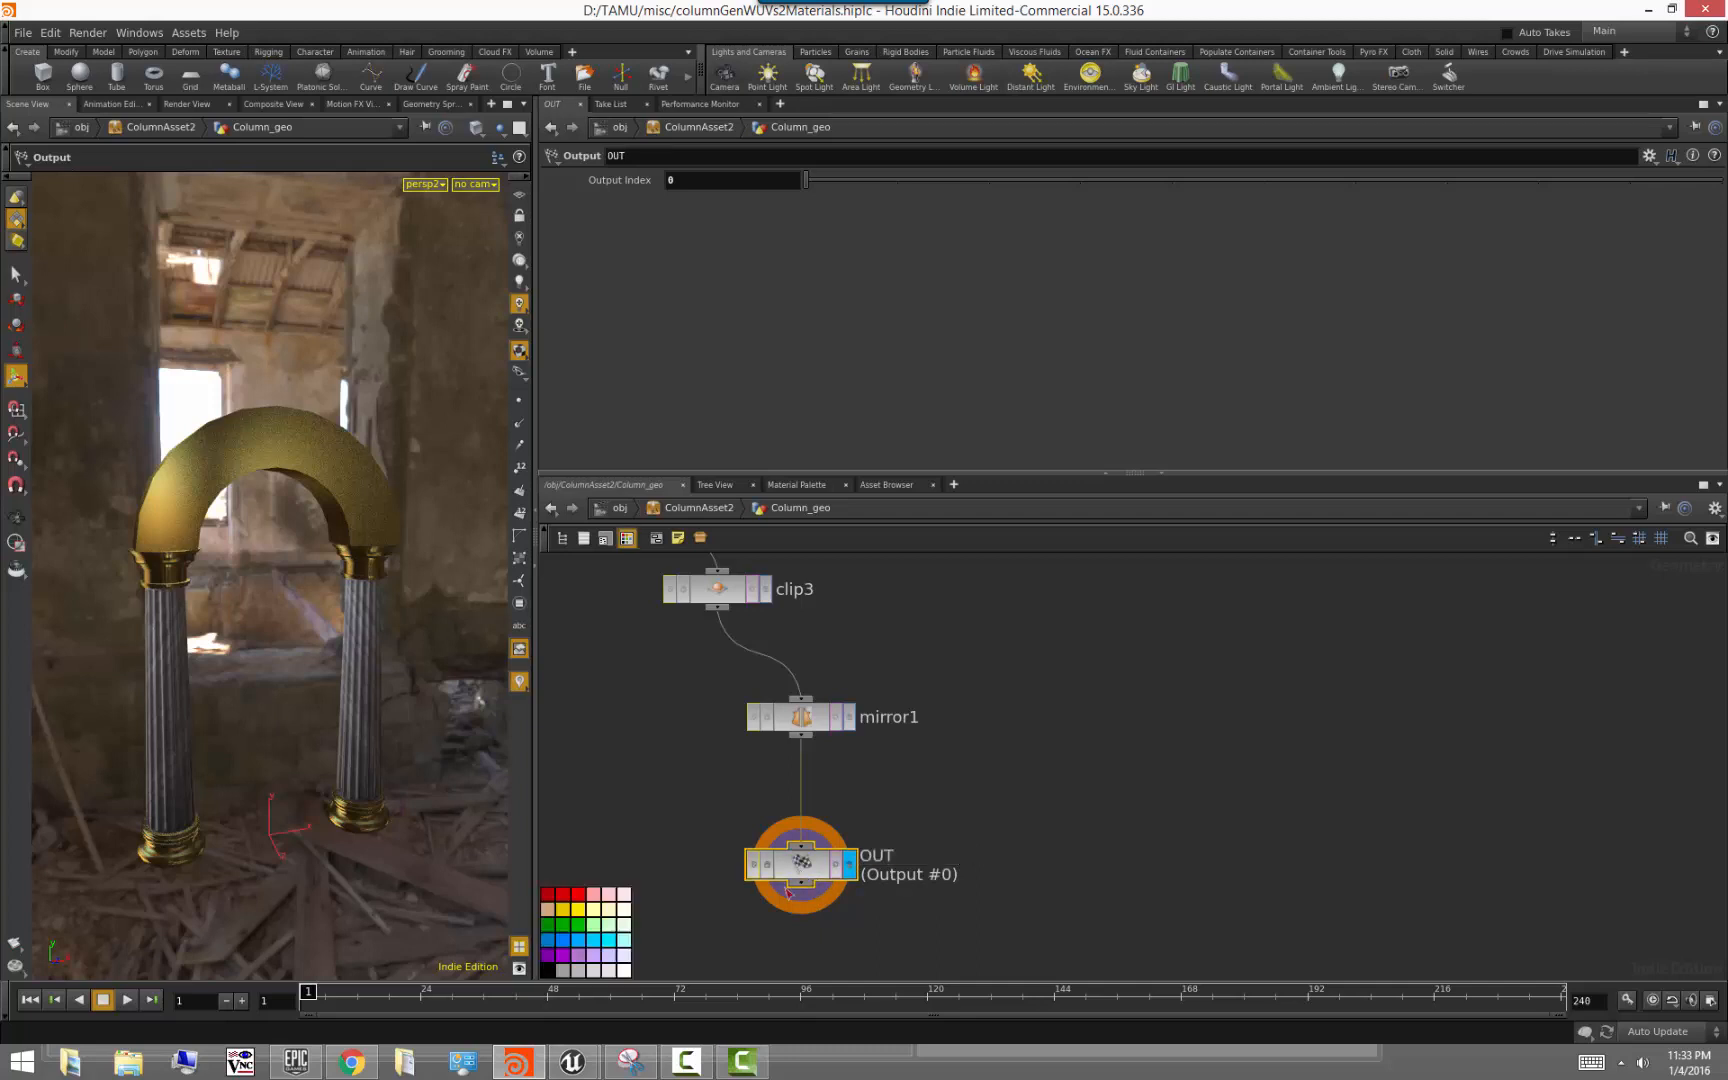
click(604, 946)
scroll(643, 837, down, 3)
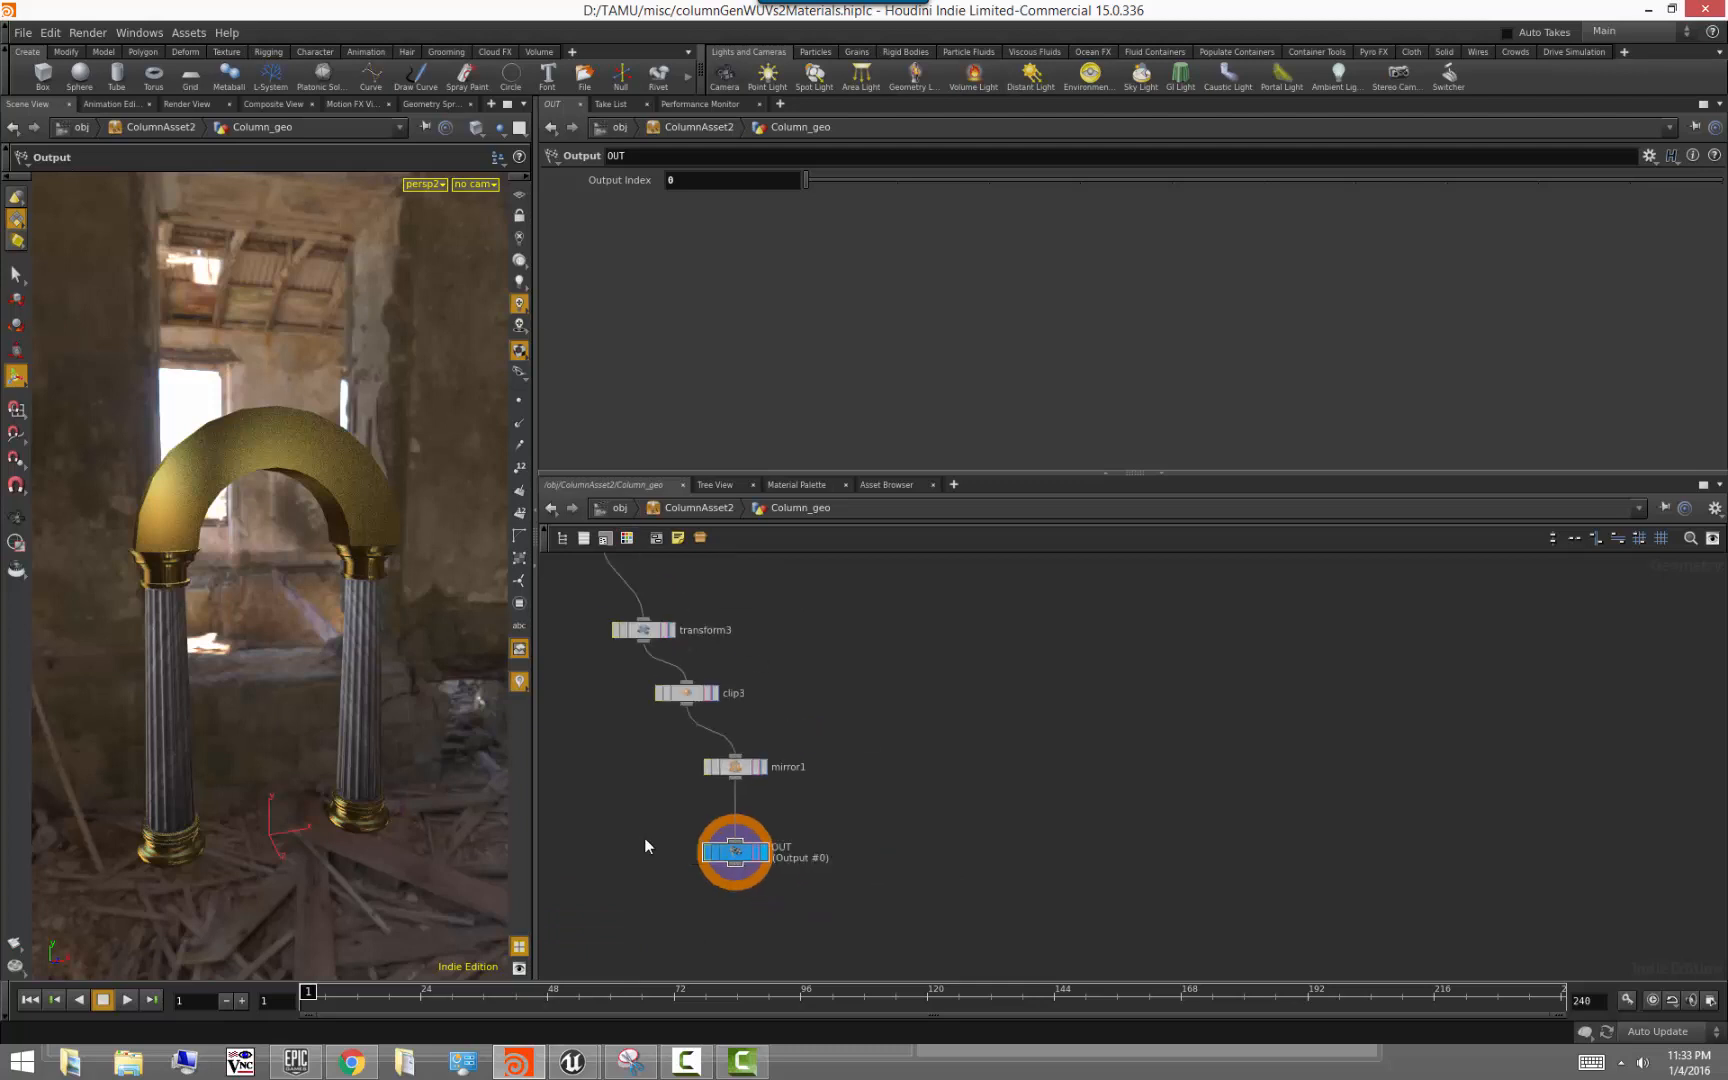
Inspect the object merge and material nodes inside Column_export's column_geo and examine the gold material on the exported arch
scroll(738, 798, down, 2)
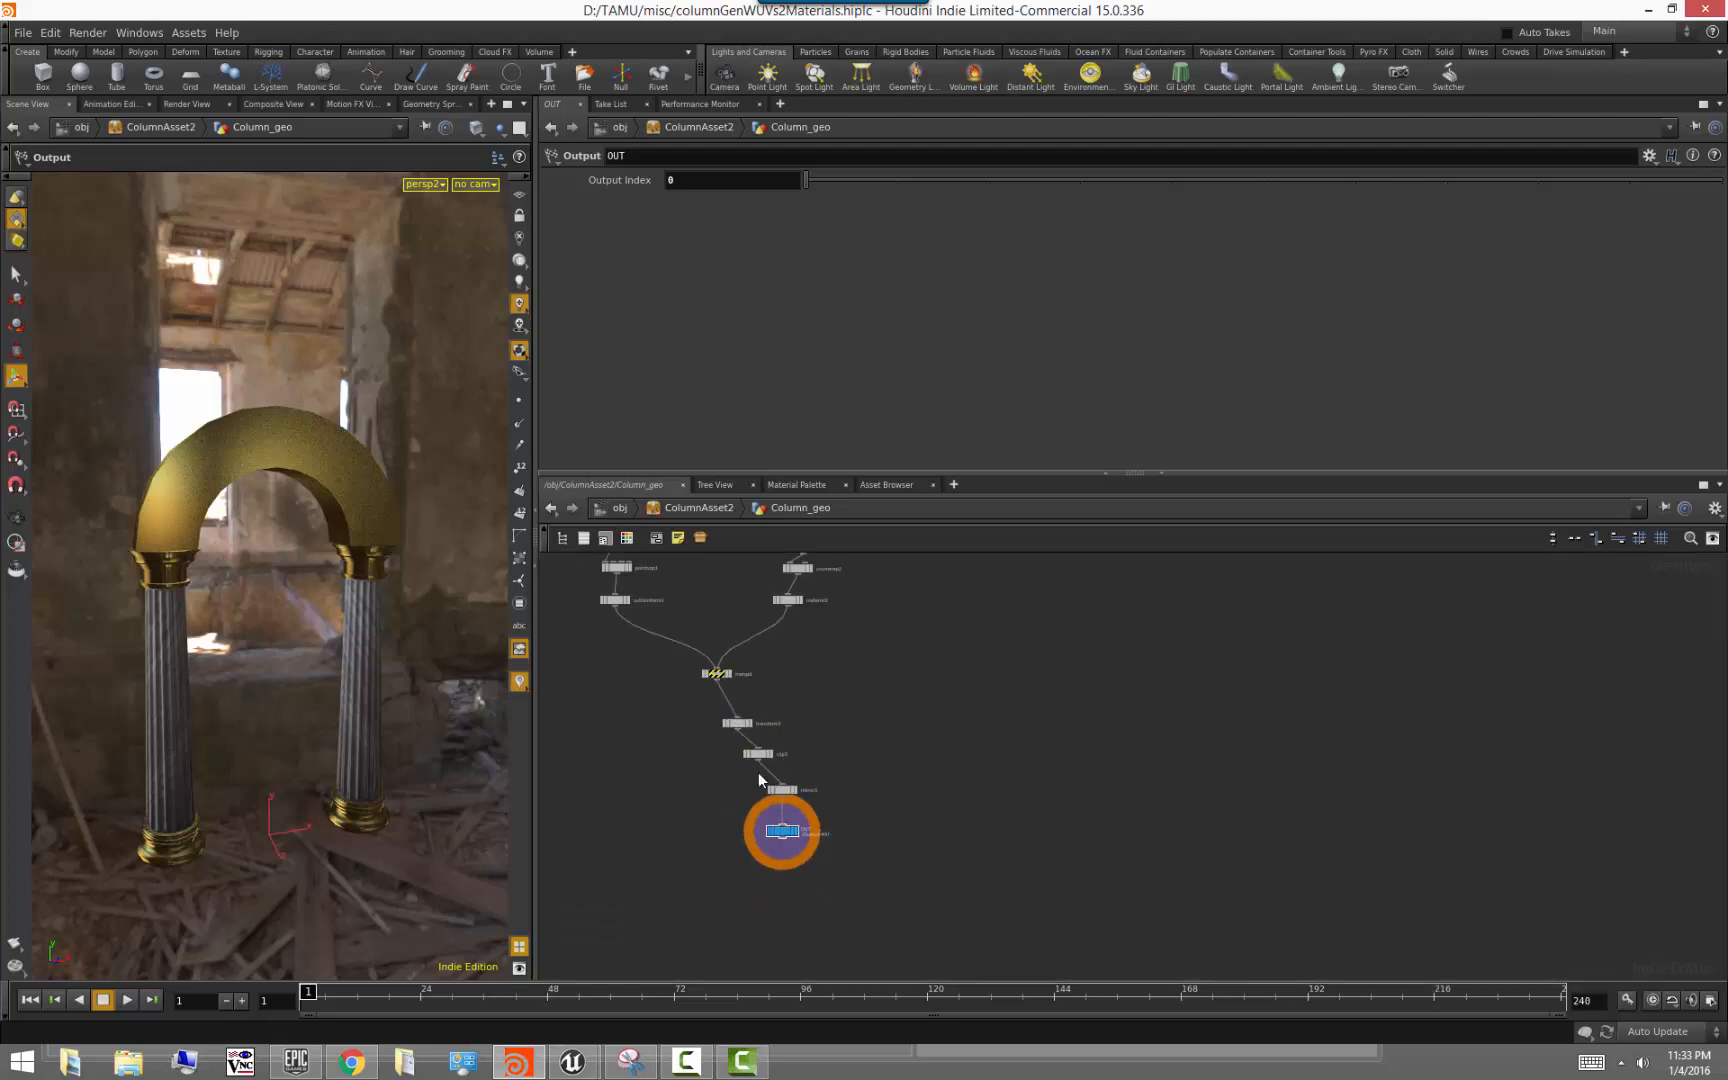
scroll(873, 722, up, 1)
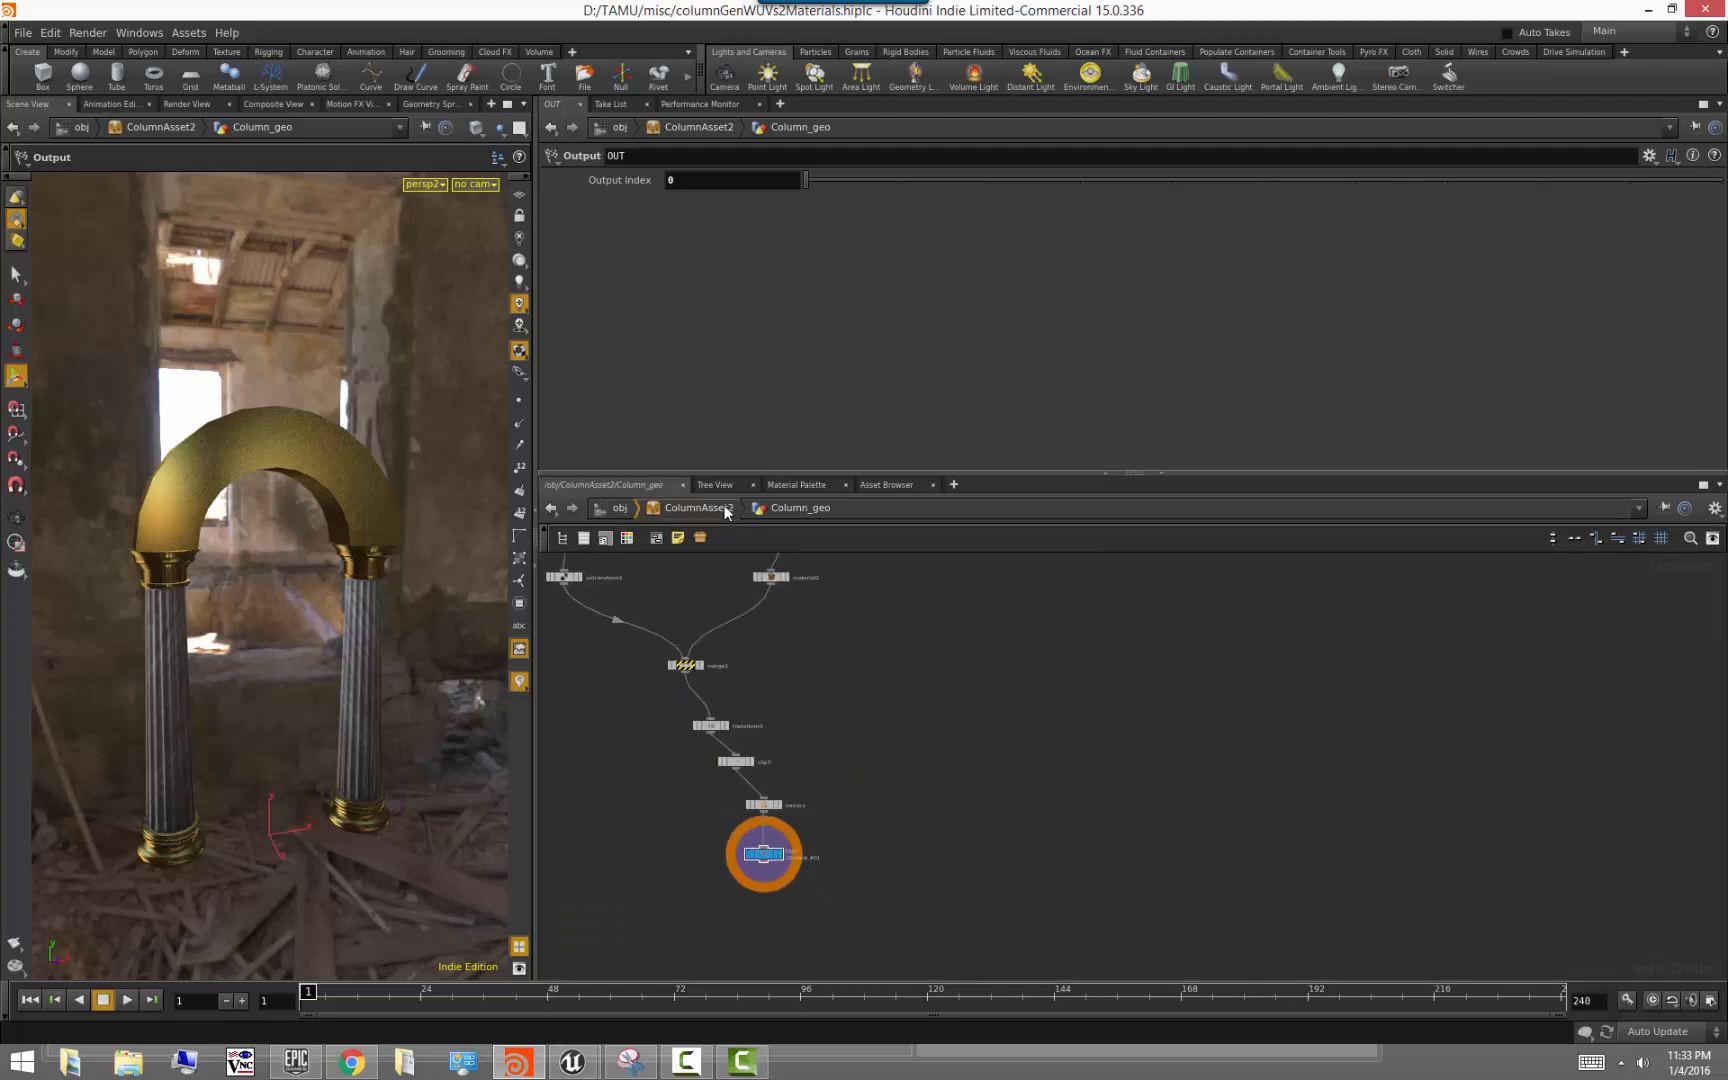
click(690, 508)
double_click(716, 804)
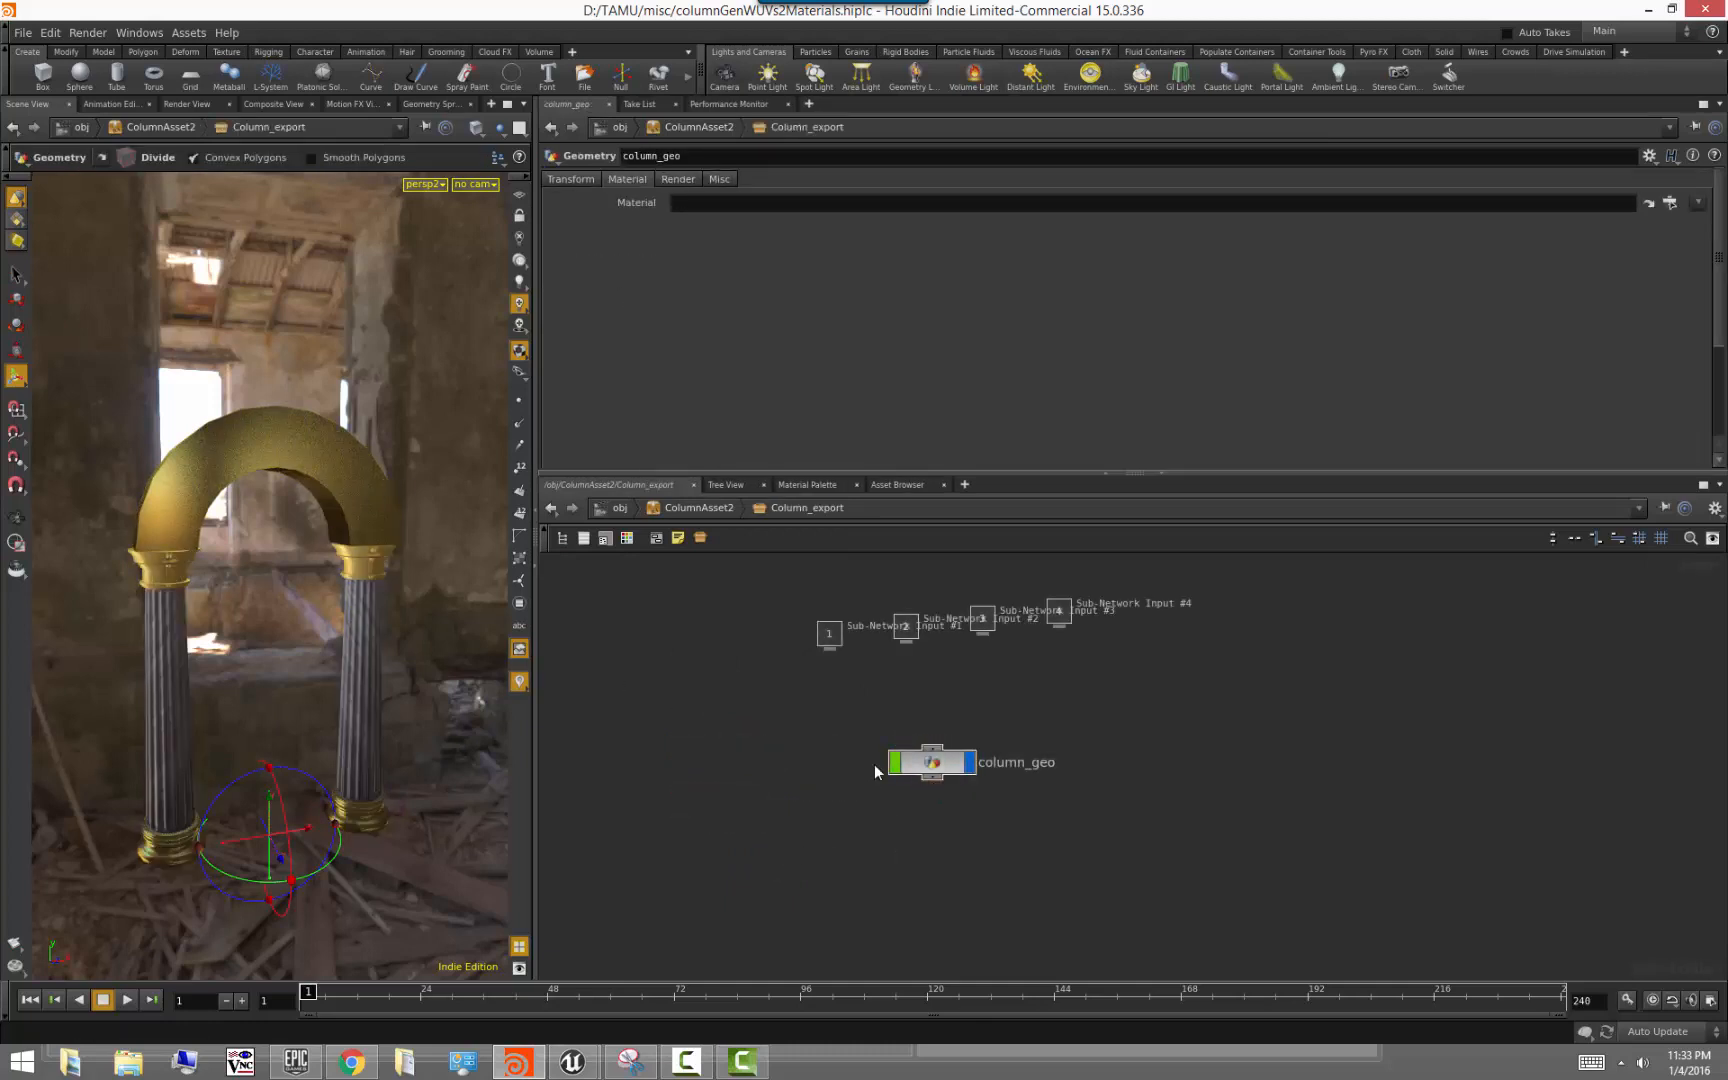
double_click(929, 762)
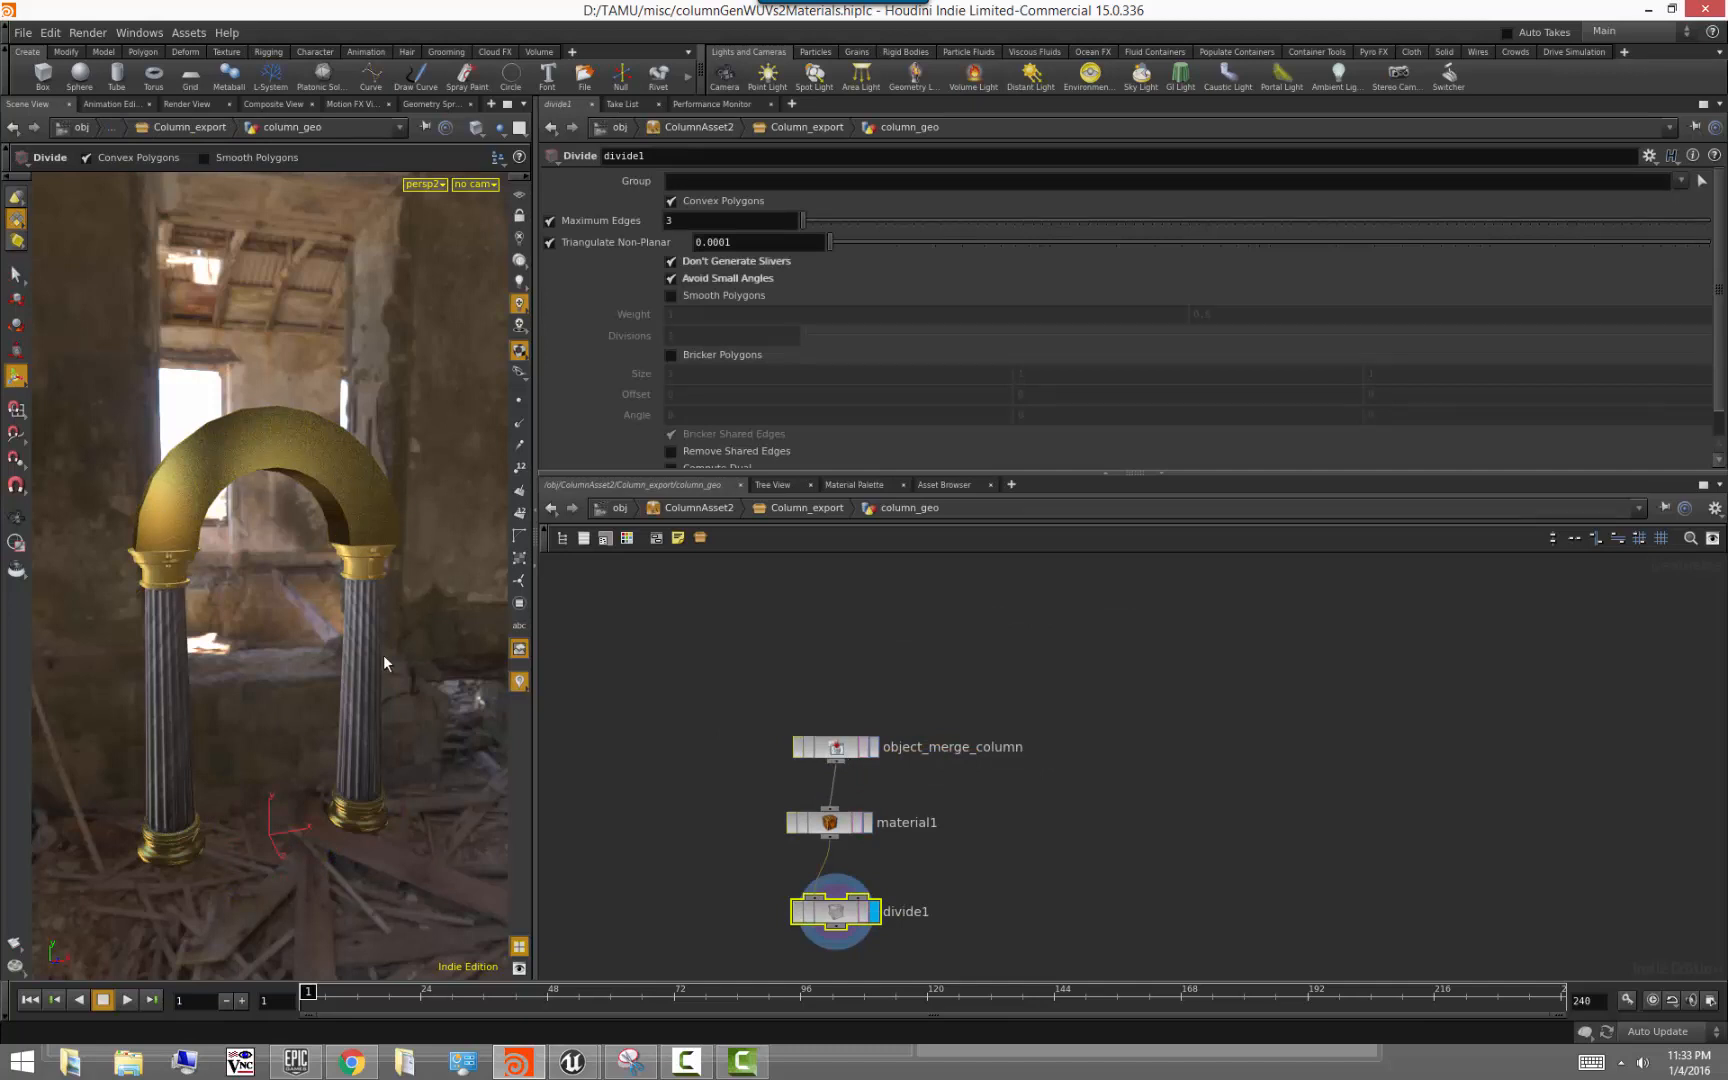
click(952, 668)
click(846, 755)
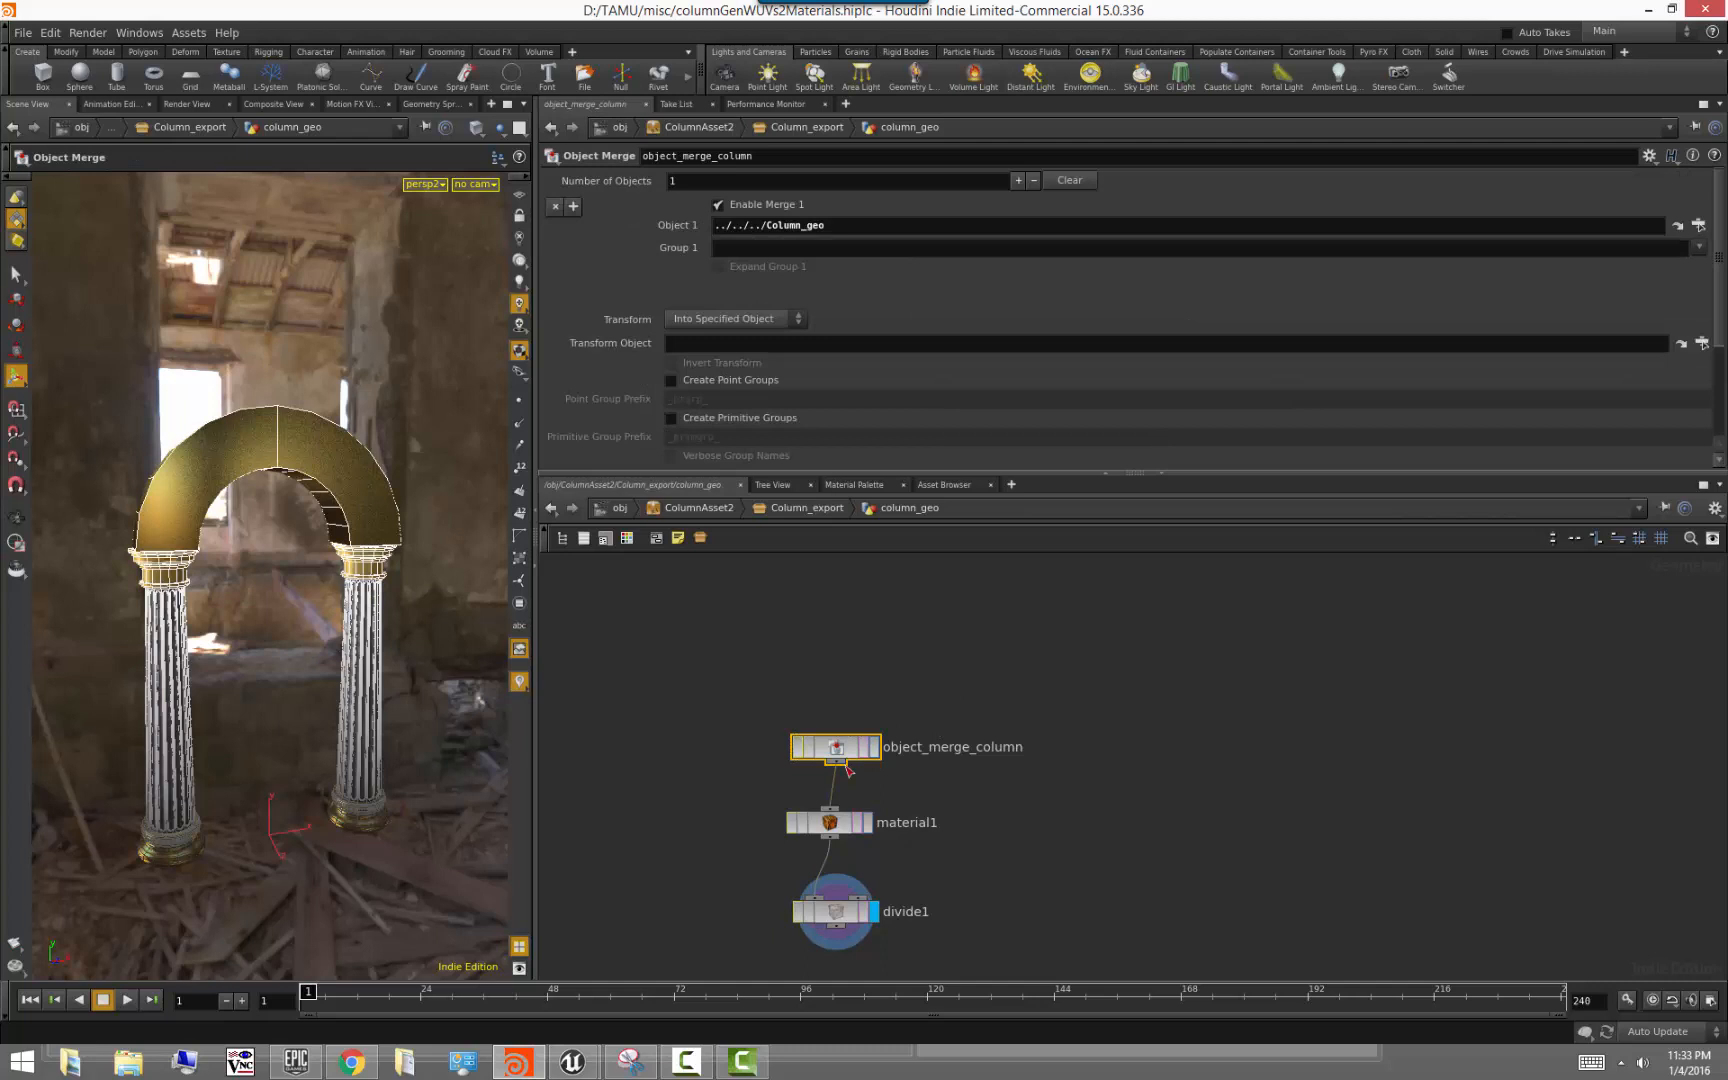
click(827, 818)
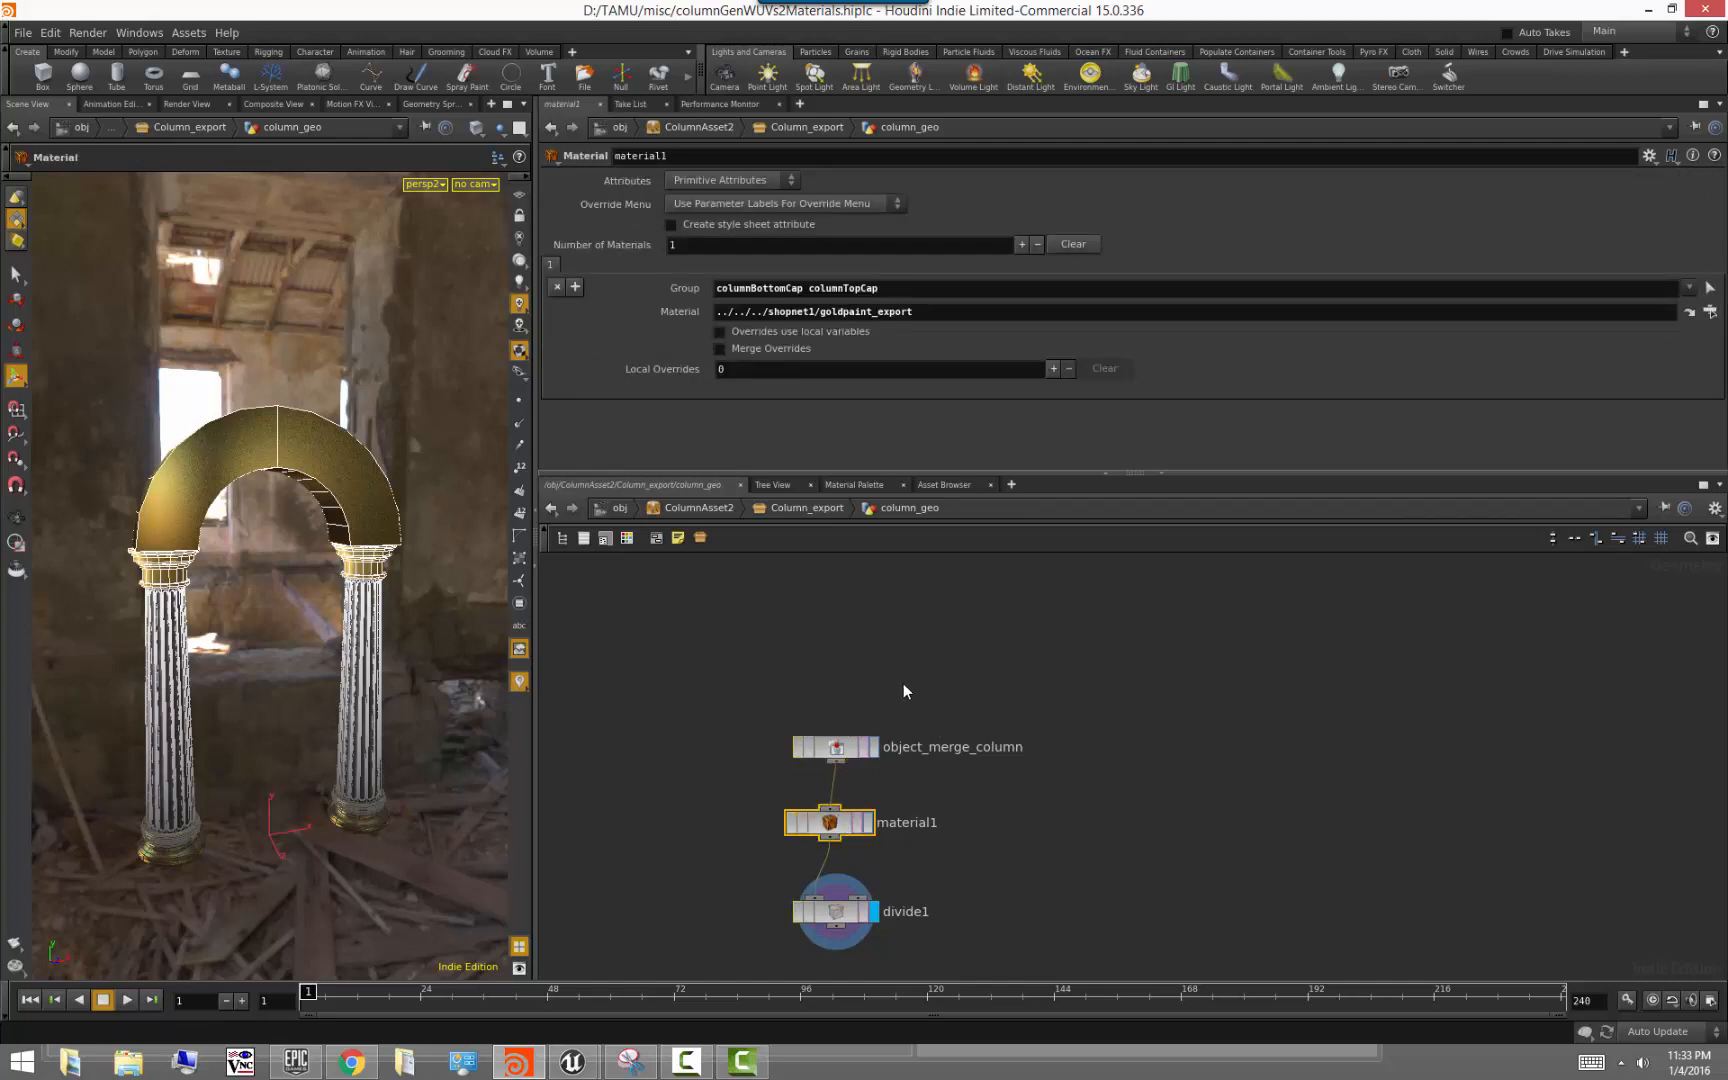
click(904, 685)
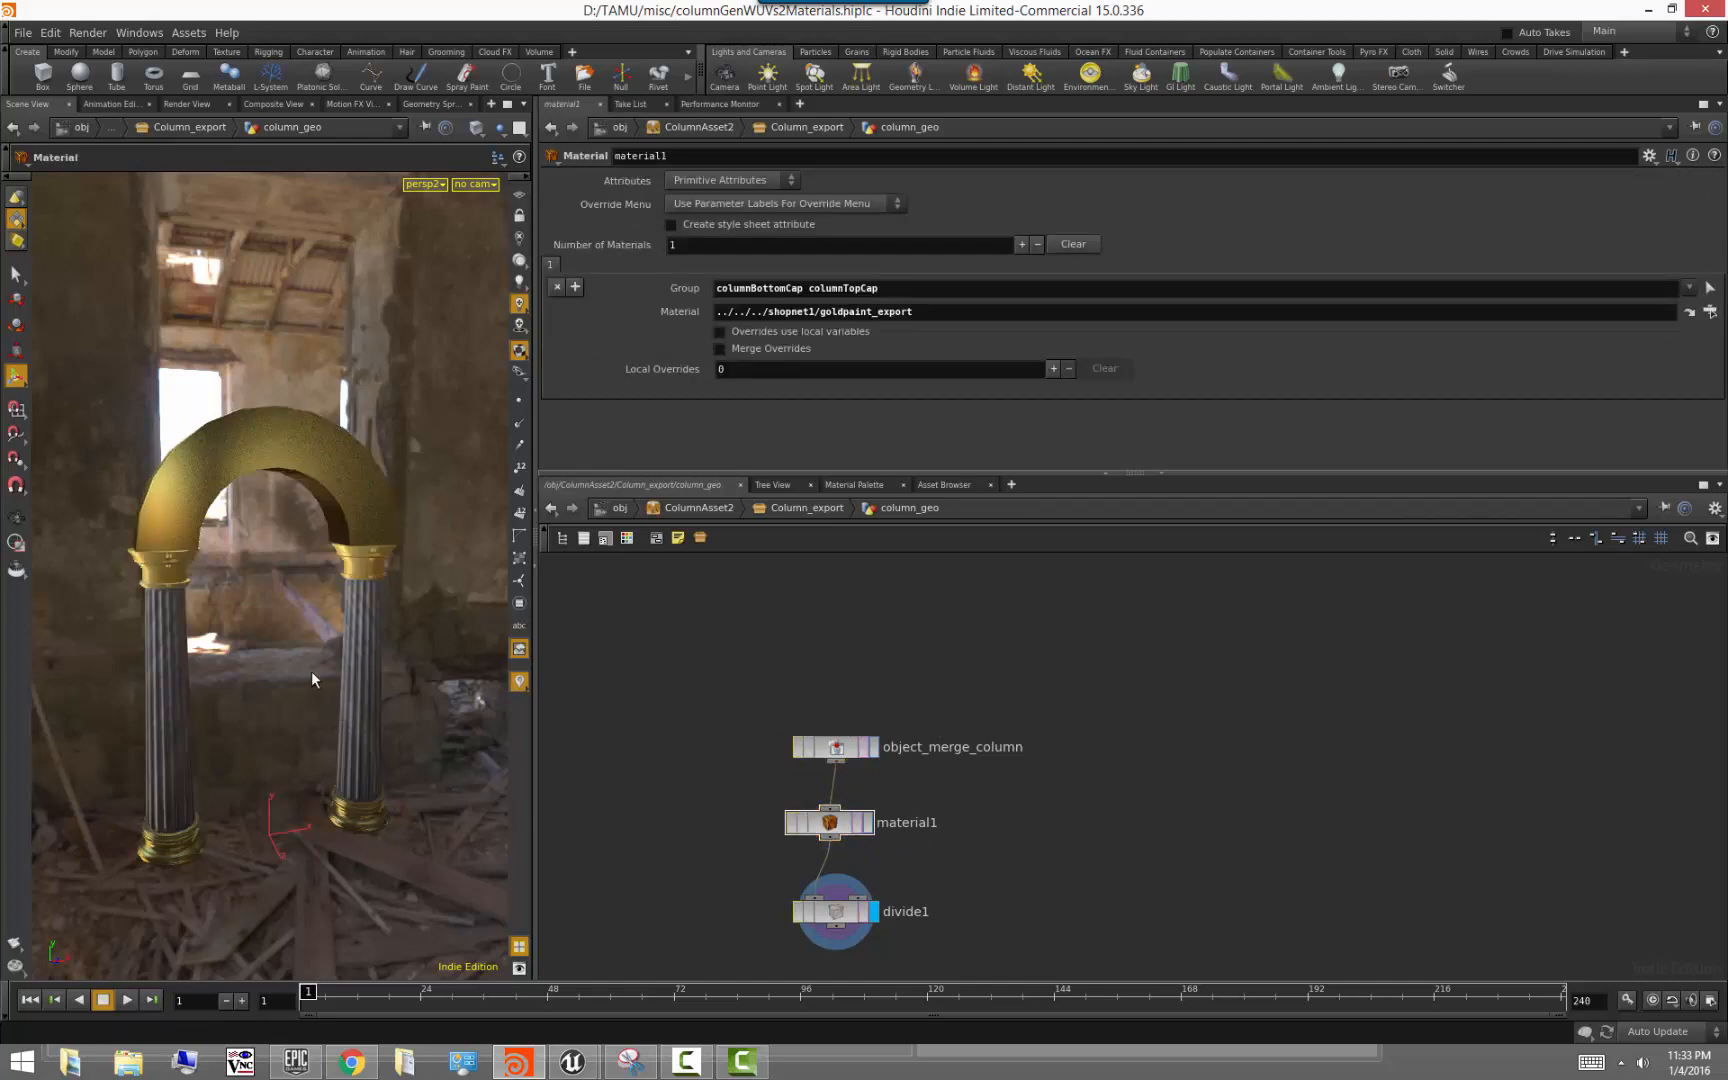
mouse_move(290, 662)
alt+mouse_down()
mouse_move(247, 660)
mouse_move(276, 677)
alt+mouse_up()
alt+right_drag(276, 677, 339, 698)
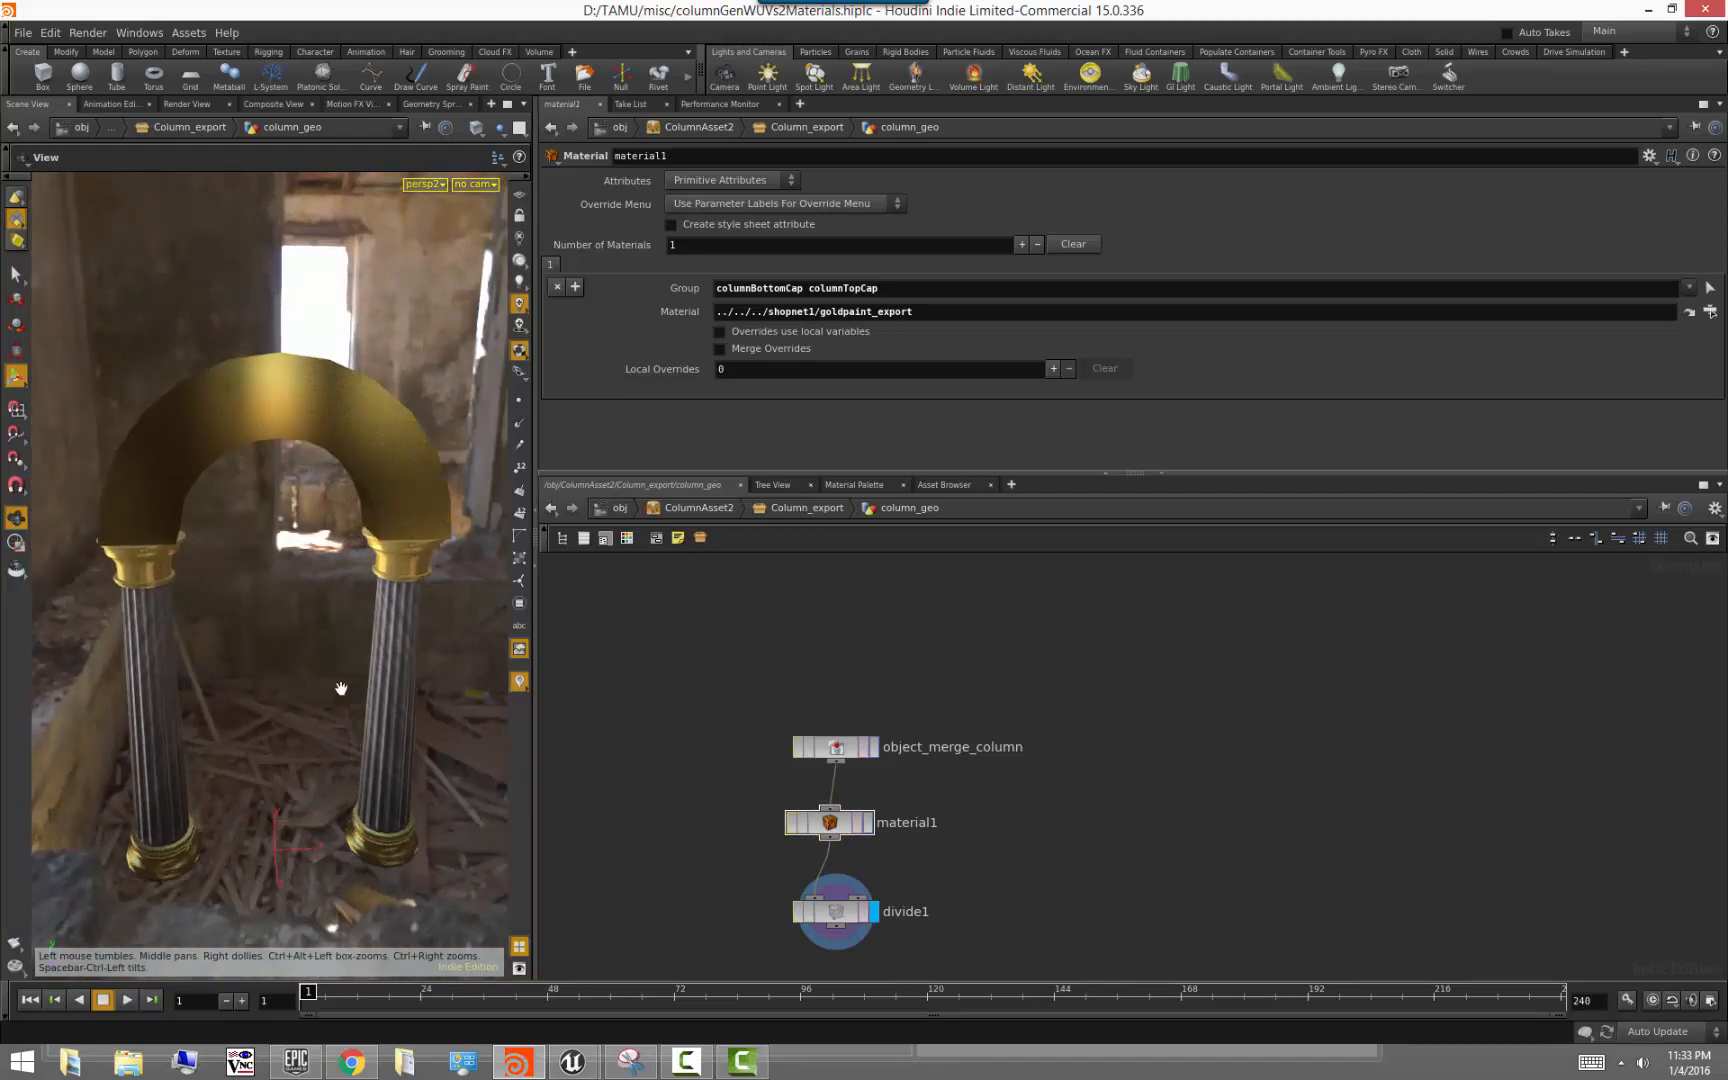
mouse_move(339, 698)
alt+mouse_down()
mouse_move(367, 680)
mouse_move(339, 694)
alt+mouse_up()
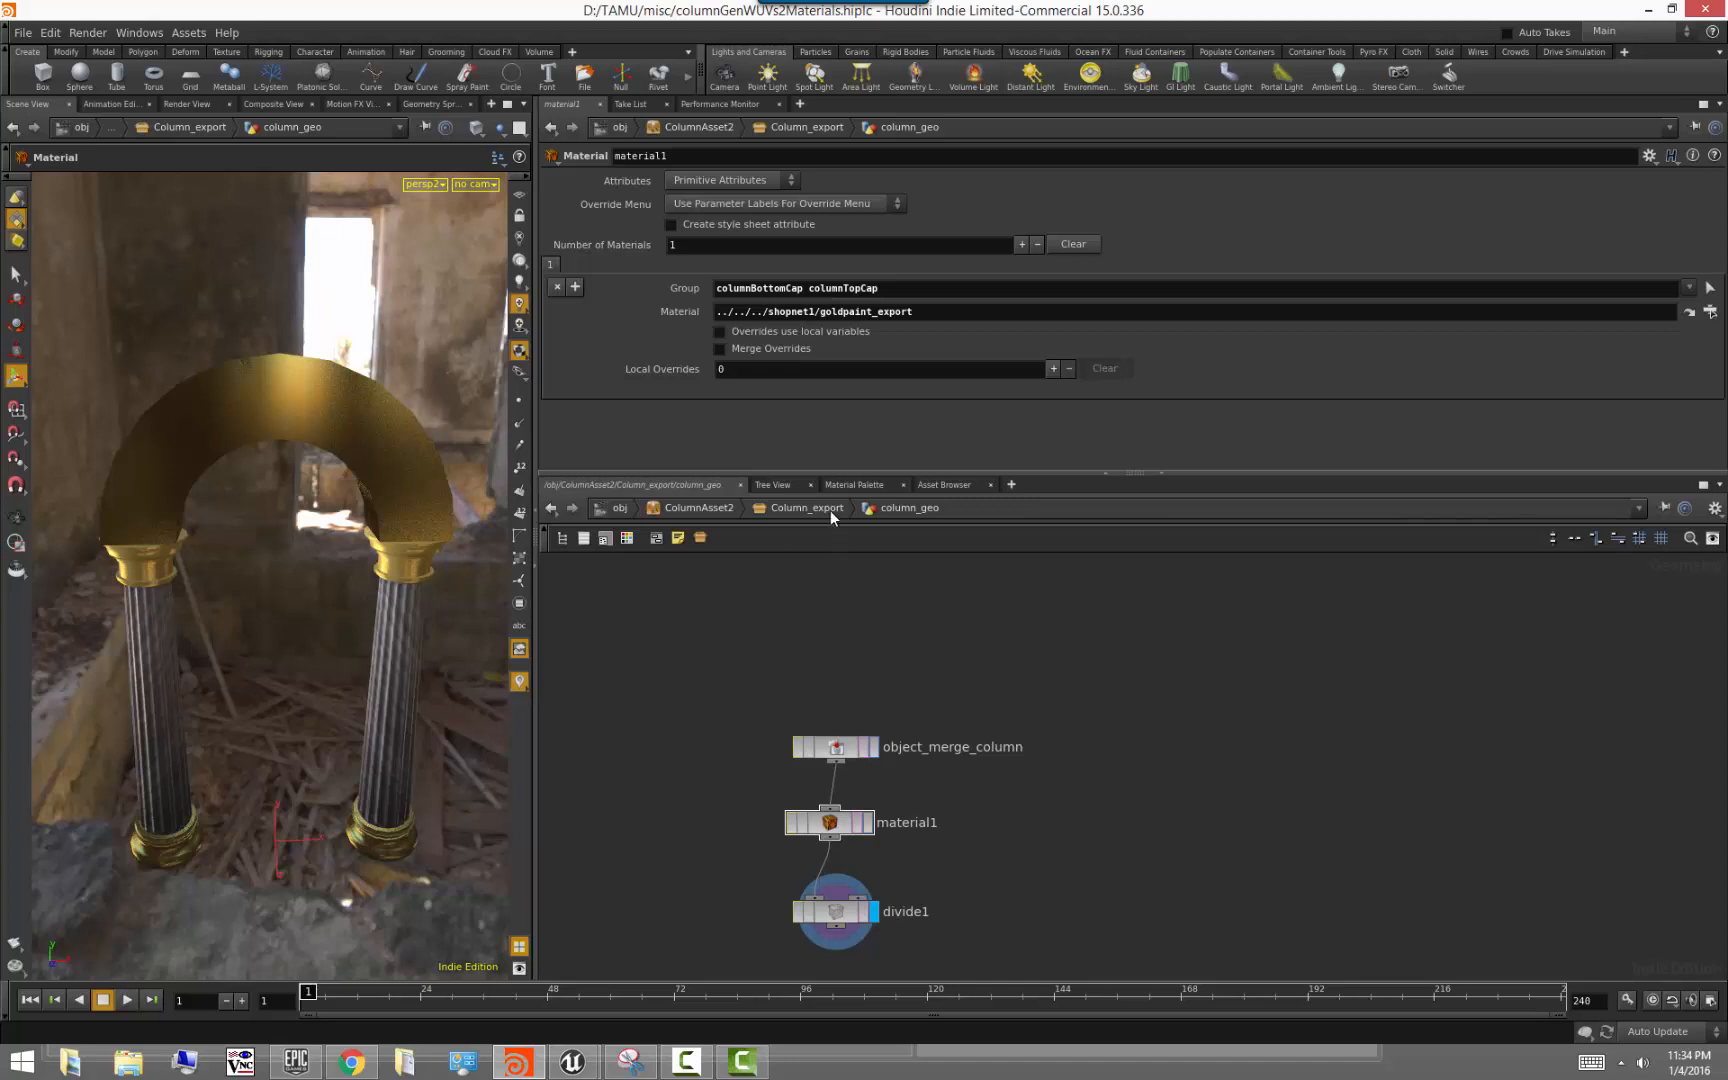
Insert a Group node between material2 and merge1 in the Column_geo network
click(697, 508)
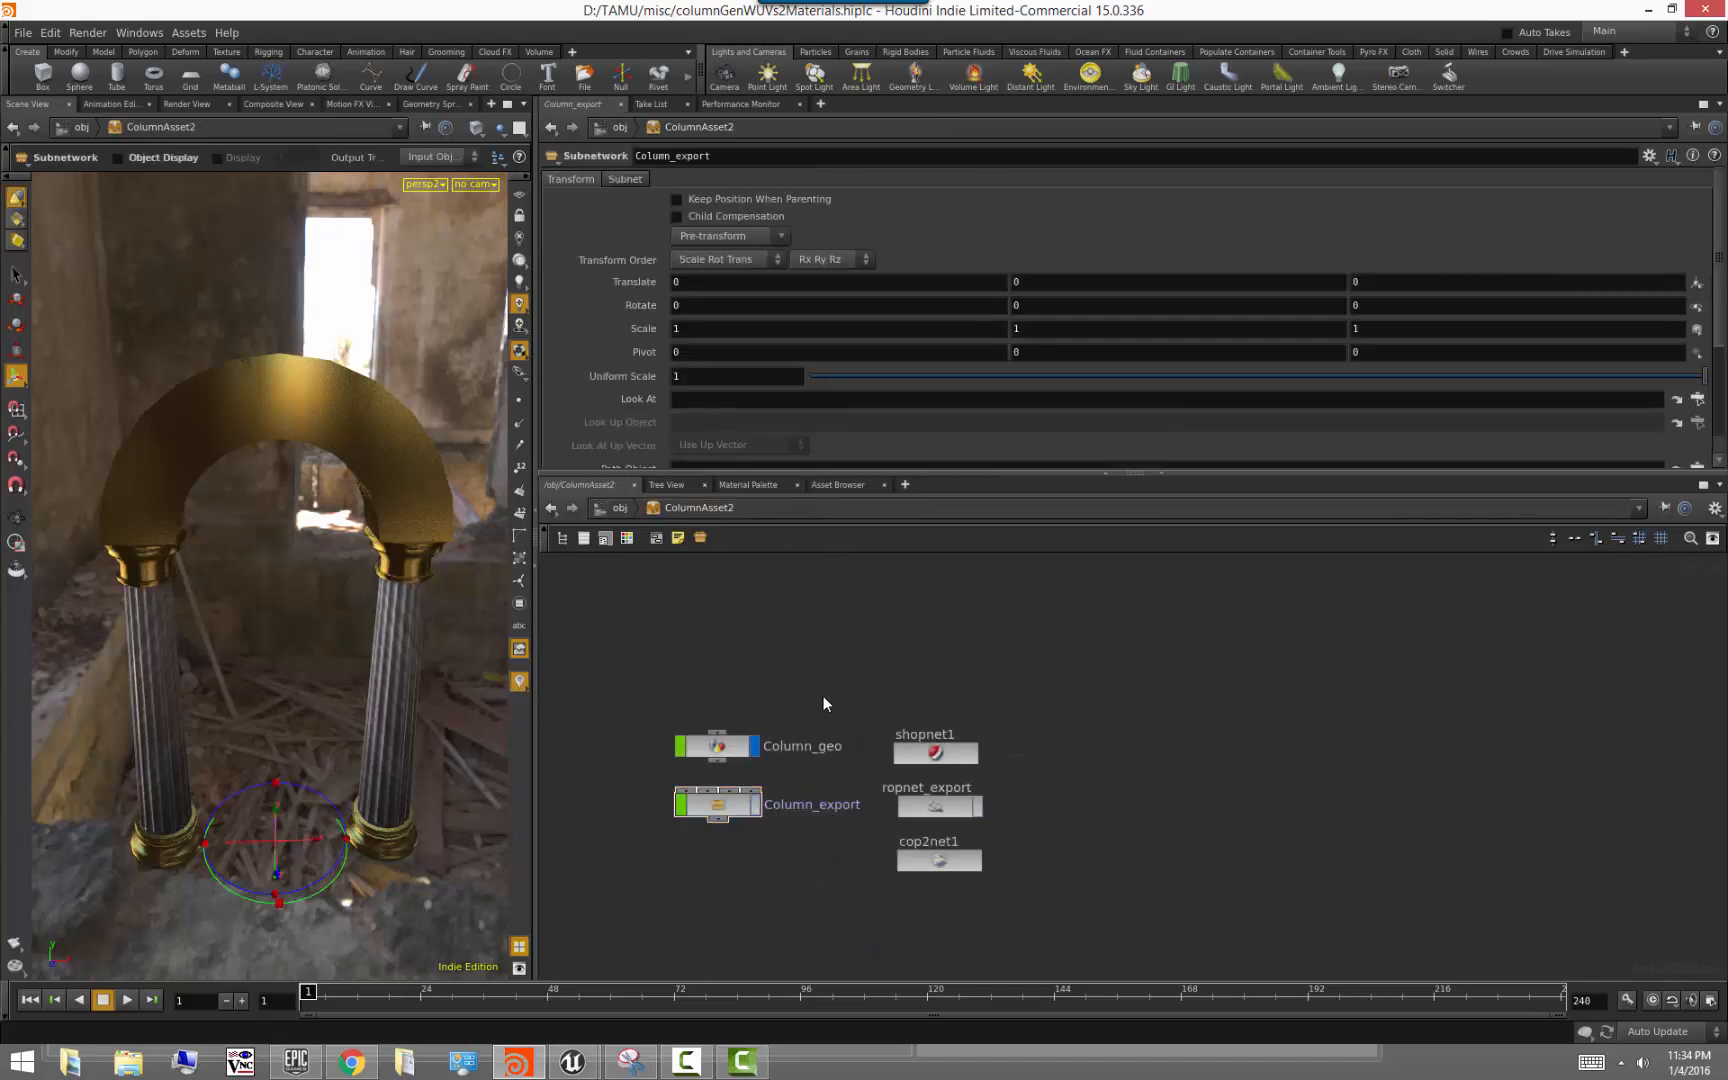
double_click(720, 748)
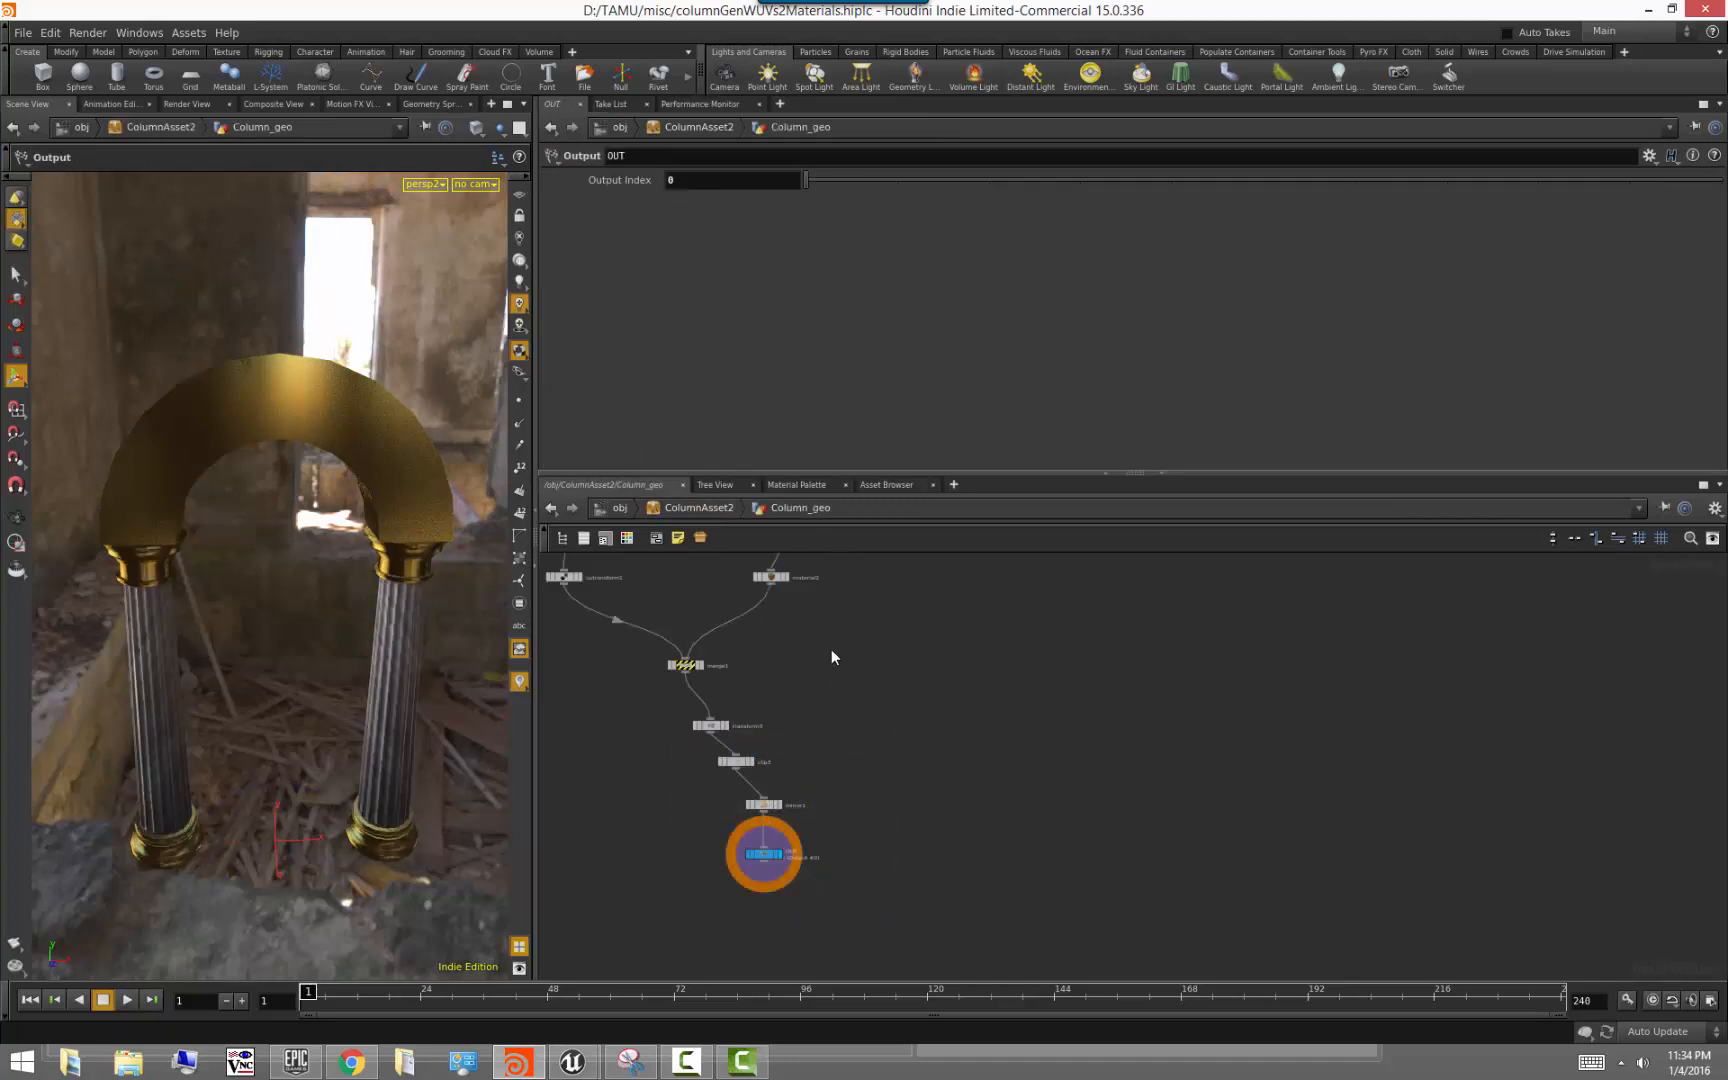
scroll(930, 836, up, 2)
scroll(930, 836, up, 2)
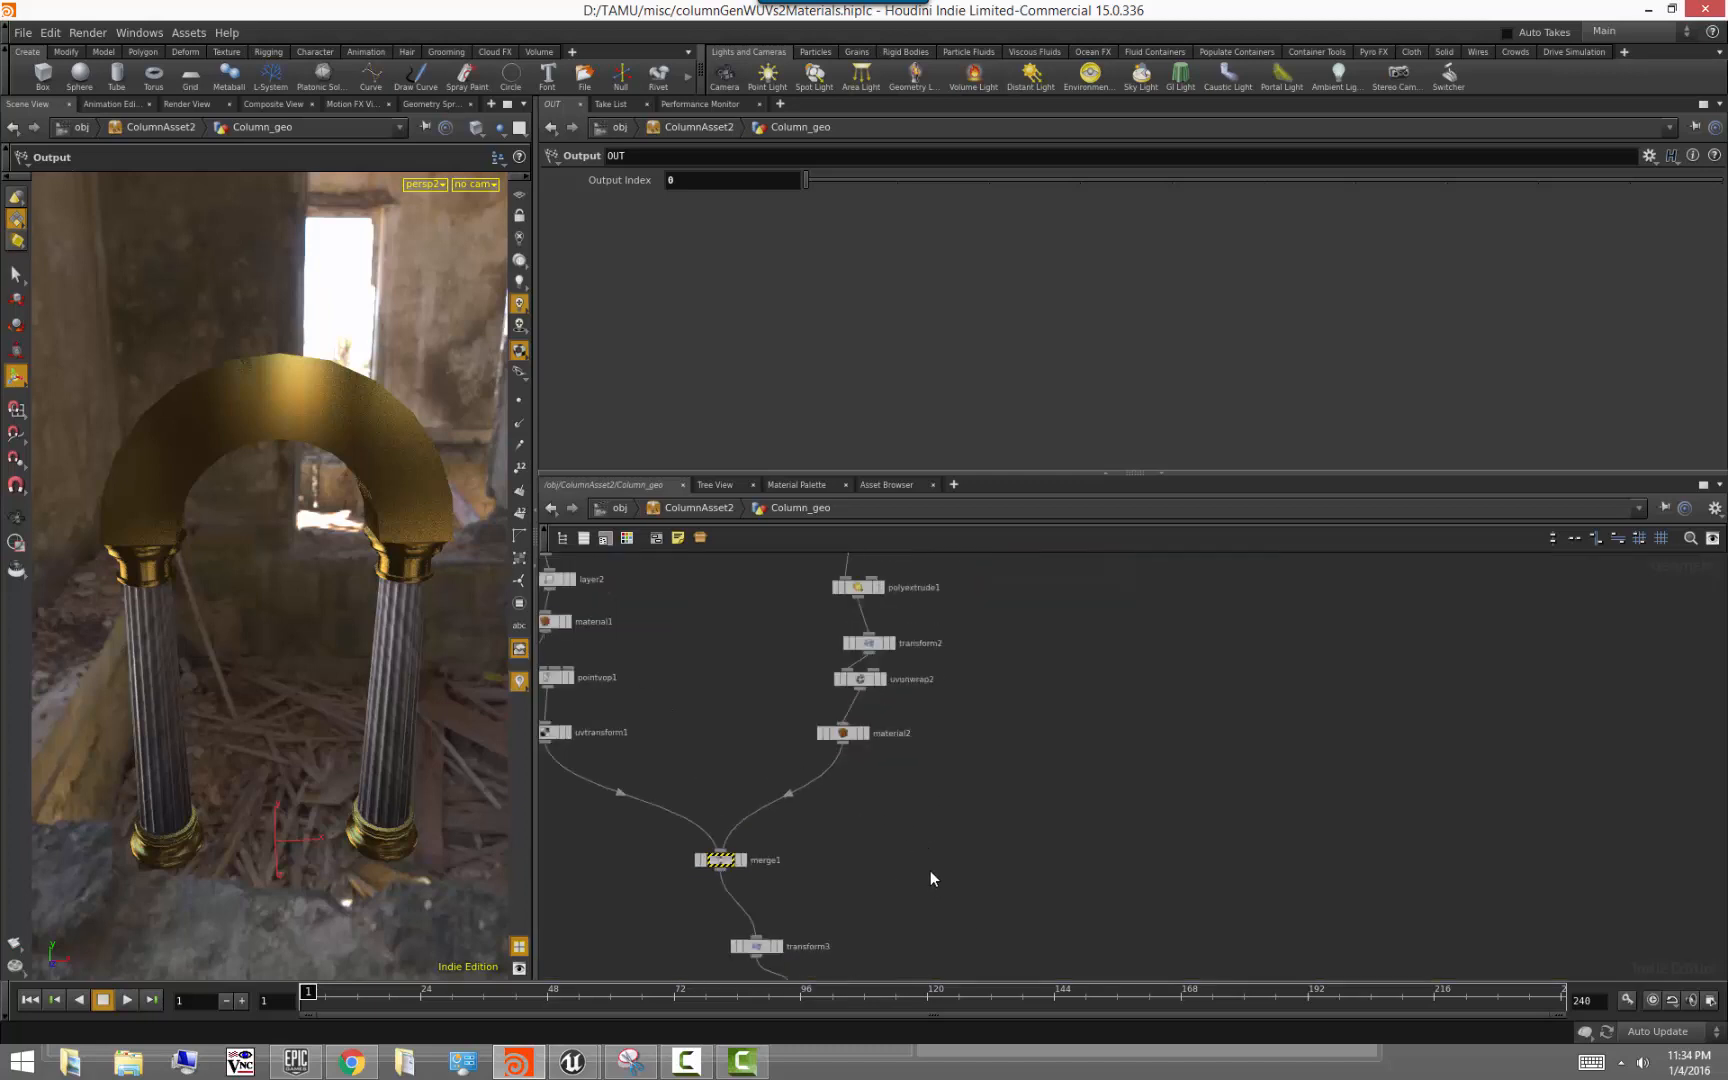
scroll(975, 855, up, 2)
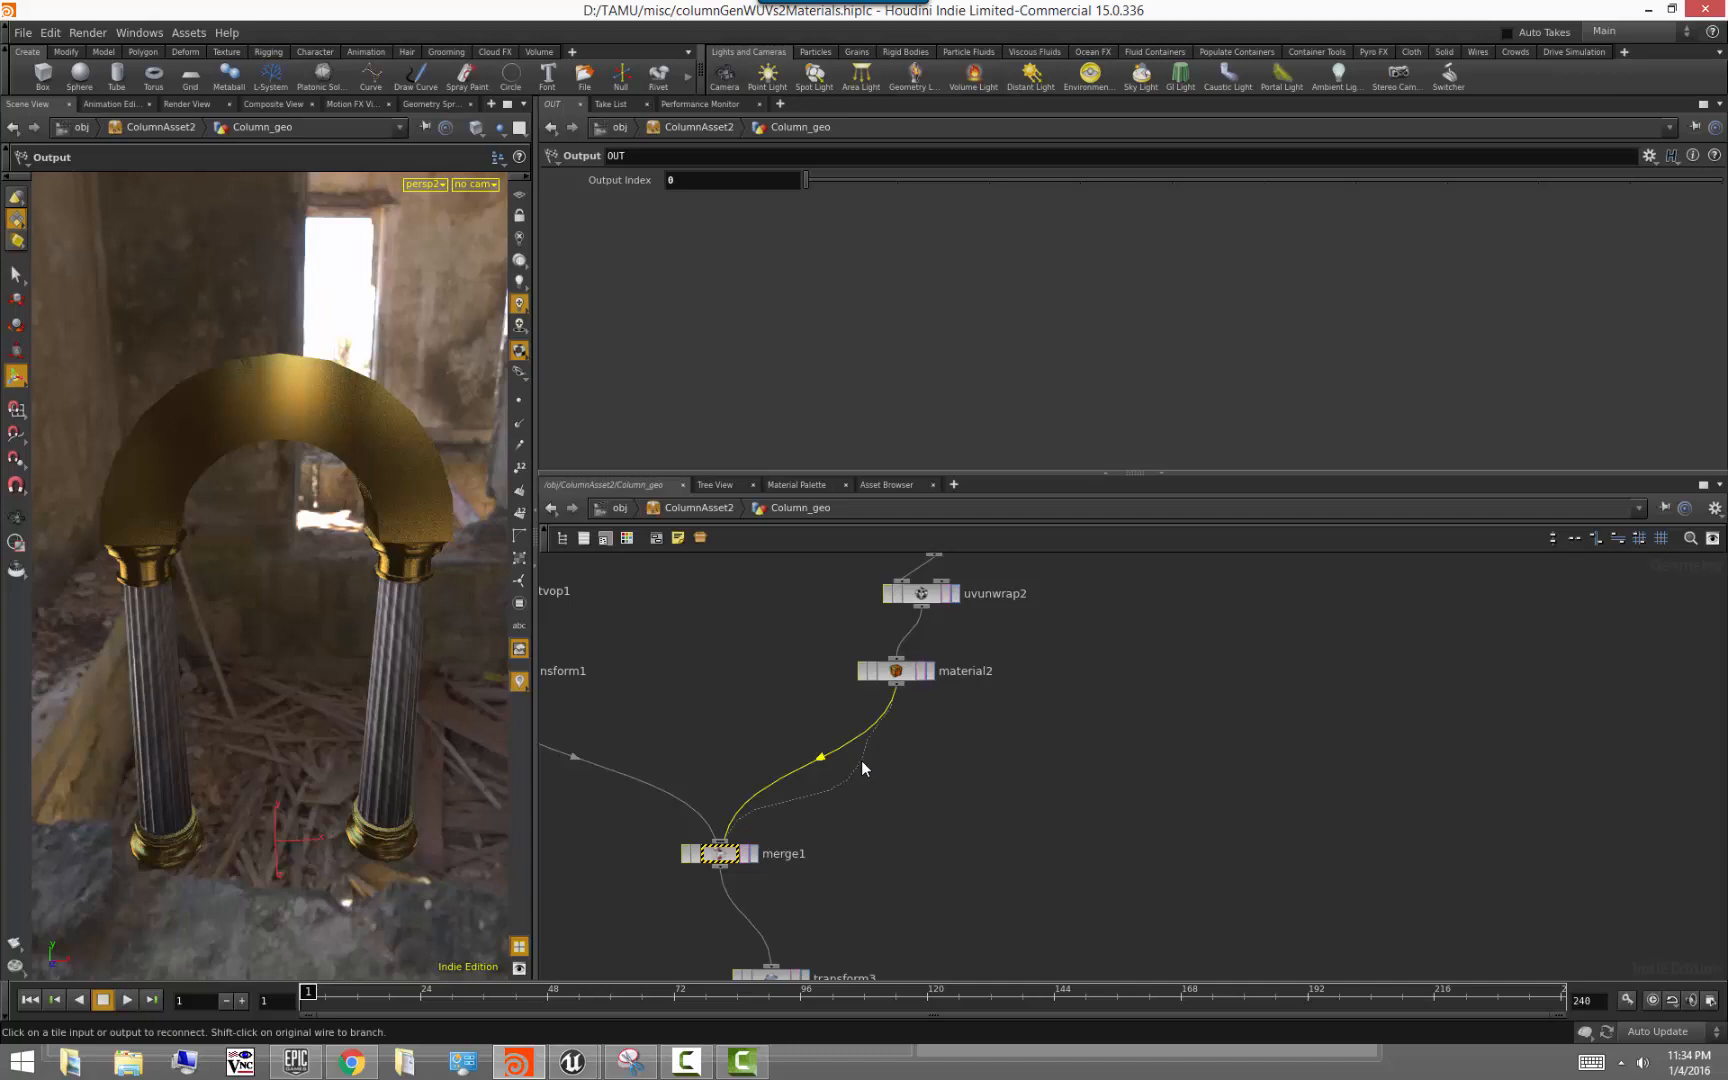
key(Tab)
text(grou)
key(Return)
click(861, 761)
click(1015, 782)
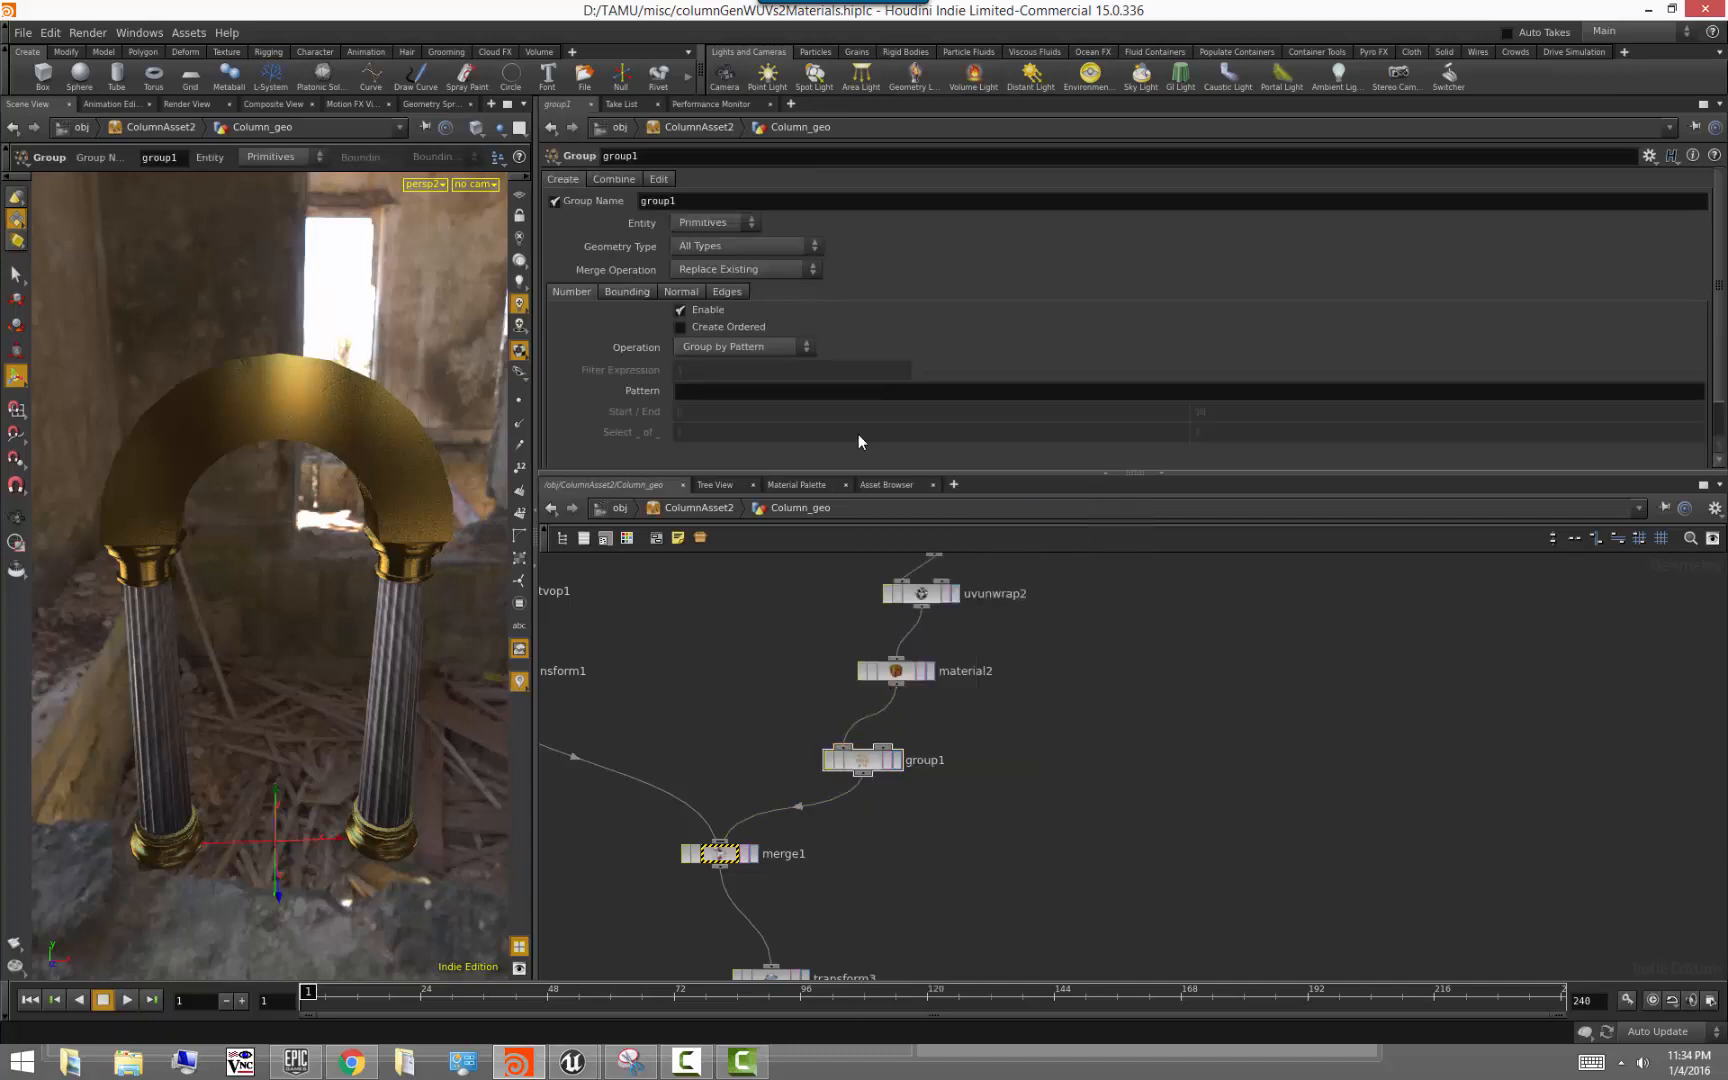
Set the new Group node's group name to archway
double_click(690, 203)
text(arch)
key(Return)
click(668, 201)
text(way)
key(Return)
Add the archway group to the goldpaint_export material assignment of material1 in Column_export's column_geo, and inspect the arch
click(701, 508)
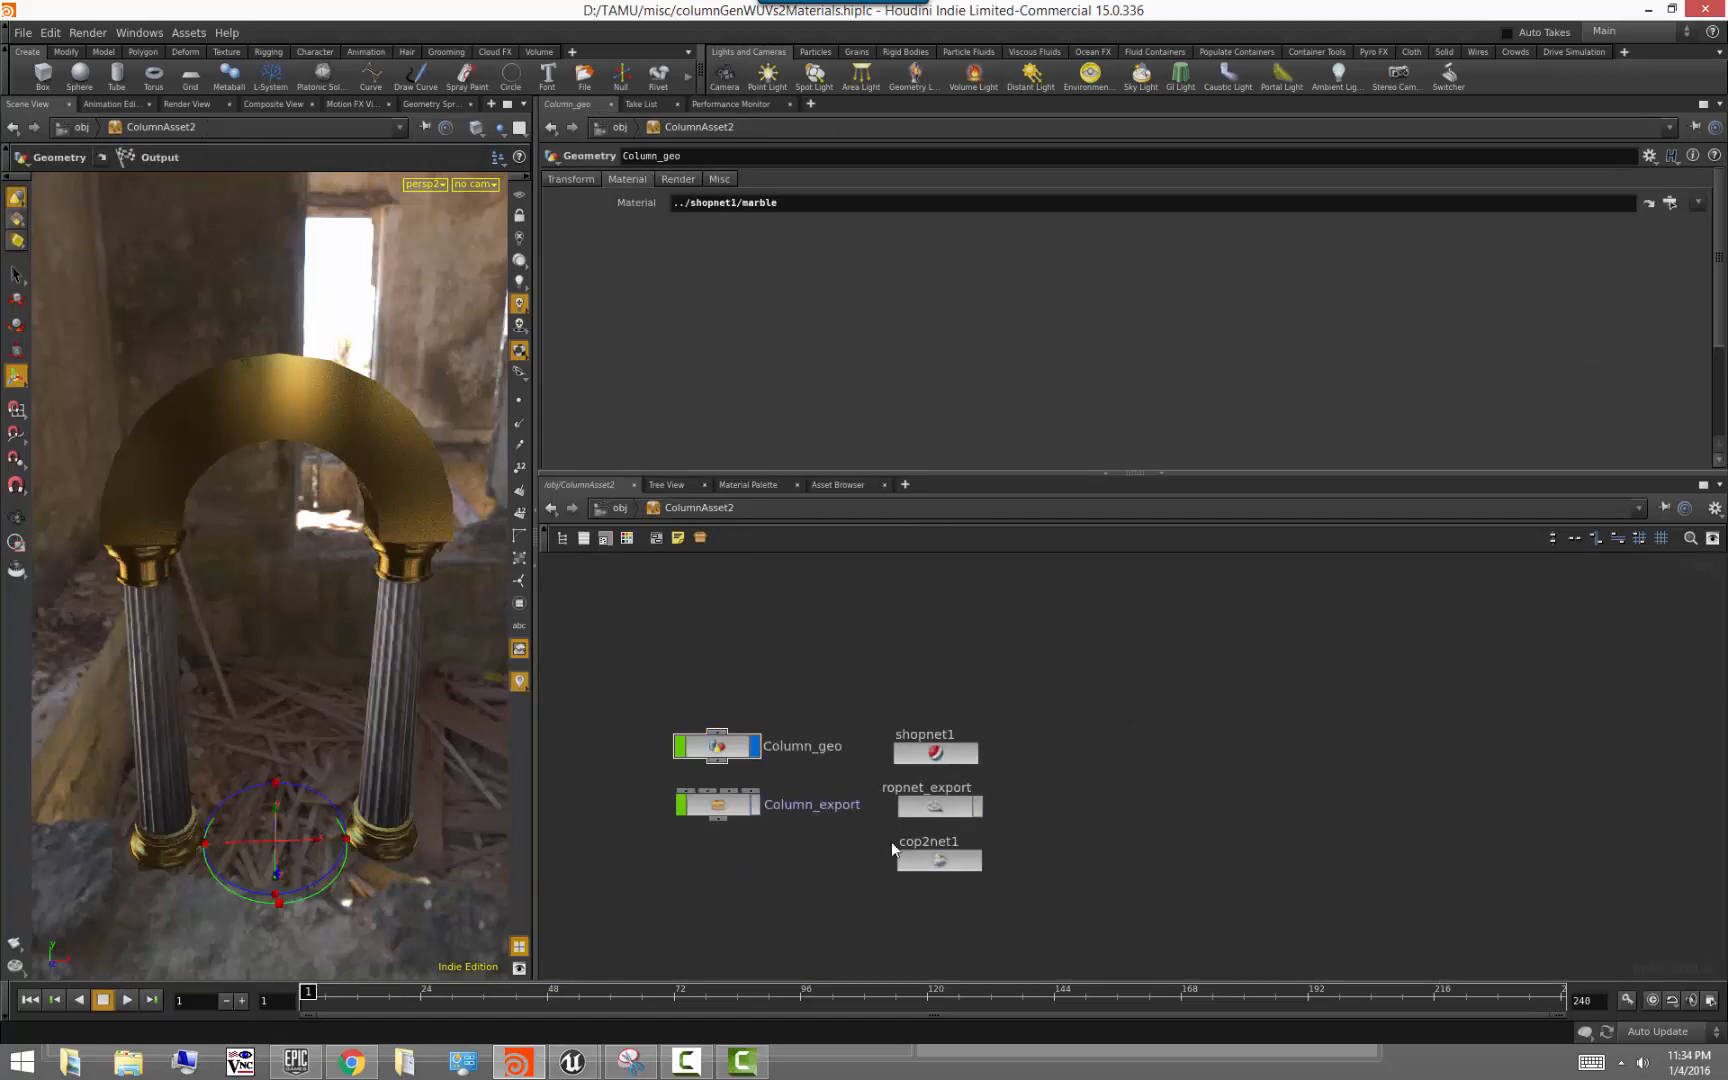
double_click(737, 805)
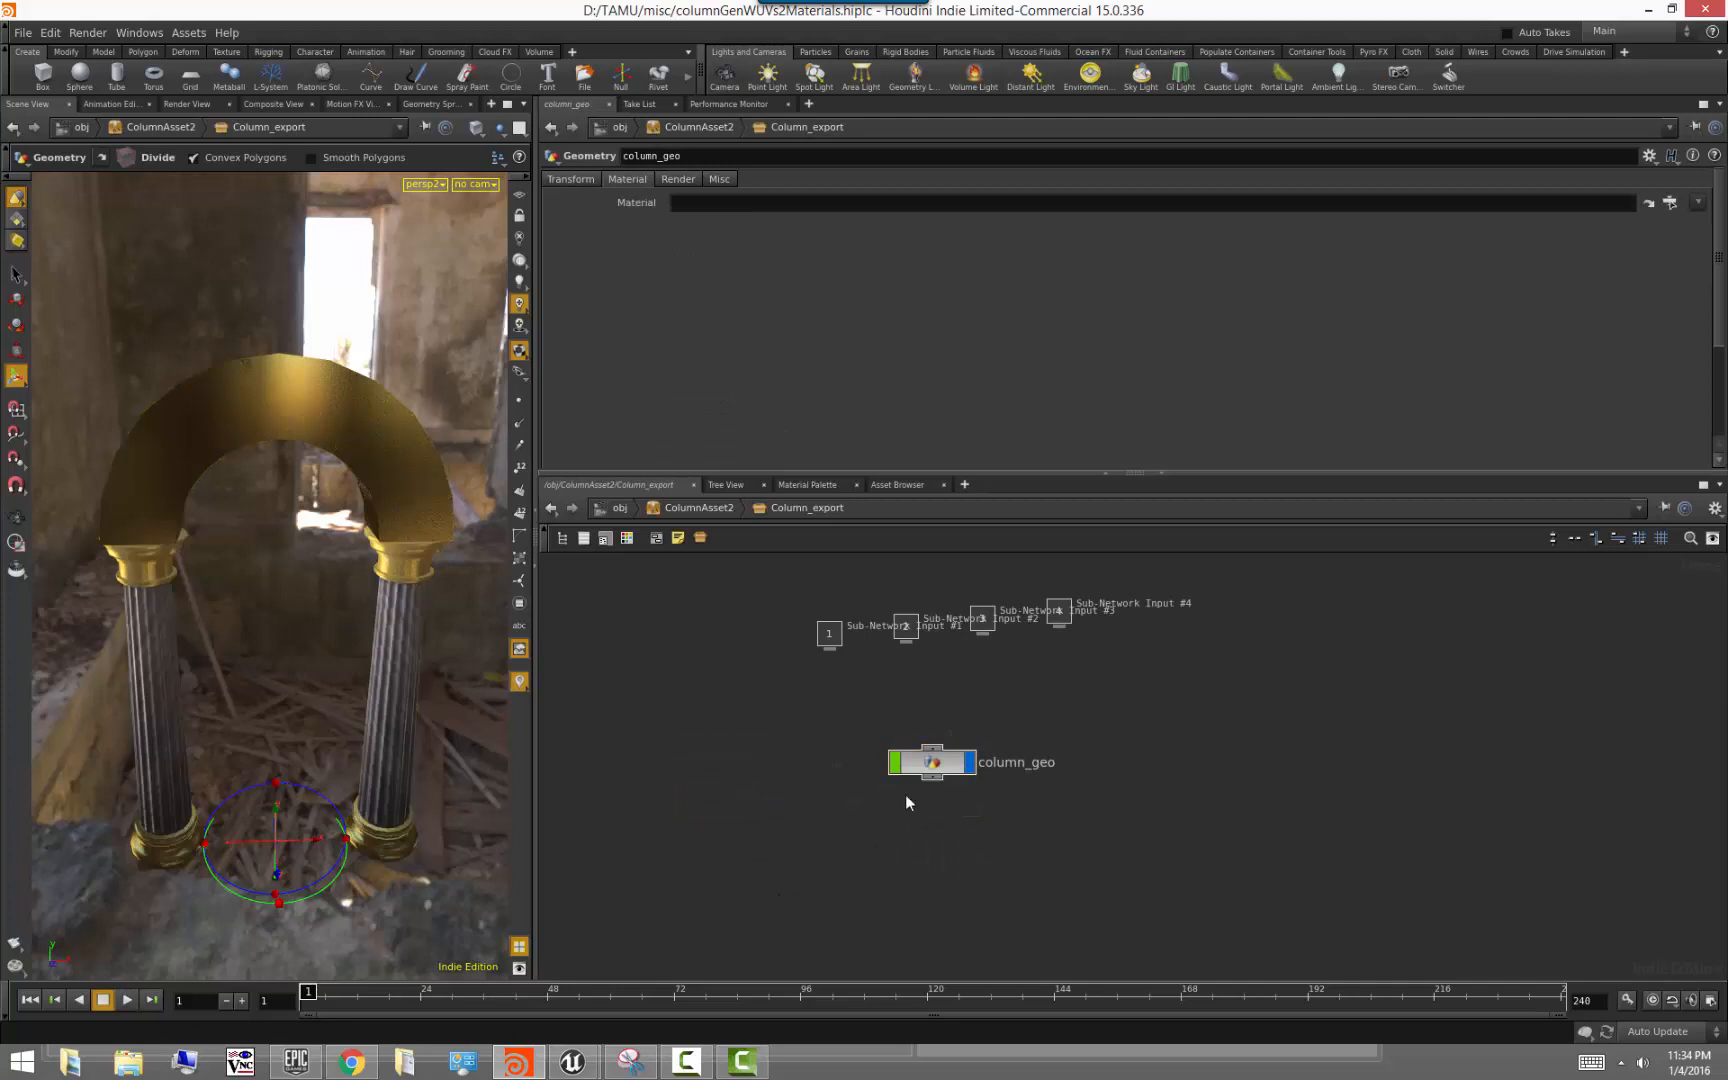
double_click(932, 762)
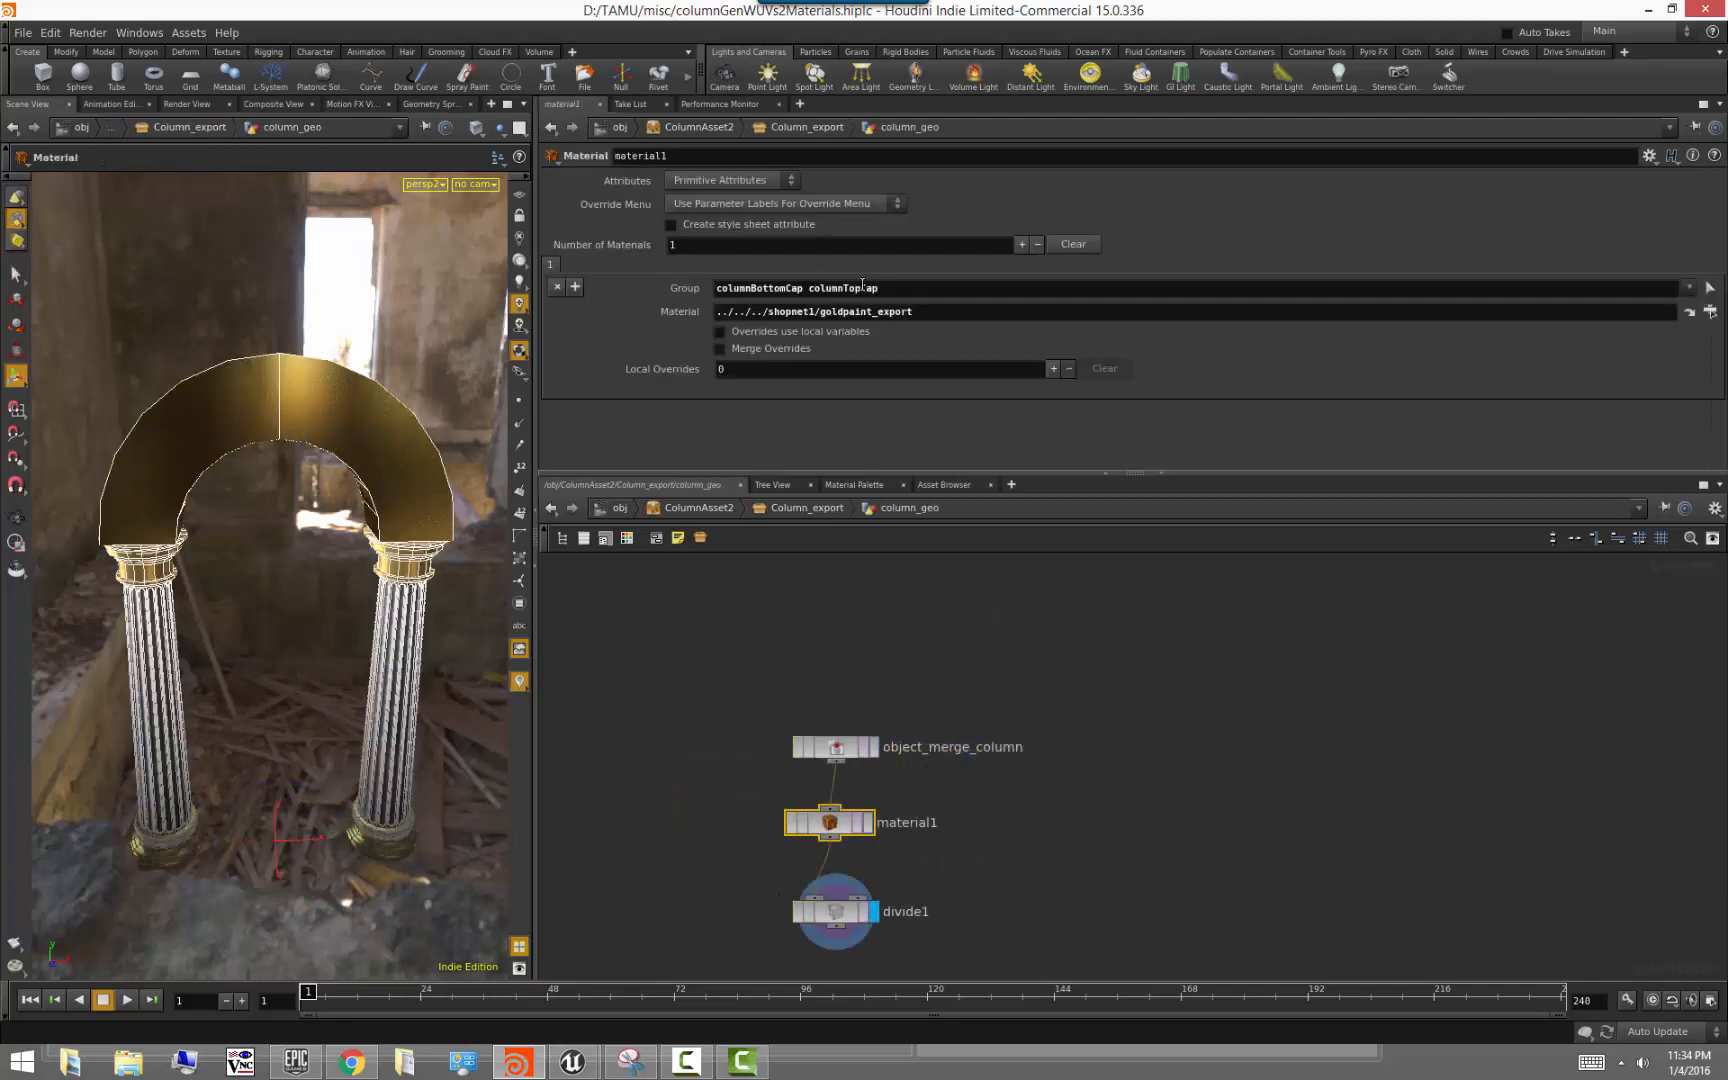
click(1689, 288)
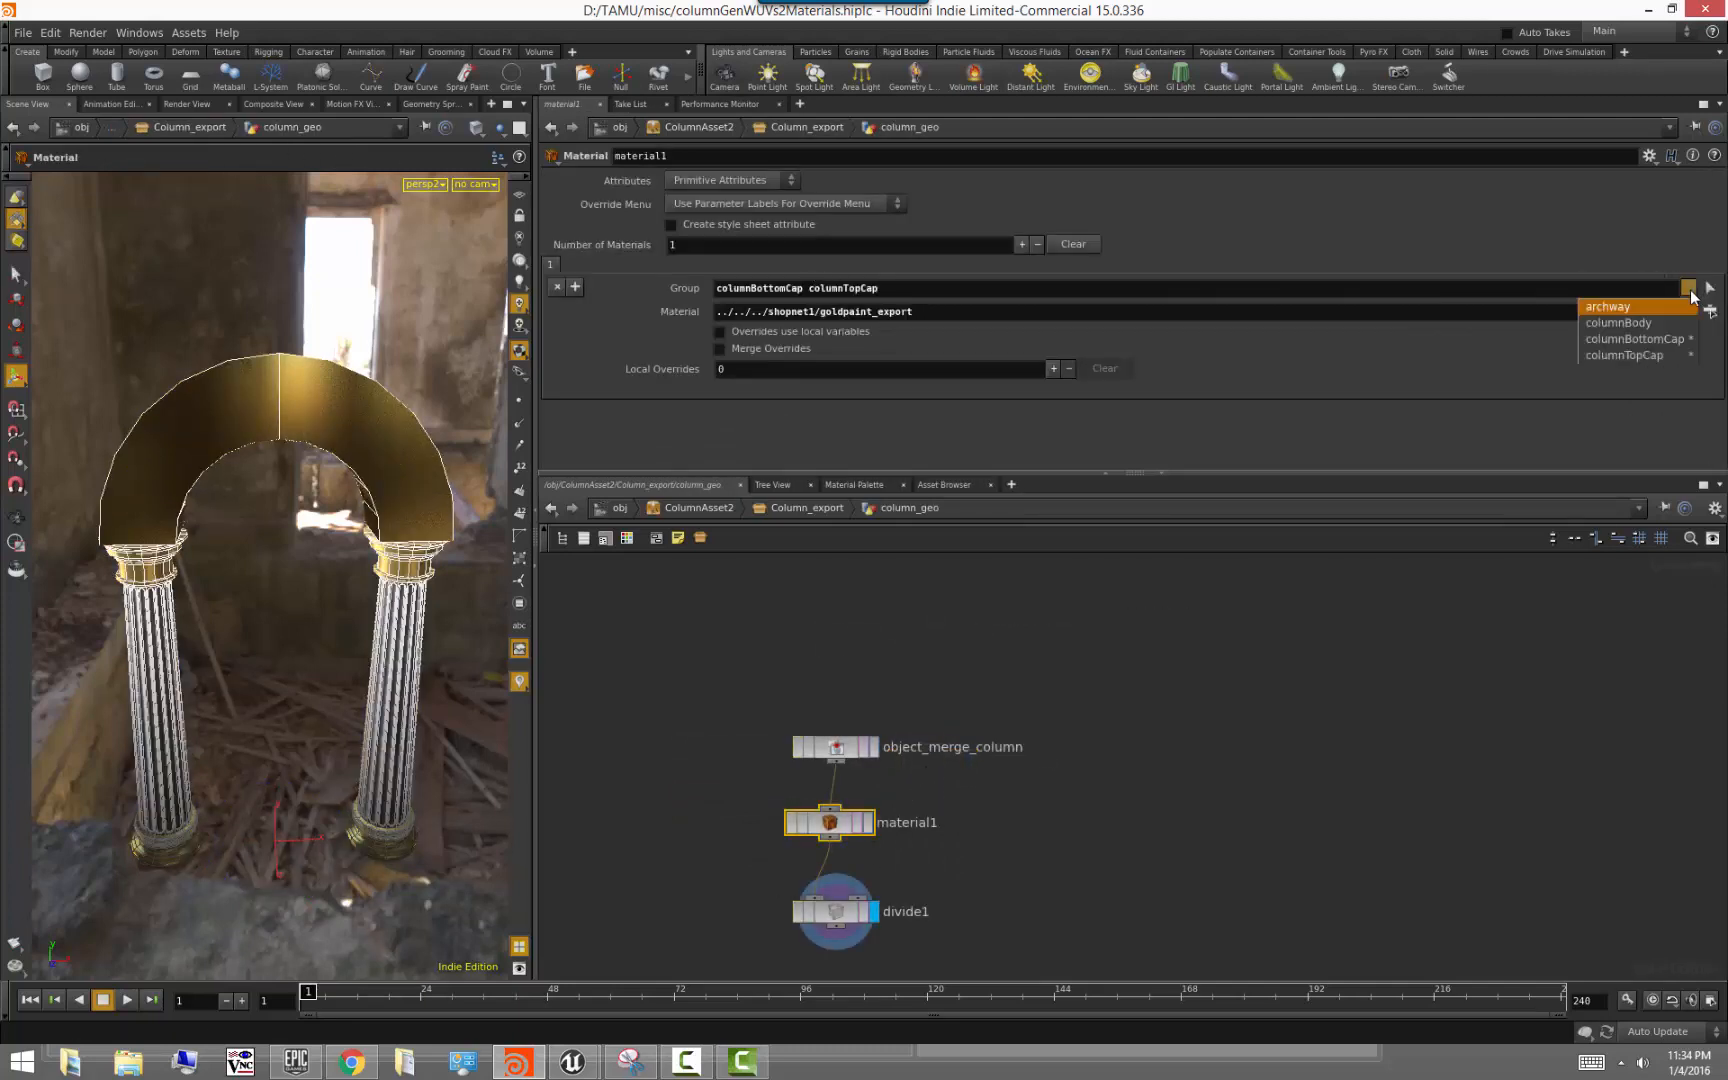
click(1630, 312)
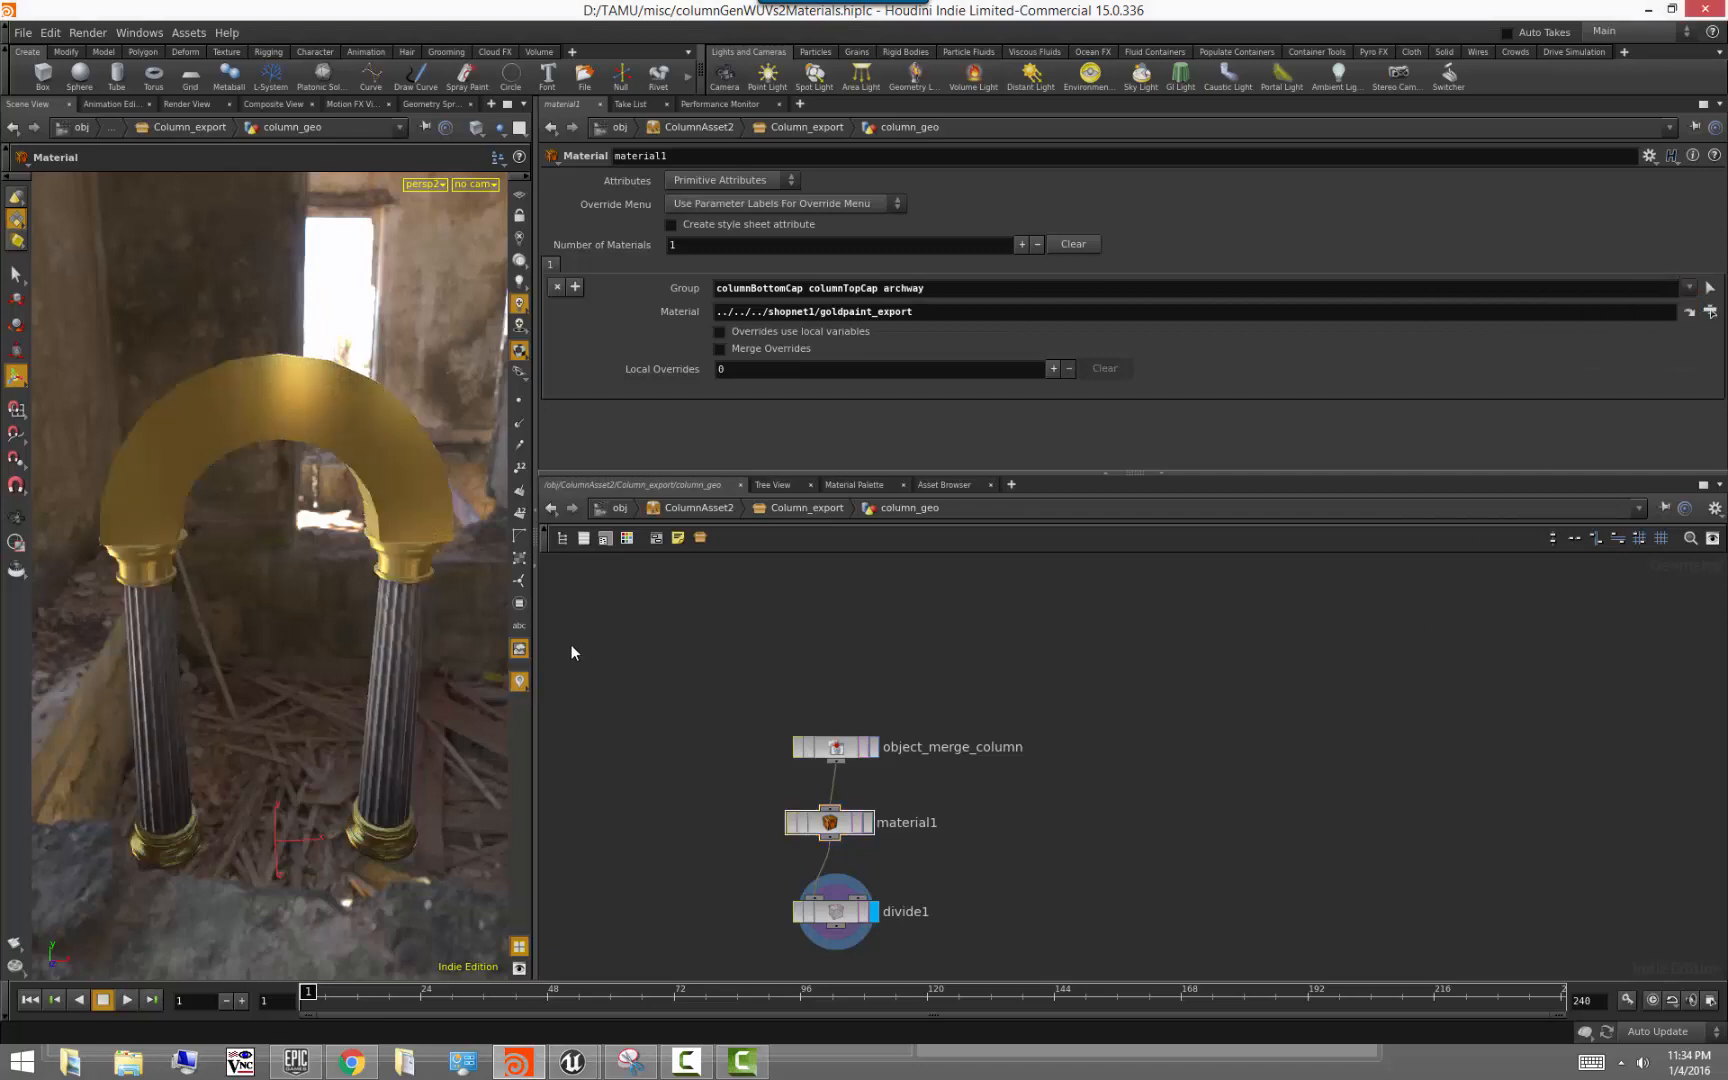
key(Escape)
drag(243, 625, 300, 680)
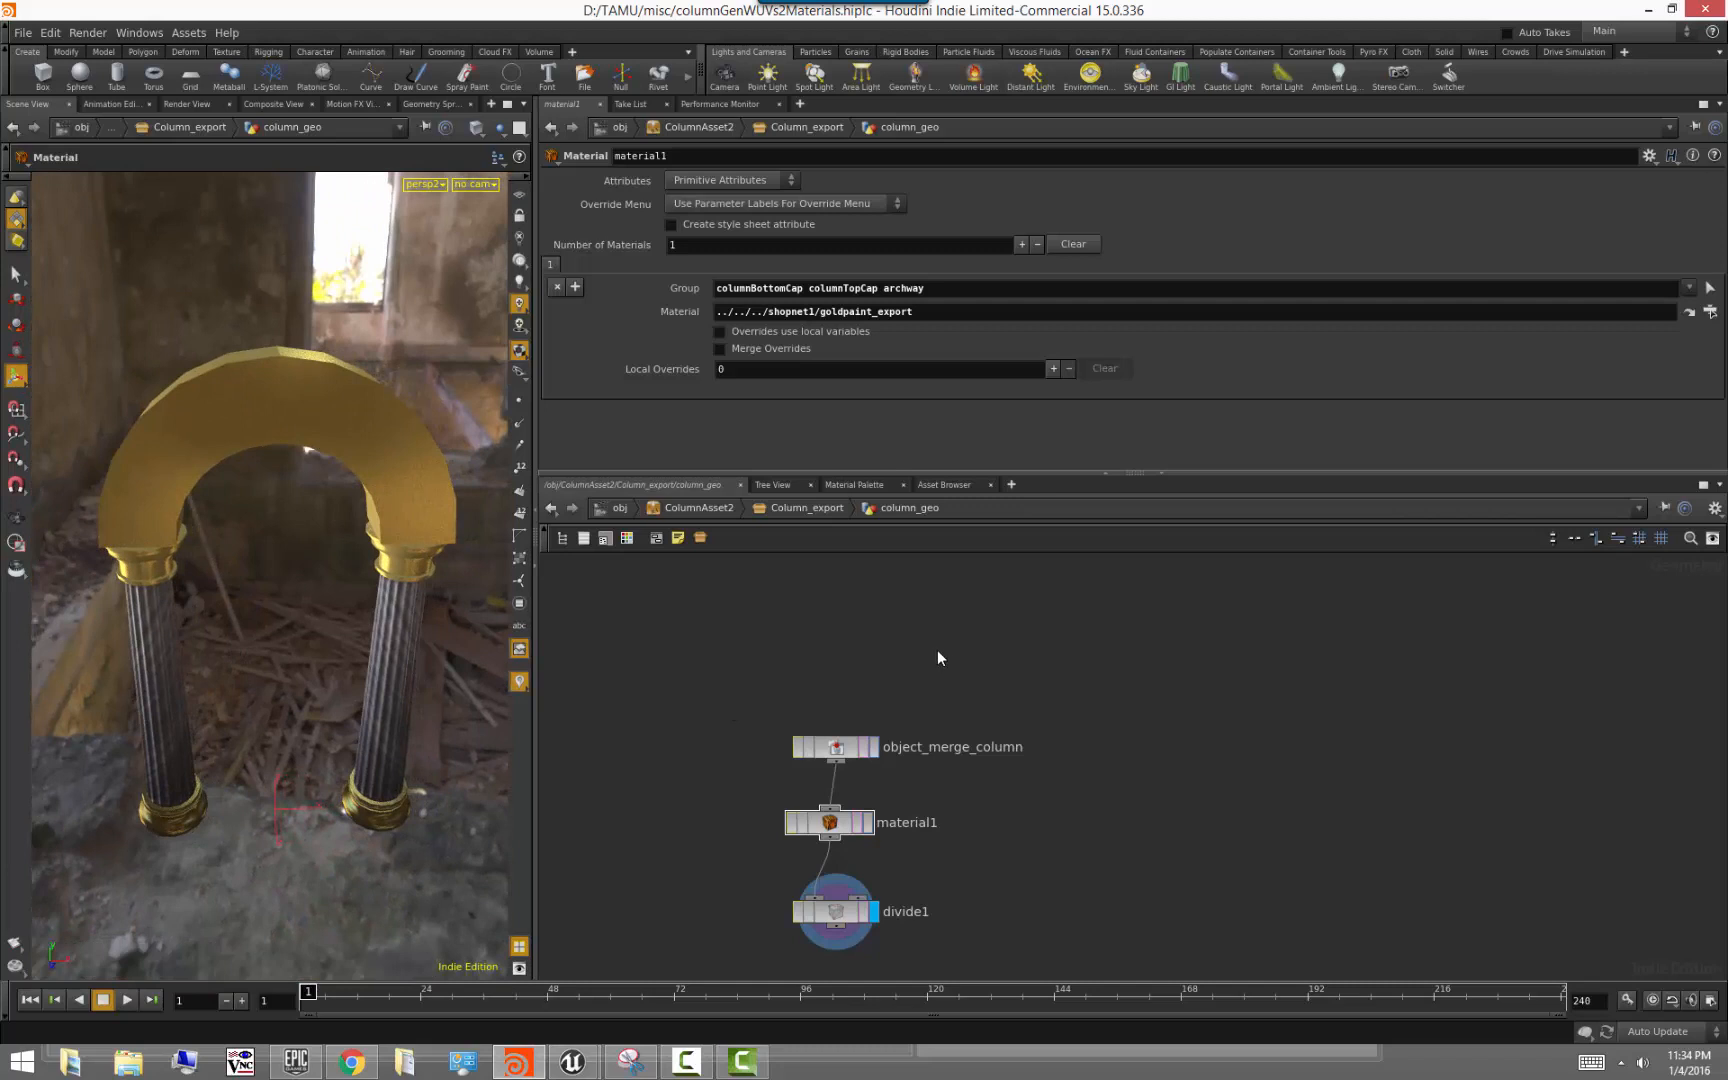
Return to the ColumnAsset2 level and save the scene under the new name columnGenwArchway.hiplc
click(767, 508)
click(711, 508)
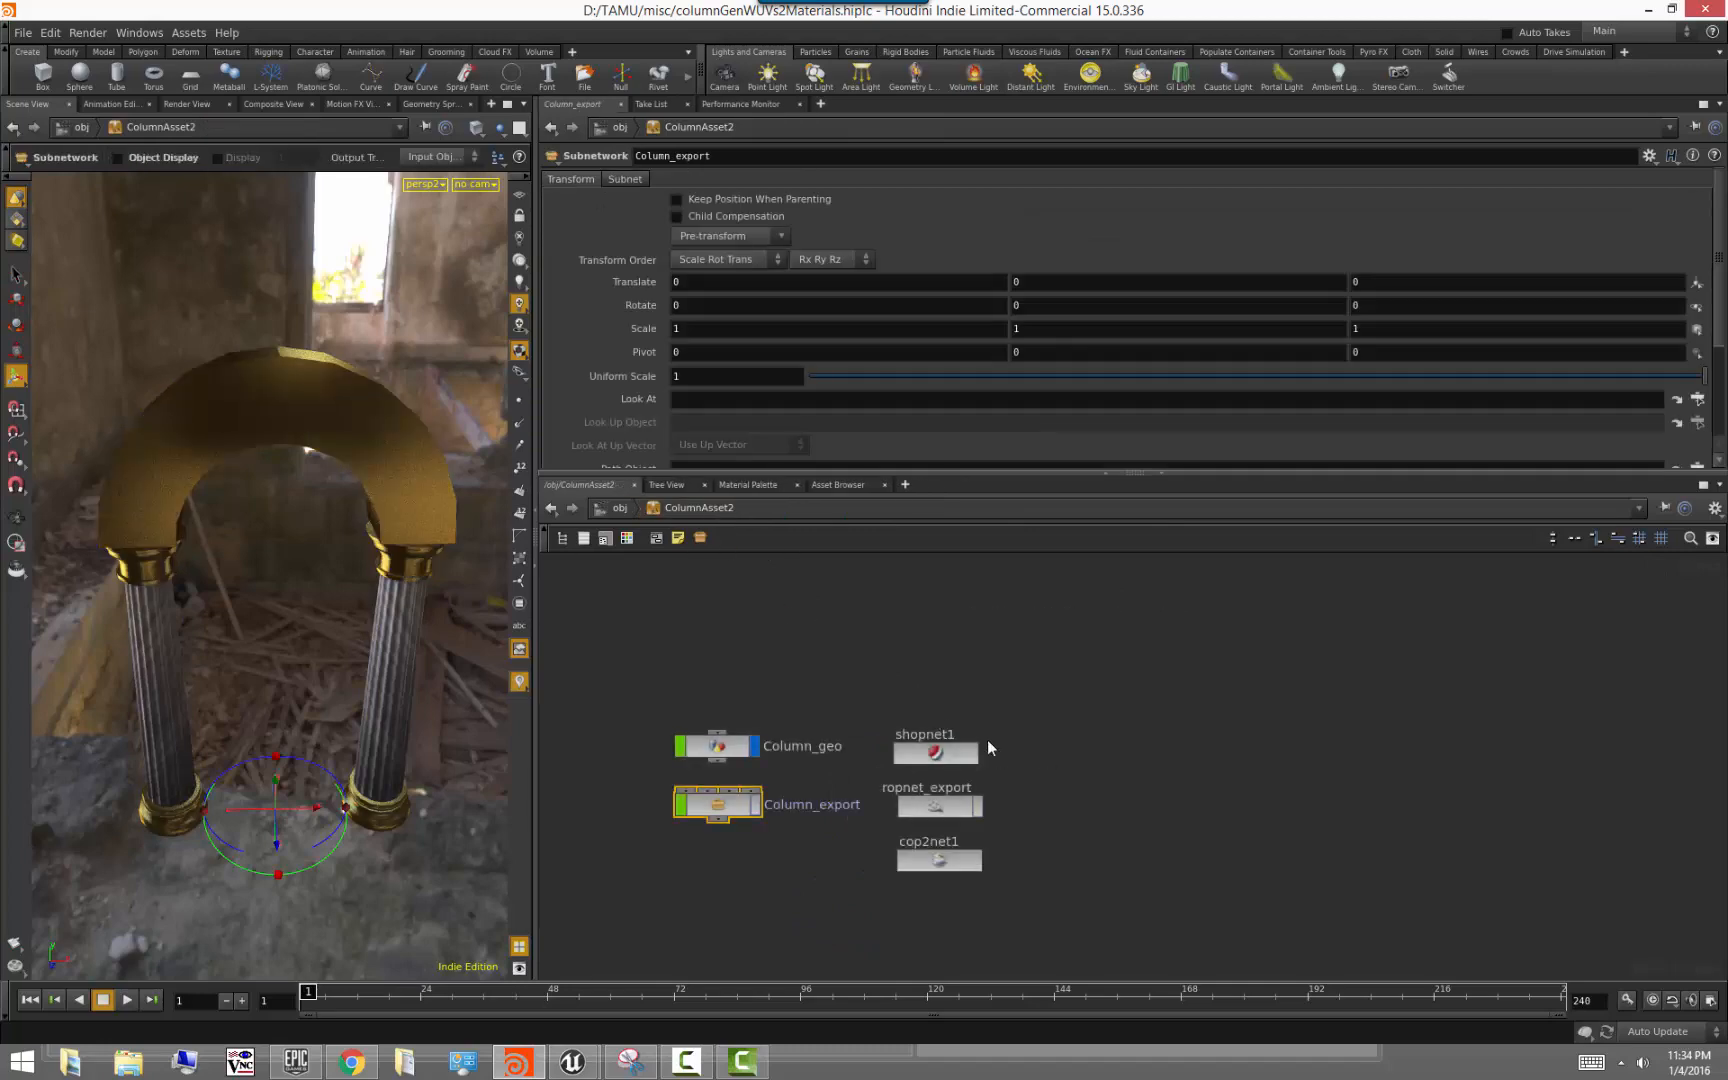
click(22, 32)
click(70, 126)
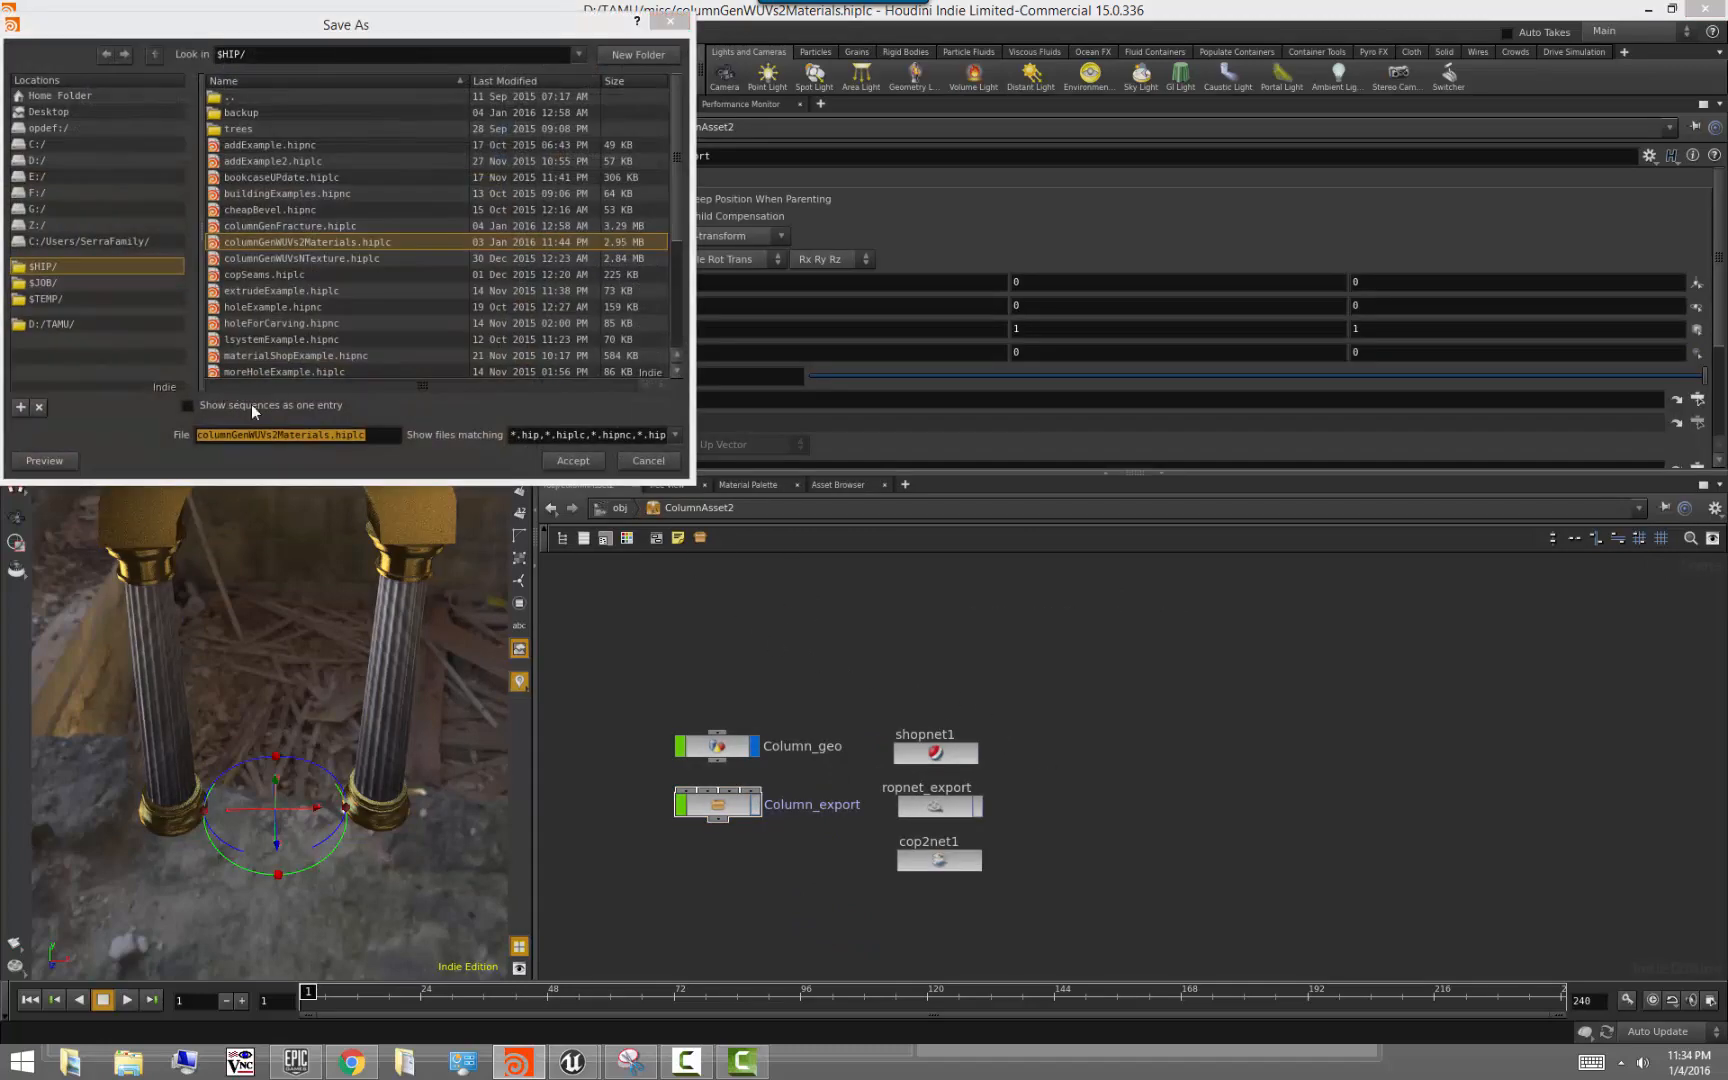
click(281, 436)
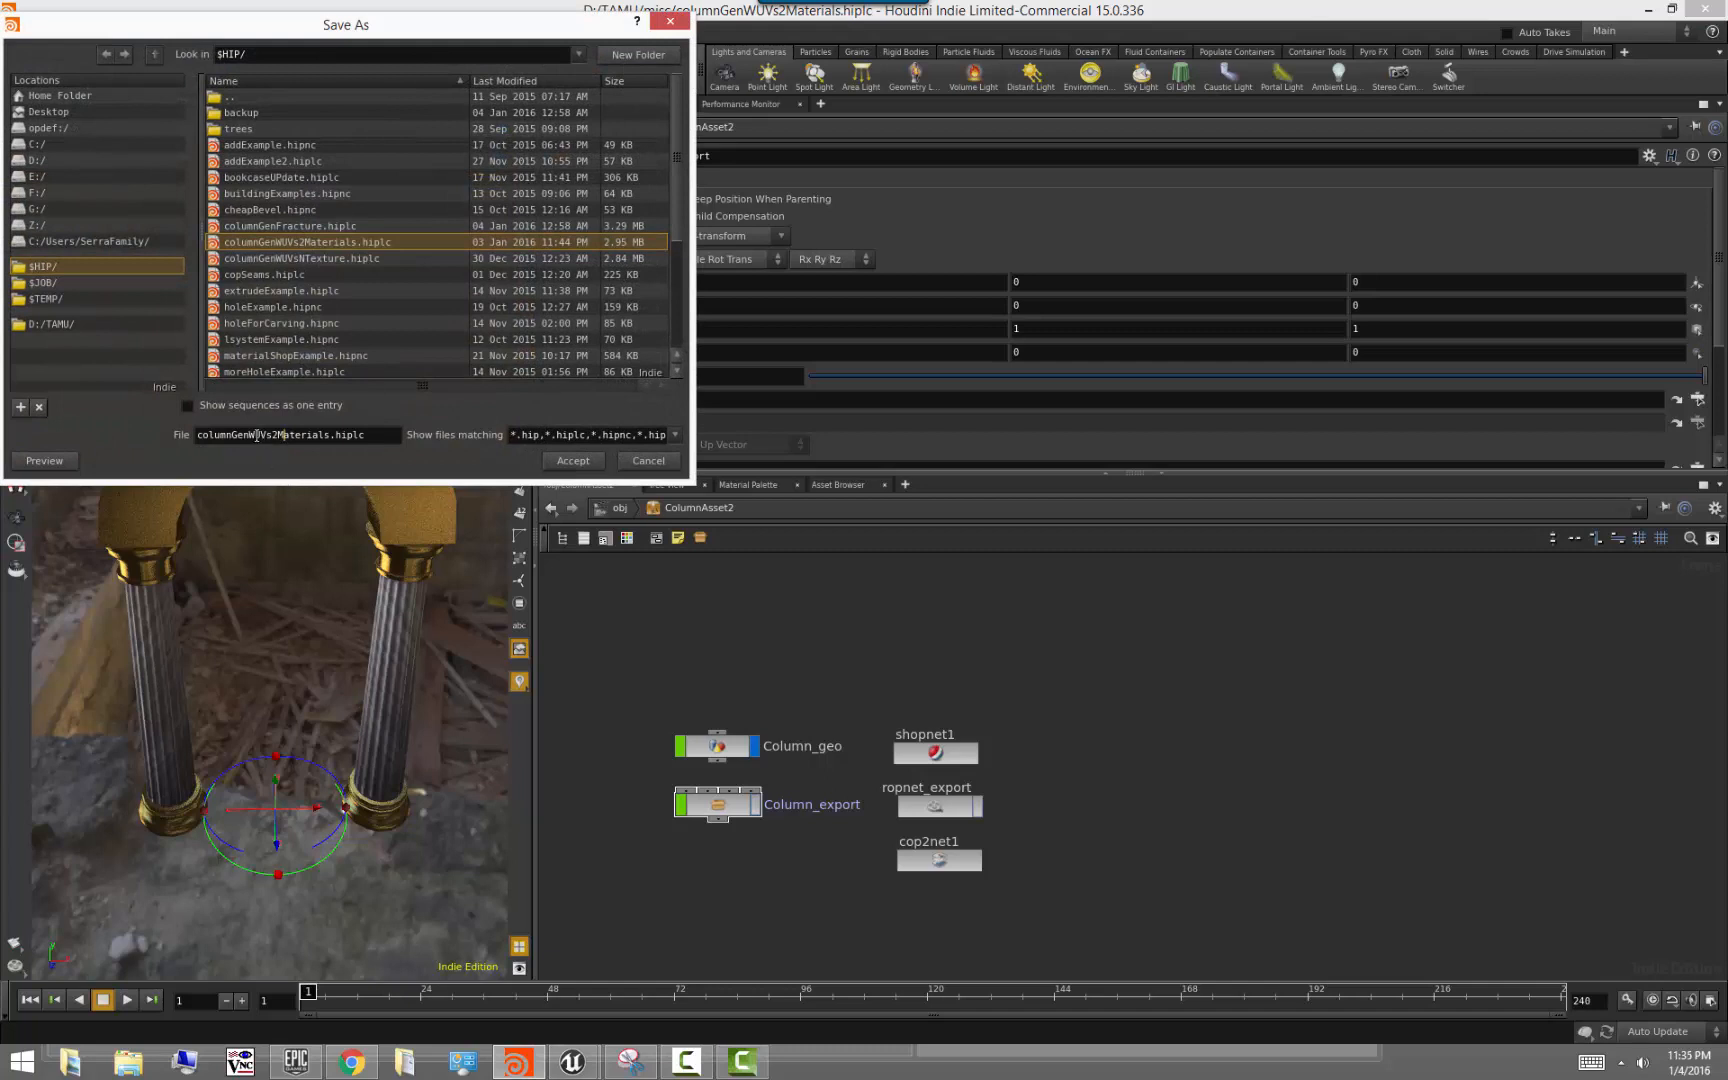
drag(249, 435, 332, 437)
text(wArcx)
key(BackSpace)
text(hway)
key(Return)
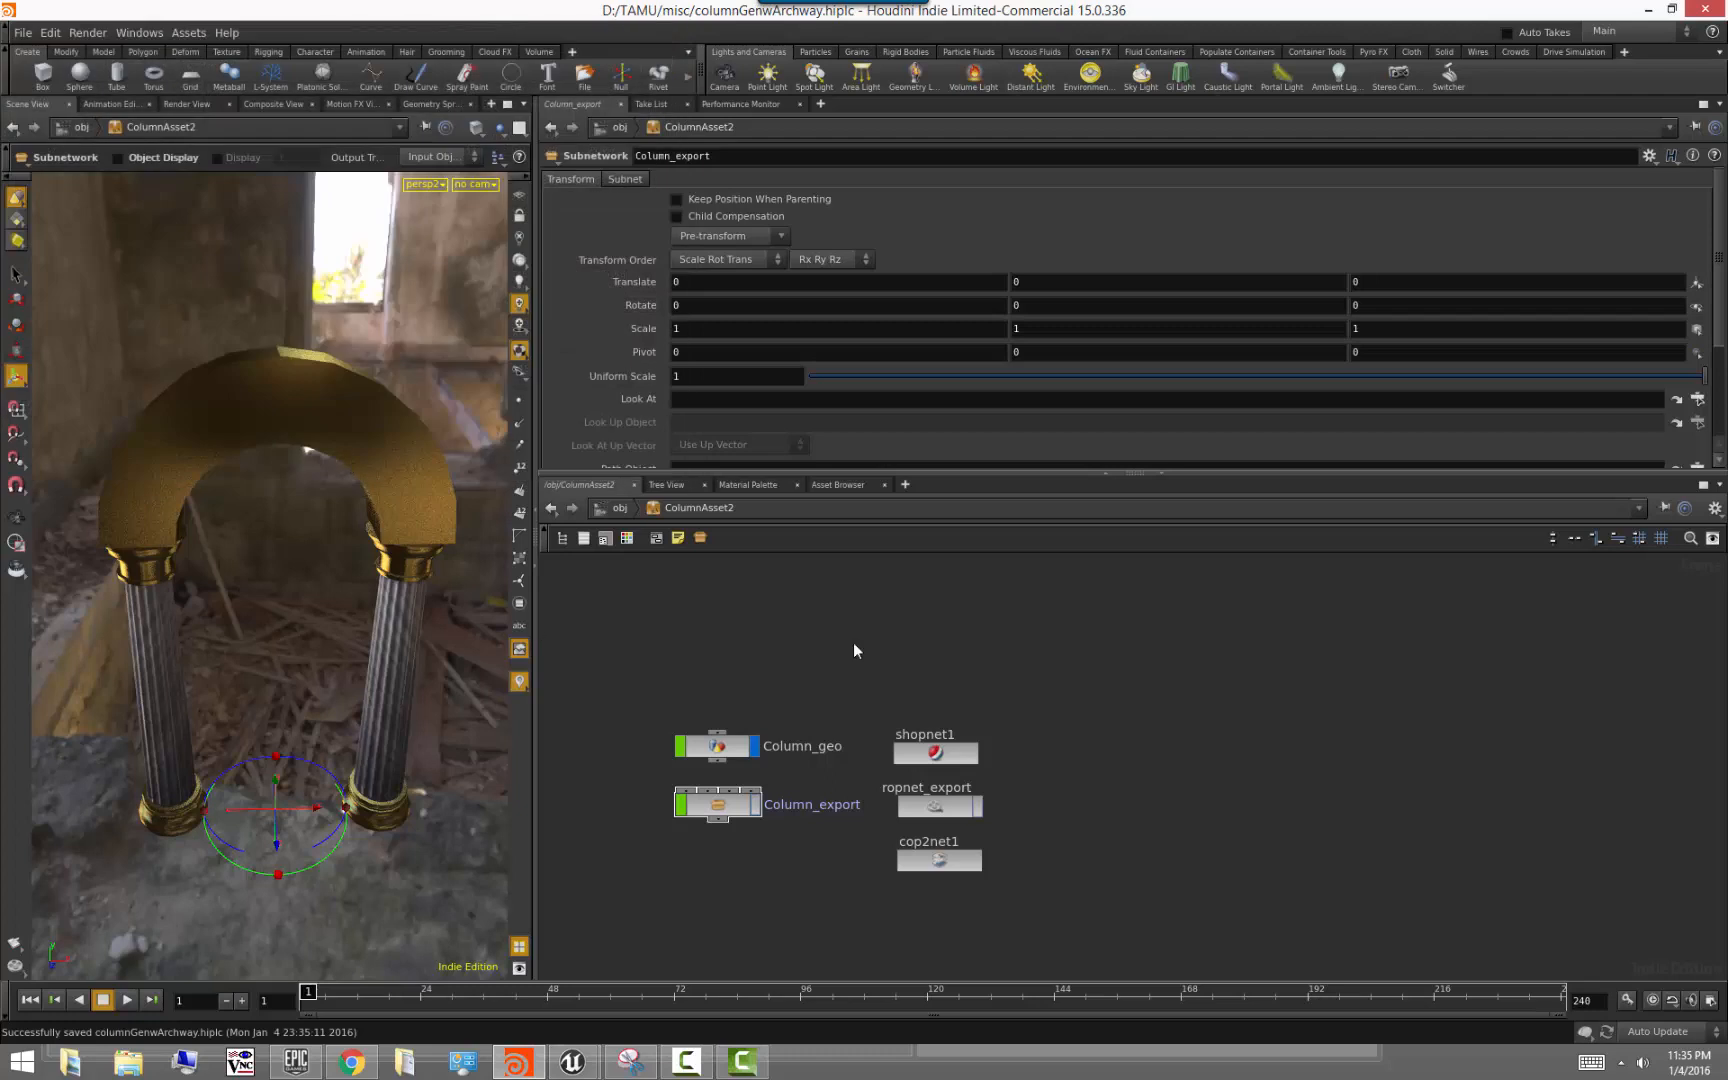
Return to the obj level, set ColumnAsset2's FBX output path to $HIP/columnArchway.fbx, and save the FBX
key(u)
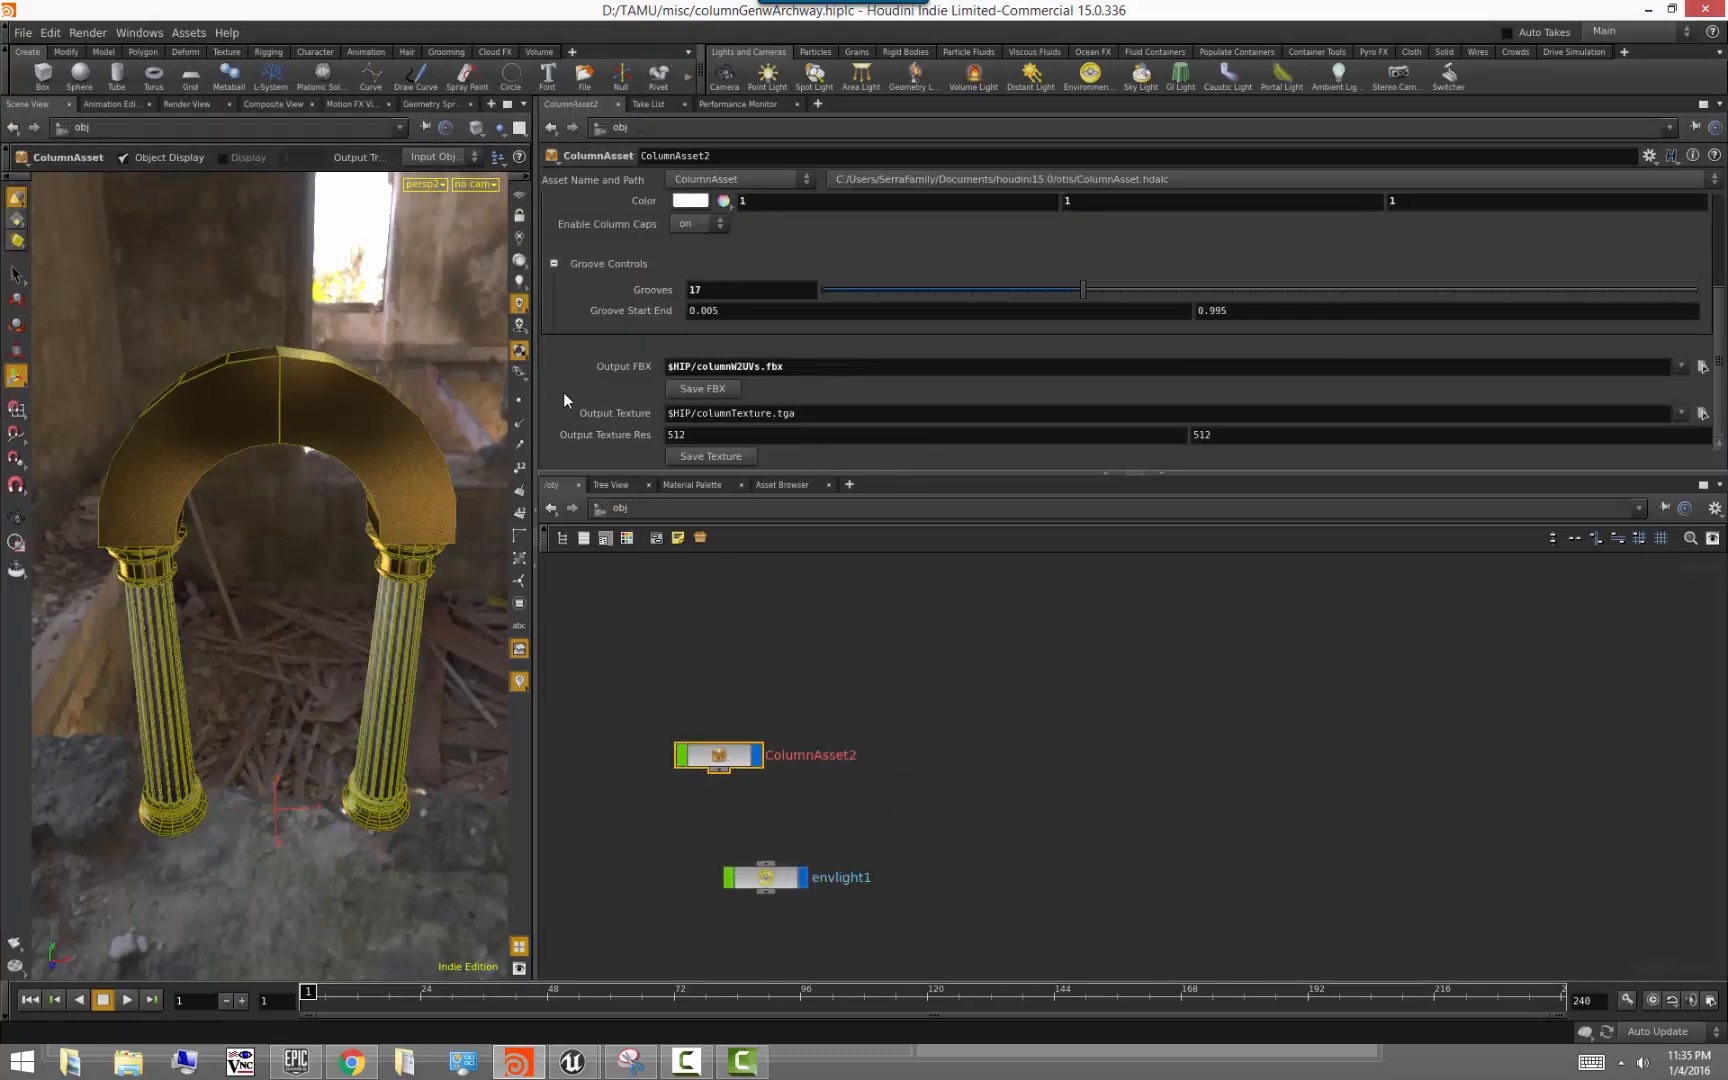
click(811, 639)
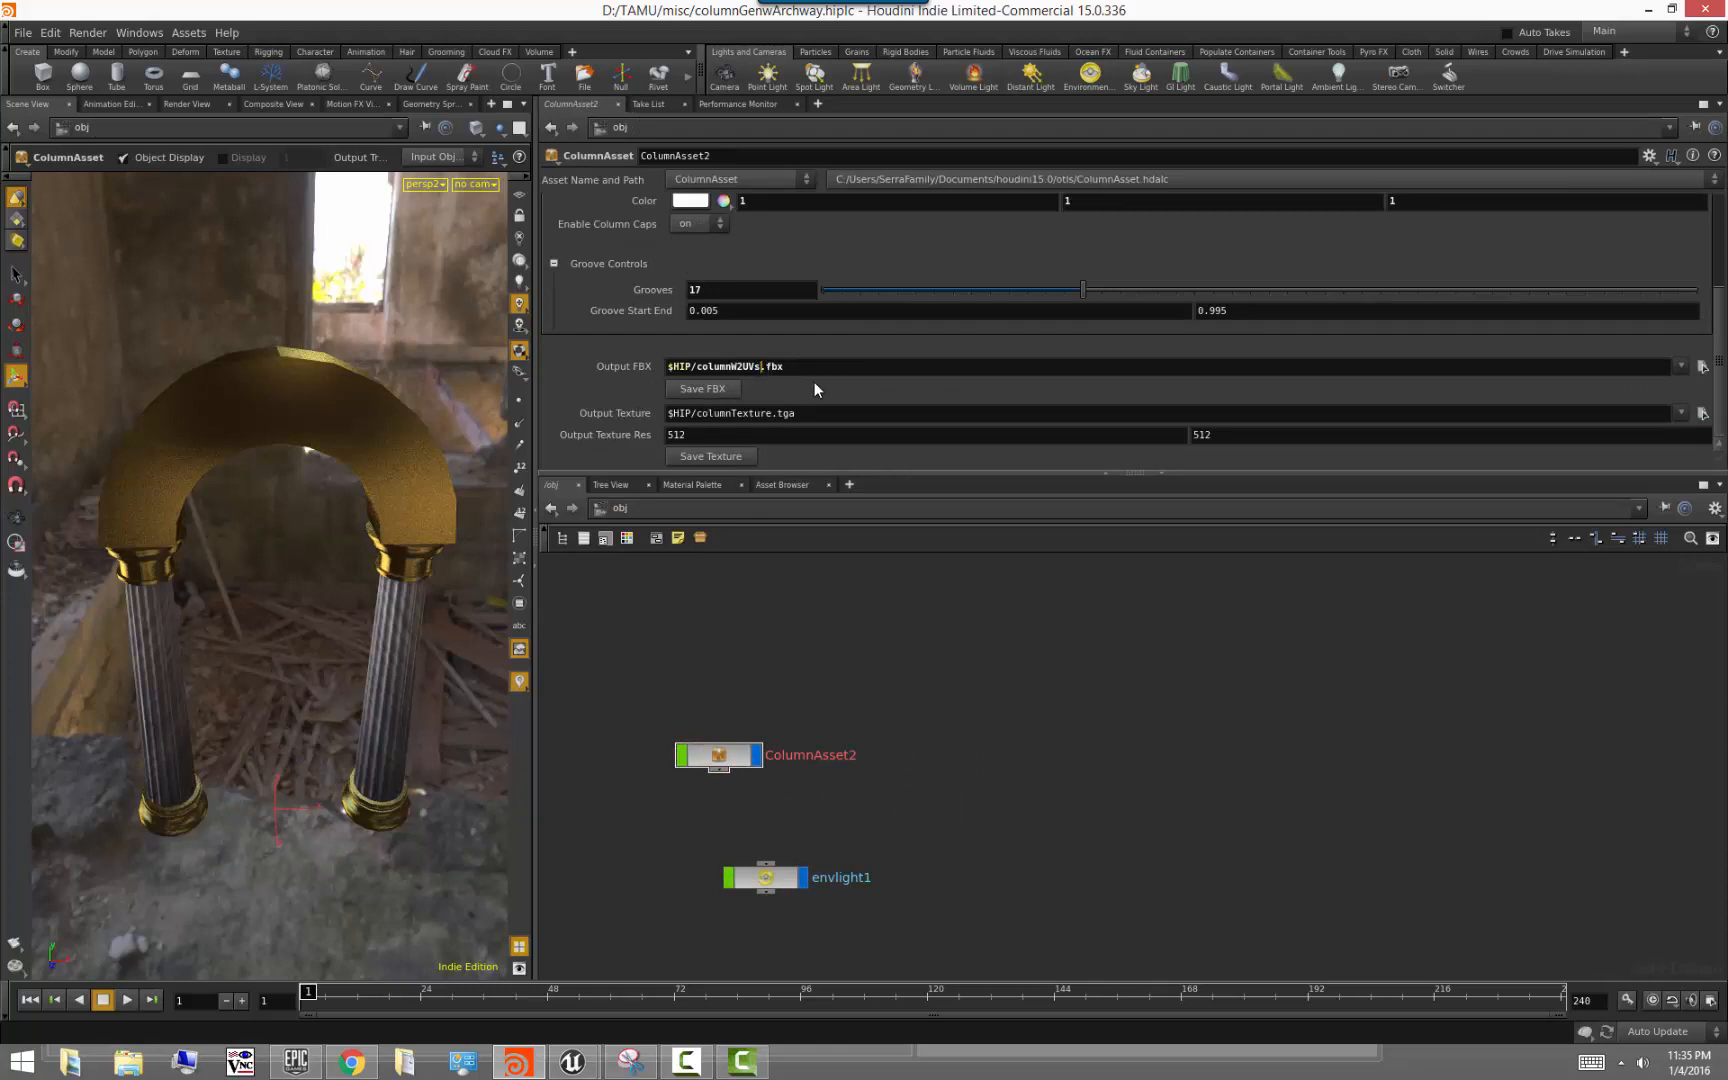
key(shift+Left)
key(shift+Left)
key(shift+Left)
key(shift+Left)
key(shift+Left)
text(Archway)
click(722, 392)
Switch to Unreal Editor's open columnW2UVs_color static mesh window
mouse_move(591, 1070)
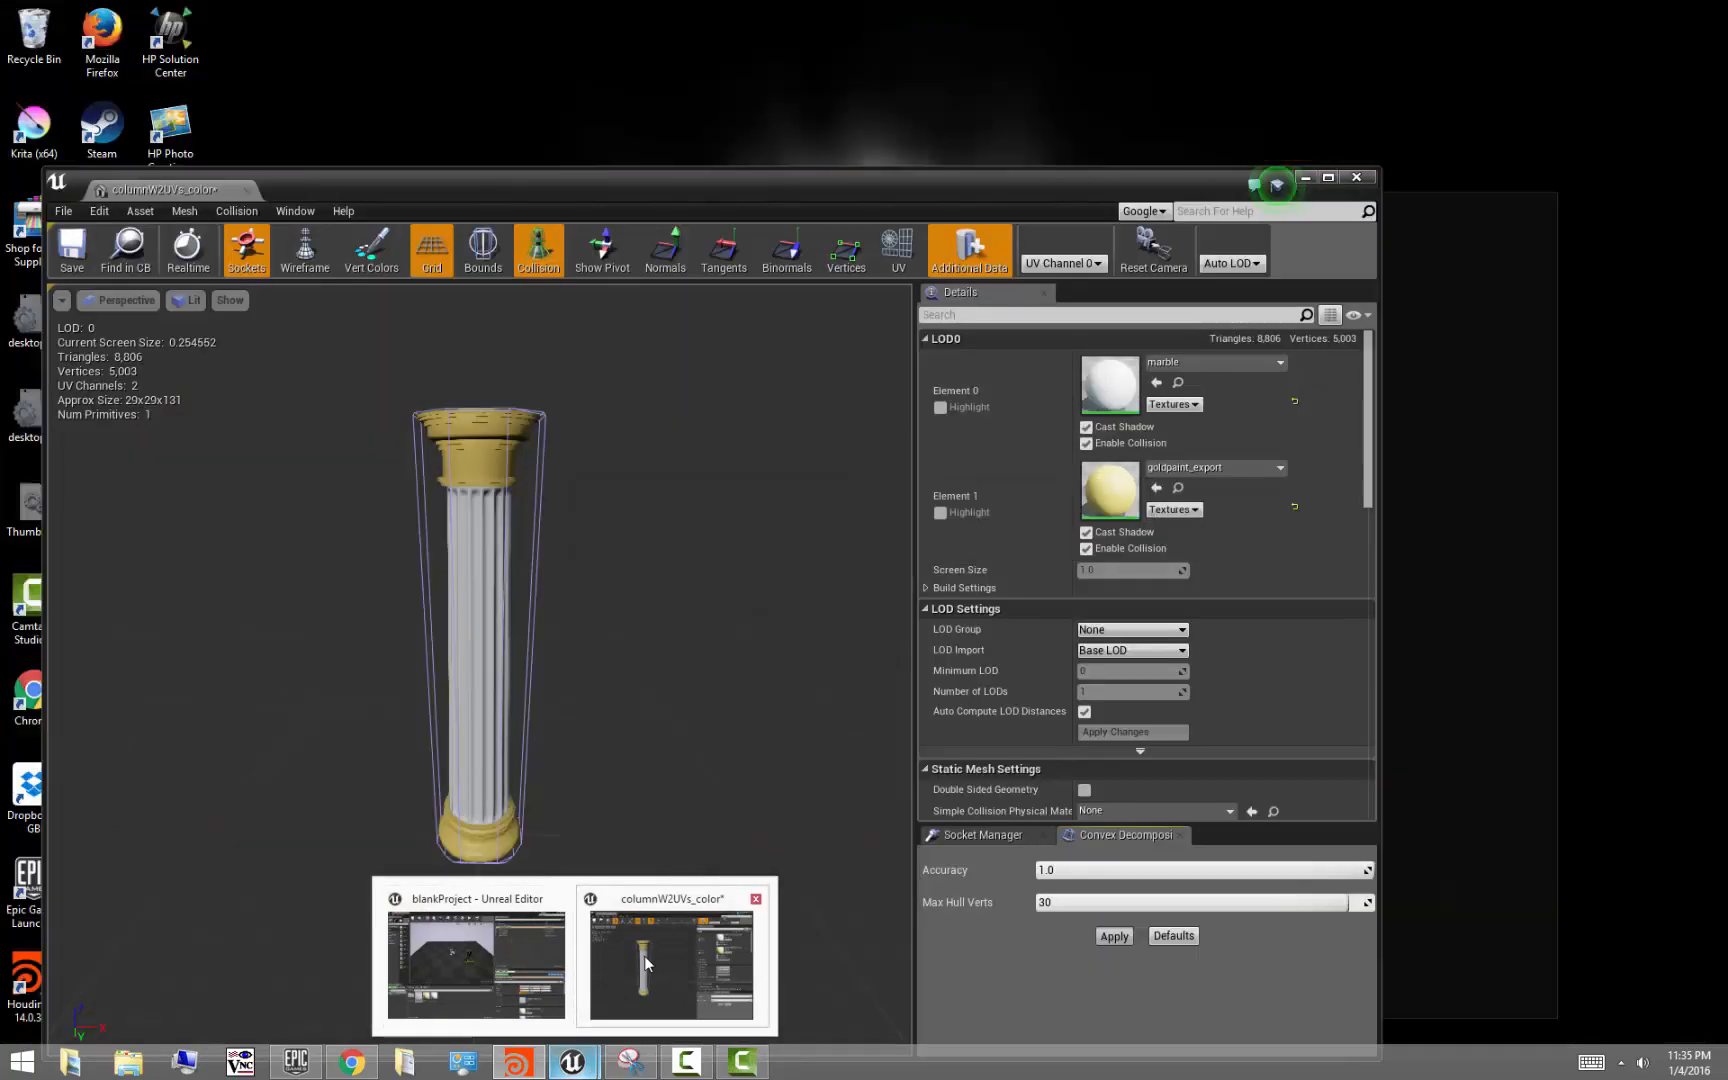
click(644, 954)
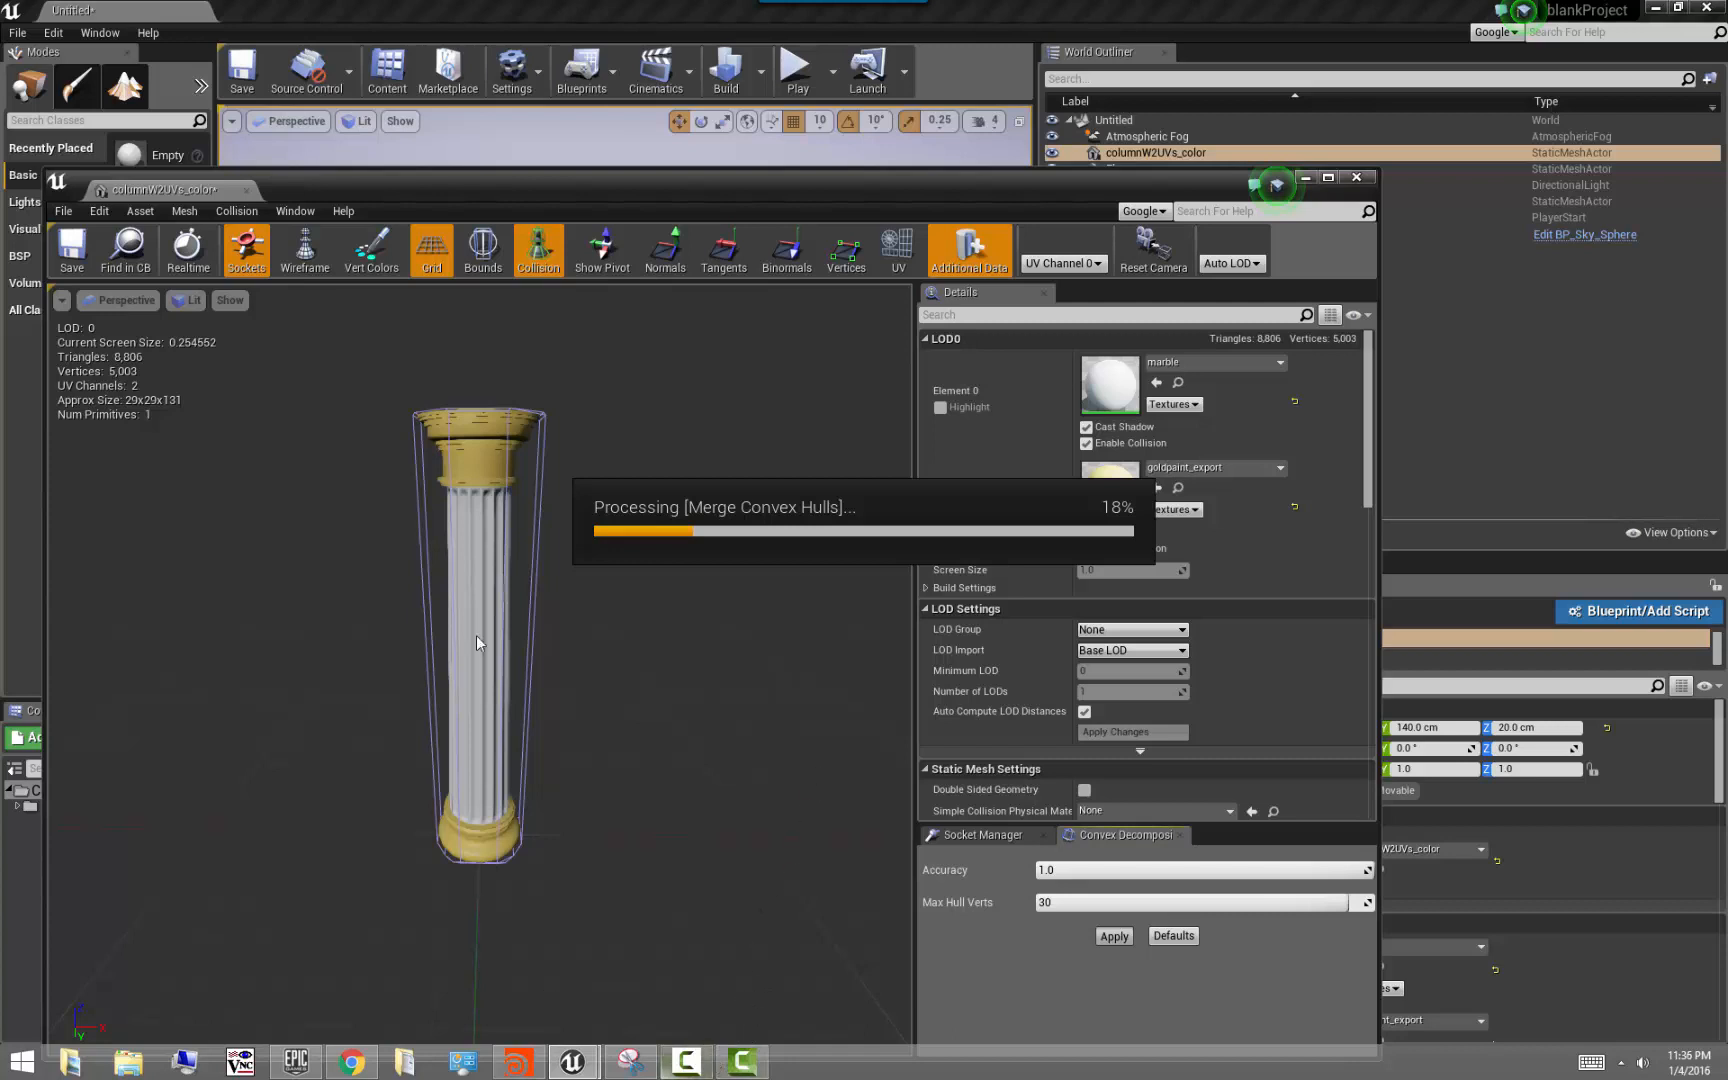
click(686, 1070)
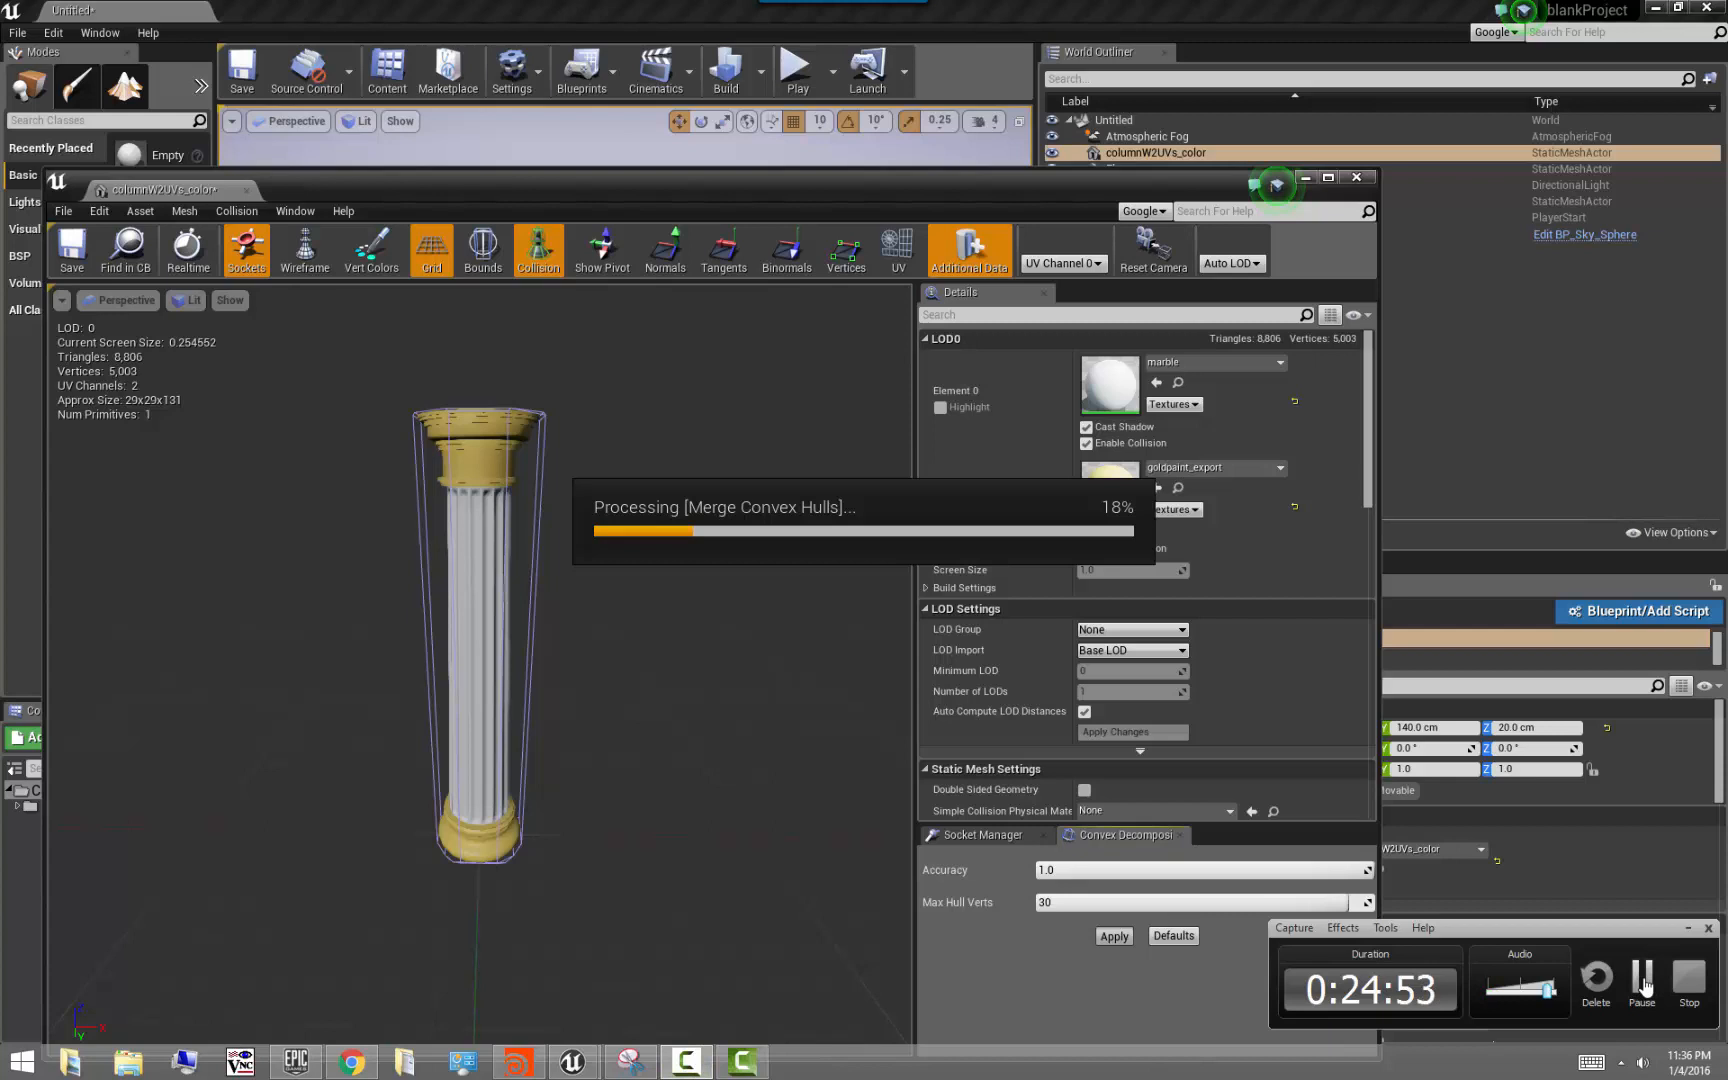
click(1644, 988)
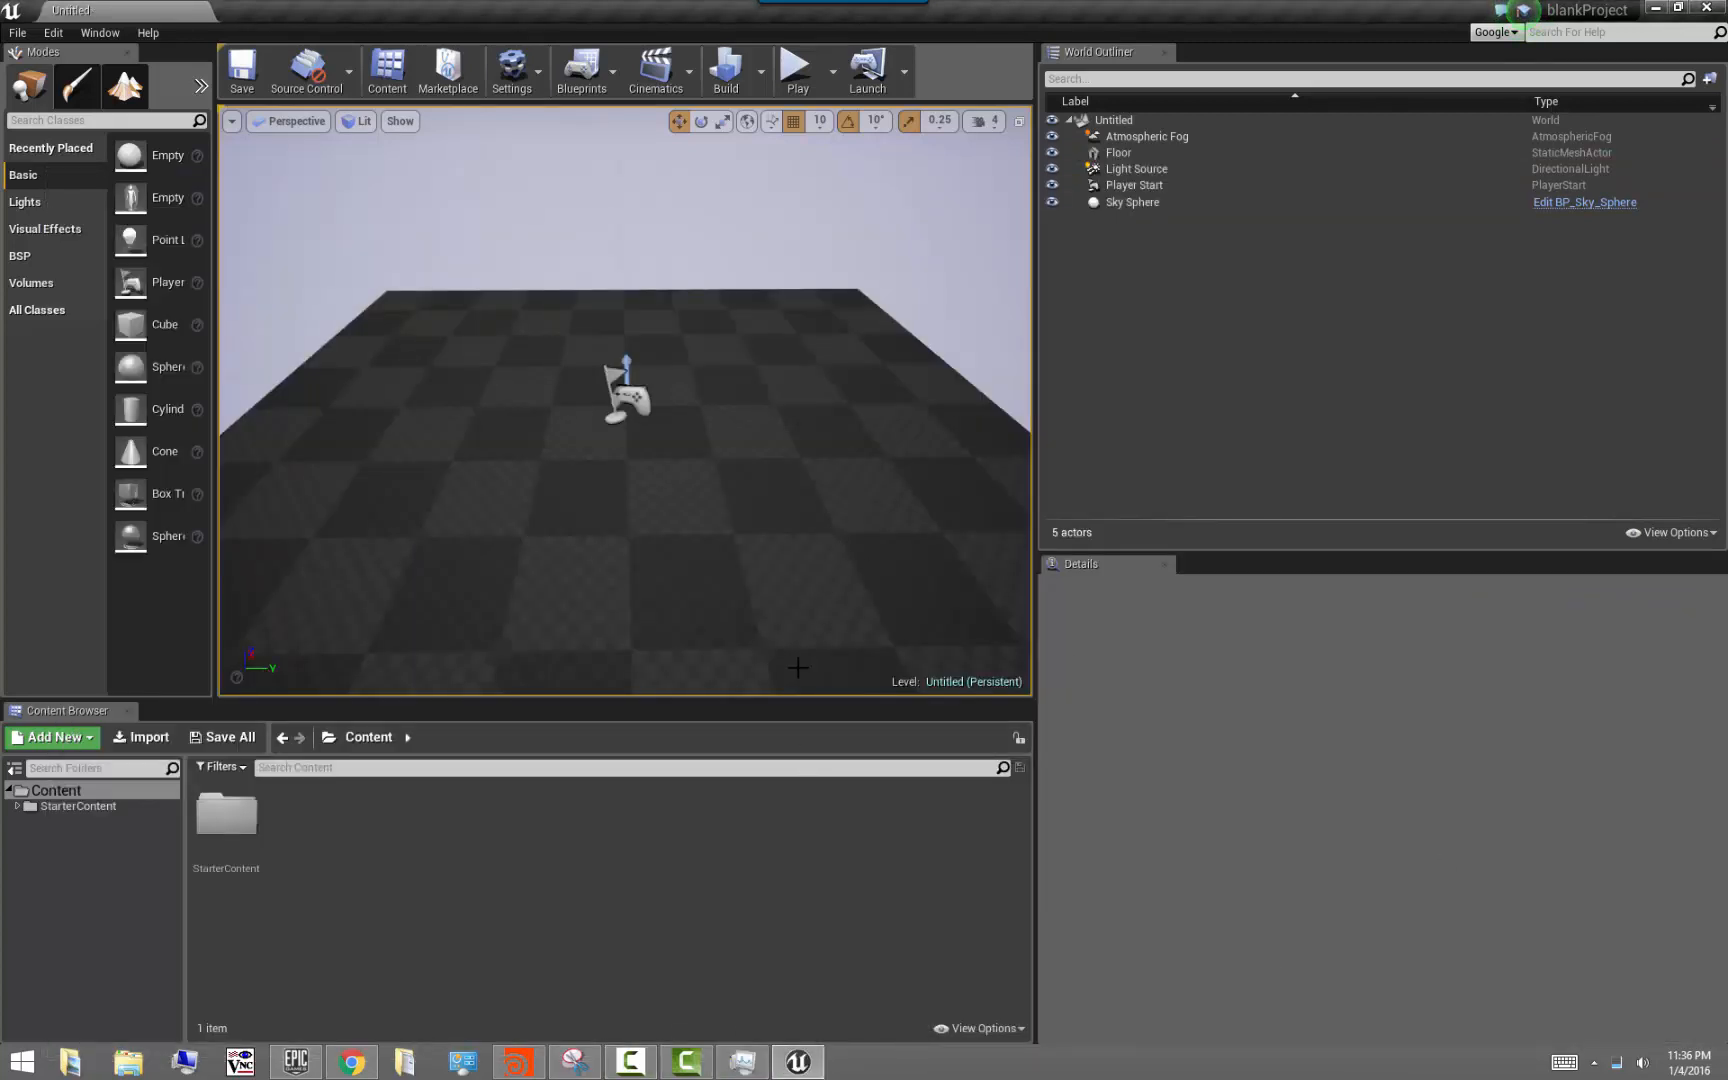
click(630, 1061)
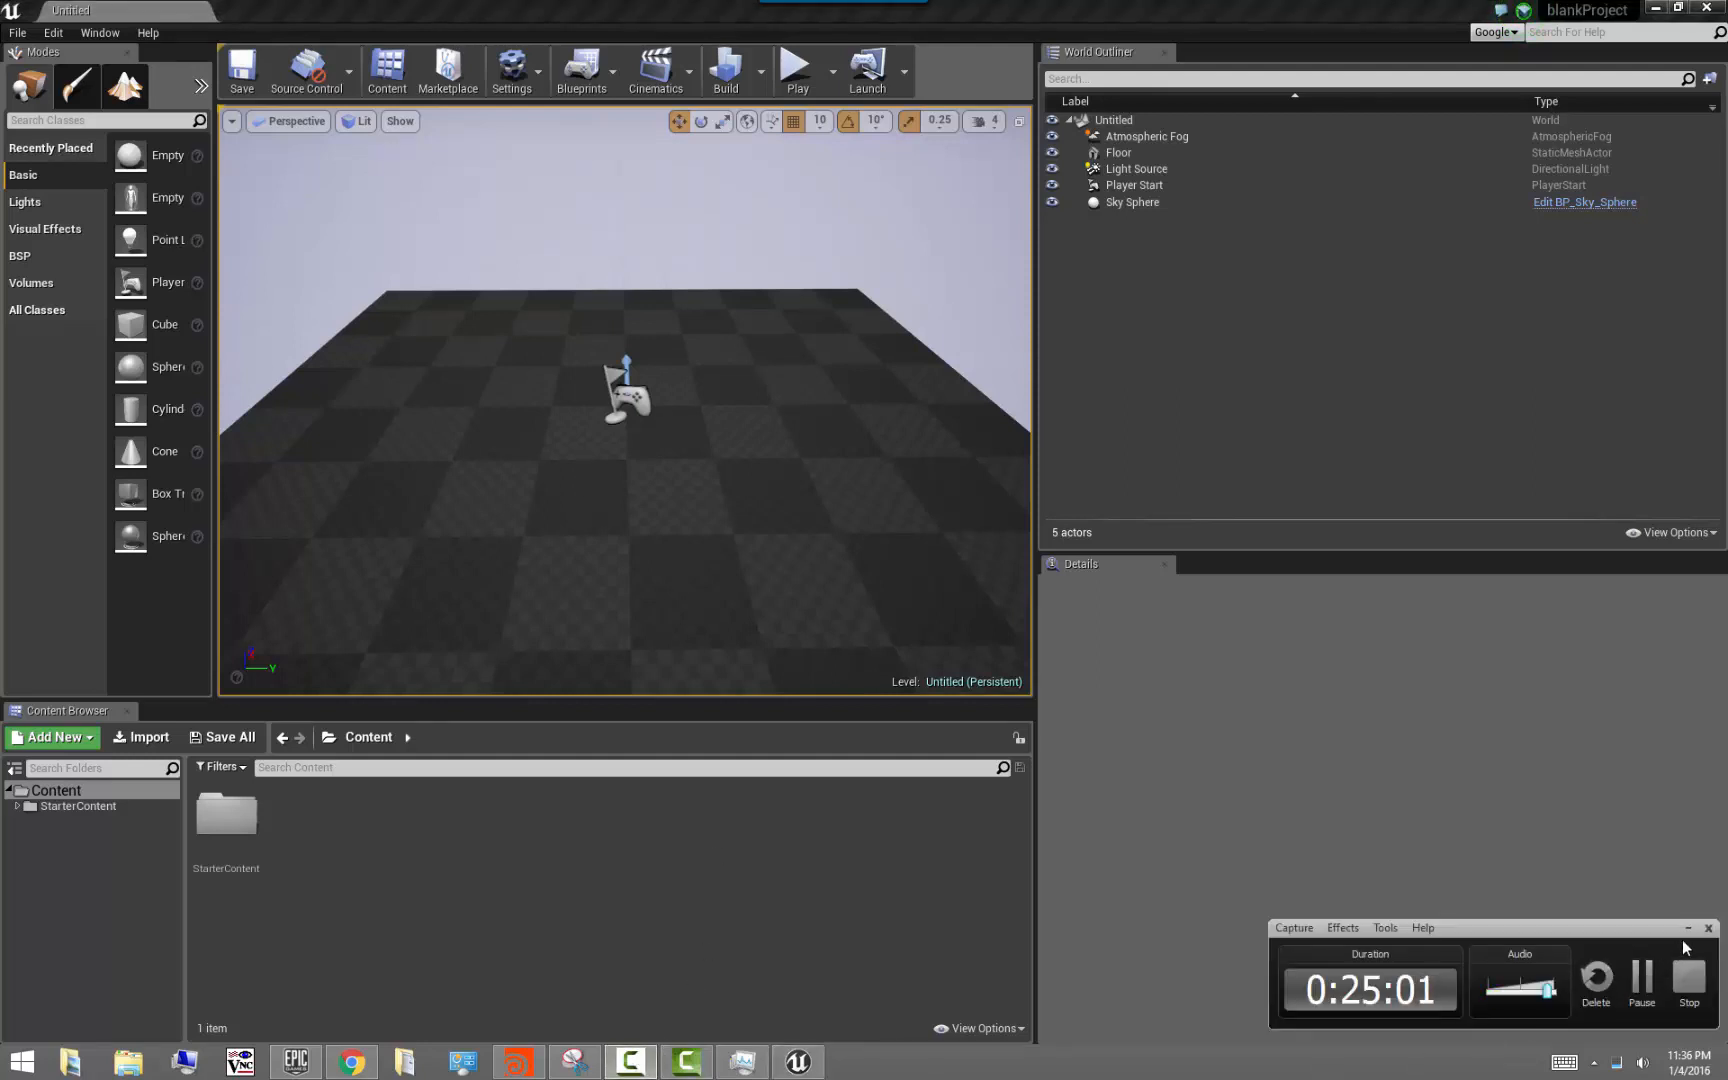
Import columnArchway.fbx from the misc folder into Content with auto-generated collision, and dismiss the message log
click(723, 528)
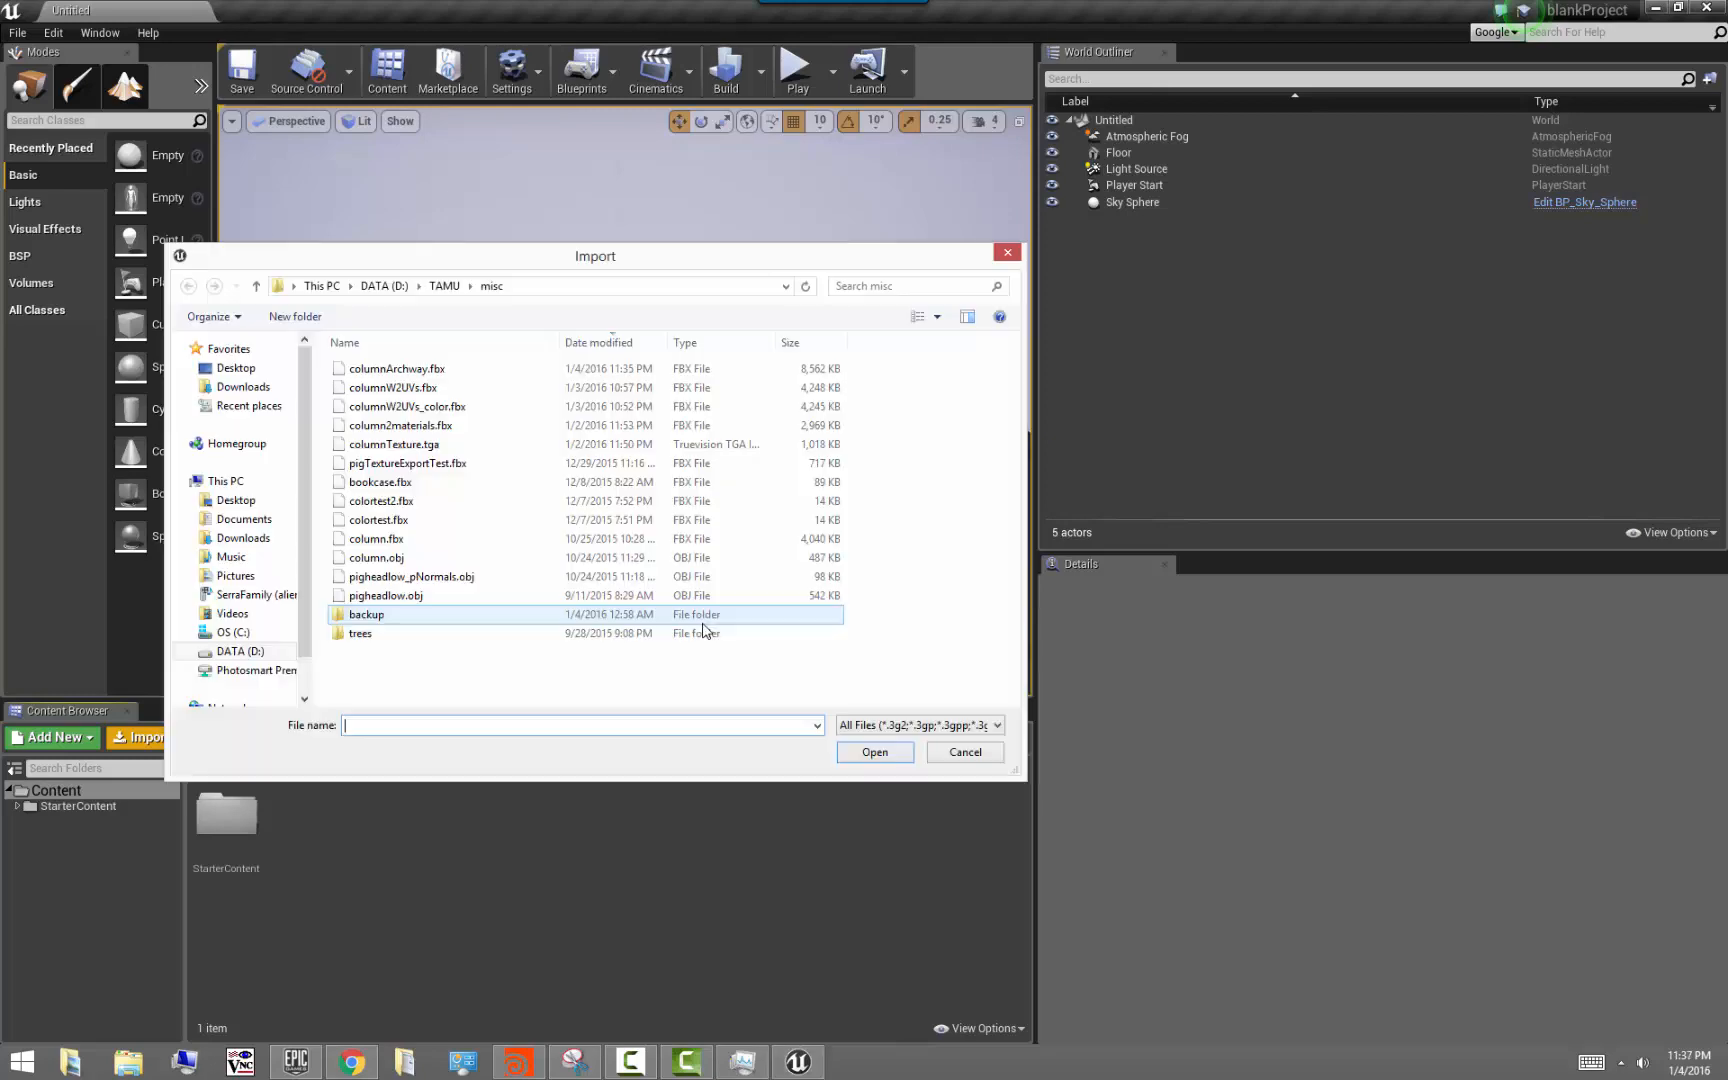
click(436, 370)
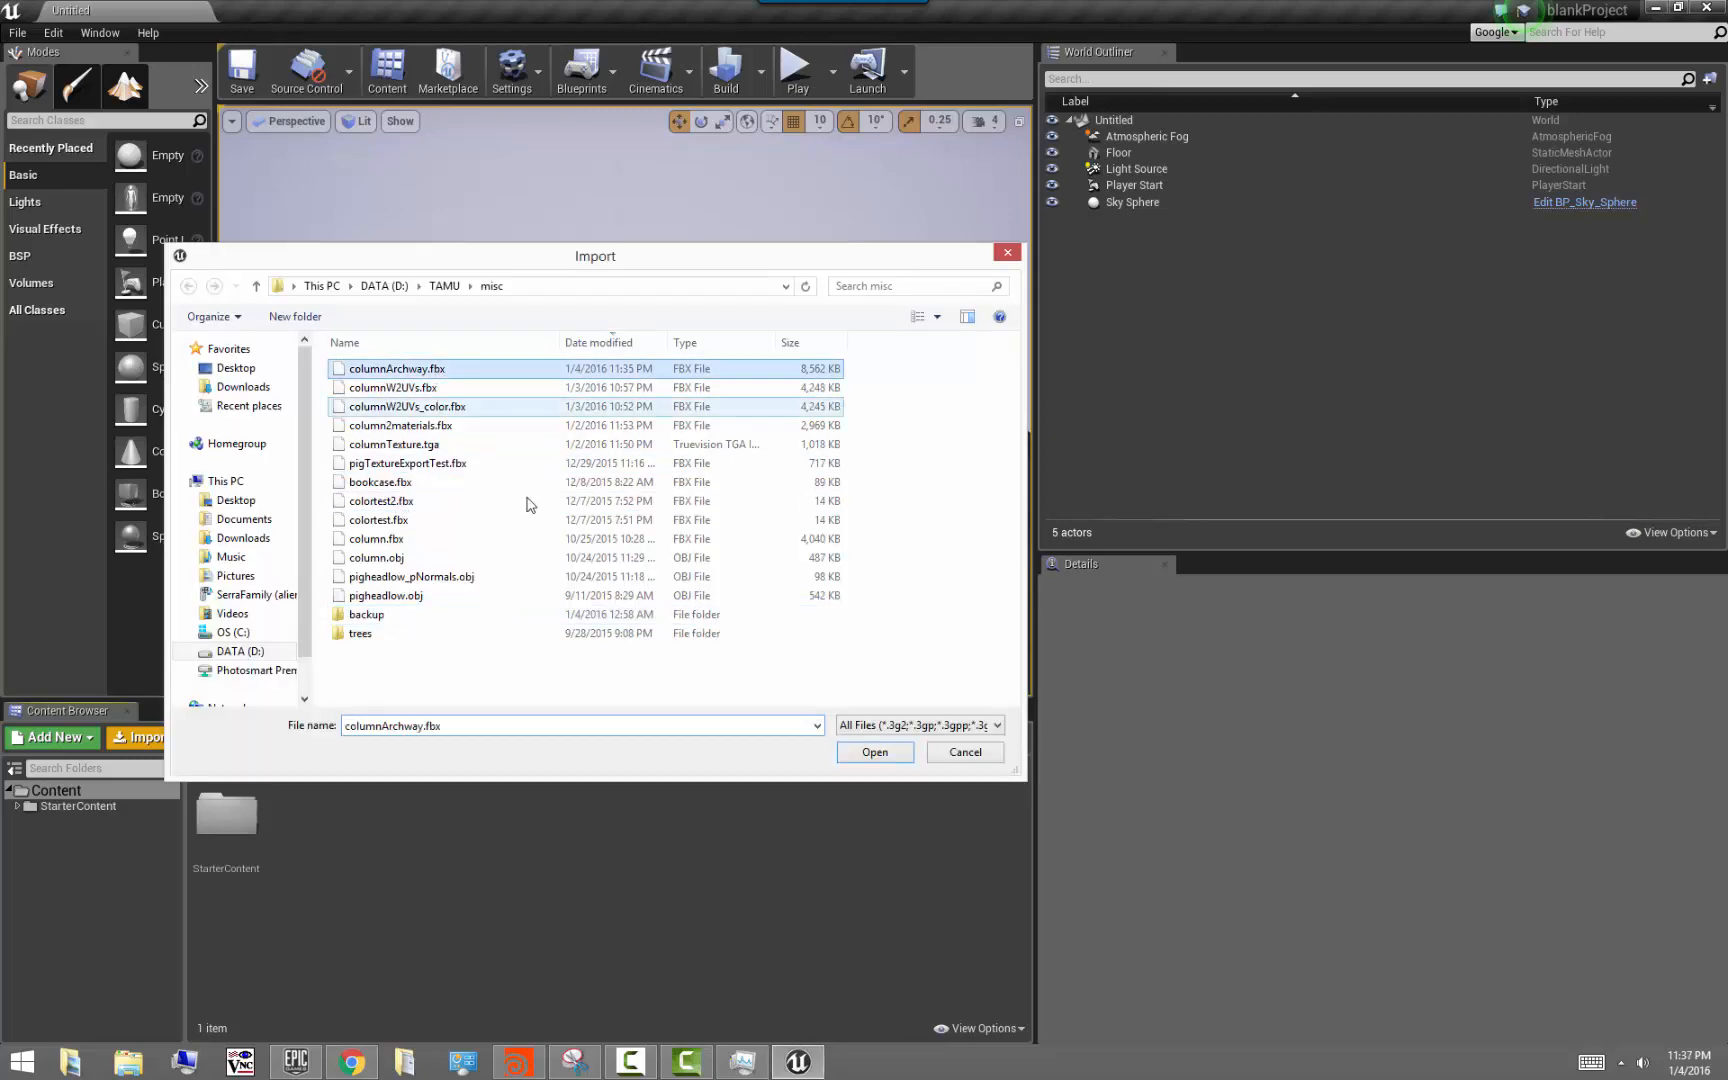
click(873, 753)
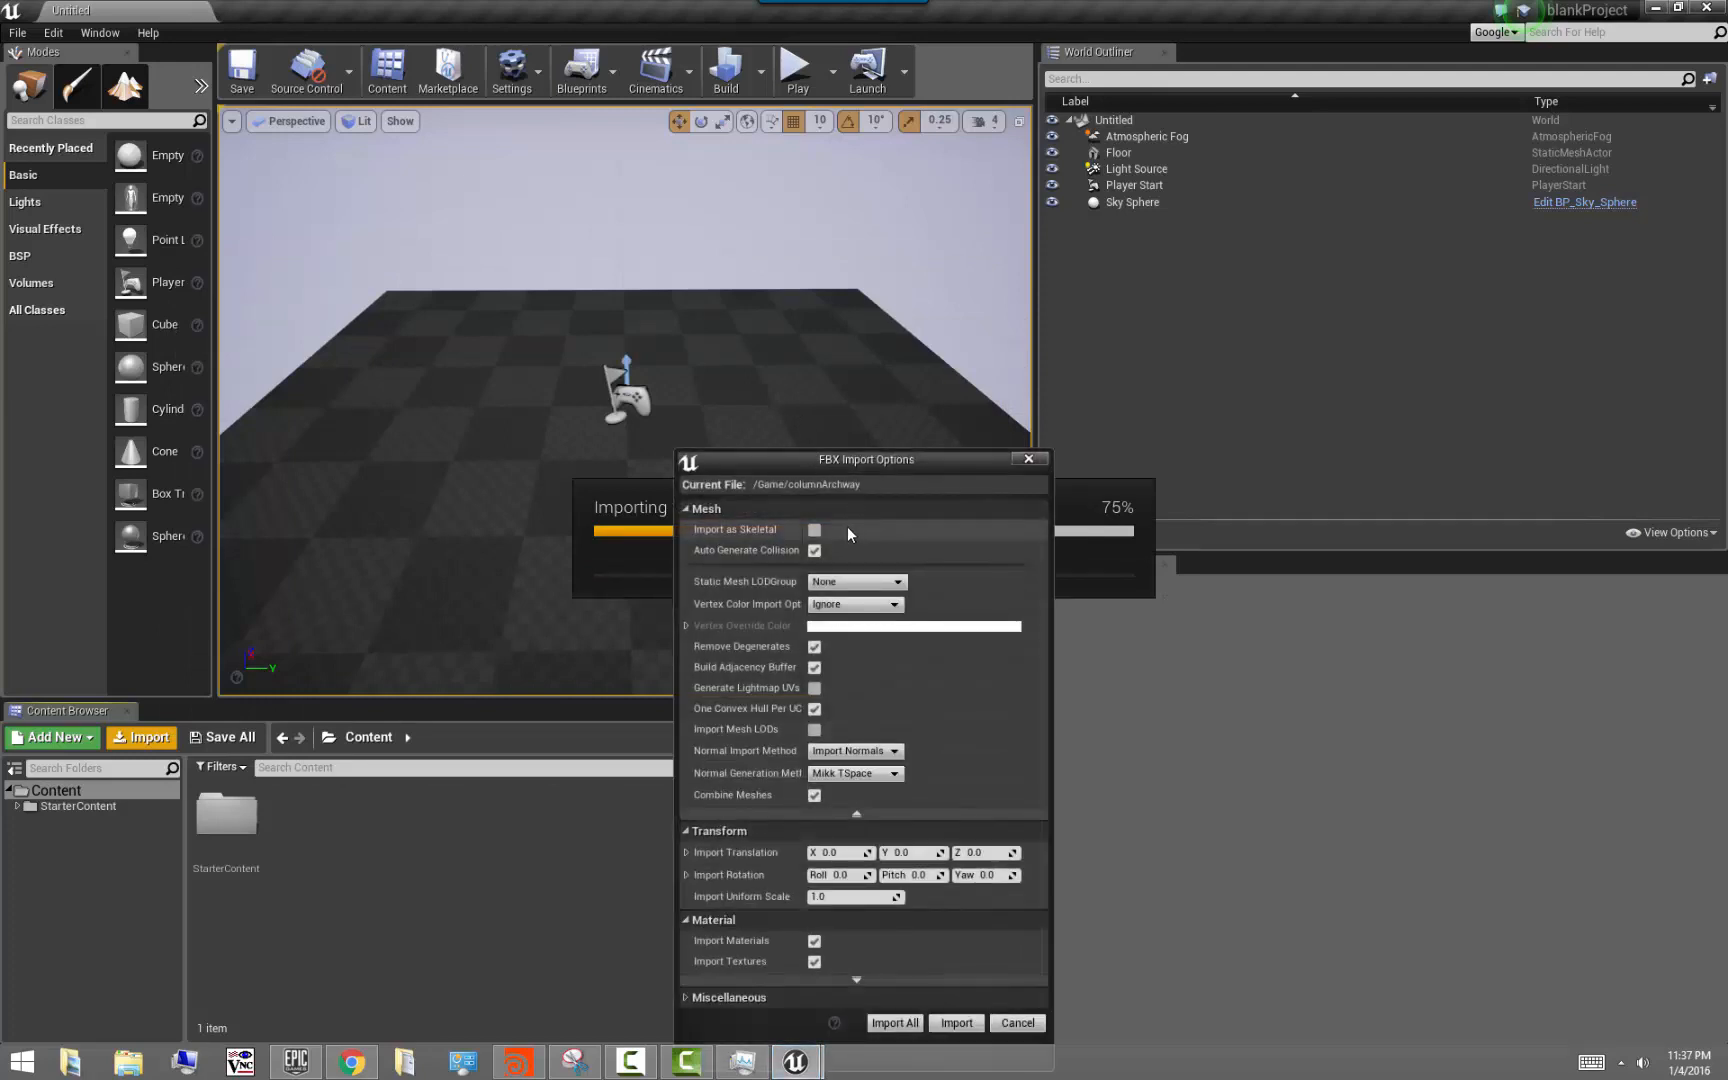
drag(833, 465, 771, 395)
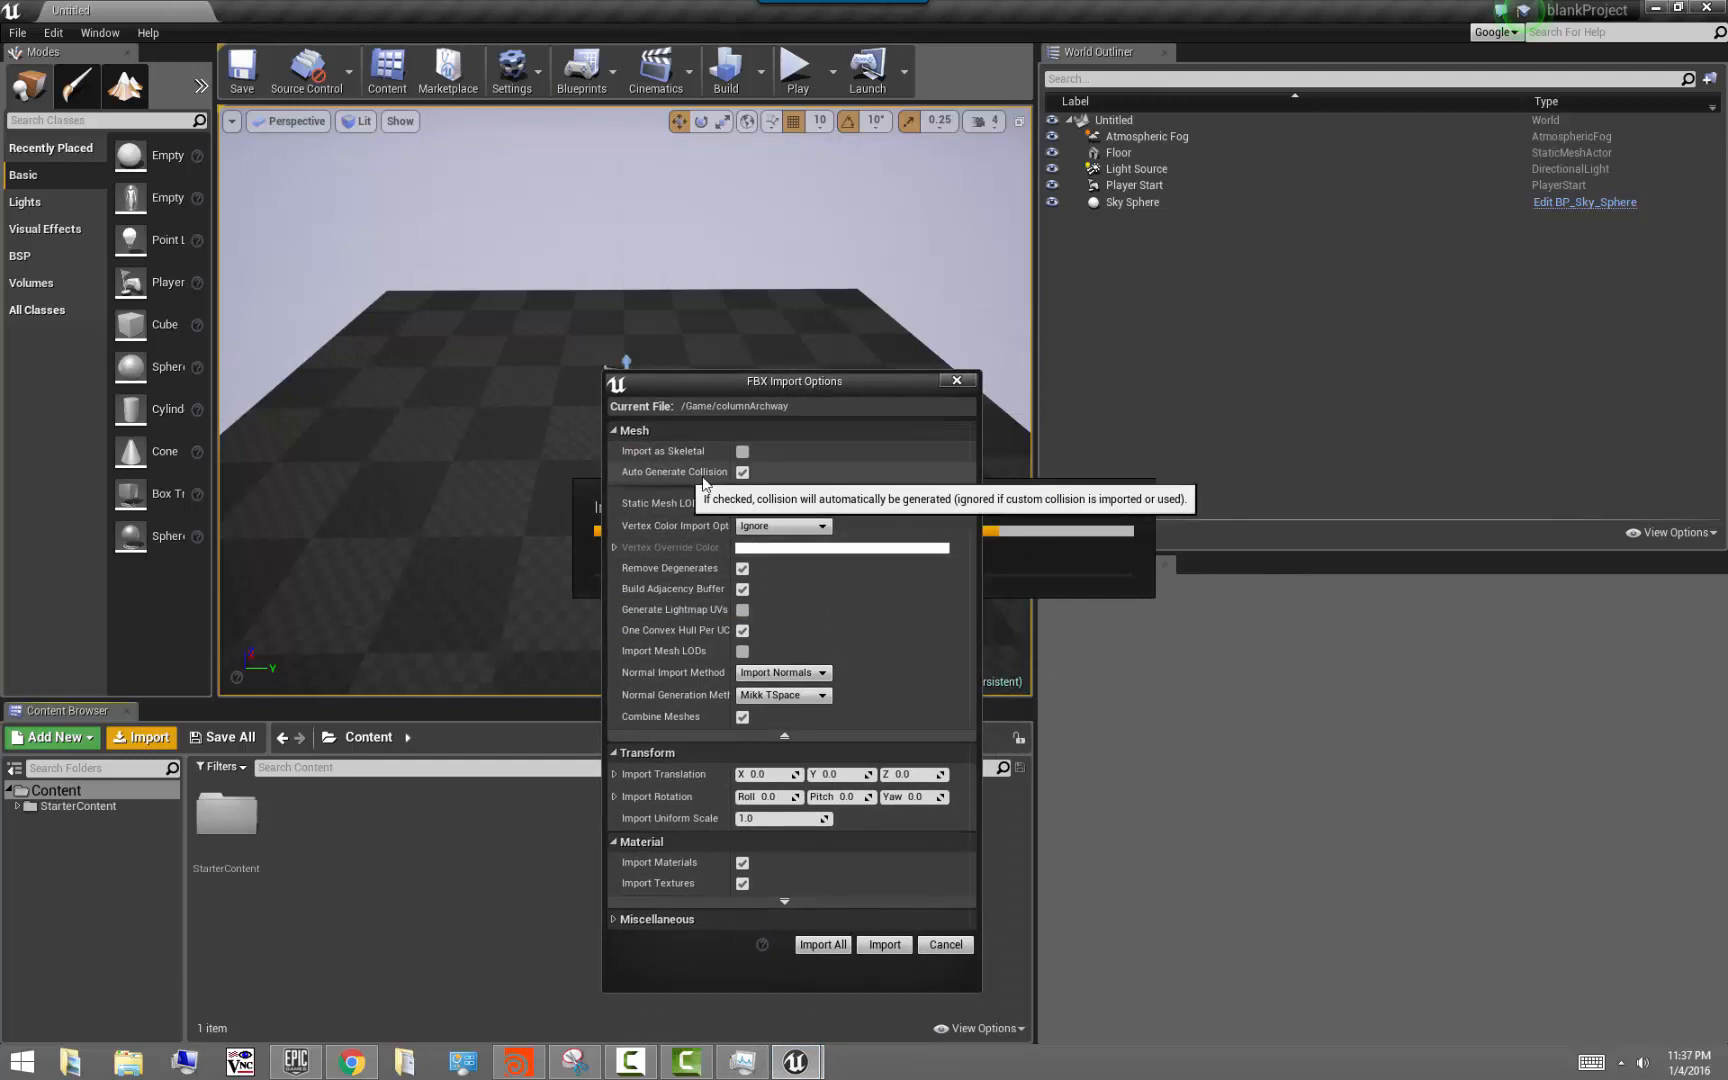
click(824, 945)
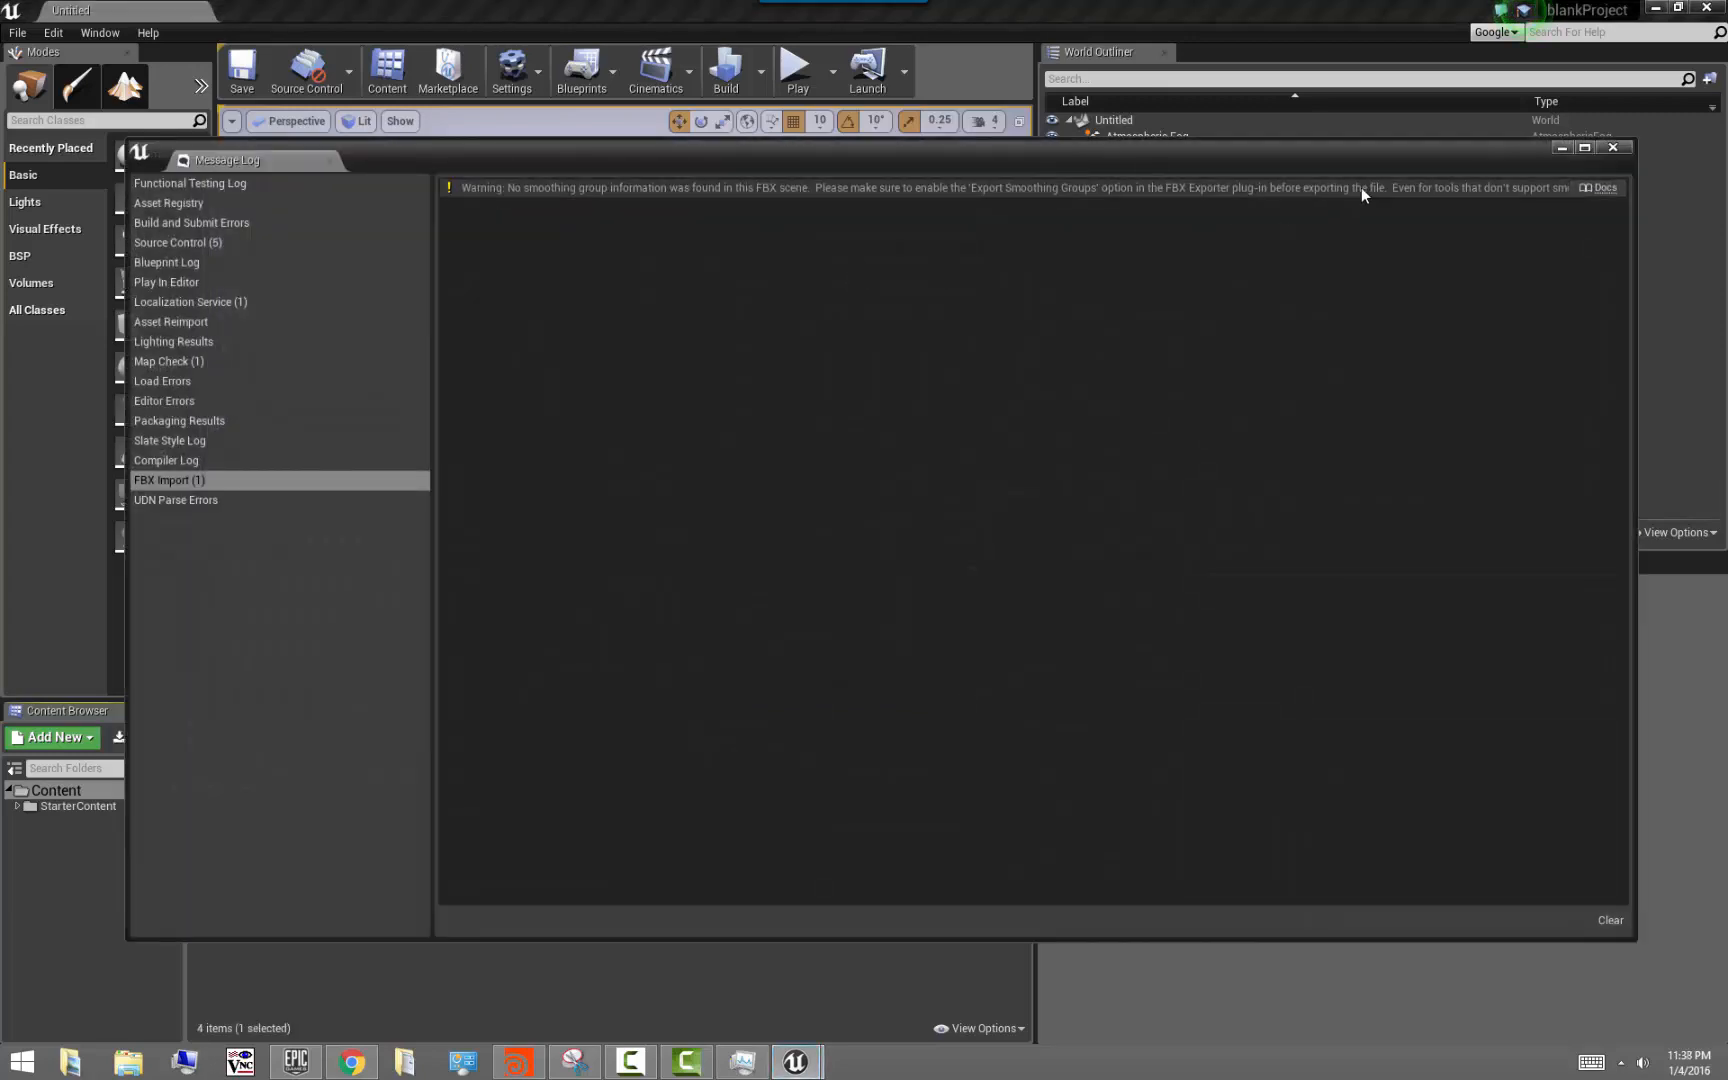
click(1611, 148)
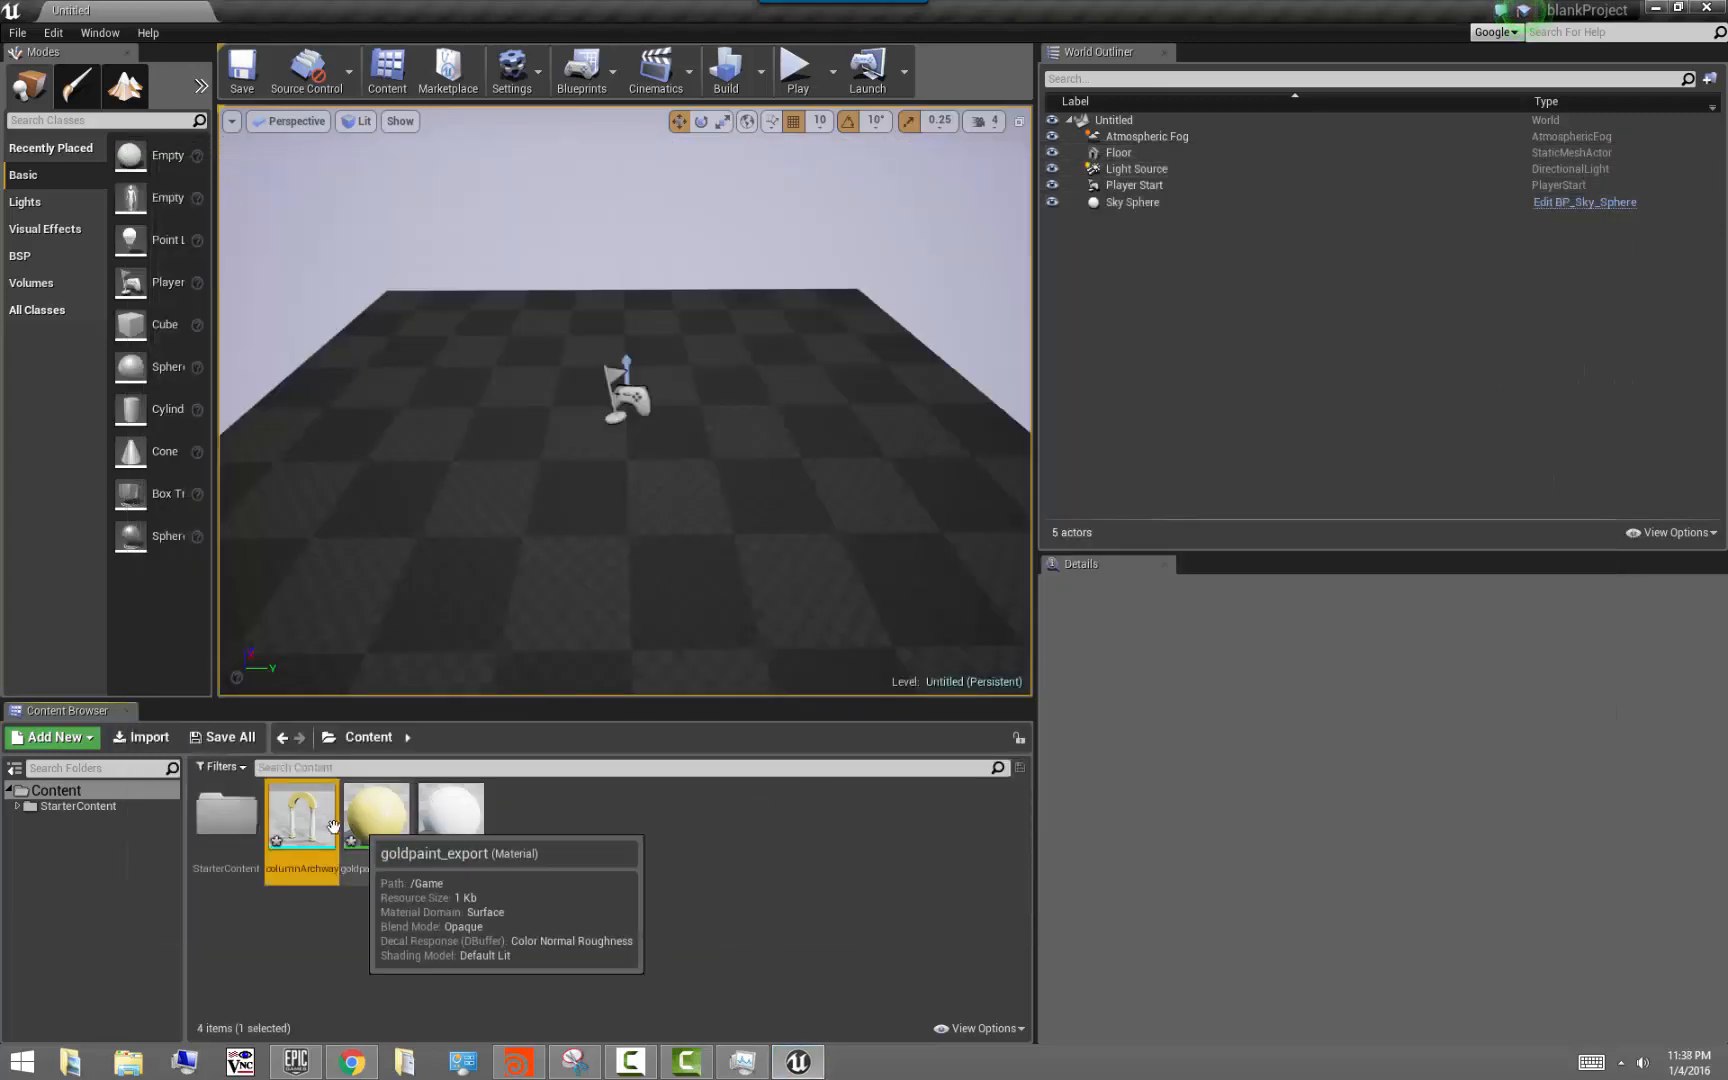
Place the columnArchway mesh in the level at about X 20, Y 130, Z 20 cm and inspect it from the front
drag(333, 826, 740, 445)
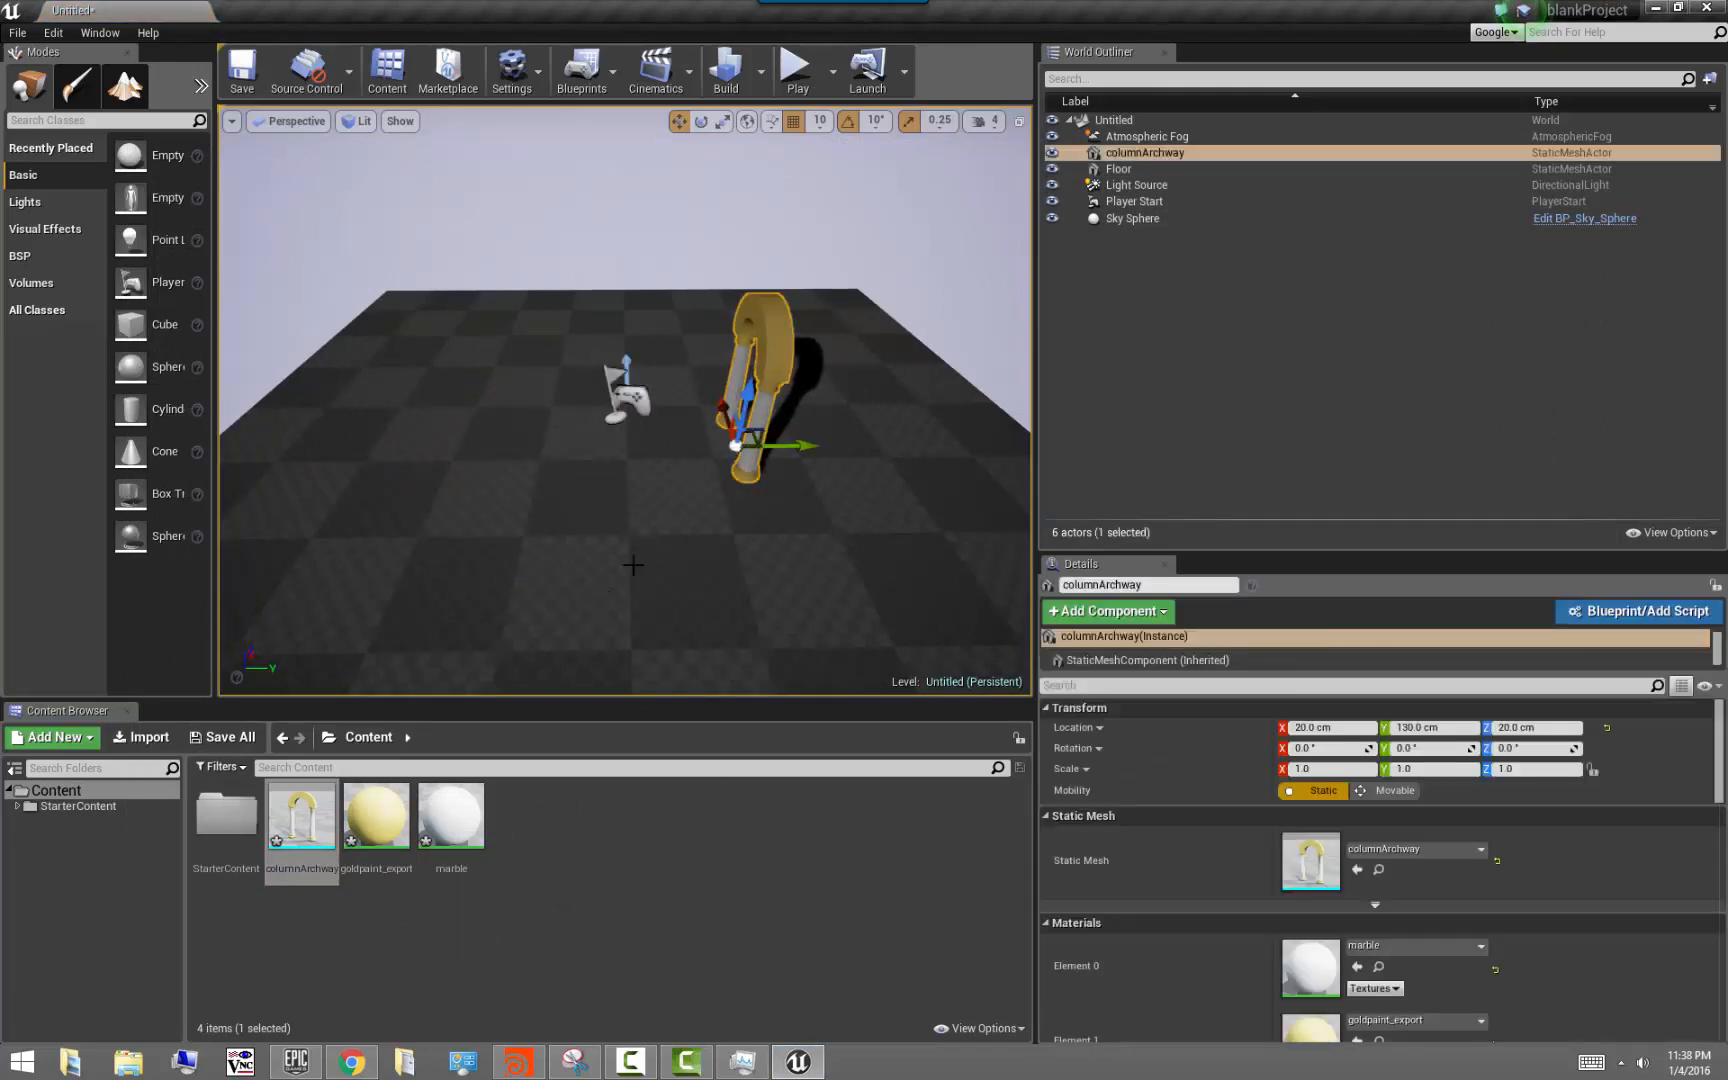
alt+drag(648, 534, 662, 534)
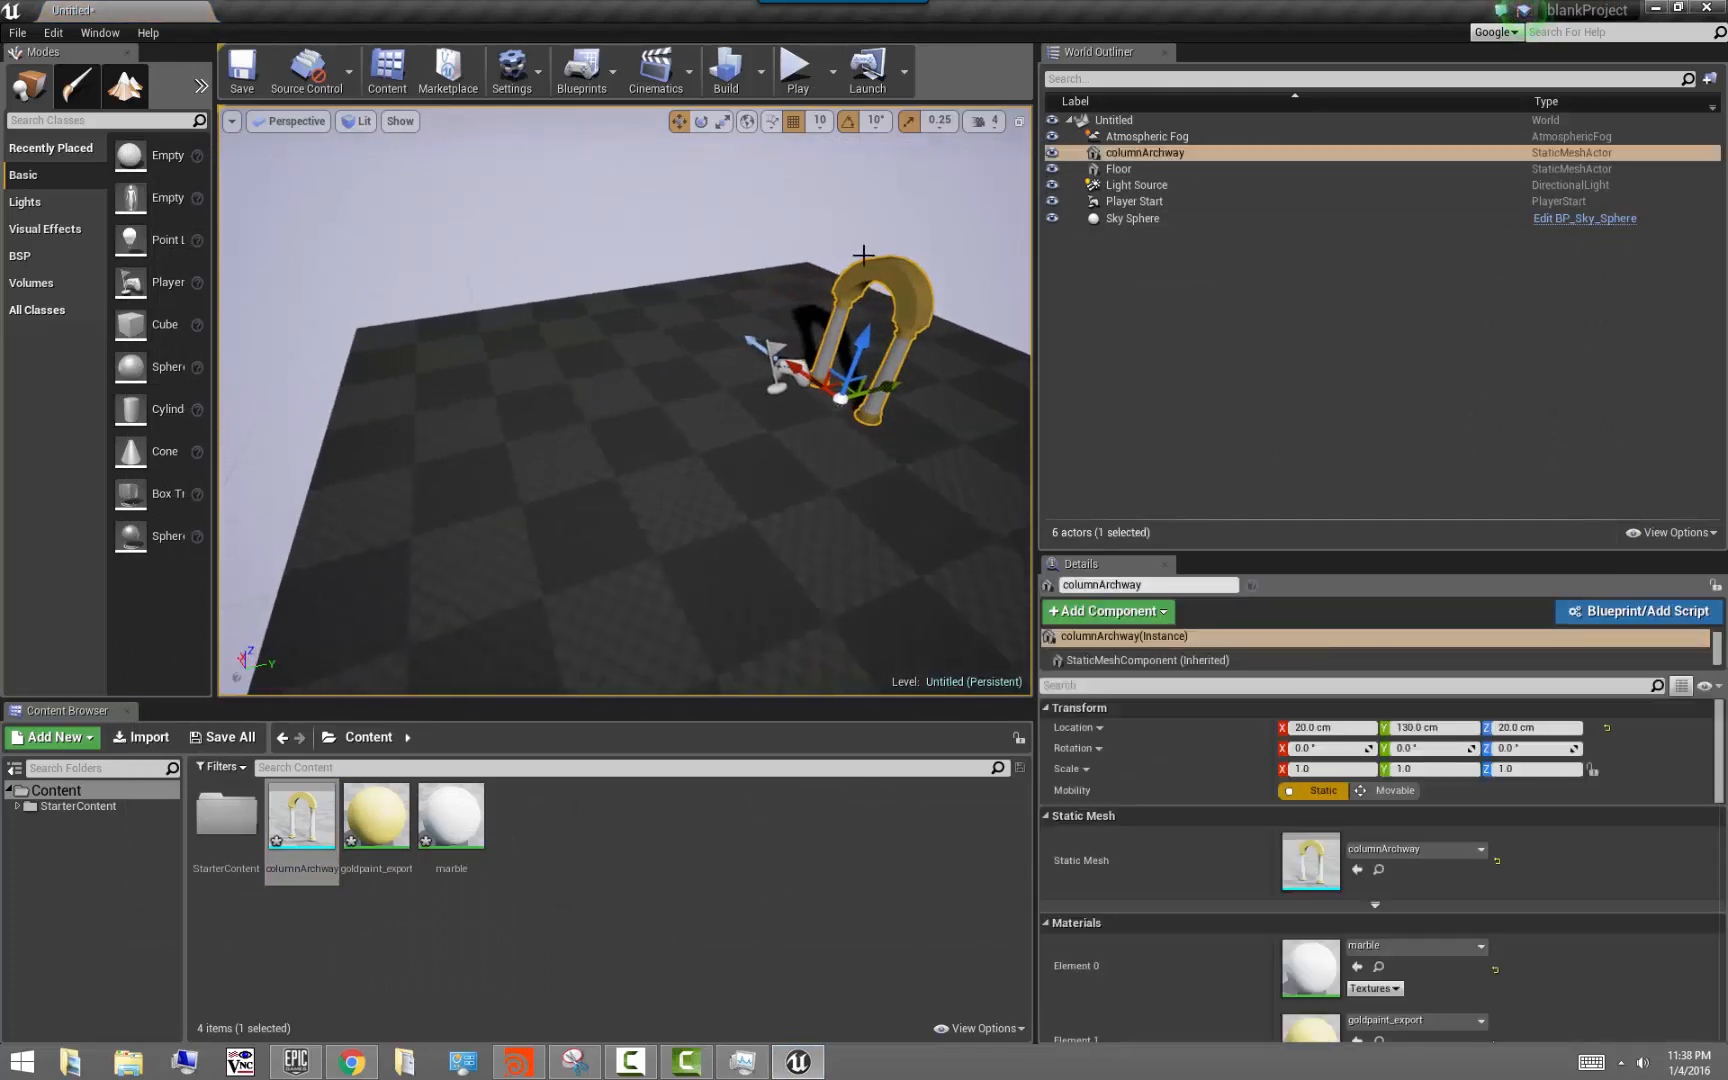
key(f)
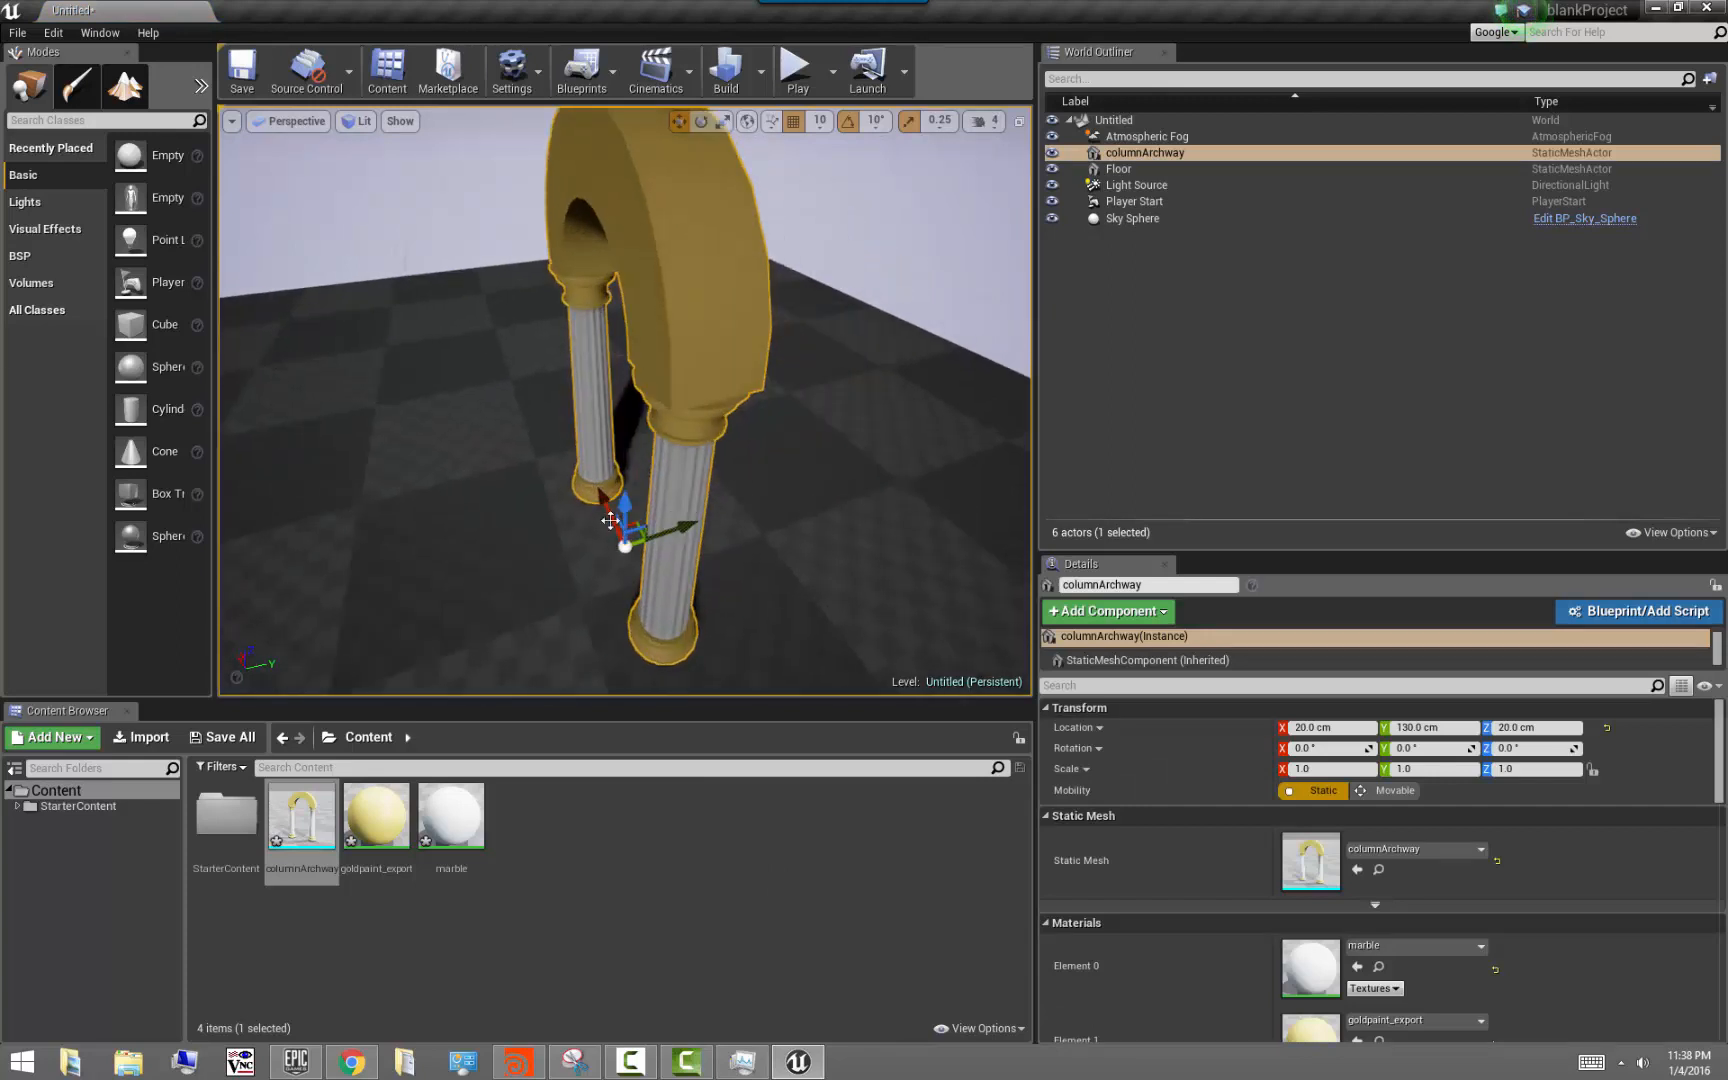
alt+drag(610, 520, 680, 520)
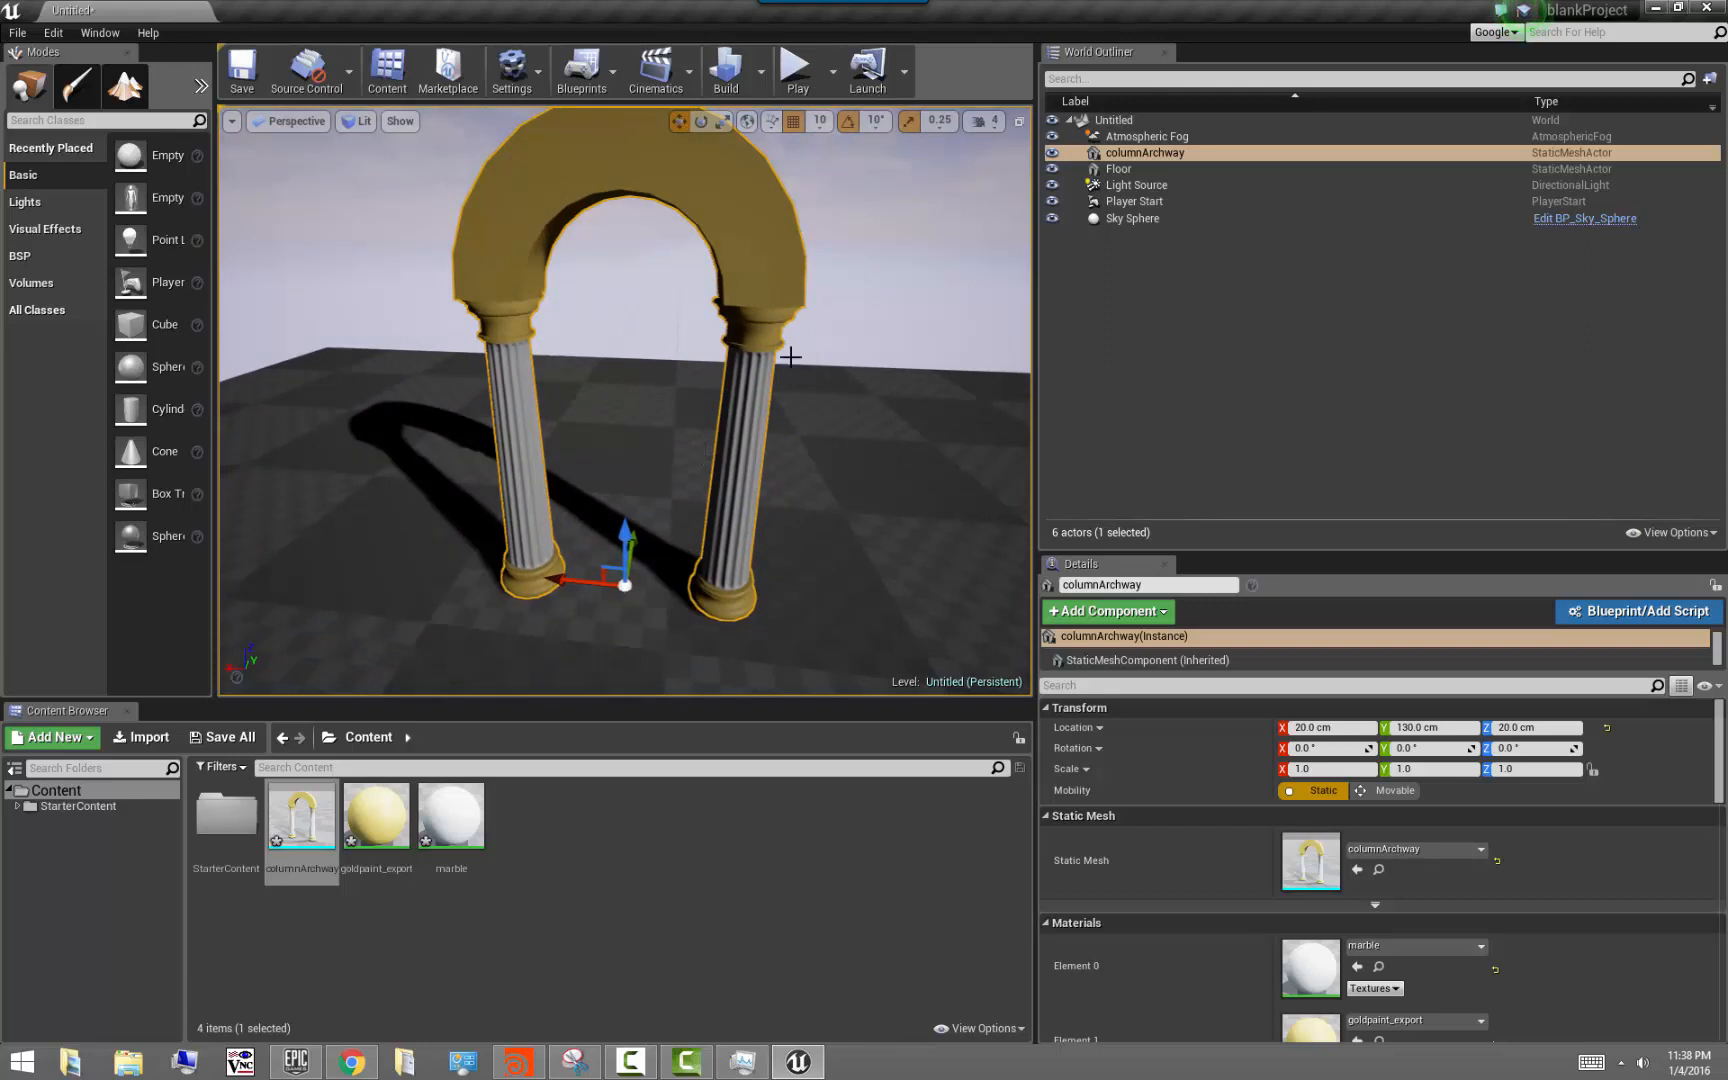
click(882, 331)
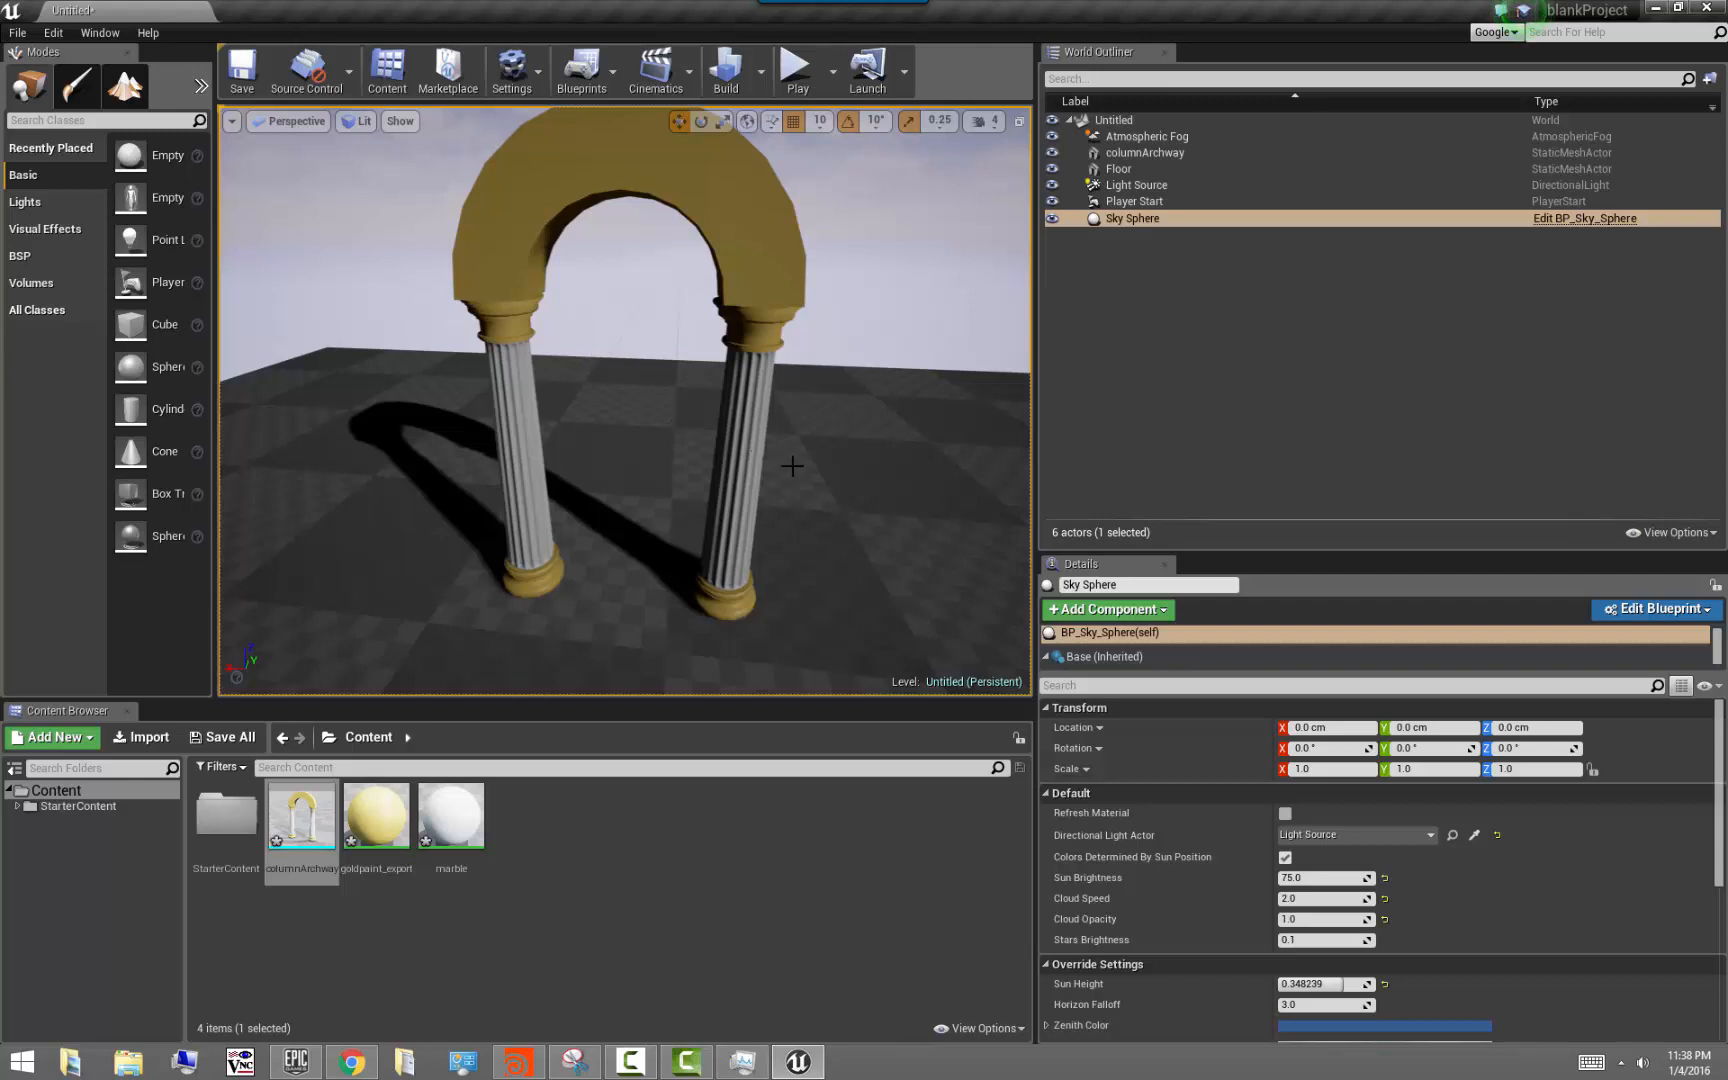
alt+right_drag(792, 466, 745, 466)
mouse_move(741, 449)
alt+mouse_down()
mouse_move(775, 449)
mouse_move(754, 459)
alt+mouse_up()
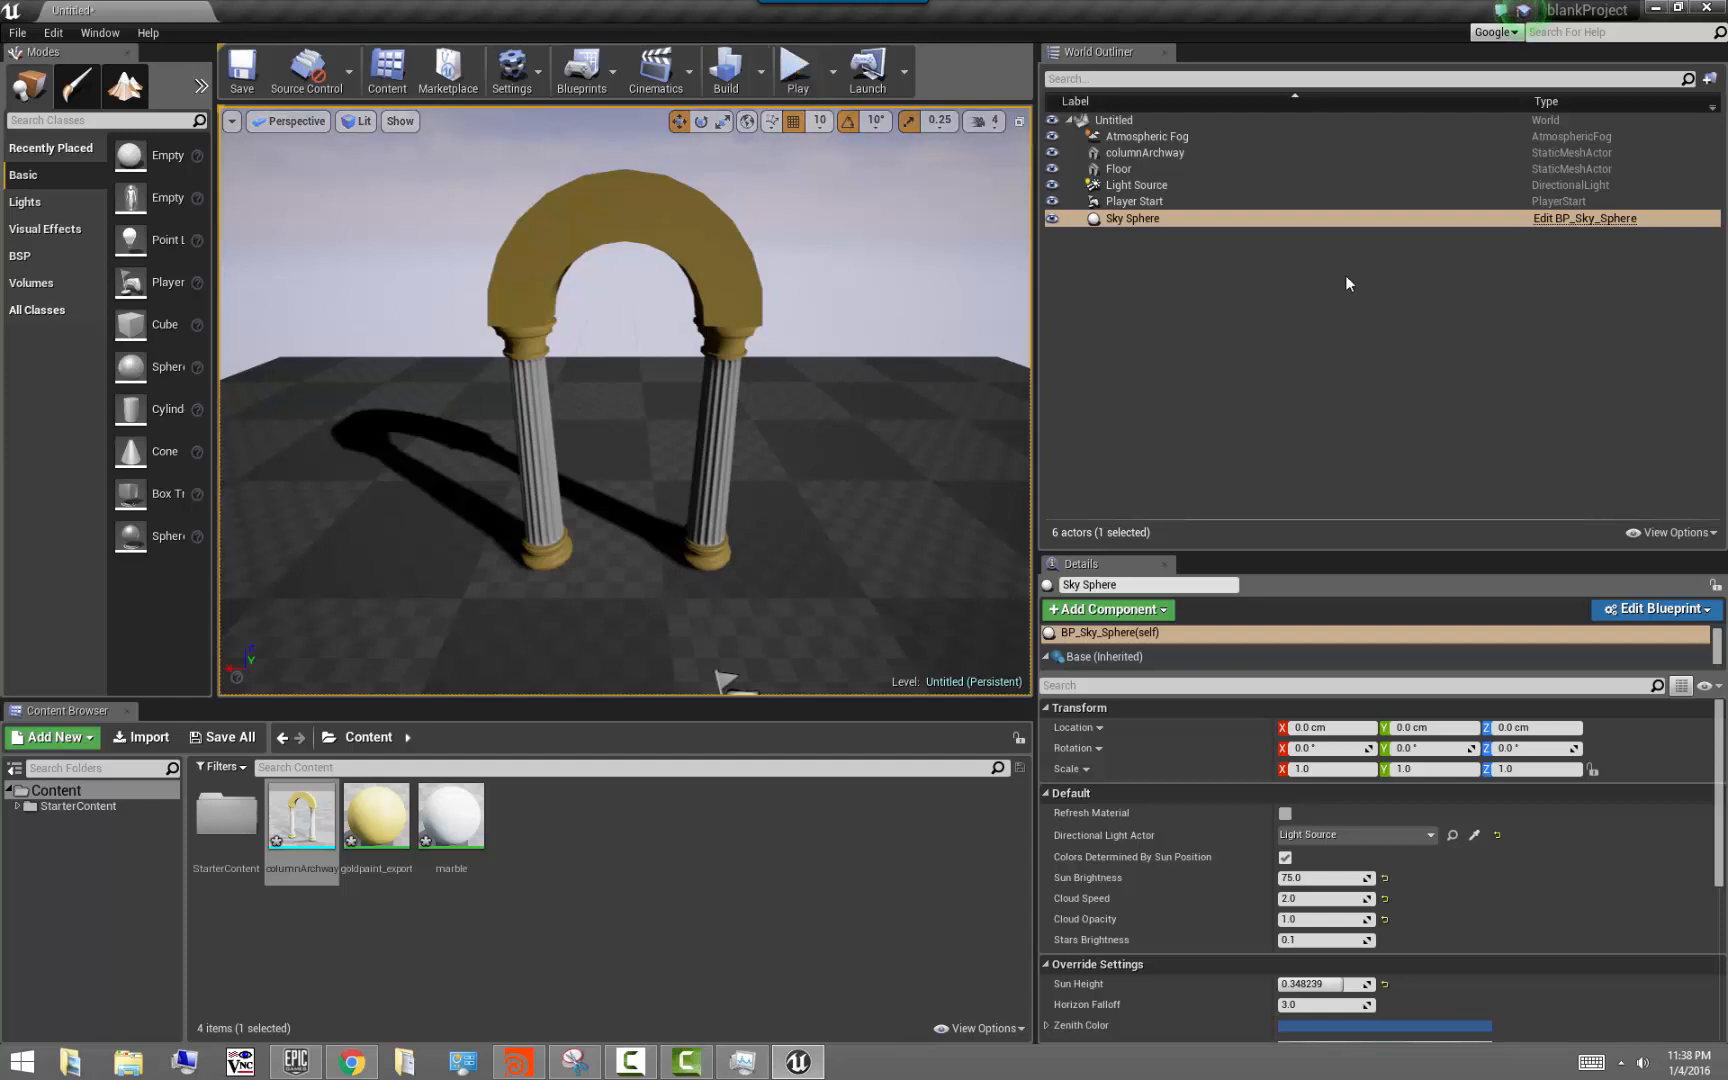
Open columnArchway in the static mesh editor, examine the collision hull around the arch opening, and close the editor
right_click(1158, 153)
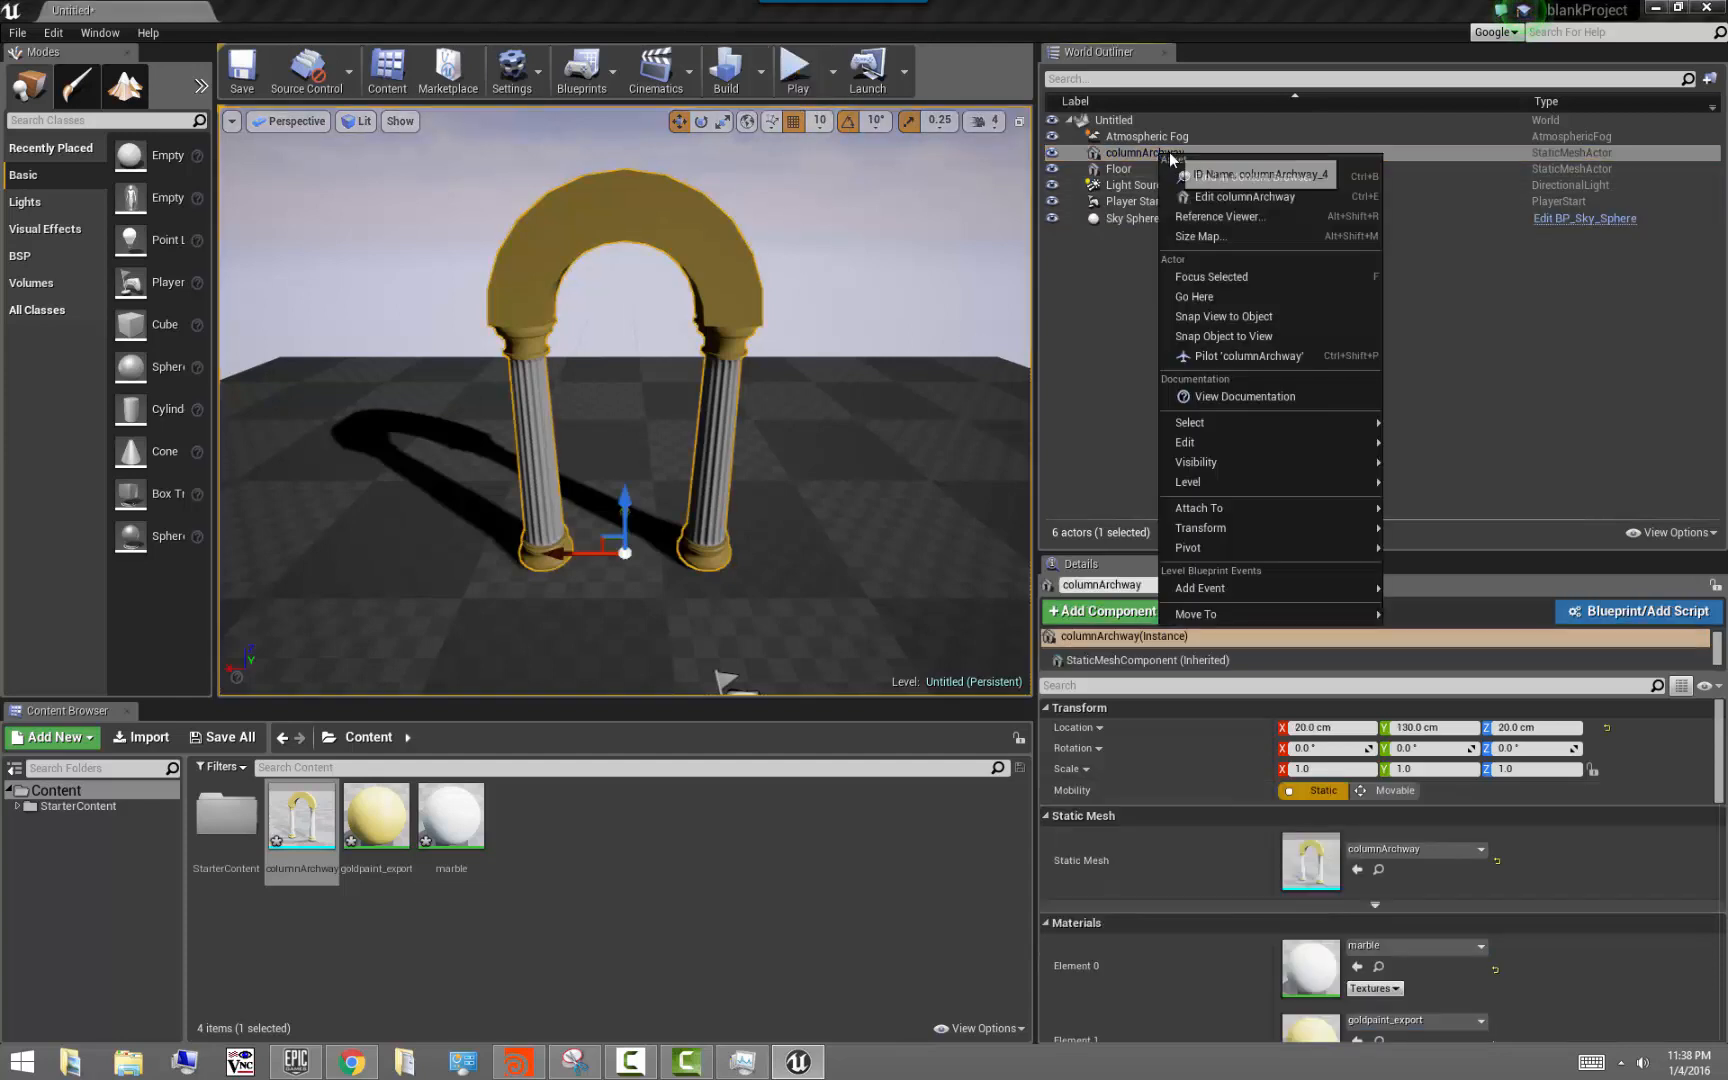
click(1230, 197)
drag(583, 648, 190, 685)
scroll(268, 655, up, 8)
scroll(268, 655, down, 4)
drag(590, 756, 600, 705)
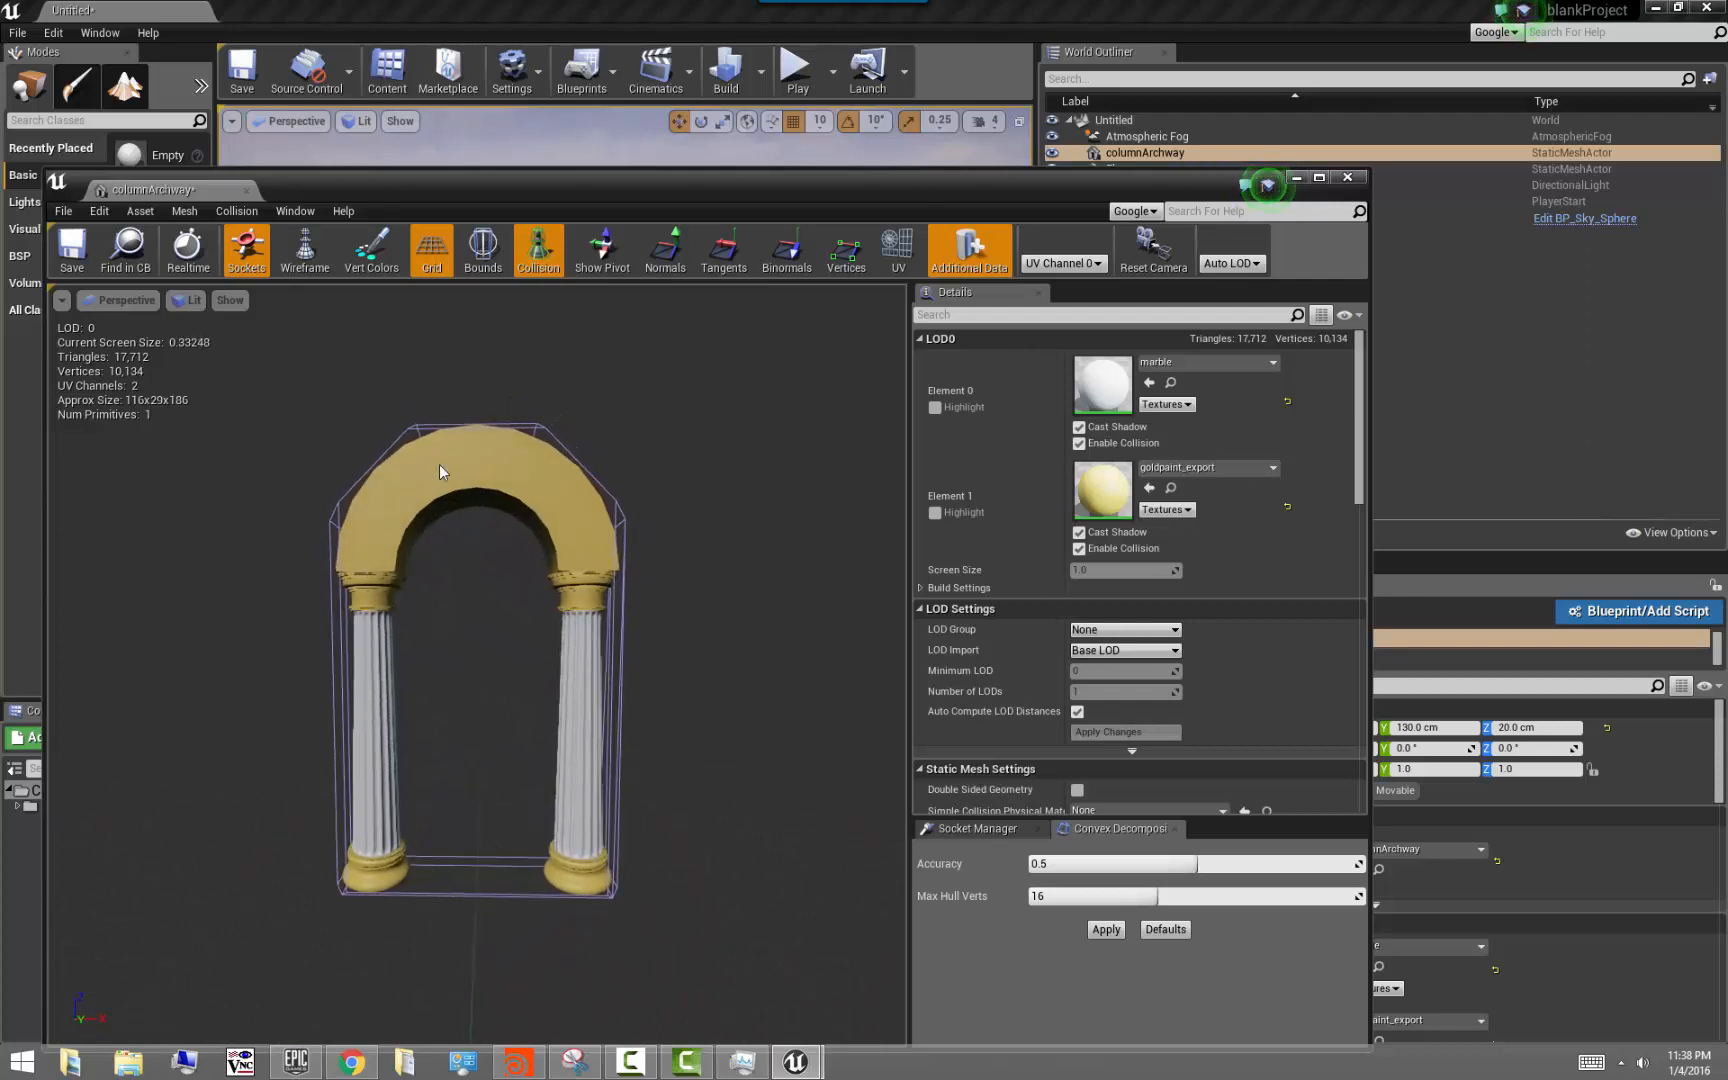
drag(406, 617, 462, 665)
click(1347, 177)
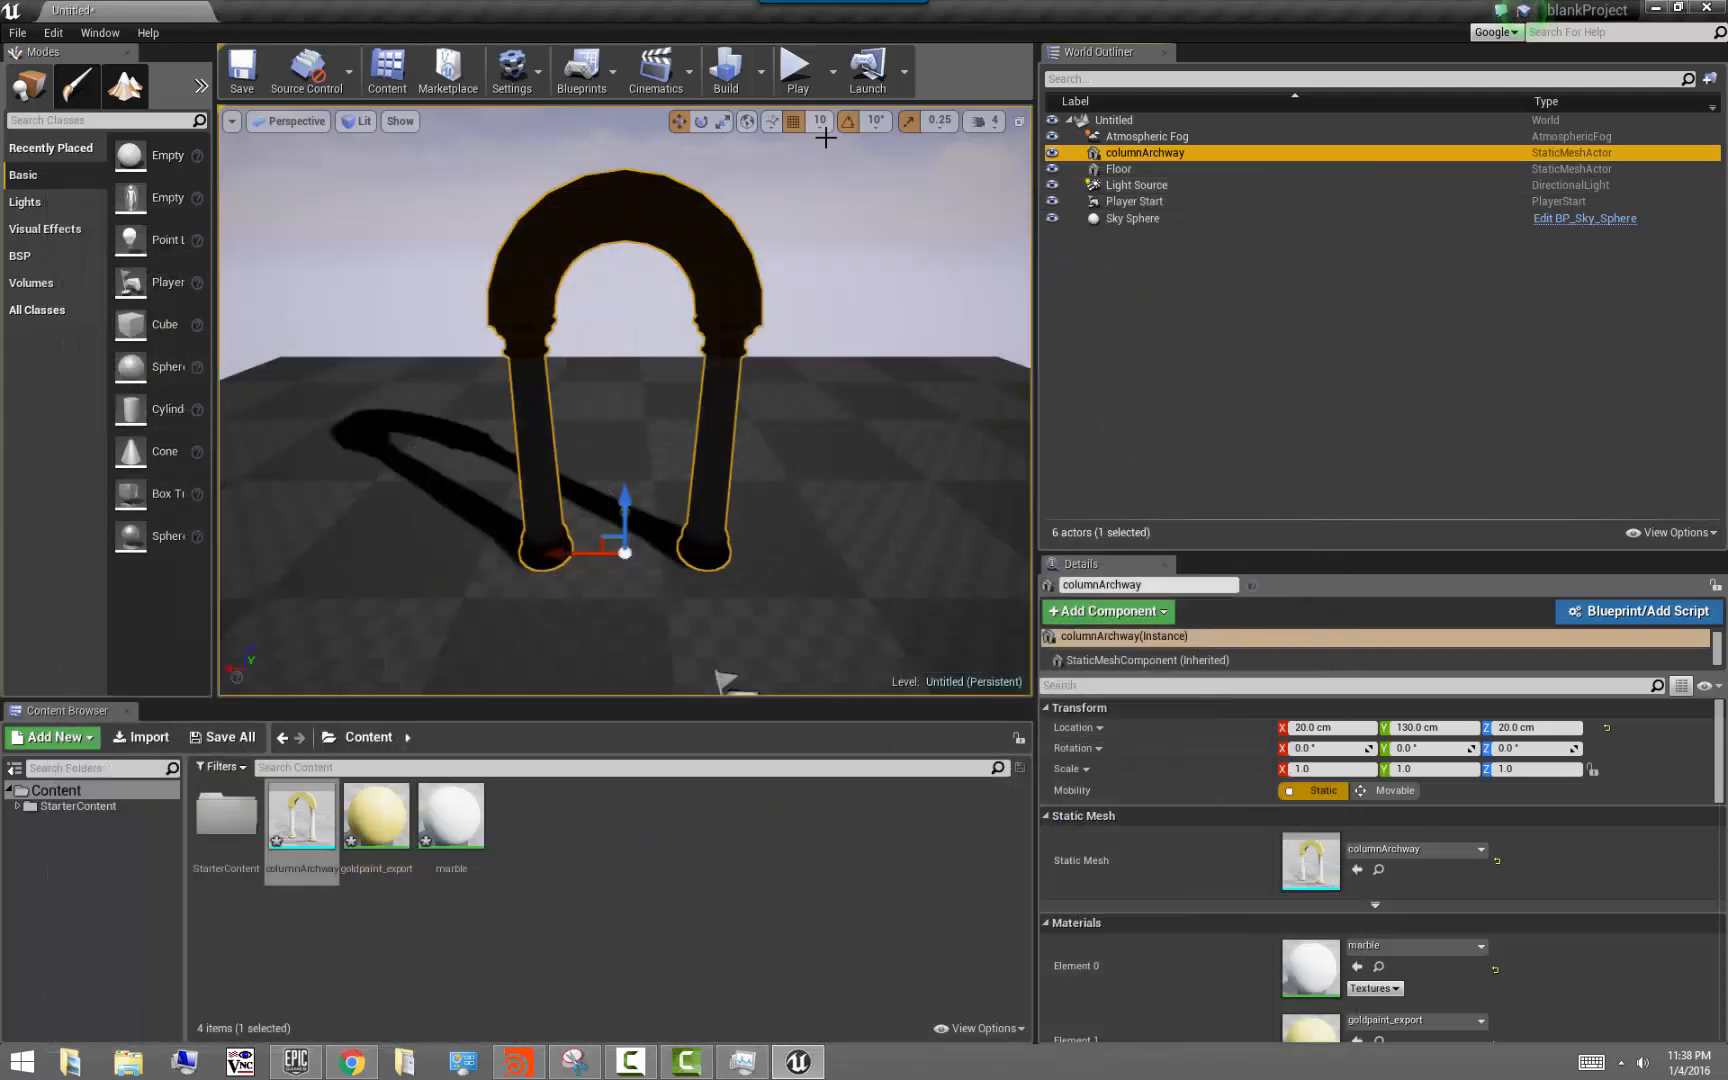
Play-test the level by moving into the archway's columns and opening to check its collision, and end the play session
alt+drag(833, 293, 878, 330)
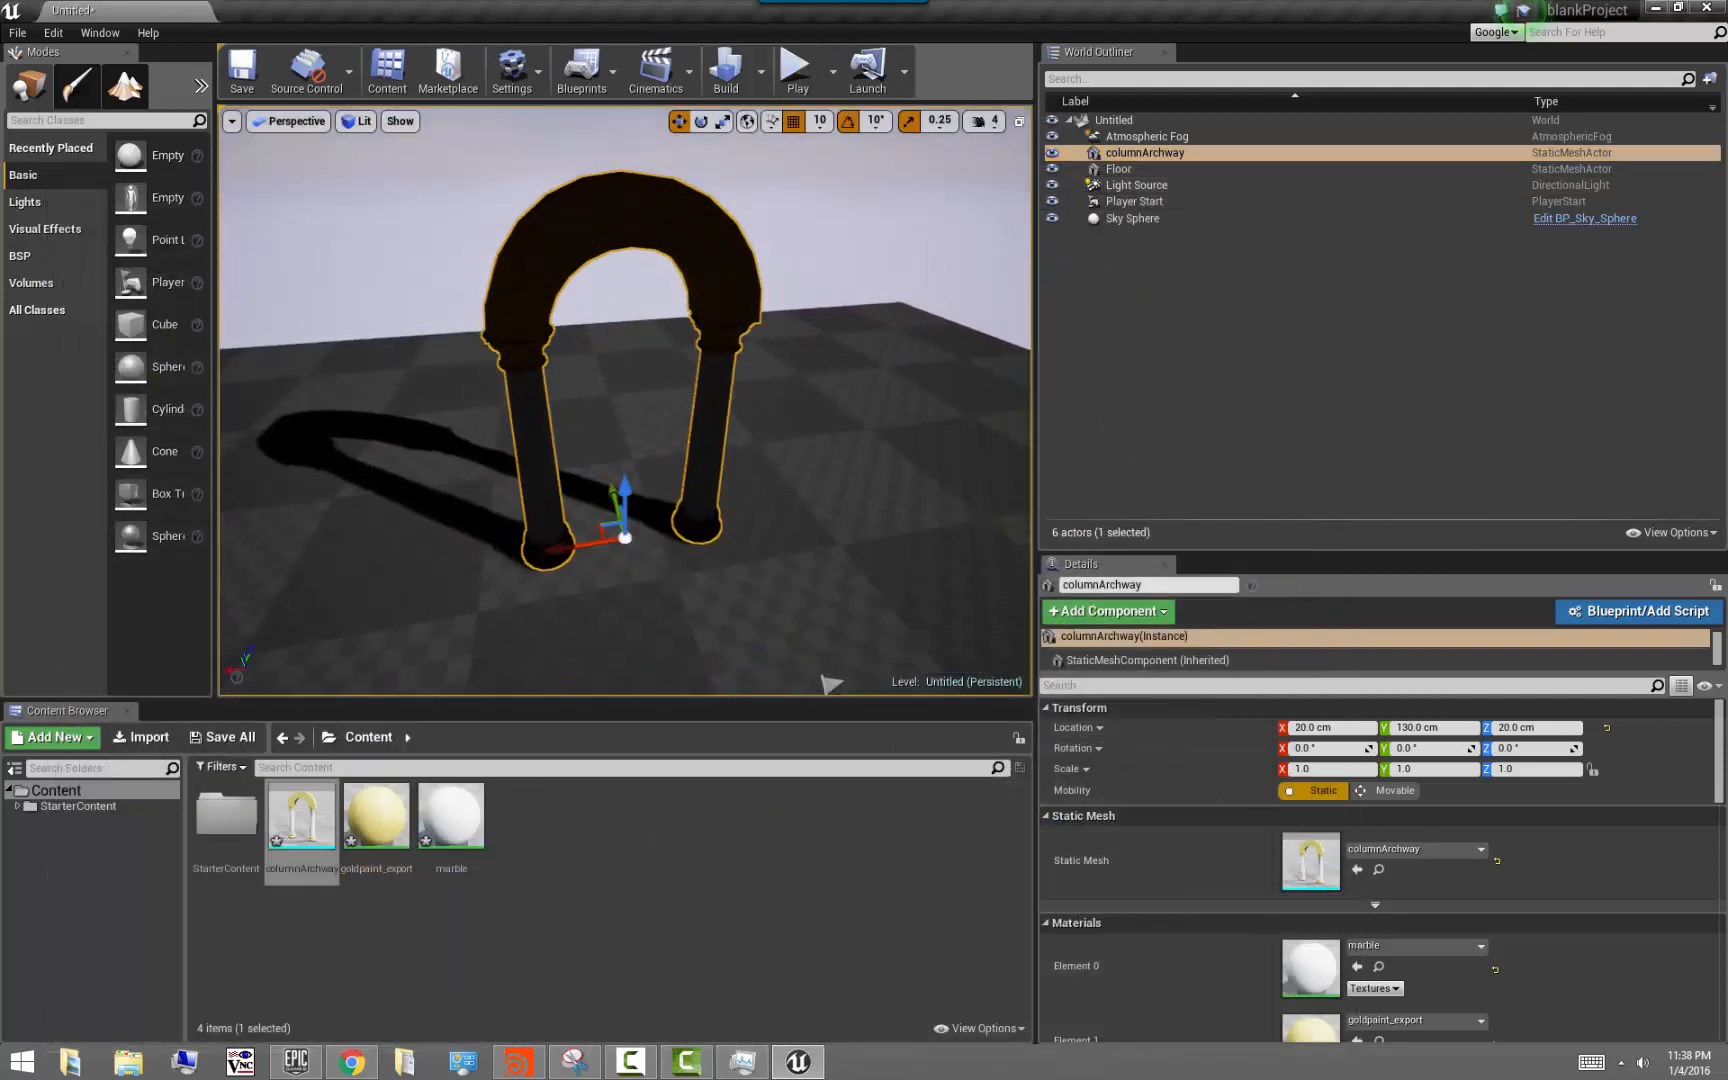
alt+right_drag(878, 330, 767, 201)
click(797, 70)
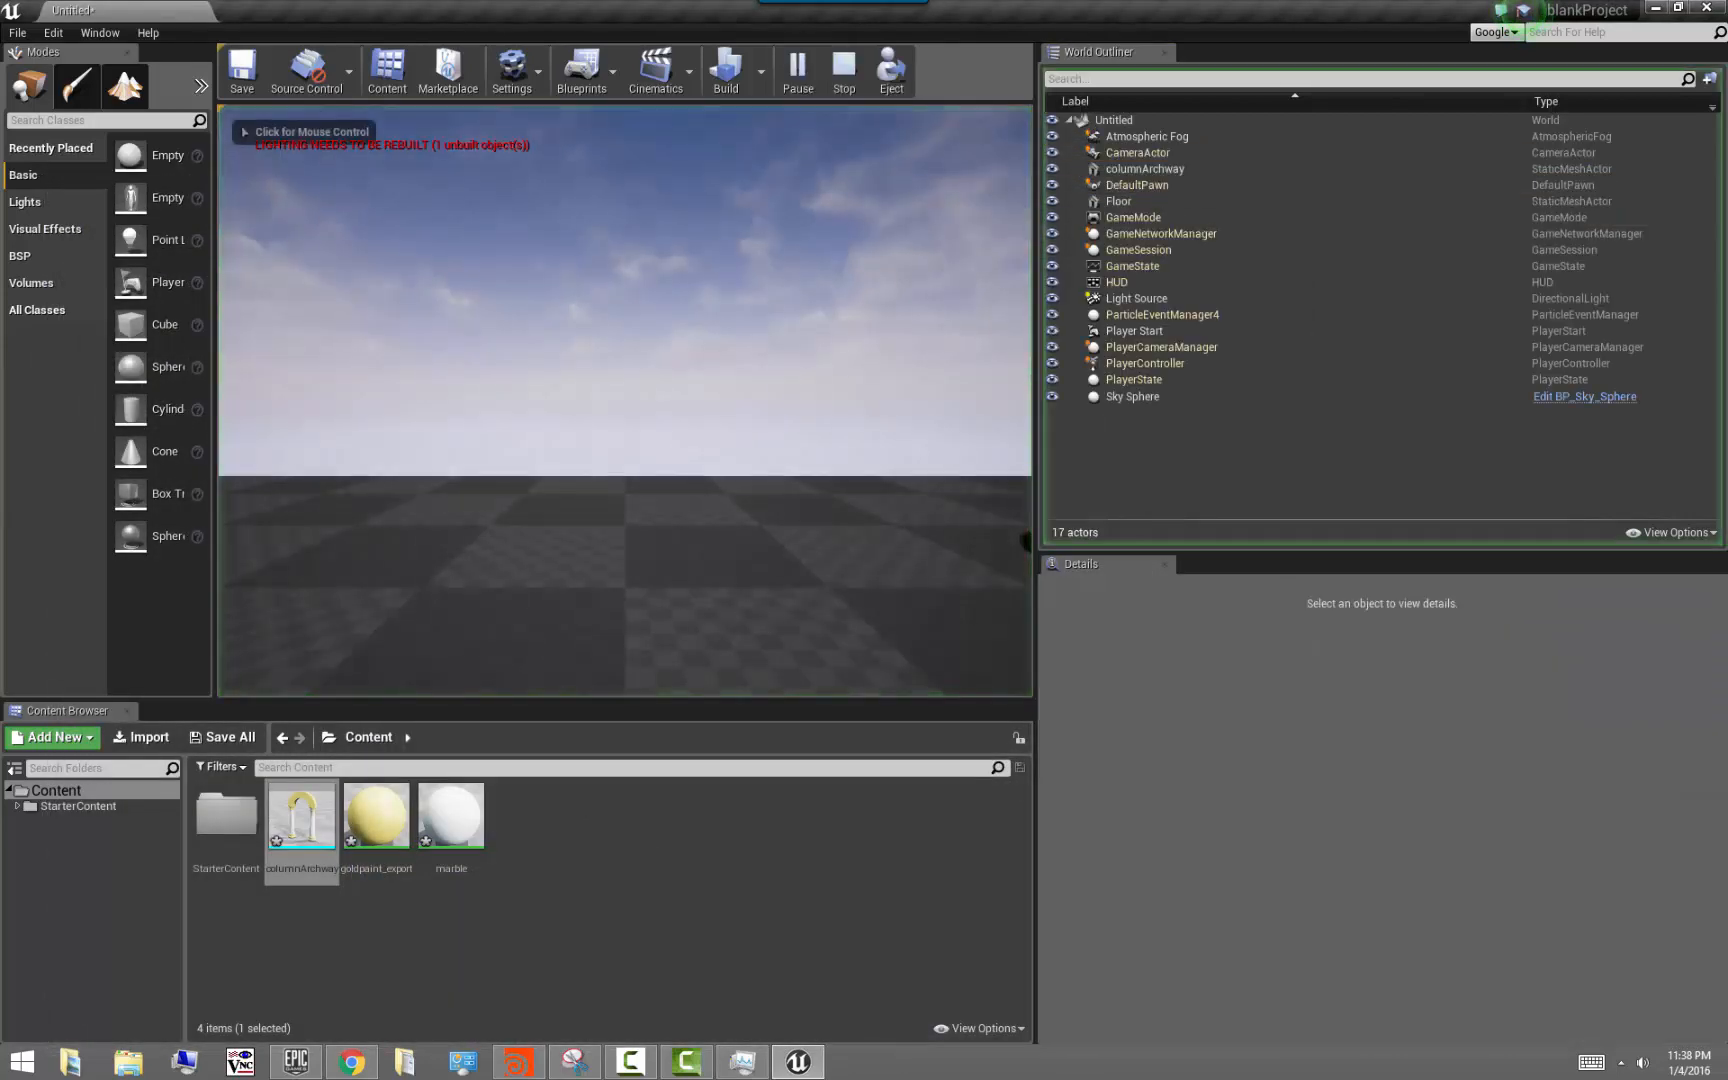
key(w)
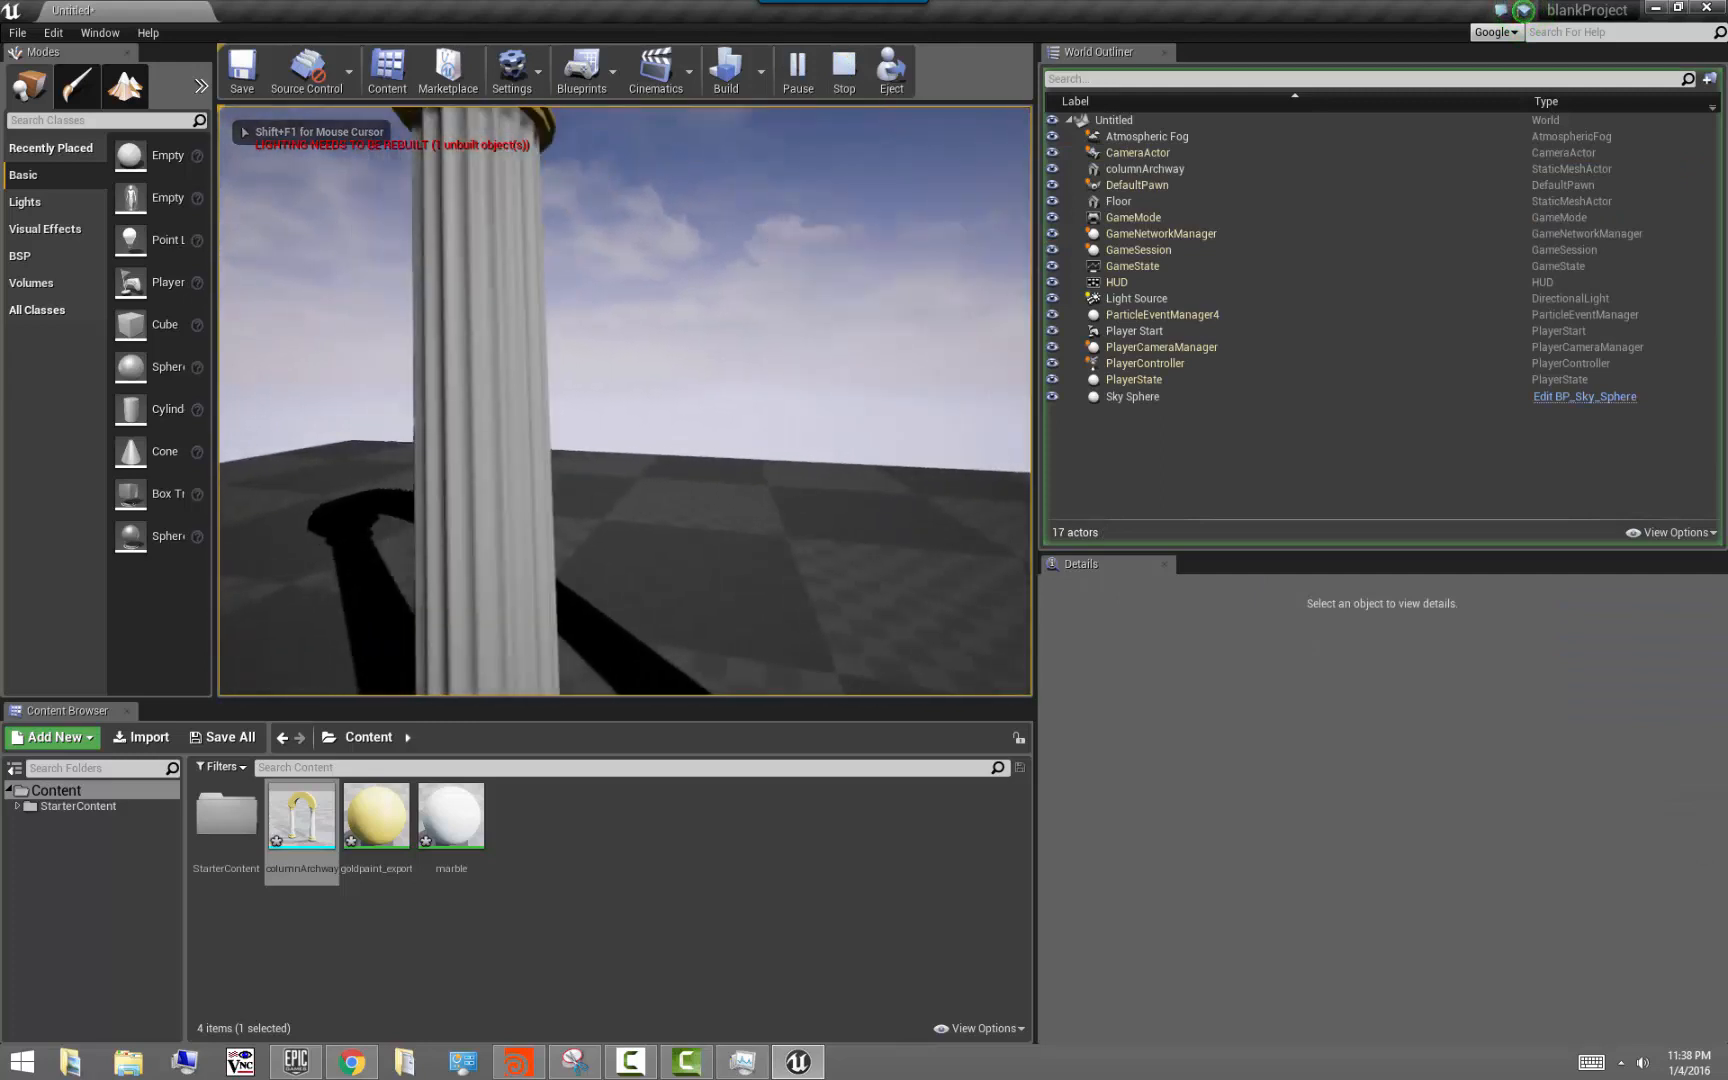
key(w)
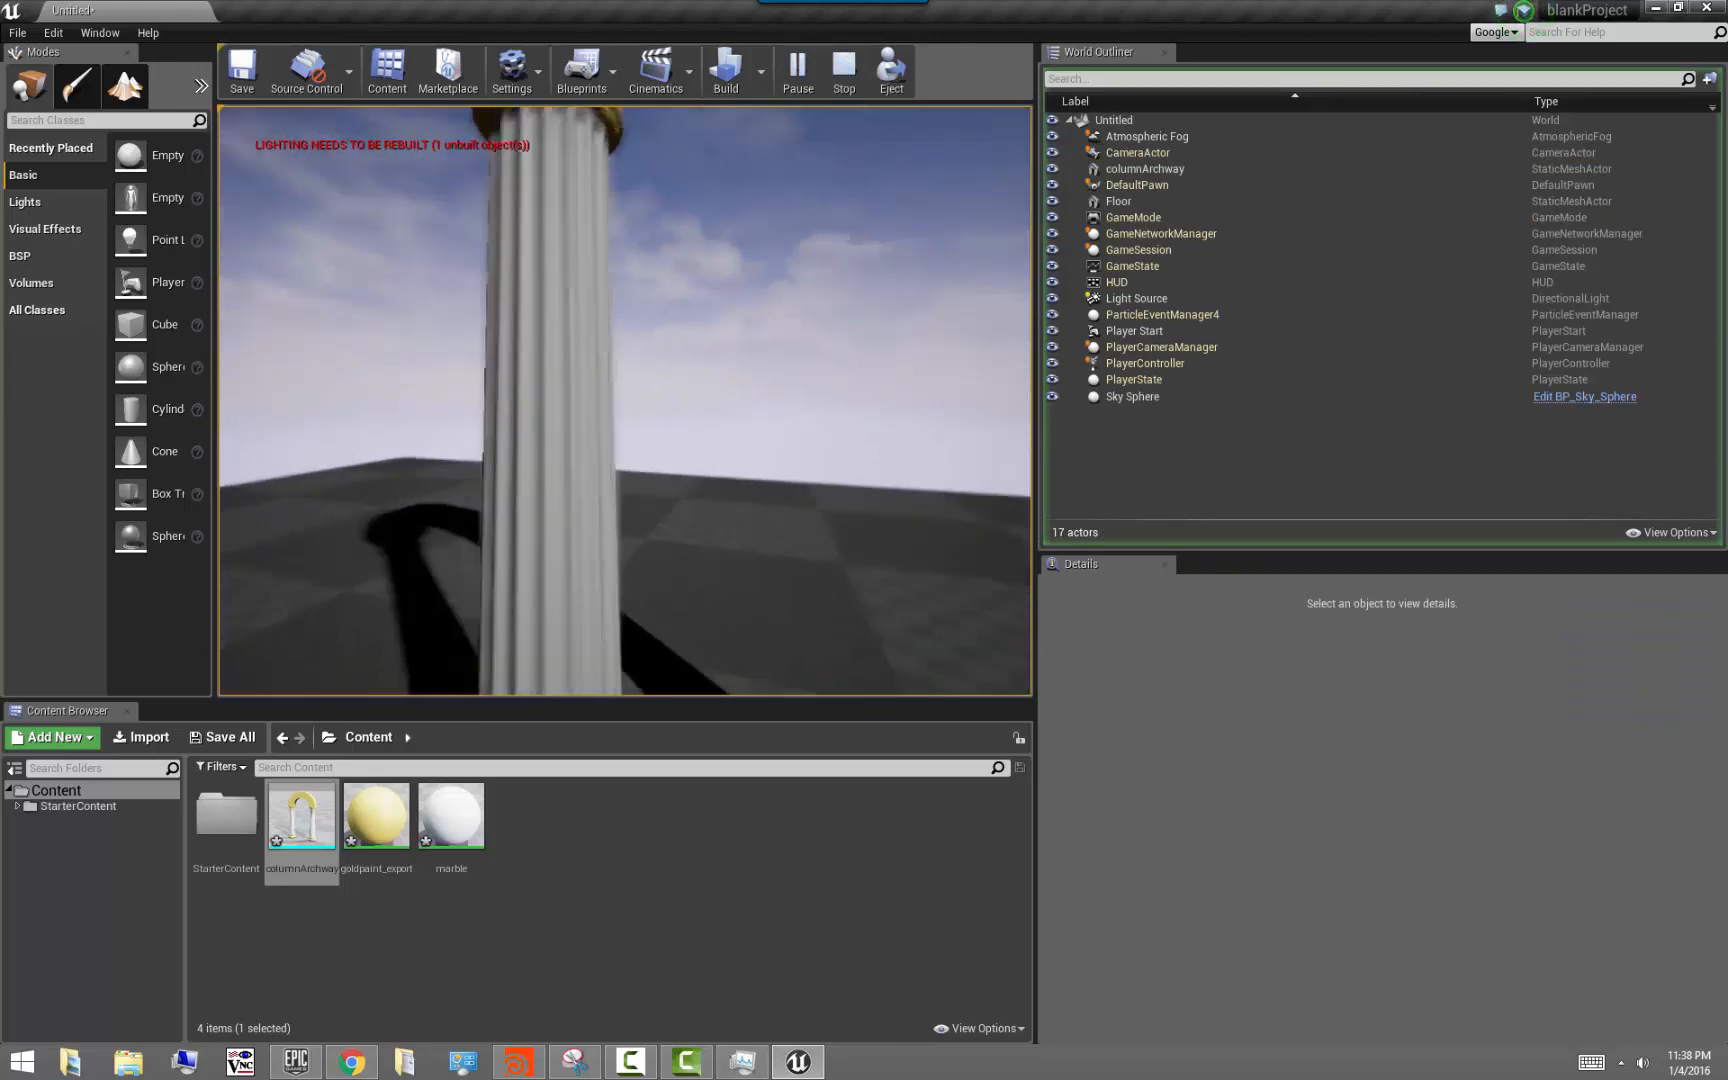
key(w)
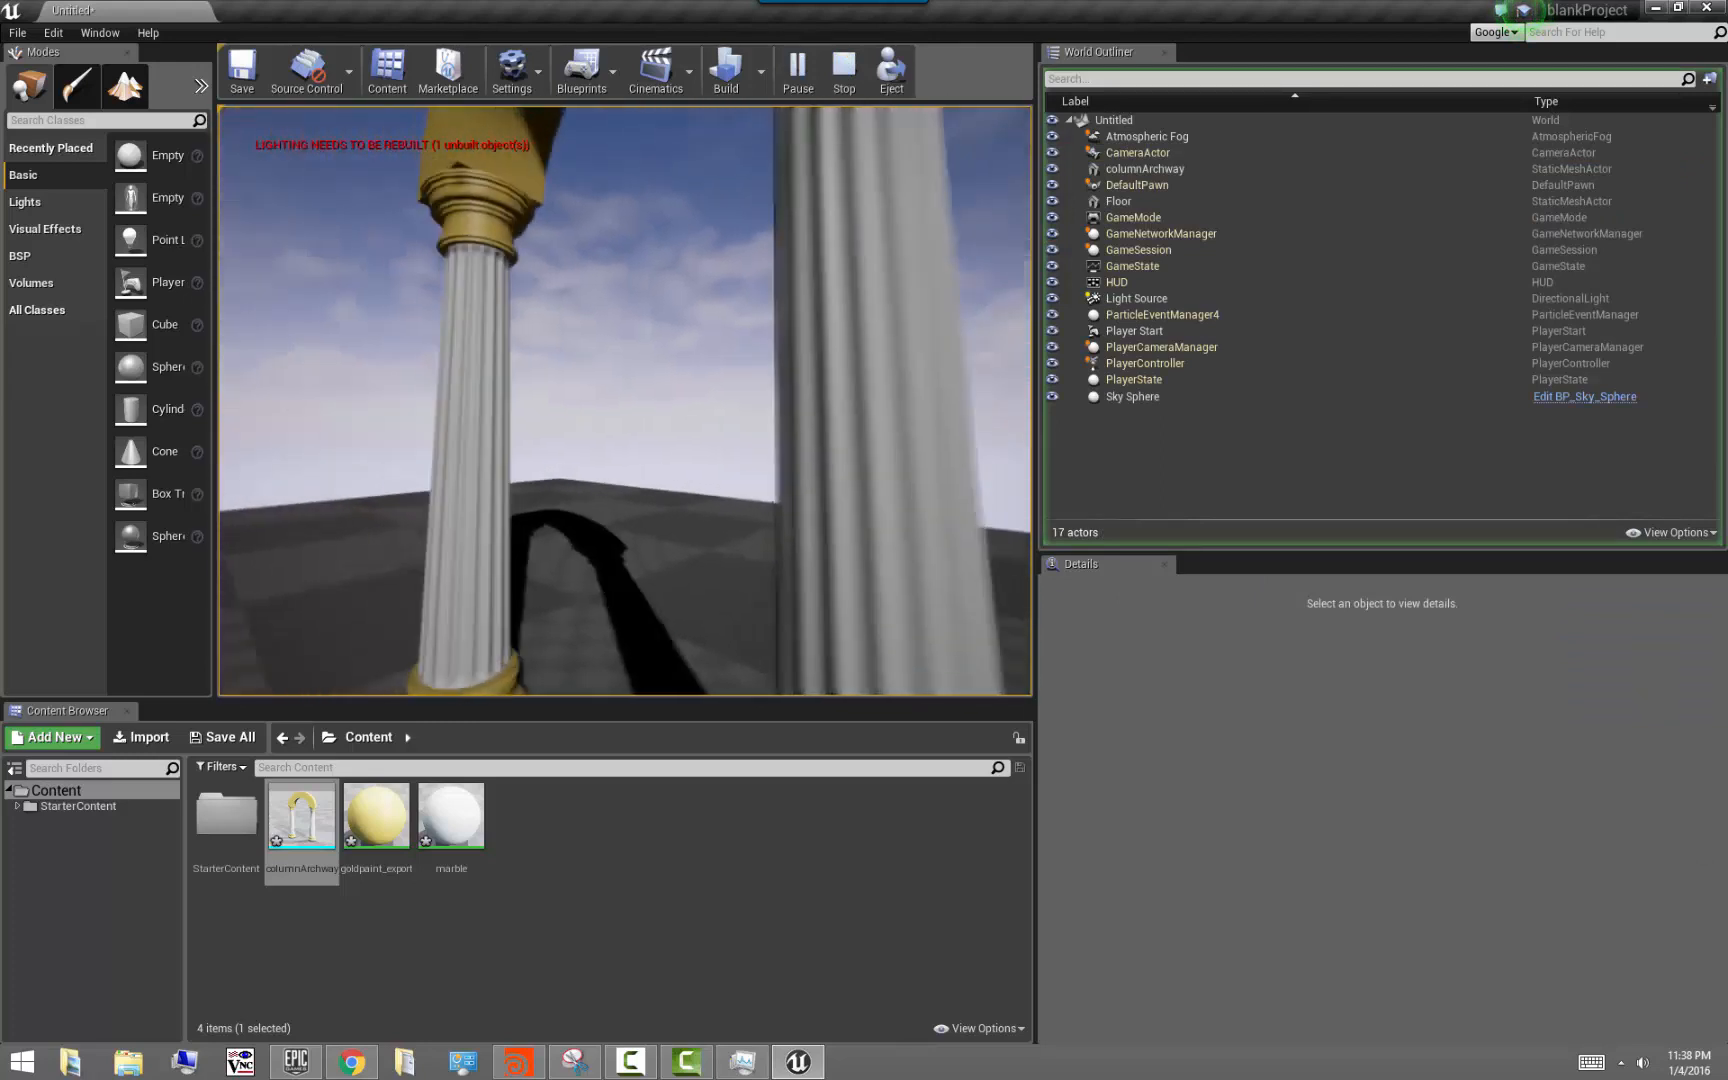
key(s)
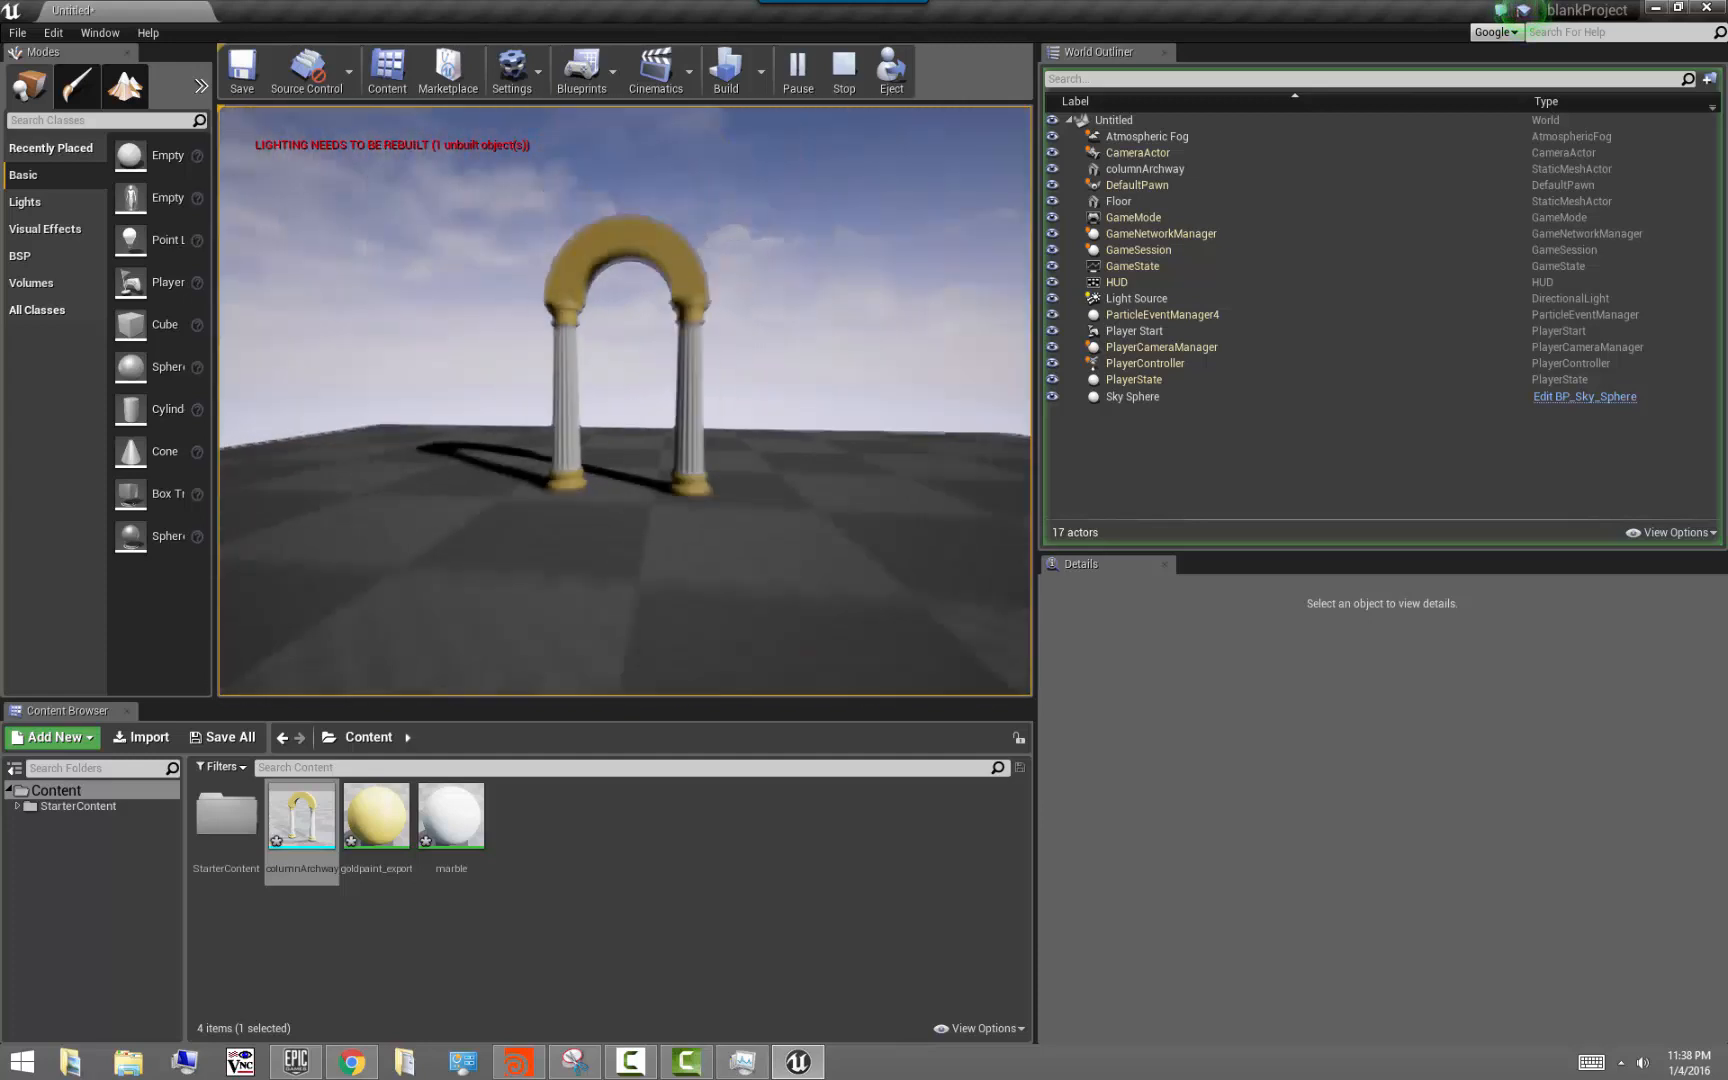
key(w)
key(w)
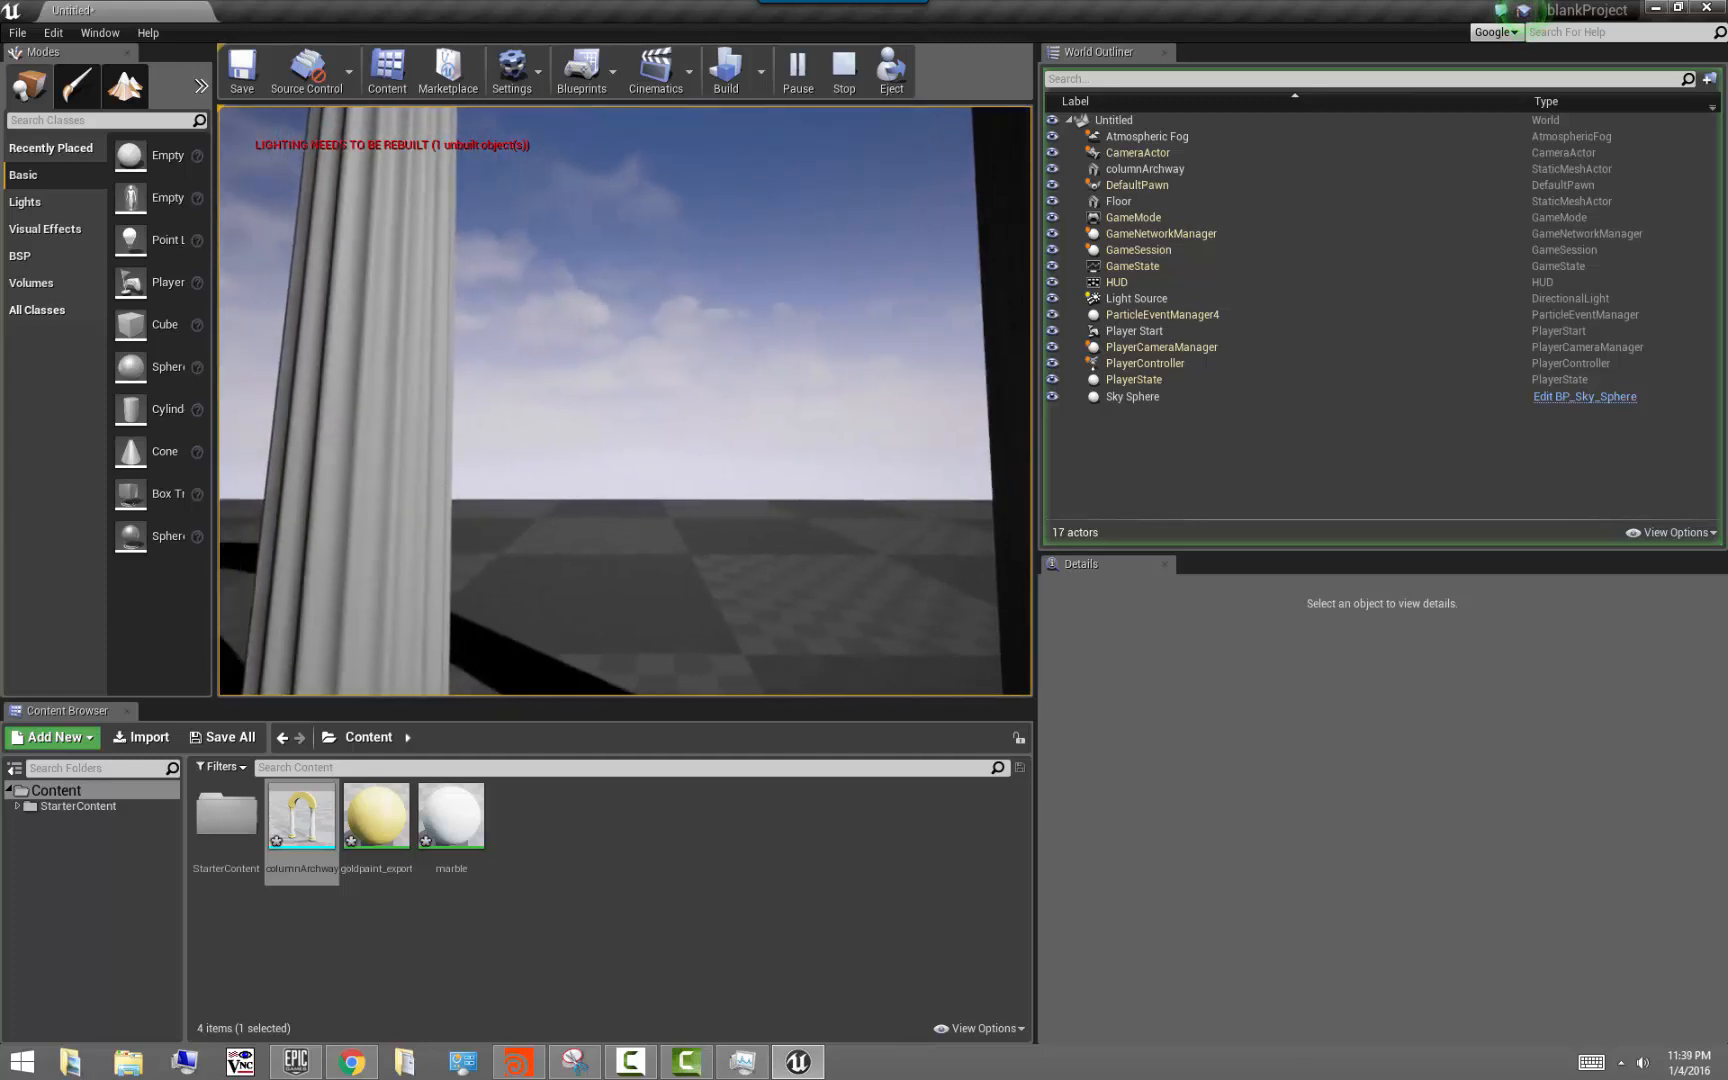
key(Escape)
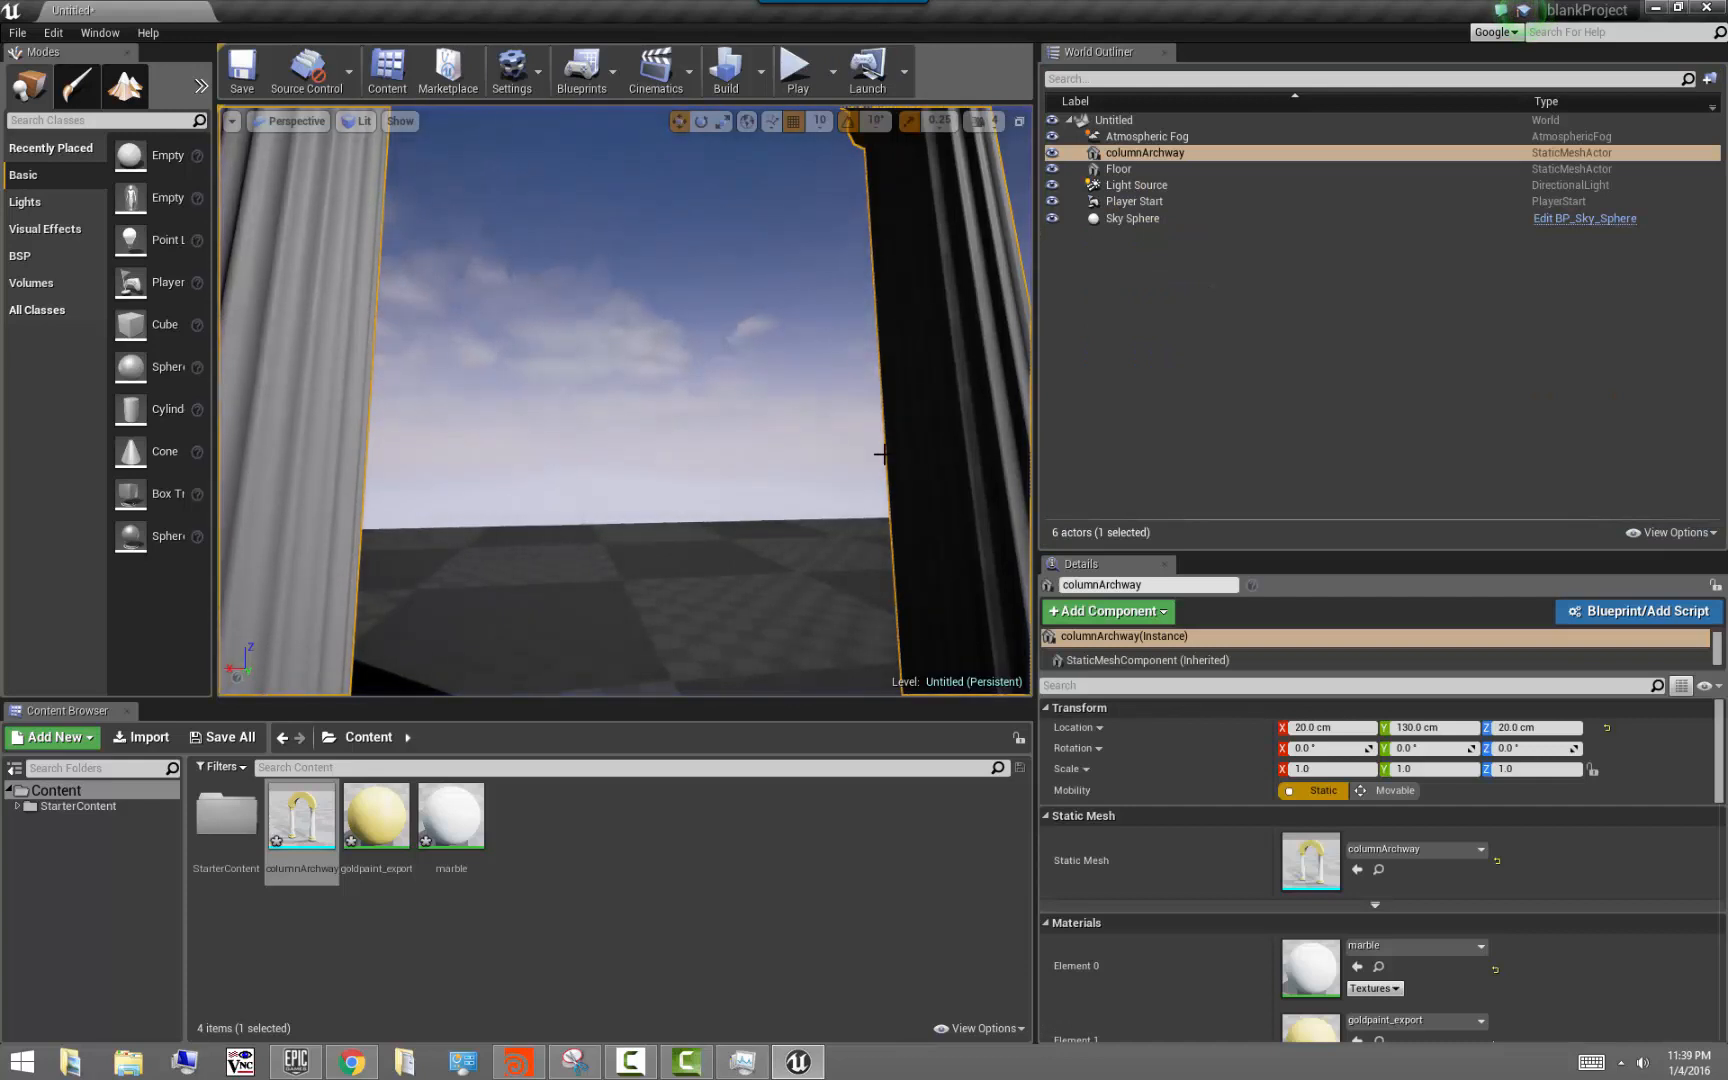
key(s)
right_drag(849, 451, 846, 478)
alt+drag(825, 390, 825, 430)
click(883, 346)
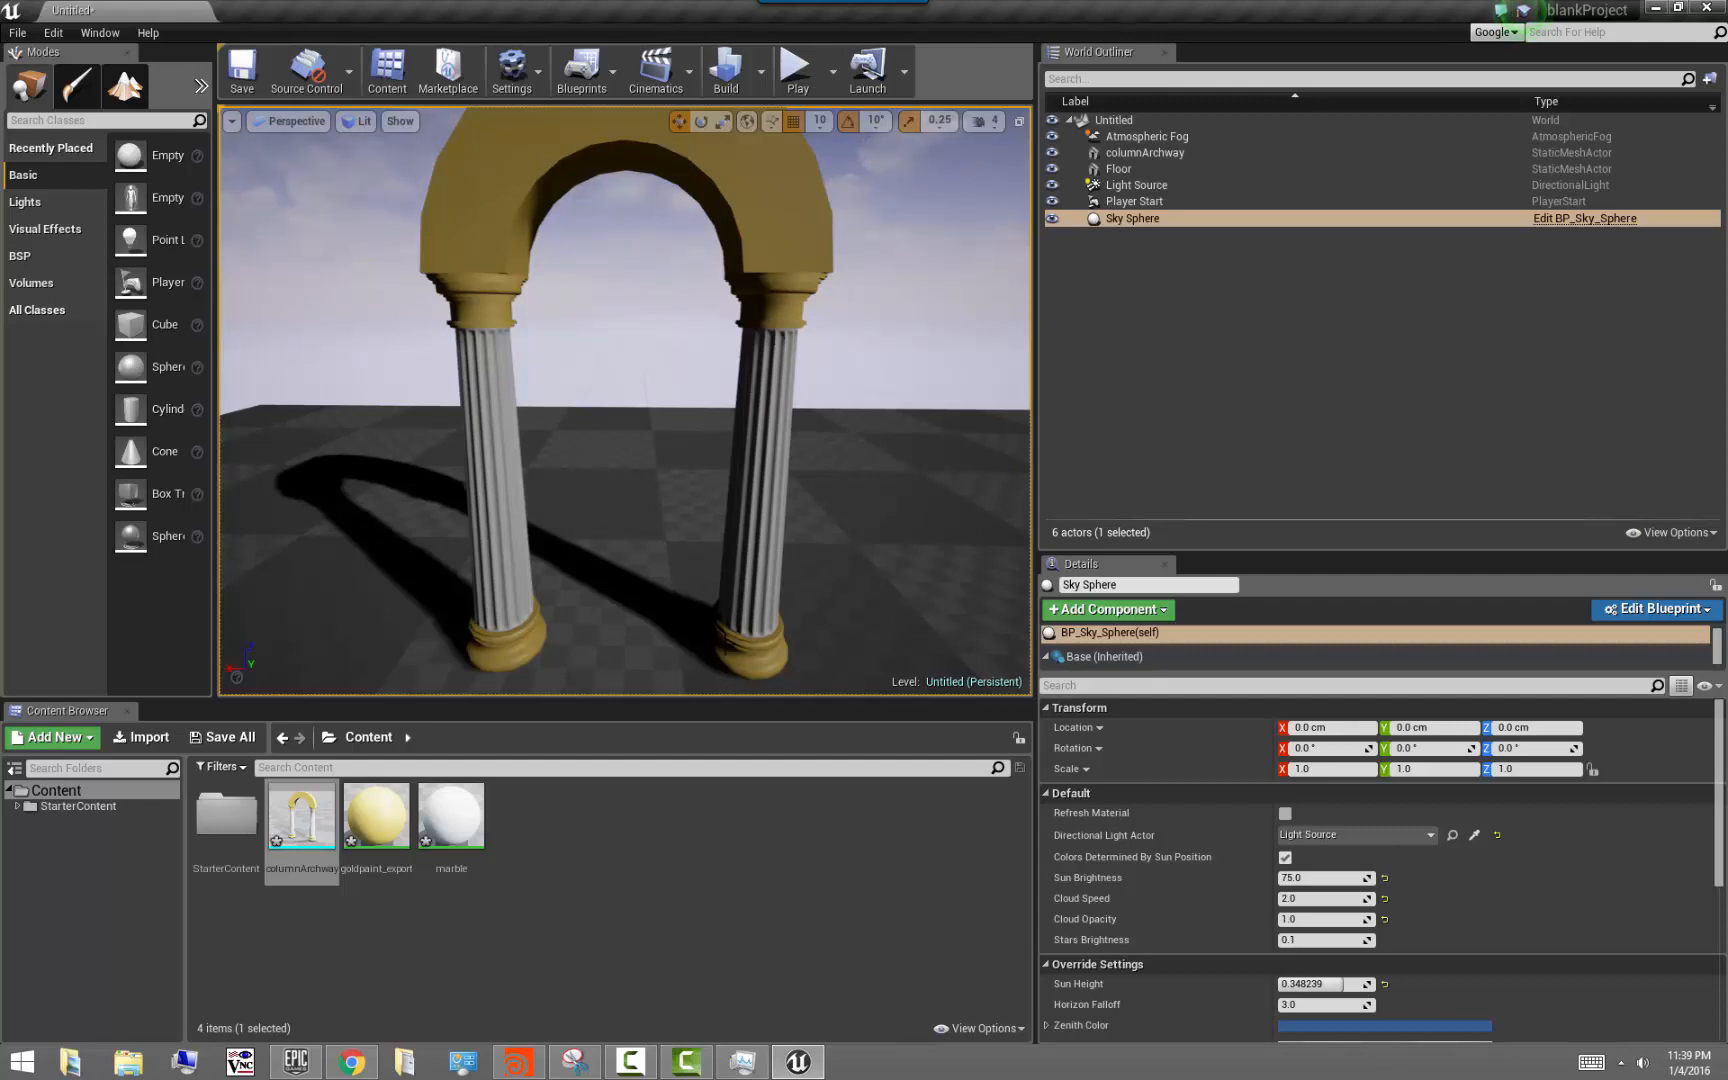
Switch to Houdini and open the Column_geo network inside ColumnAsset2
click(517, 1062)
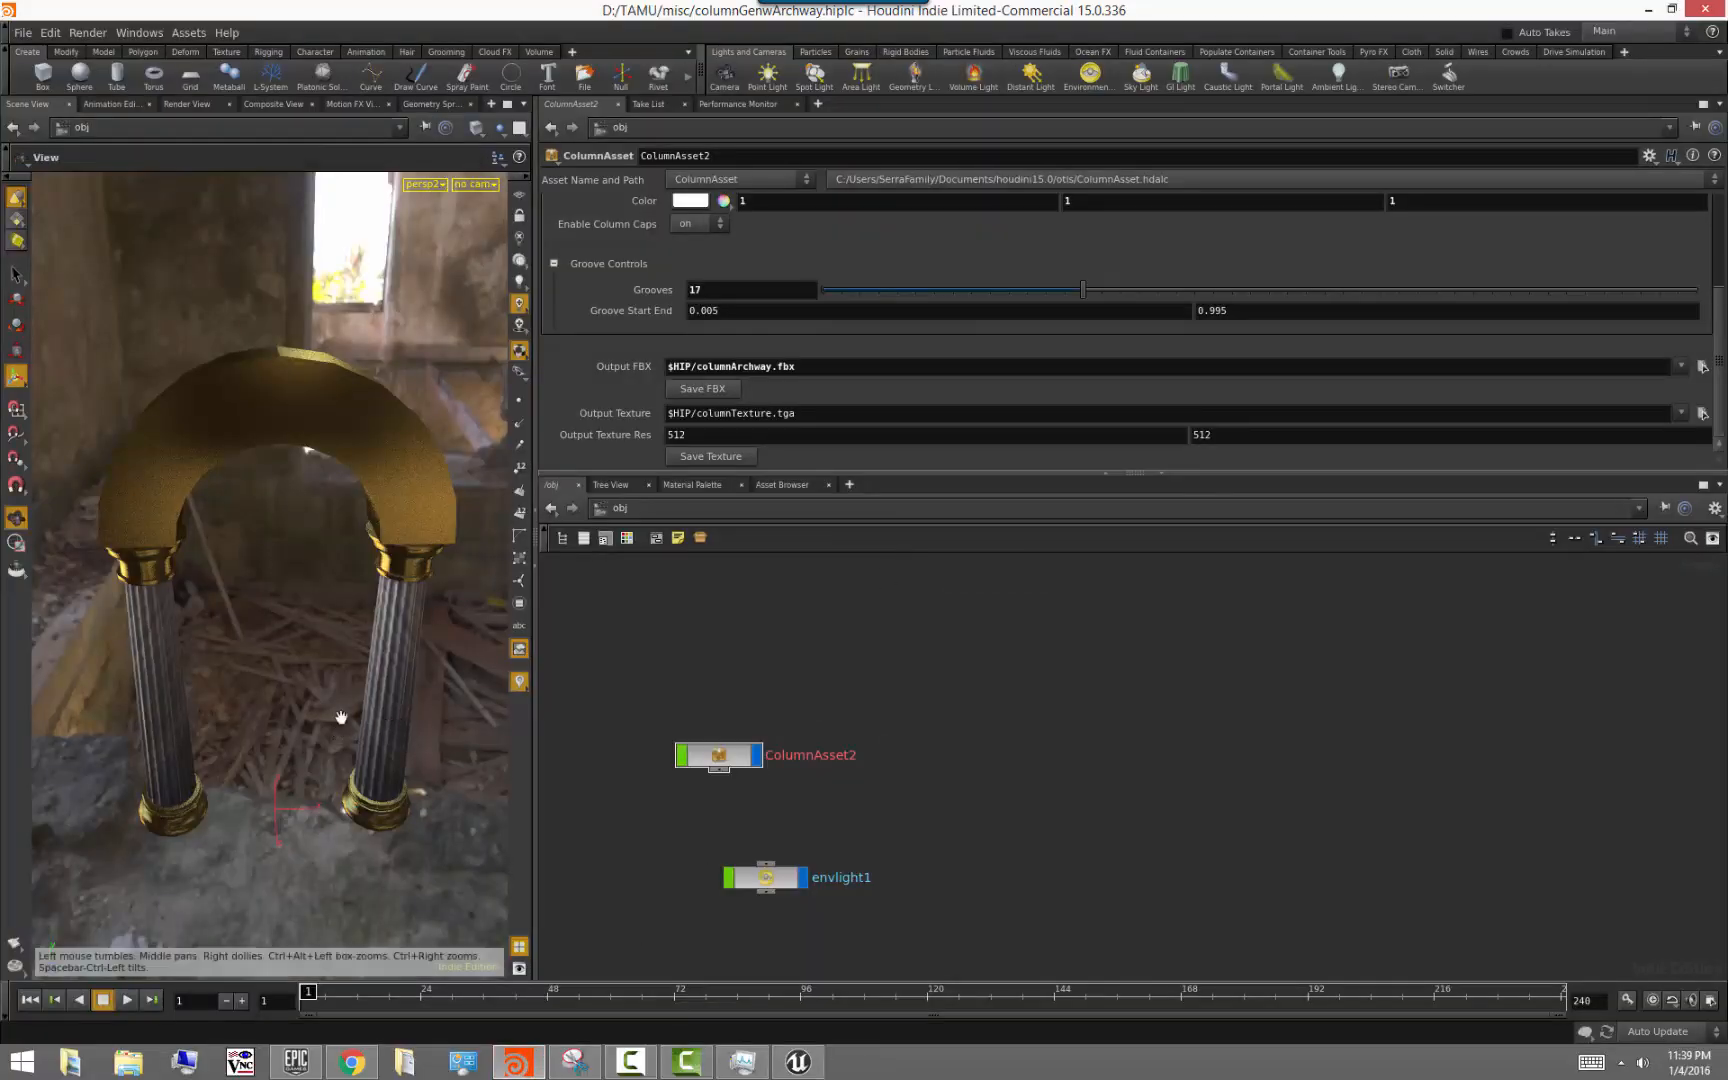
mouse_move(339, 714)
alt+mouse_down()
mouse_move(337, 655)
mouse_move(342, 696)
alt+mouse_up()
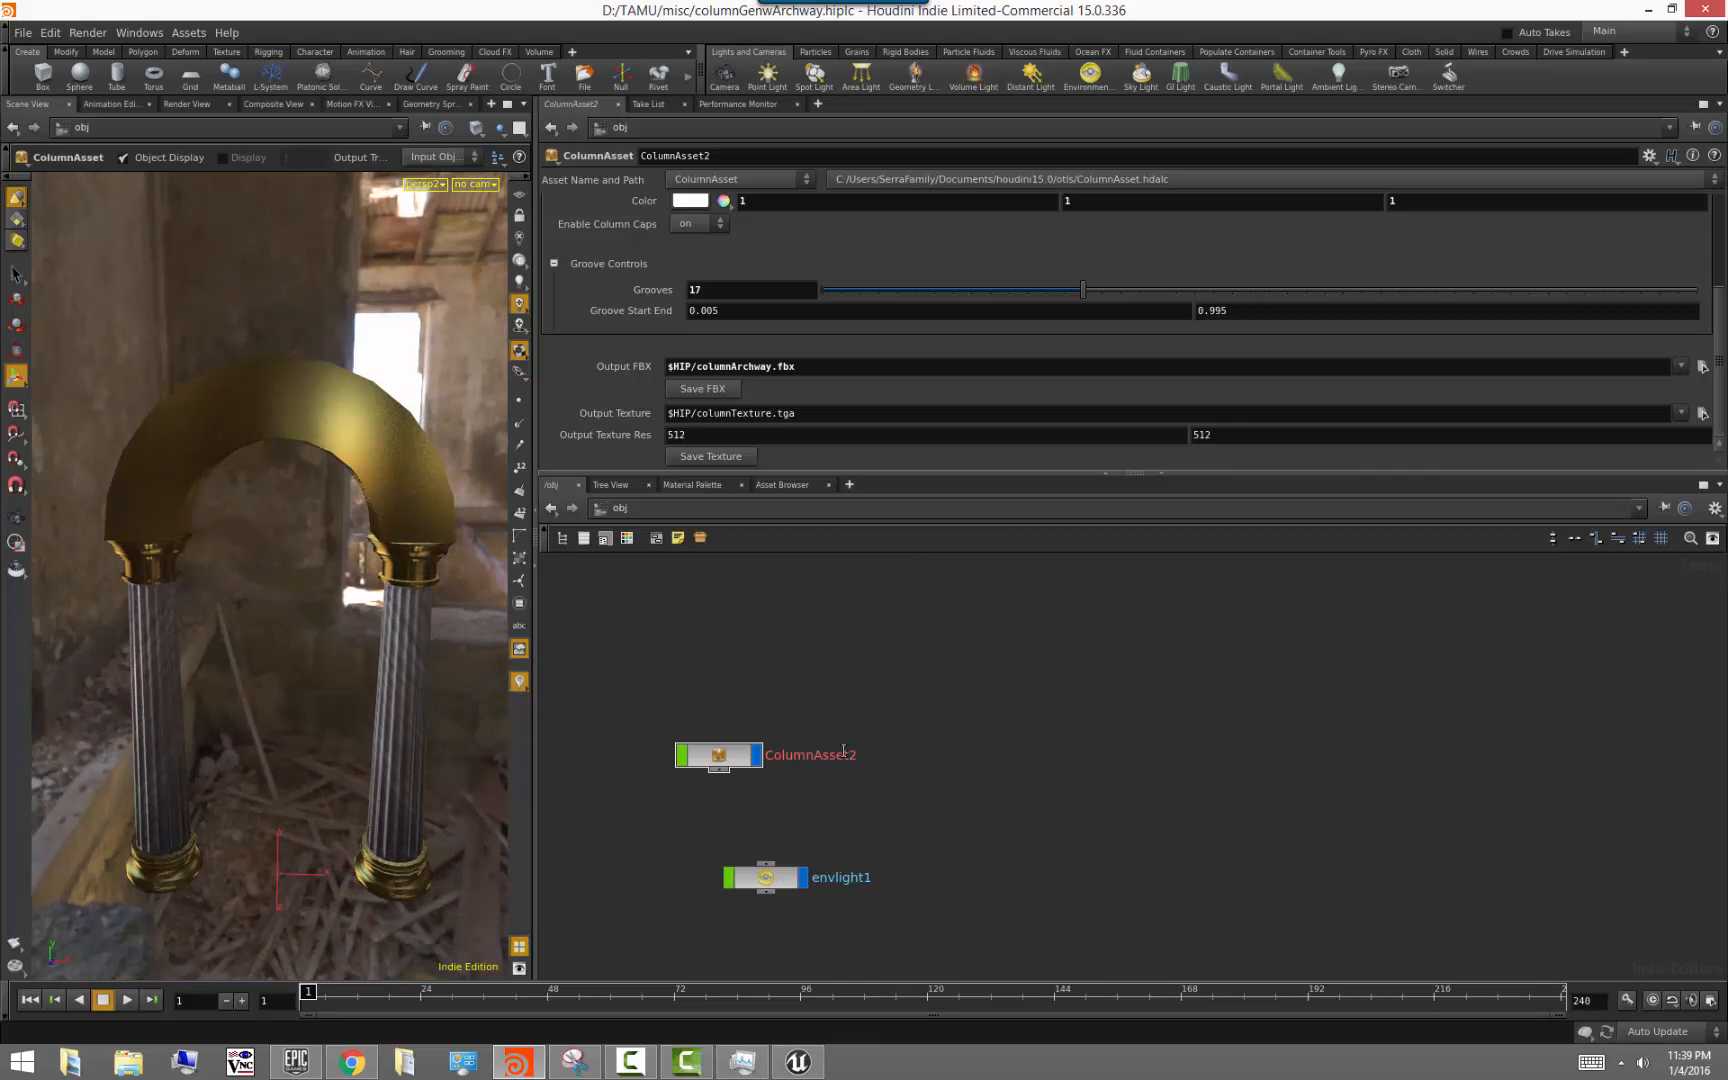
click(727, 752)
drag(727, 752, 725, 754)
double_click(728, 765)
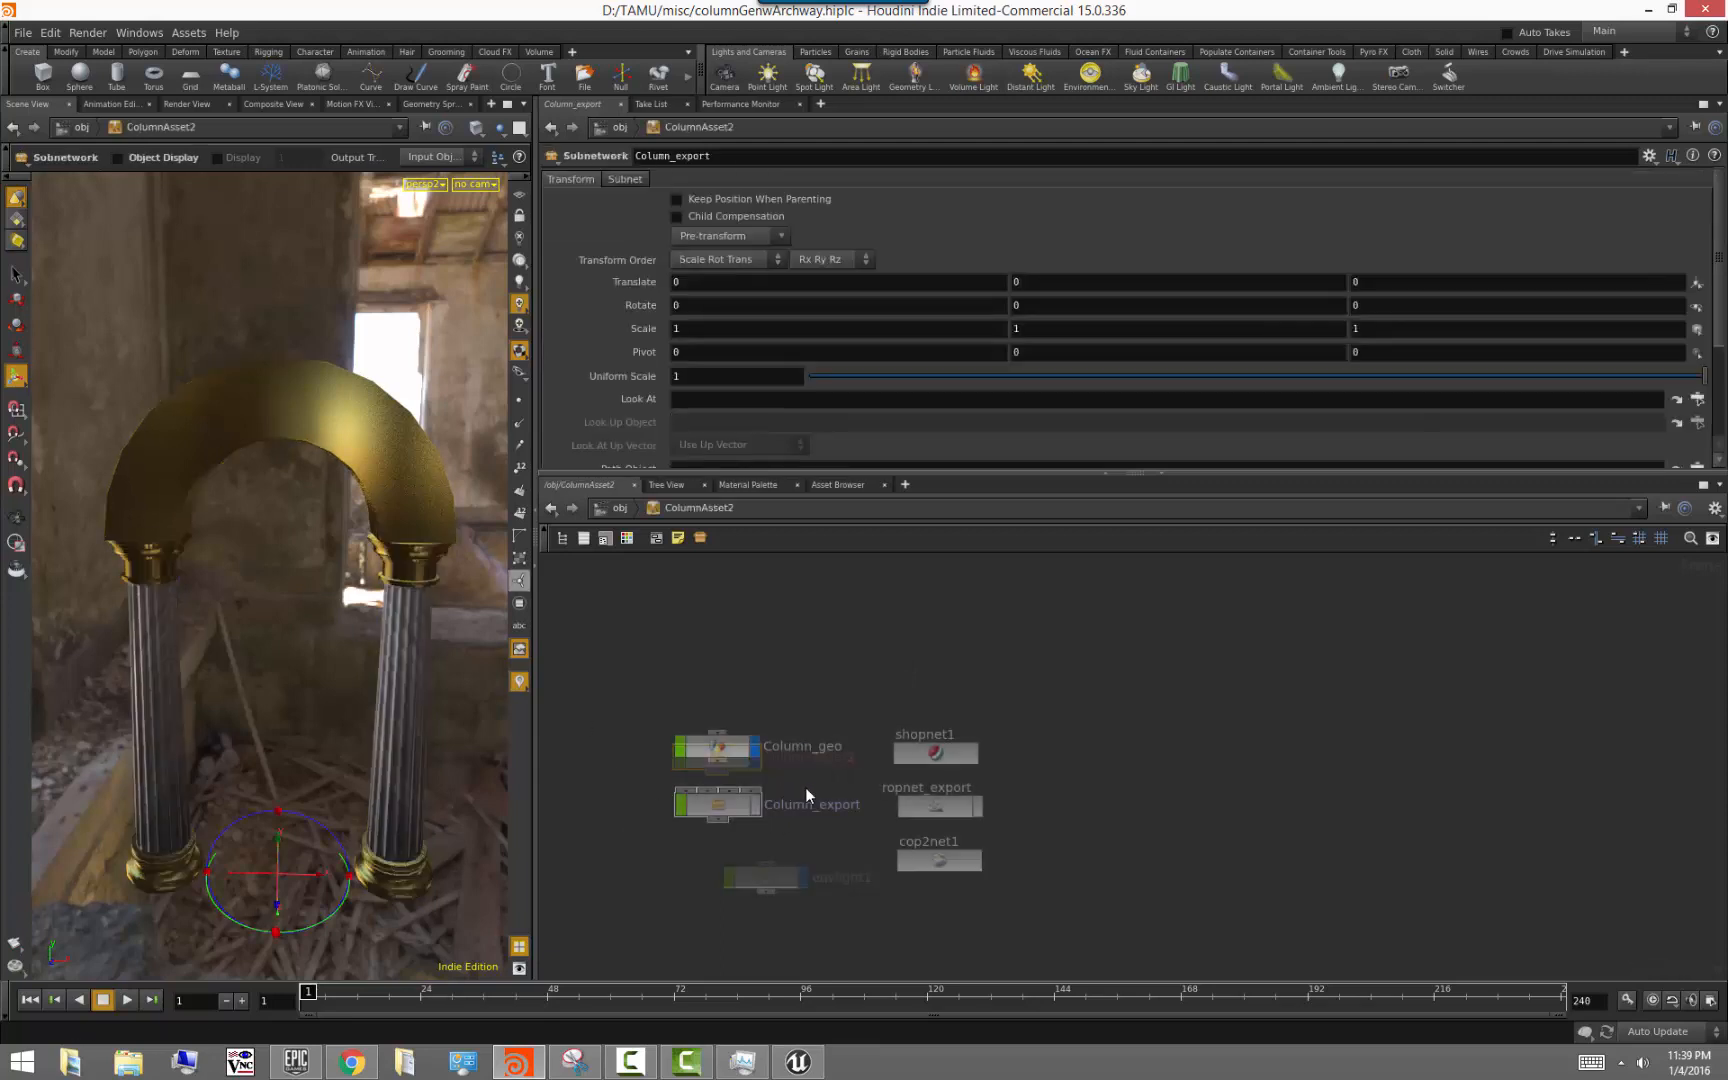
double_click(727, 757)
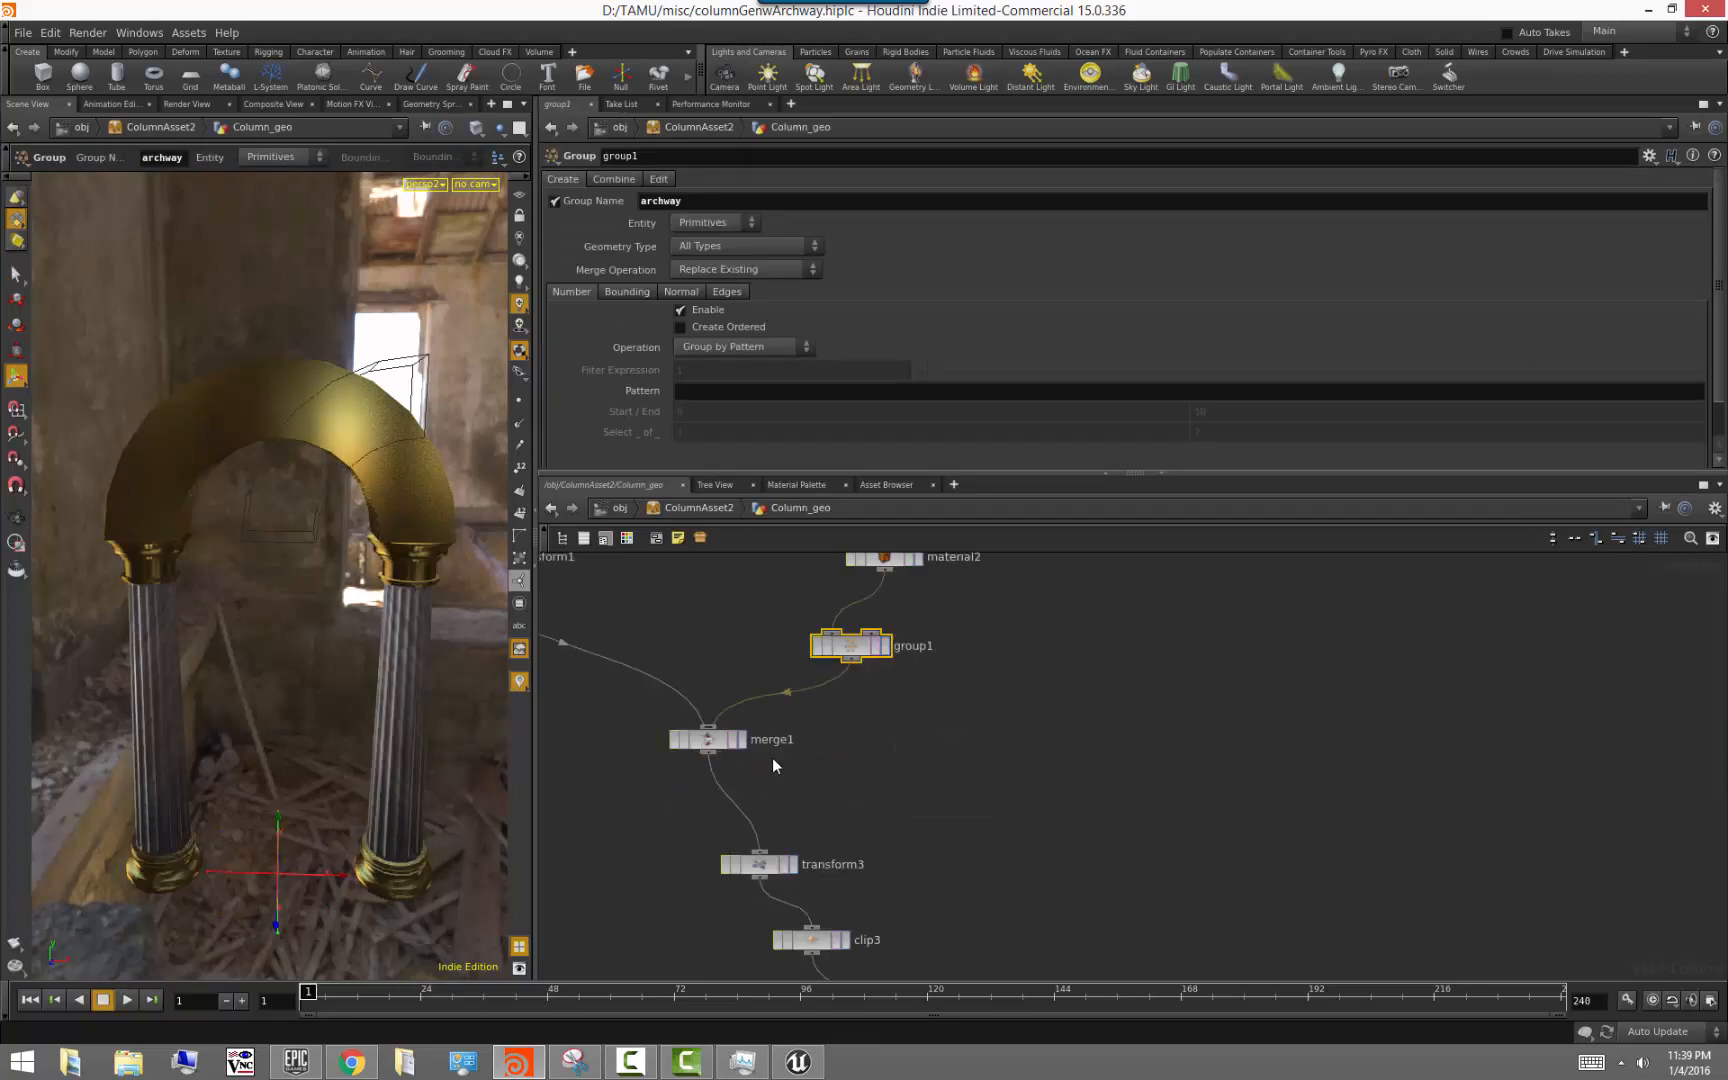
Delete the sticky note beside the node chains and display the output of column_generator_tutorial1
scroll(879, 767, down, 3)
middle_drag(804, 640, 849, 838)
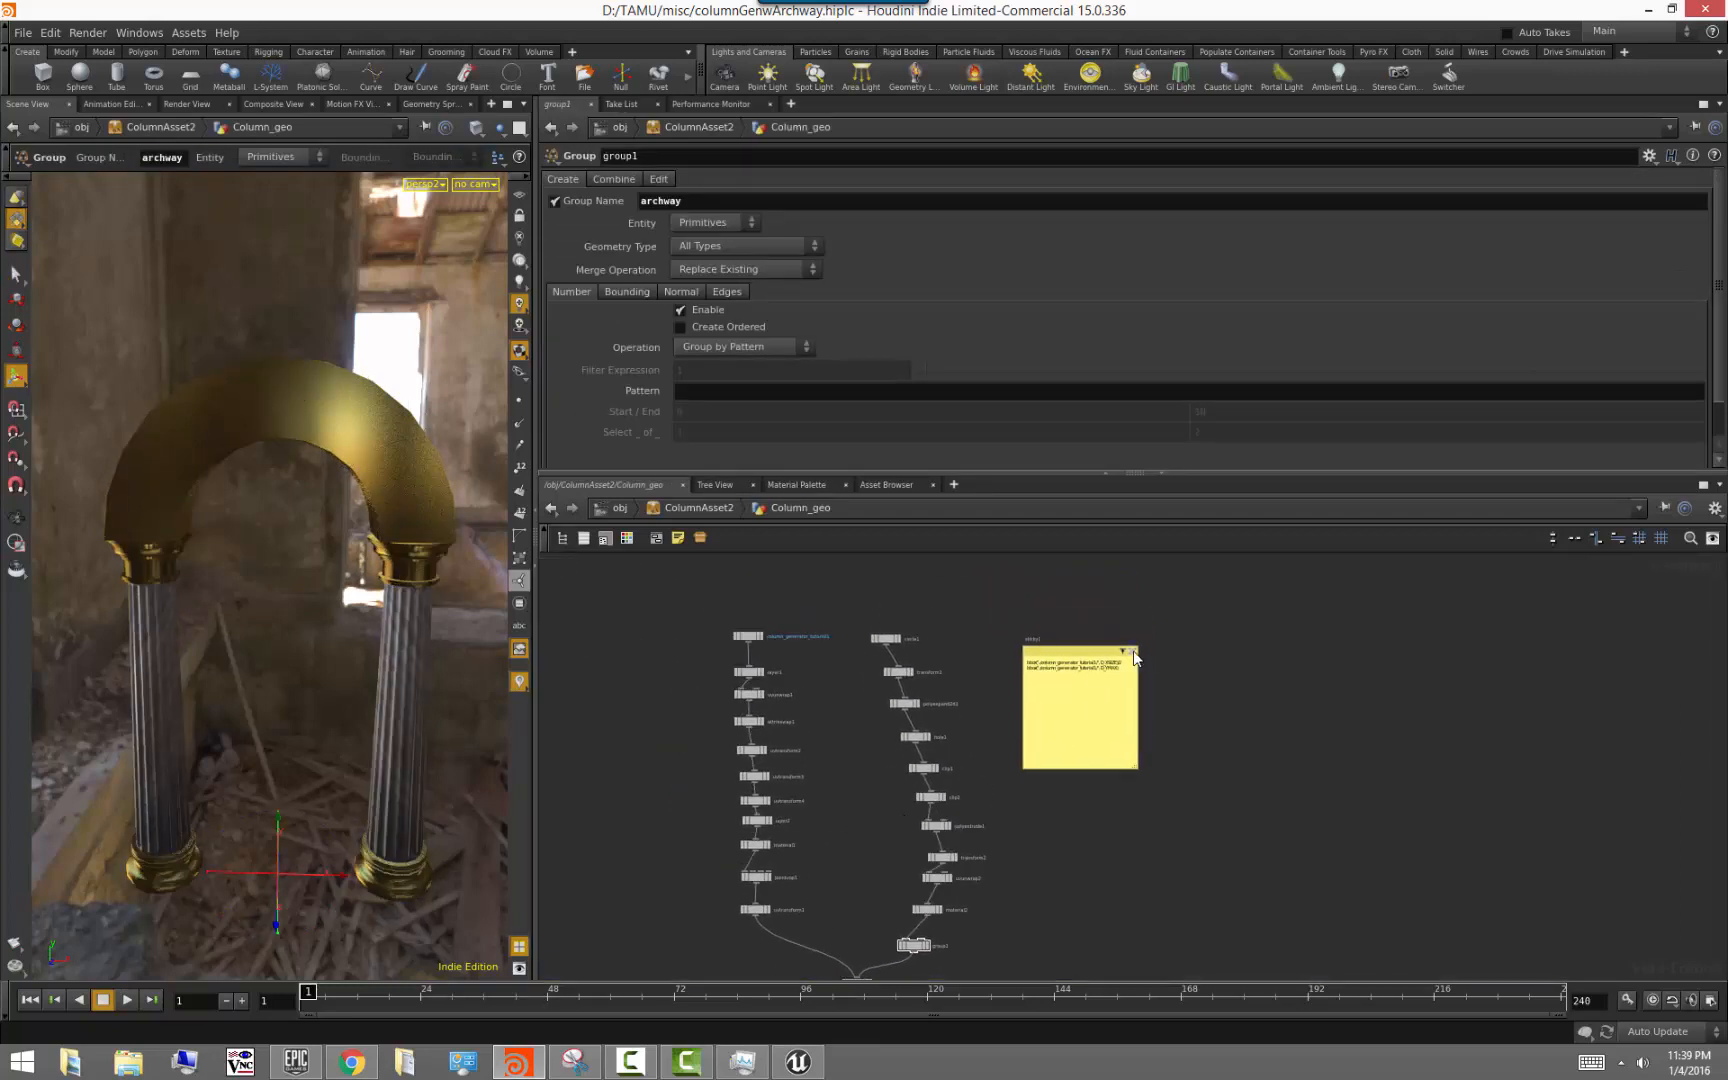
key(Delete)
scroll(1013, 768, up, 5)
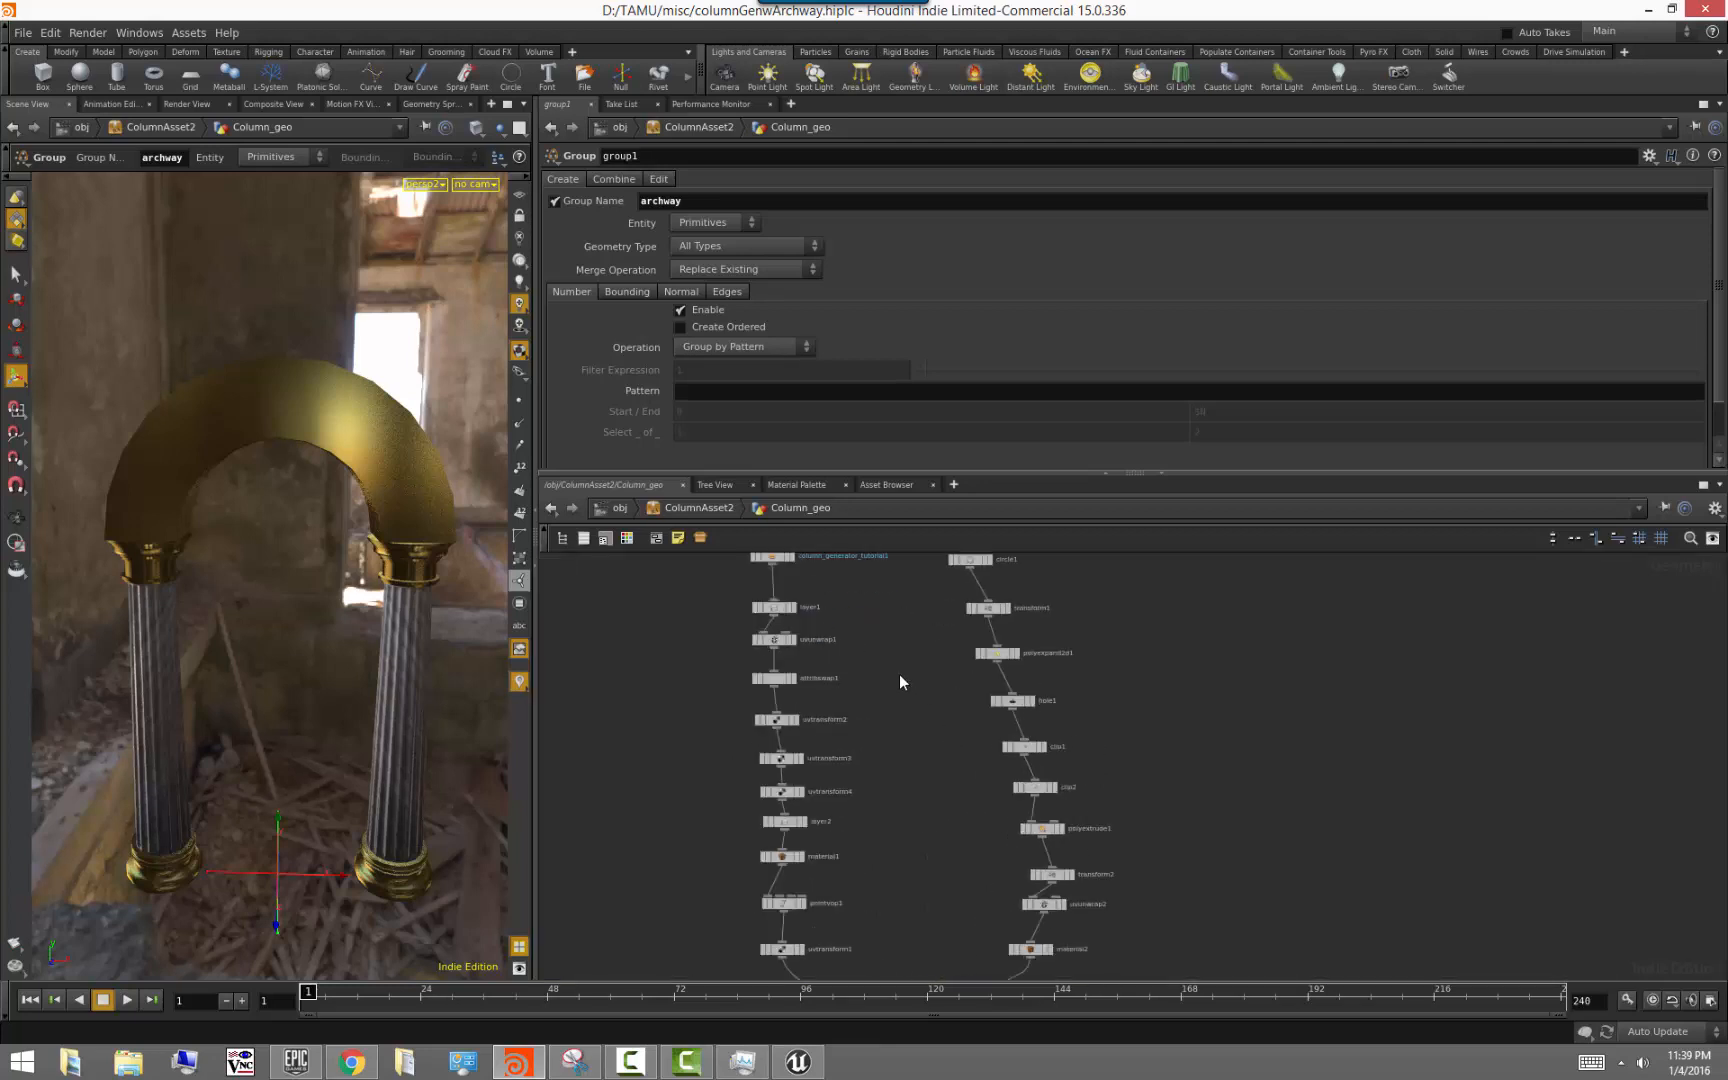
middle_drag(920, 752, 1044, 776)
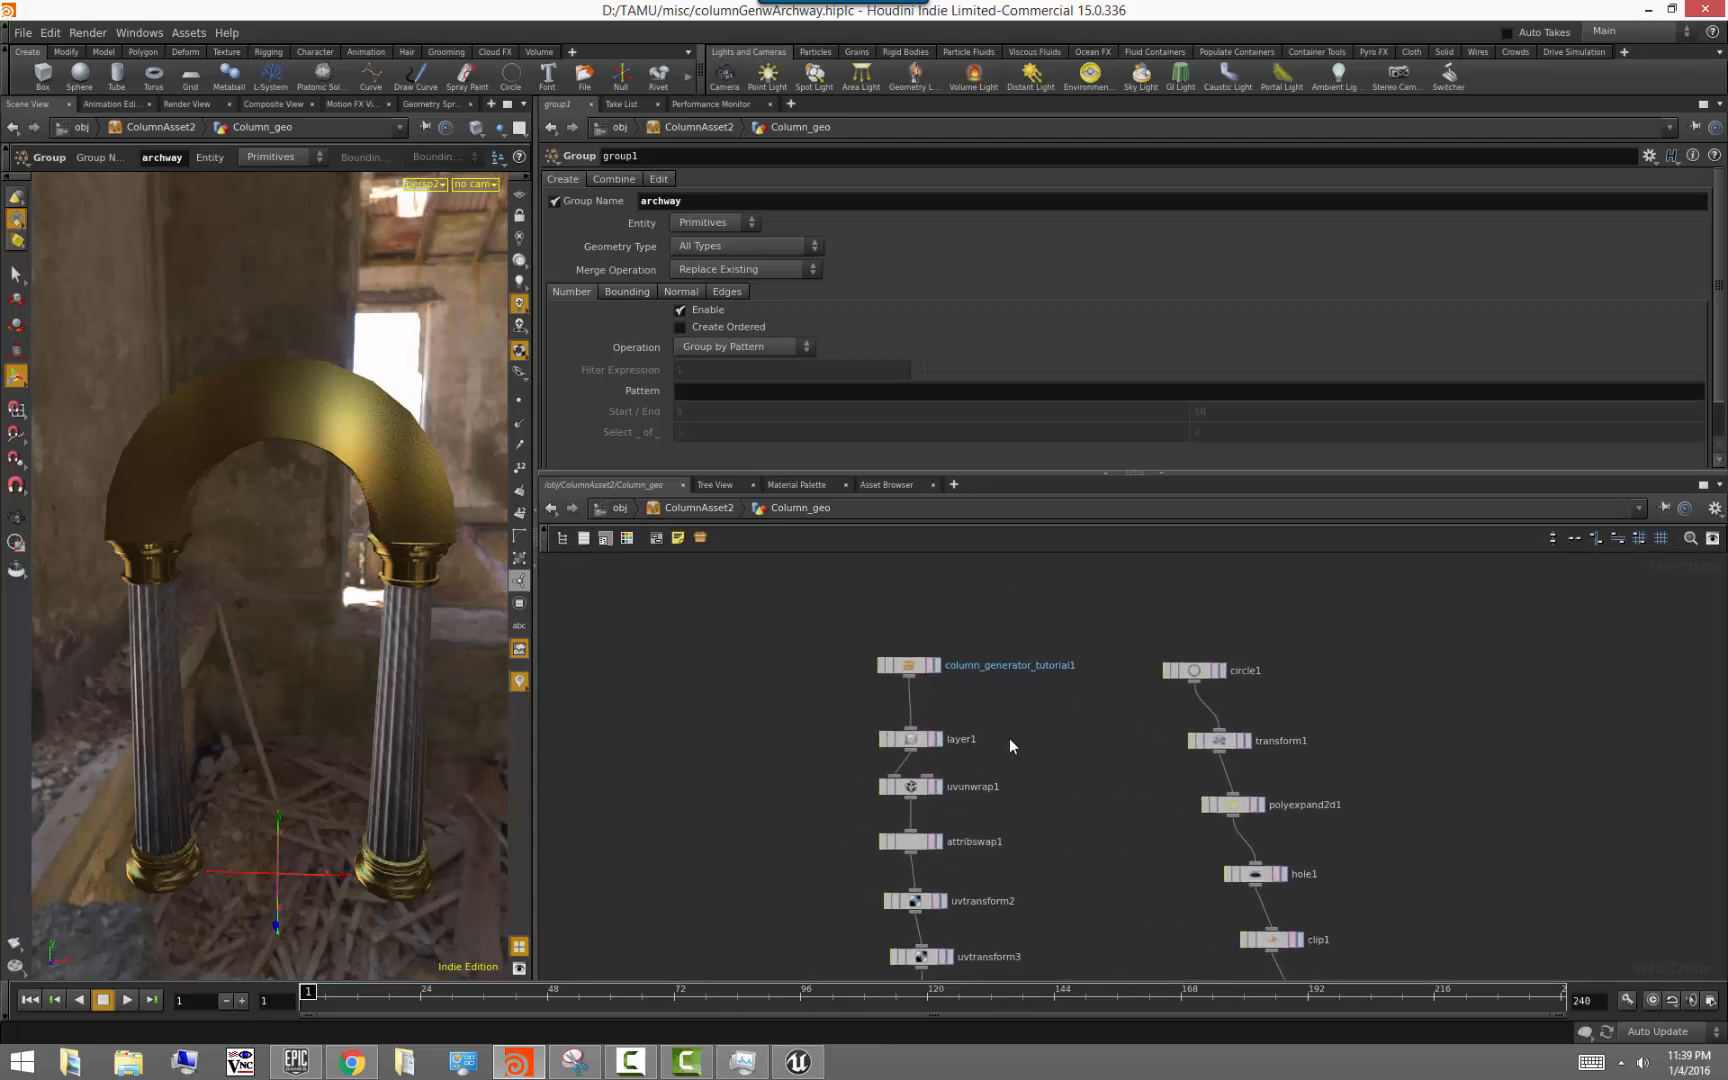
click(936, 668)
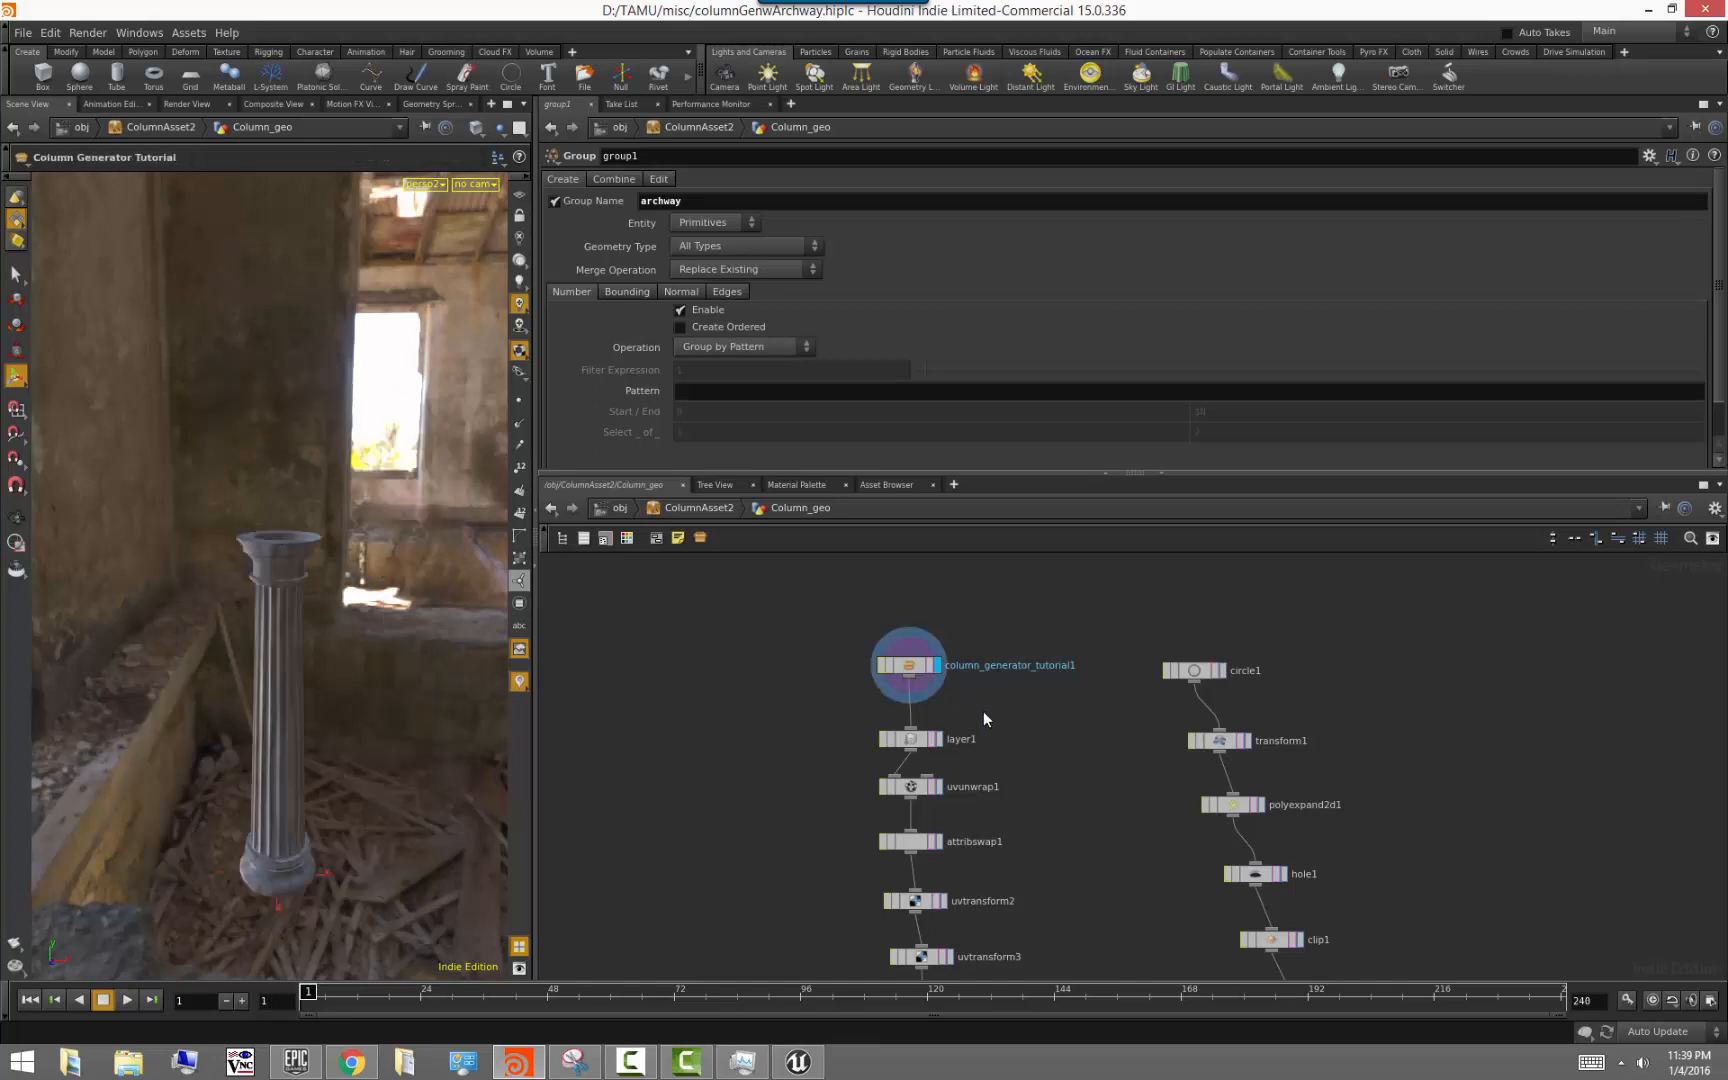
Add a Tube node in the empty space beside column_generator_tutorial1 and select it
mouse_move(811, 780)
middle_down()
mouse_move(806, 687)
mouse_move(825, 783)
middle_up()
scroll(815, 790, up, 1)
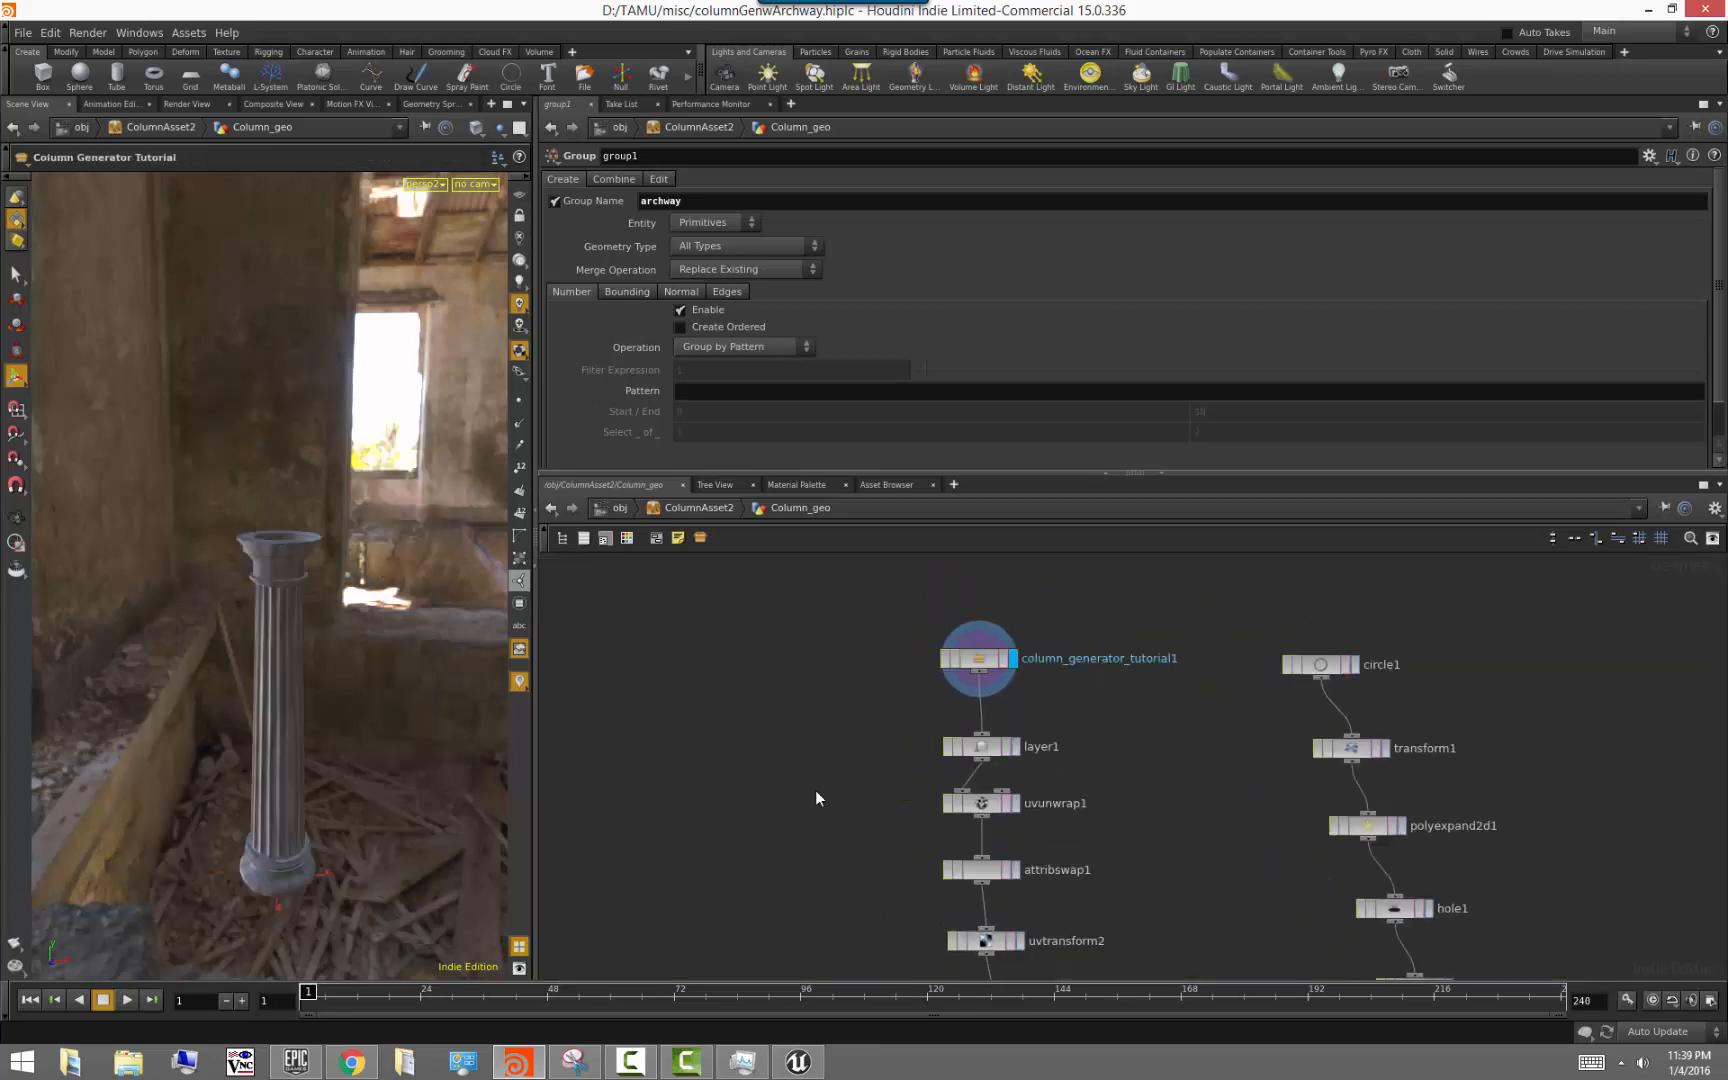
scroll(780, 790, up, 1)
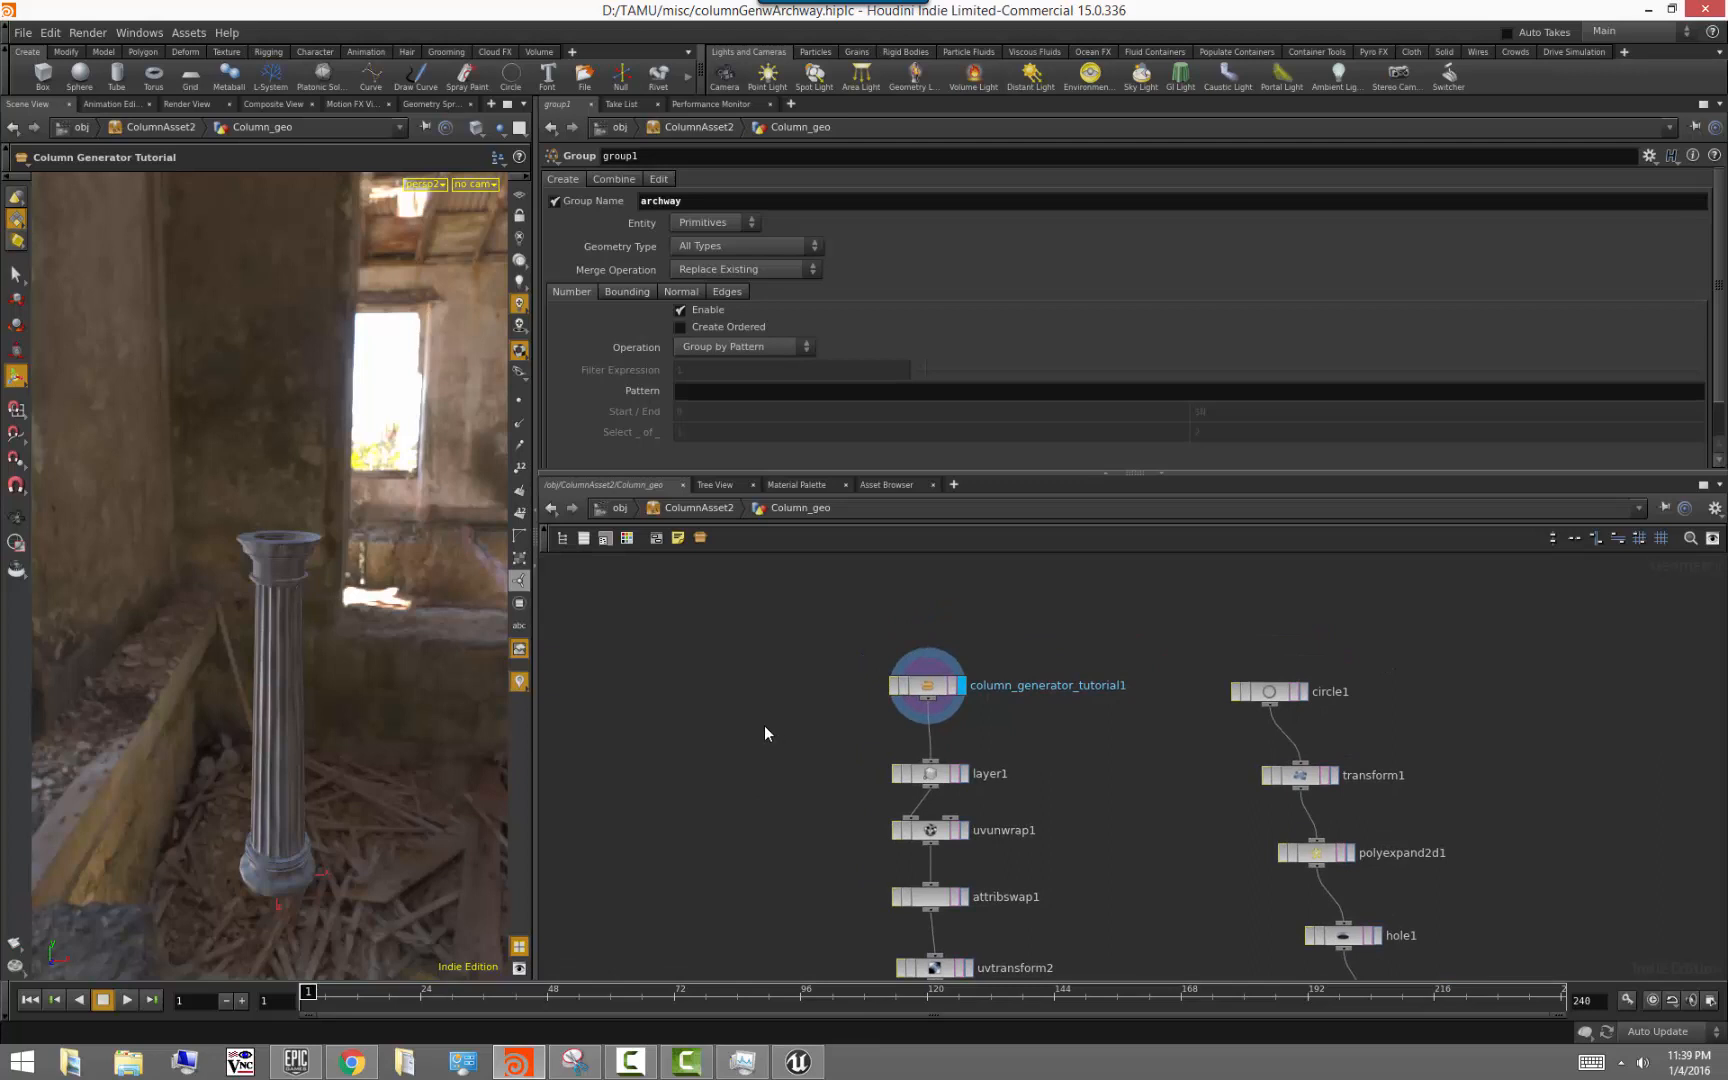
key(Tab)
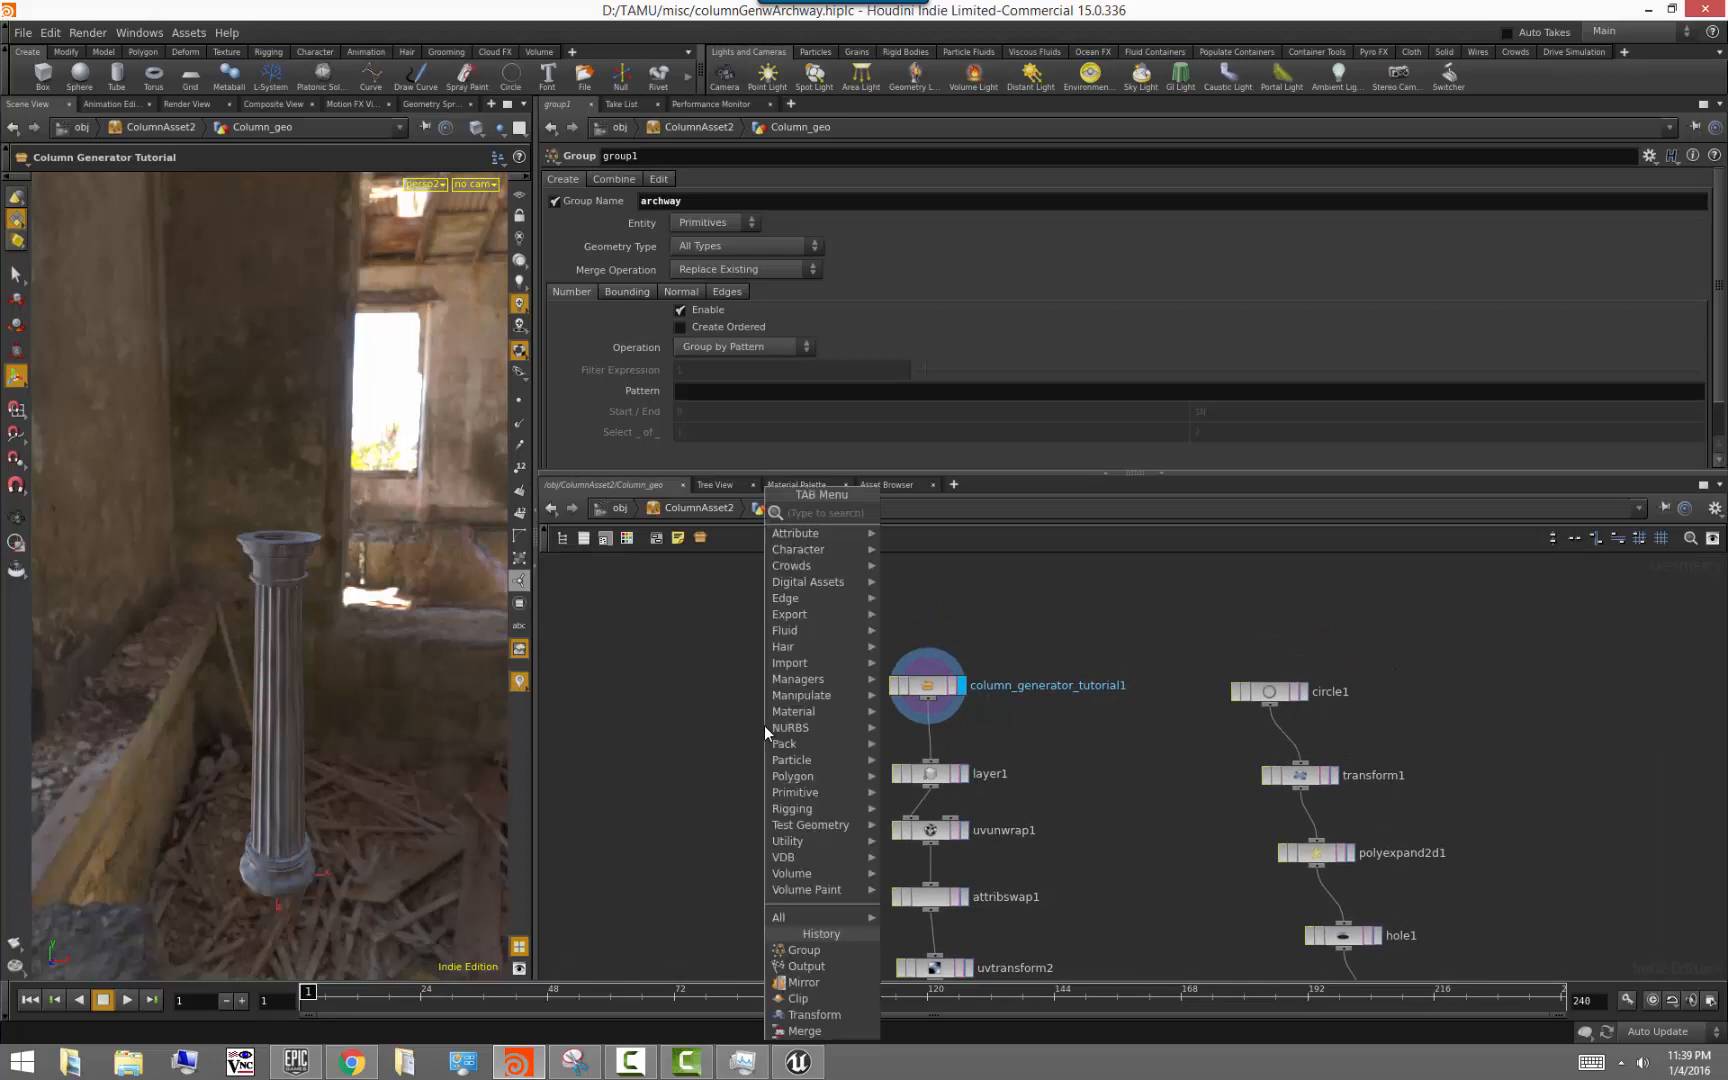
key(Escape)
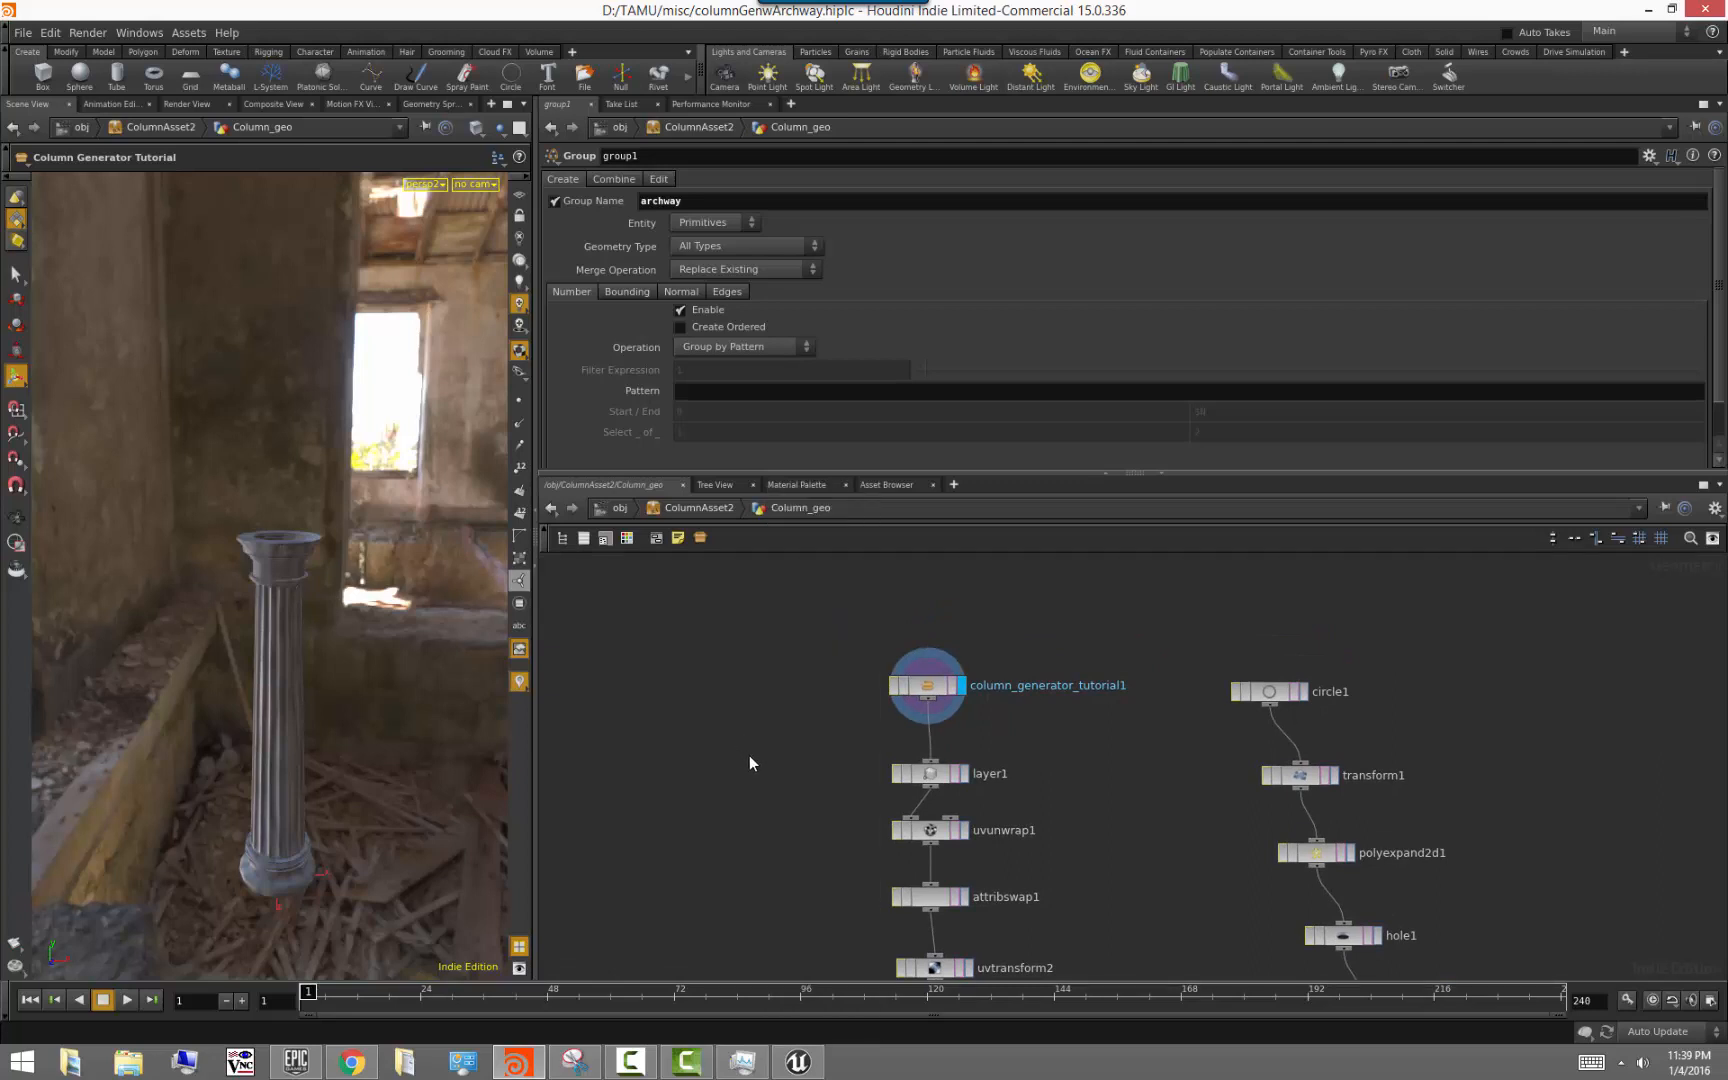
key(Tab)
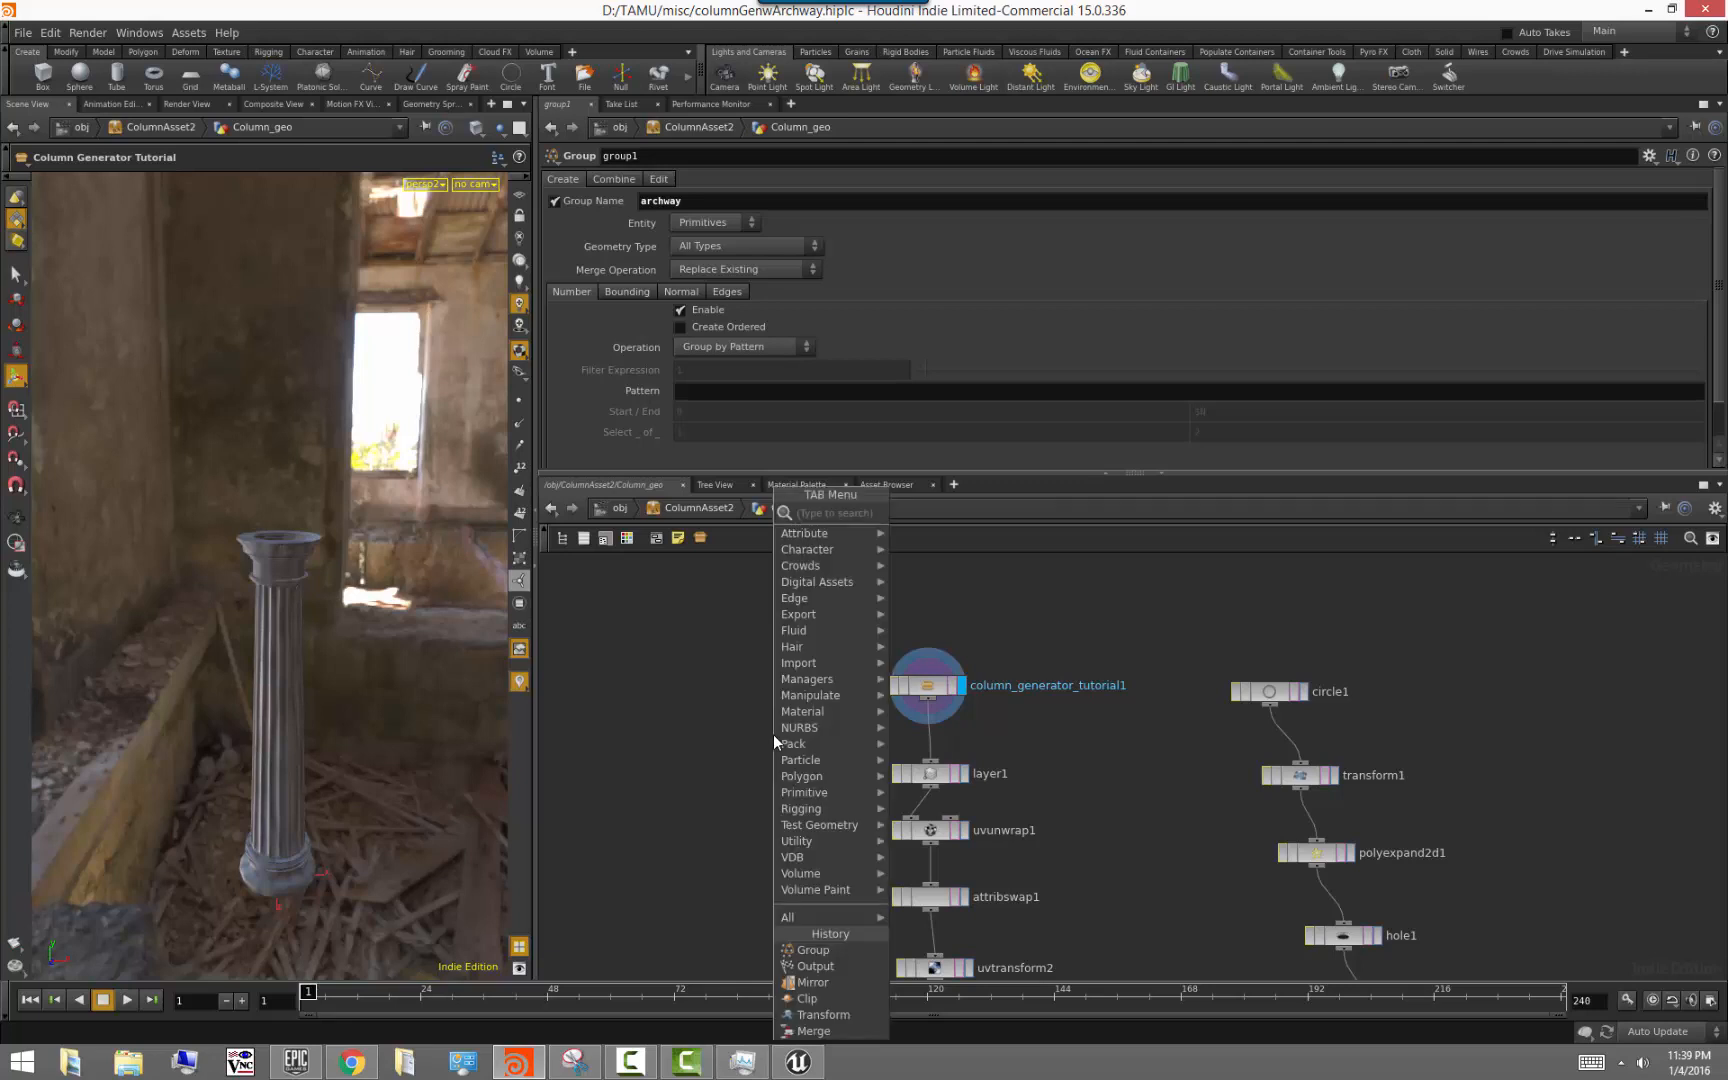
text(tube)
key(Return)
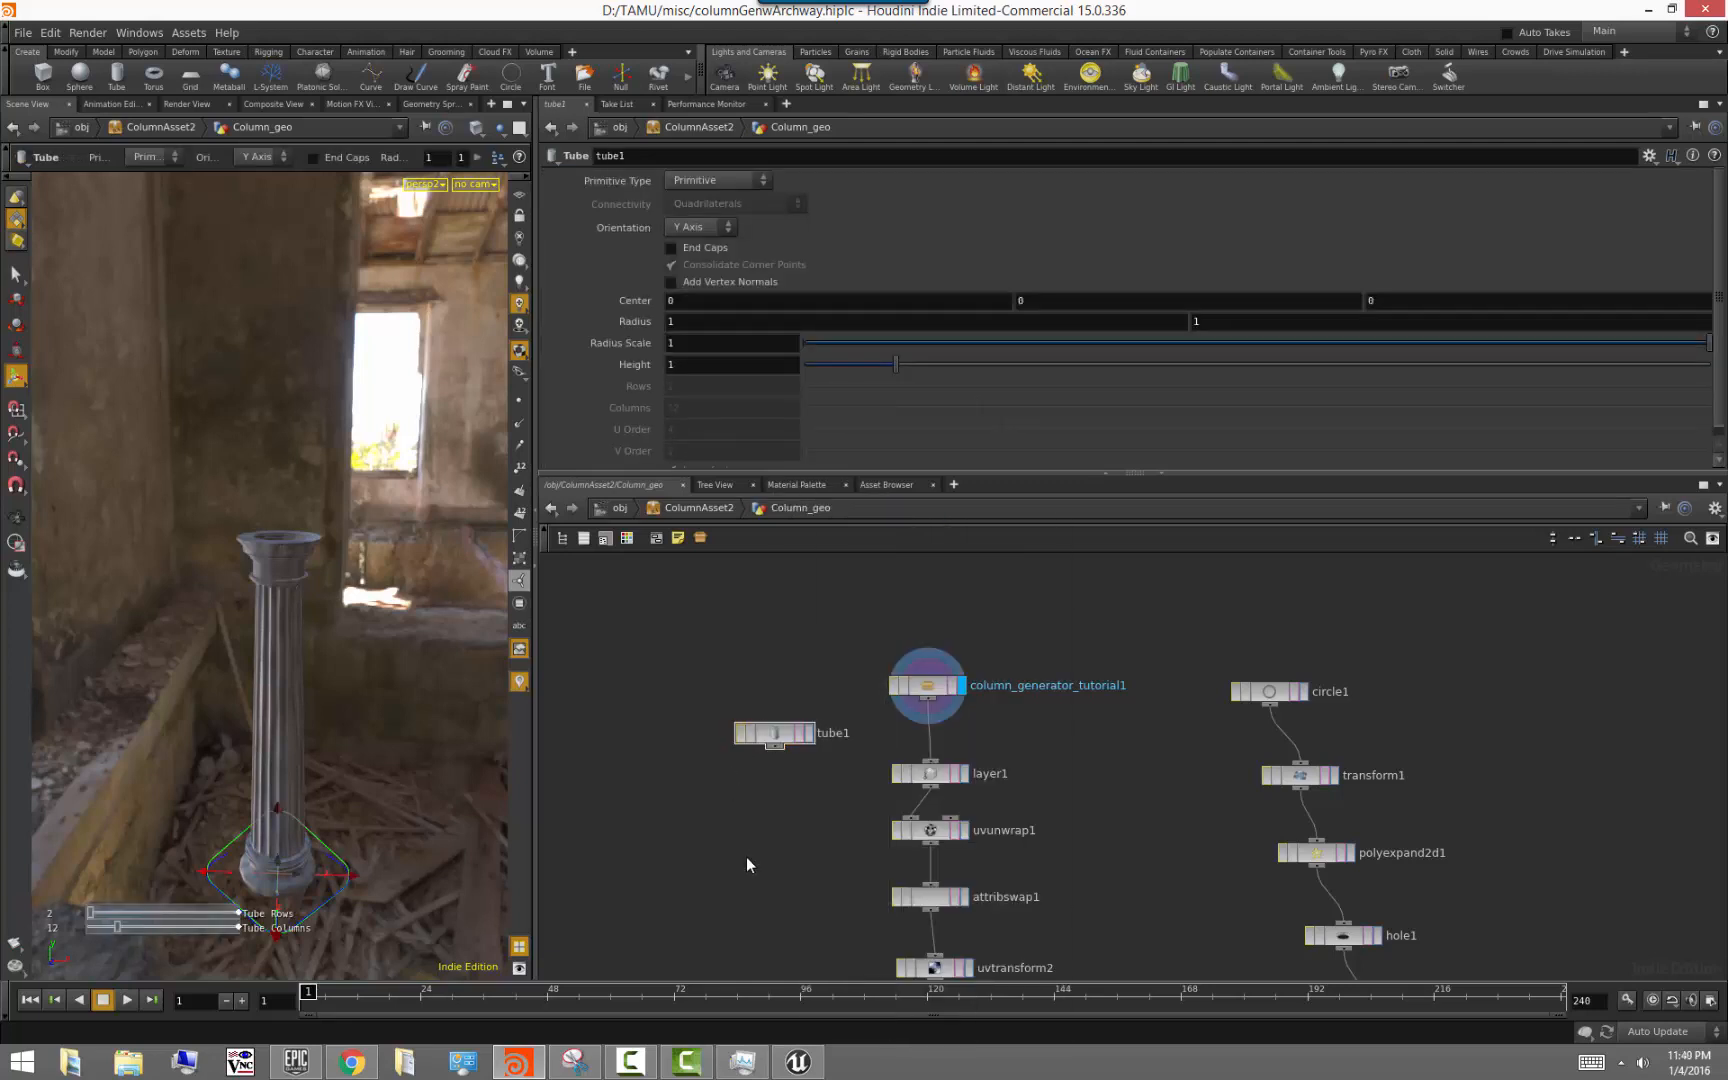
scroll(748, 855, up, 2)
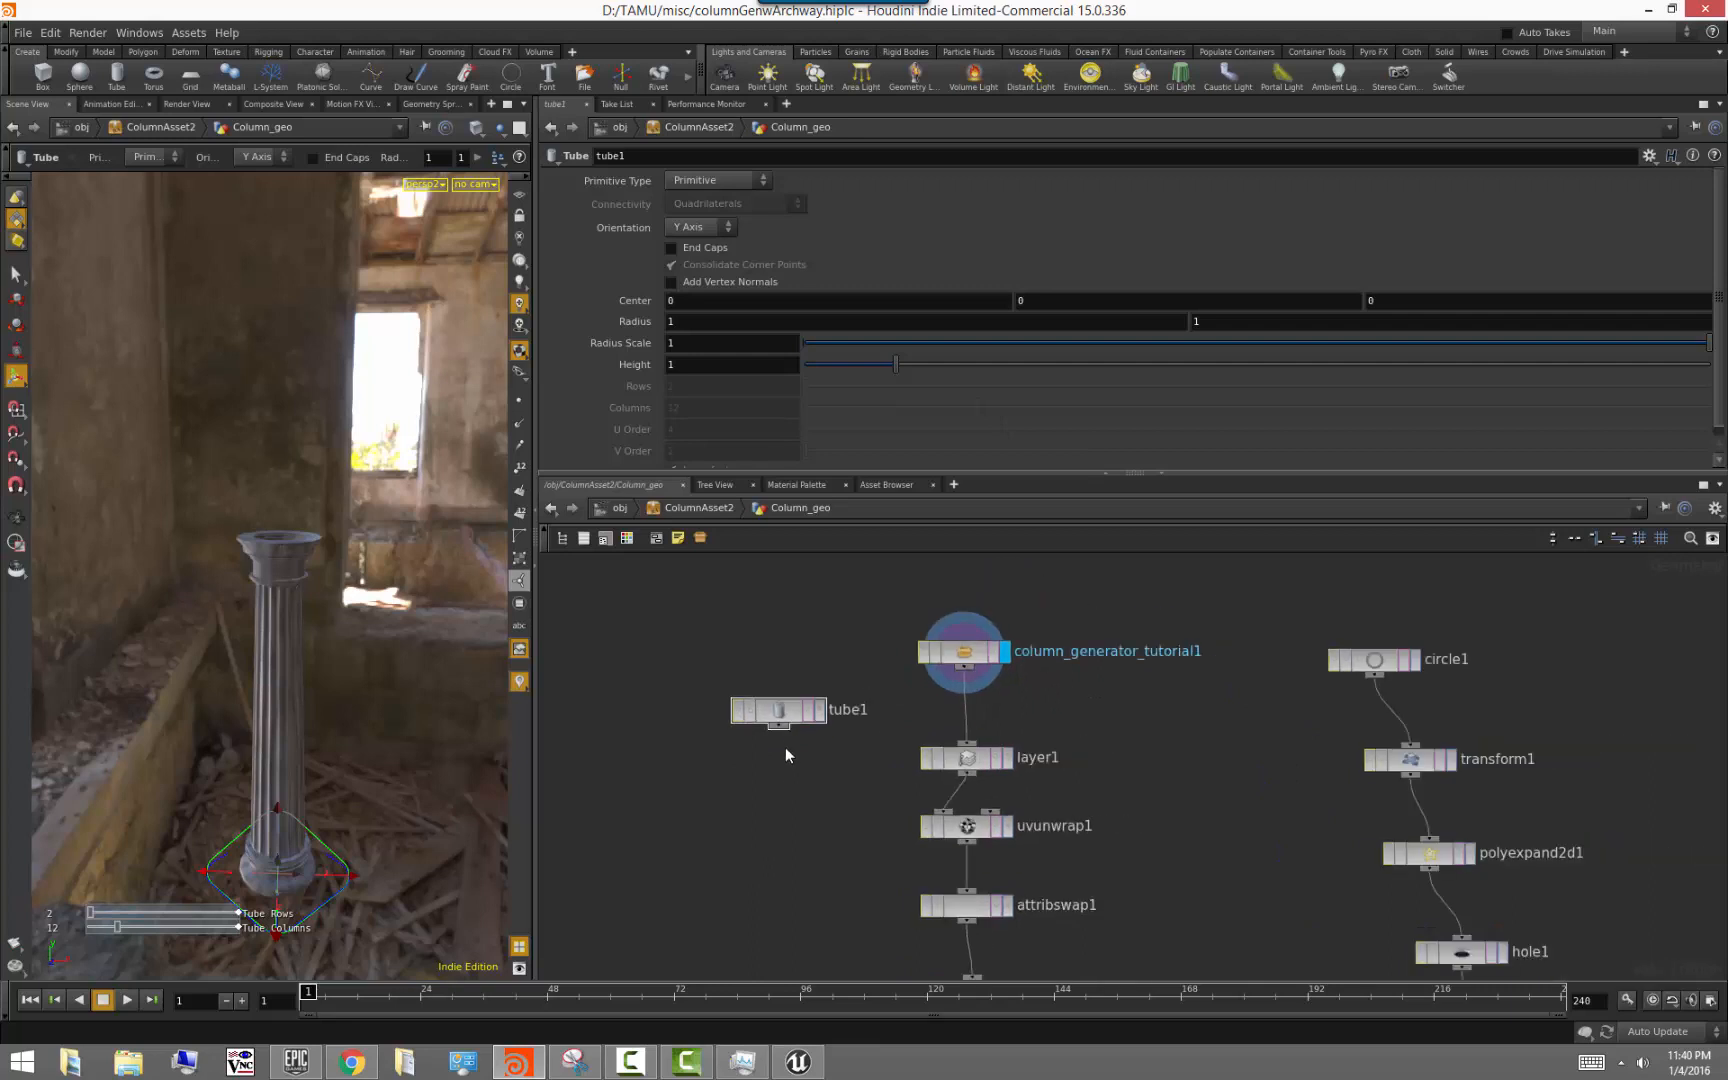
click(779, 712)
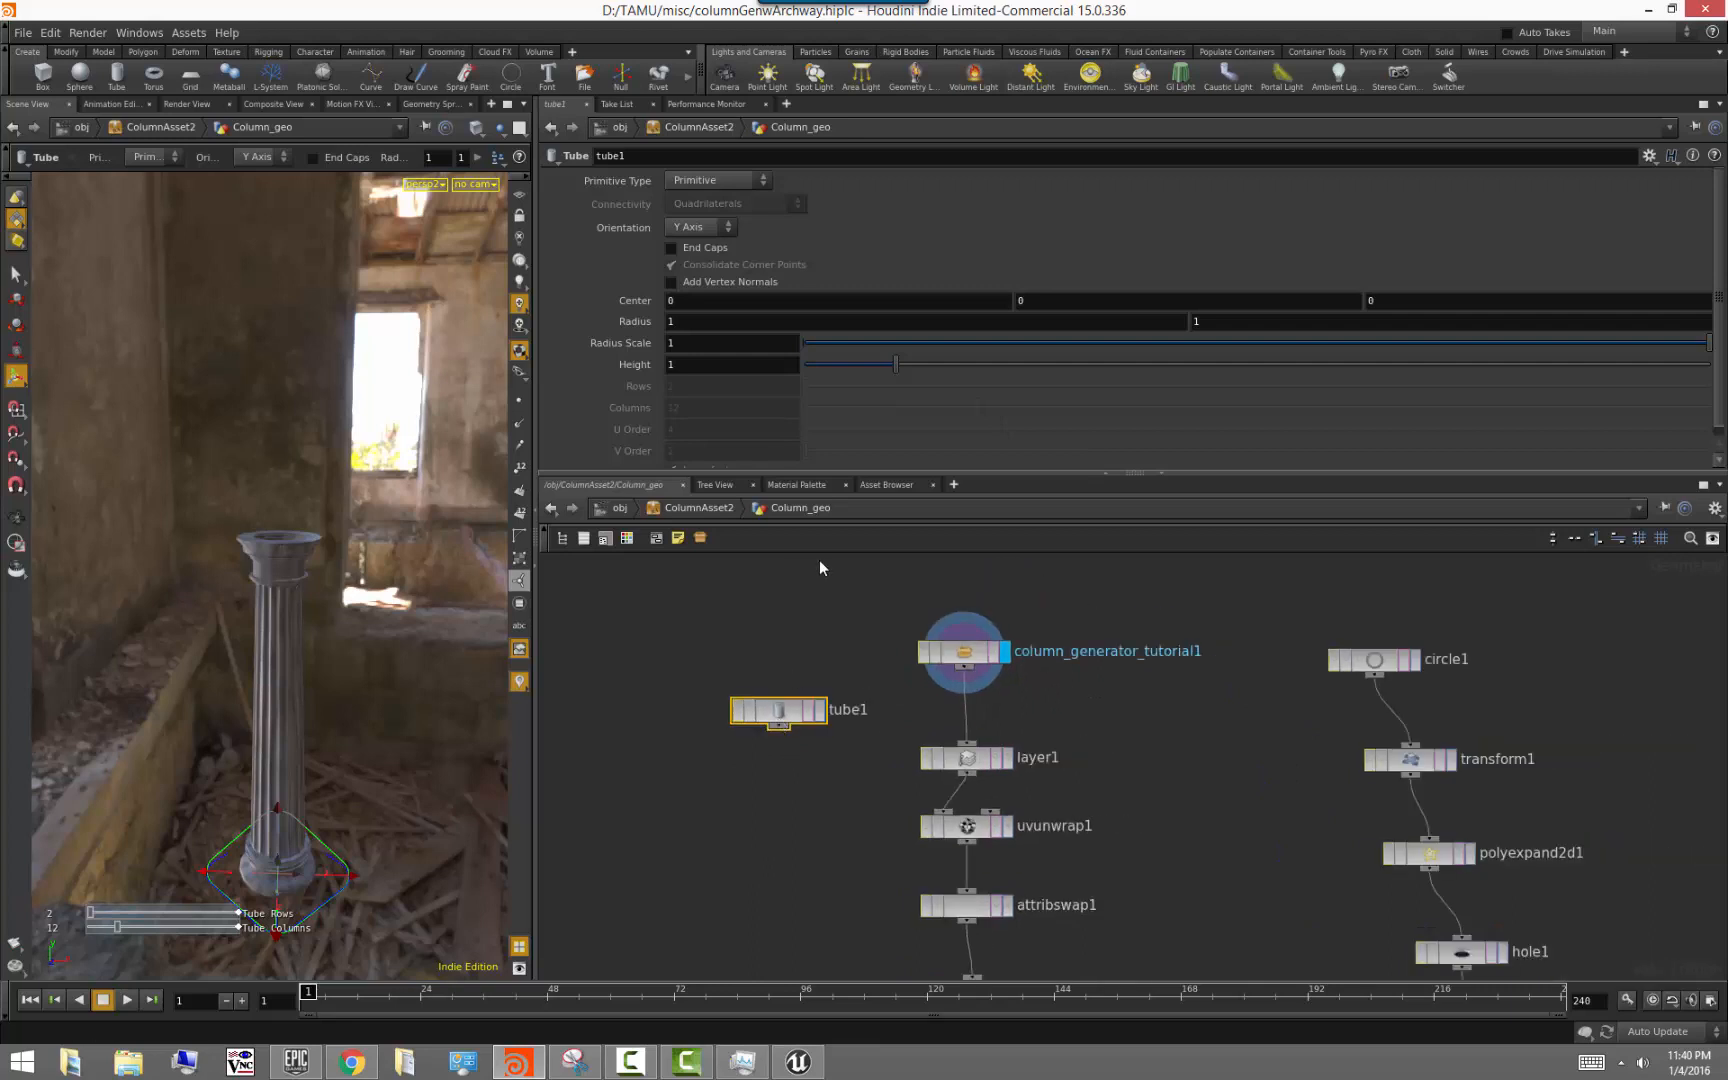
Link tube1's first radius value to column_generator_tutorial1's Overall Radius with a relative reference
click(985, 653)
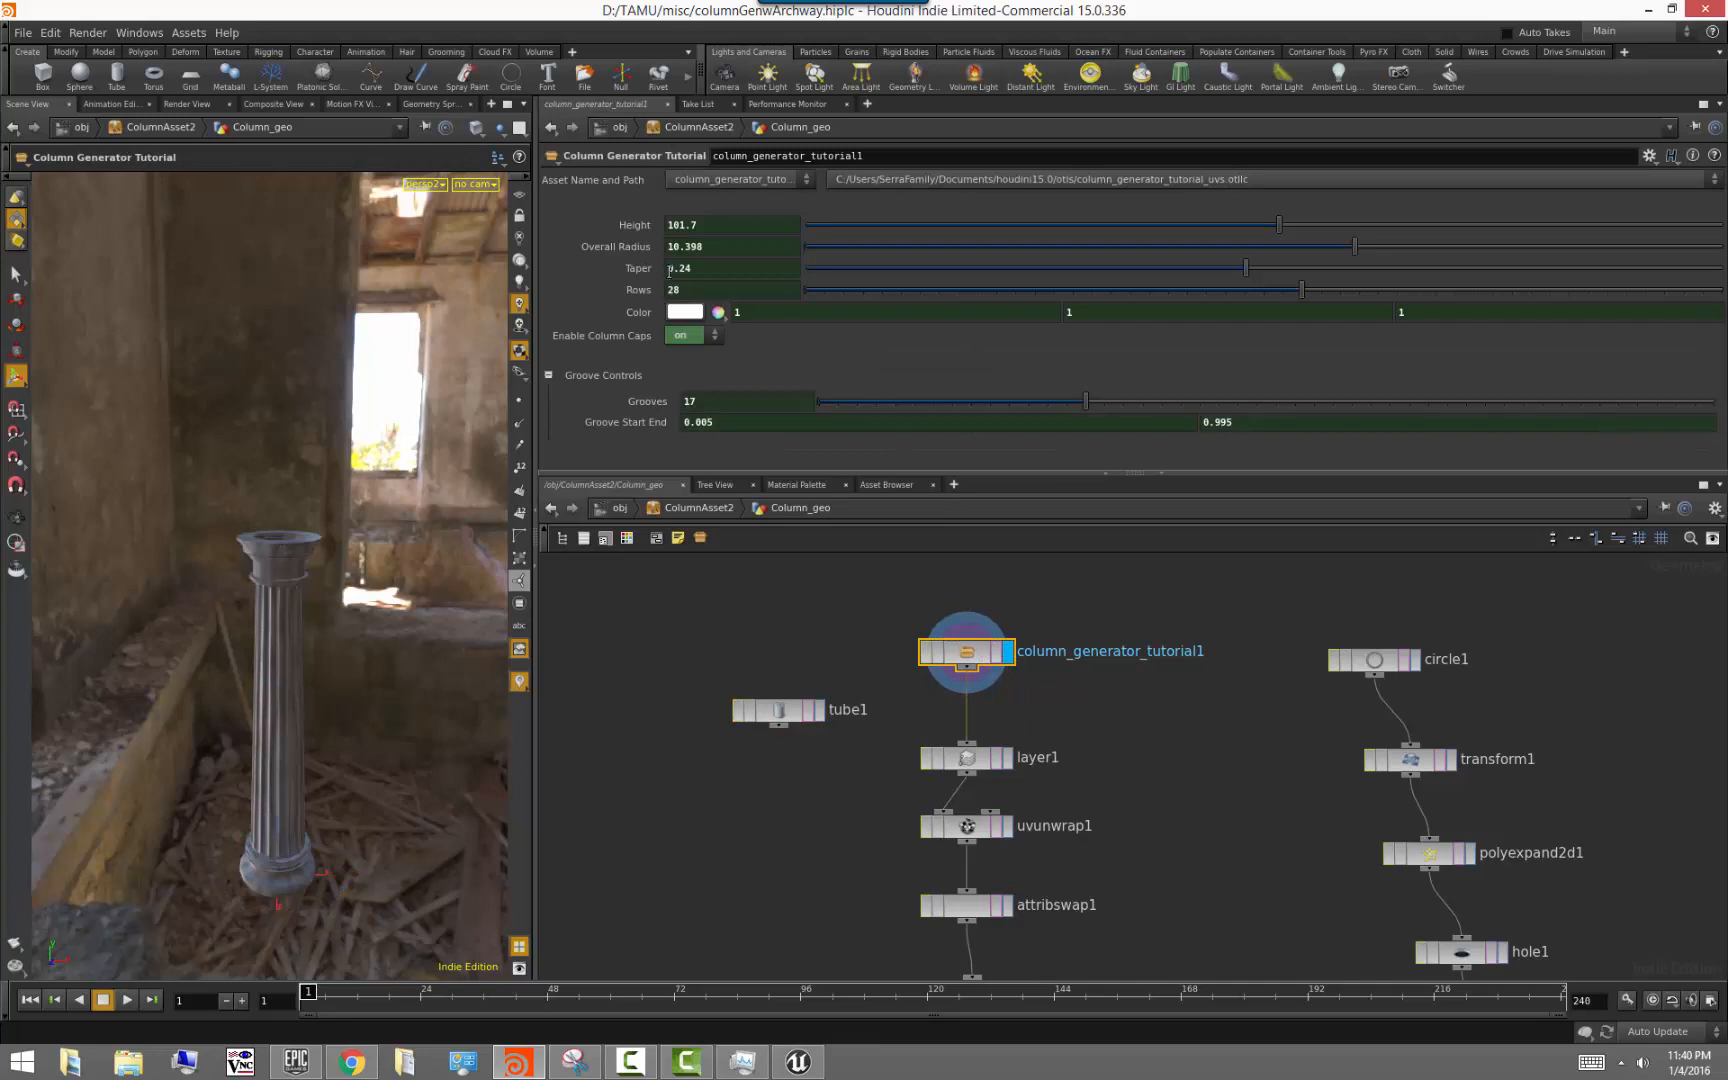
right_click(649, 245)
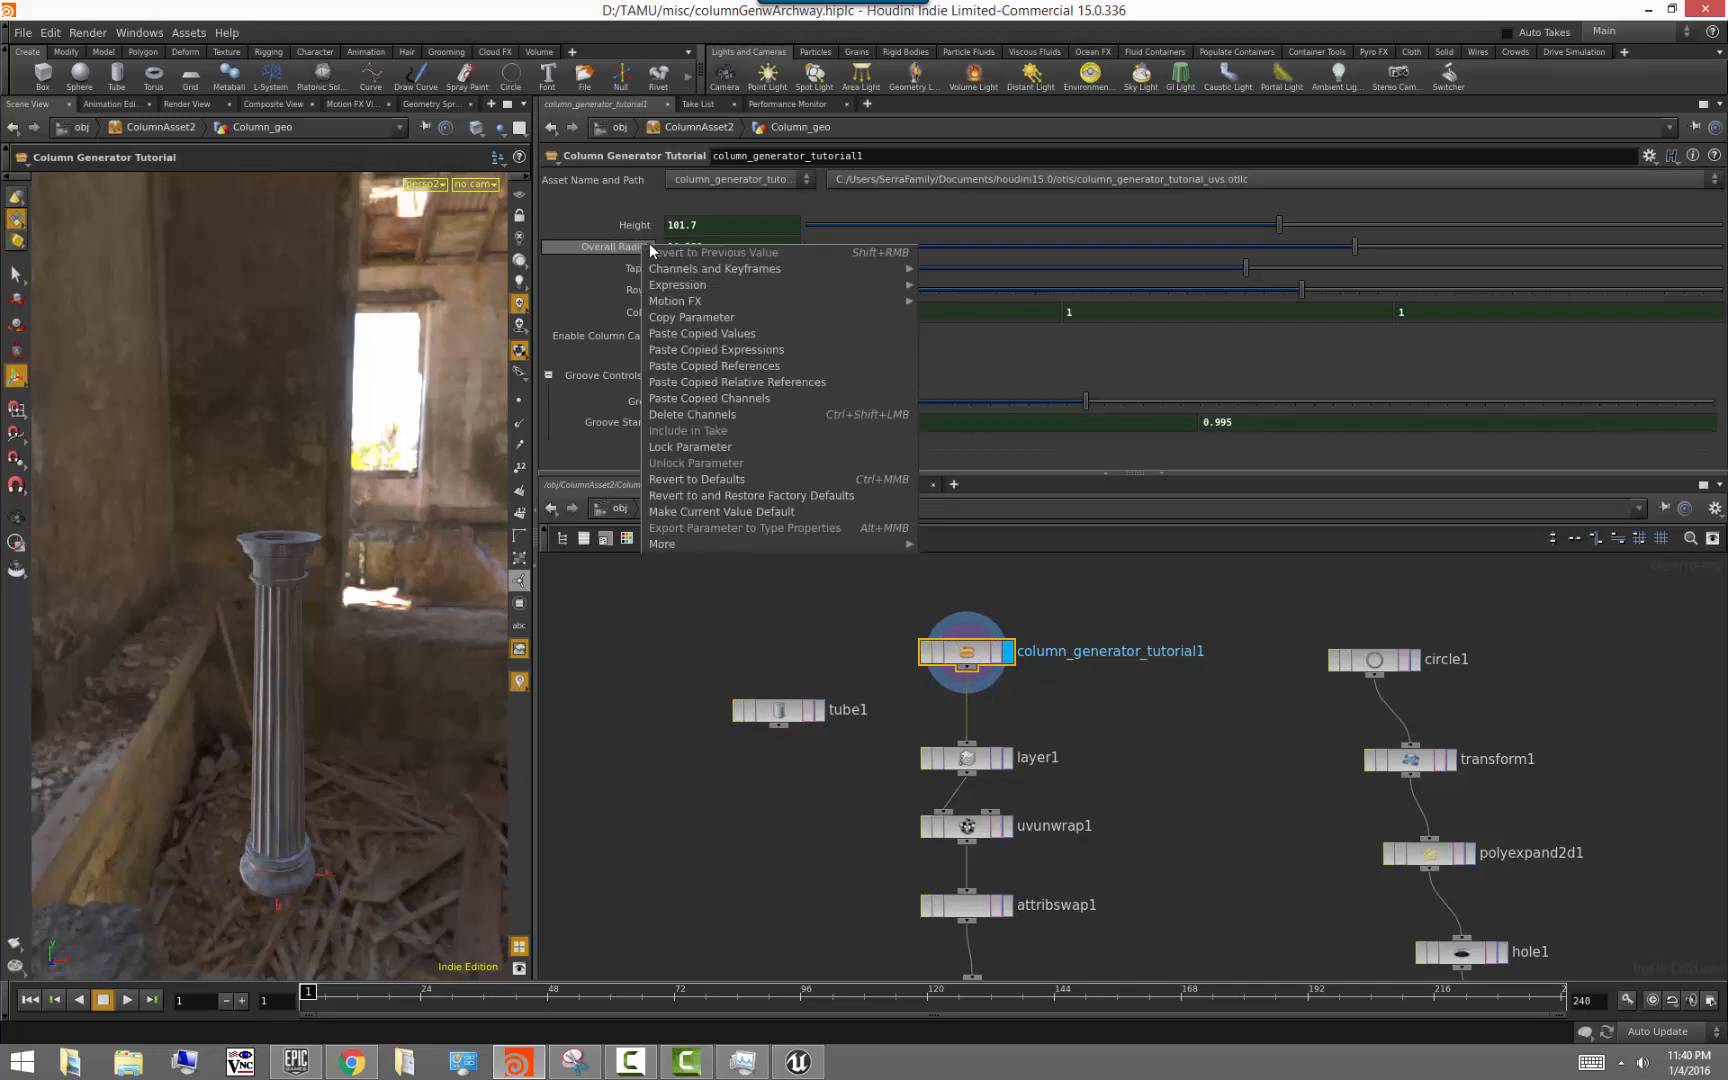
click(690, 317)
click(790, 710)
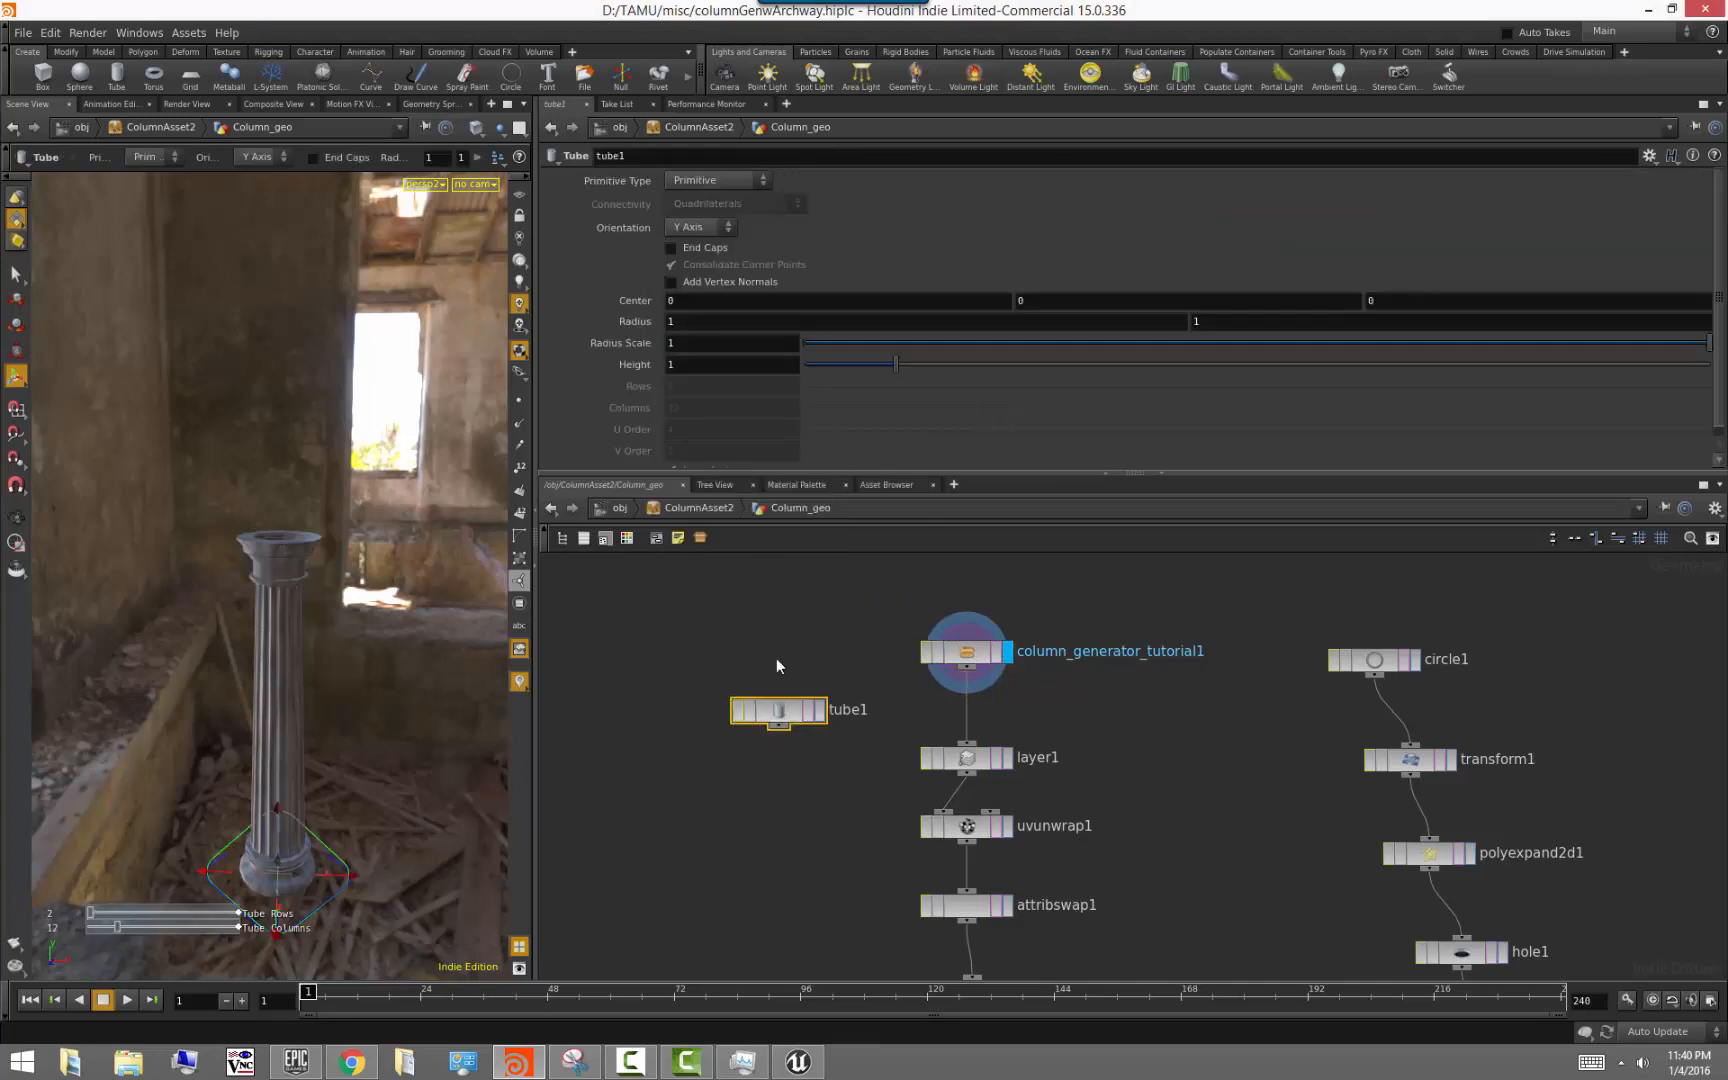
right_click(644, 319)
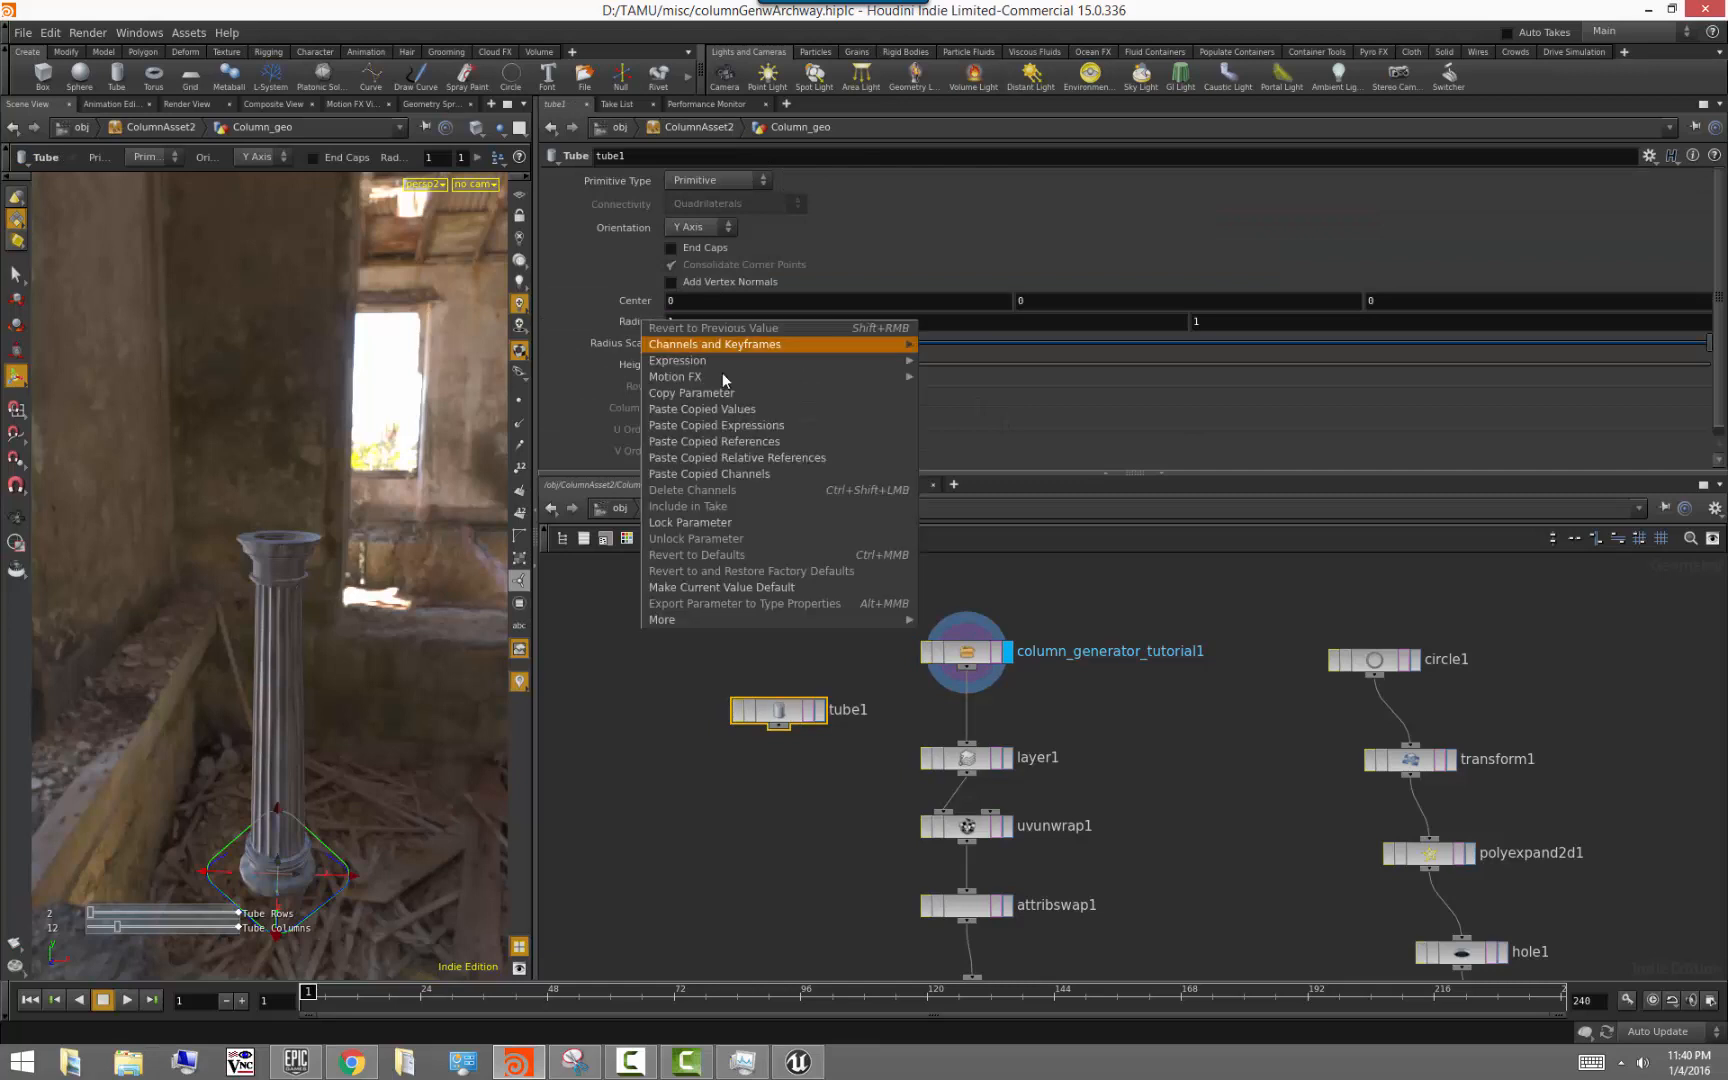
click(760, 458)
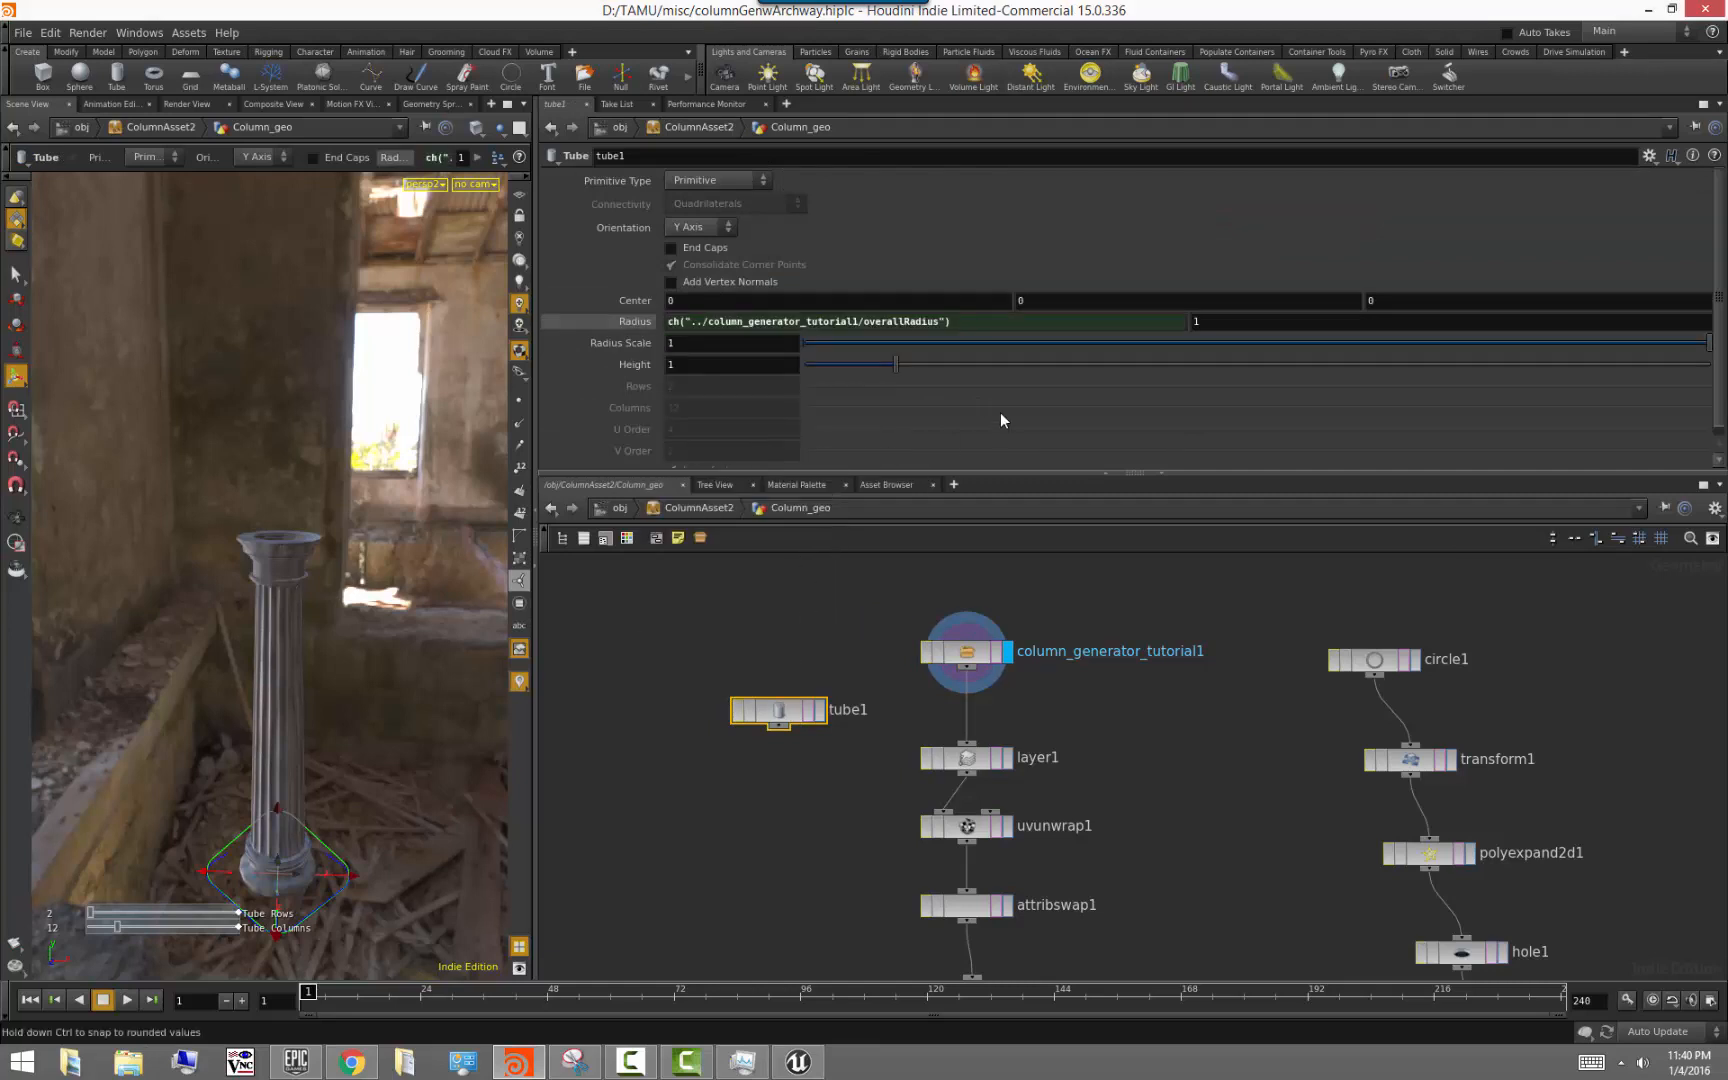
Link tube1's second radius value to its first one with the relative reference ch("rad1")
right_click(907, 320)
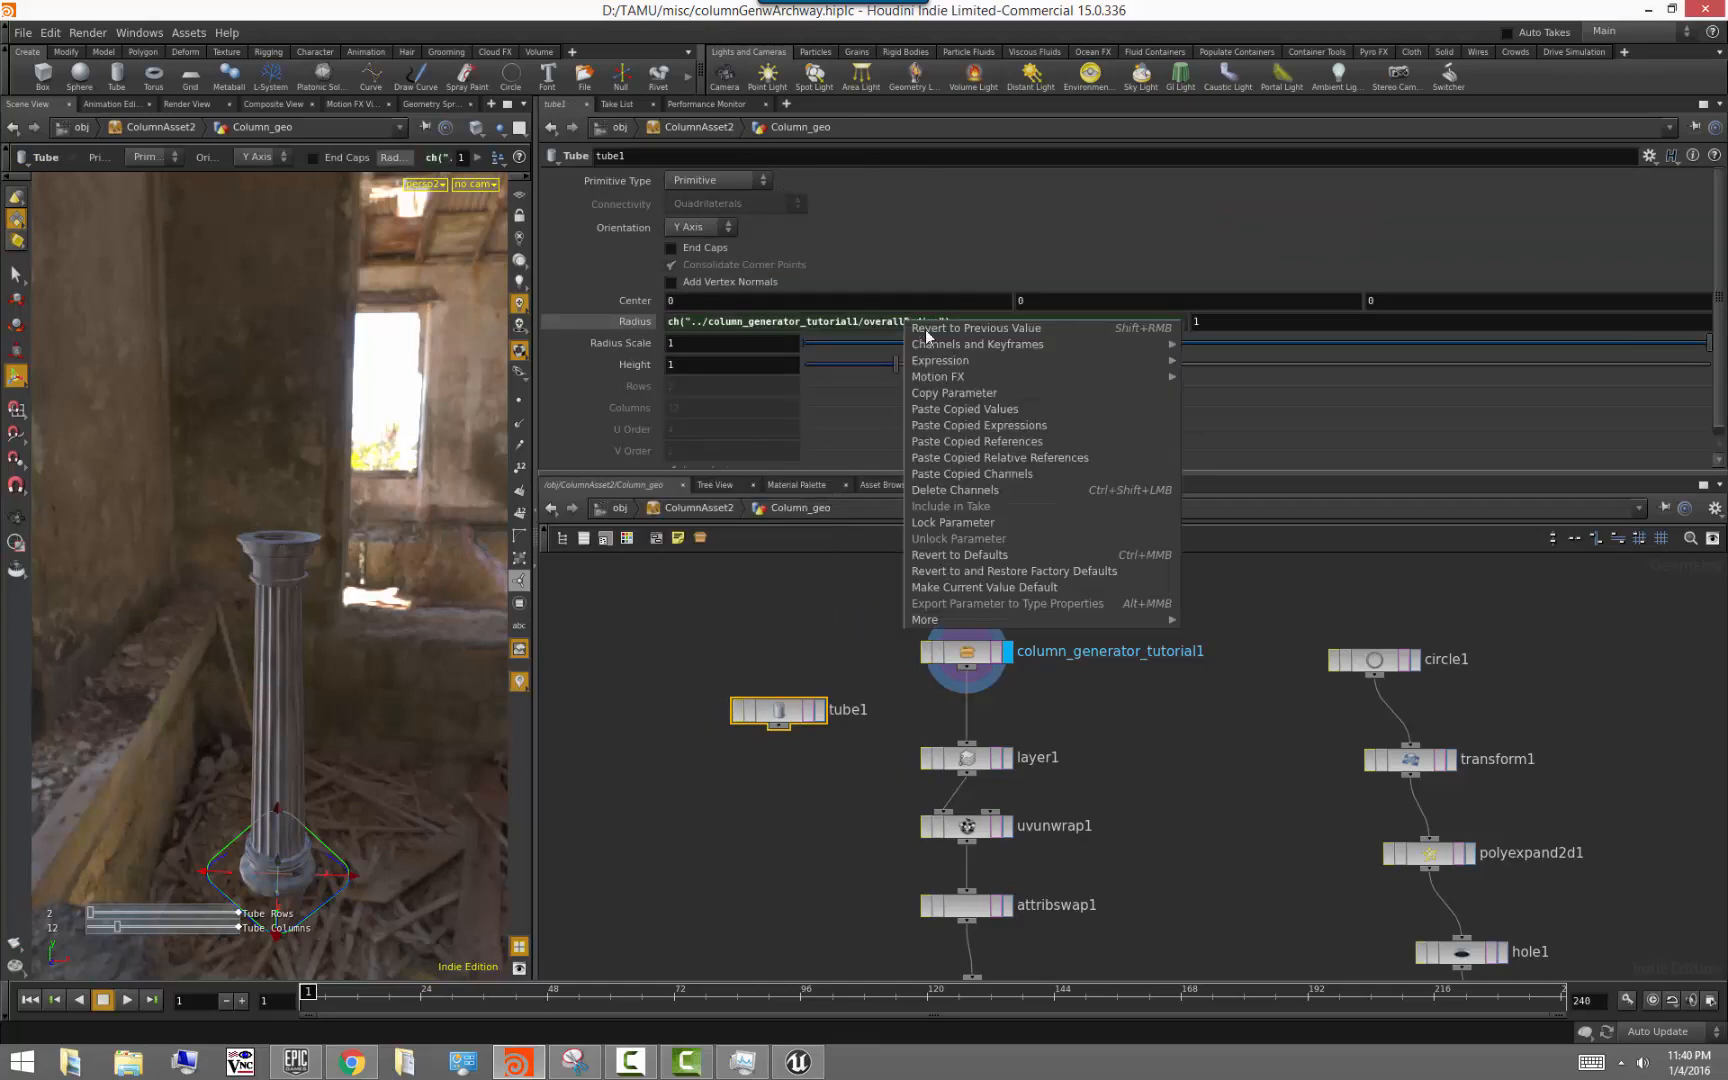
click(957, 400)
right_click(1210, 315)
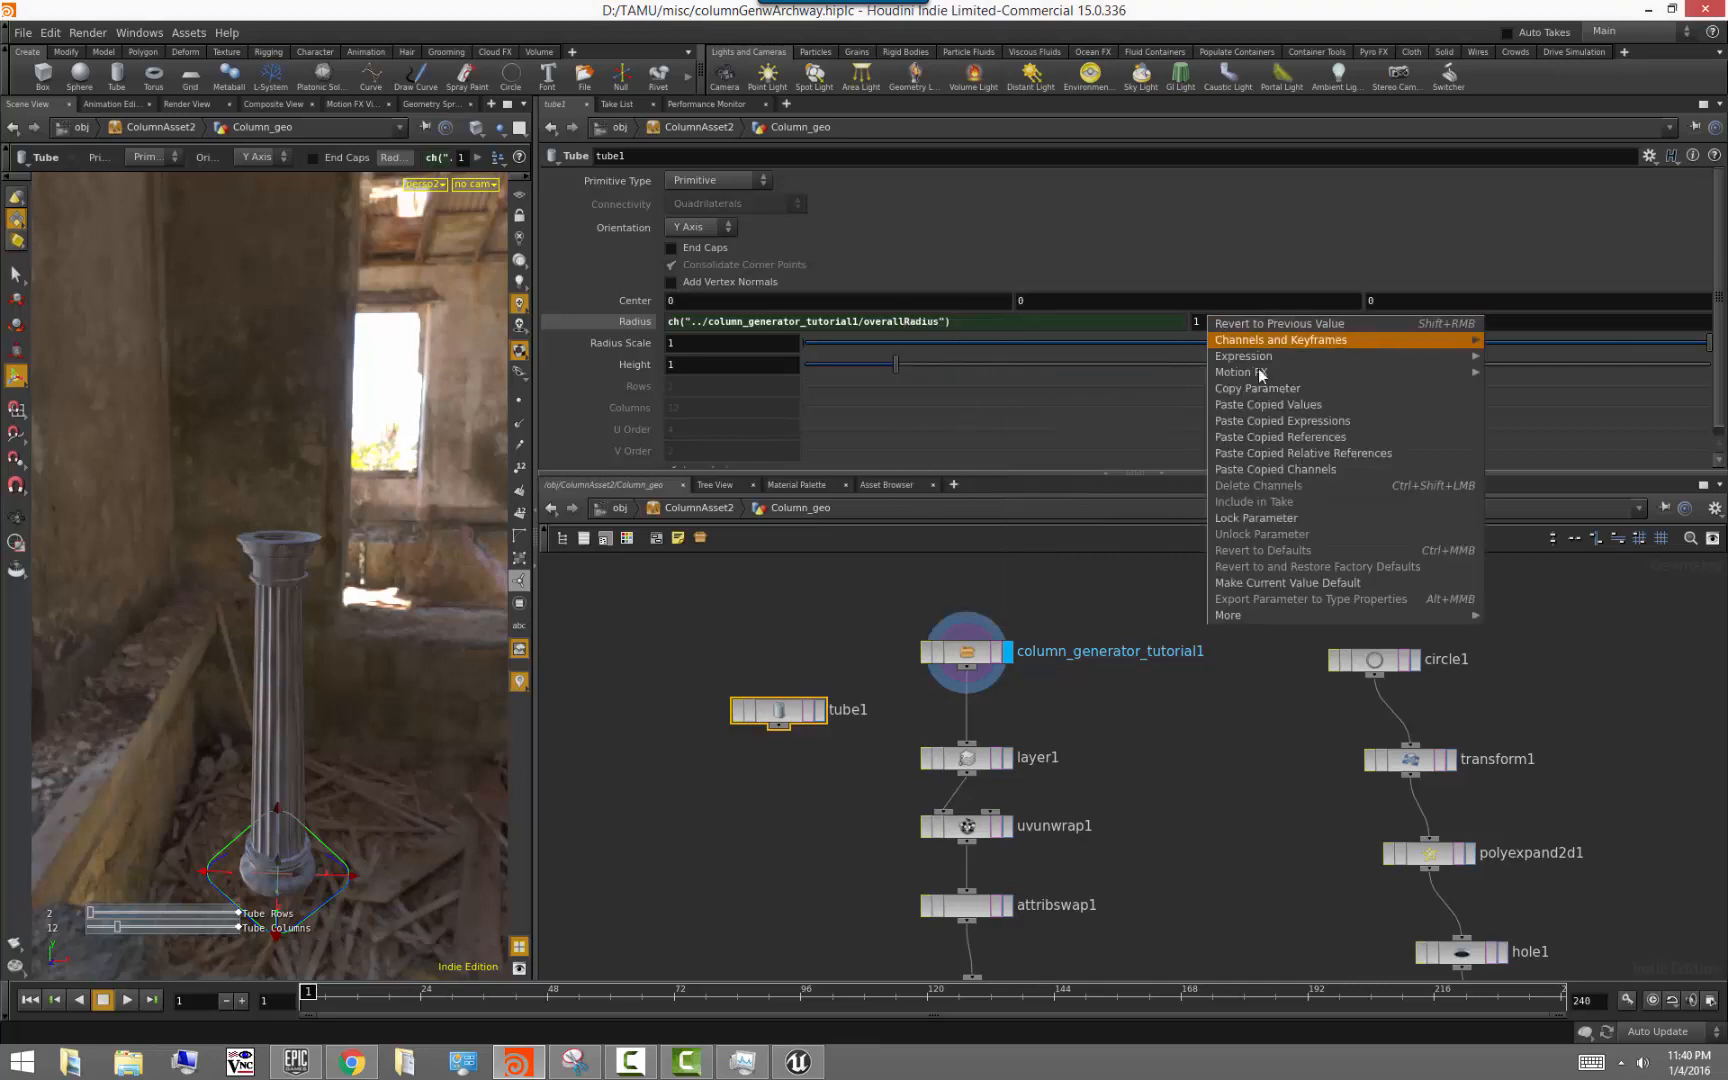
click(1287, 454)
click(738, 604)
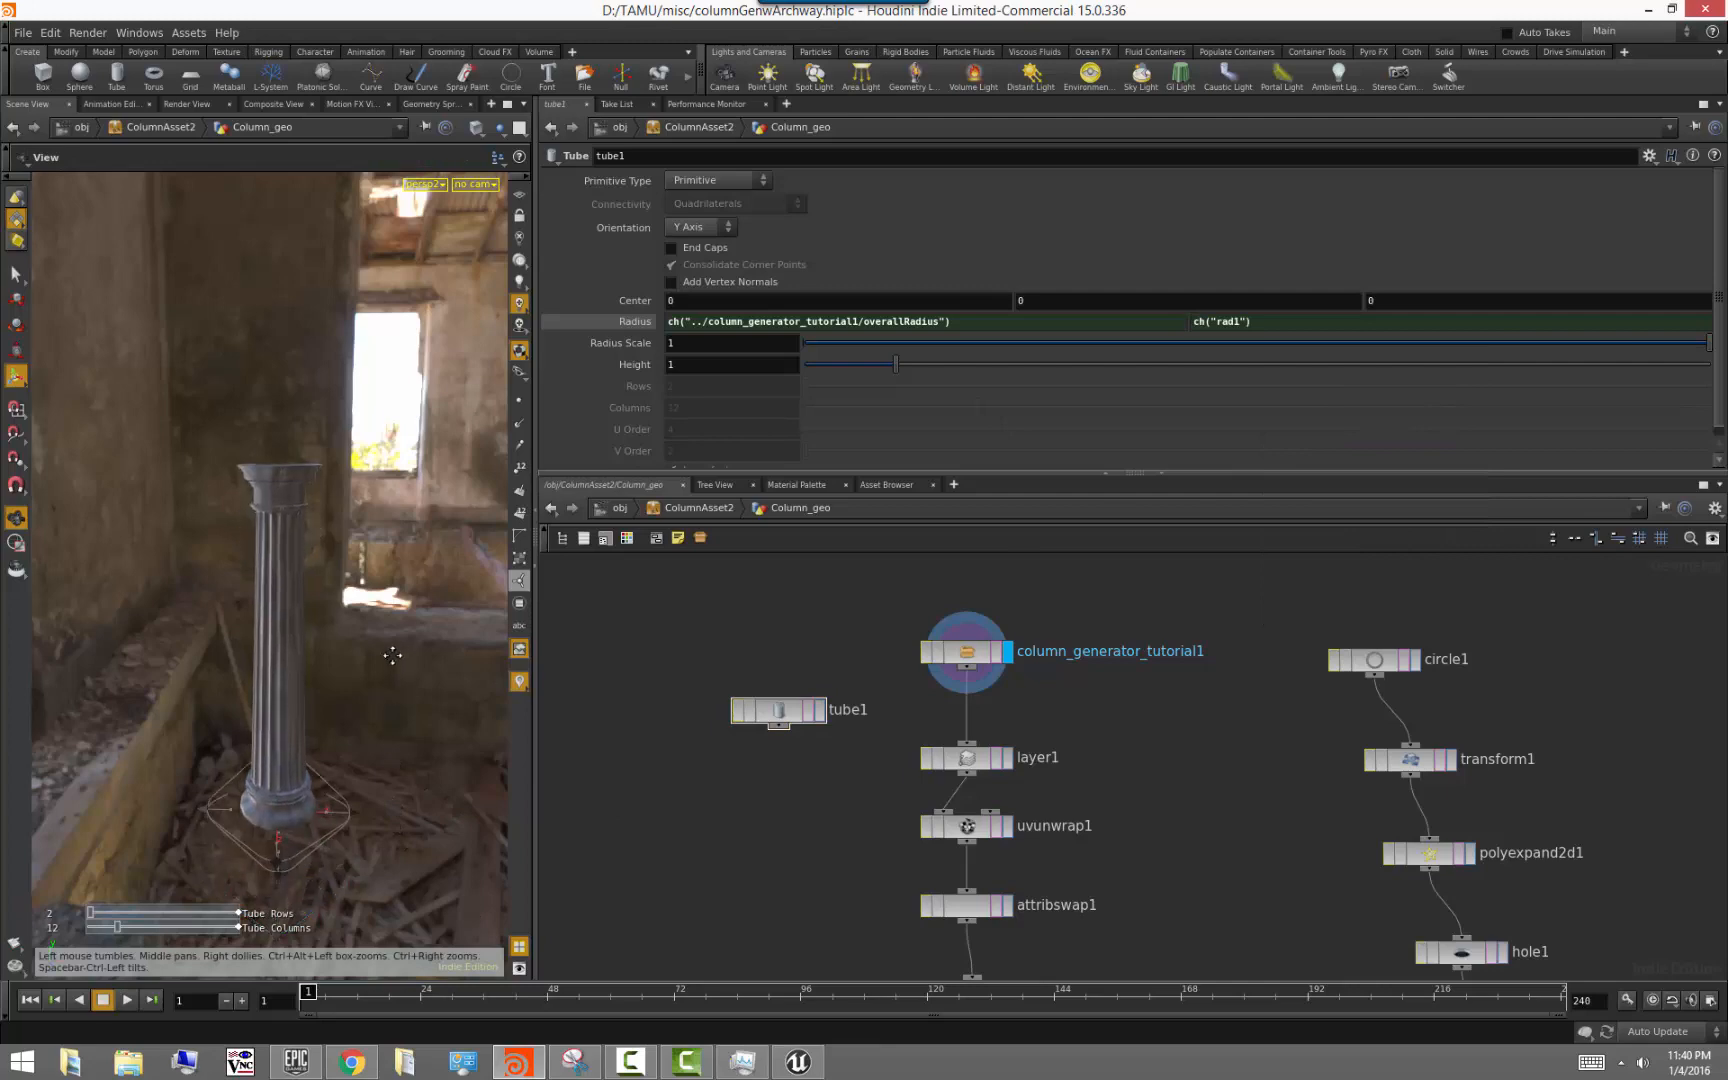
Display tube1's output and show column_generator_tutorial1 as a template for comparison
click(819, 710)
click(1000, 652)
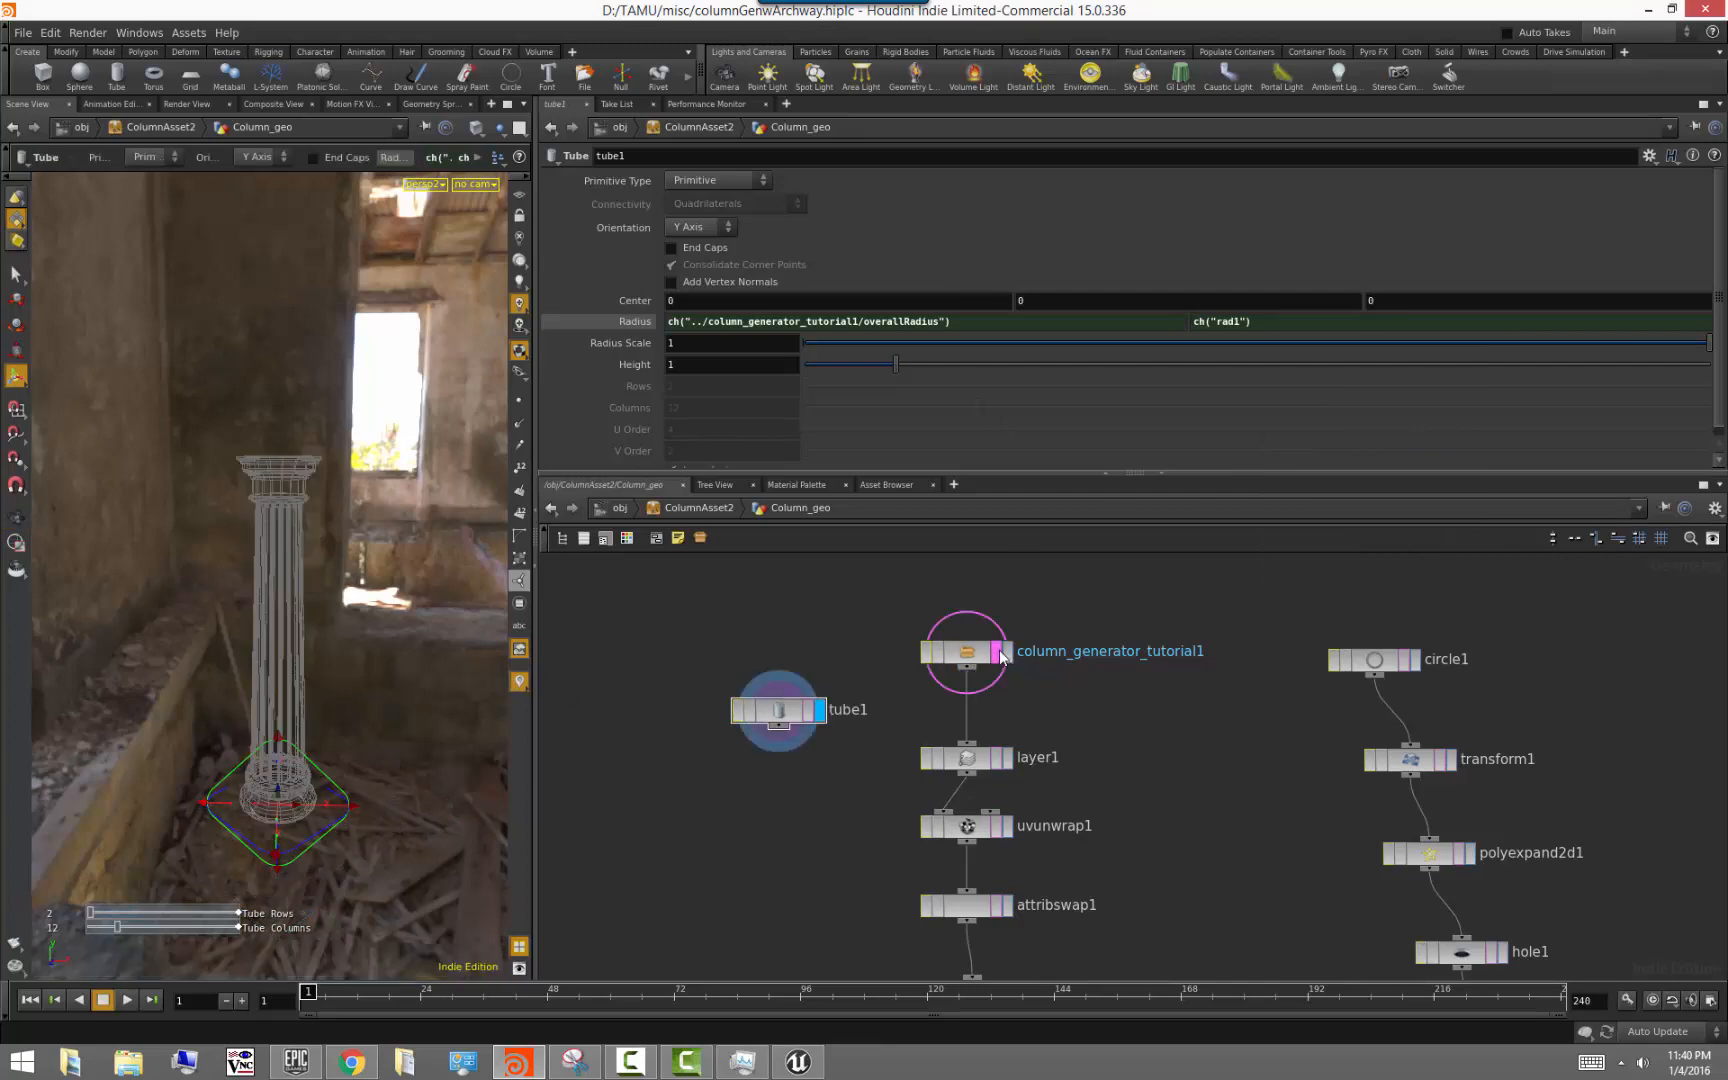
alt+drag(397, 725, 582, 799)
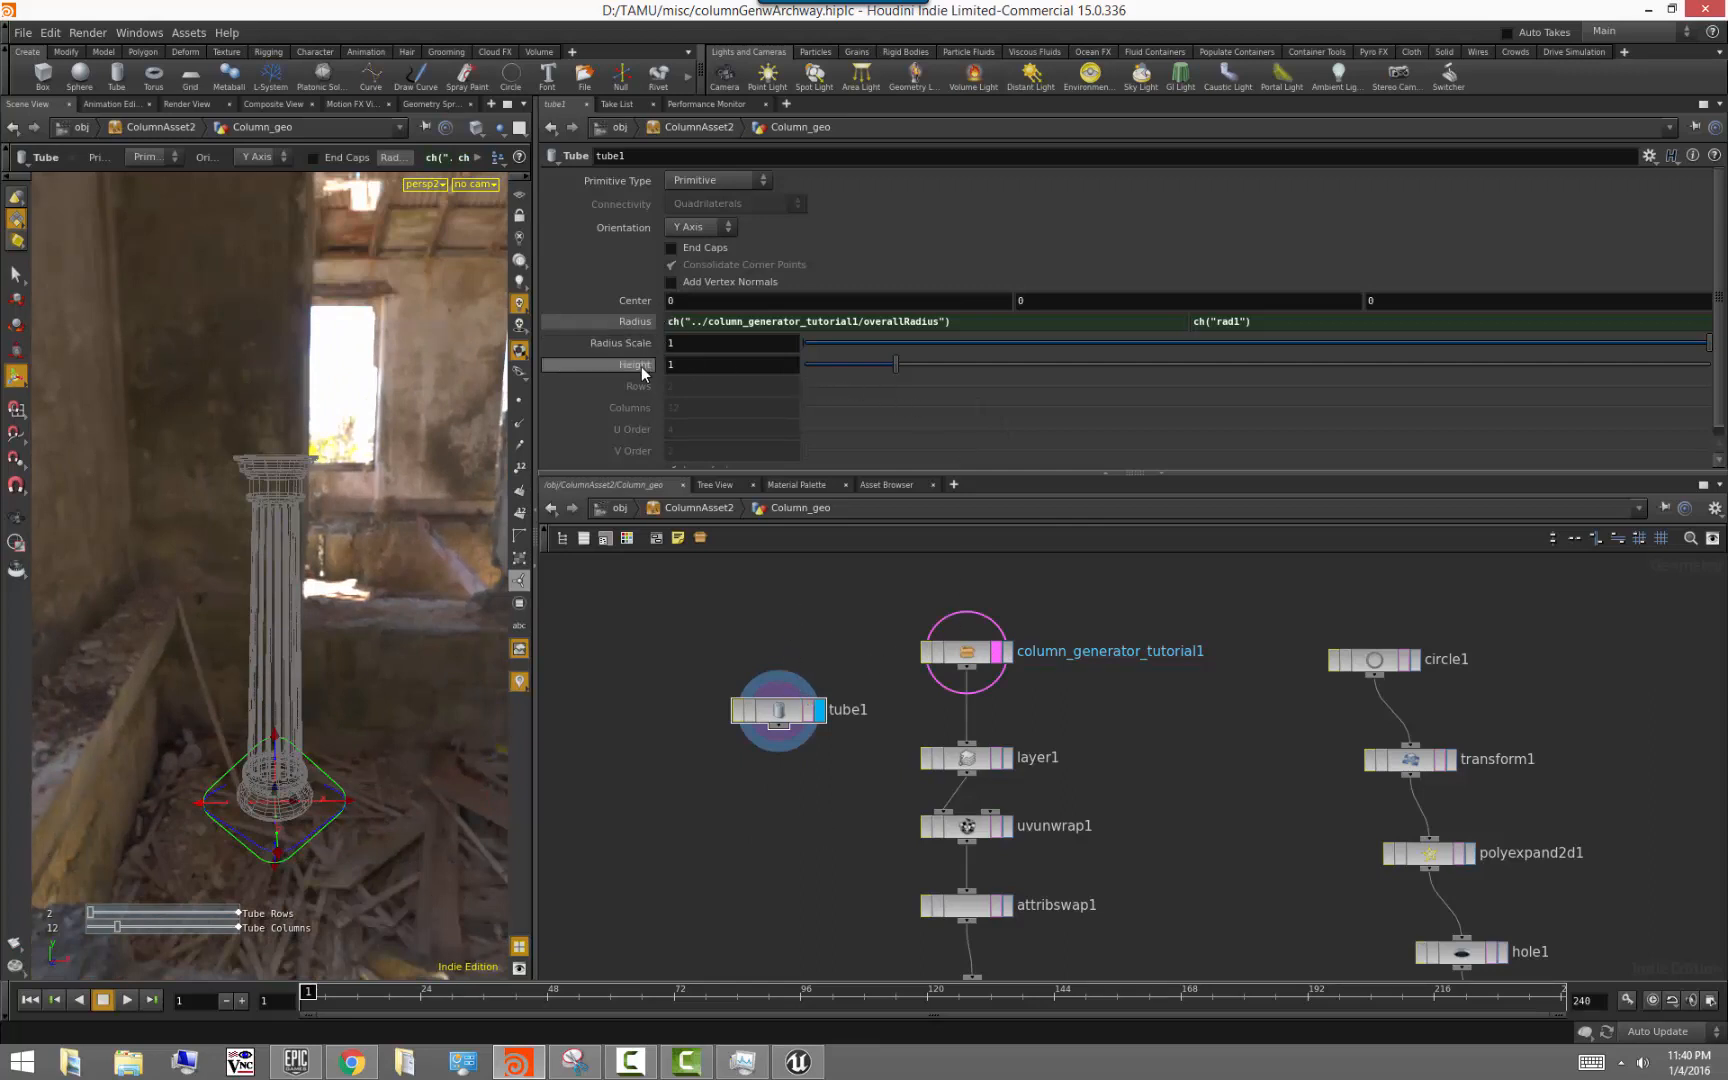
Link tube1's height to column_generator_tutorial1's Height with a relative reference
click(966, 652)
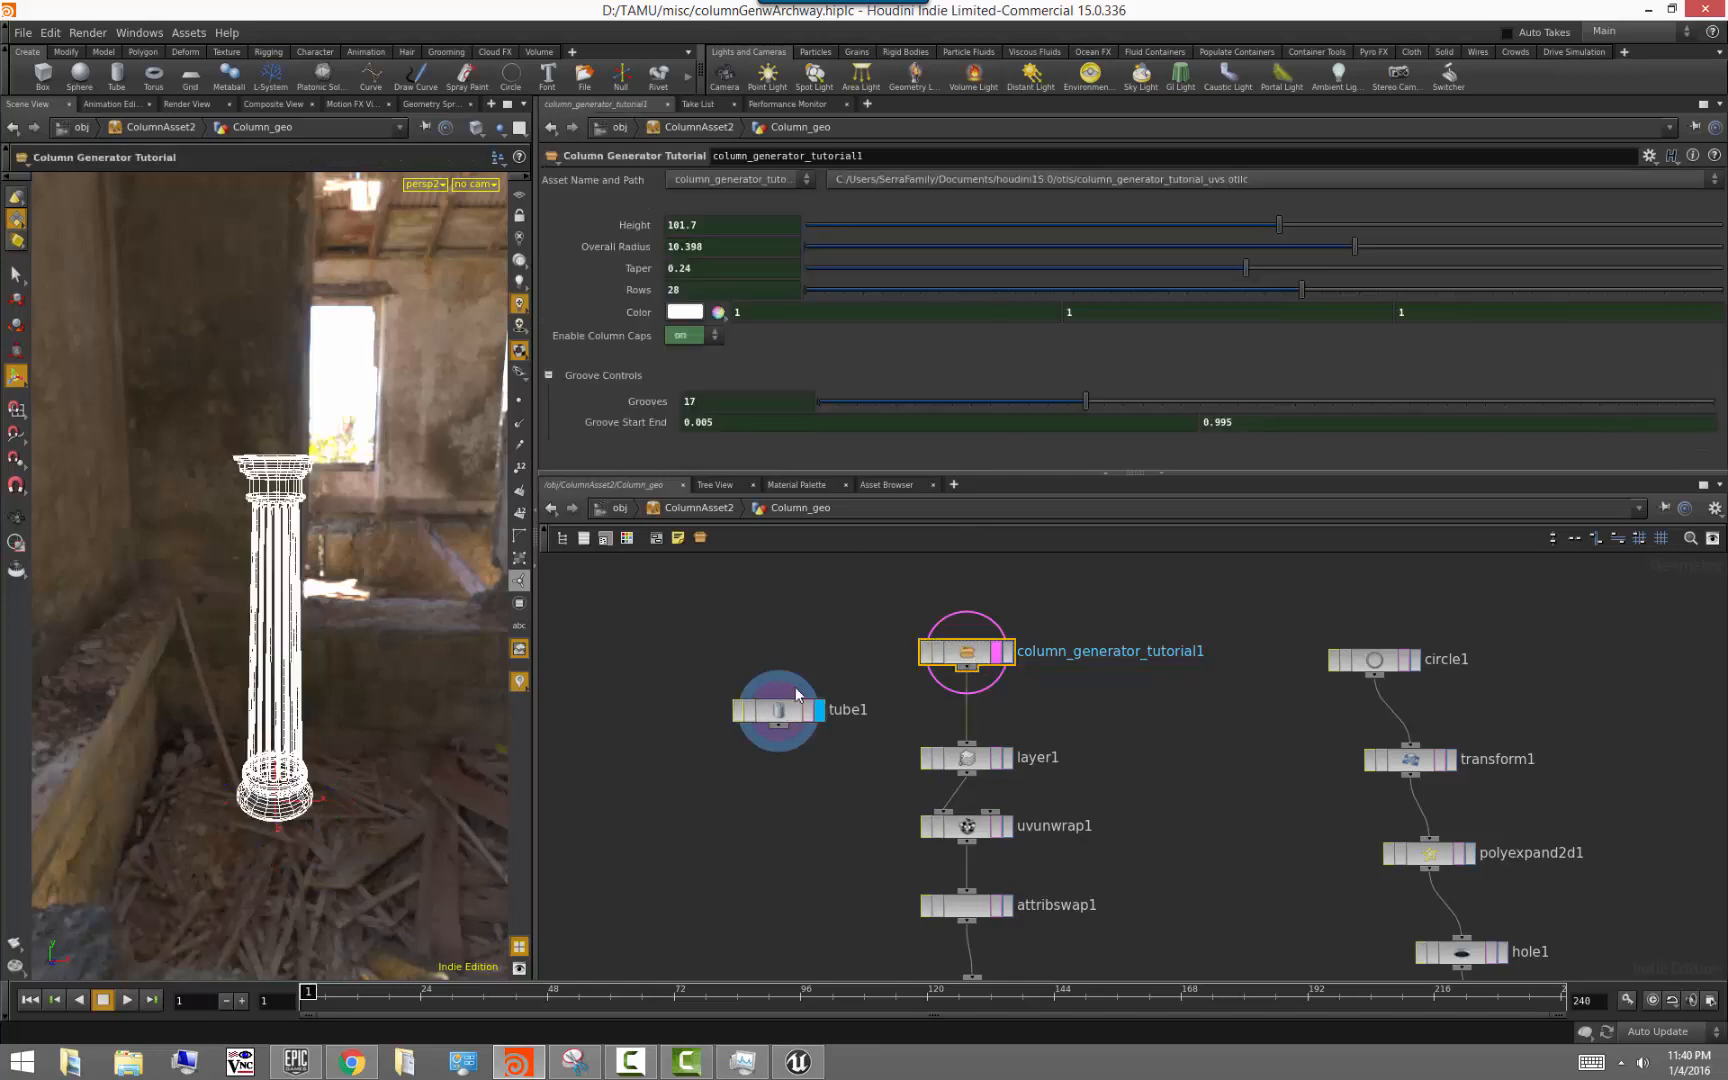
right_click(640, 225)
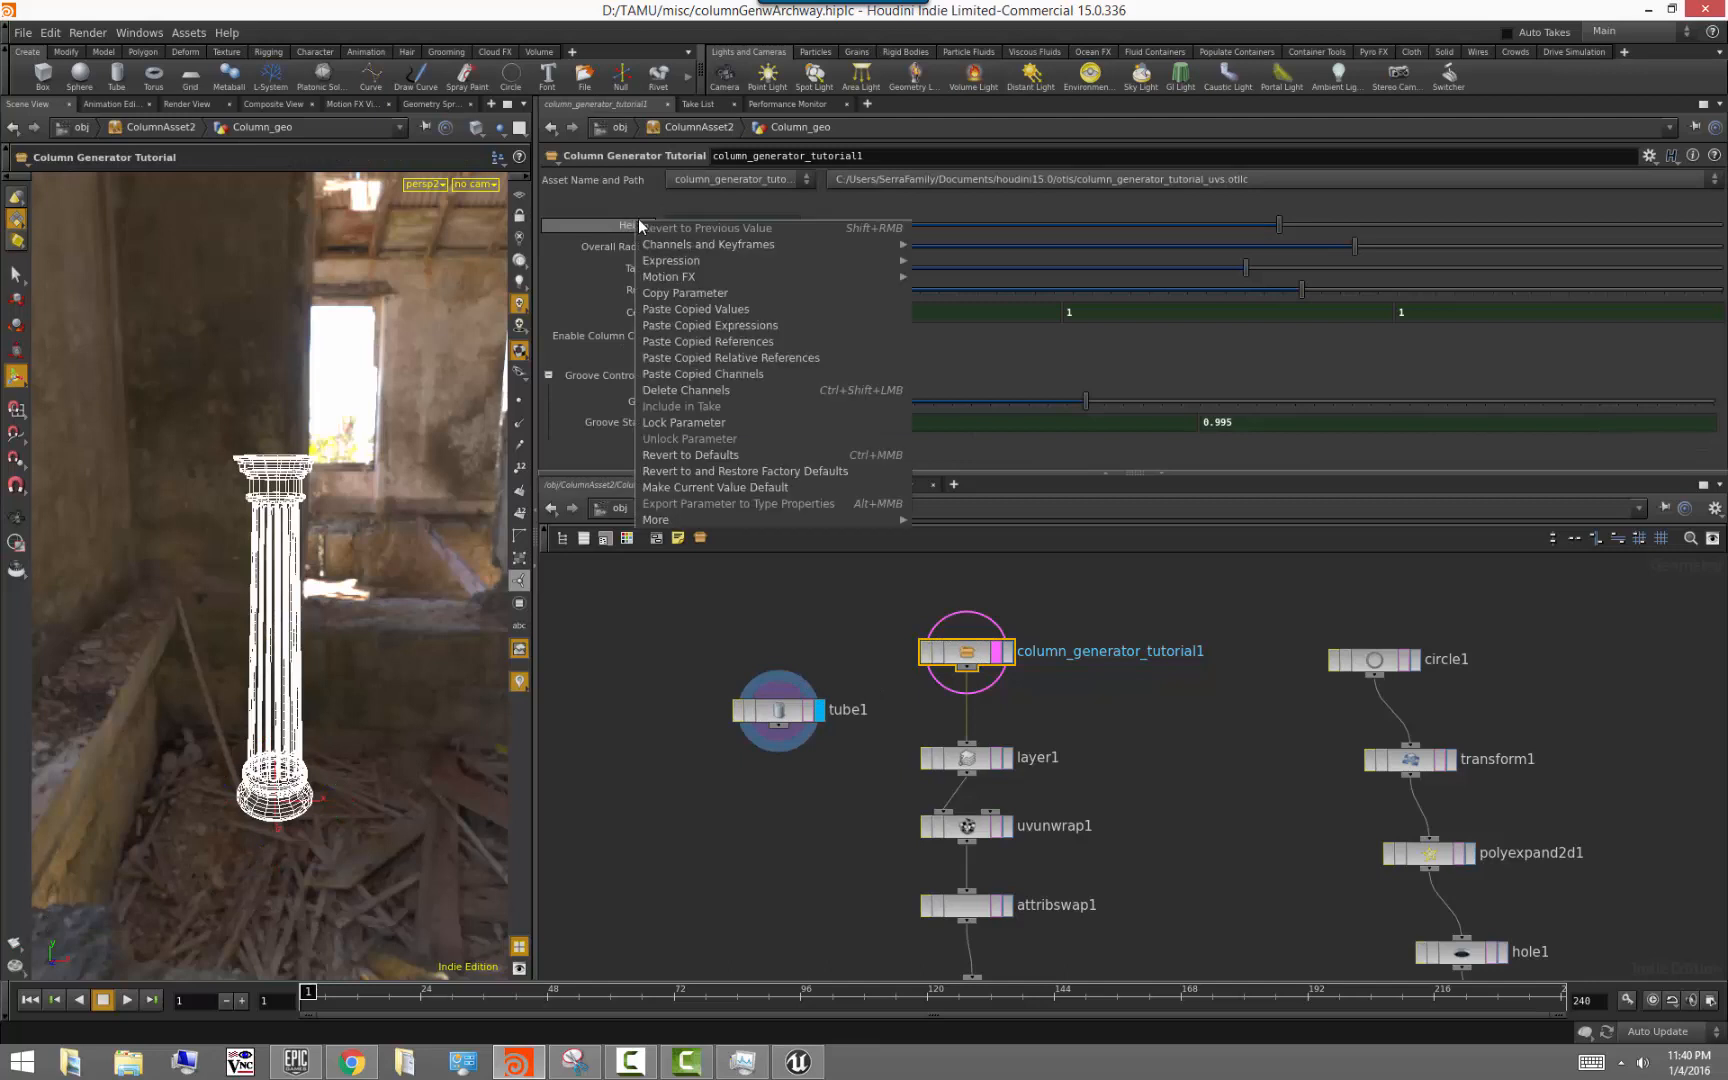
click(685, 292)
click(779, 710)
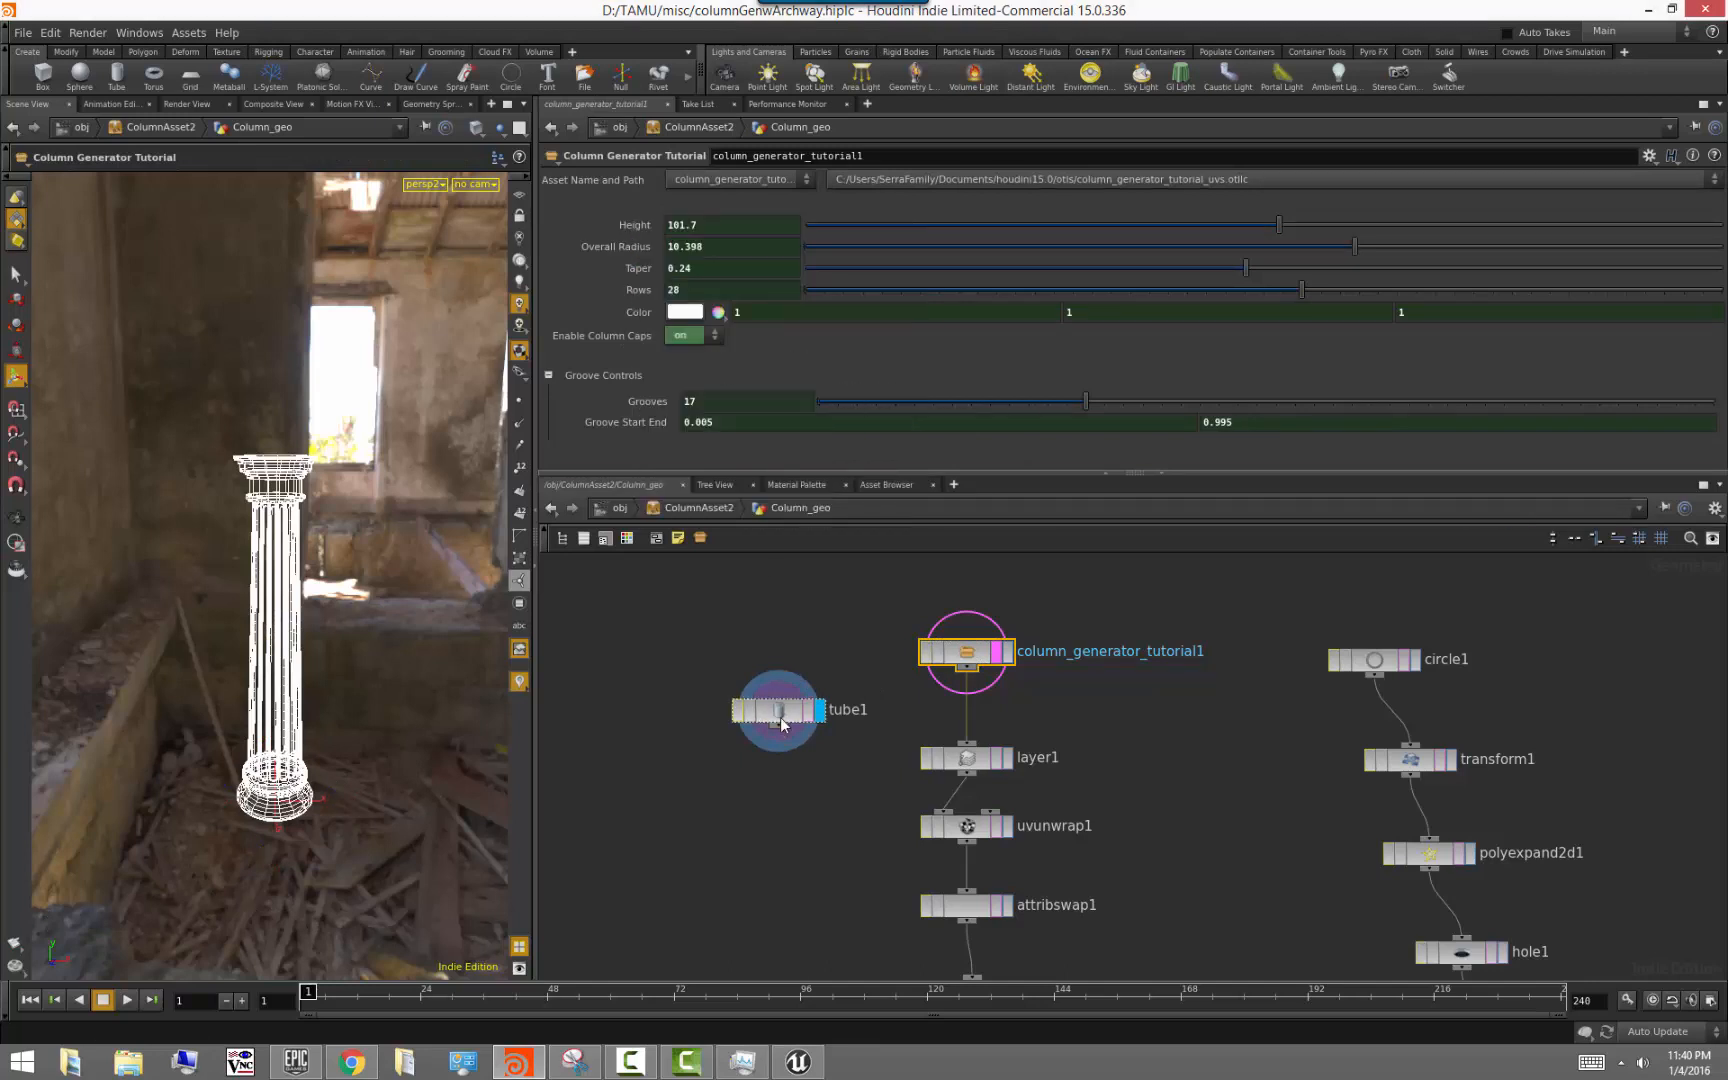
right_click(643, 373)
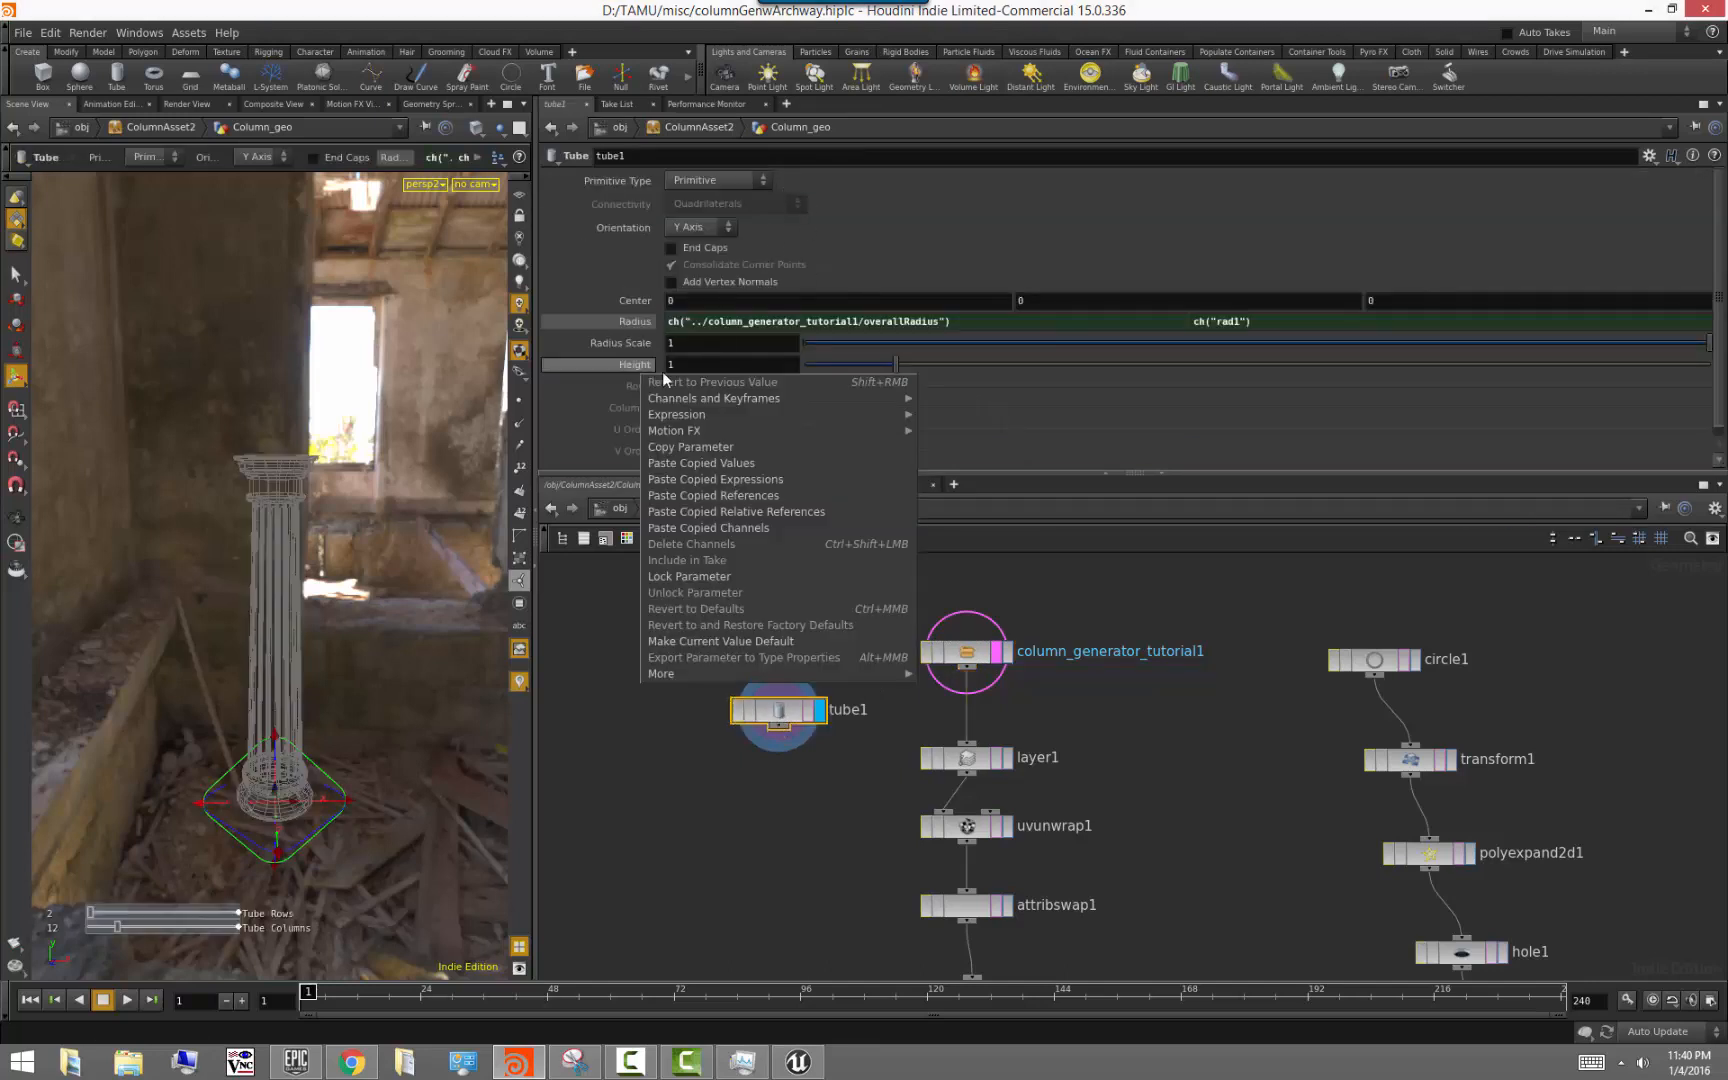
click(784, 513)
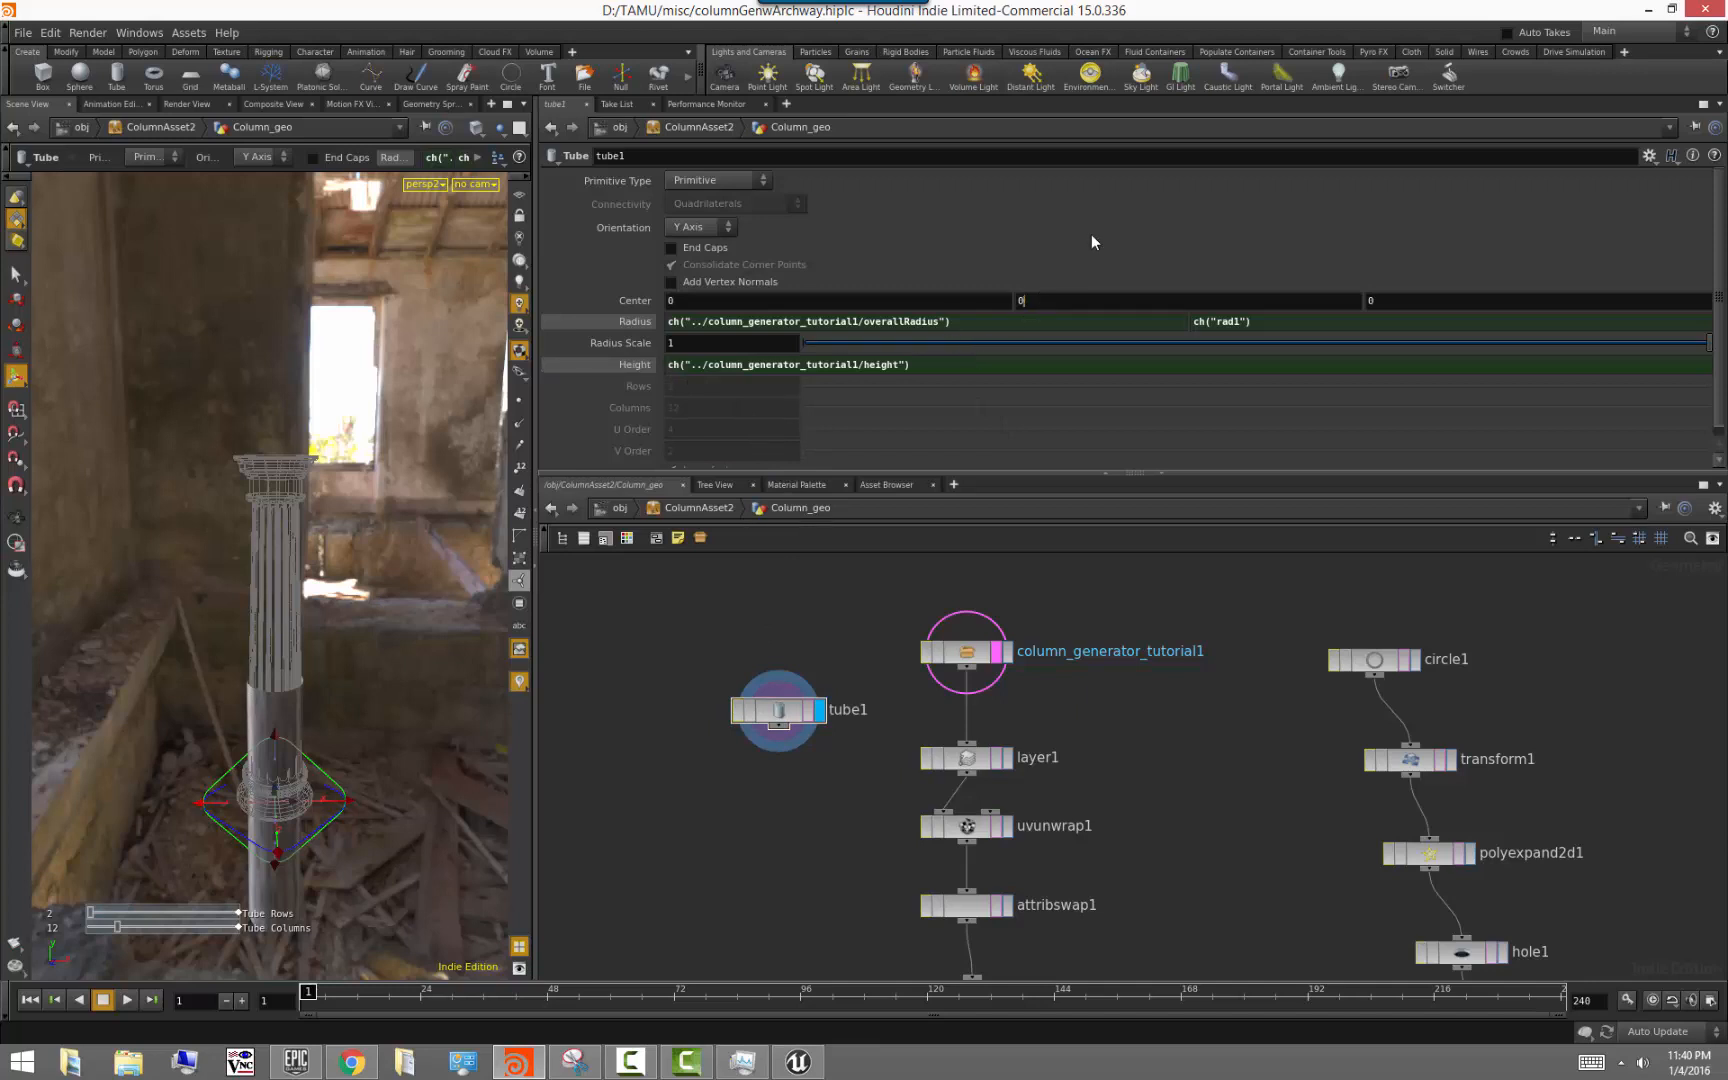
Set tube1's Y center to the expression ch("../column_generator_tutorial1/height")
right_click(1045, 300)
click(1154, 437)
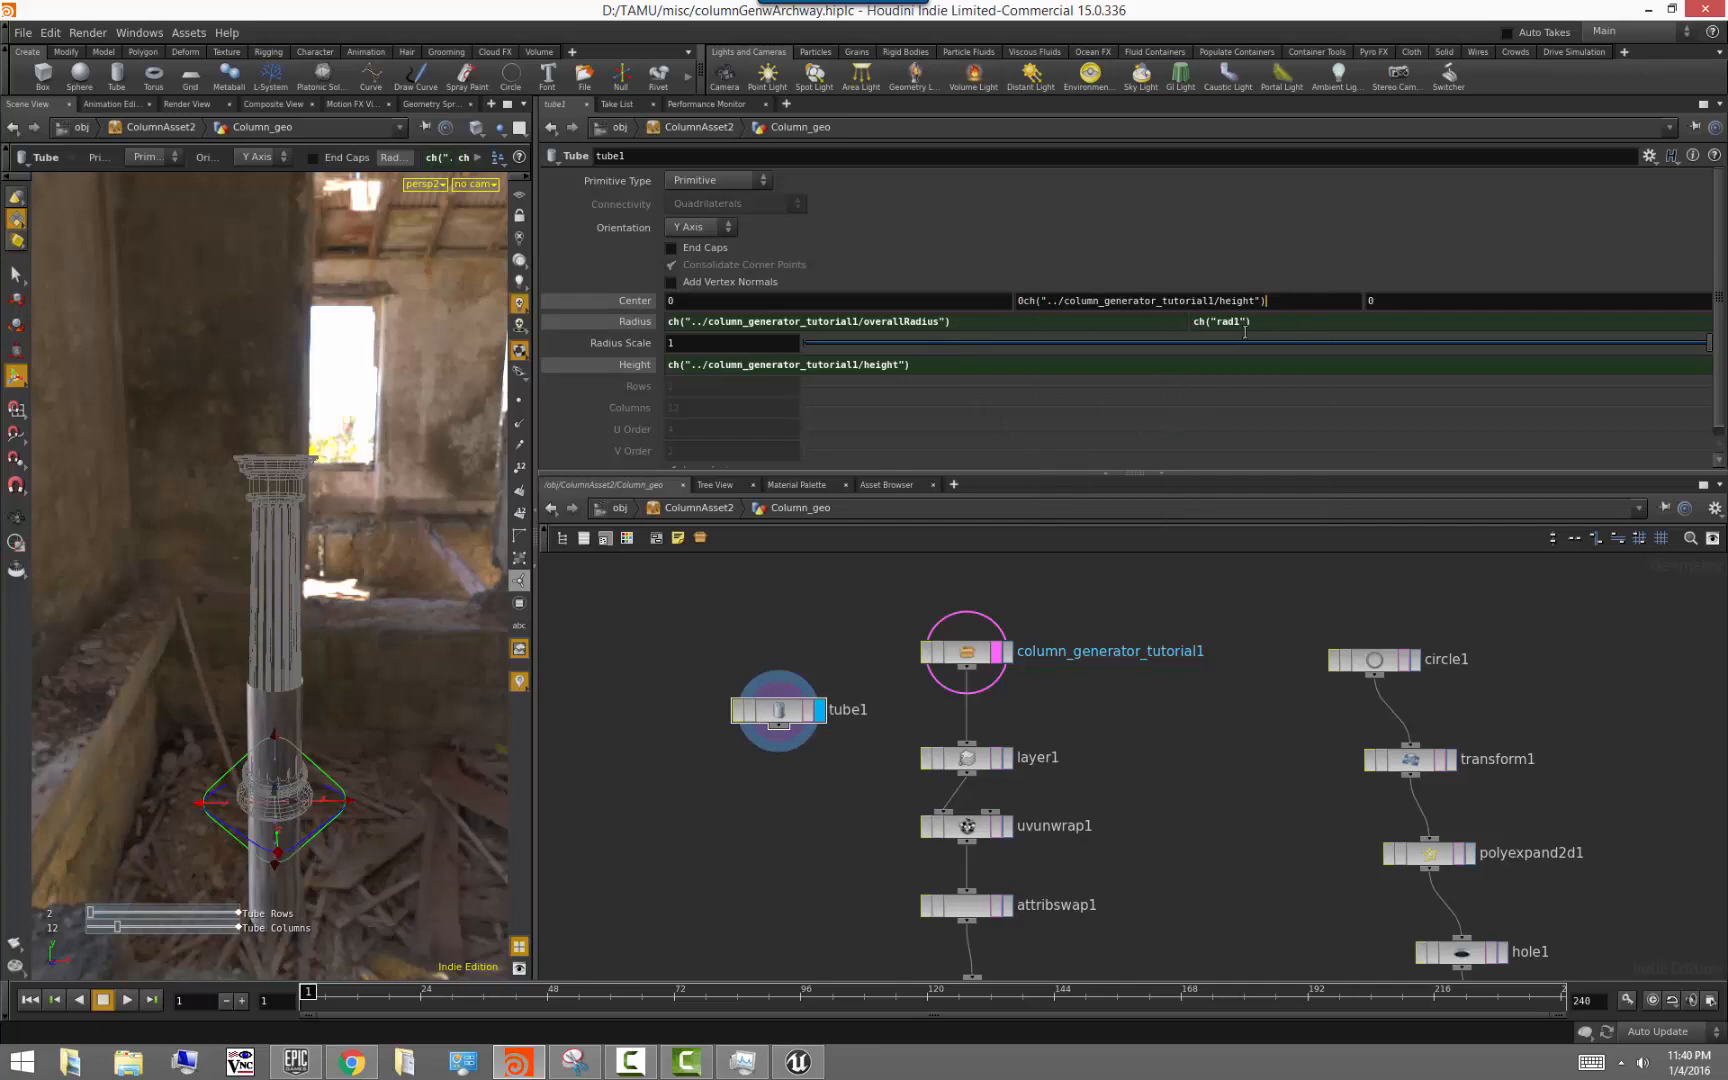
click(1022, 300)
key(BackSpace)
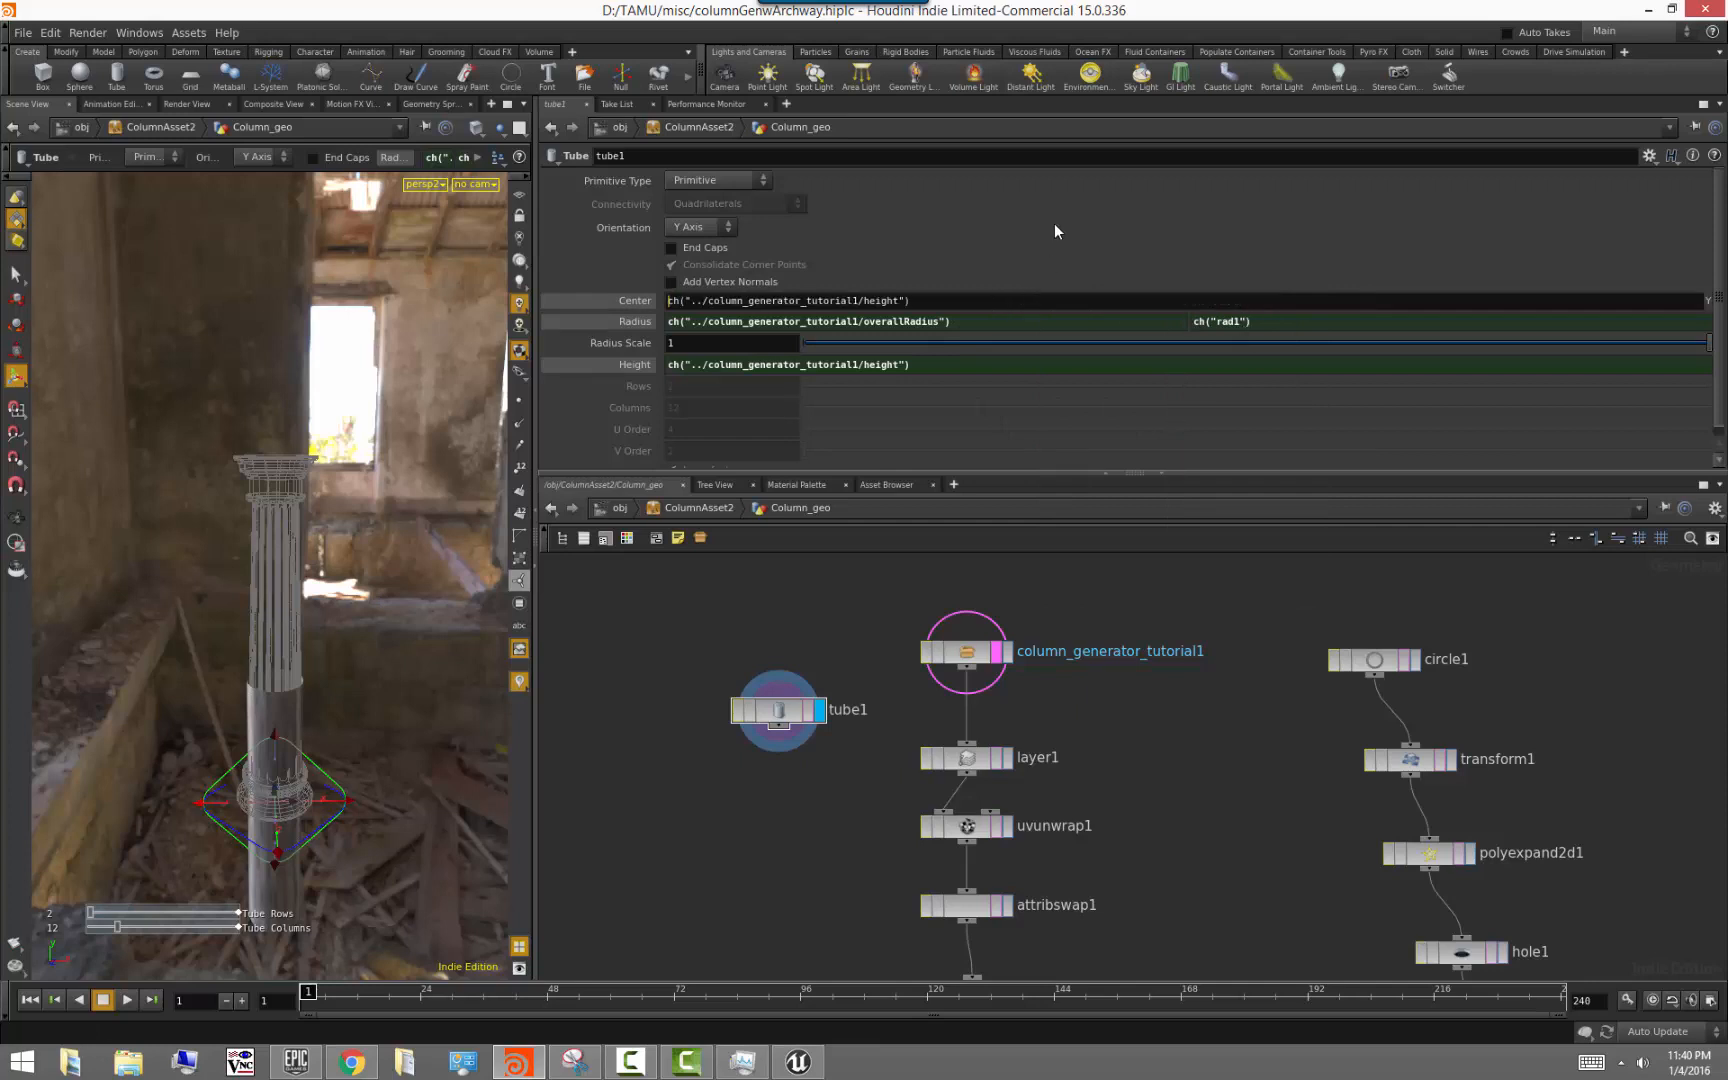
key(Return)
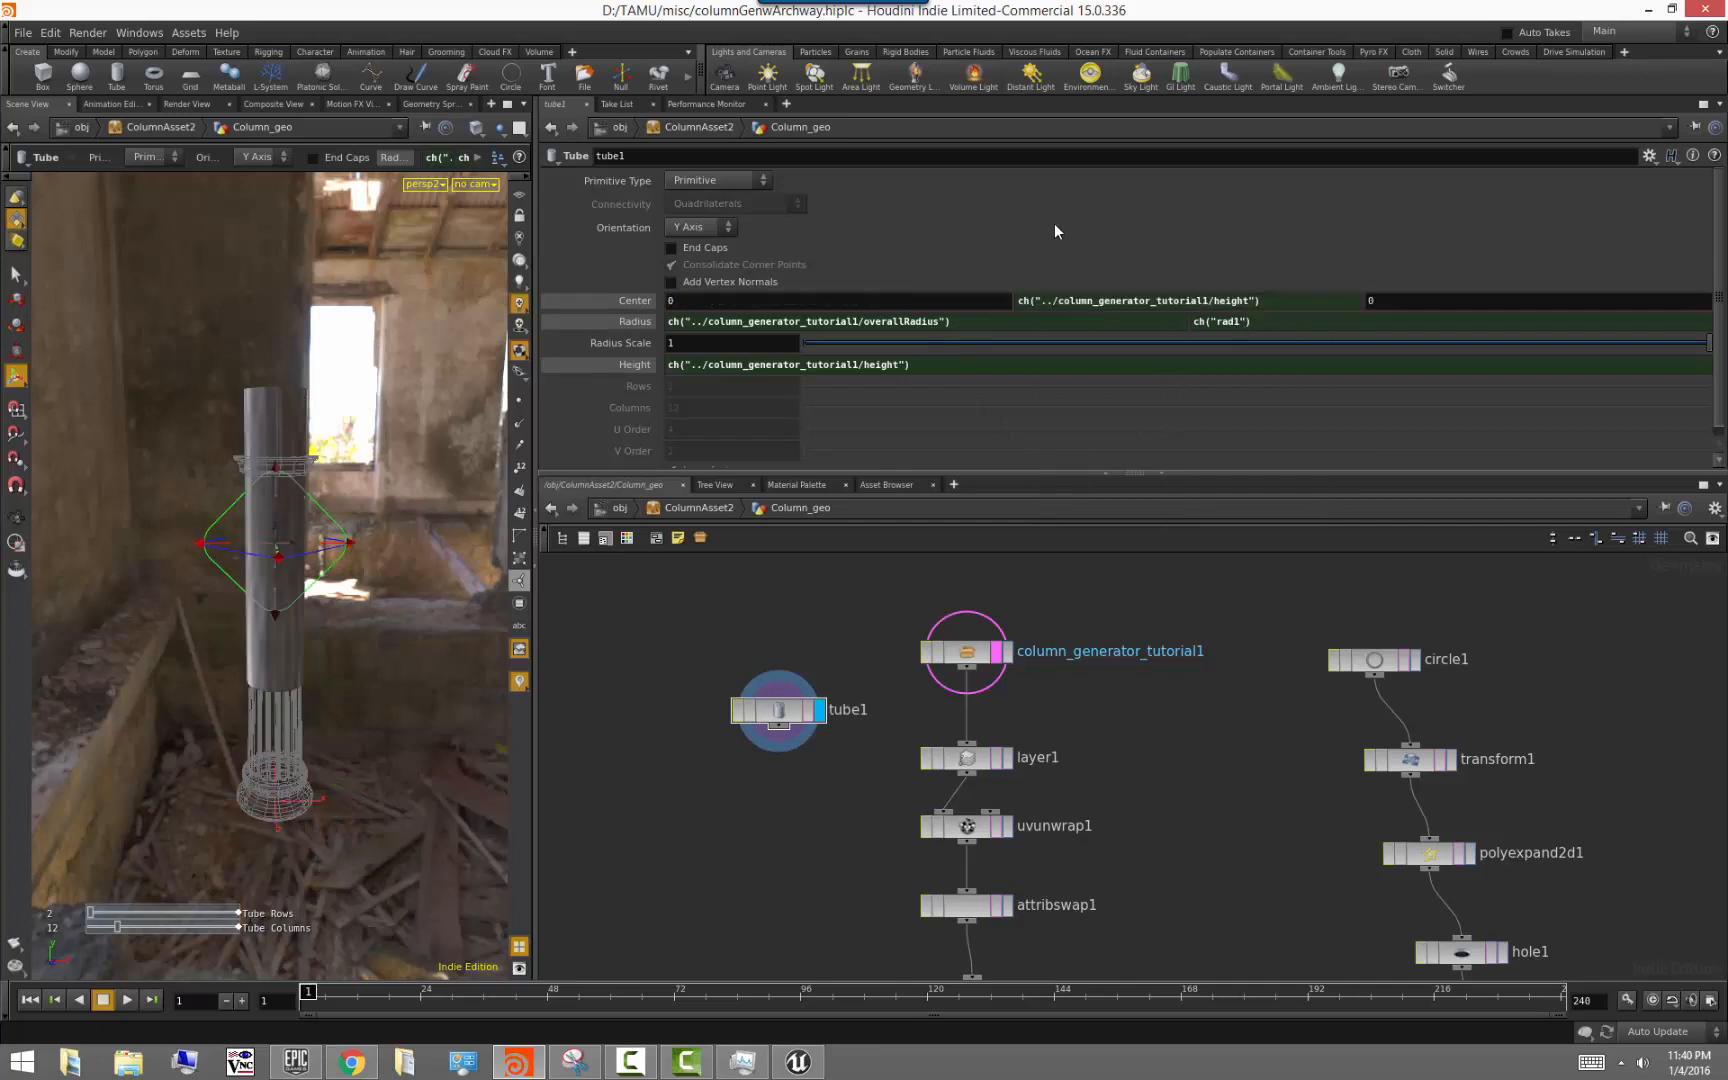
Divide tube1's Y center expression by 2 and compare the tube with the column template in the viewport
click(1272, 298)
text(/2)
key(Return)
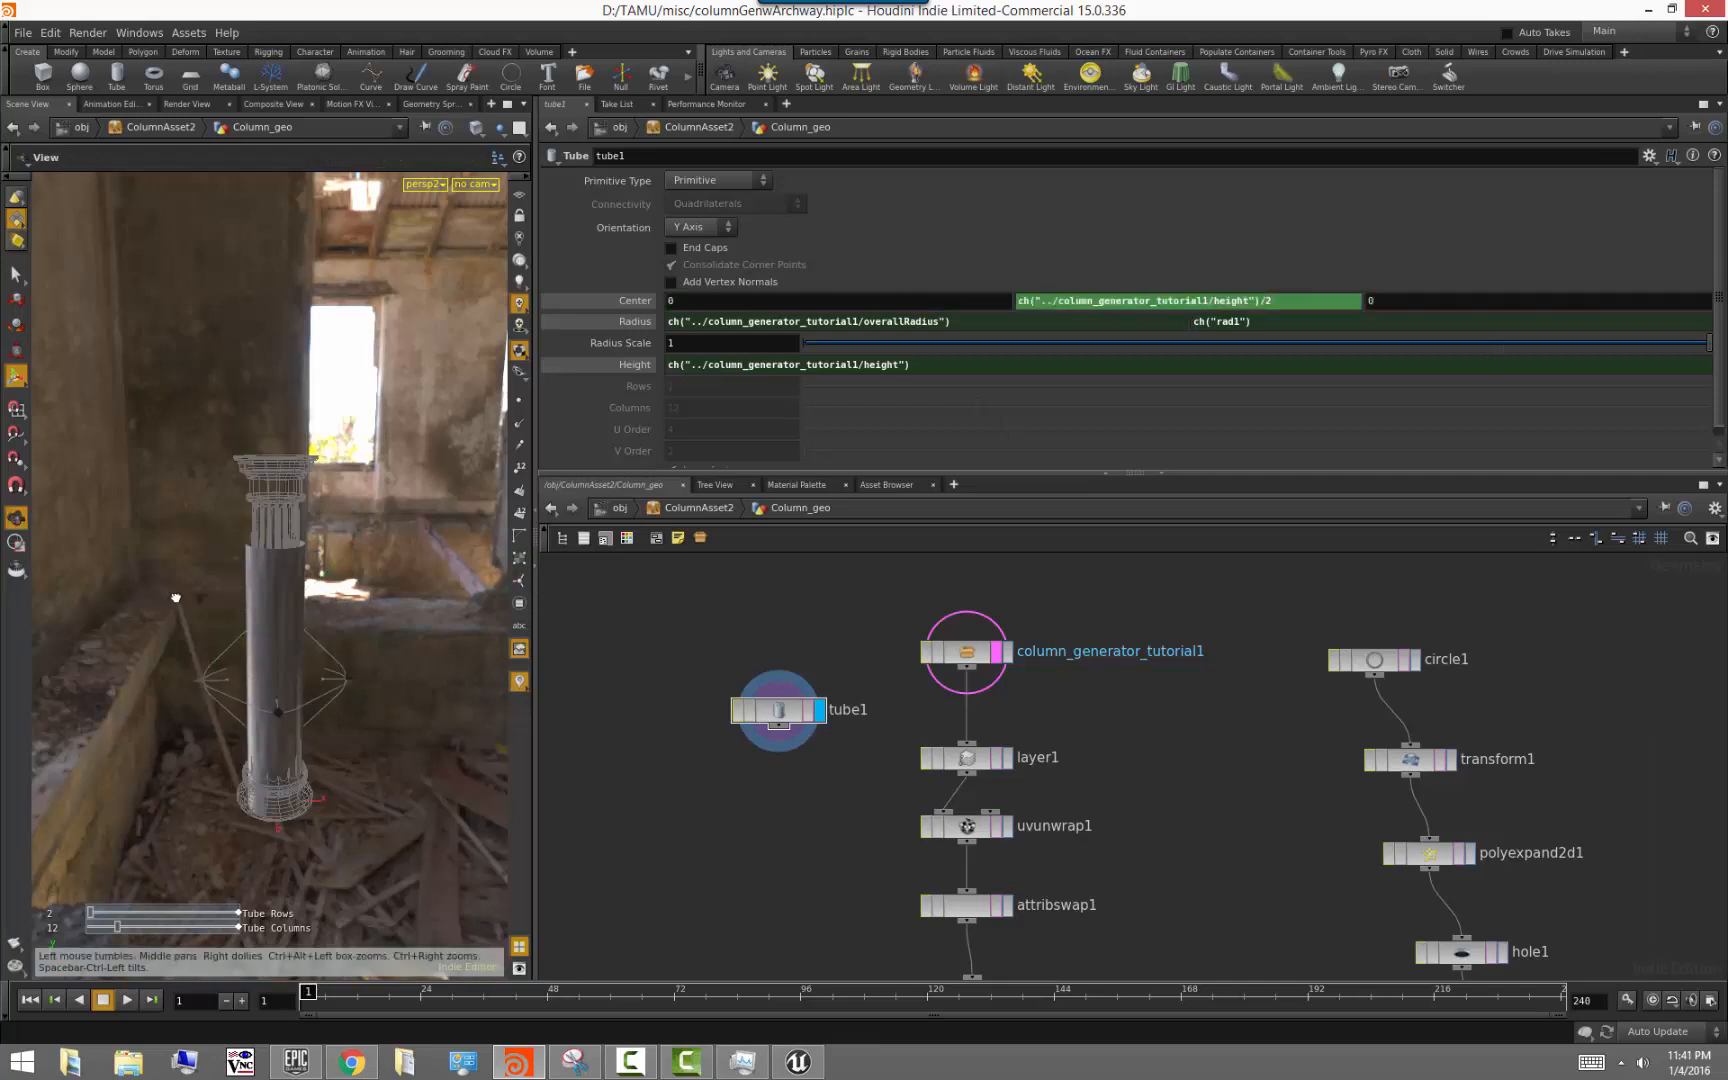
alt+drag(176, 599, 255, 653)
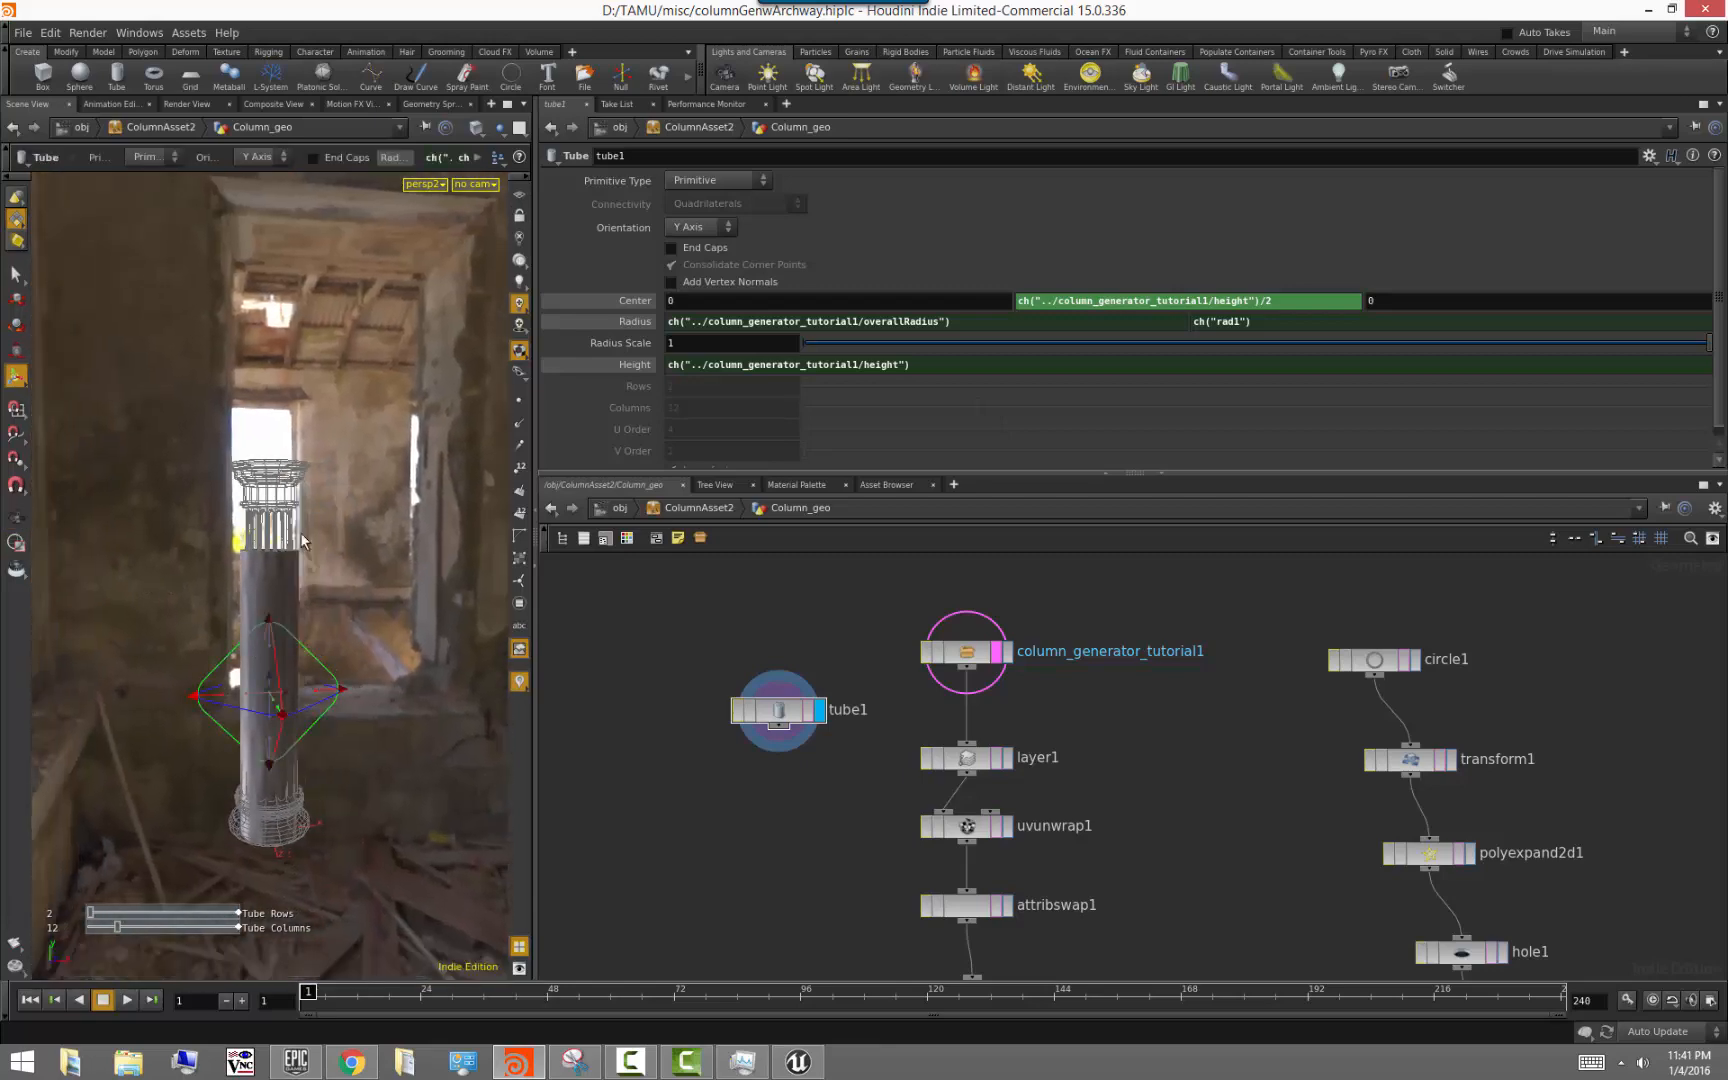
alt+drag(276, 562, 368, 620)
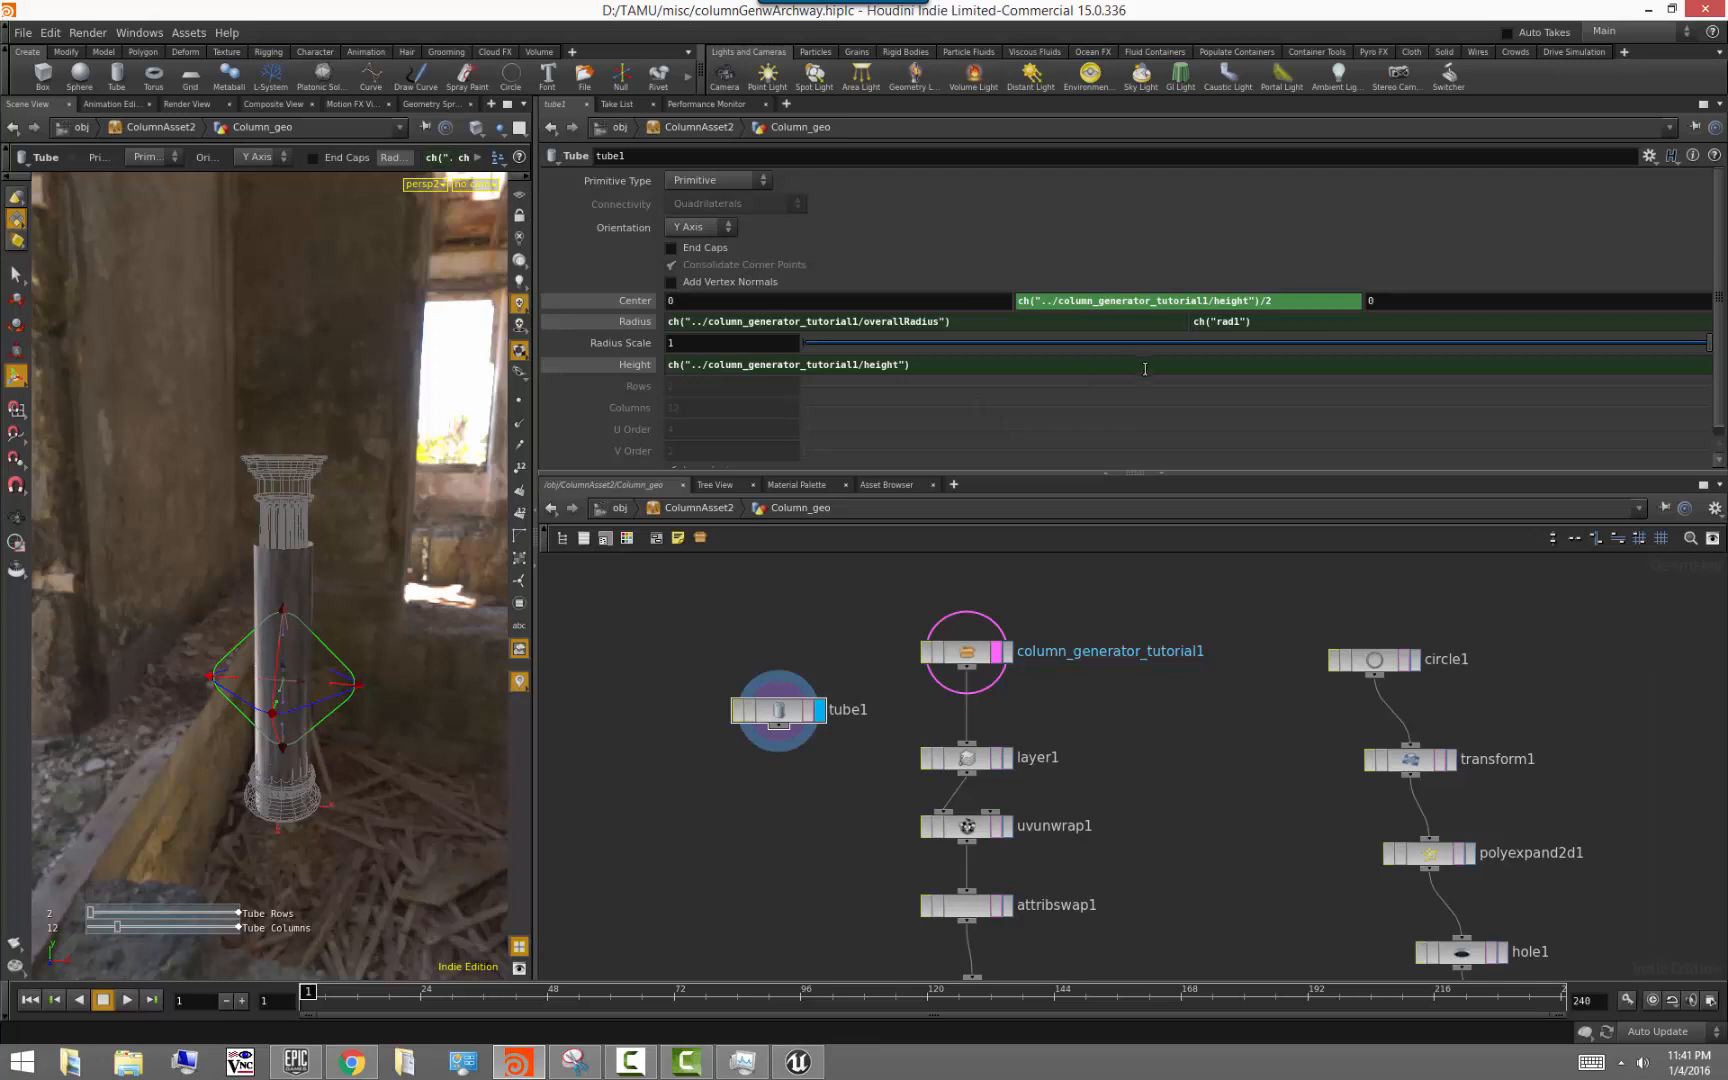
Replace tube1's first radius expression with bbox("../column_generator_tutorial1/", D_YMAX)
drag(990, 319, 667, 321)
text(bbox()
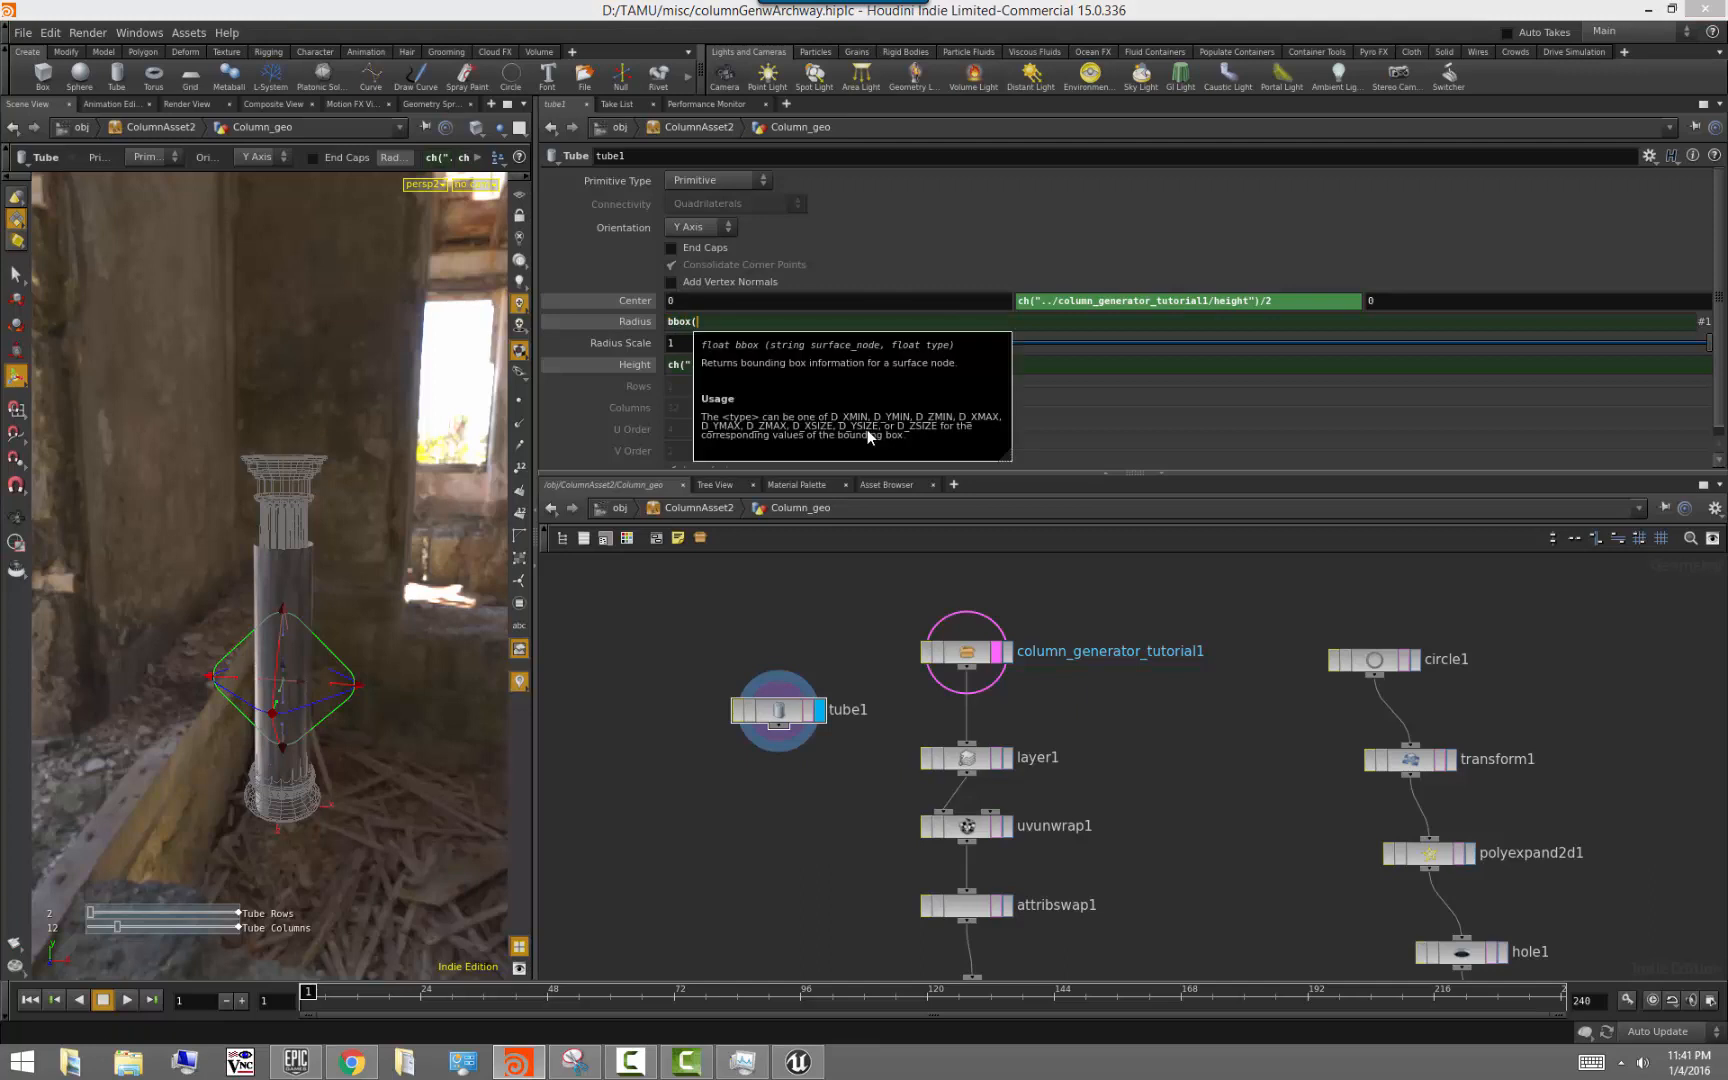
text("../)
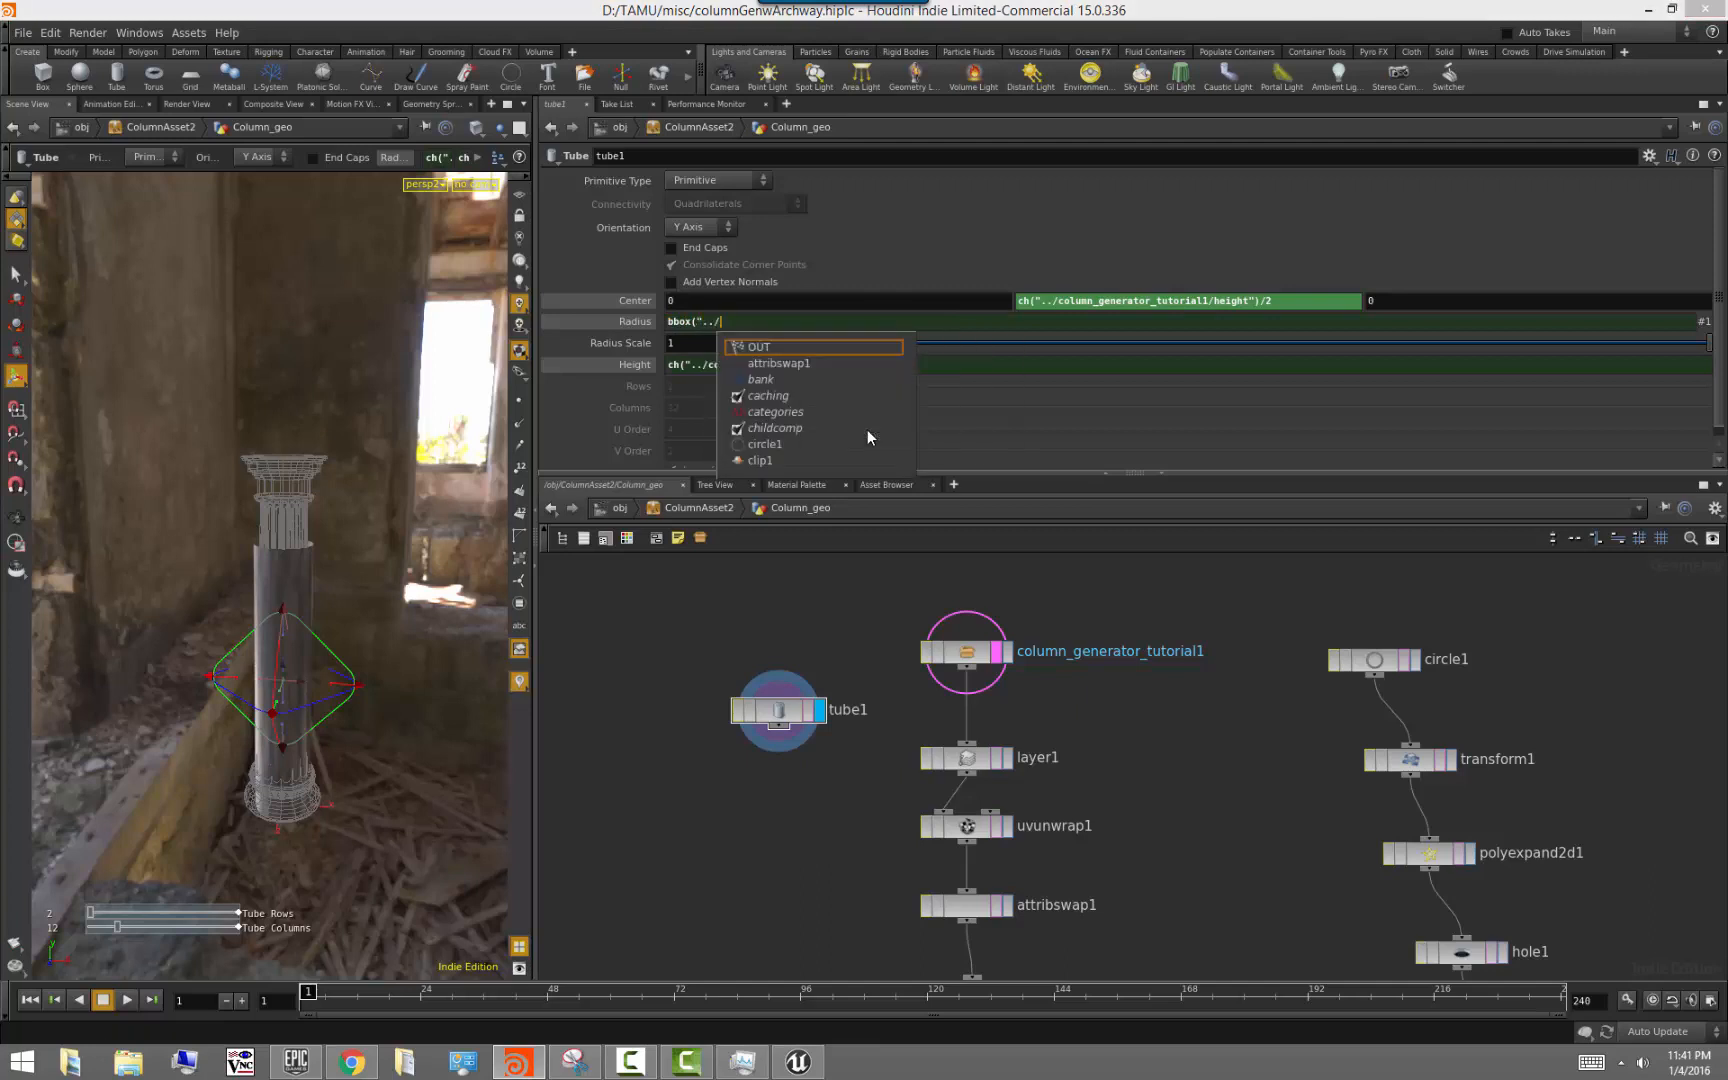
text(col)
key(Tab)
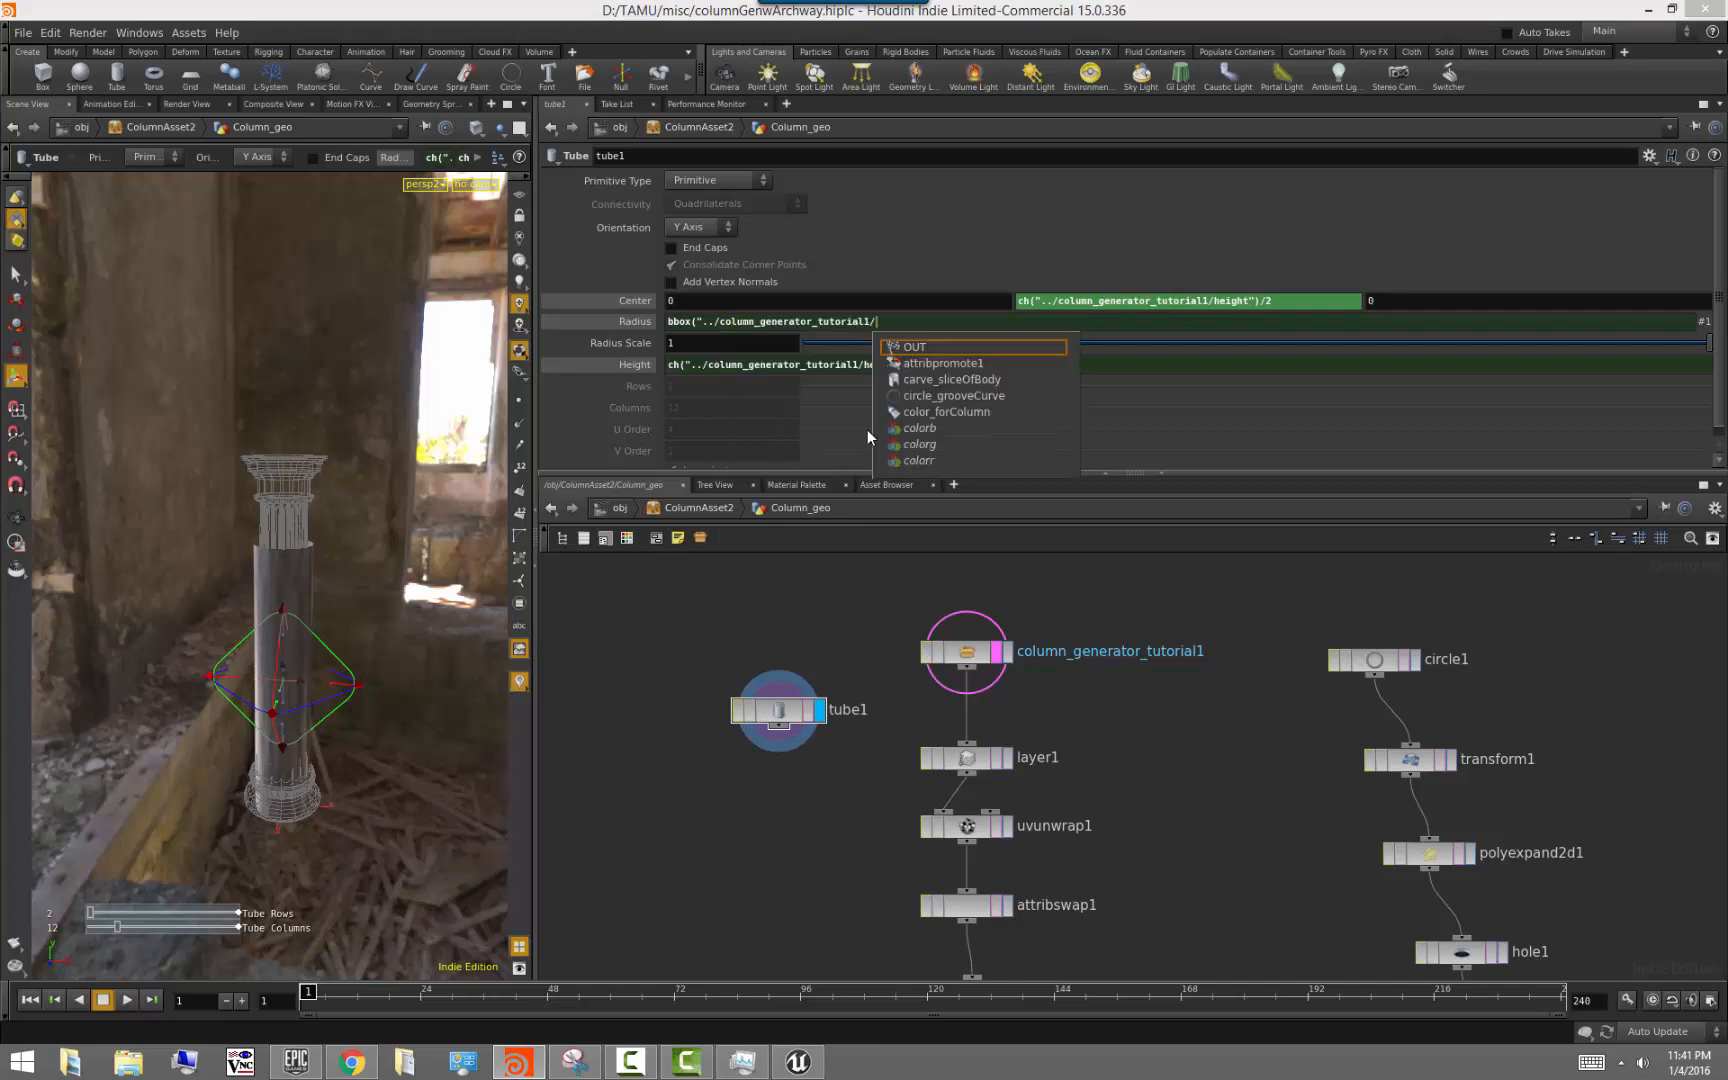
text(", D)
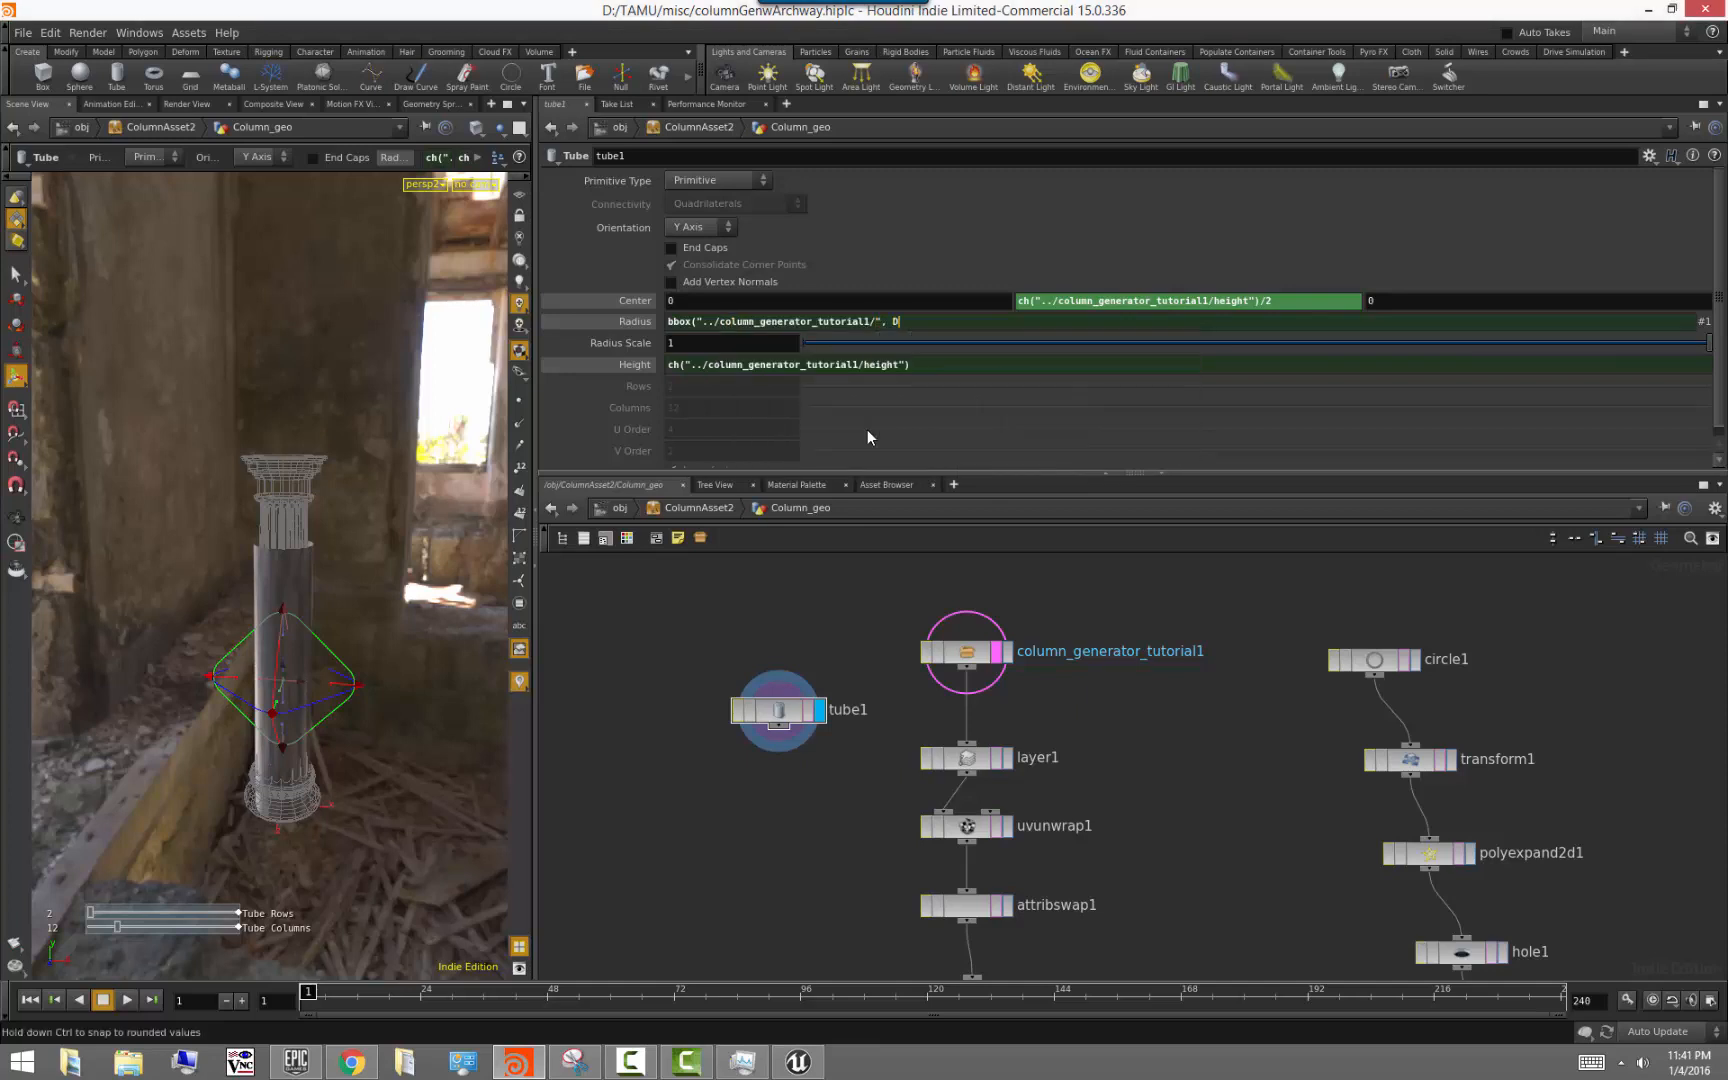
text(_YMAX))
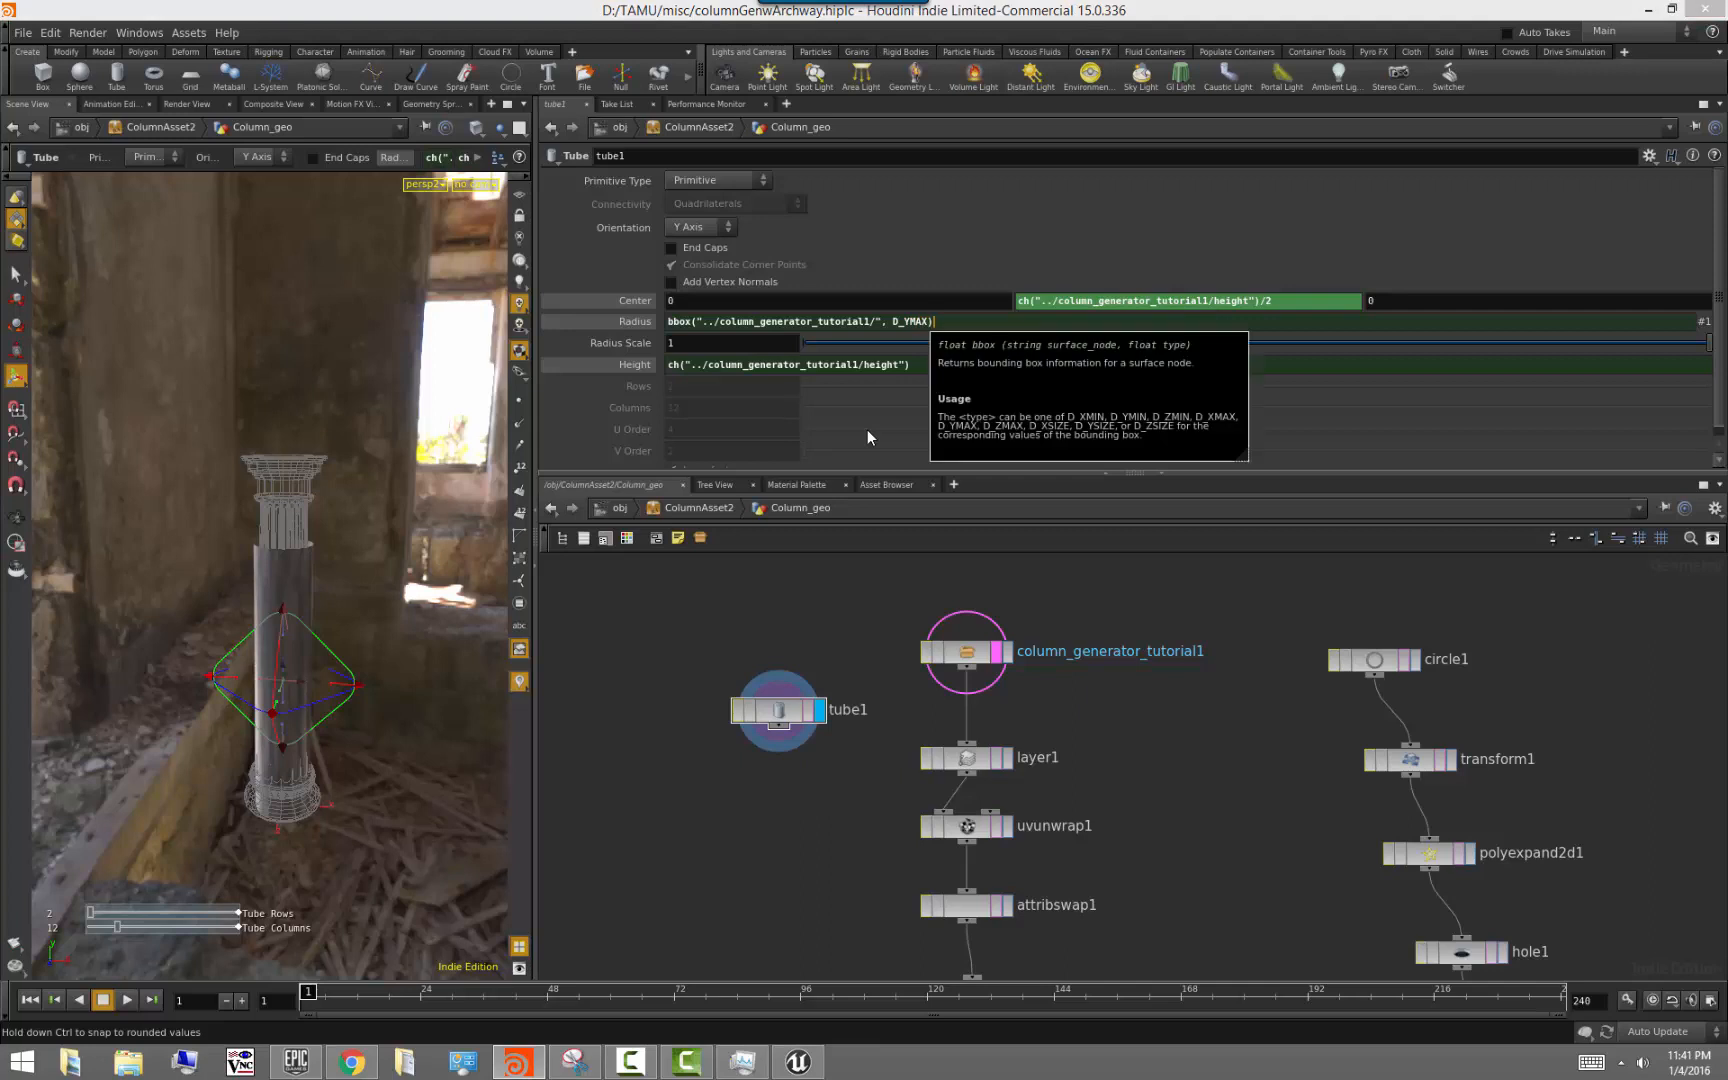
key(Return)
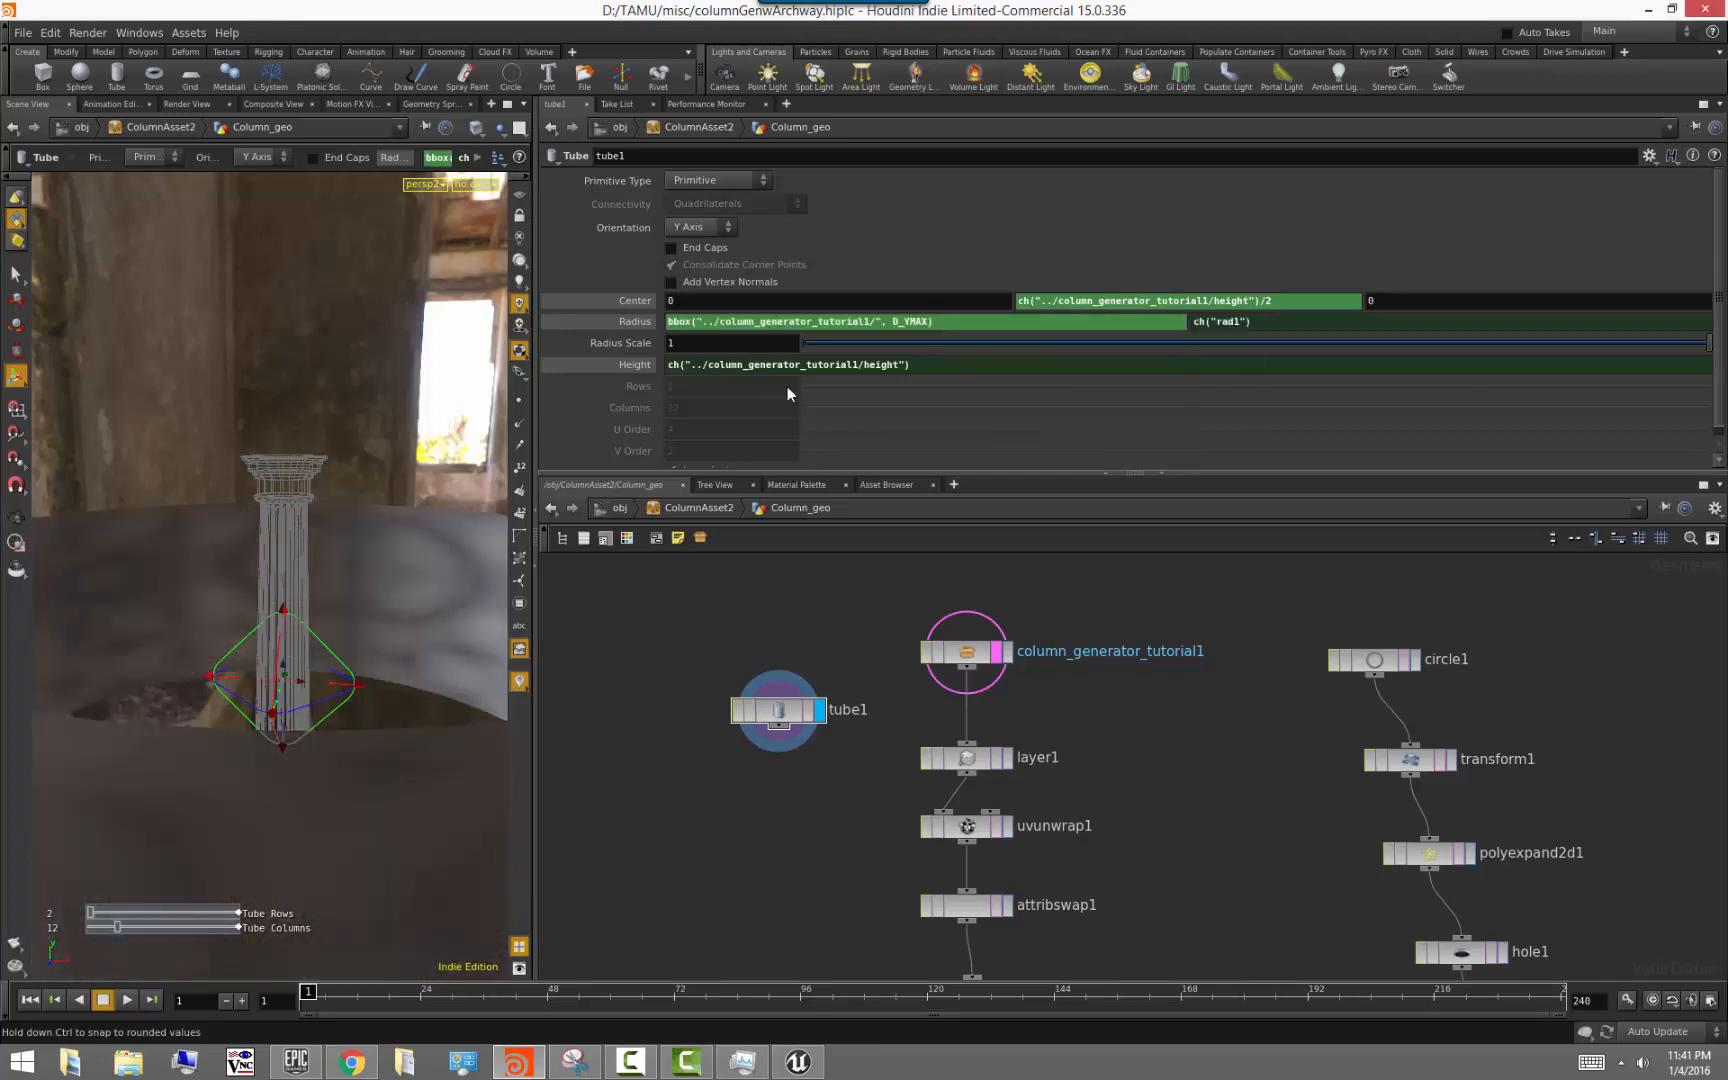
Copy tube1's first radius expression into Height so it reads bbox("../column_generator_tutorial1/", D_YMAX)
right_click(752, 320)
click(822, 392)
right_click(759, 369)
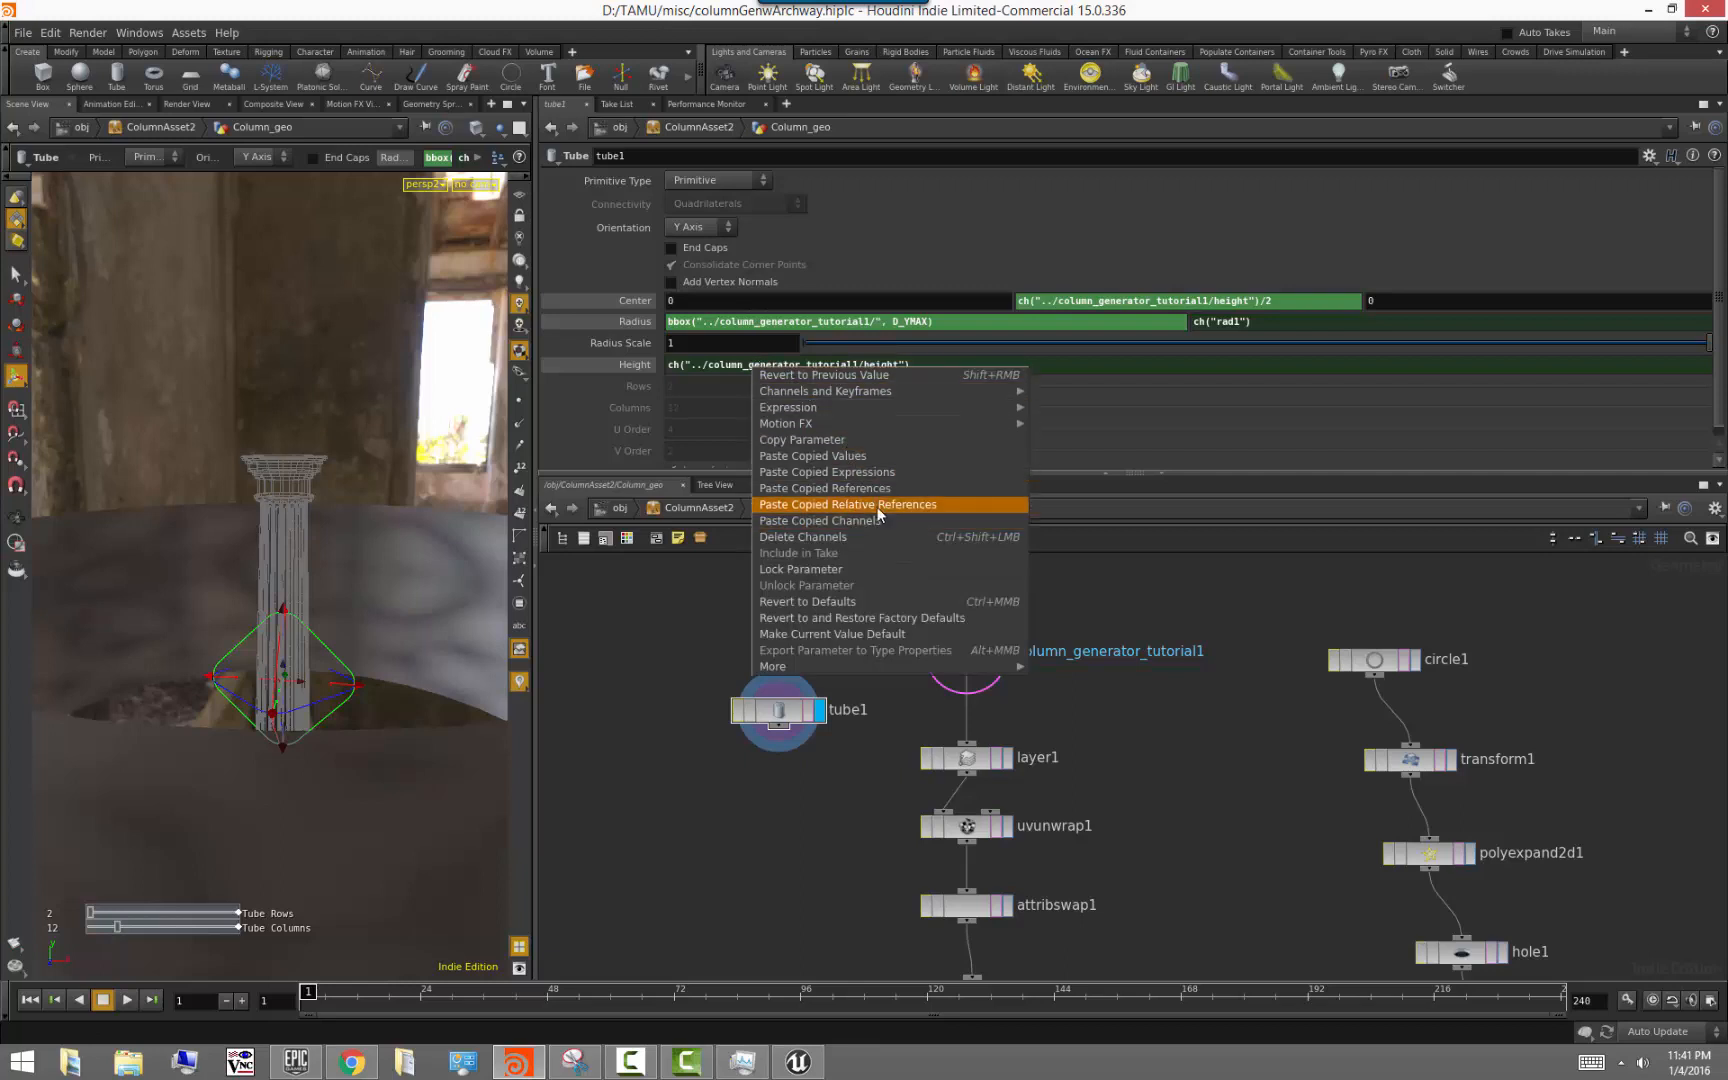
click(869, 472)
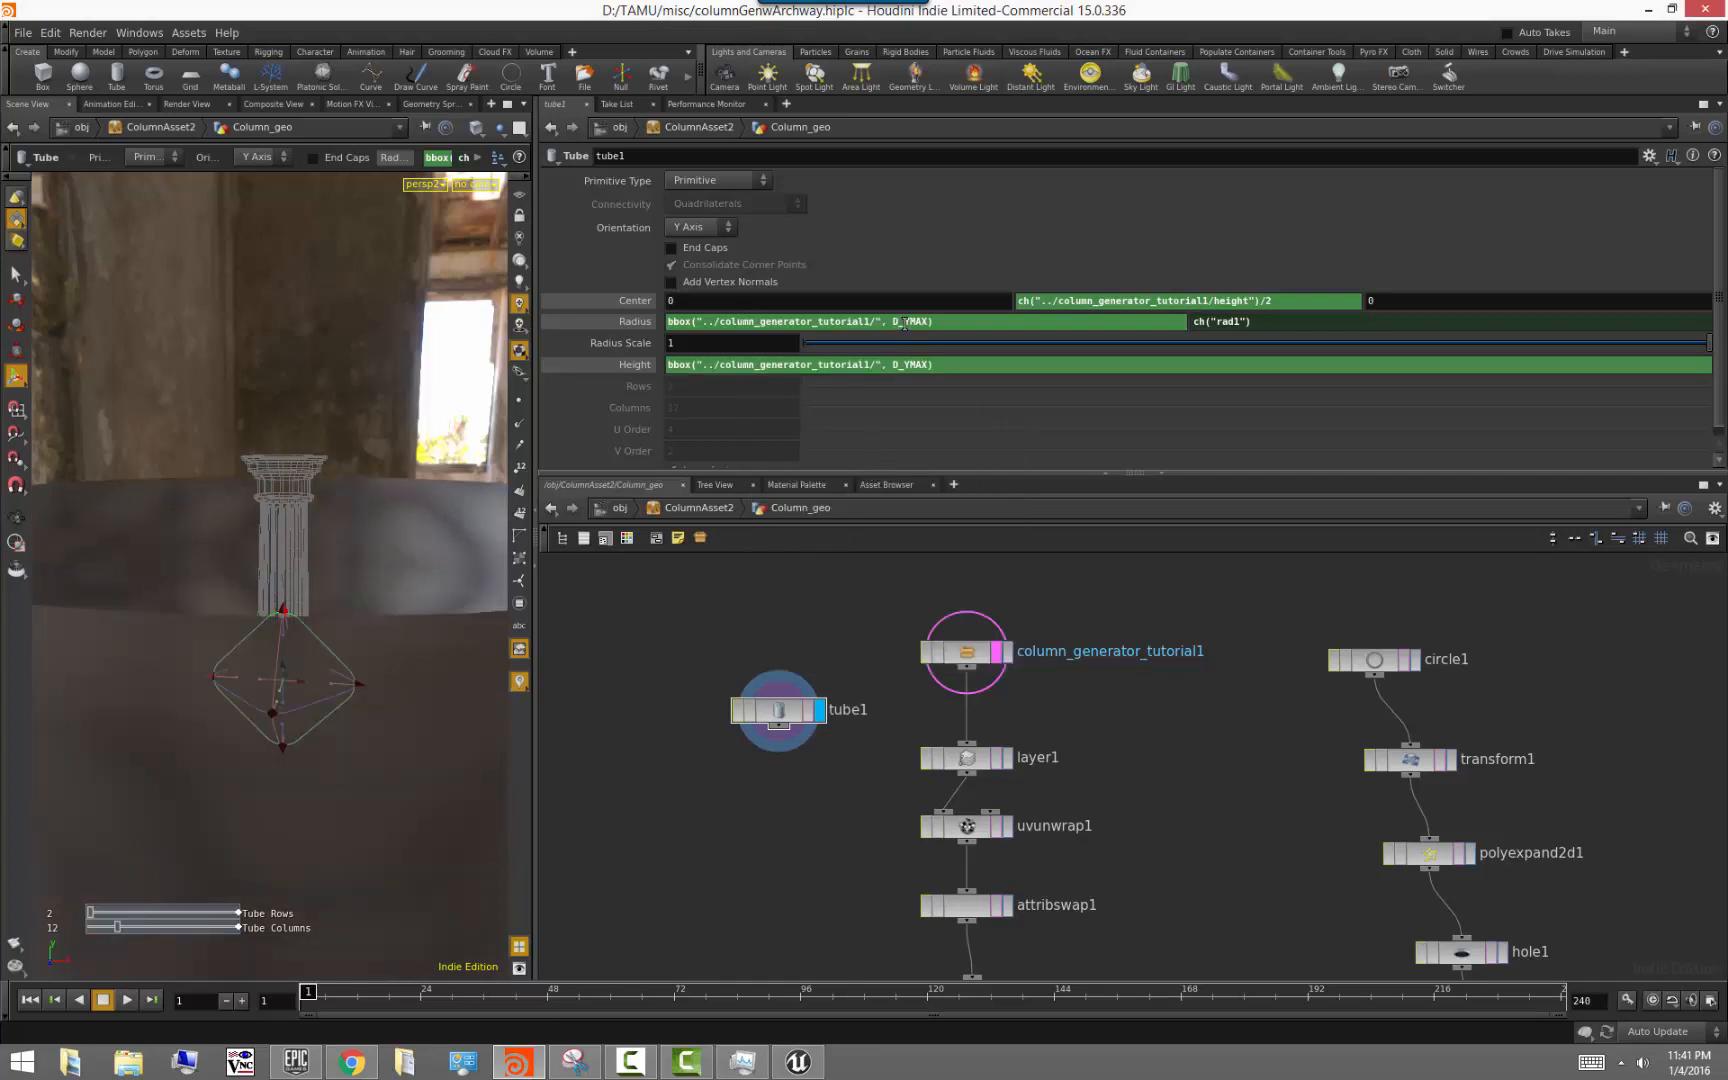
Change tube1's first radius expression to bbox("../column_generator_tutorial1/", D_XMAX) and compare the tube with the column template in the viewport
click(905, 323)
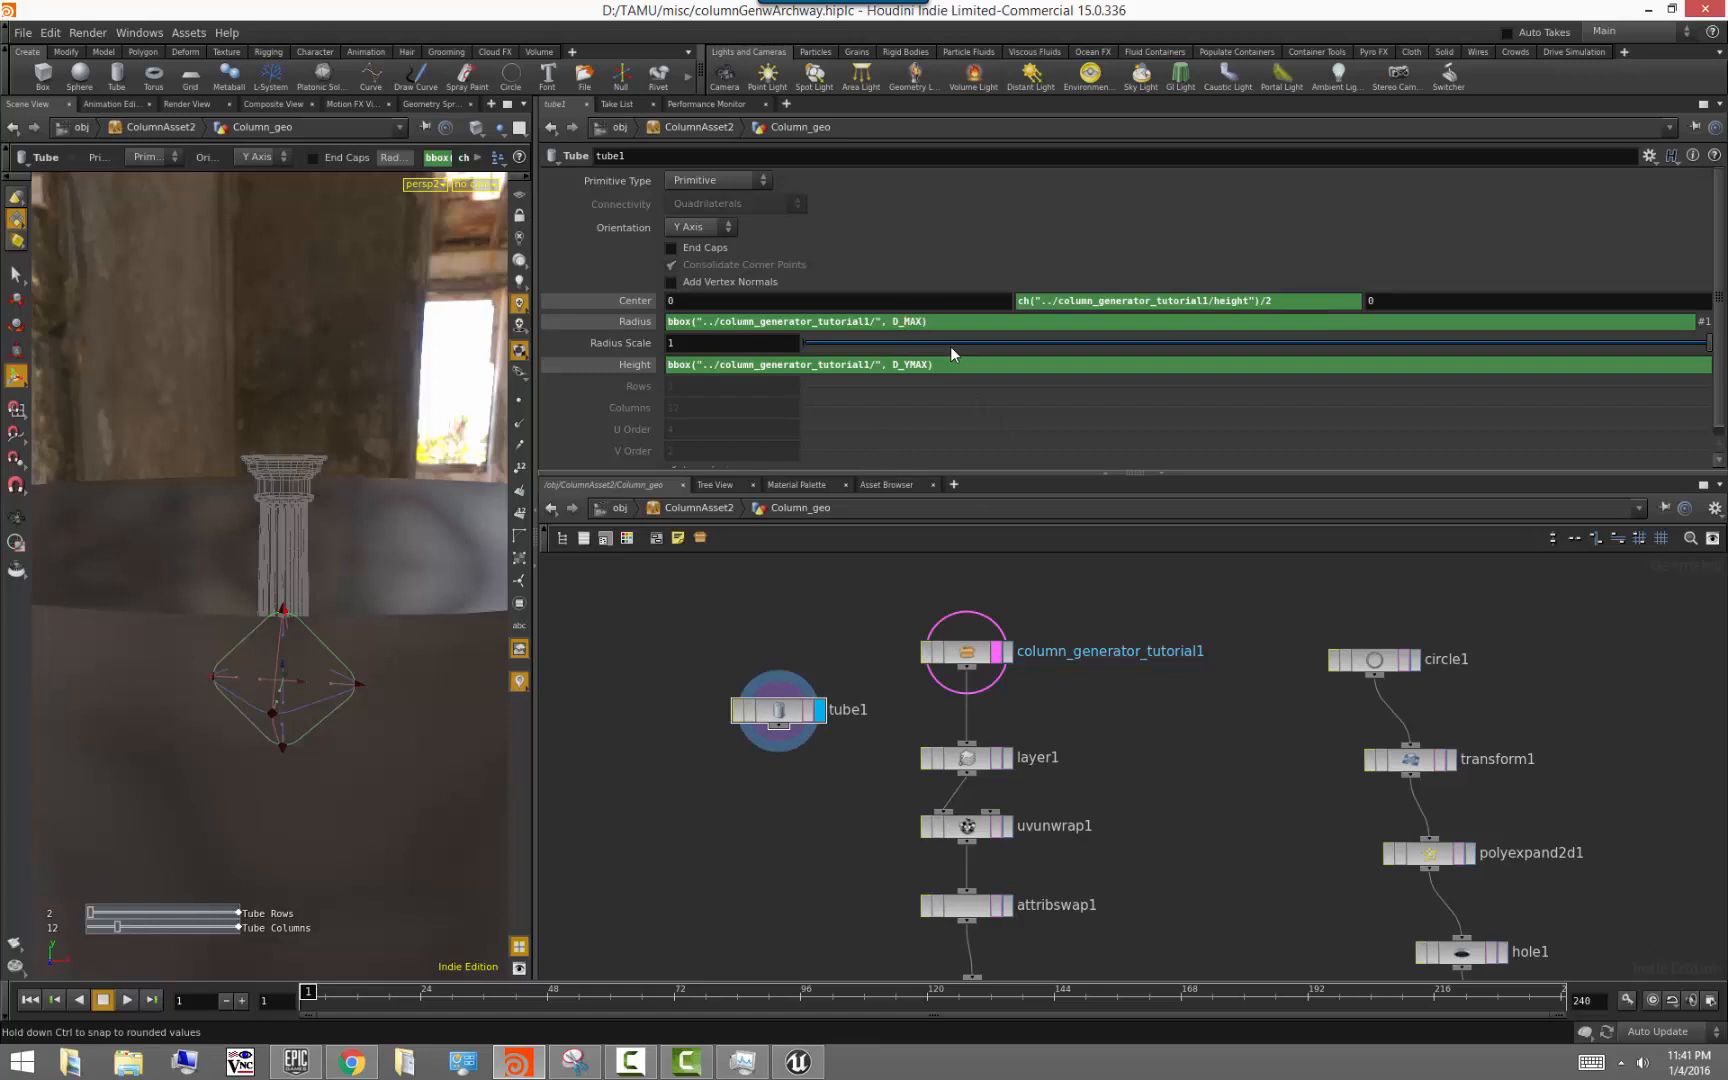
key(Return)
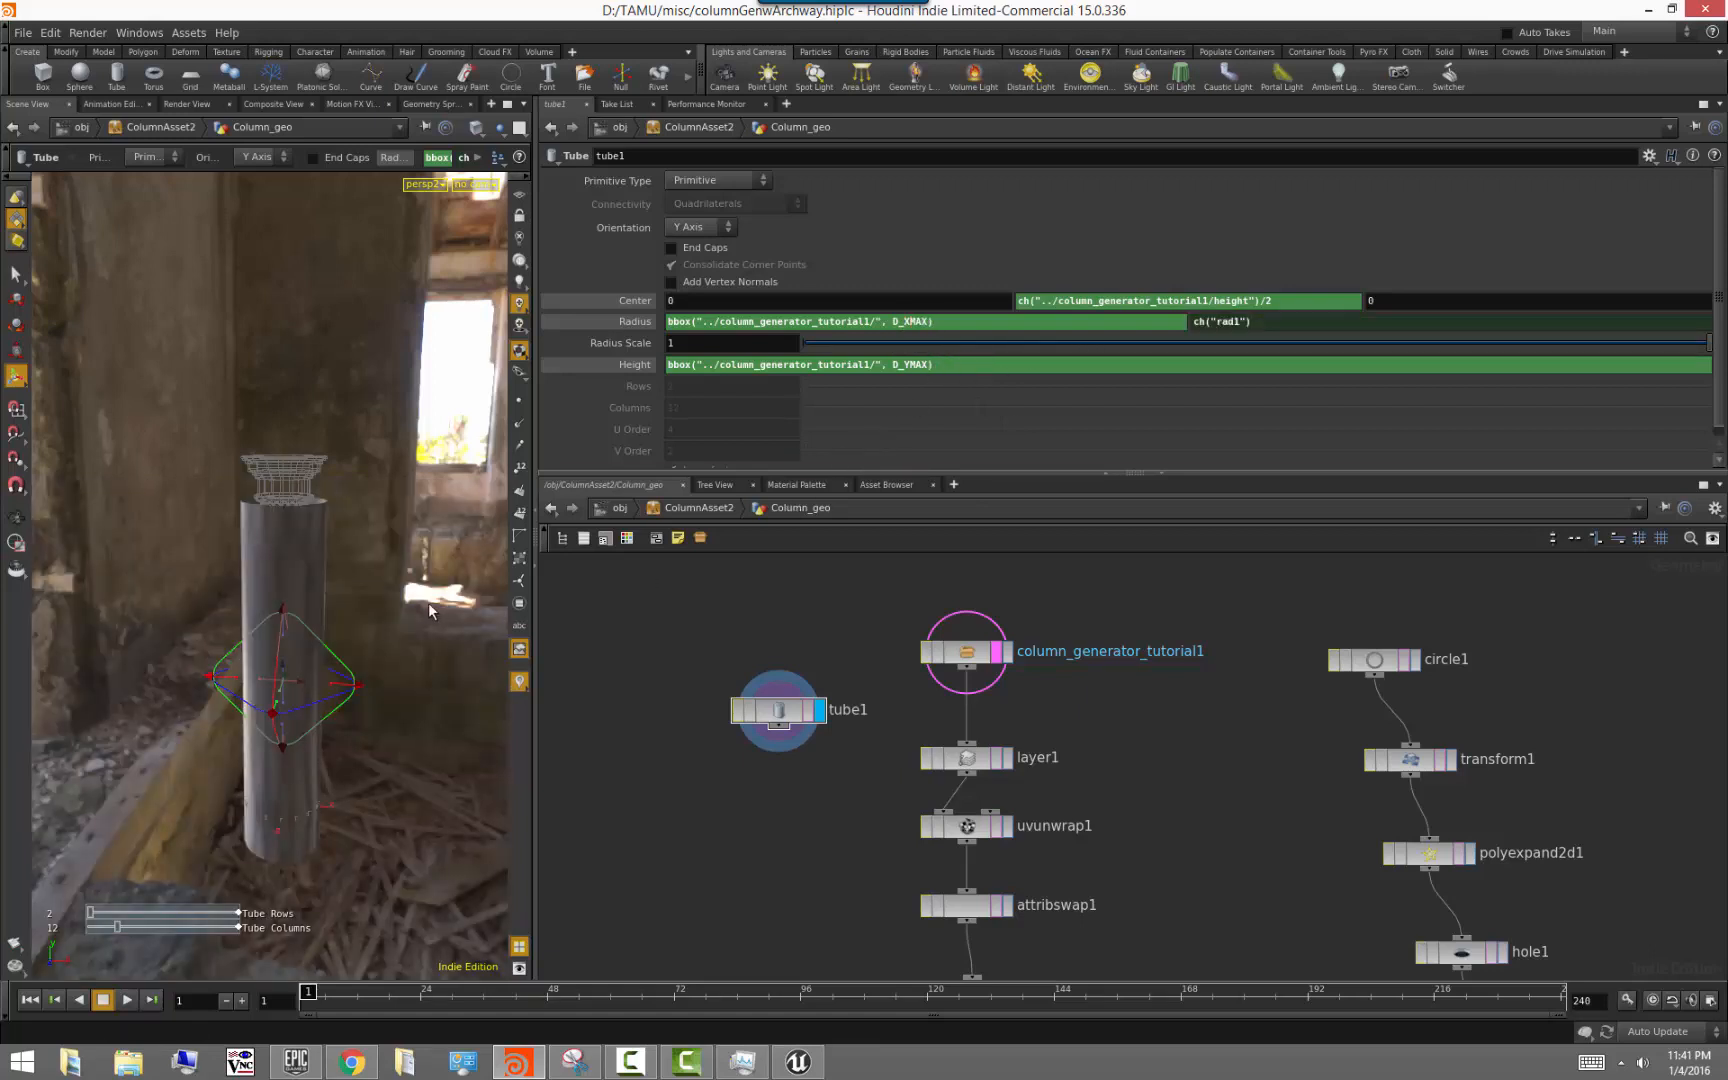
key(Escape)
mouse_move(382, 623)
mouse_down()
mouse_move(390, 600)
mouse_move(395, 640)
mouse_move(397, 621)
mouse_up()
key(Return)
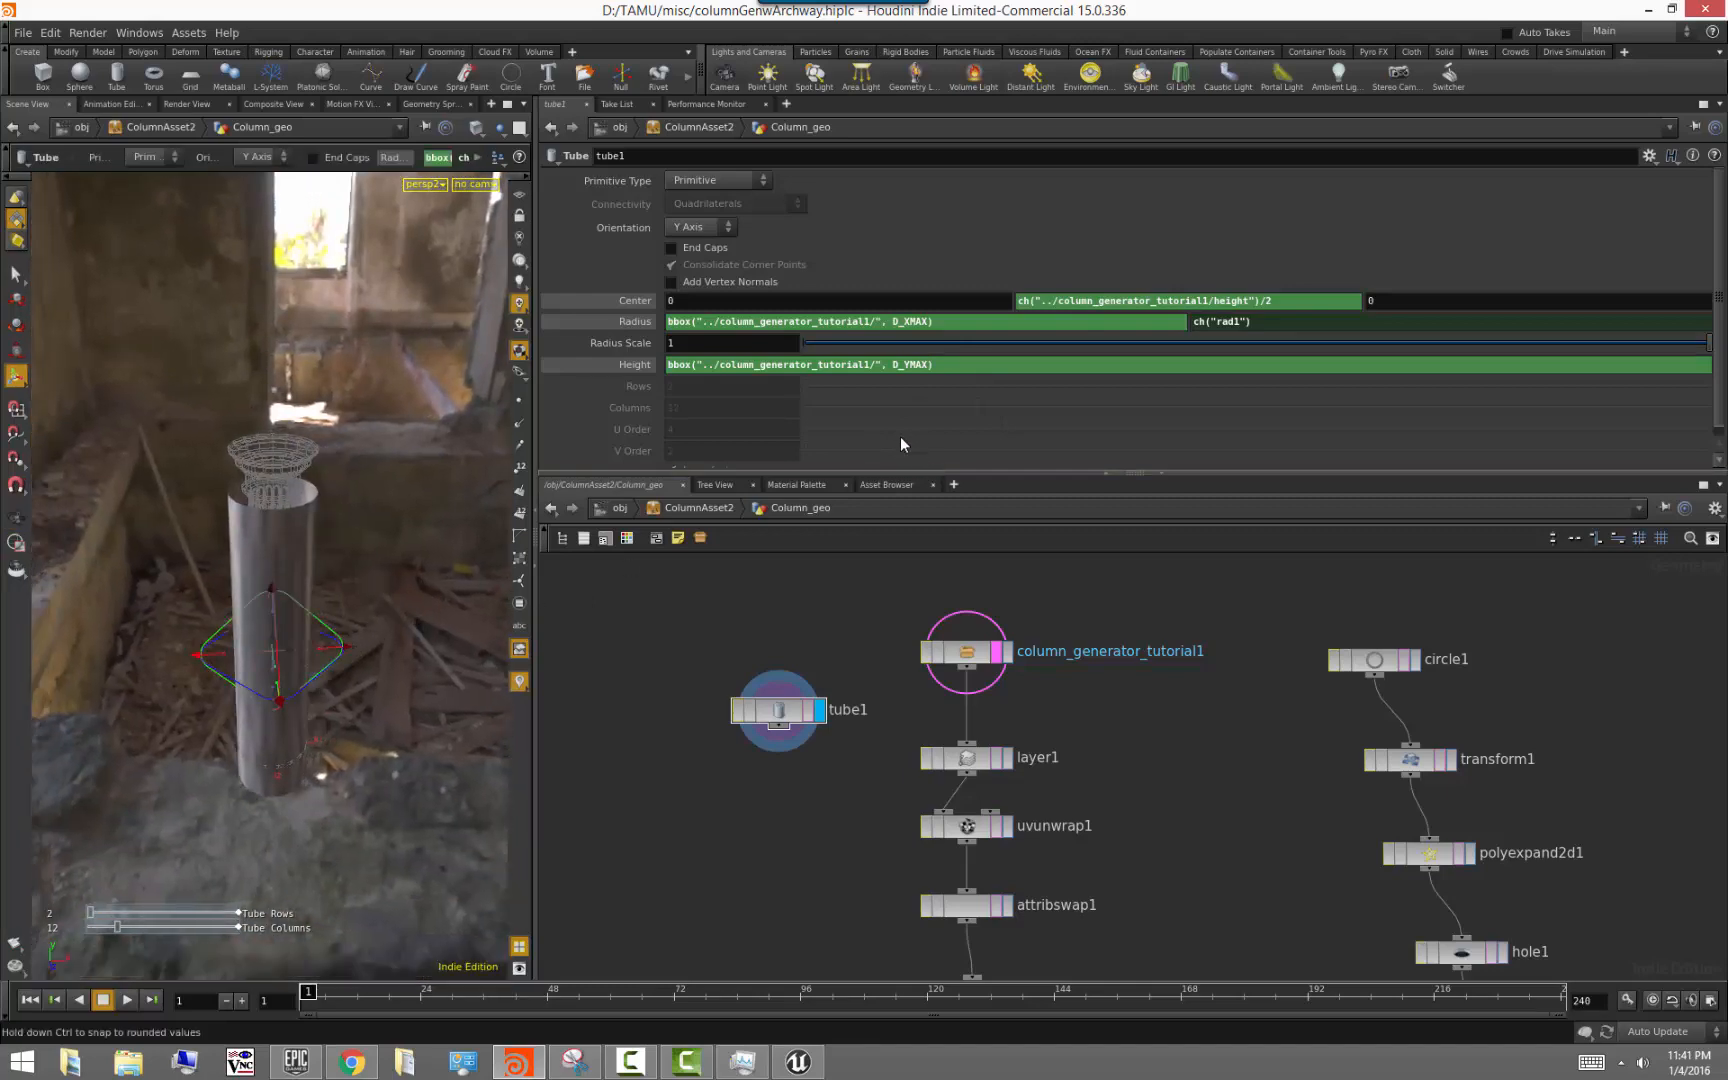
Link tube1's Y center to its own Height with a relative reference divided by 2, giving ch("height")/2
right_click(838, 365)
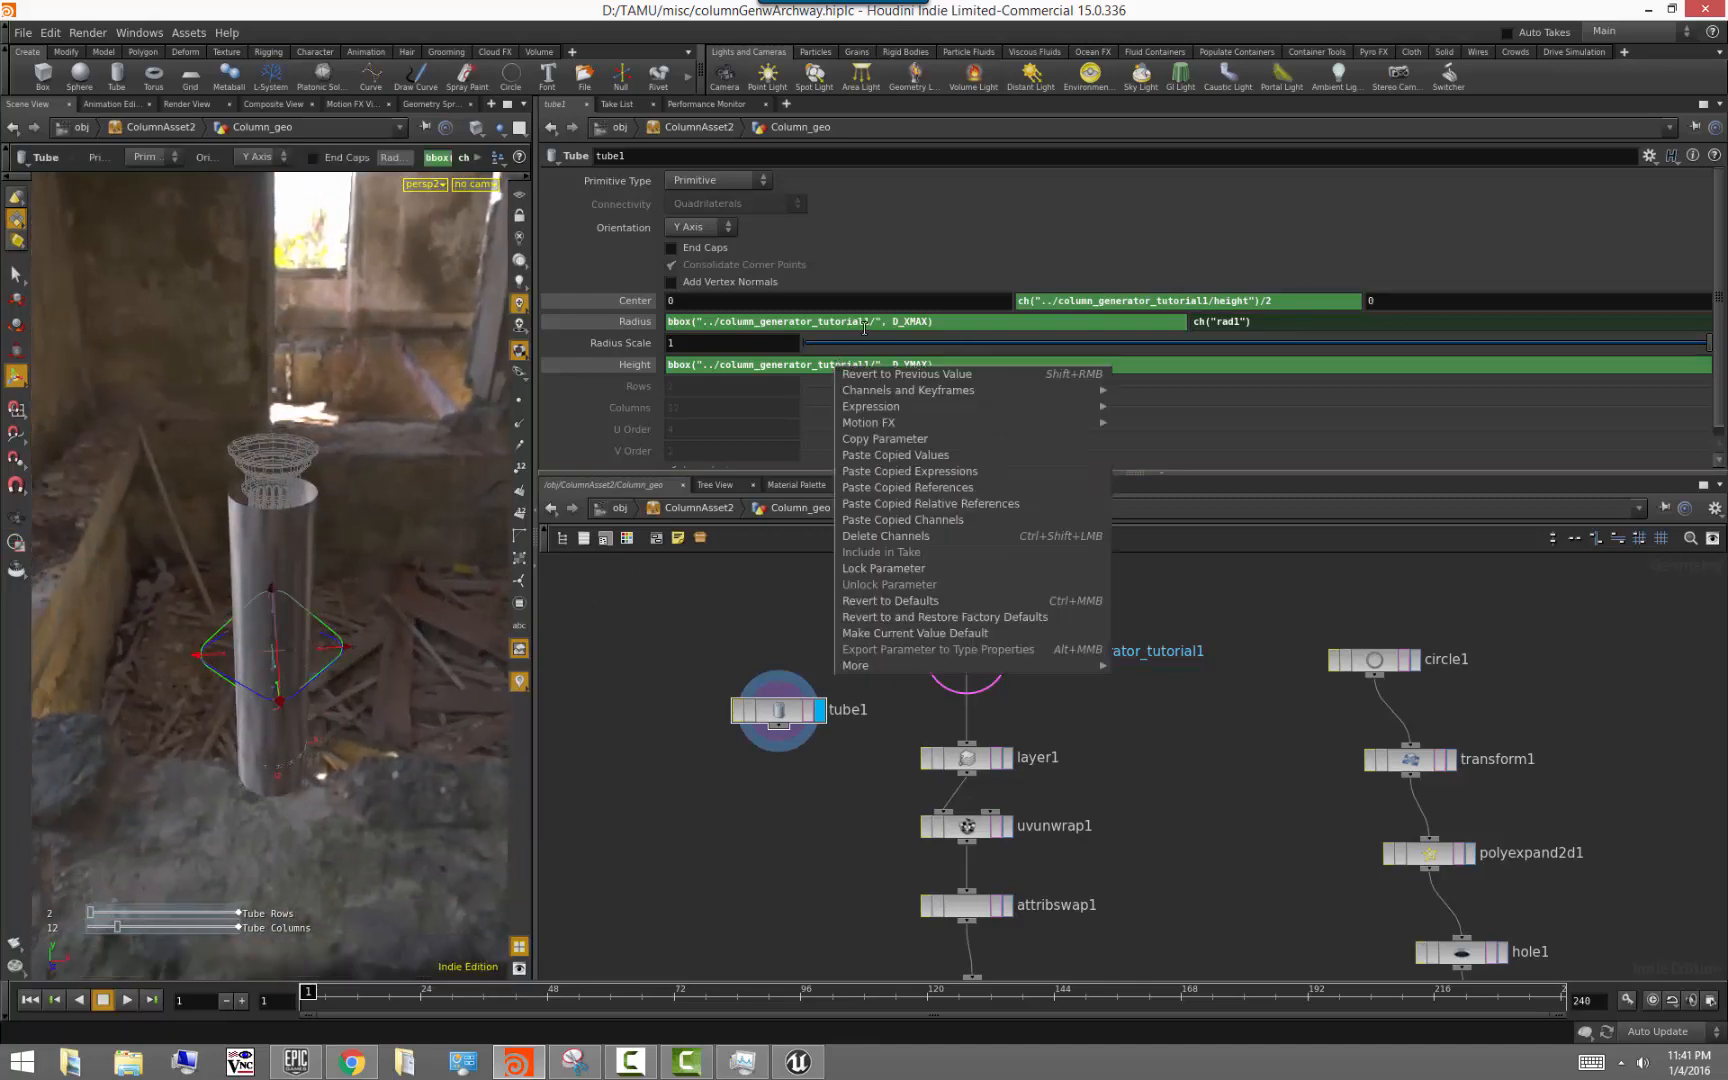
click(885, 439)
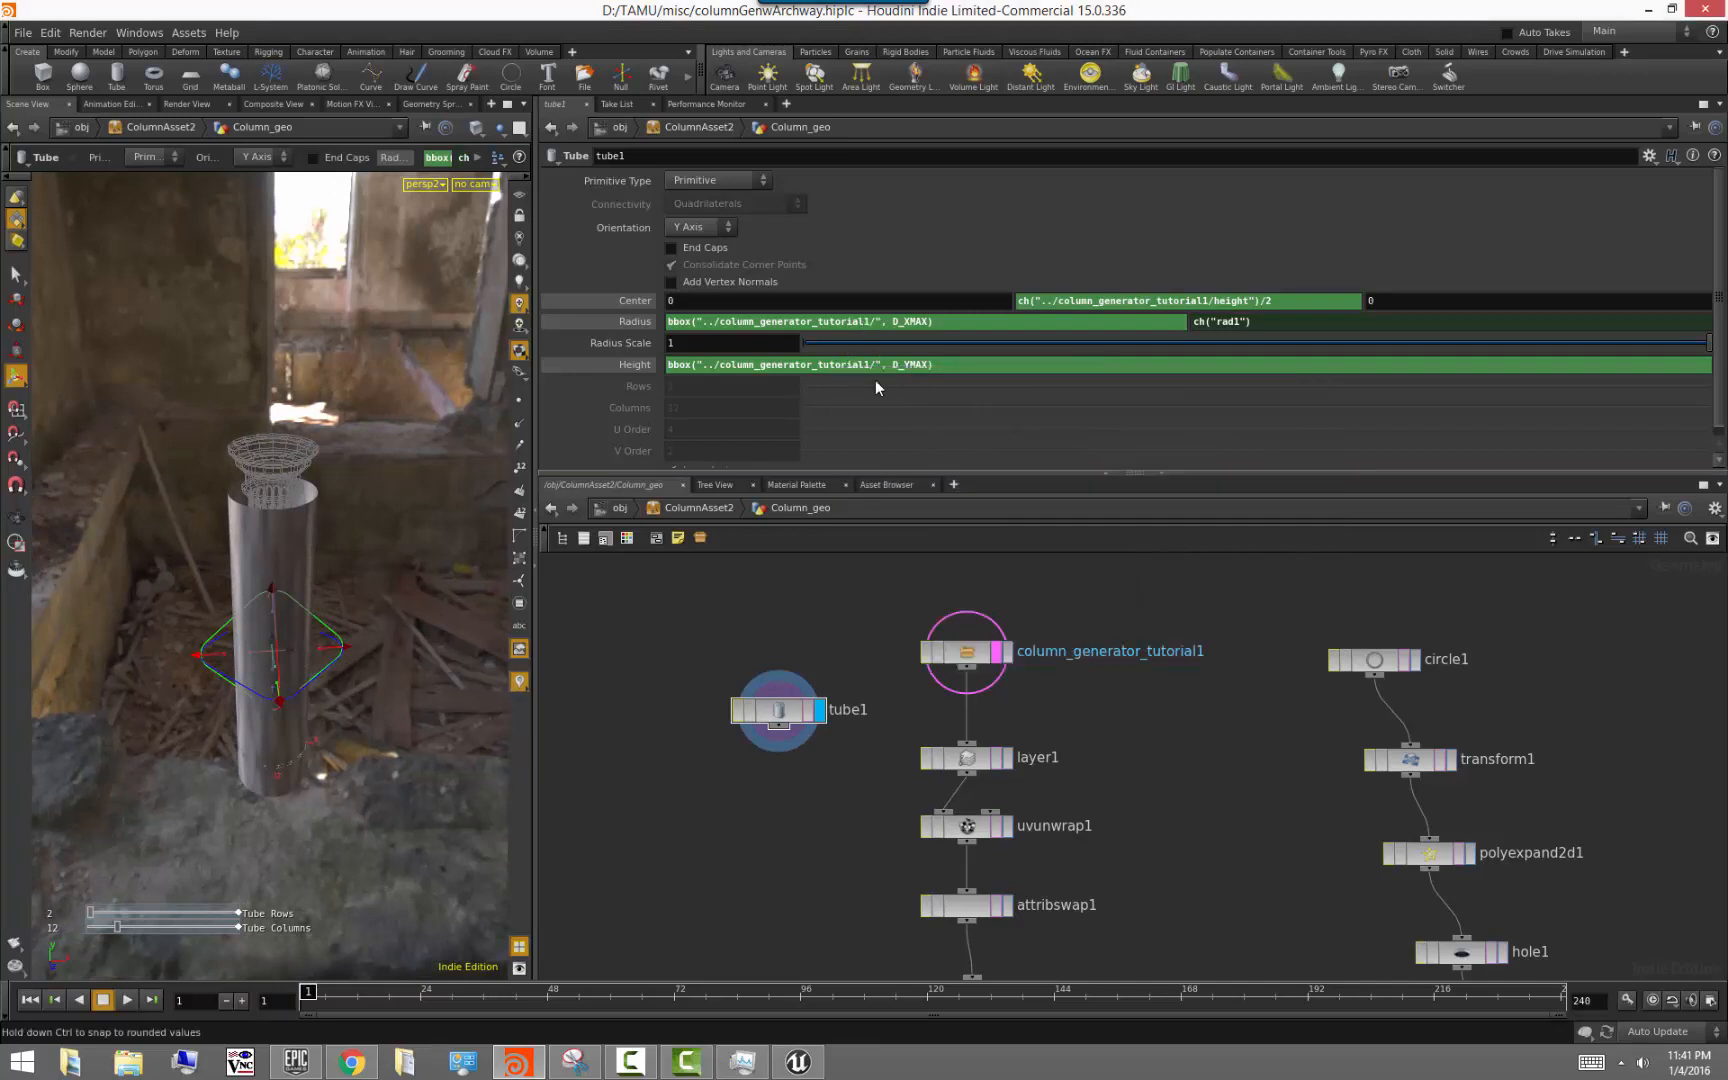
right_click(1133, 299)
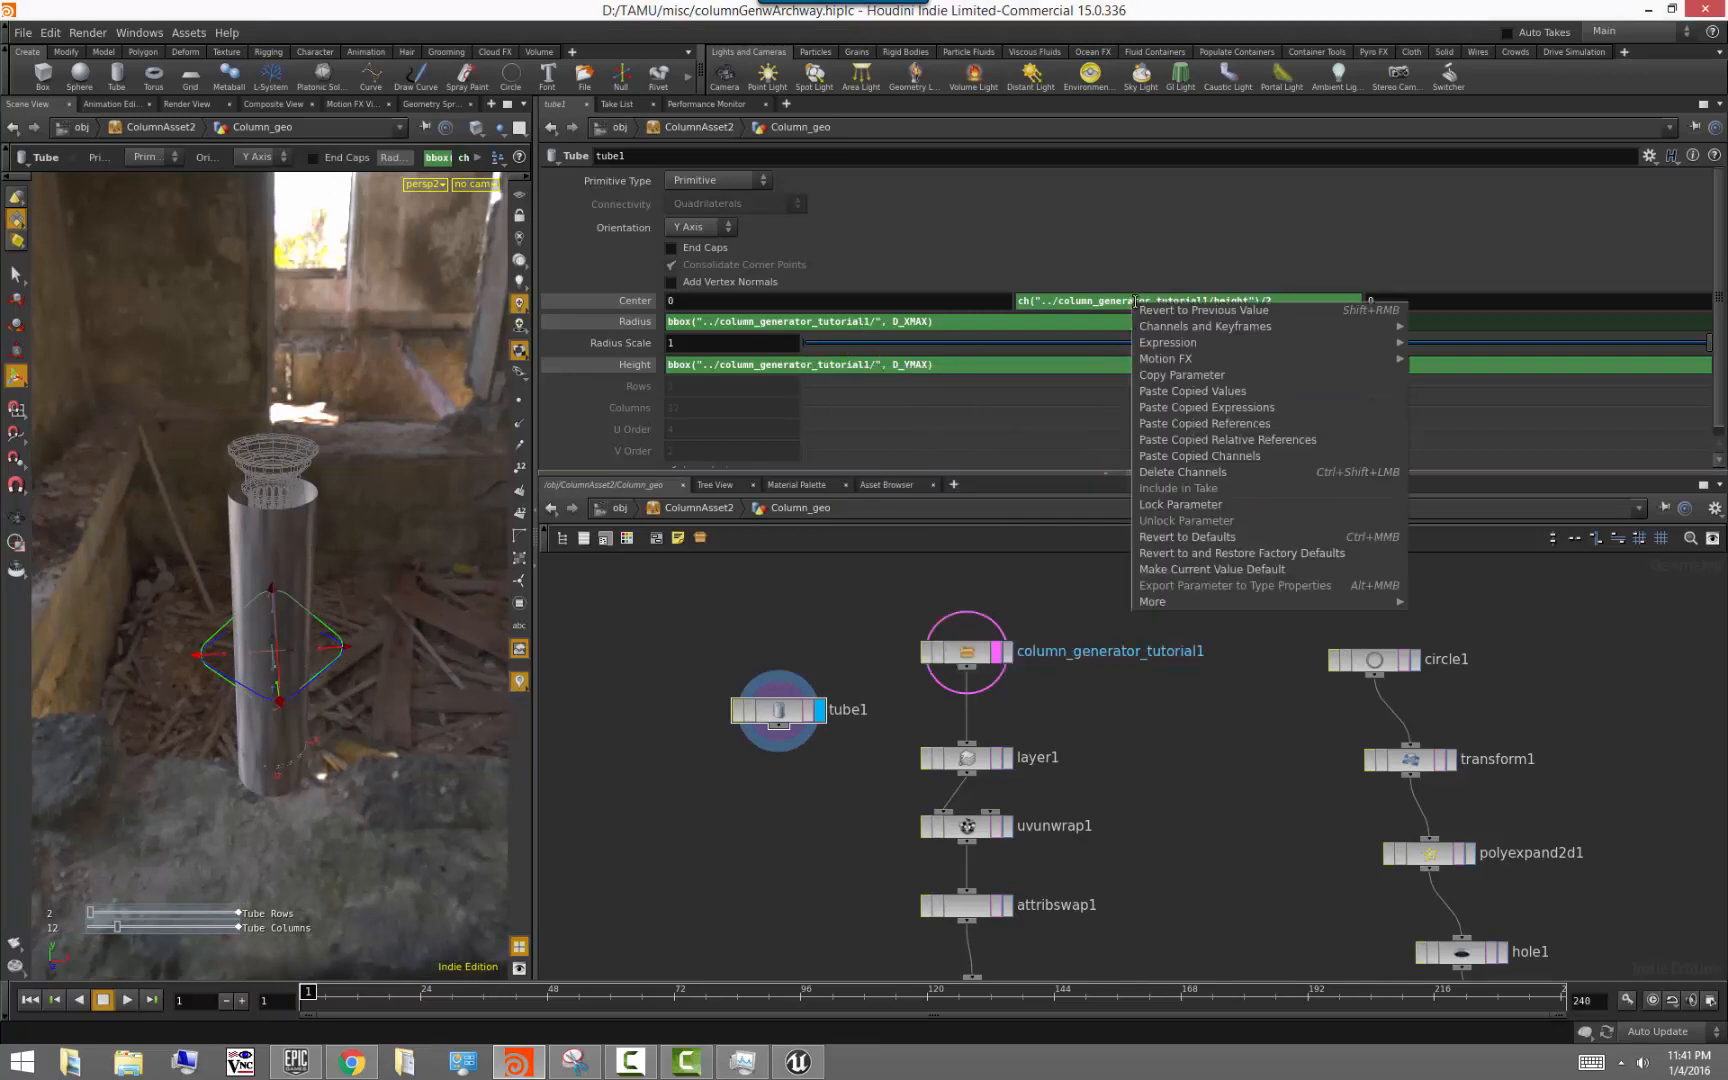
click(1247, 440)
click(1205, 306)
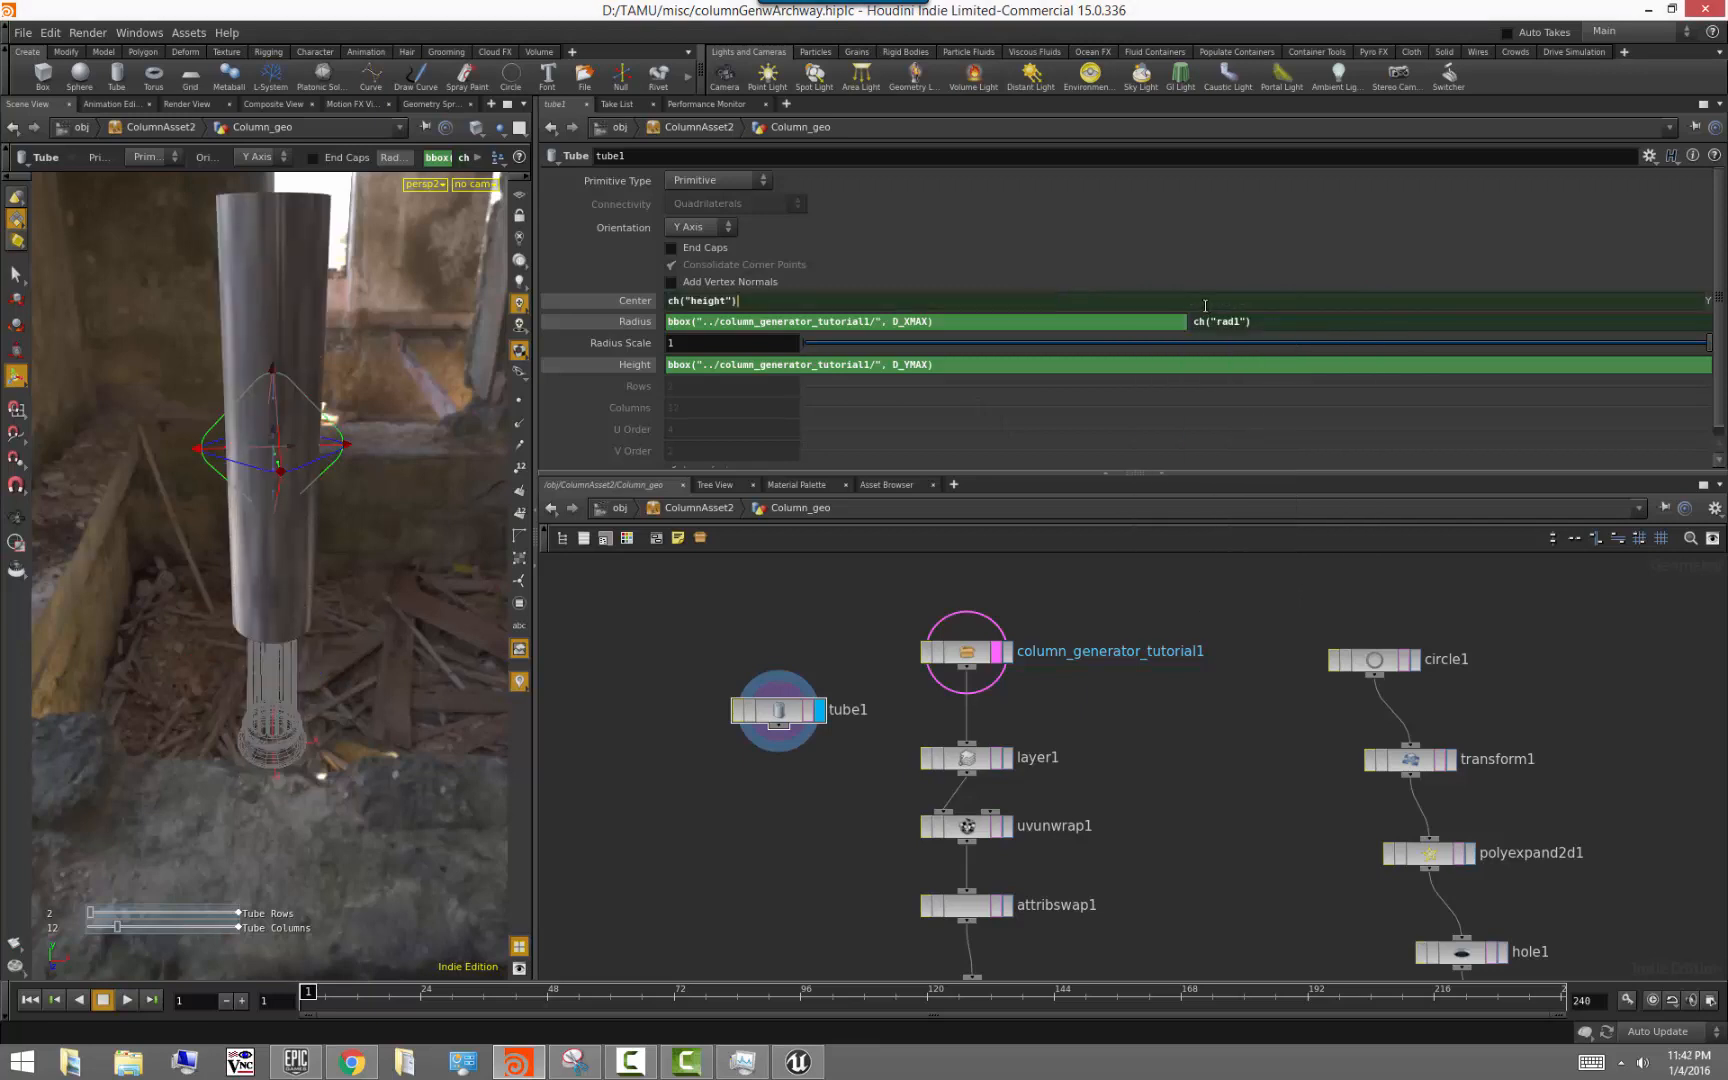
text(/2)
key(Return)
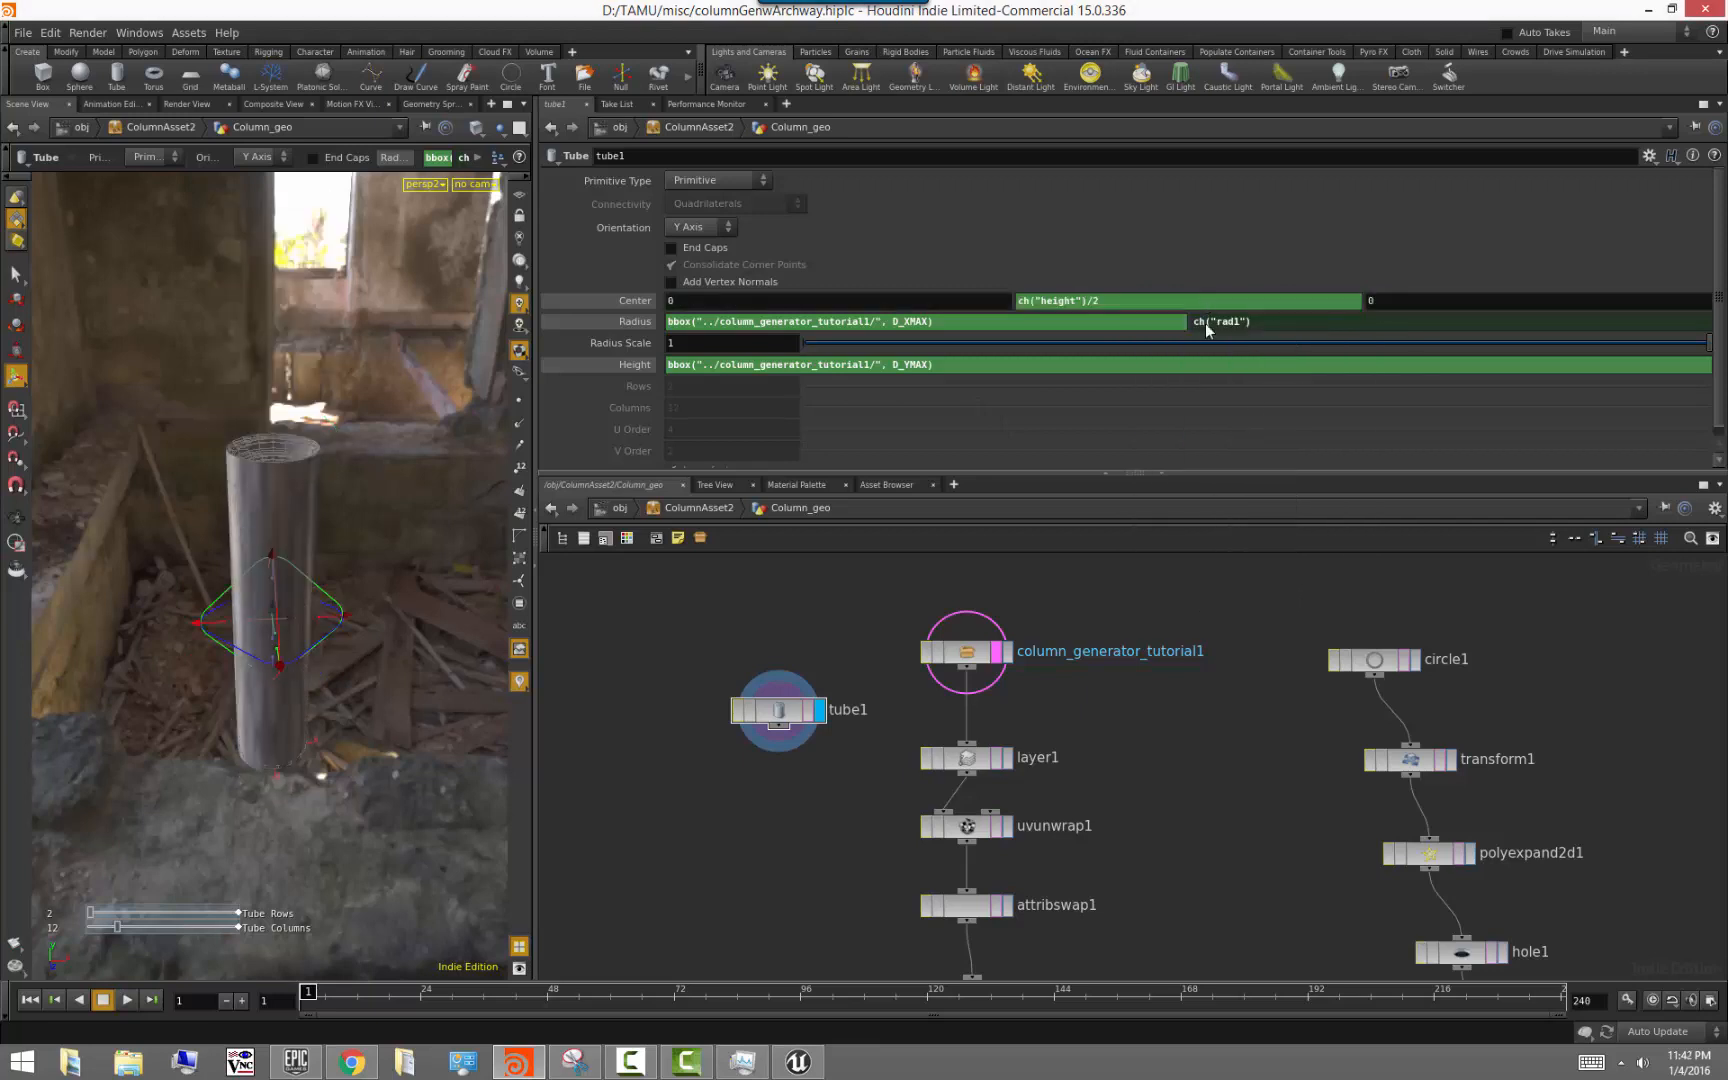
Raise column_generator_tutorial1's Height to test whether the tube follows it, and undo the change
alt+drag(271, 547, 240, 470)
click(966, 652)
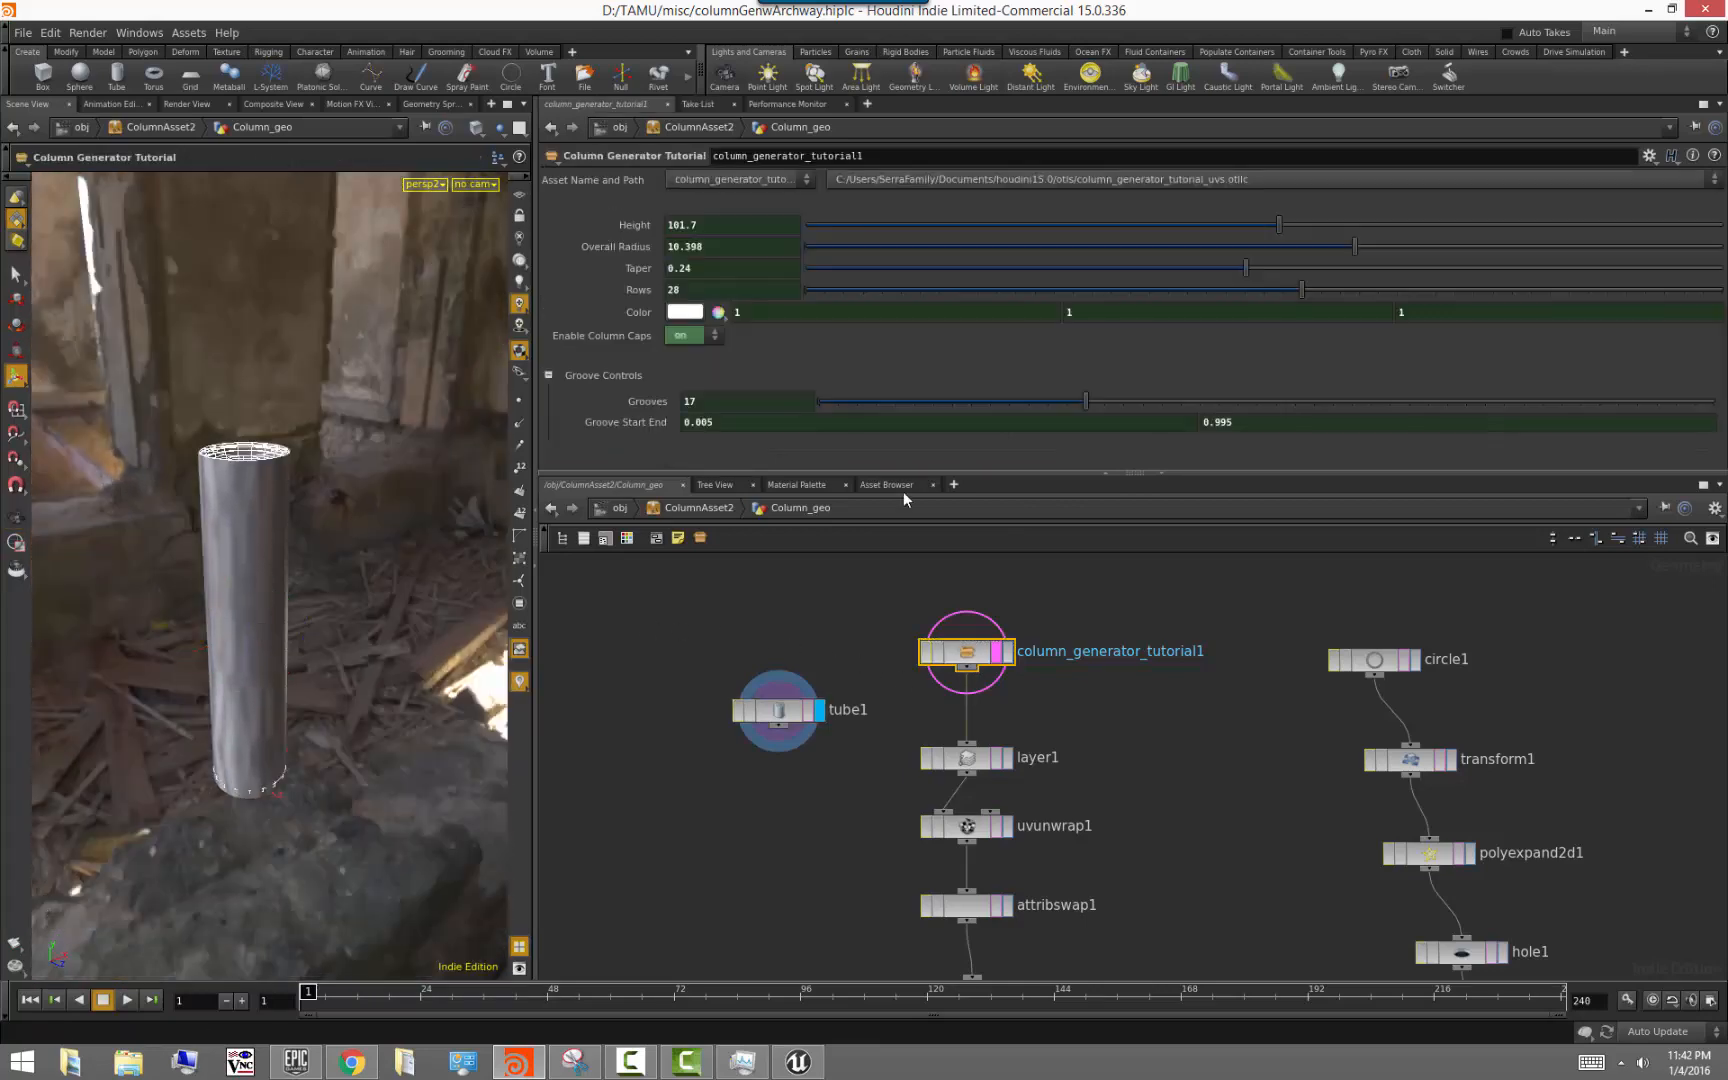
drag(1289, 232, 1430, 216)
key(ctrl+z)
click(760, 645)
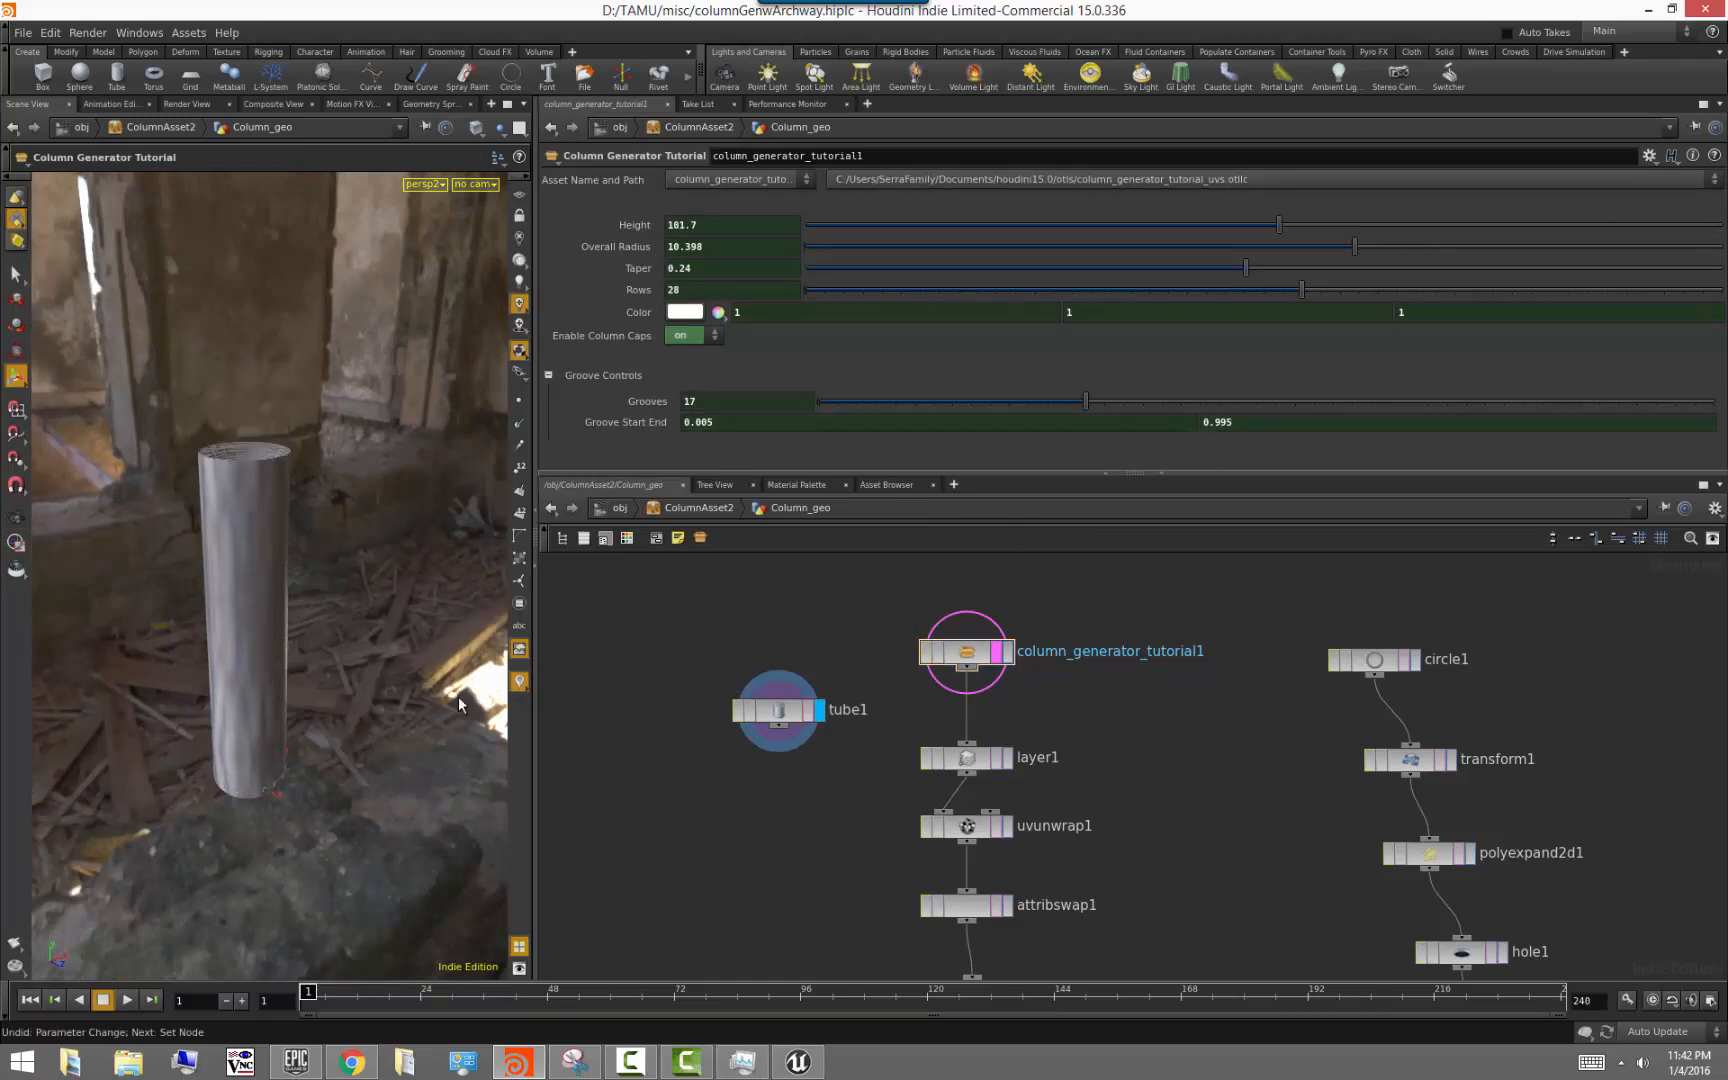
Set tube1's primitive type to Polygon, enable End Caps, and inspect the closed tube in the viewport
key(s)
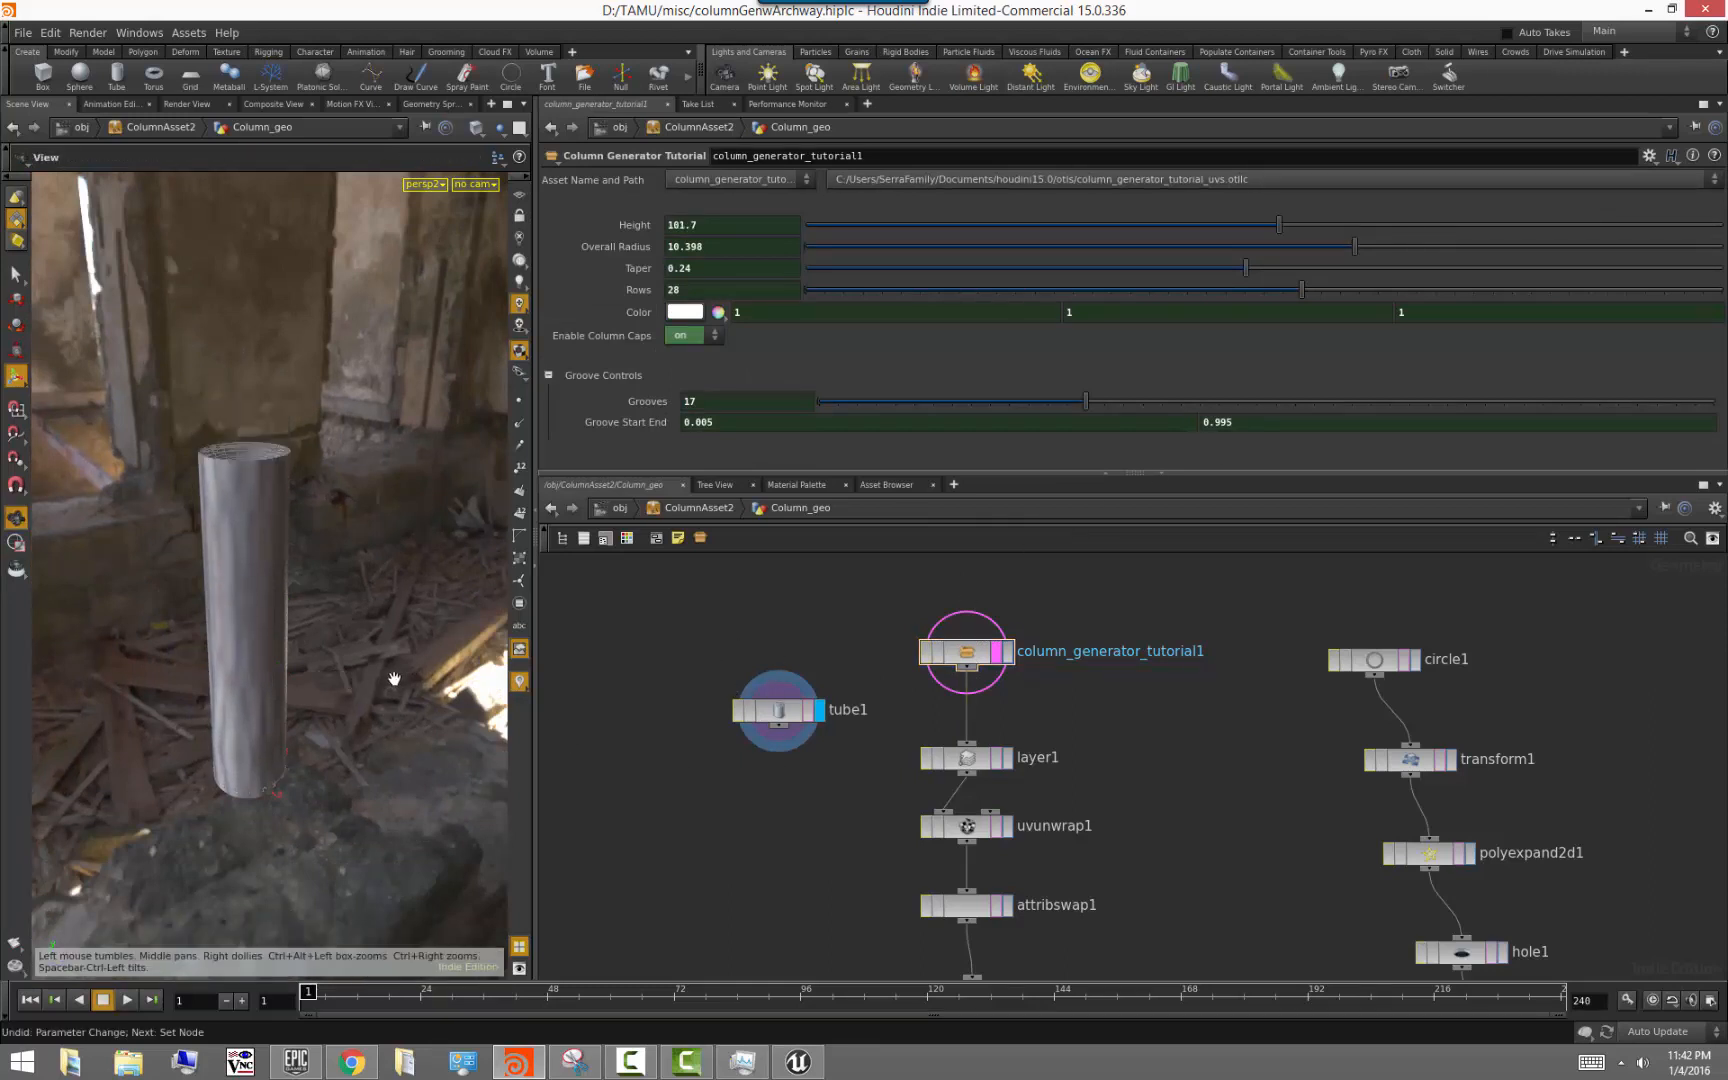
alt+drag(390, 677, 352, 718)
click(770, 711)
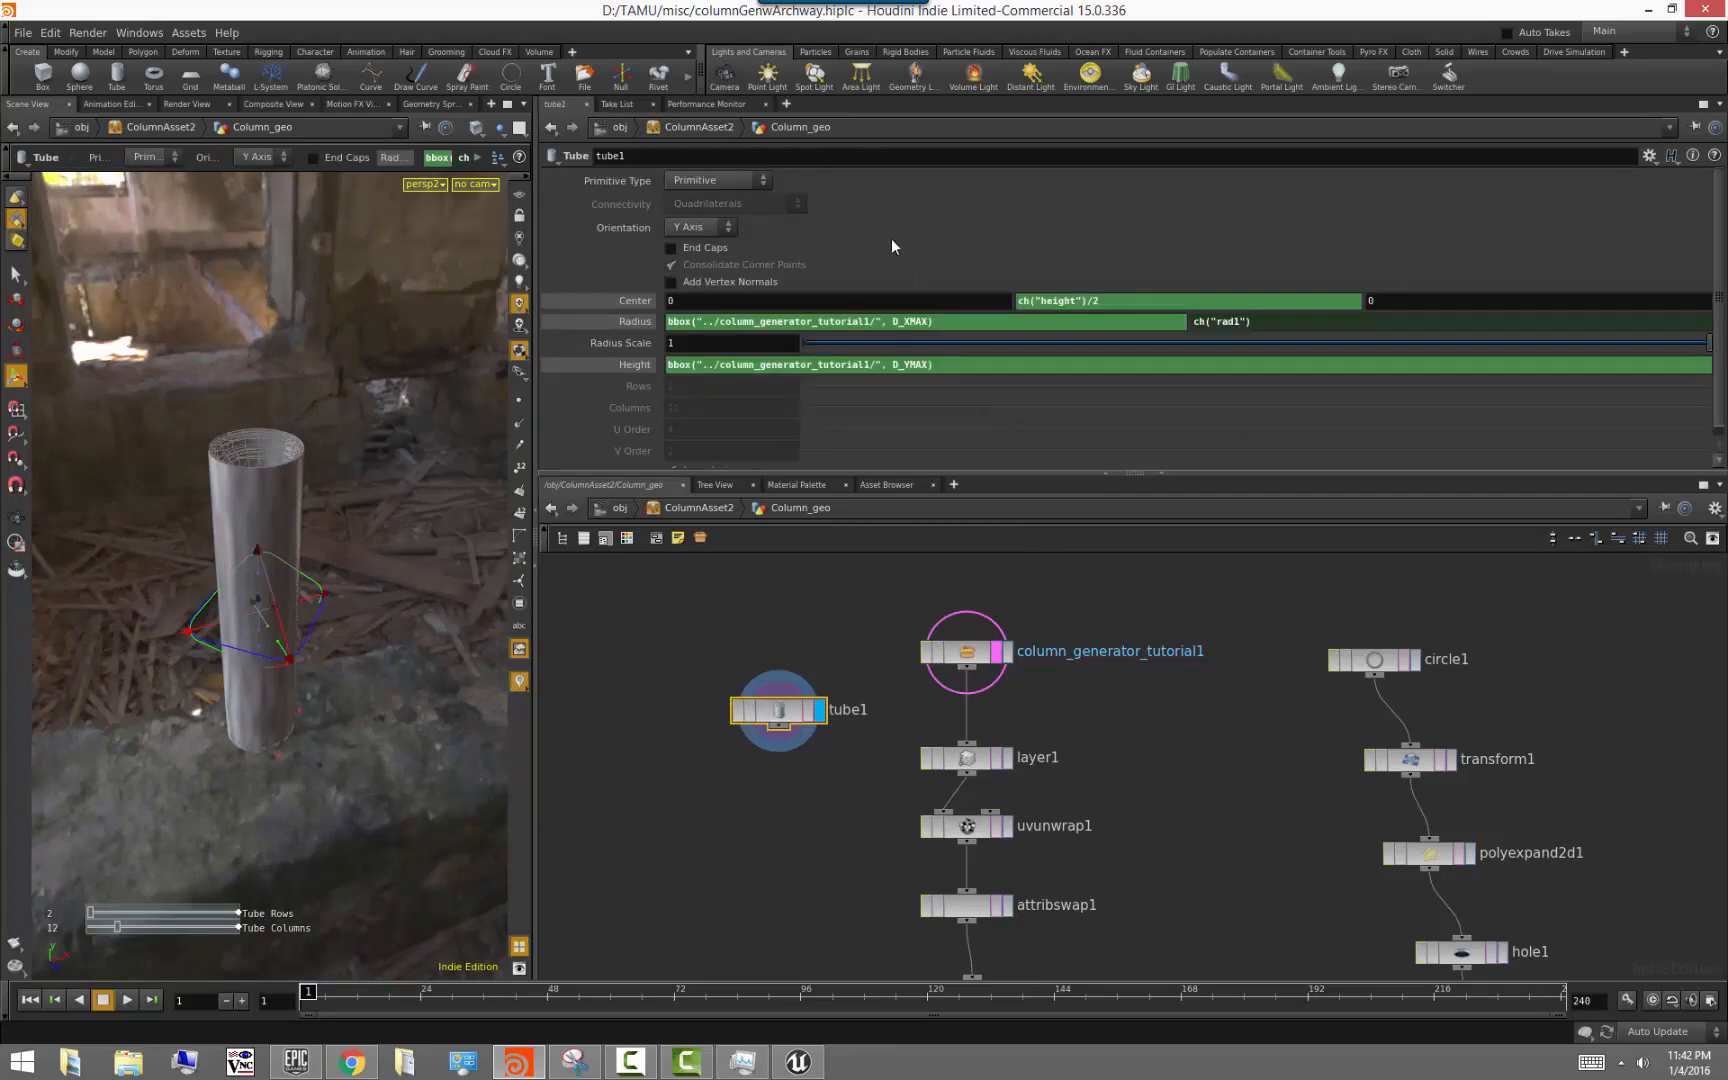
click(716, 188)
click(718, 208)
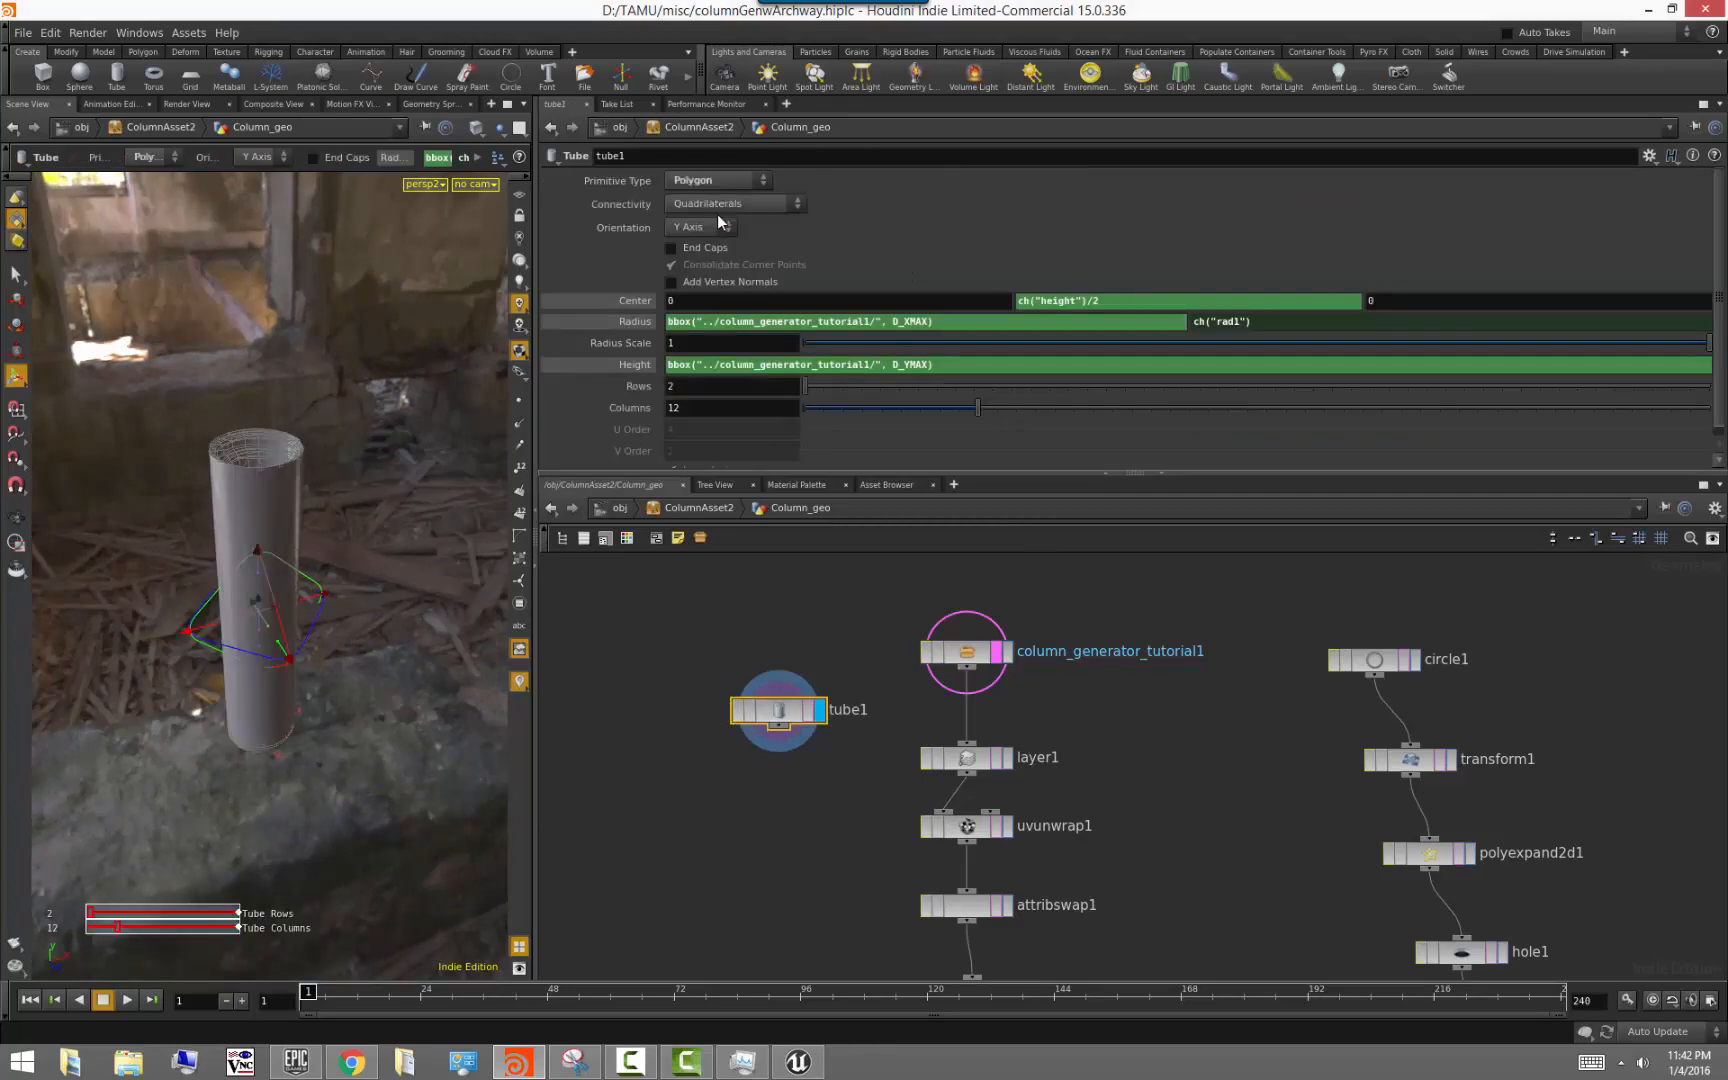
click(716, 250)
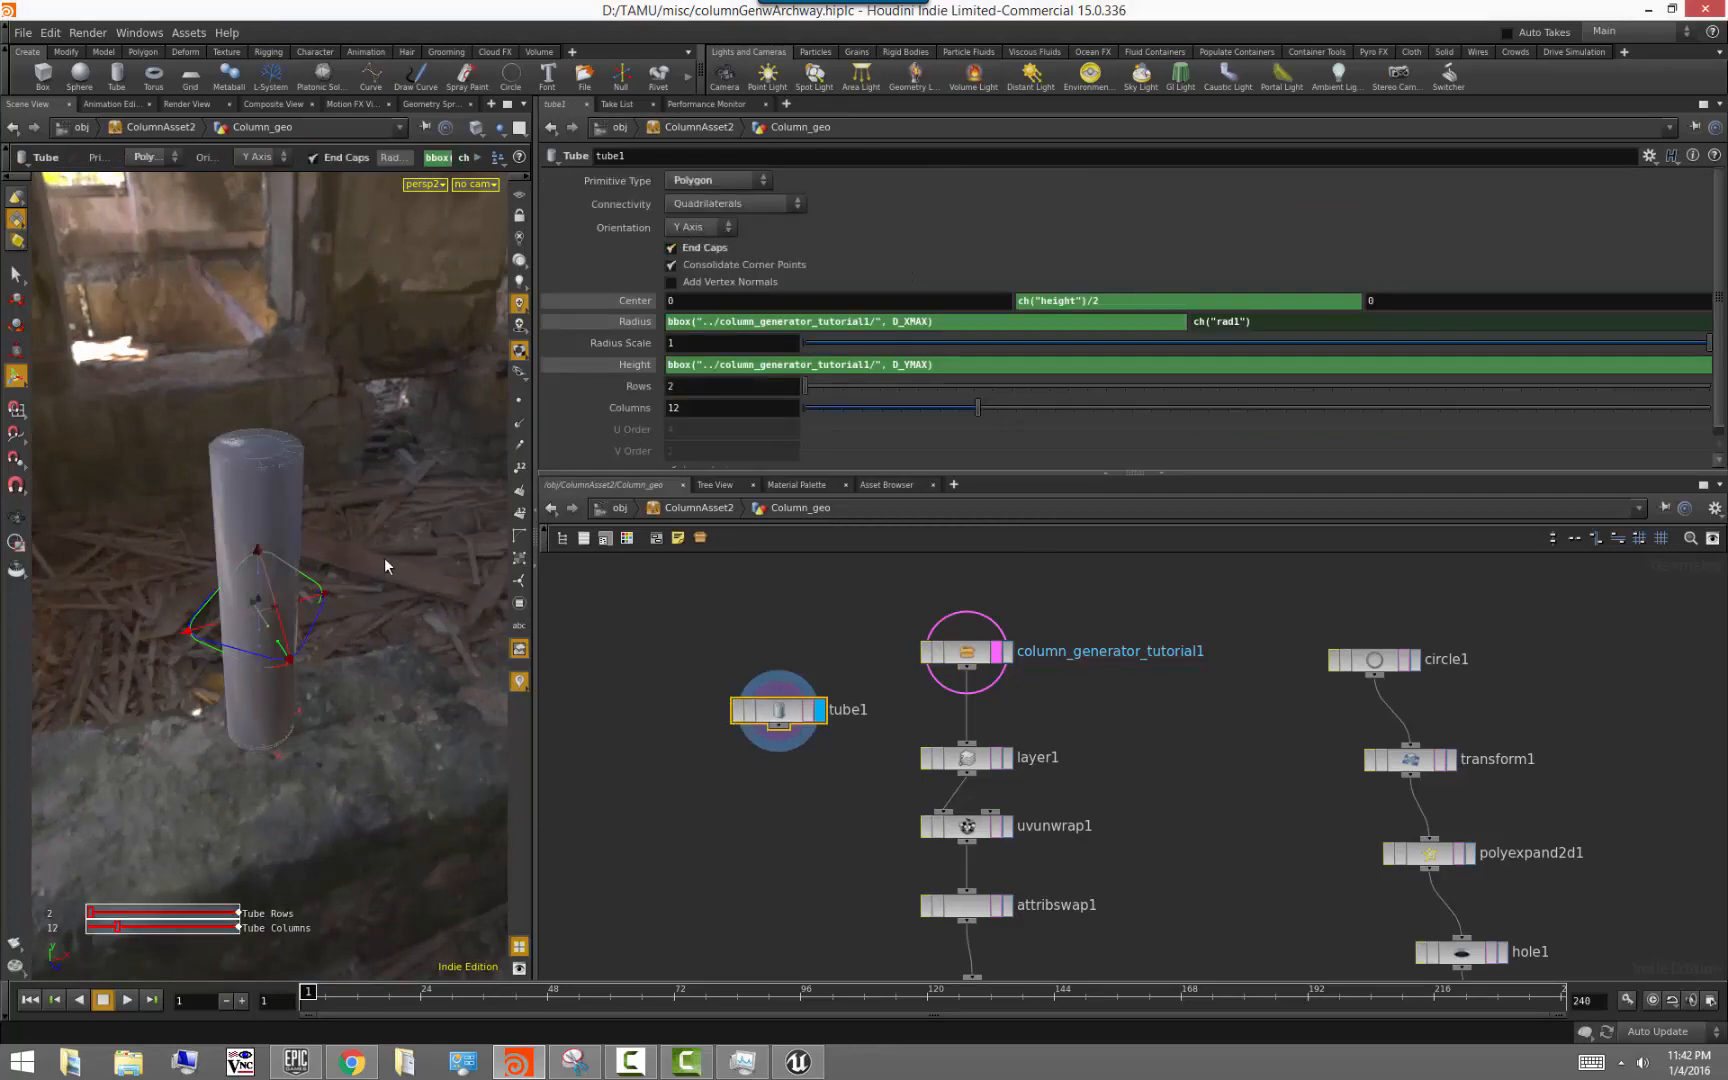
alt+drag(383, 558, 345, 500)
Set tube1's Columns to 6 and inspect the simplified tube from several angles
scroll(795, 309, down, 1)
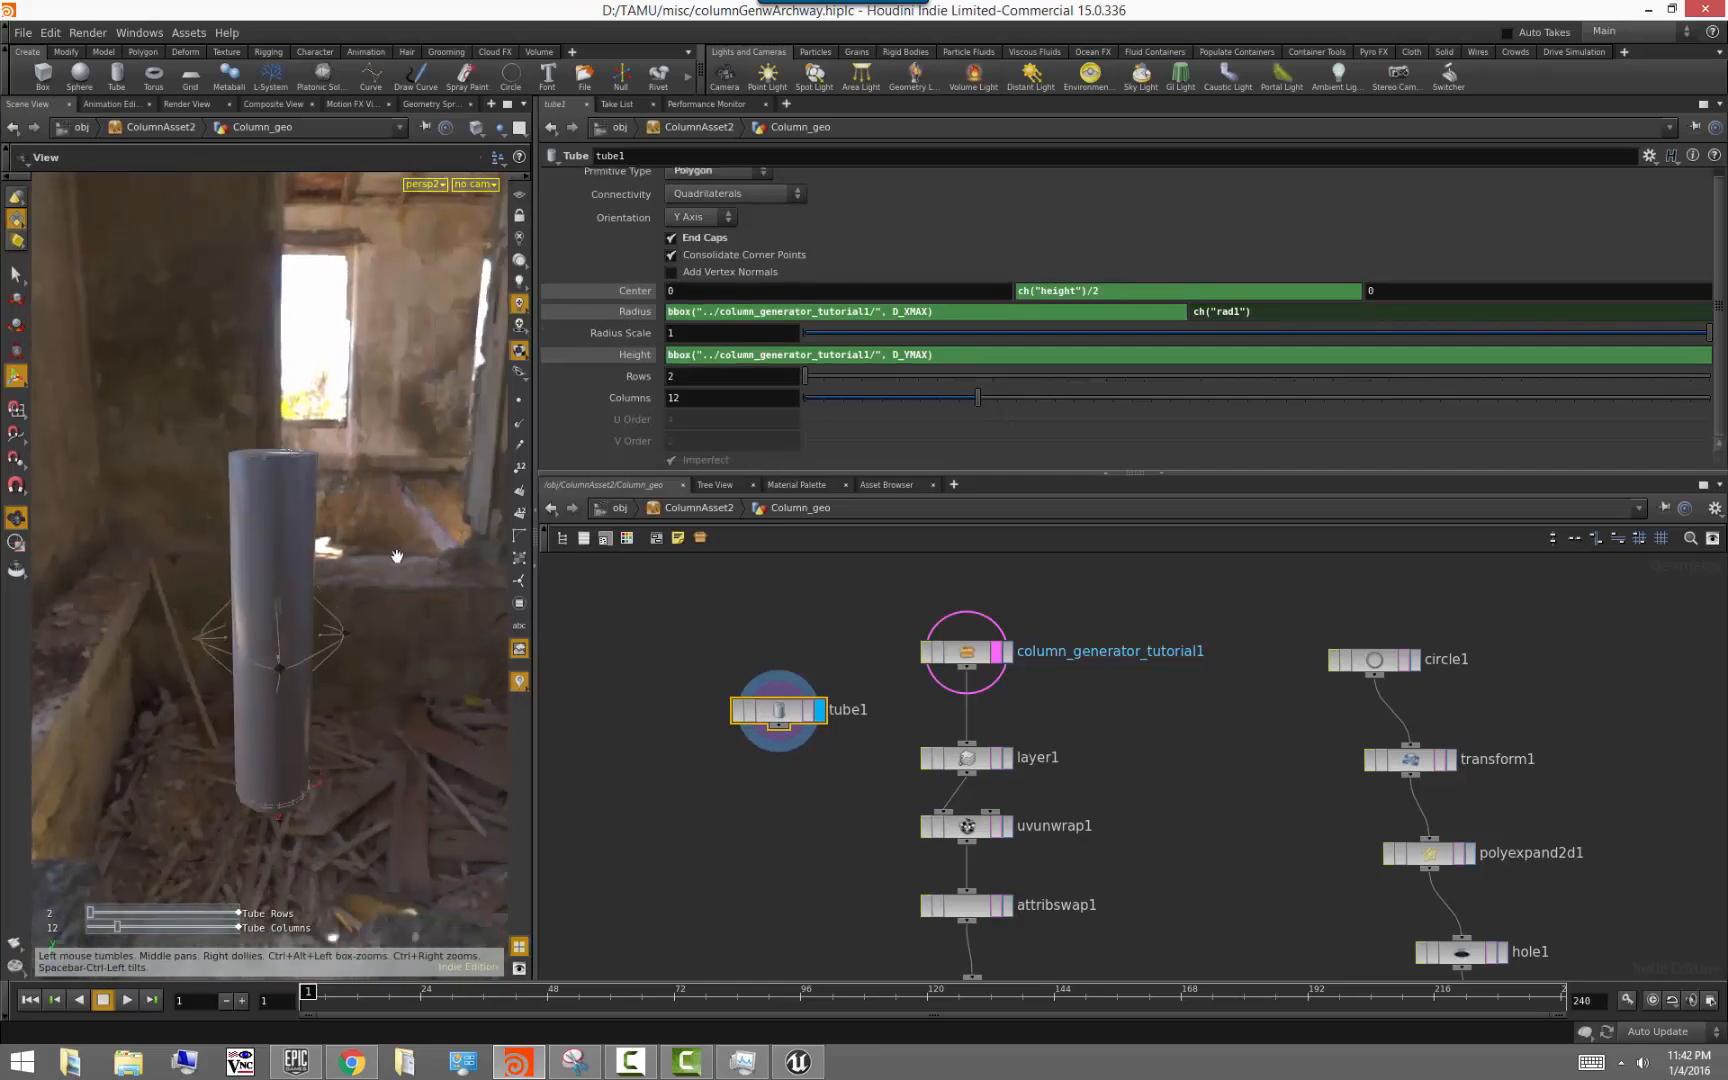
click(478, 130)
click(502, 295)
mouse_move(335, 370)
alt+mouse_down()
mouse_move(360, 401)
mouse_move(386, 397)
mouse_move(370, 410)
mouse_move(347, 359)
mouse_move(339, 451)
mouse_move(339, 359)
mouse_move(572, 441)
alt+mouse_up()
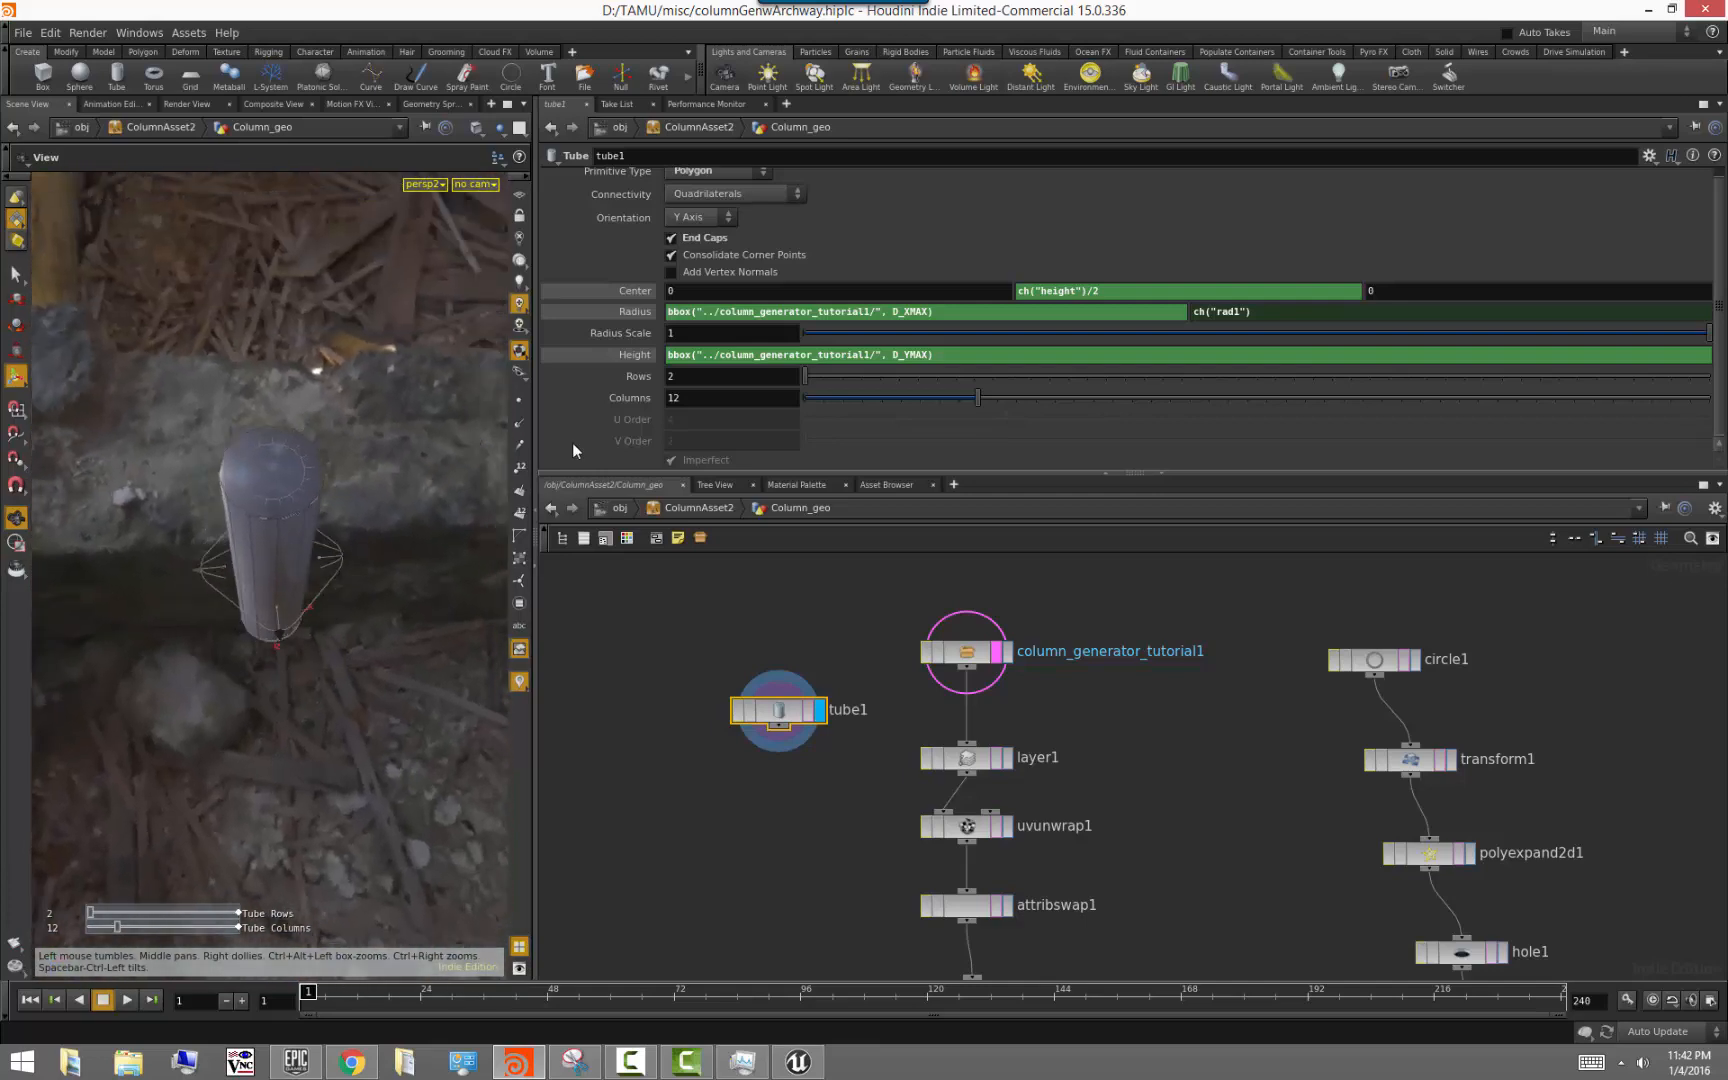
double_click(705, 398)
text(6)
key(Return)
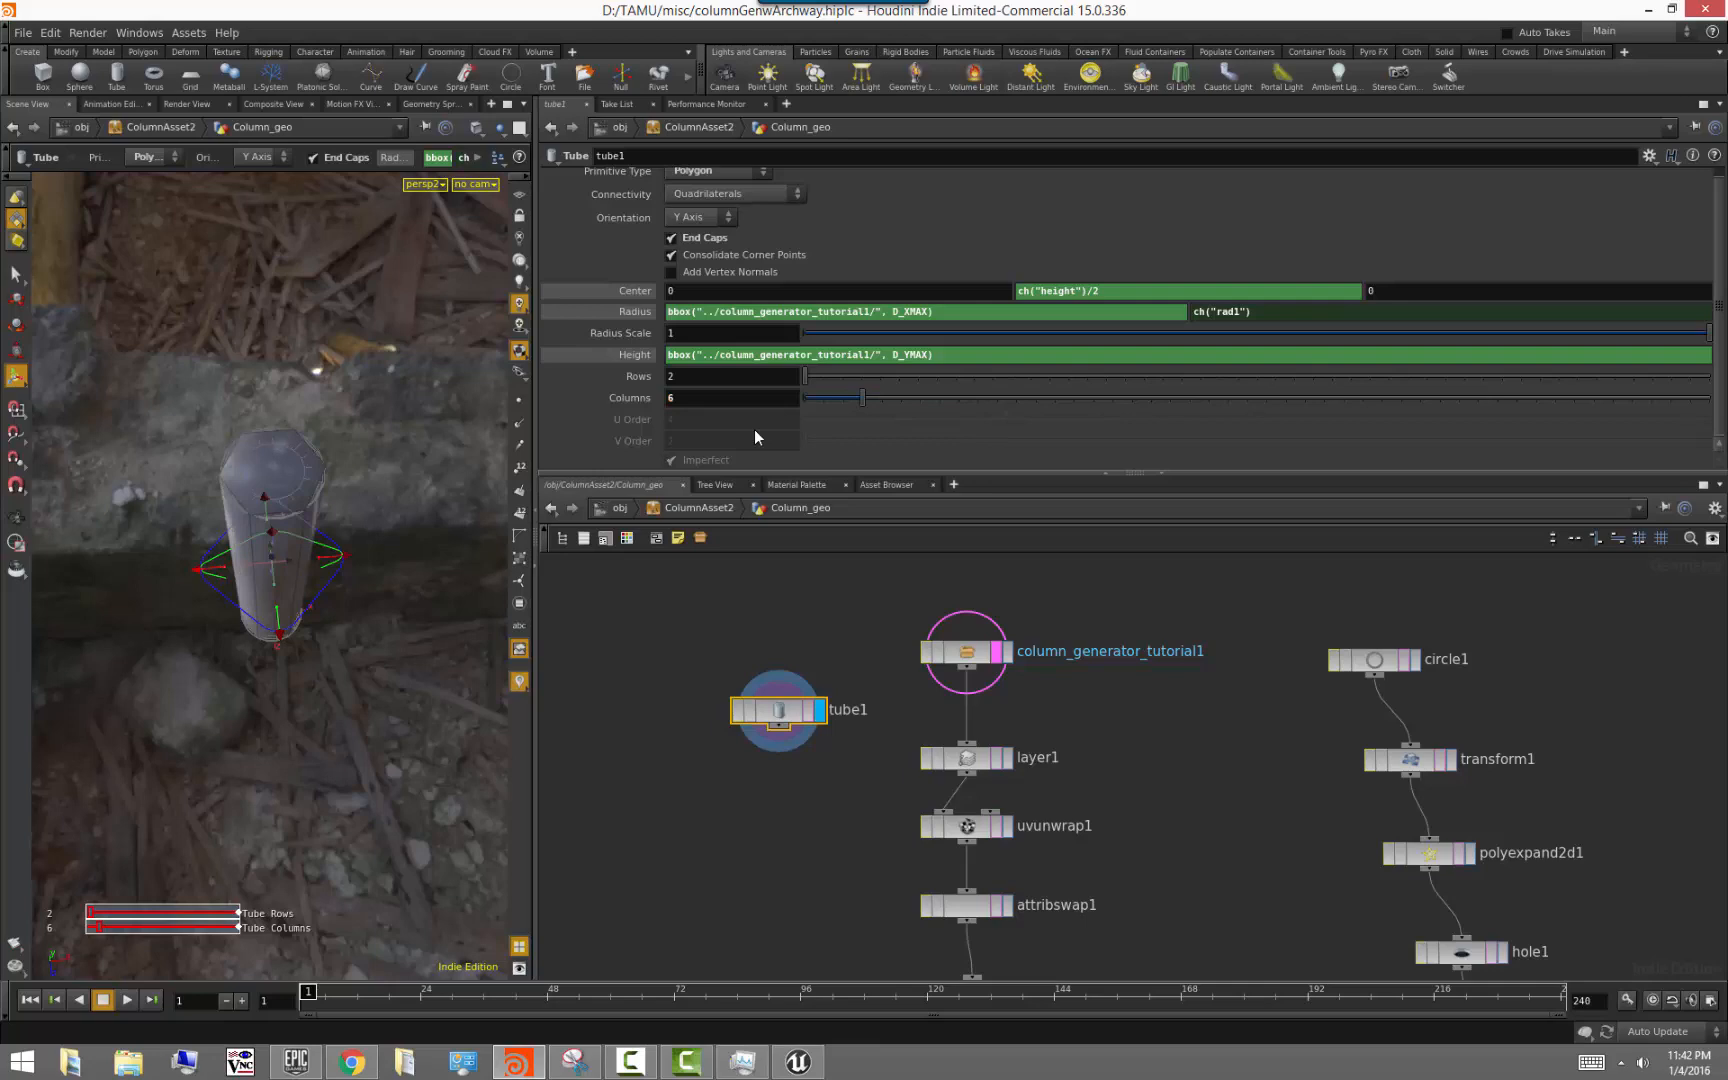
mouse_move(378, 591)
alt+mouse_down()
mouse_move(294, 513)
mouse_move(364, 563)
mouse_move(374, 528)
mouse_move(348, 487)
mouse_move(362, 560)
alt+mouse_up()
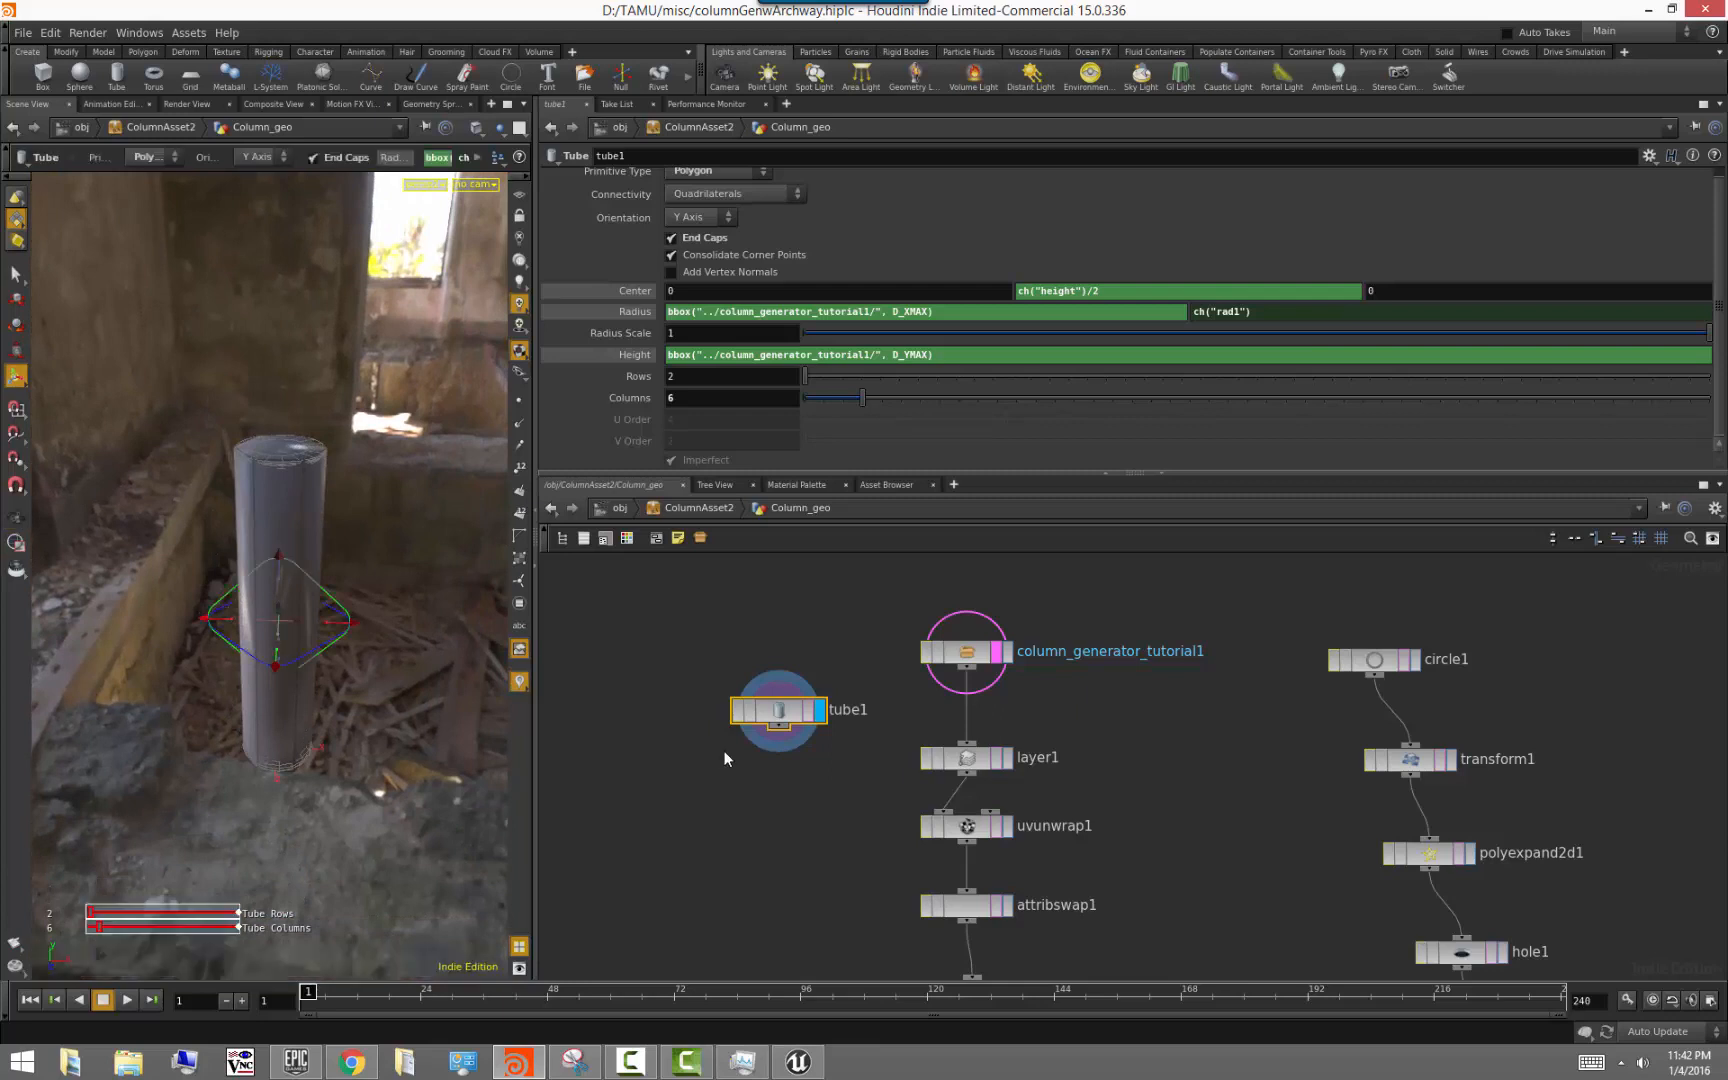
Move the tube1 node down the network to a free spot beside uvtransform1, near merge1
click(775, 791)
alt+middle_drag(811, 799, 754, 756)
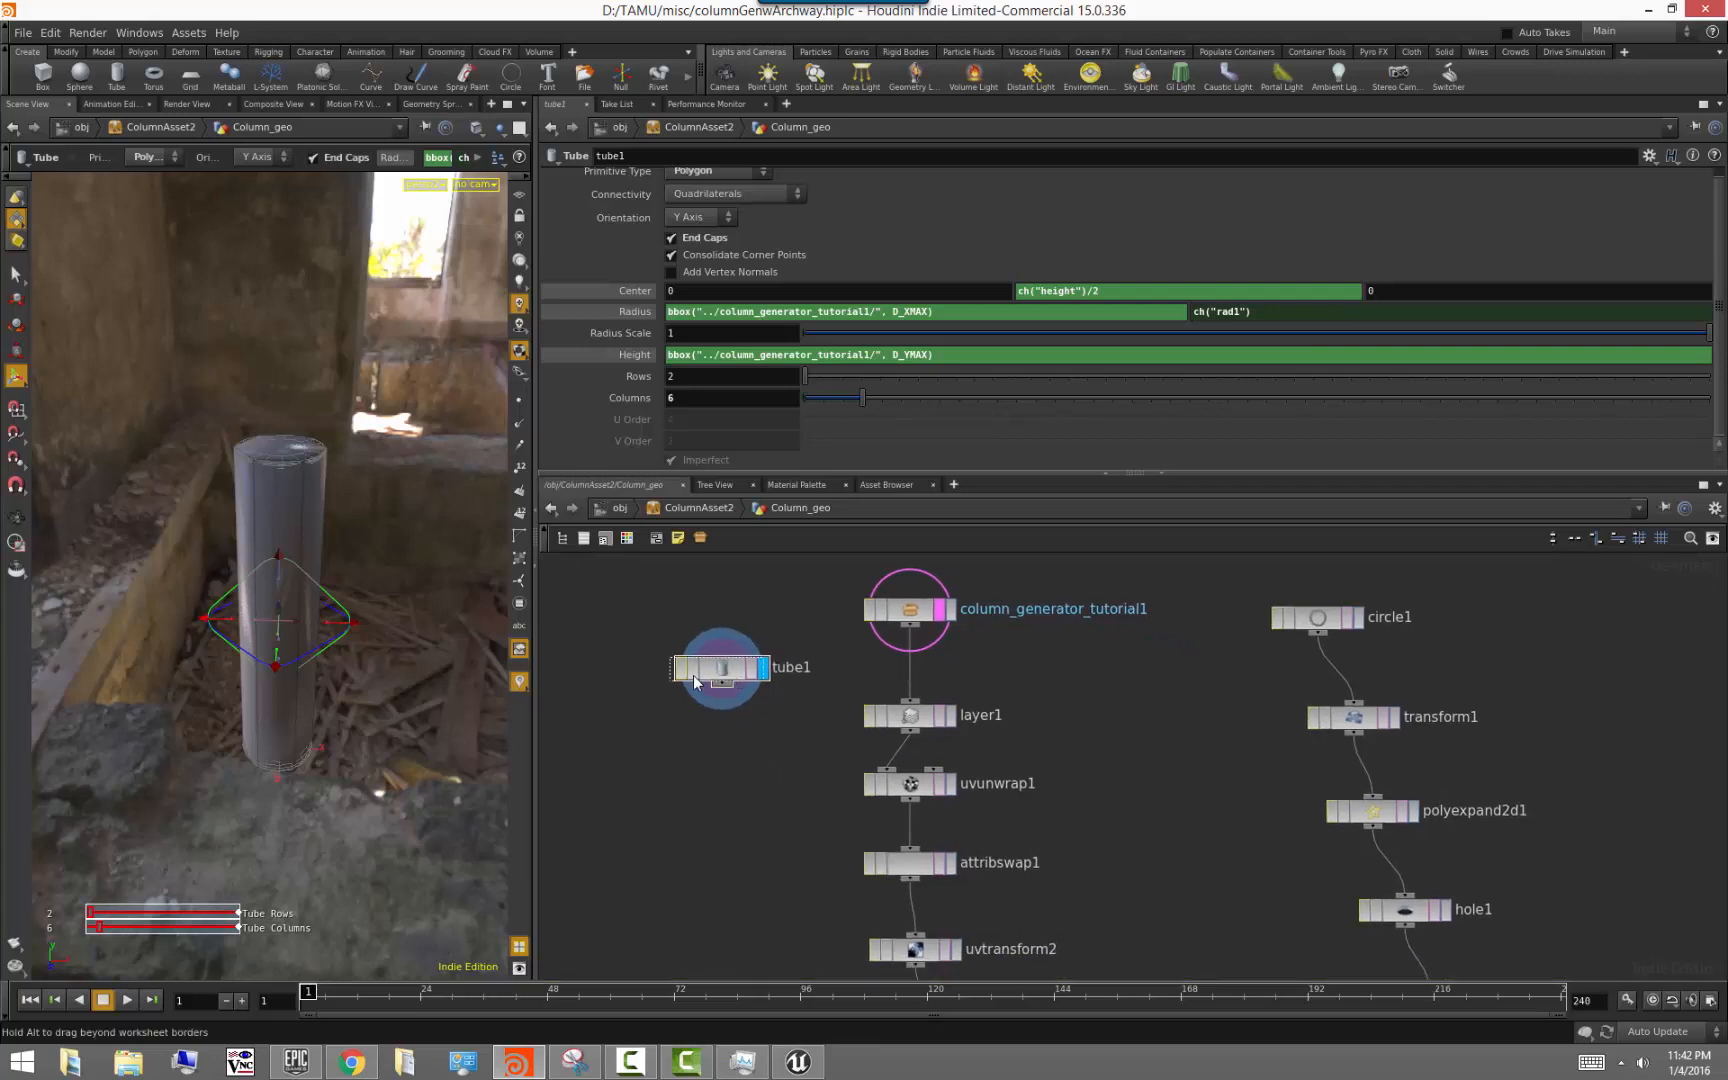
drag(695, 673, 607, 676)
scroll(822, 690, down, 5)
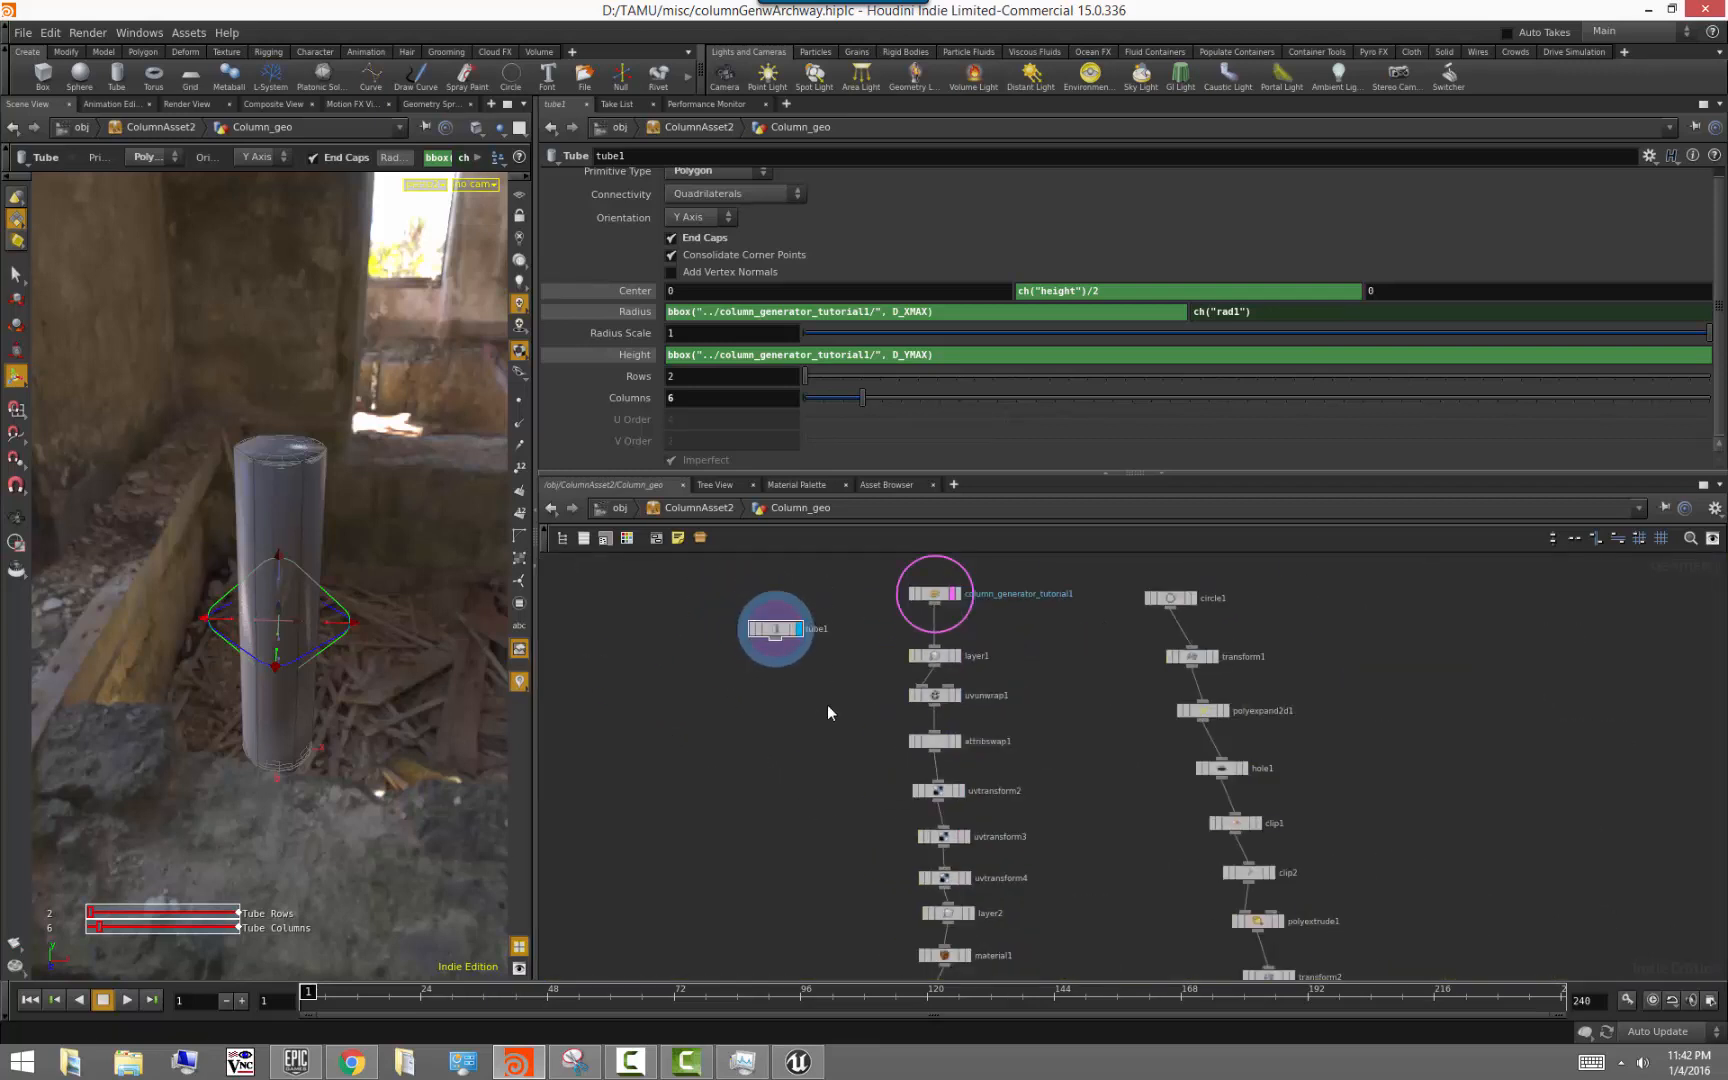
middle_drag(845, 679, 838, 655)
scroll(838, 647, down, 2)
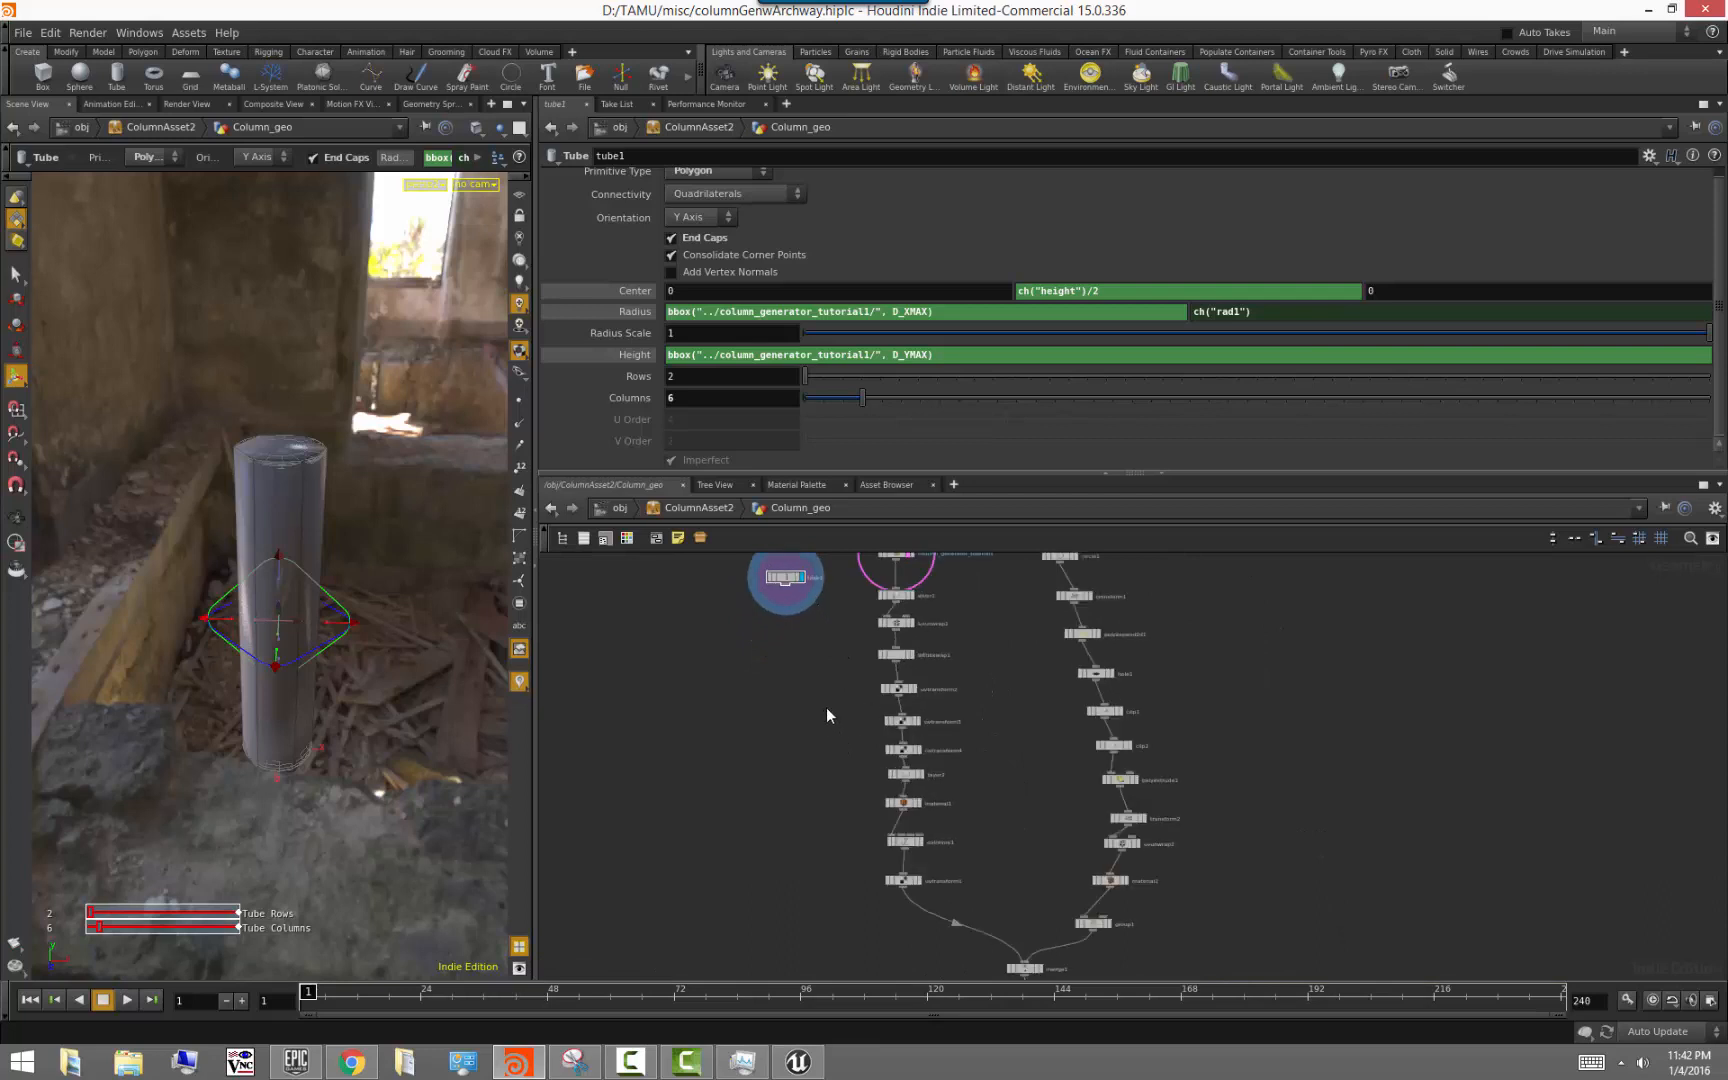
drag(780, 580, 895, 914)
middle_drag(957, 808, 906, 597)
scroll(917, 782, up, 3)
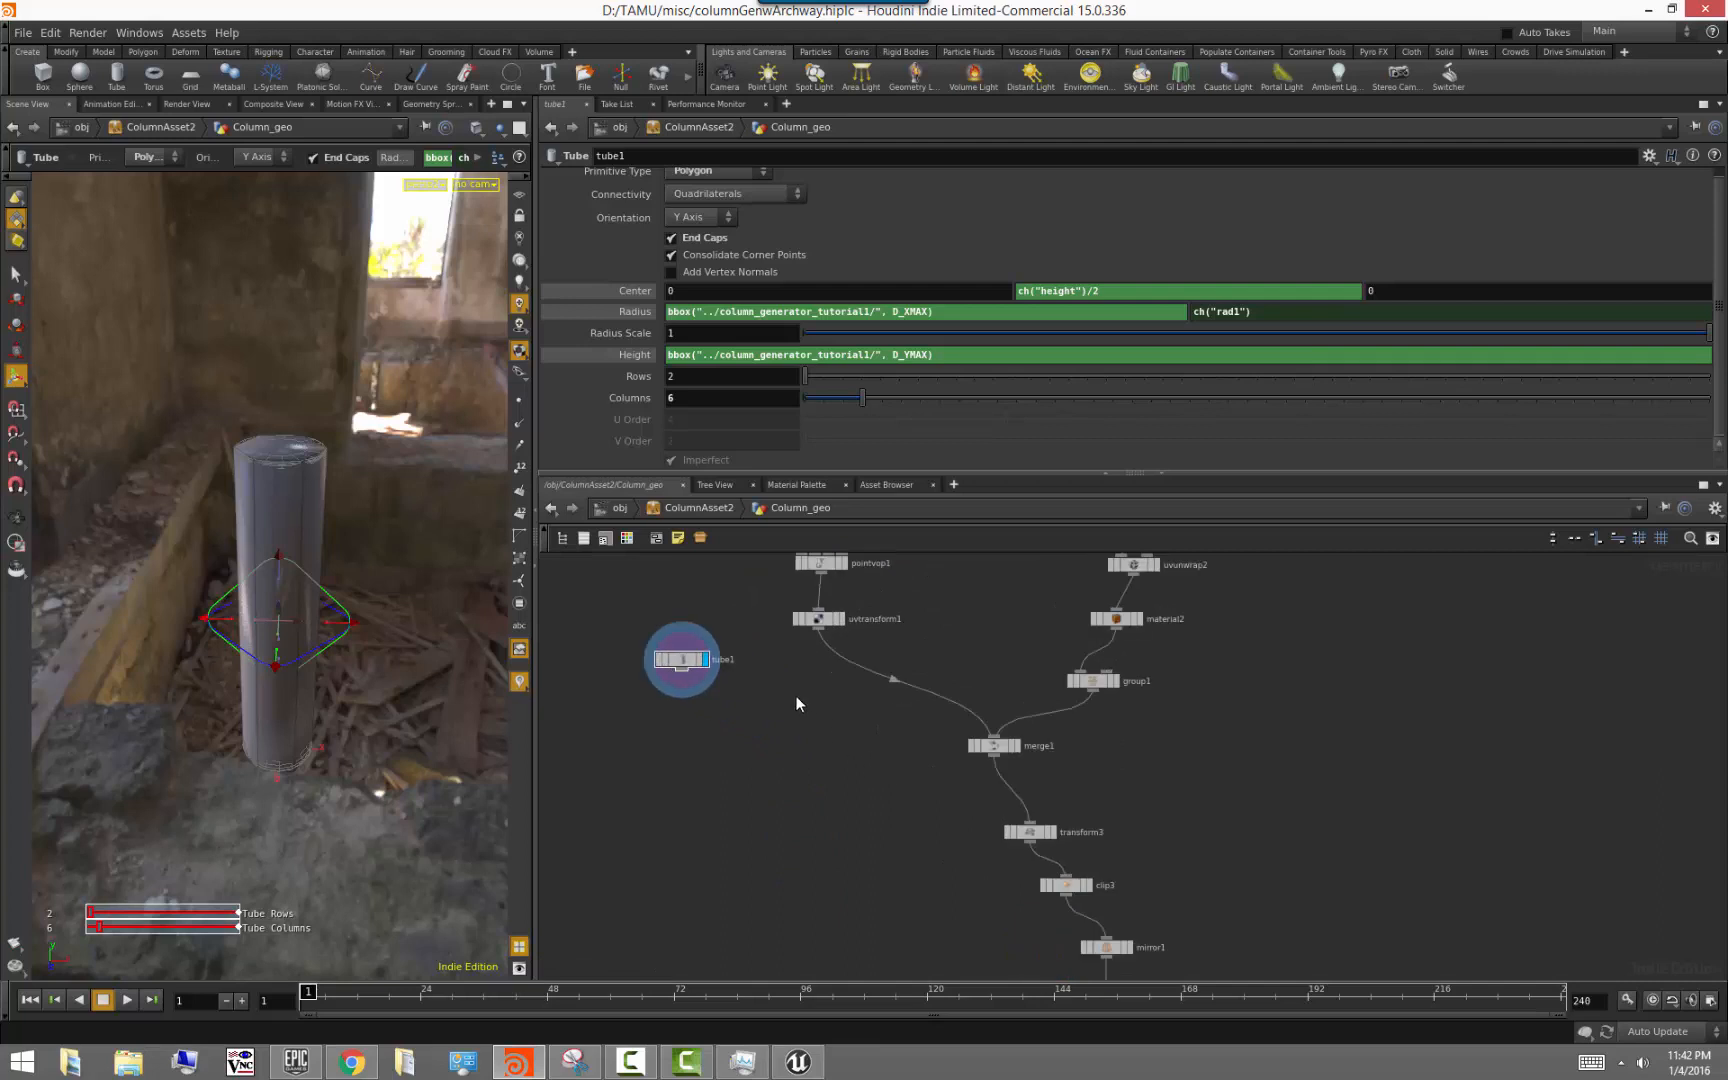
middle_drag(771, 687, 836, 655)
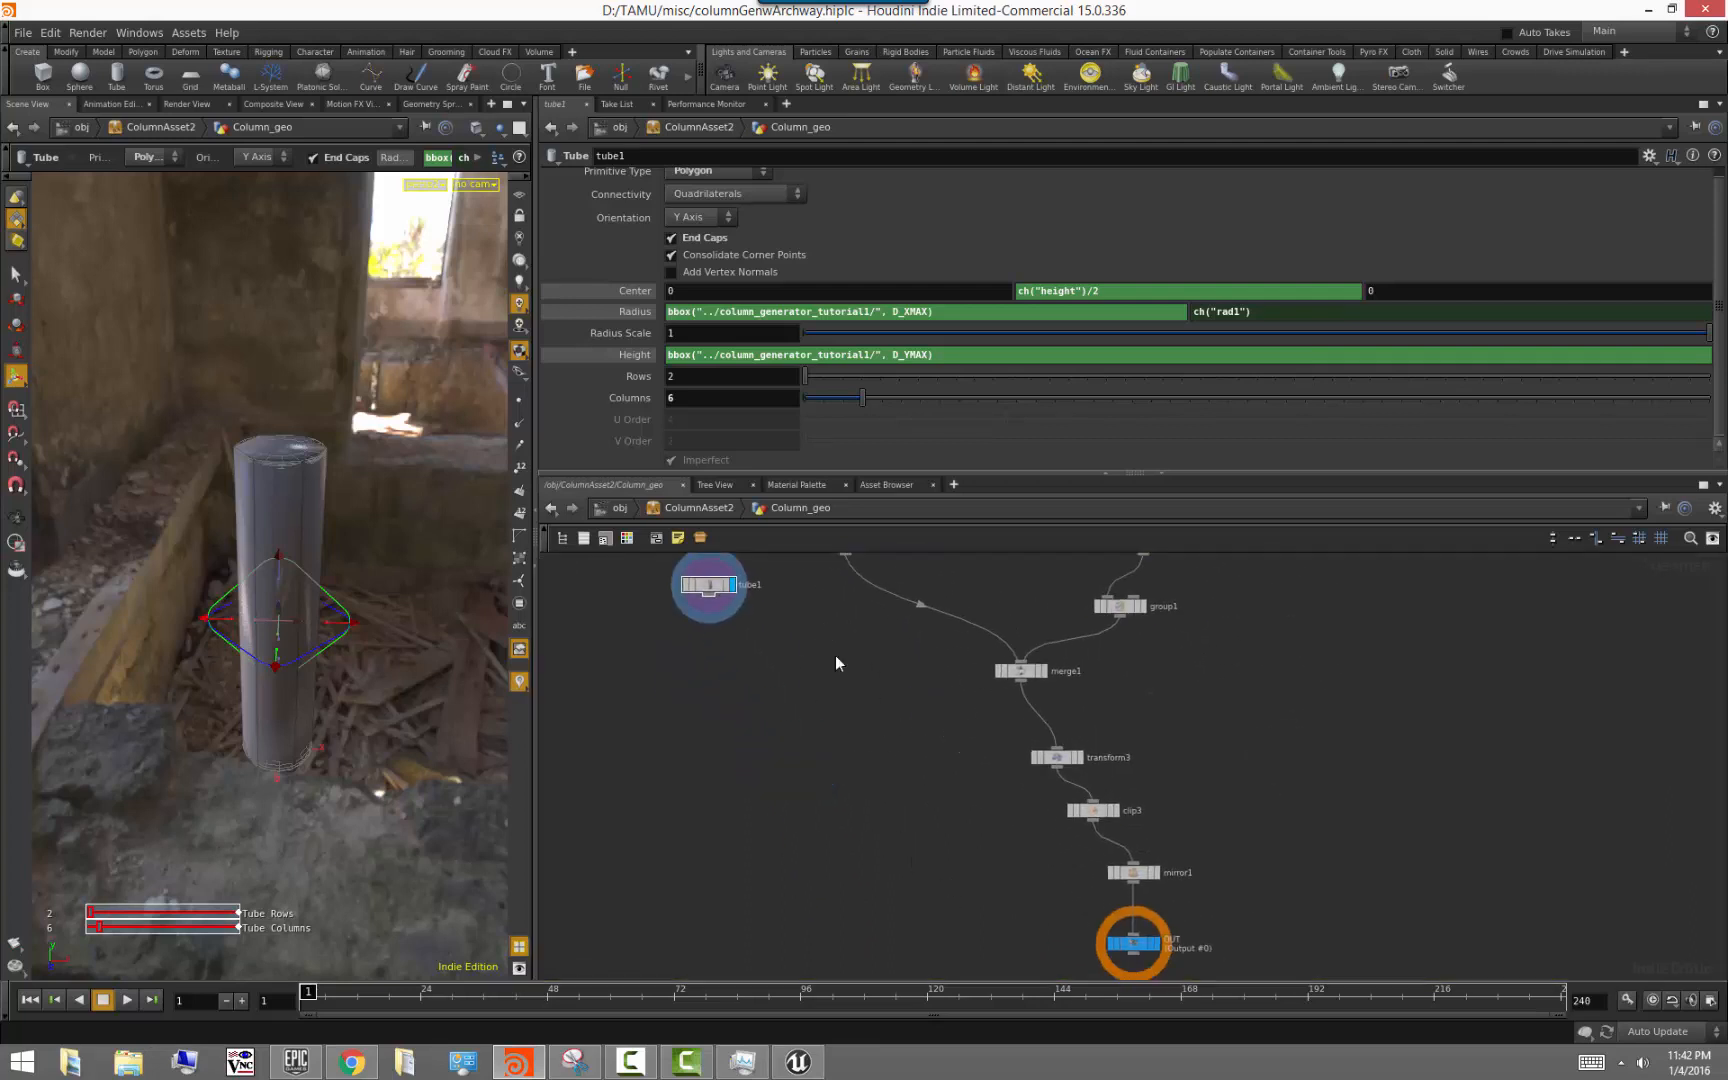
Show the OUT node as a template to compare the whole archway with the tube
click(1154, 943)
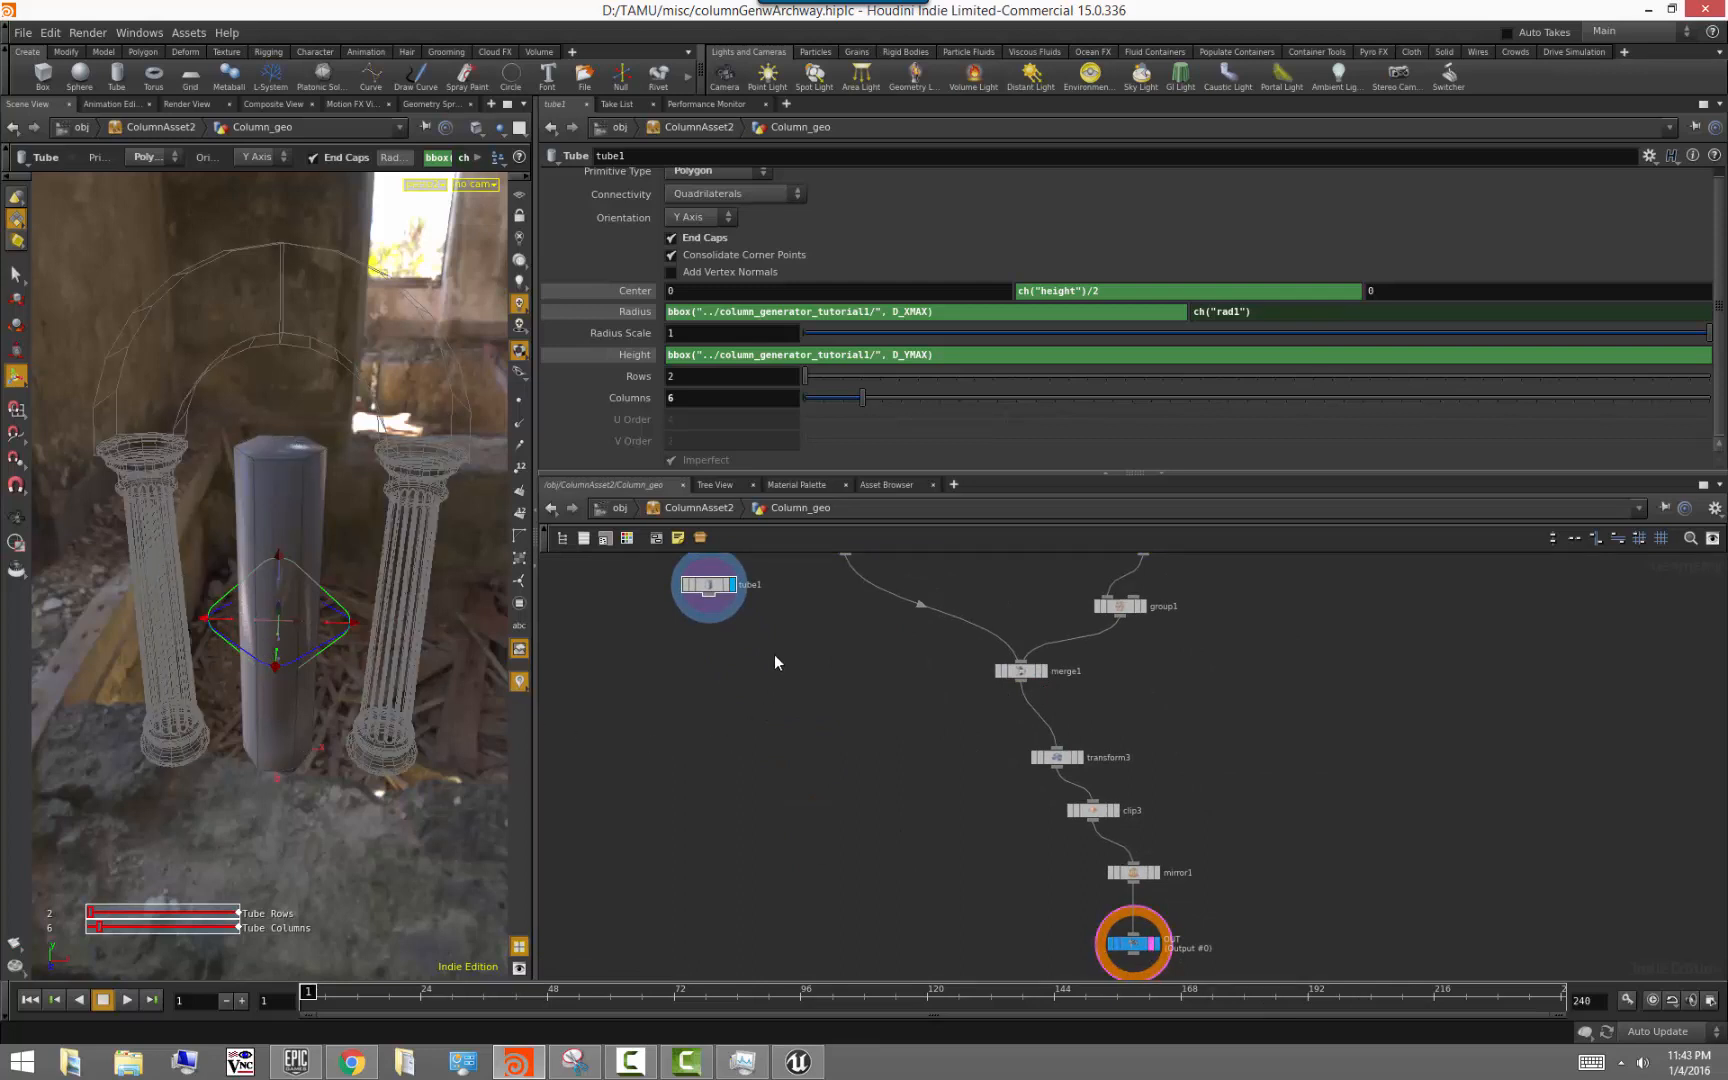
middle_drag(775, 661, 810, 760)
scroll(869, 800, up, 2)
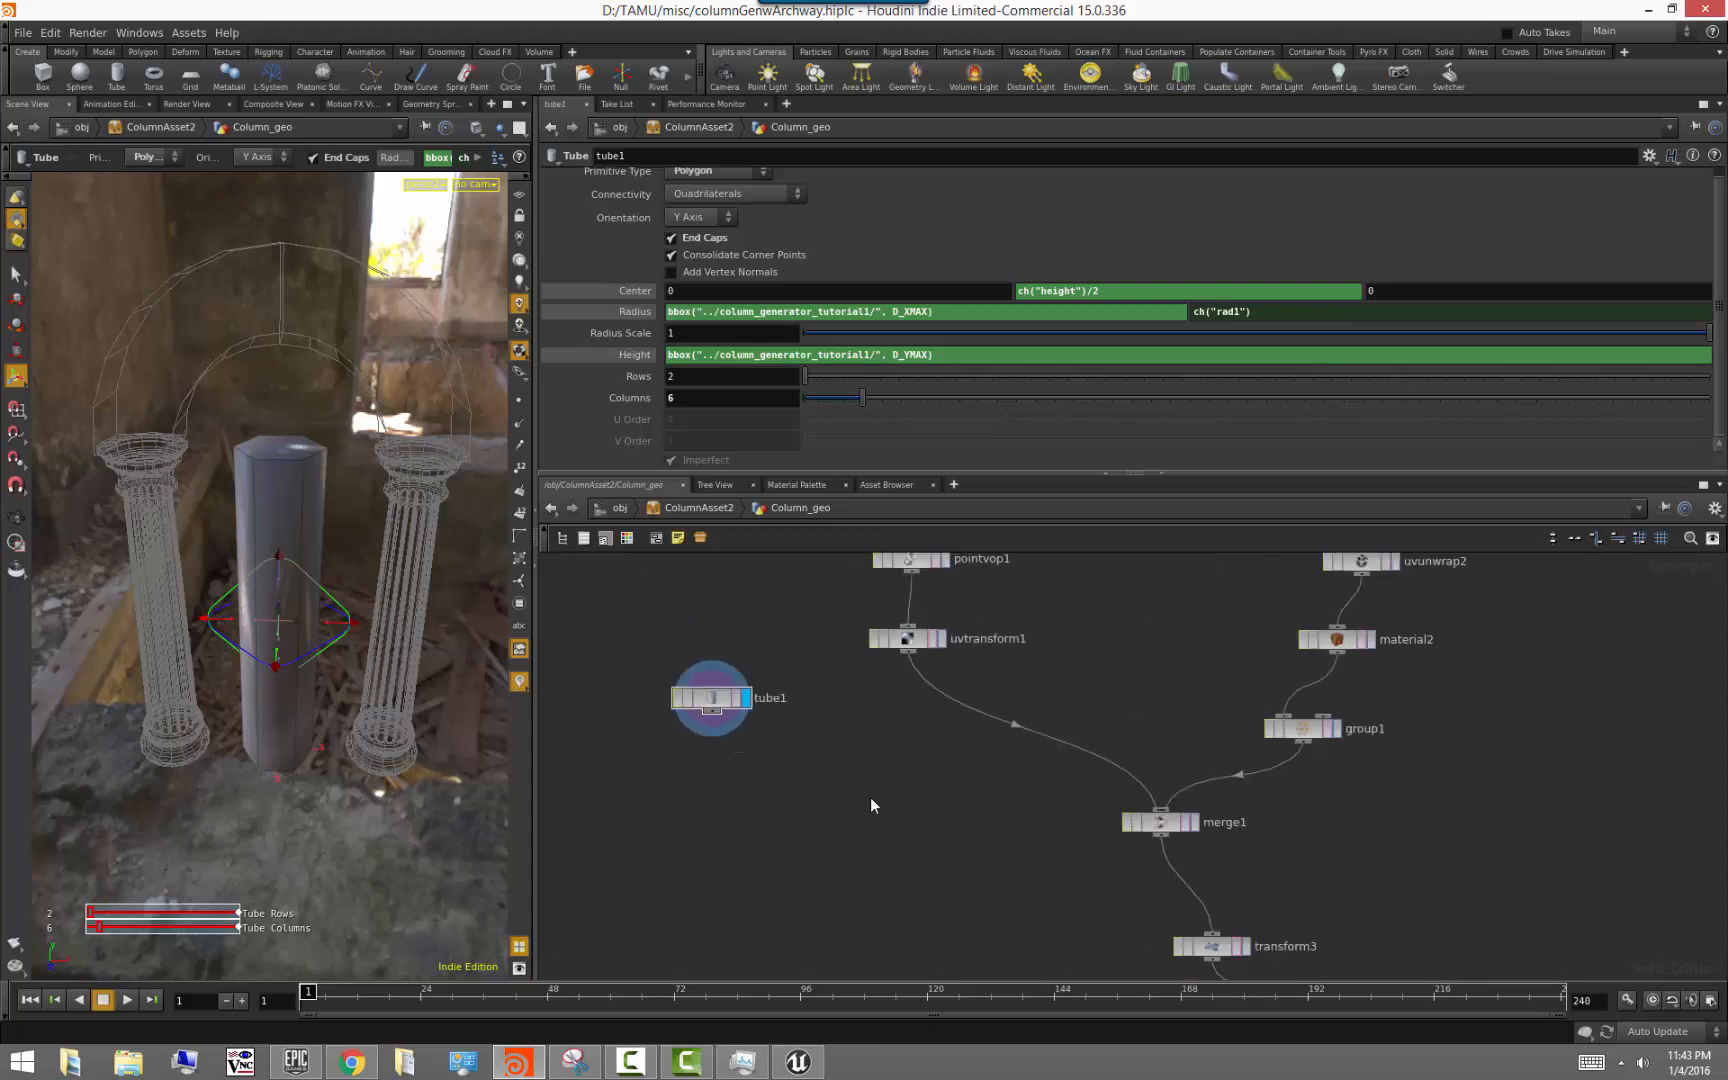
scroll(869, 796, down, 3)
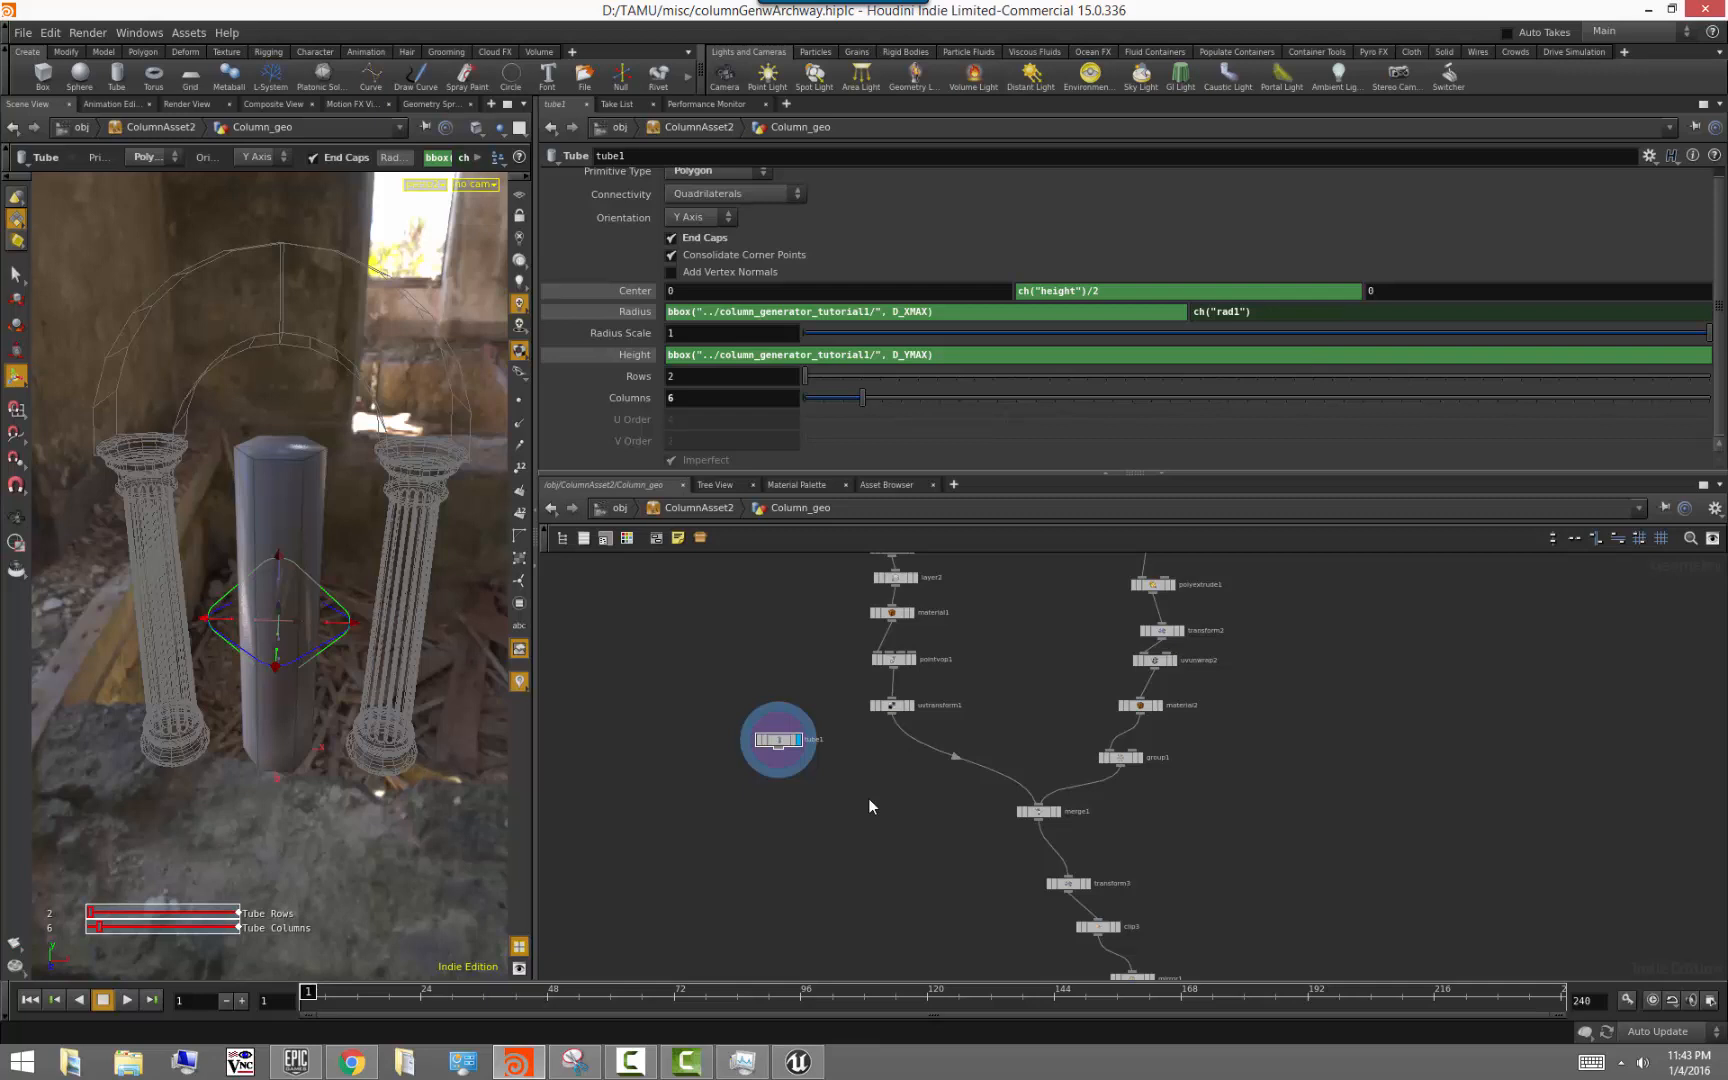
Reposition tube1 closer to merge1, add a Transform node connected to its output, and display that node
drag(790, 740, 850, 812)
scroll(893, 876, up, 2)
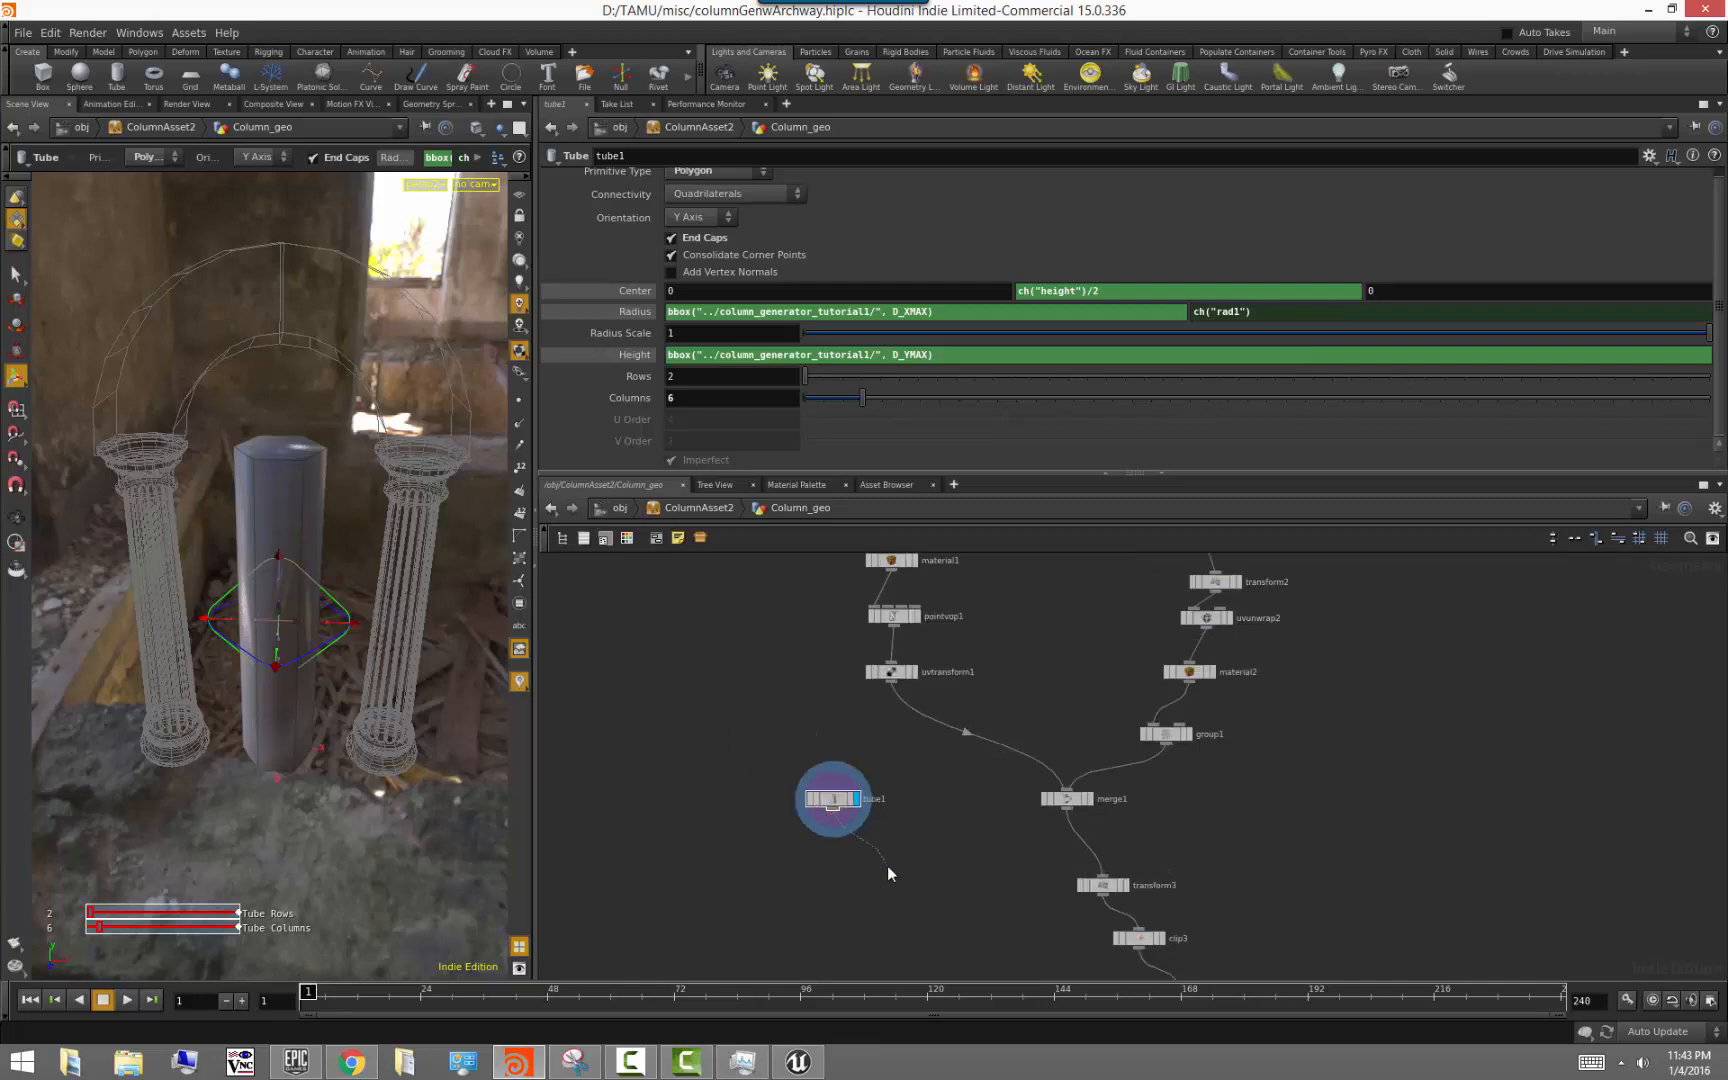
key(Tab)
text(tr)
key(Return)
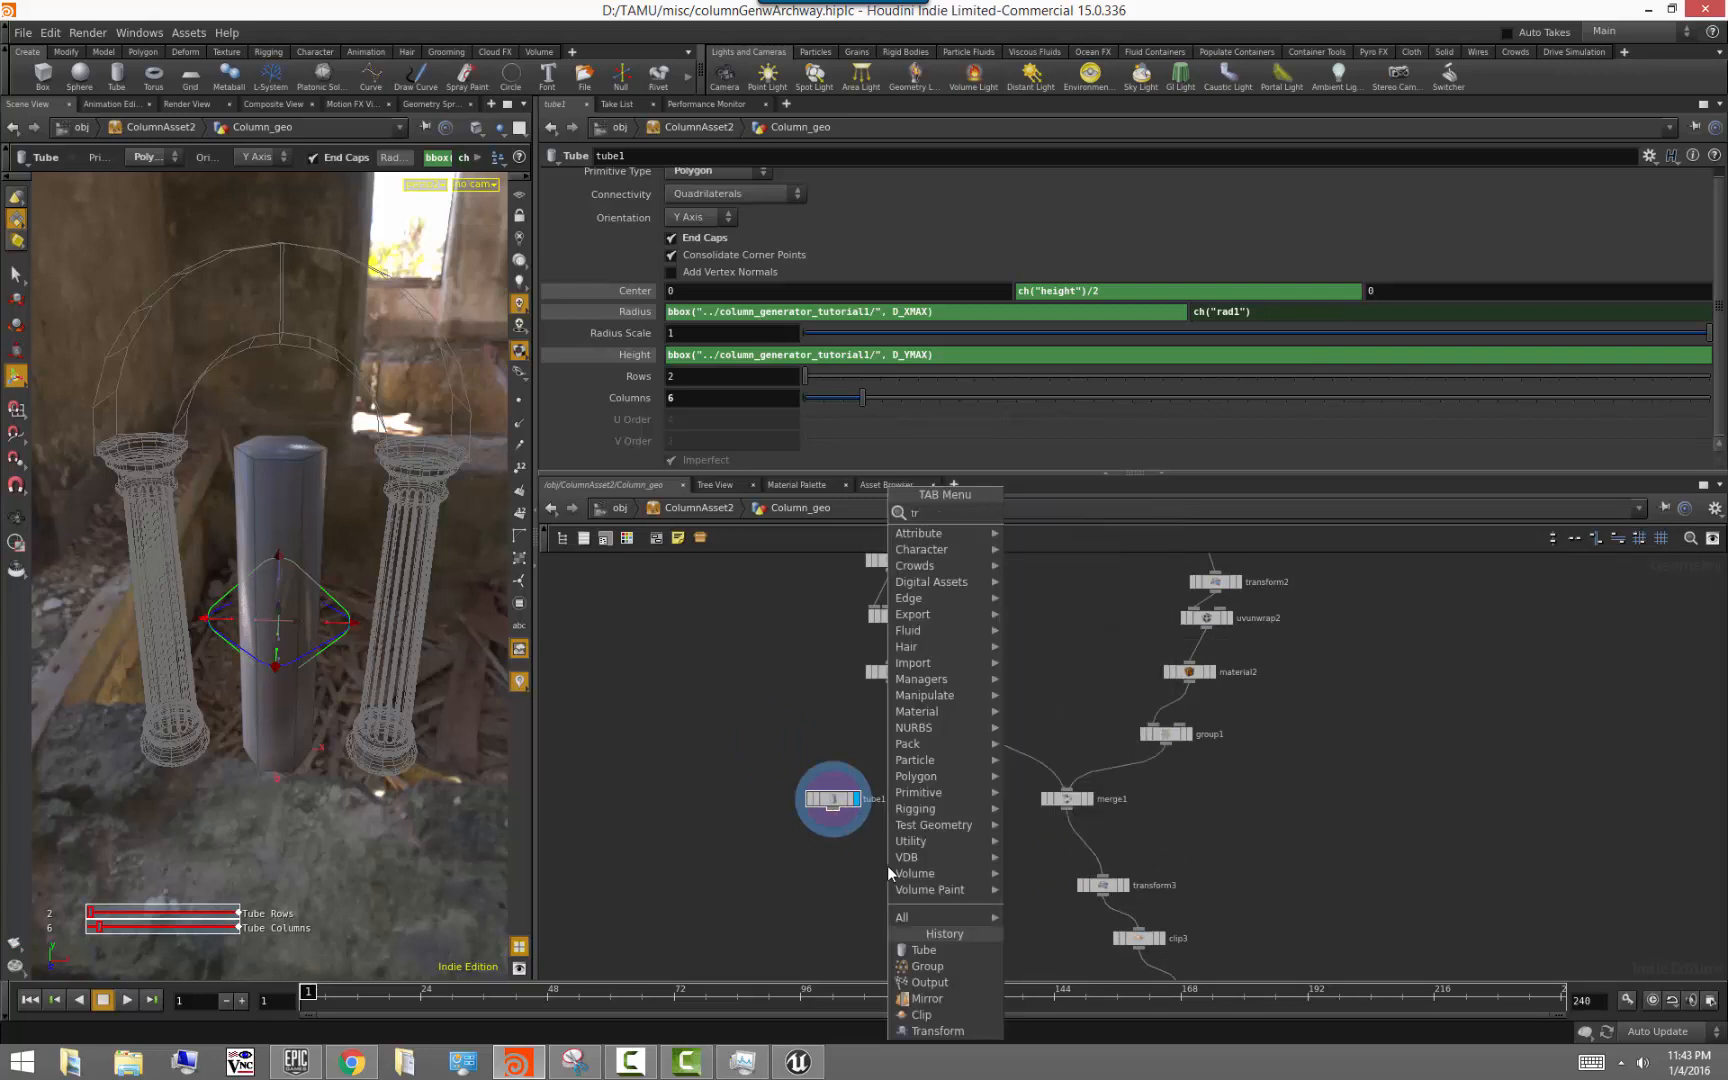
key(Tab)
text(tran)
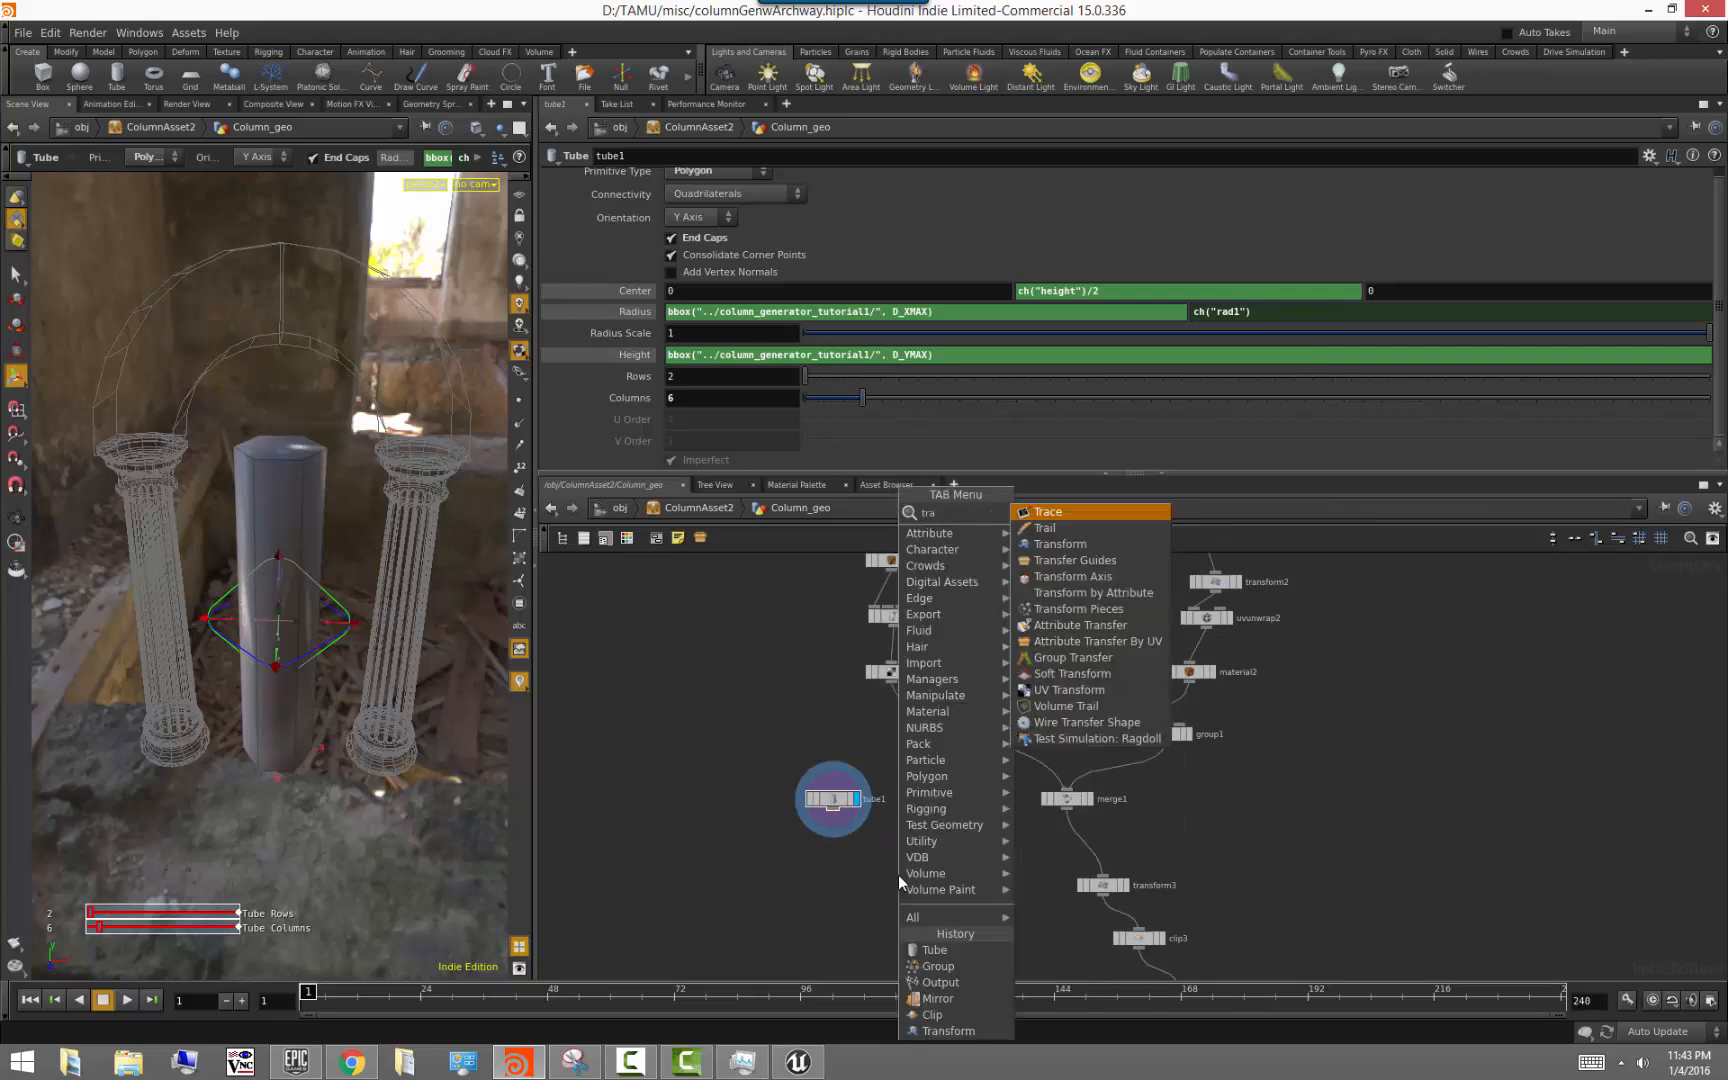
key(Return)
click(898, 875)
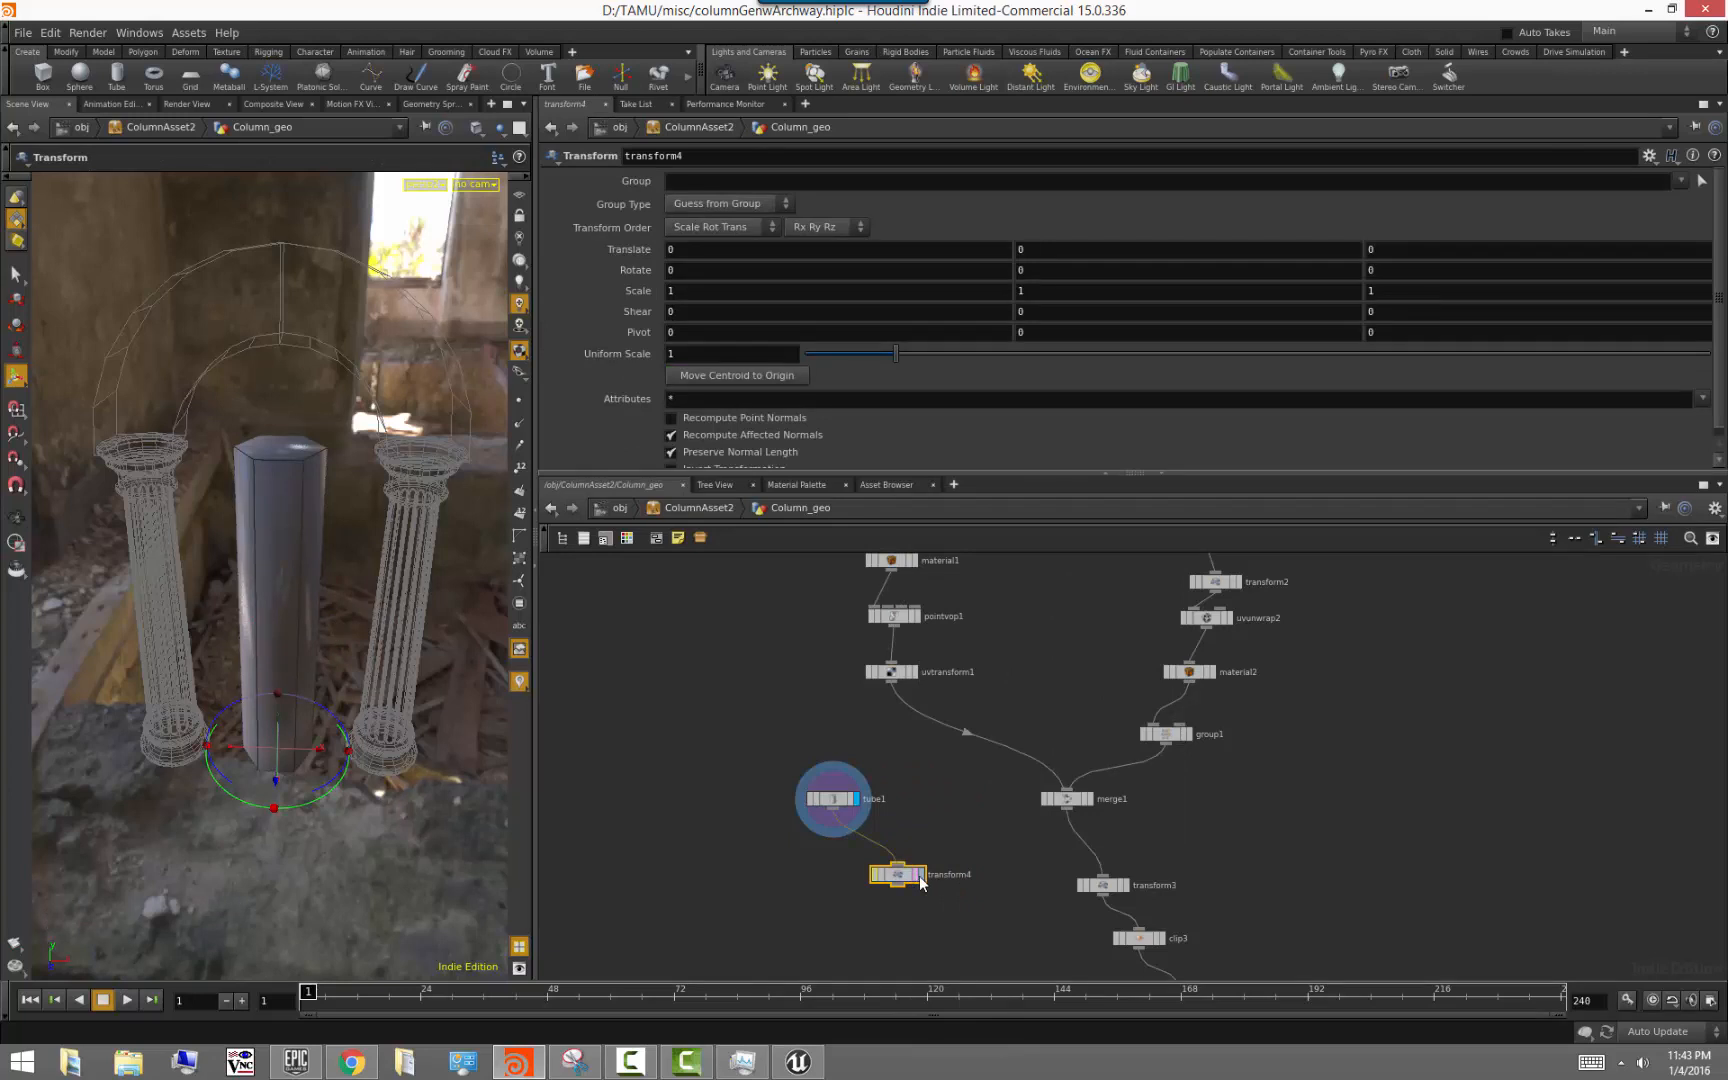
click(921, 875)
click(996, 947)
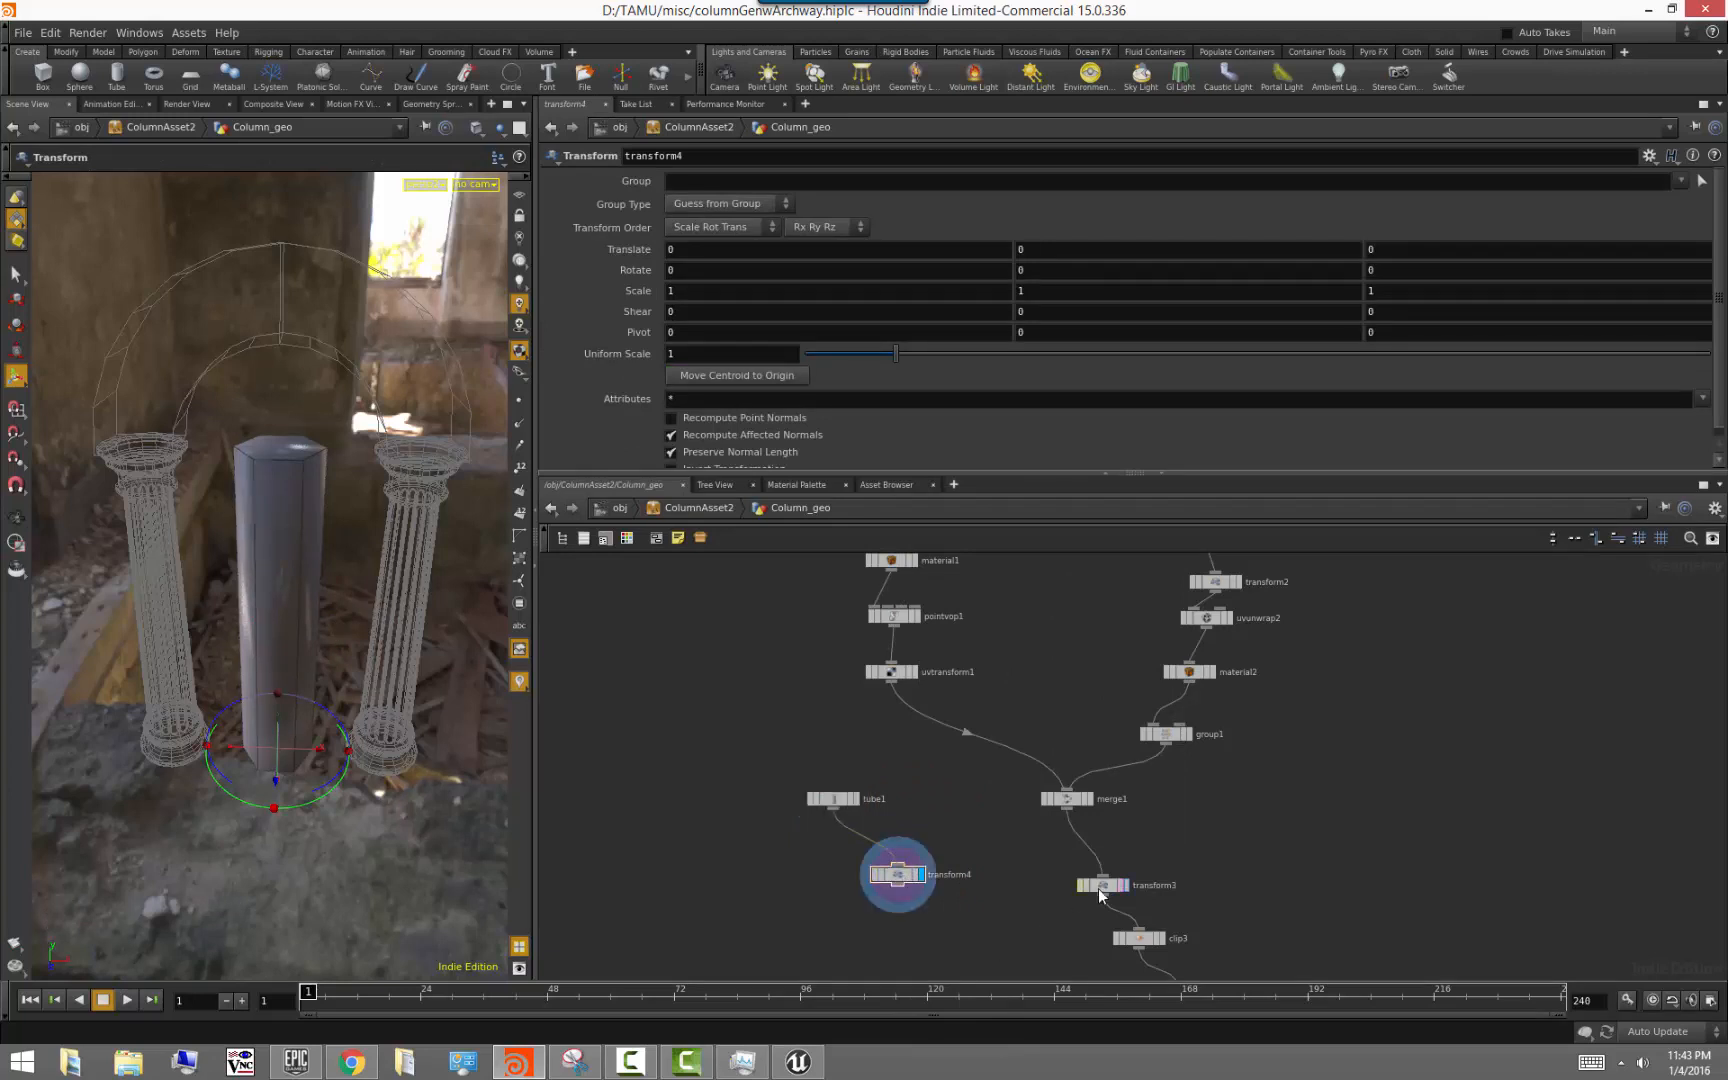
Try driving transform4's X translate with a relative reference to transform3's X translate
click(1100, 886)
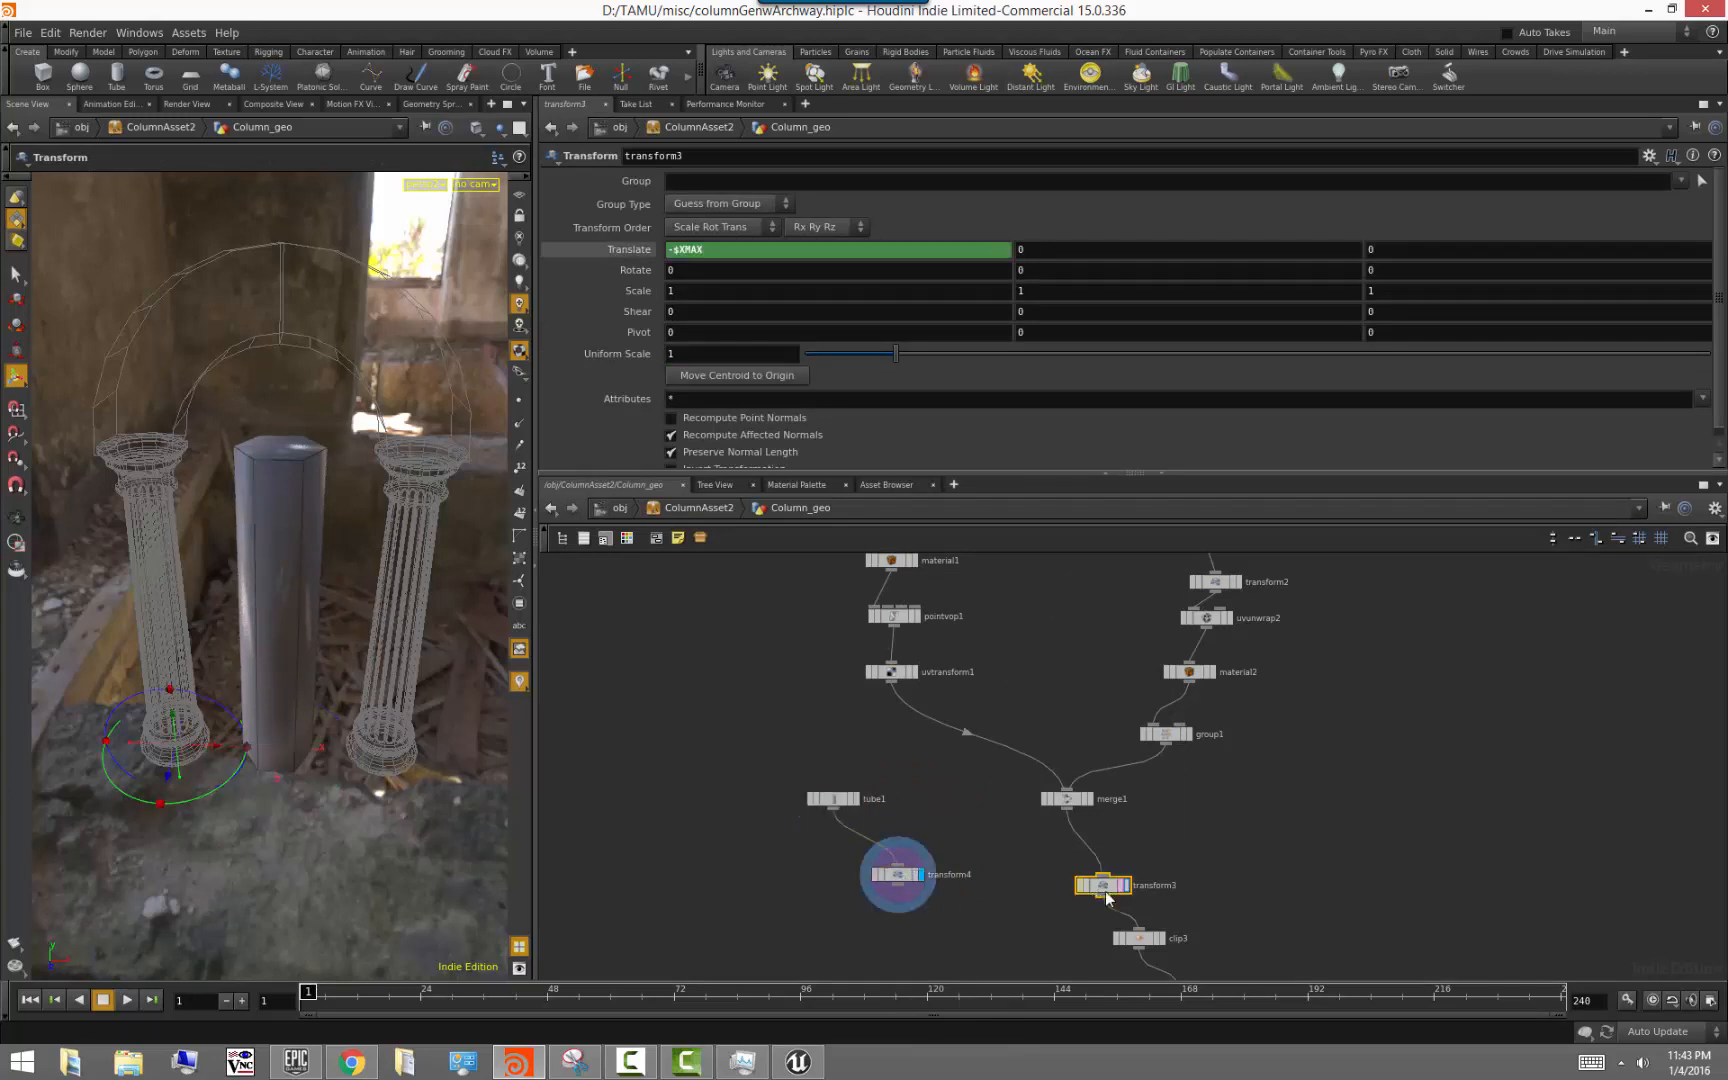
right_click(734, 248)
click(784, 319)
click(898, 874)
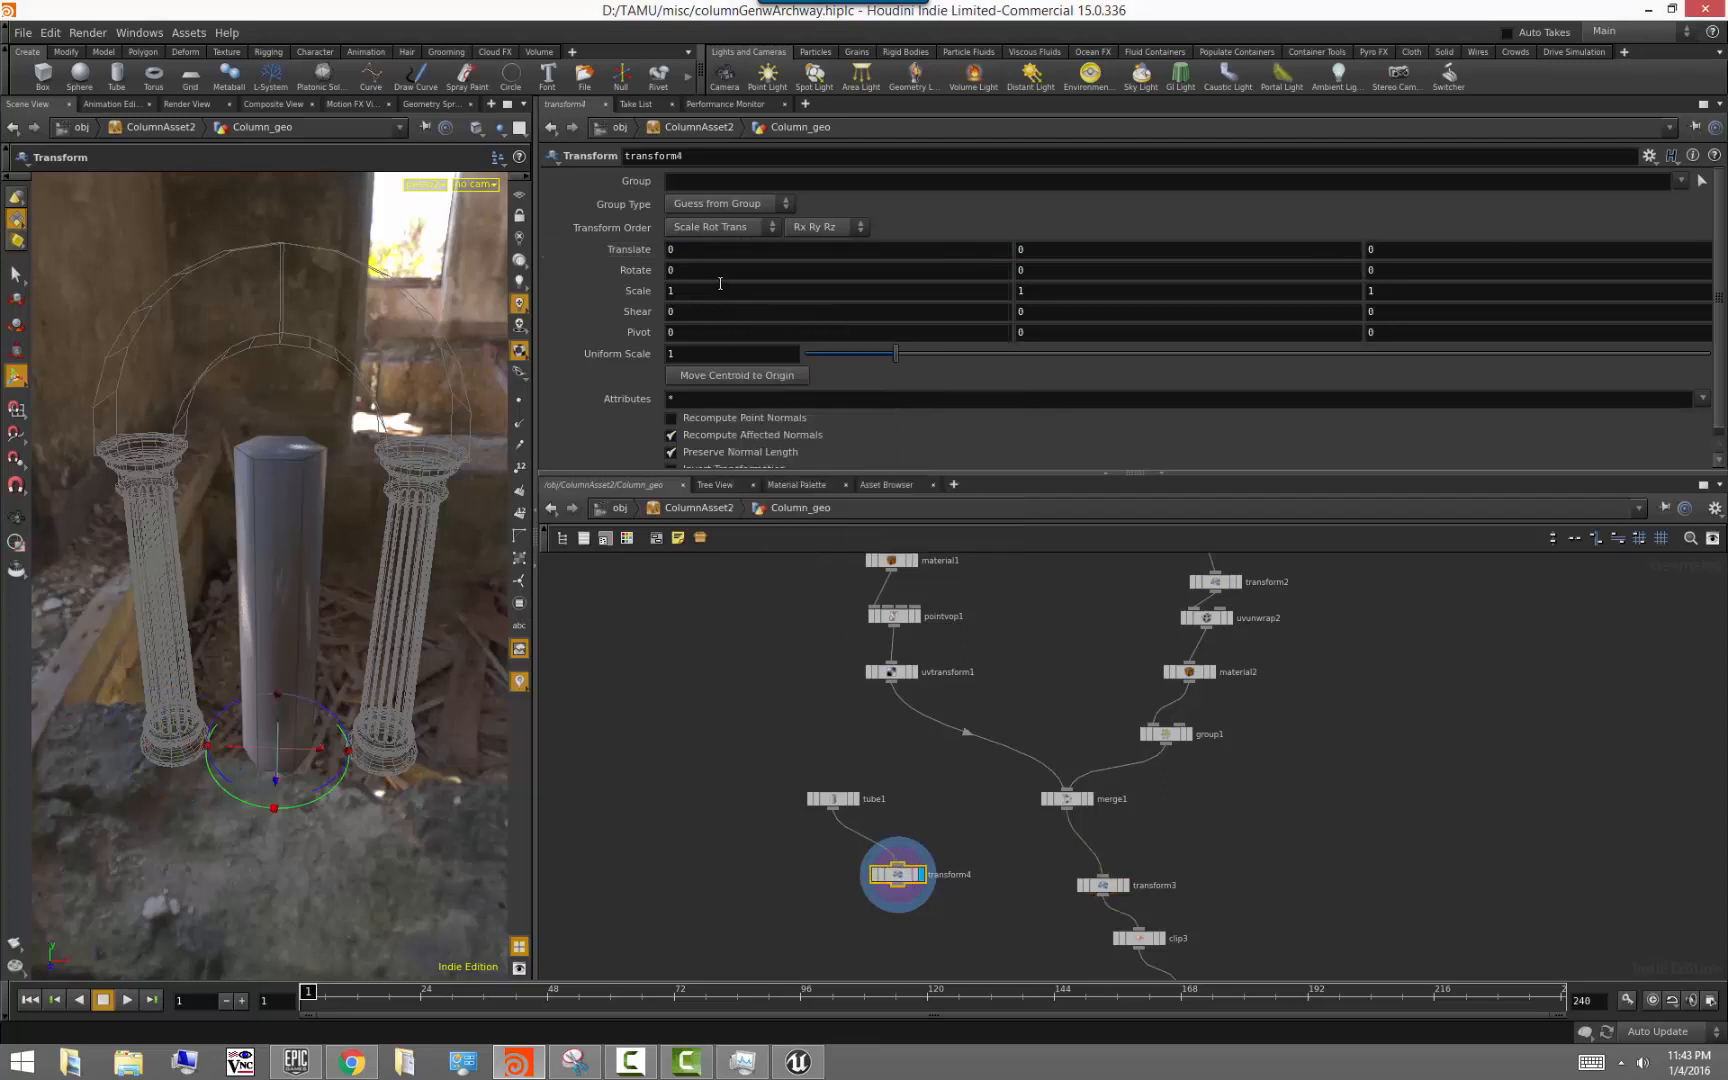
right_click(699, 253)
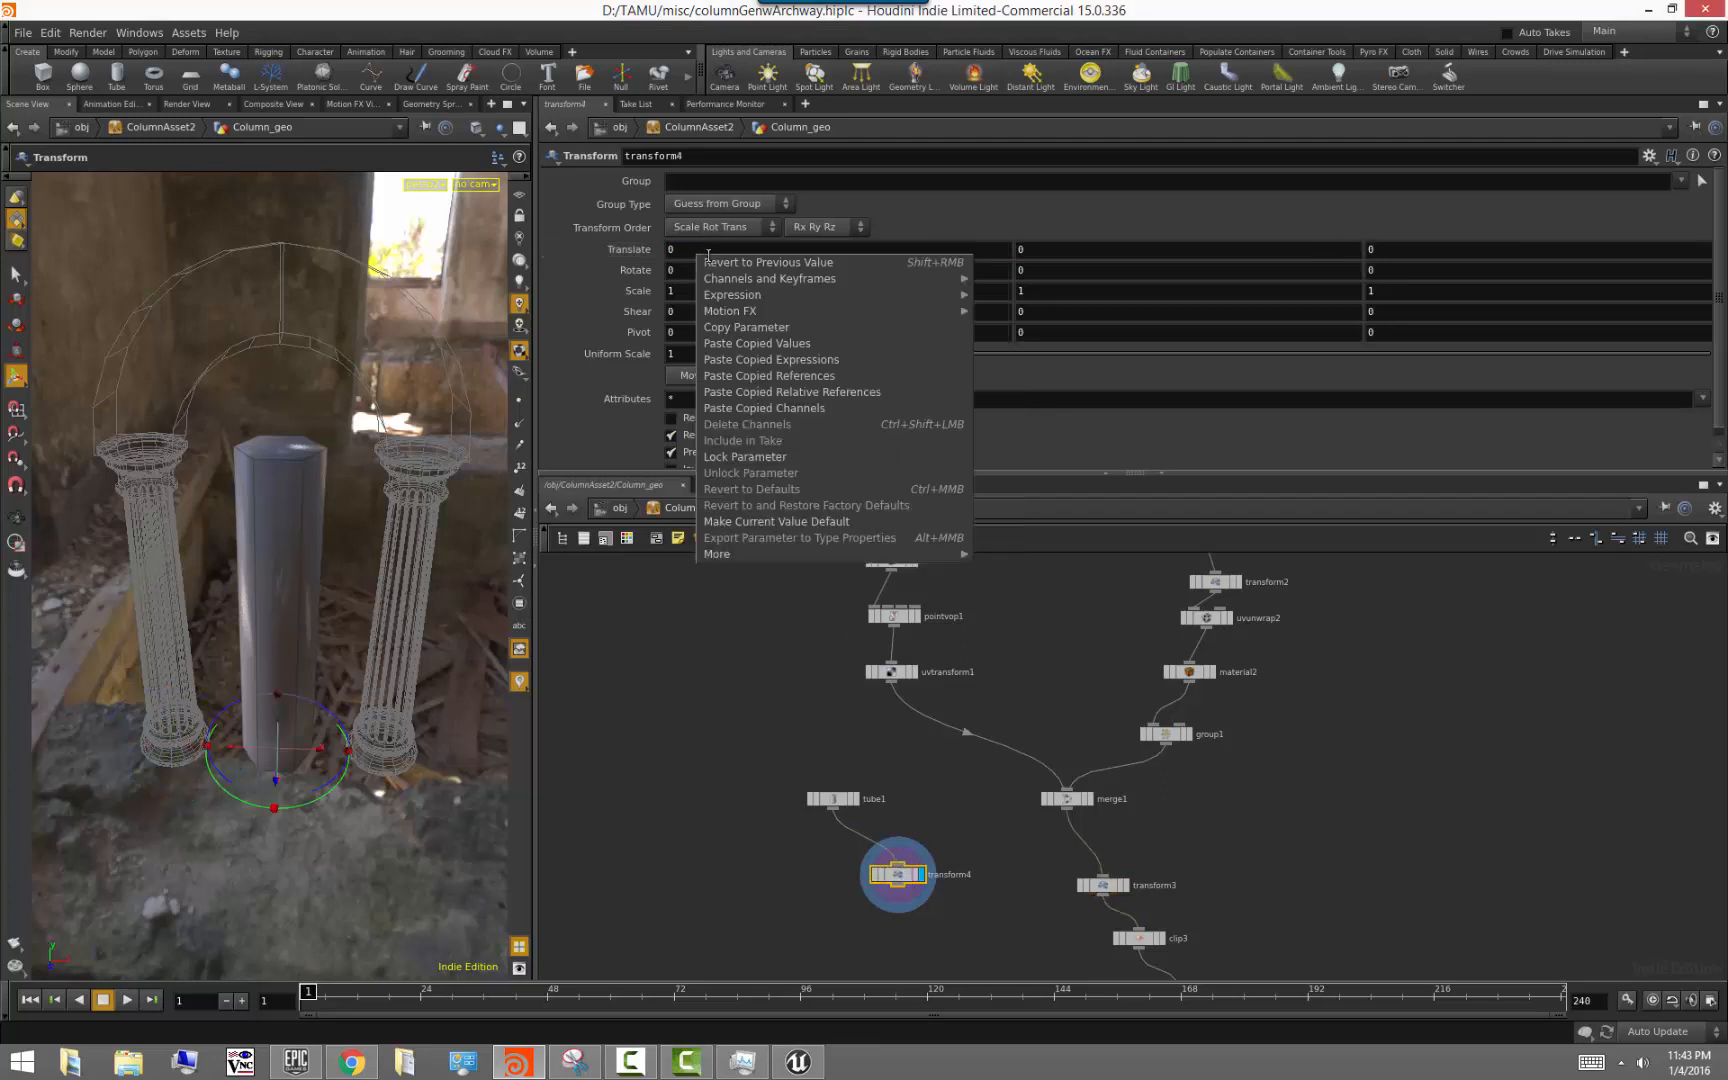
click(819, 392)
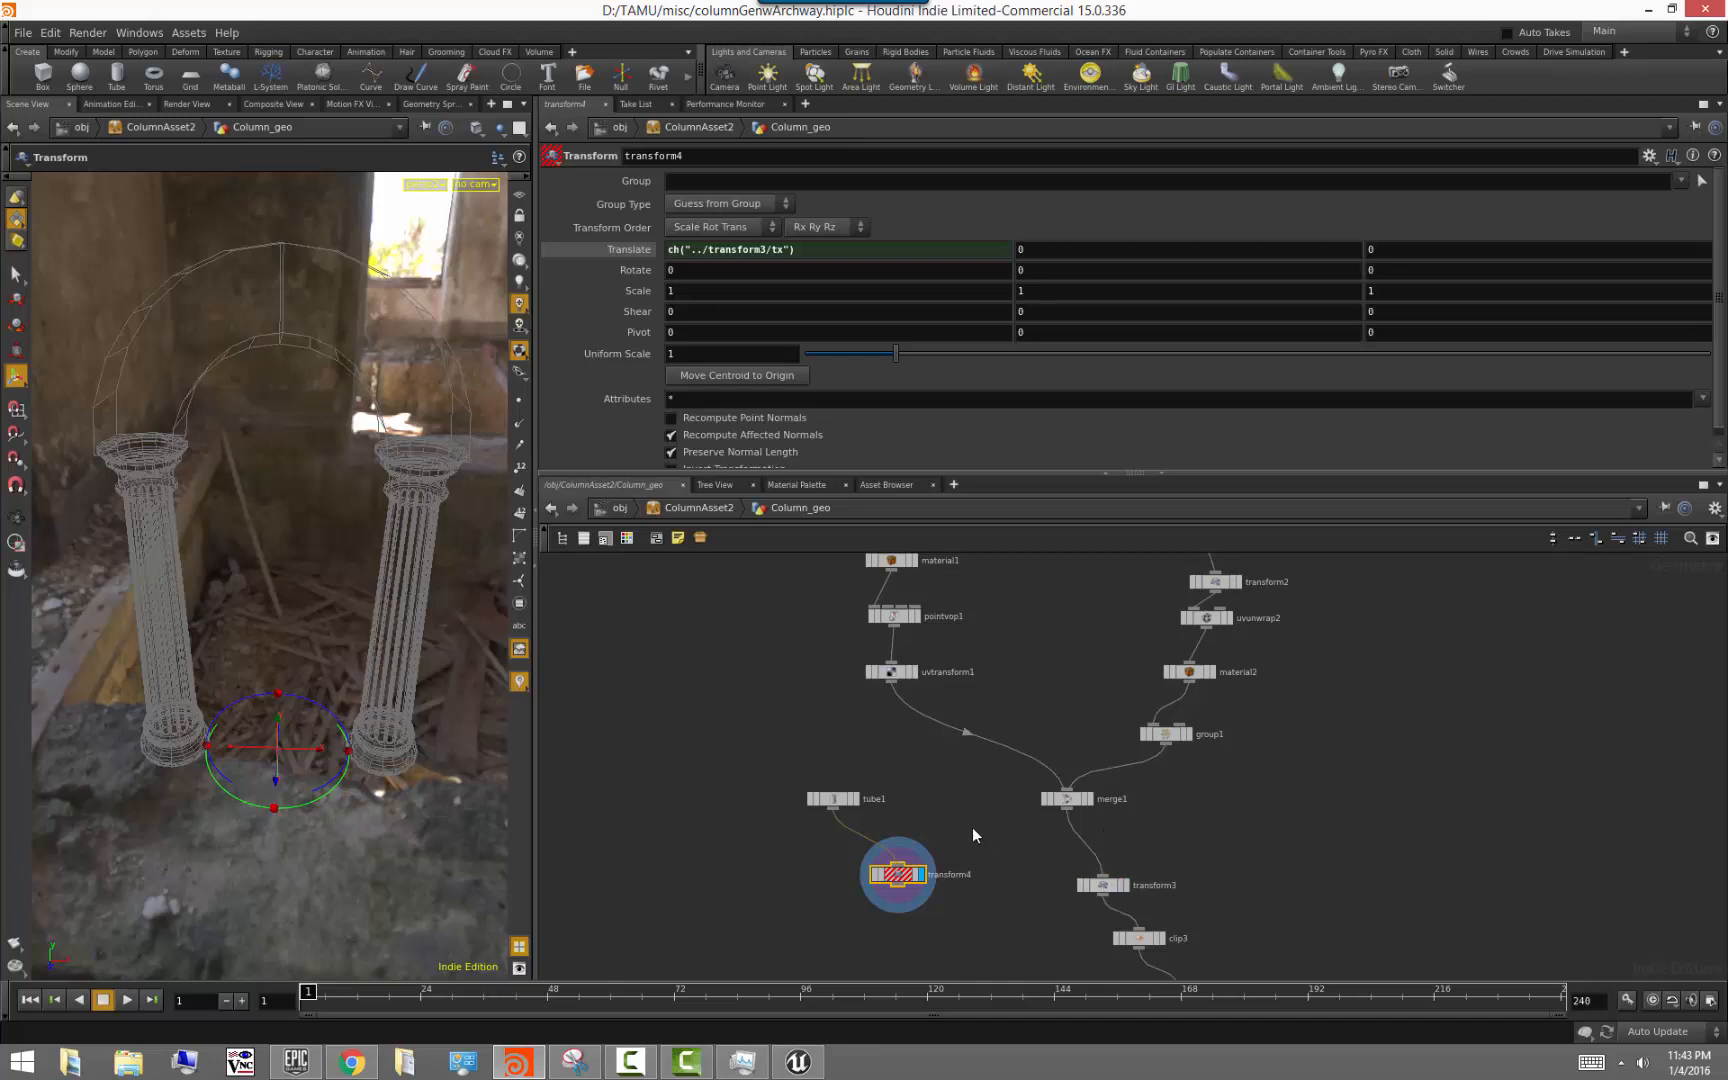
Set transform4's X translate to the expression bbox("../merge1", D_XMAX)
click(804, 250)
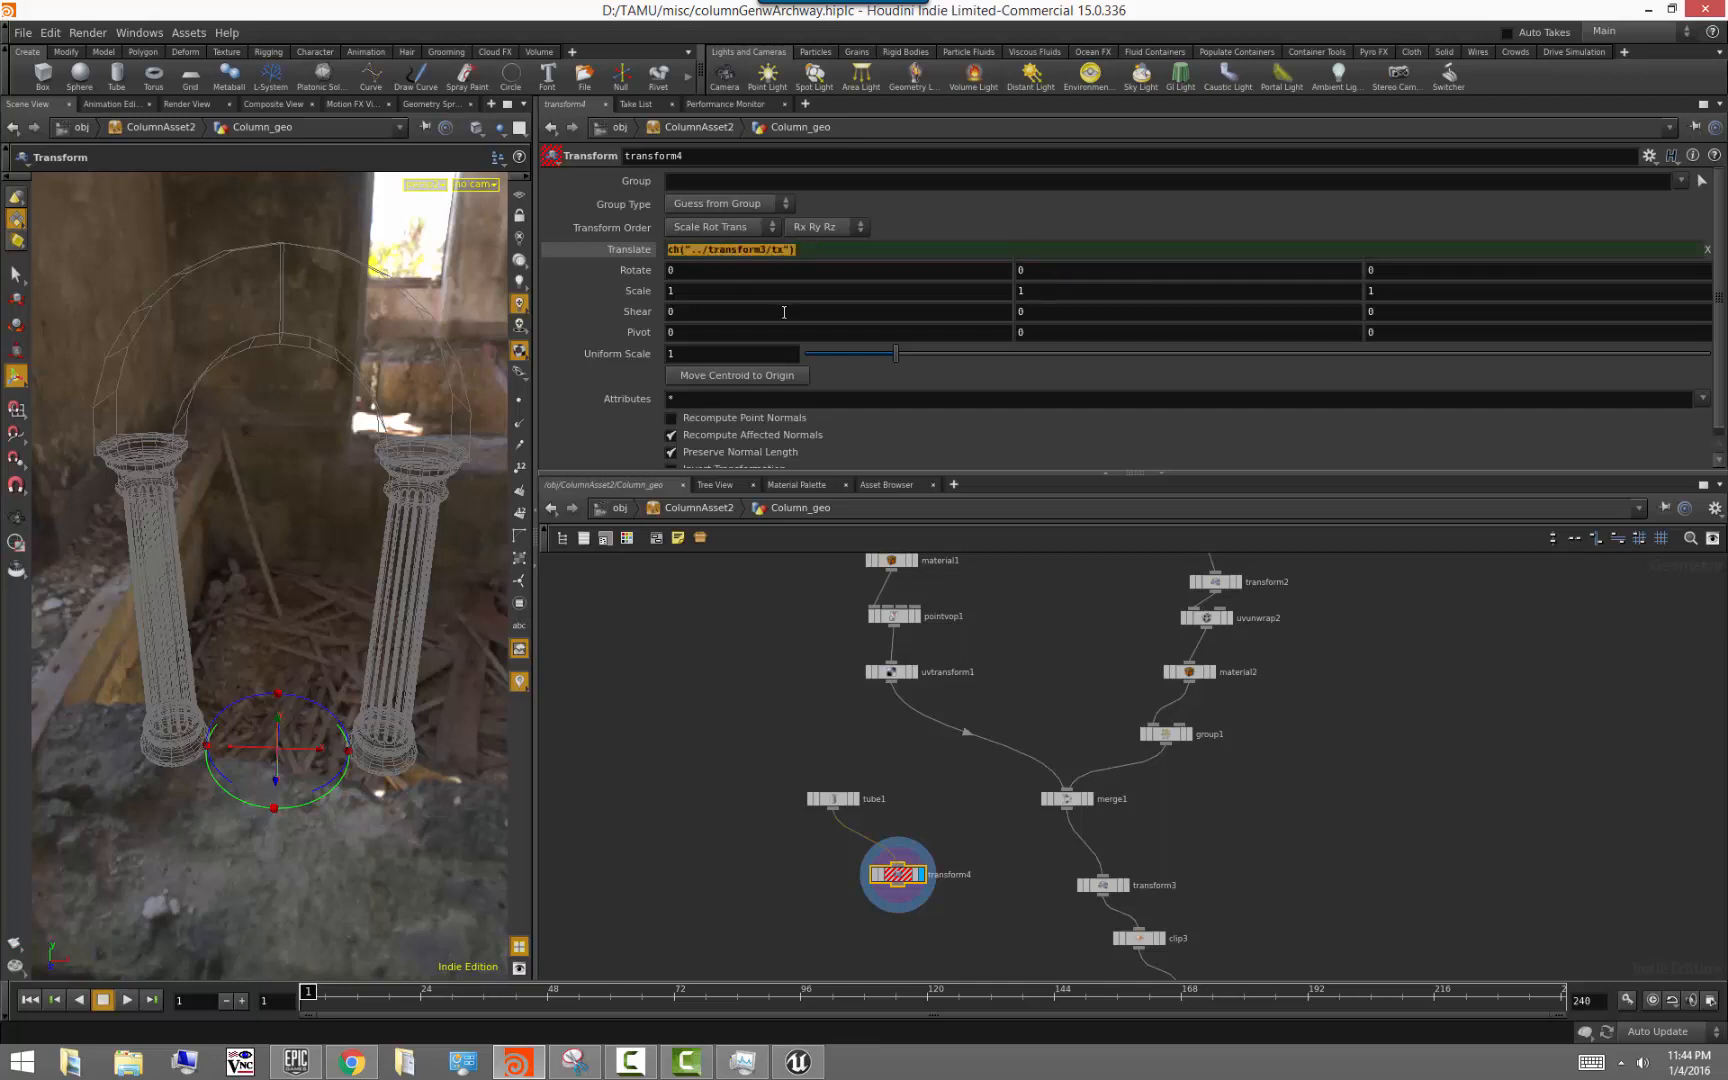
text(bbox()
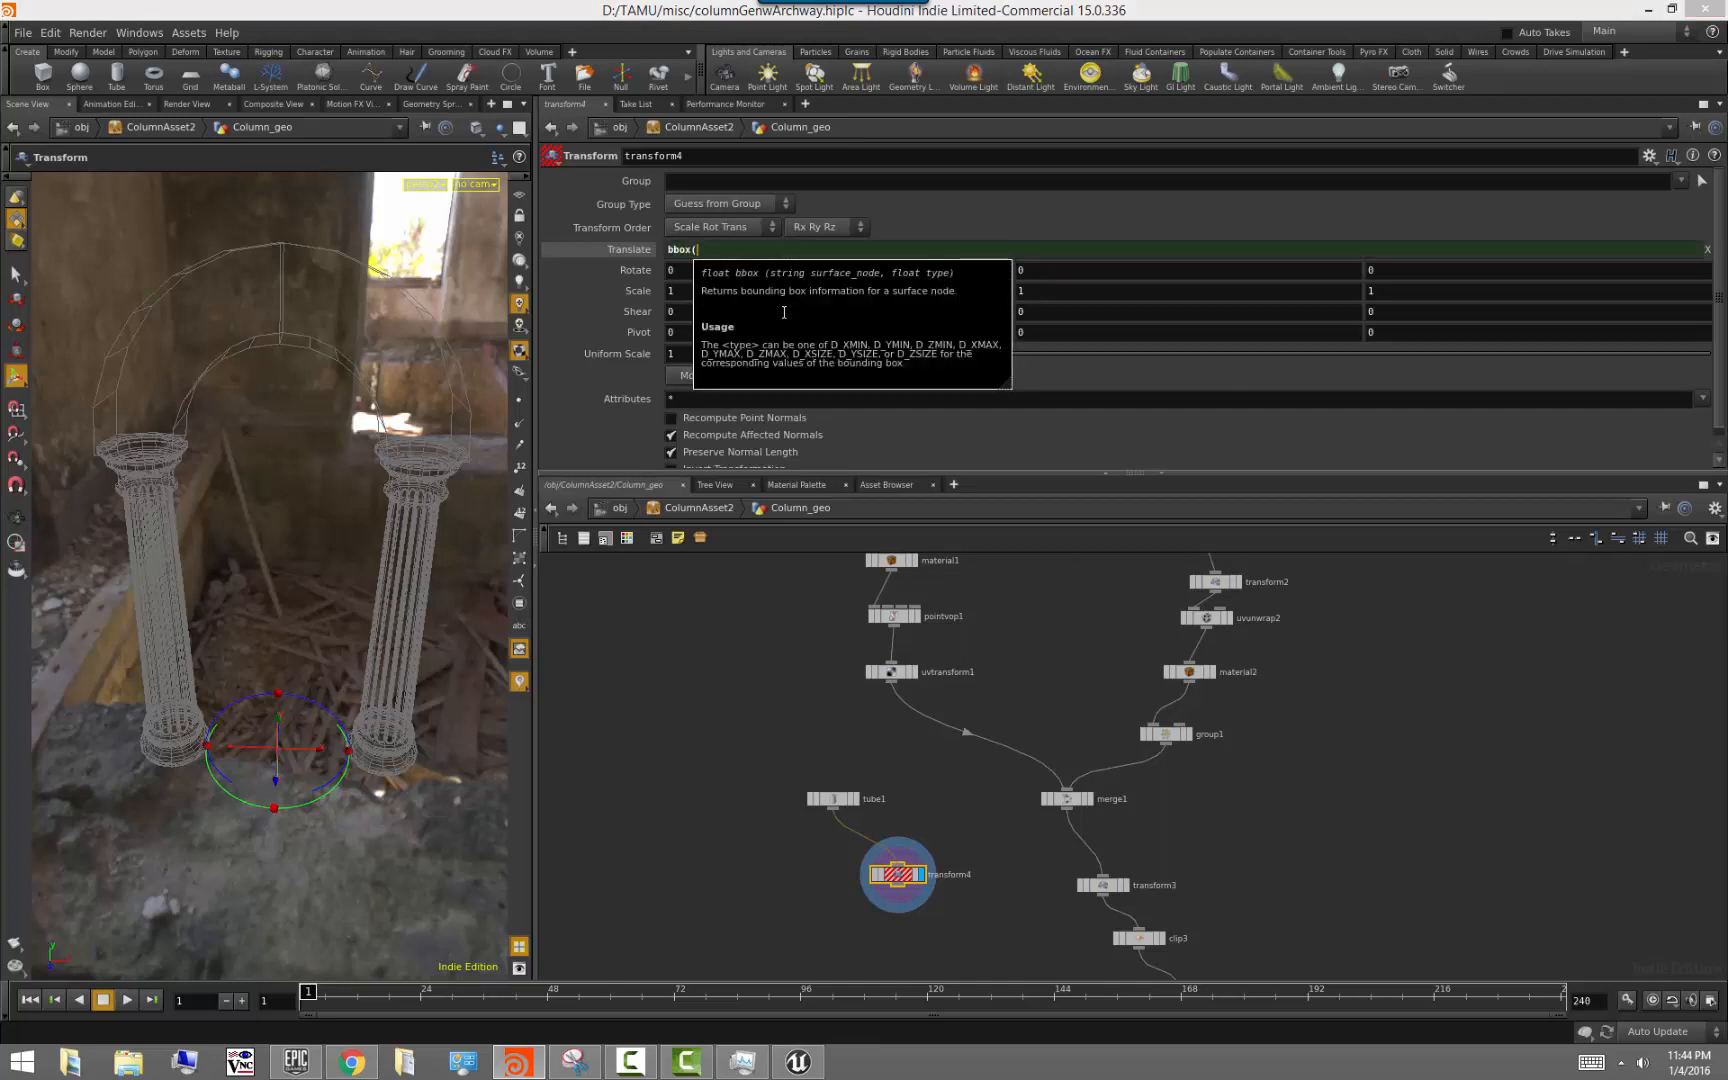
text("../)
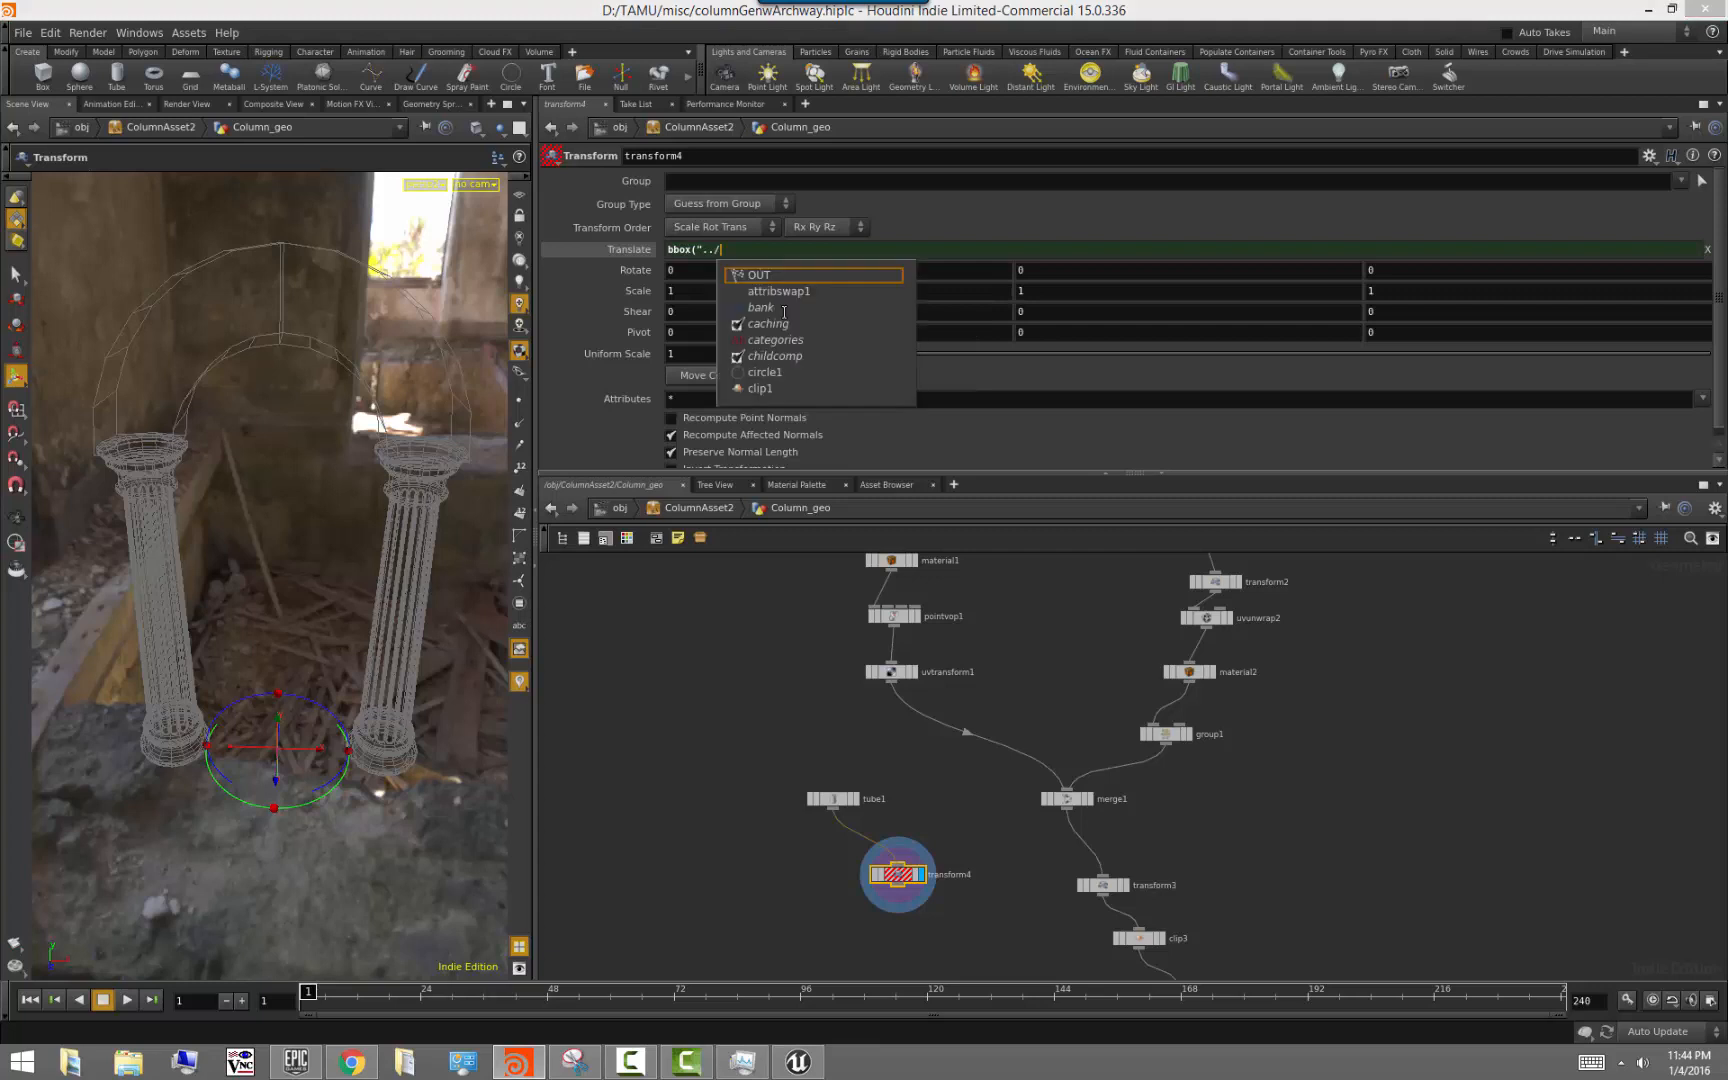
key(Escape)
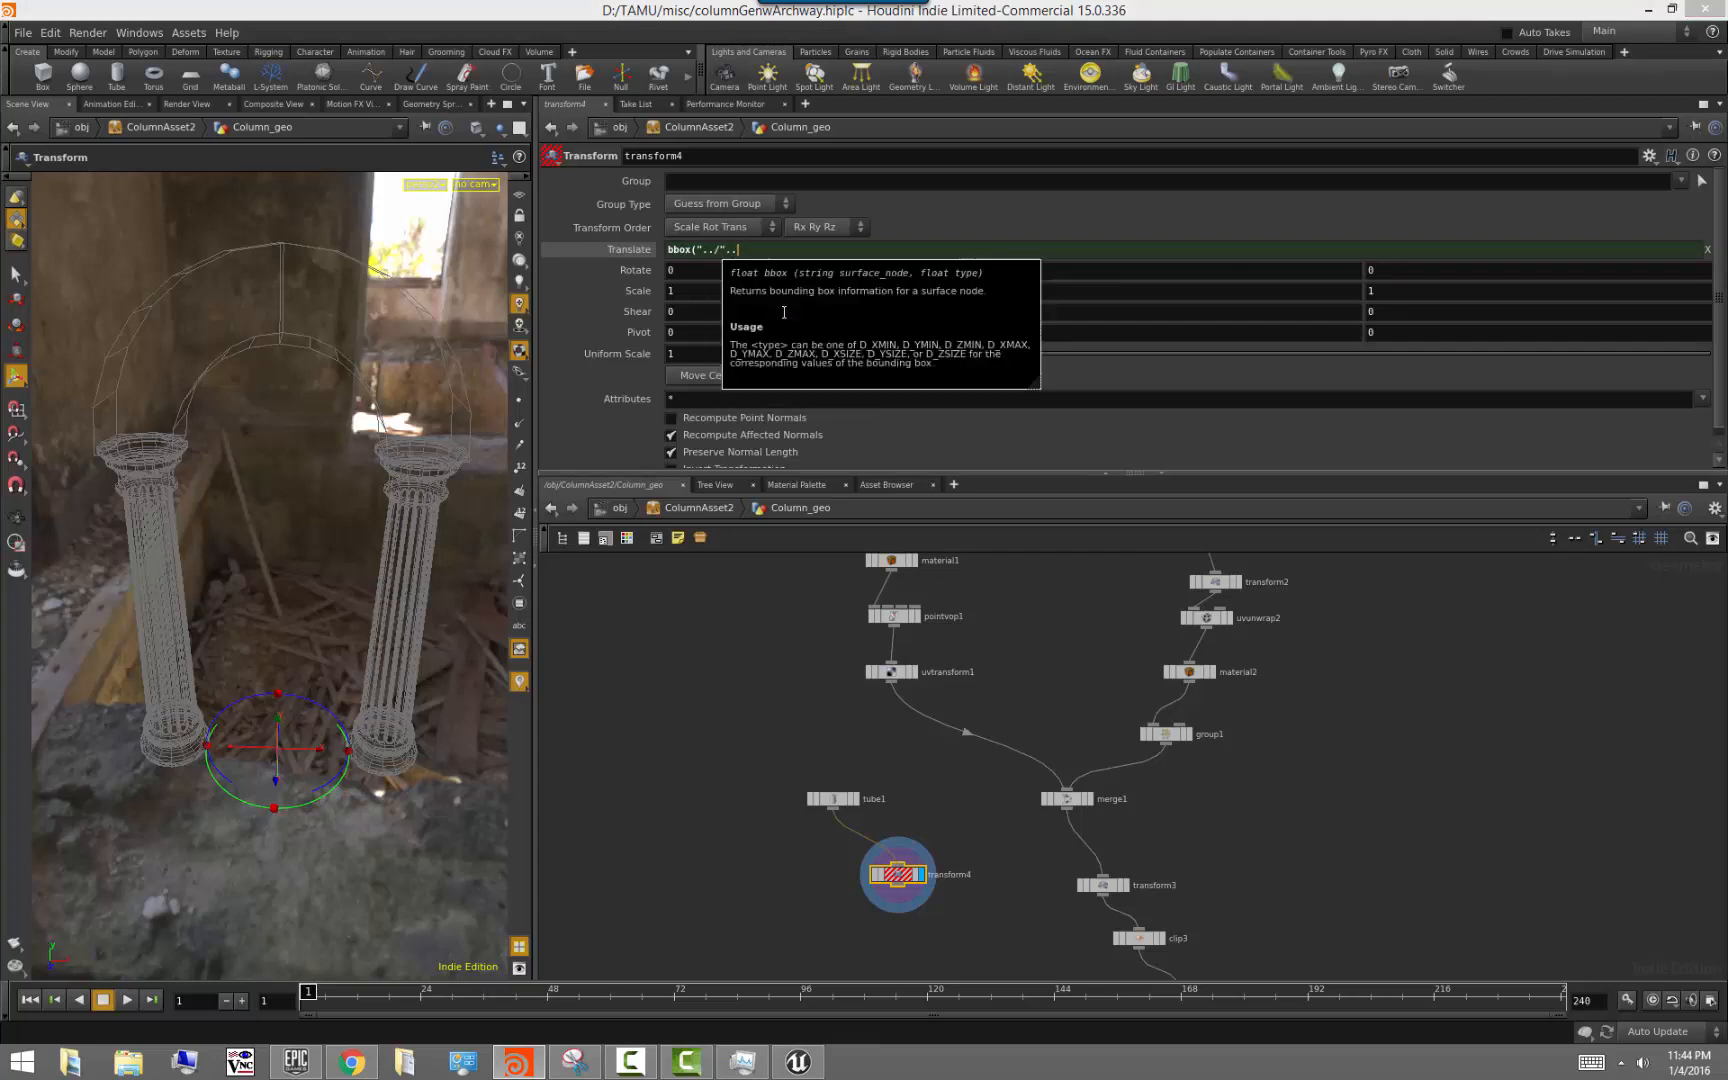
text(merge)
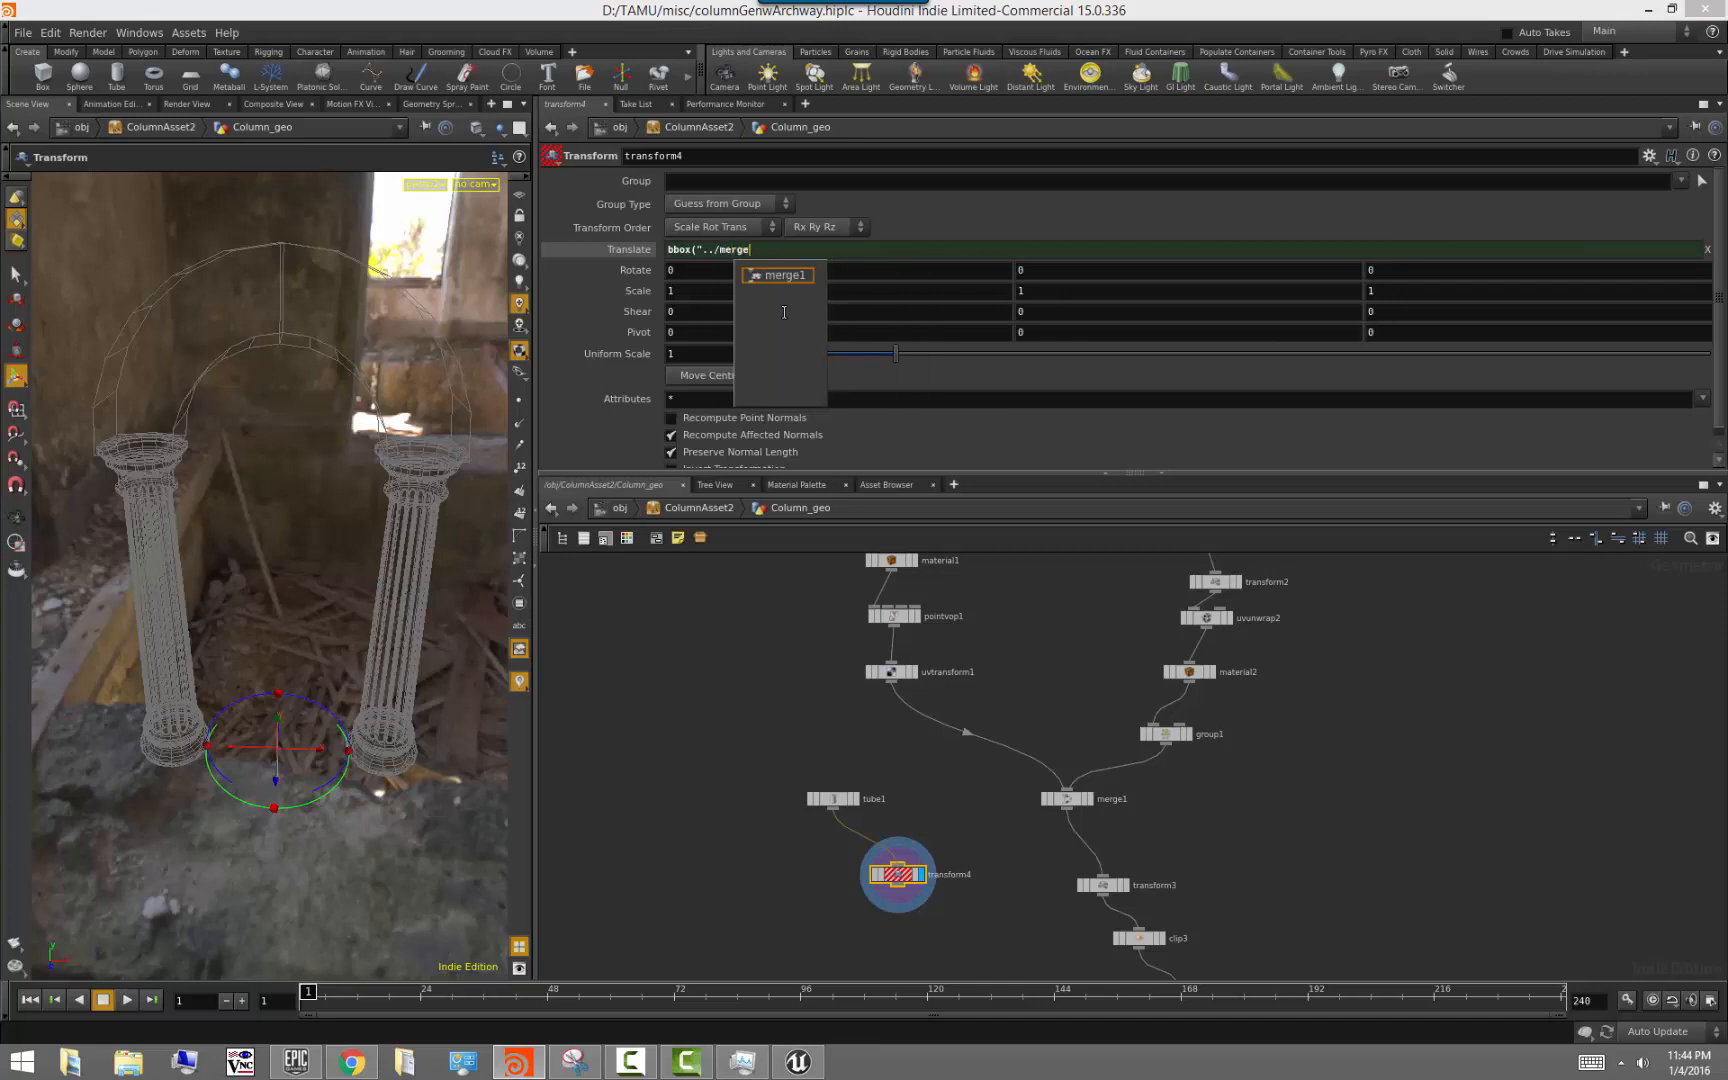
text(1")
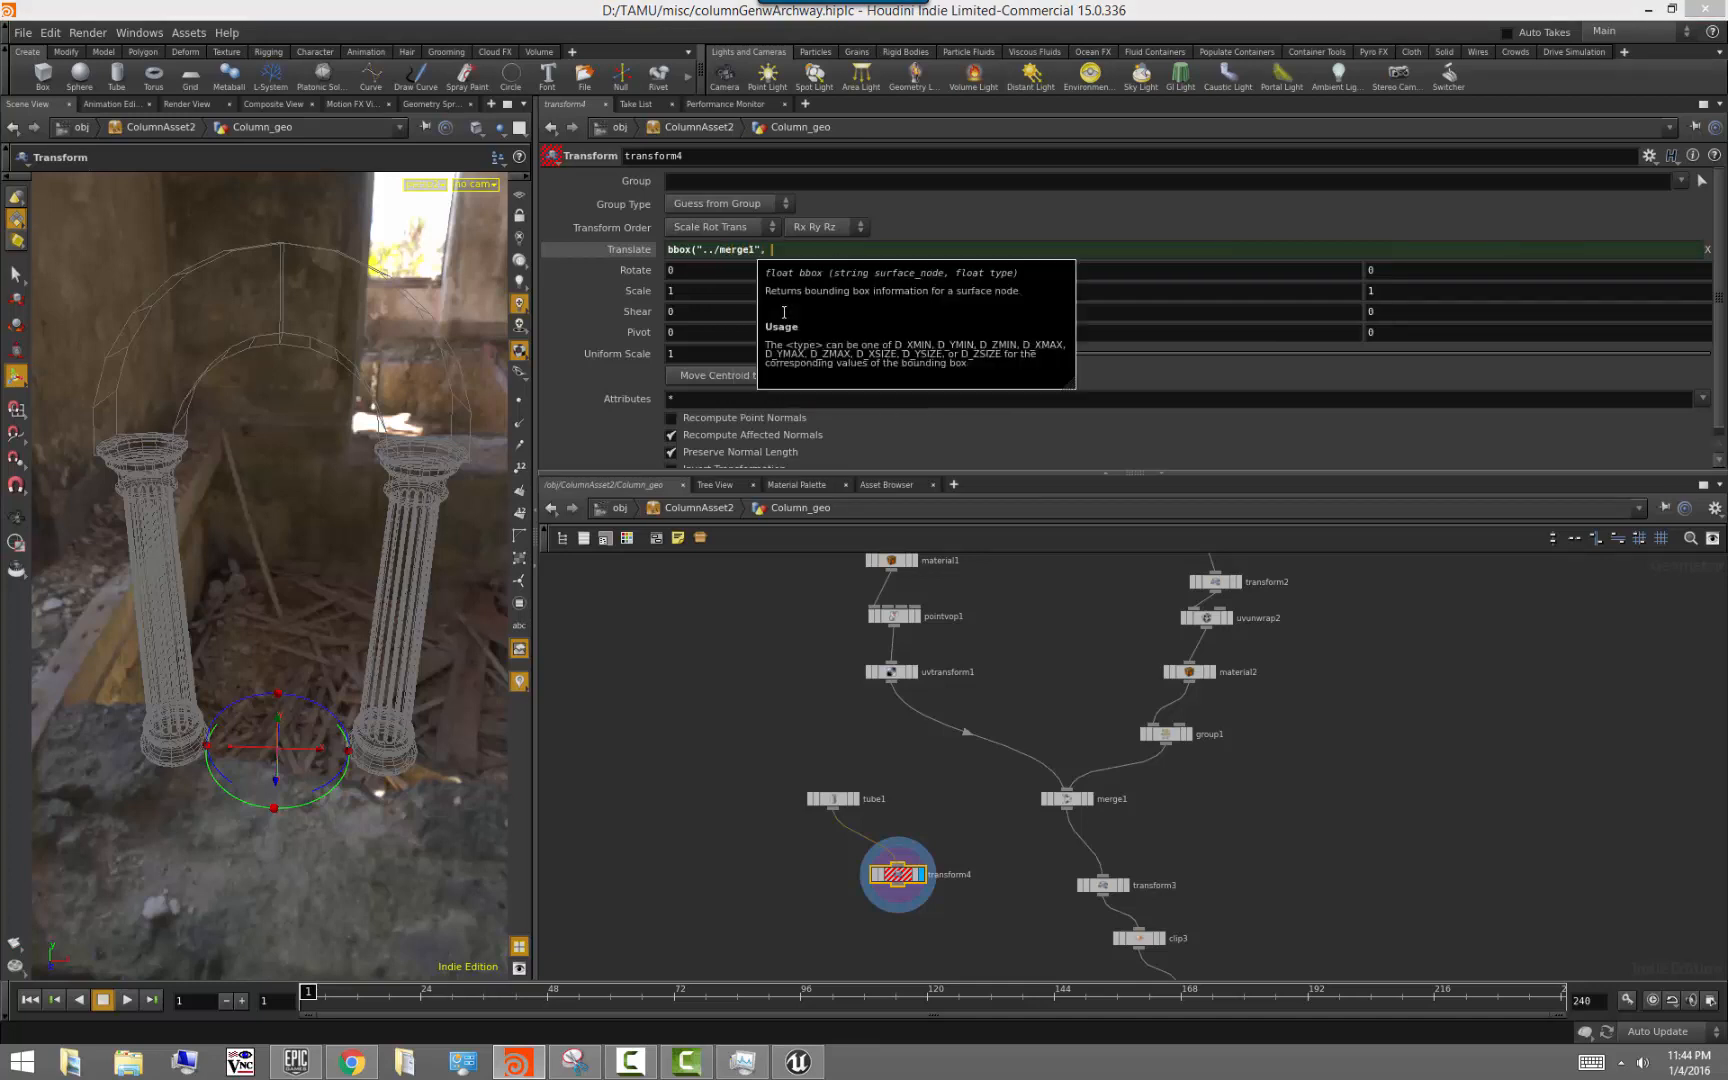
text(, D_XMAX)
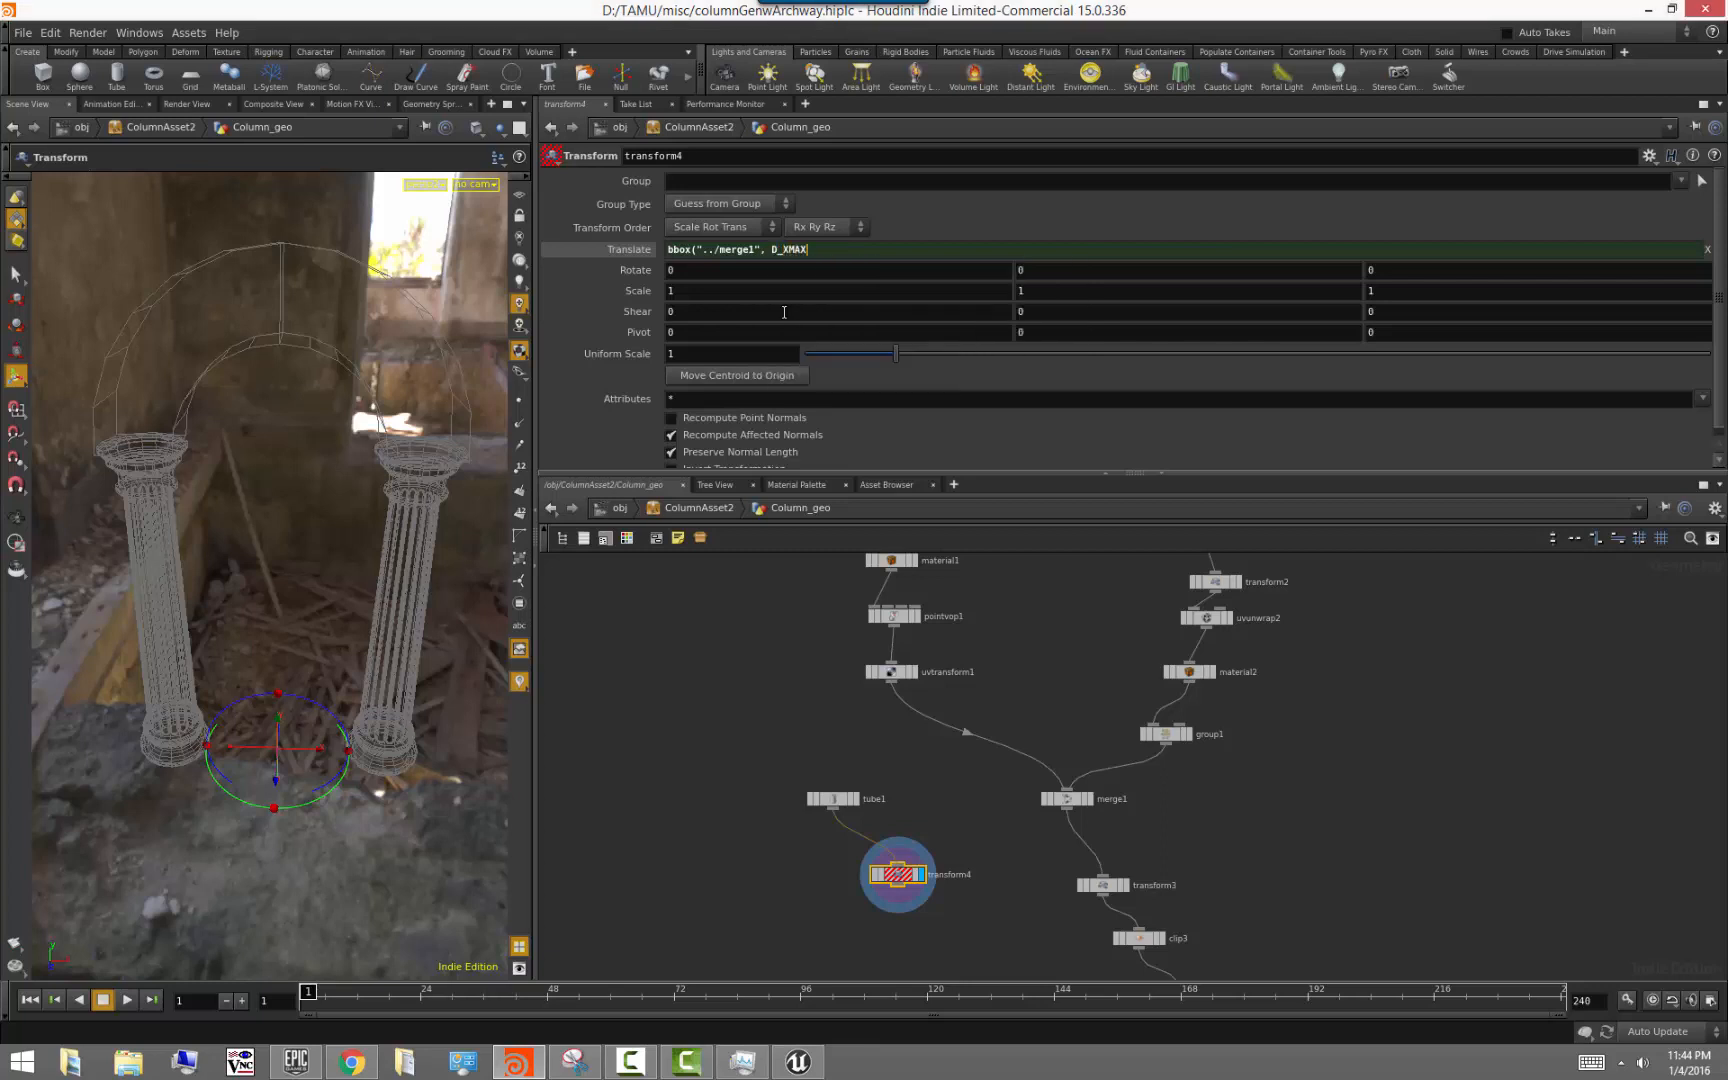
text())
key(Return)
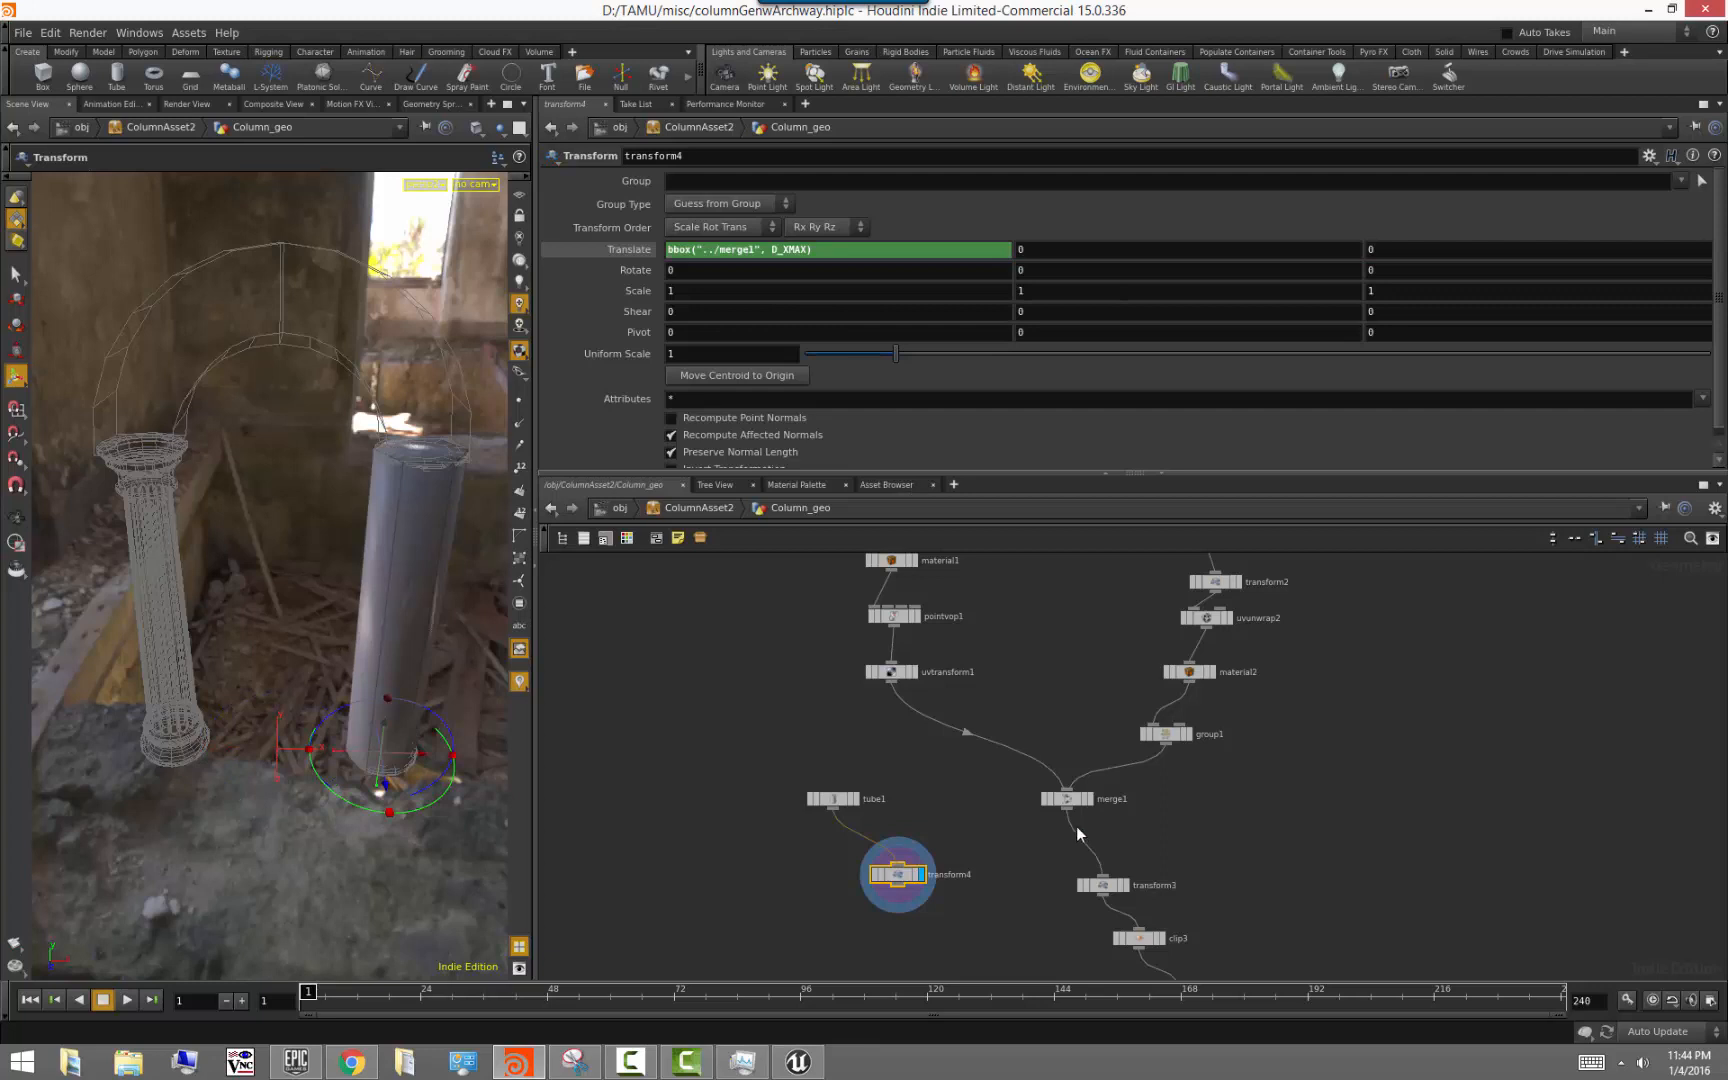
Compare with transform3 and merge1, and negate transform4's X translate expression to -bbox("../merge1", D_XMAX)
click(1101, 885)
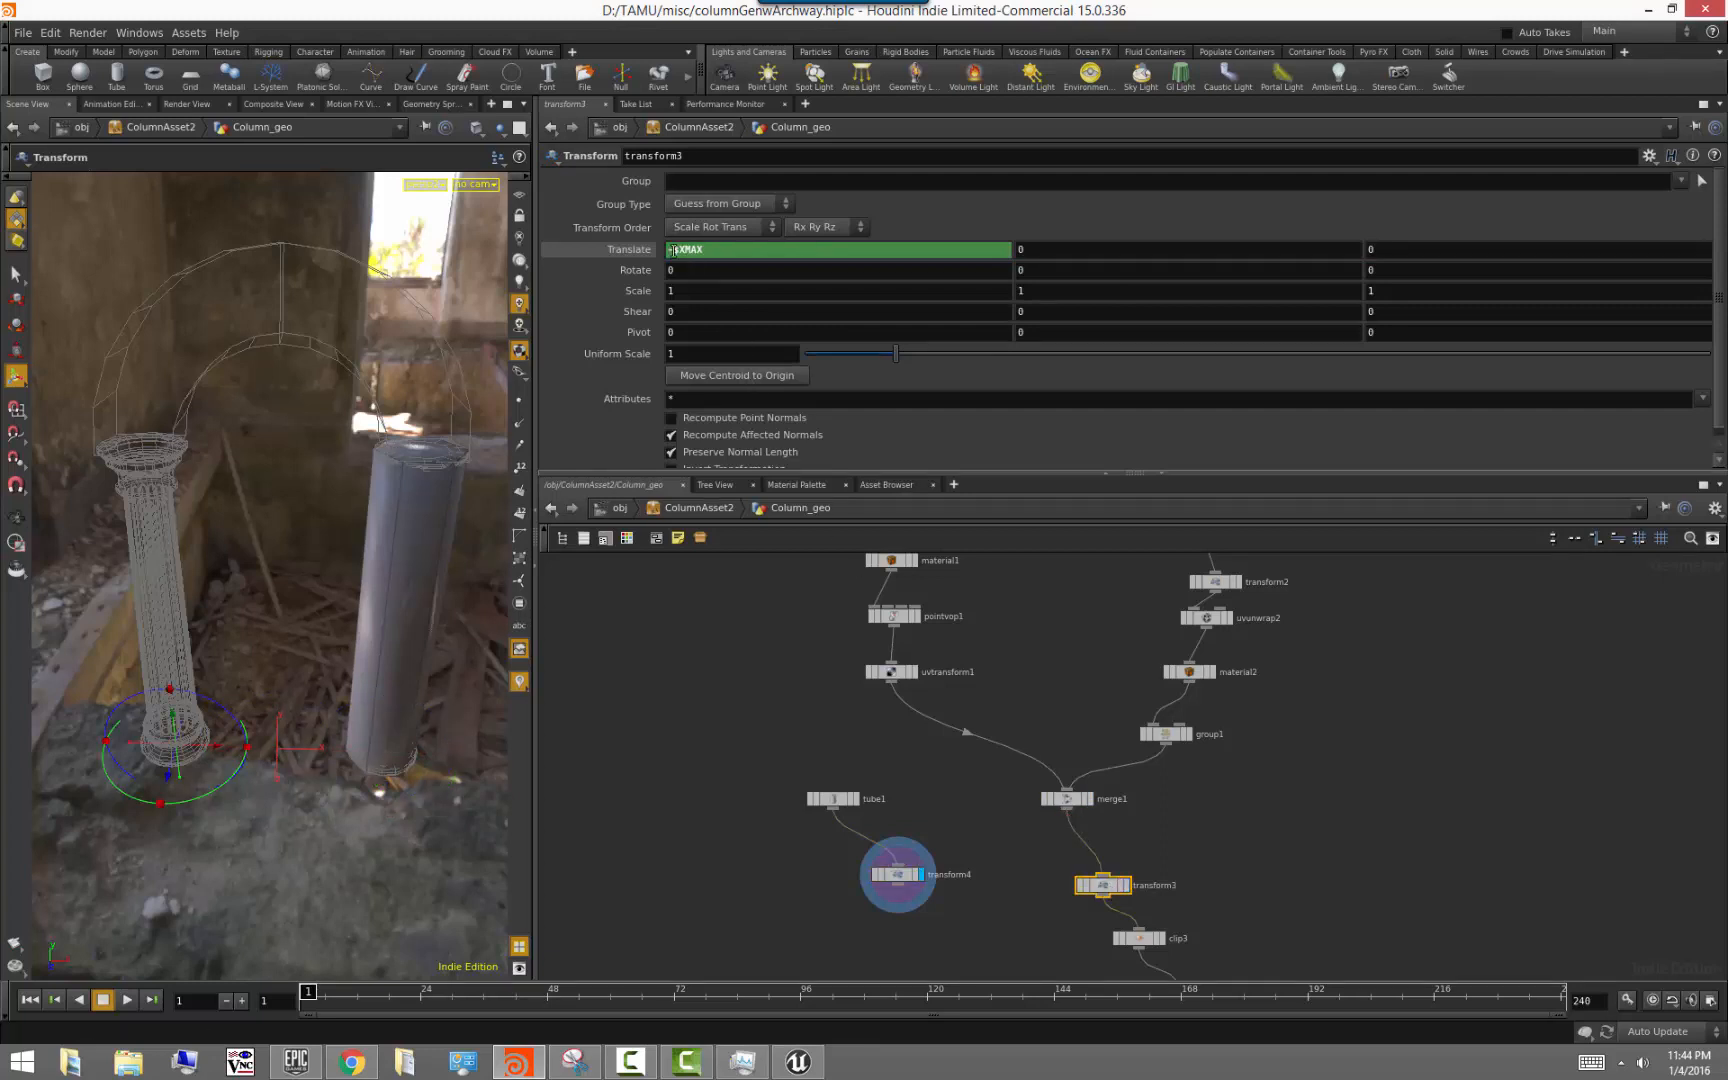
click(1065, 800)
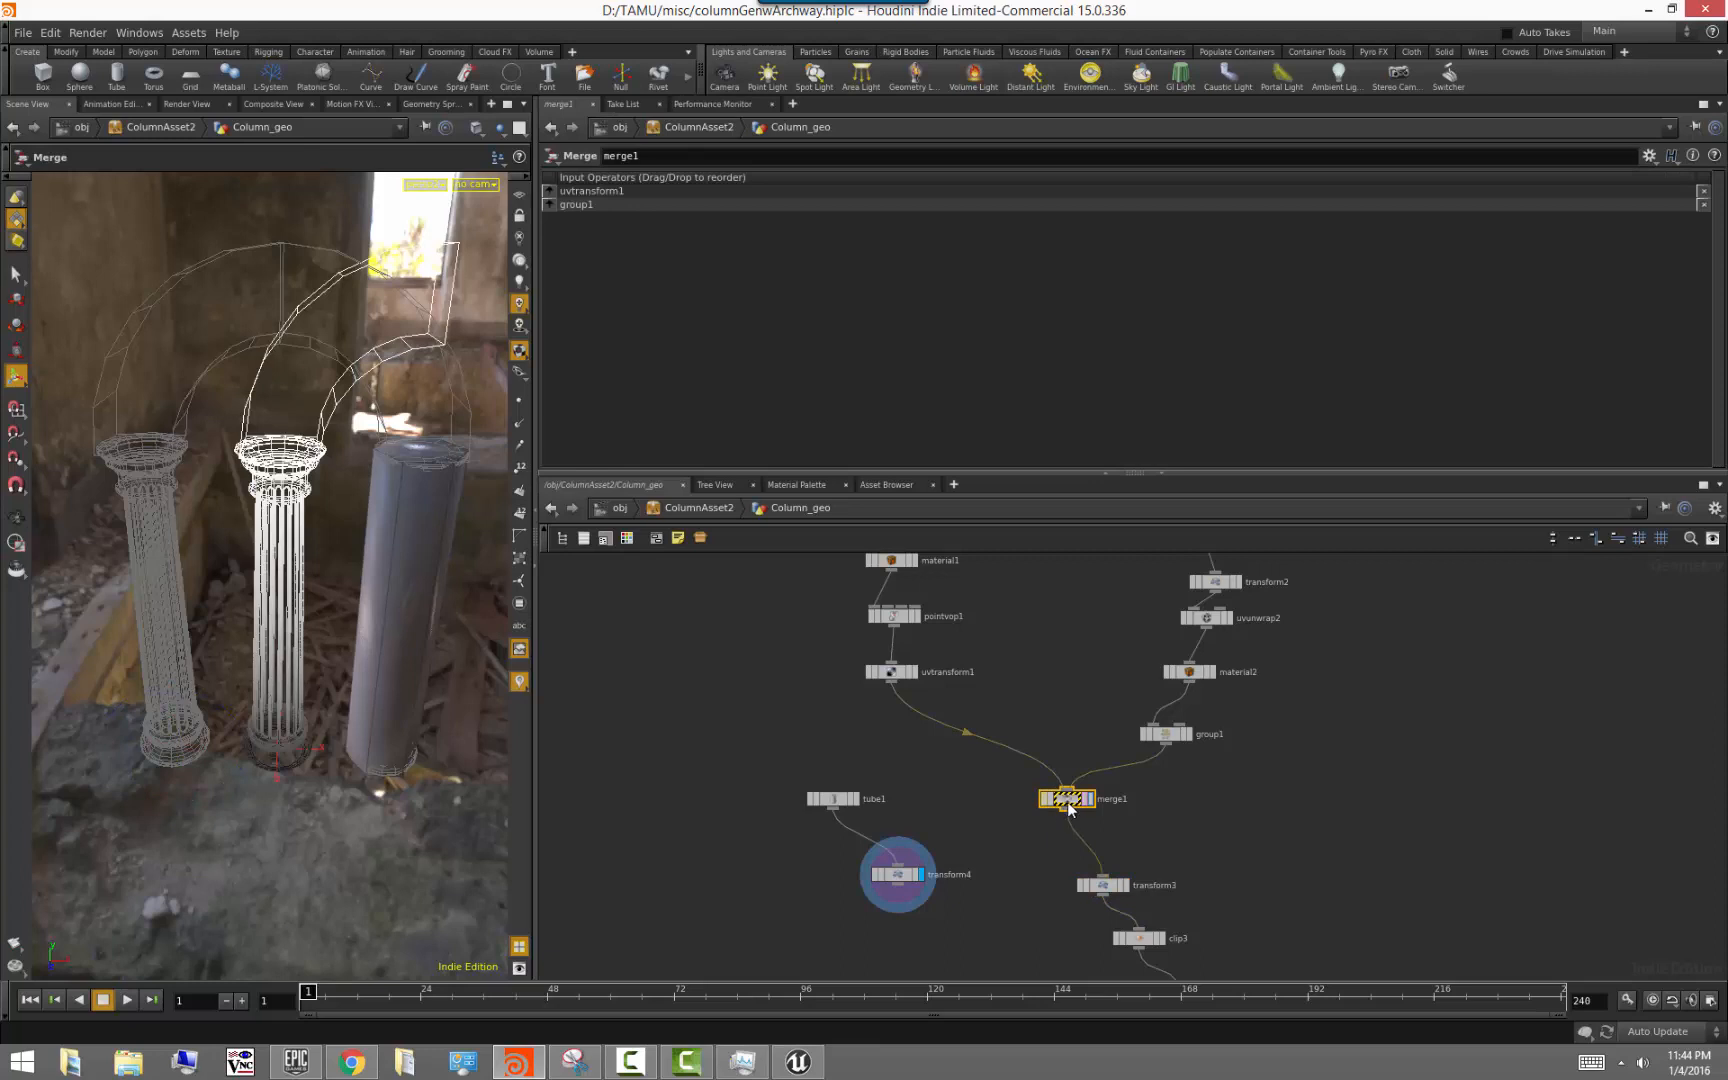
click(900, 876)
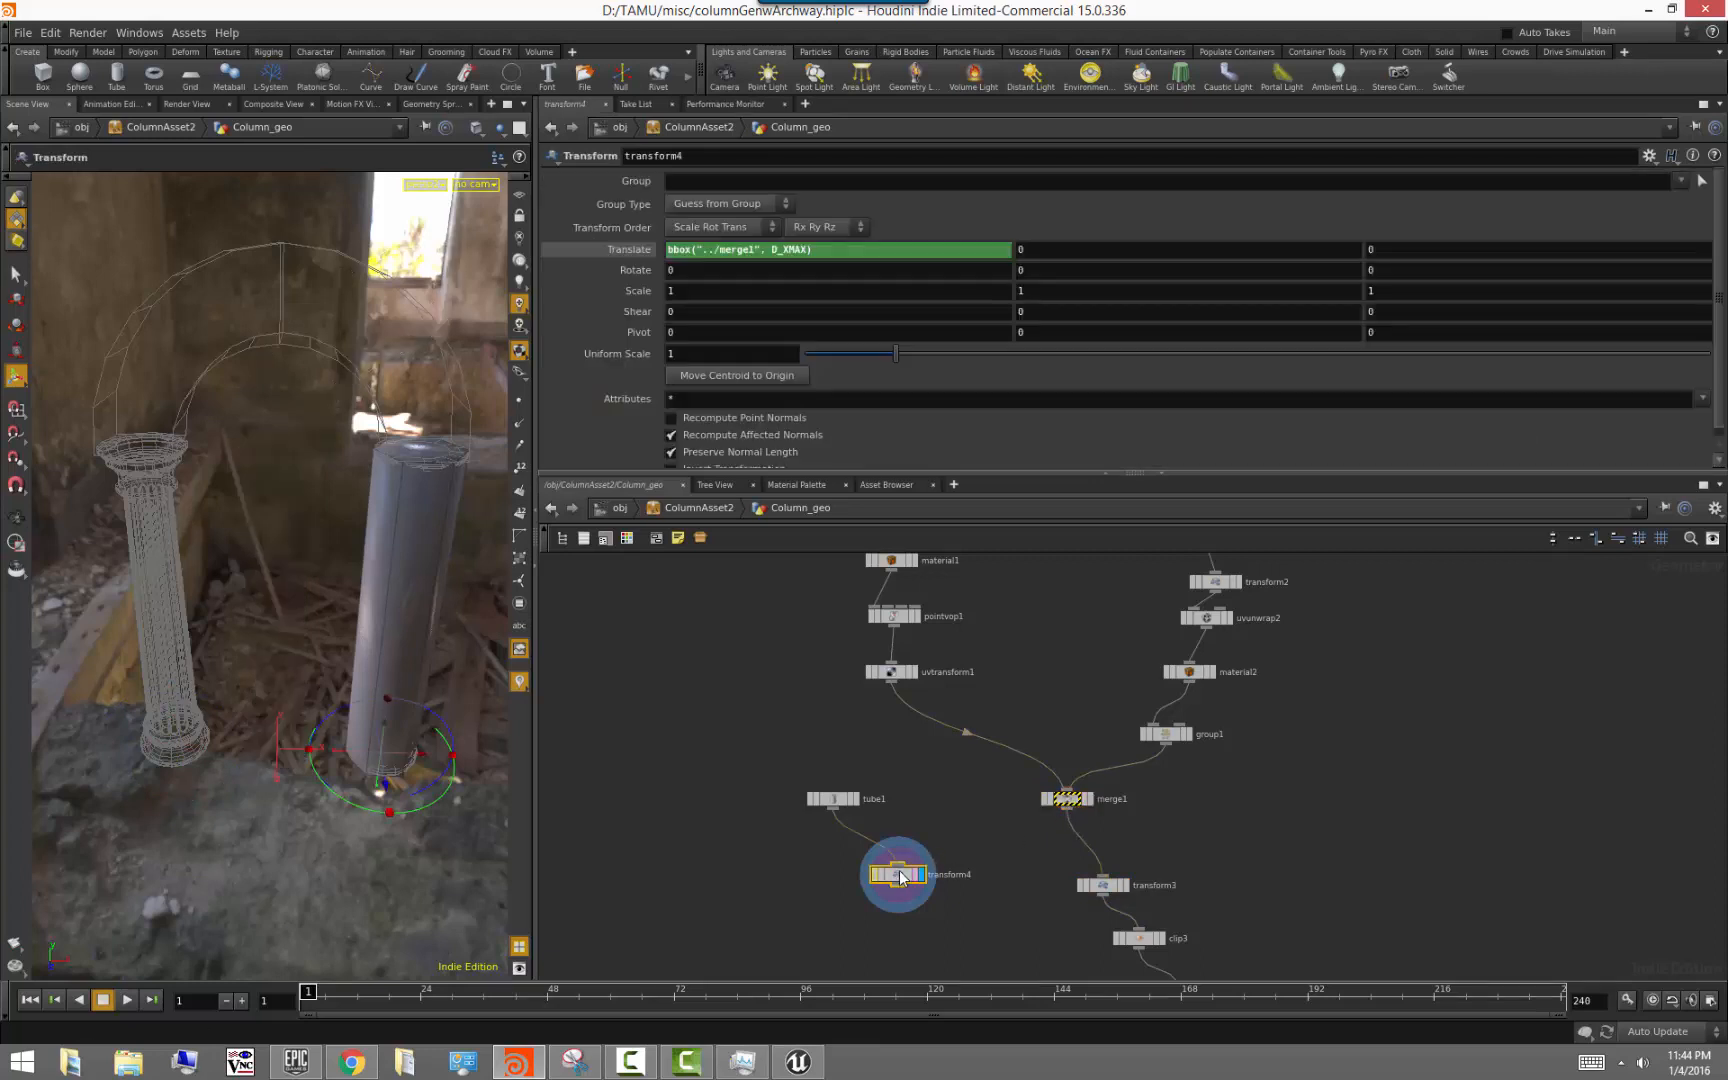
click(667, 252)
text(-)
key(Return)
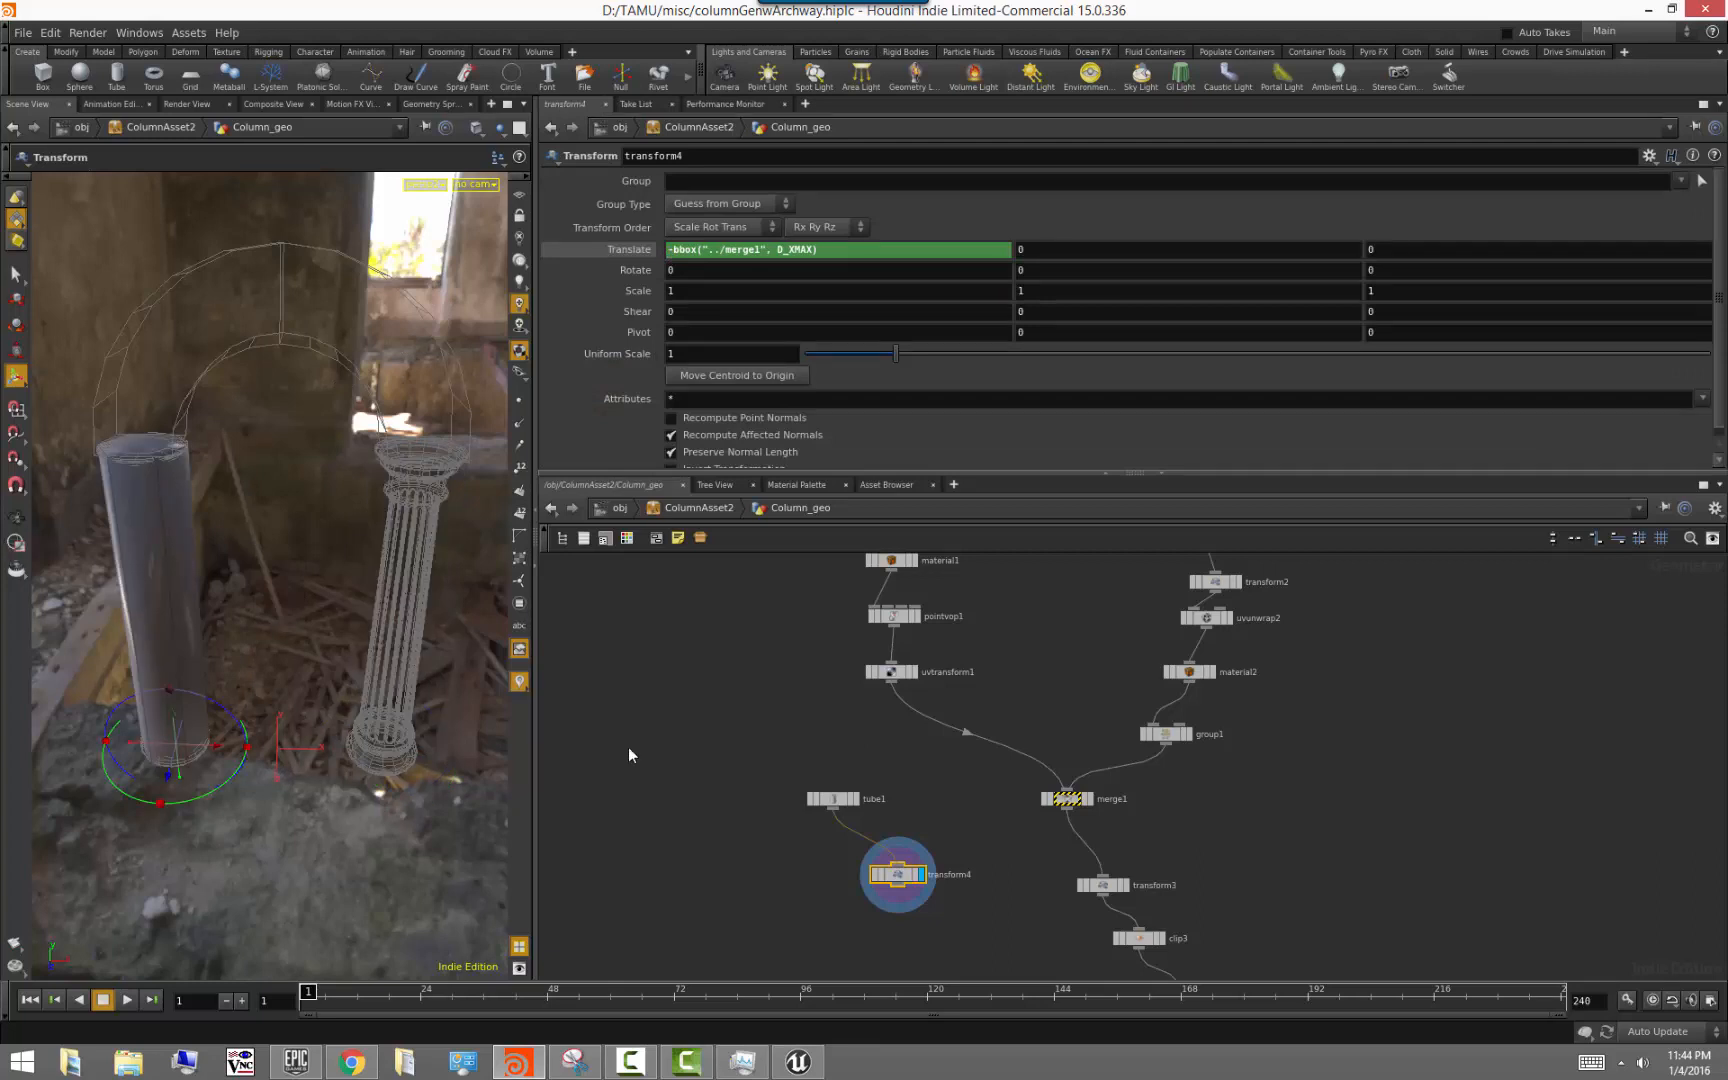
Move transform4 to one side below tube1 and duplicate it as a second transform fed by tube1
click(697, 827)
middle_drag(861, 931, 823, 891)
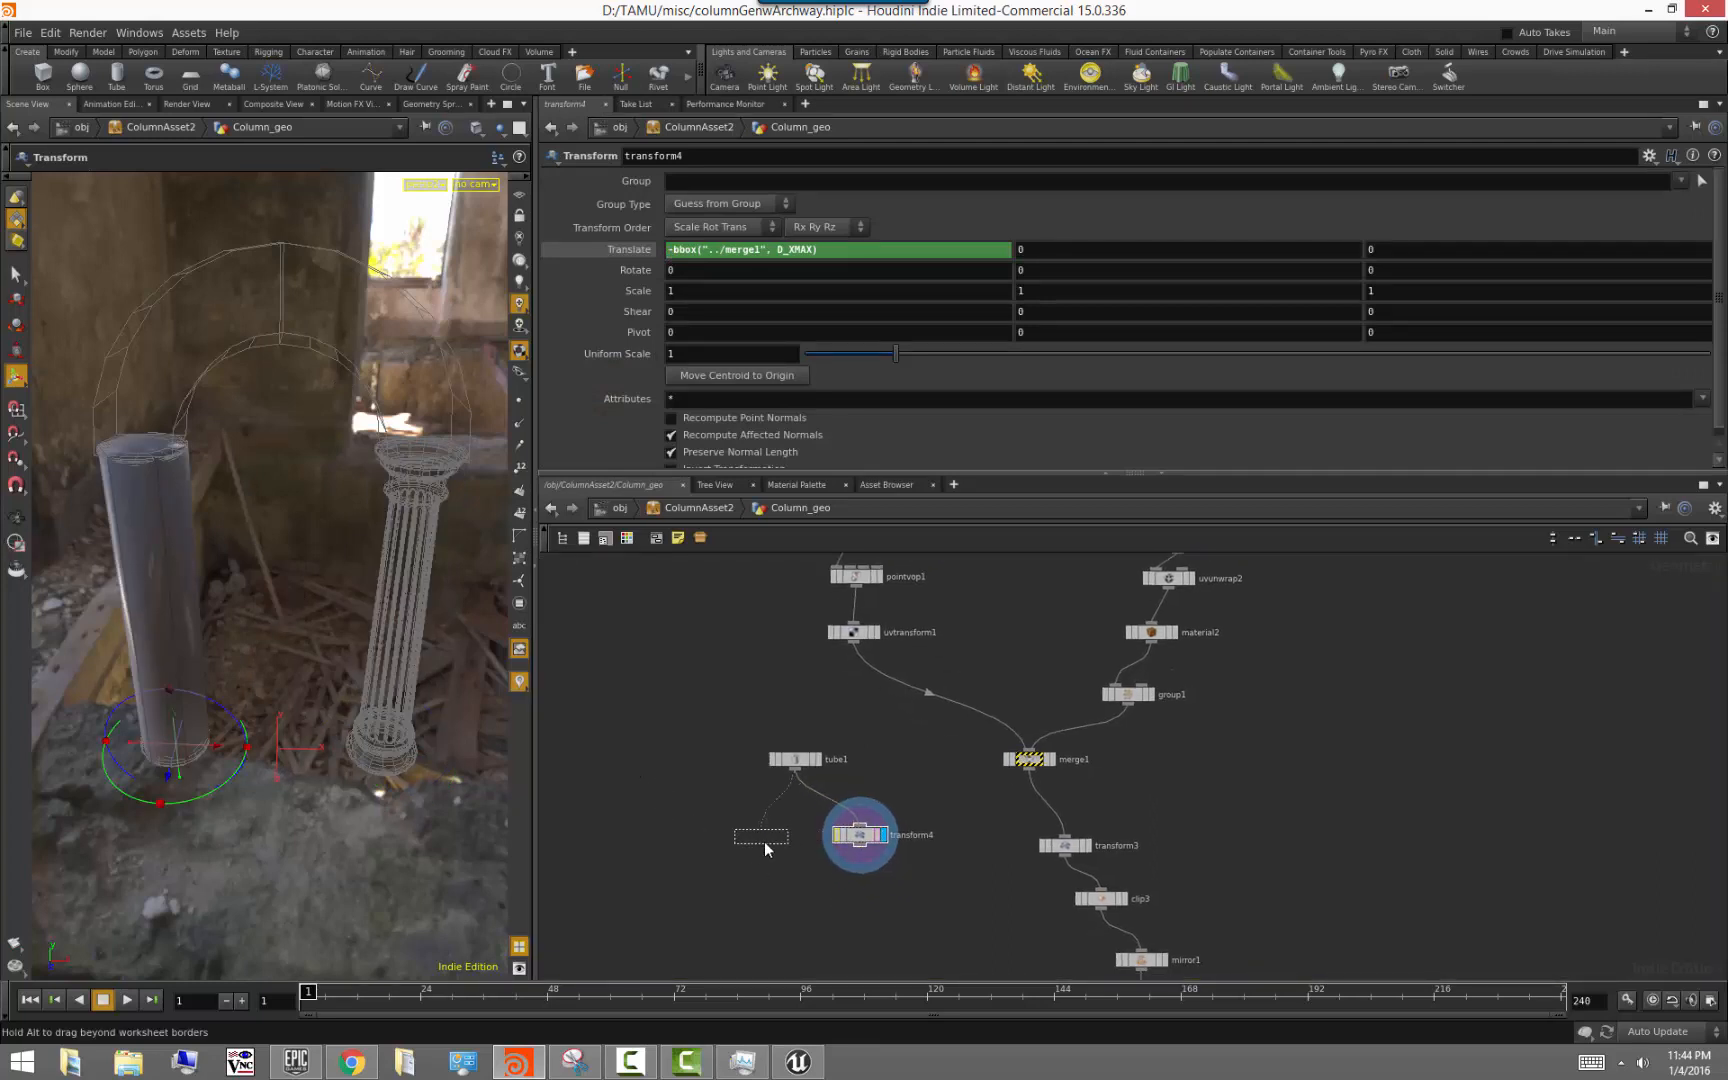
drag(862, 845, 763, 845)
key(ctrl+c)
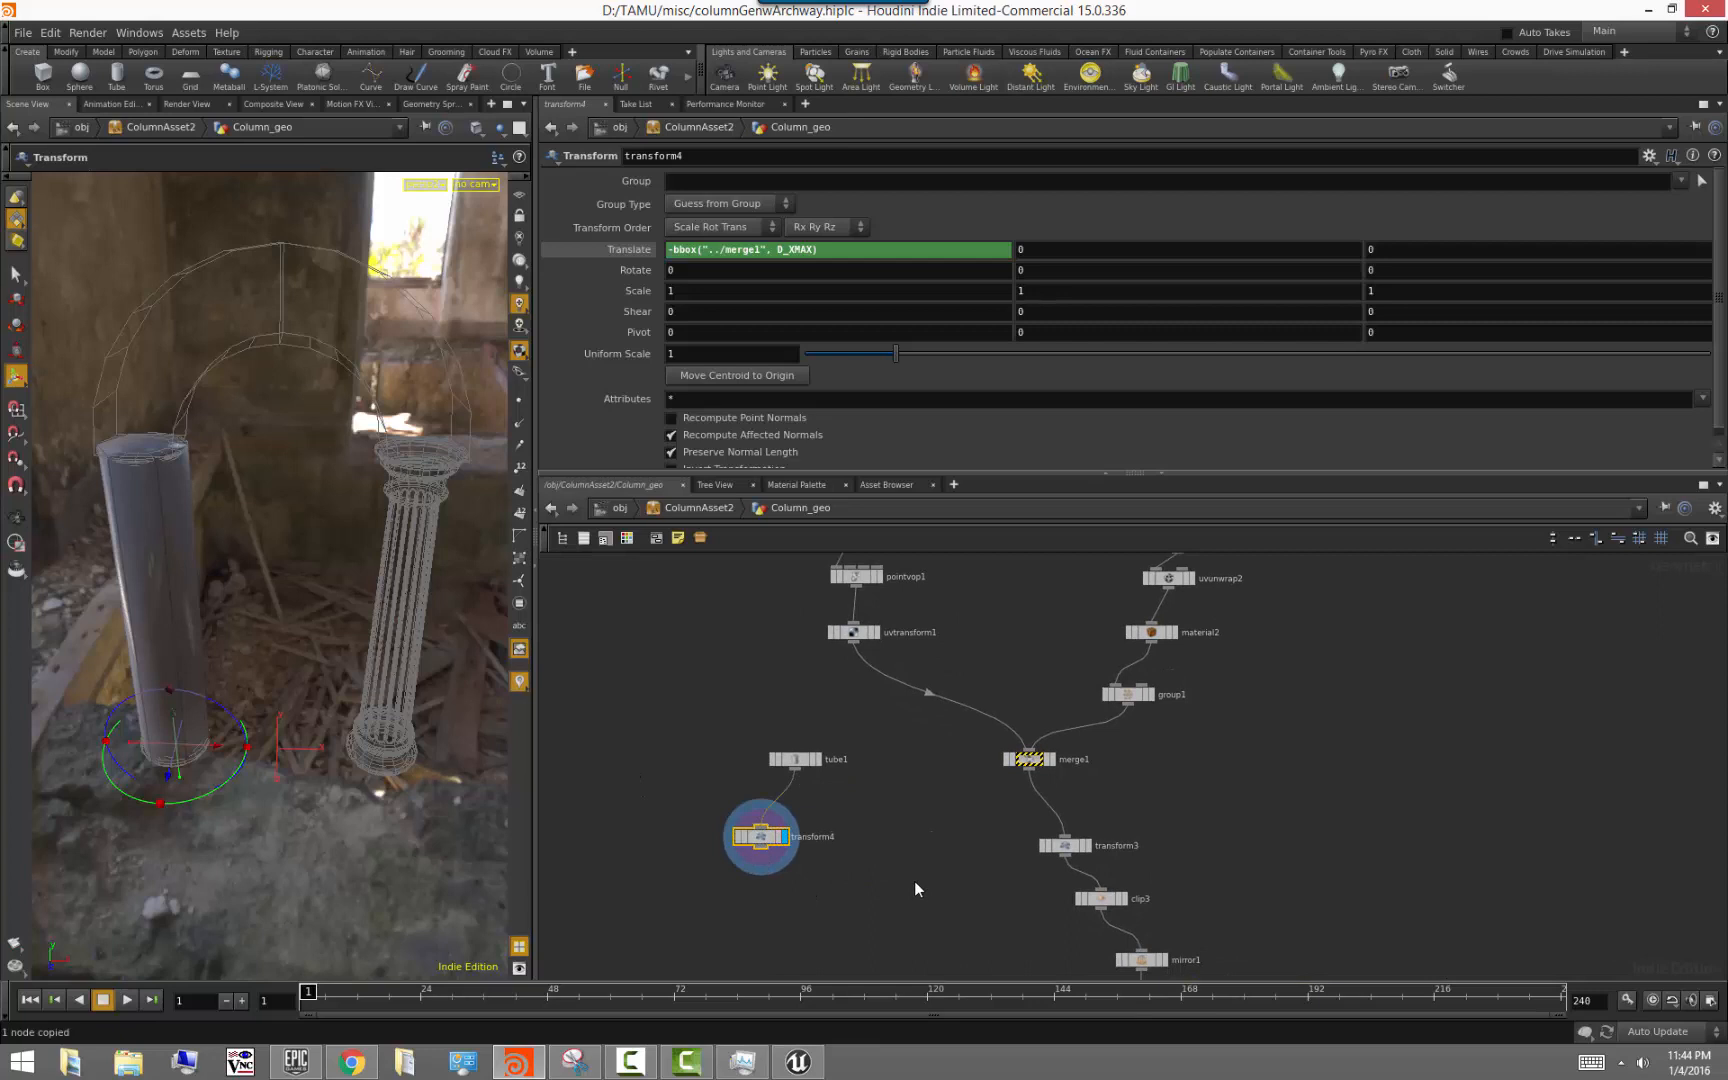
key(ctrl+v)
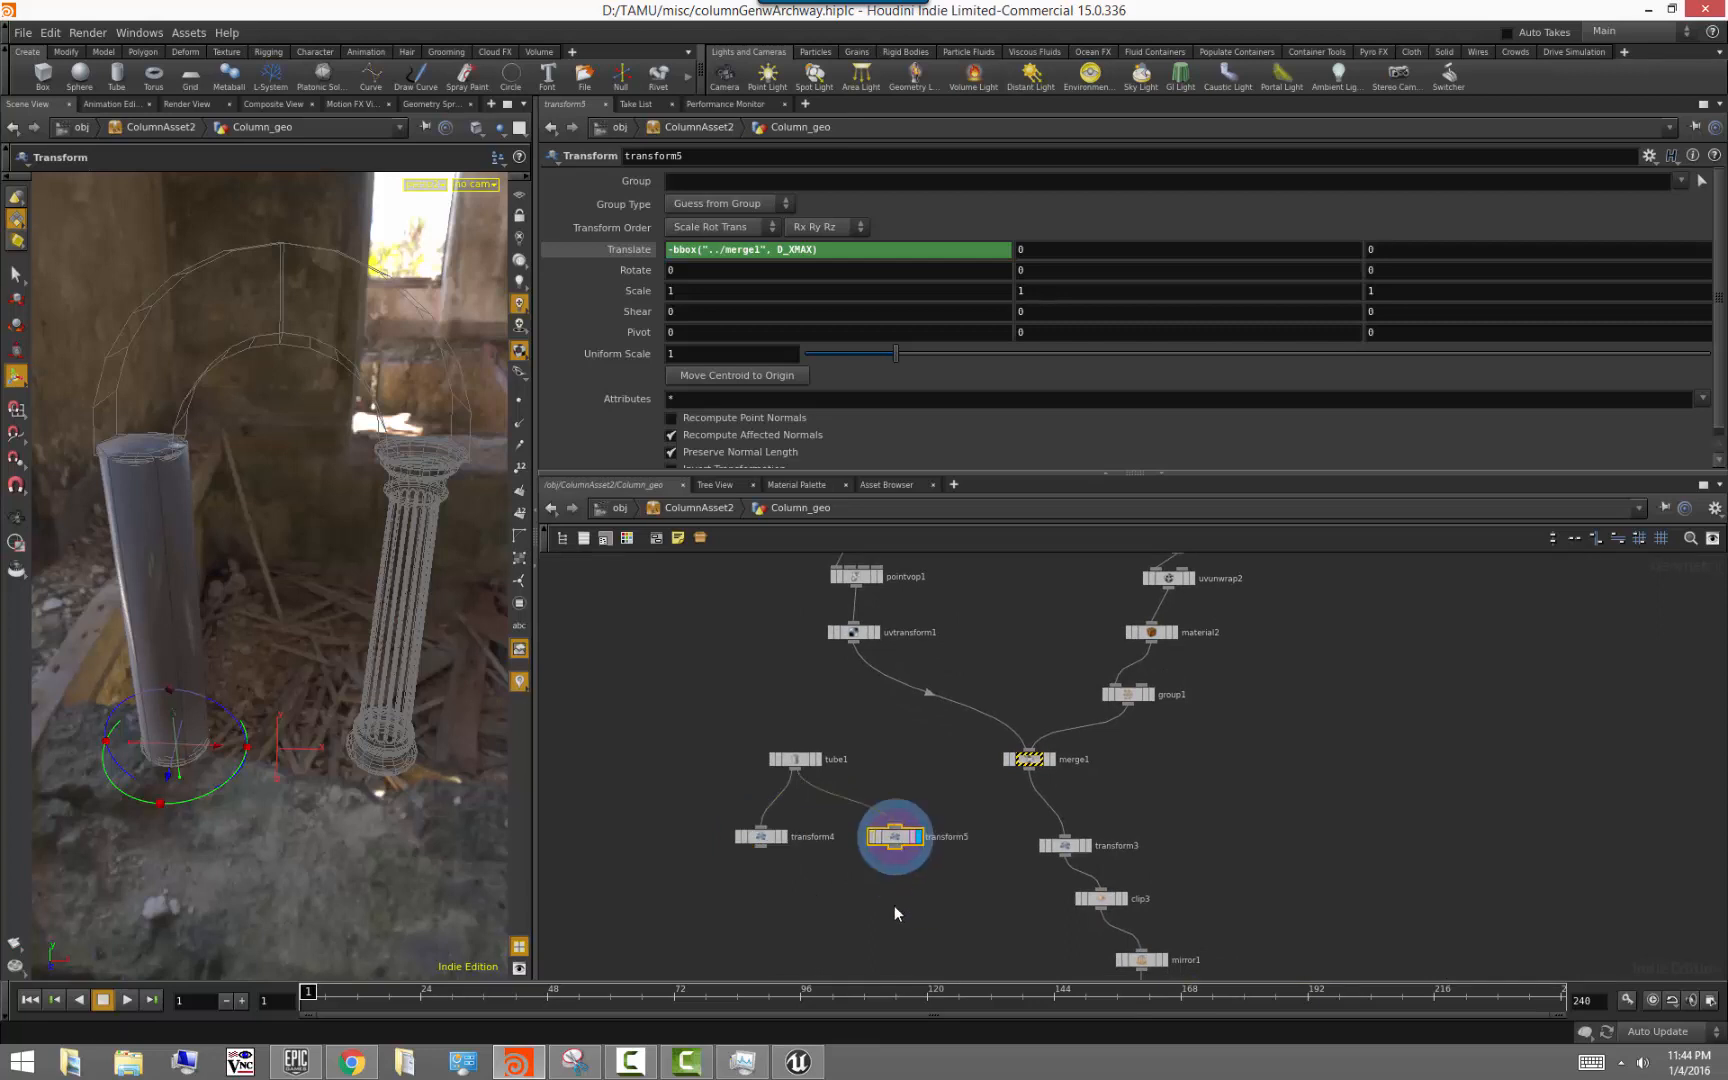
Change the duplicated transform's X translate to the positive expression bbox("../merge1", D_XMAX)
click(672, 250)
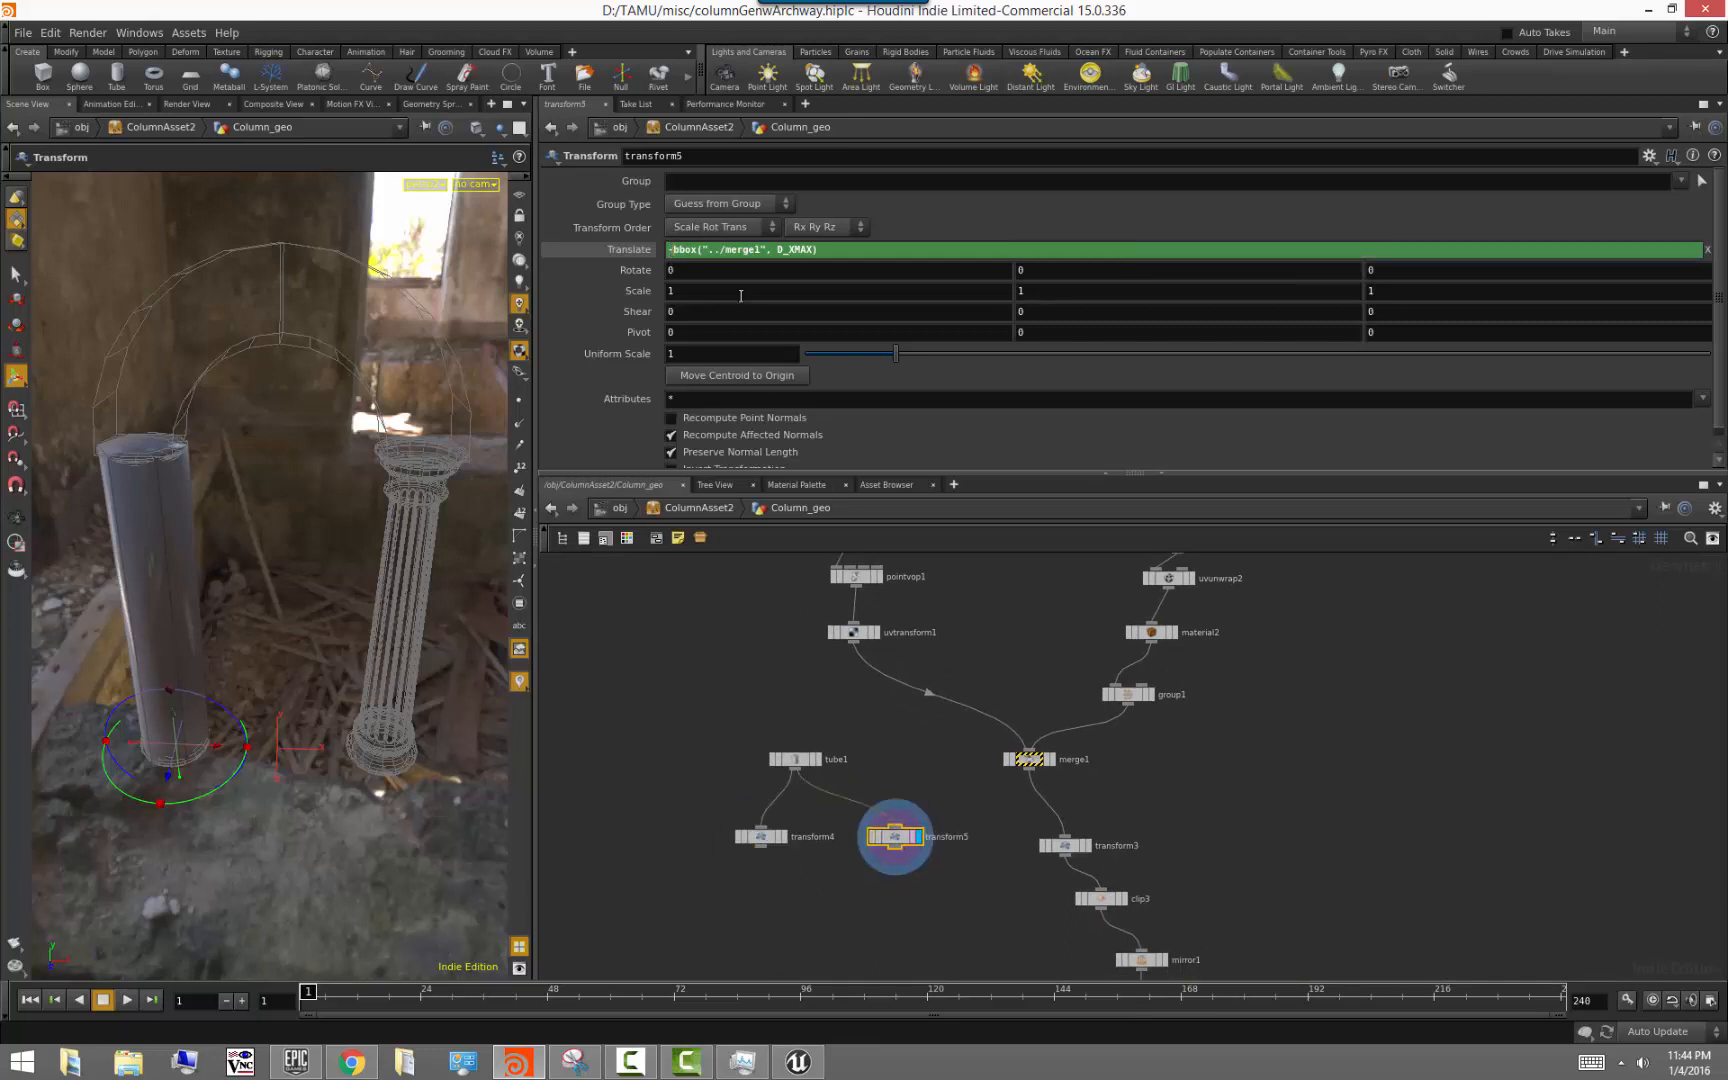
key(BackSpace)
key(Return)
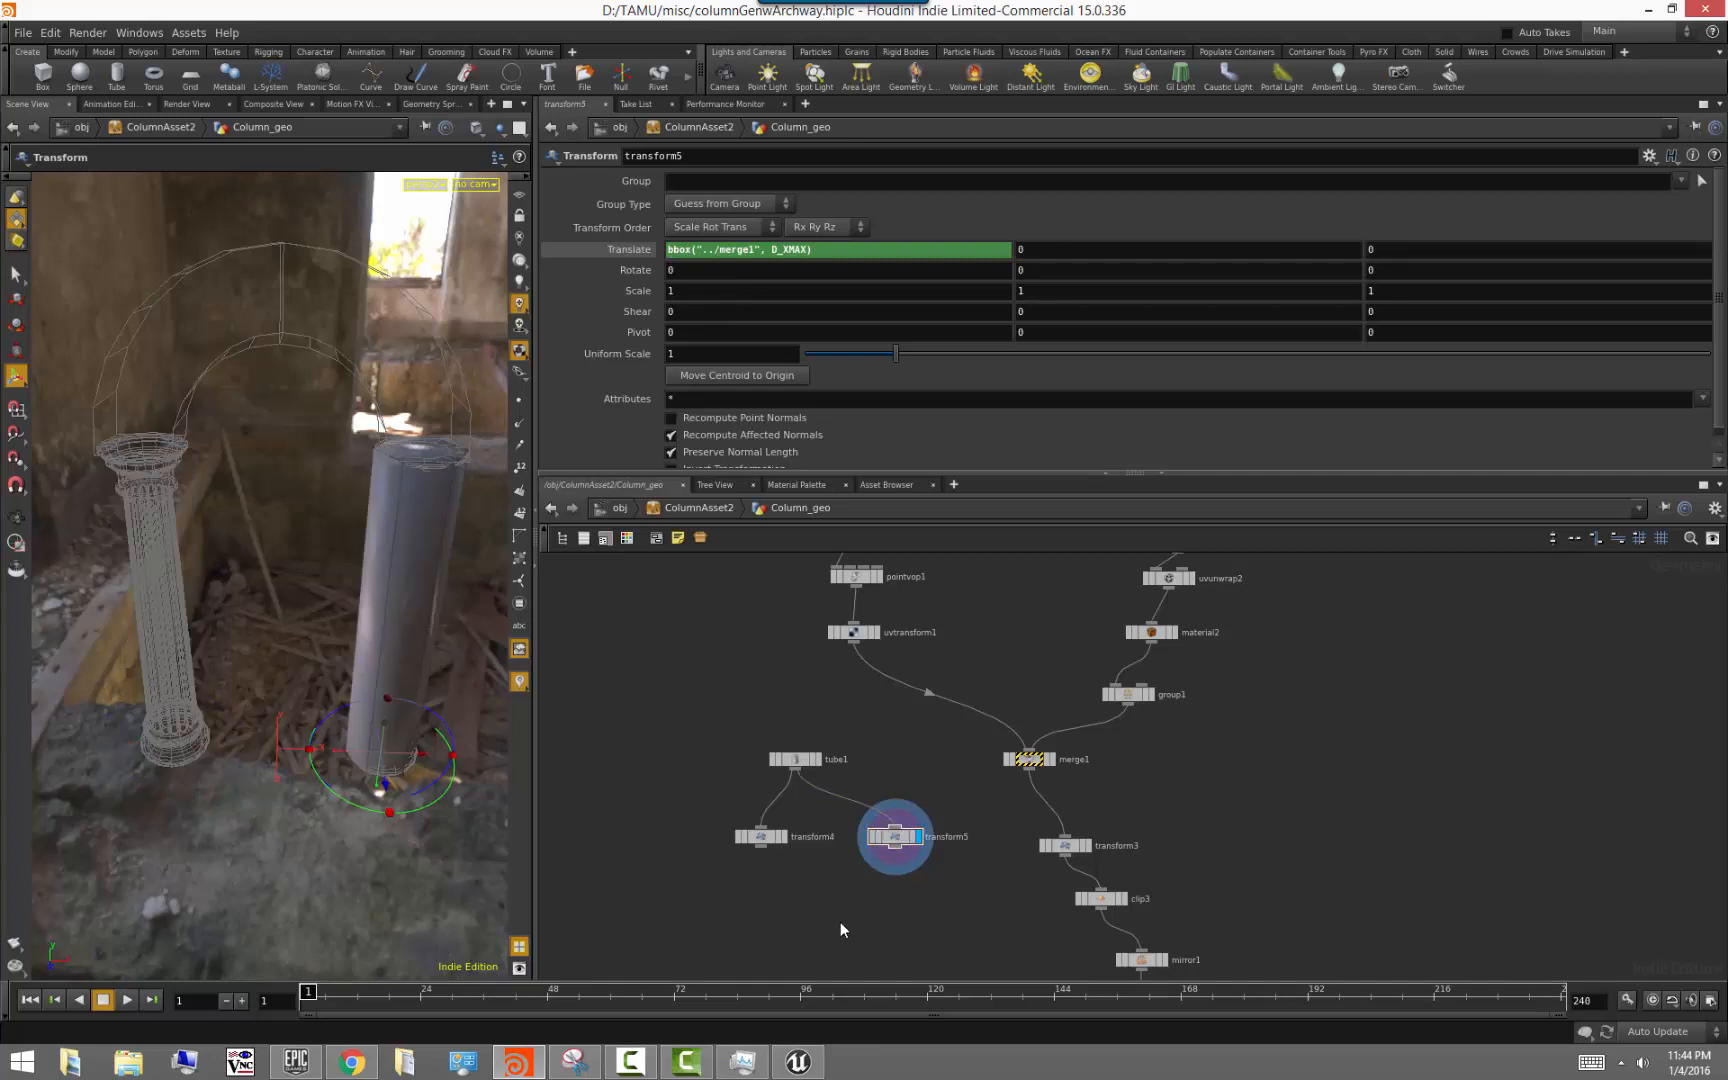
Add a Group node connected to transform4's output and display it
middle_drag(840, 921, 837, 843)
scroll(835, 845, up, 2)
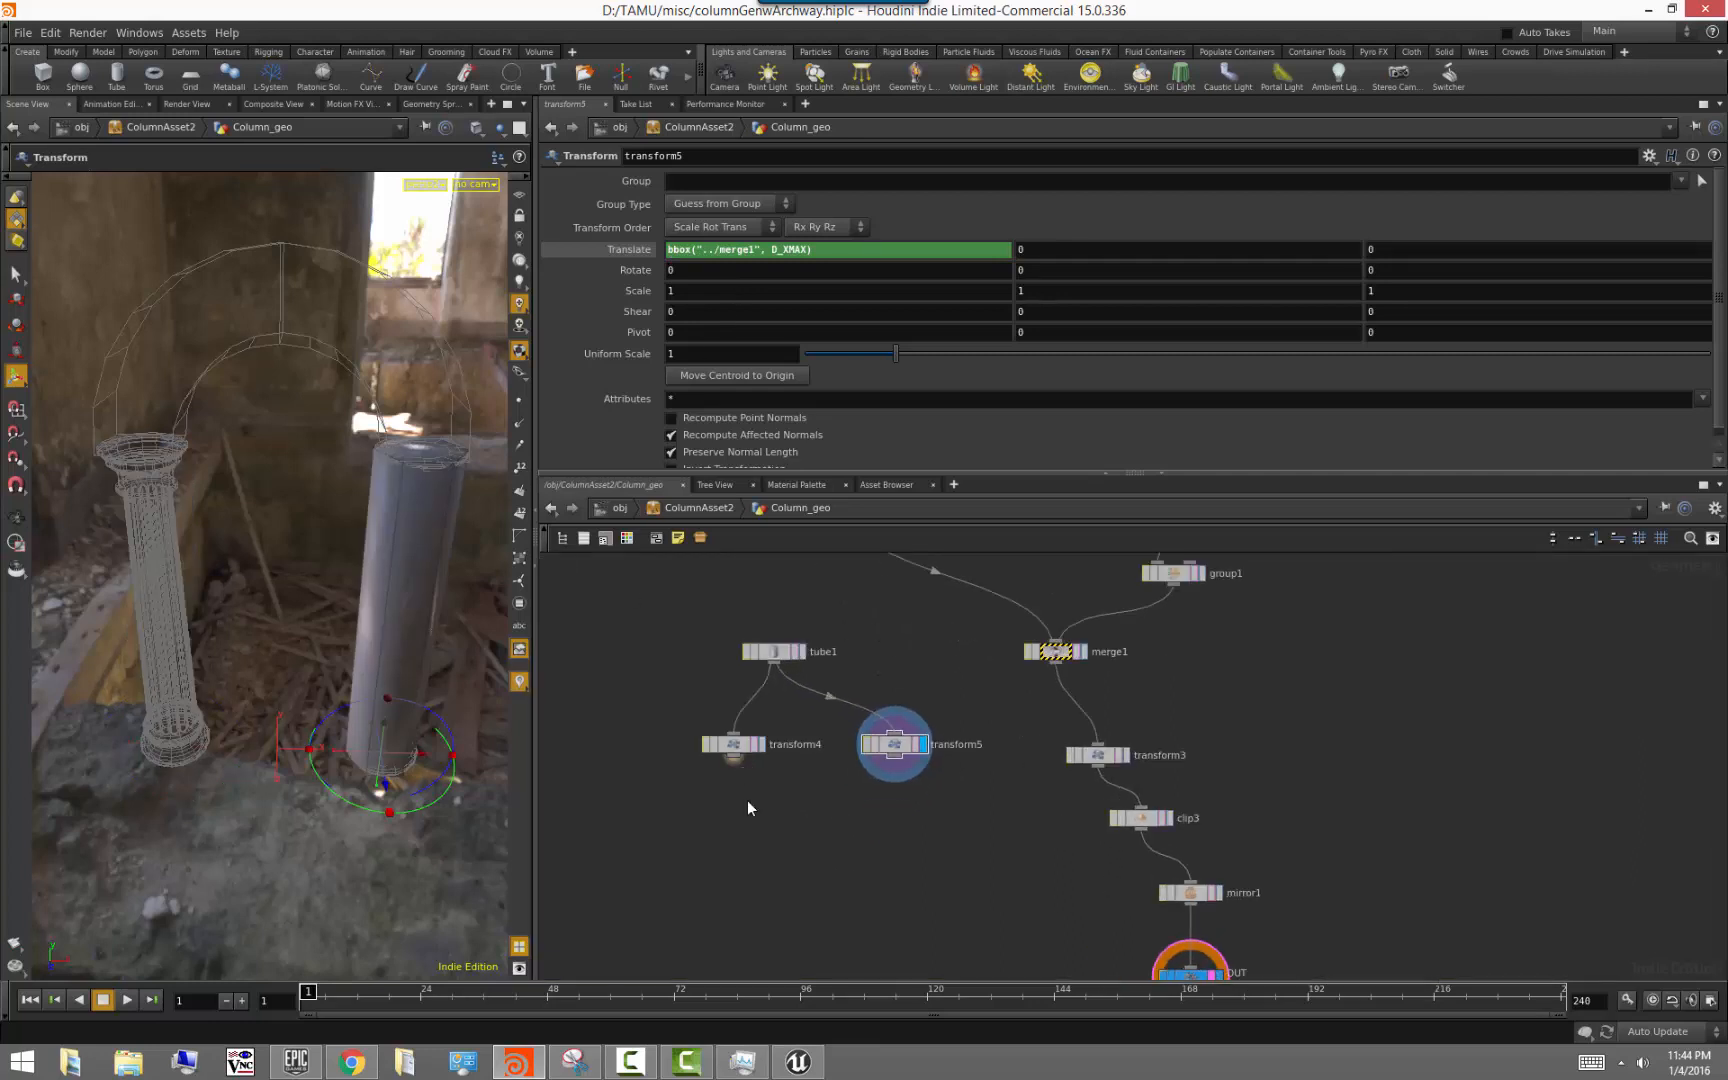
key(Tab)
text(grou)
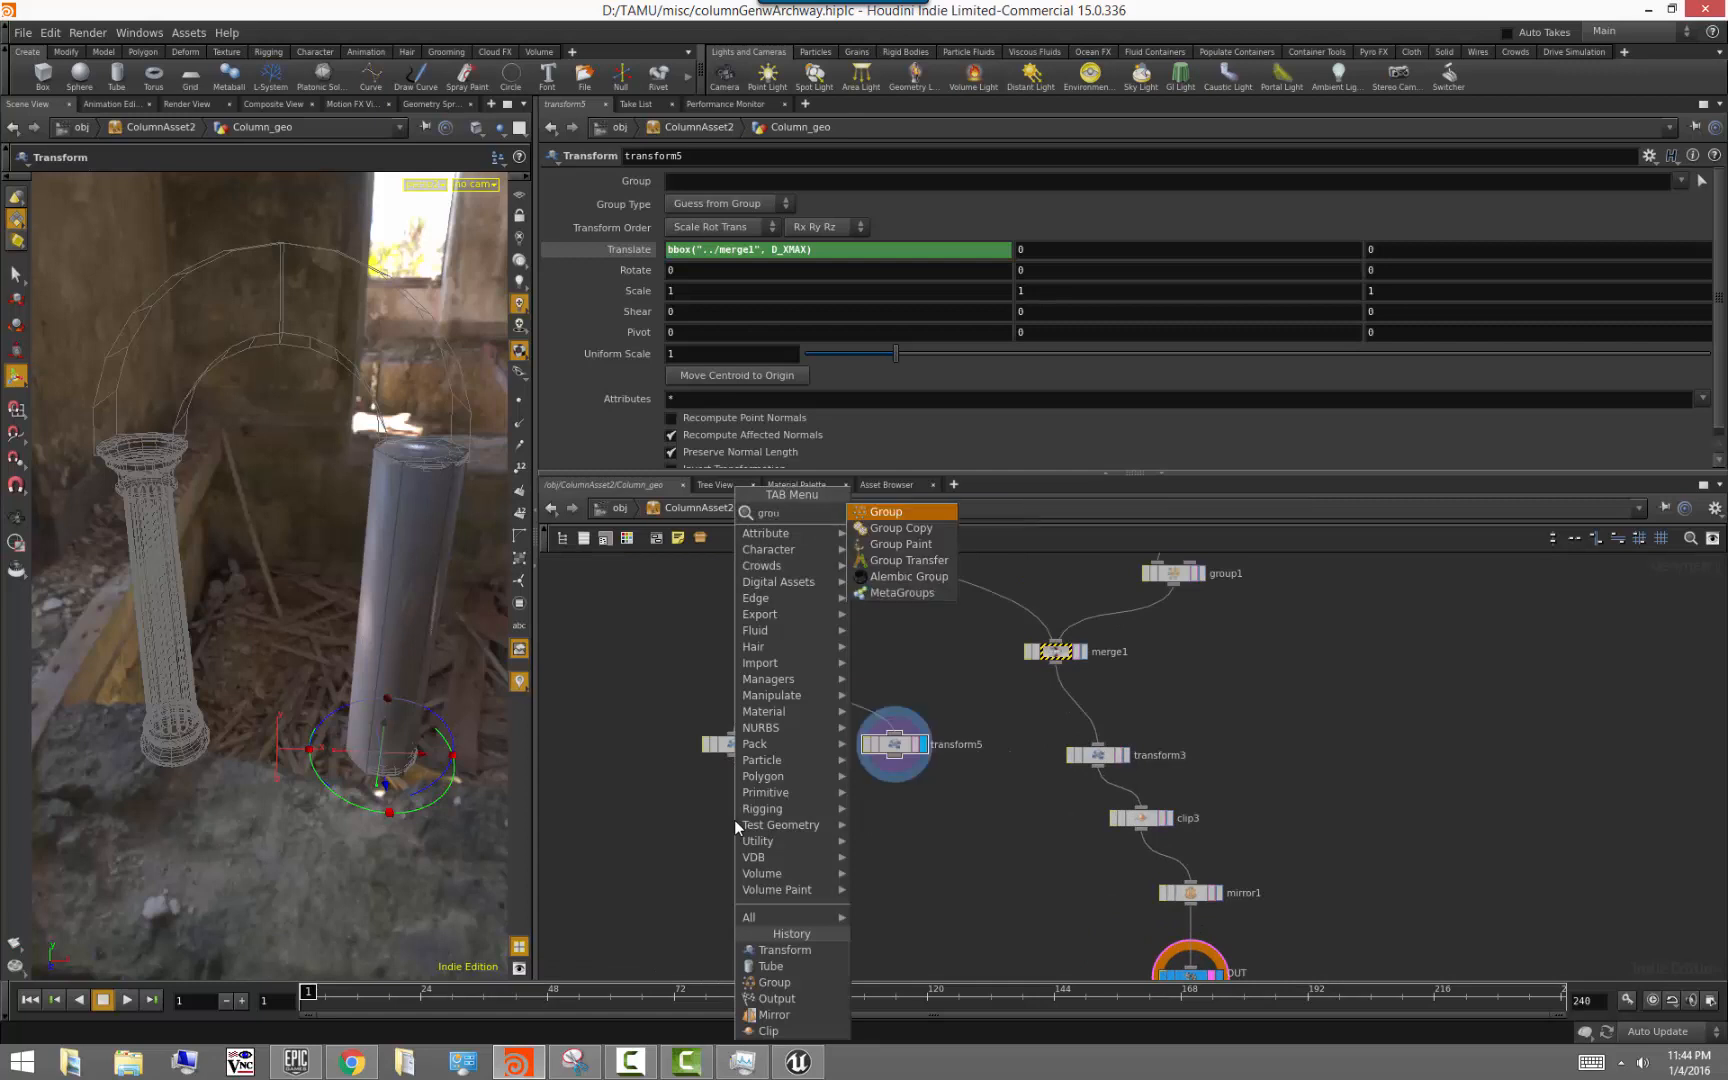
key(Return)
click(734, 819)
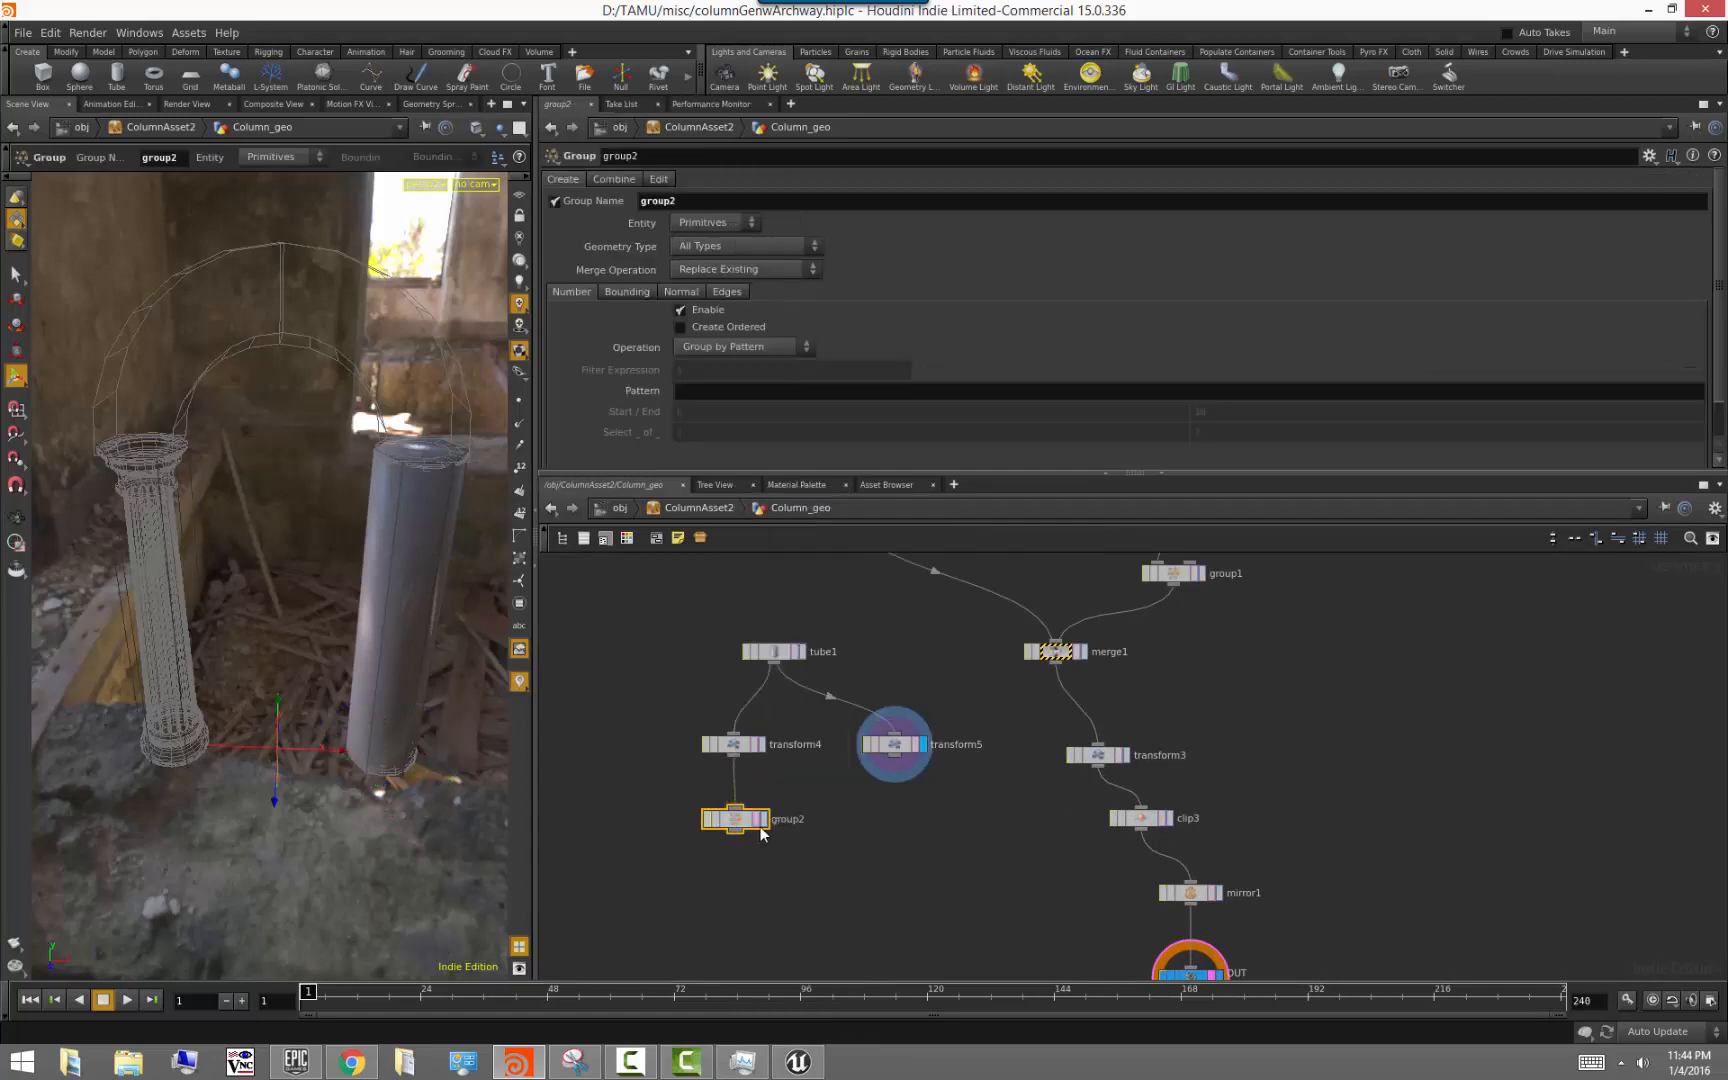
click(763, 822)
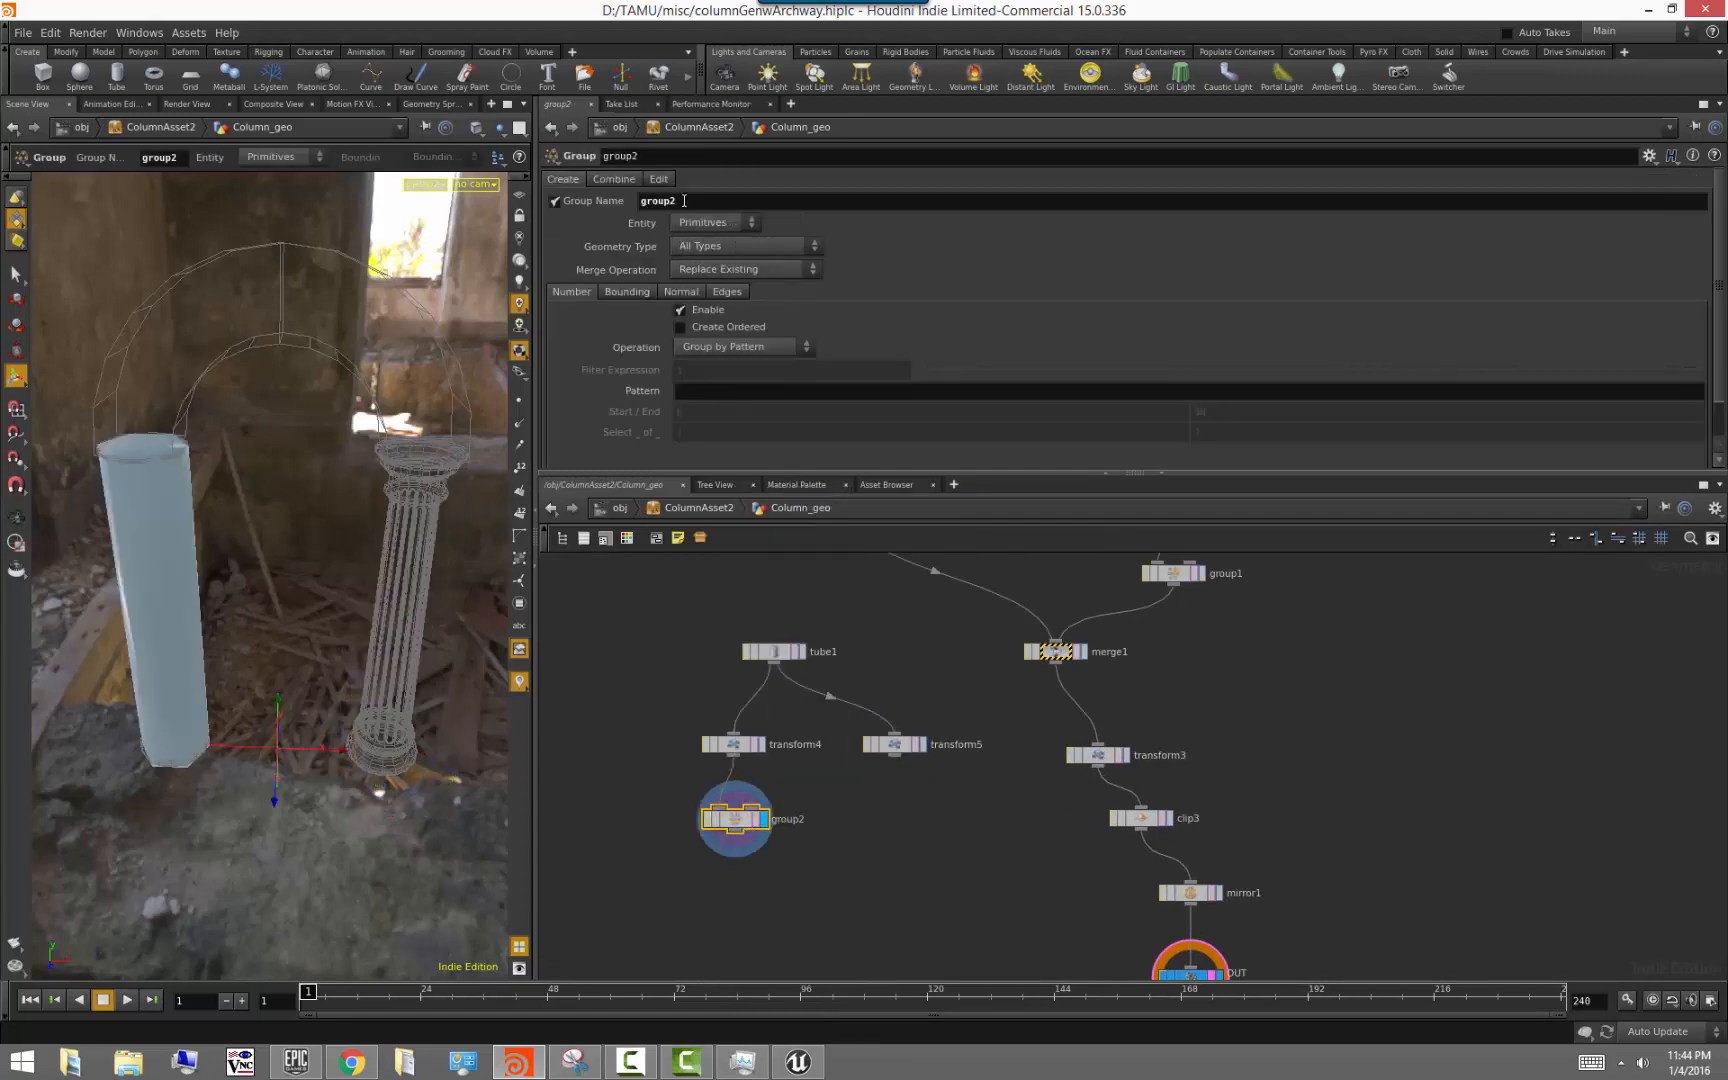
Name the new node's primitive group leftColumnCollision
drag(687, 201, 574, 199)
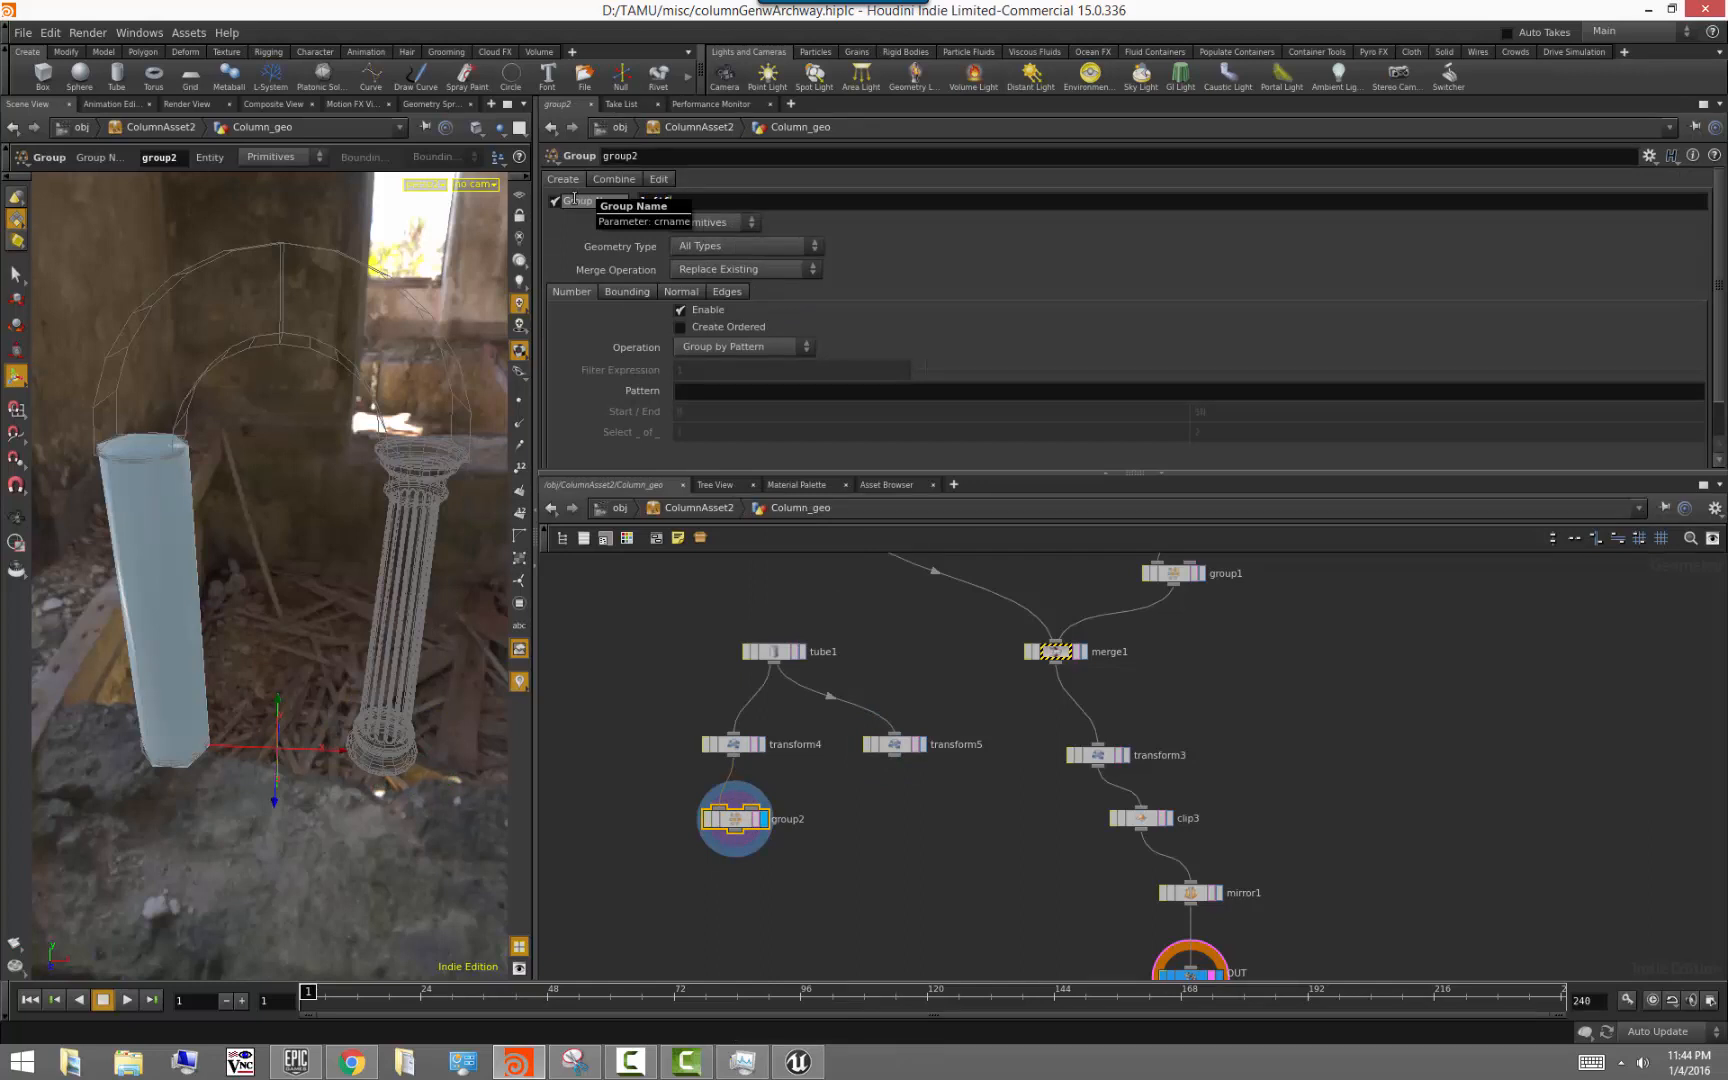
text(leftColumnCollision)
key(Return)
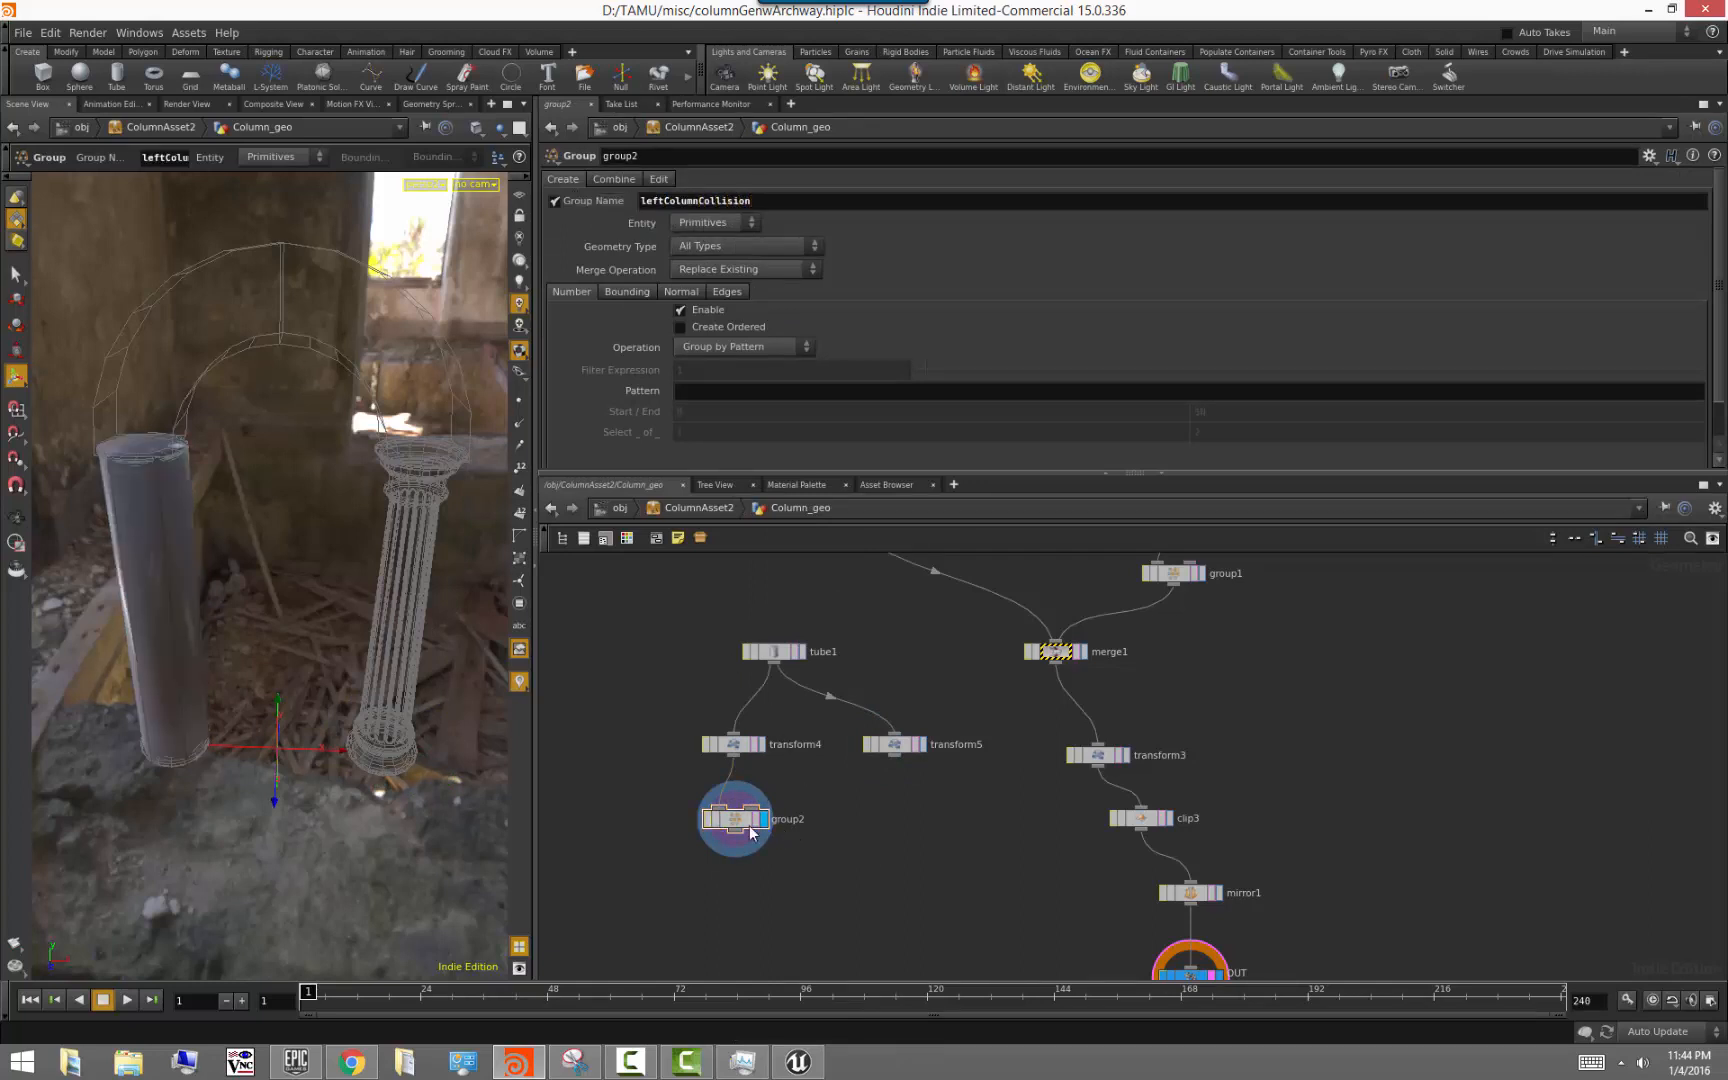
Duplicate the group2 node, connect the copy below transform5, and name its group rightColumnCollision
key(ctrl+c)
key(ctrl+v)
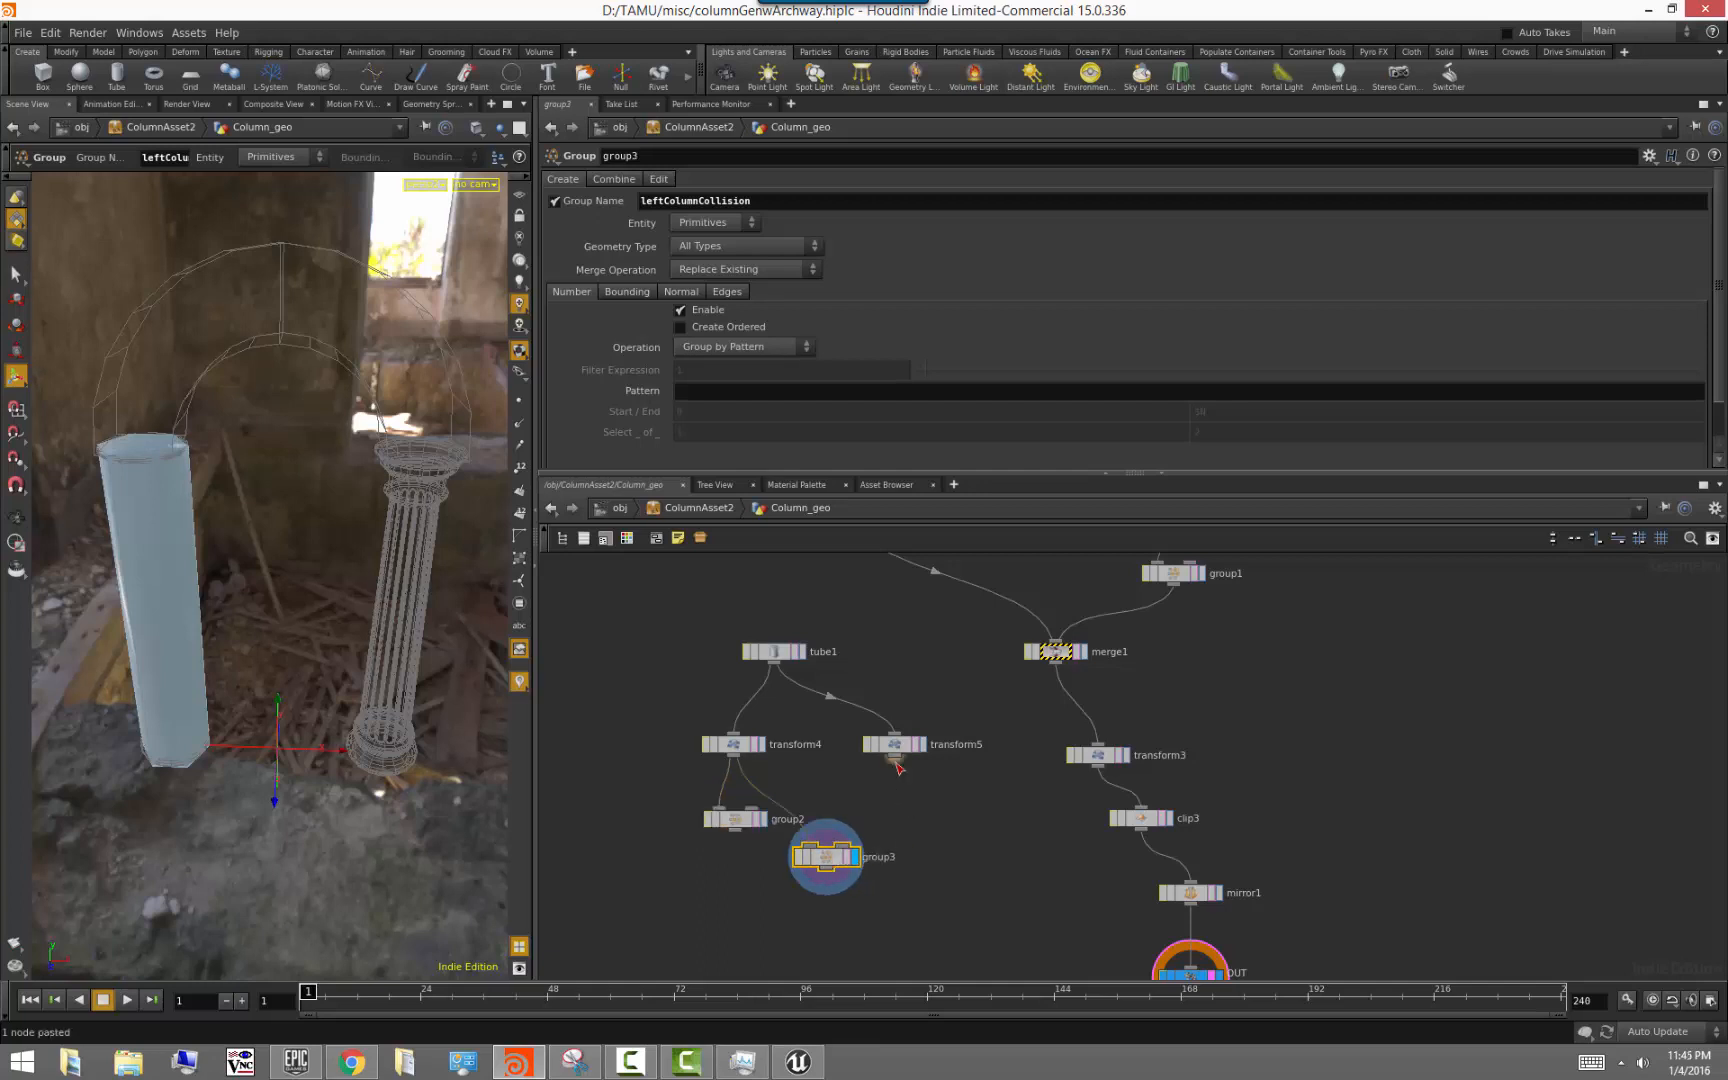
drag(899, 768, 890, 818)
click(820, 855)
drag(664, 201, 595, 209)
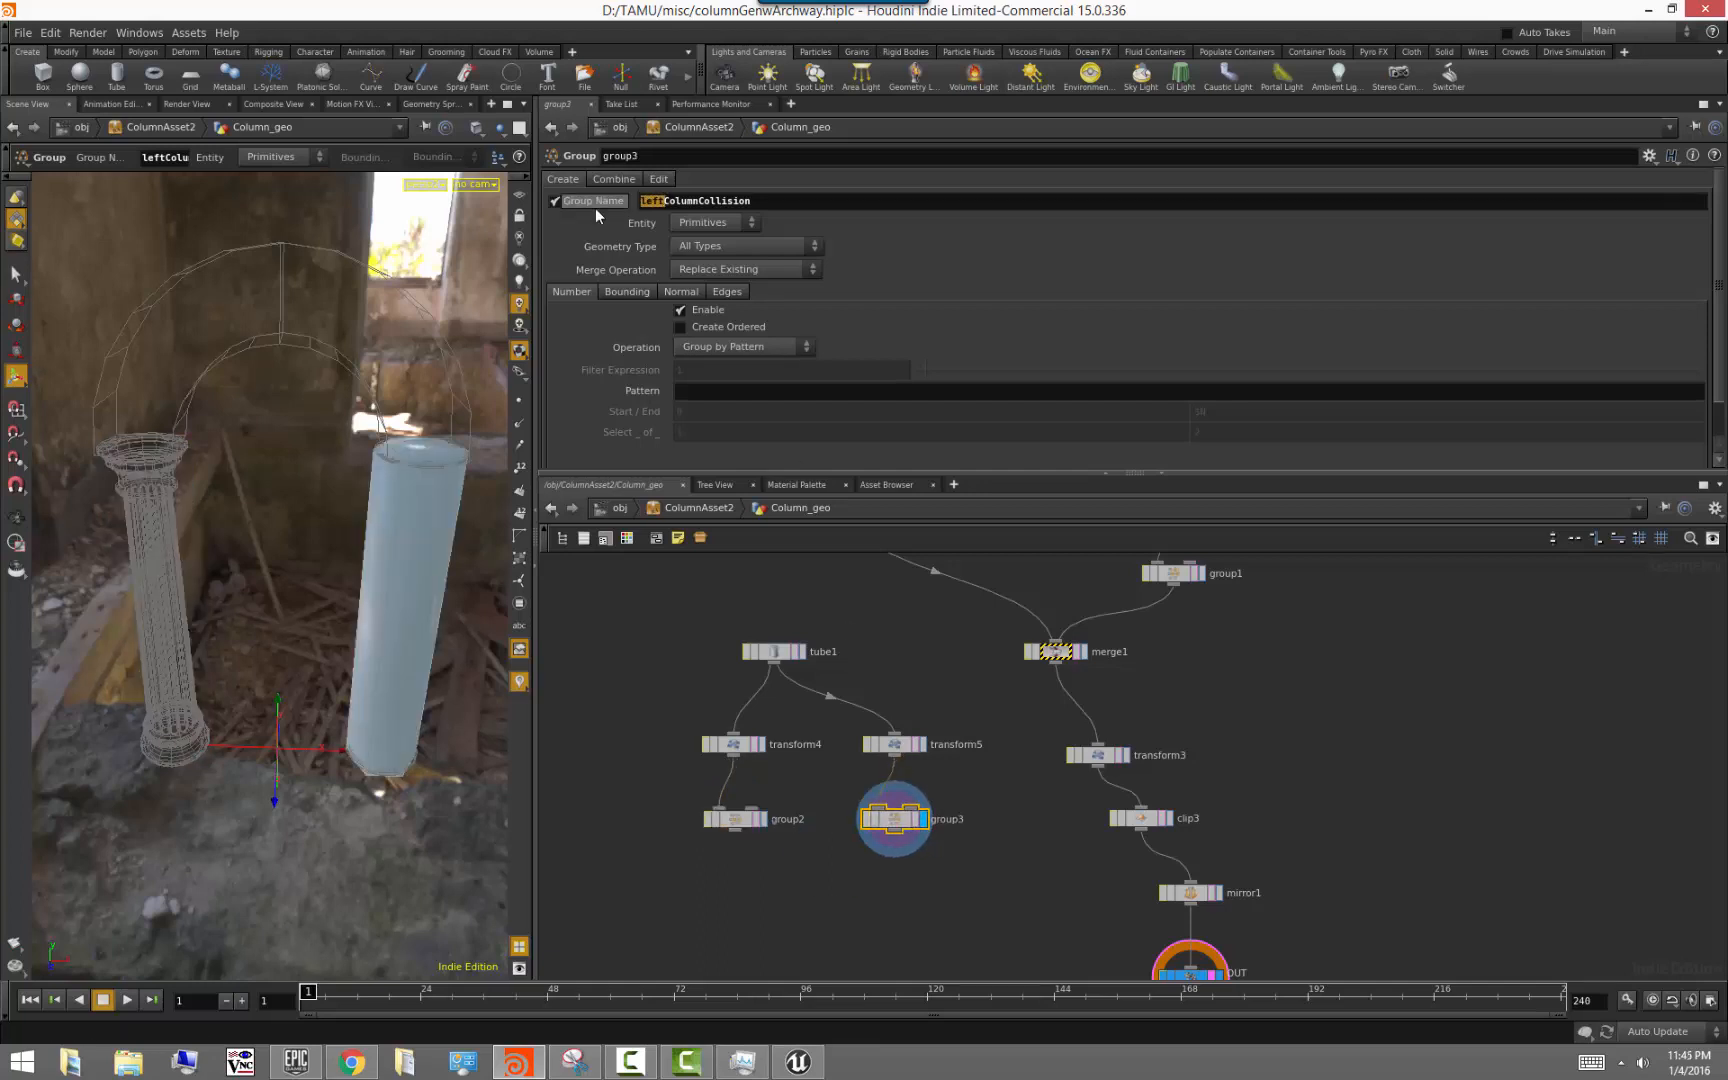
text(right)
key(Return)
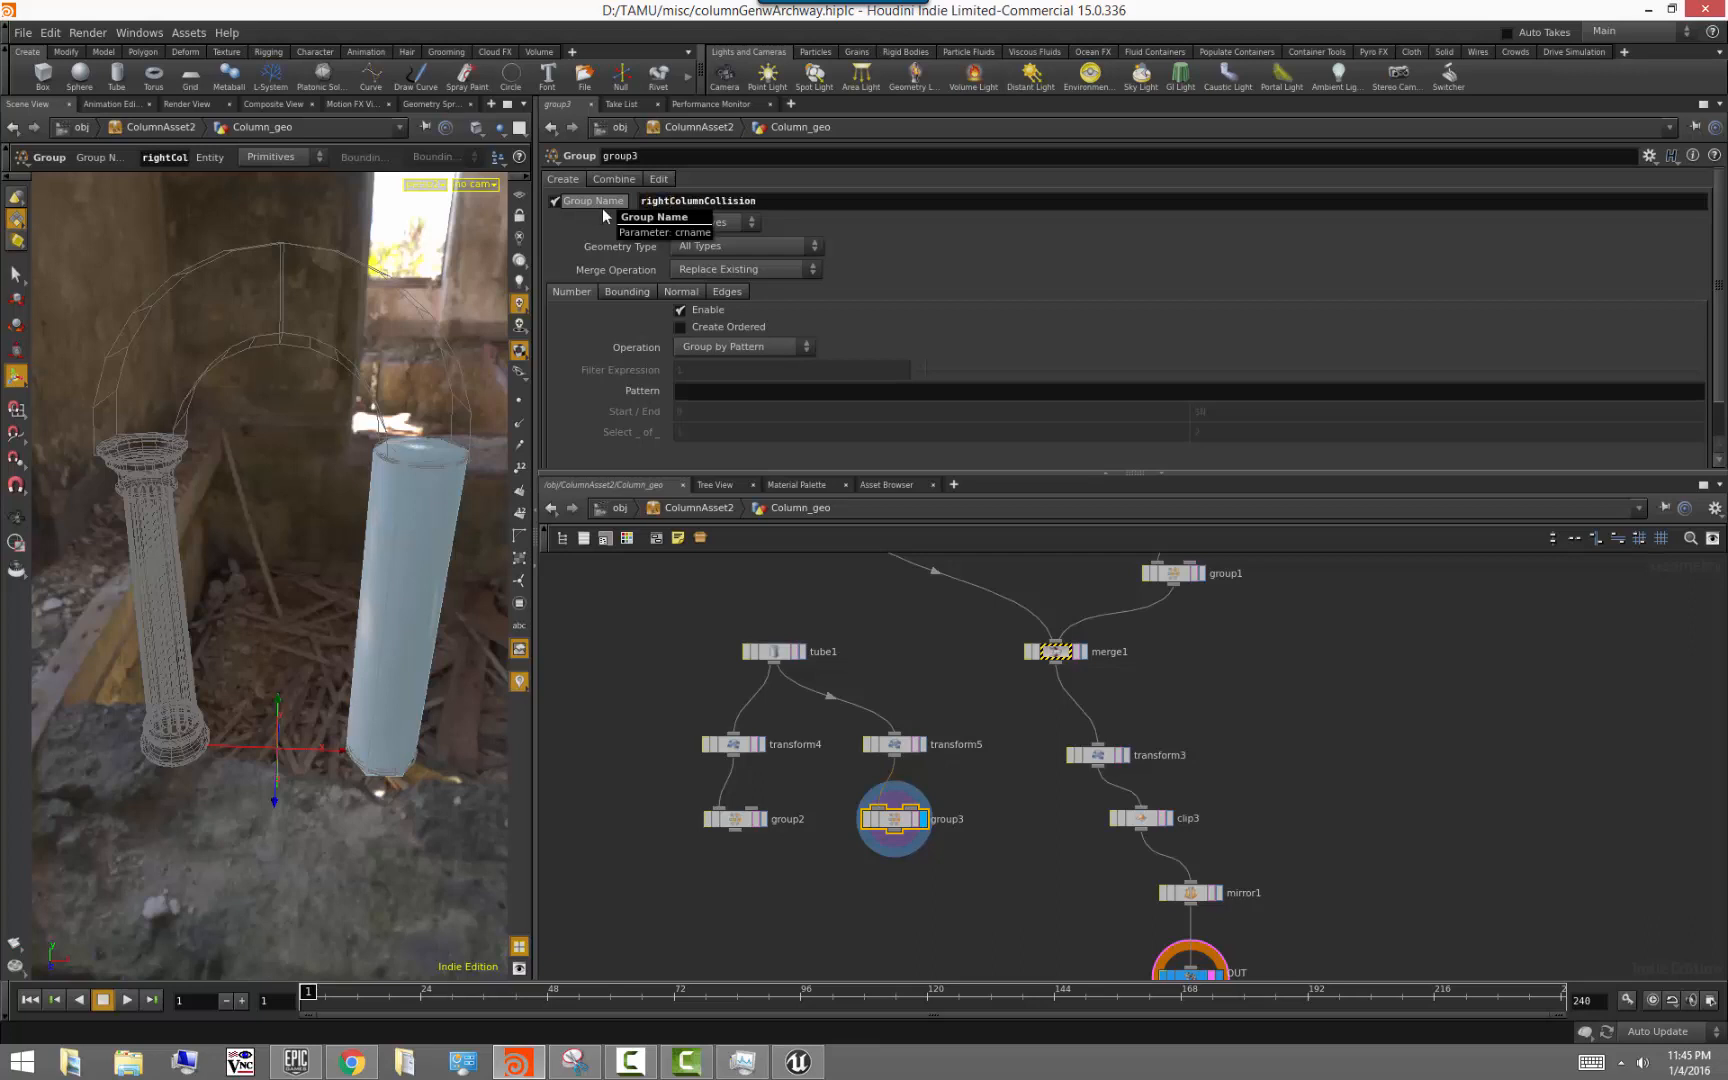
Display the archway's group1 node and move the tube1 collision branch farther from merge1, down near the OUT node
click(1053, 853)
drag(1007, 866, 676, 648)
click(974, 763)
middle_drag(972, 700, 973, 794)
middle_drag(1265, 750, 1240, 674)
click(1226, 621)
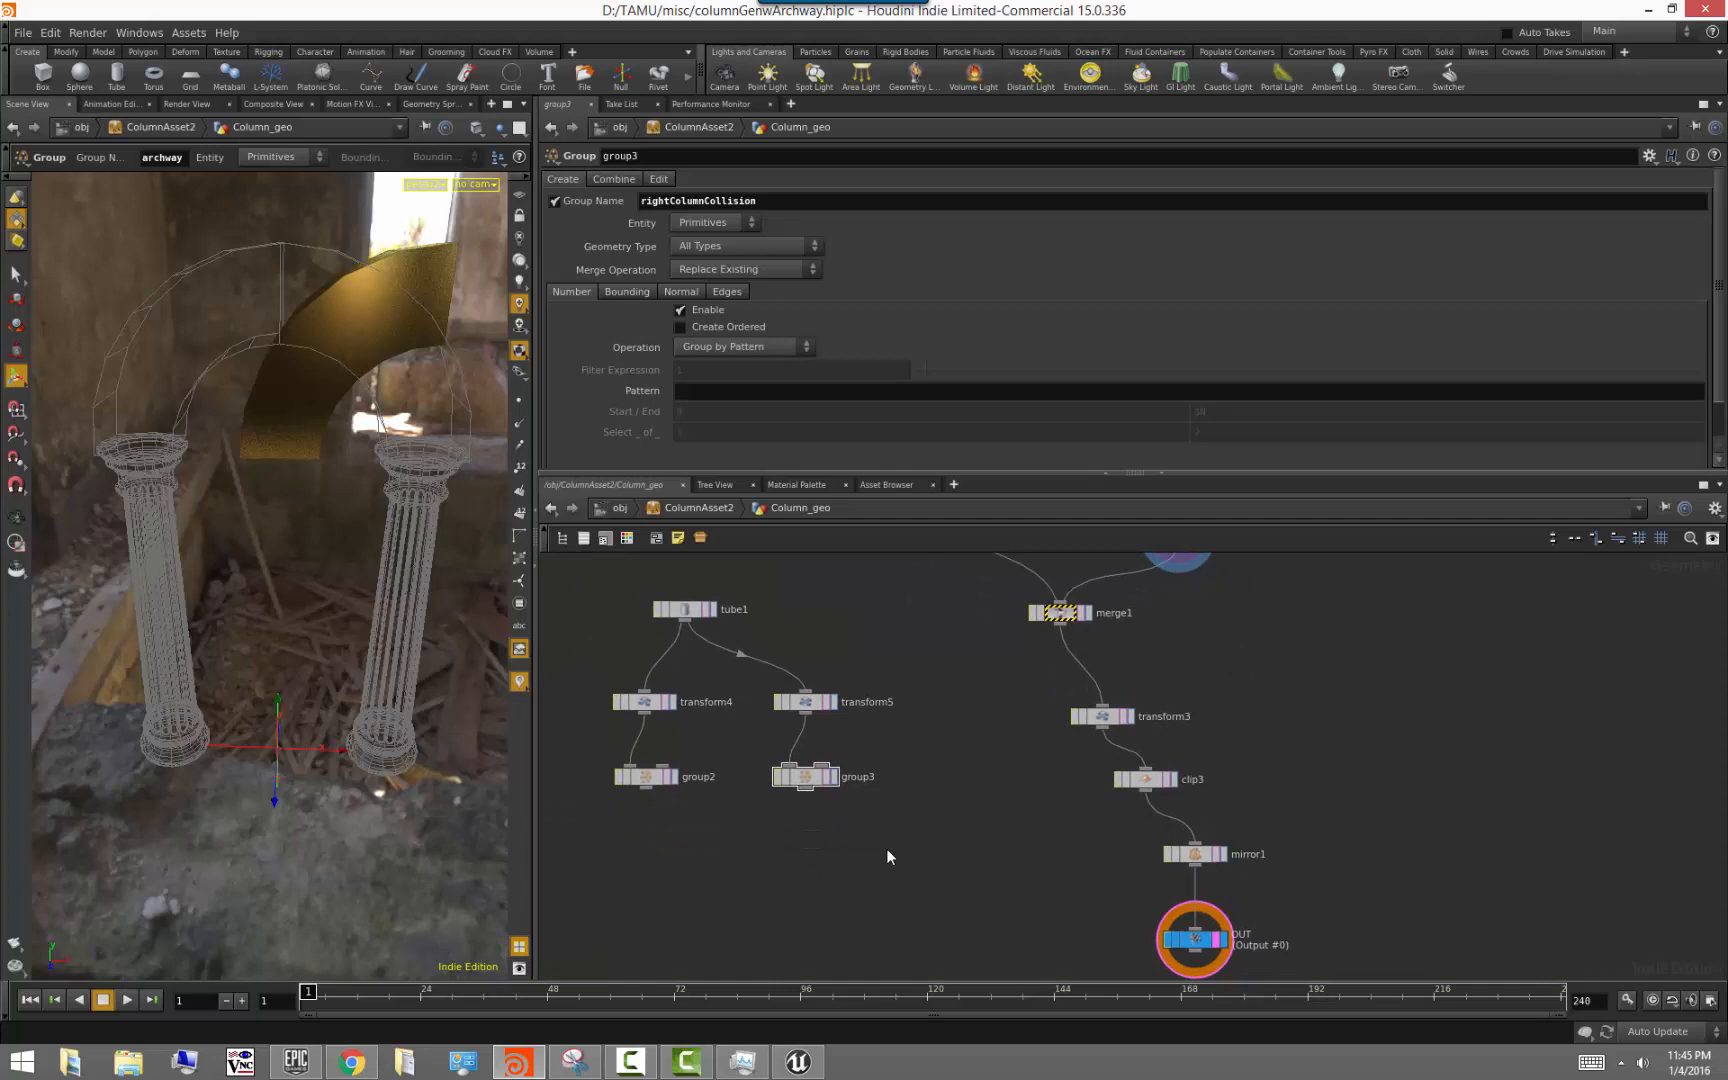
drag(886, 848, 681, 727)
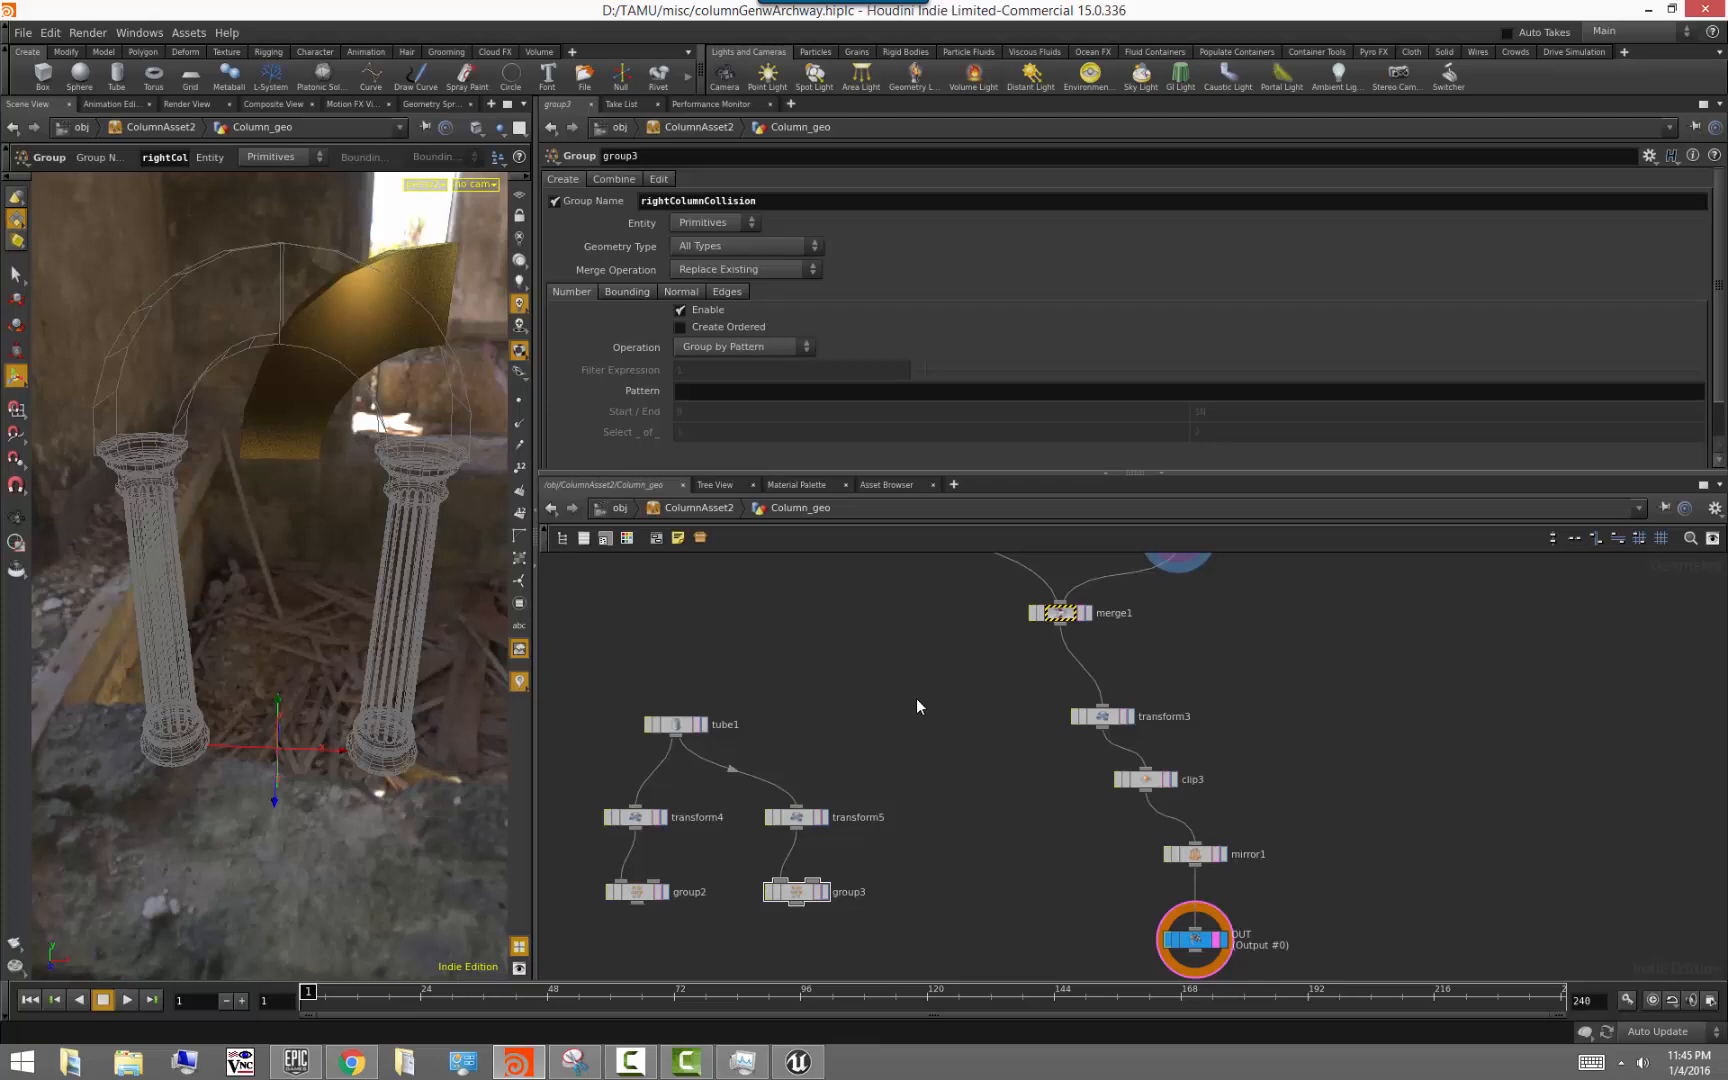
Review the collision mesh naming and convex shape rules on Unreal's FBX Static Mesh Pipeline page in Chrome, and return to Houdini
click(351, 1062)
scroll(1388, 685, down, 2)
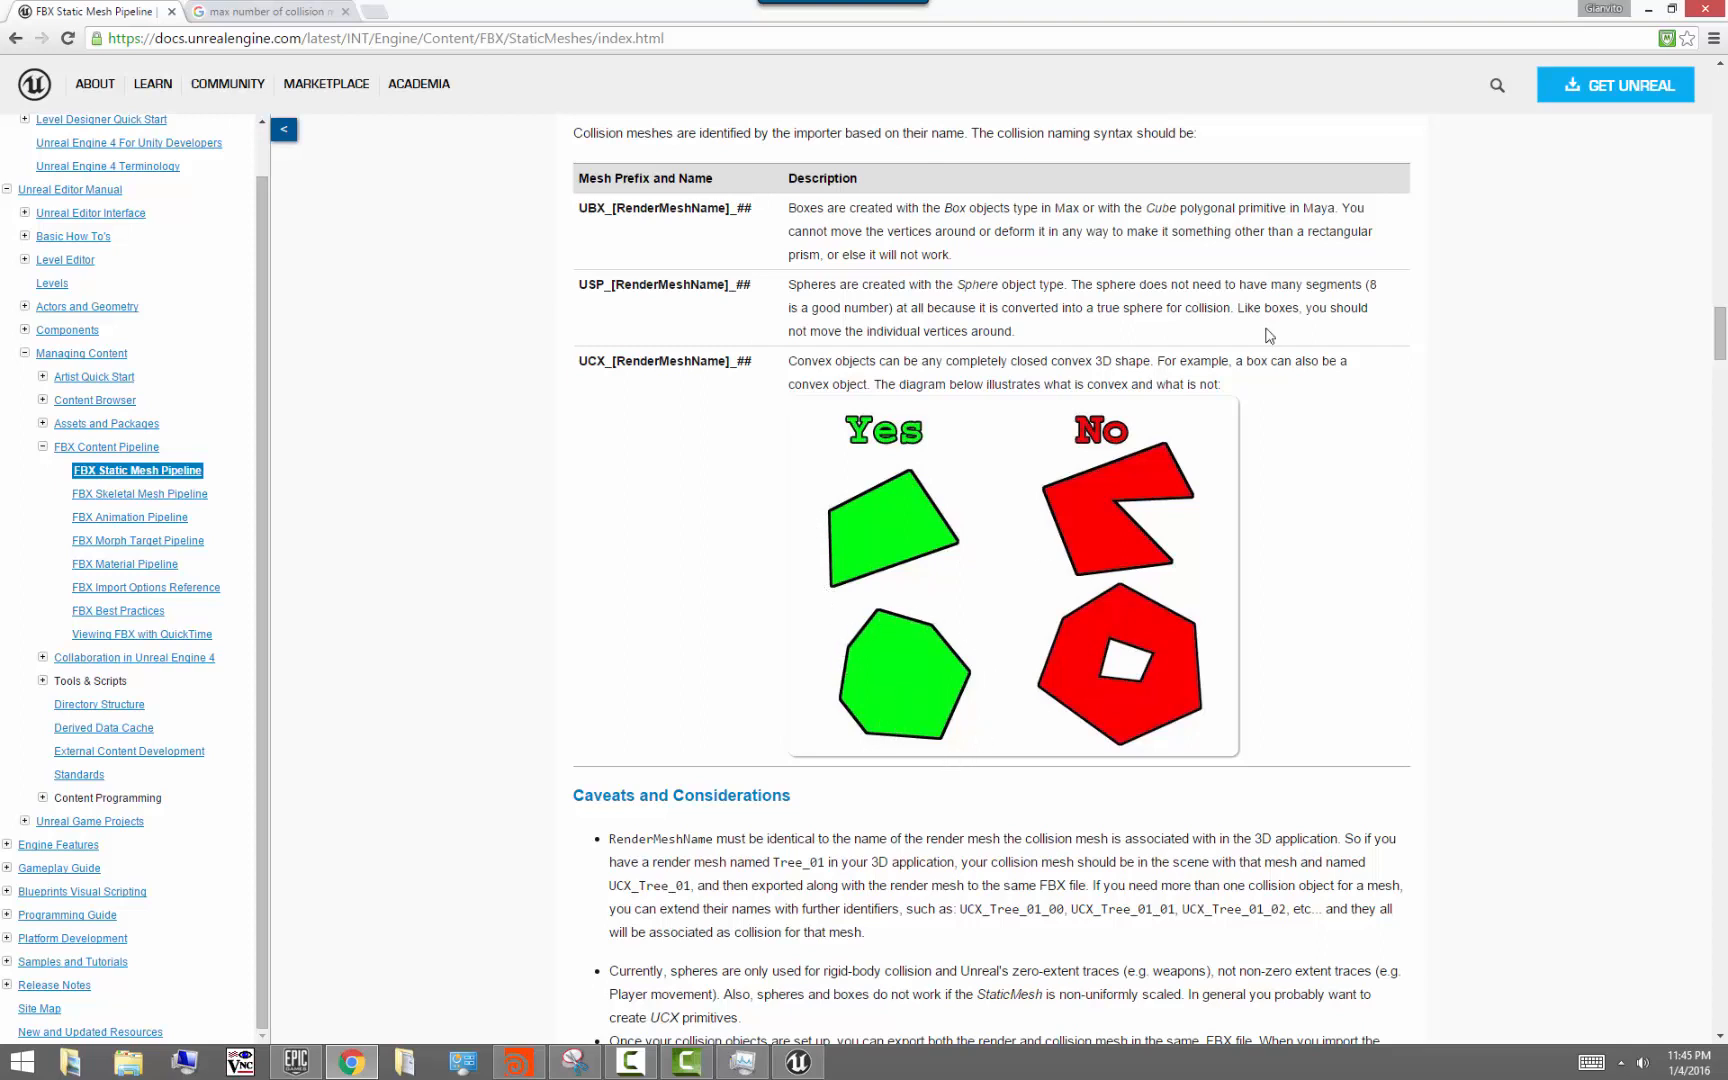
click(1648, 9)
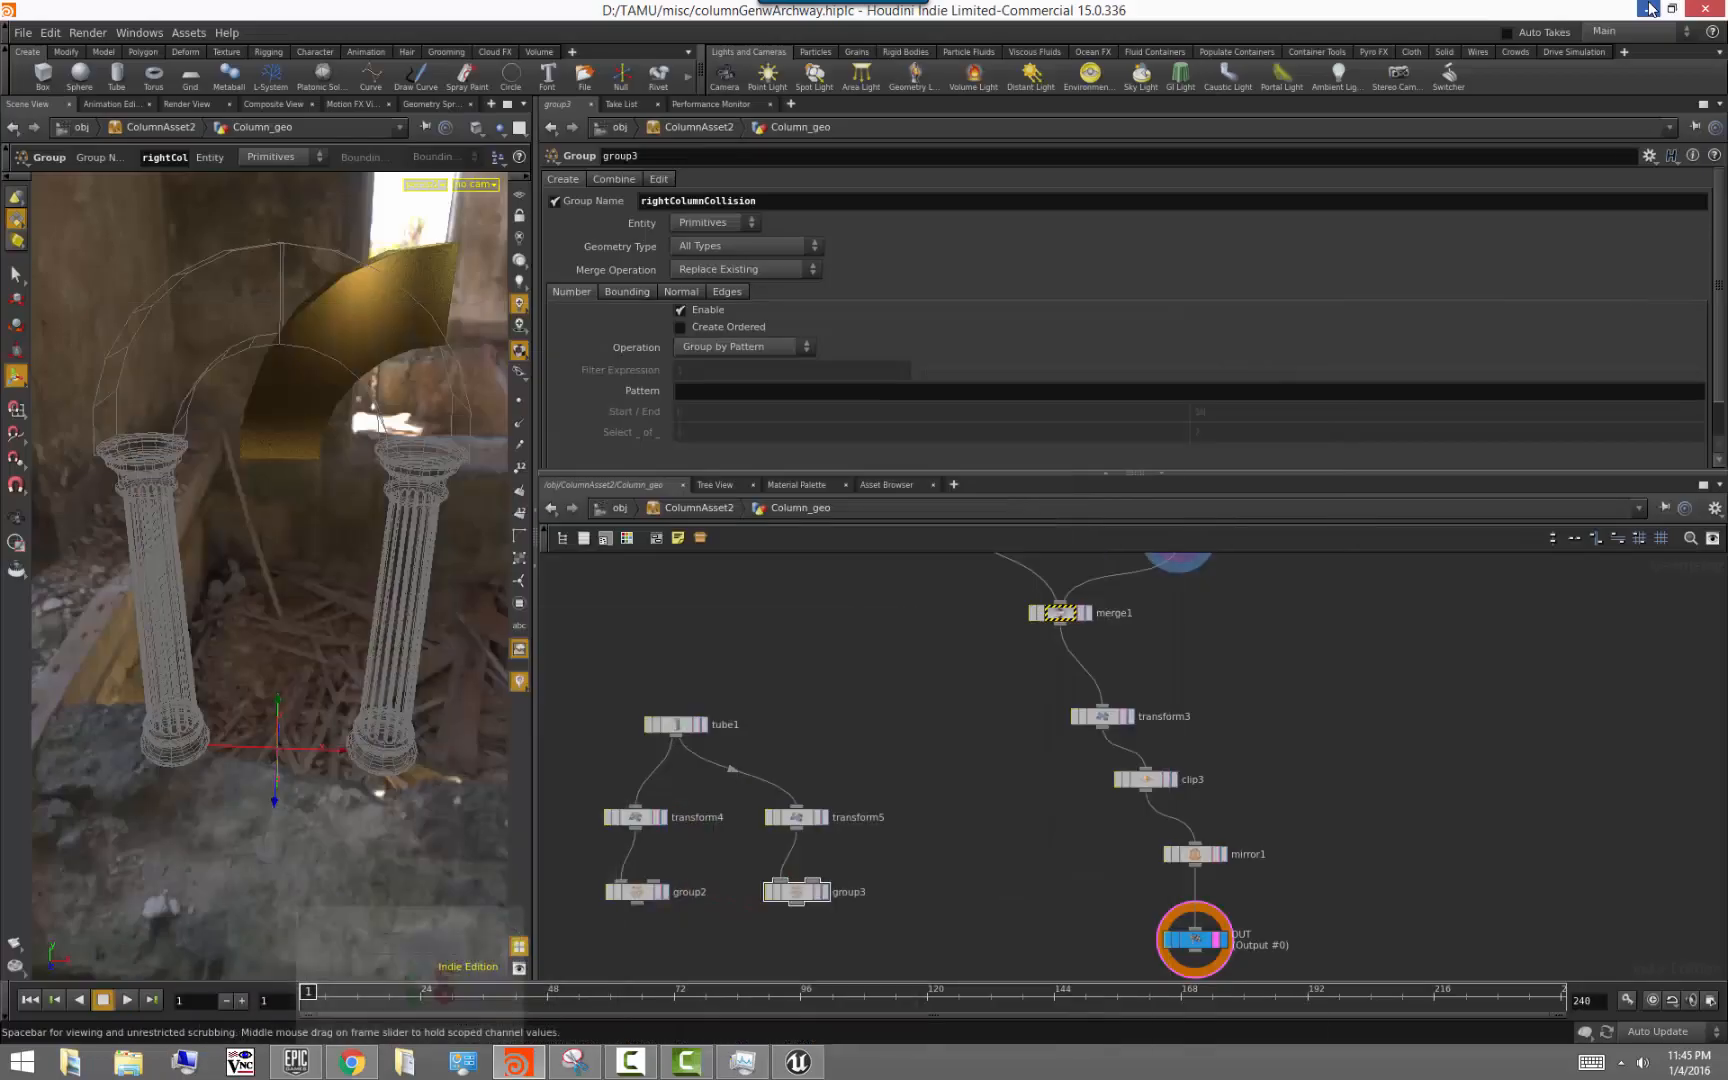
middle_drag(936, 740, 971, 726)
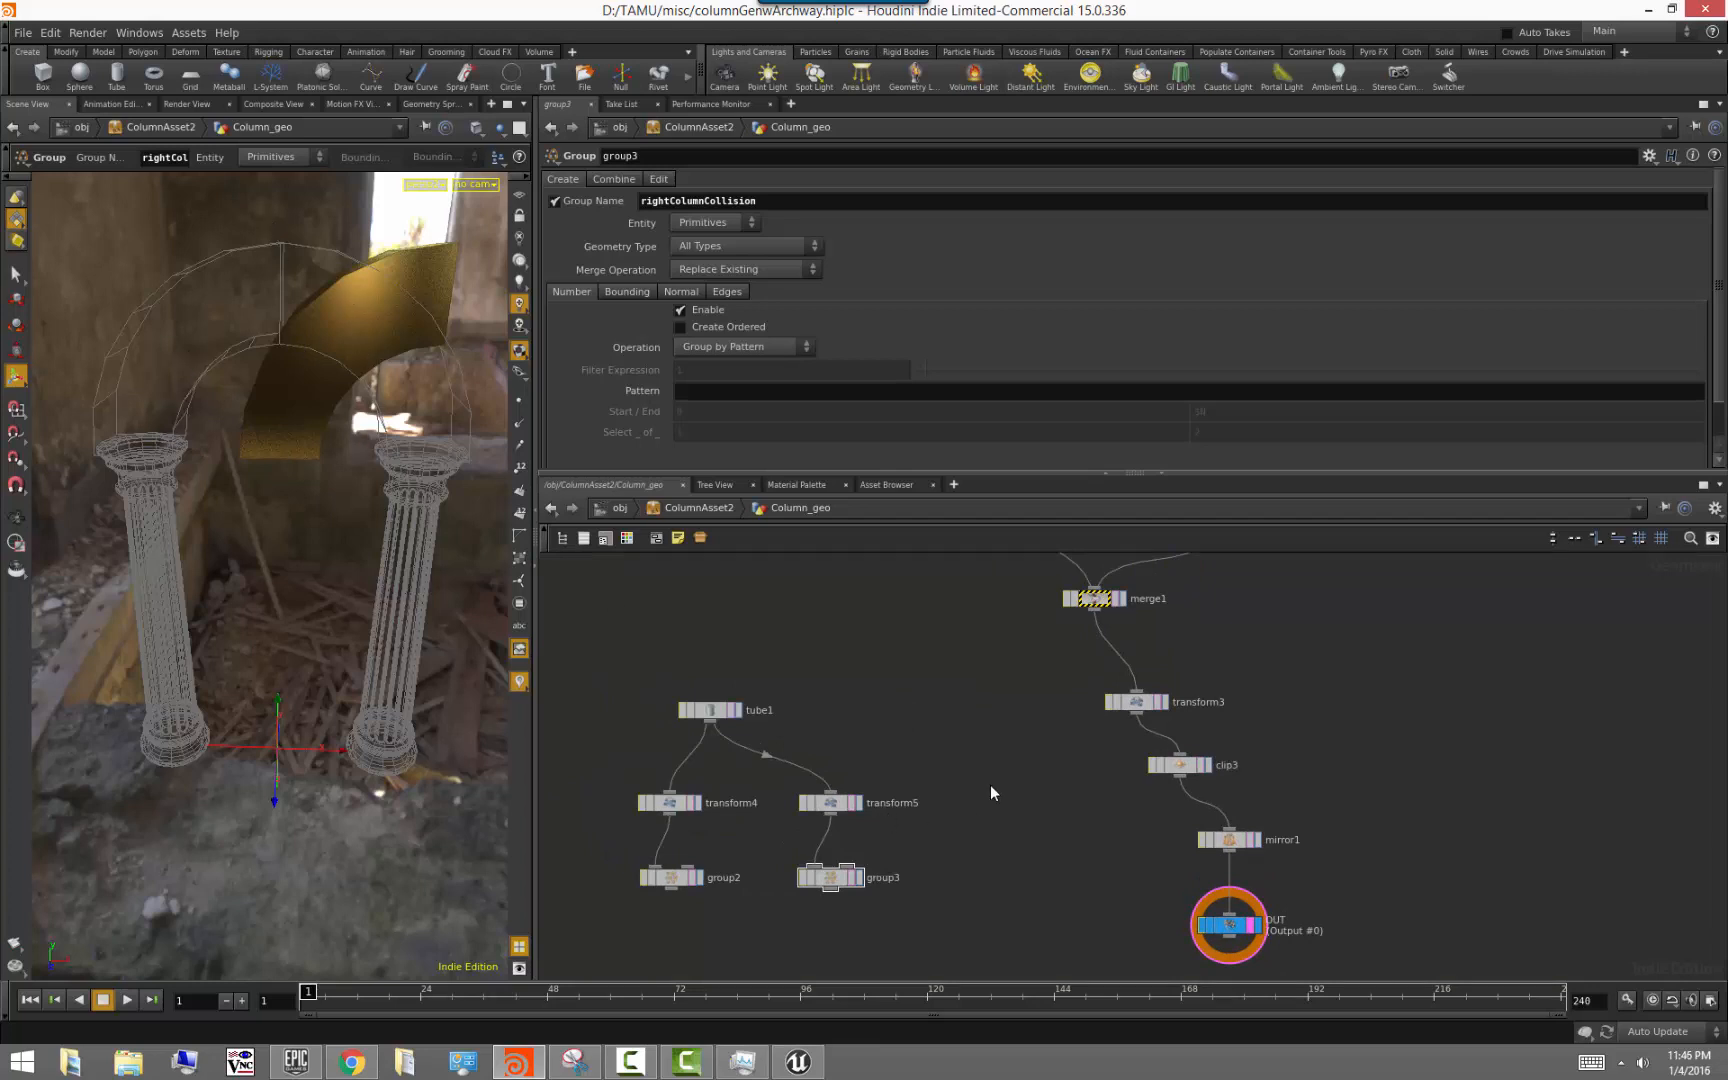
Add a Blast node branching off mirror1, beside the OUT node
middle_drag(1278, 886, 1276, 832)
click(1241, 871)
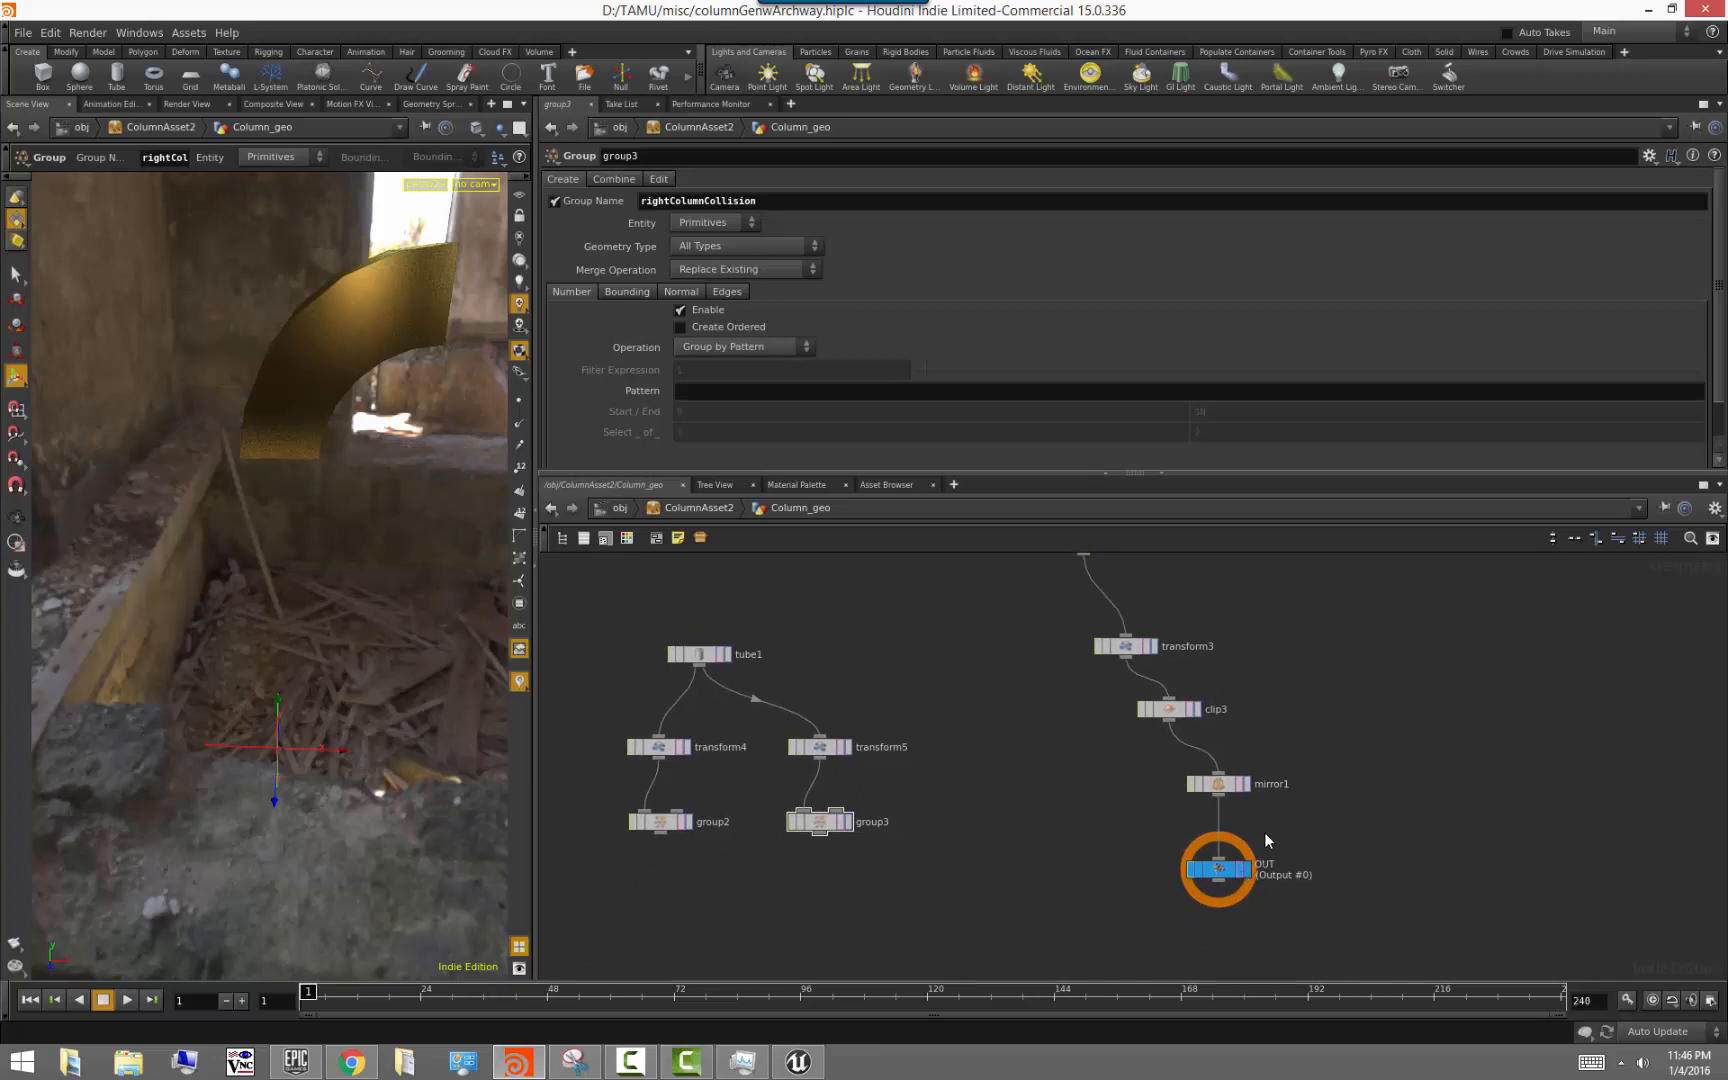
click(1241, 869)
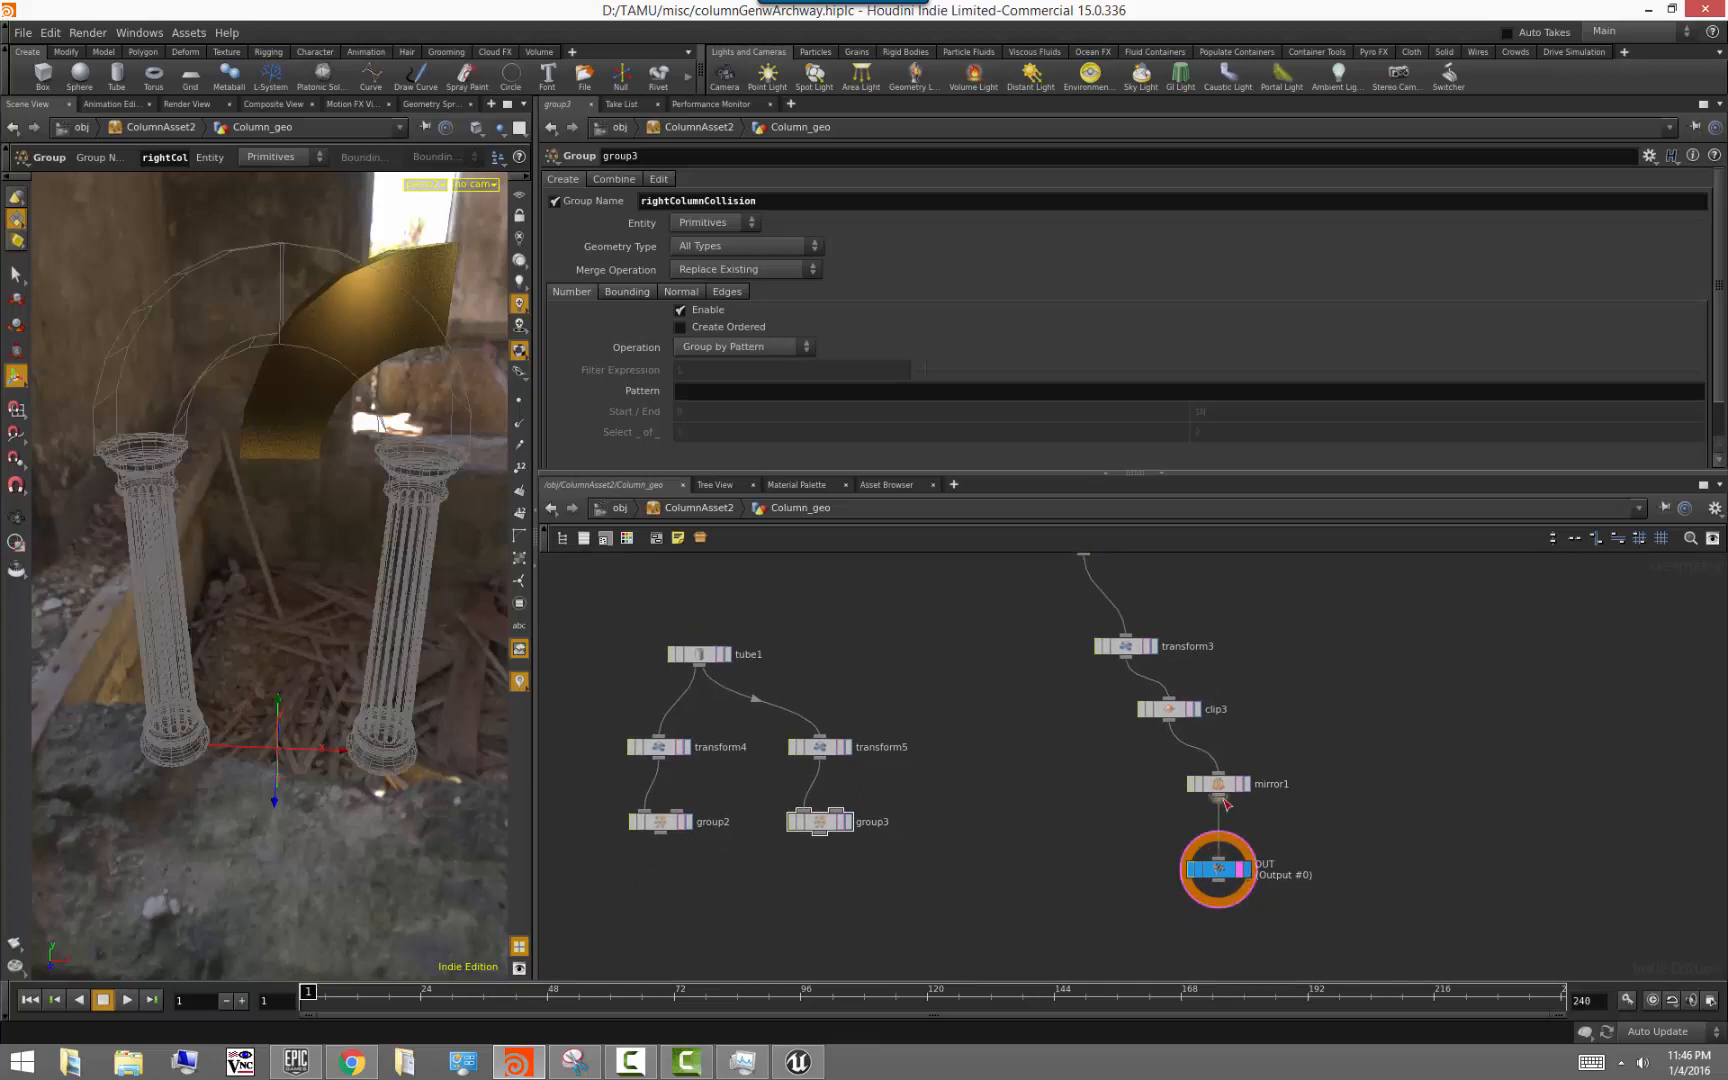
drag(1220, 799, 1052, 815)
key(Tab)
text(blast)
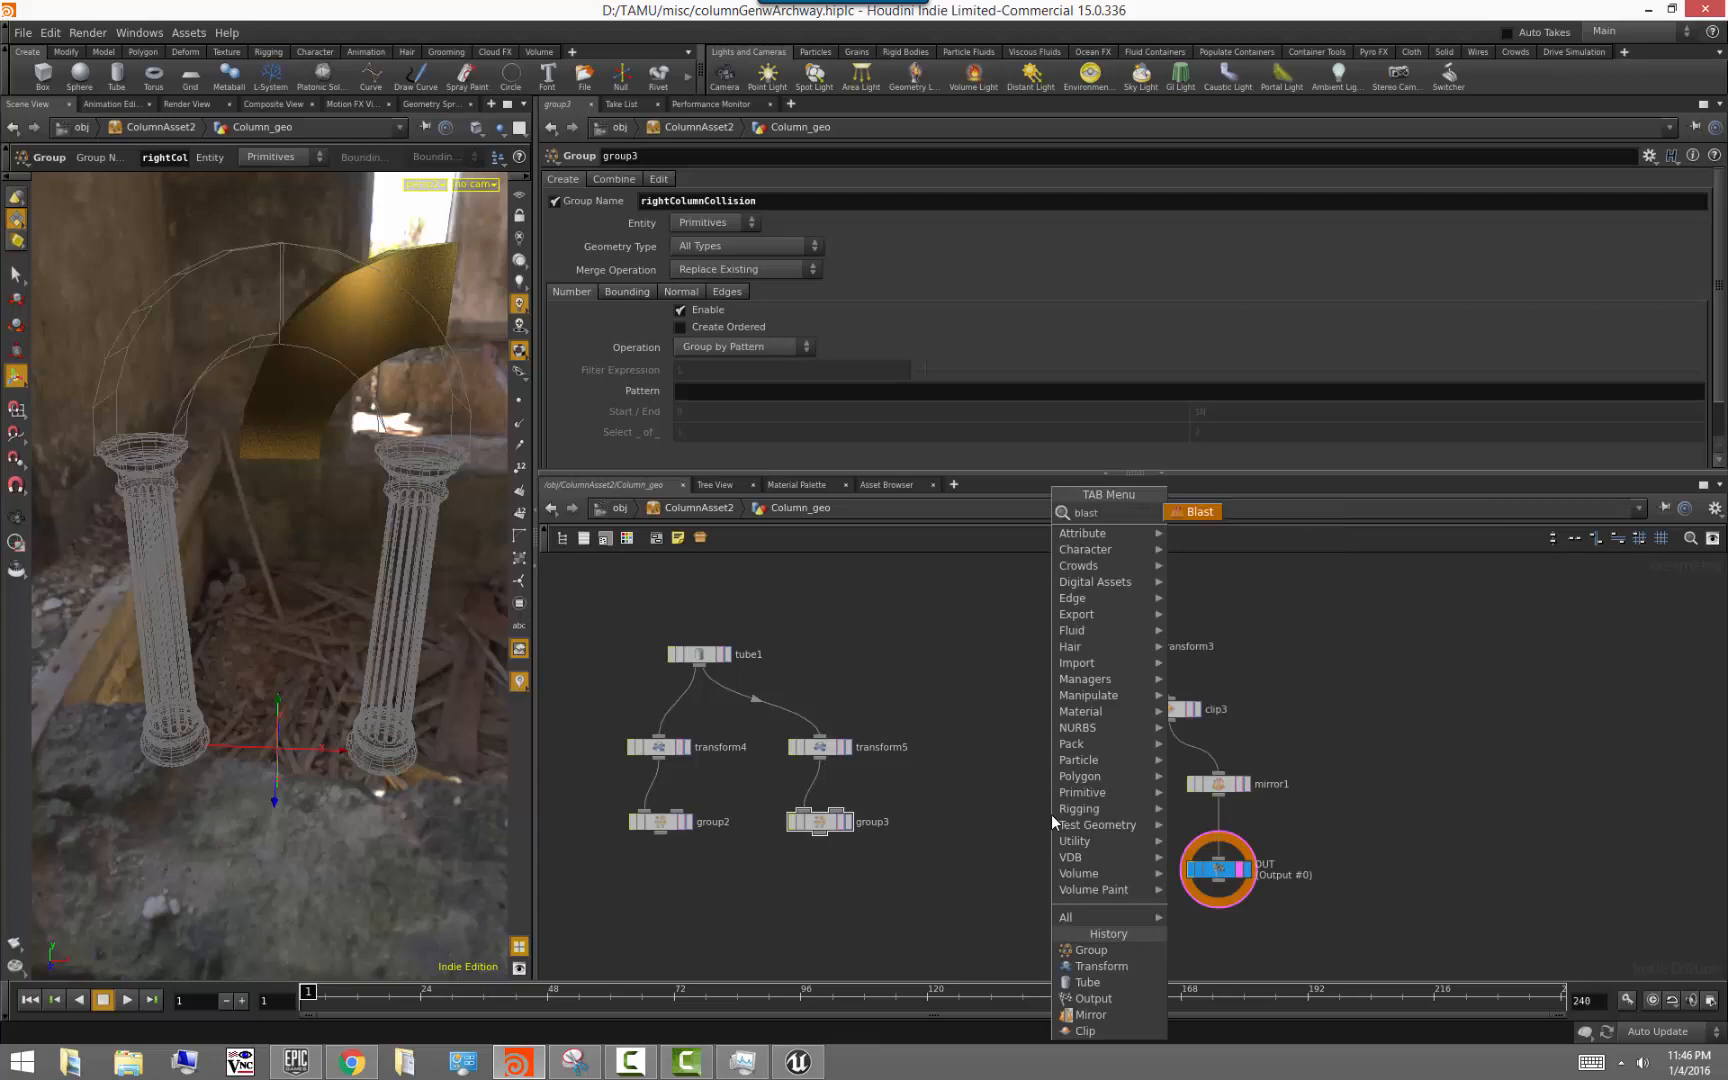
key(Return)
click(1052, 814)
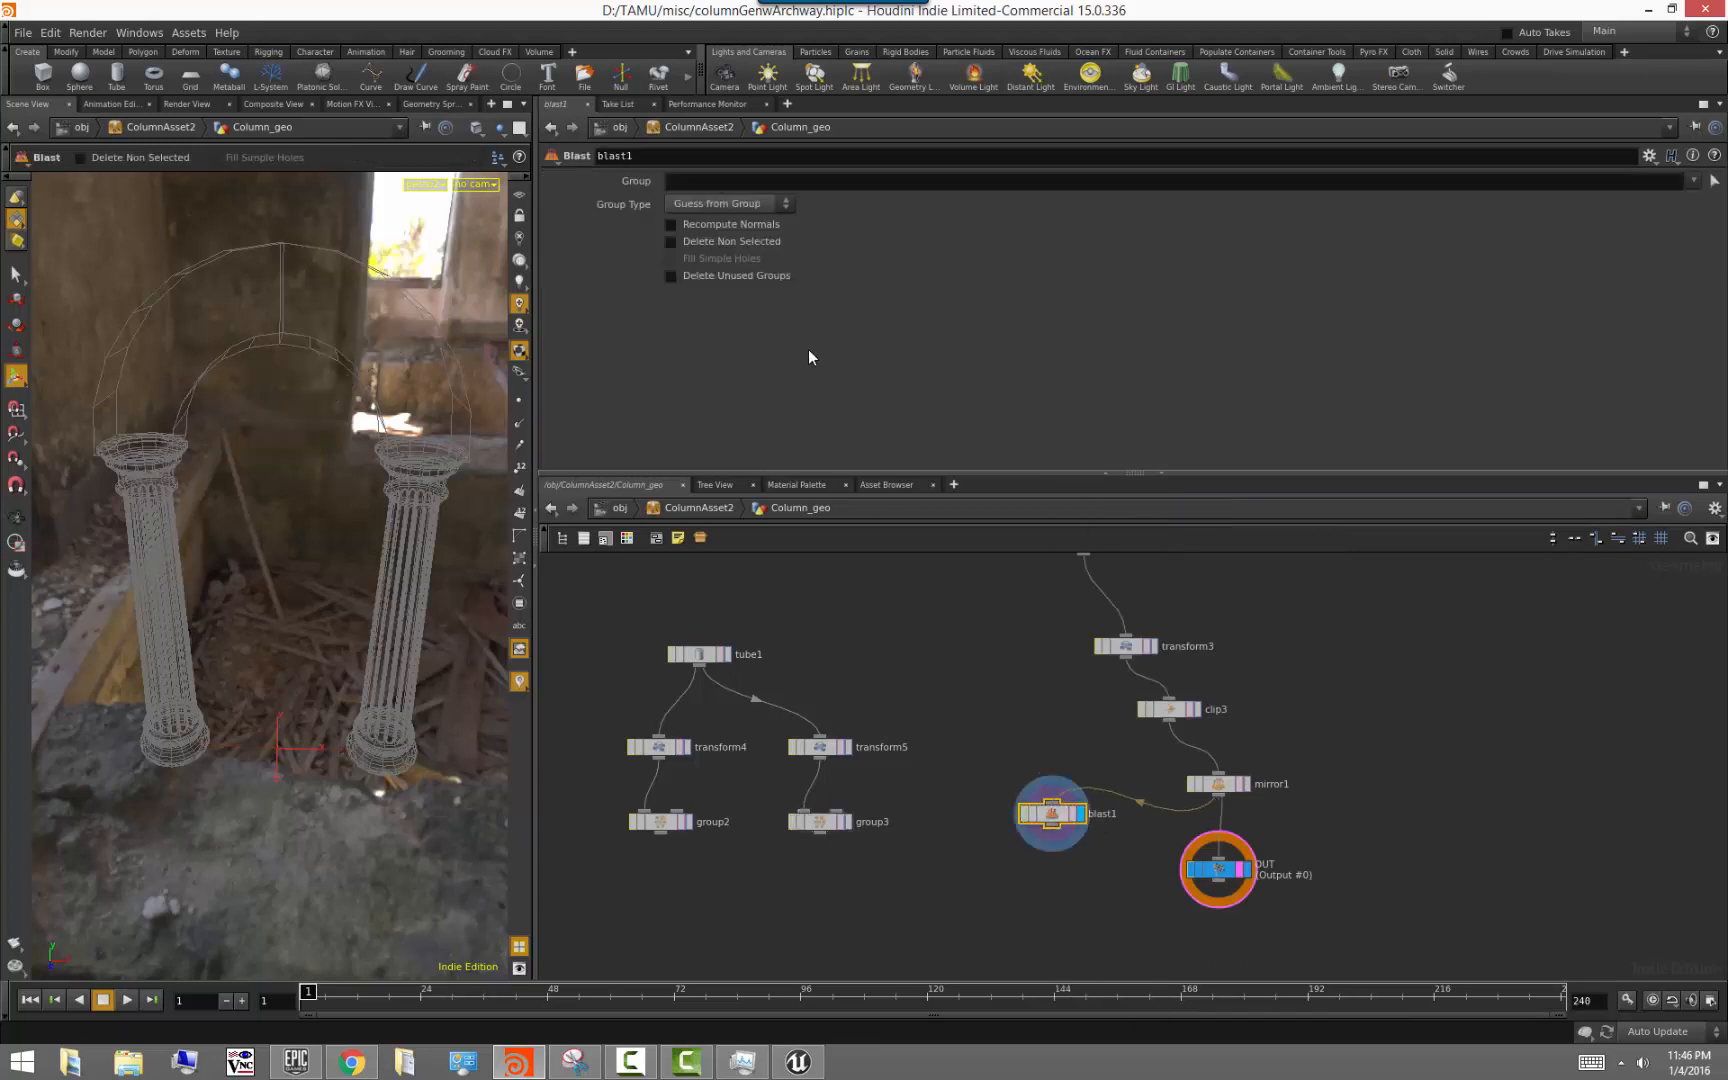
Make blast1 keep only the archway group by deleting non-selected geometry, and turn off the OUT node's template display
click(1693, 181)
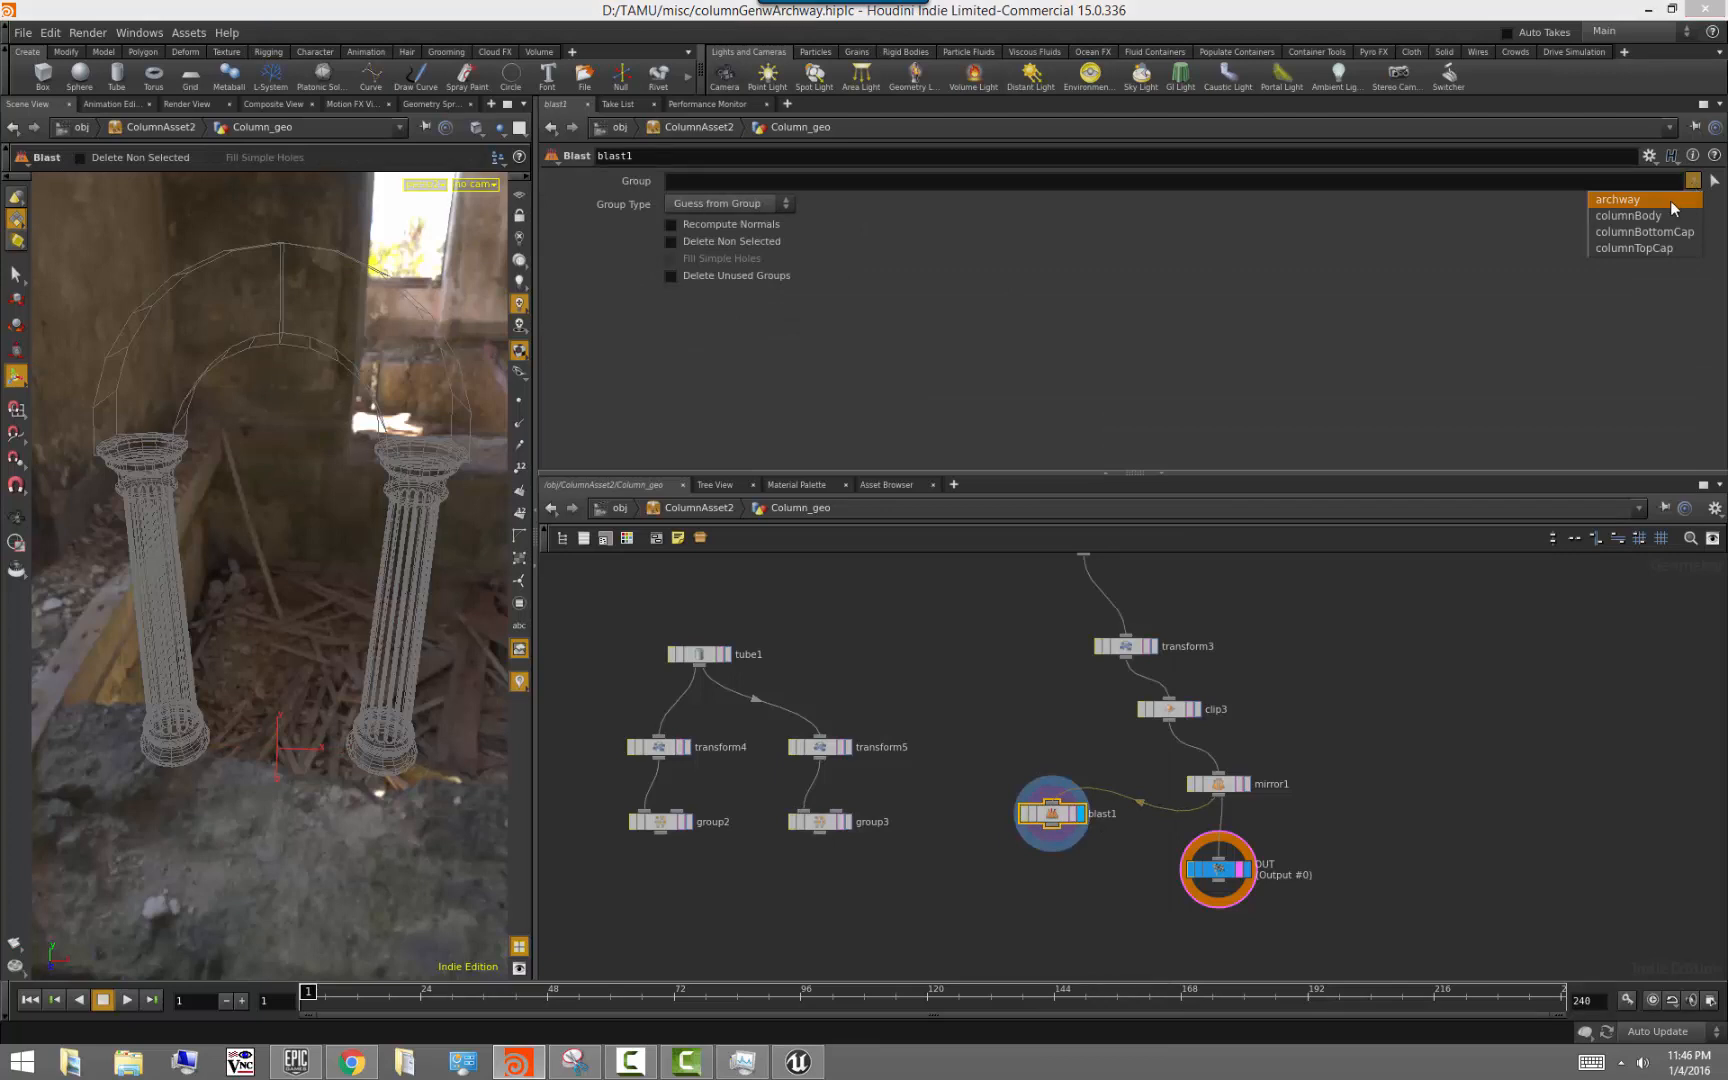
click(1668, 194)
click(734, 242)
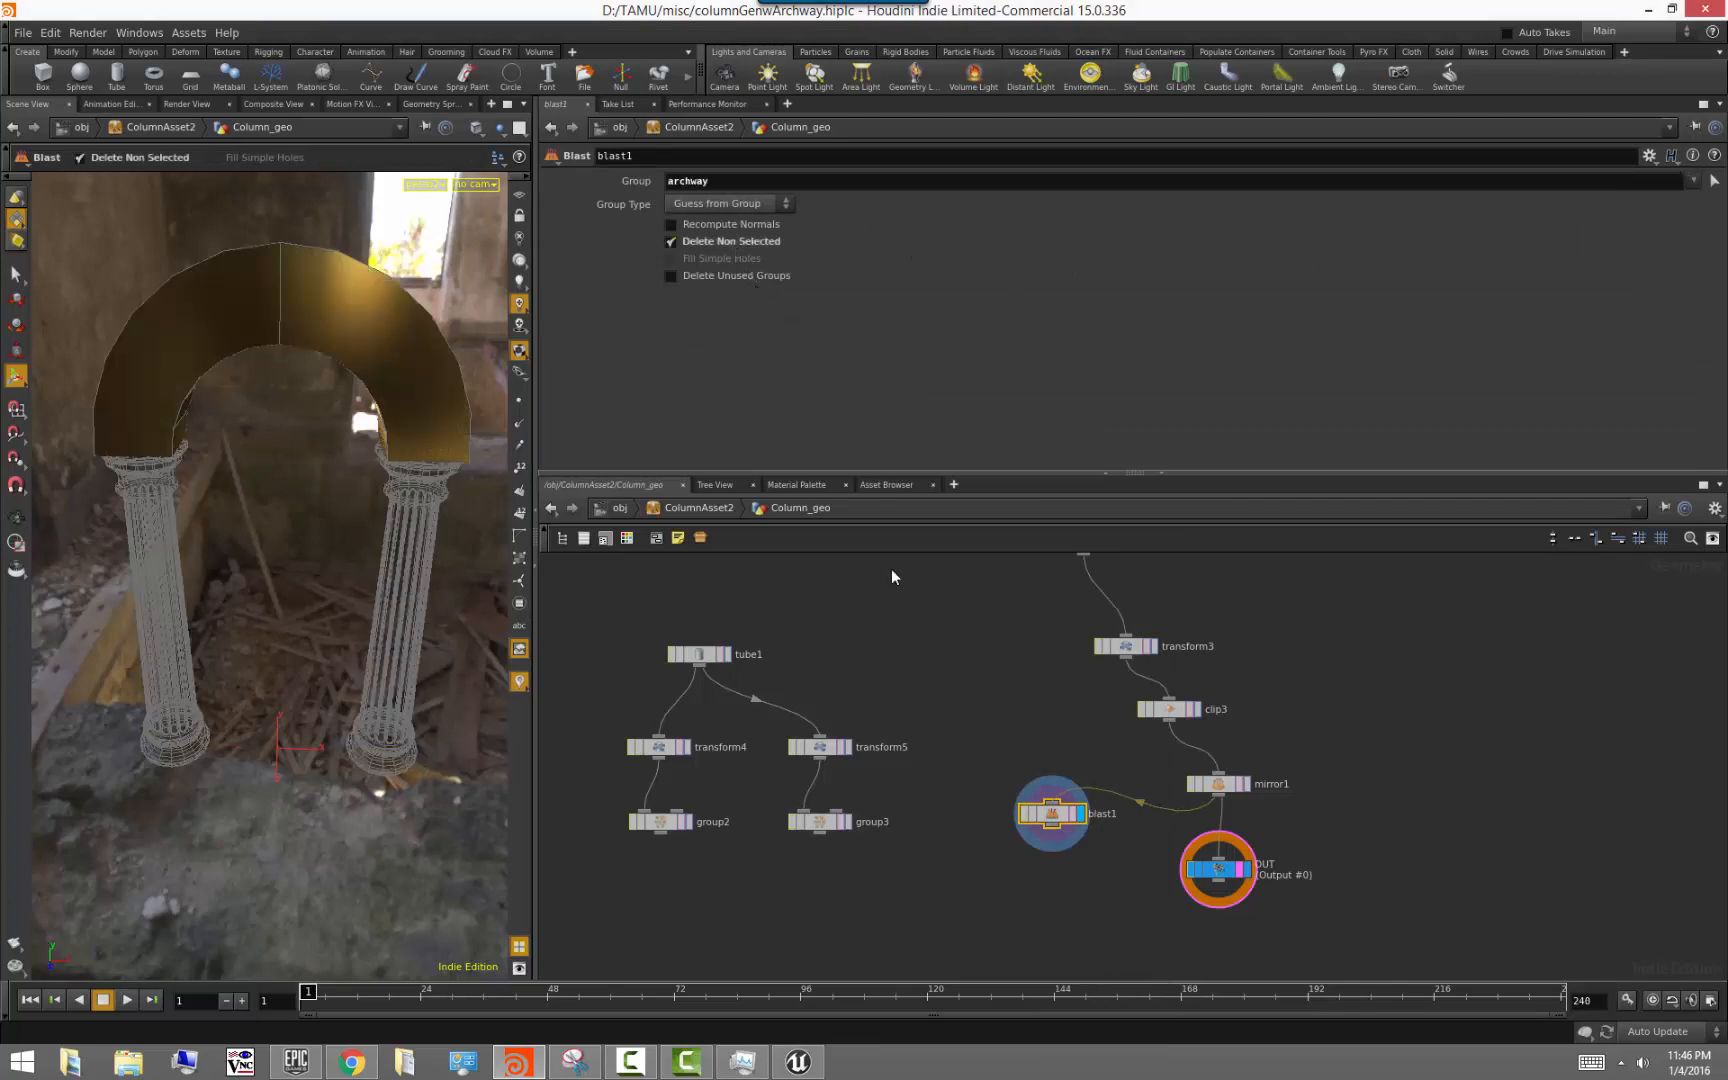
click(1241, 868)
middle_drag(1143, 837, 1170, 792)
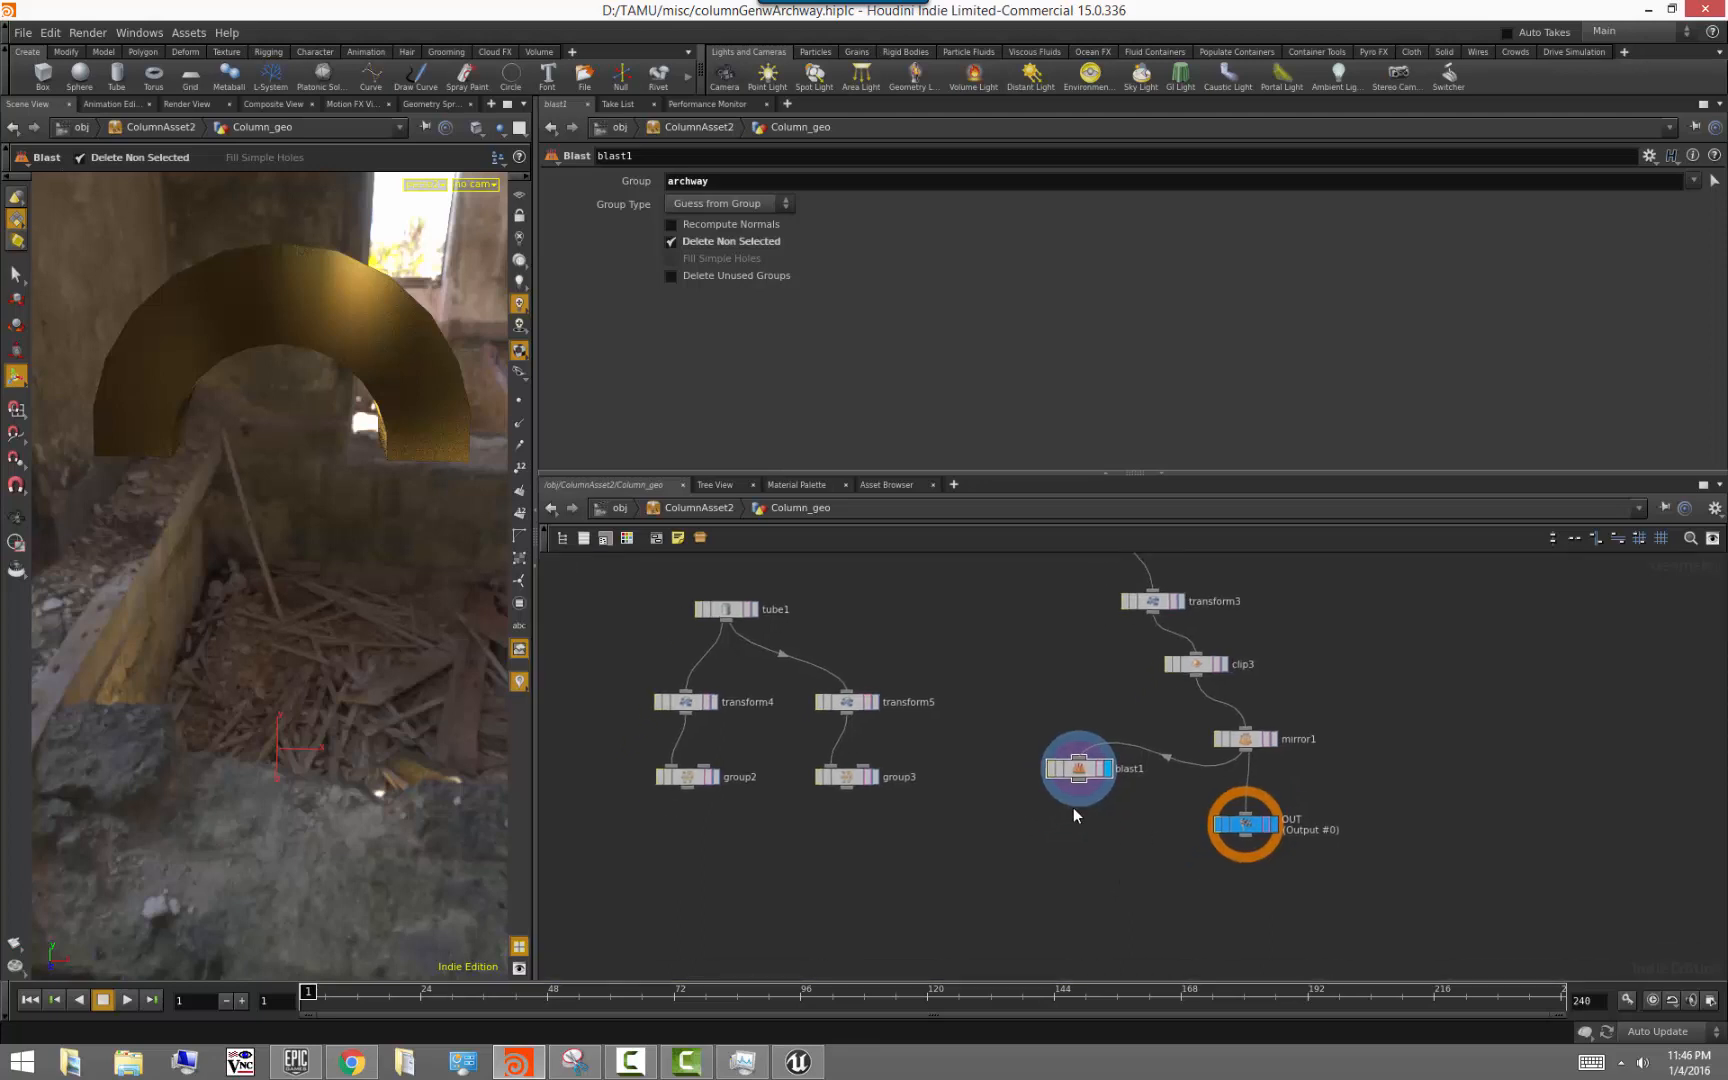
key(Tab)
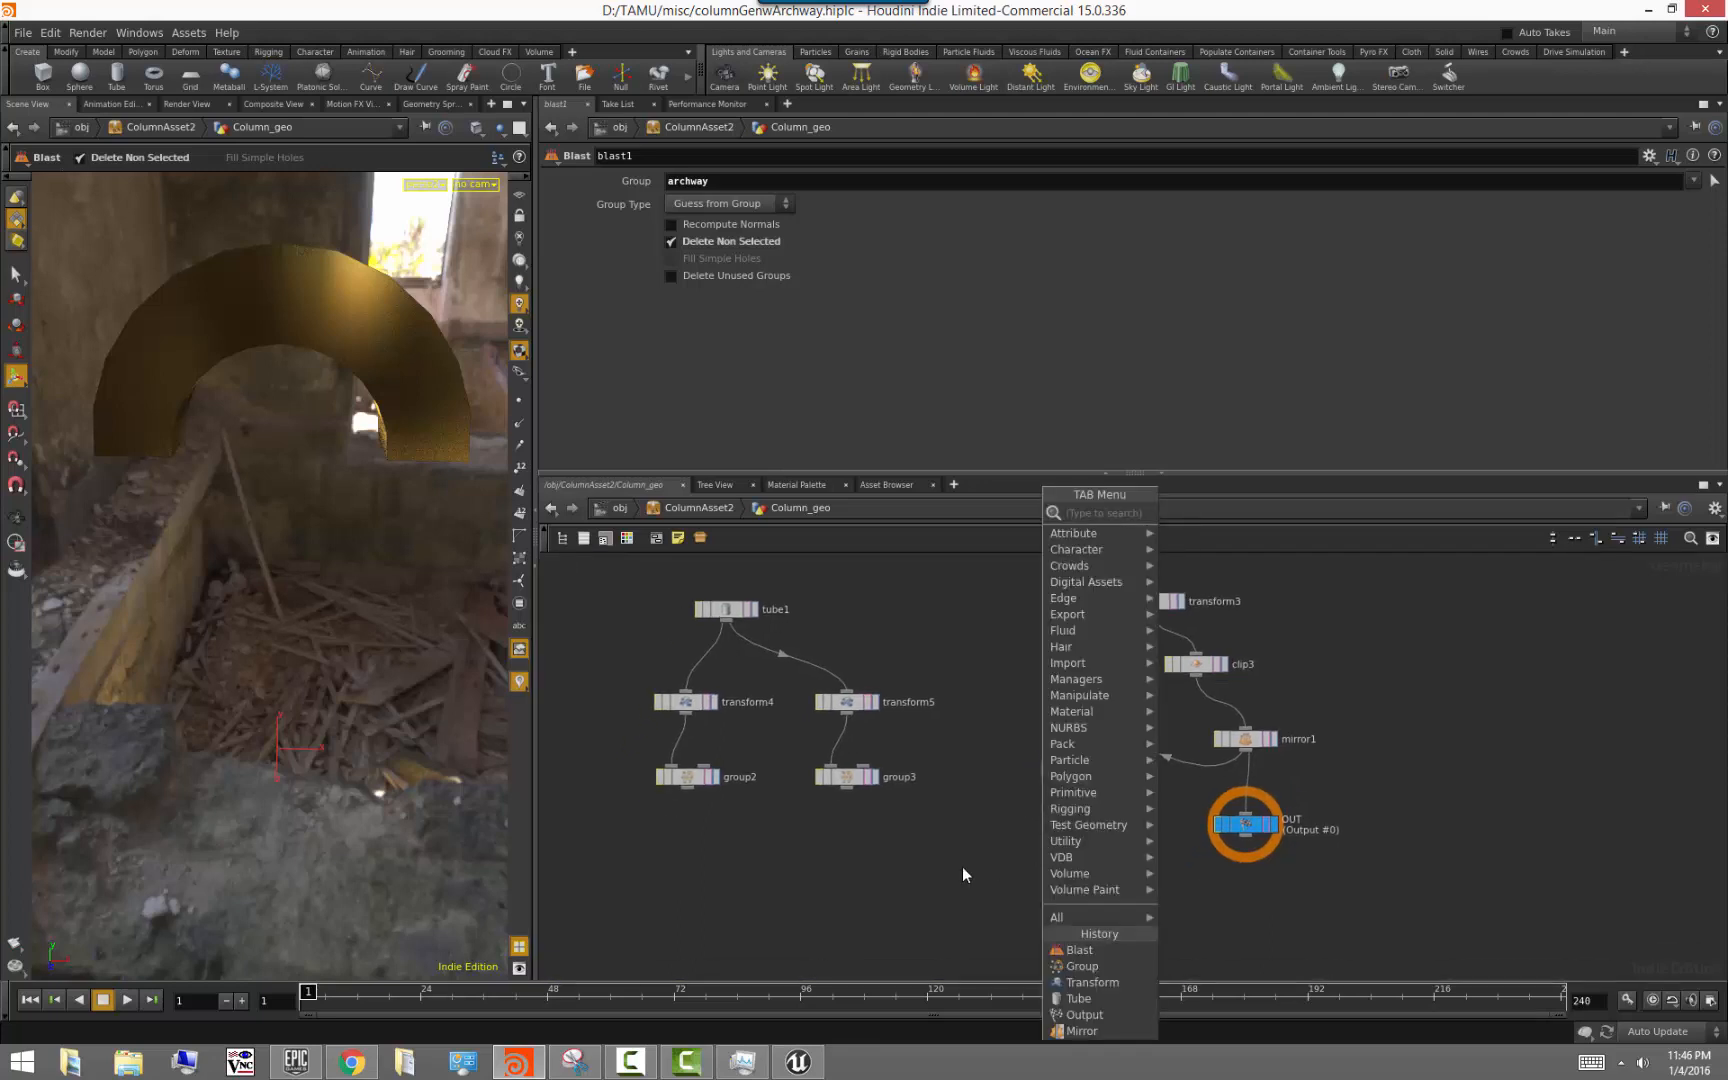
scroll(1116, 846, up, 2)
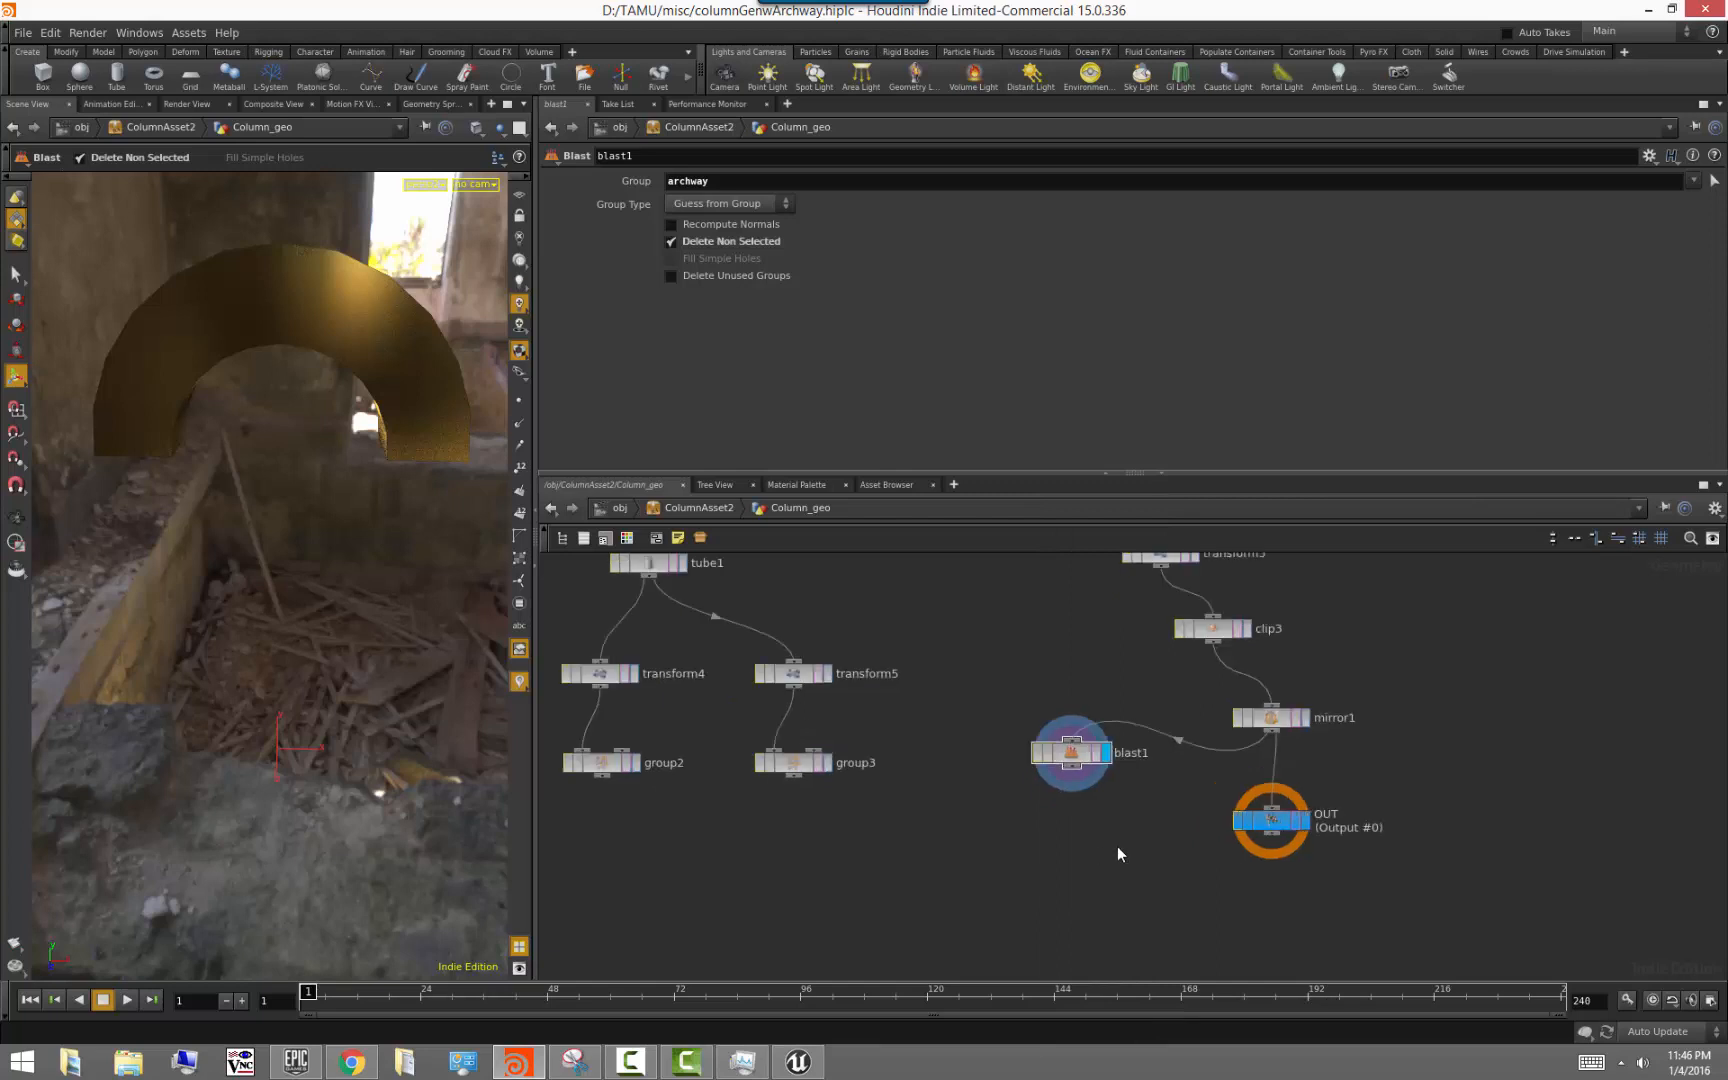
click(1075, 758)
middle_drag(1066, 657, 1016, 766)
scroll(1016, 764, down, 2)
middle_drag(1217, 664, 1210, 762)
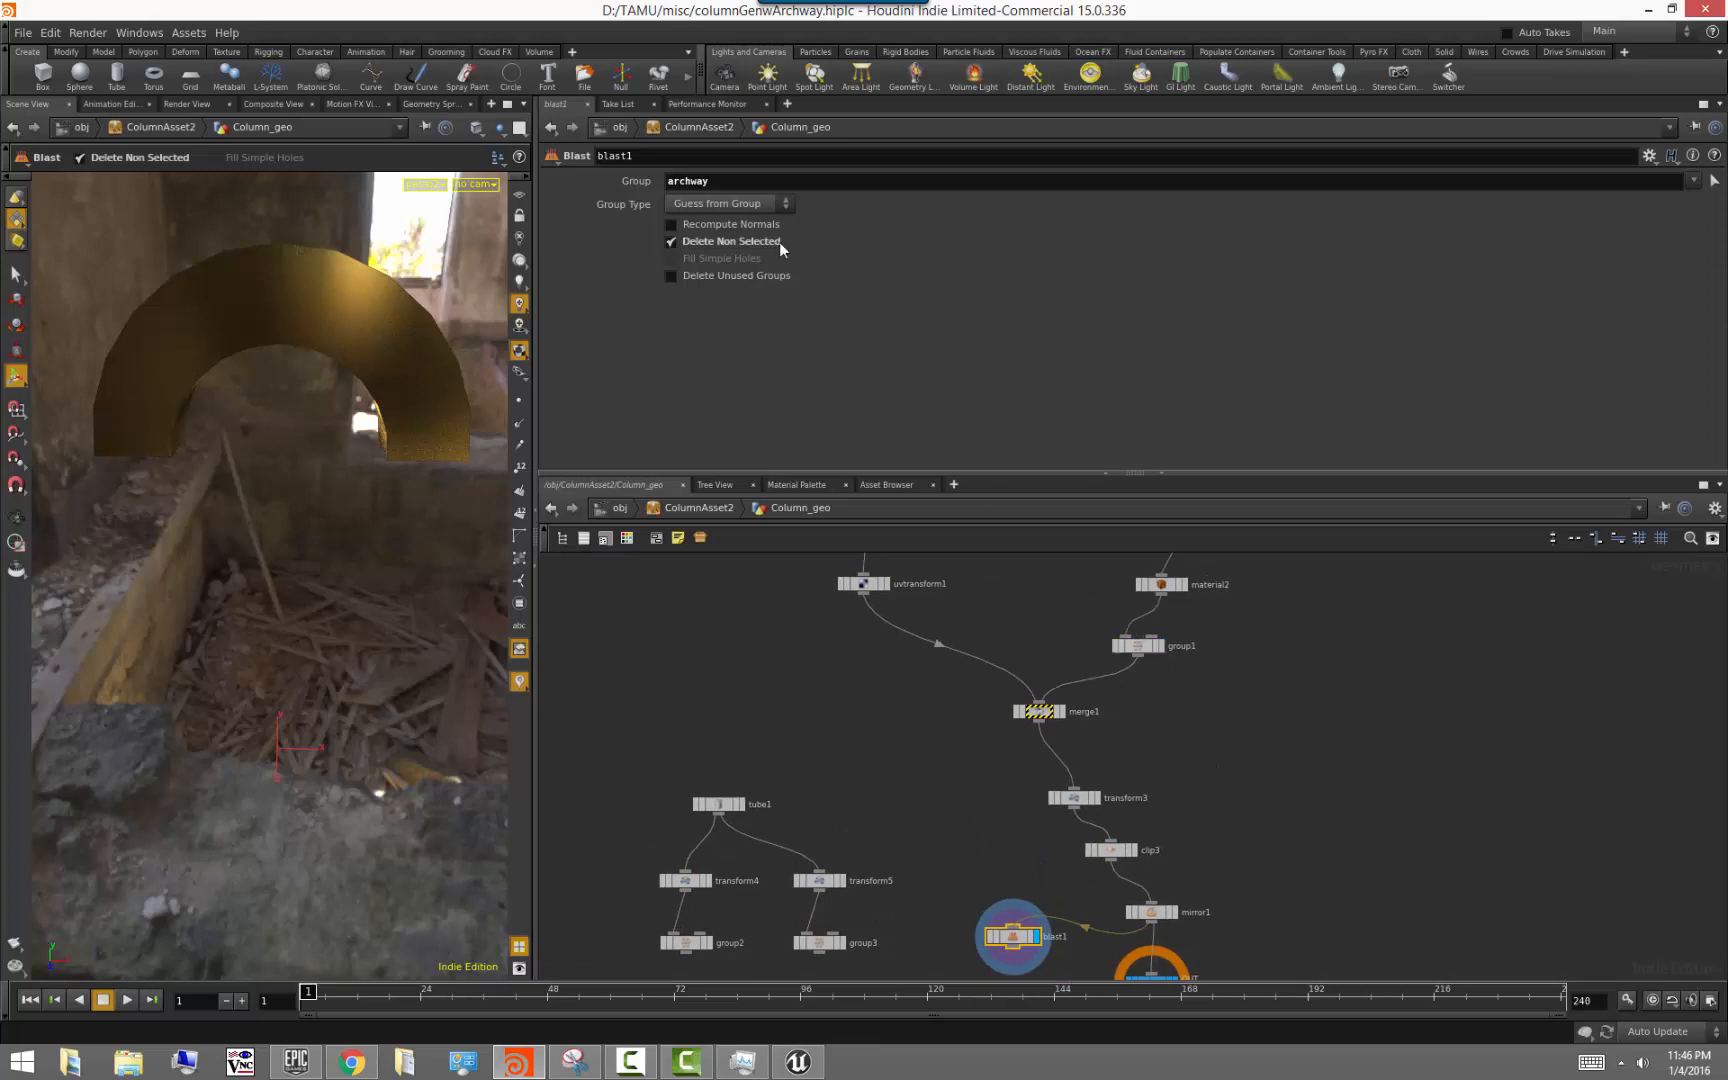
middle_drag(983, 922, 917, 807)
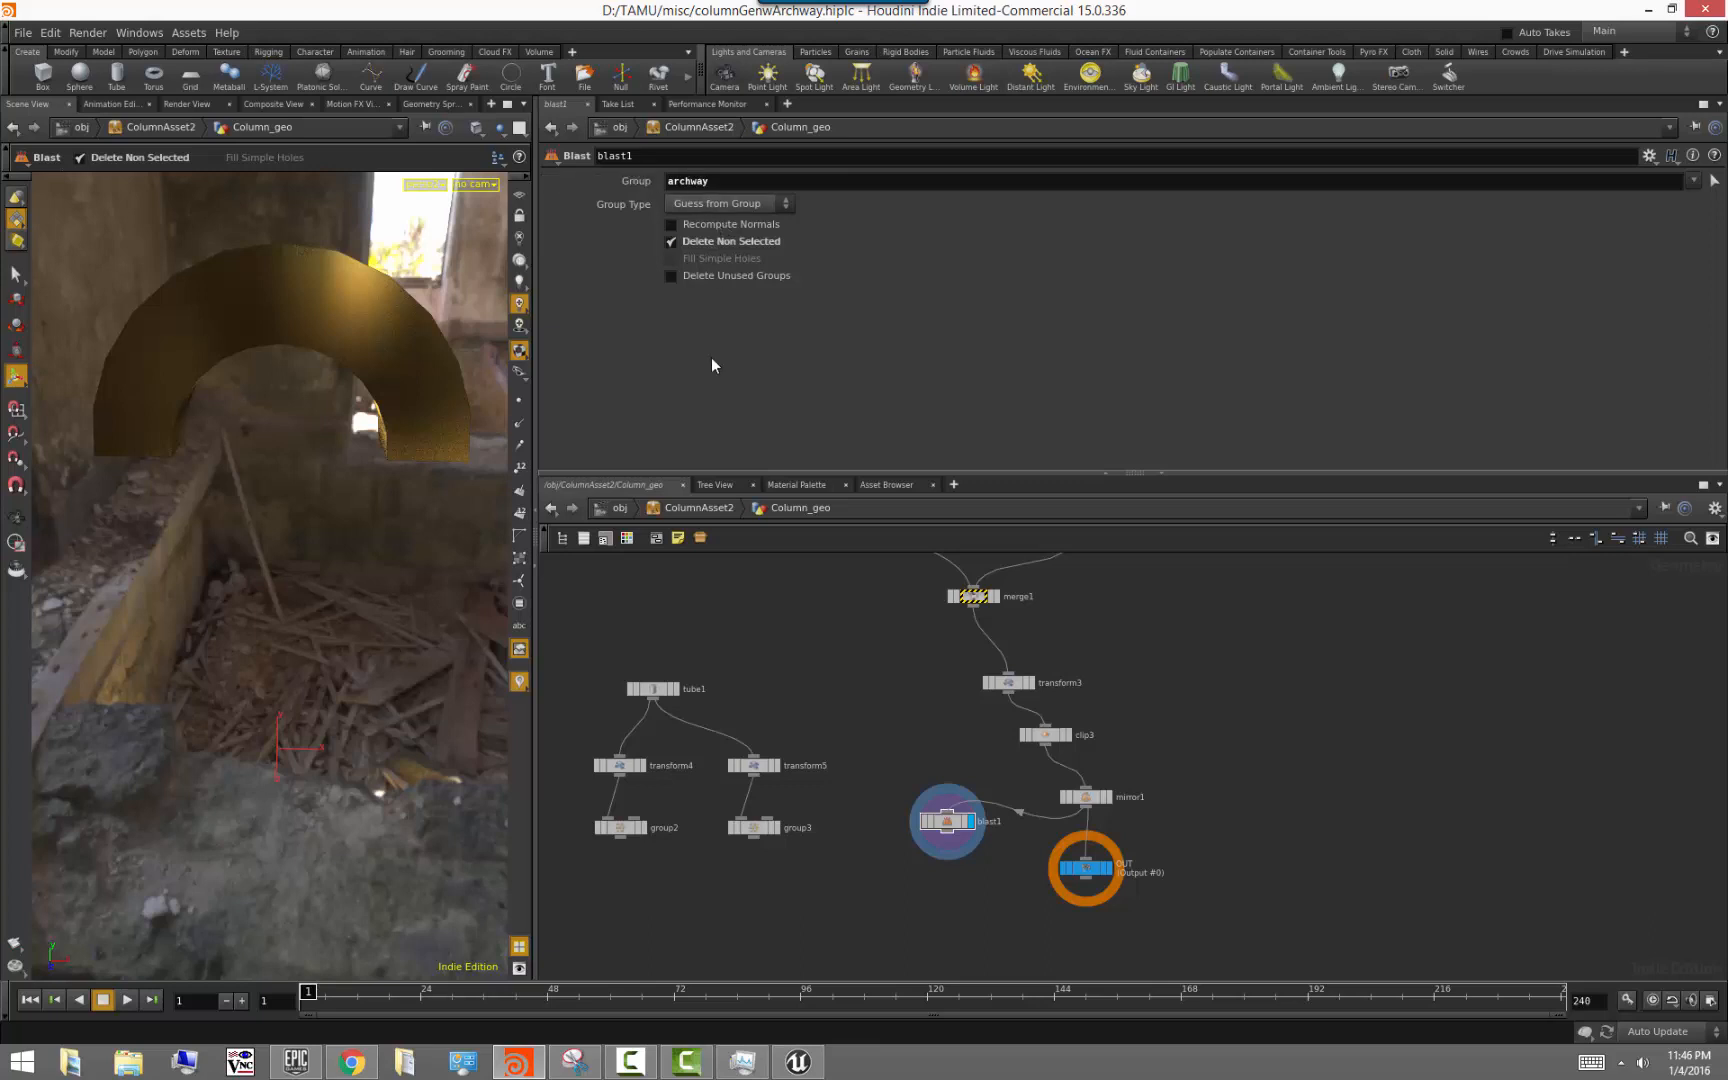
Add a Tetrahedralize node after blast1 and display its result
middle_drag(884, 756, 894, 639)
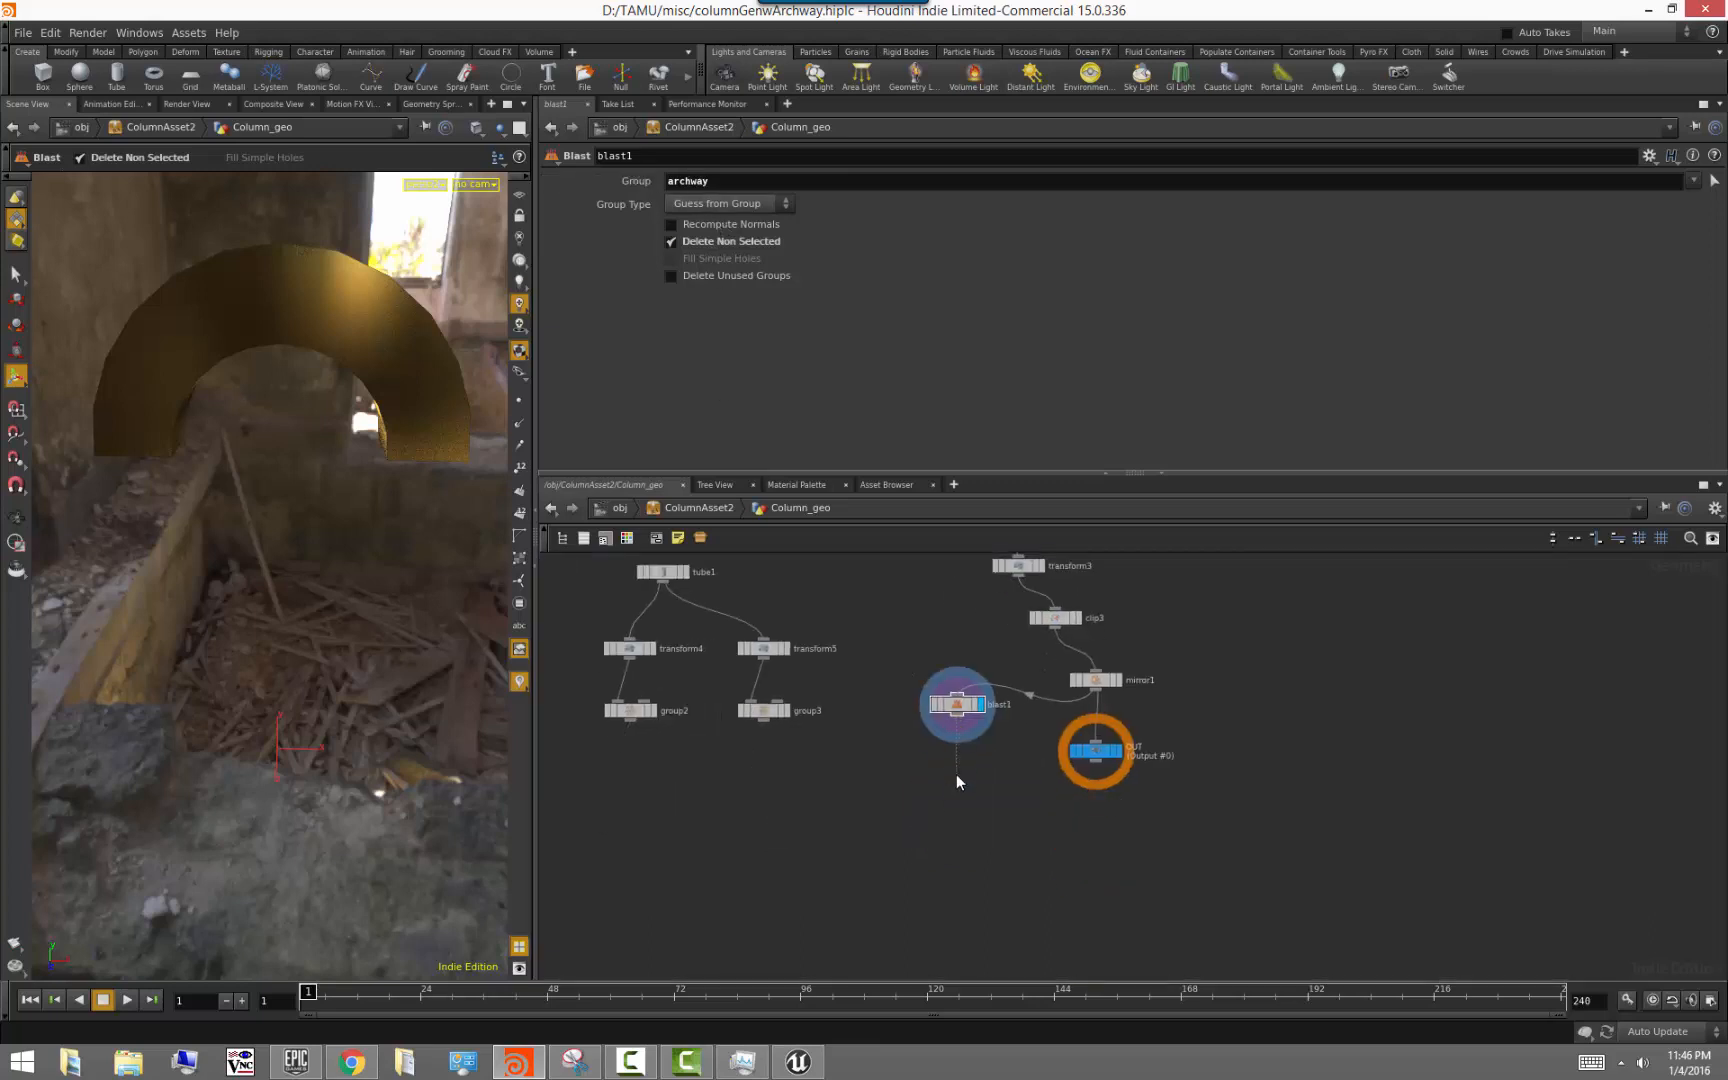
key(Tab)
text(tetr)
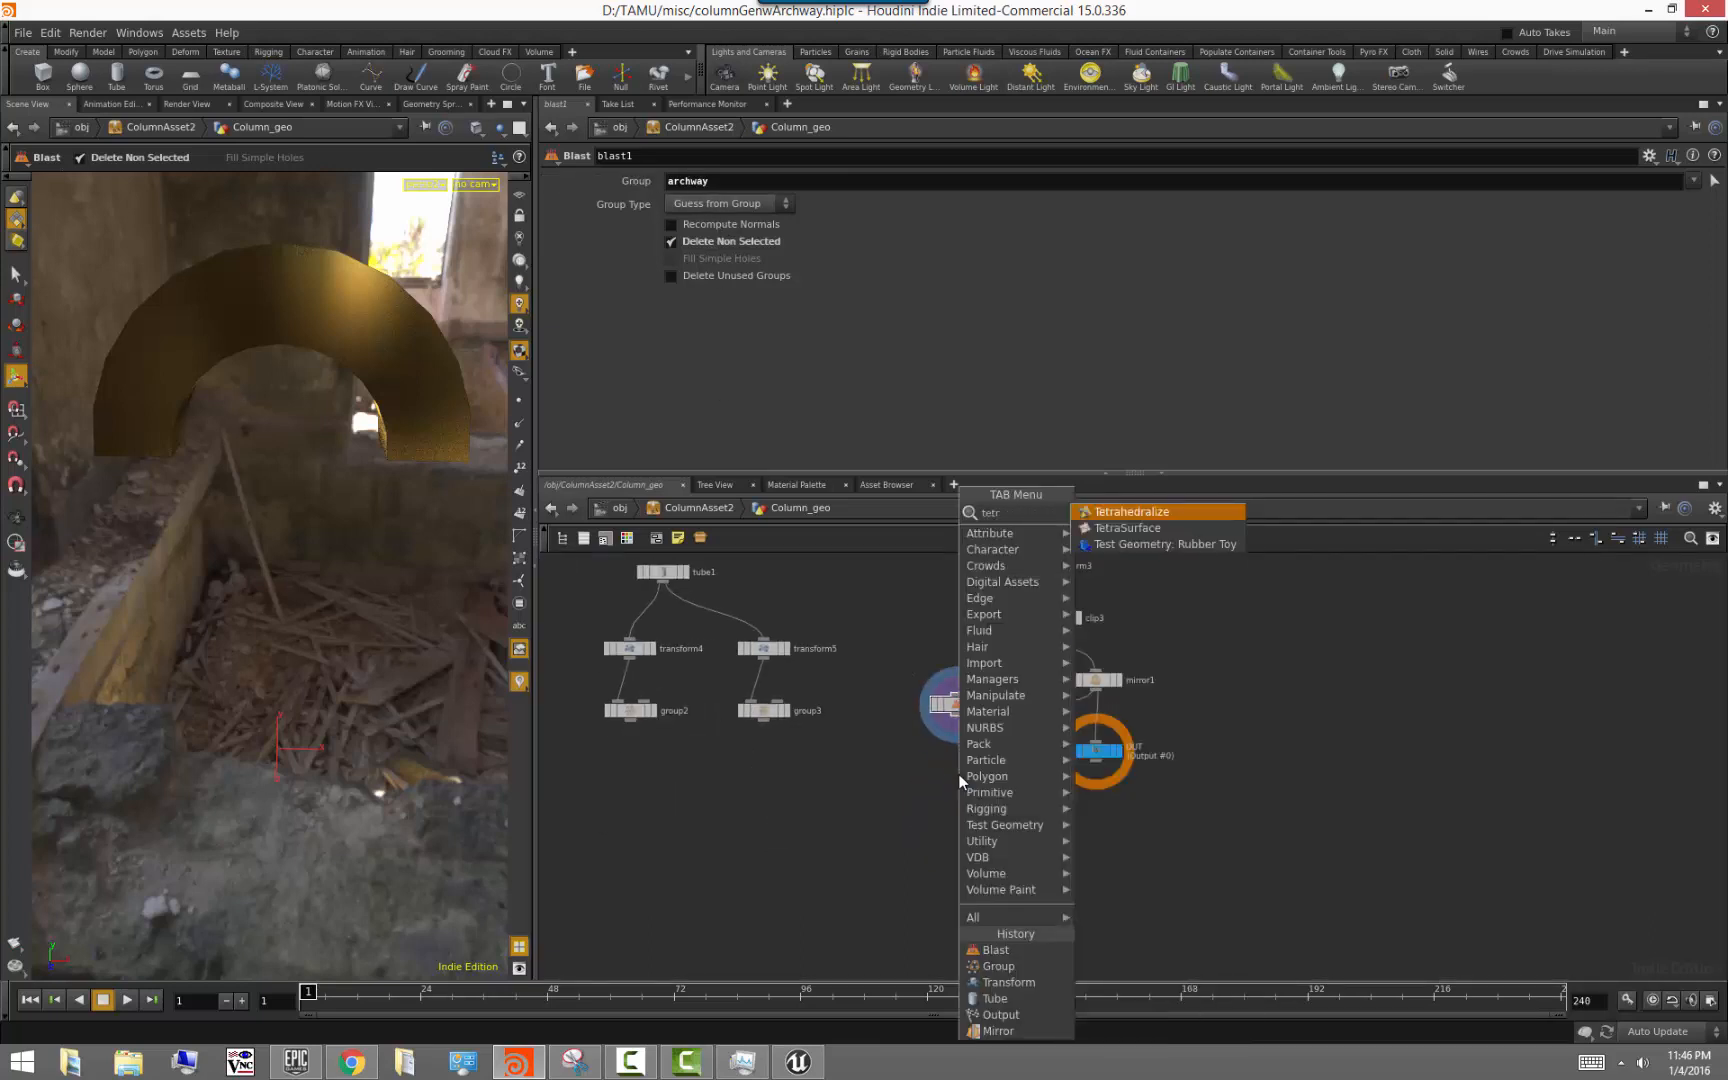
key(Return)
click(960, 778)
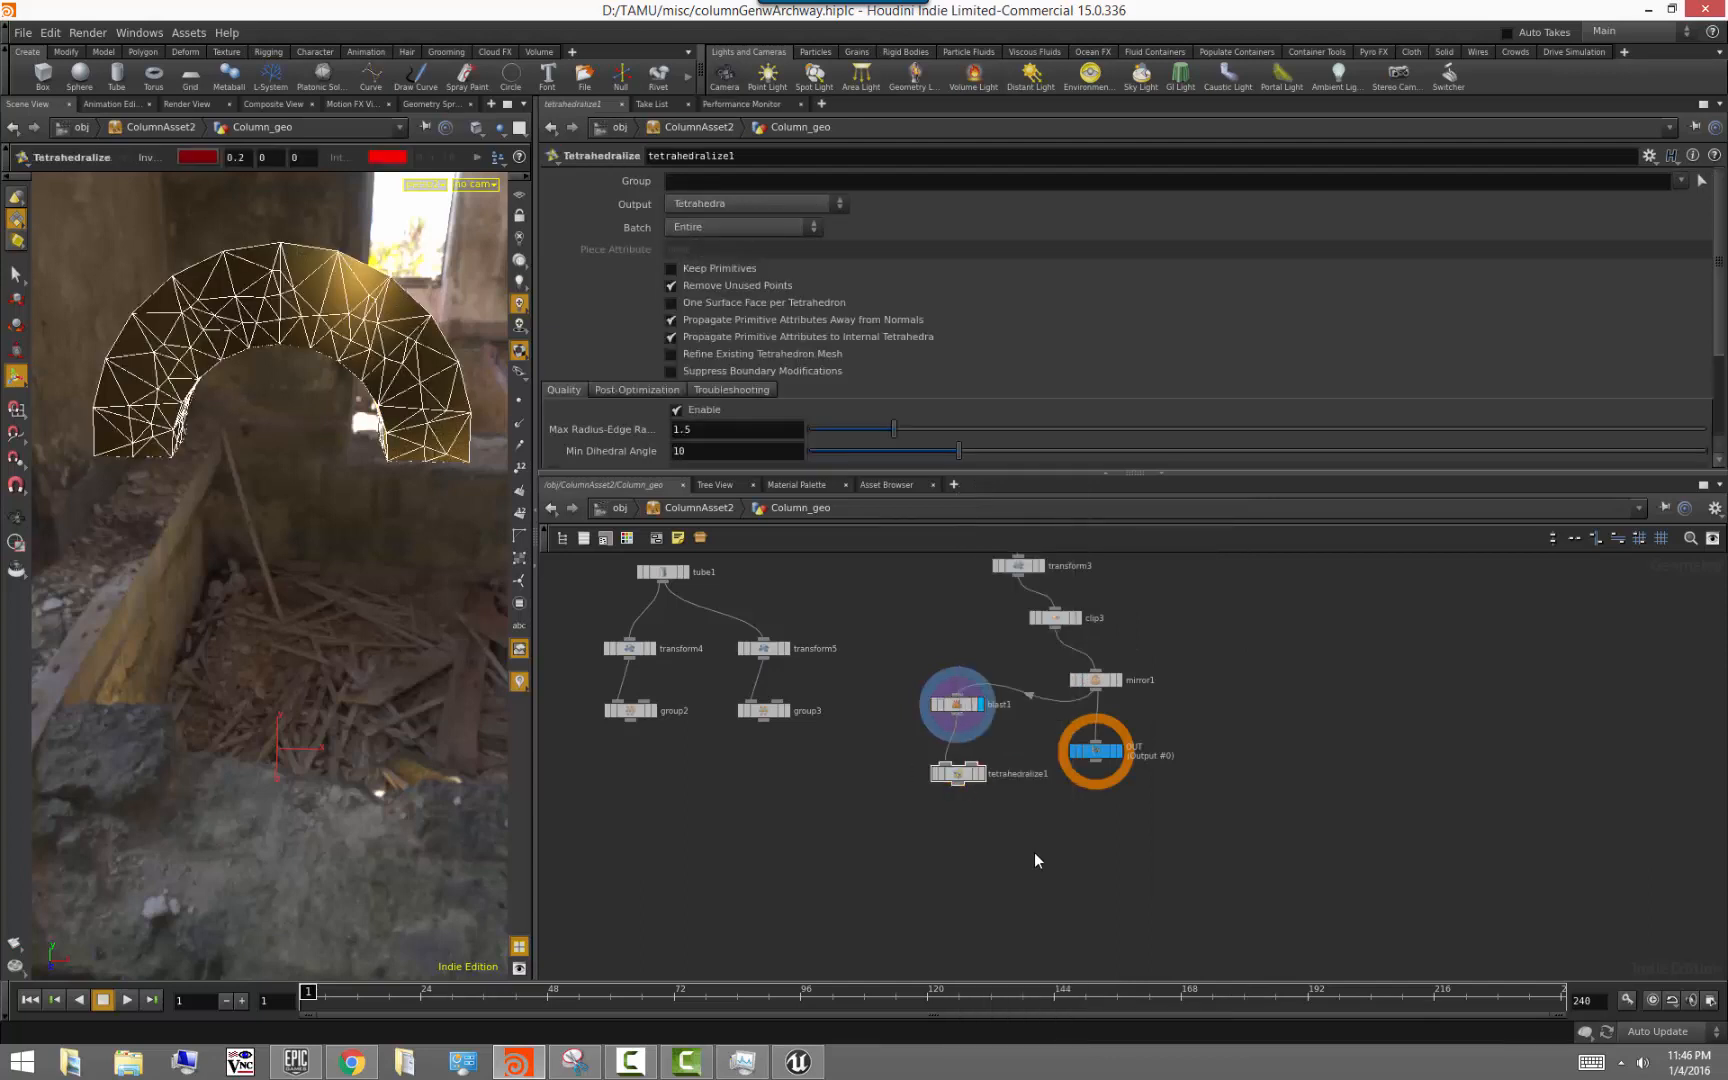
click(979, 774)
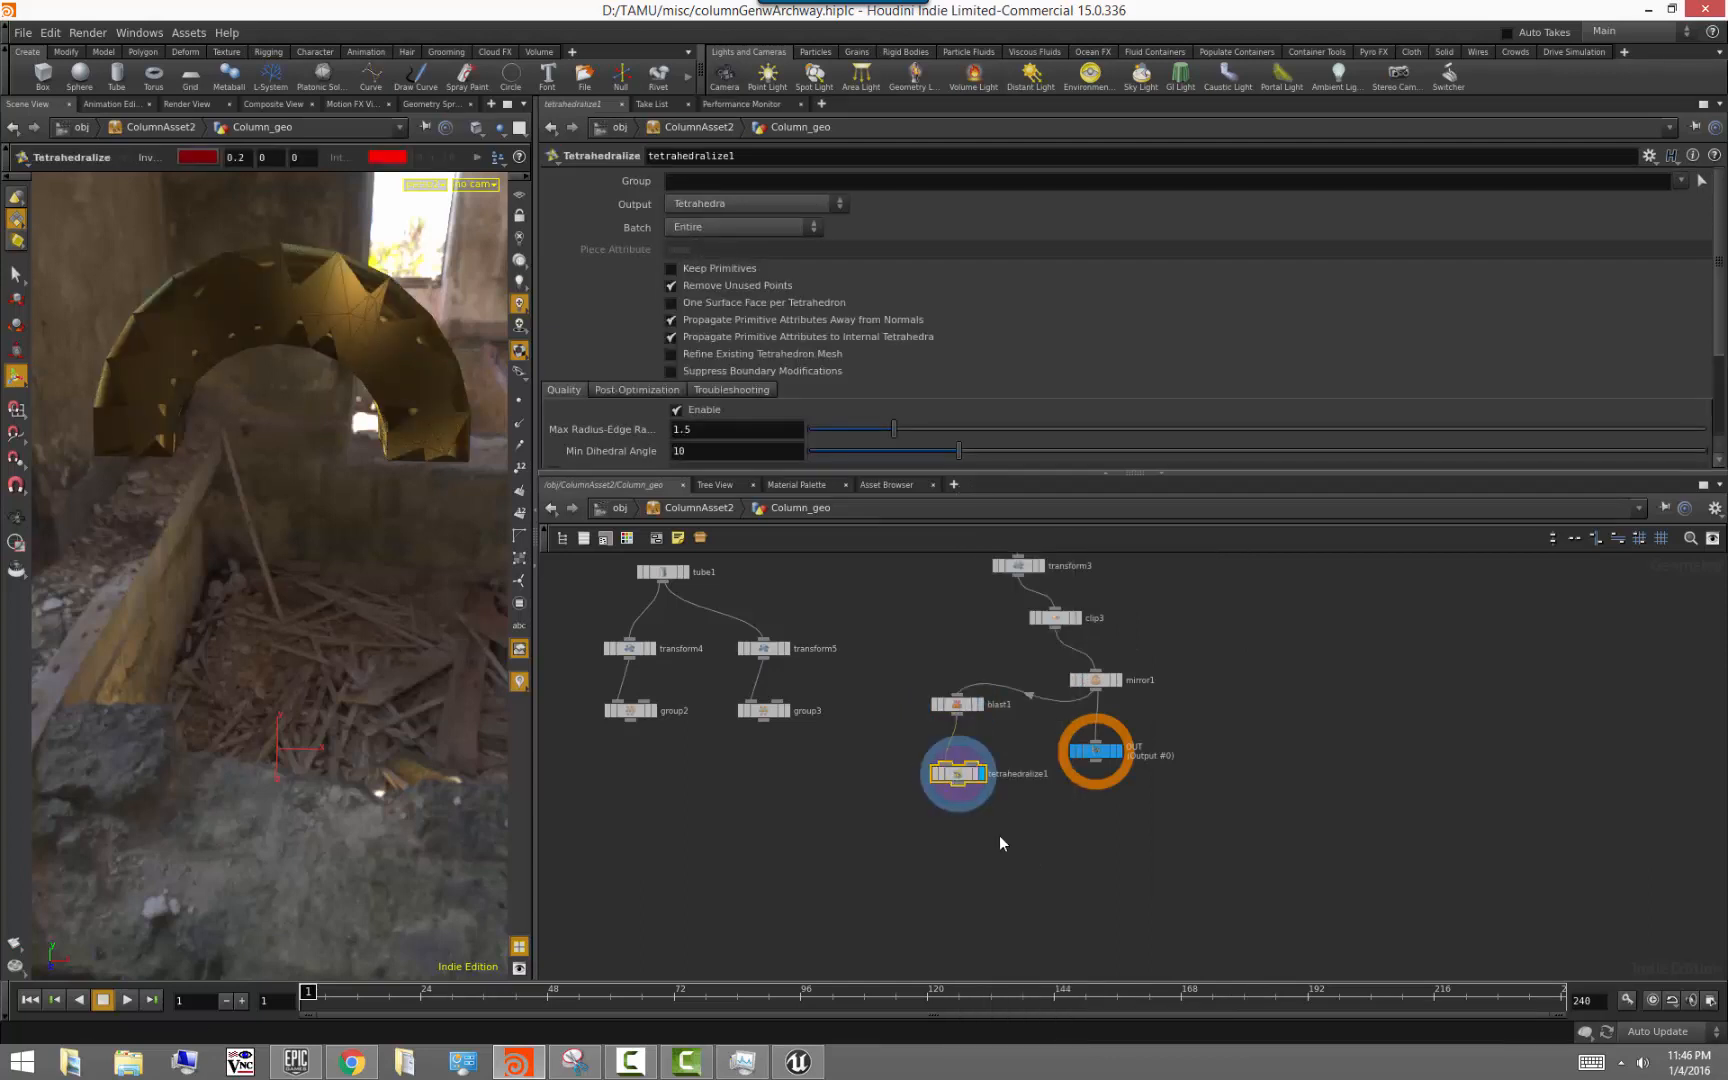
Examine the tetrahedralized arch from several angles in an enlarged viewport, in both shaded and wireframe display
scroll(1003, 745, up, 3)
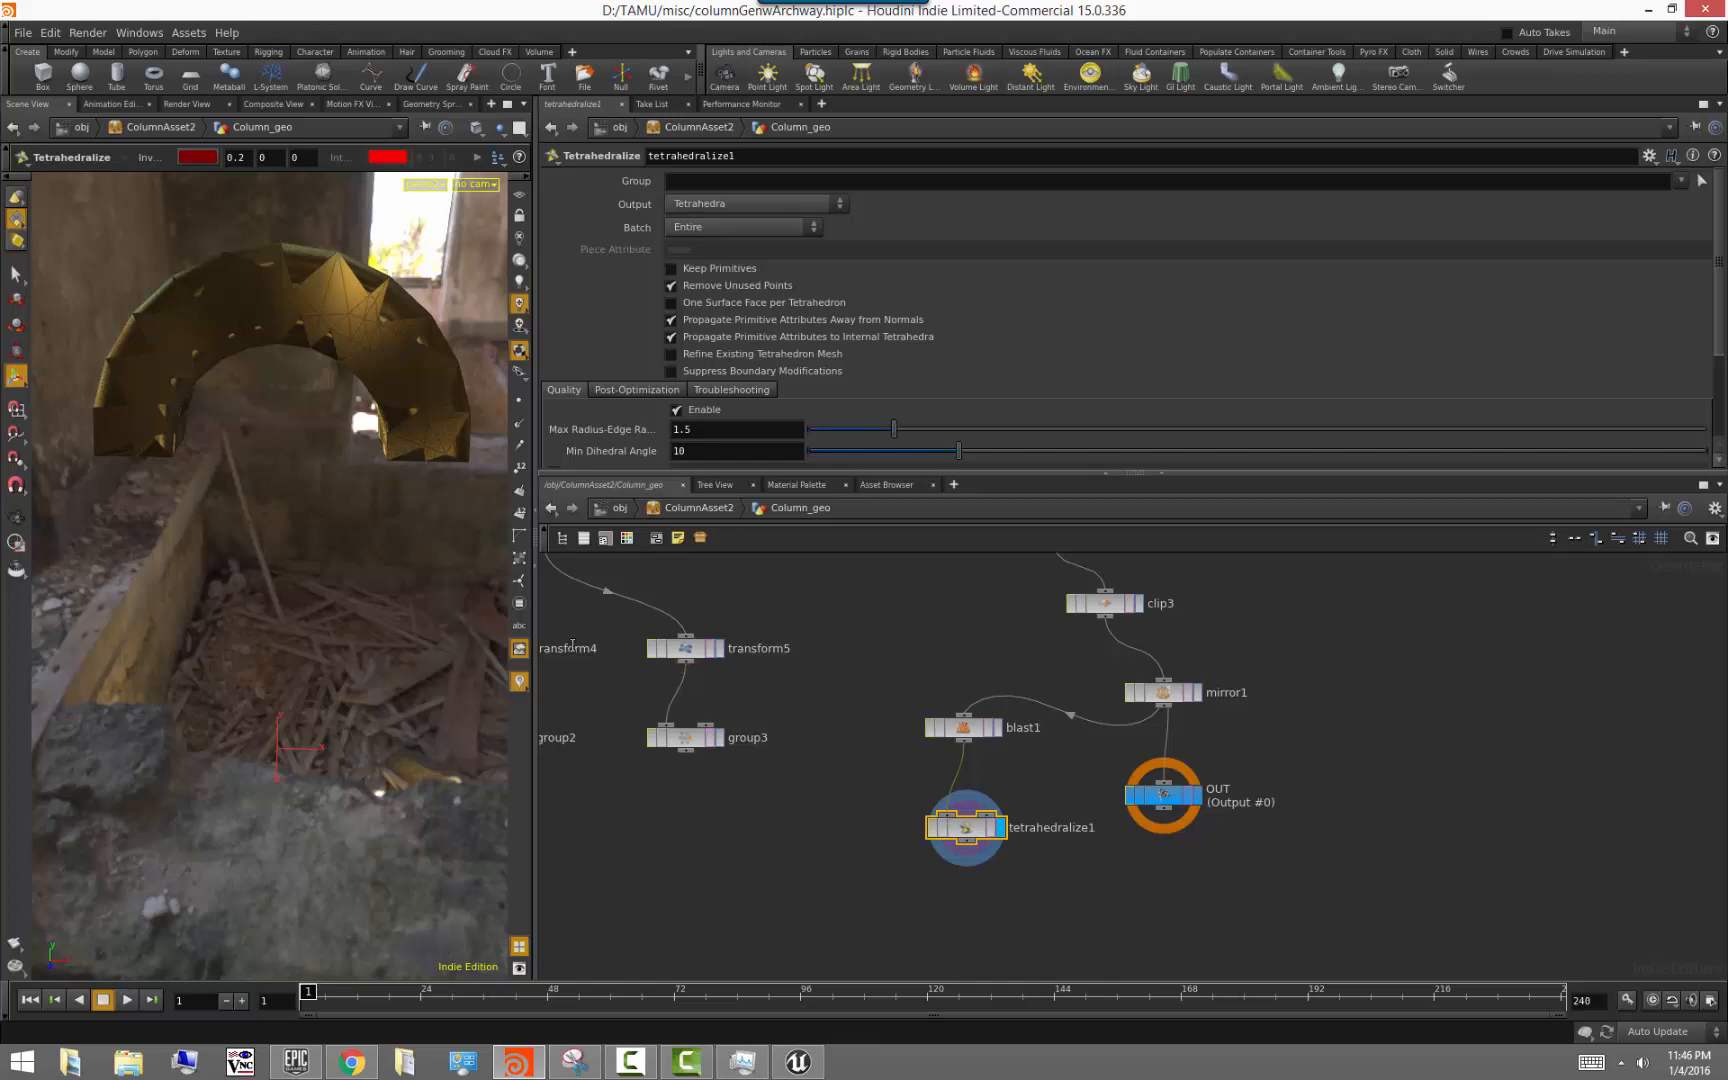
drag(537, 609, 646, 600)
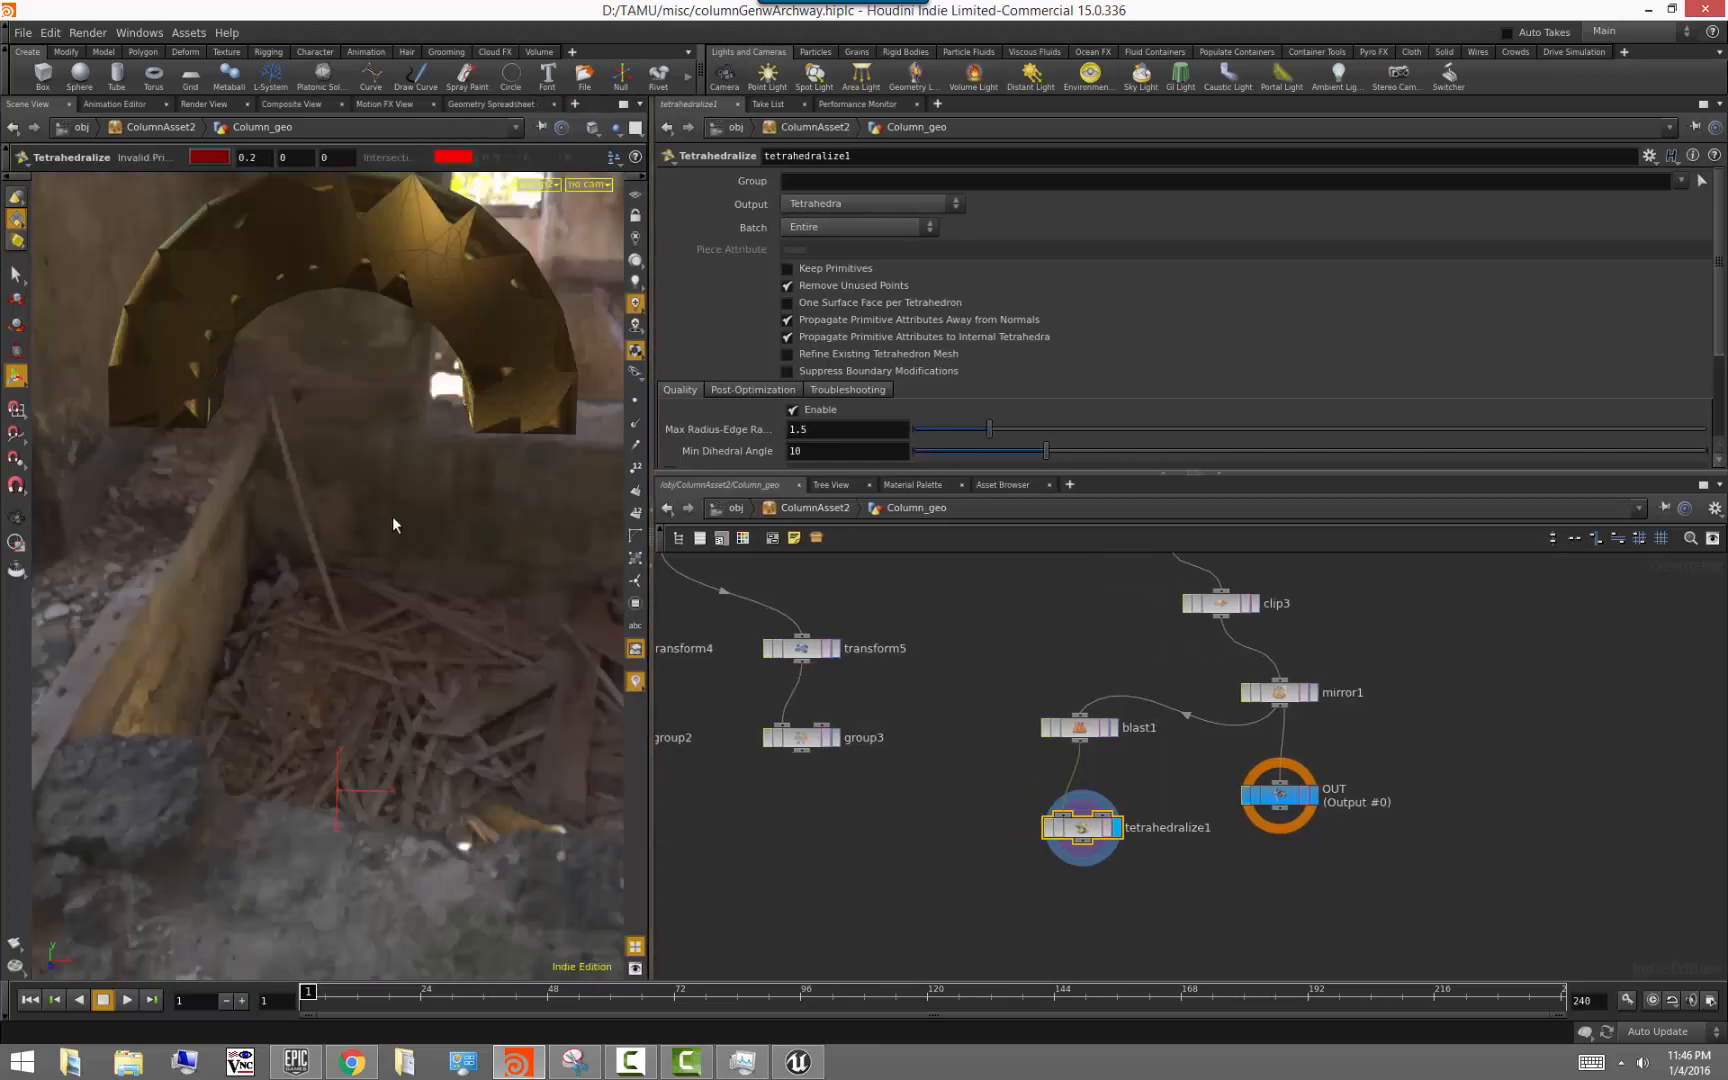
mouse_move(359, 498)
alt+mouse_down()
mouse_move(428, 525)
mouse_move(347, 490)
mouse_move(382, 482)
alt+mouse_up()
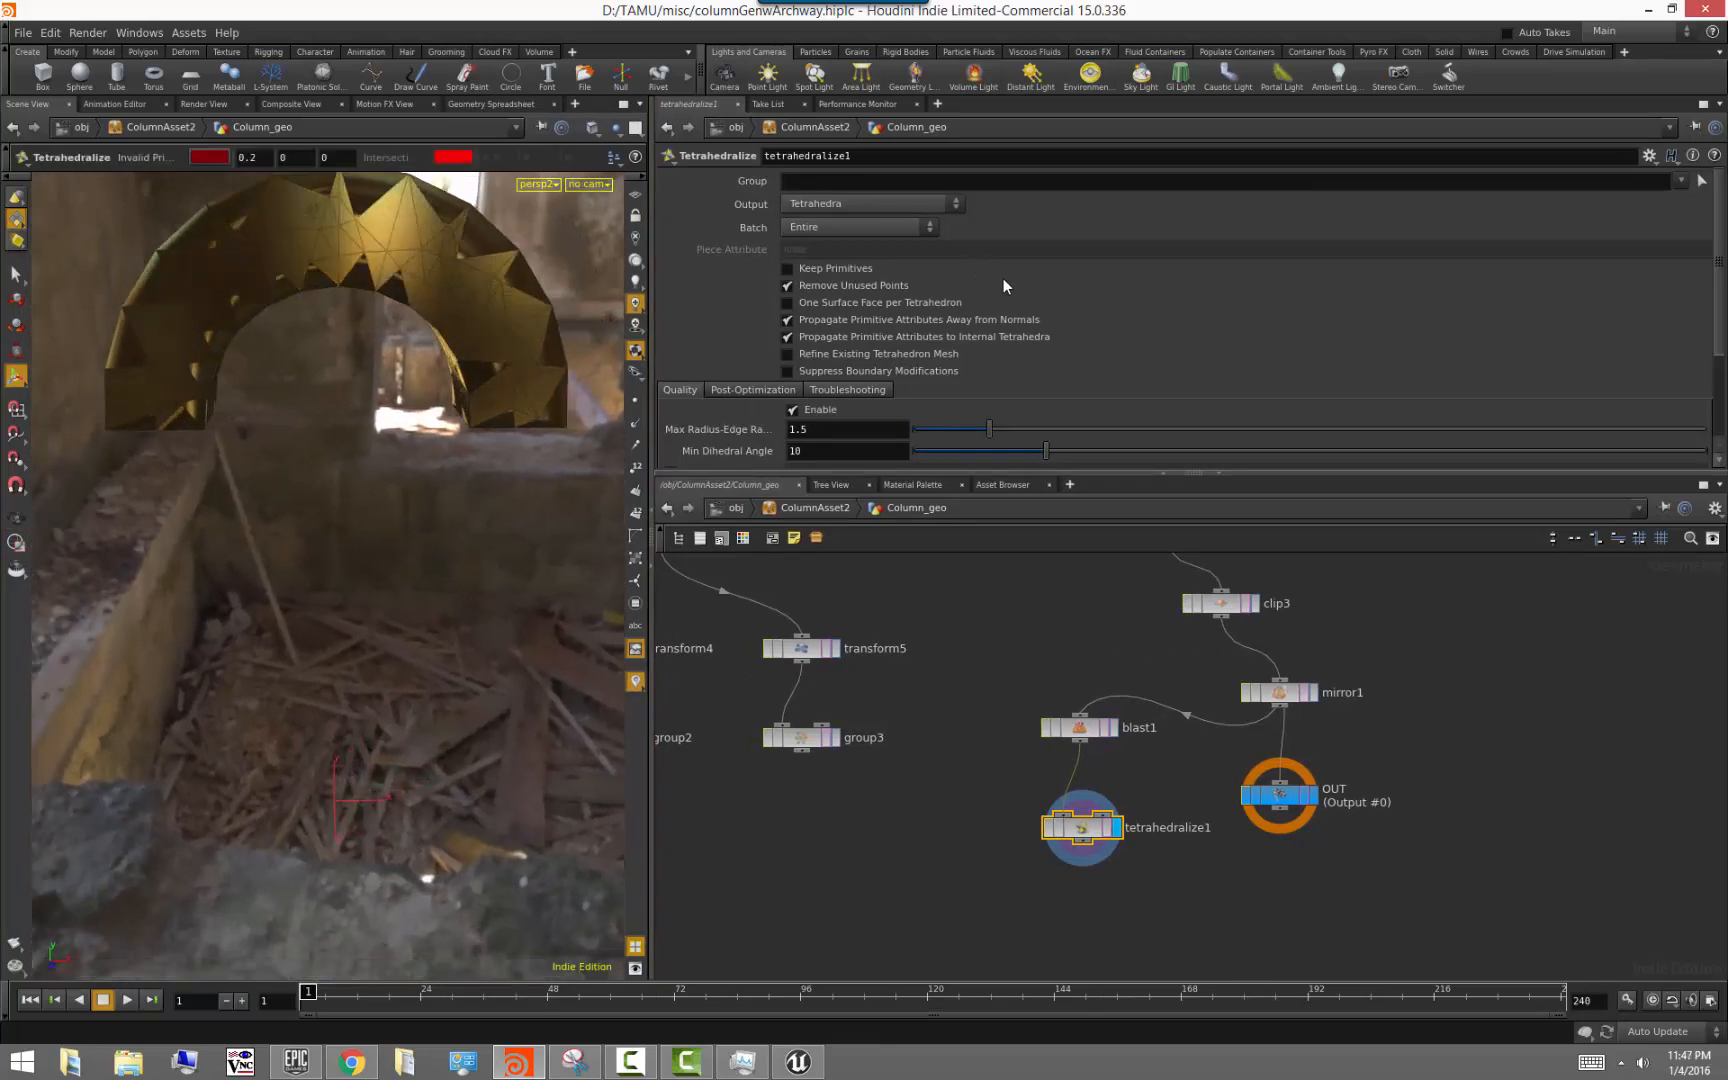
alt+middle_drag(450, 348, 450, 399)
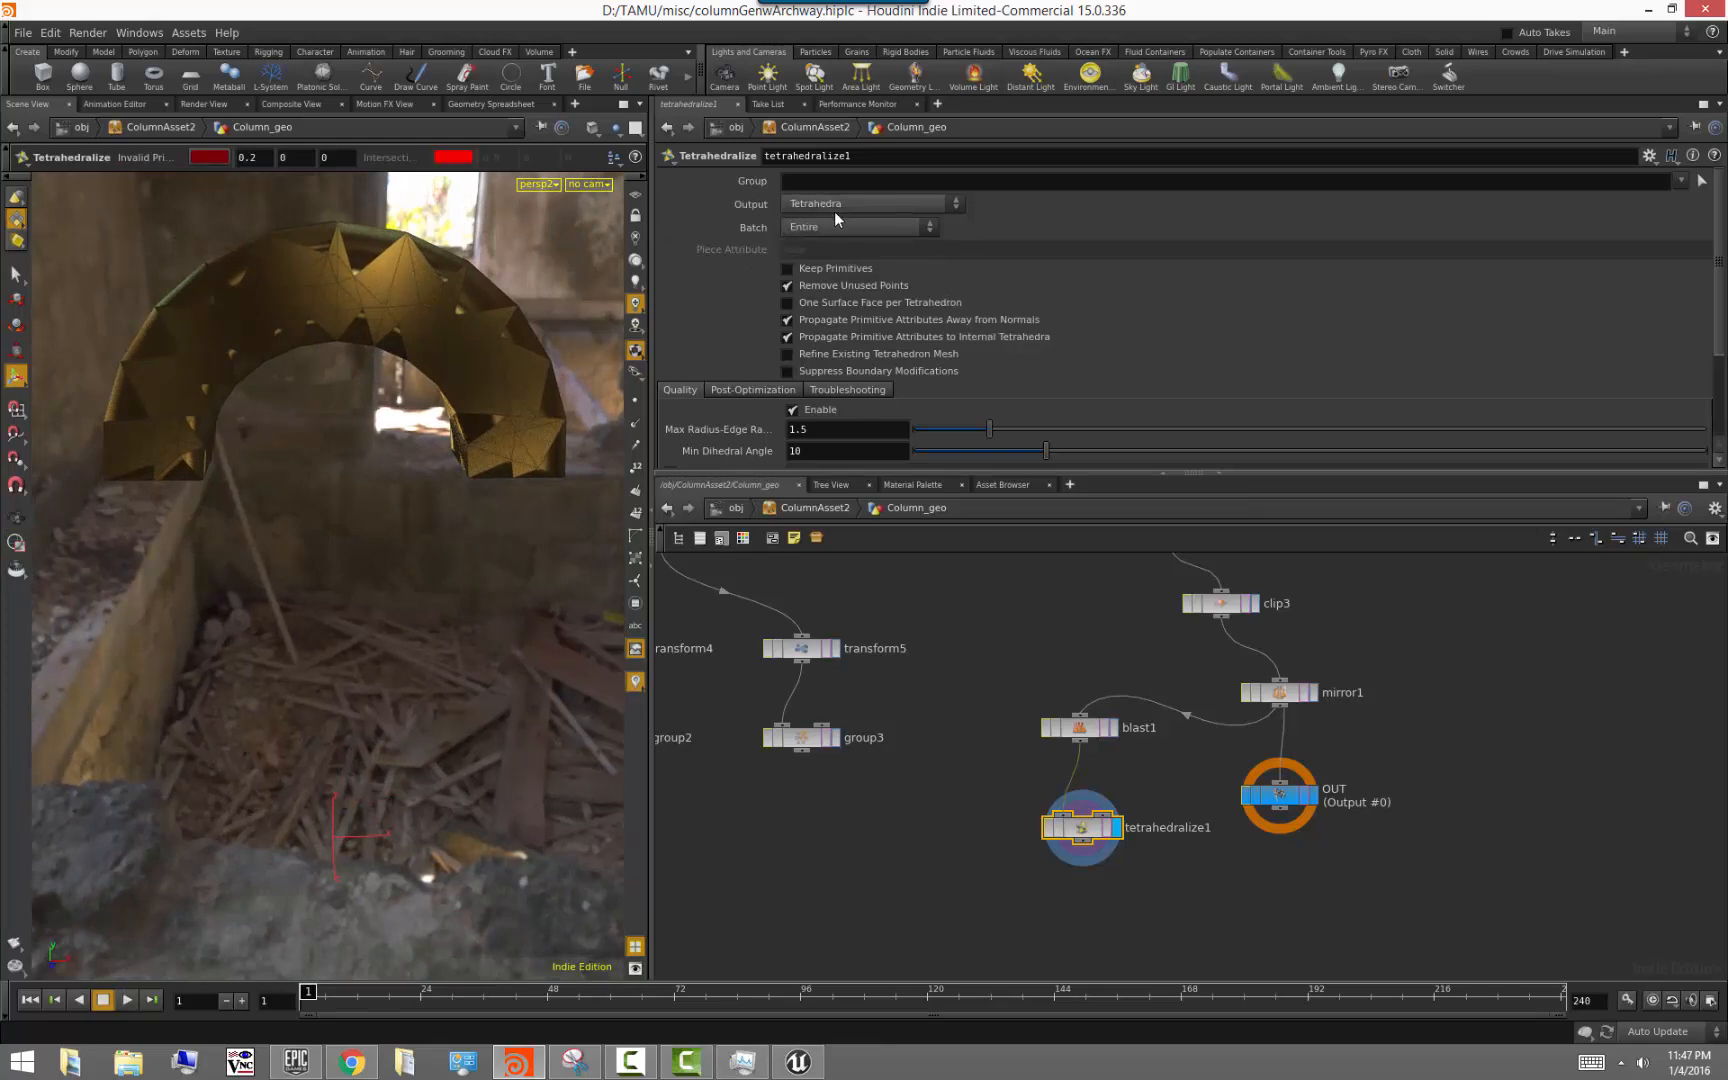
mouse_move(289, 374)
alt+mouse_down()
mouse_move(358, 443)
mouse_move(449, 456)
mouse_move(451, 421)
mouse_move(380, 420)
mouse_move(333, 459)
alt+mouse_up()
key(w)
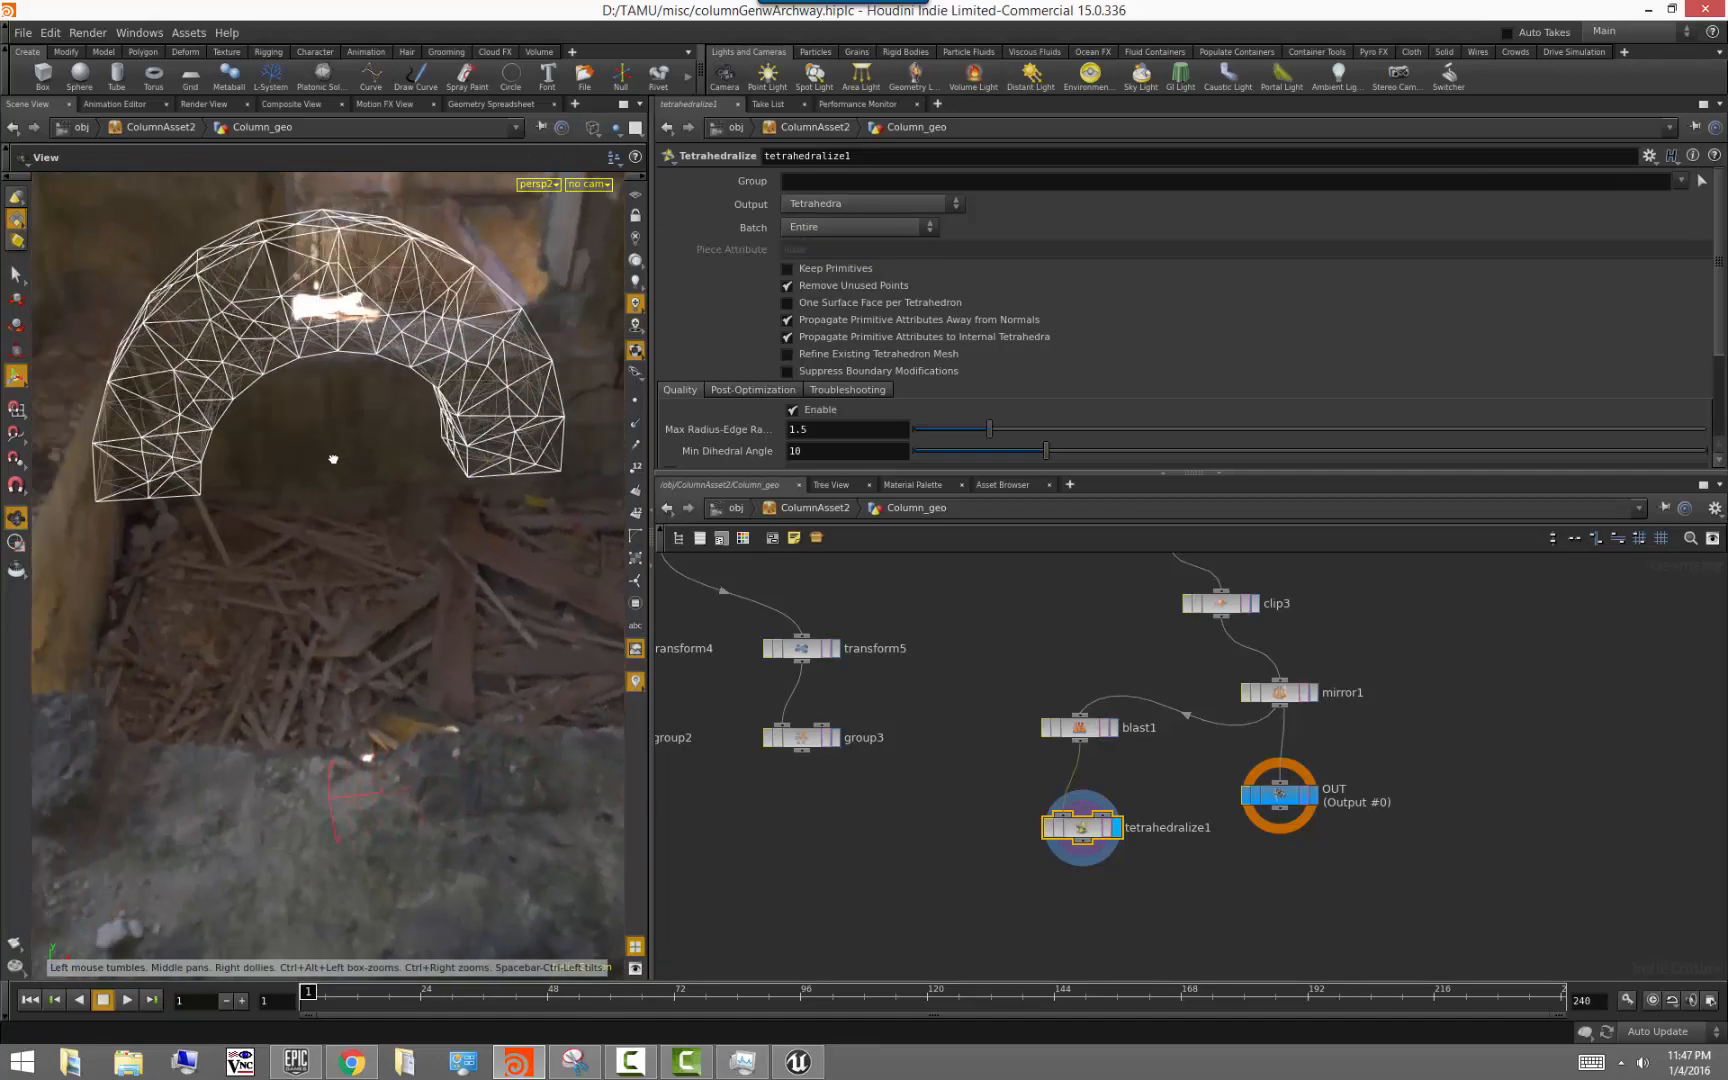
key(w)
key(Return)
Set the Tetrahedralize output to Convex Hull and check its quality, post-optimization and troubleshooting settings
click(913, 206)
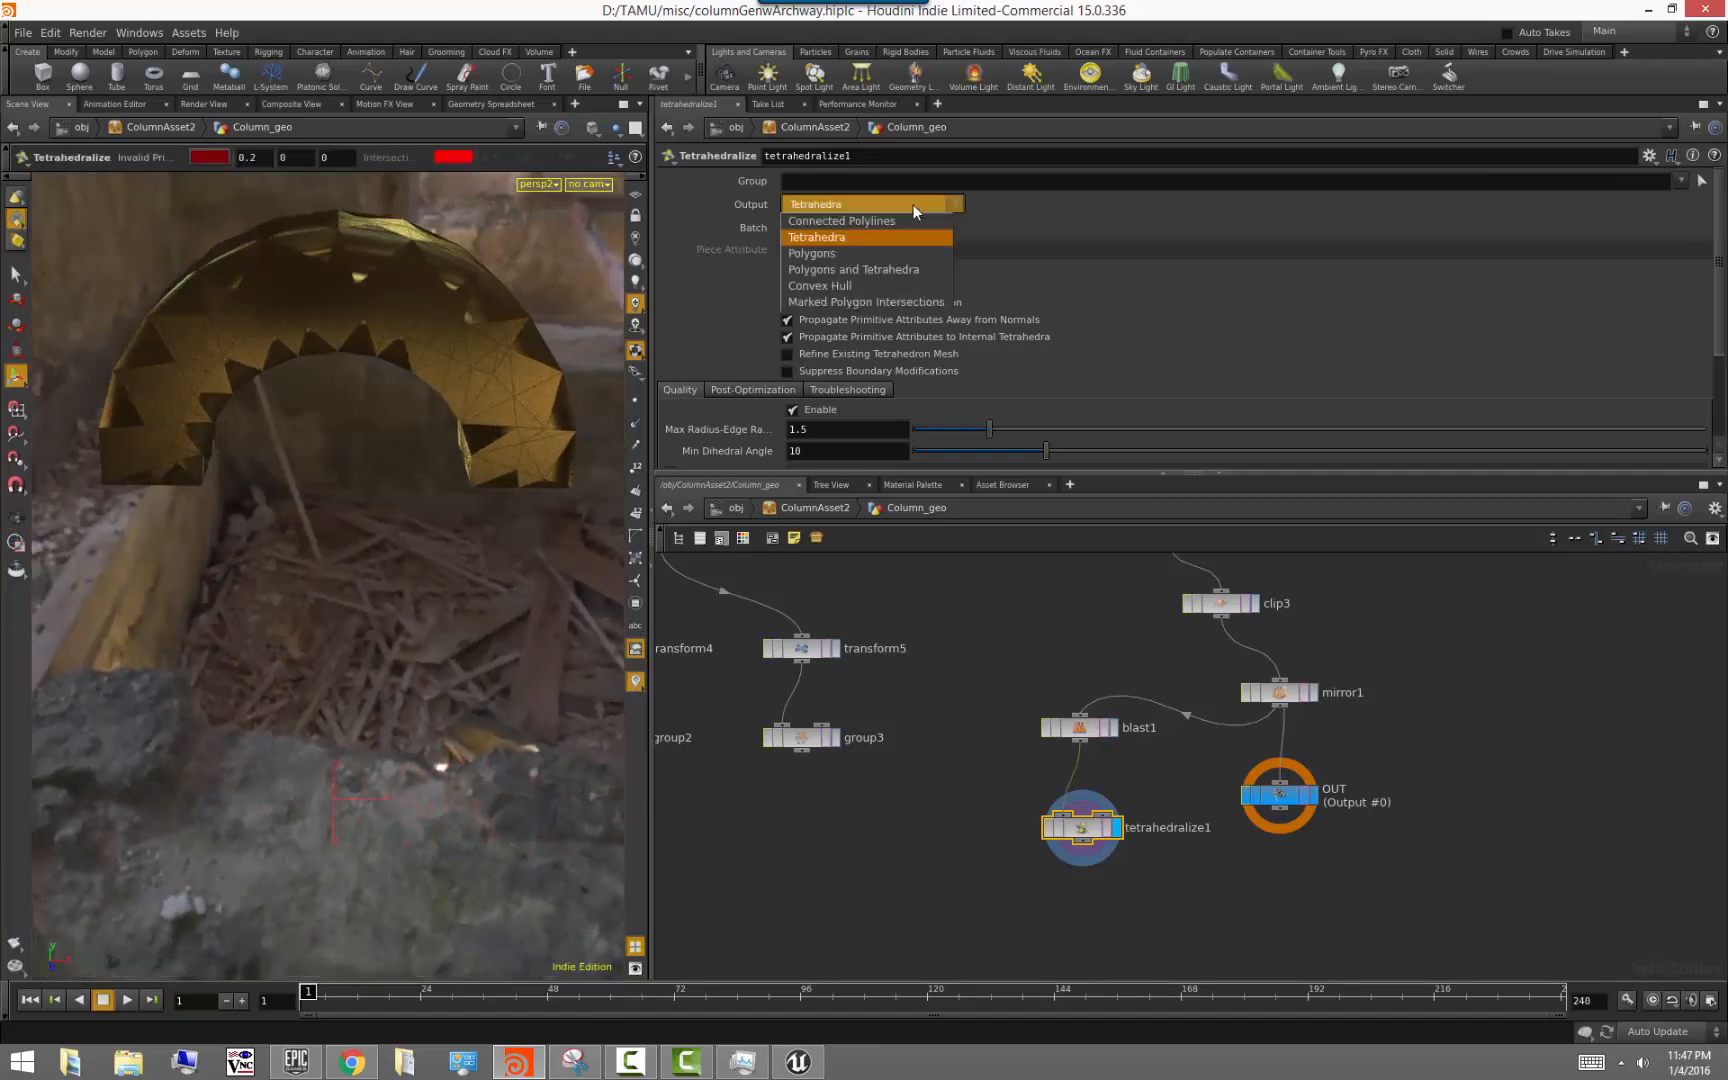
click(842, 283)
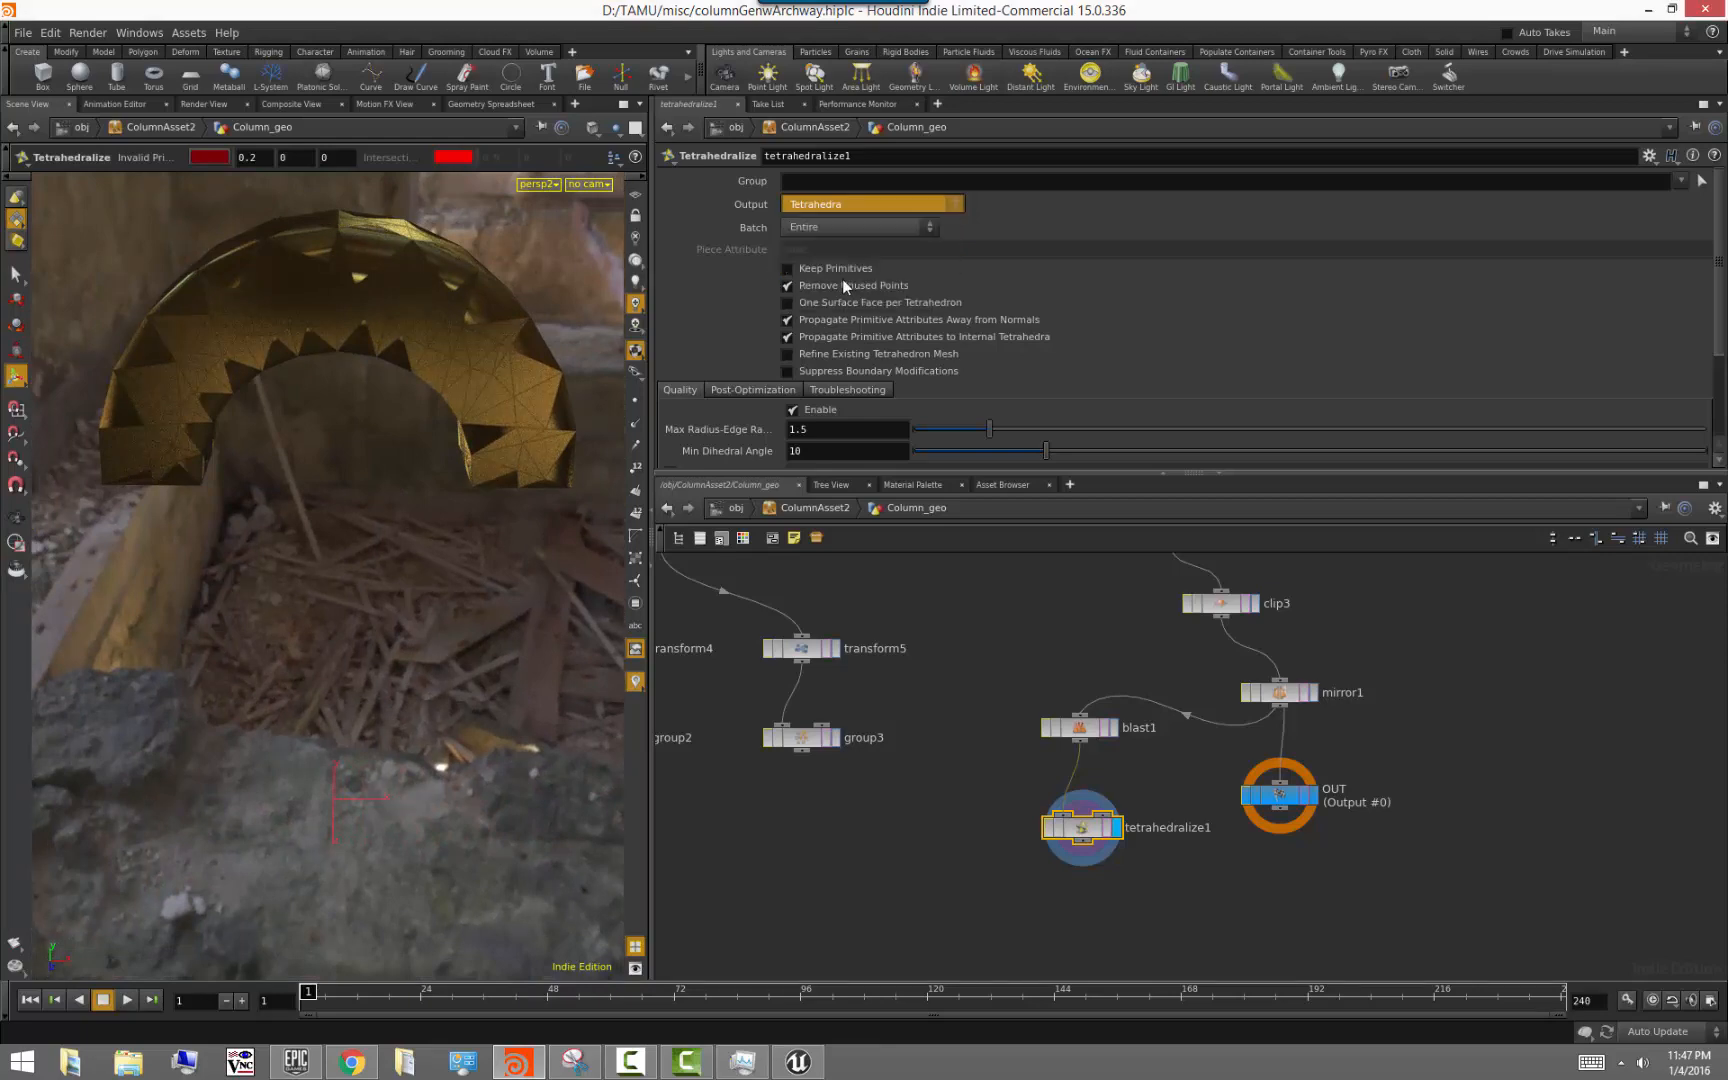
mouse_move(601, 482)
alt+mouse_down()
mouse_move(359, 463)
mouse_move(386, 447)
mouse_move(454, 489)
mouse_move(513, 494)
mouse_move(455, 505)
mouse_move(324, 447)
mouse_move(277, 460)
mouse_move(343, 494)
mouse_move(455, 505)
mouse_move(386, 509)
mouse_move(410, 500)
alt+mouse_up()
scroll(866, 400, down, 5)
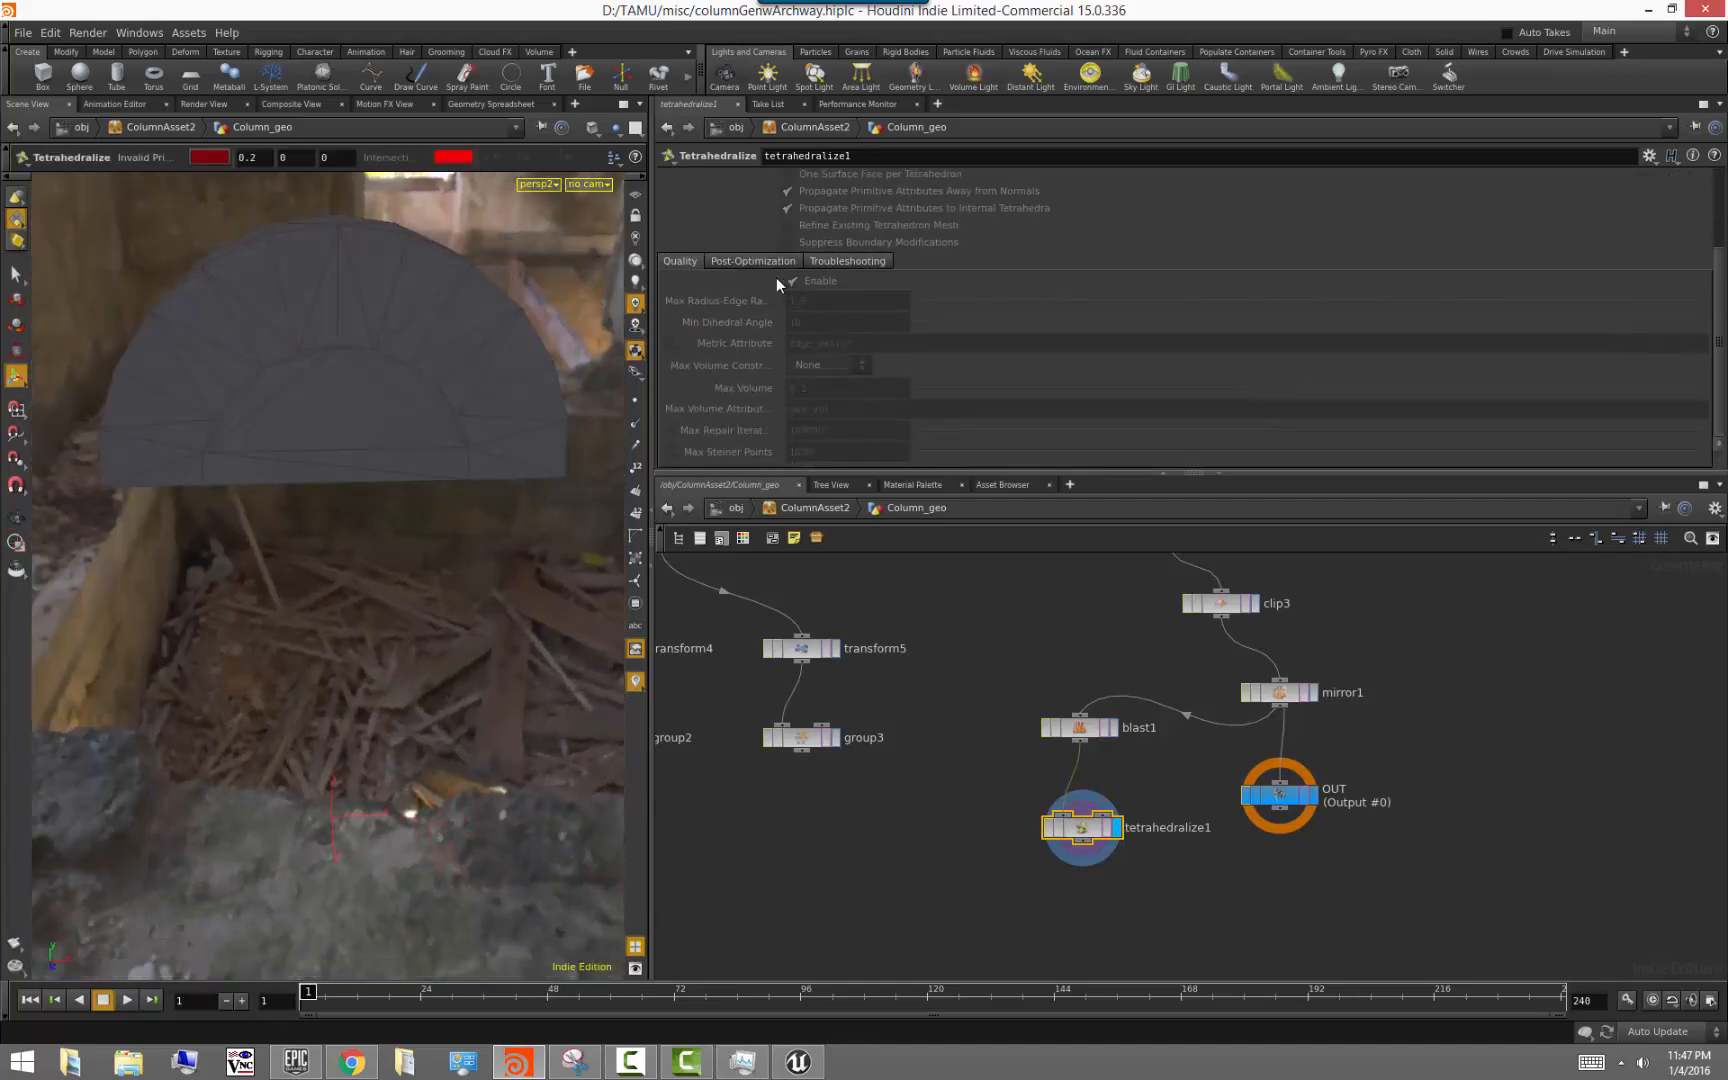
click(745, 262)
click(848, 261)
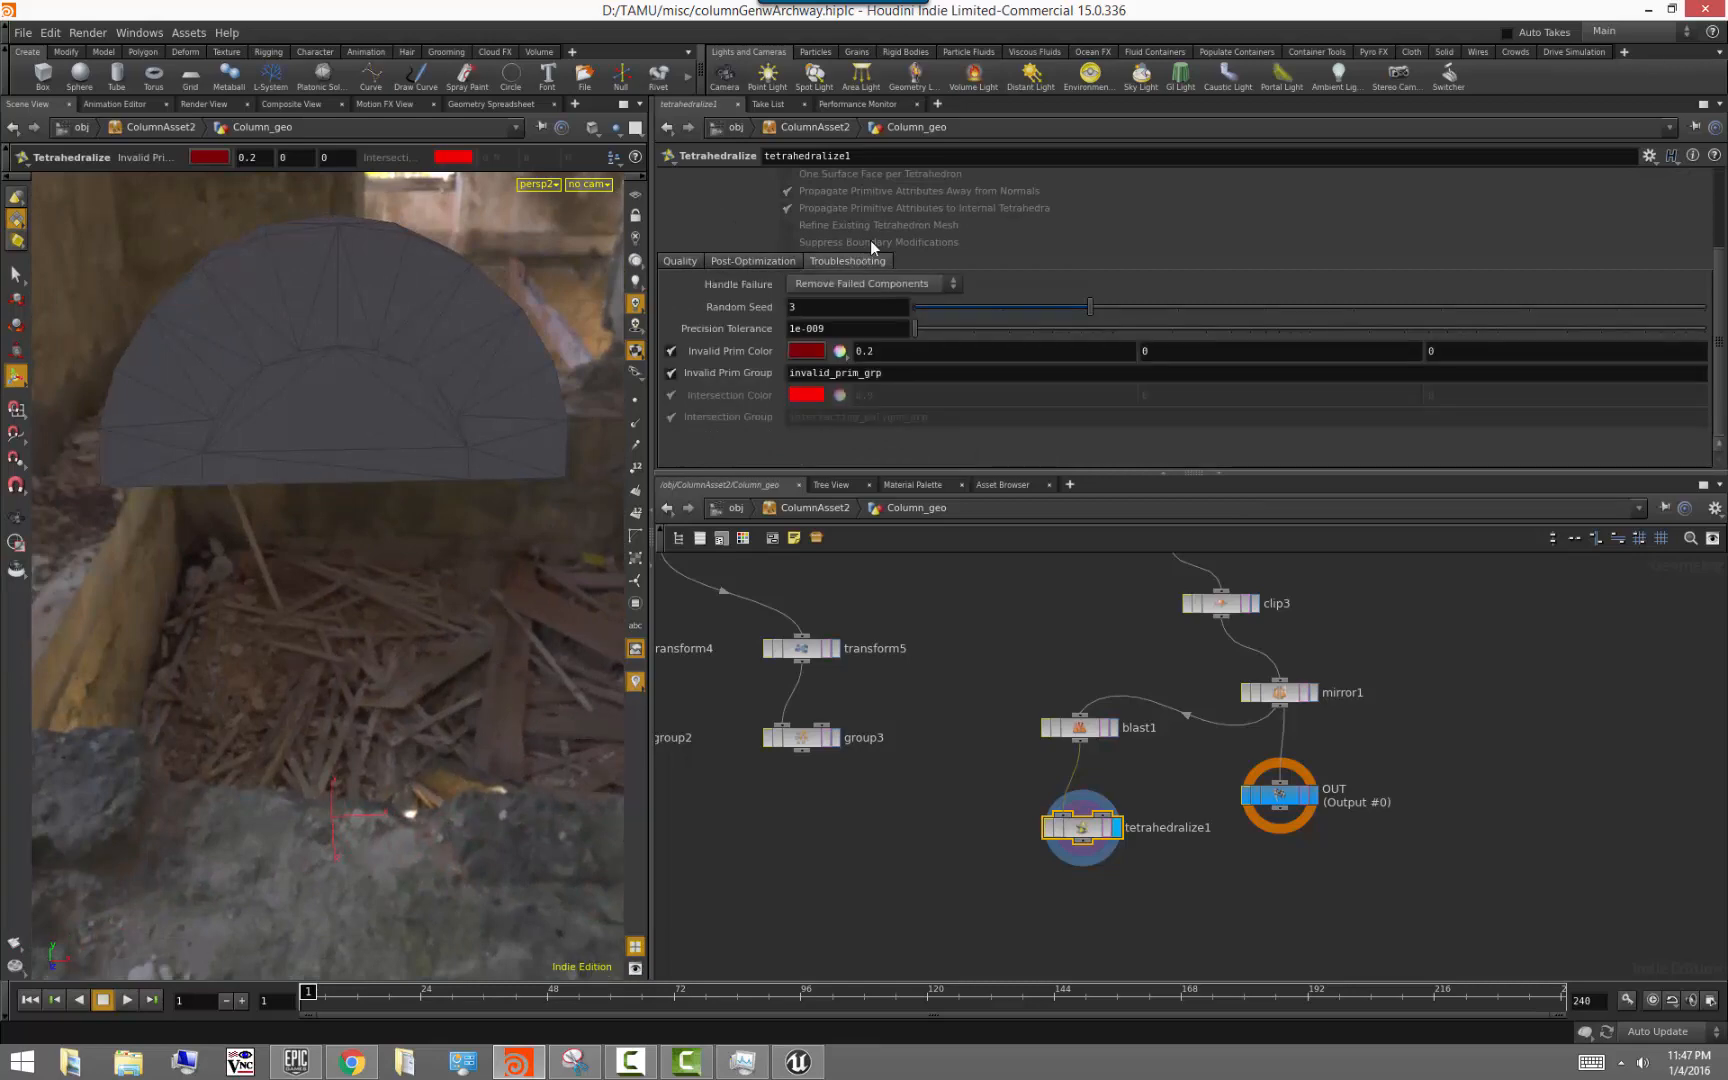
click(680, 261)
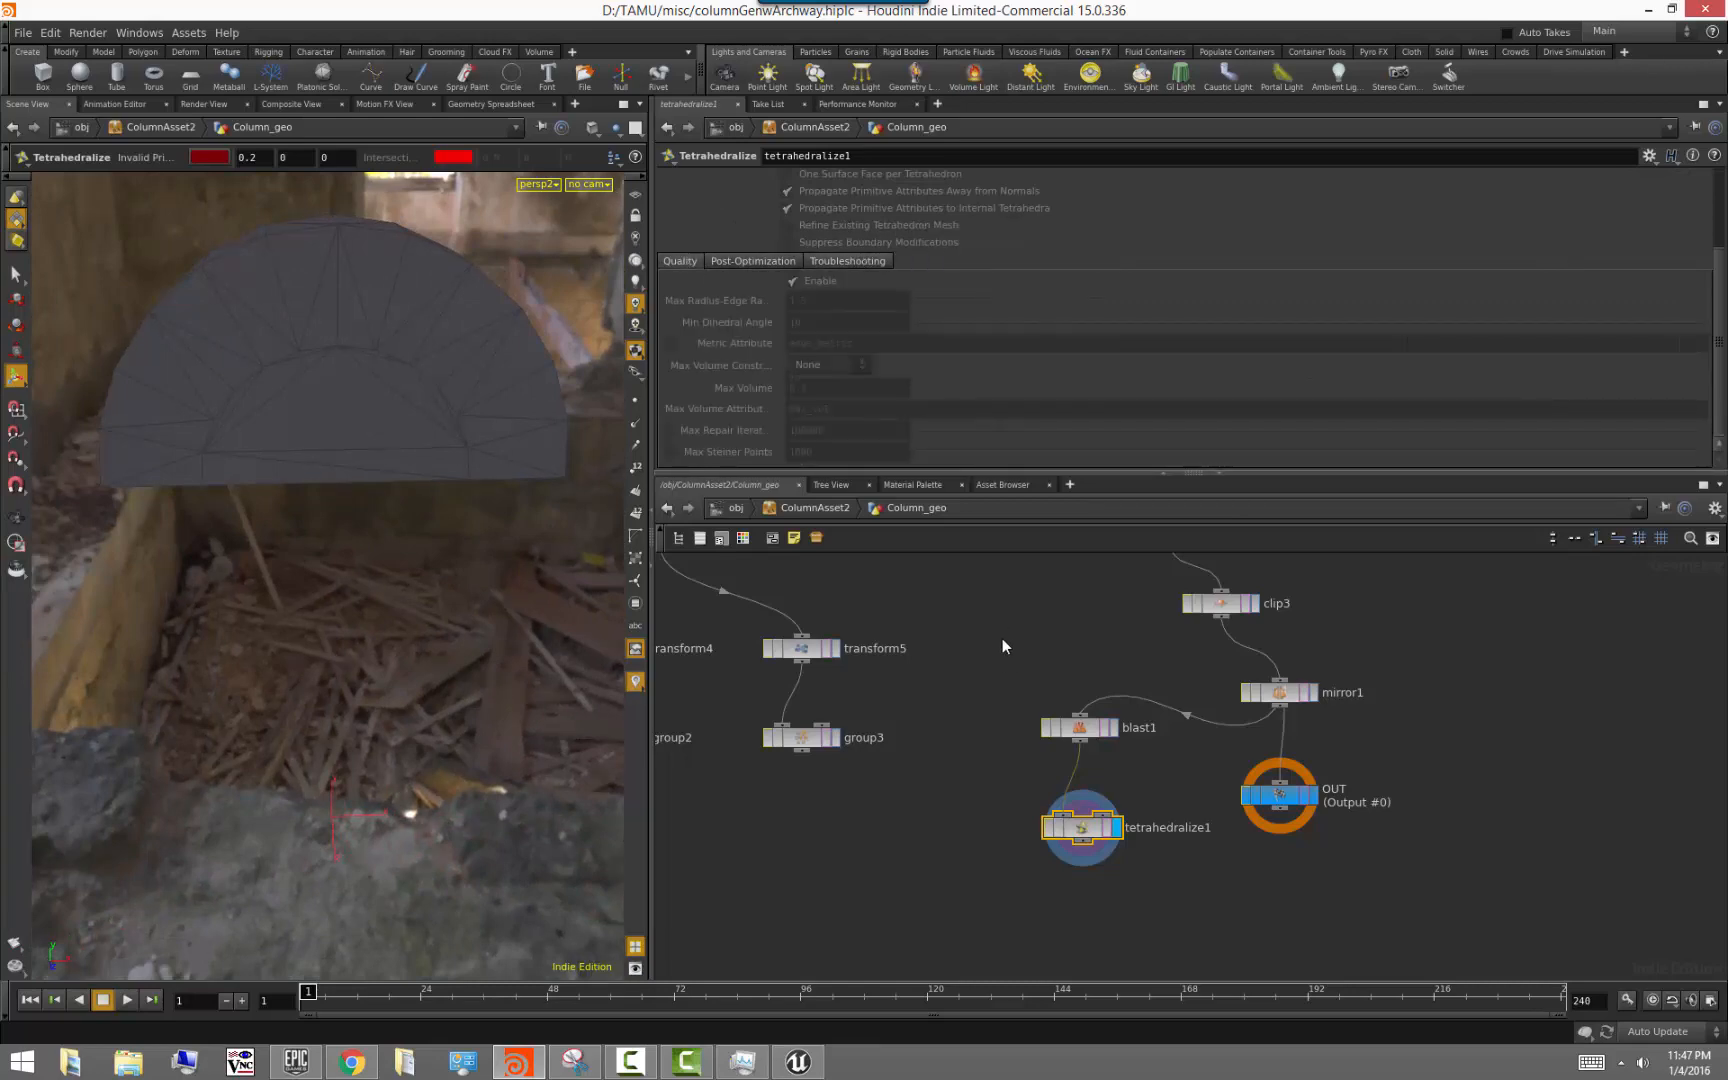
Add a PolyReduce node after tetrahedralize1 and display its result
middle_drag(964, 687, 1033, 666)
alt+drag(433, 516, 494, 530)
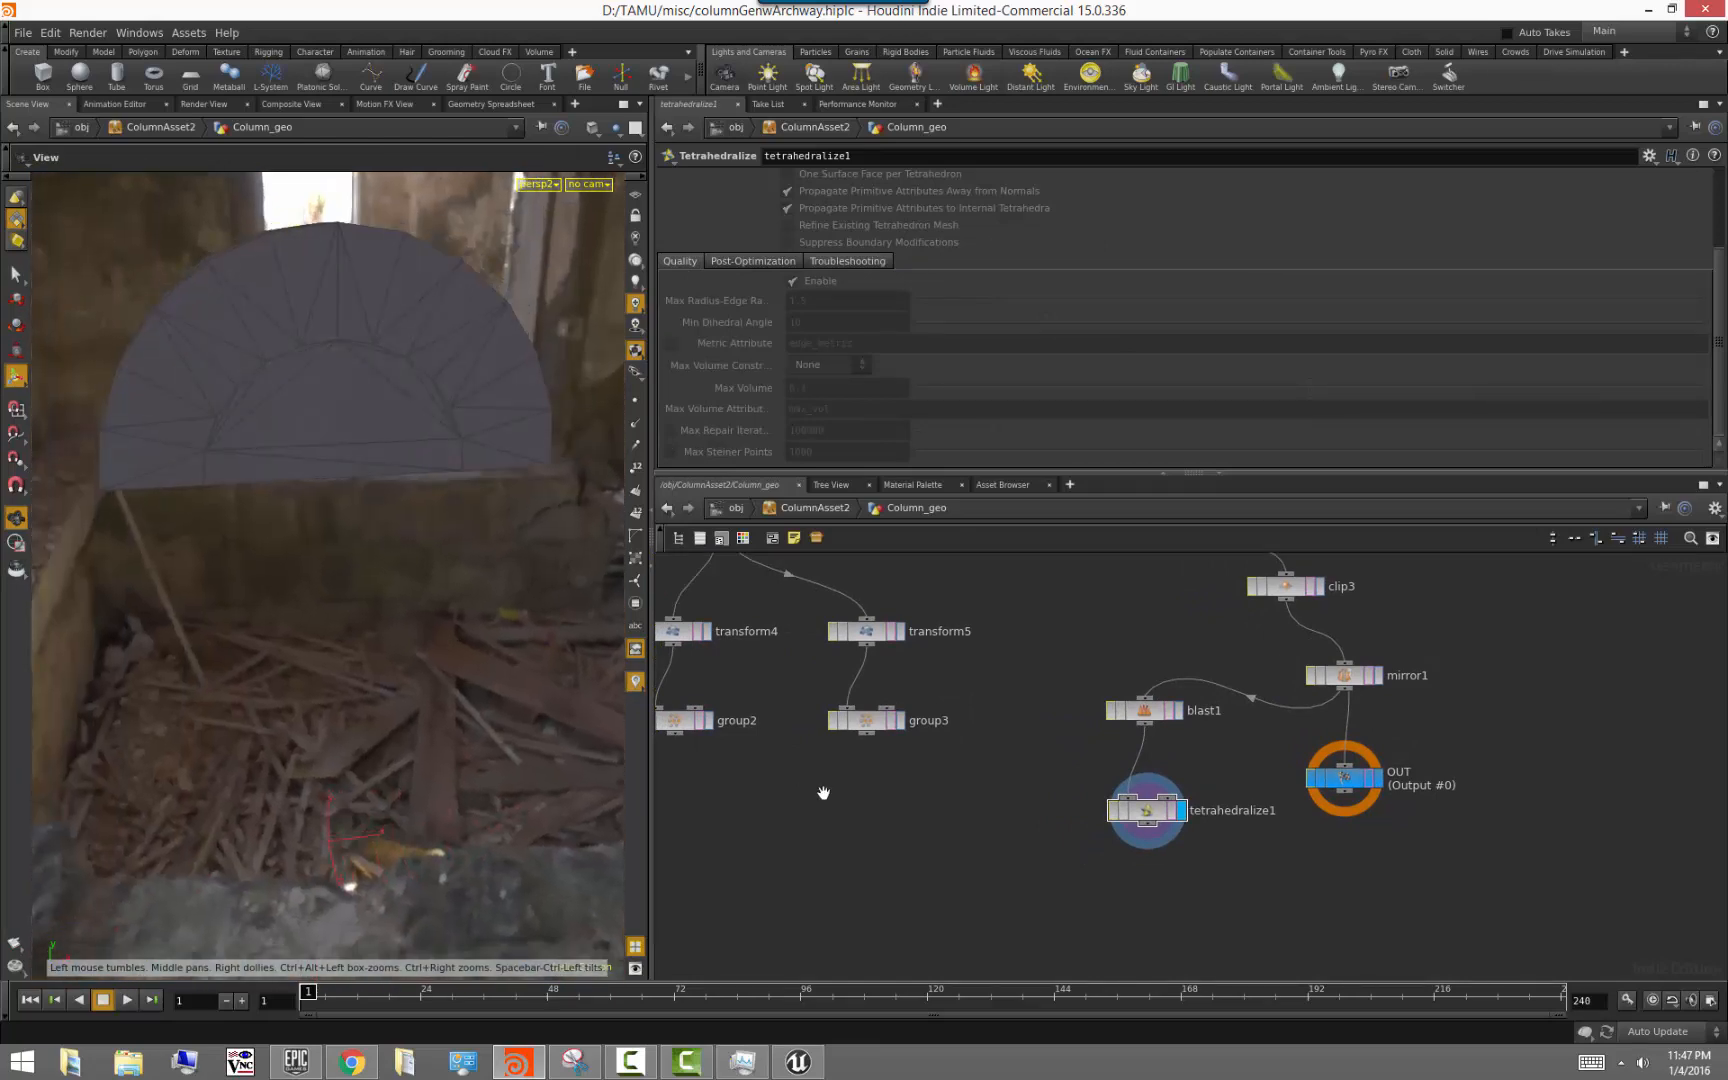
key(Tab)
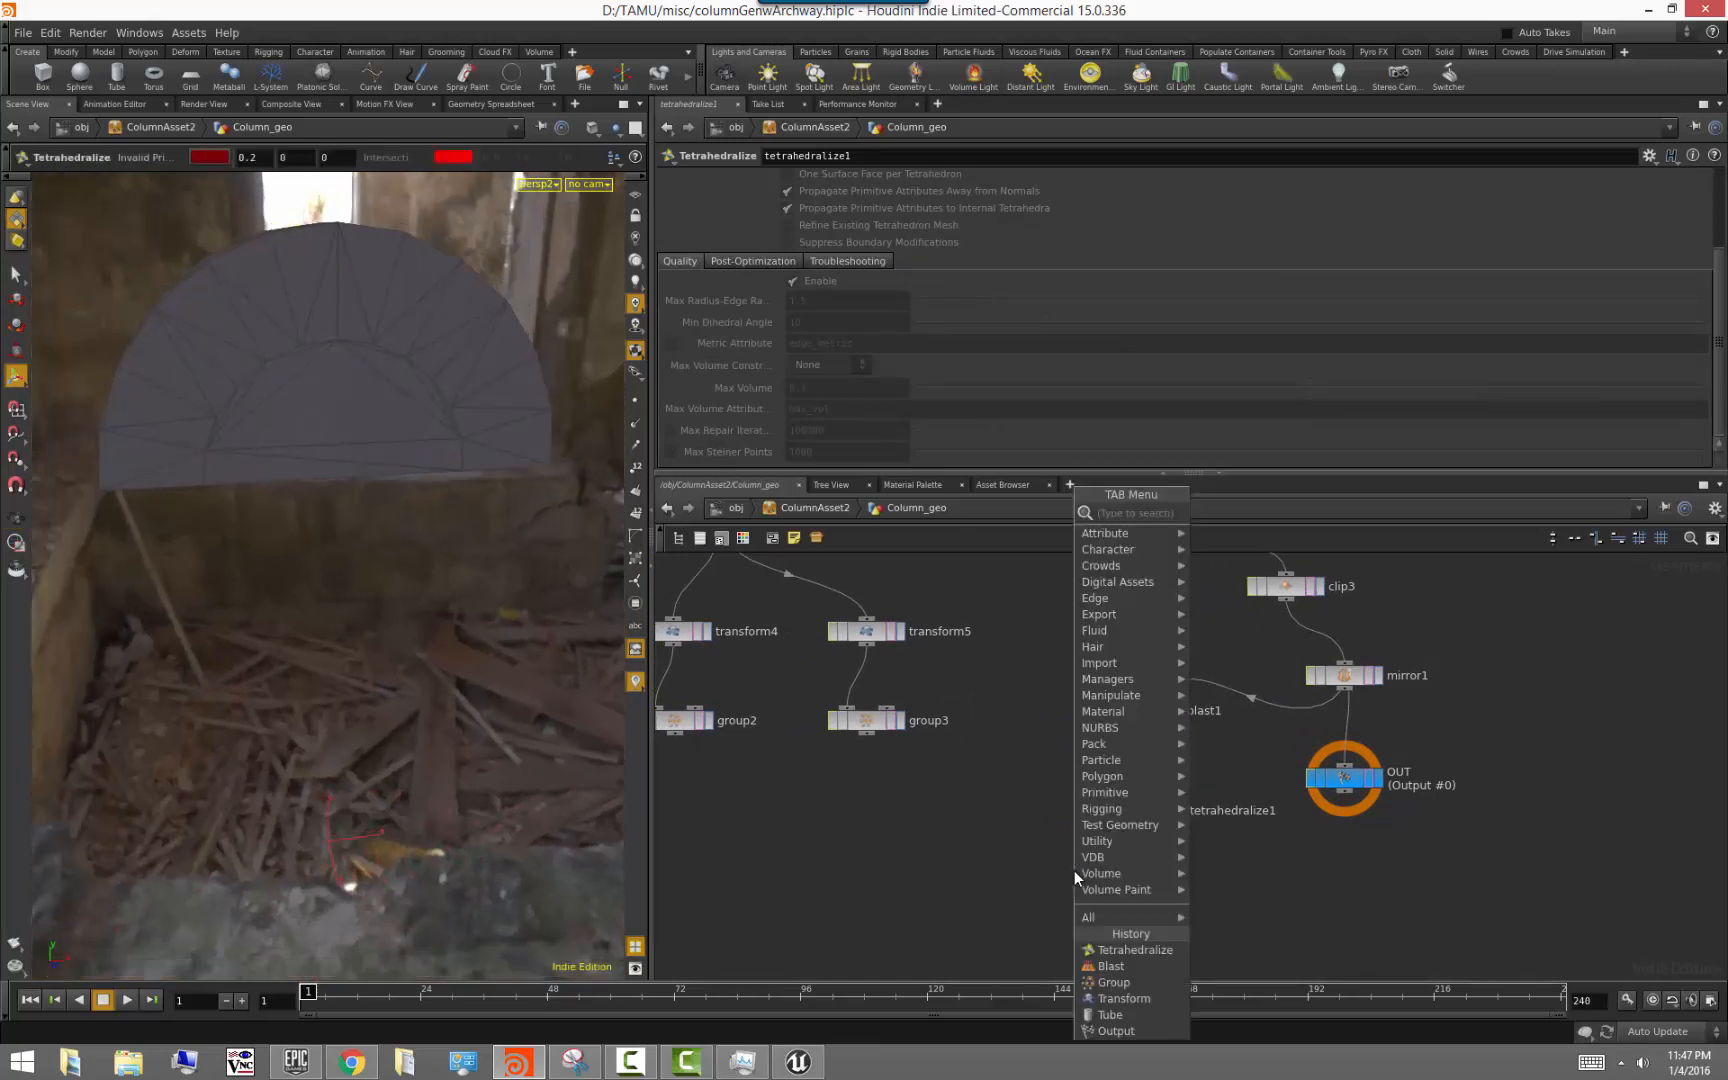
text(polyred)
key(Return)
click(1075, 869)
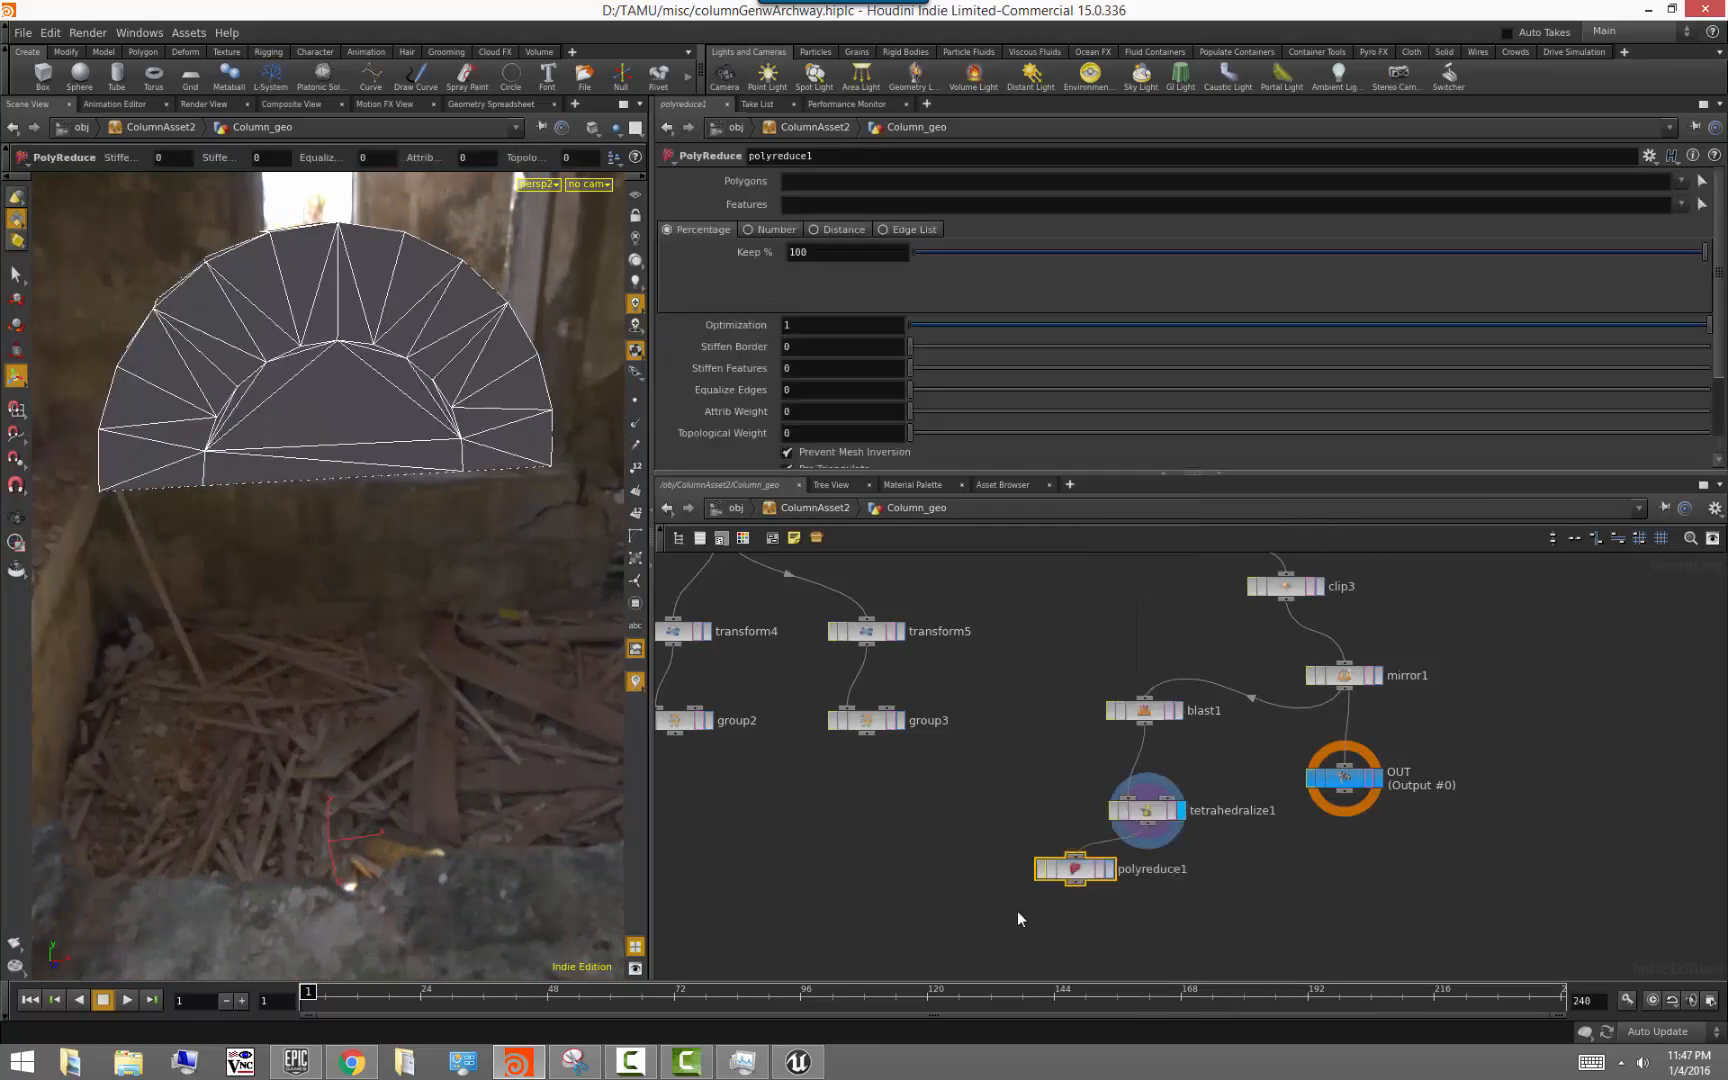
click(1110, 872)
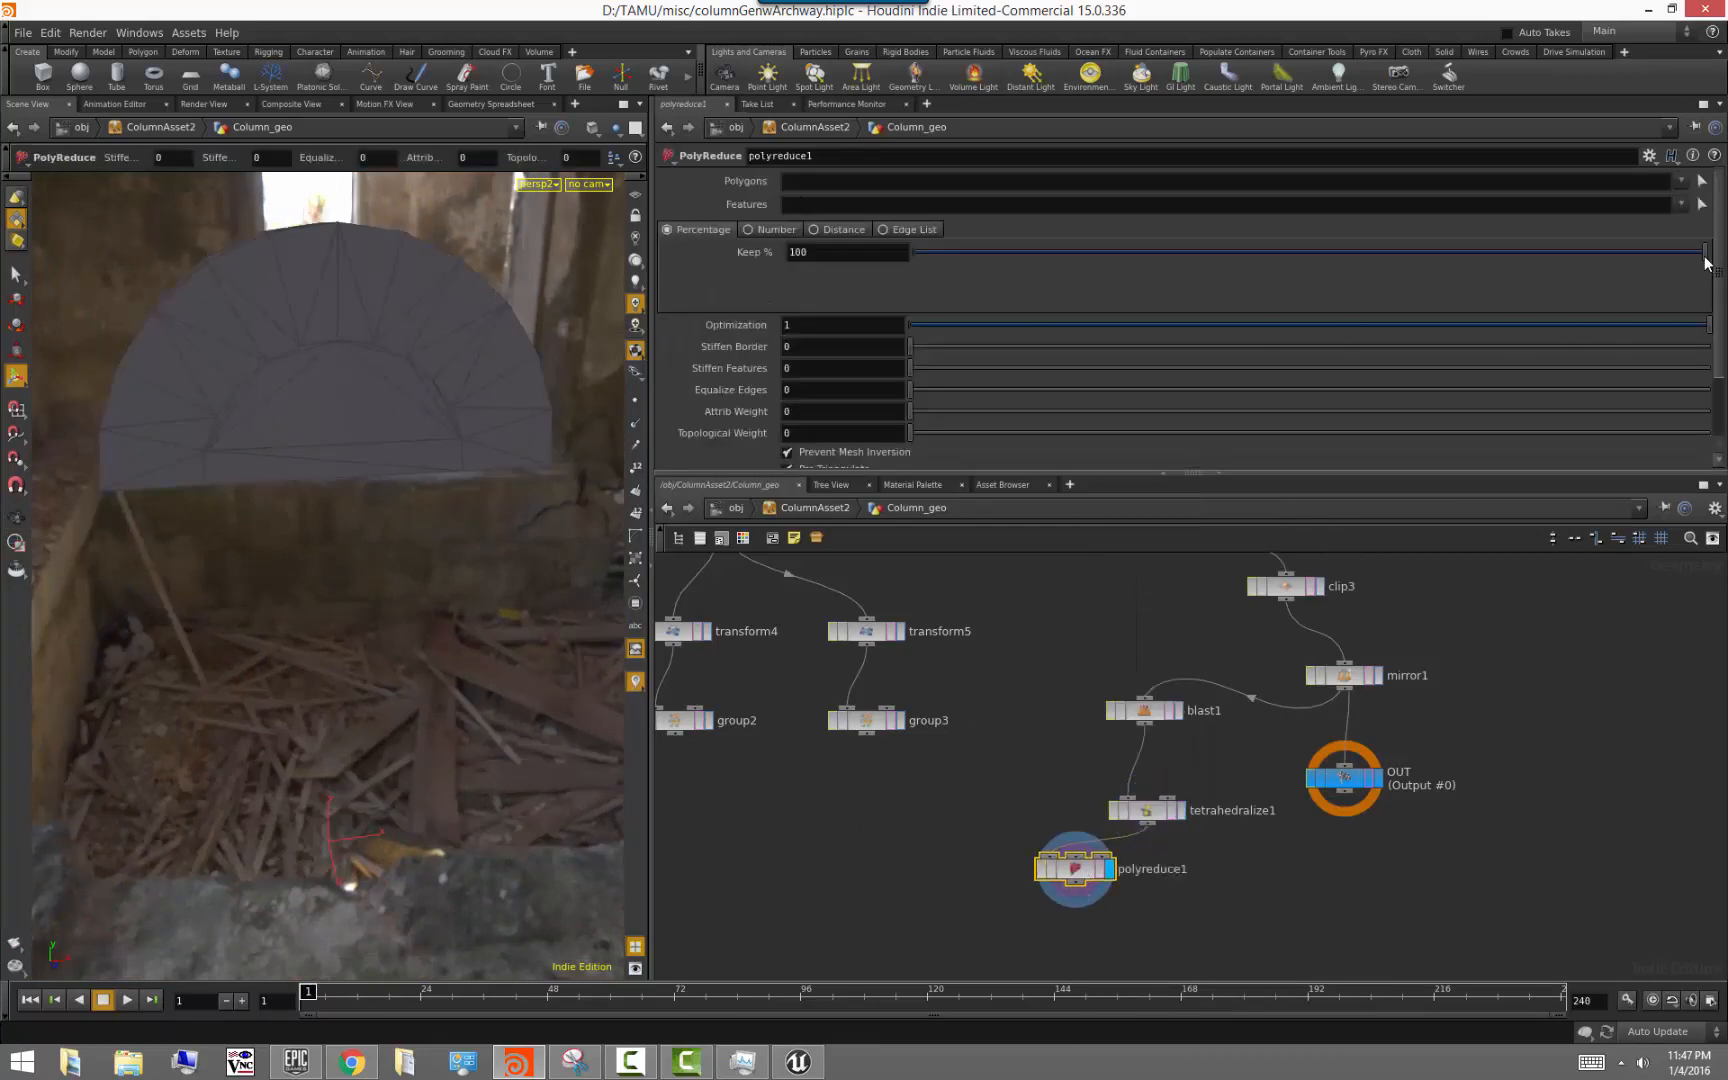
Try PolyReduce Keep percentages of 69.7 and 49.4, checking the reduced arch hull from both sides
drag(1705, 258, 1446, 269)
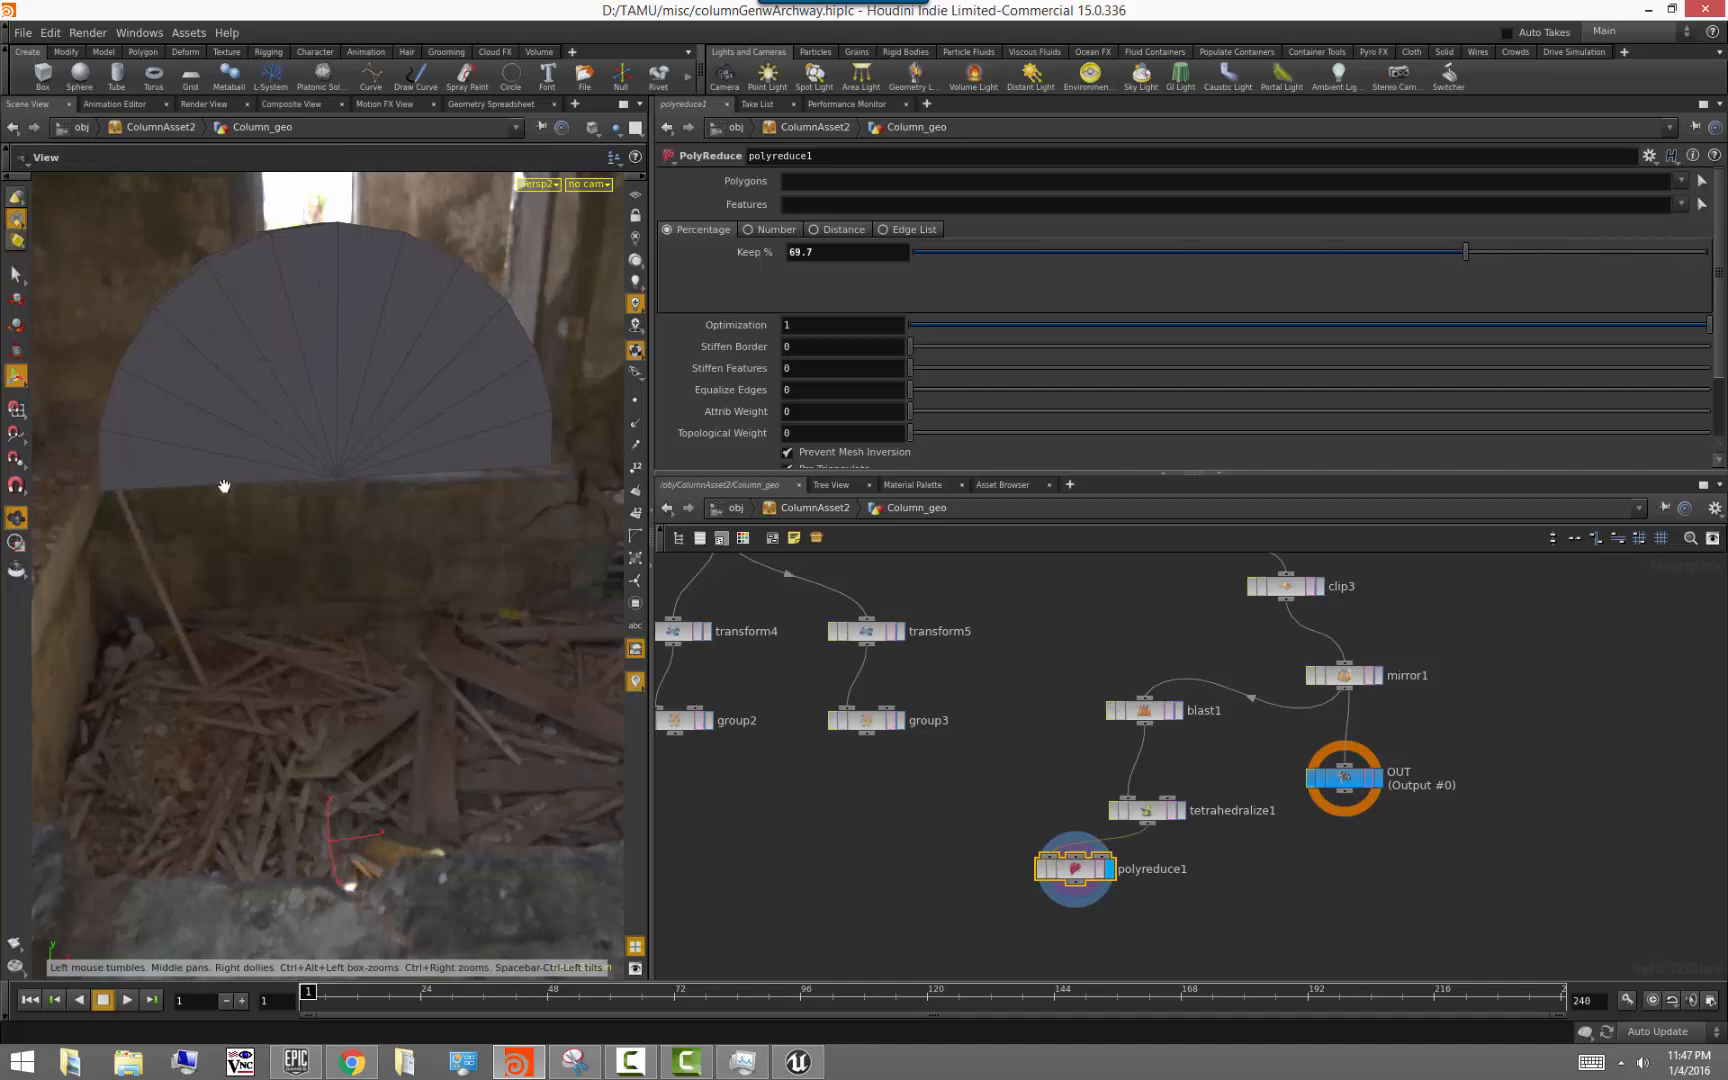
alt+drag(234, 532, 520, 510)
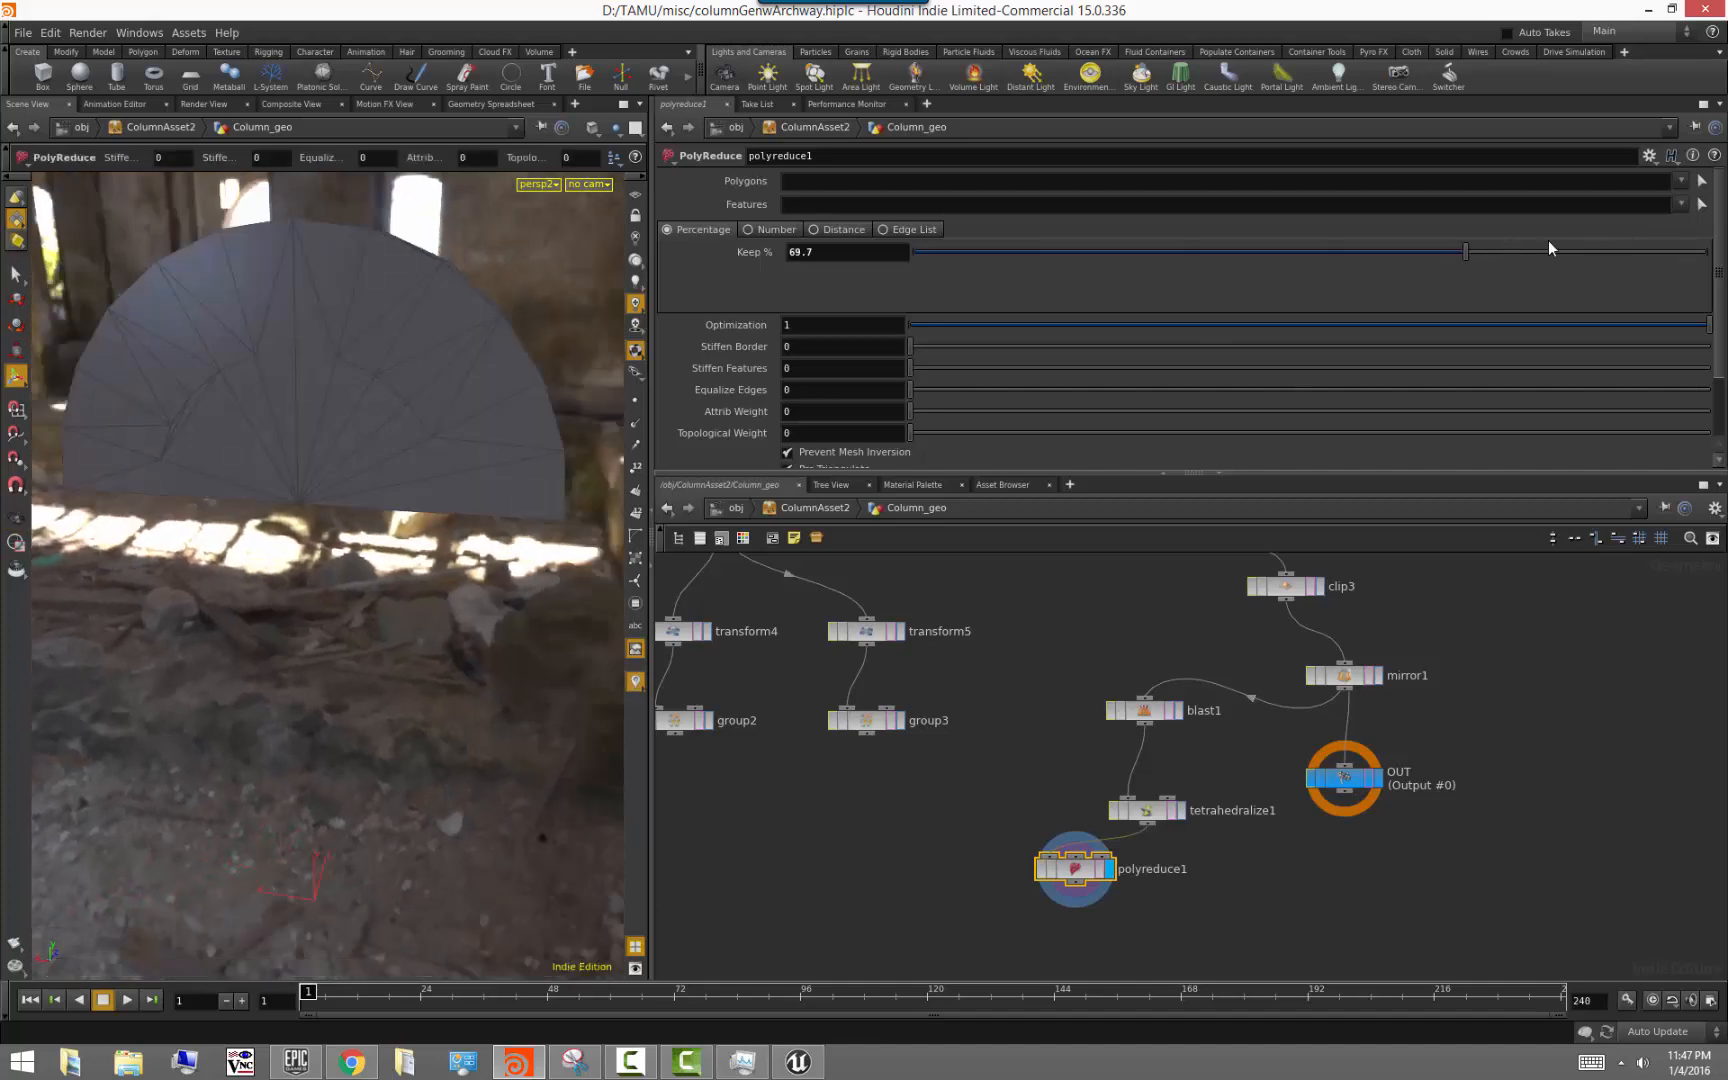
drag(1335, 268, 1305, 270)
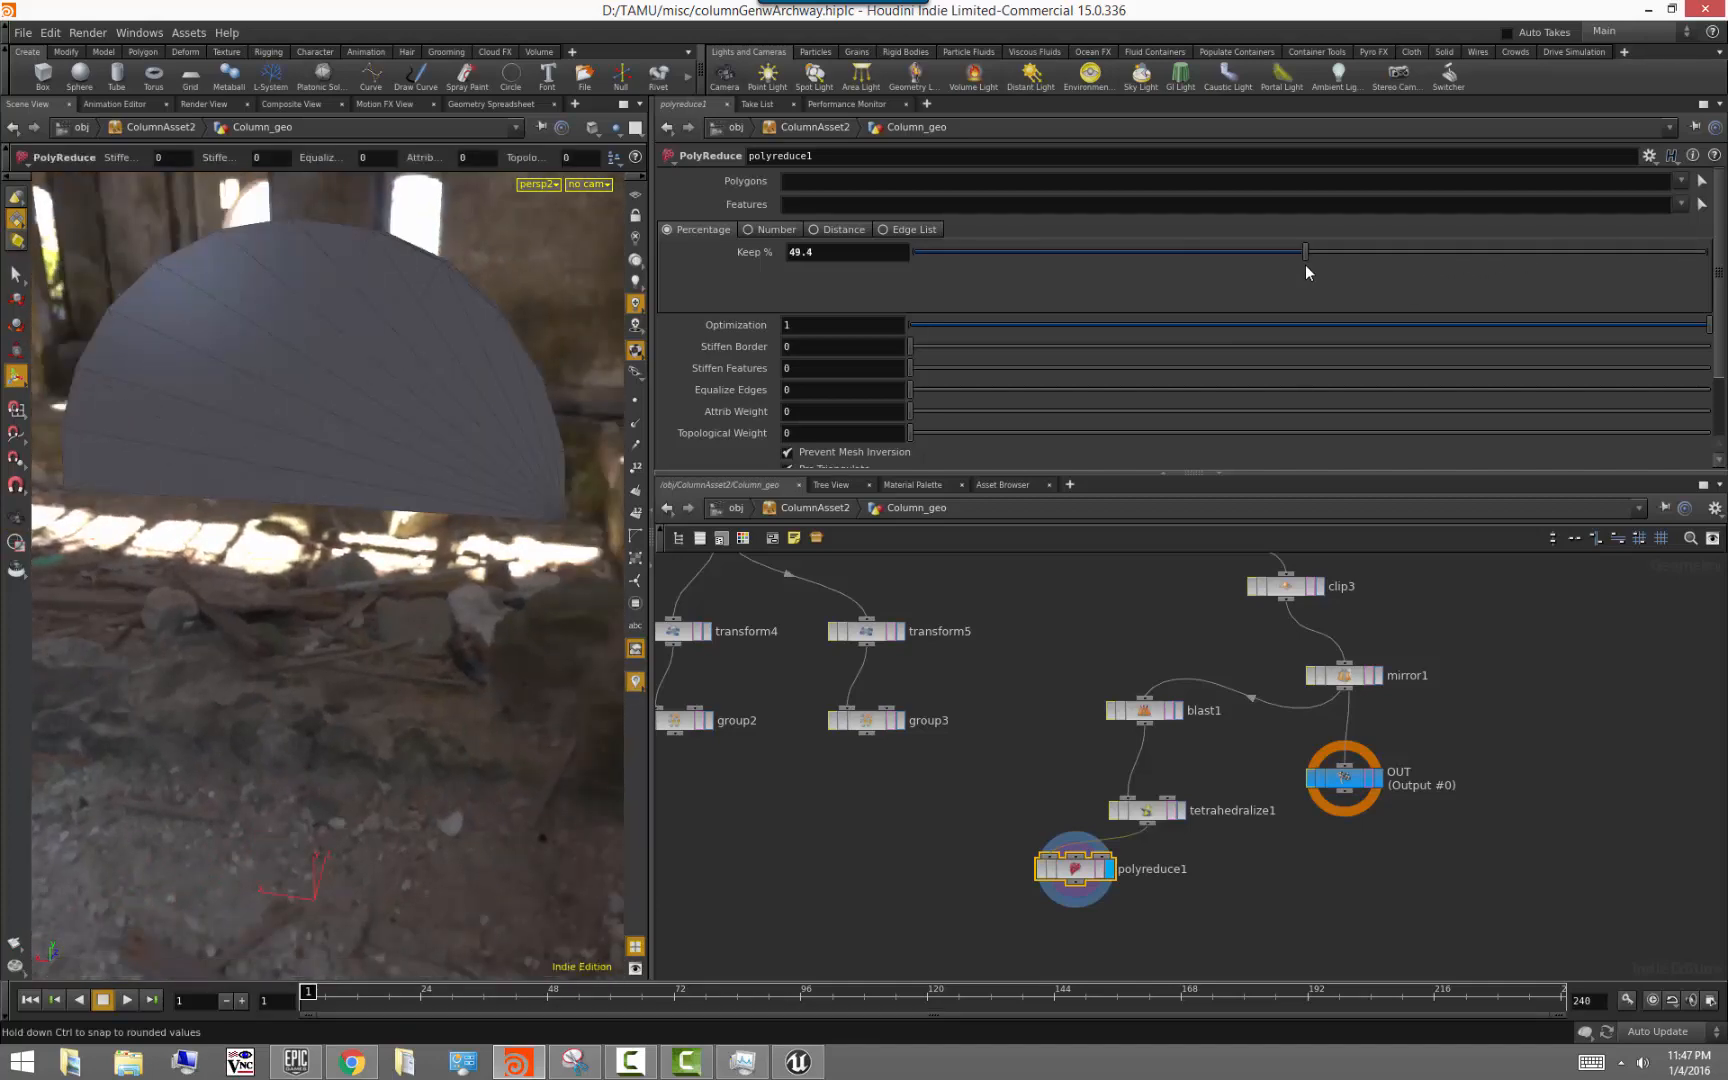
alt+drag(412, 683, 175, 694)
key(Return)
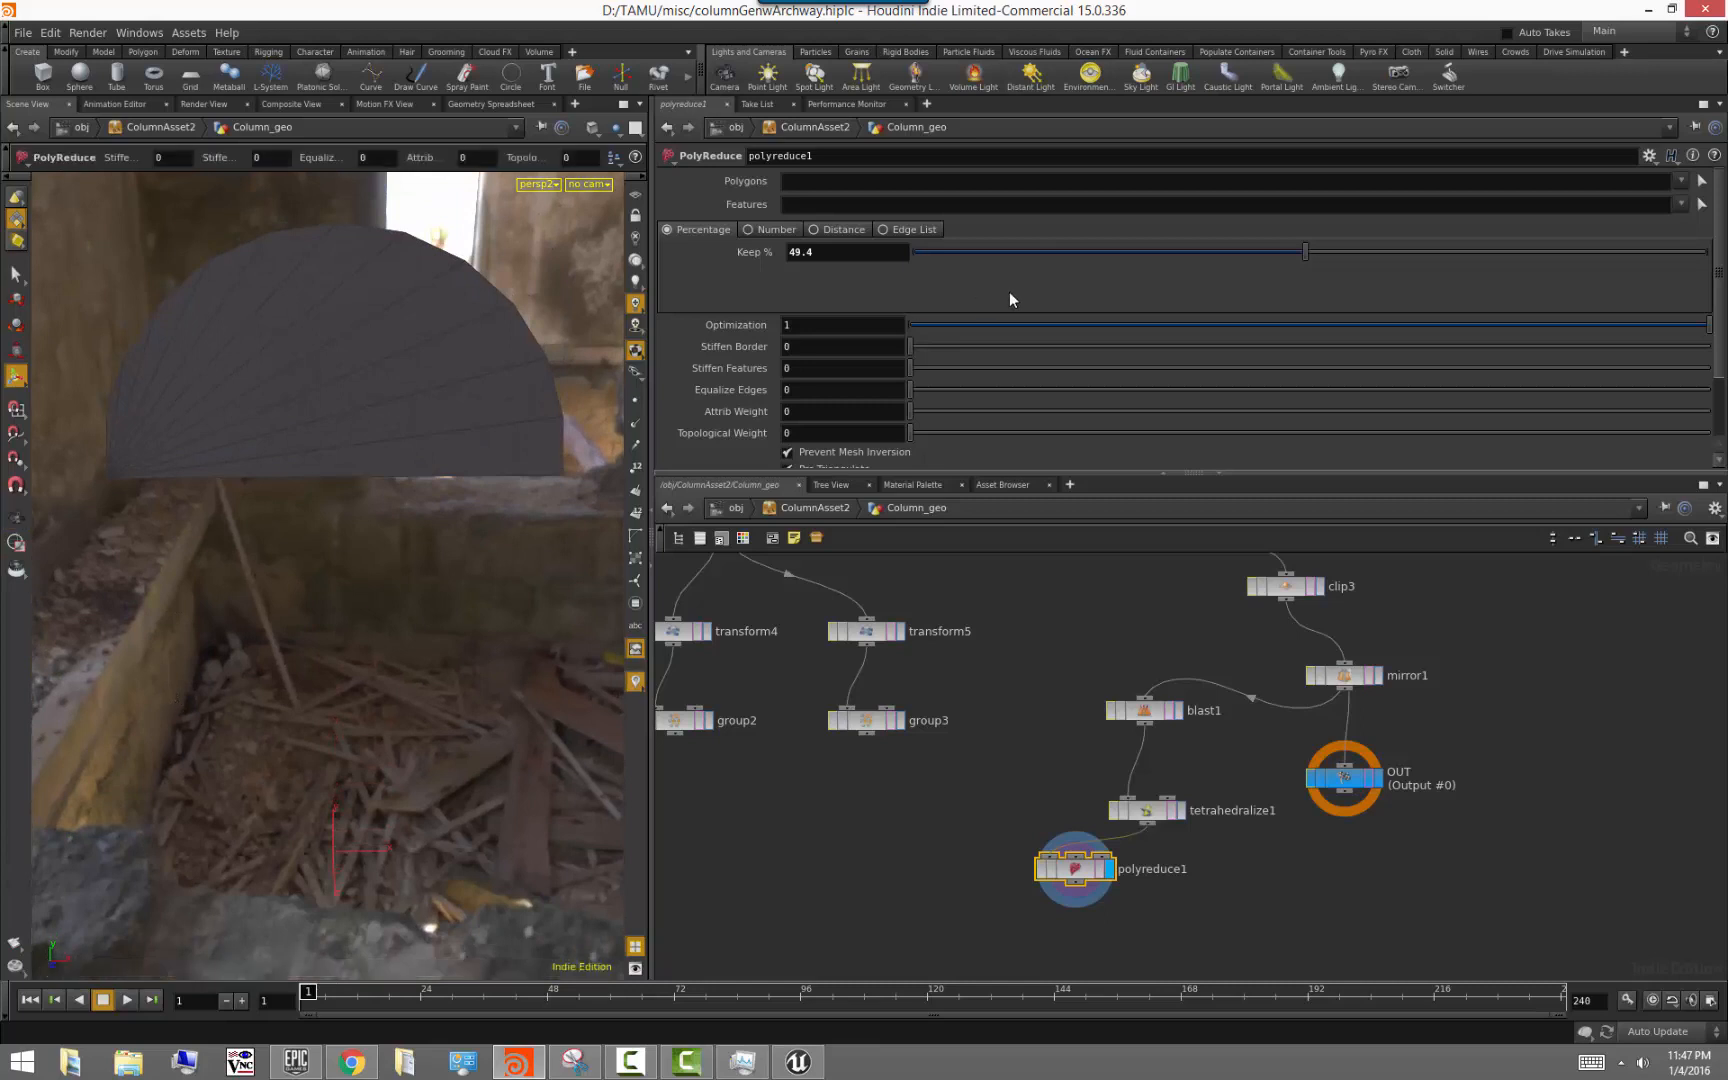
Set the PolyReduce Keep percentage to 49 and check the reduced arch hull
drag(994, 252, 1324, 235)
alt+drag(270, 680, 304, 640)
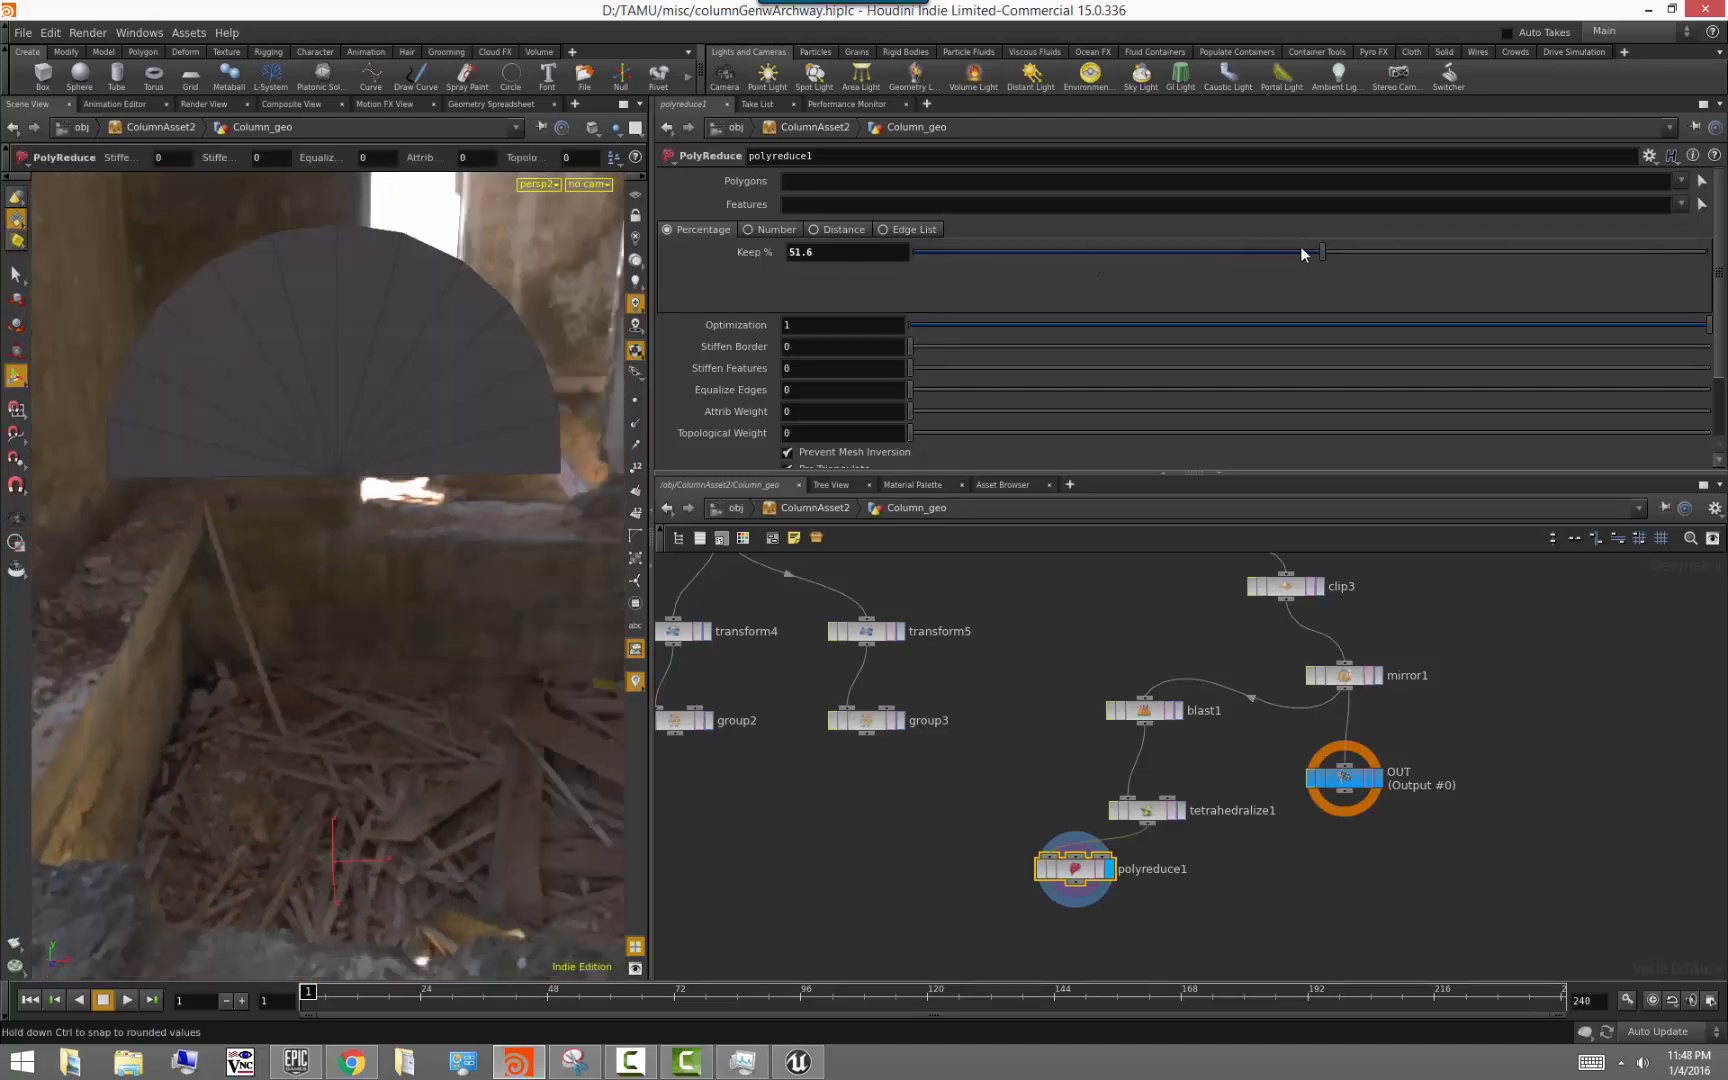
text(49)
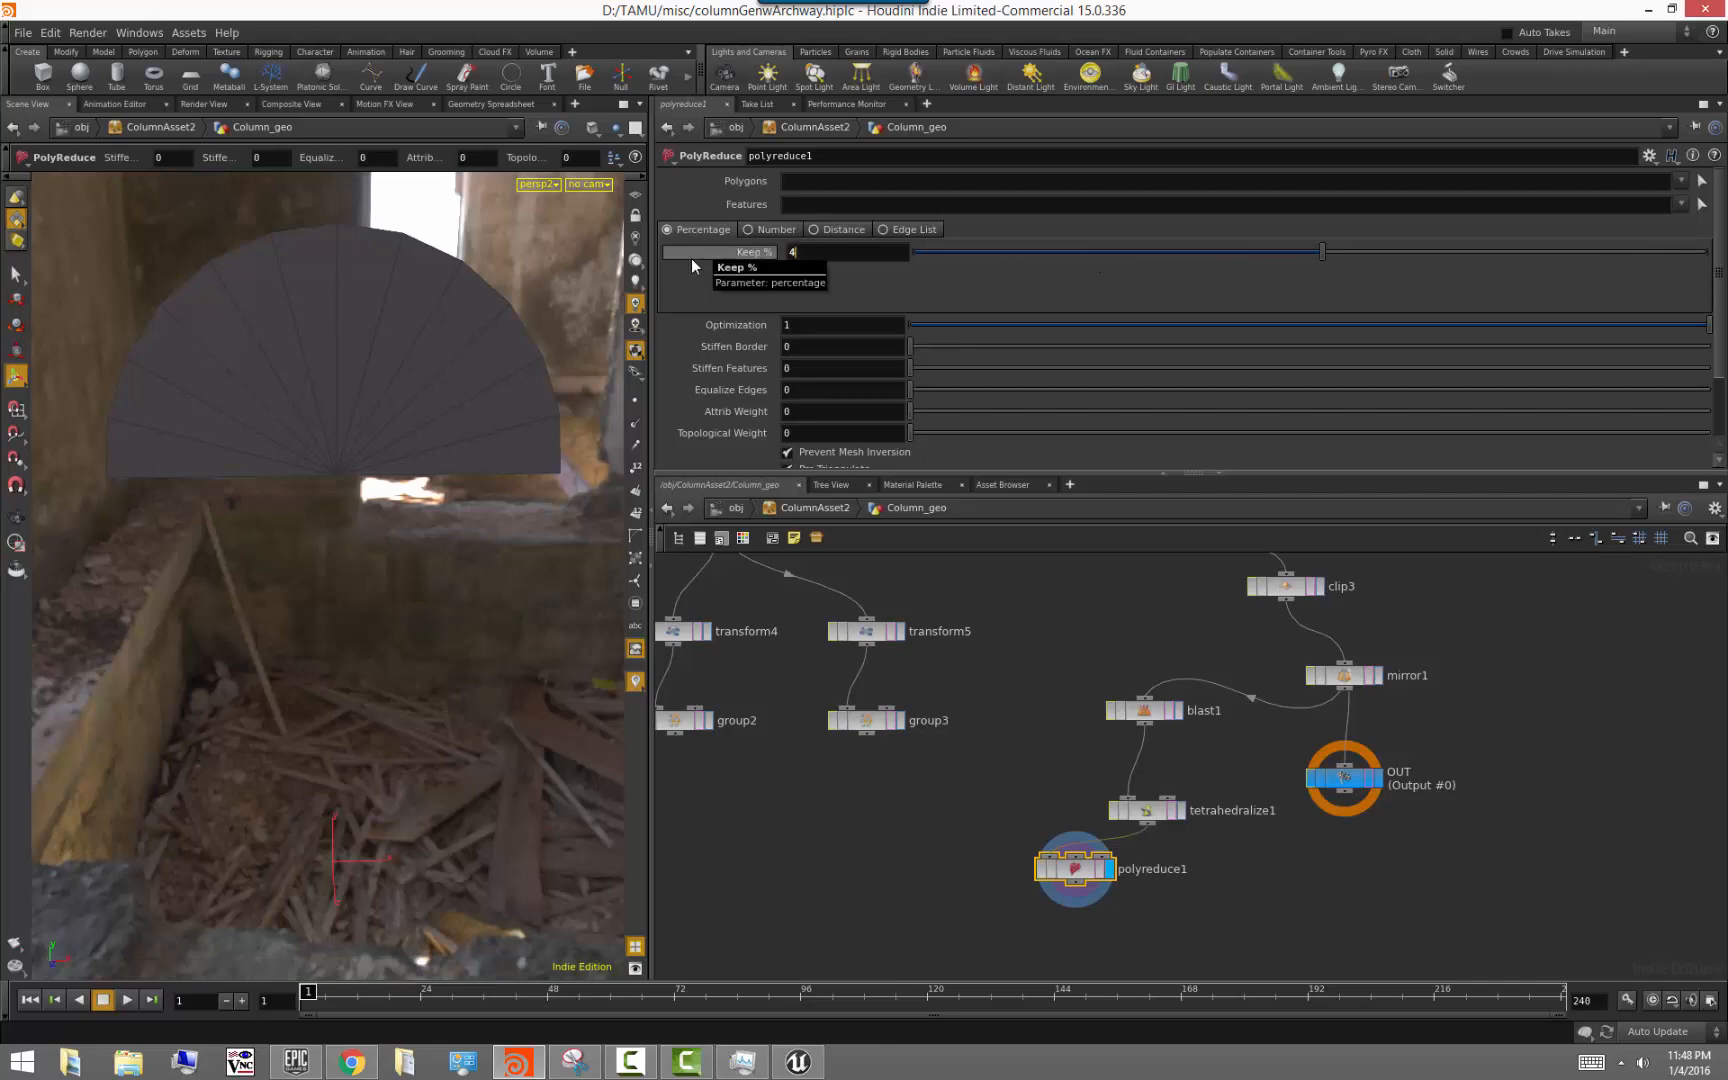
key(Return)
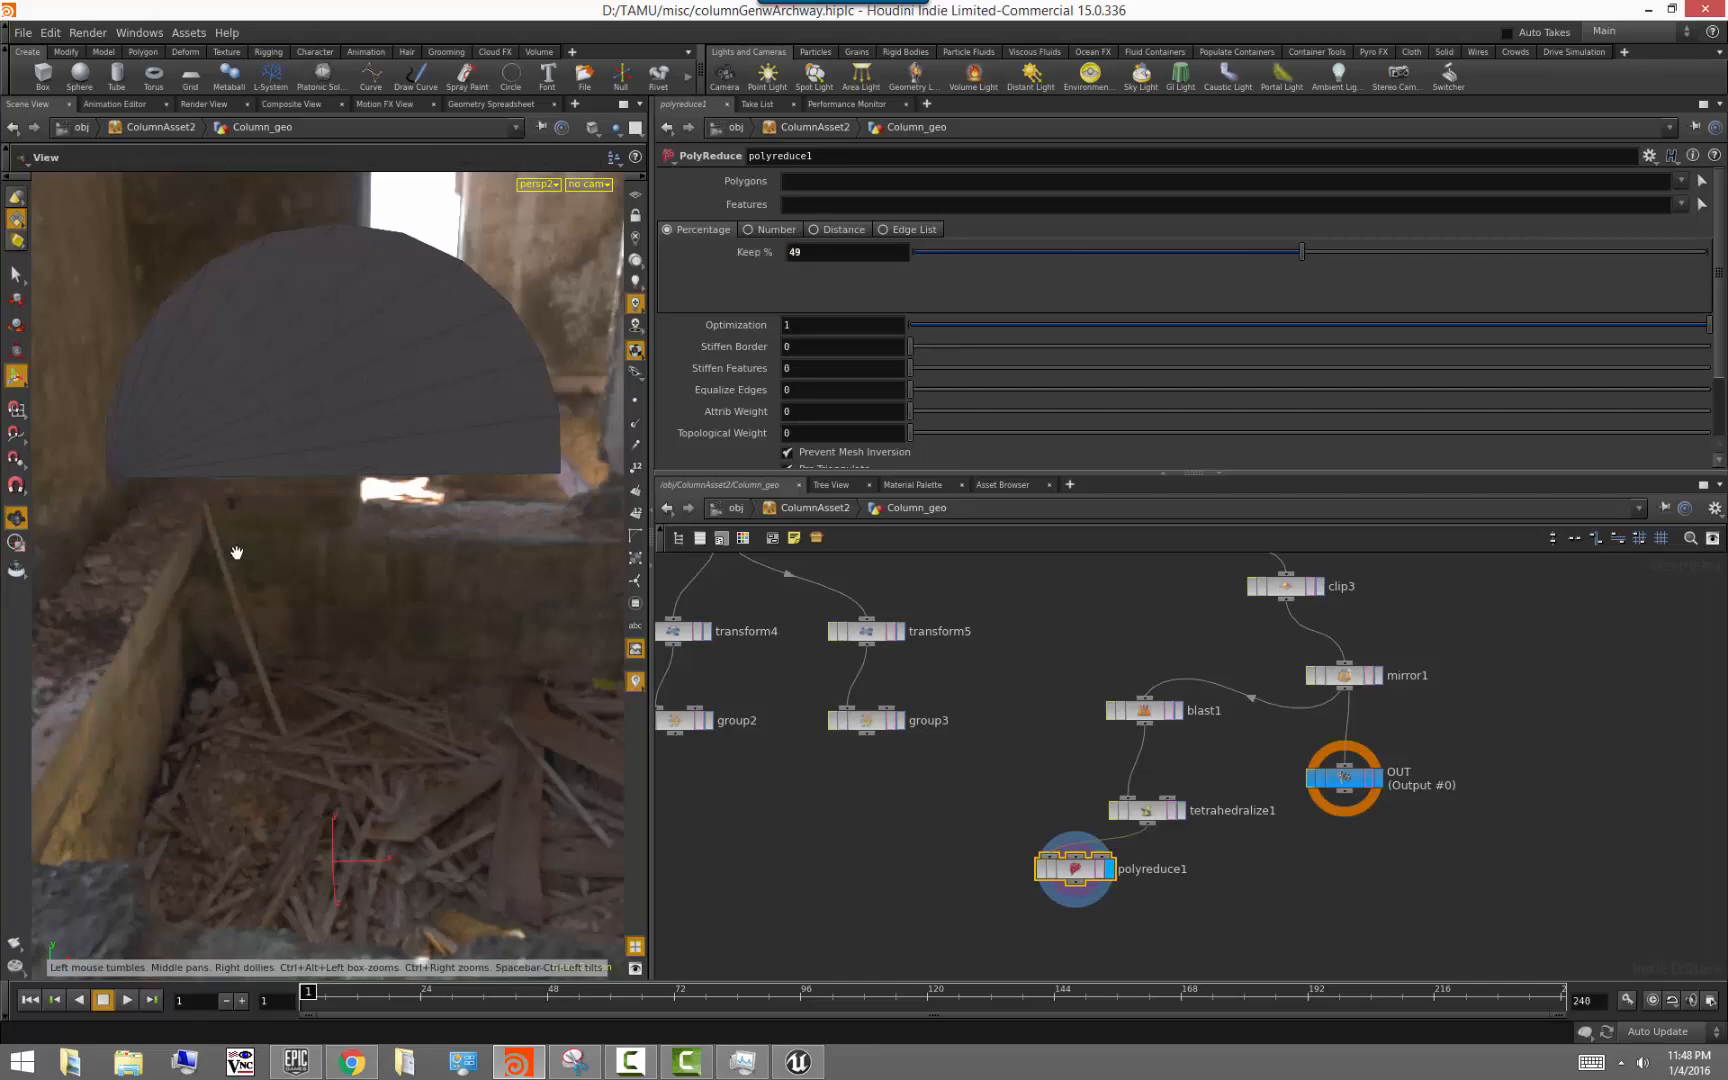
mouse_move(235, 551)
alt+mouse_down()
mouse_move(302, 592)
mouse_move(282, 552)
mouse_move(363, 525)
mouse_move(289, 501)
mouse_move(305, 493)
mouse_move(220, 494)
mouse_move(250, 565)
alt+mouse_up()
Add a Group node after polyreduce1, name its group archwayCollision, and display the node
middle_drag(868, 815, 972, 752)
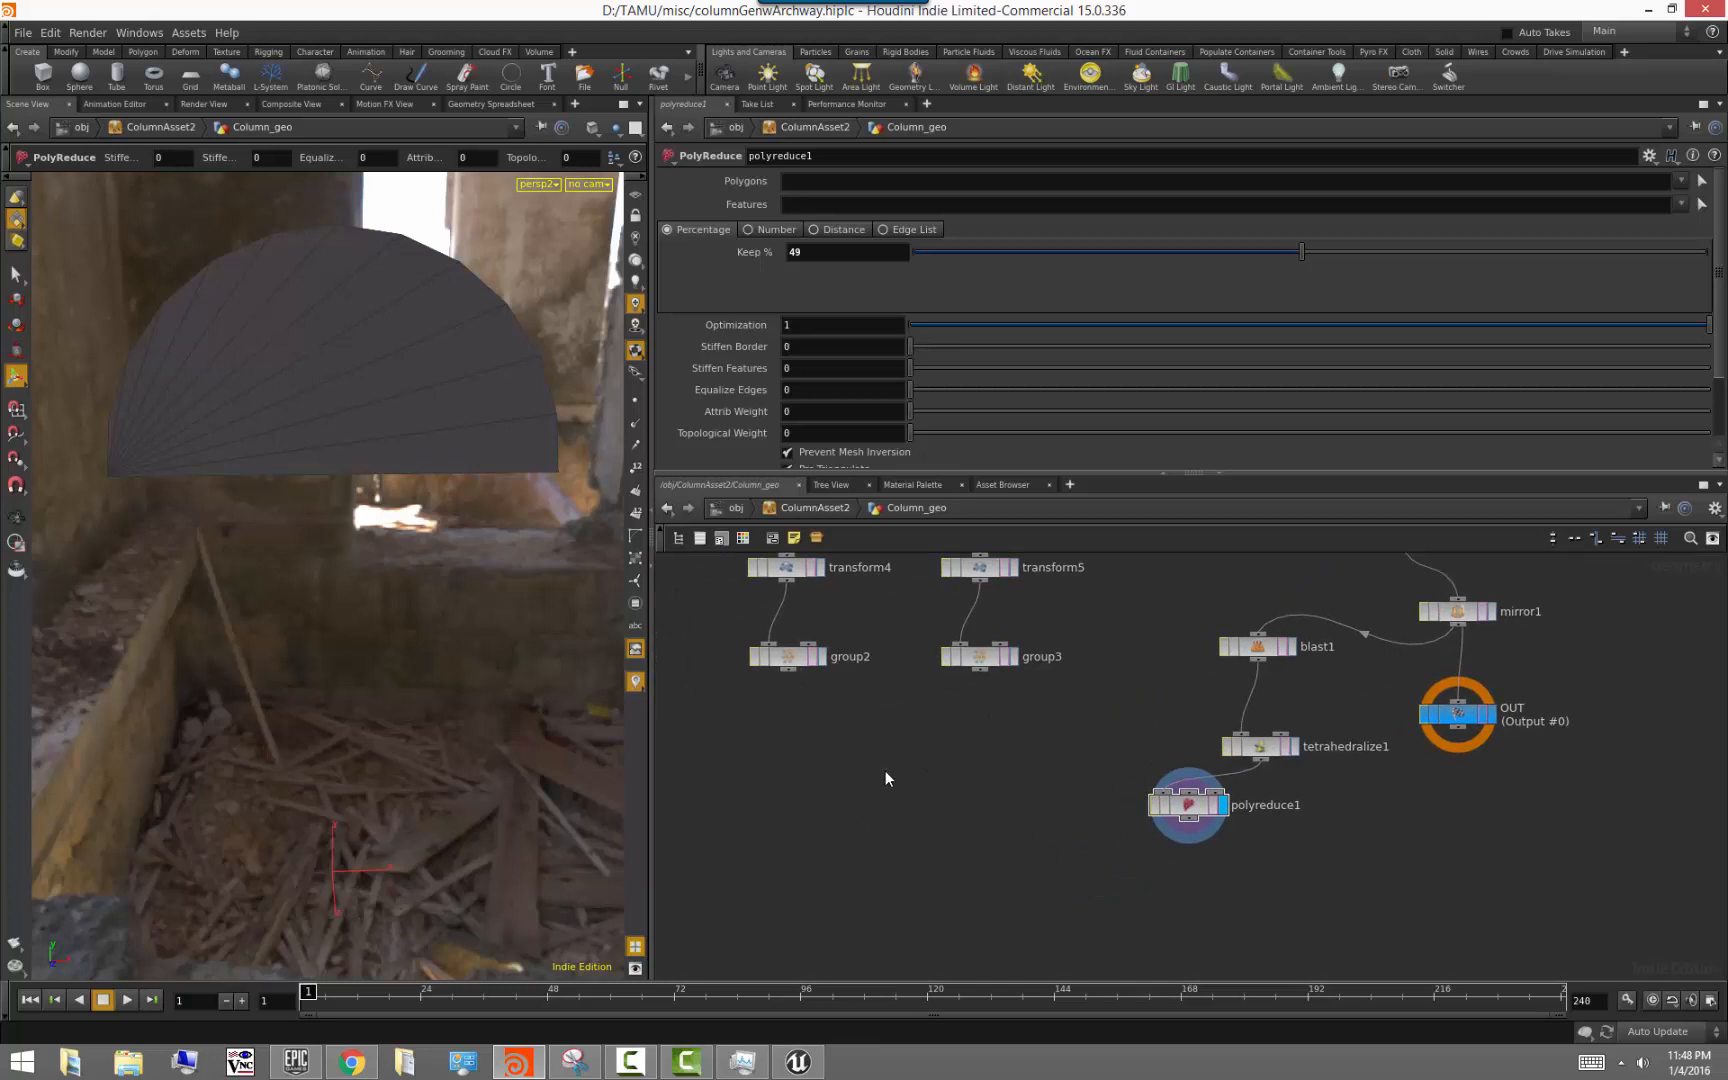
key(Tab)
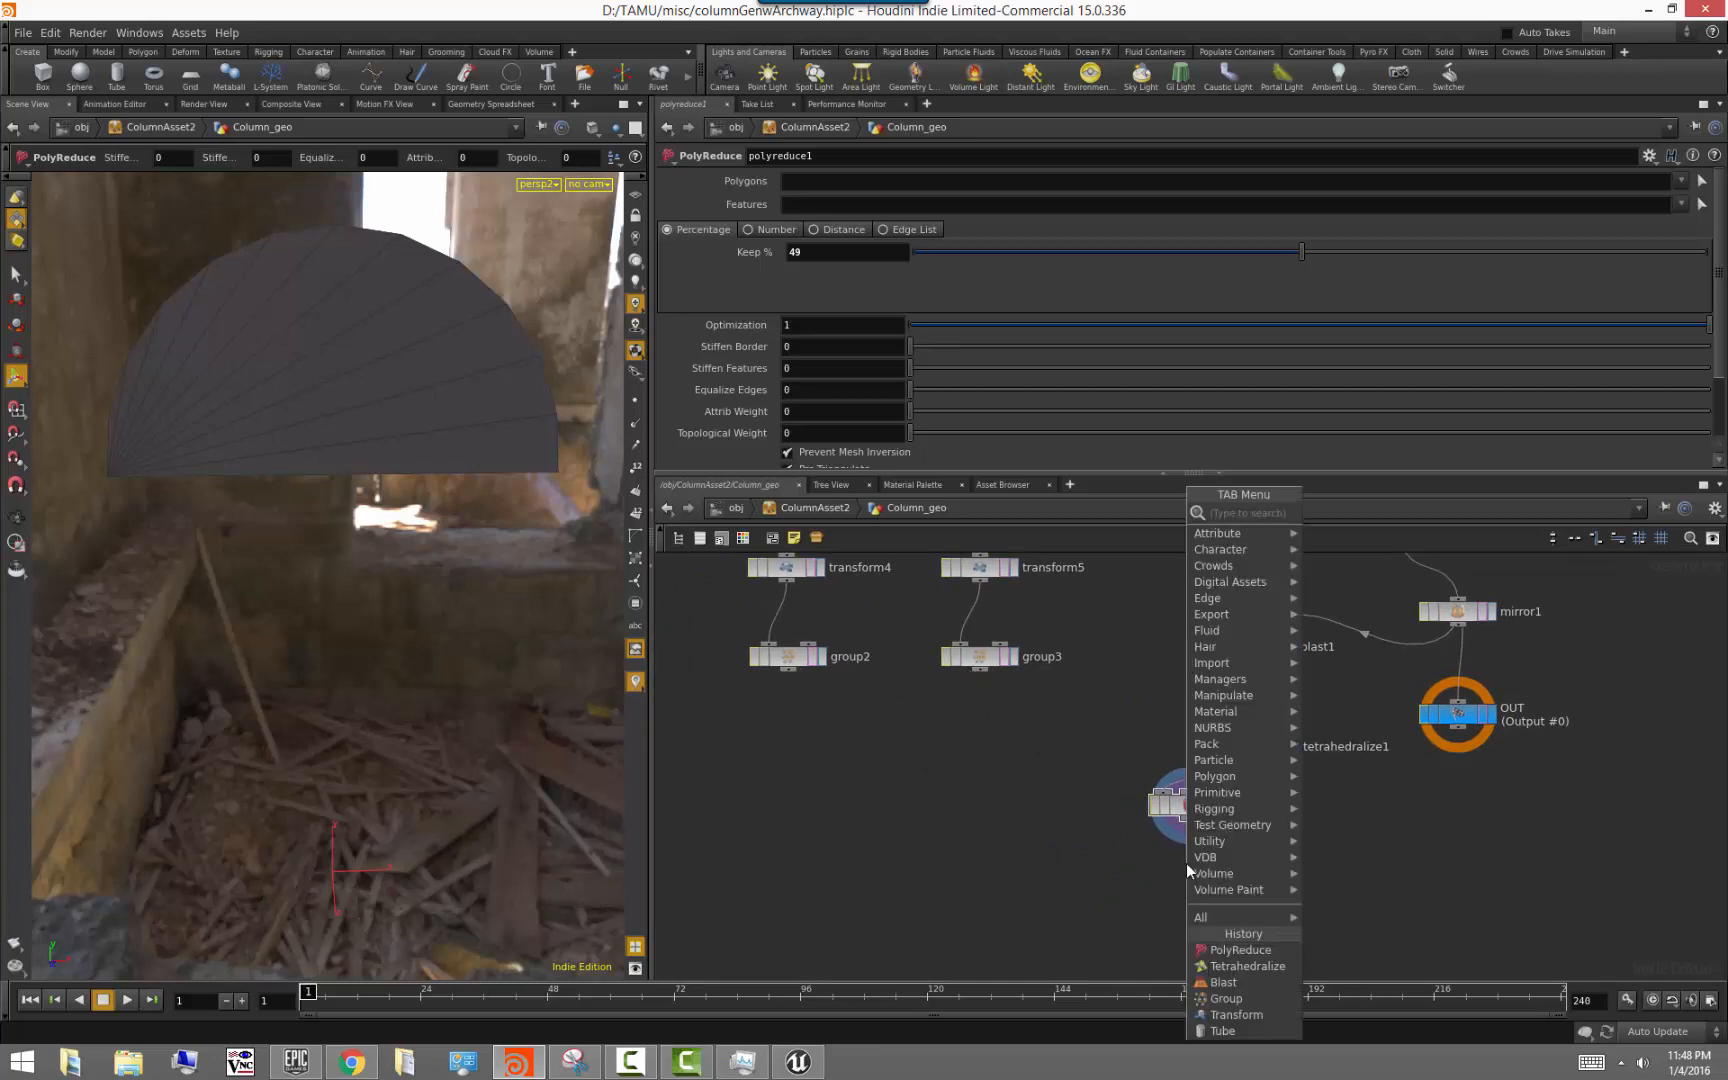
text(grou)
key(Return)
click(1188, 862)
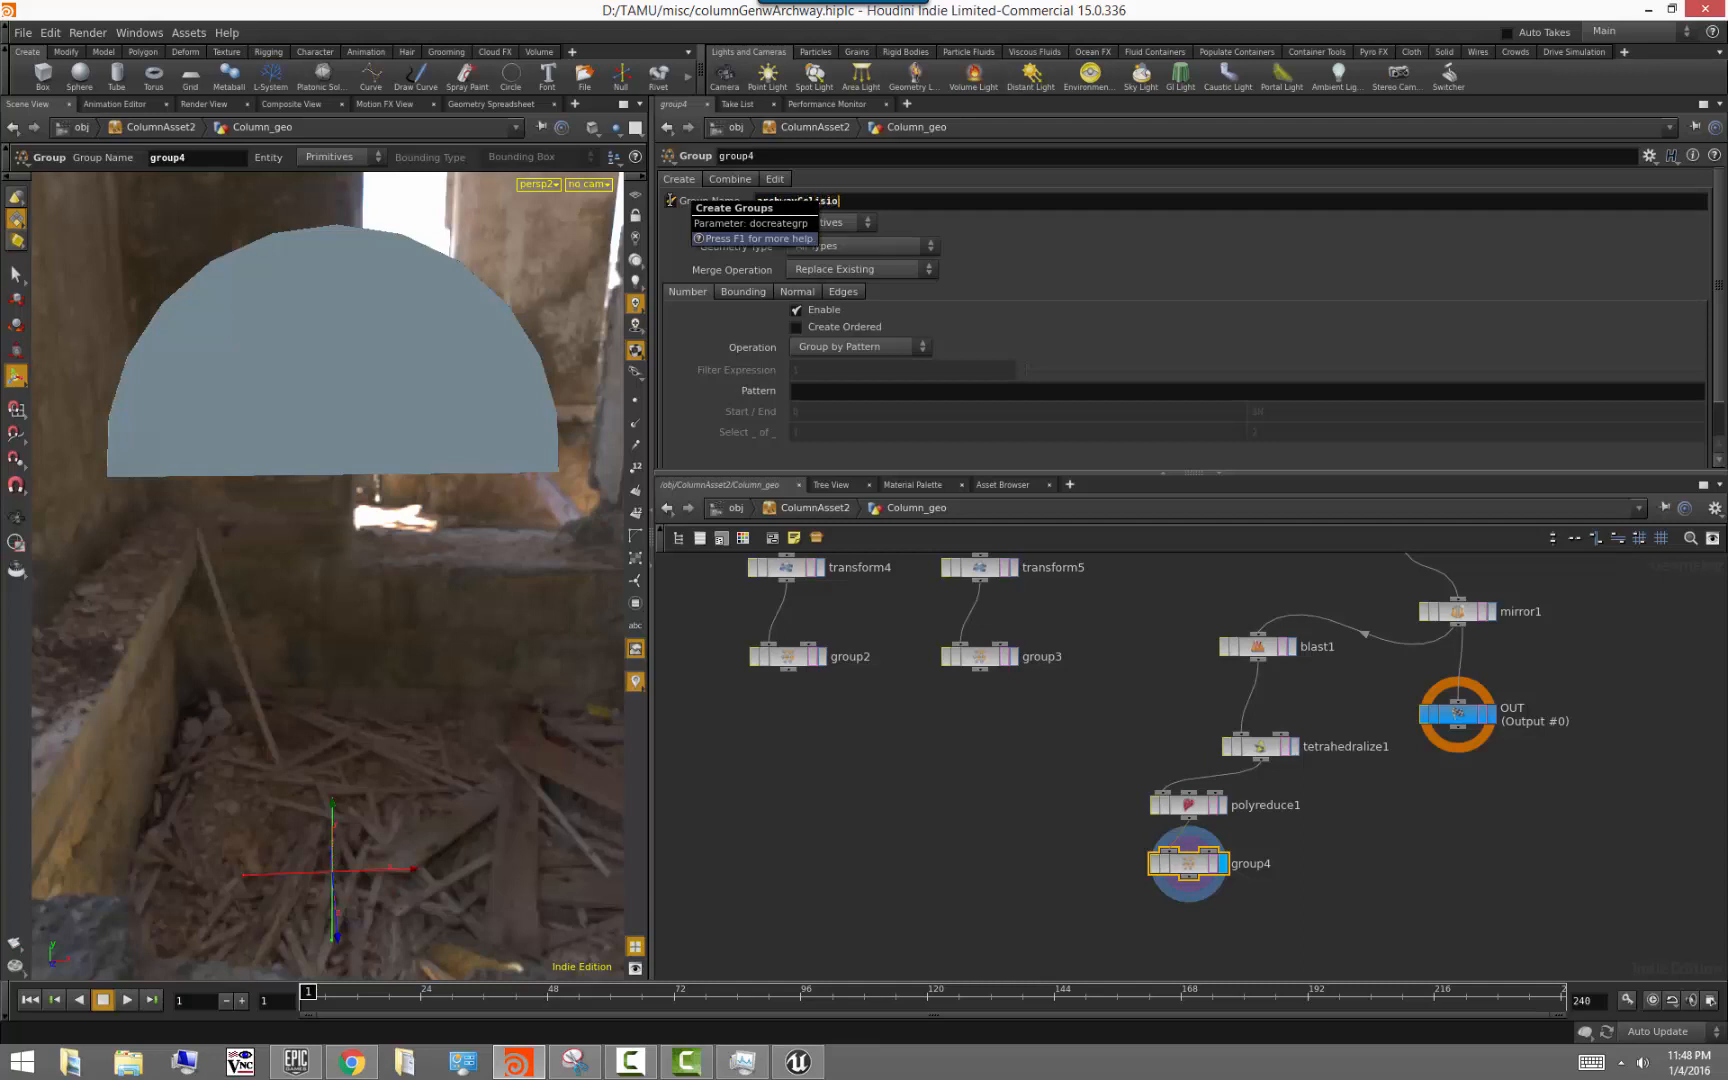
text(n)
key(Return)
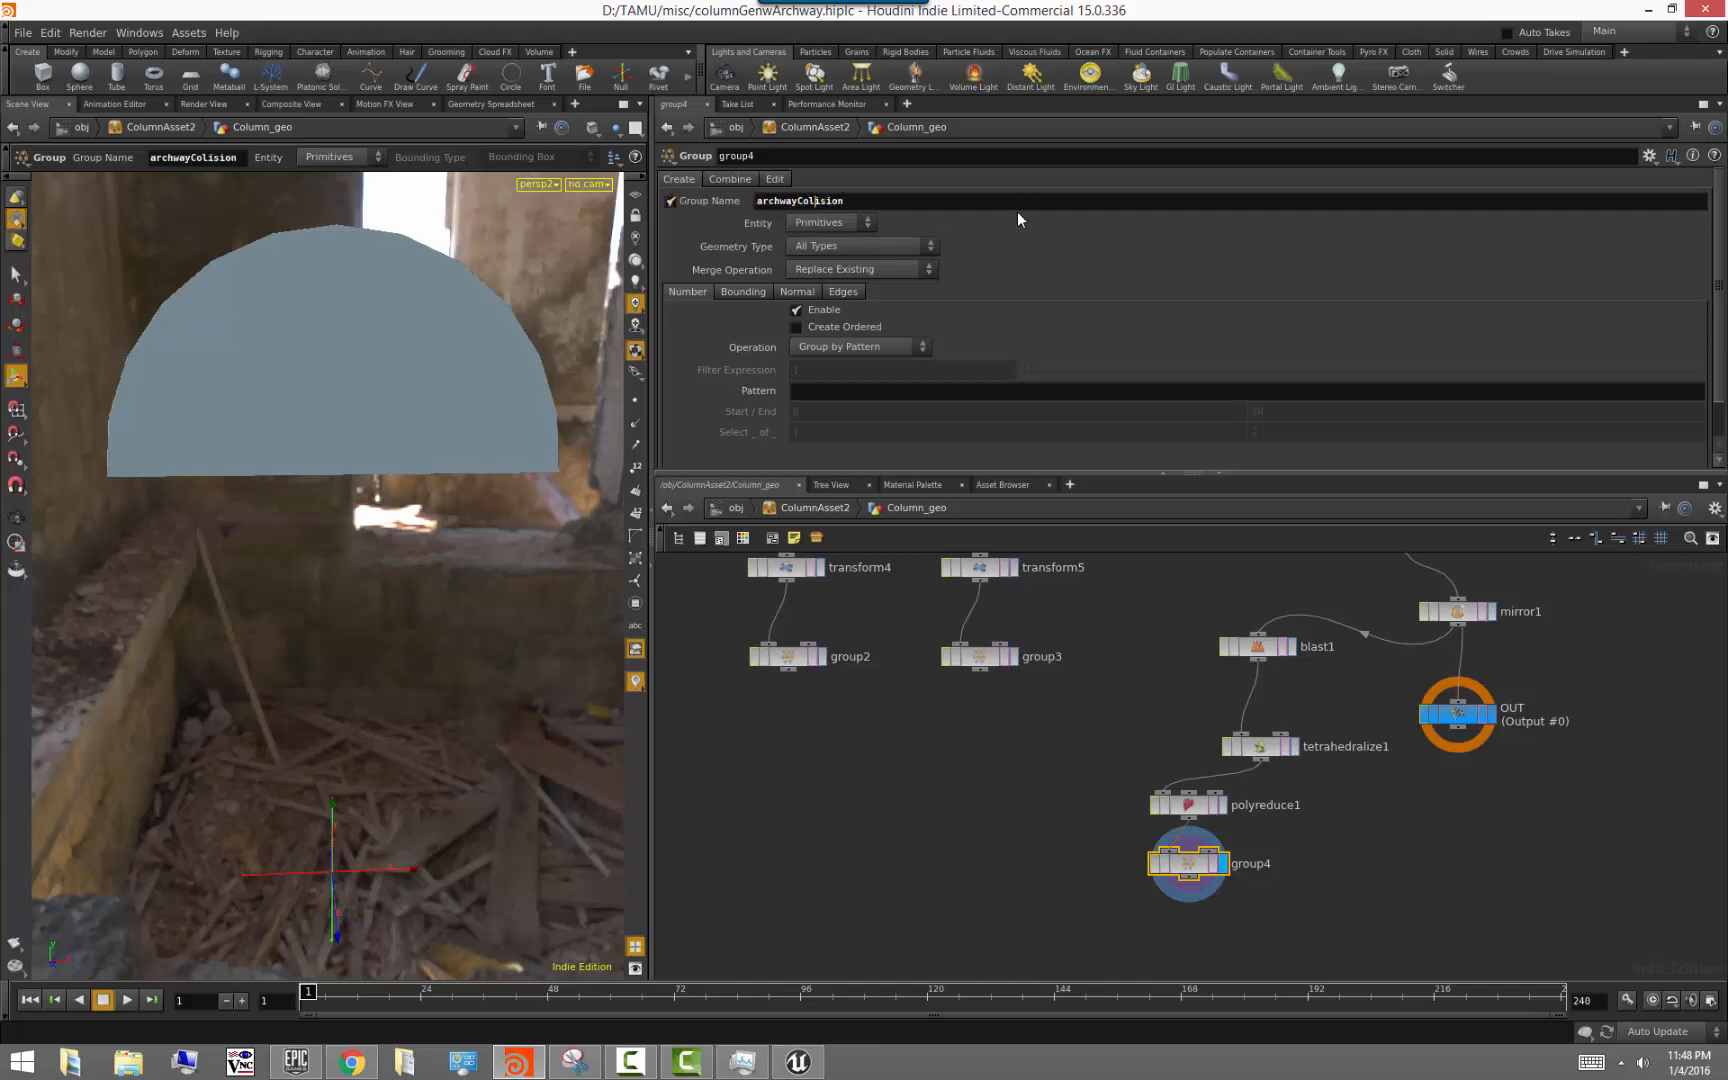
text(l)
key(Return)
click(940, 770)
Add a Merge node that combines group2, group3 and group4, and display the merged collision shapes
middle_drag(924, 779, 963, 770)
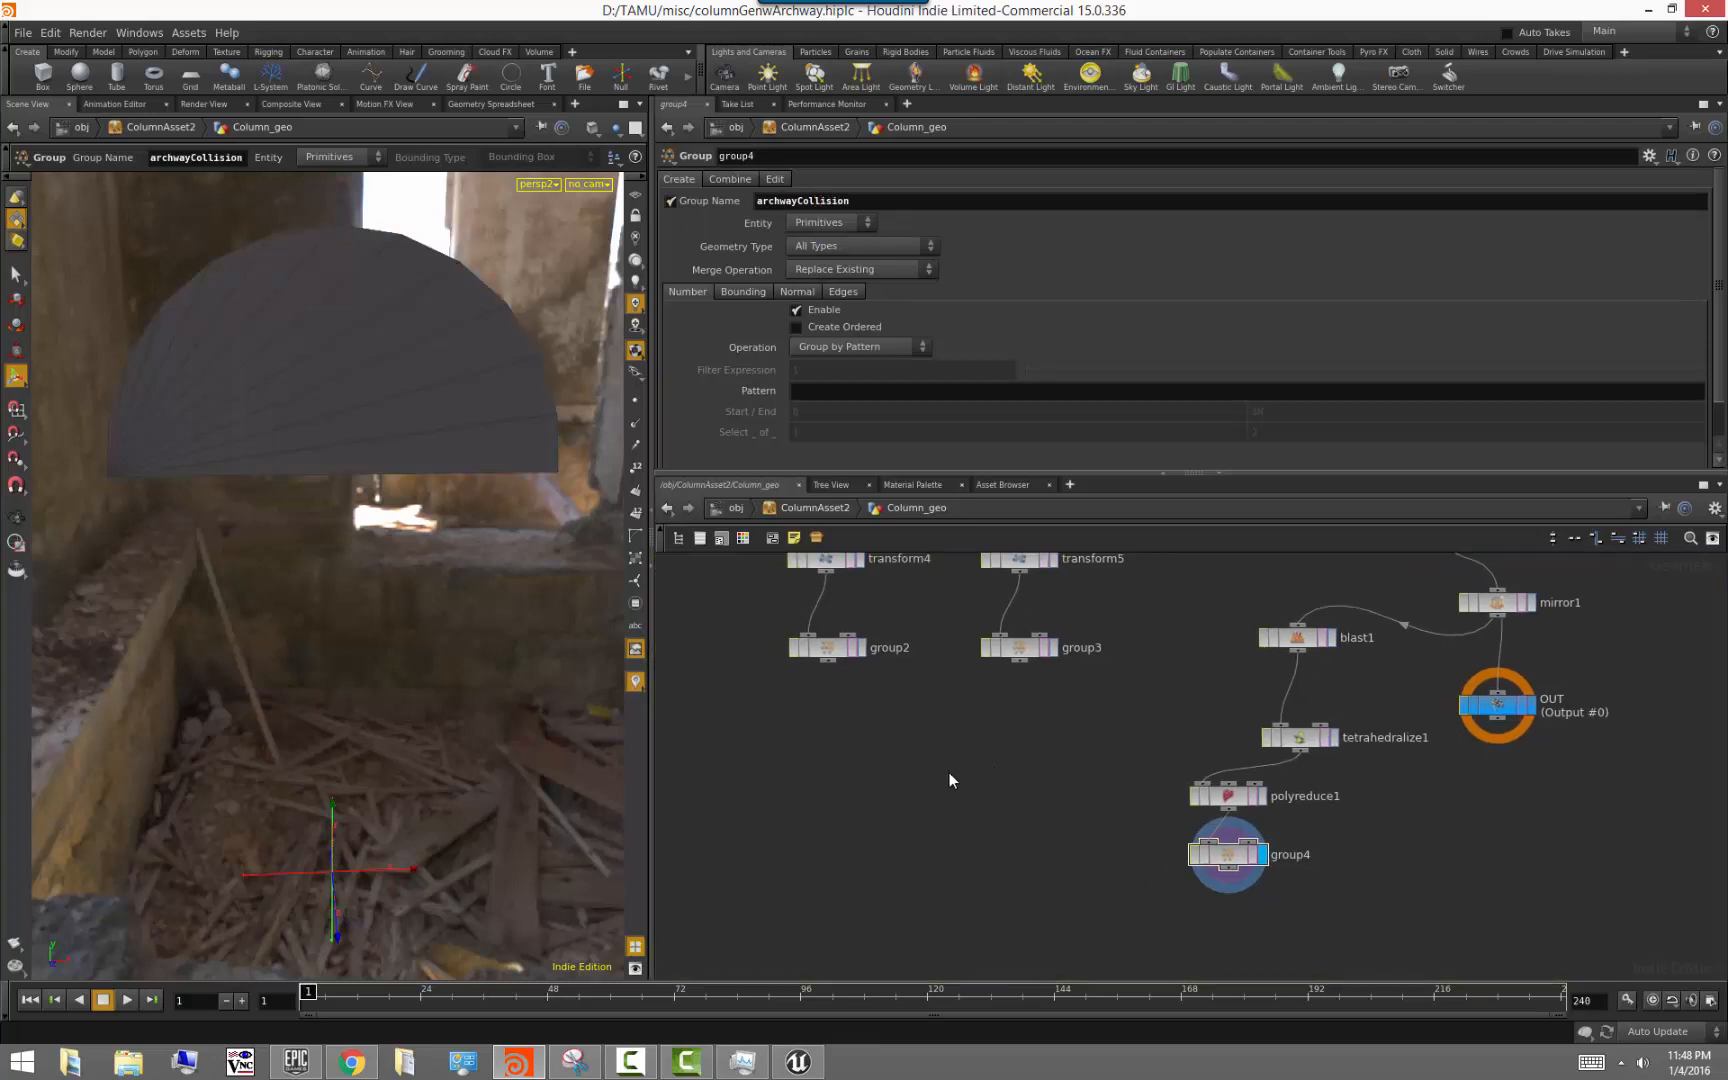
drag(829, 657, 994, 880)
text(merge)
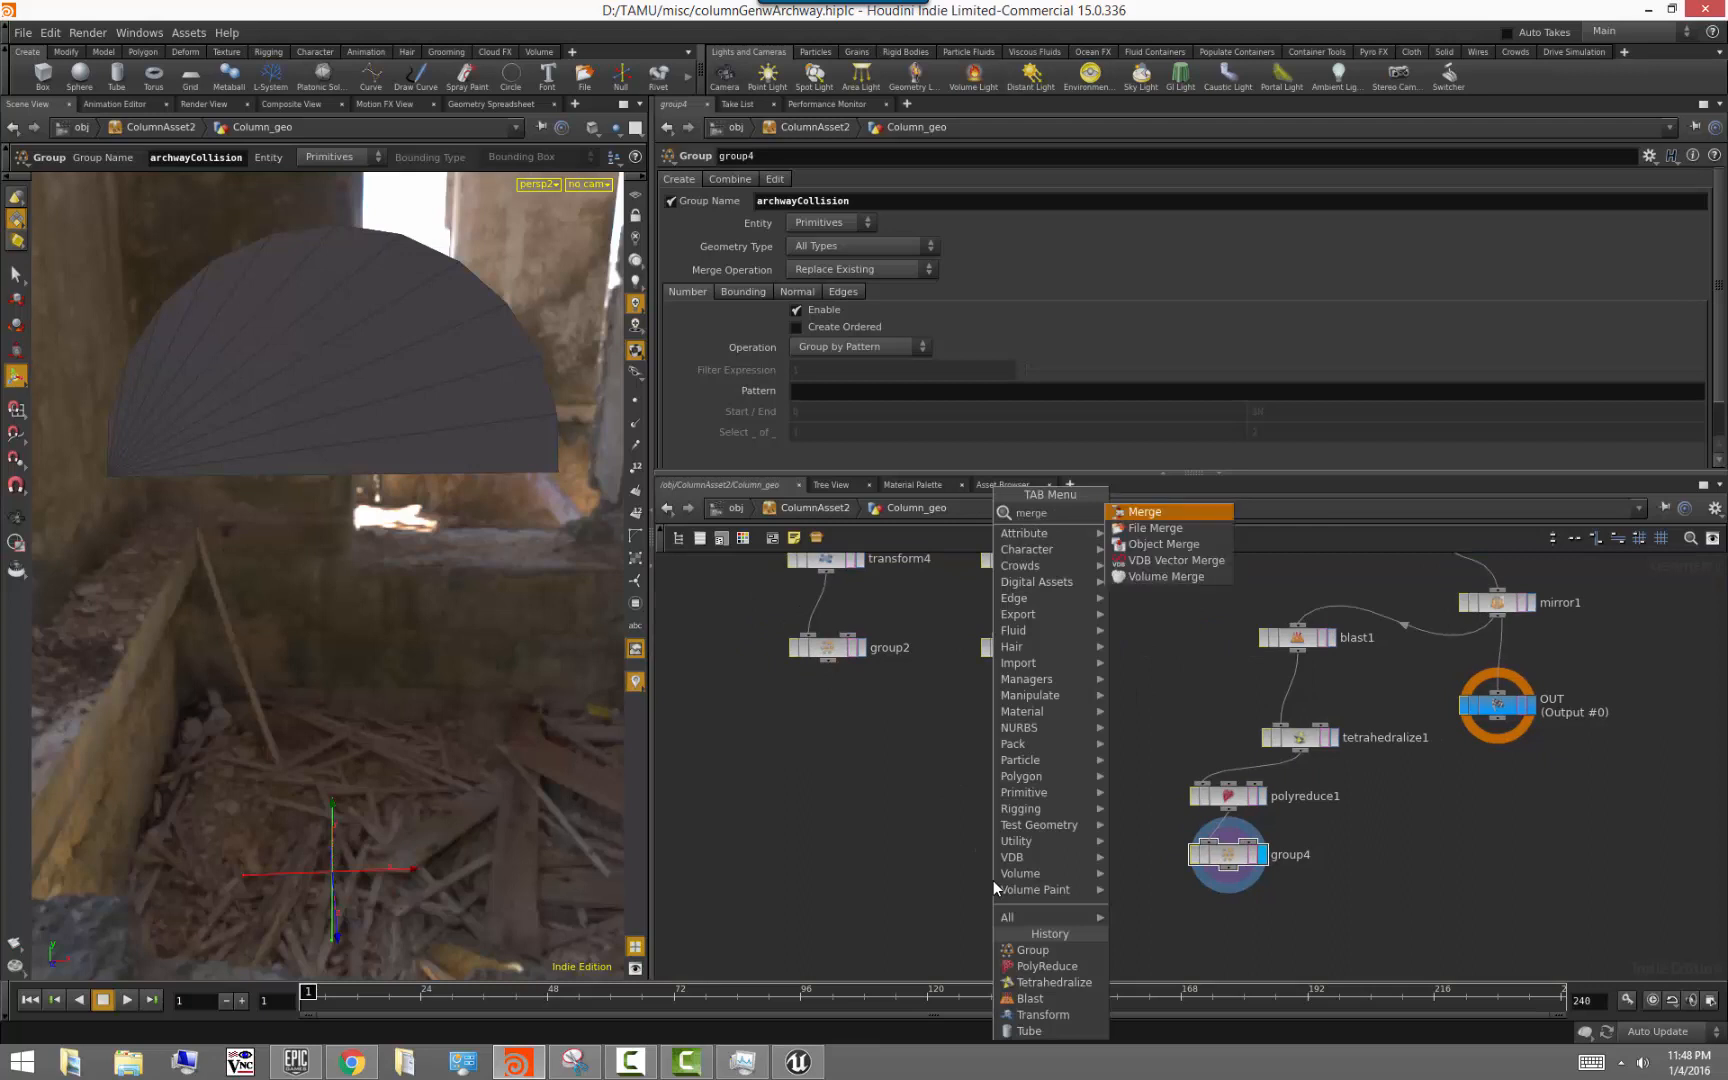
key(Return)
click(988, 889)
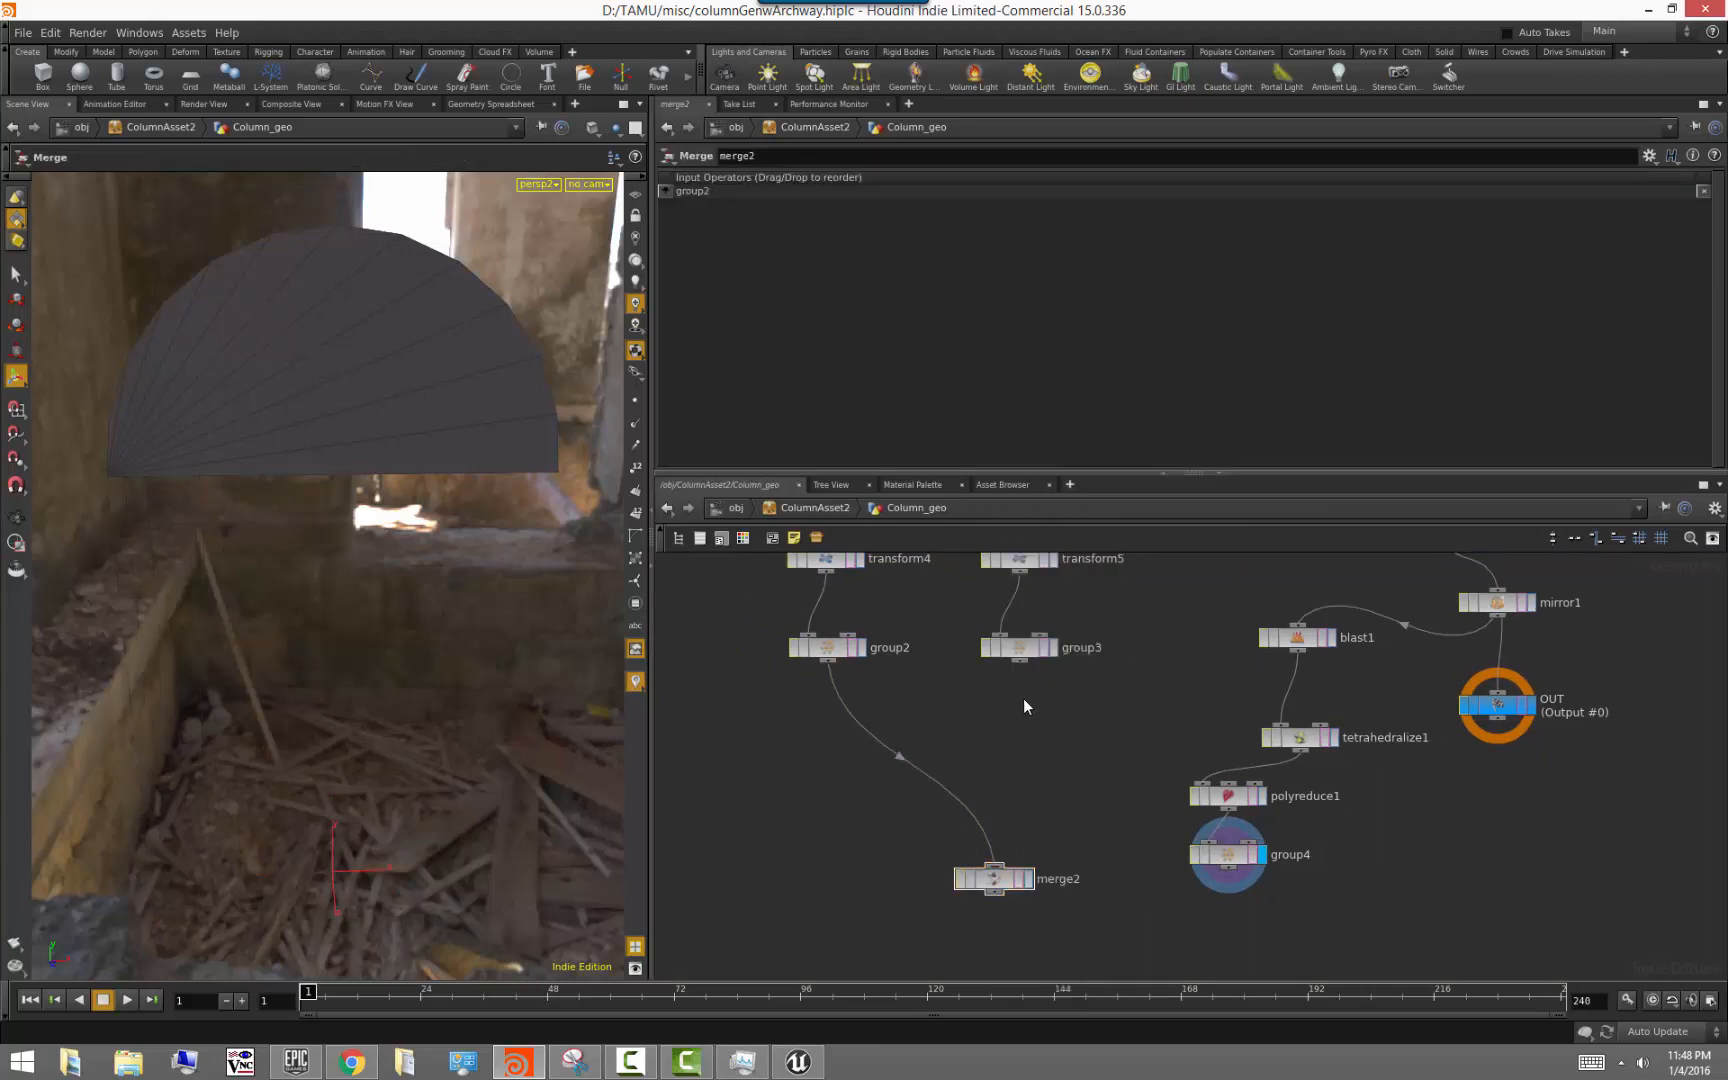
drag(1020, 662, 1020, 882)
drag(1228, 867, 1030, 889)
click(1030, 879)
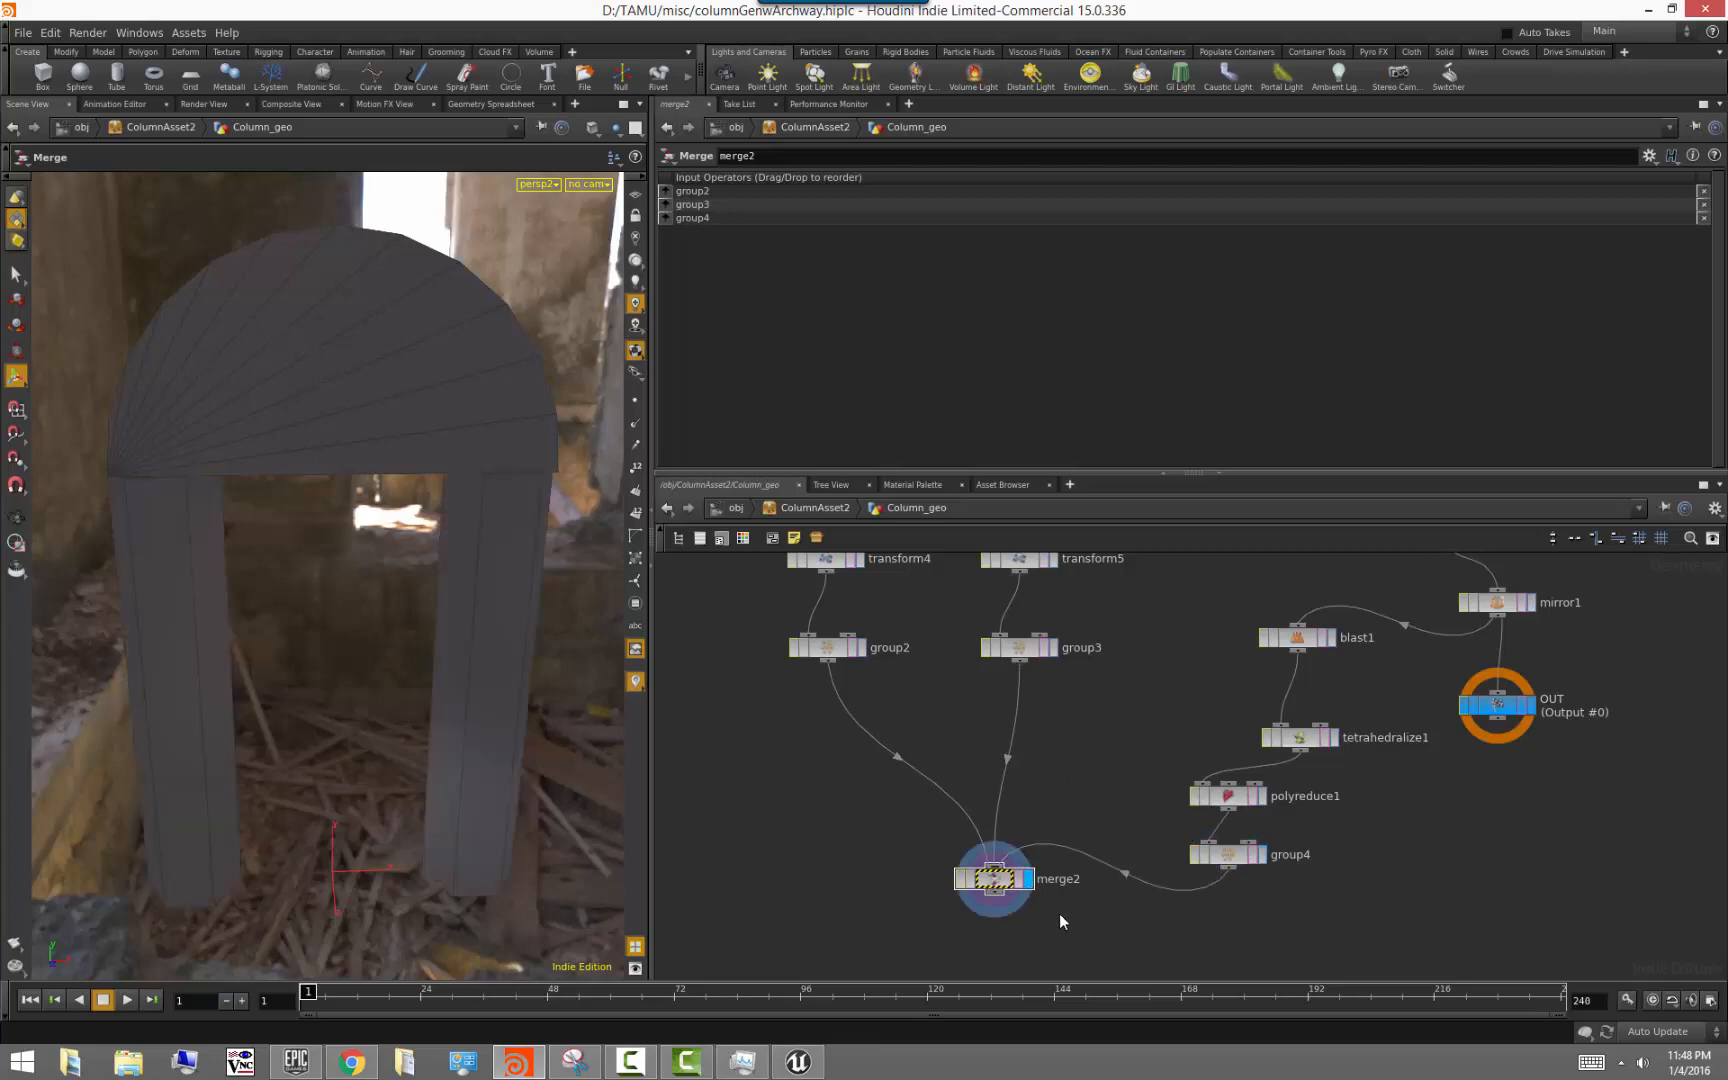
Display the OUT archway with merge2 templated over it to compare the collision shapes with the model
middle_drag(1058, 913, 1064, 841)
drag(414, 711, 941, 846)
middle_drag(1387, 682, 1289, 721)
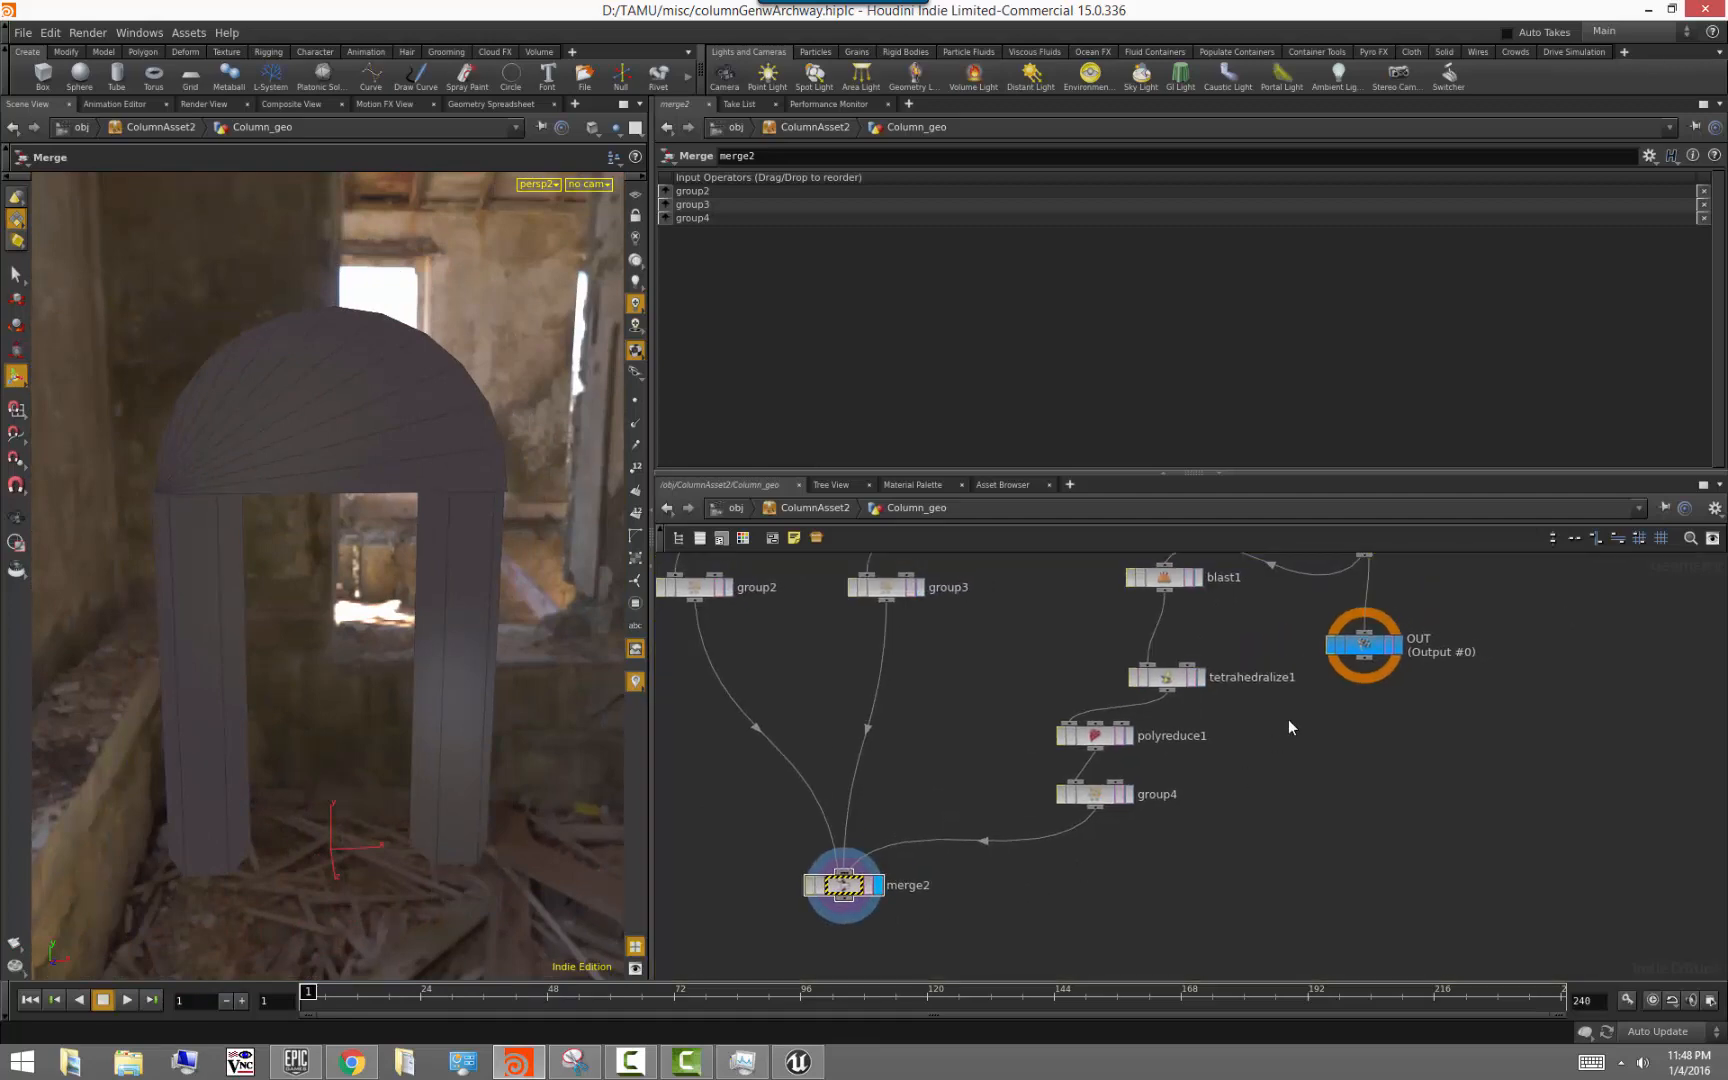
click(1395, 647)
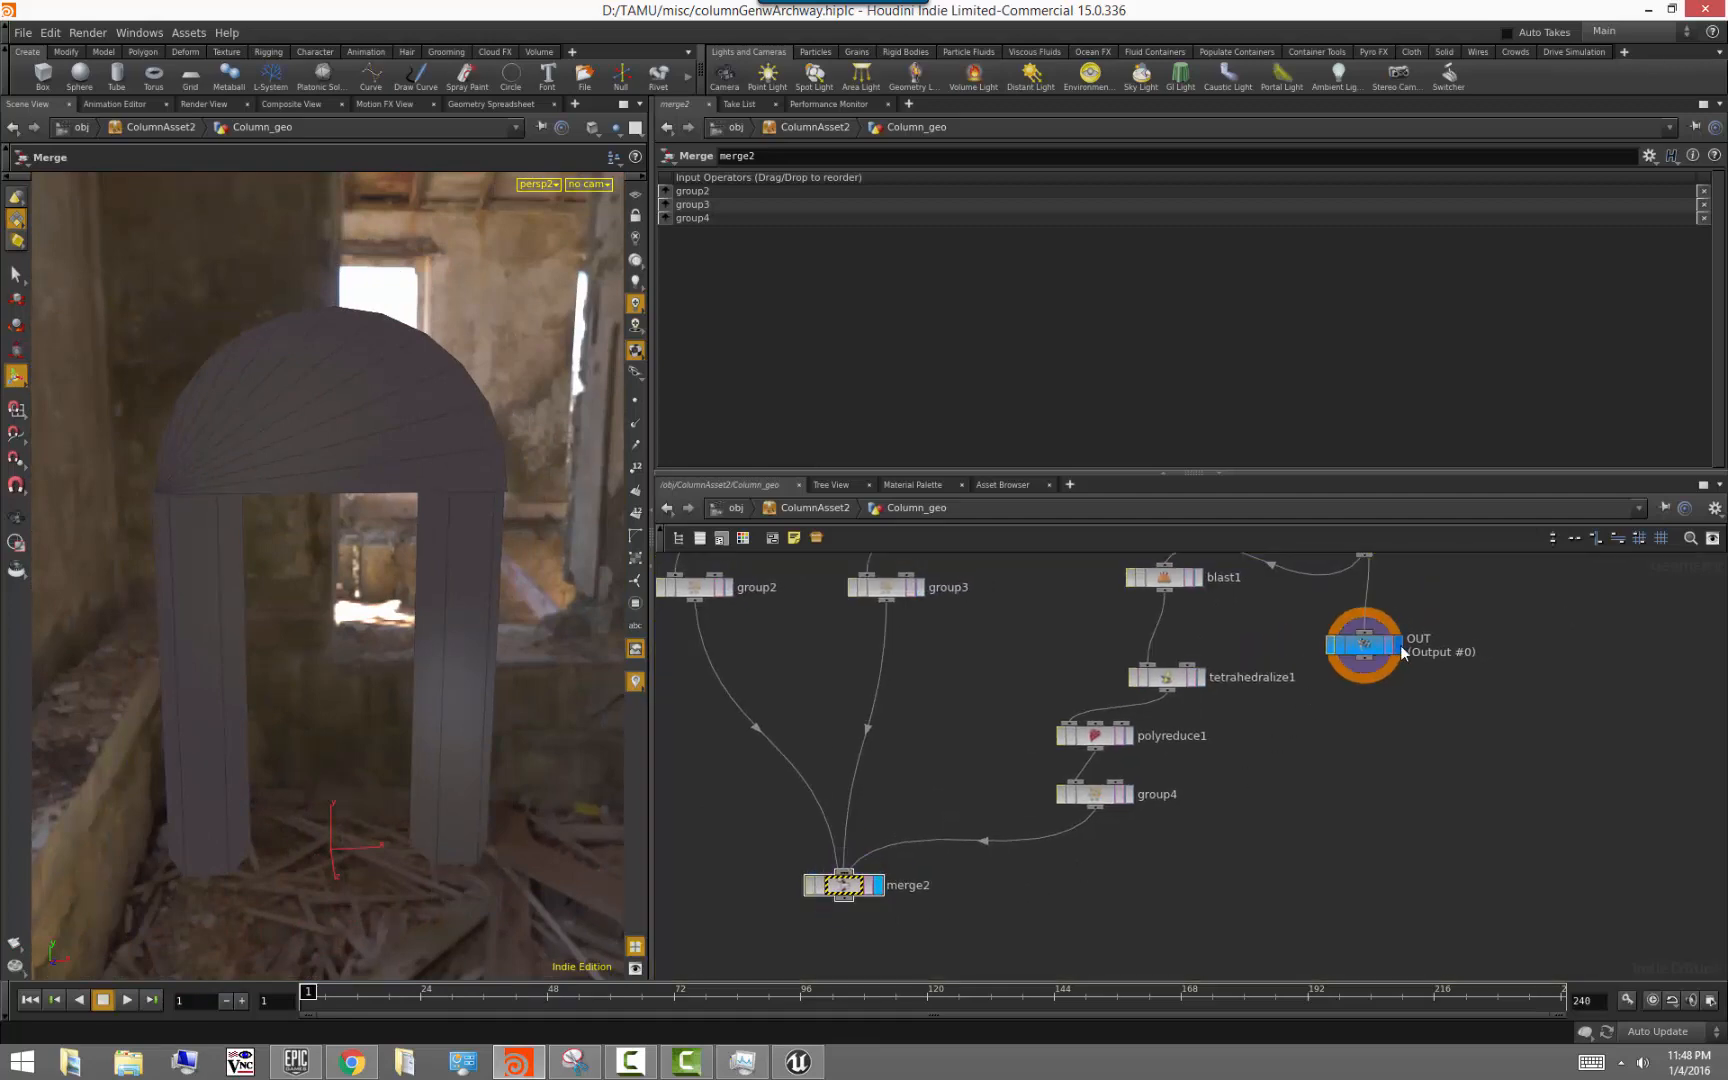
click(877, 885)
key(Escape)
drag(243, 663, 245, 706)
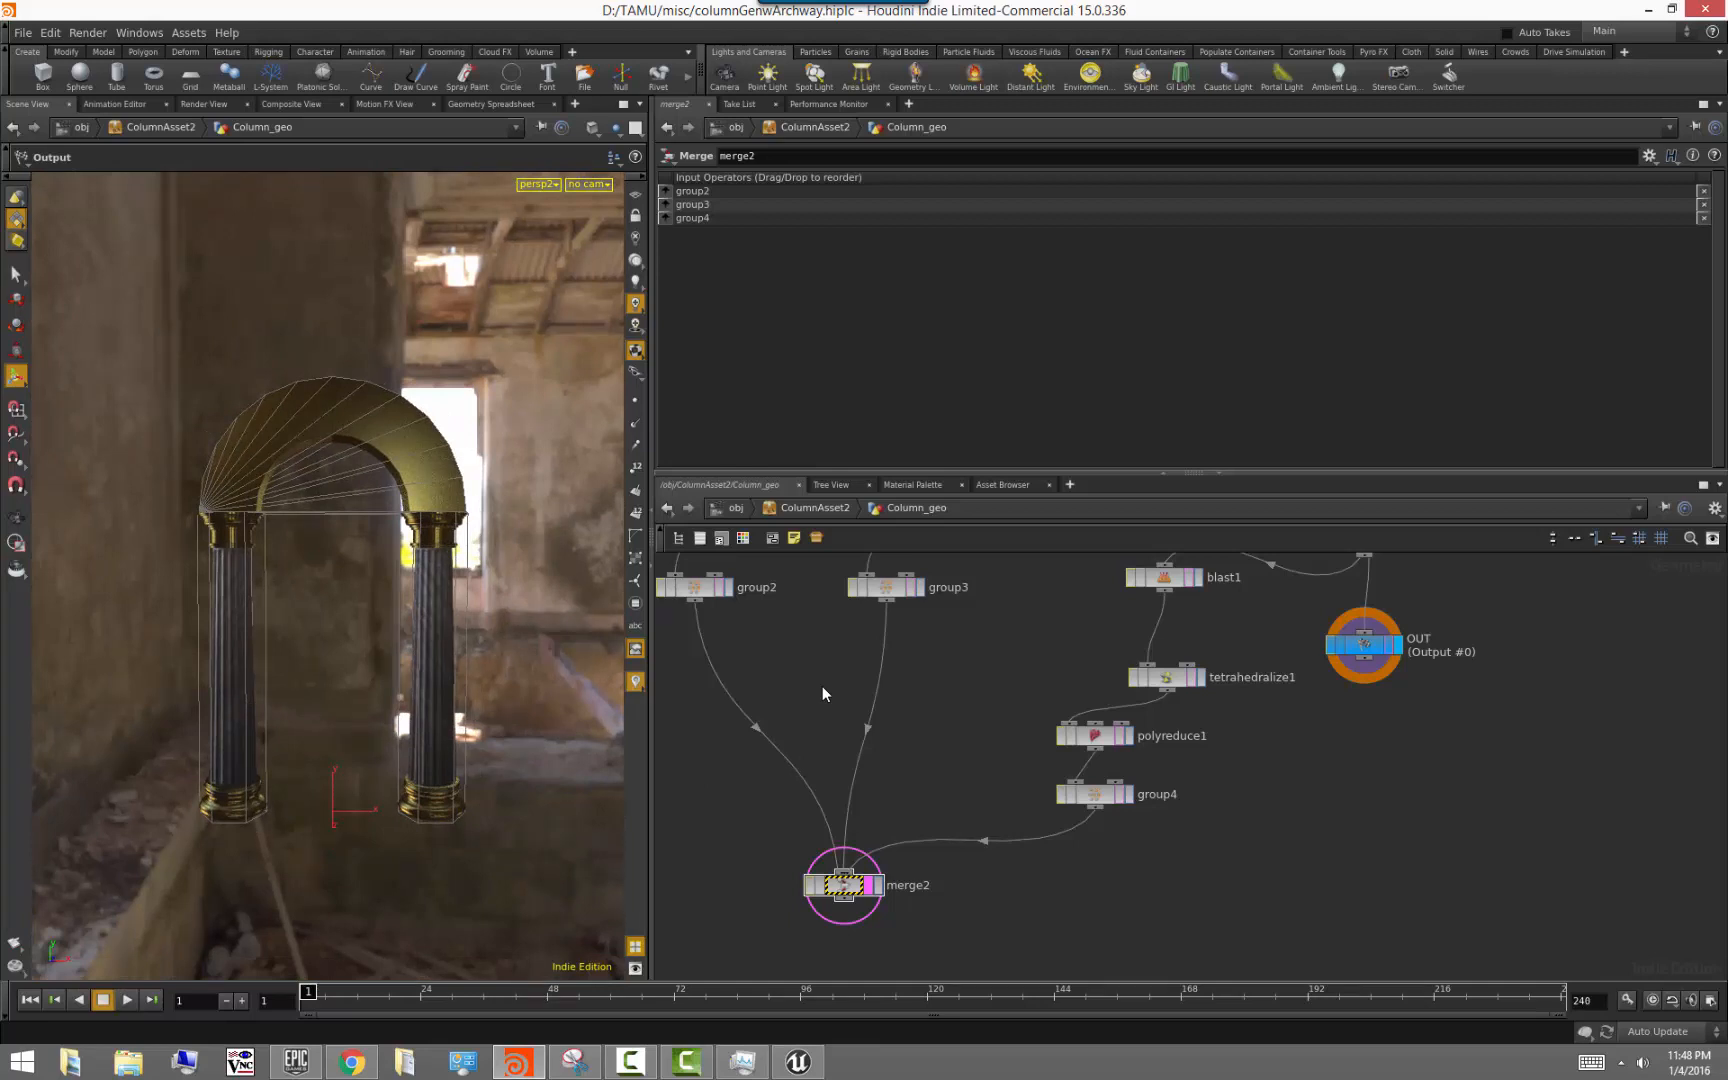
Add a Null node after merge2, display it, and rename it OUT_collision
middle_drag(954, 751, 987, 644)
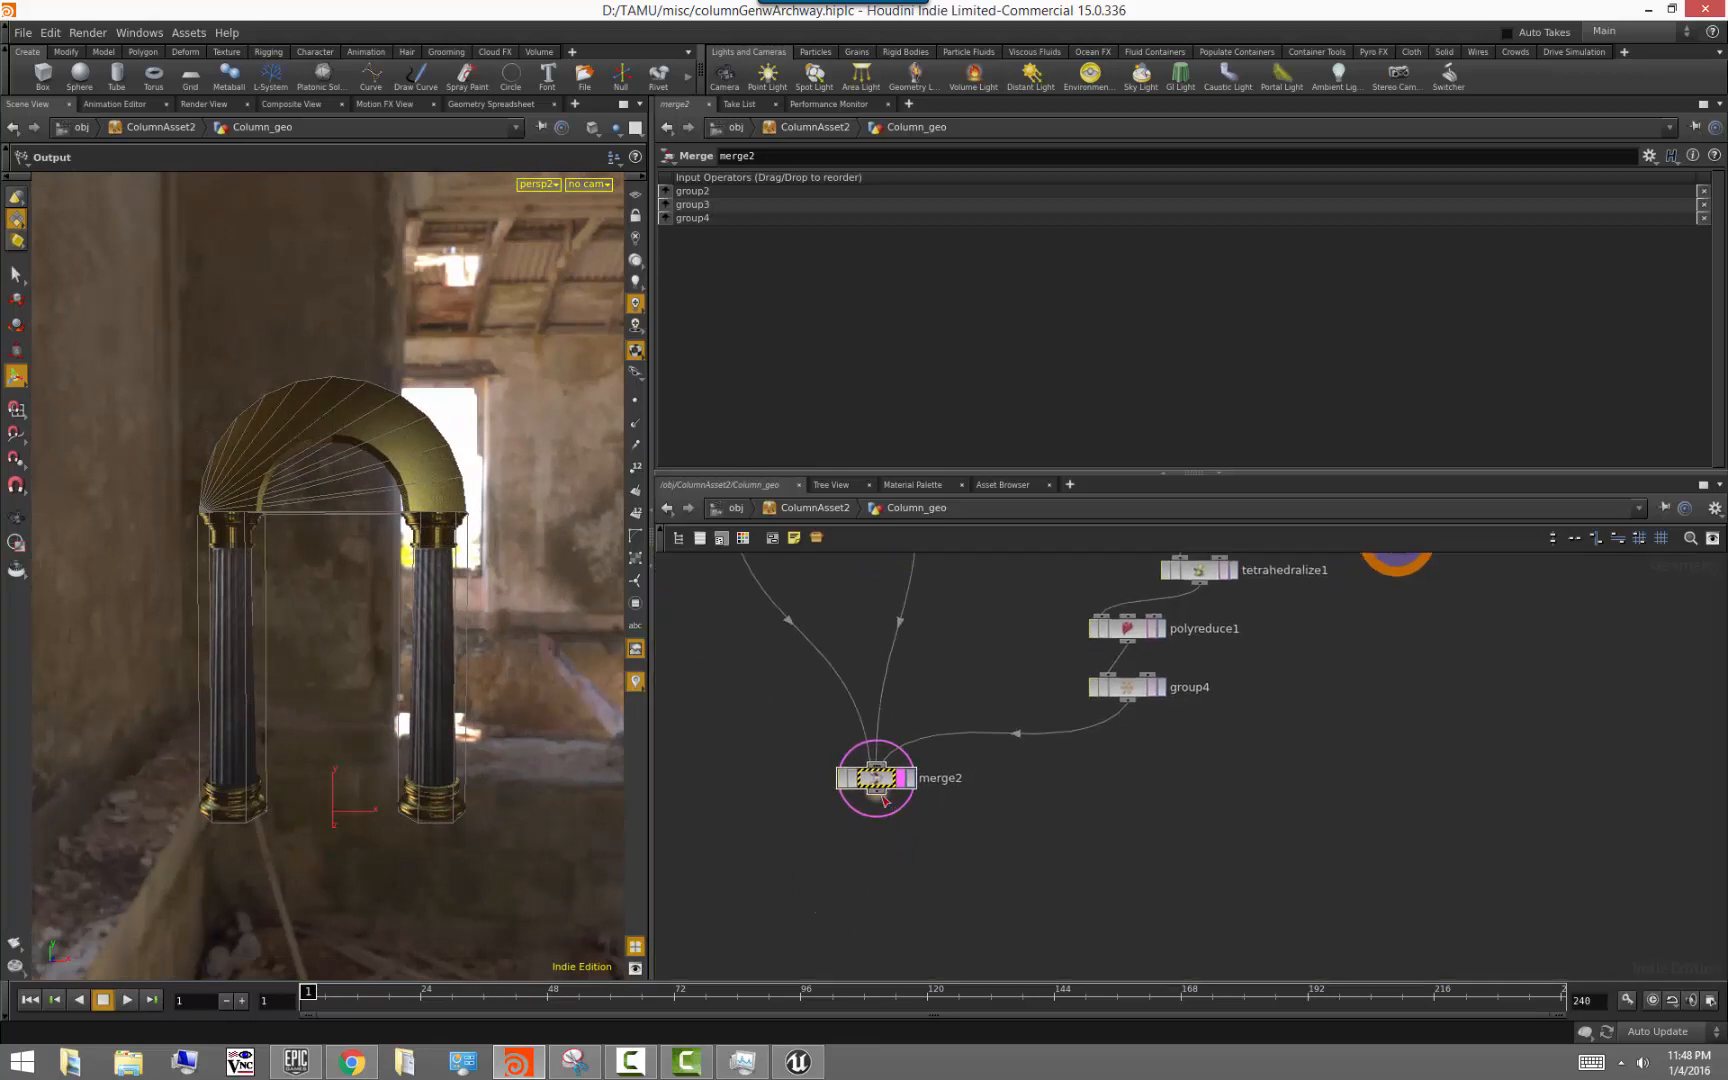
key(Tab)
text(nul)
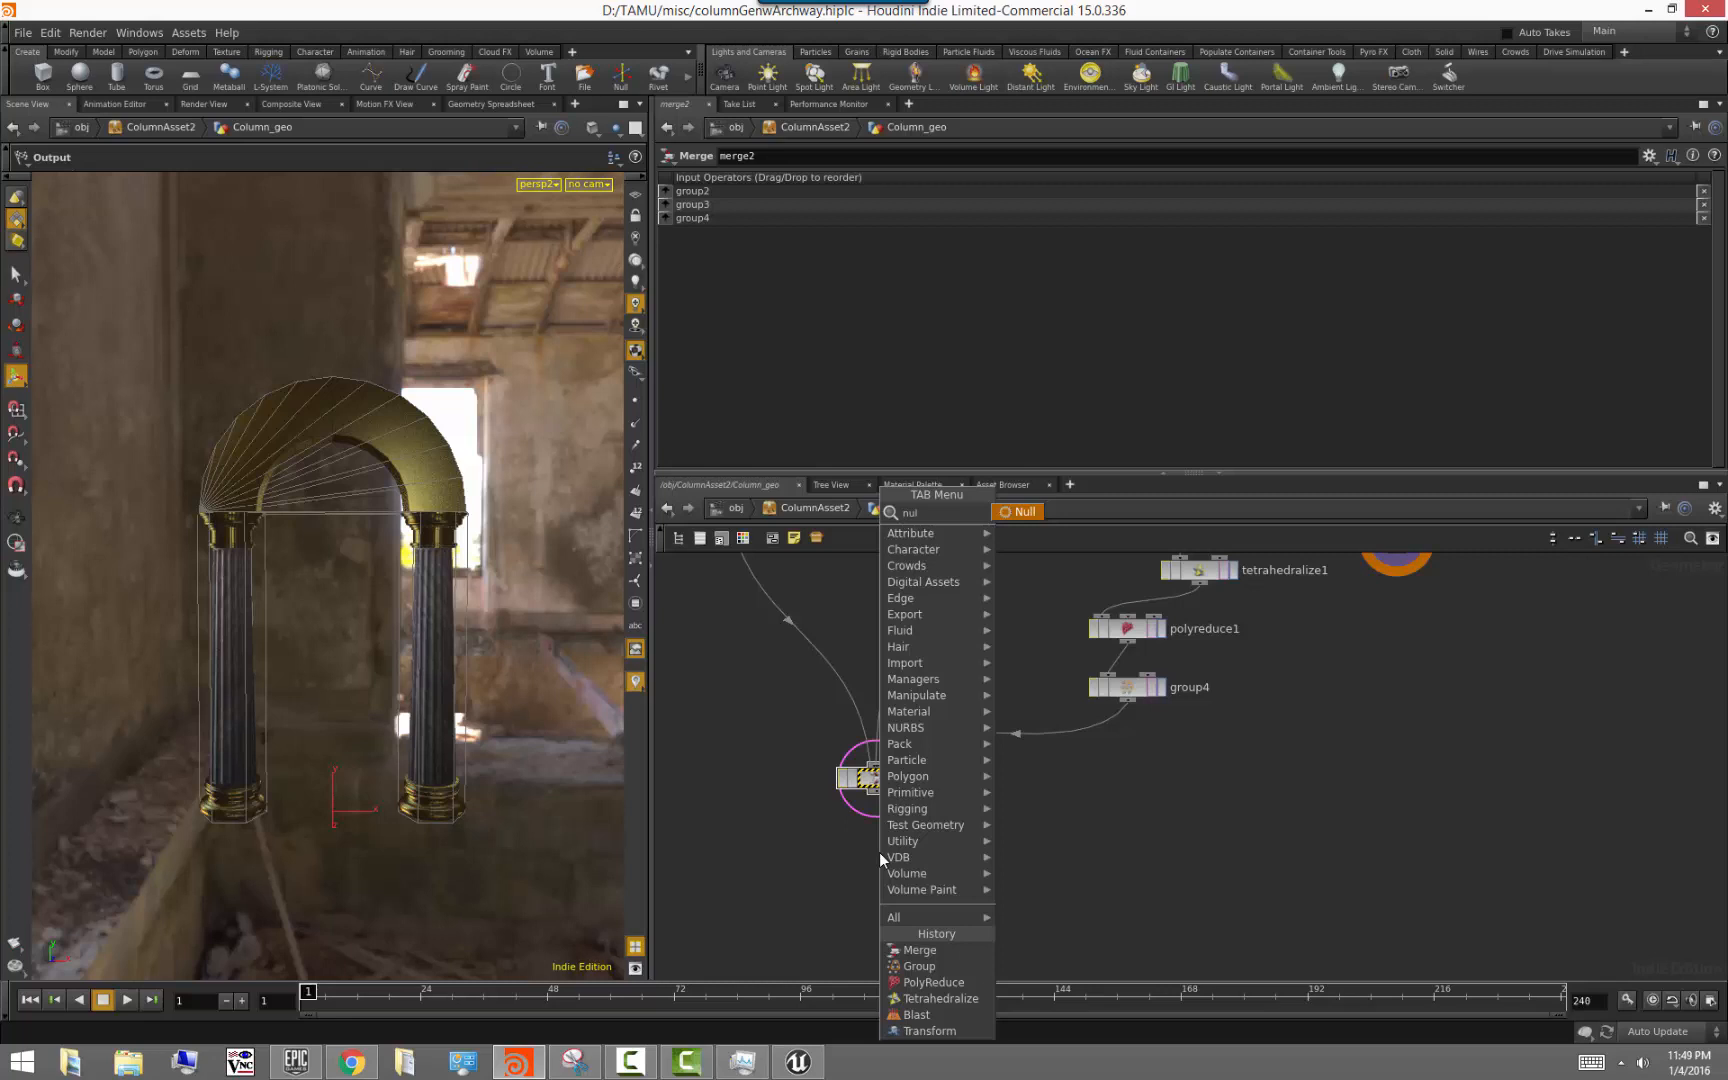
key(Return)
click(879, 852)
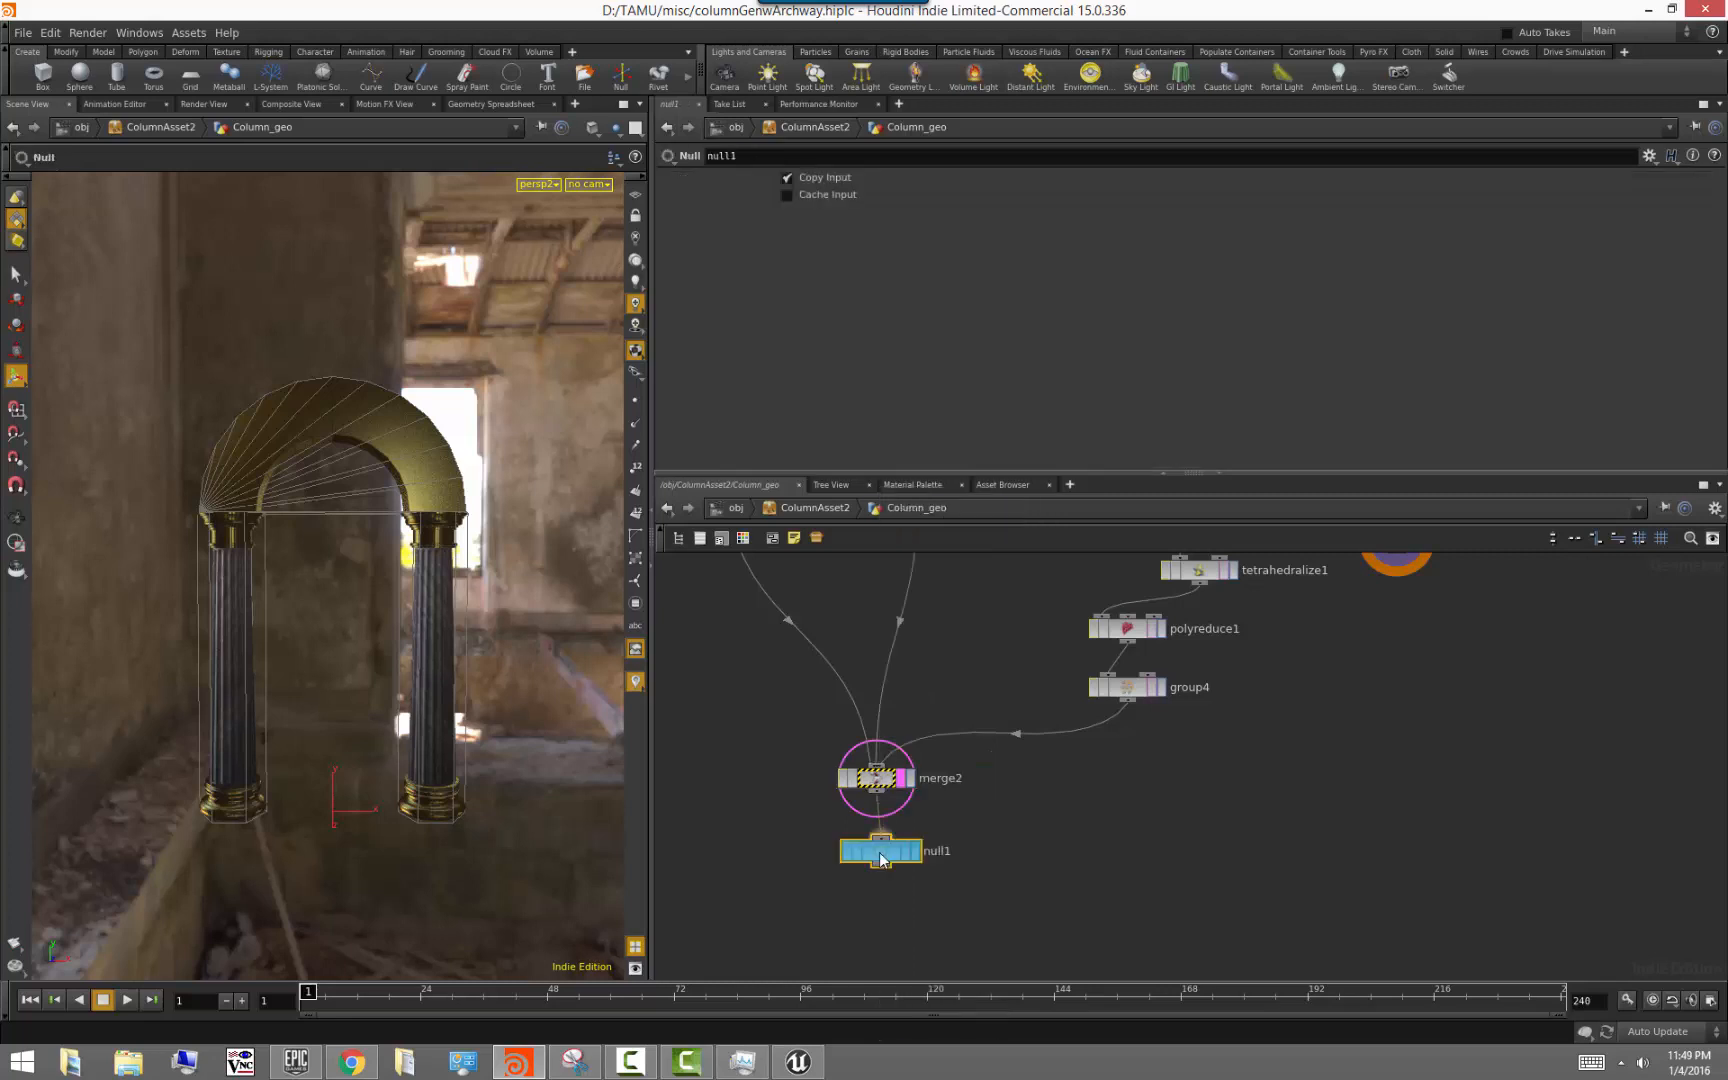
click(914, 852)
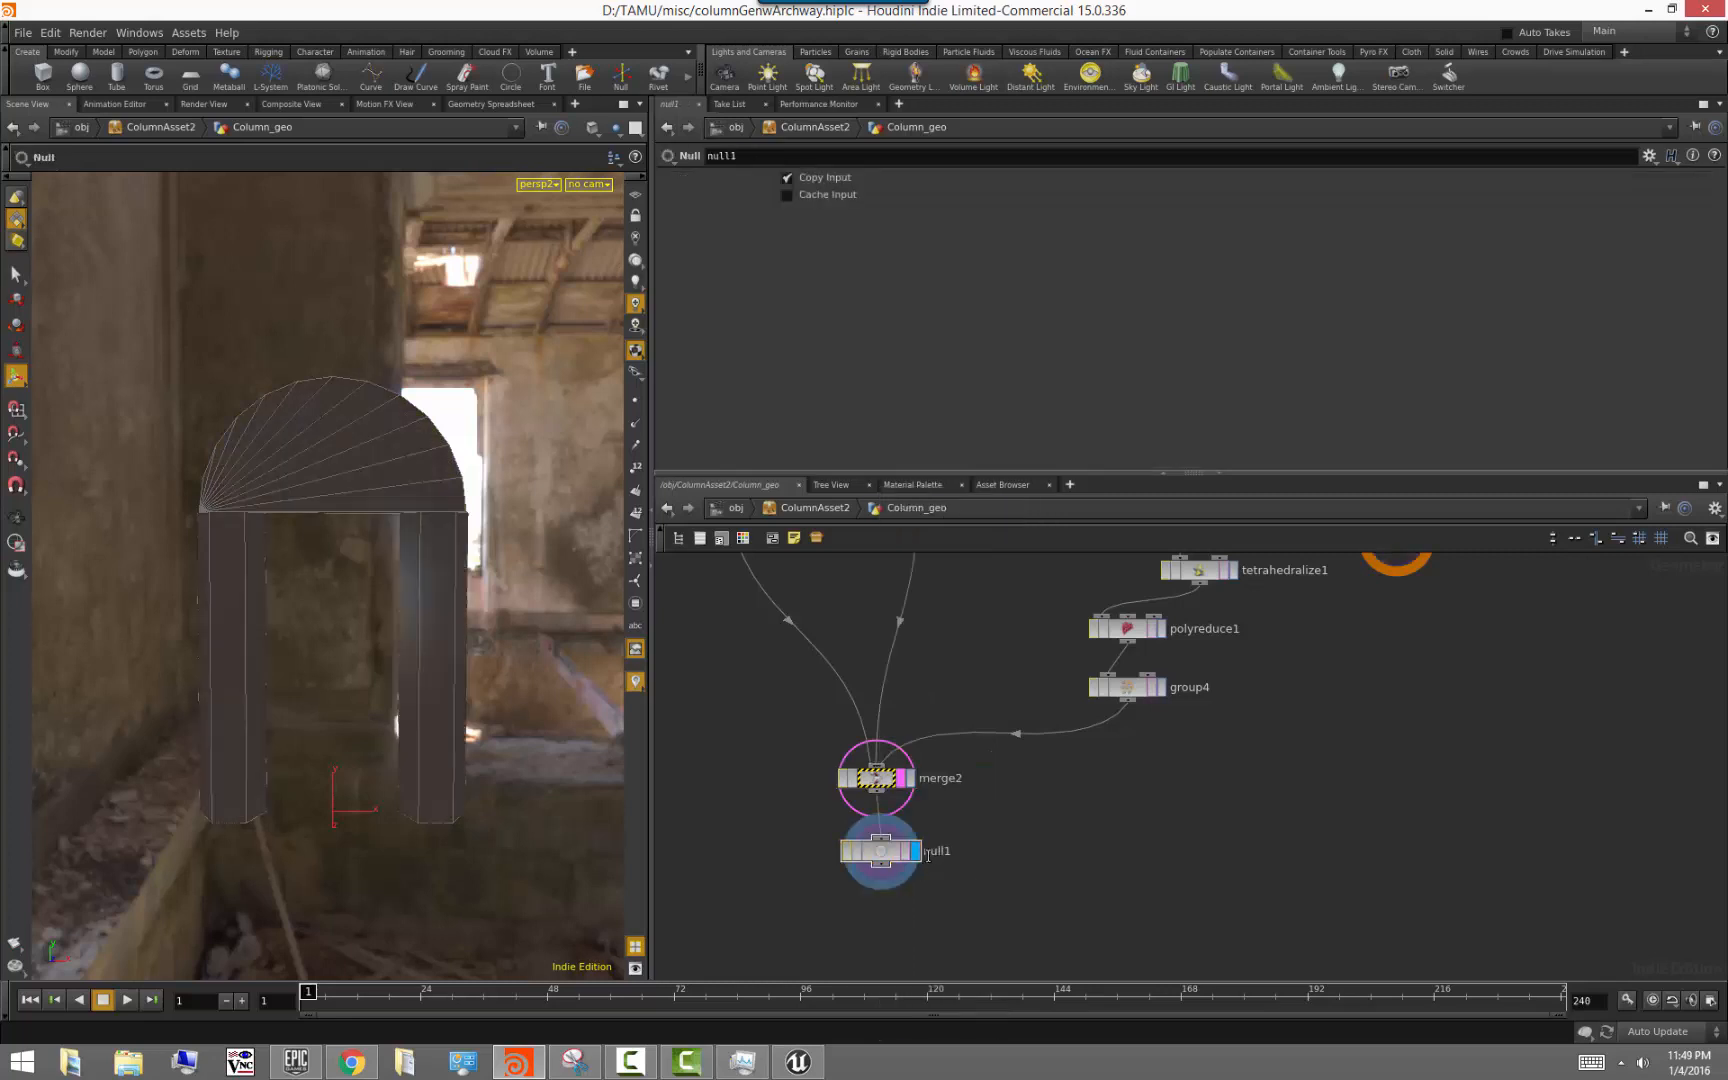
double_click(930, 851)
text(OUT_collision)
key(Return)
Color the OUT_collision node green in the network
click(877, 866)
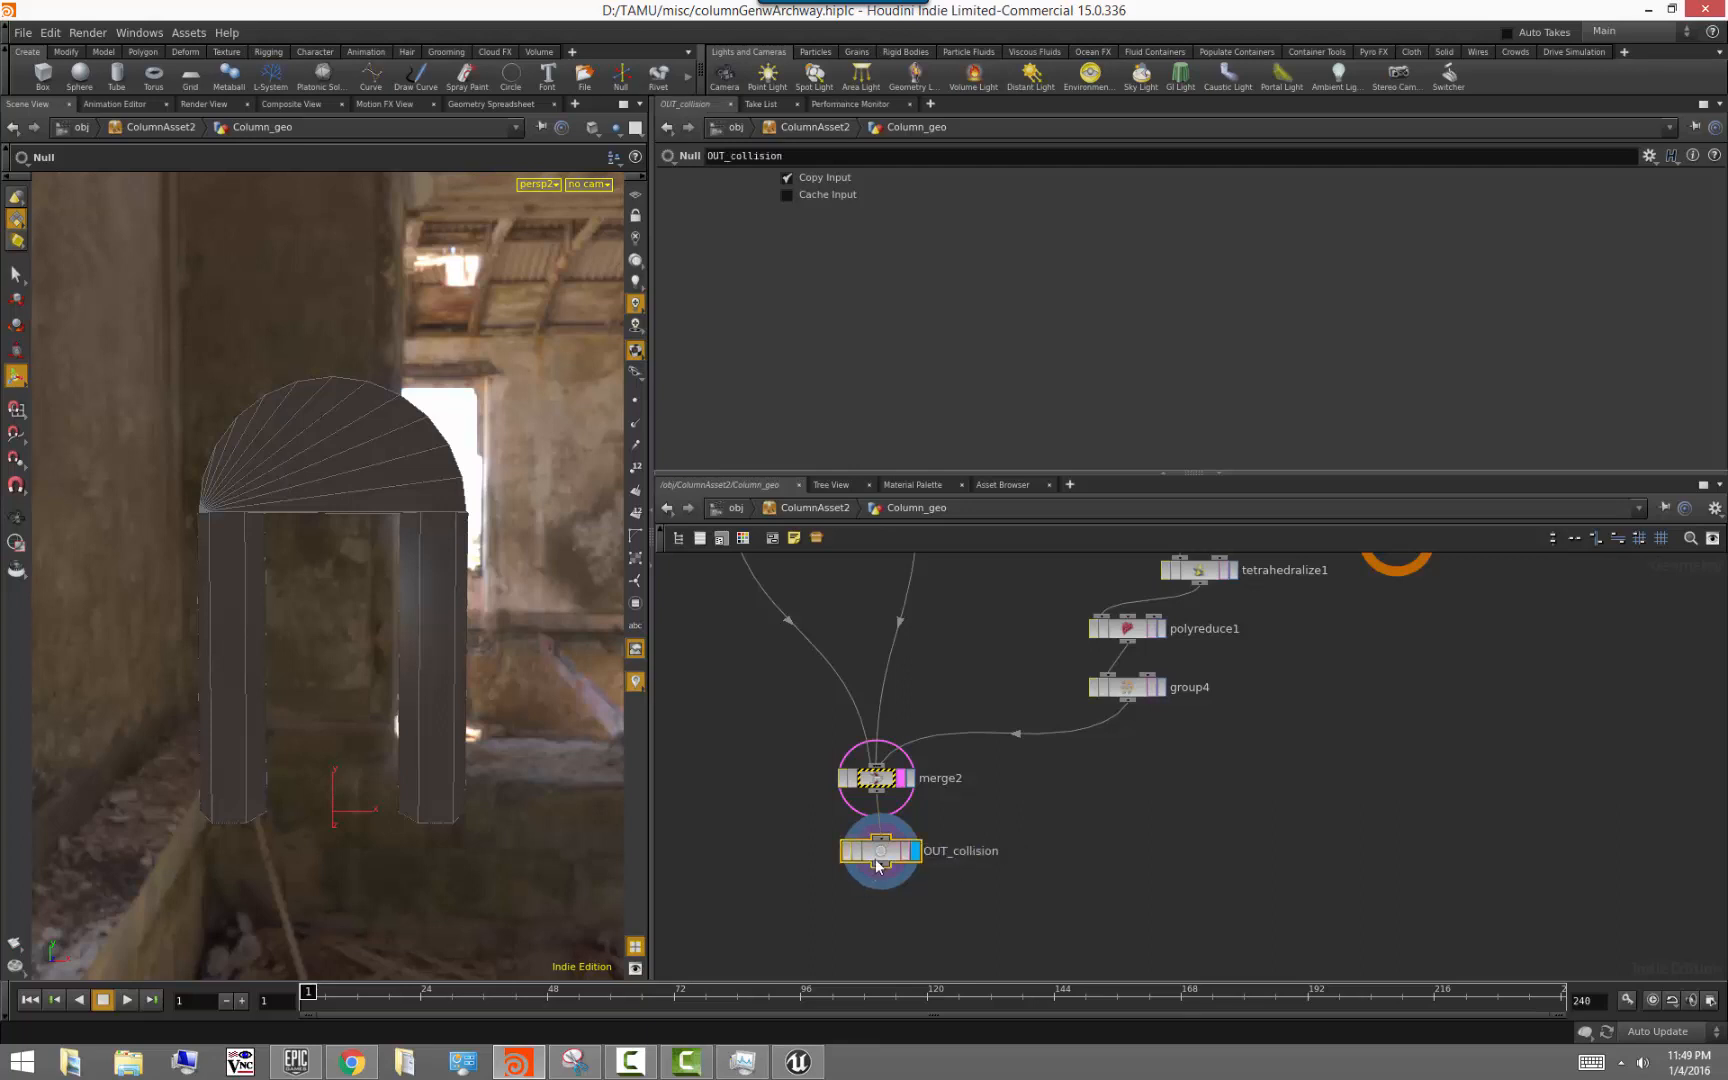
key(c)
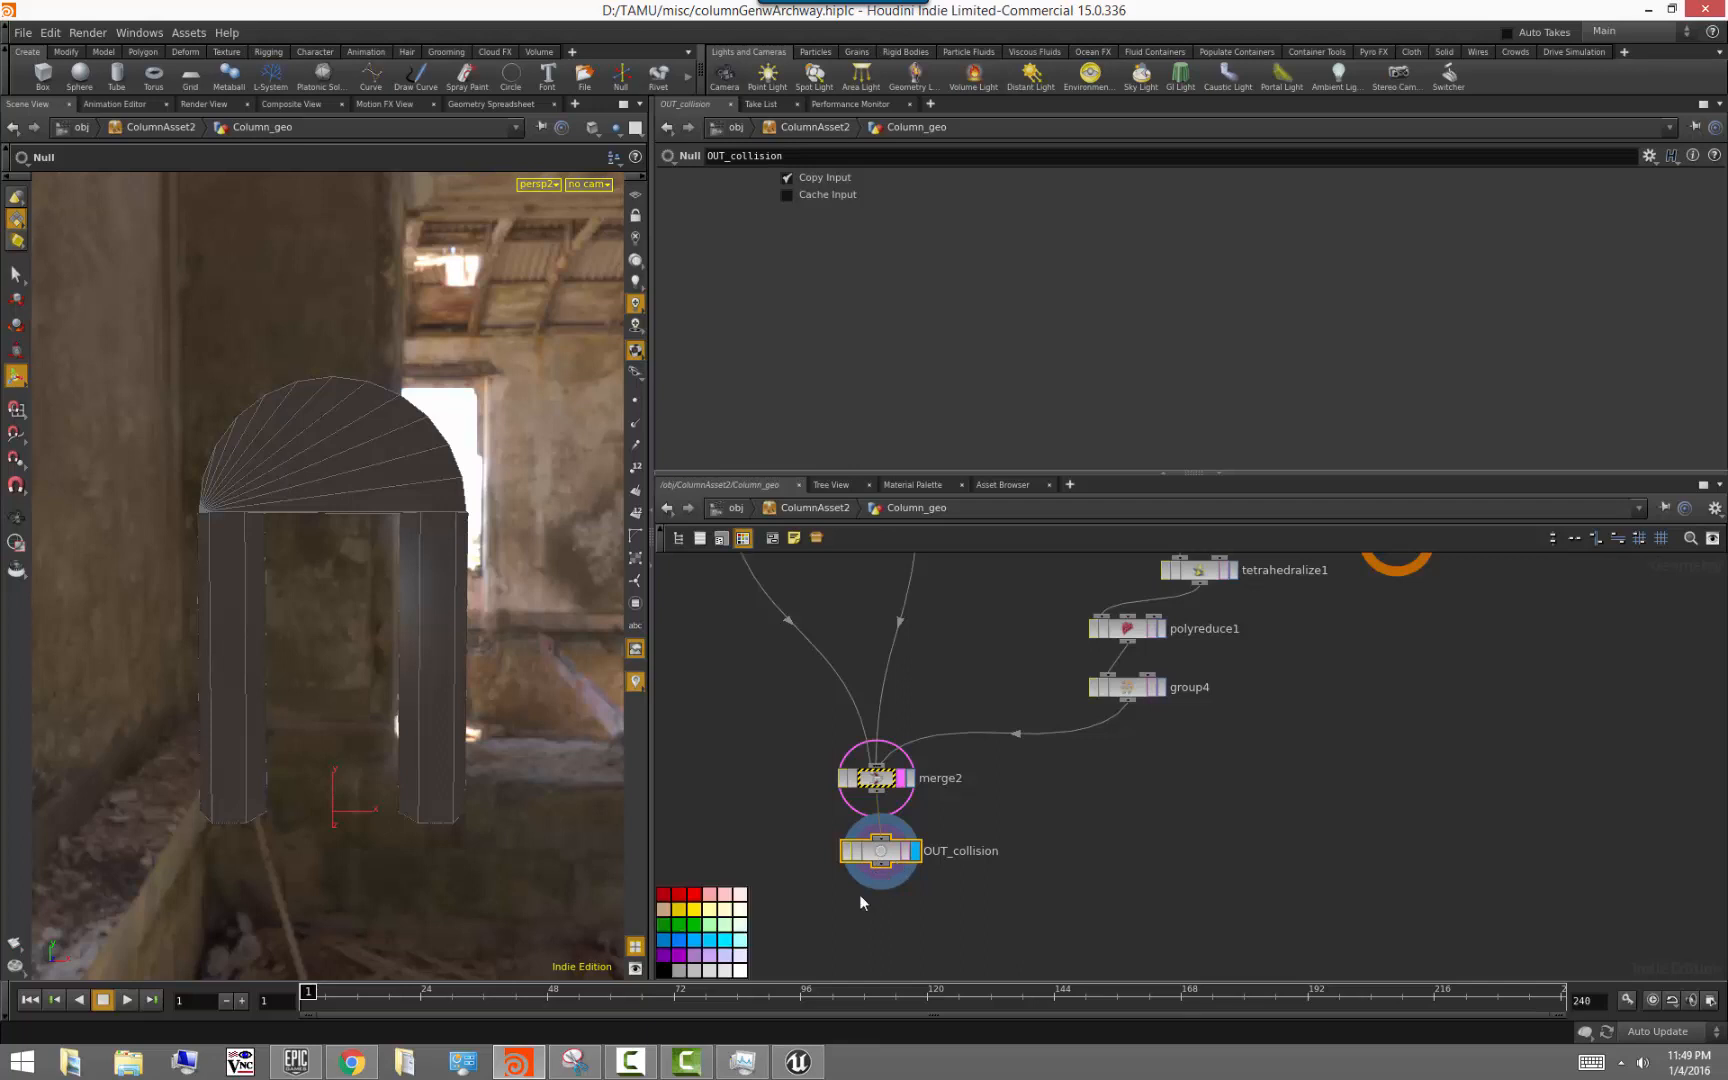
click(698, 927)
scroll(894, 890, down, 3)
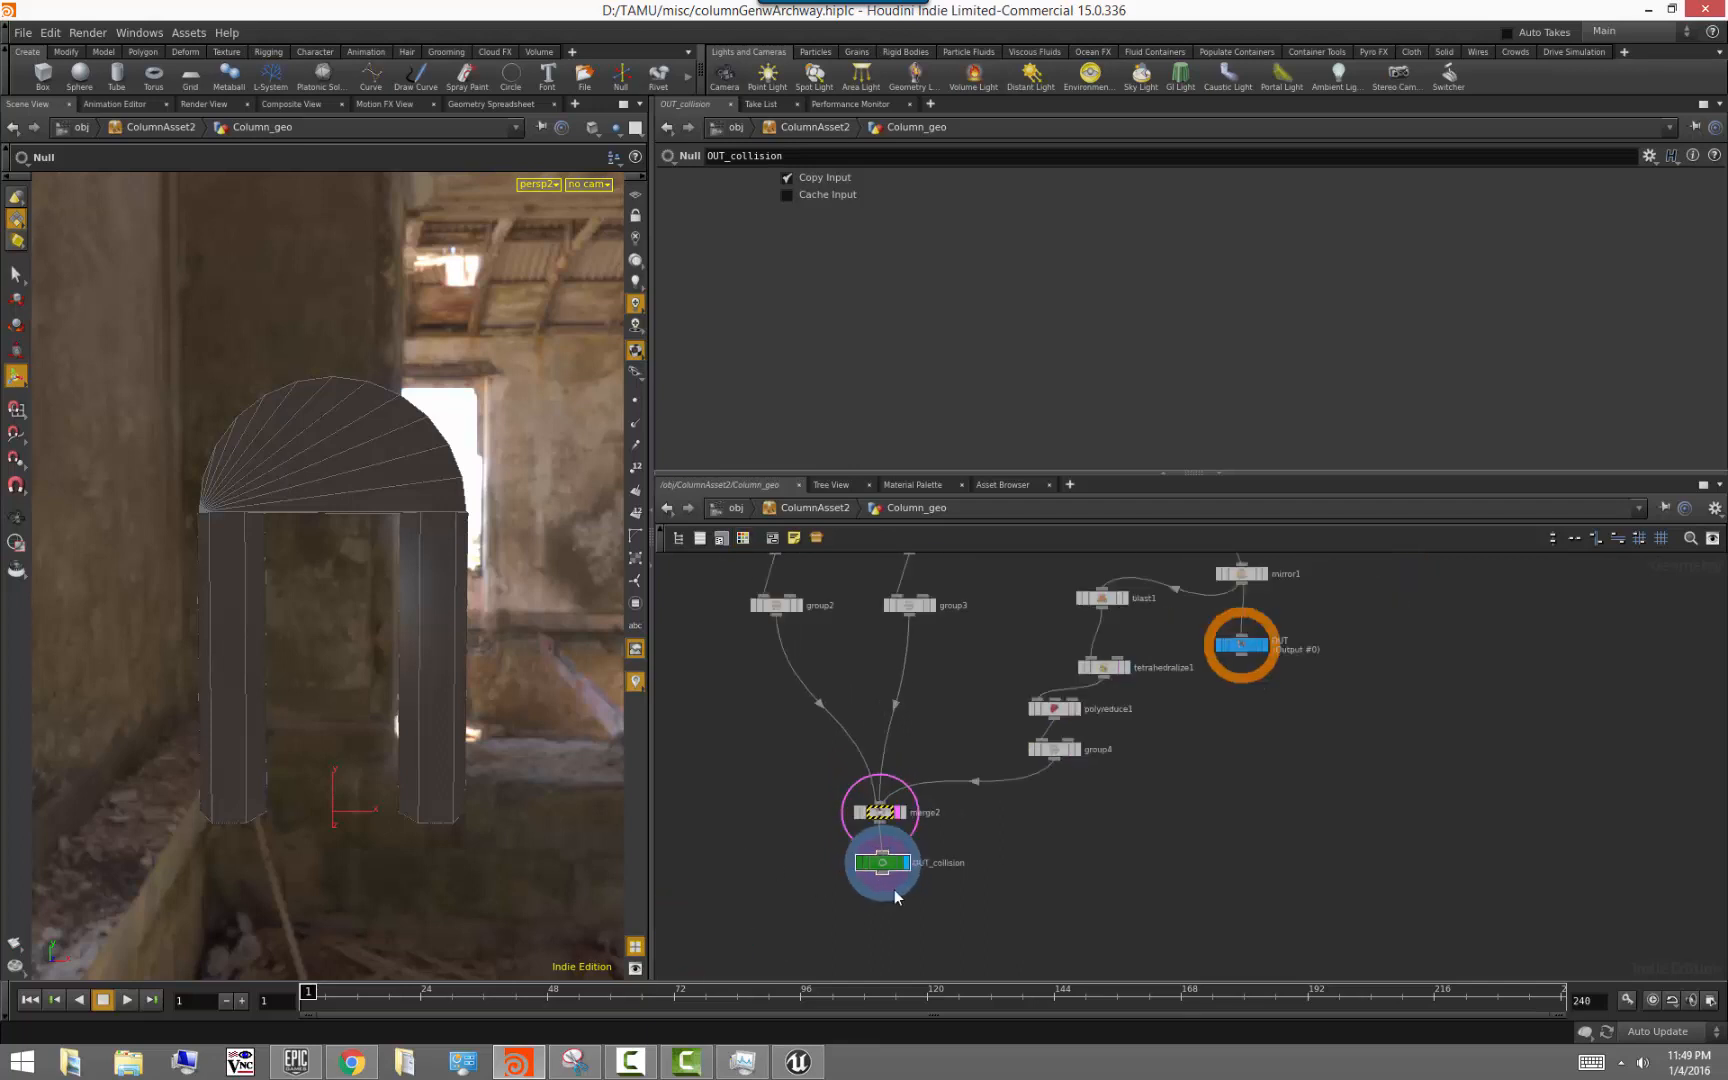
scroll(957, 864, up, 2)
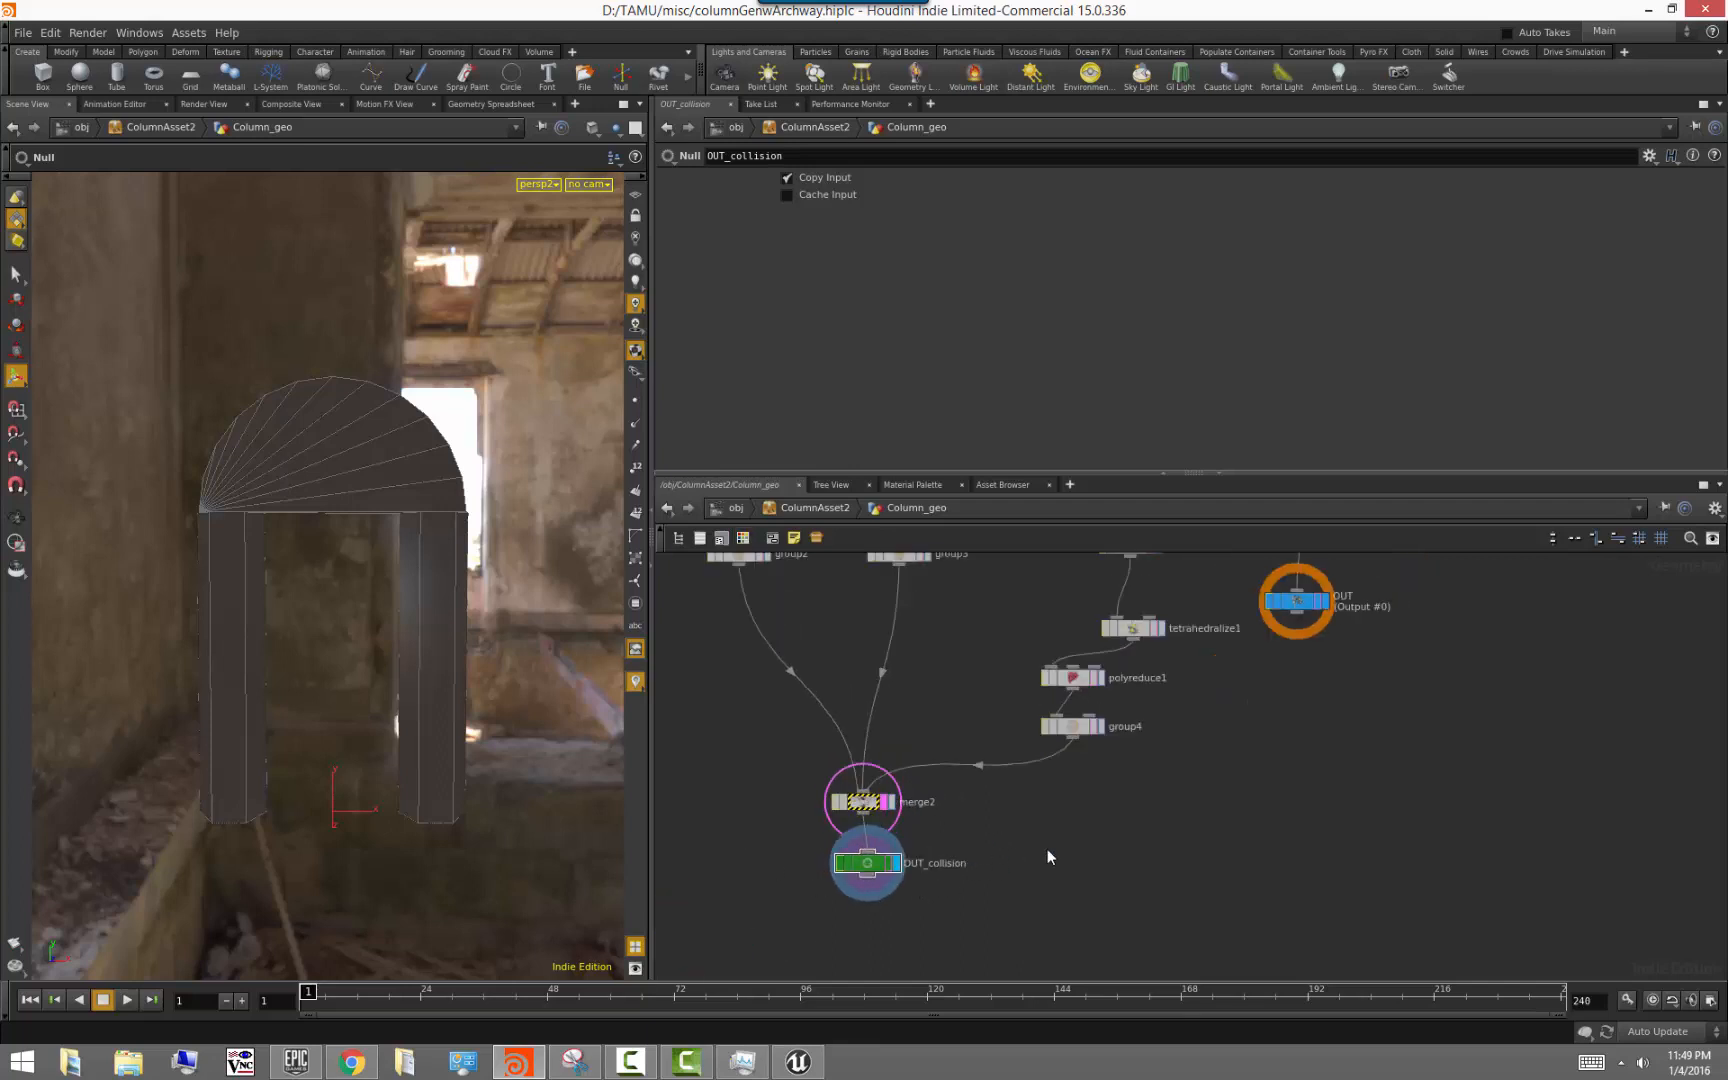
Set the display back to the OUT node to show the finished archway
click(1324, 603)
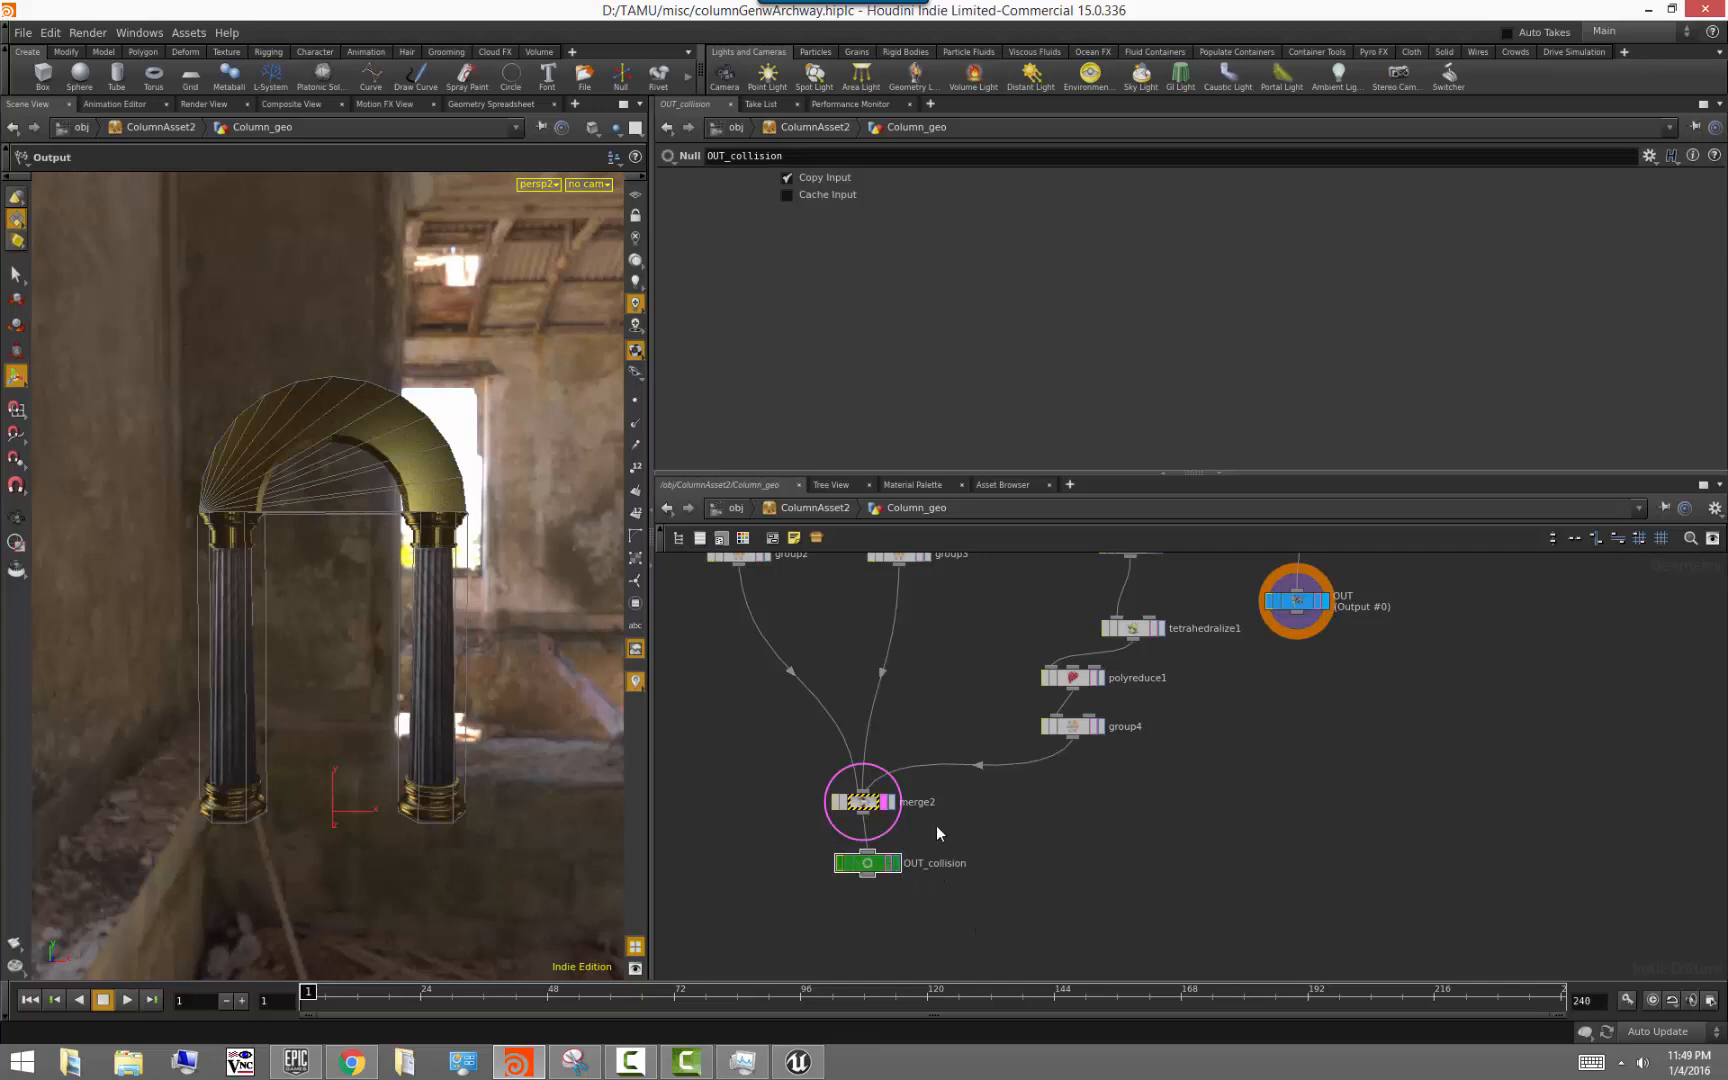
scroll(573, 677, down, 2)
alt+drag(500, 655, 450, 690)
Try Height 110.3 and Overall Radius 9.425 on column_generator_tutorial1 to test the collision fit, then undo both changes
middle_drag(969, 640, 985, 965)
scroll(1015, 657, down, 3)
middle_drag(866, 575, 863, 848)
scroll(863, 847, up, 2)
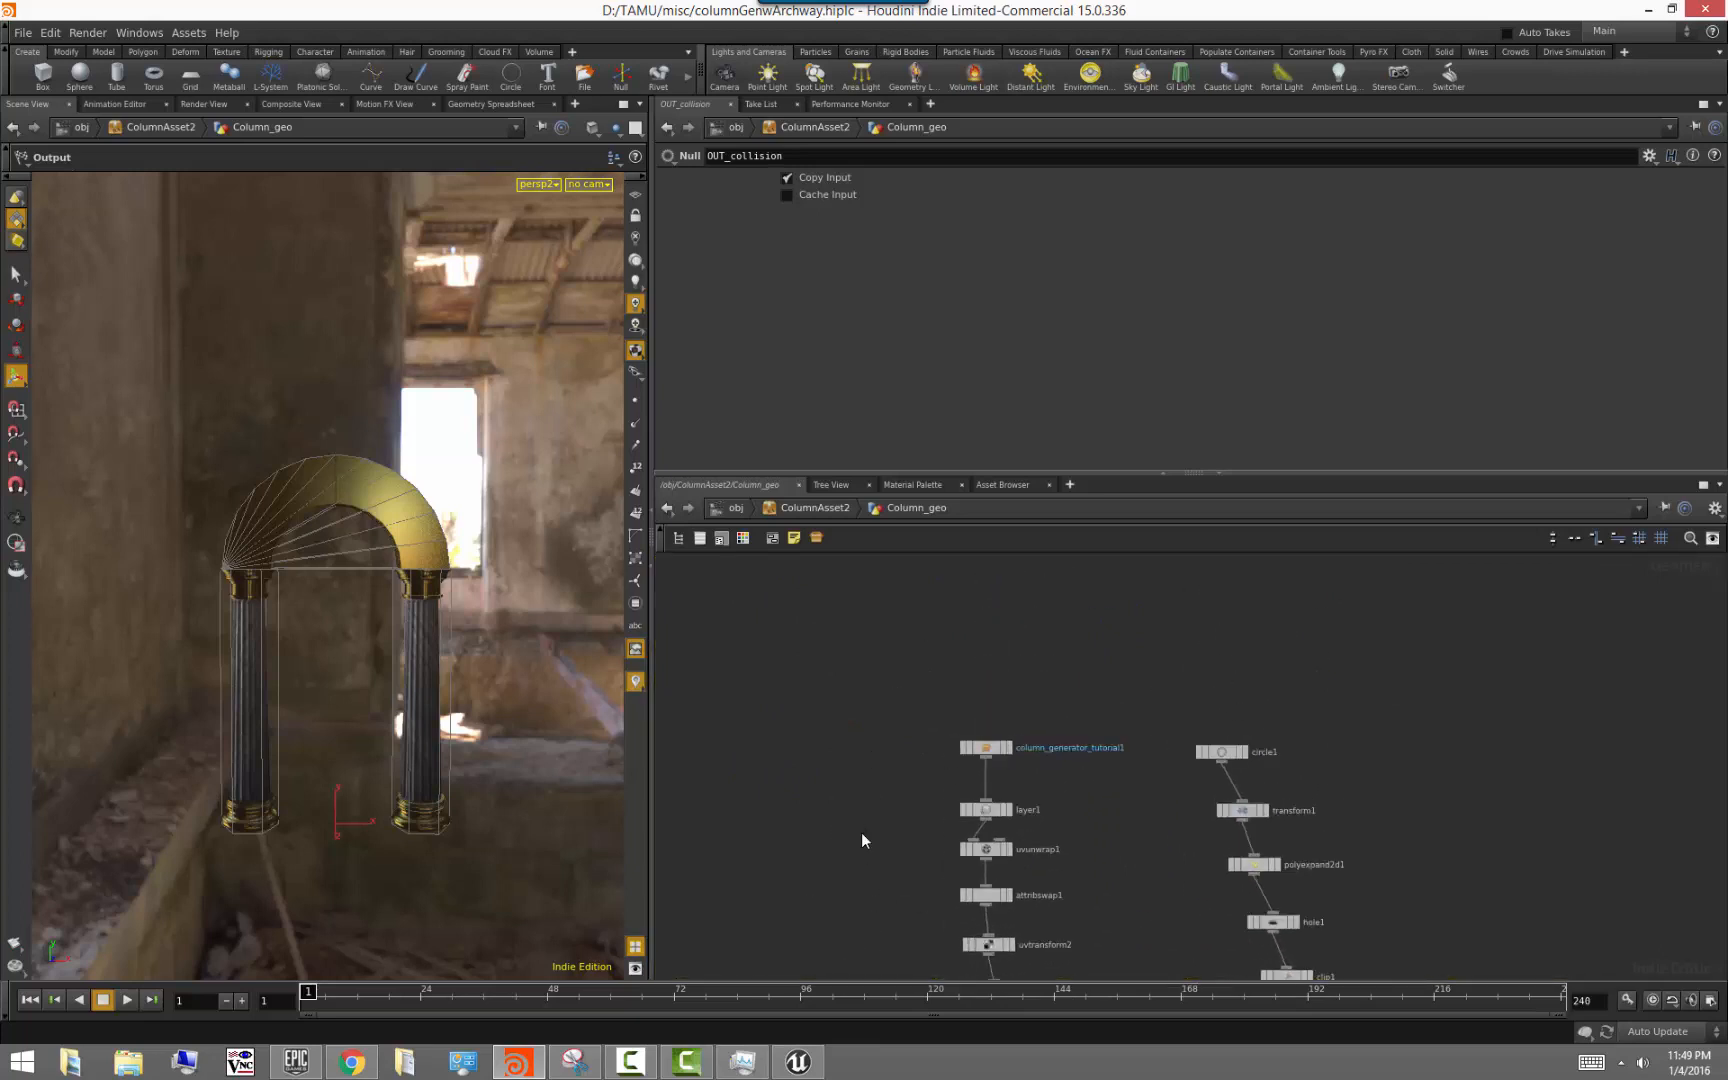
click(979, 750)
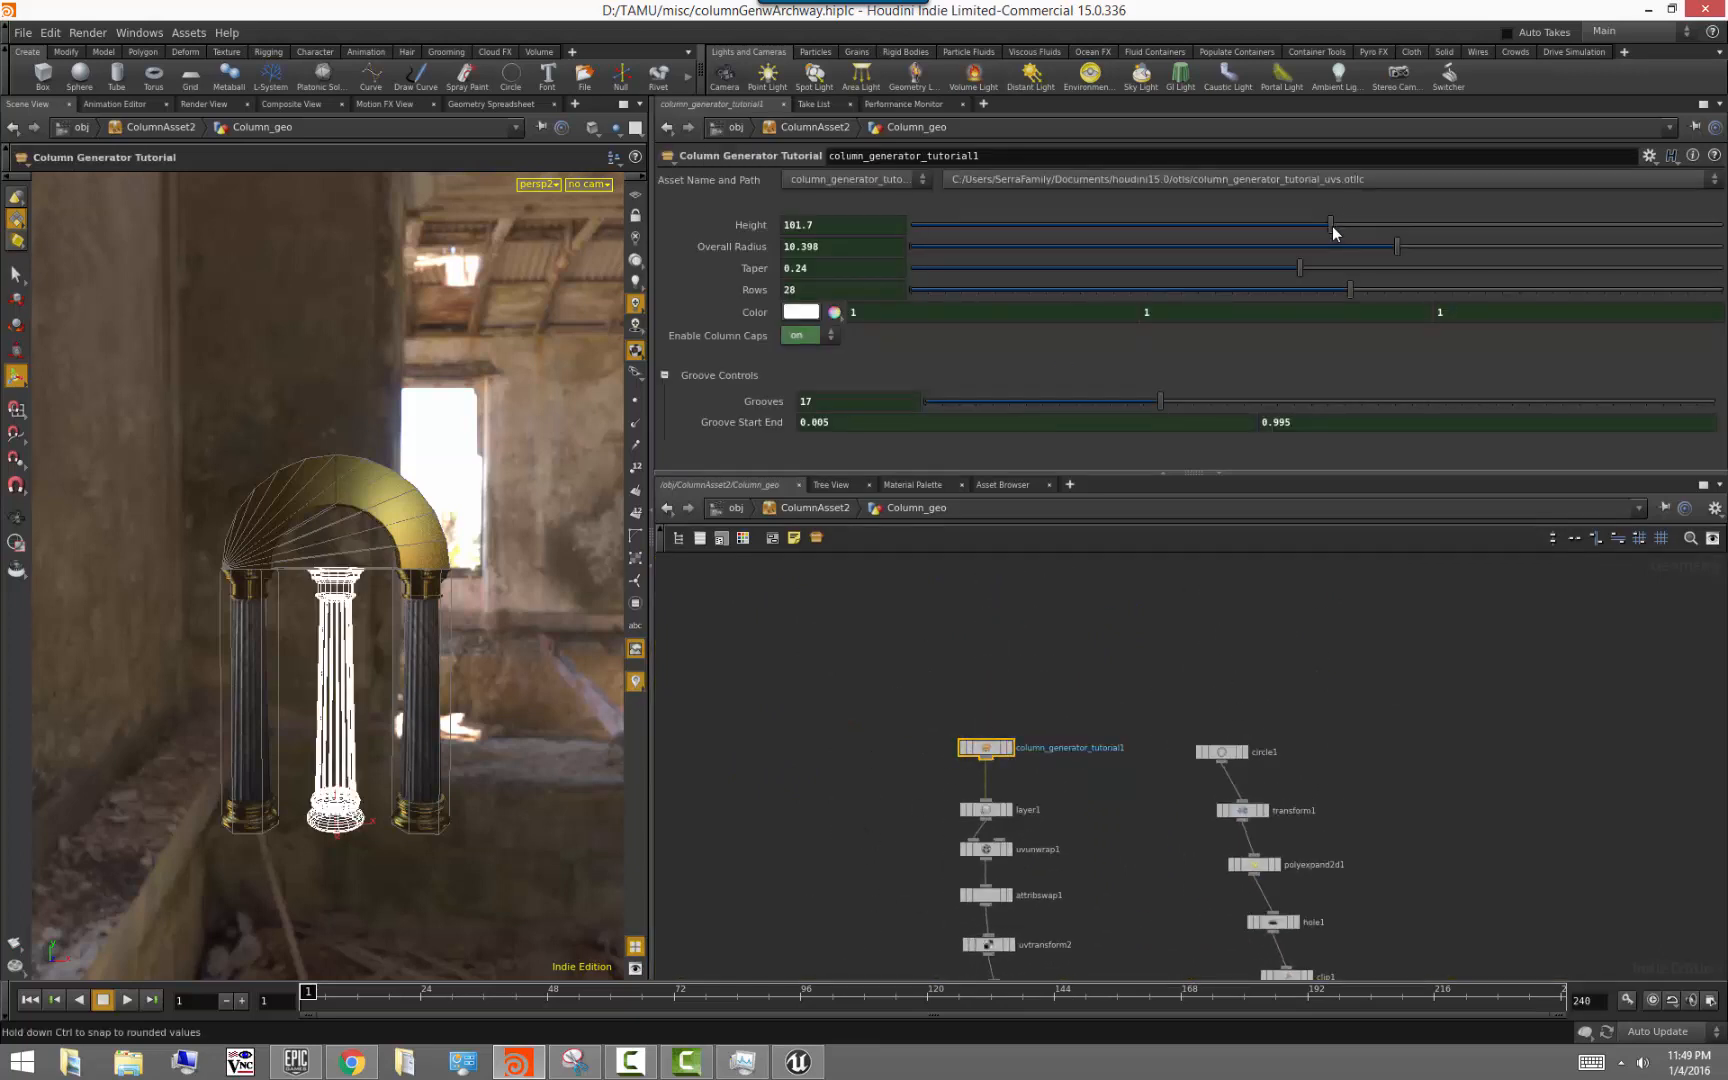
click(1338, 608)
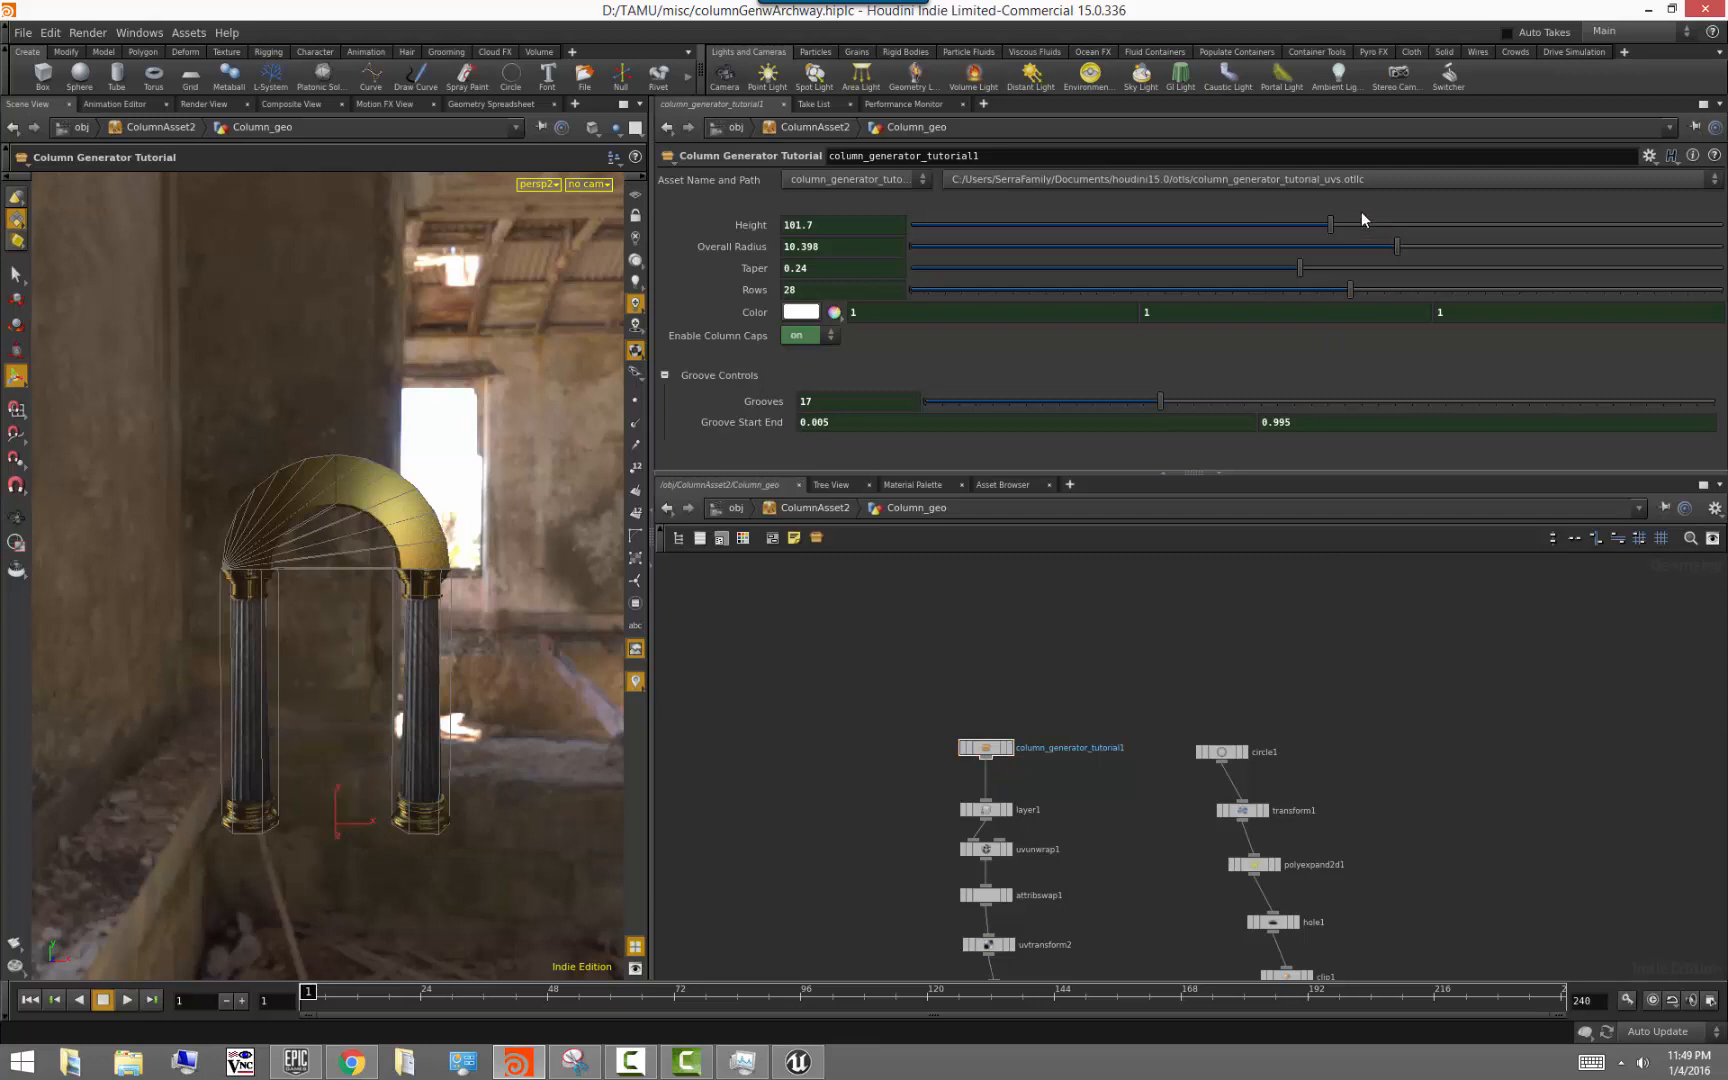
drag(1333, 228, 1200, 305)
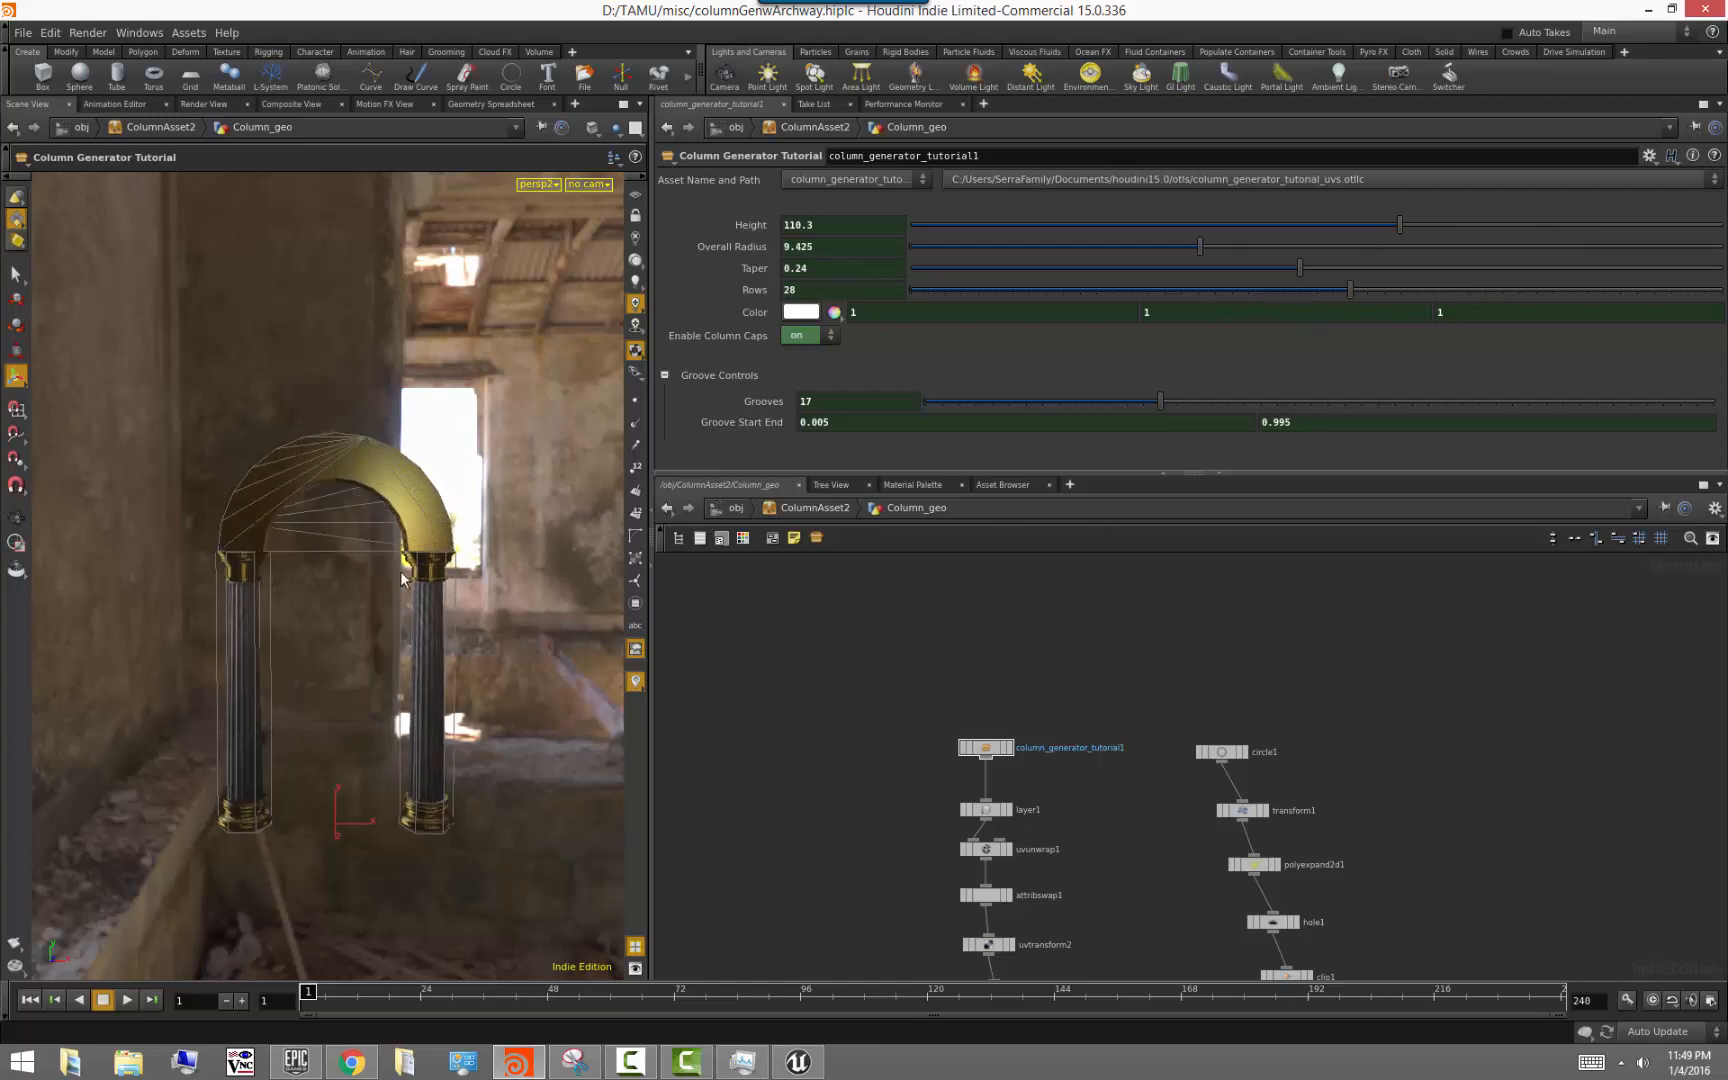
key(ctrl+z)
key(ctrl+z)
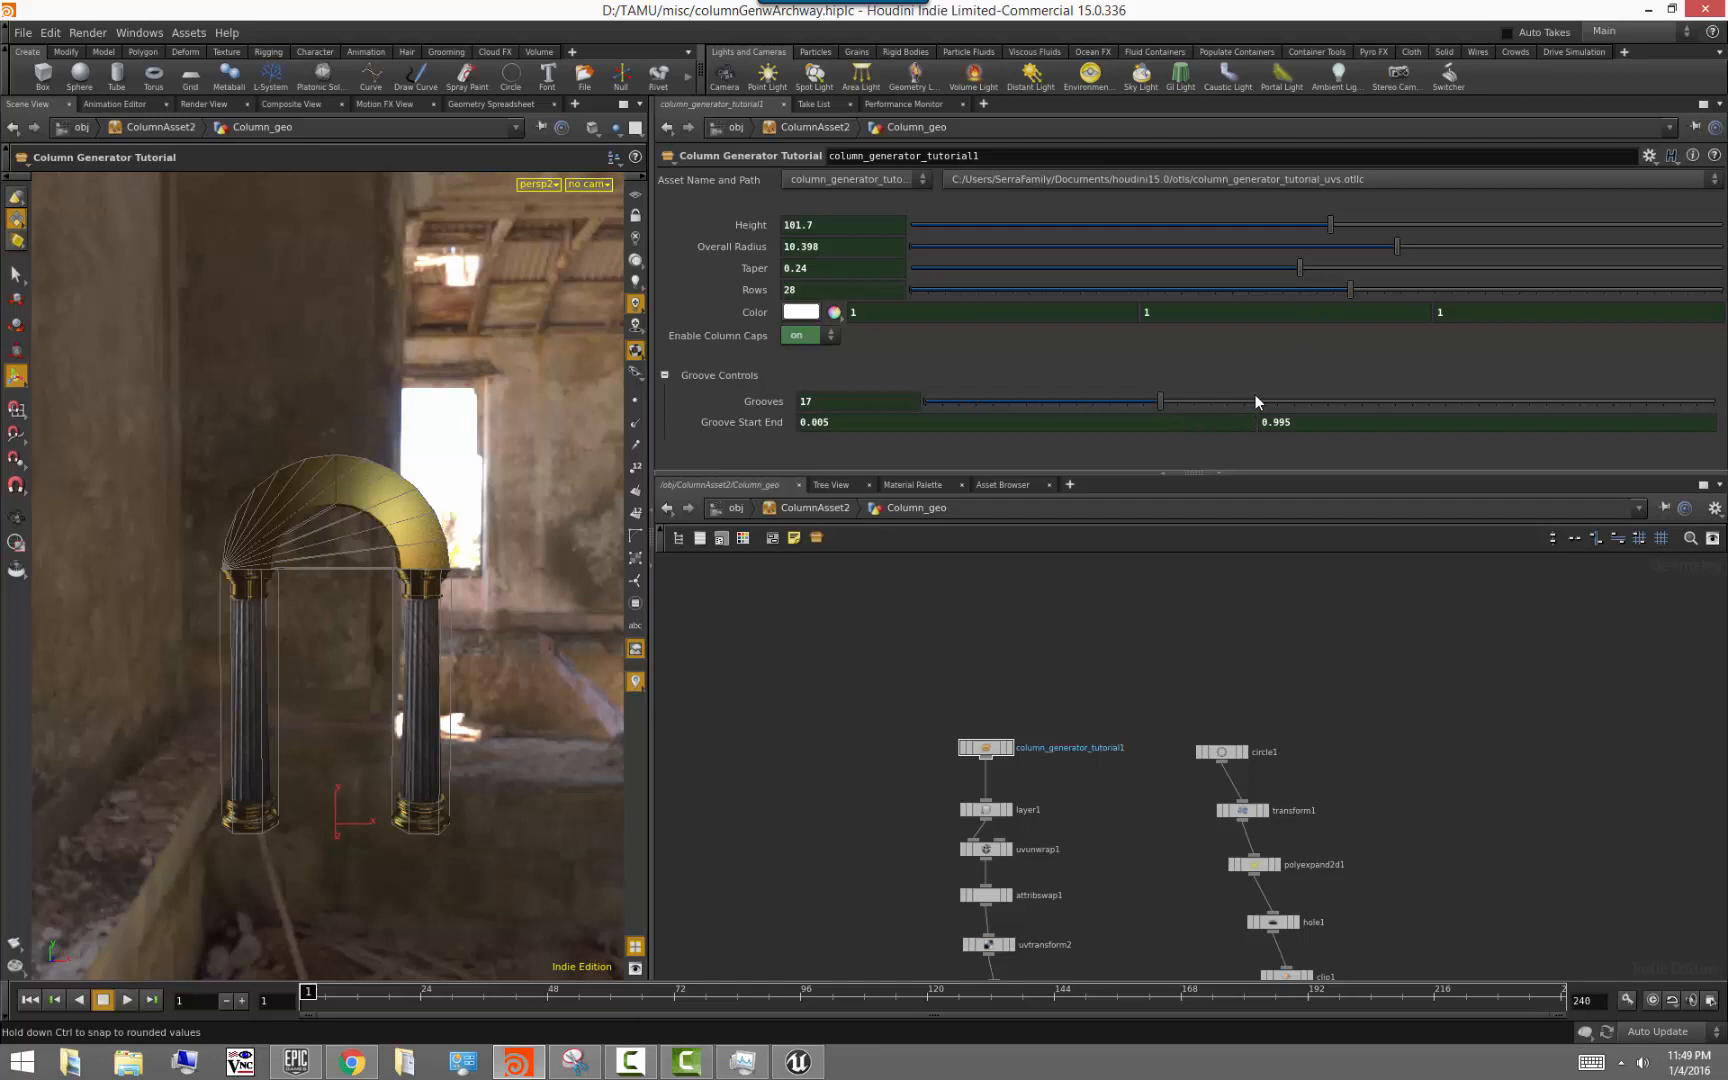
Try taller column generator heights, including 119.1, to test the collision shapes, and undo each change
drag(1329, 225, 1372, 221)
key(ctrl+z)
drag(1330, 225, 1557, 250)
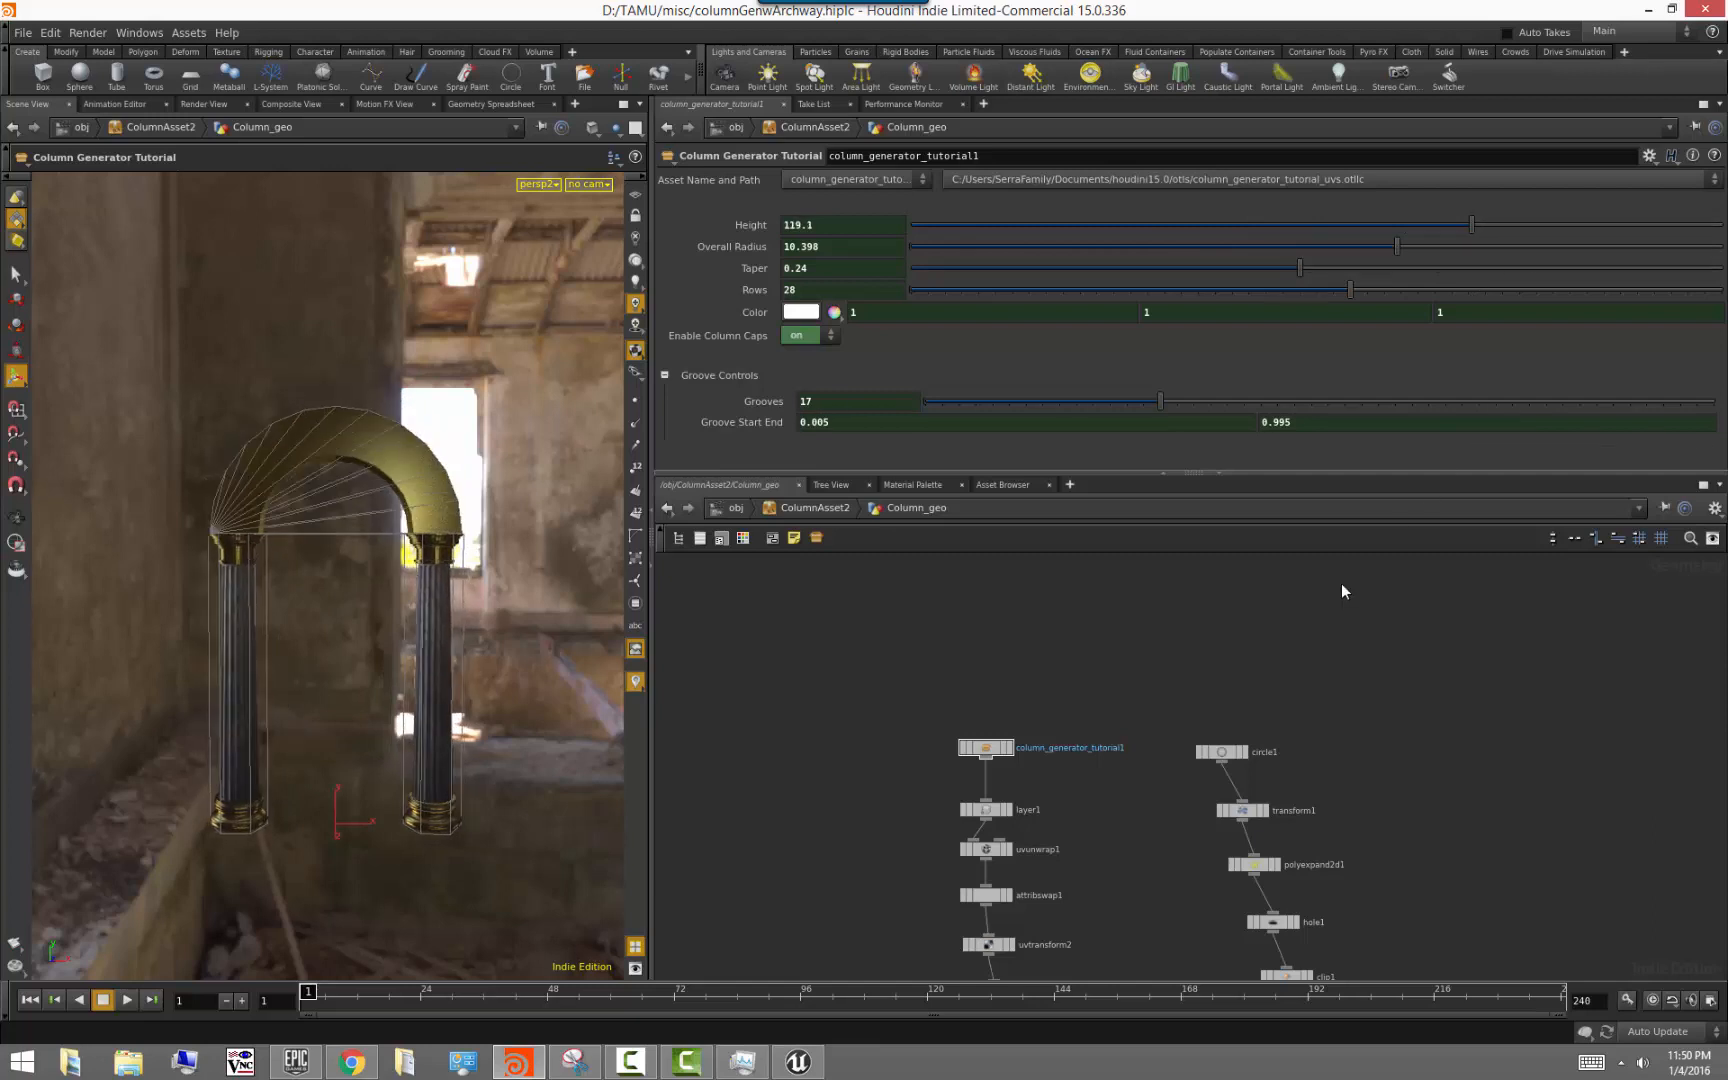
key(ctrl+z)
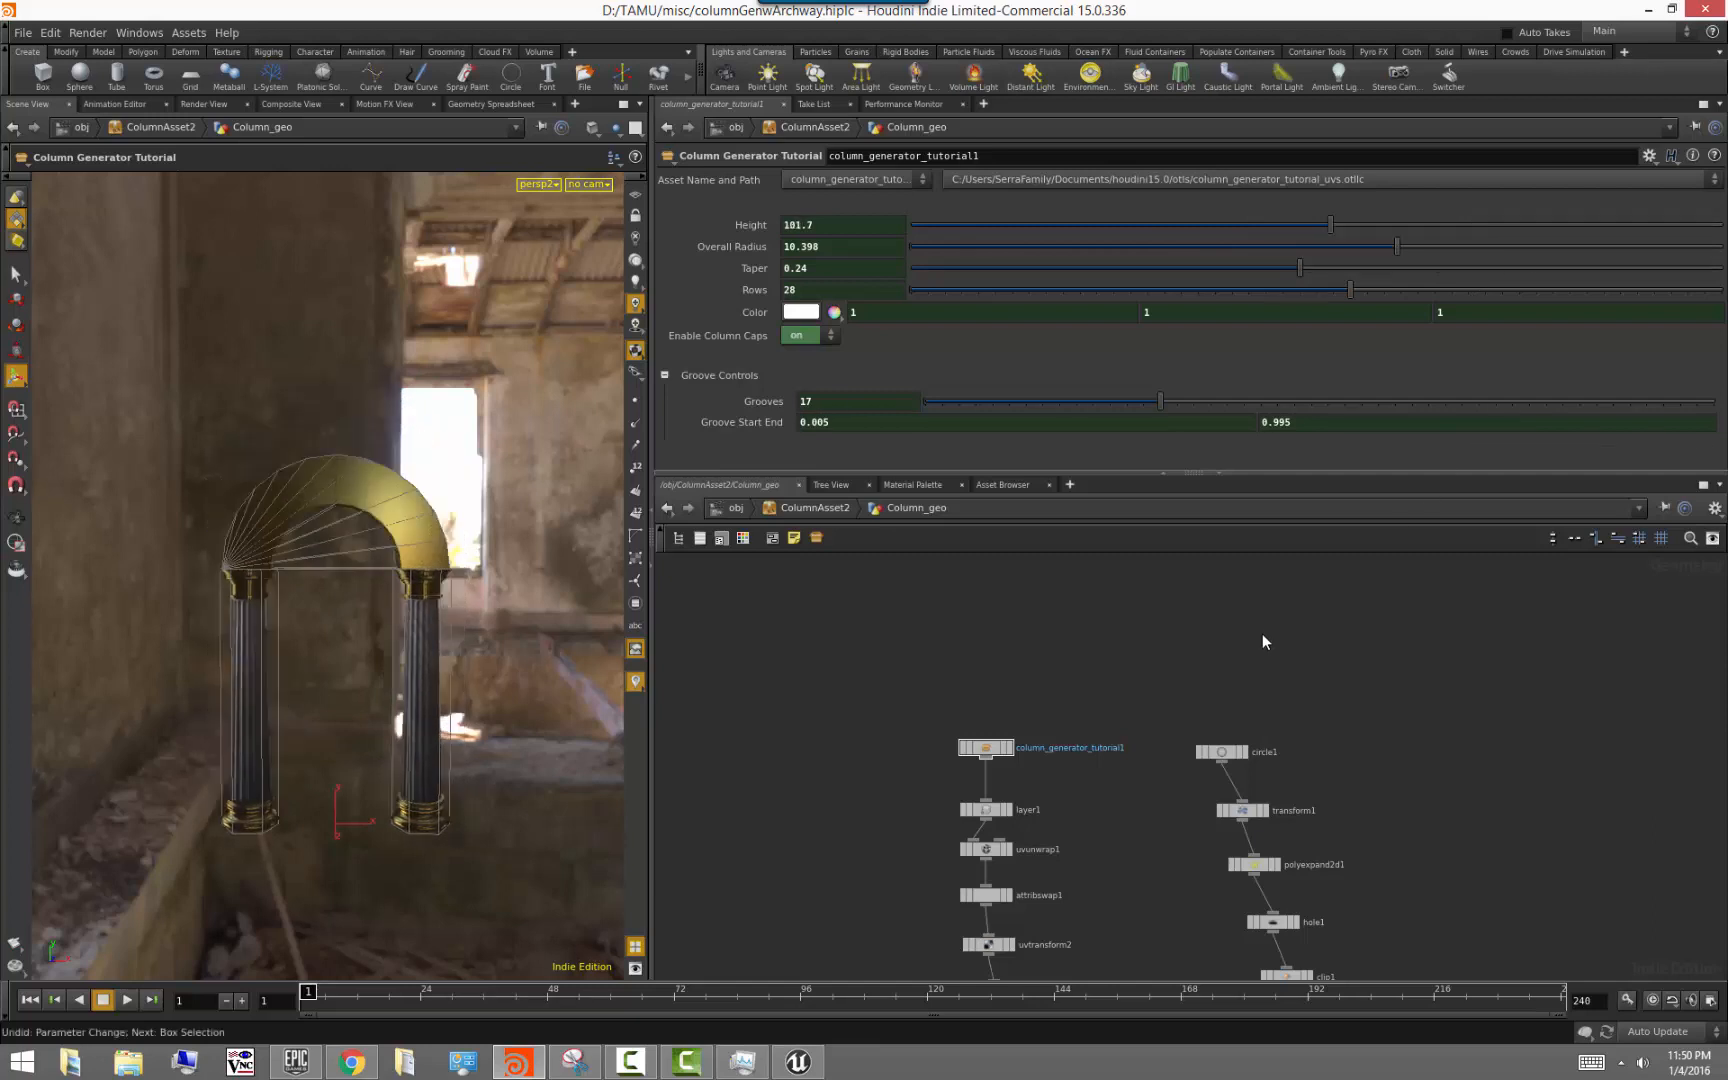
Template the OUT_collision node instead of merge2 and save the scene file
middle_drag(1087, 884, 1162, 610)
middle_drag(1020, 870, 1028, 650)
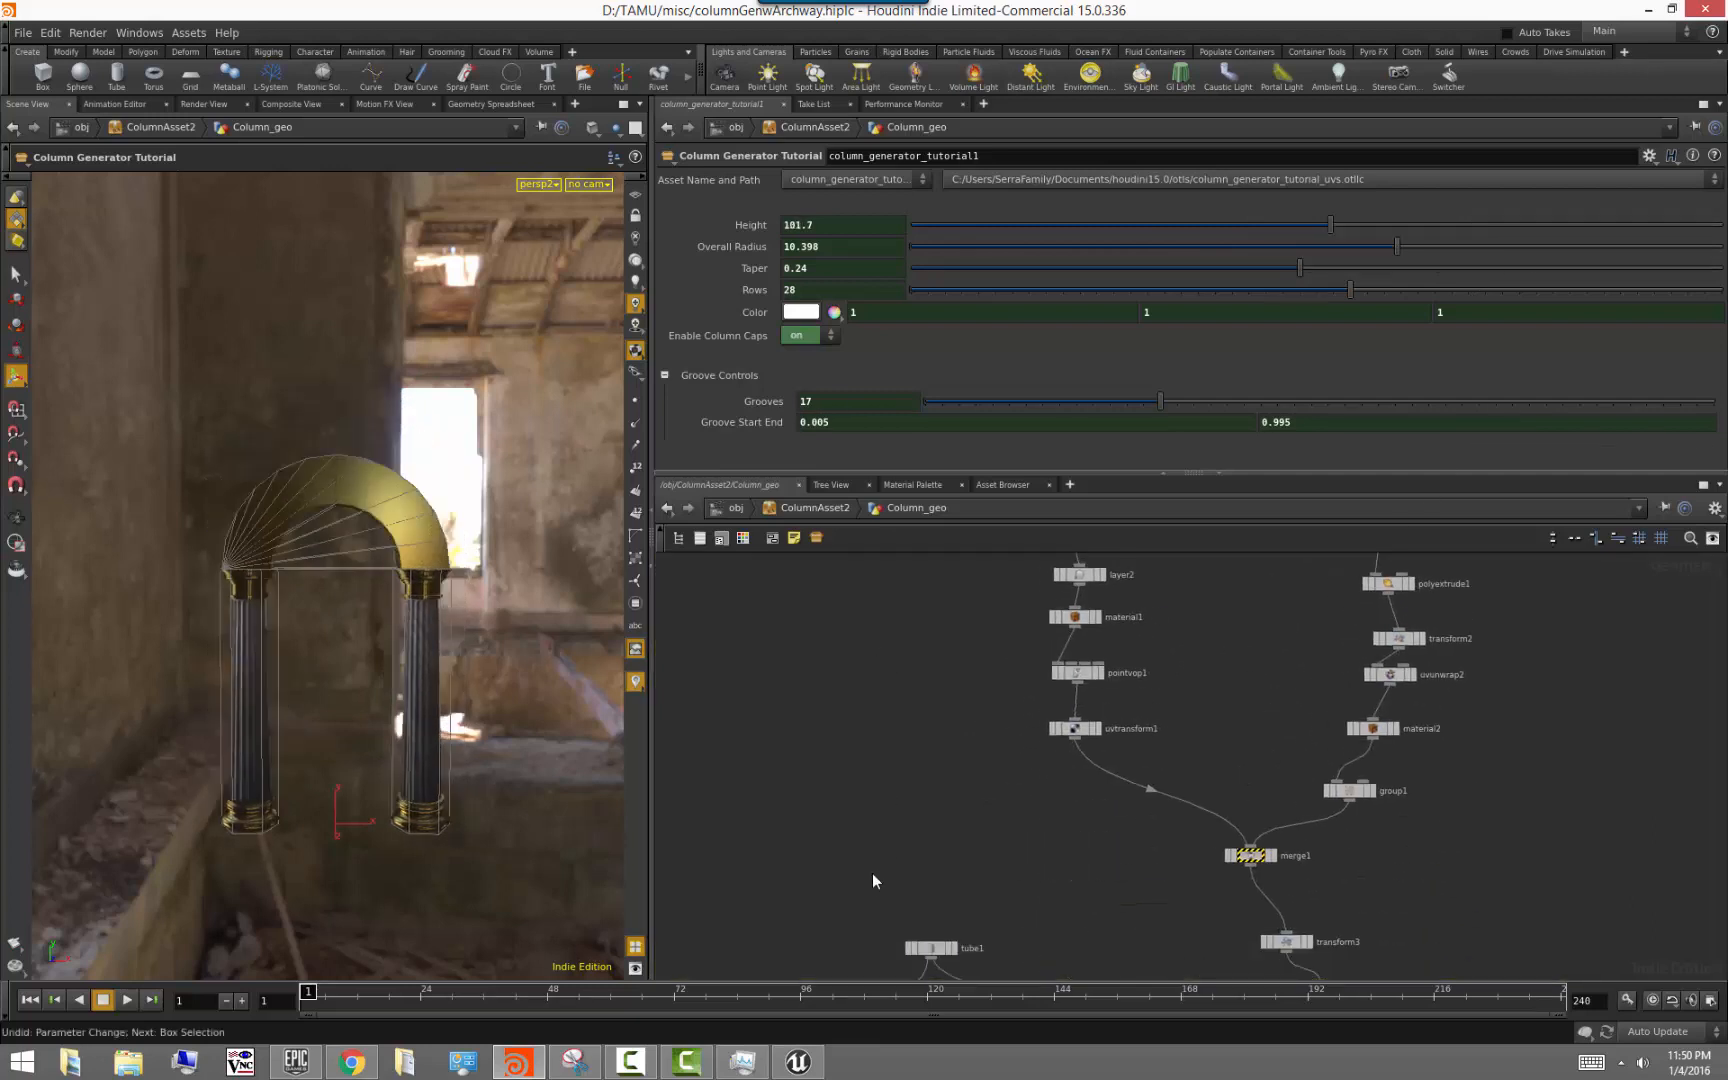
middle_drag(872, 873, 799, 687)
middle_drag(1039, 729, 963, 520)
middle_drag(1125, 933, 1130, 818)
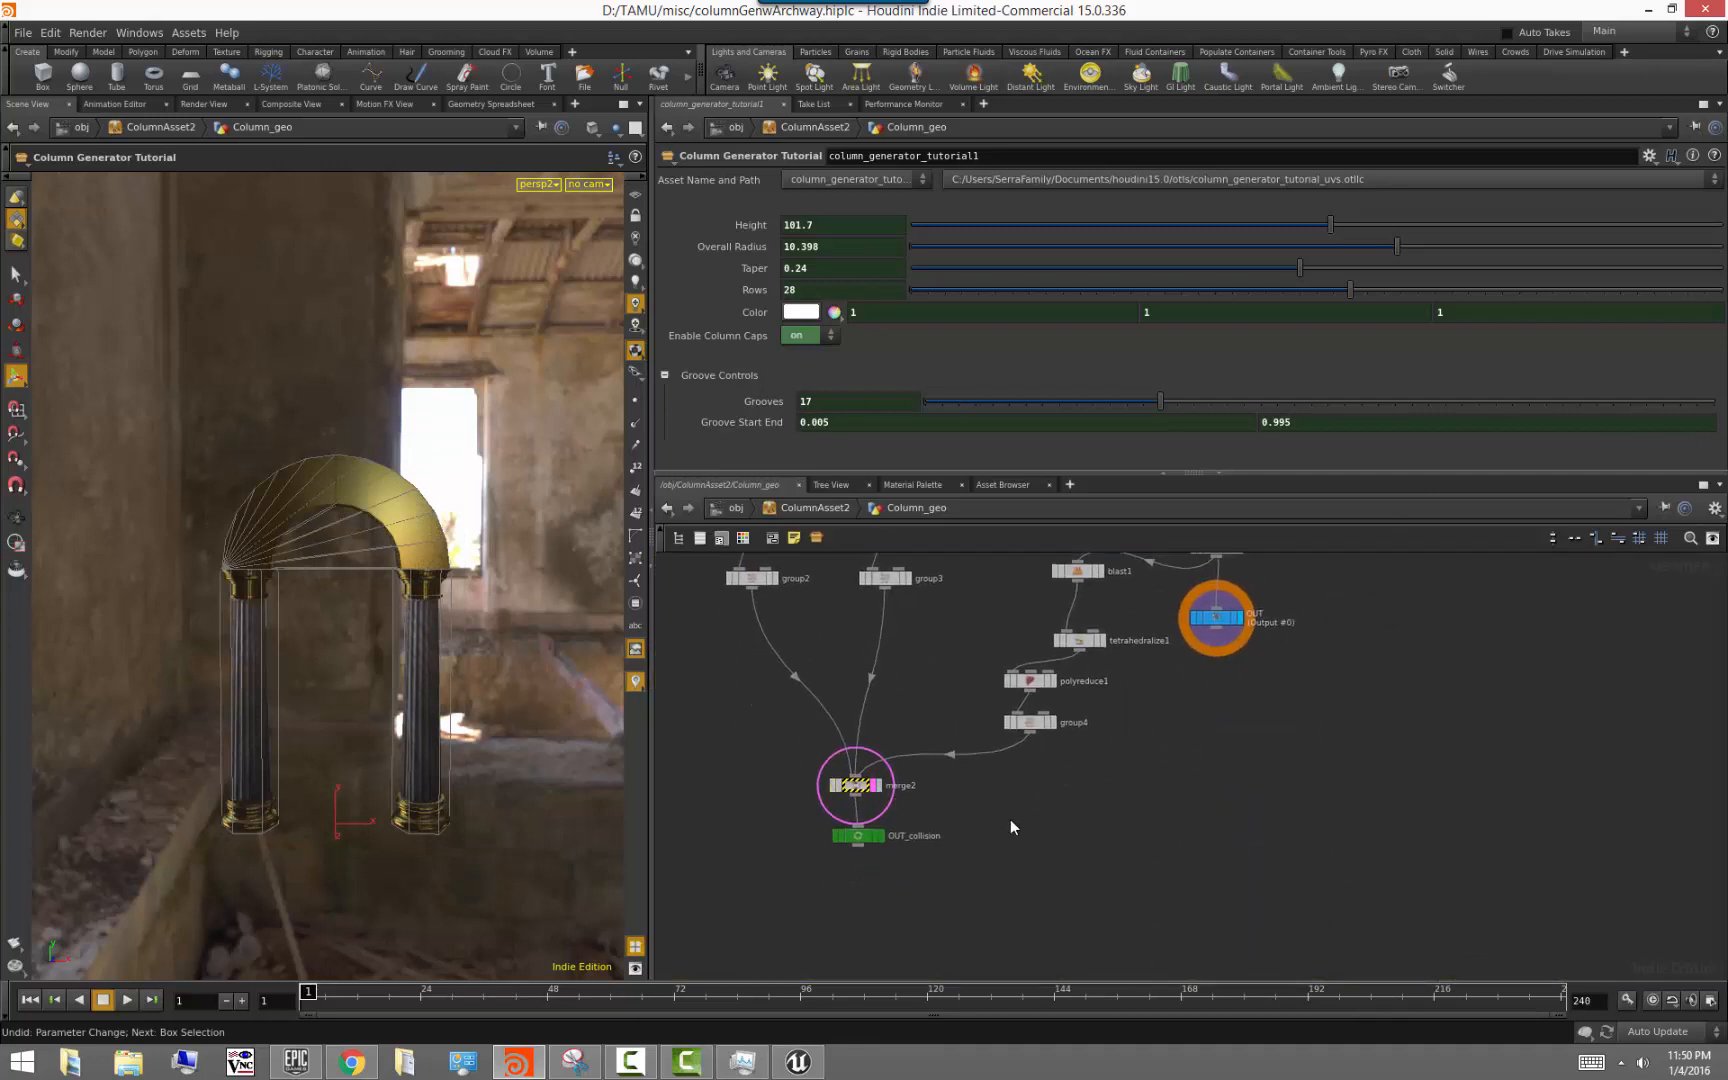
click(879, 838)
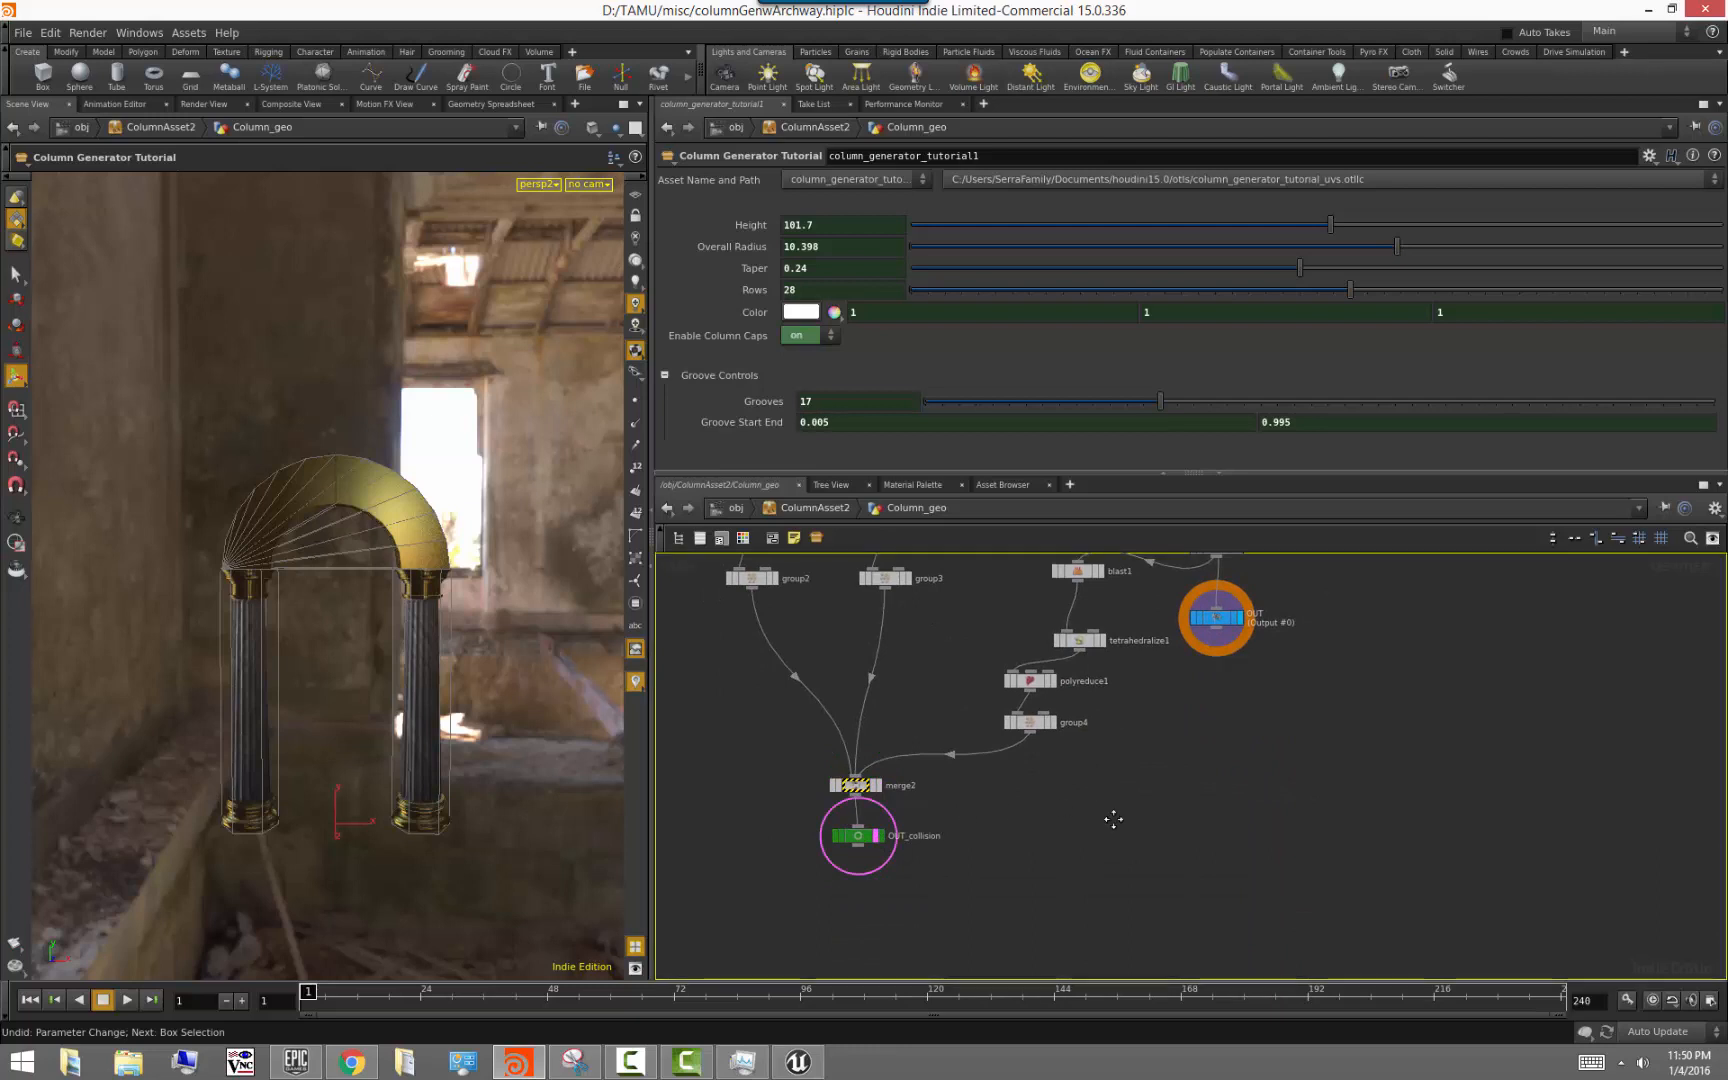
middle_drag(1111, 818, 1130, 862)
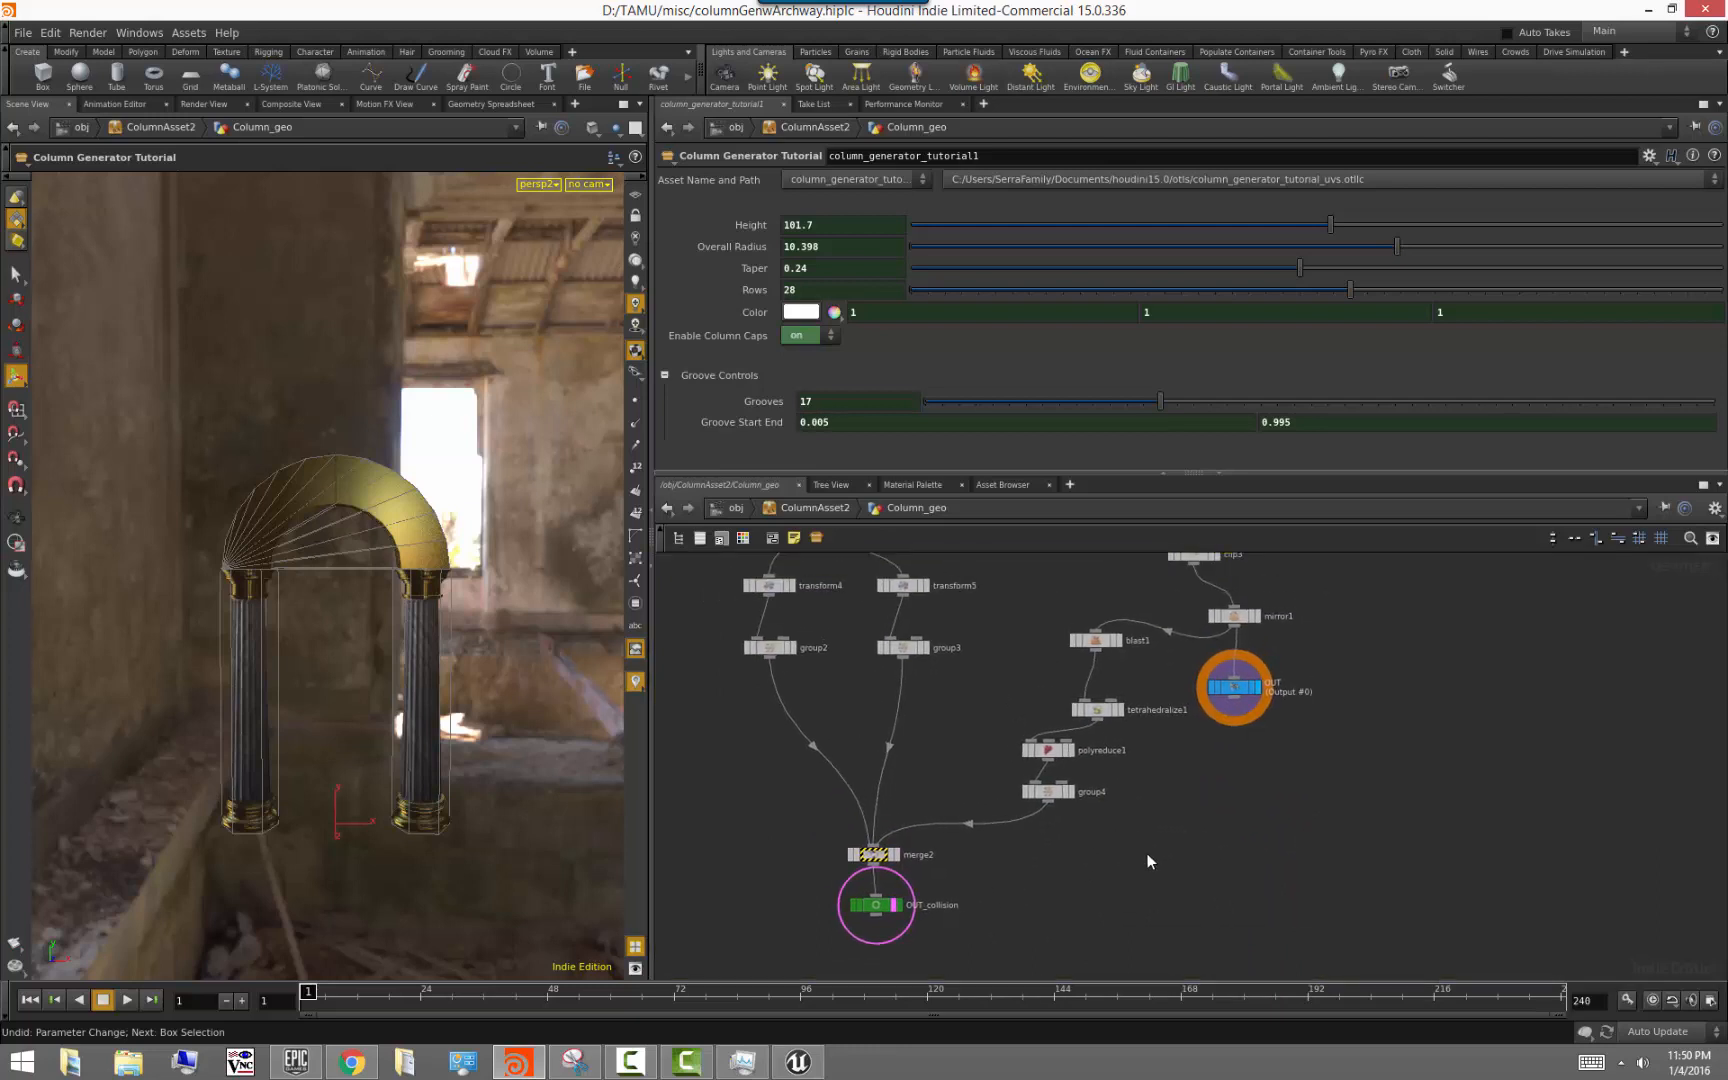
key(ctrl+s)
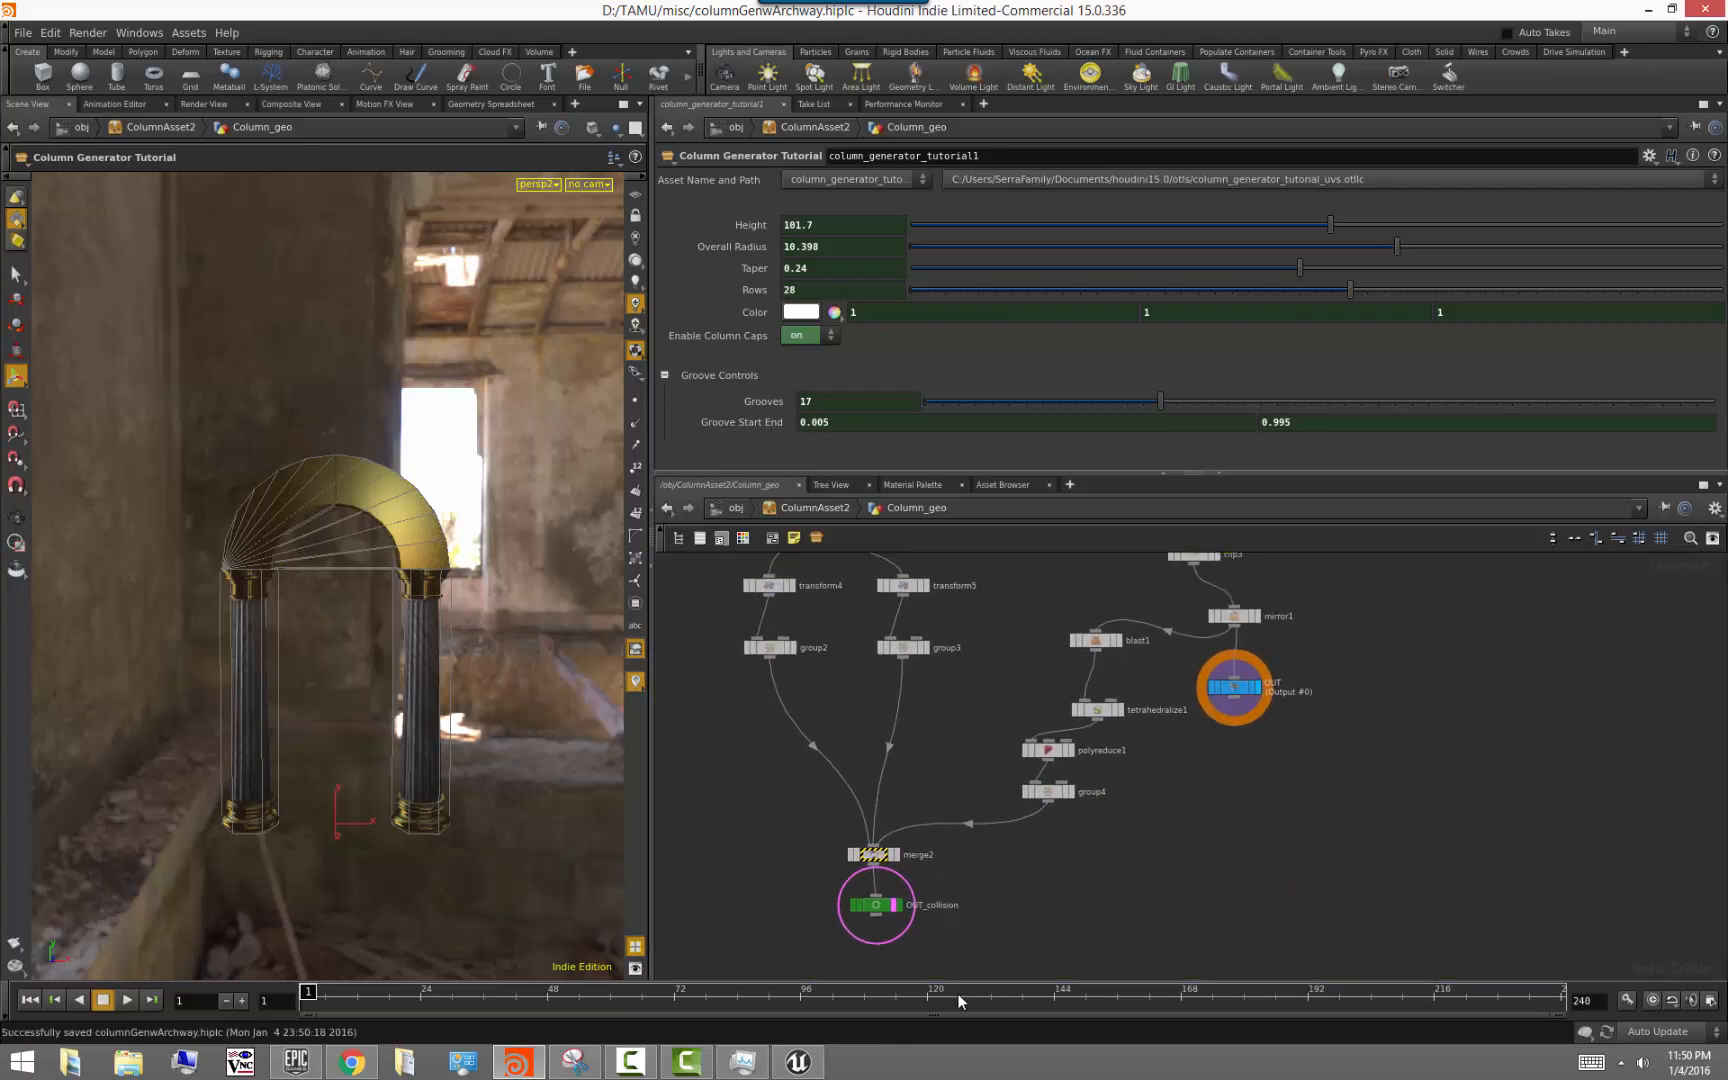
Switch to Chrome and review the collision mesh naming syntax in Unreal's FBX Static Mesh Pipeline documentation
click(351, 1062)
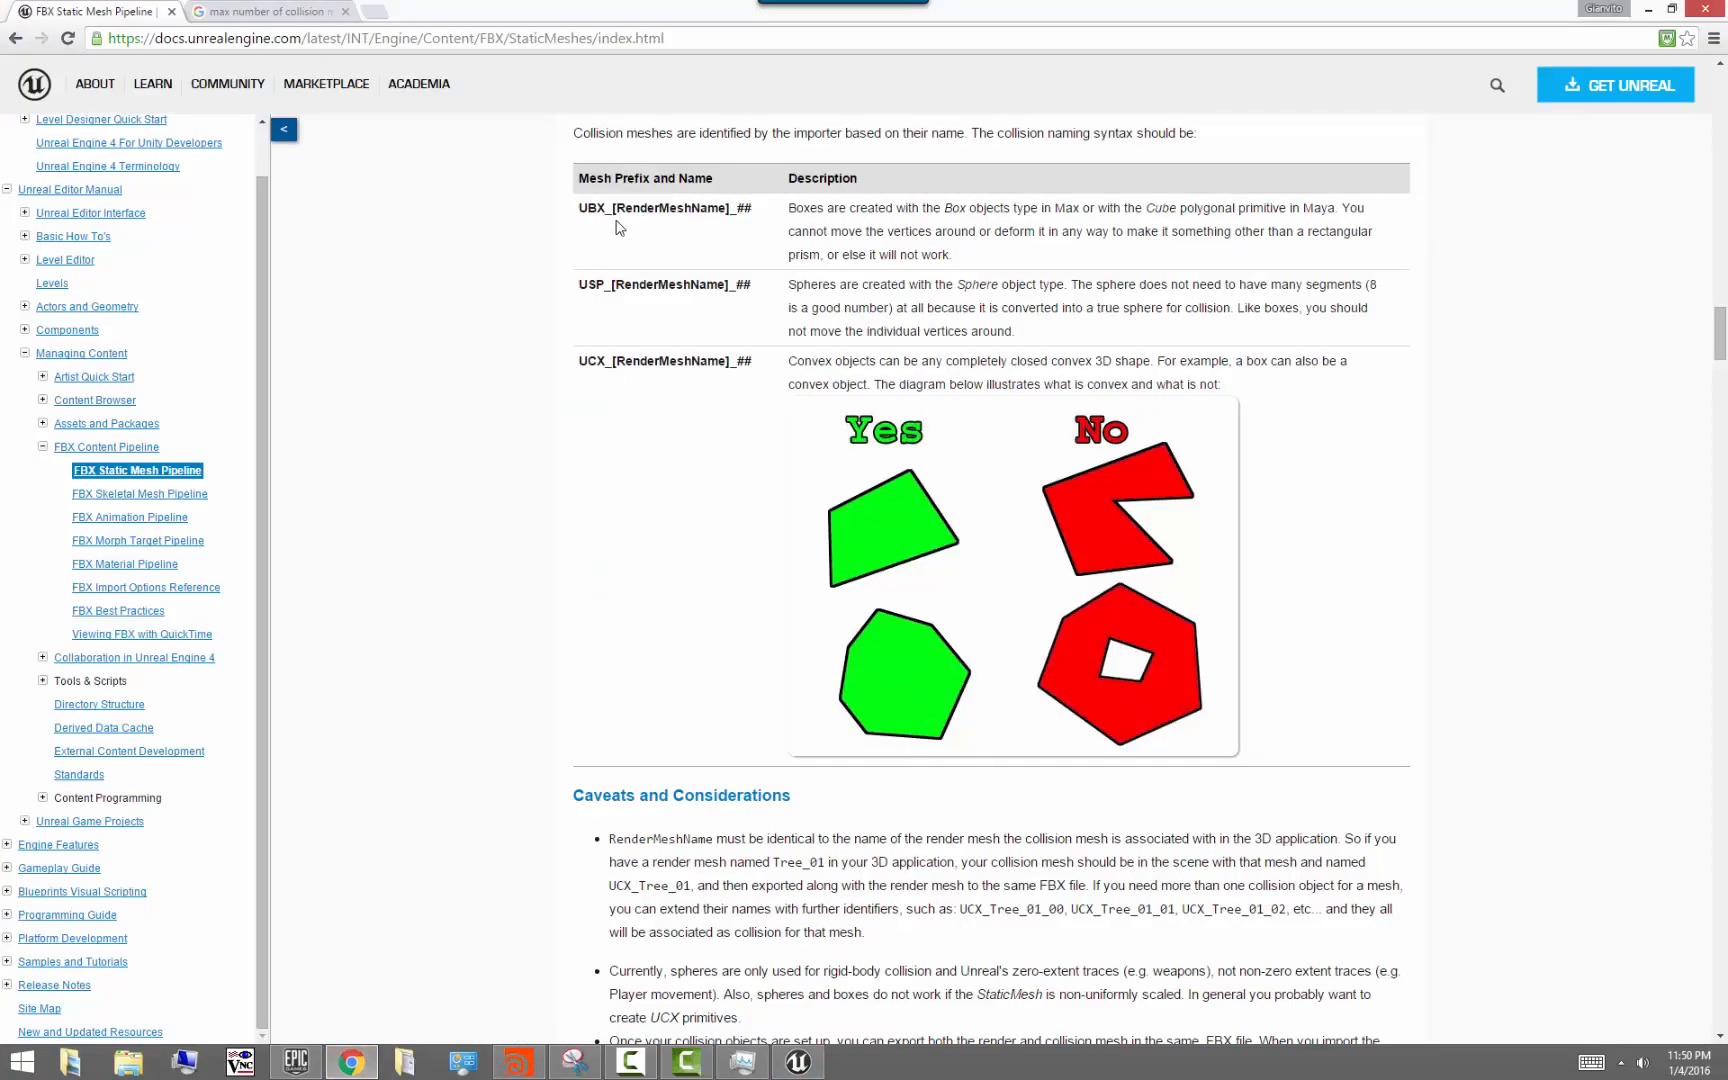
scroll(622, 358, up, 3)
scroll(660, 424, down, 1)
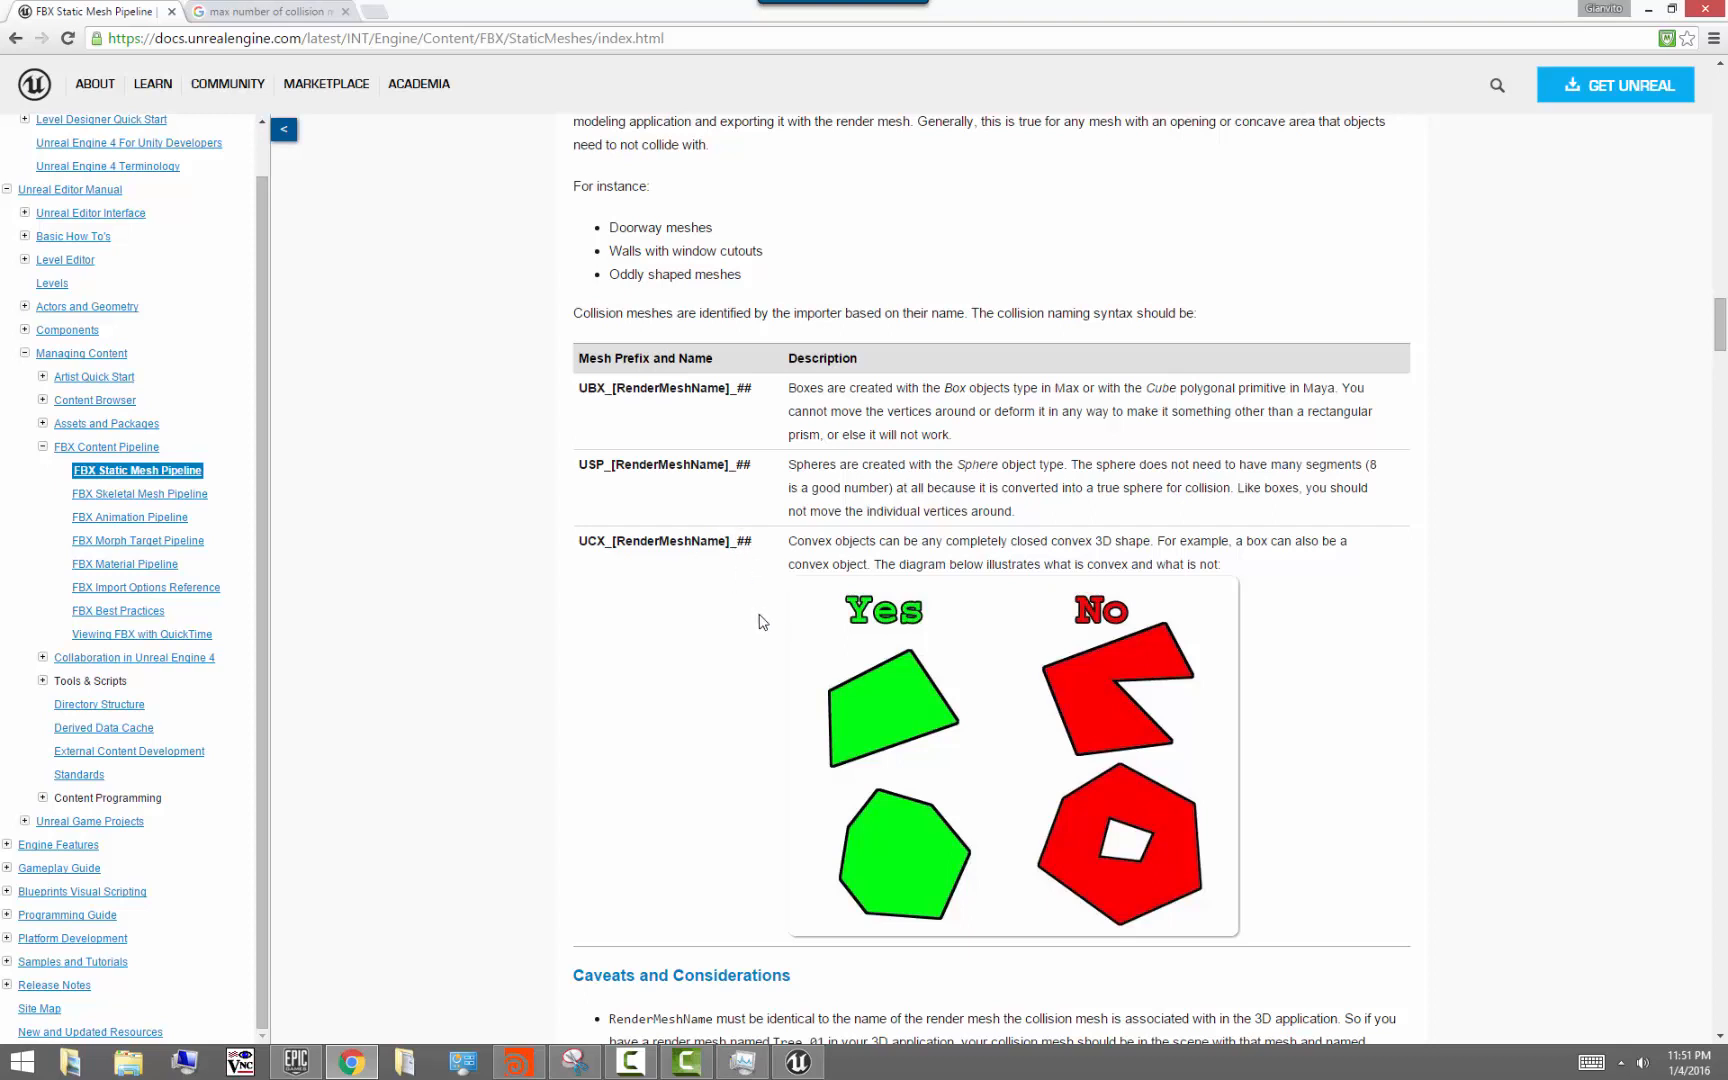
Return to Houdini, enter the Column_export subnetwork of ColumnAsset2 and add a Geometry node below column_geo
click(517, 1062)
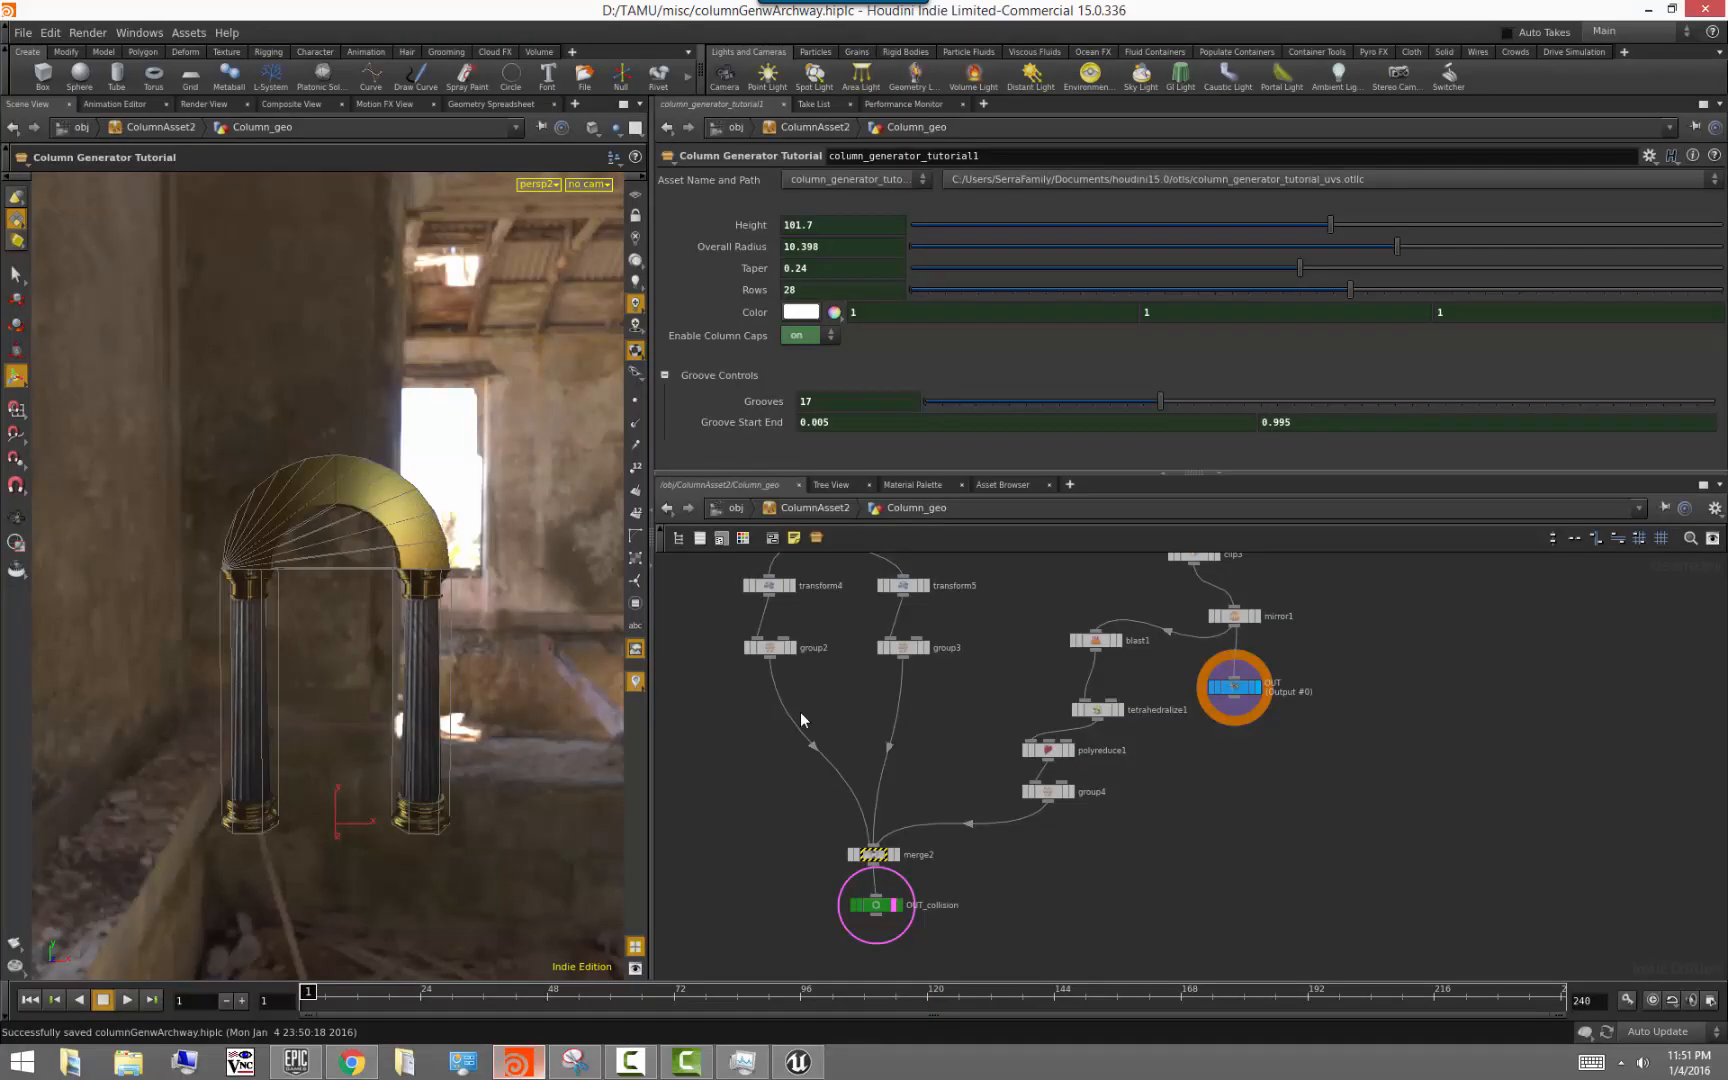
middle_drag(1077, 860, 1072, 833)
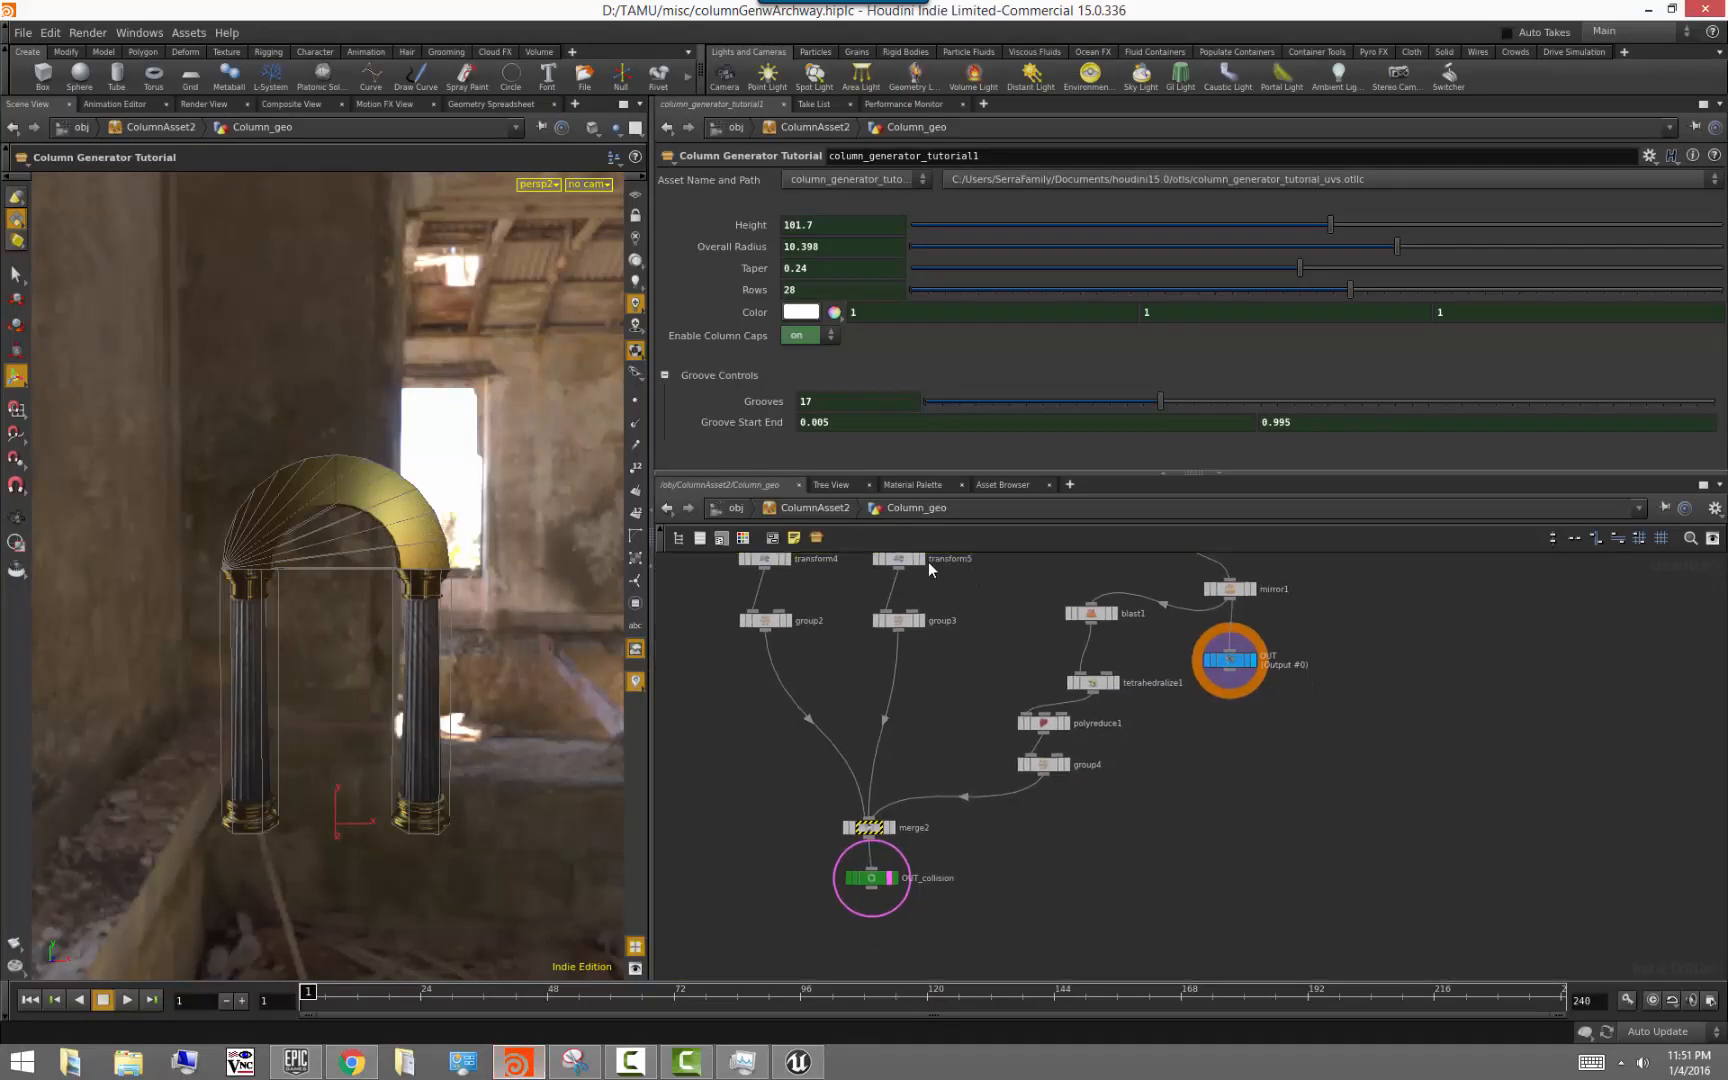
click(836, 508)
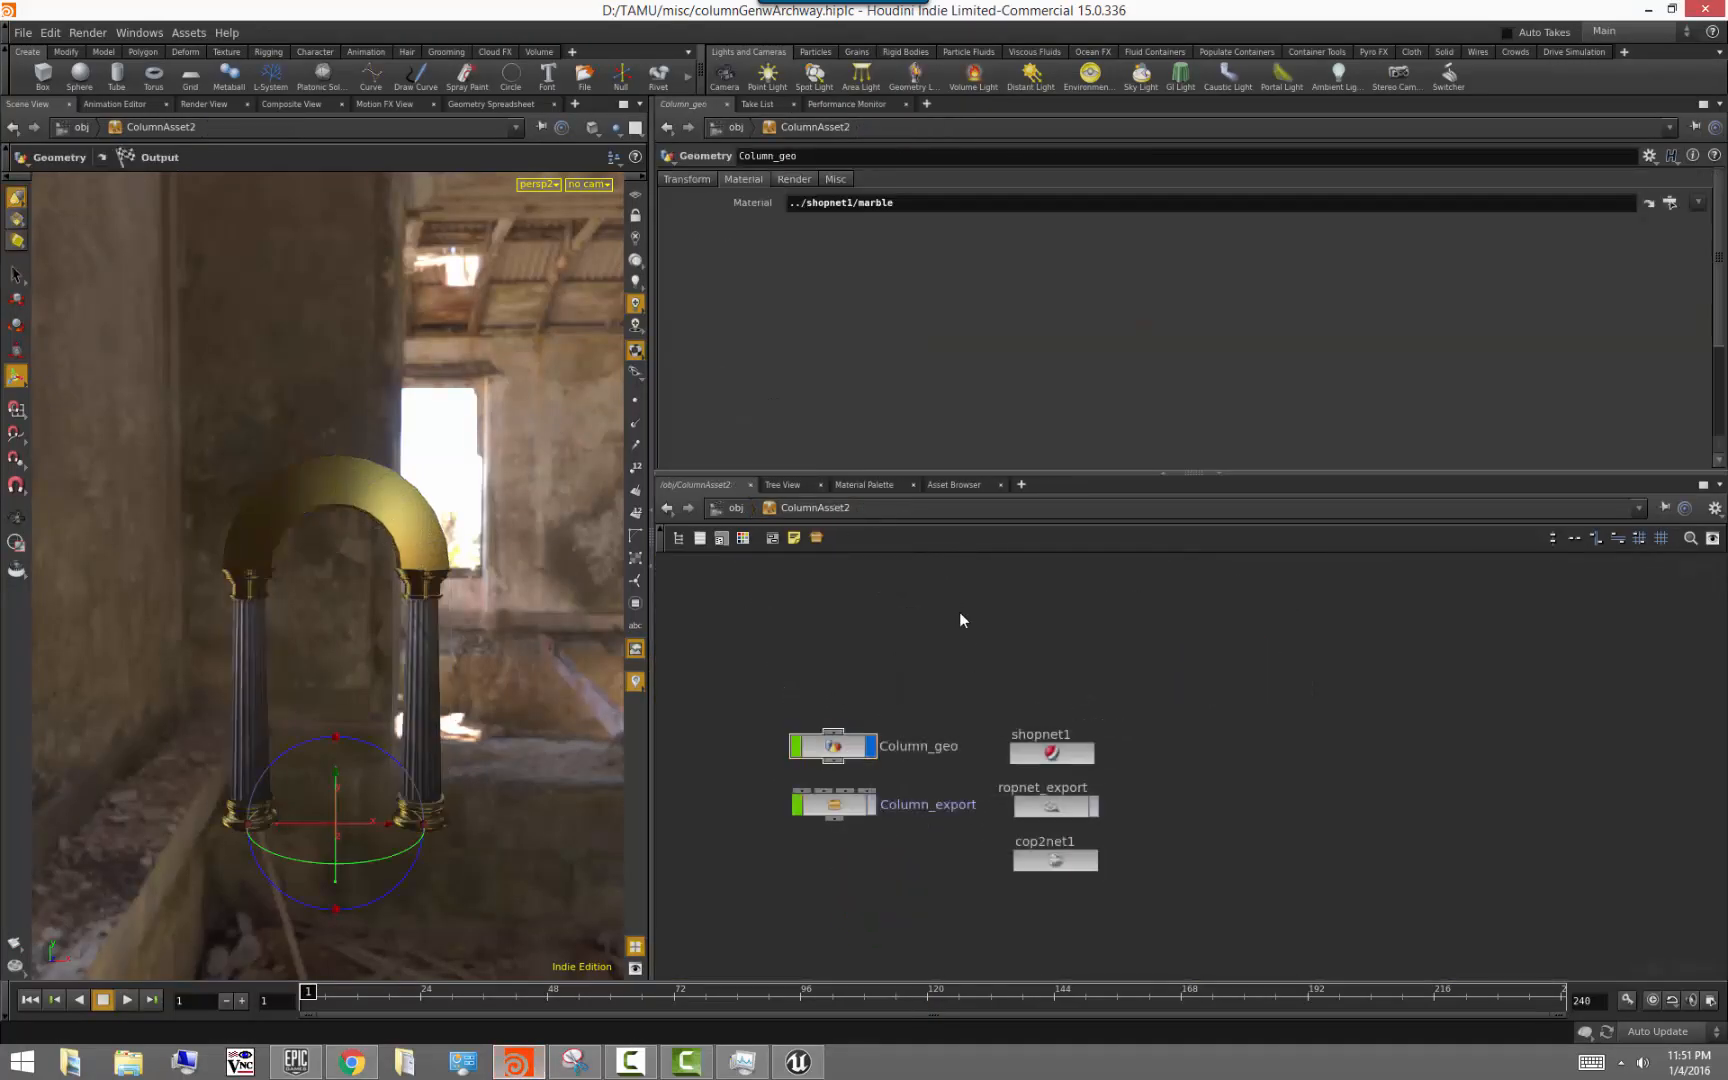
double_click(853, 809)
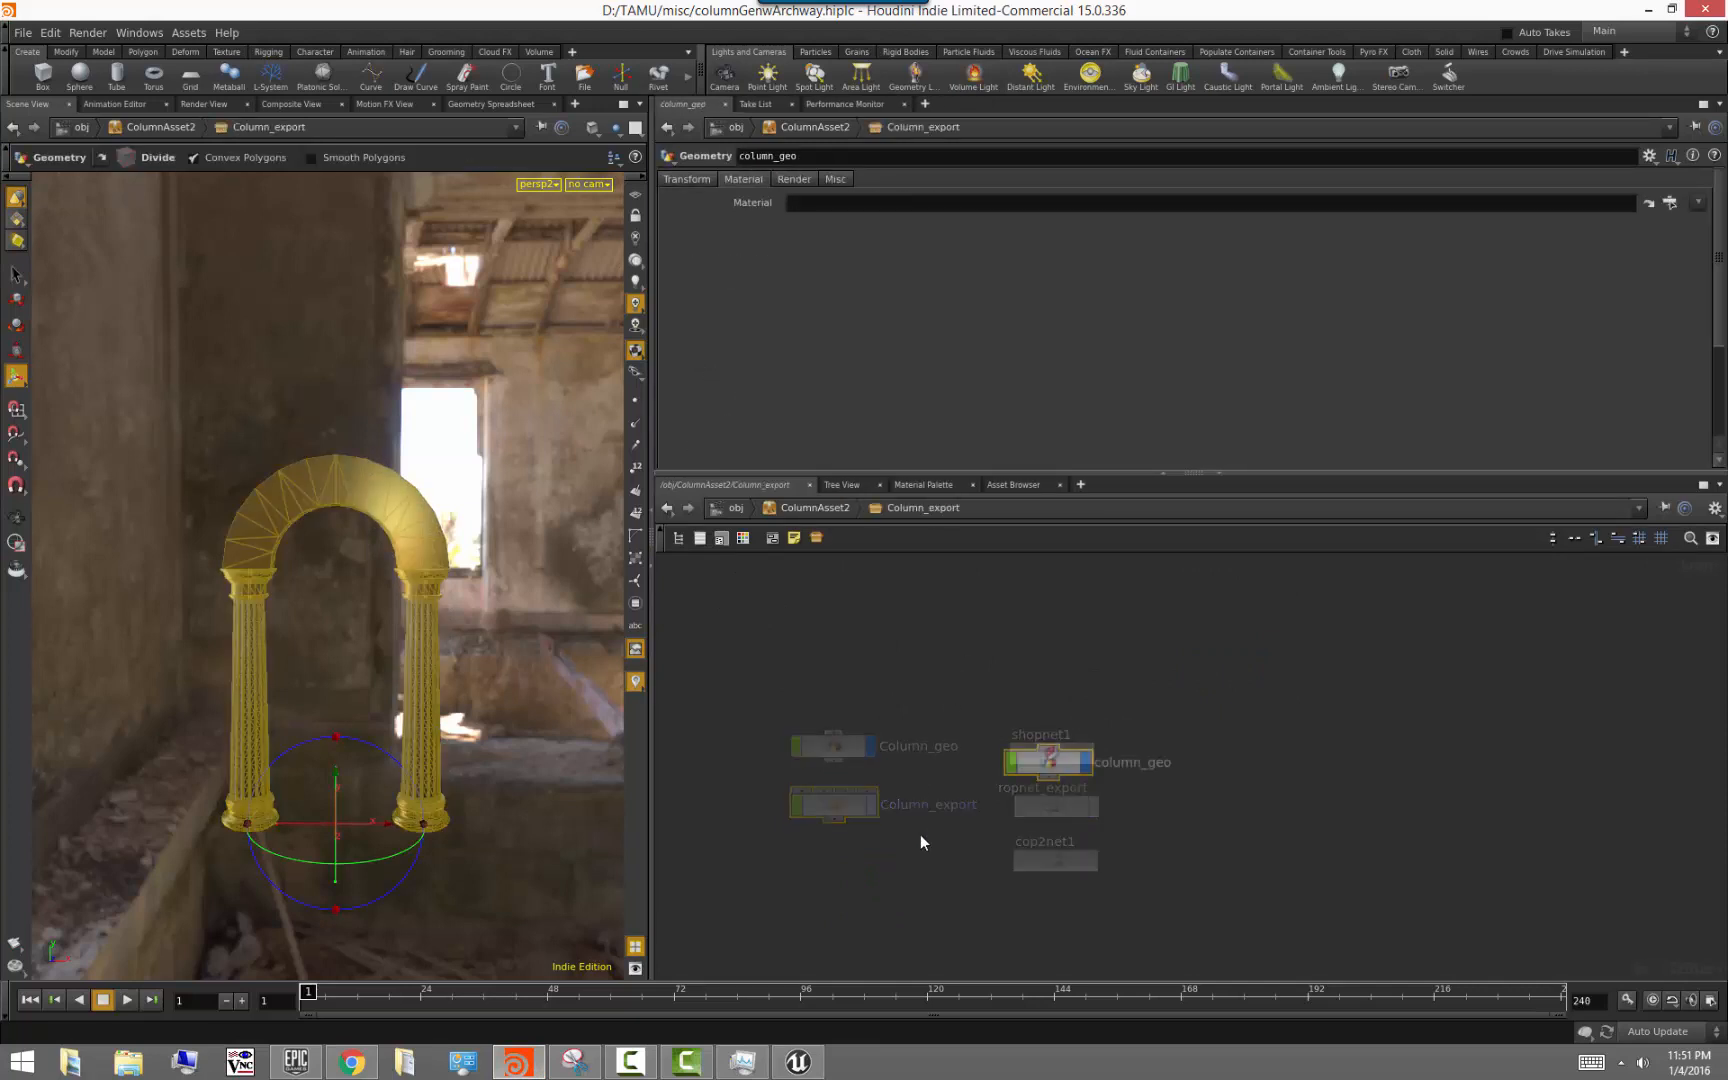
middle_drag(1015, 826, 985, 804)
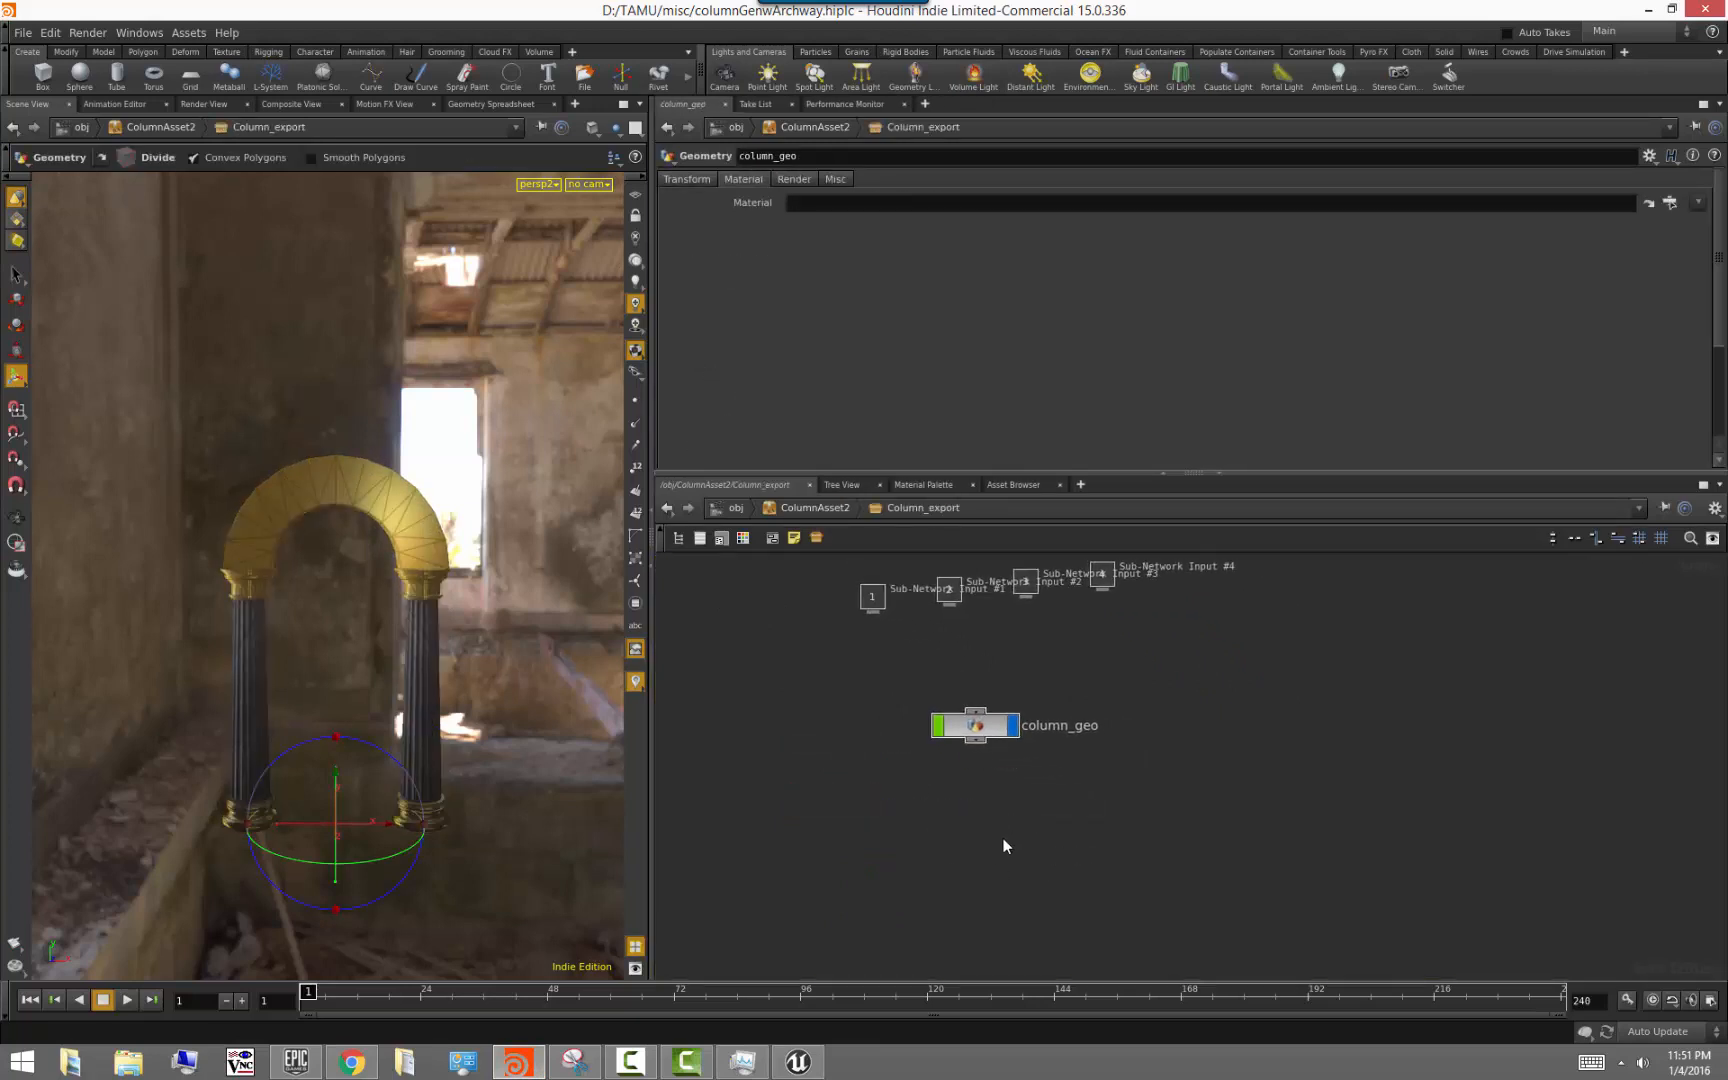
key(Tab)
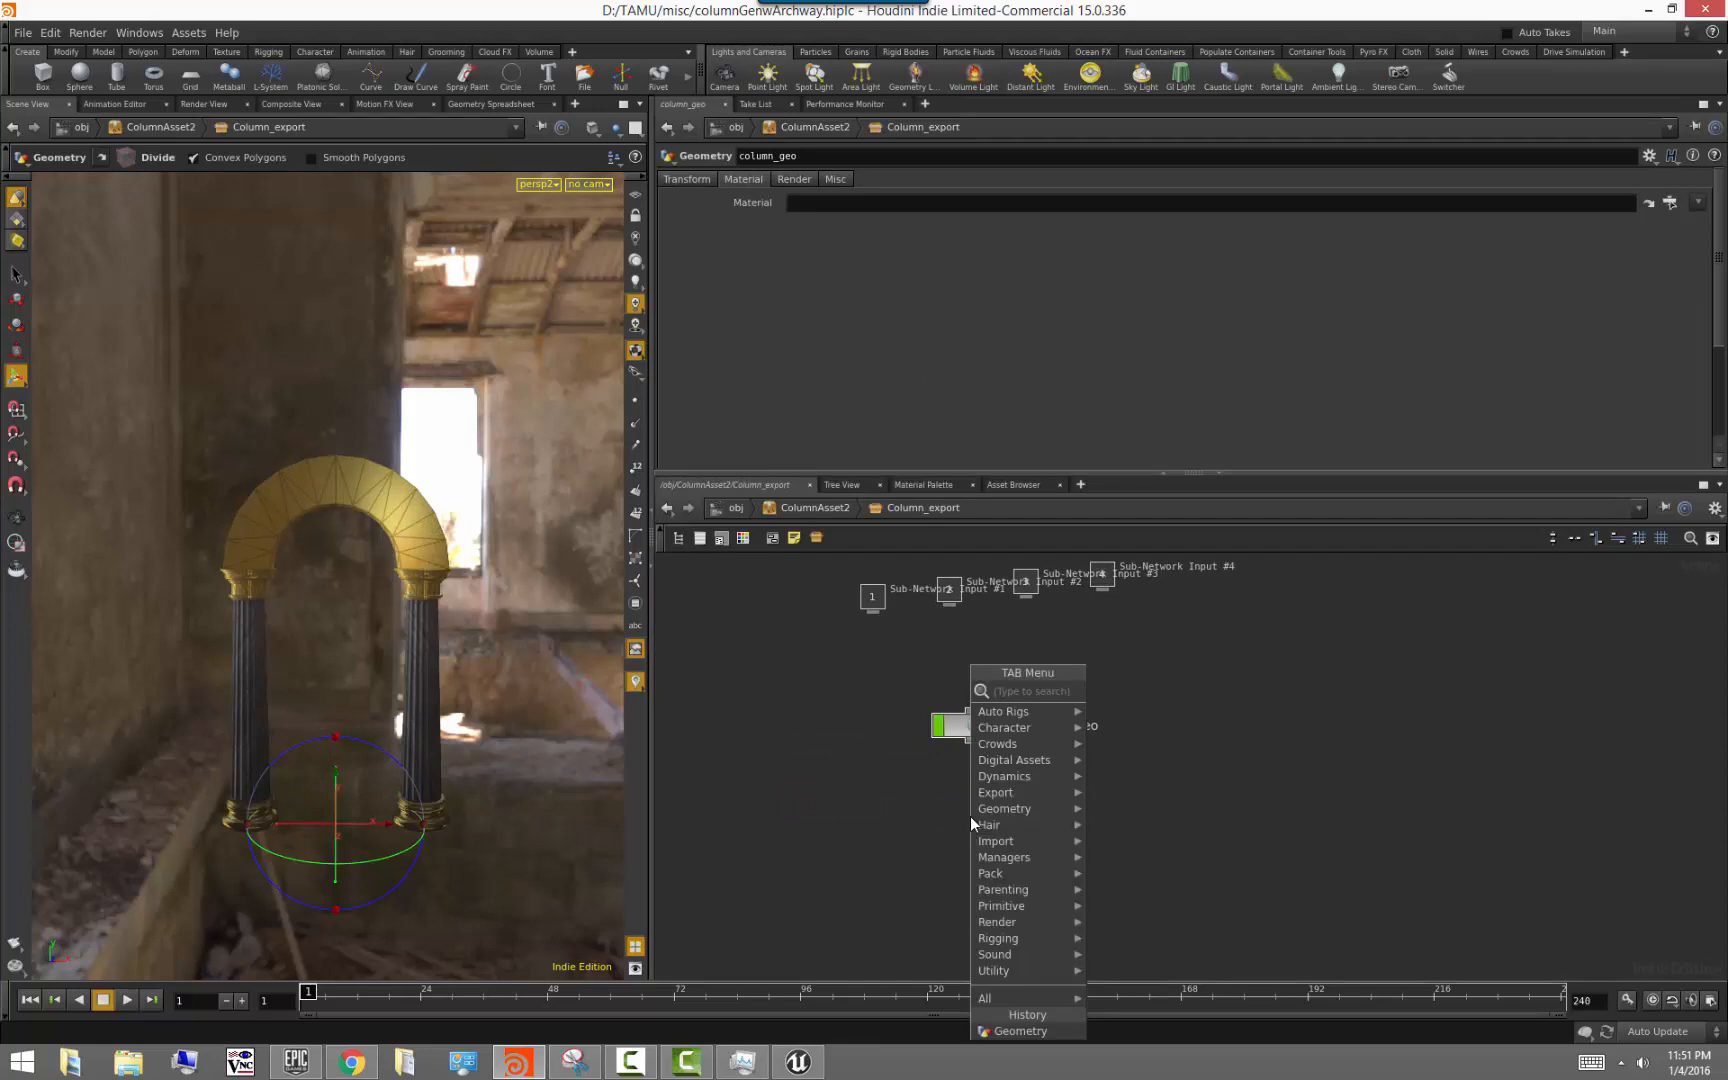
text(geom)
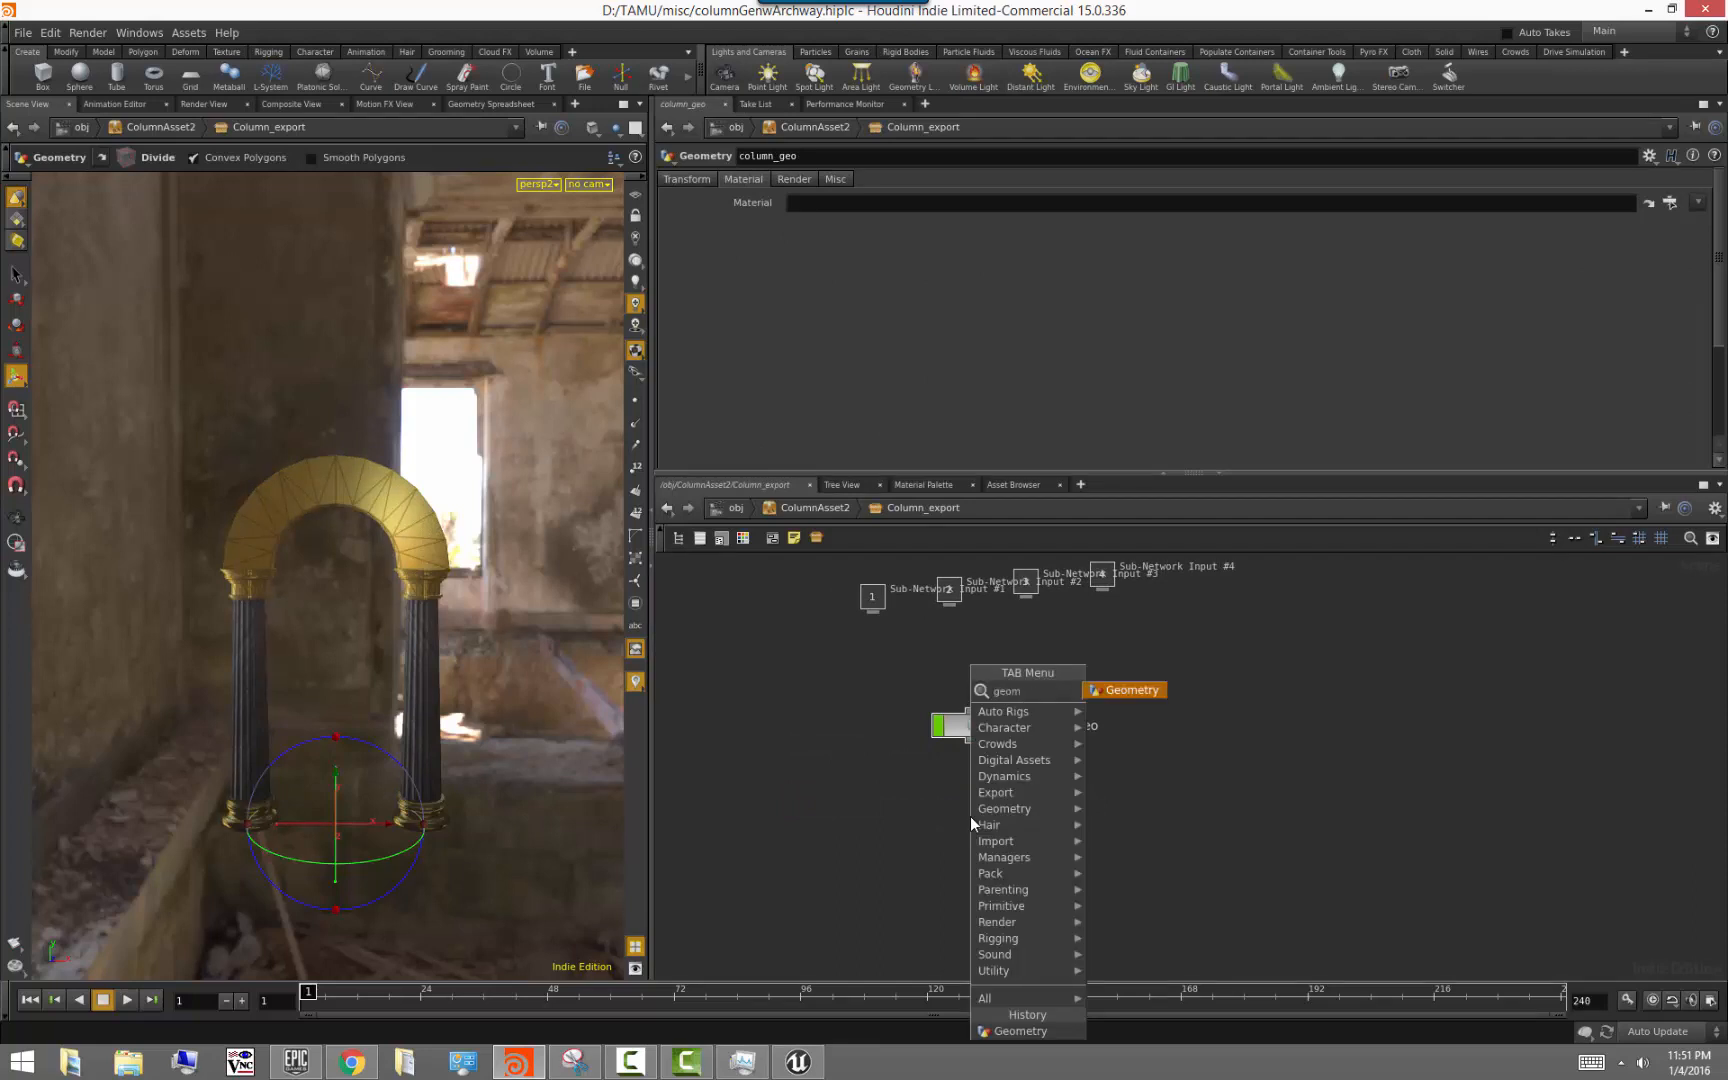
key(Return)
click(971, 815)
click(1058, 833)
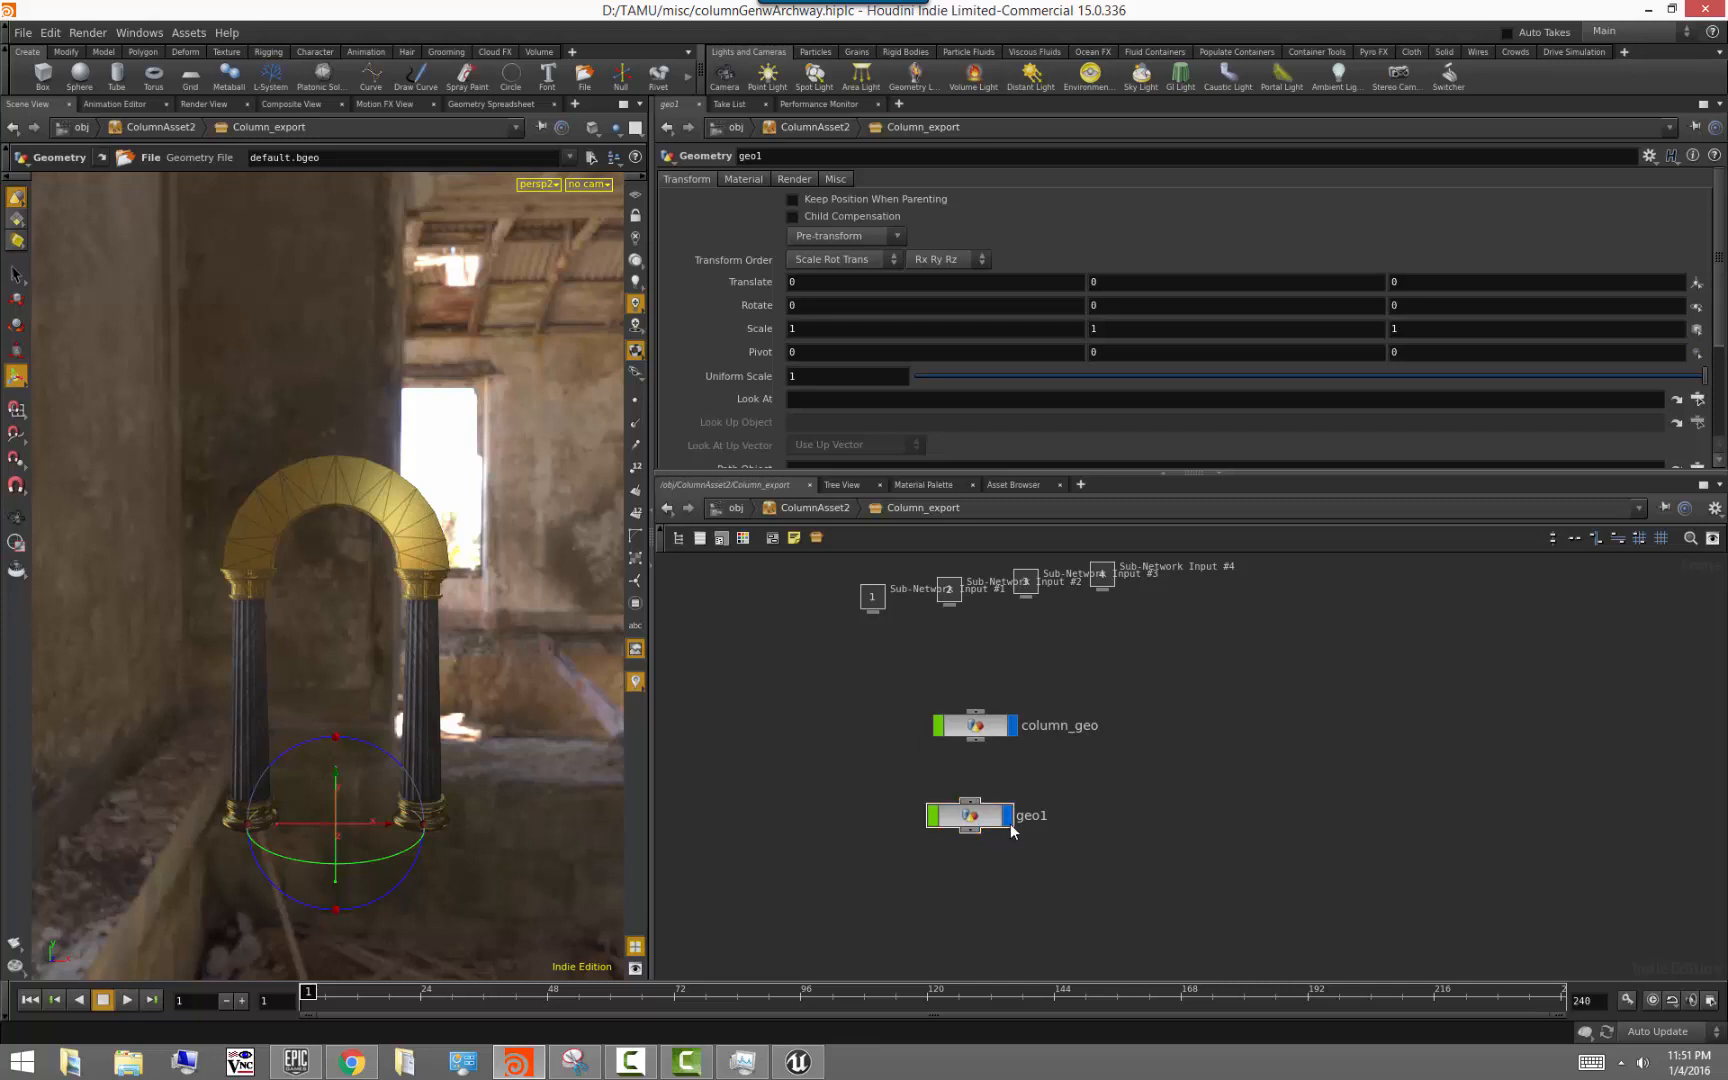
Rename the new Geometry node as UCX_column_geo_01 and check the name against Unreal's documented naming syntax
scroll(1095, 859, up, 2)
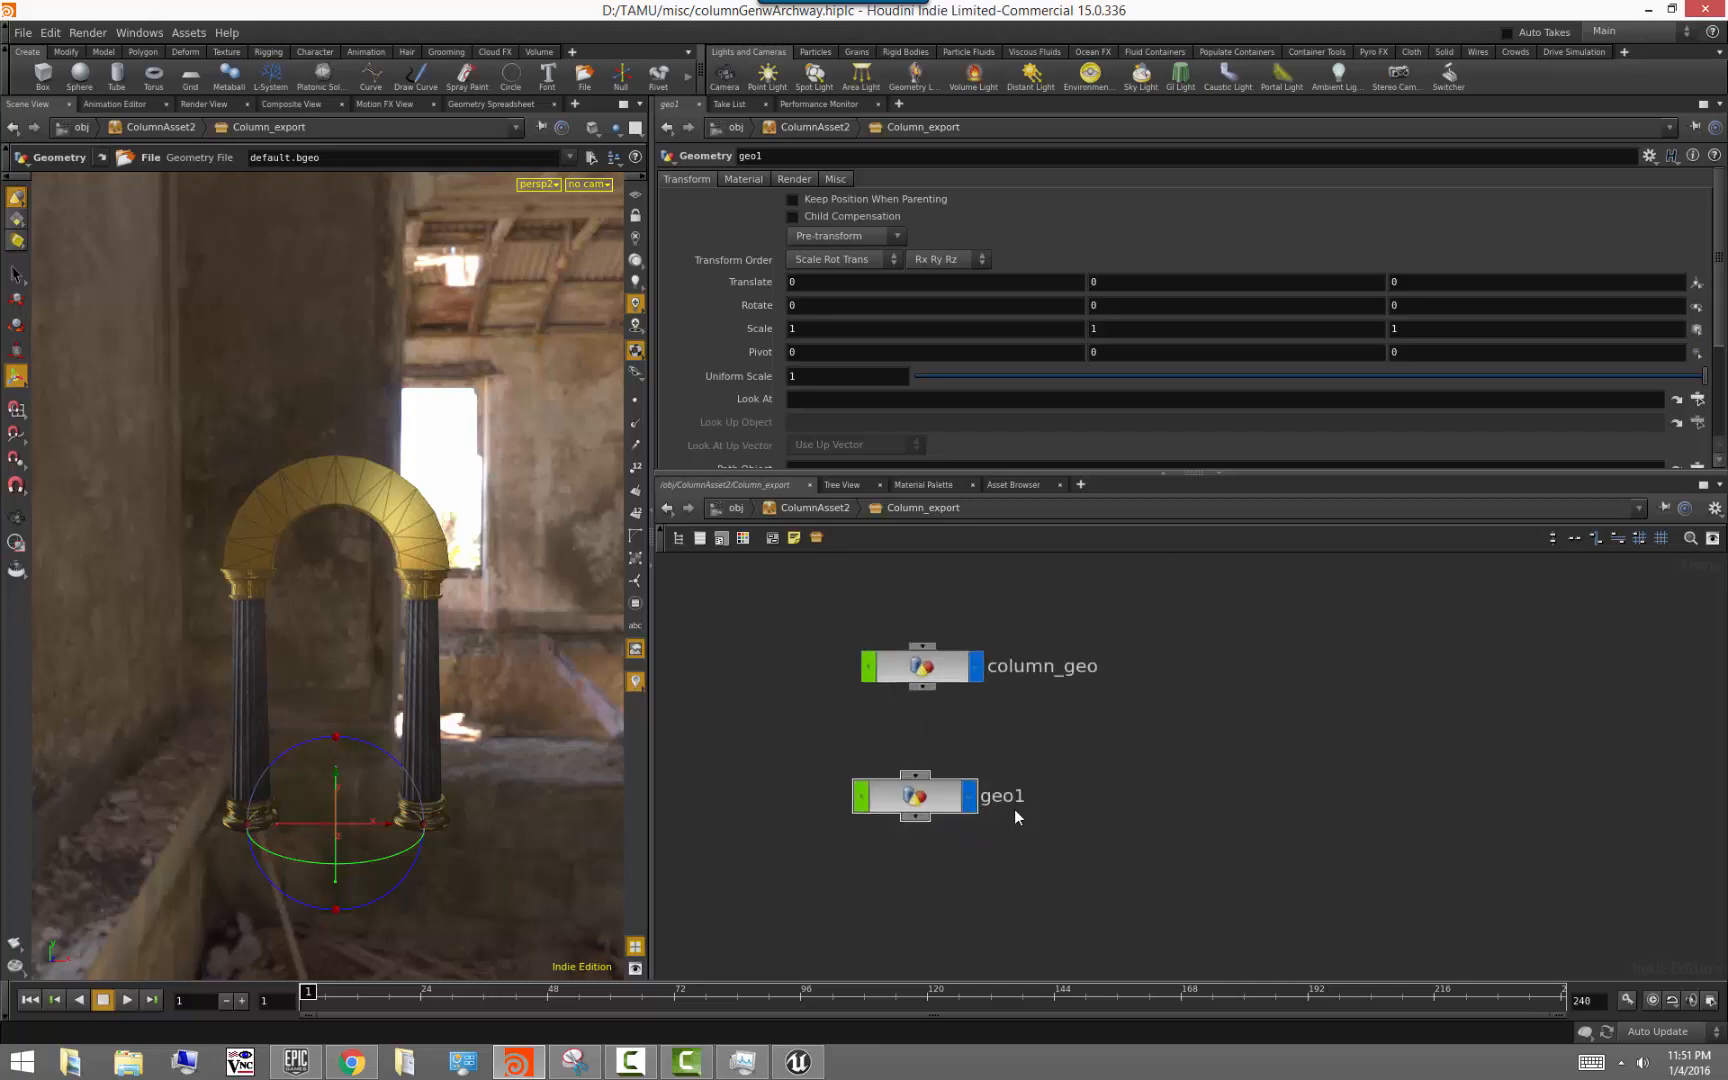
double_click(983, 796)
text(UCX)
text(_colu)
text(mn)
text(_geo)
text(_01)
key(Return)
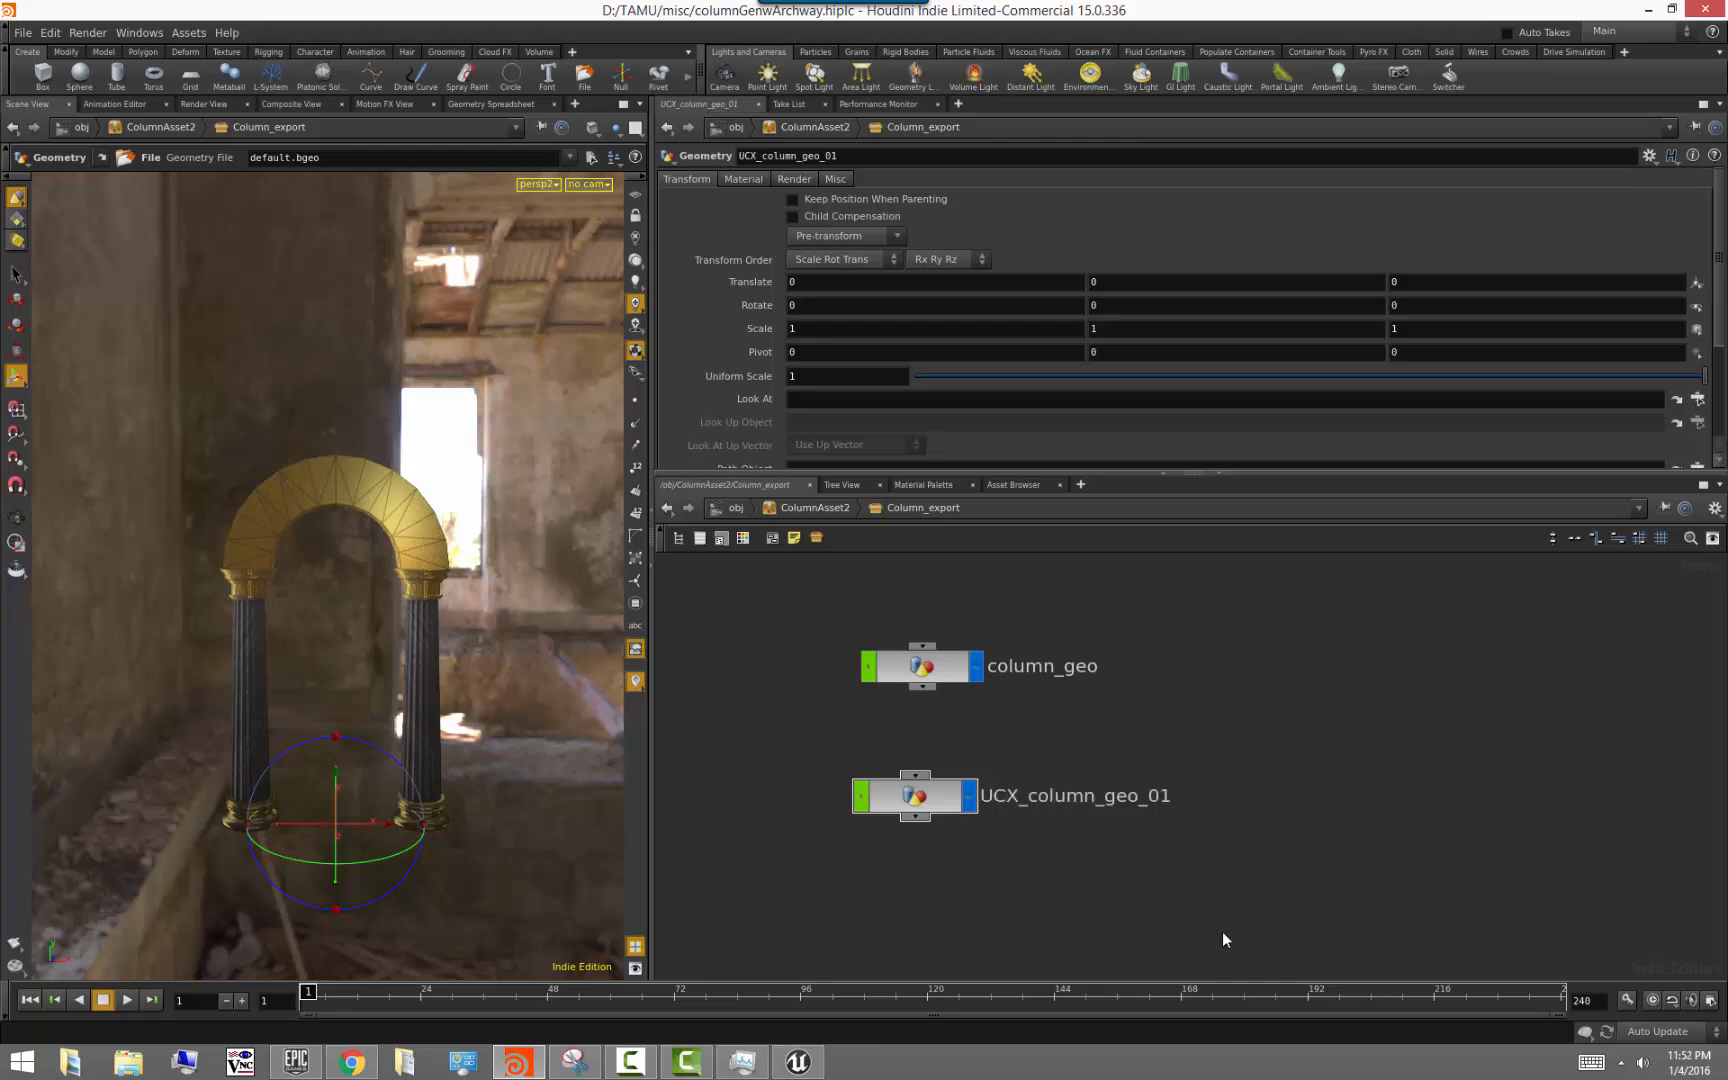
click(351, 1062)
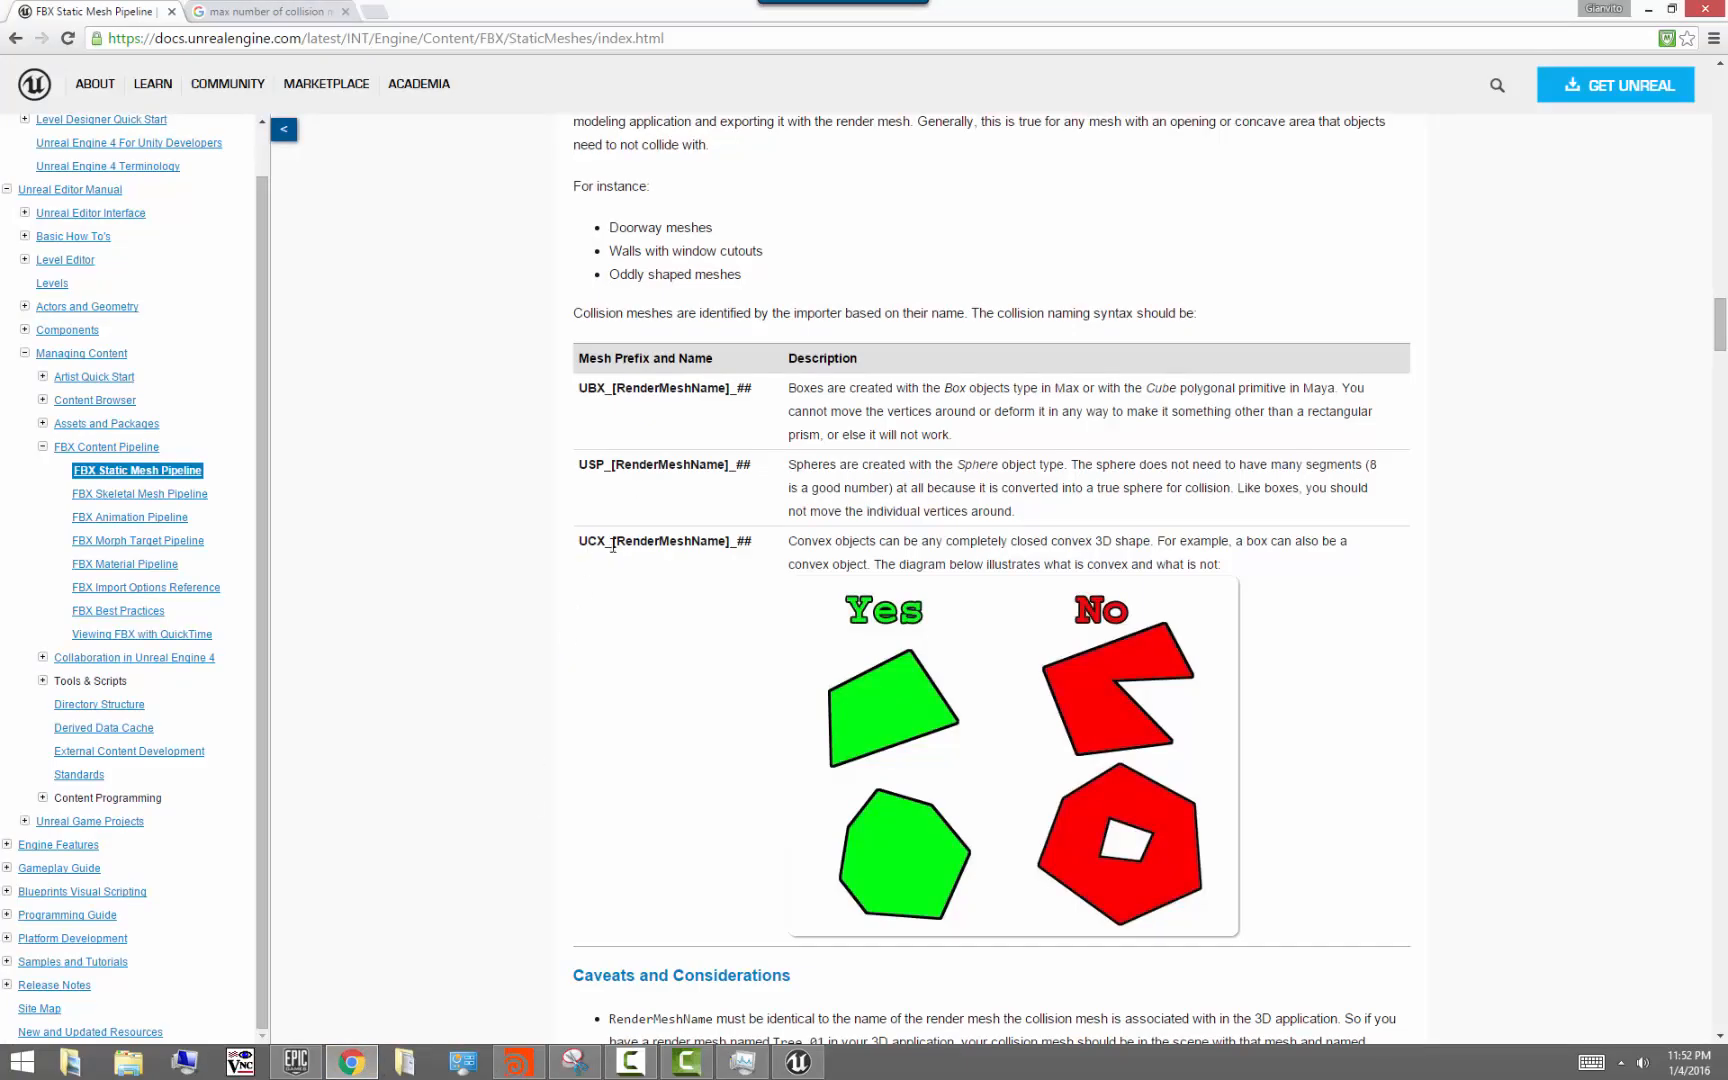
click(1648, 8)
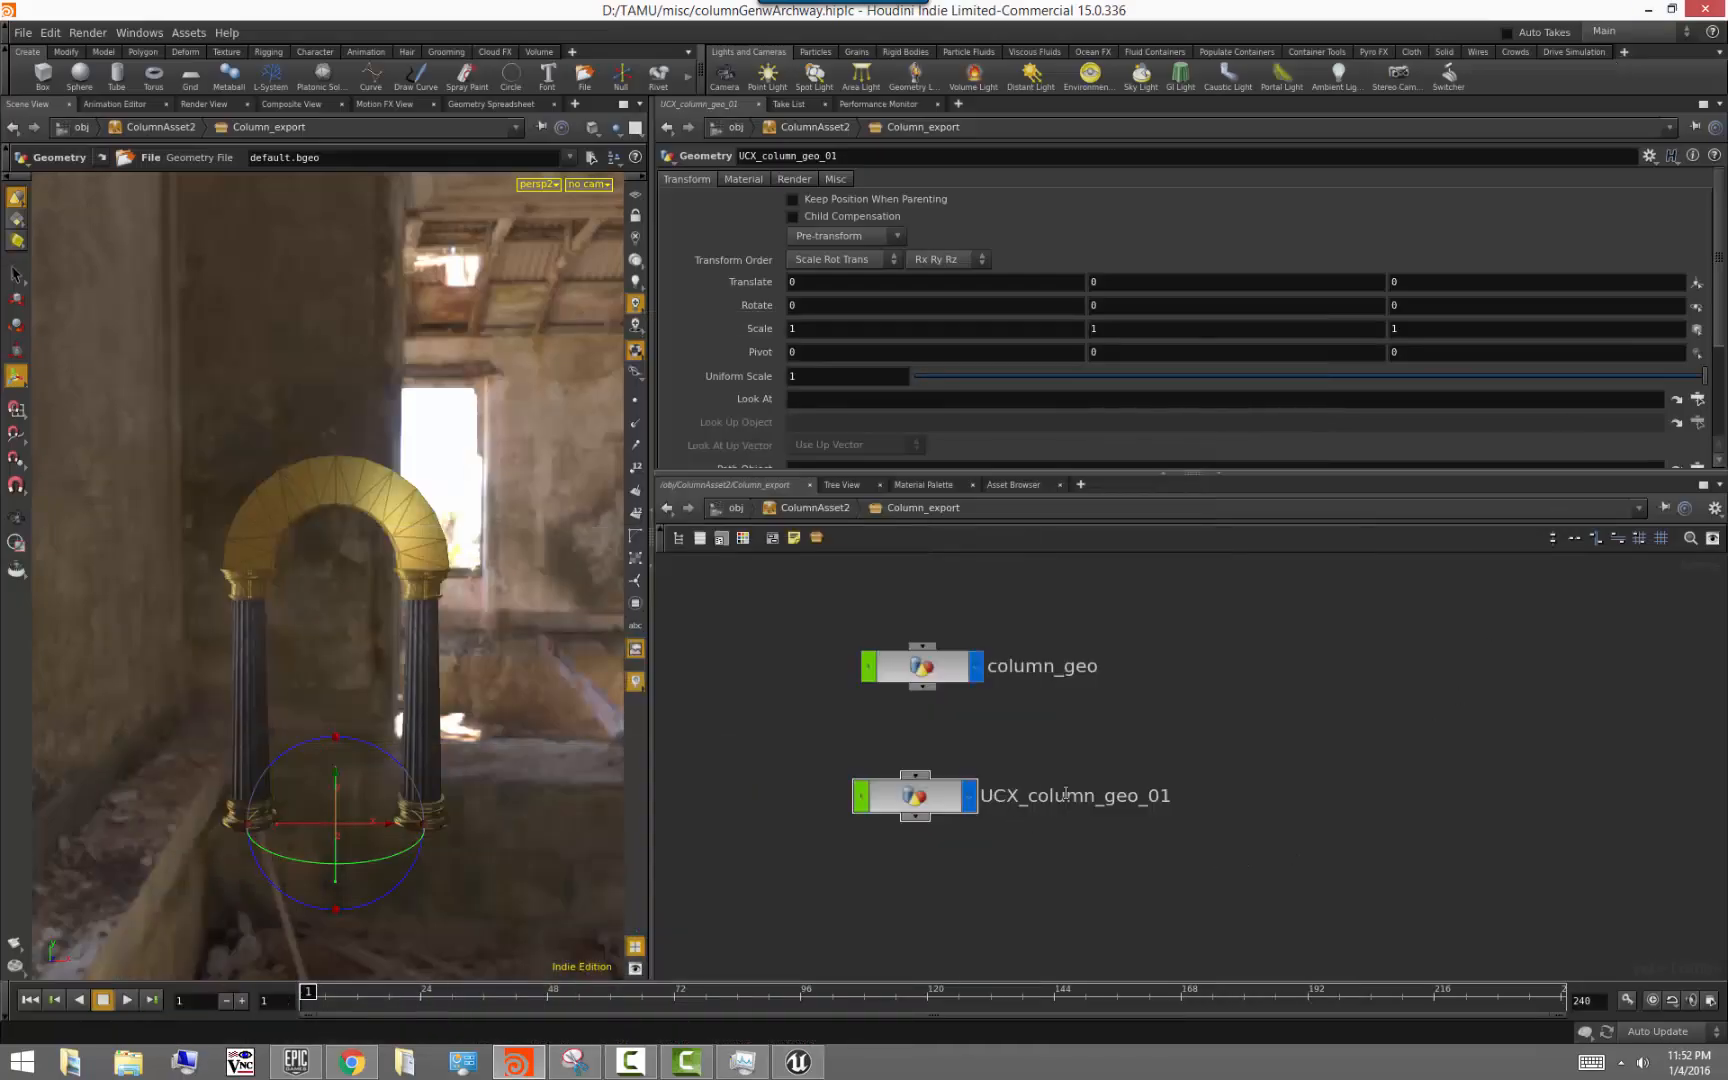
Enter UCX_column_geo_01 and delete its default file node
middle_drag(1198, 840, 1250, 798)
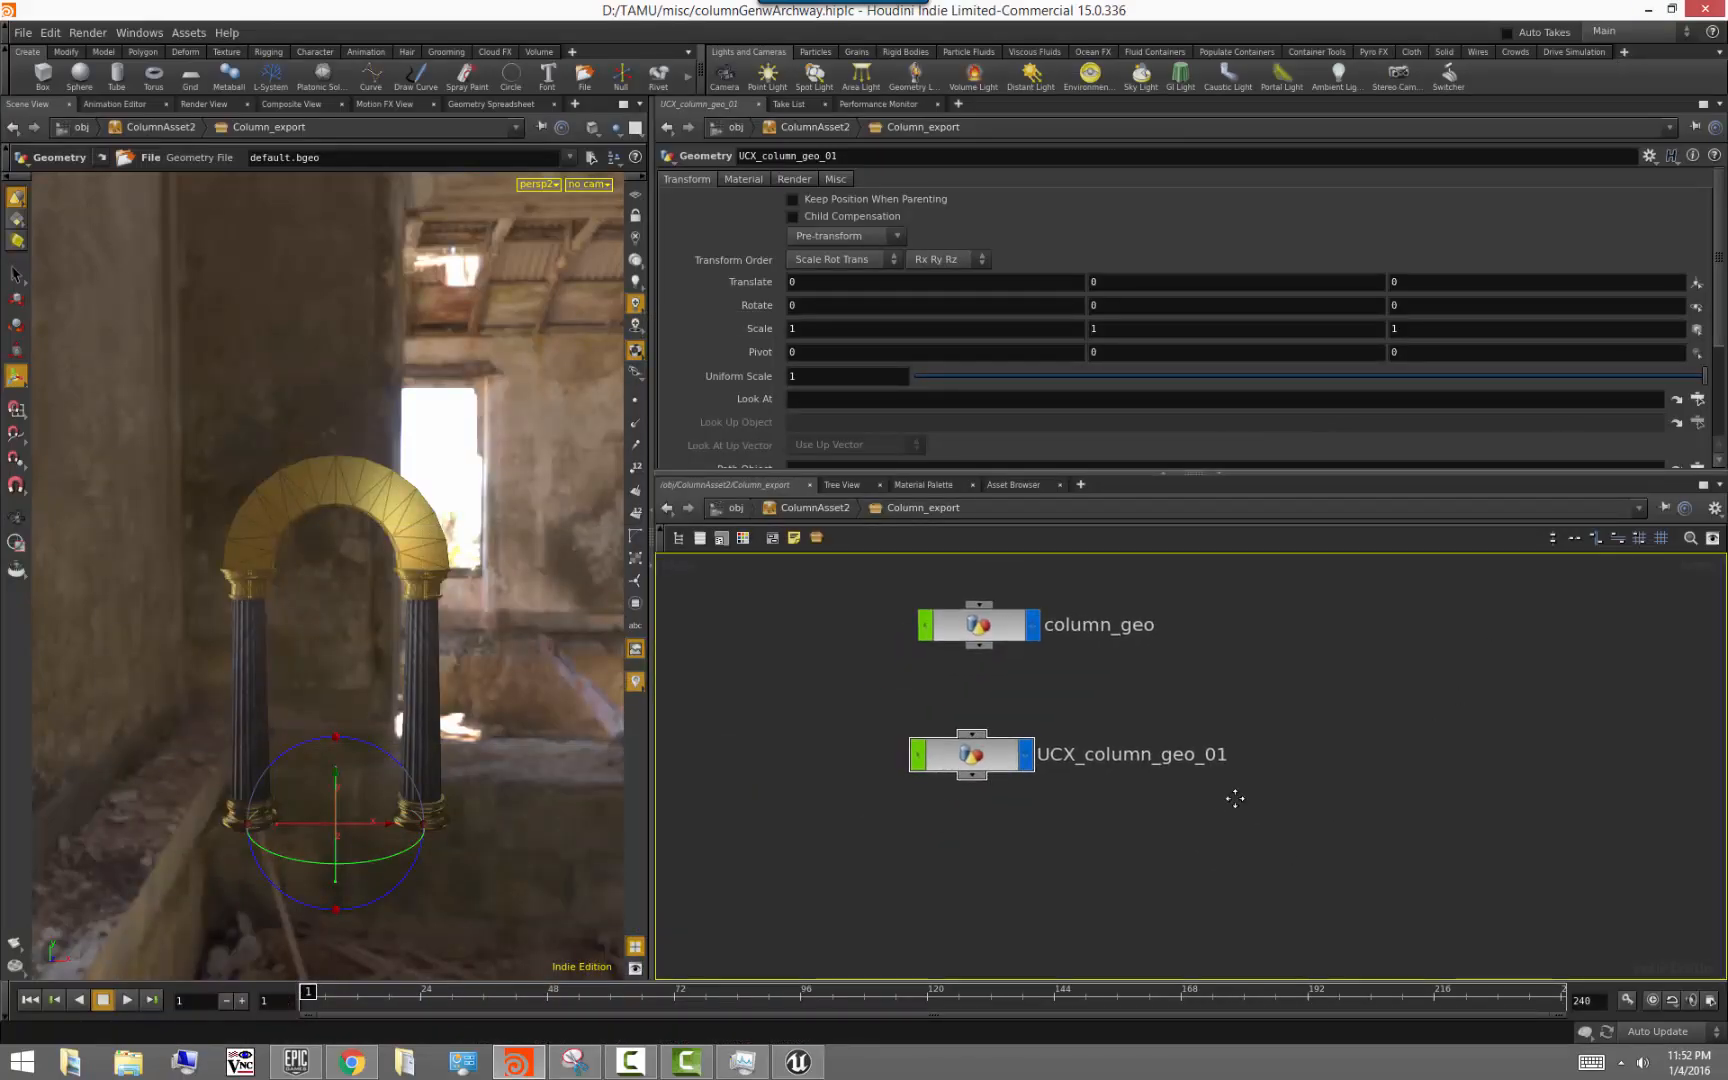
double_click(996, 771)
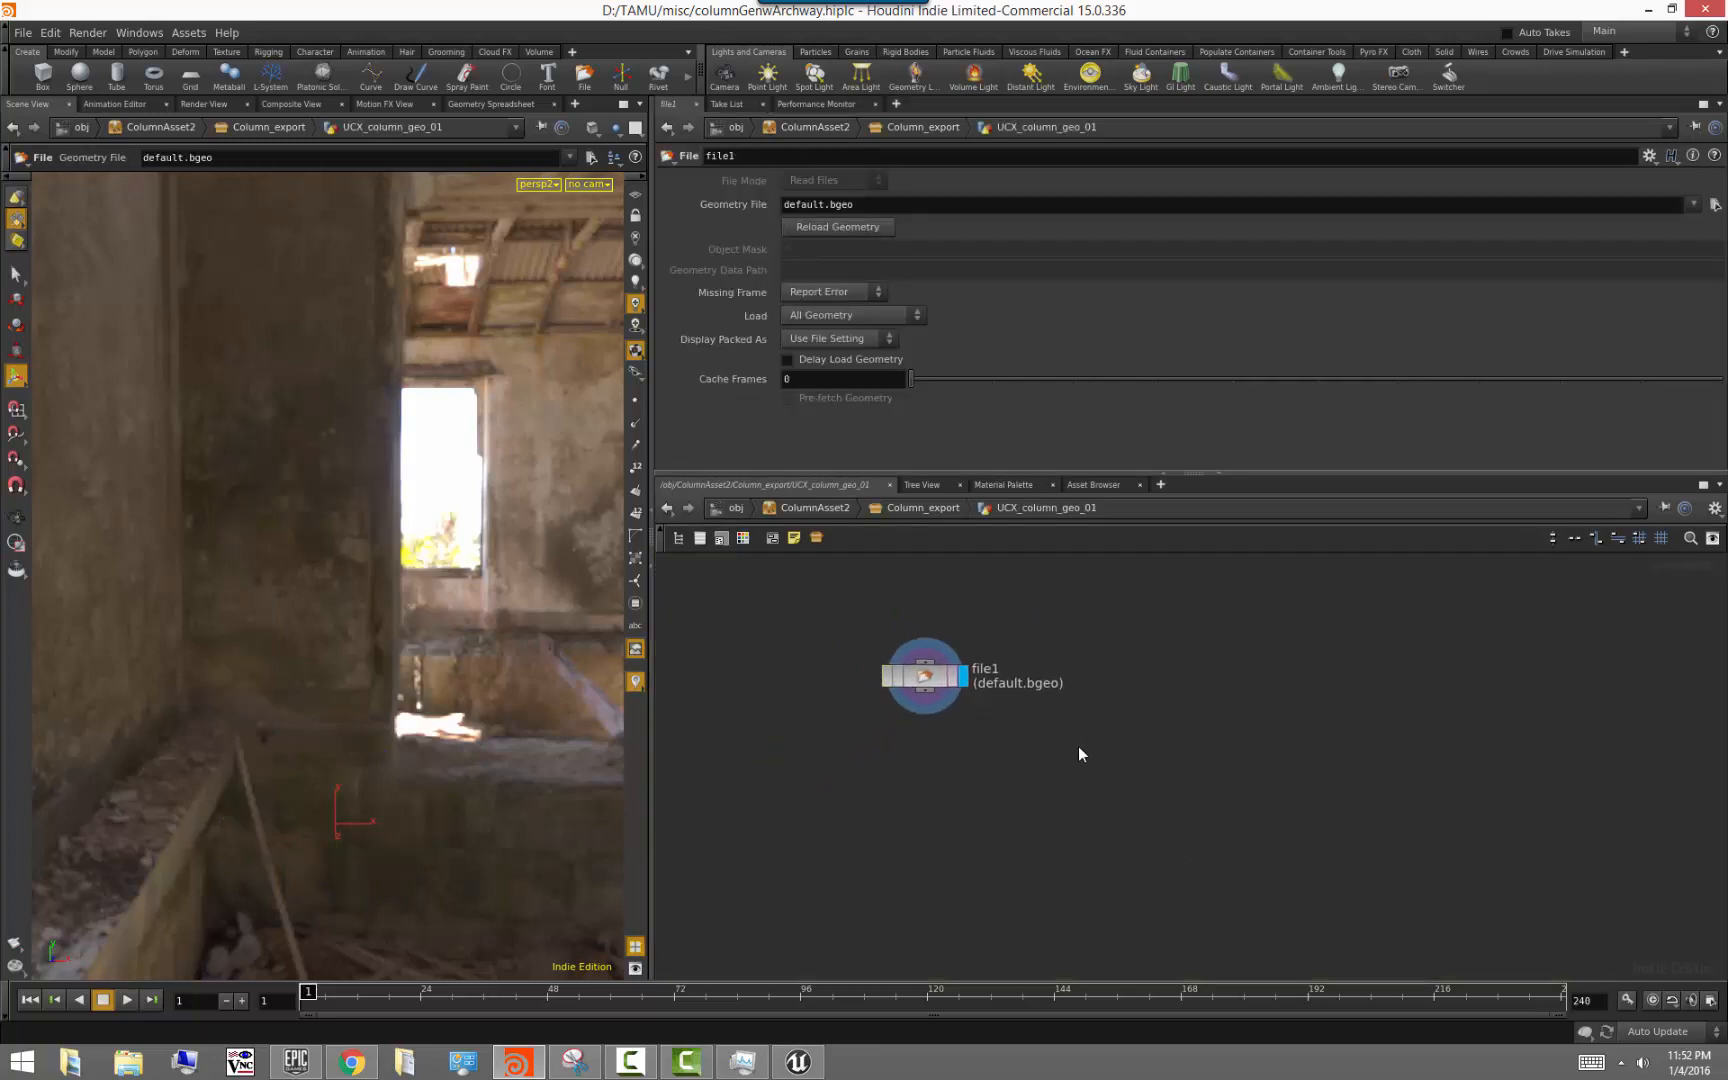
click(929, 678)
key(Delete)
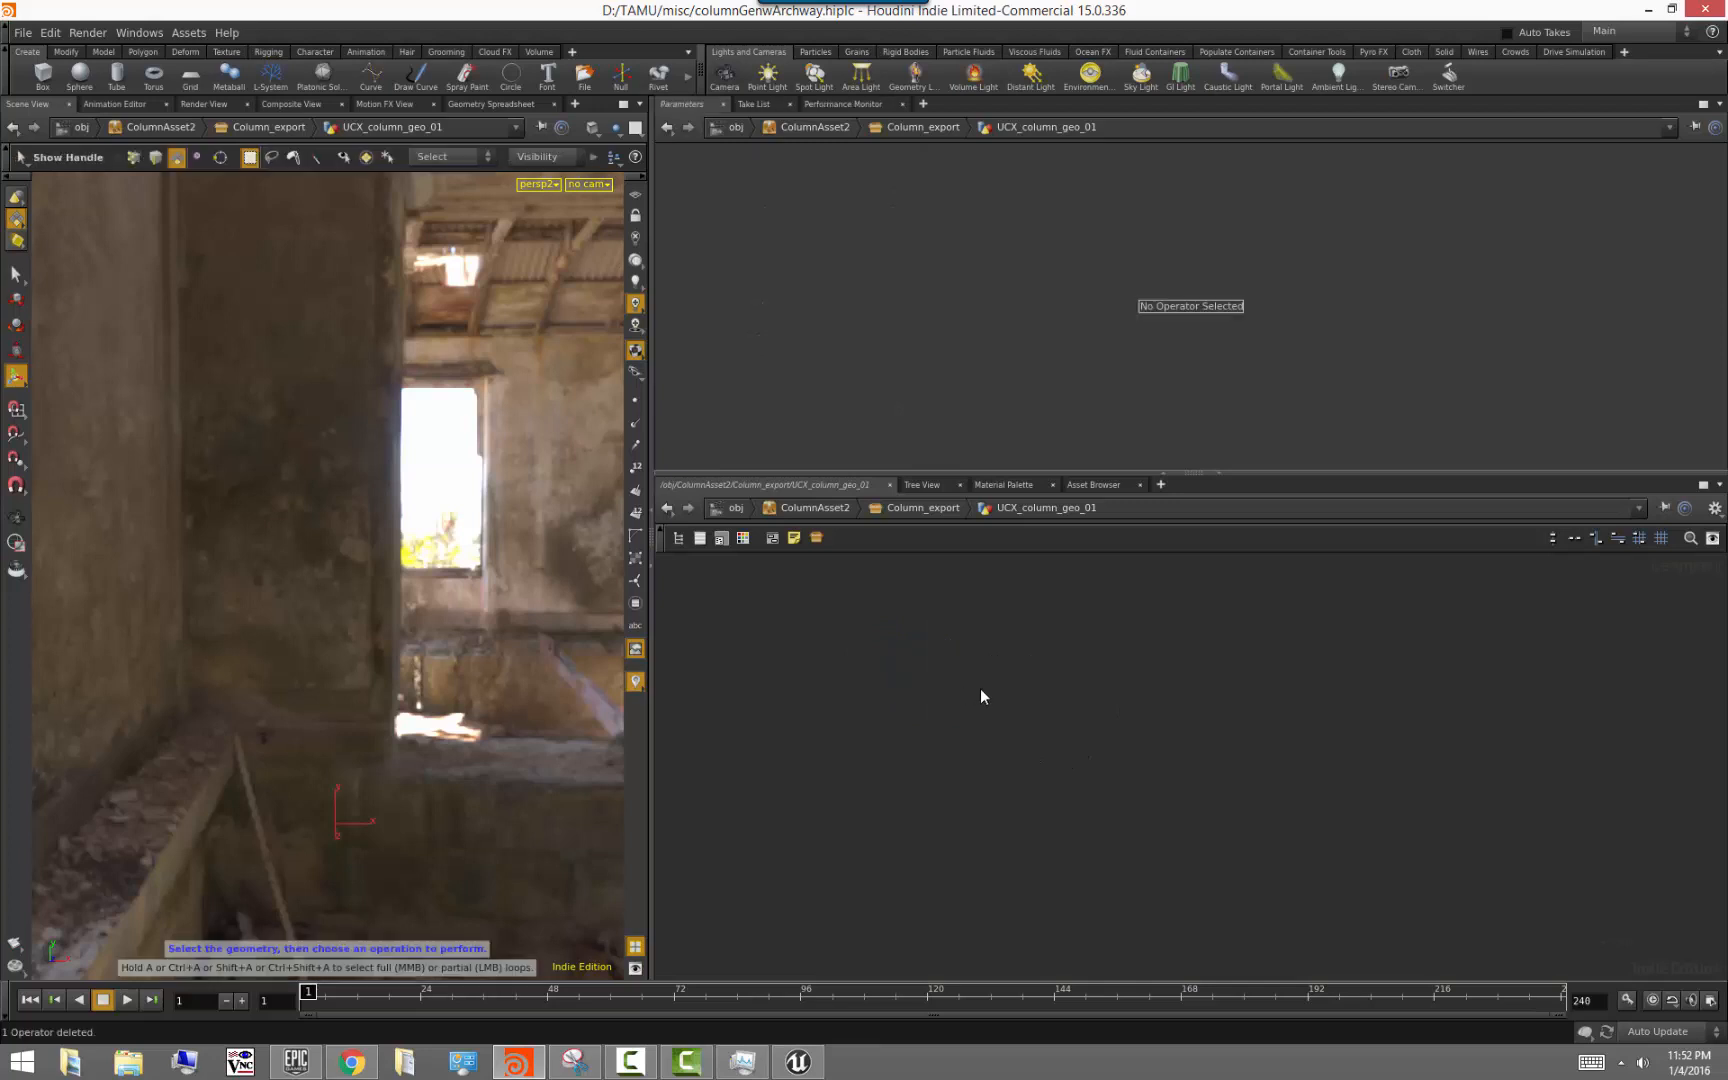
Add an Object Merge node inside UCX_column_geo_01 and name it object_merge_collision
key(Tab)
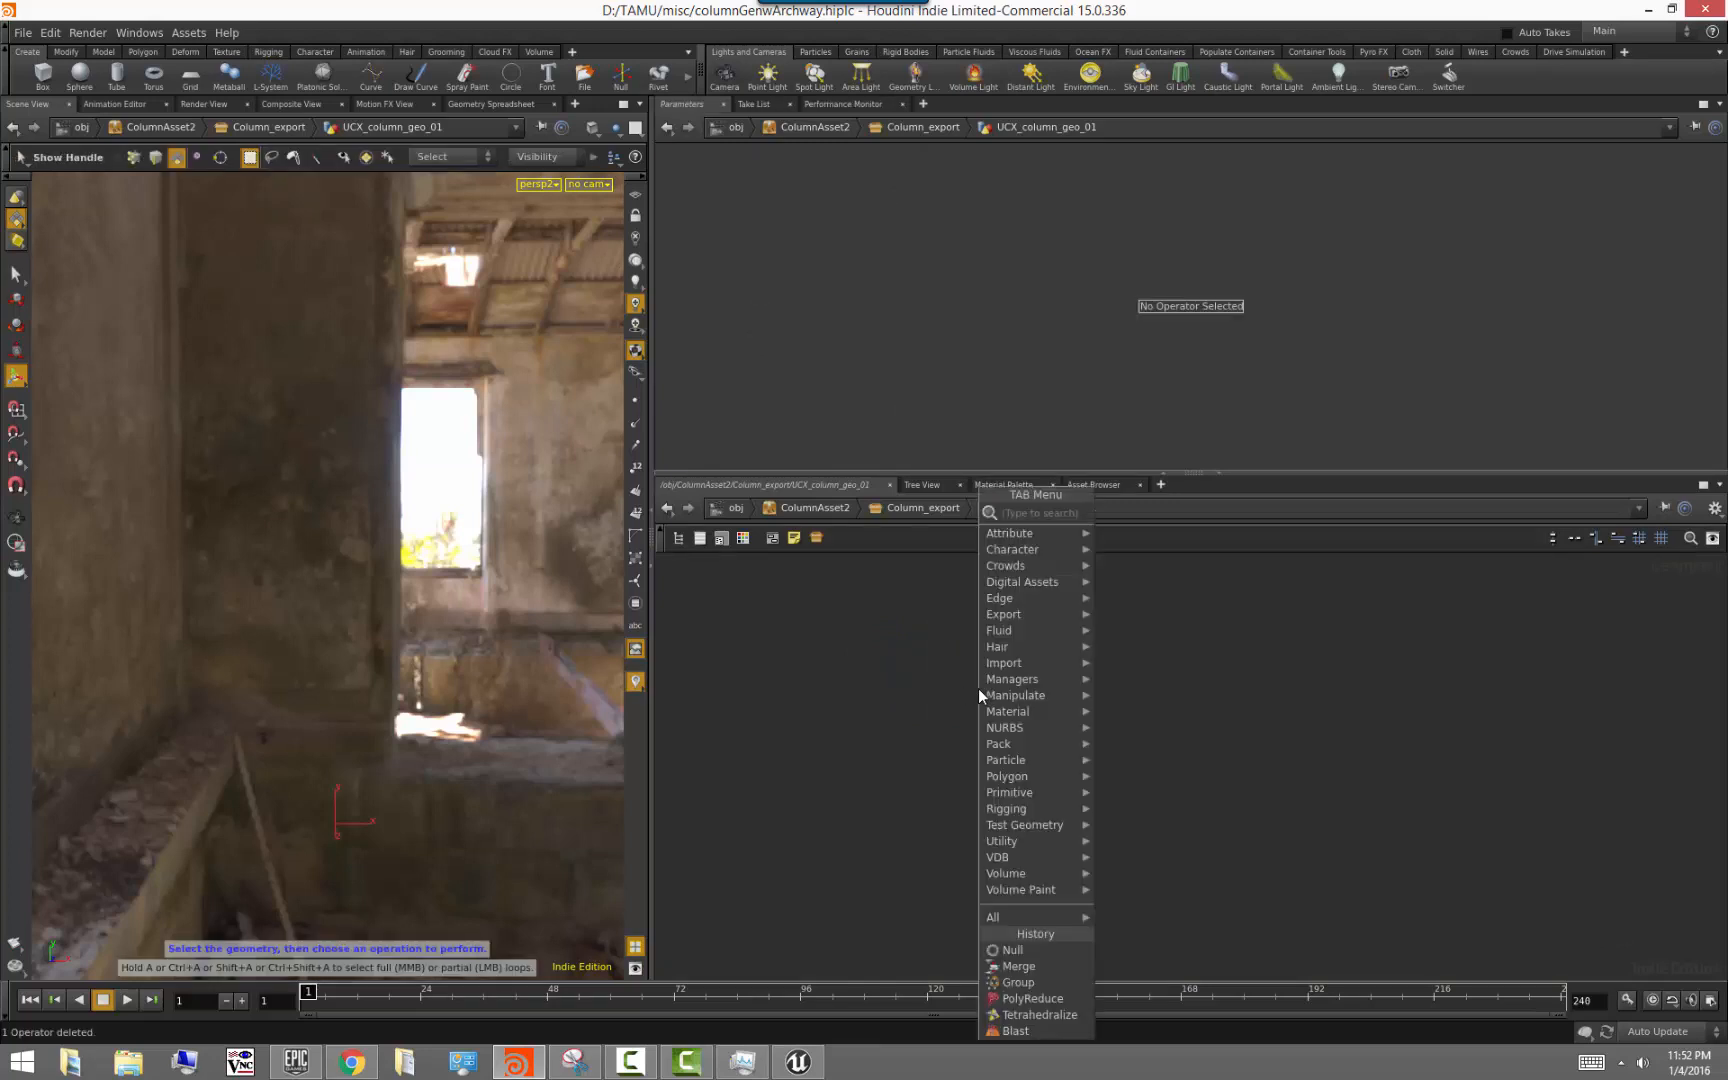
text(object)
key(Return)
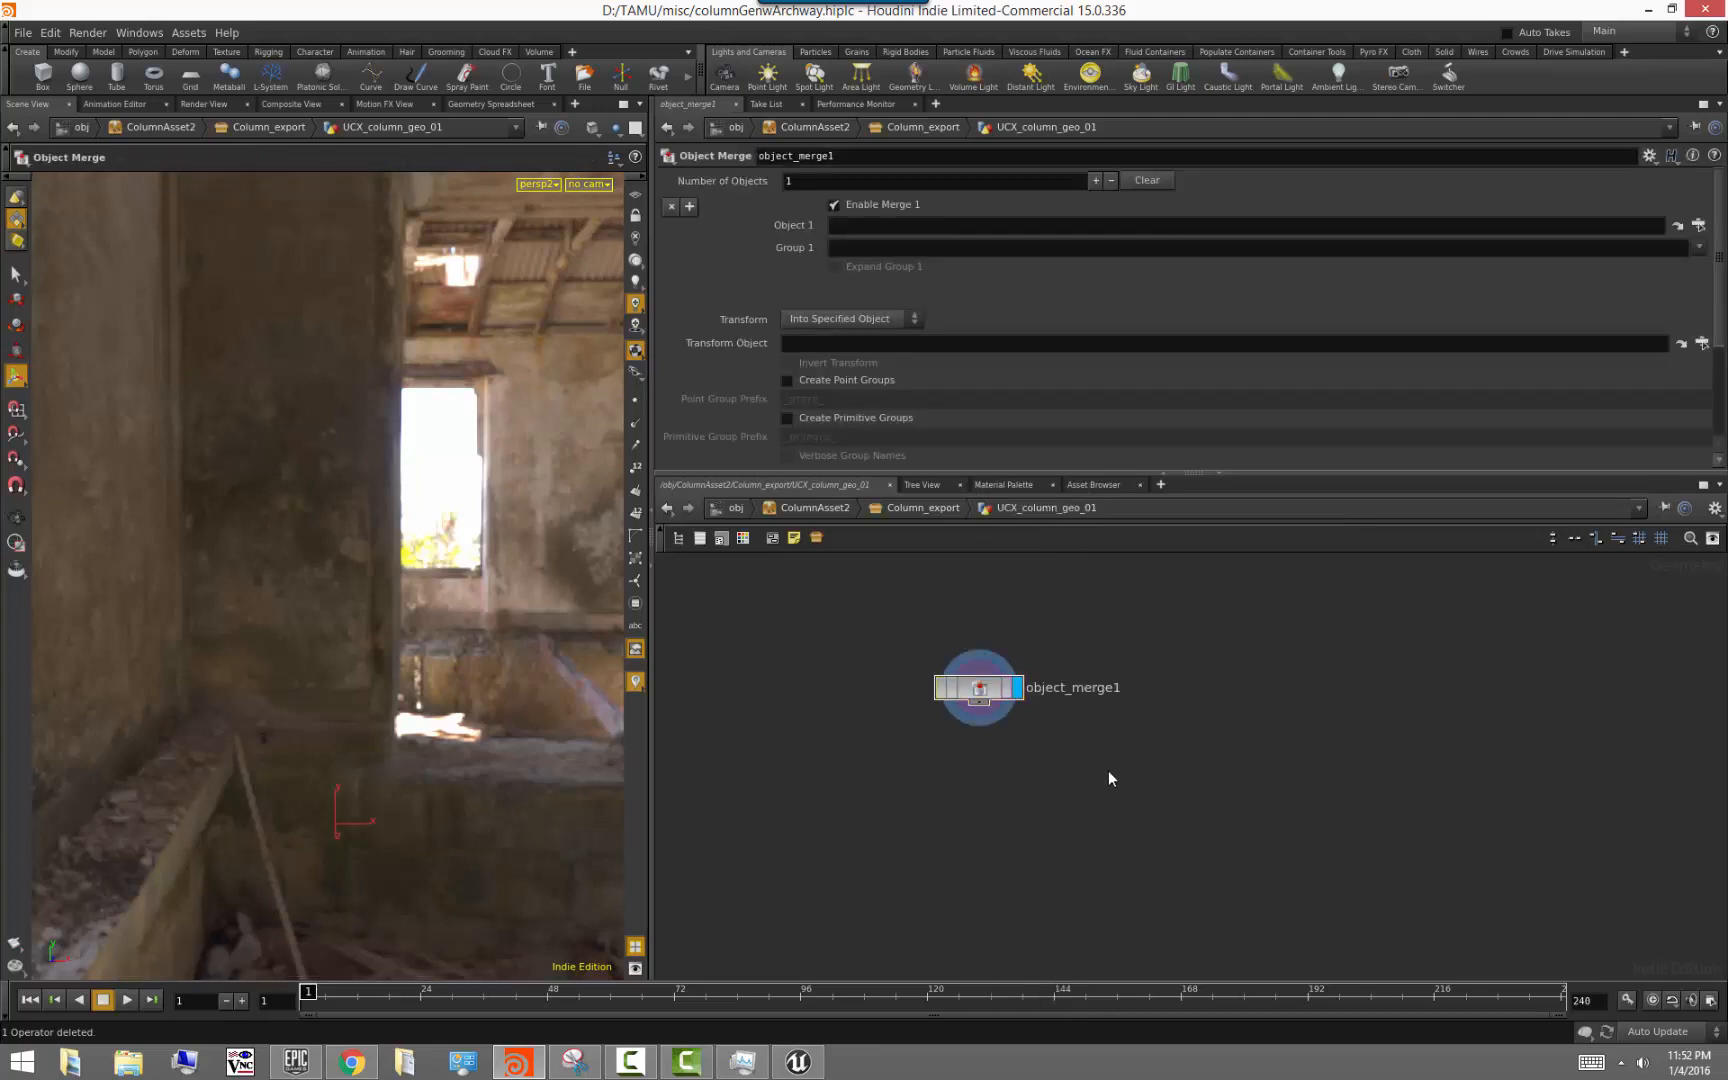
double_click(1120, 688)
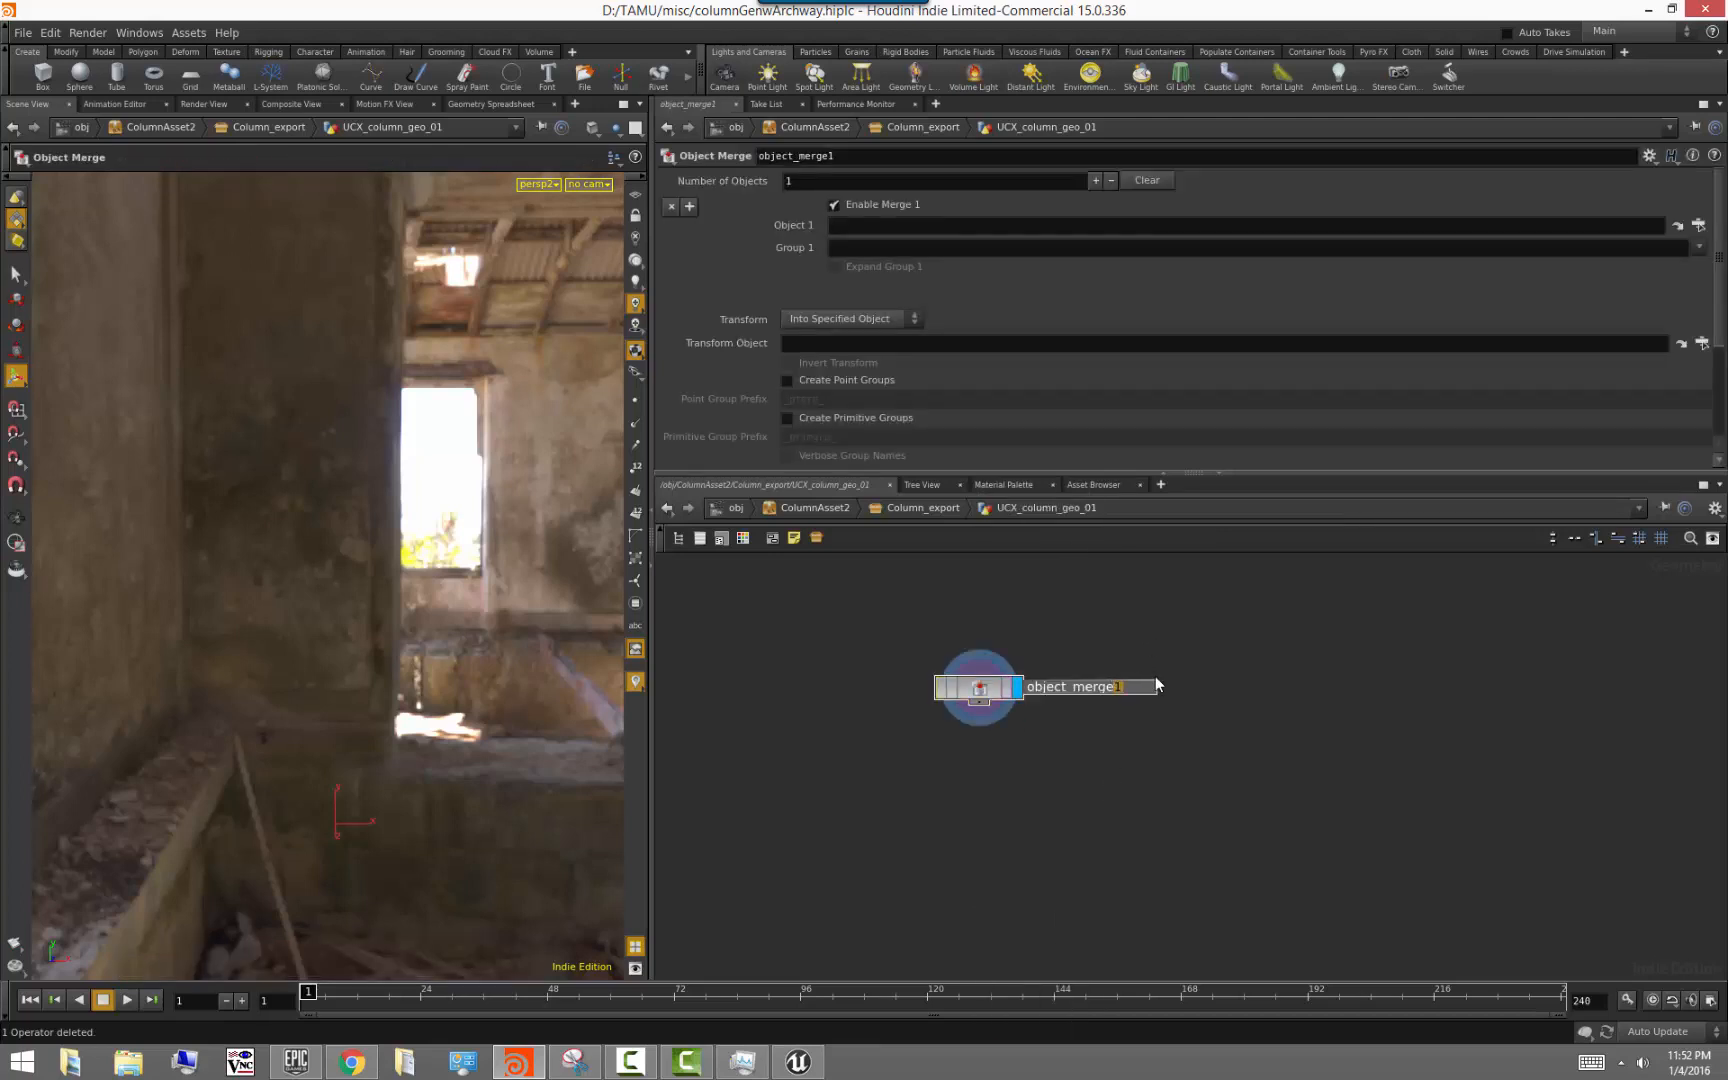
text(object_merge_collision)
key(Return)
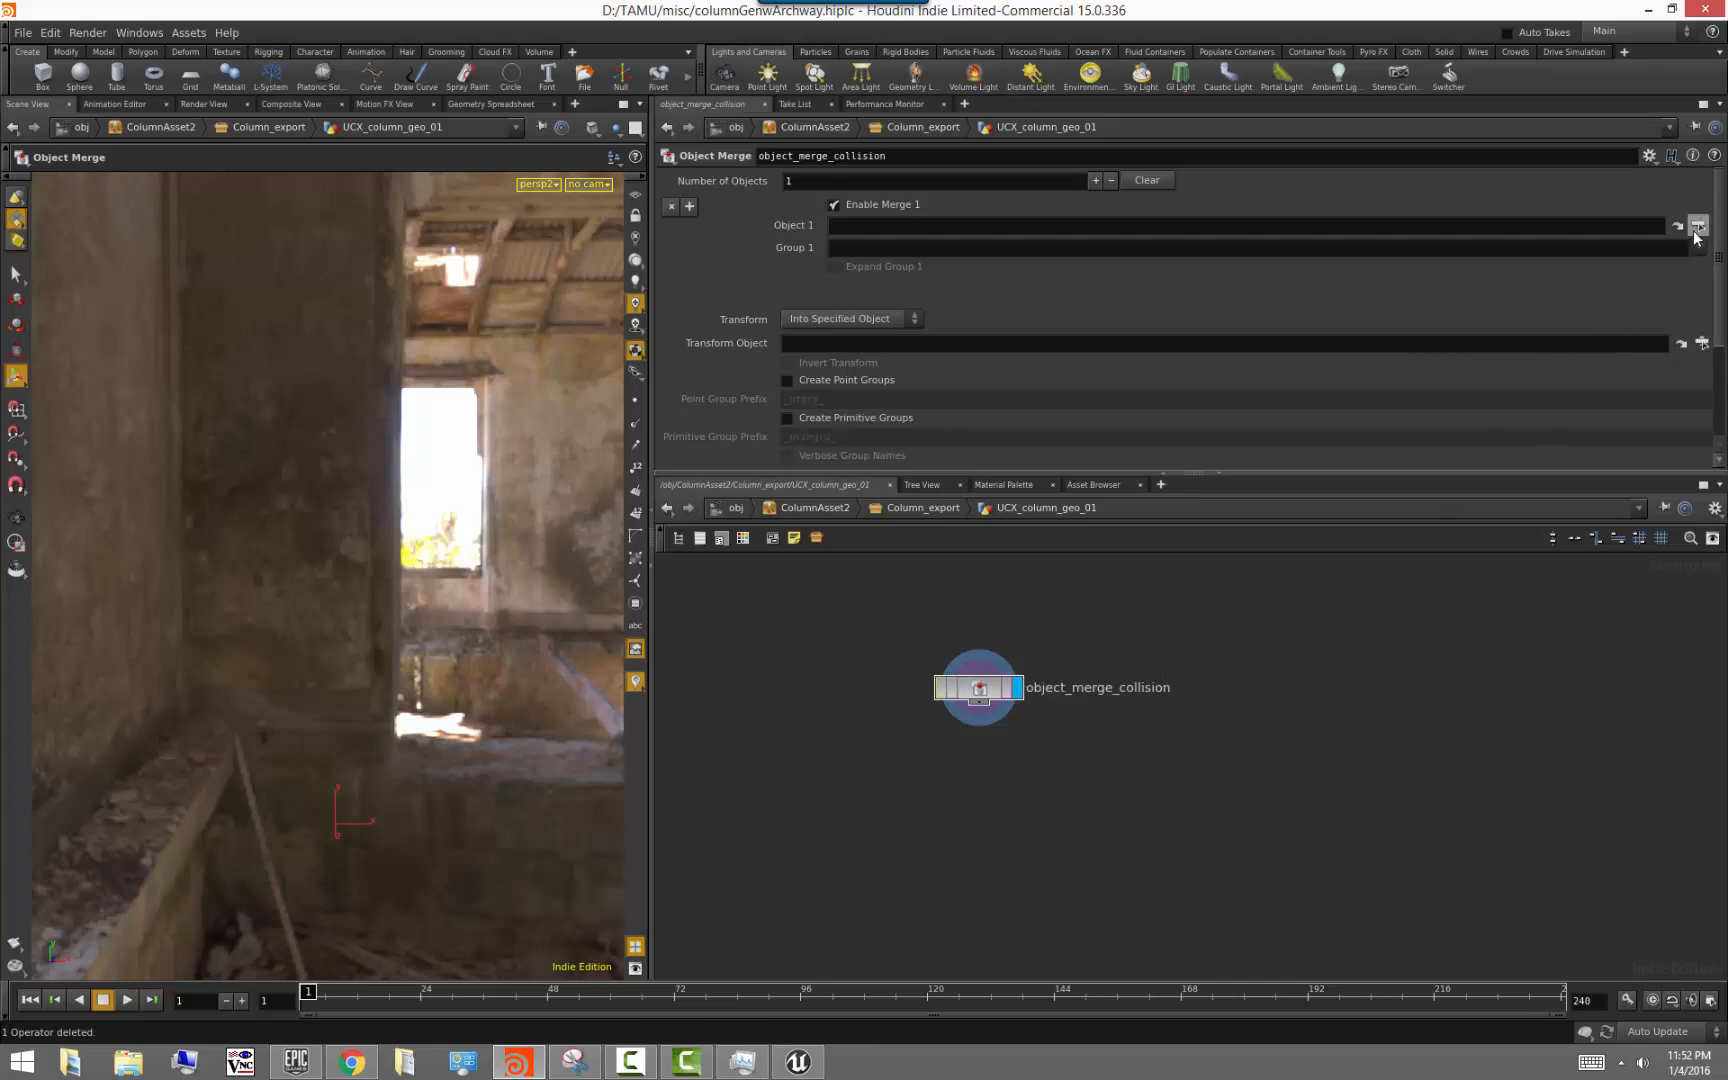
Set the Object Merge's Object 1 to the OUT_collision node of Column_geo and its Group 1 to archwayCollision
click(1698, 225)
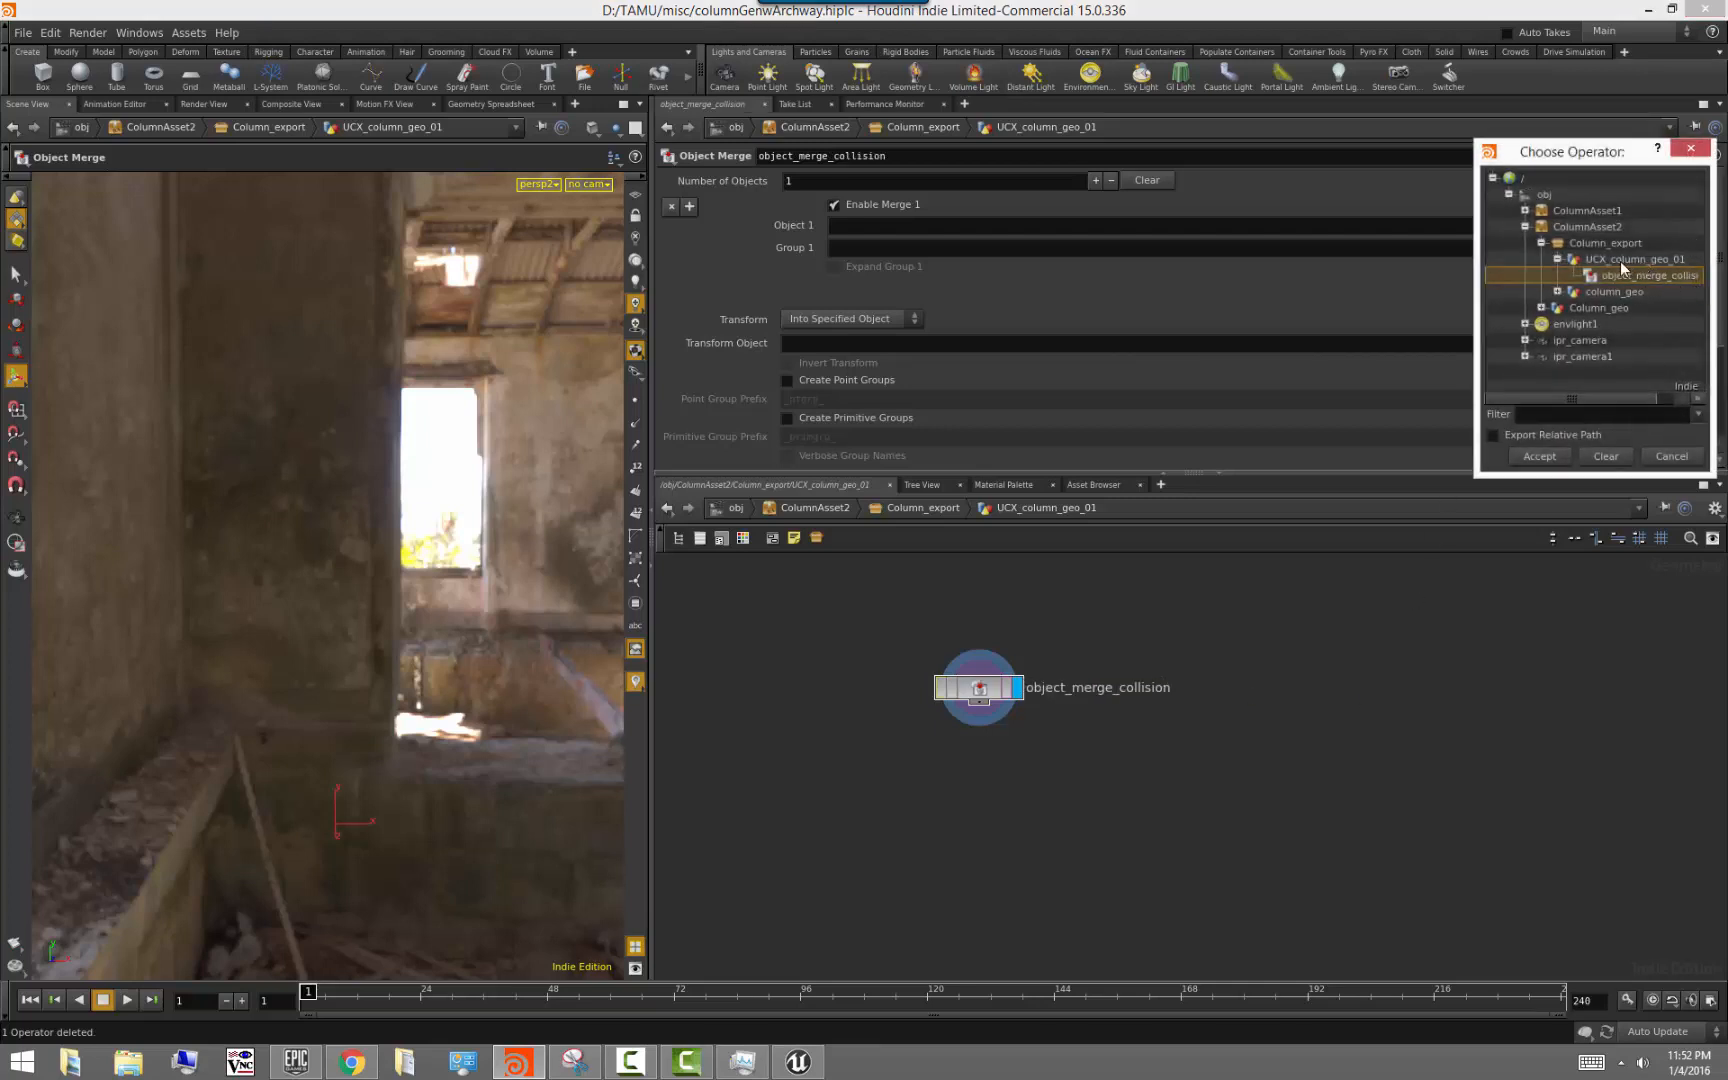
click(1557, 292)
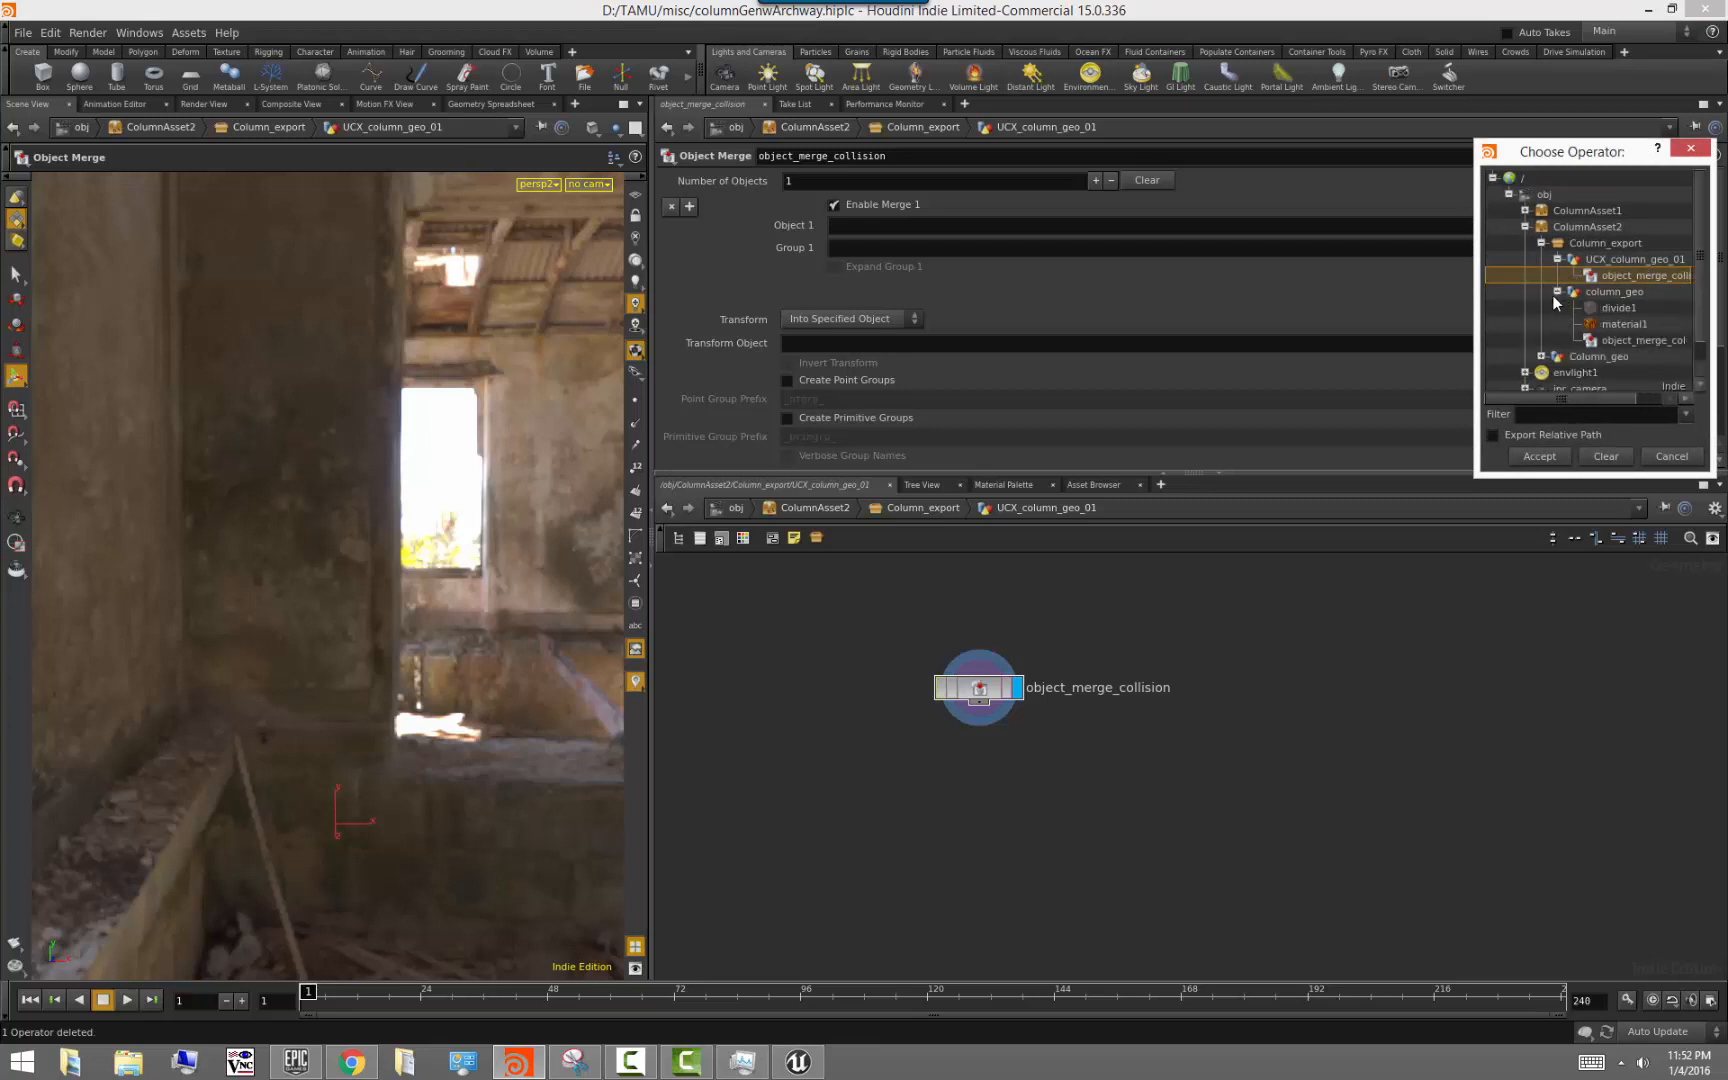
click(1557, 292)
click(1543, 308)
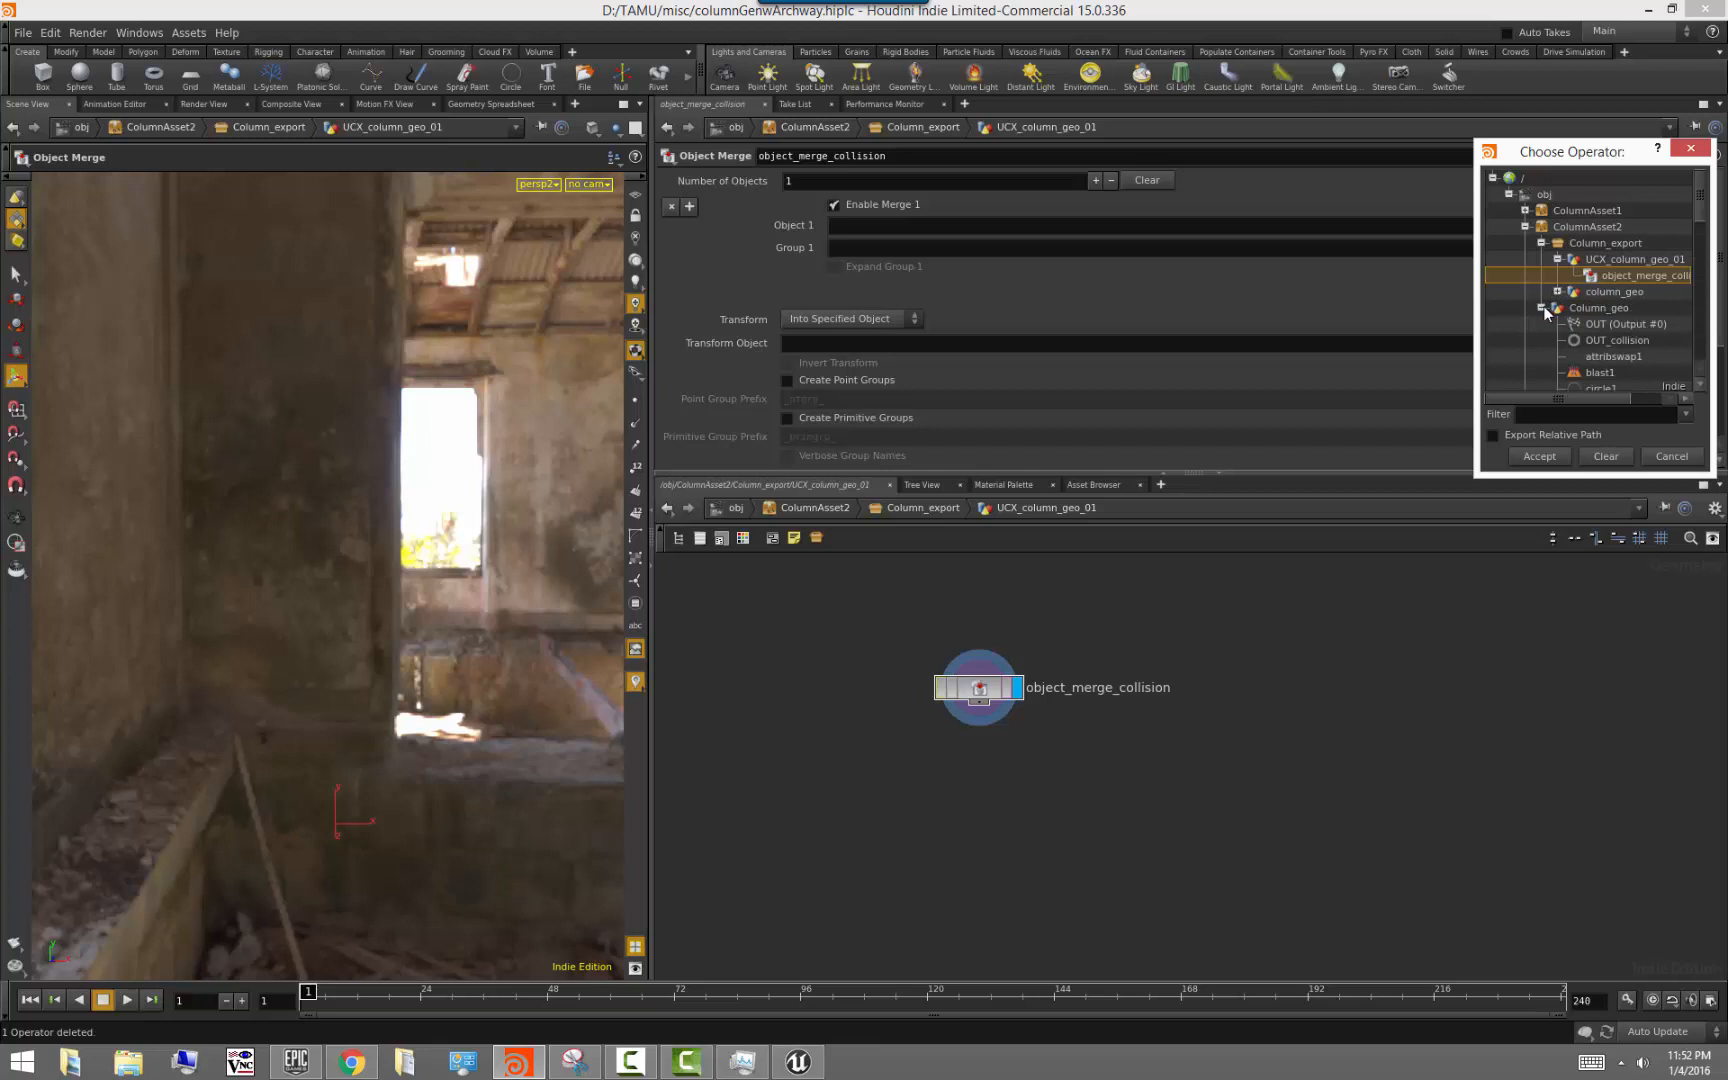
click(1632, 343)
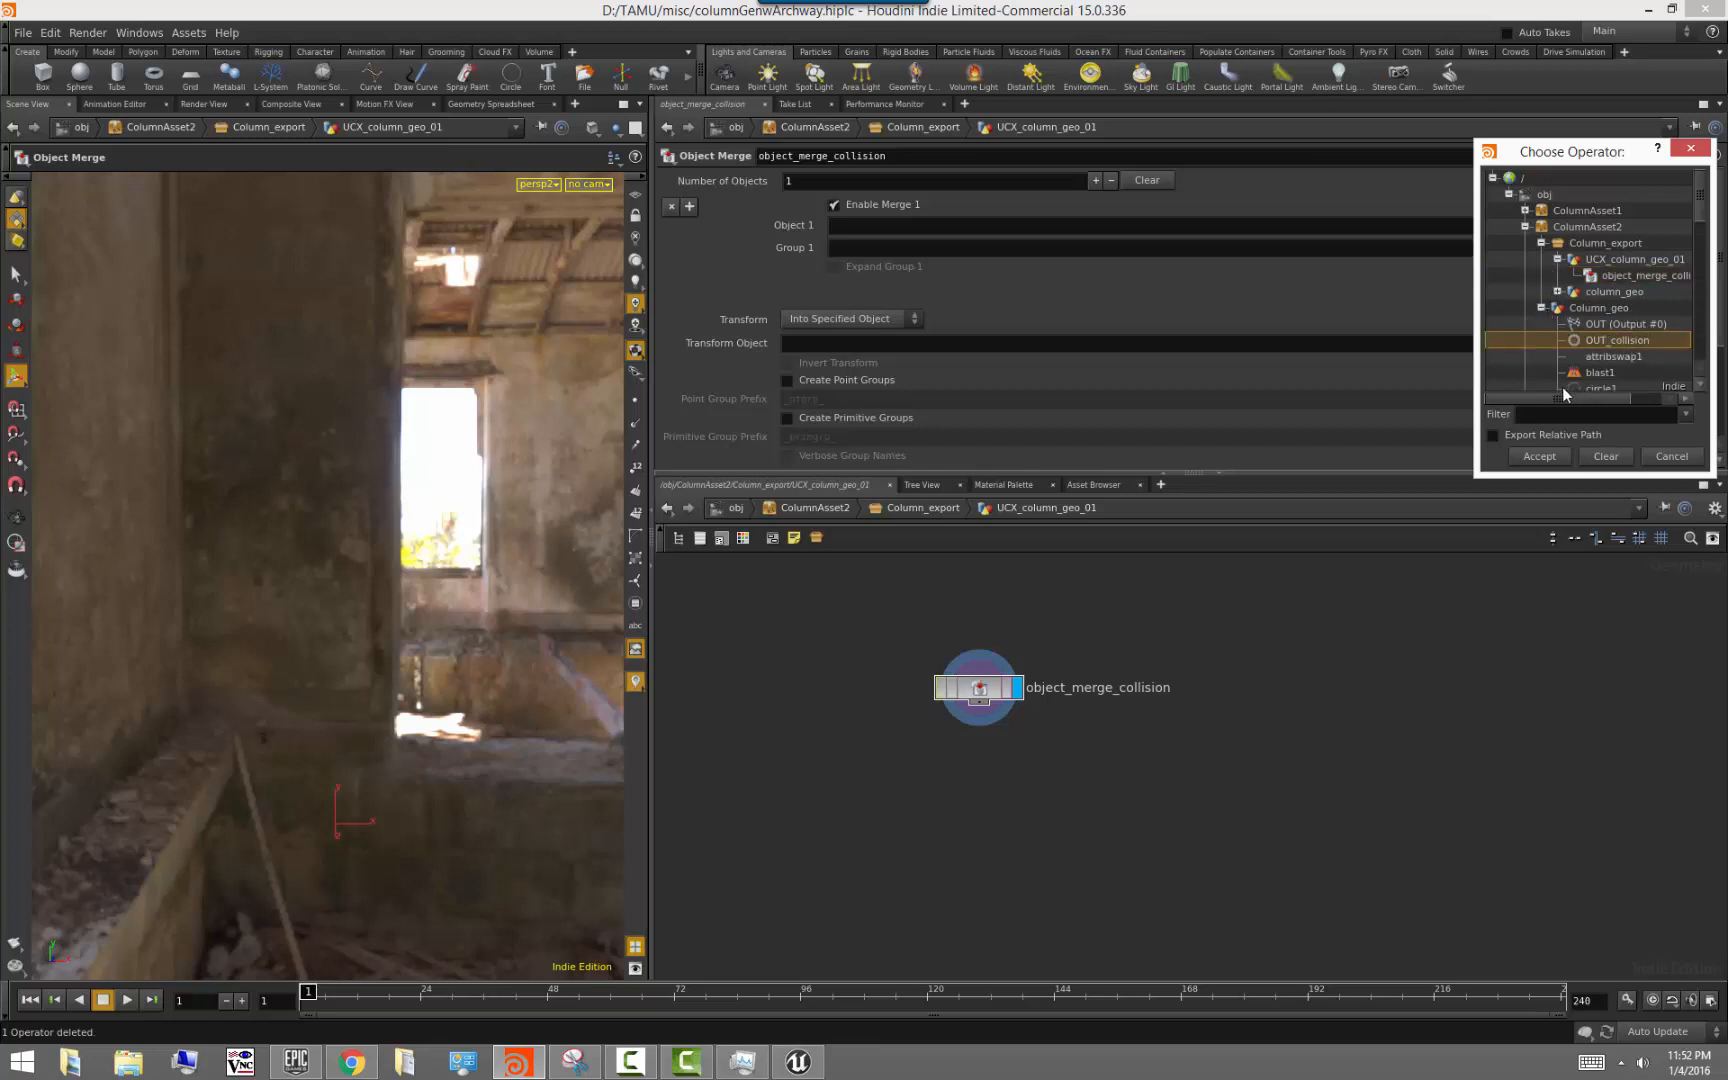
click(1540, 456)
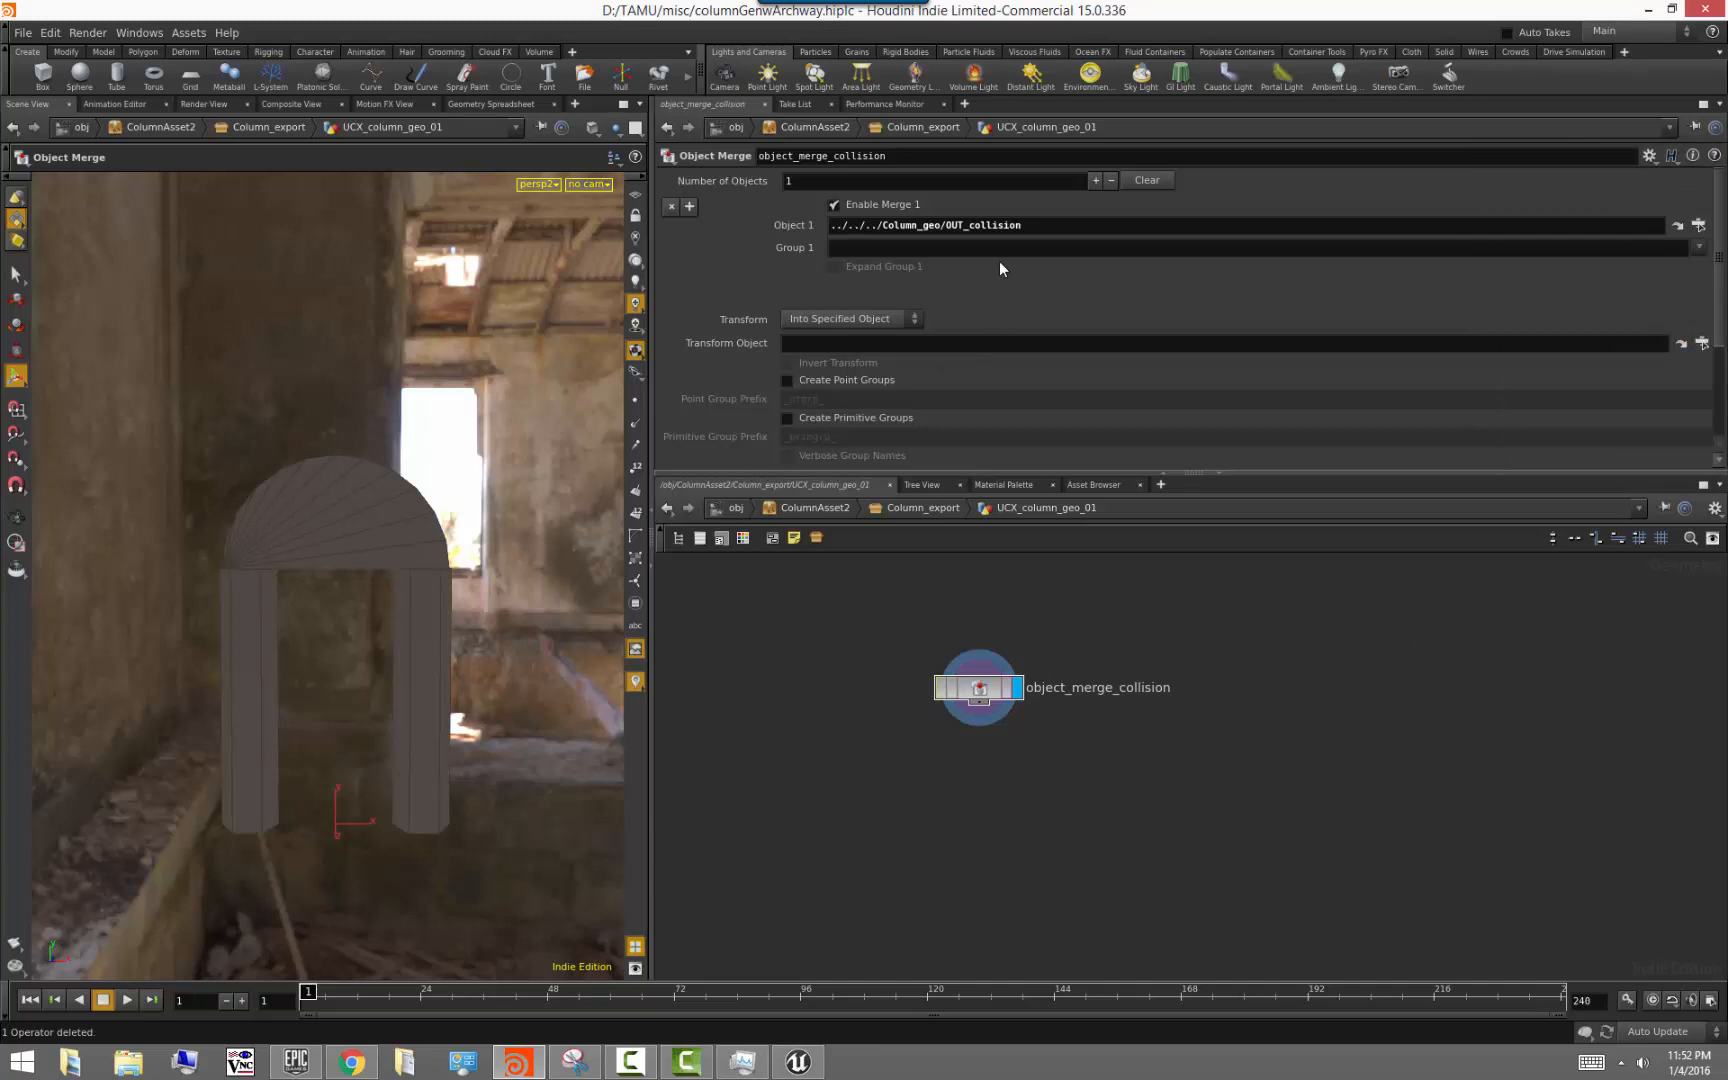
click(1698, 247)
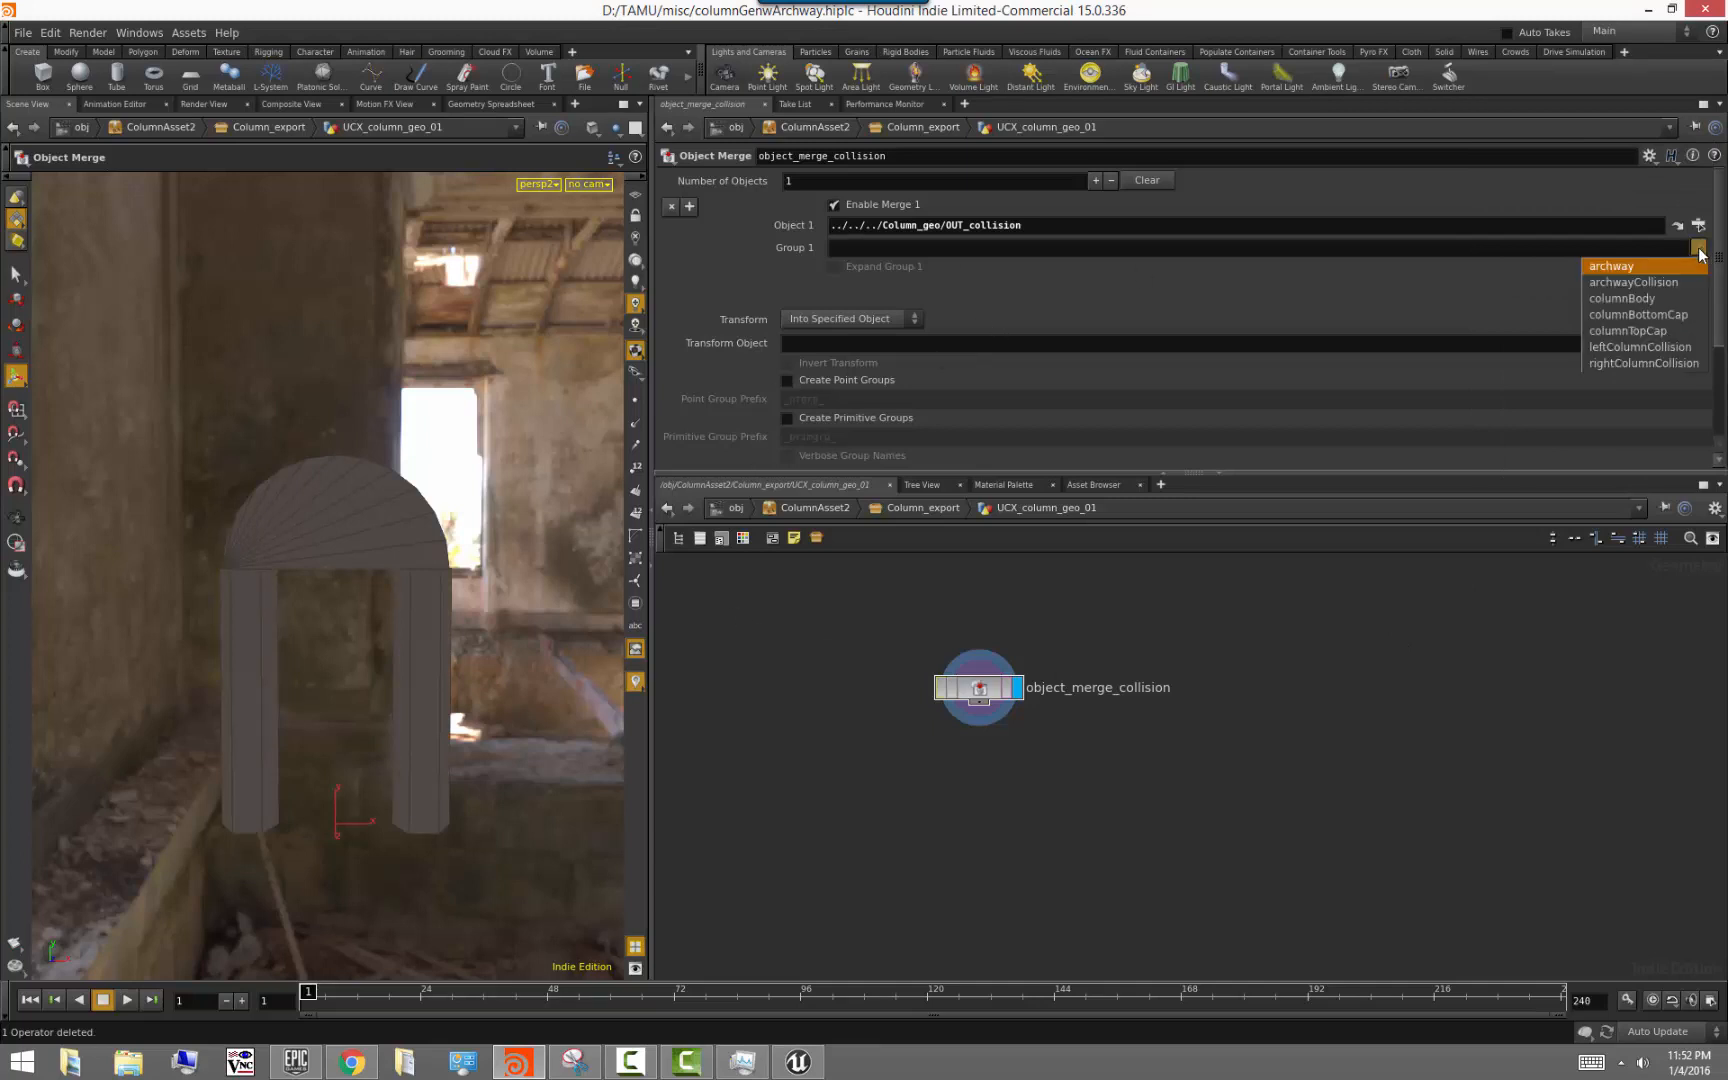
click(1655, 281)
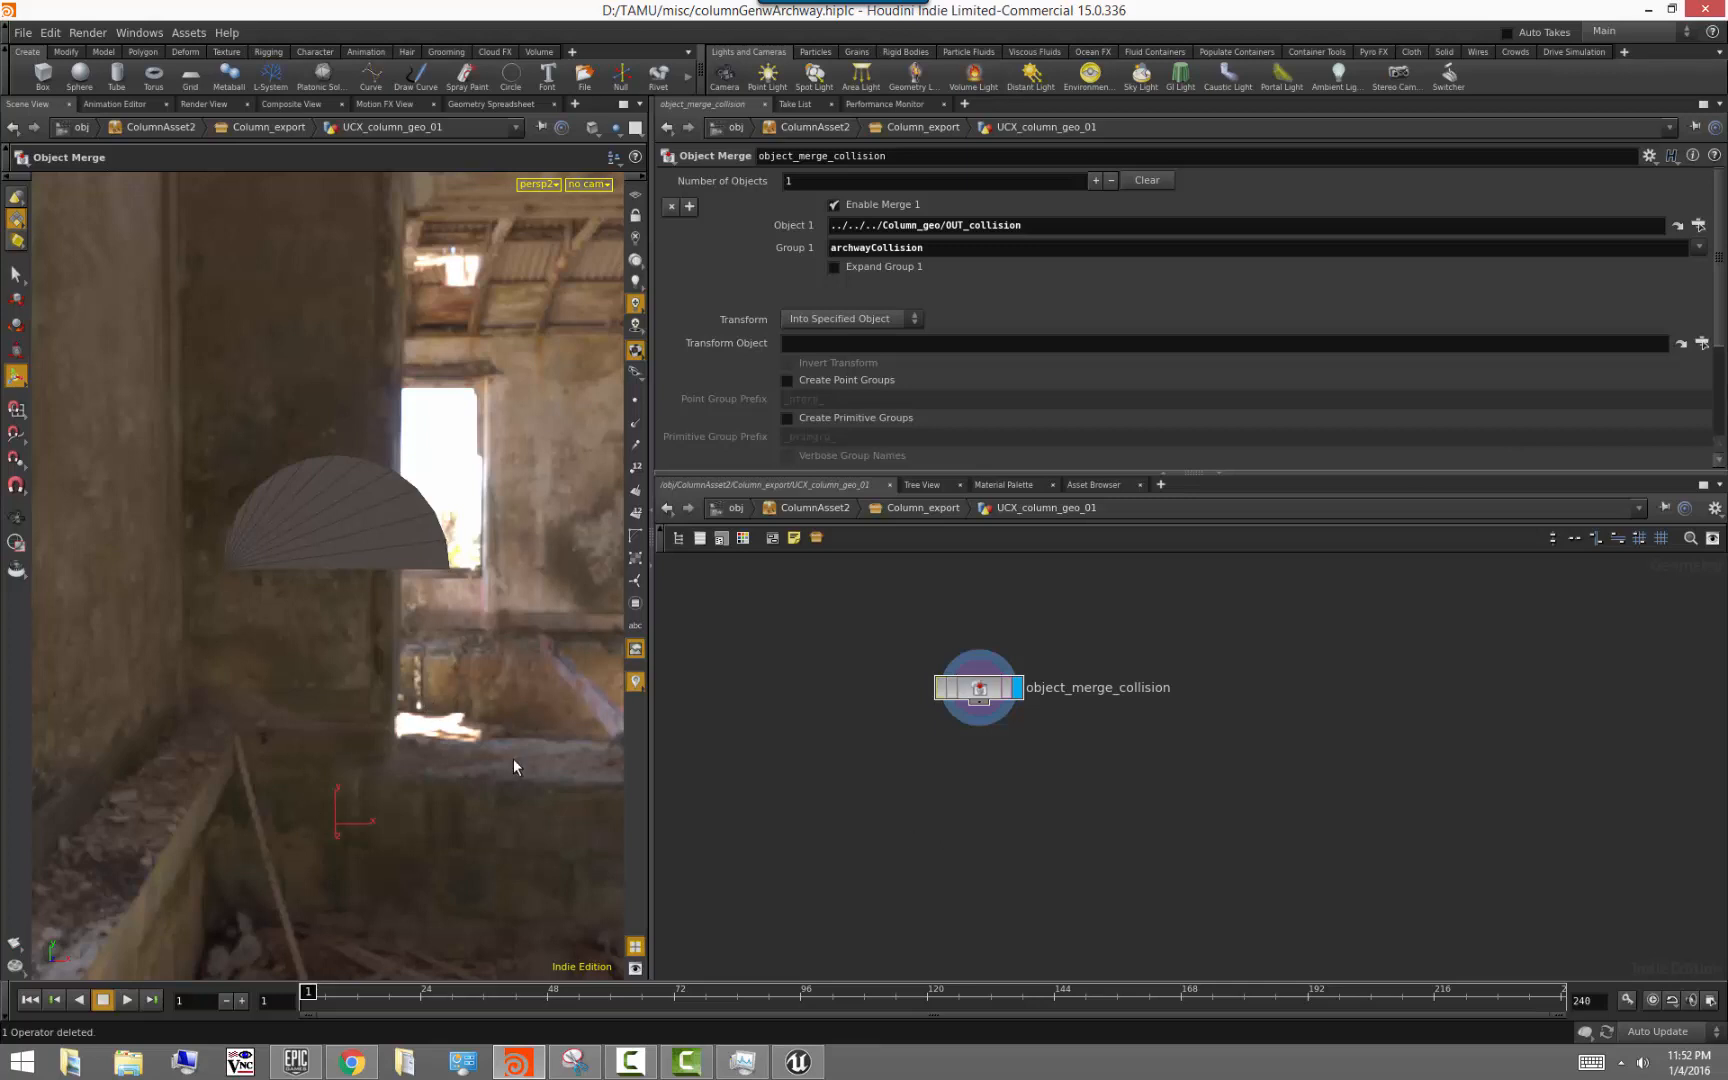
Clear Group 1 to compare with the full collision geometry, then undo the change
double_click(1123, 249)
key(BackSpace)
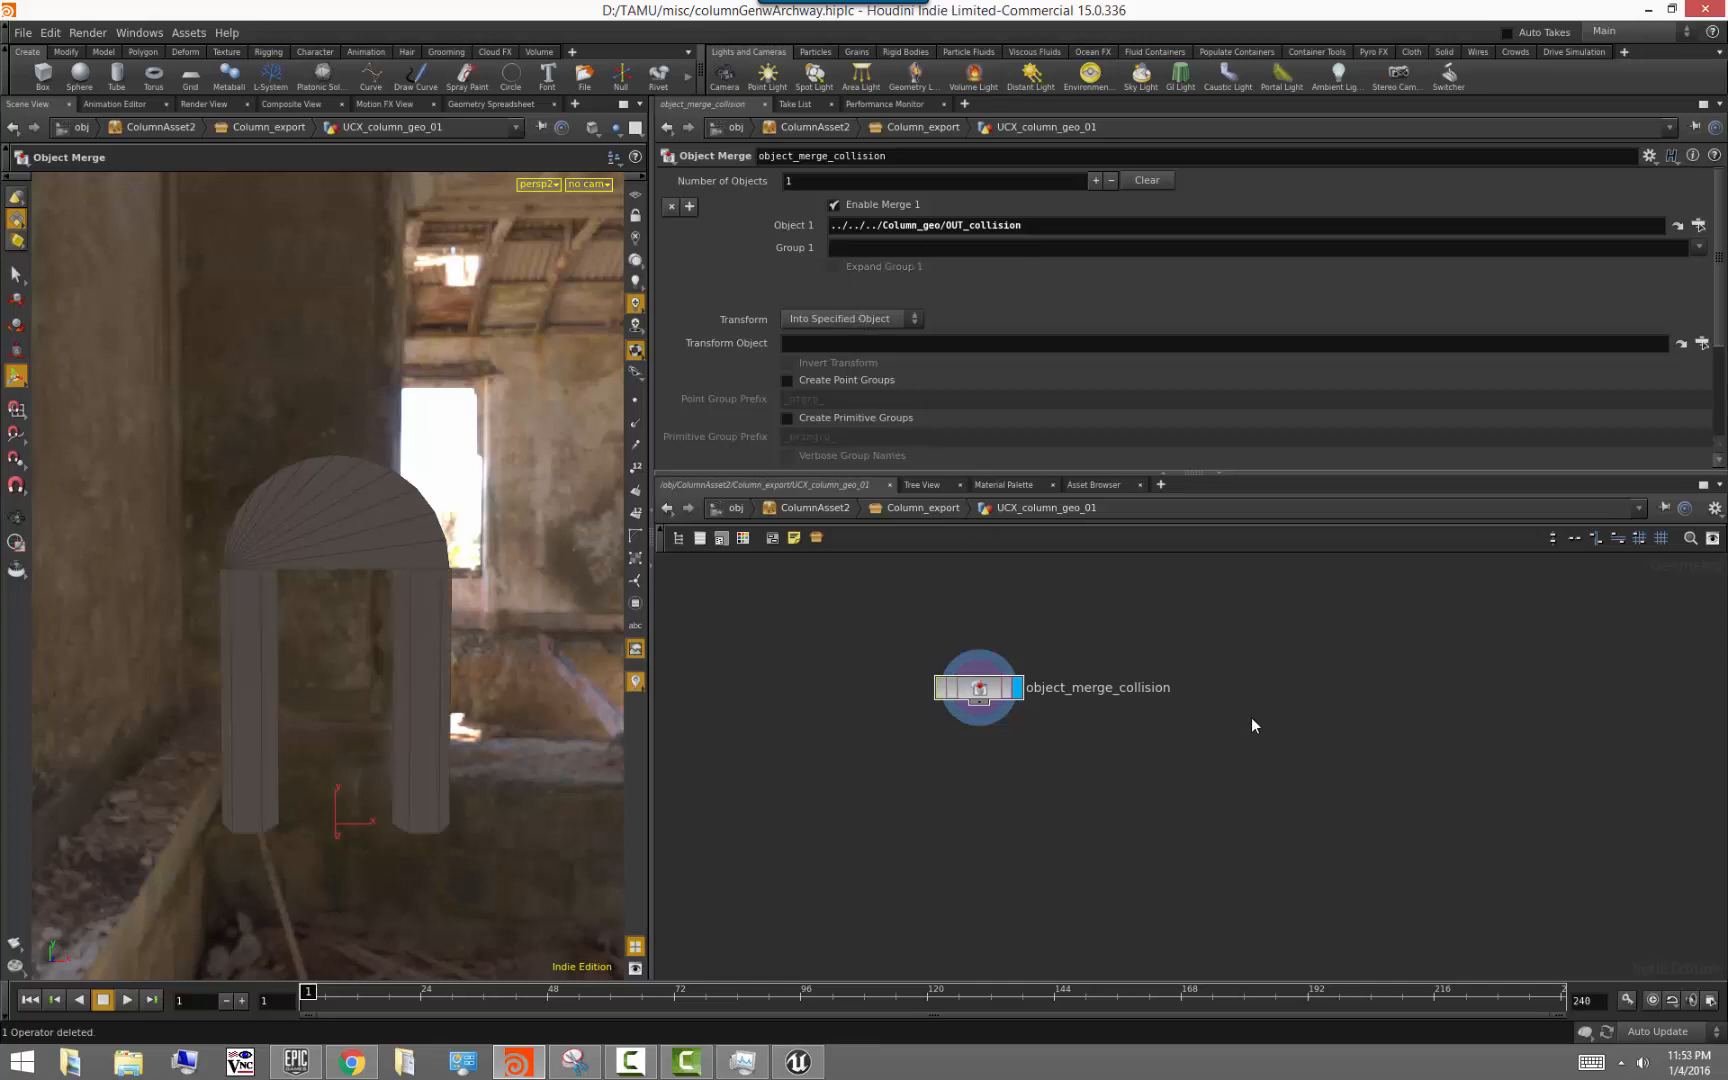
key(ctrl+z)
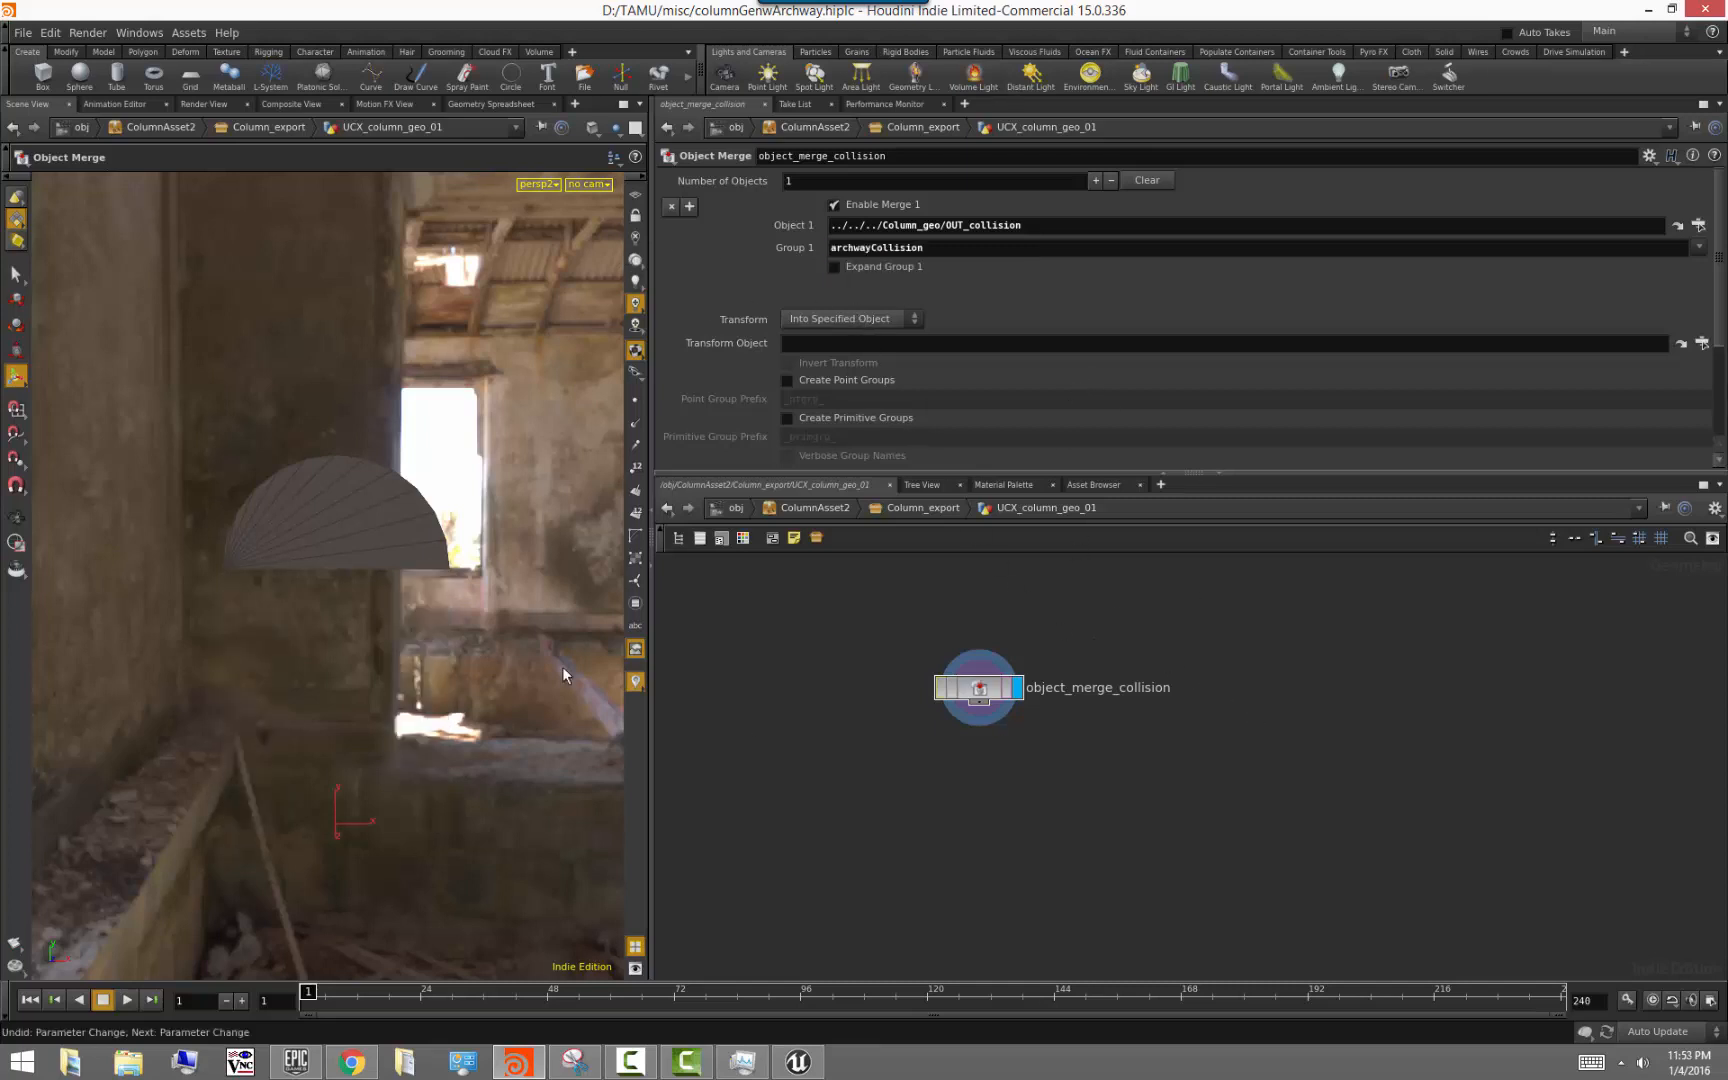
Duplicate UCX_column_geo_01 in Column_export, place the copy directly below it and open the copy's network
click(930, 508)
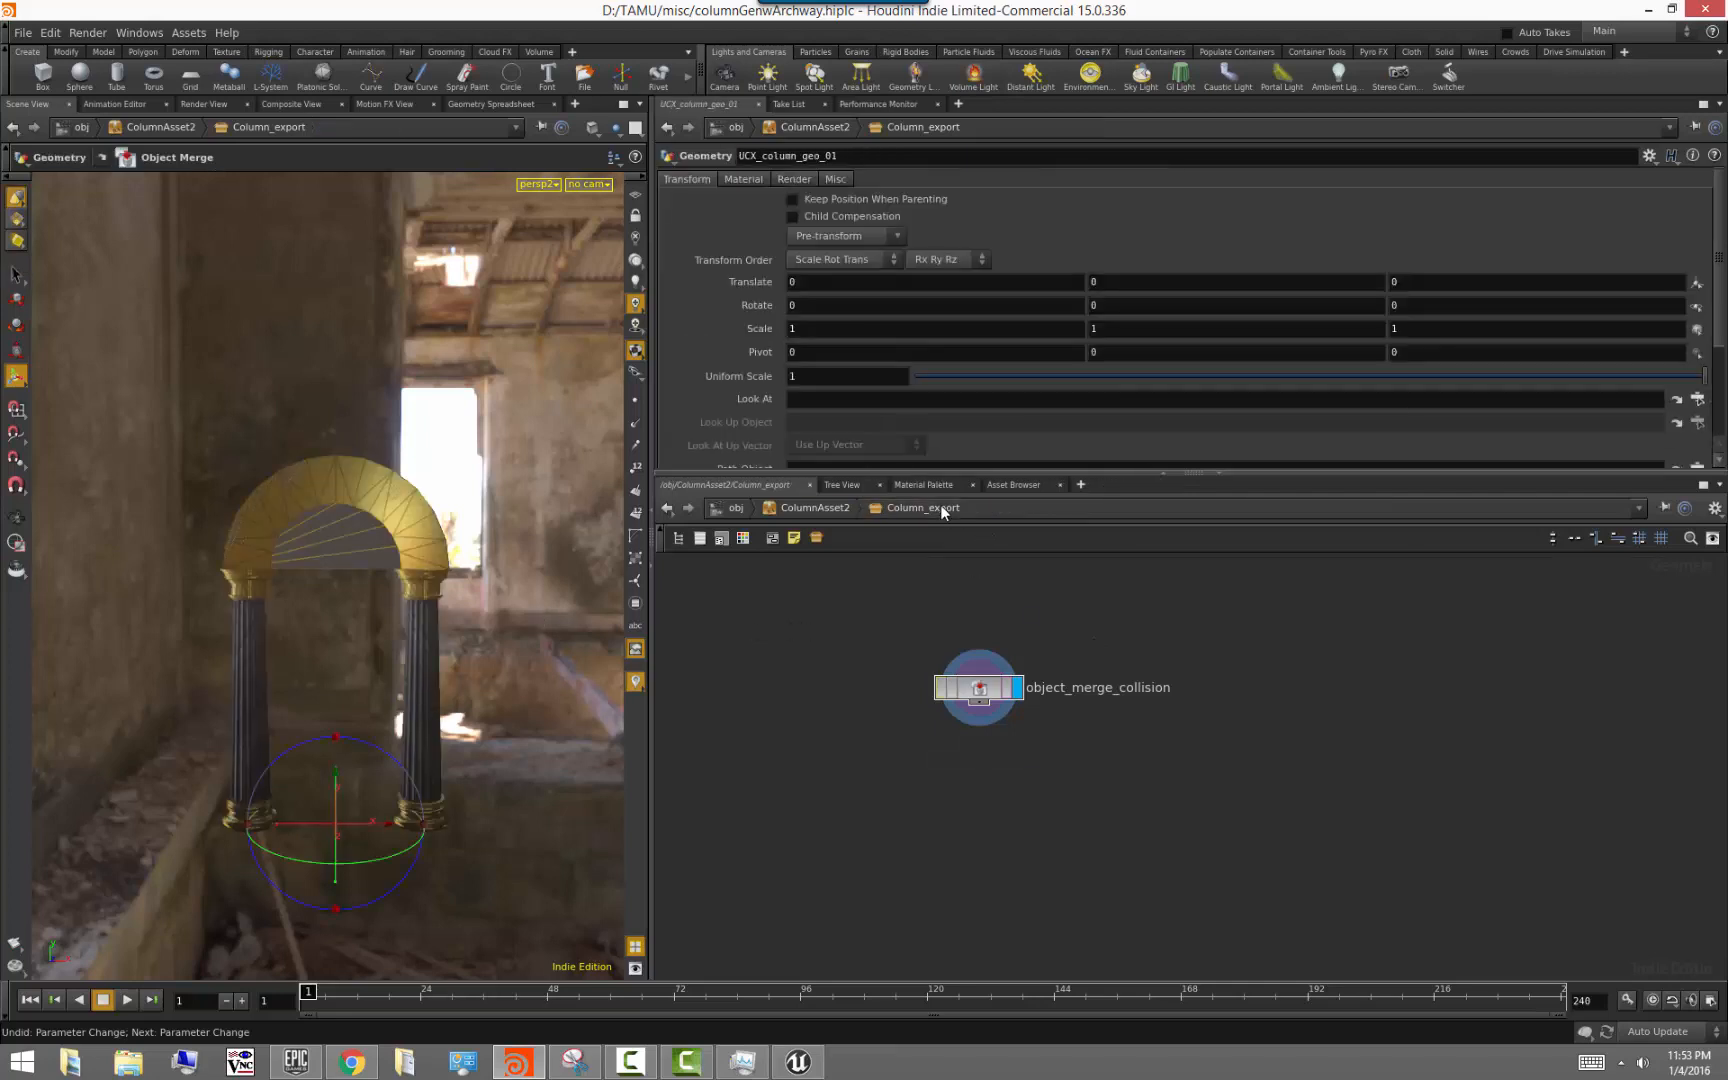
click(975, 757)
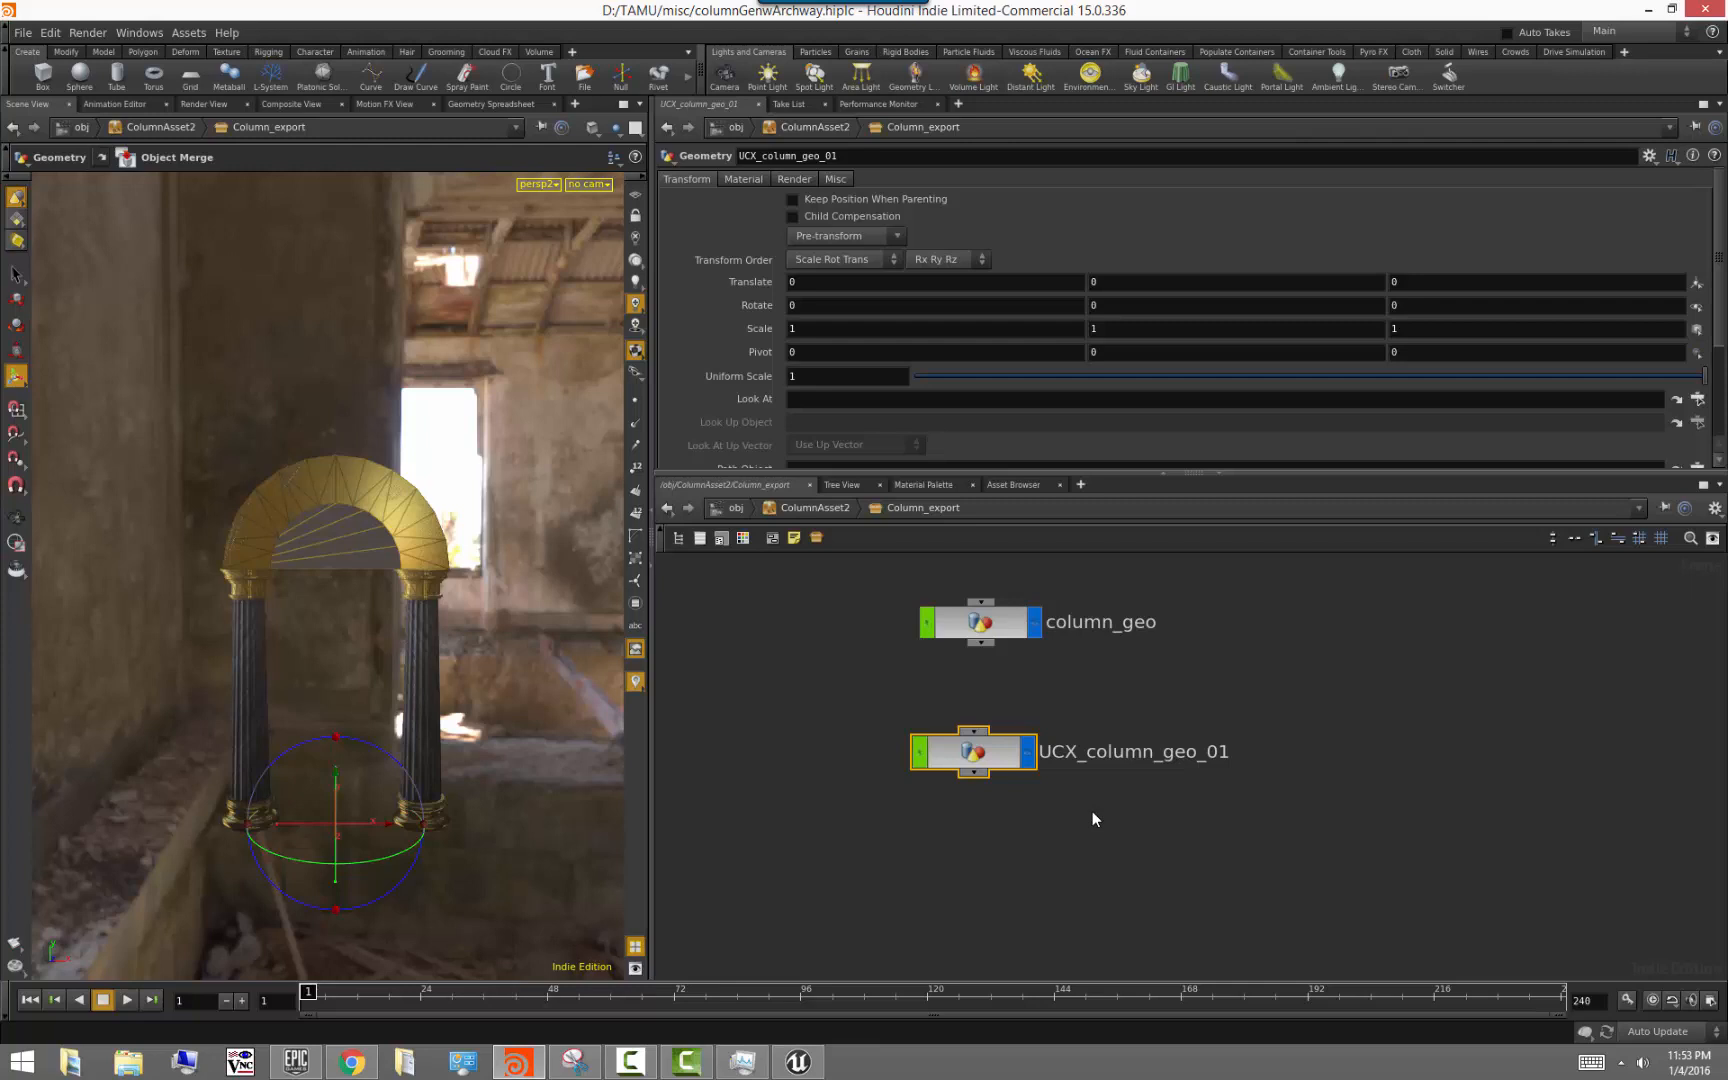
key(ctrl+c)
key(ctrl+v)
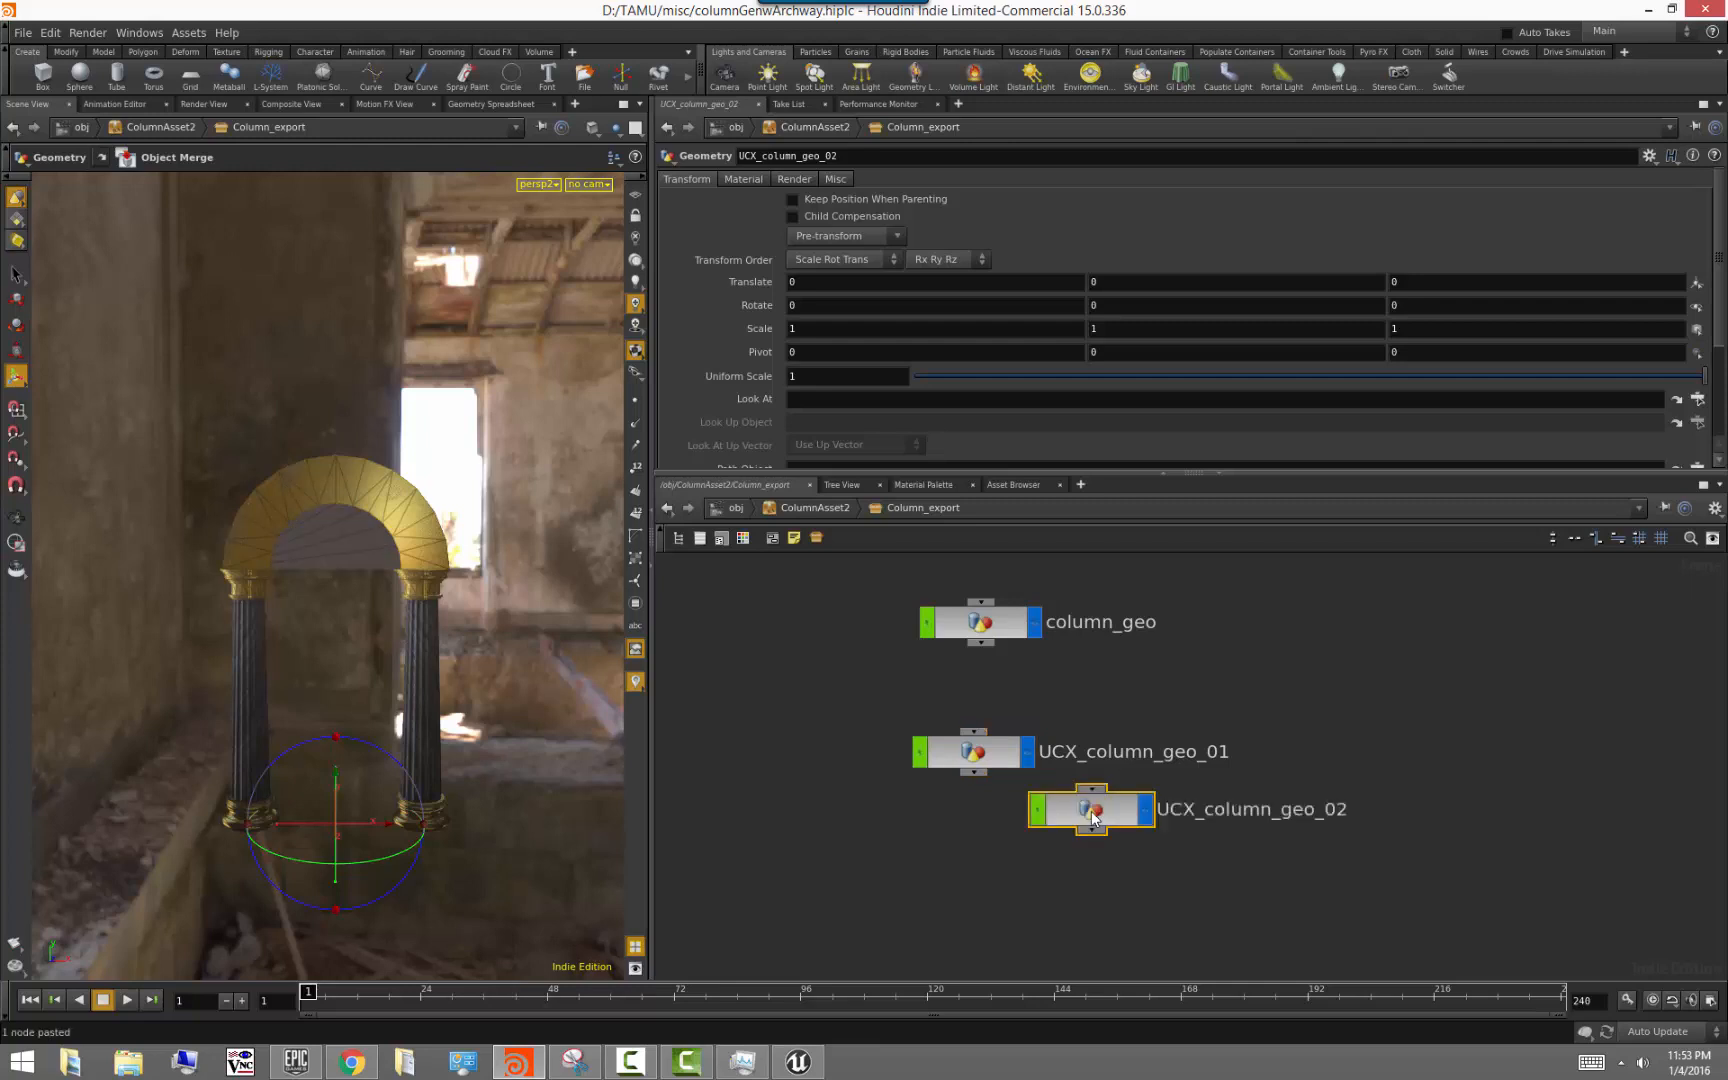
drag(1092, 811, 974, 843)
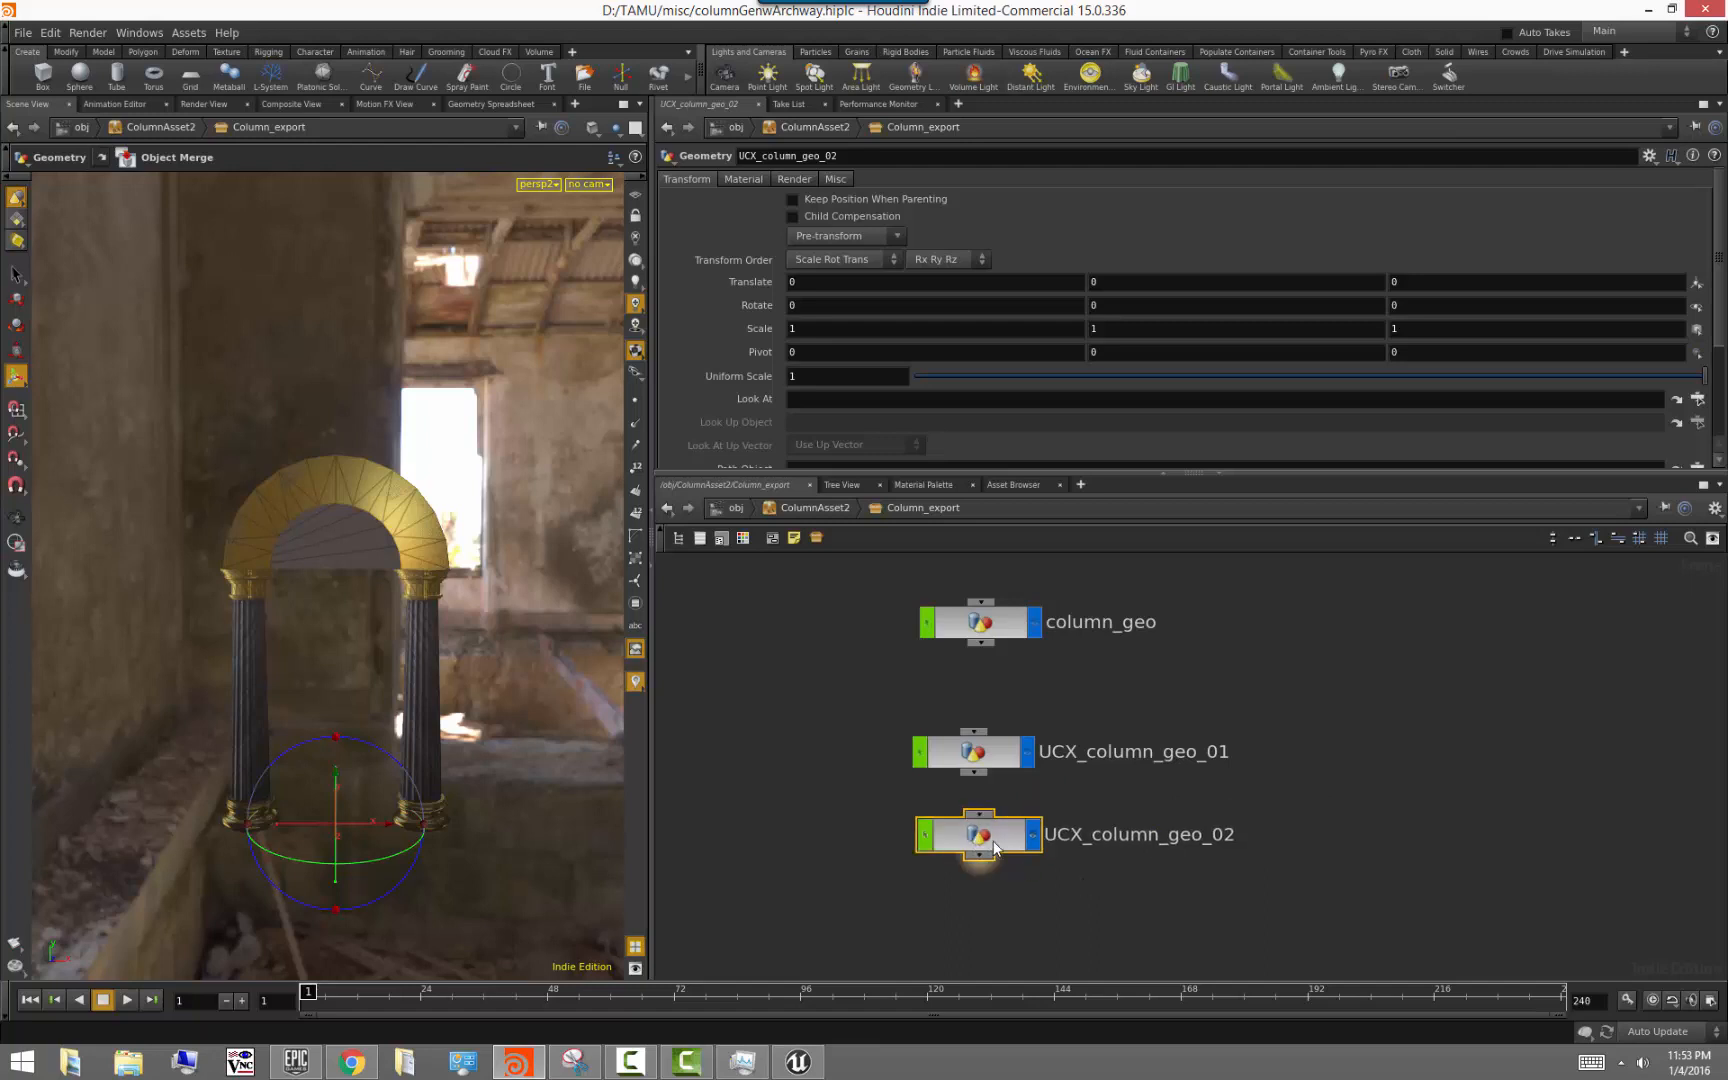
double_click(988, 836)
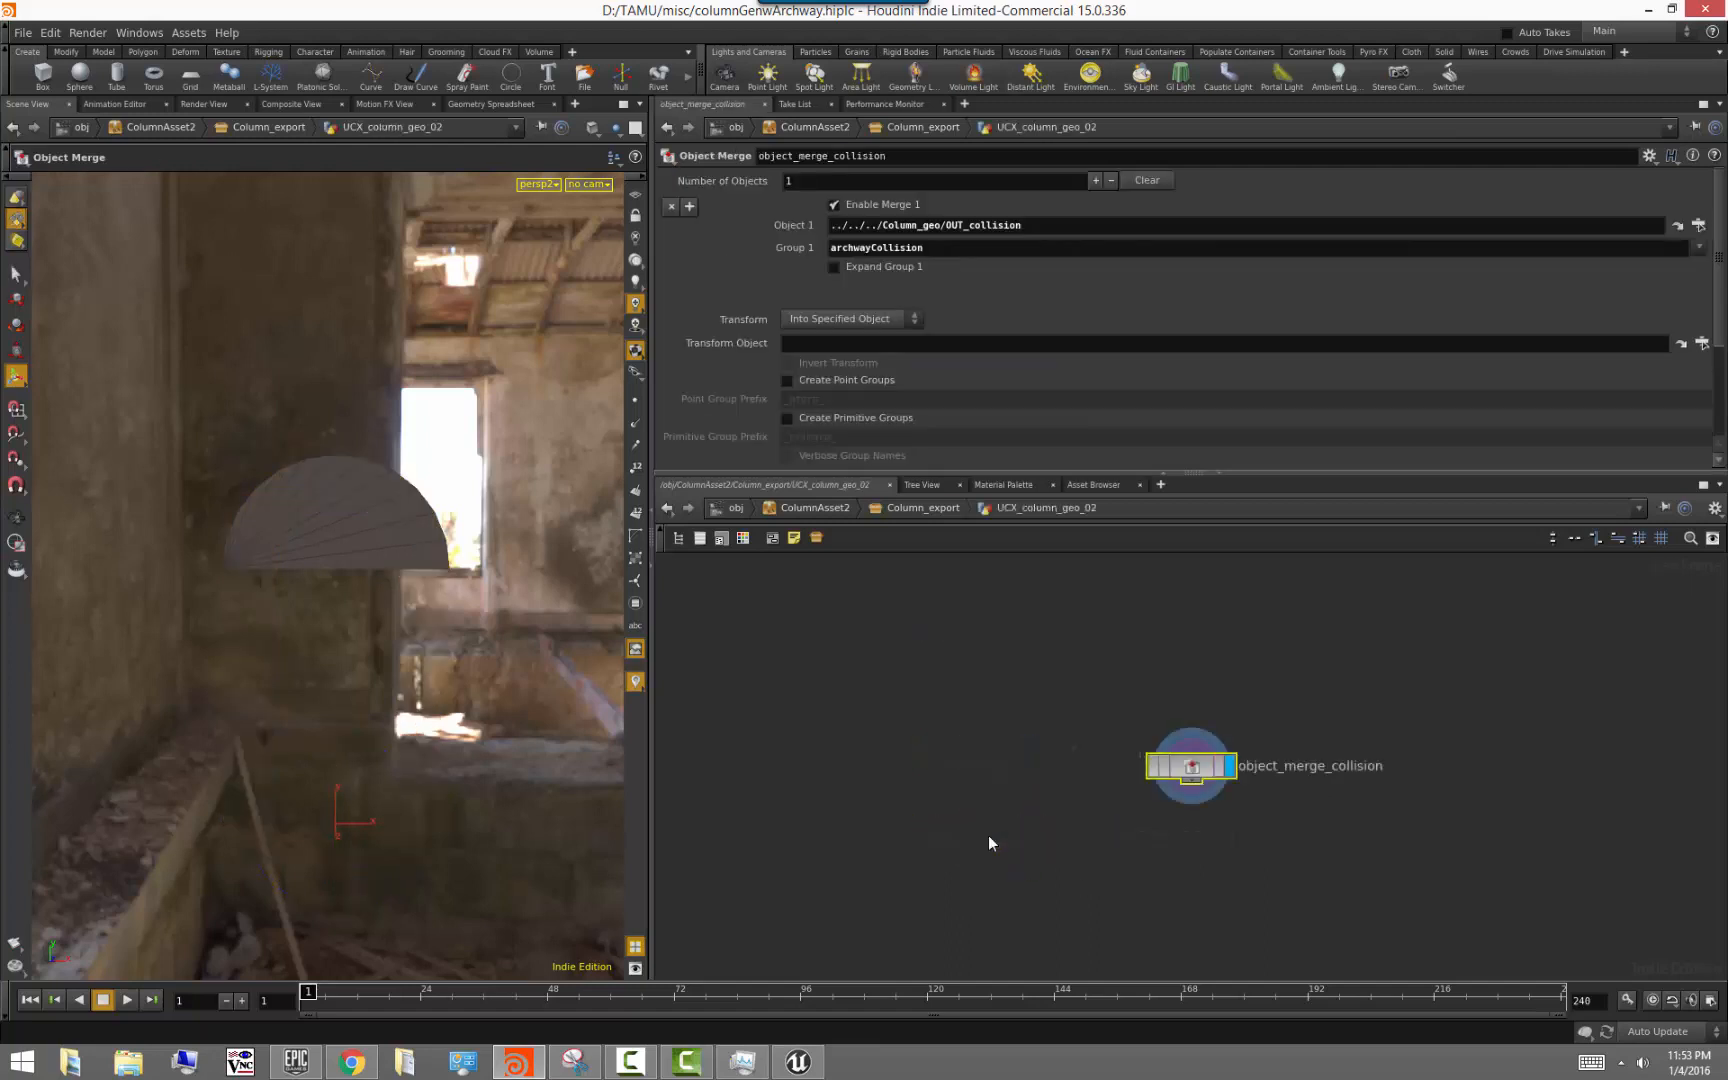
Set Group 1 of the Object Merge in UCX_column_geo_02 to leftColumnCollision
drag(938, 248, 663, 244)
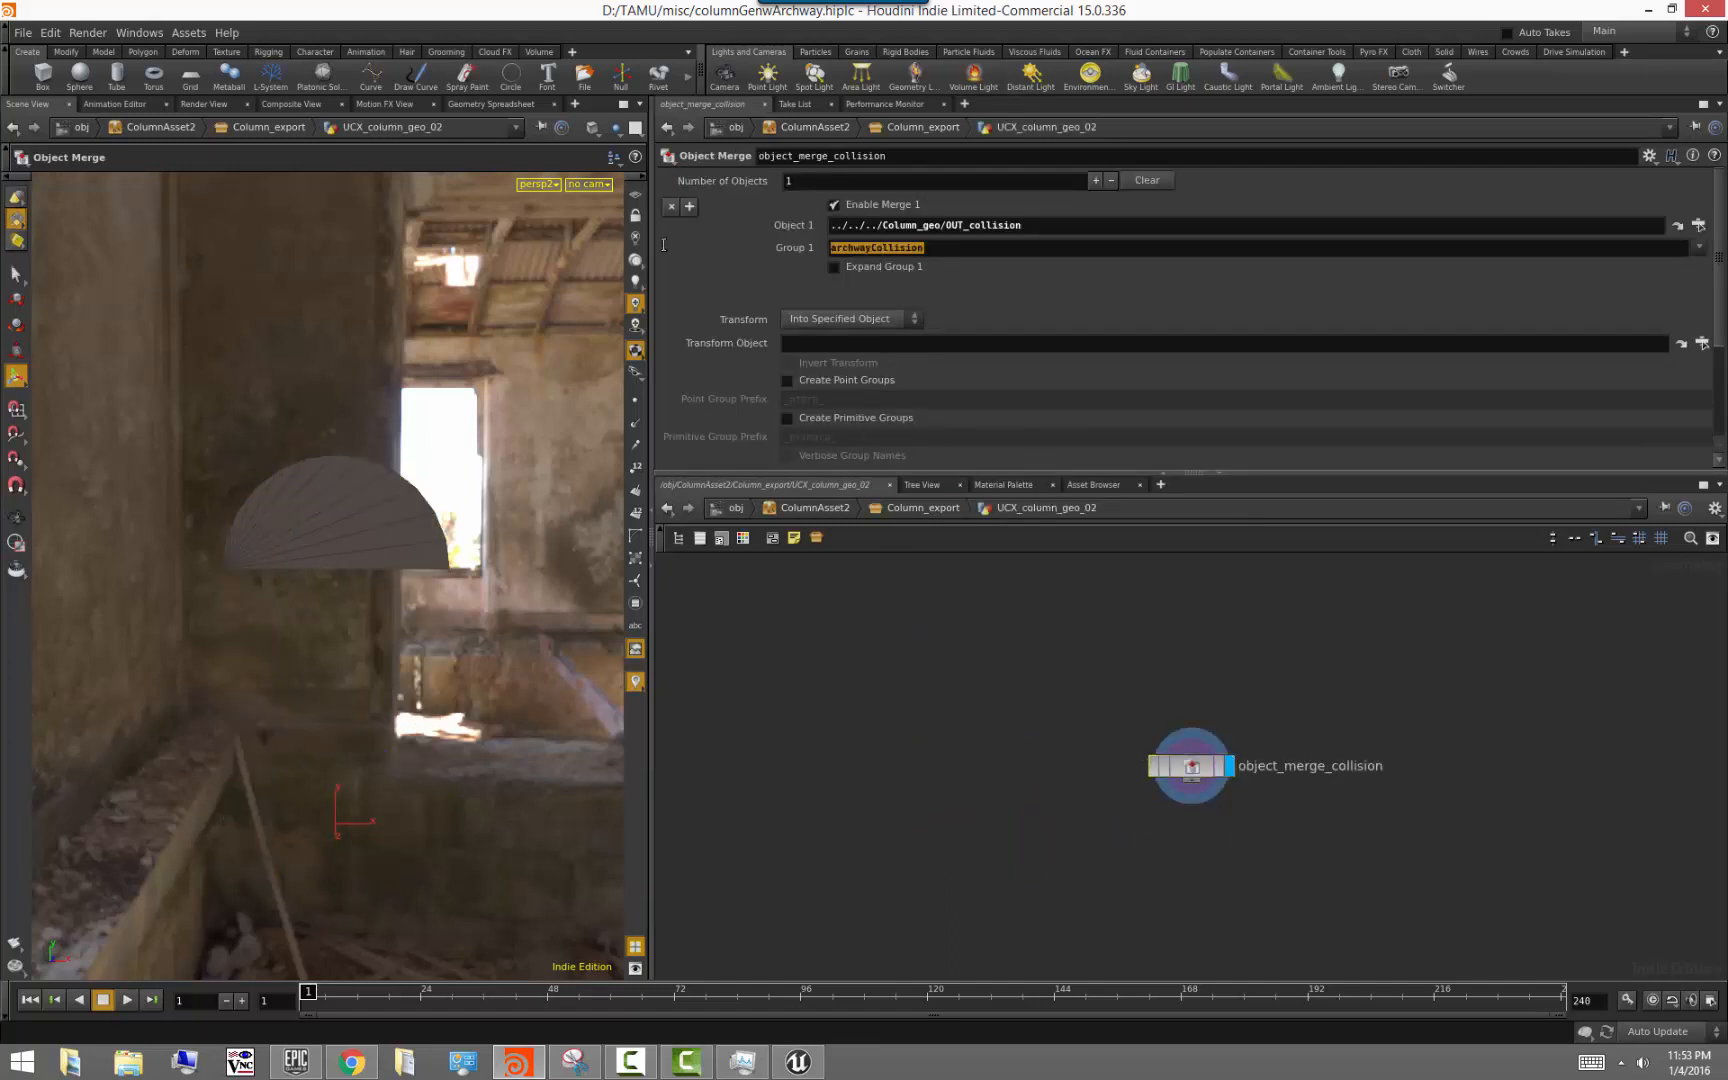
key(BackSpace)
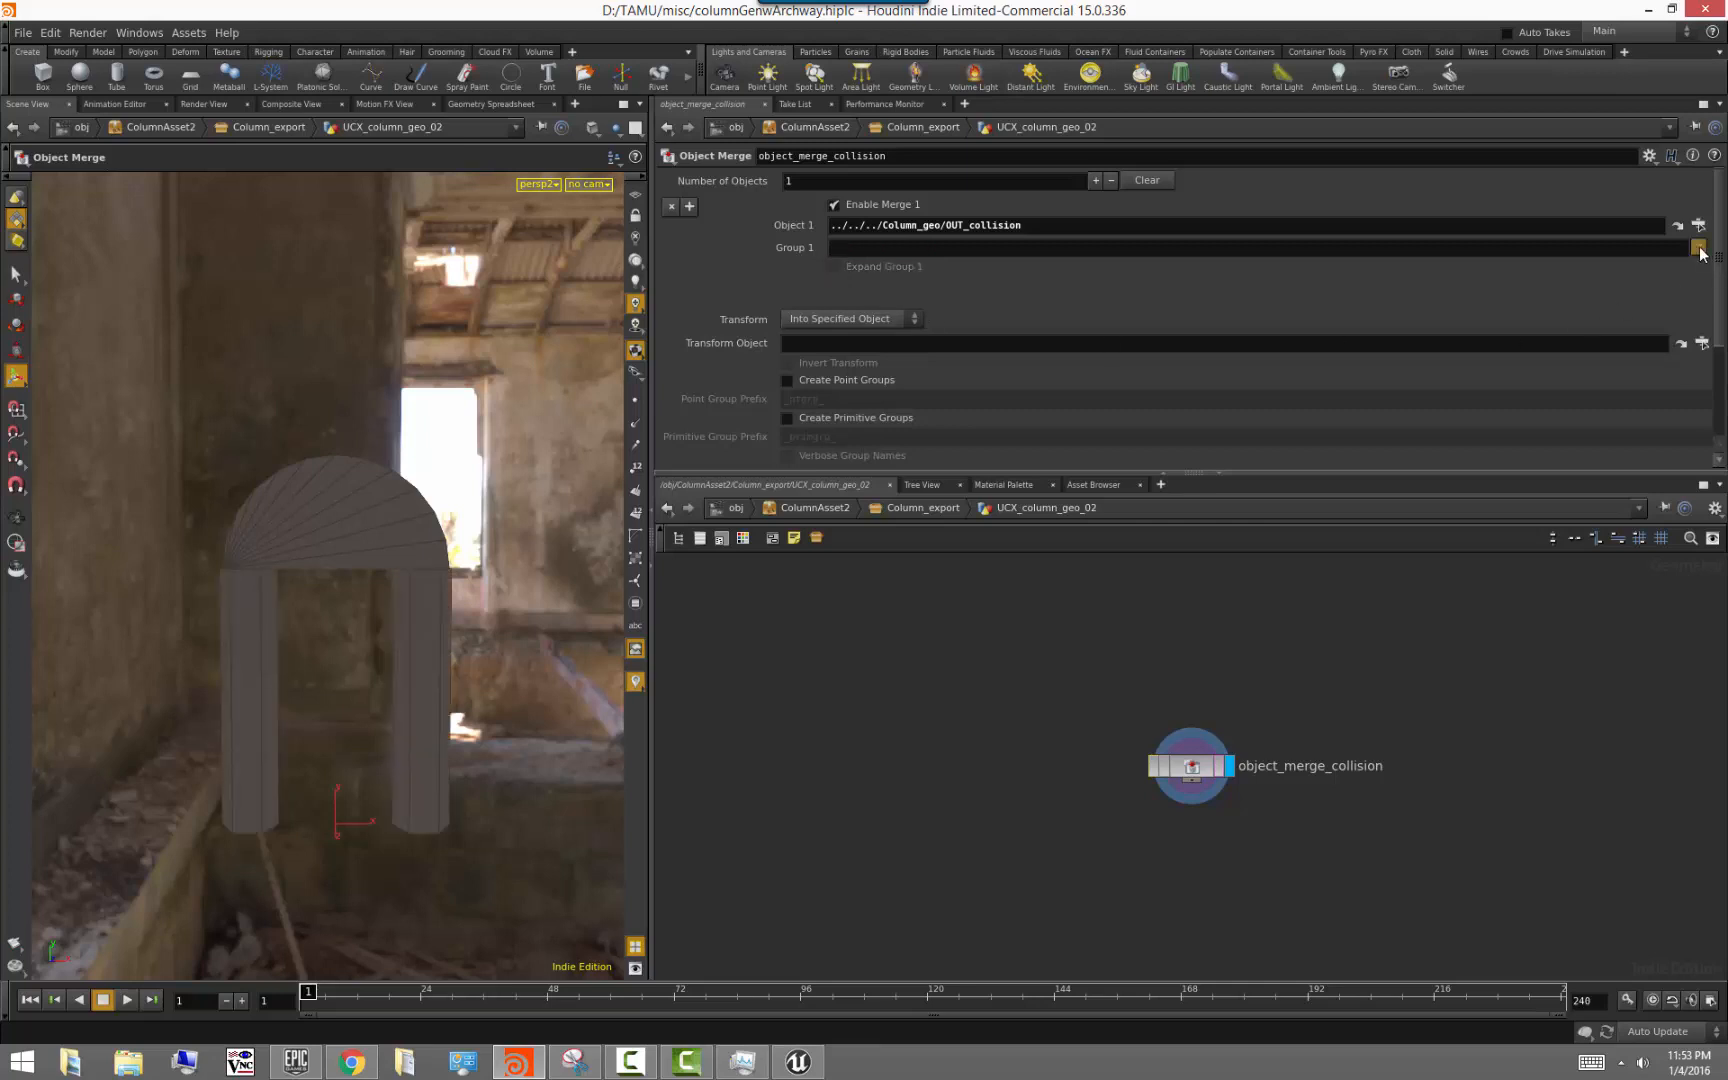
click(1699, 247)
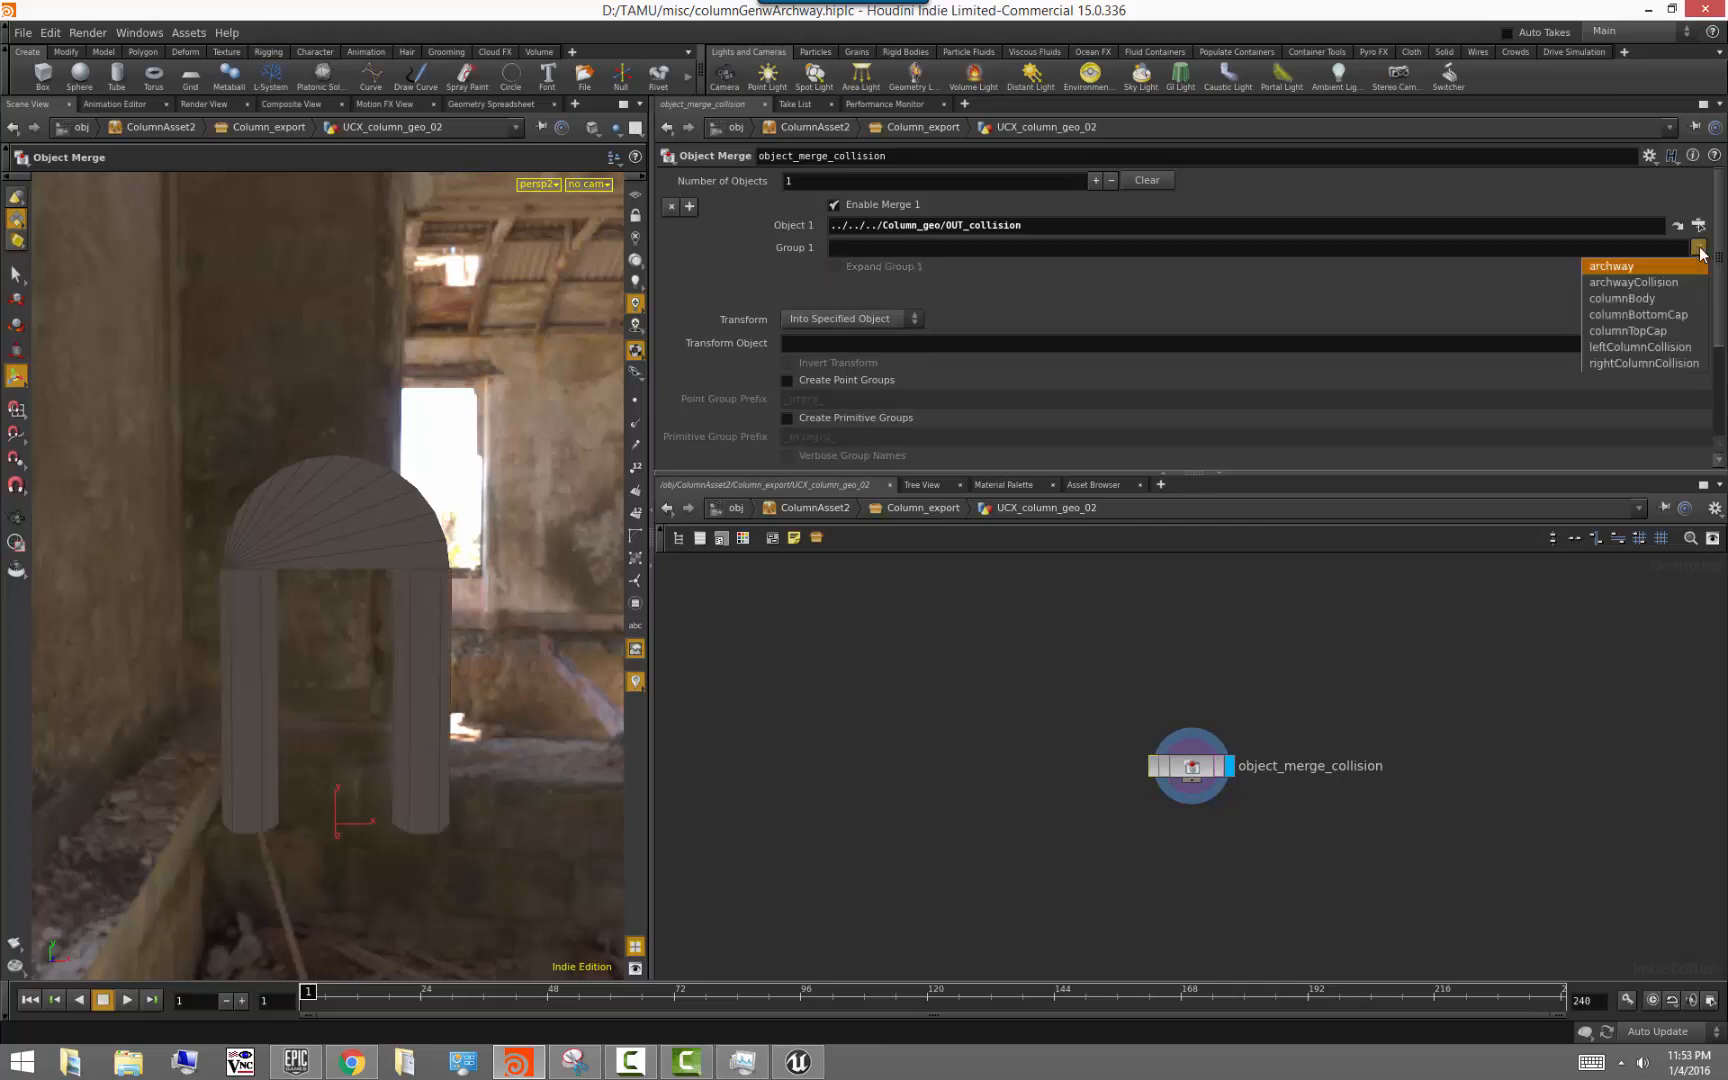
click(1684, 348)
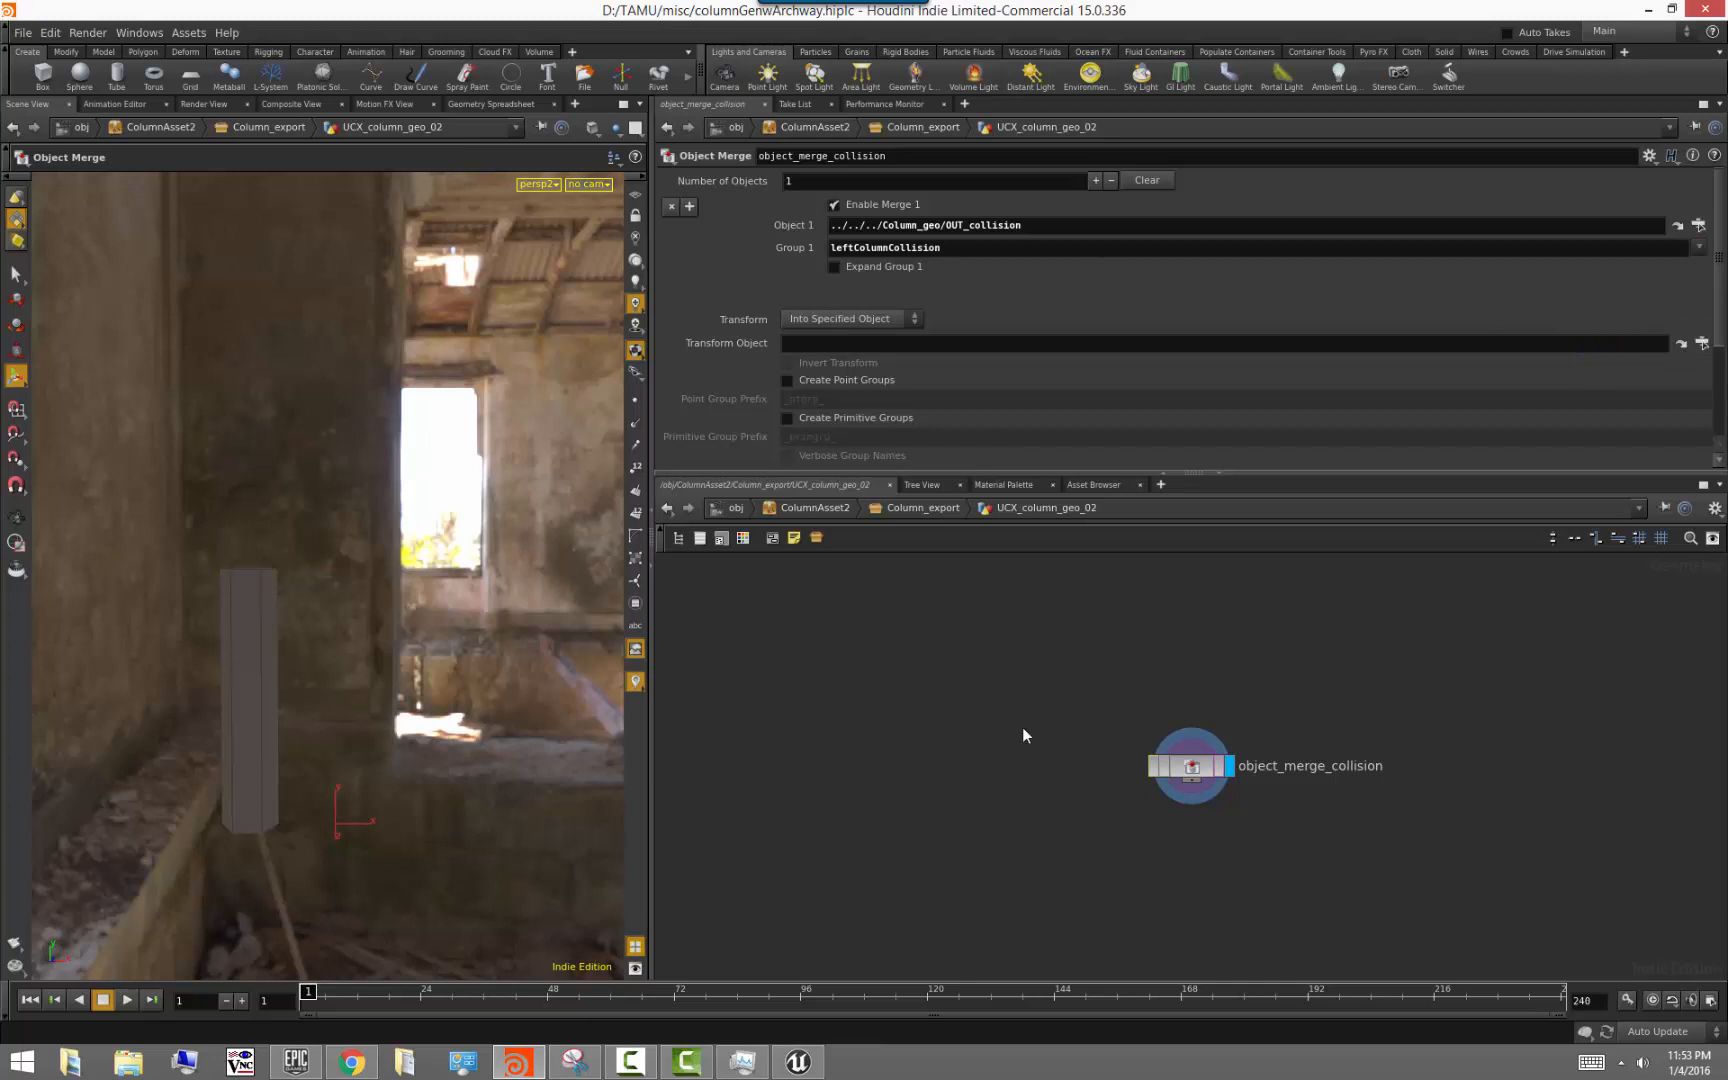
middle_drag(1168, 699, 1084, 690)
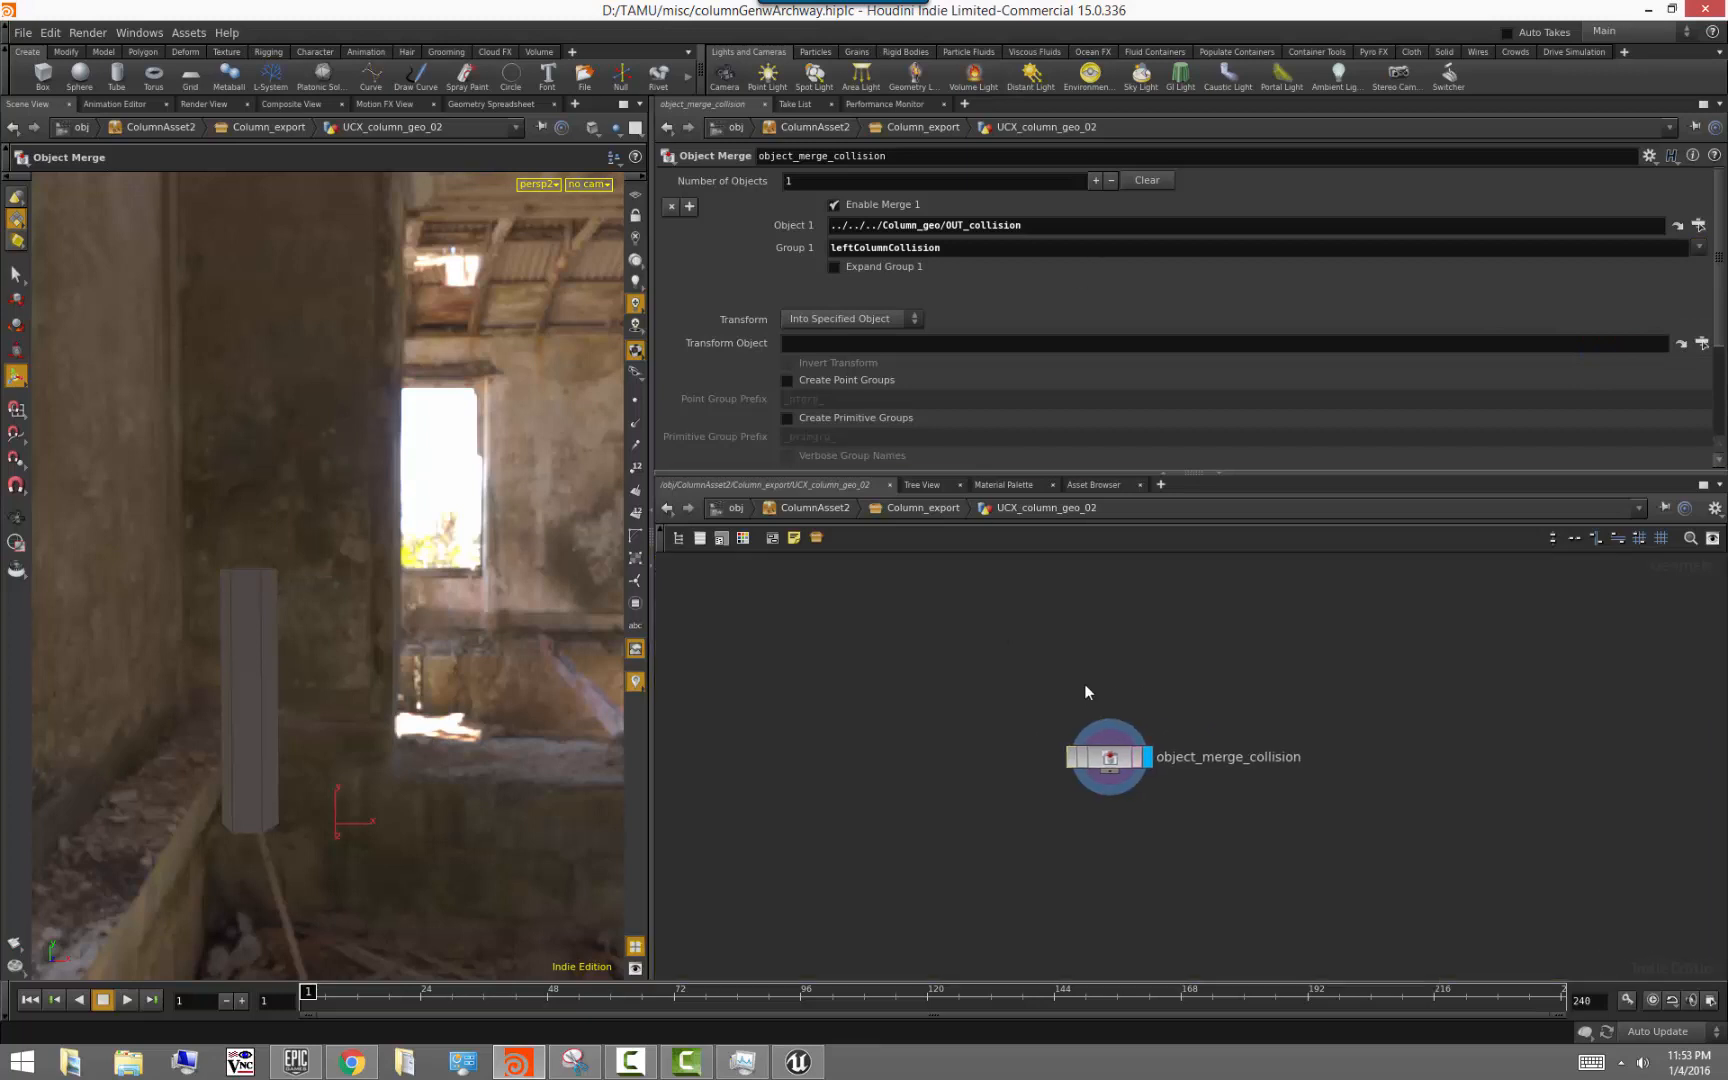
Duplicate UCX_column_geo_02 in Column_export, place the copy directly below it and open the copy's network
click(950, 508)
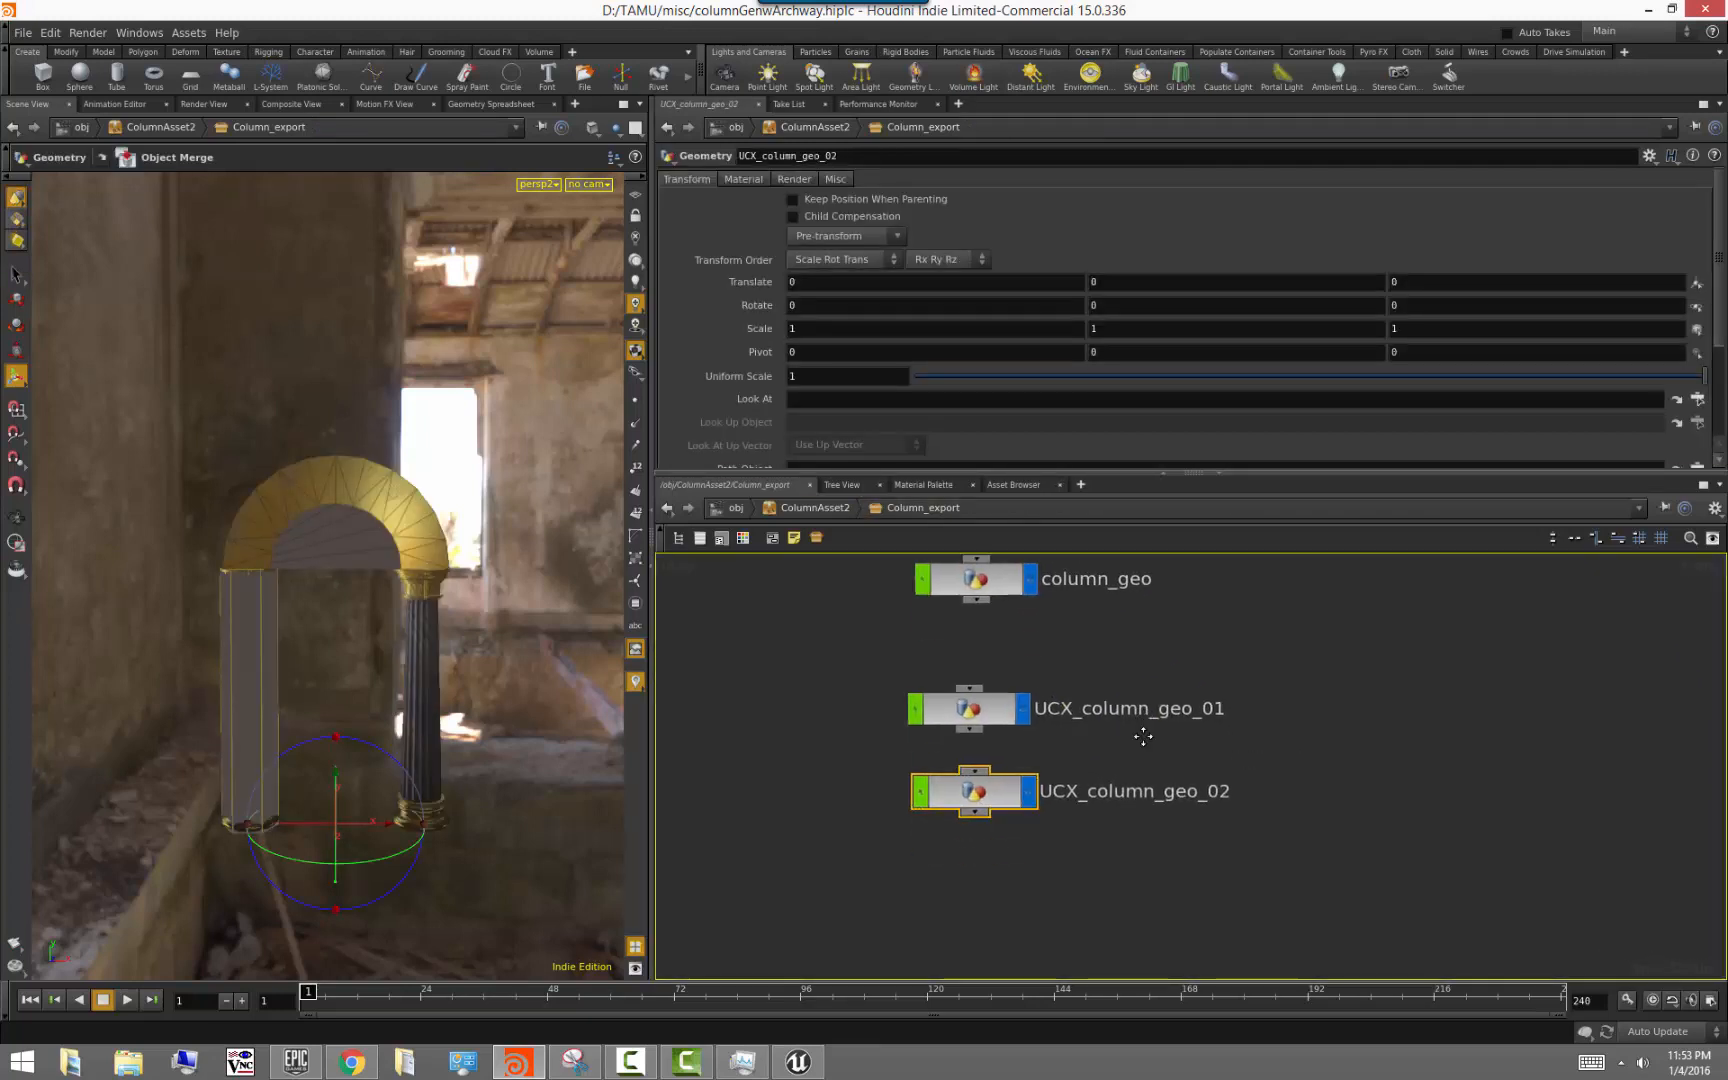
middle_drag(1143, 736, 1138, 729)
key(ctrl+c)
key(ctrl+v)
drag(1115, 736, 971, 842)
double_click(971, 842)
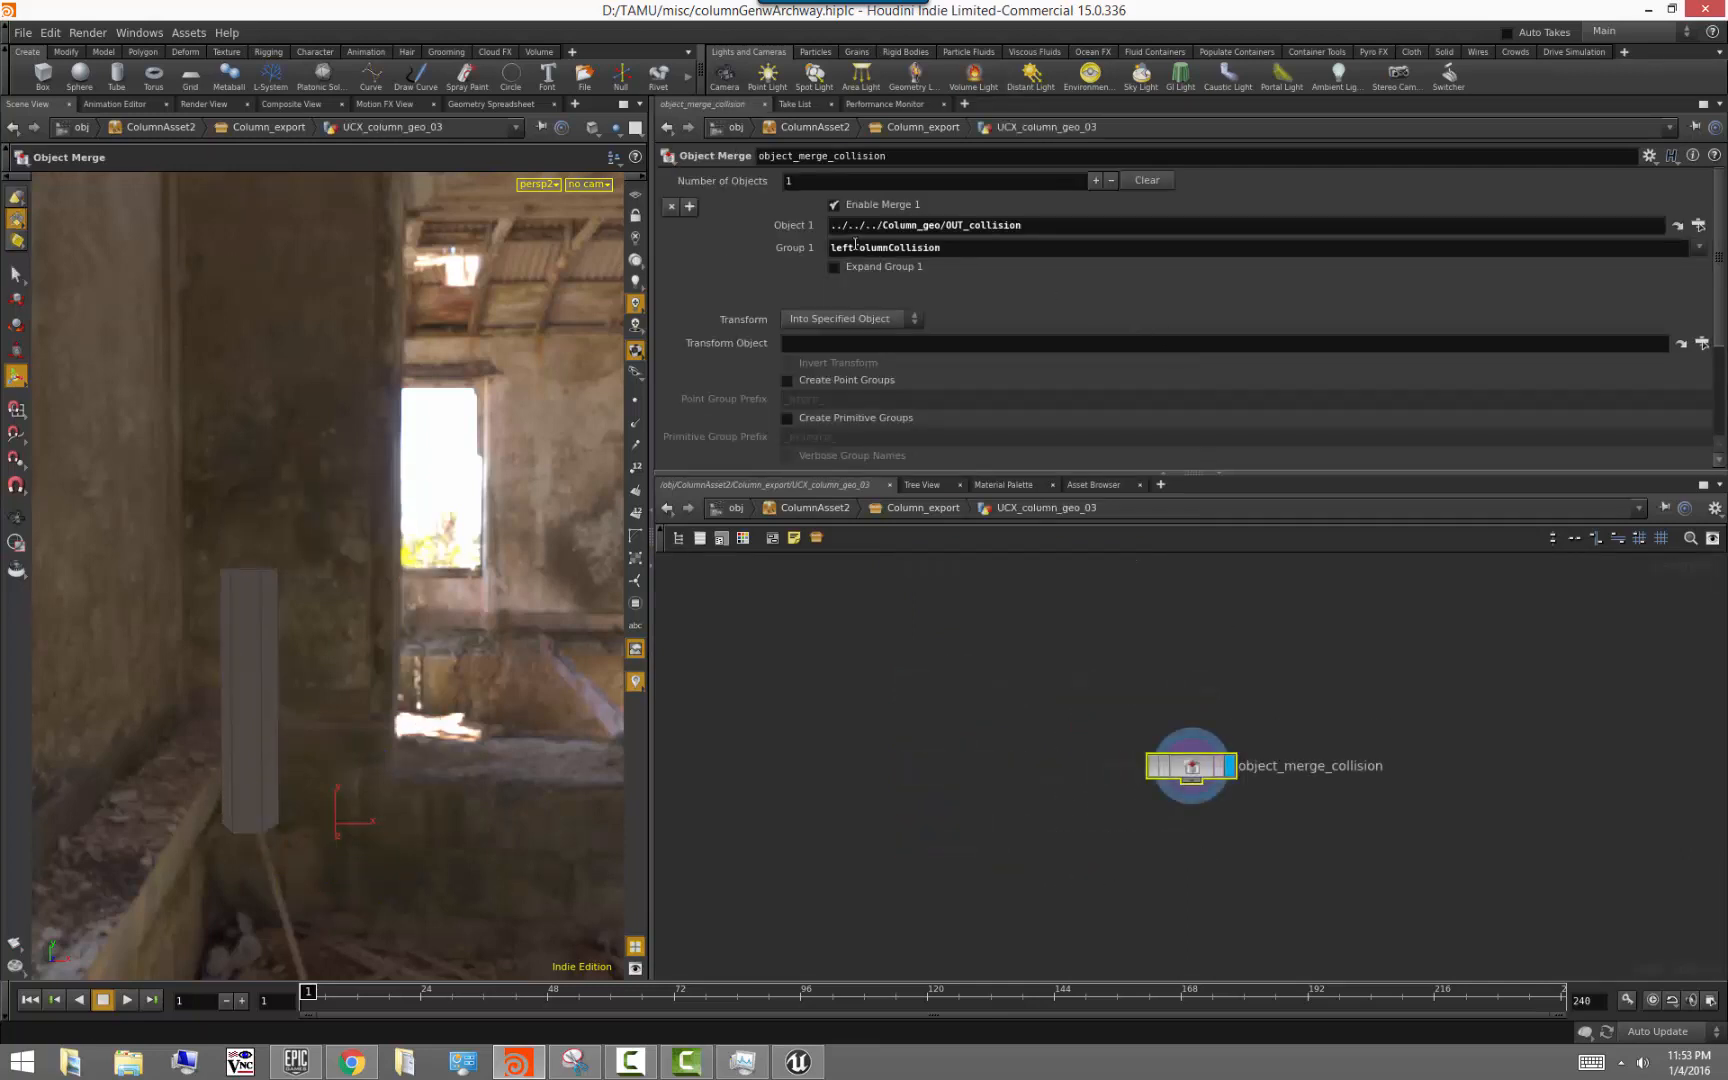
Set Group 1 of the Object Merge in UCX_column_geo_03 to rightColumnCollision and return to Column_export
drag(854, 248, 784, 250)
text(right)
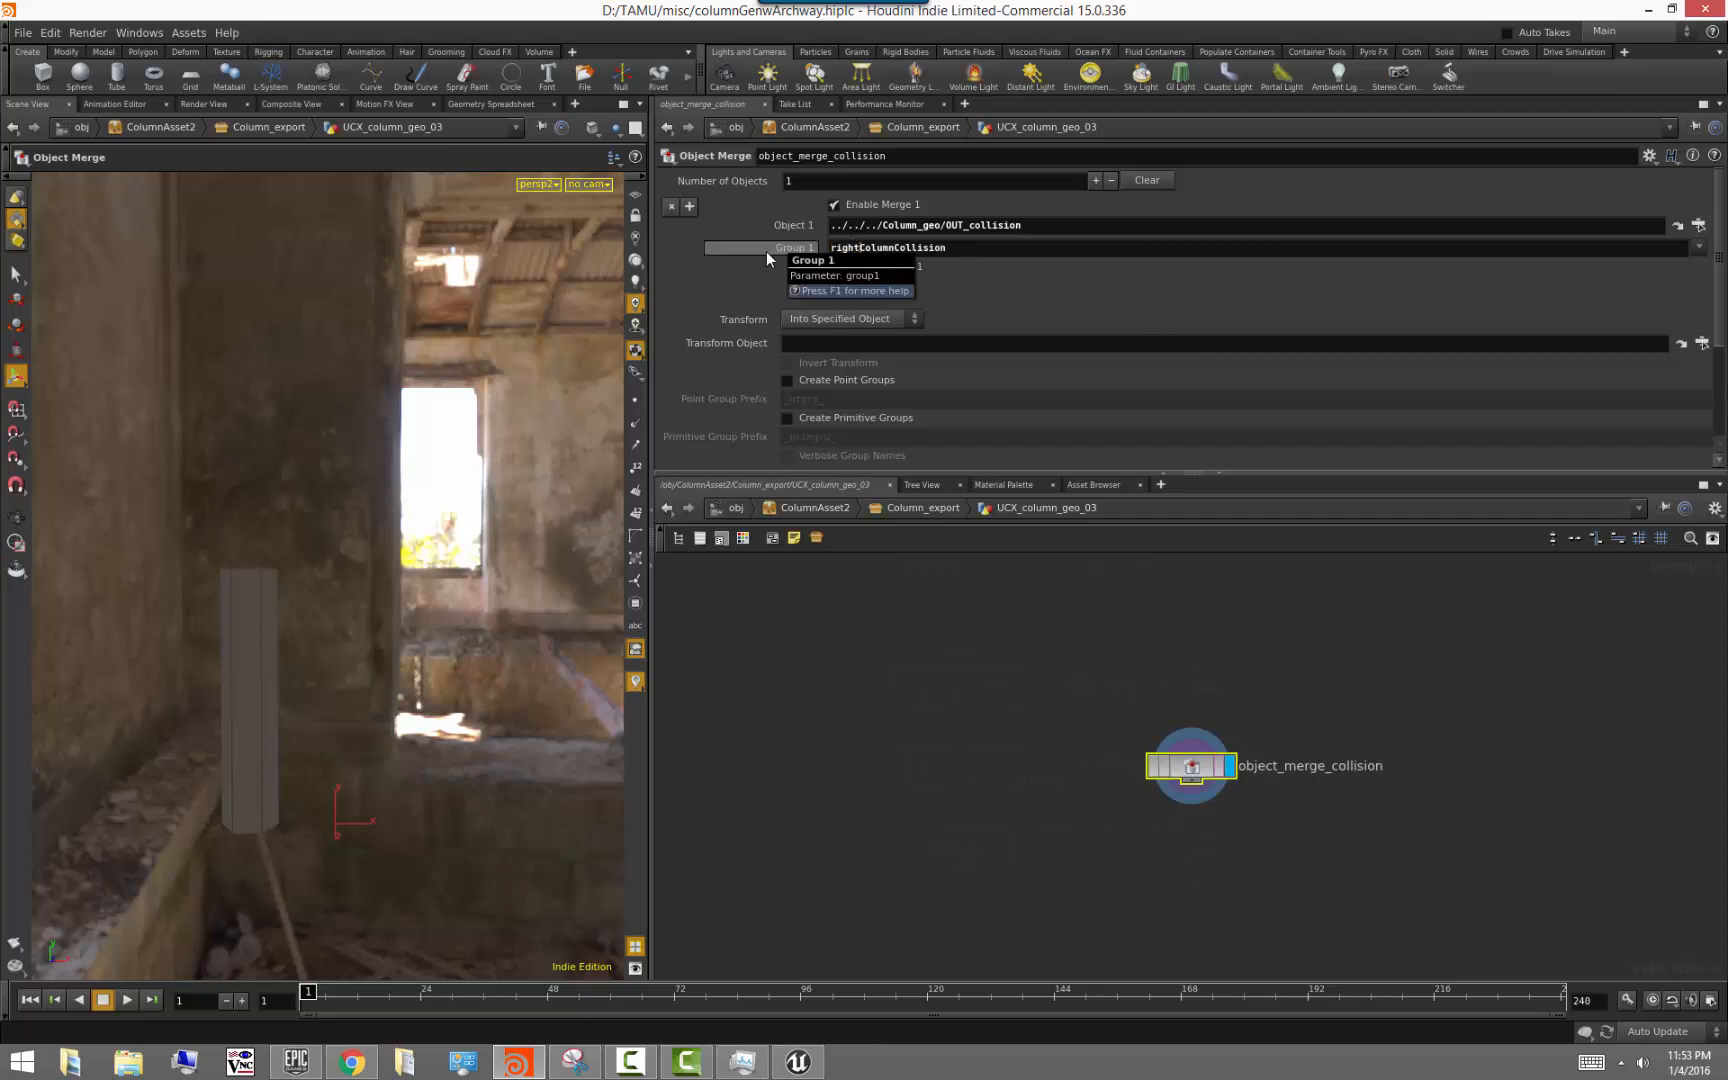
key(Return)
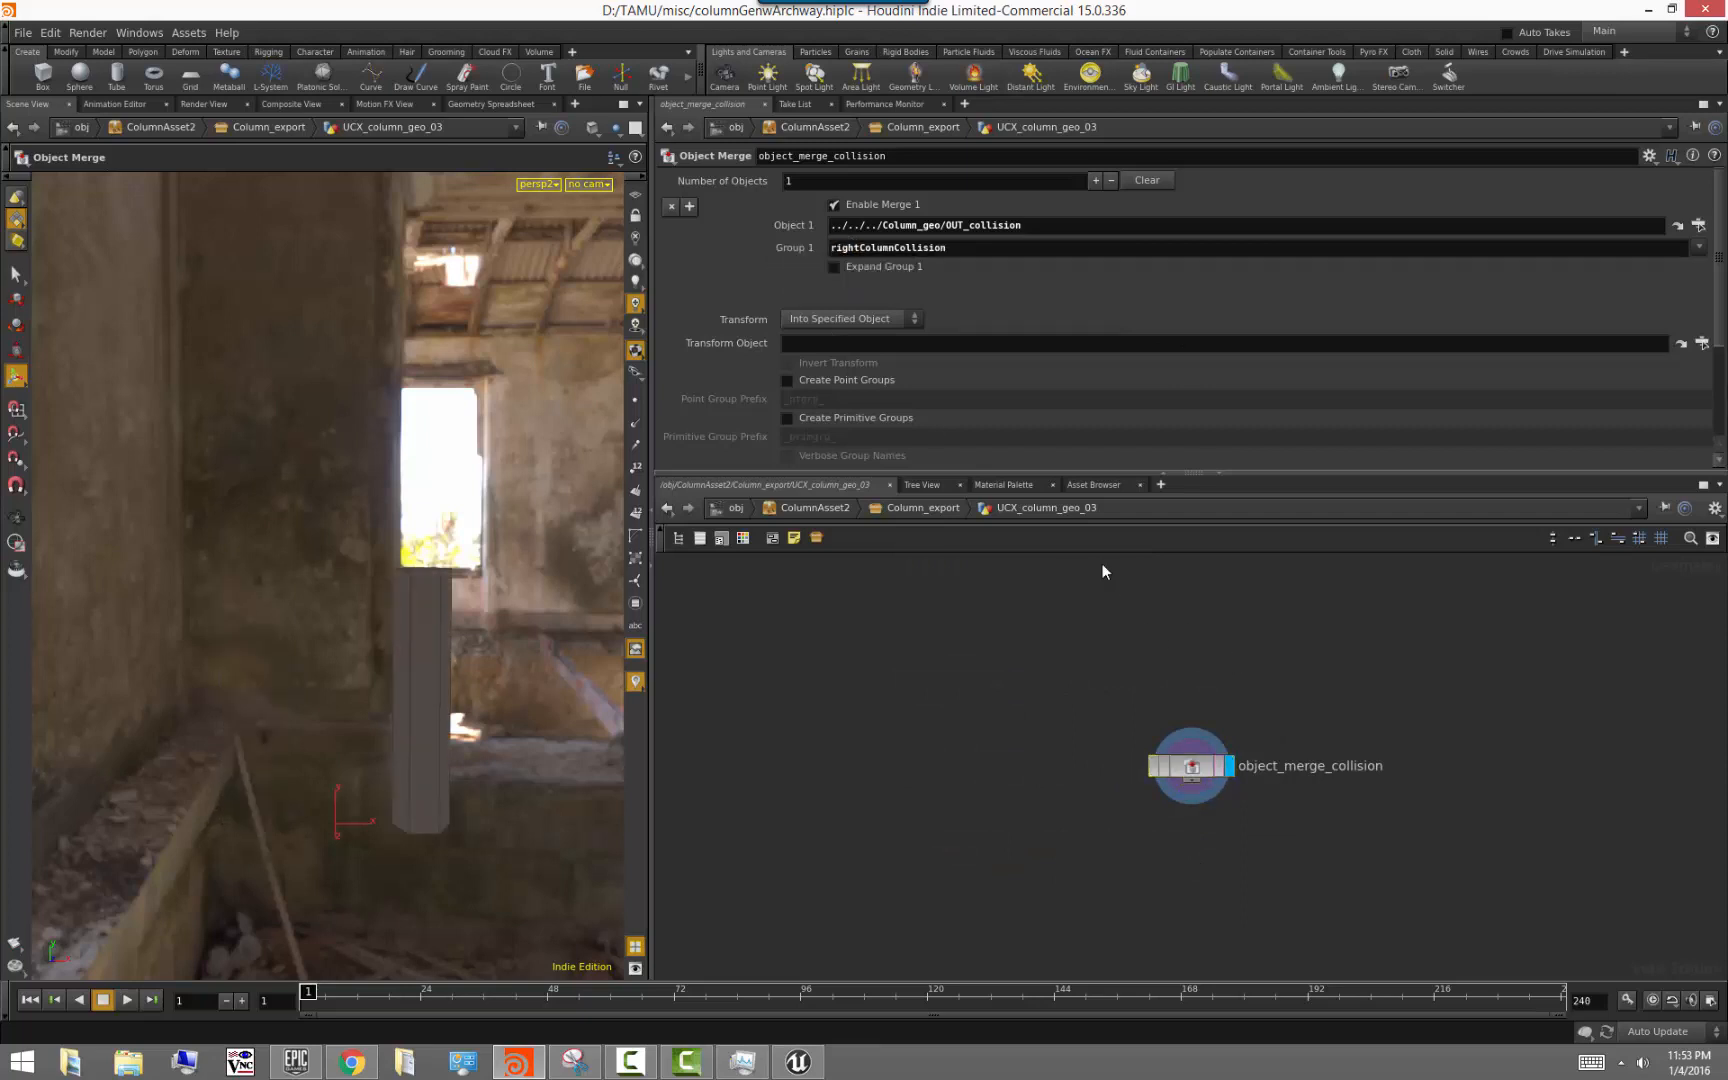
click(924, 508)
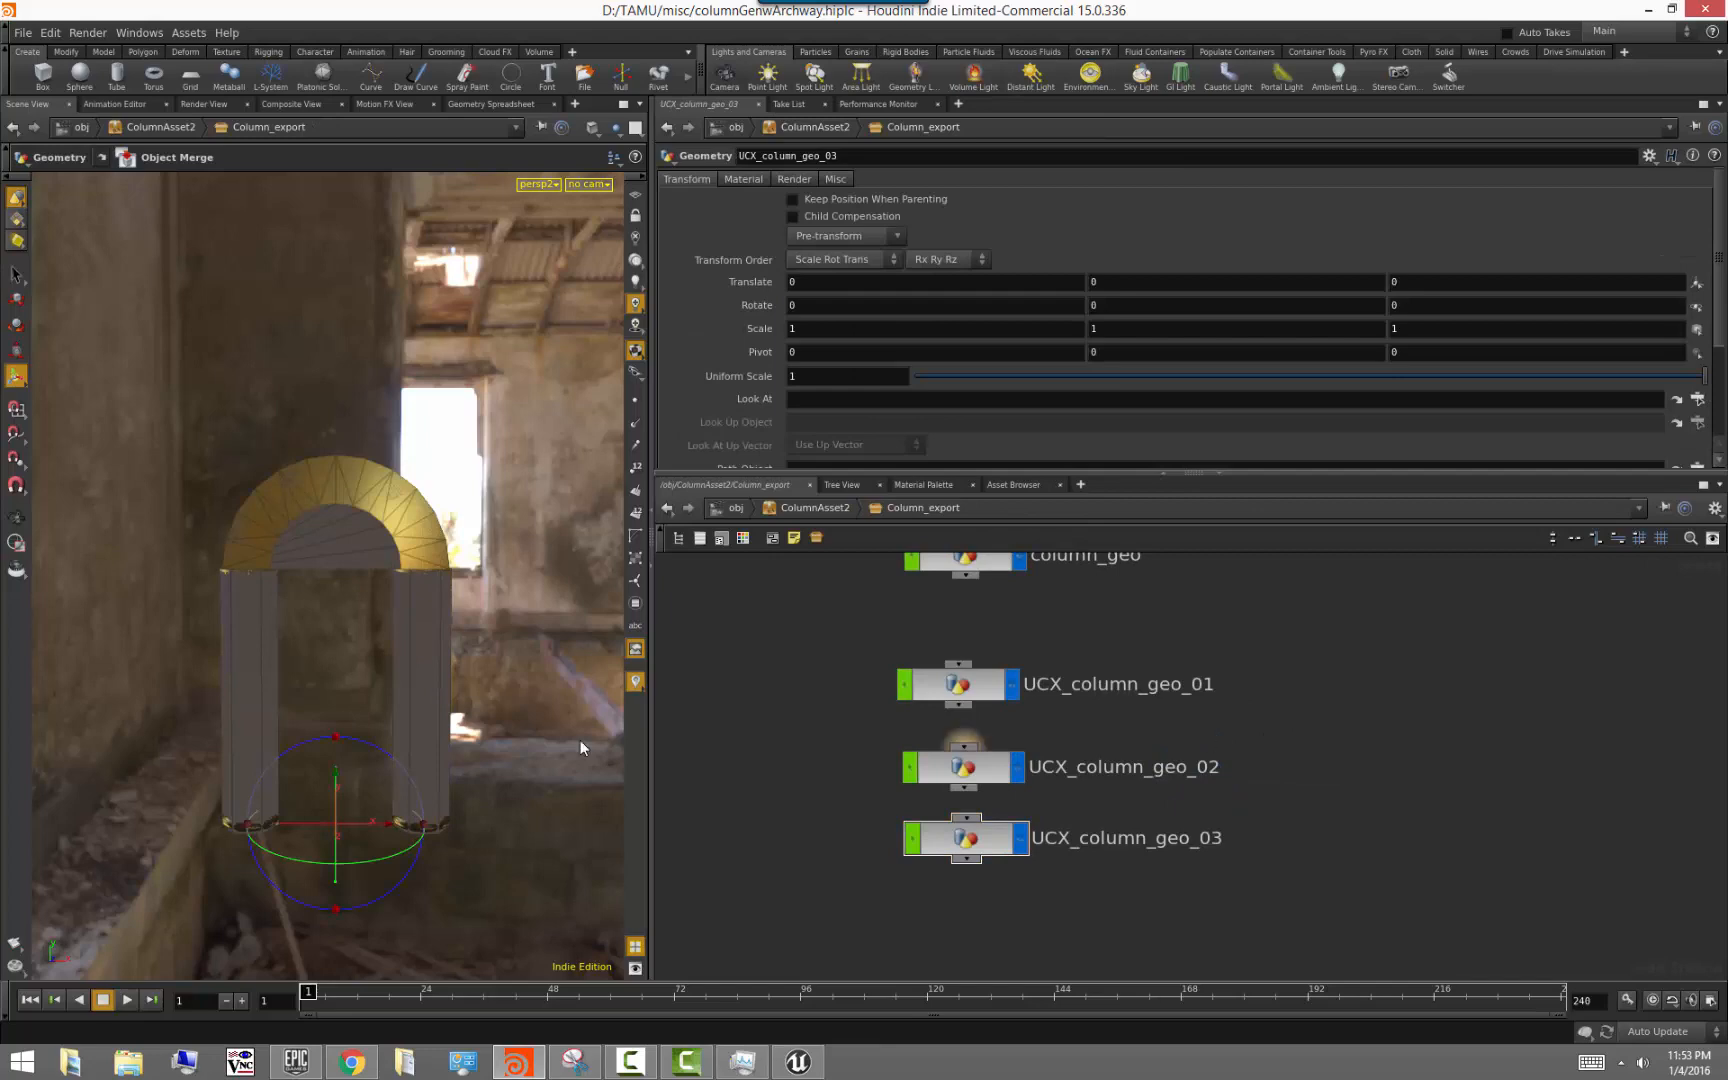
Return to the obj level, save the scene and export ColumnAsset2 as FBX to $HIP/columnArchway.fbx
mouse_move(283, 656)
alt+mouse_down()
mouse_move(380, 674)
mouse_move(274, 640)
mouse_move(289, 648)
alt+mouse_up()
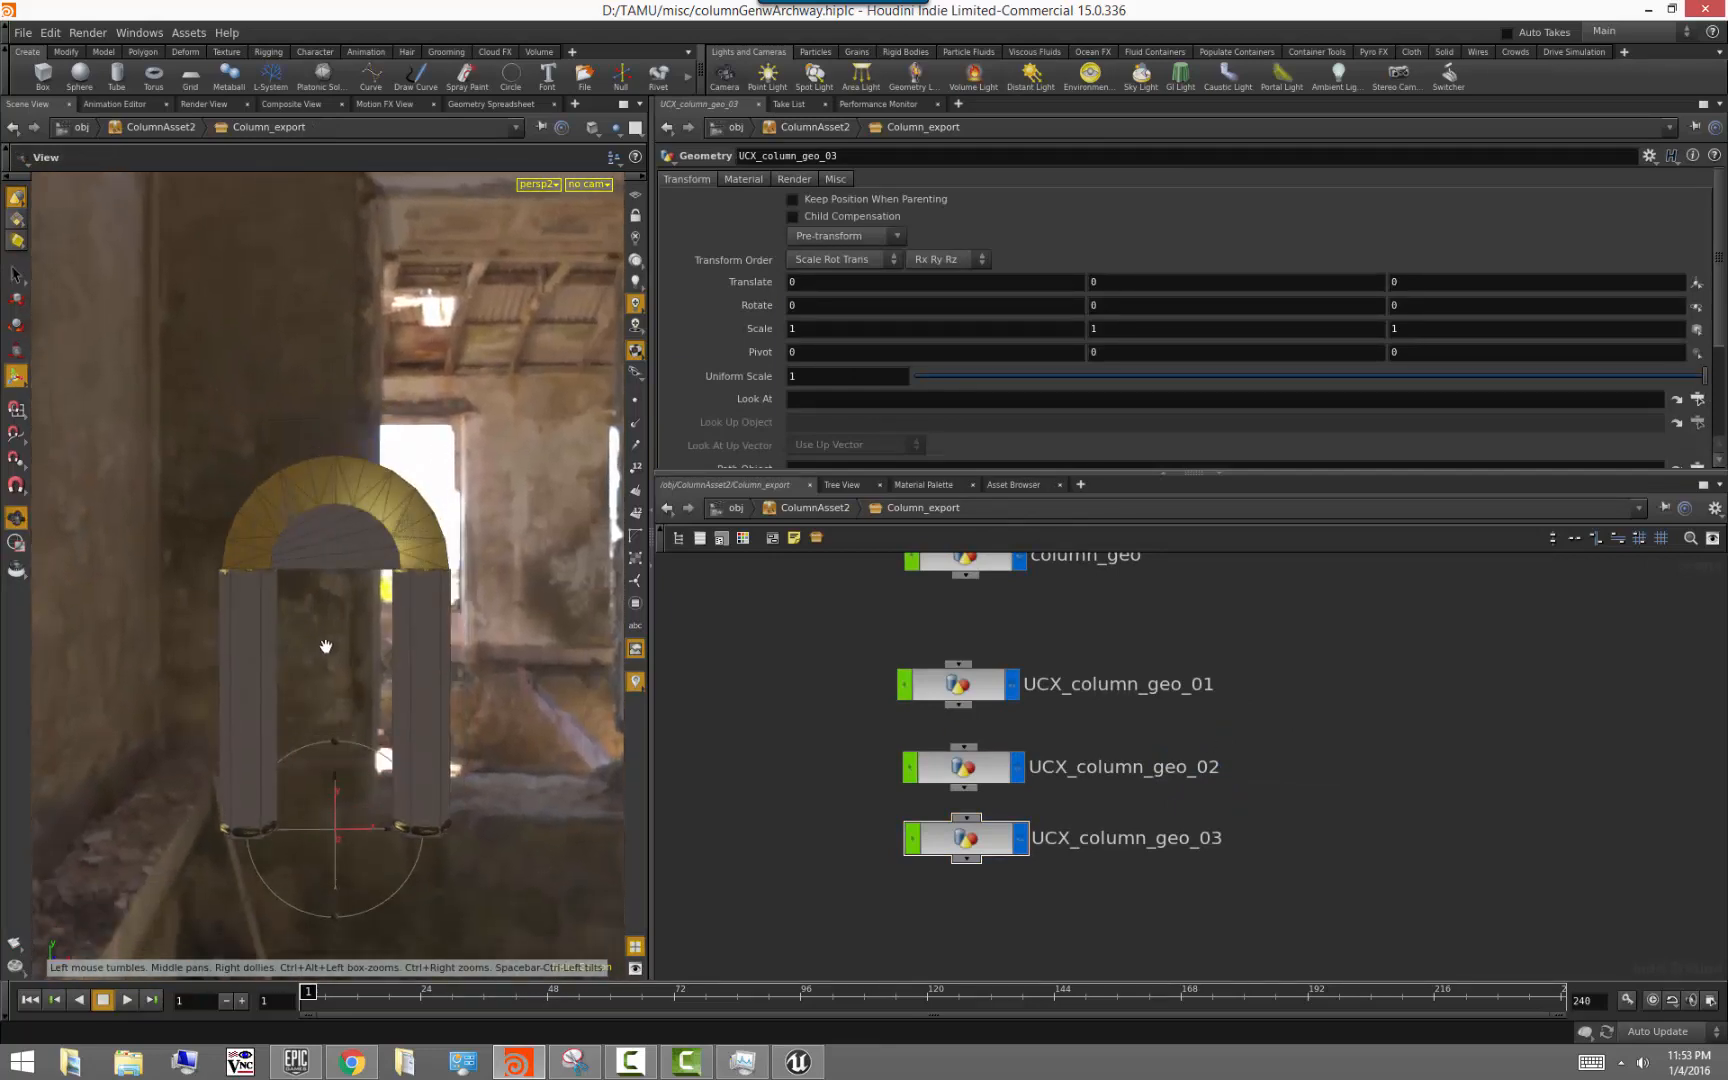
alt+right_drag(335, 629, 400, 651)
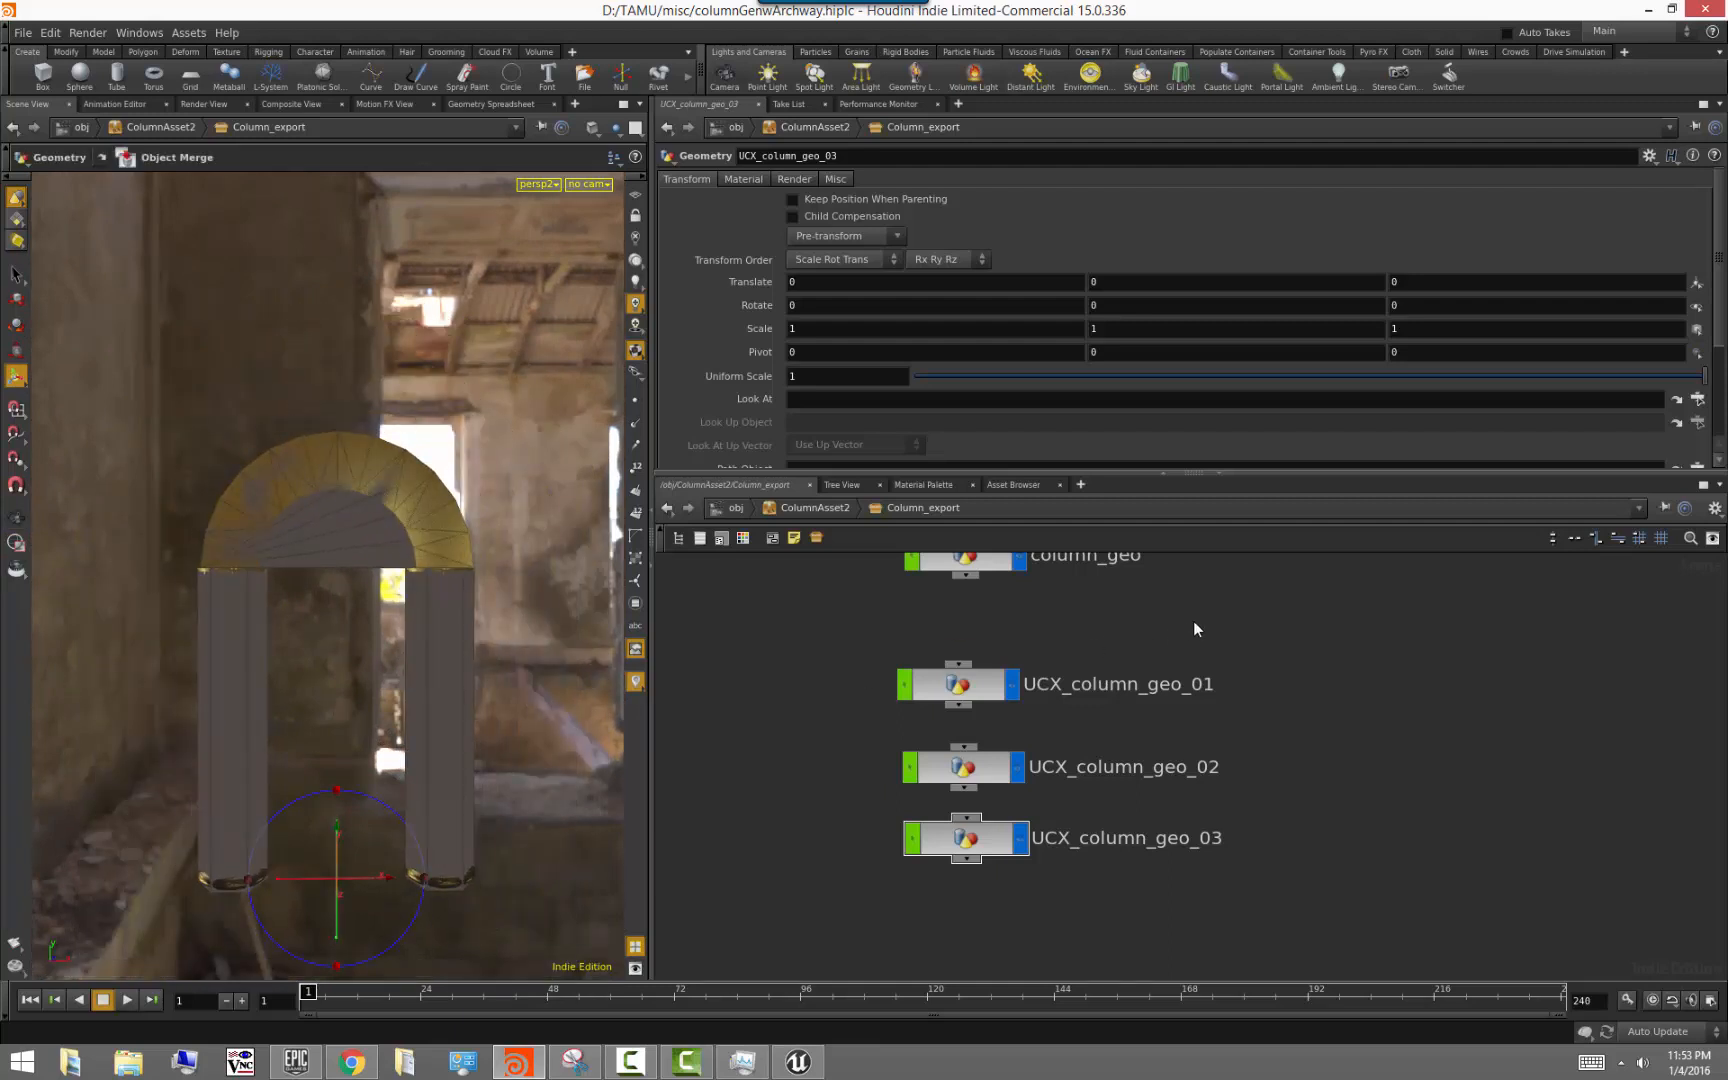
middle_drag(868, 608, 860, 684)
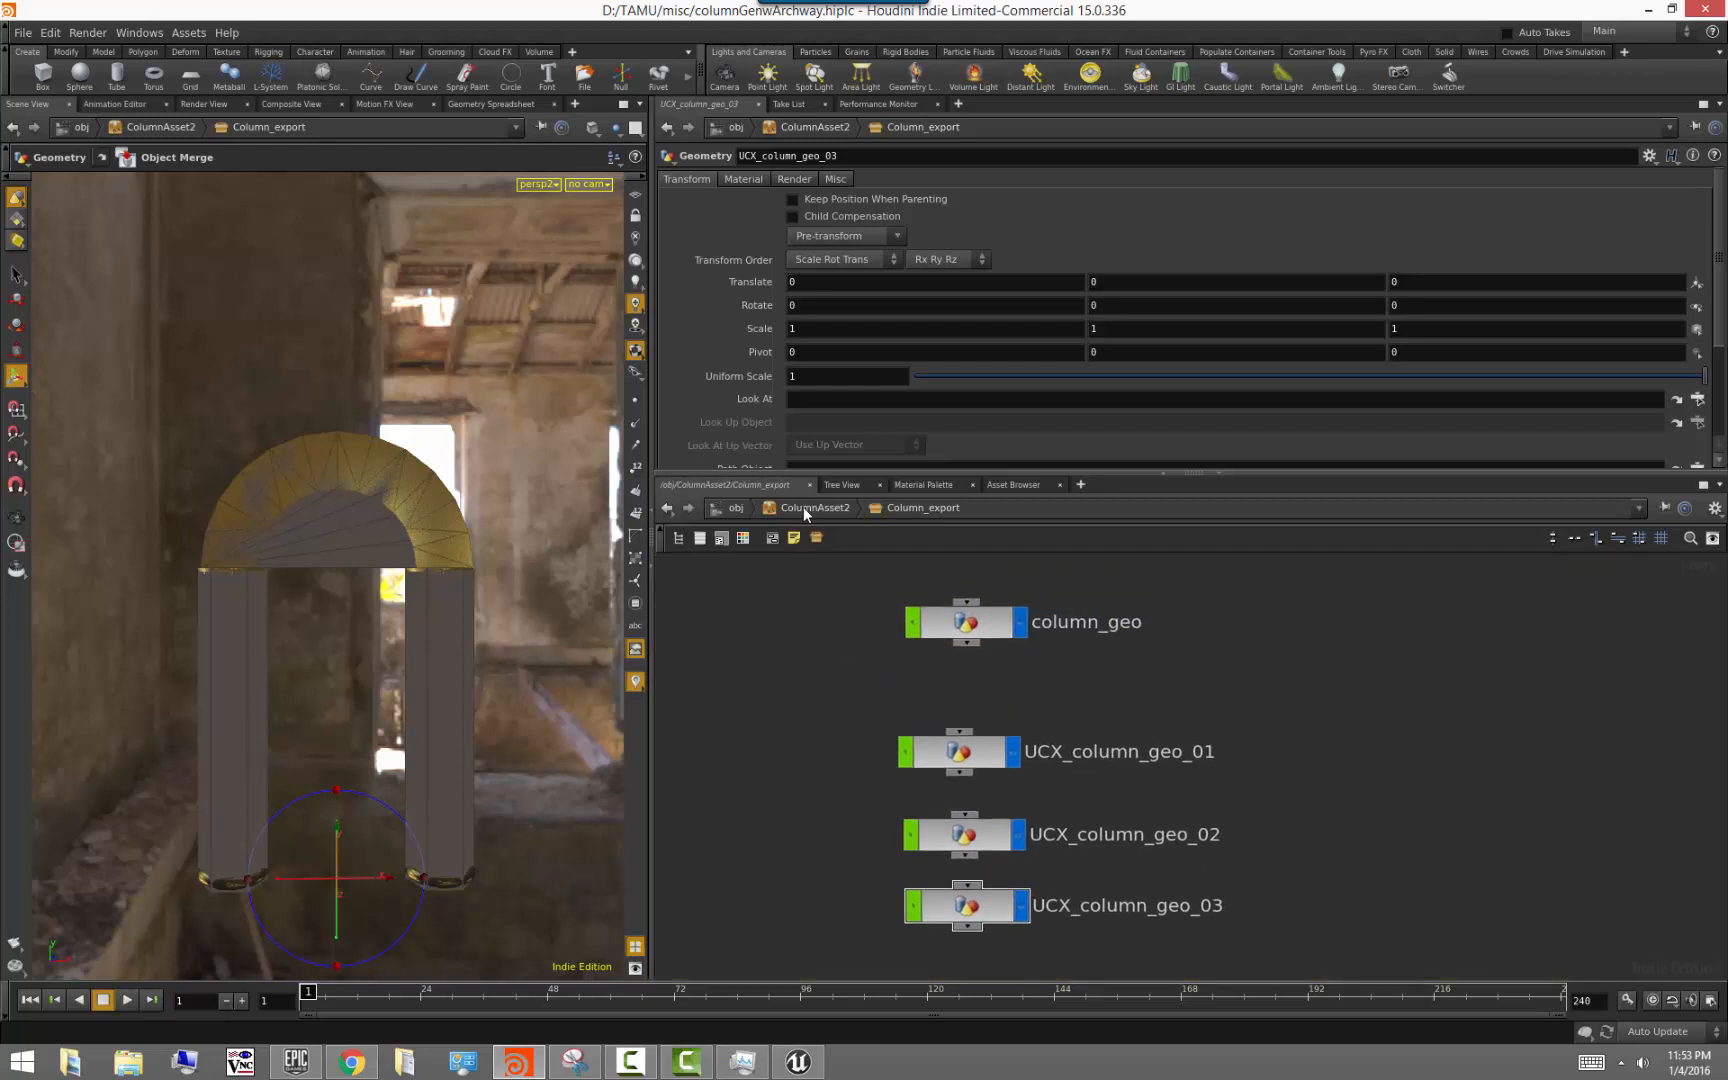
click(737, 509)
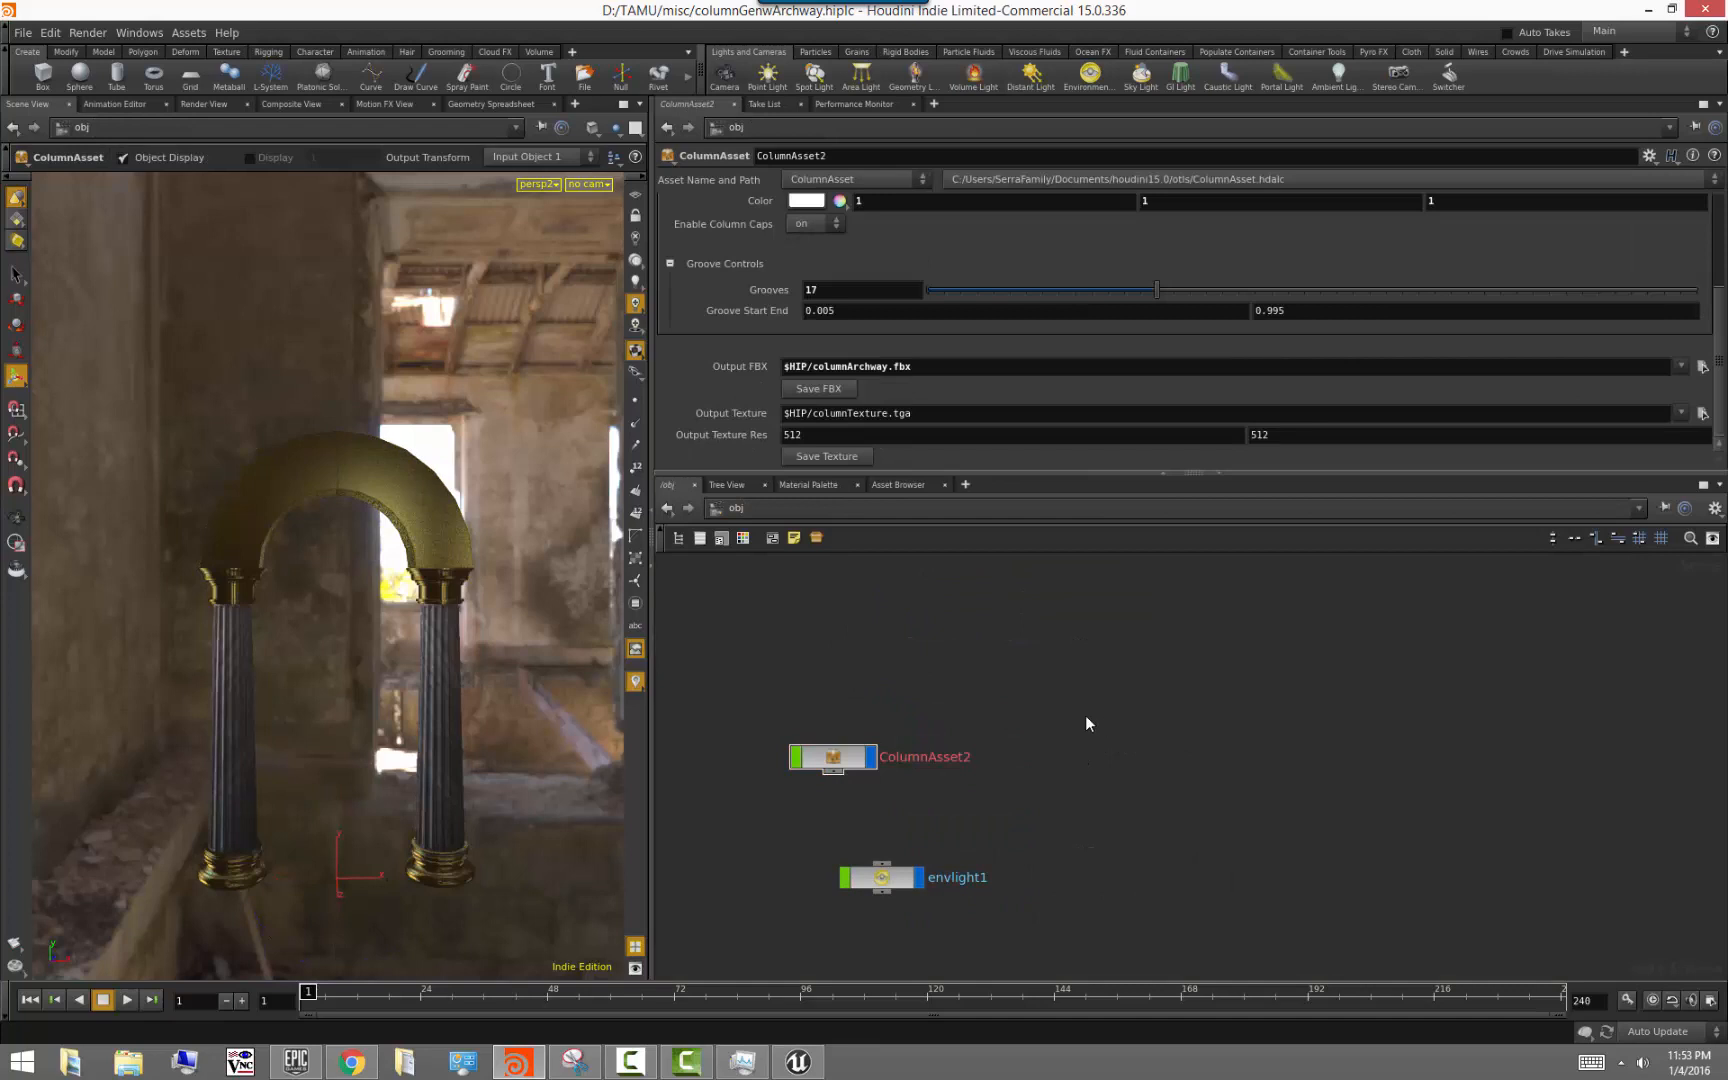
key(ctrl+s)
click(835, 764)
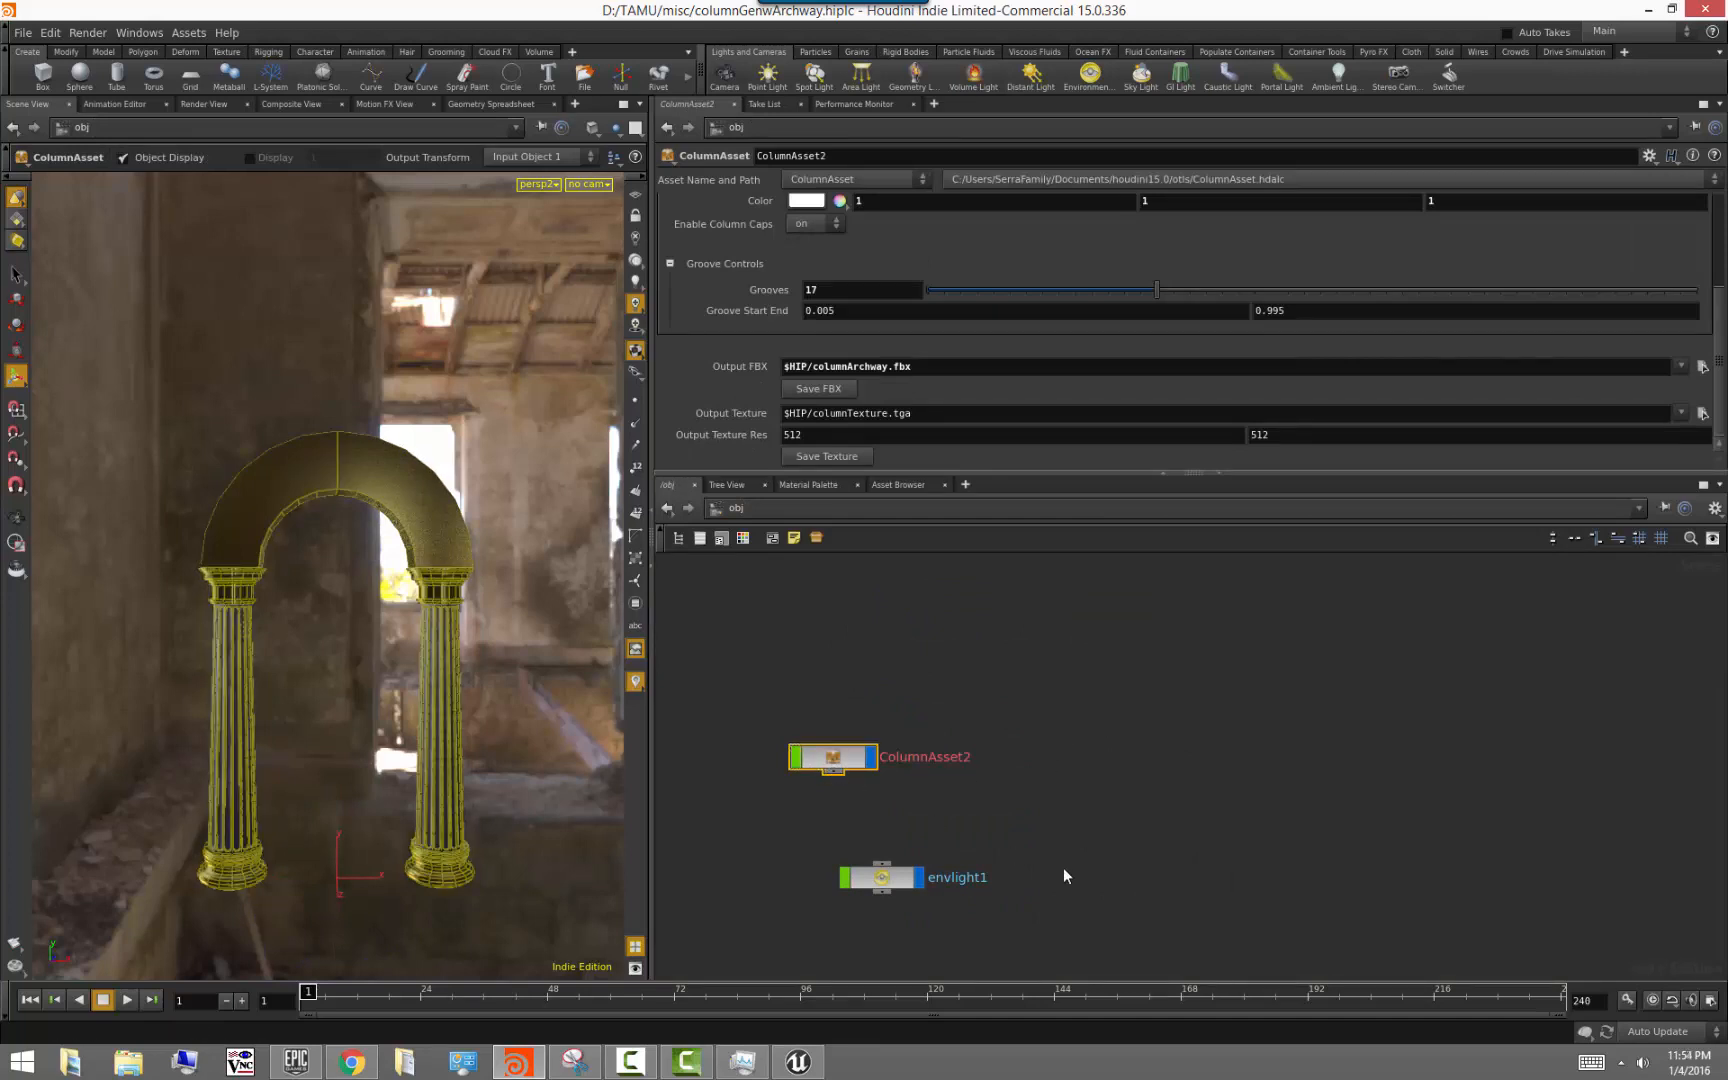
click(836, 388)
click(1057, 815)
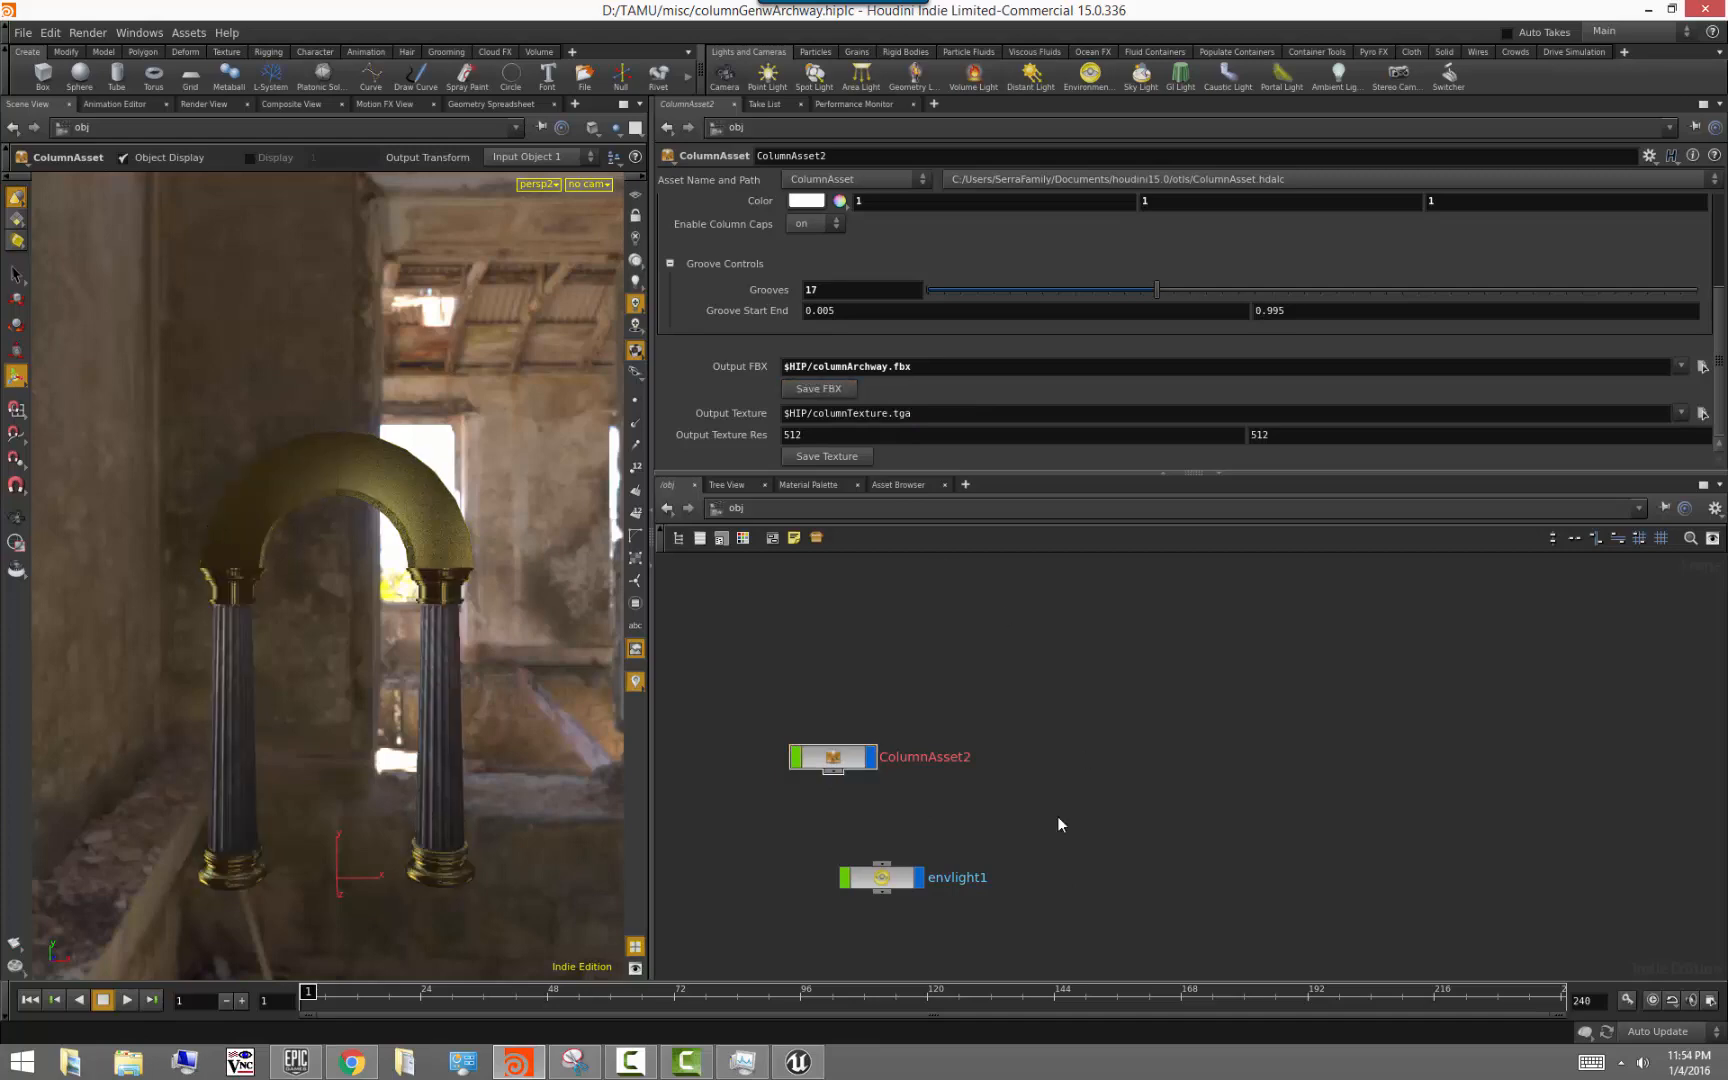
Switch to Unreal Editor and force-delete the marble and goldpaint_export materials and the columnArchway static mesh from Content
click(797, 1061)
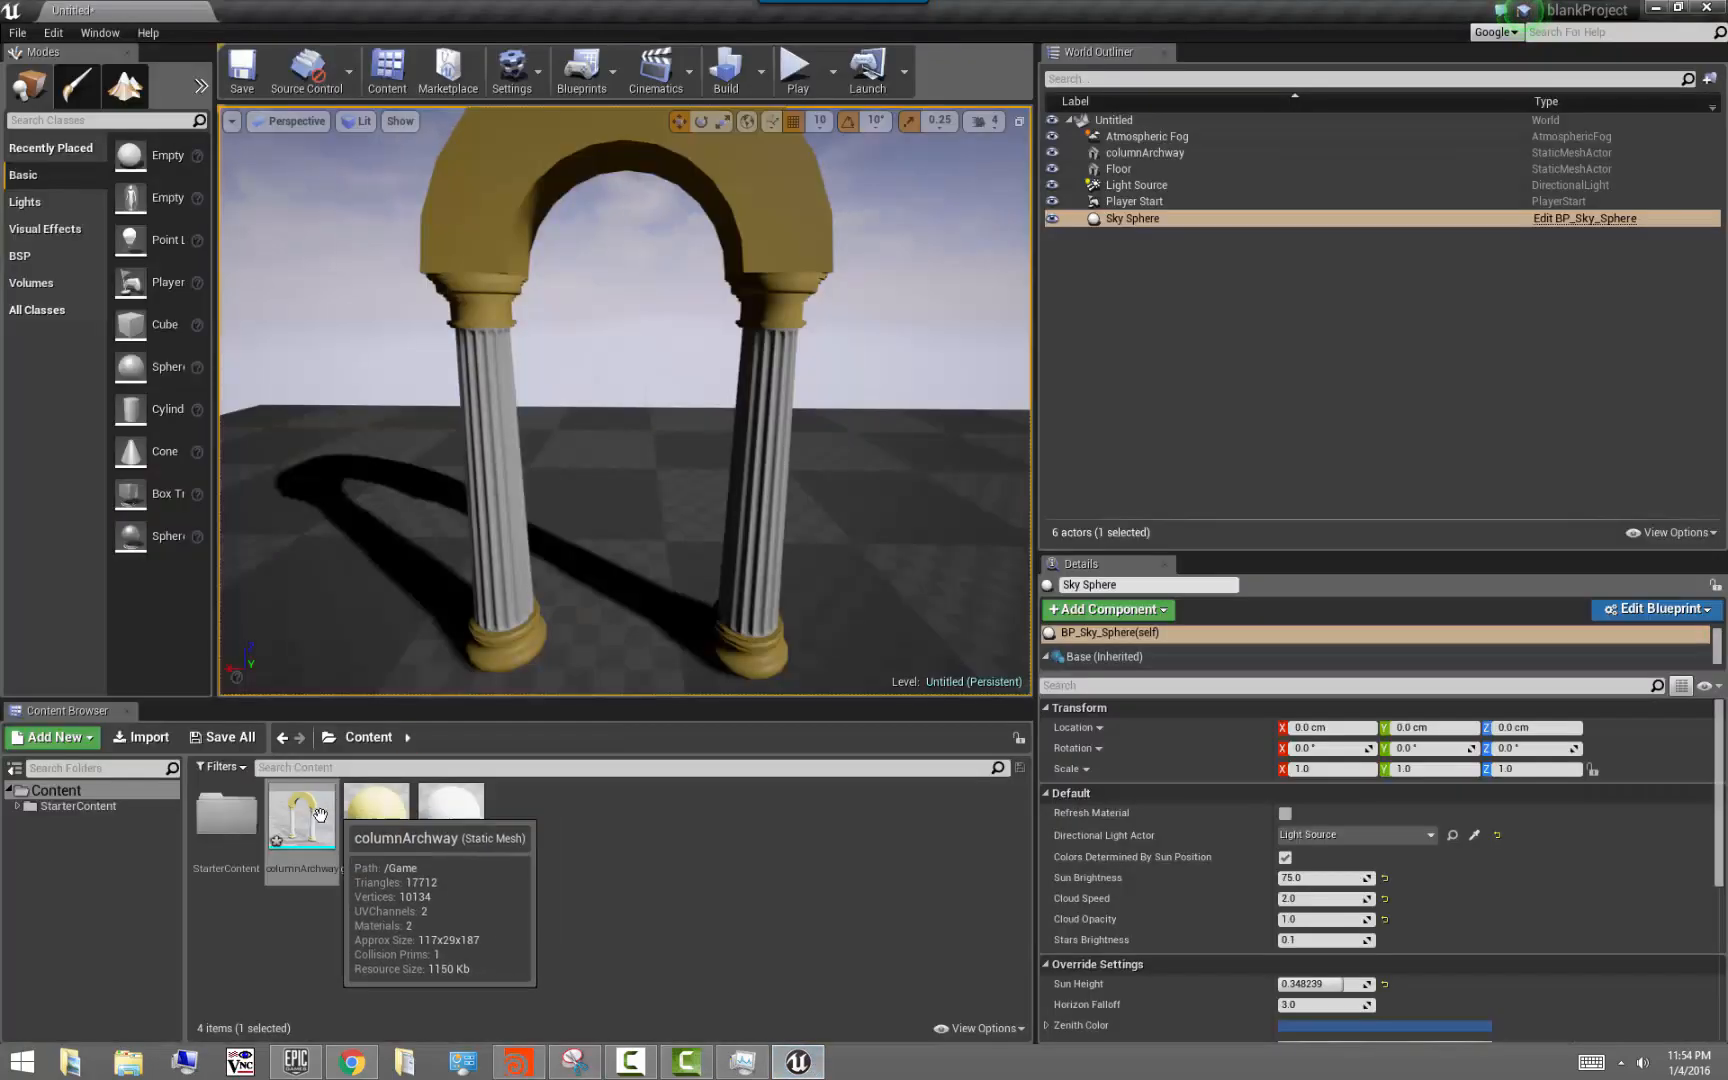
click(670, 948)
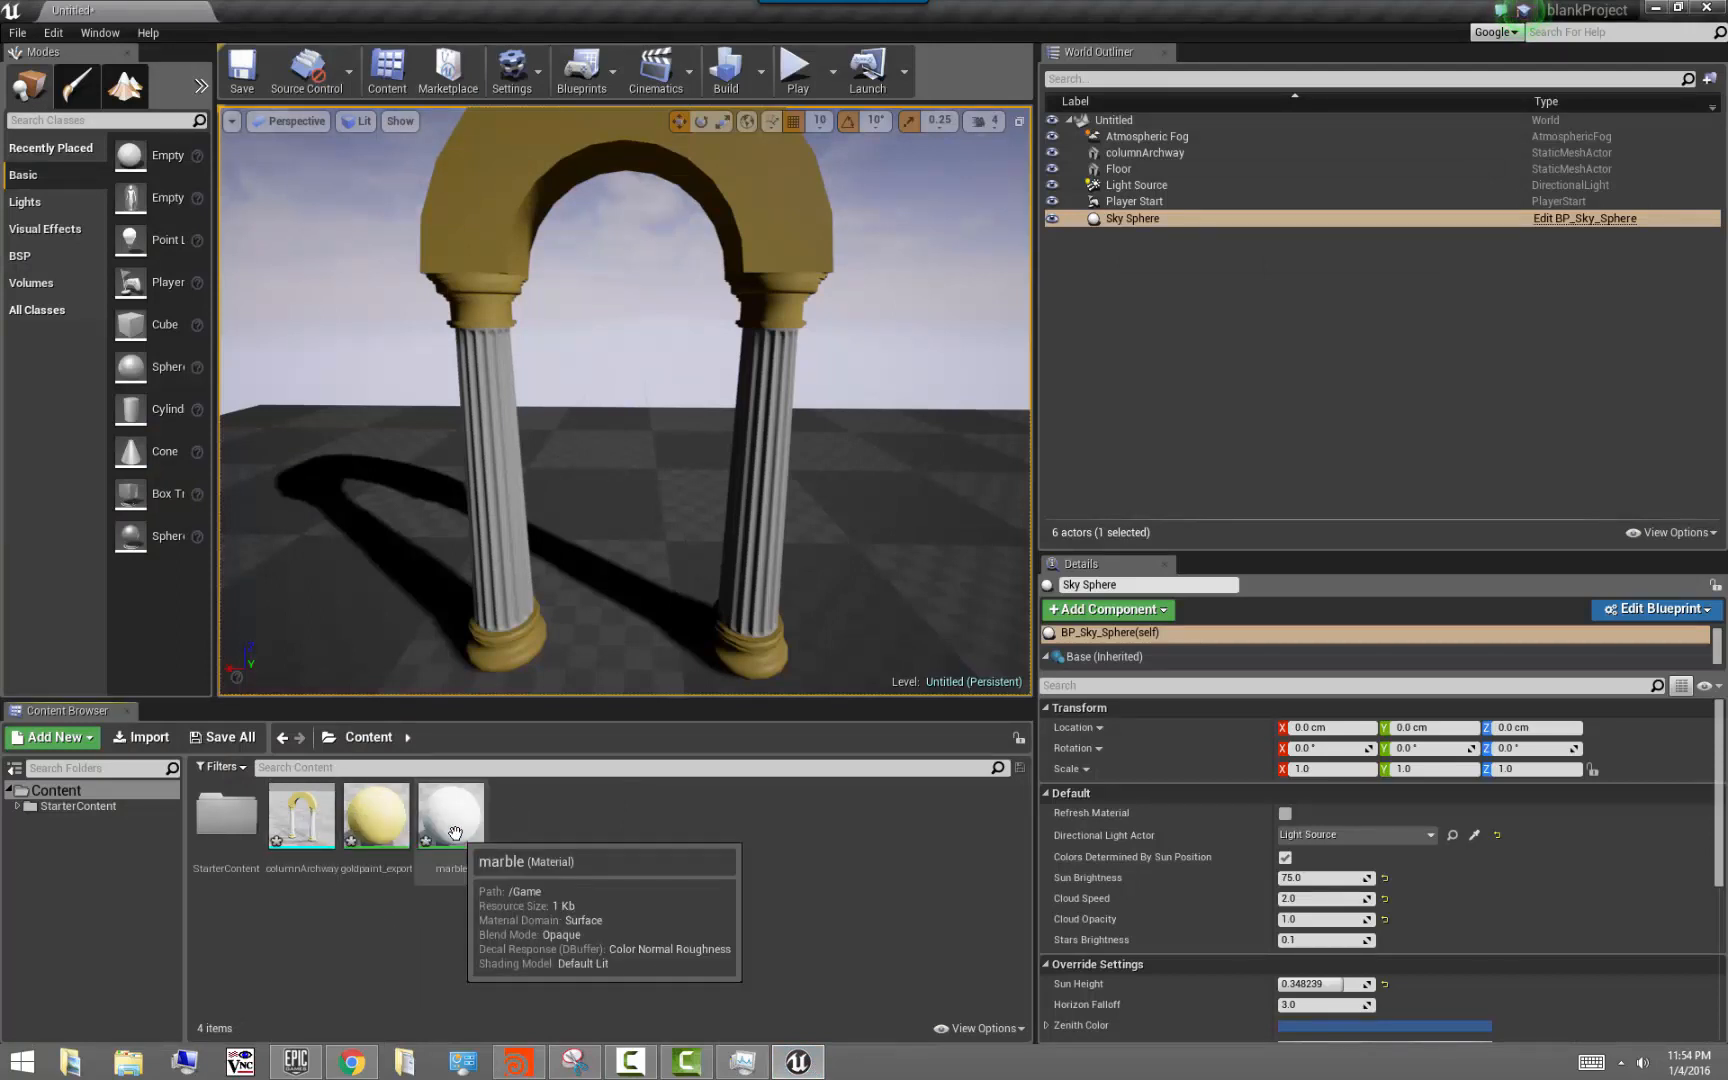
click(453, 830)
key(Delete)
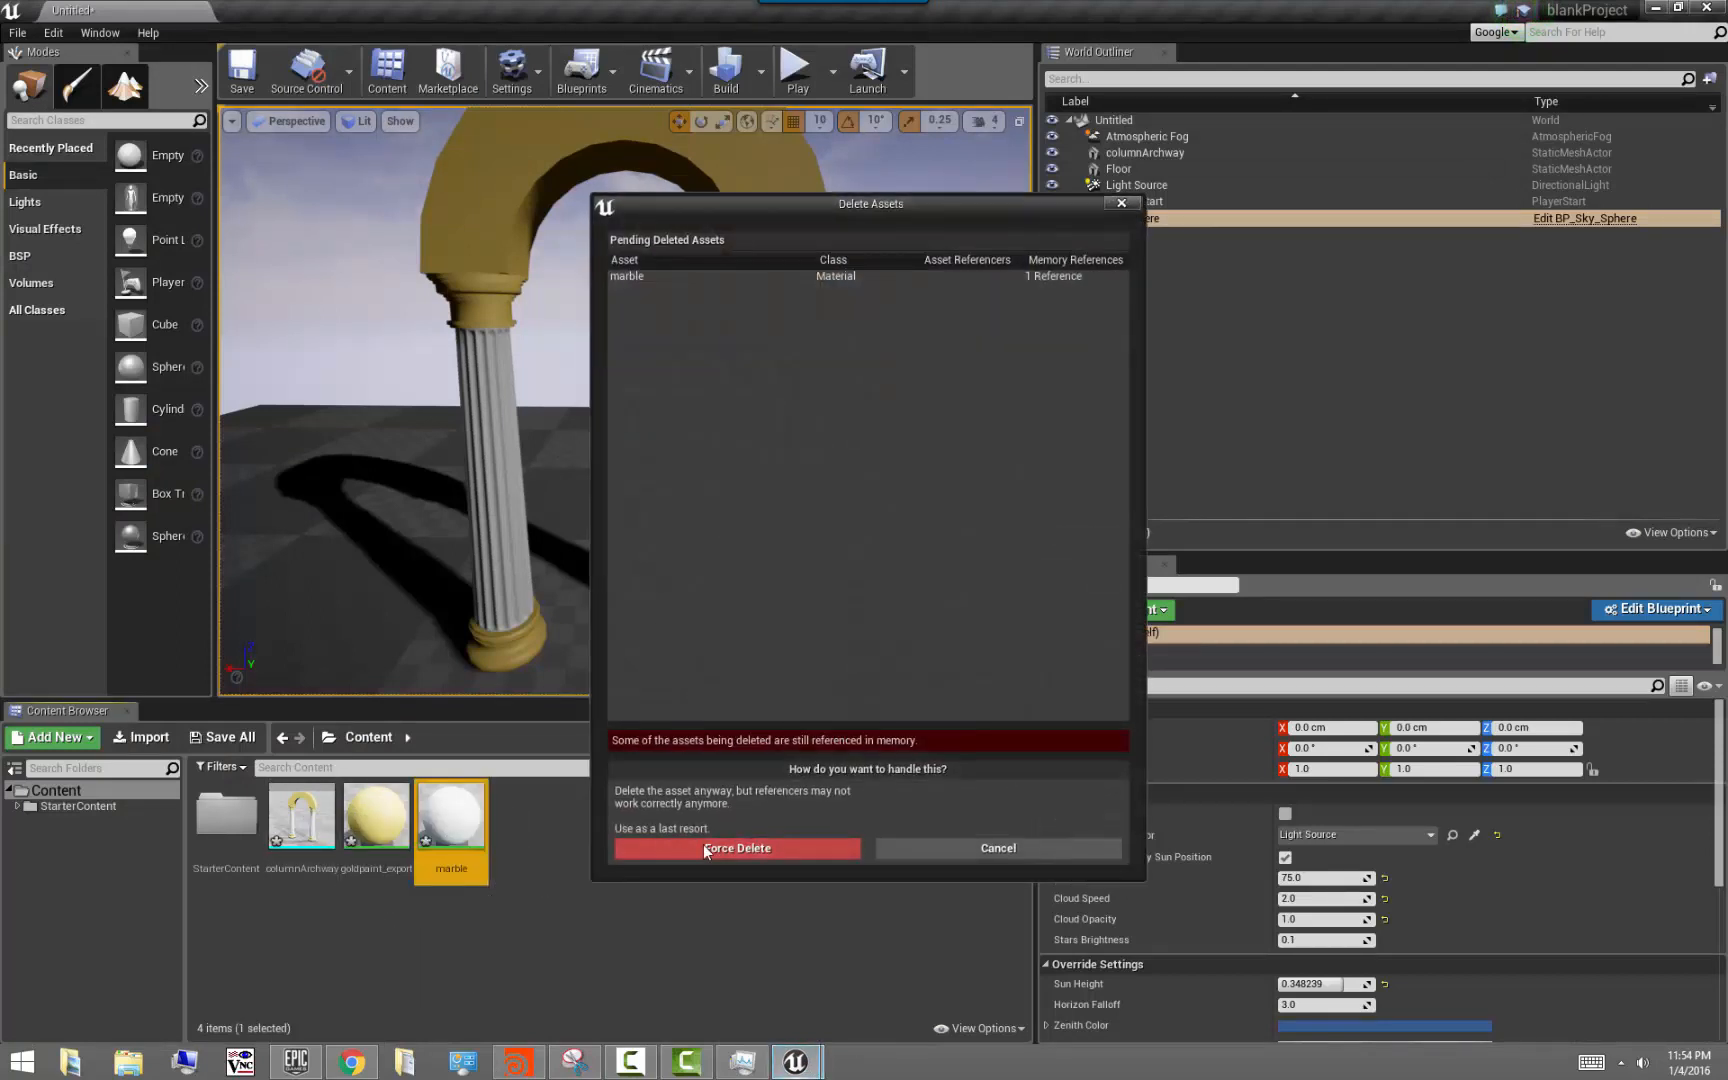
click(737, 848)
click(376, 815)
key(Delete)
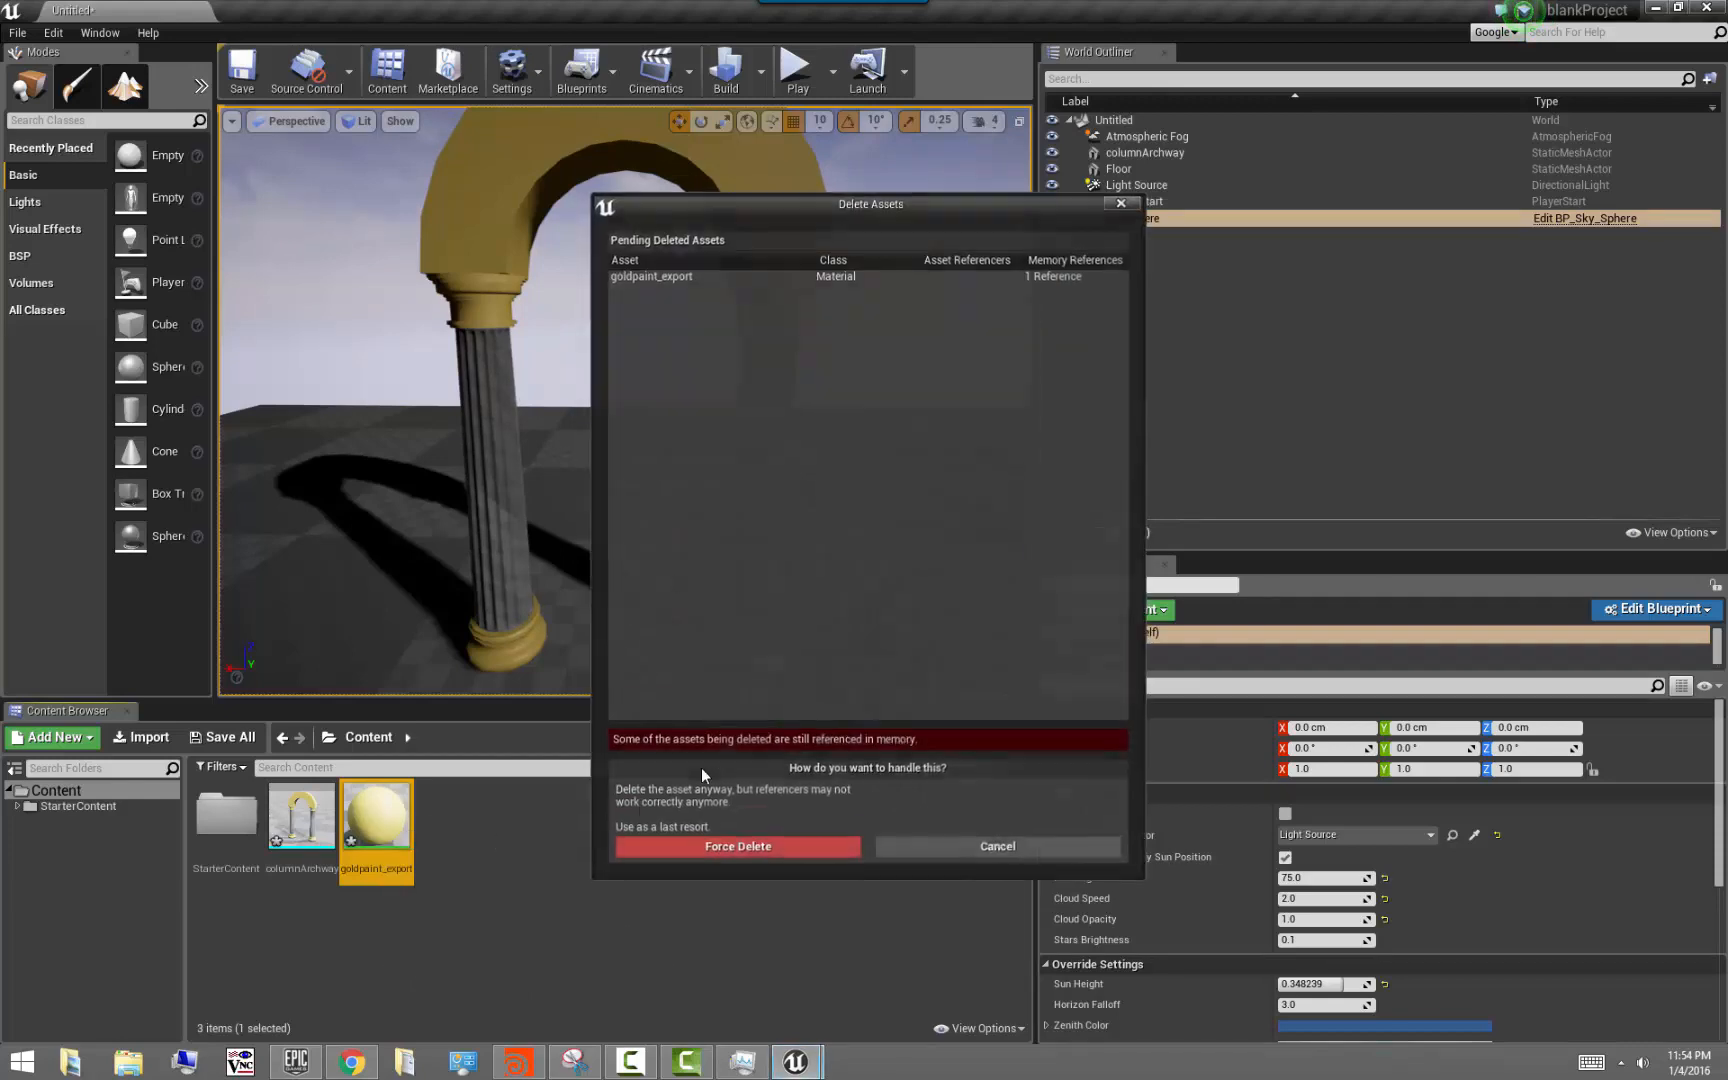
click(737, 846)
click(301, 815)
key(Delete)
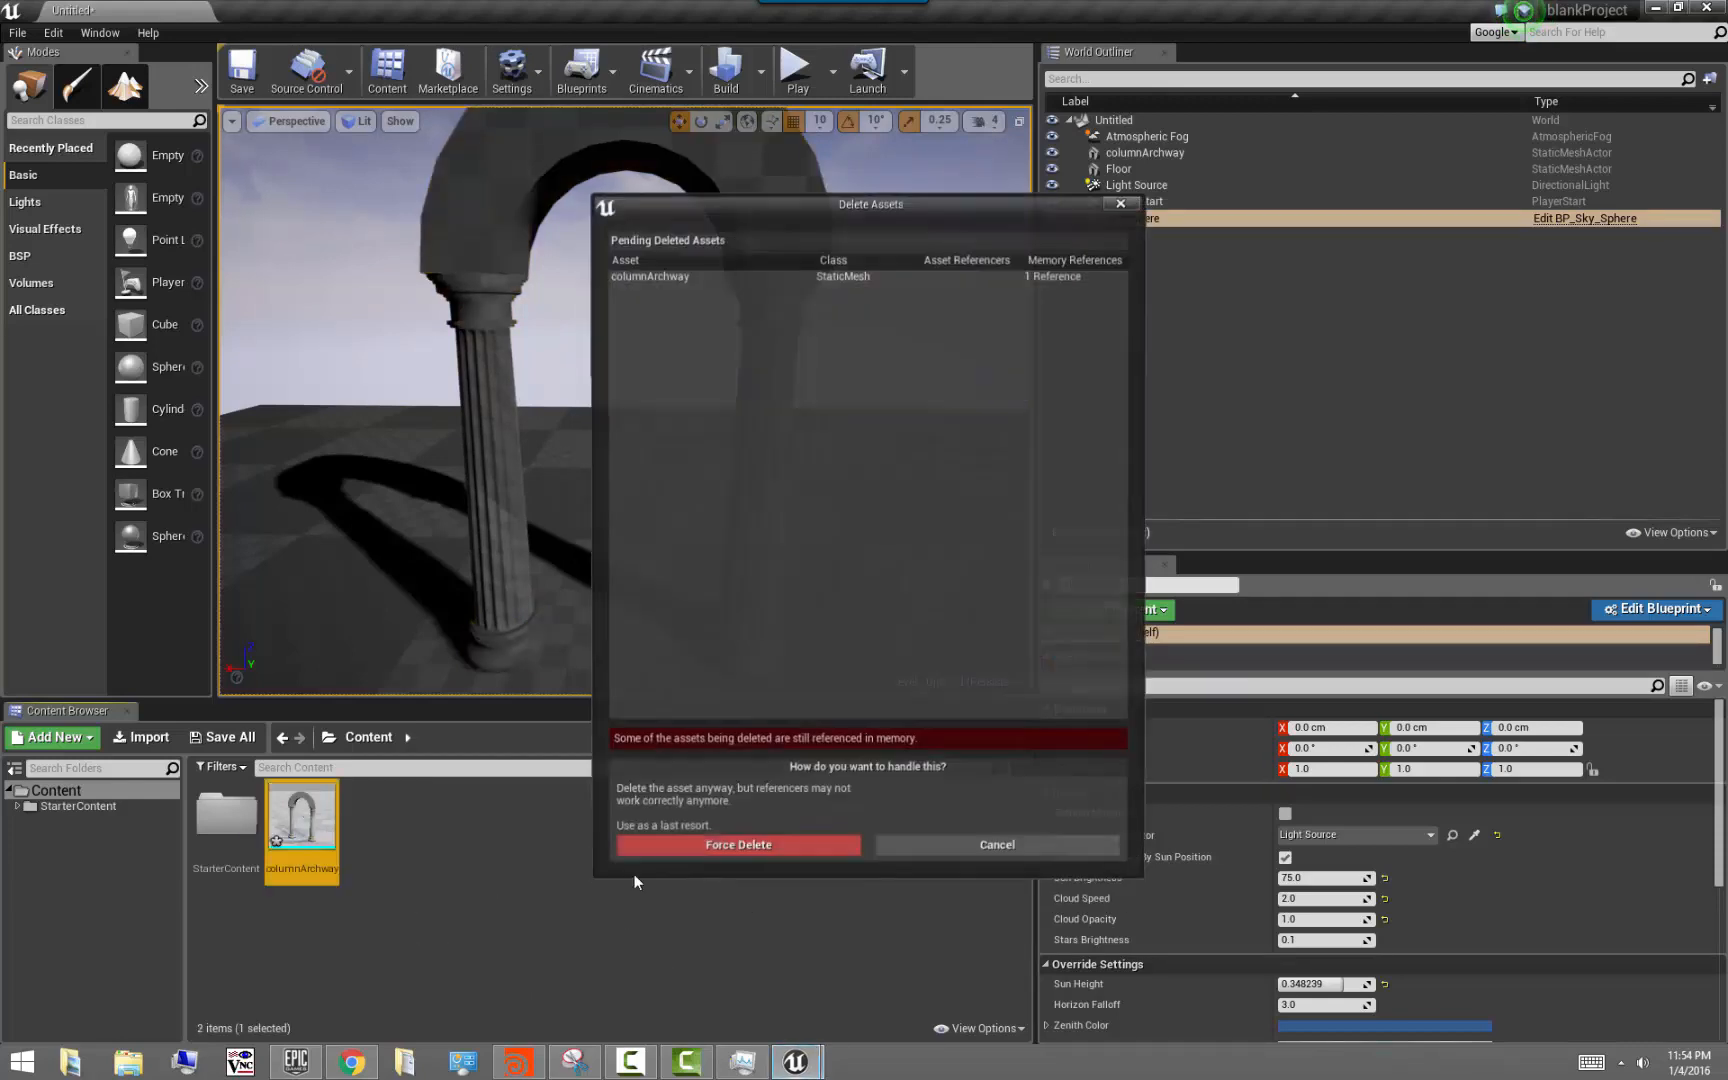
click(684, 849)
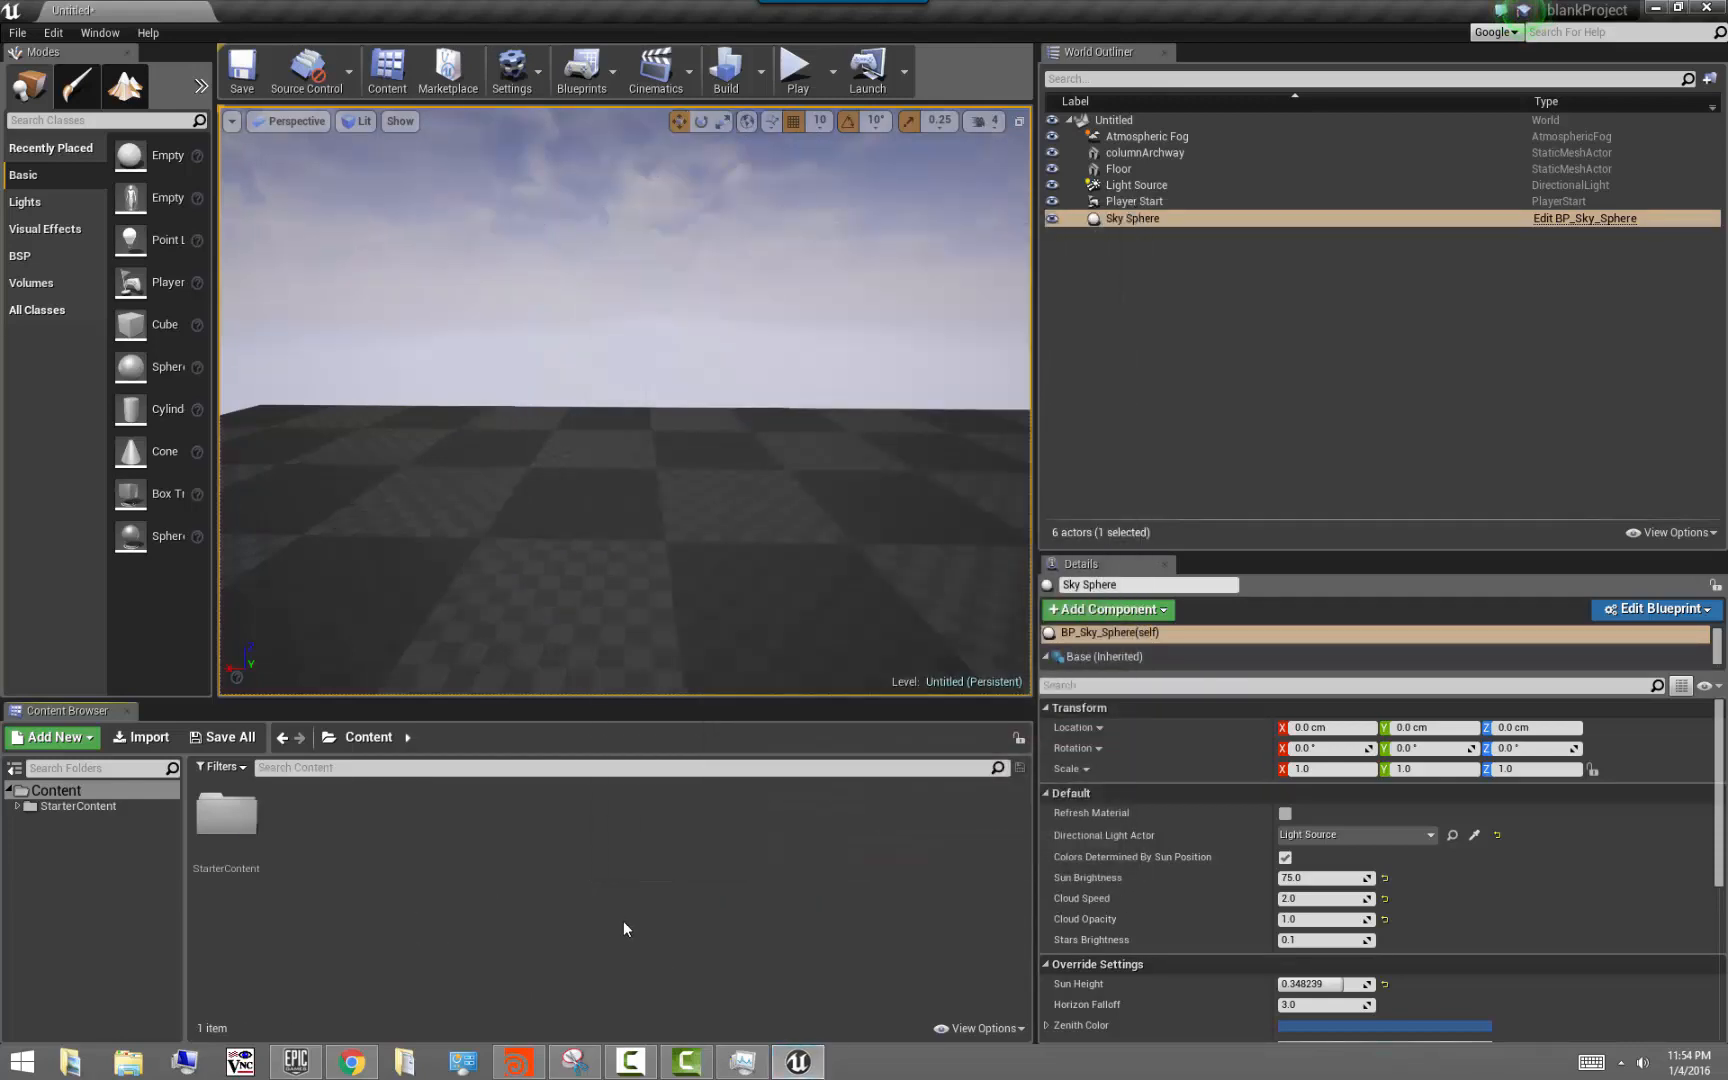
Import columnArchway.fbx into Content with Auto Generate Collision turned off, close the message log and place the mesh in the level
click(138, 740)
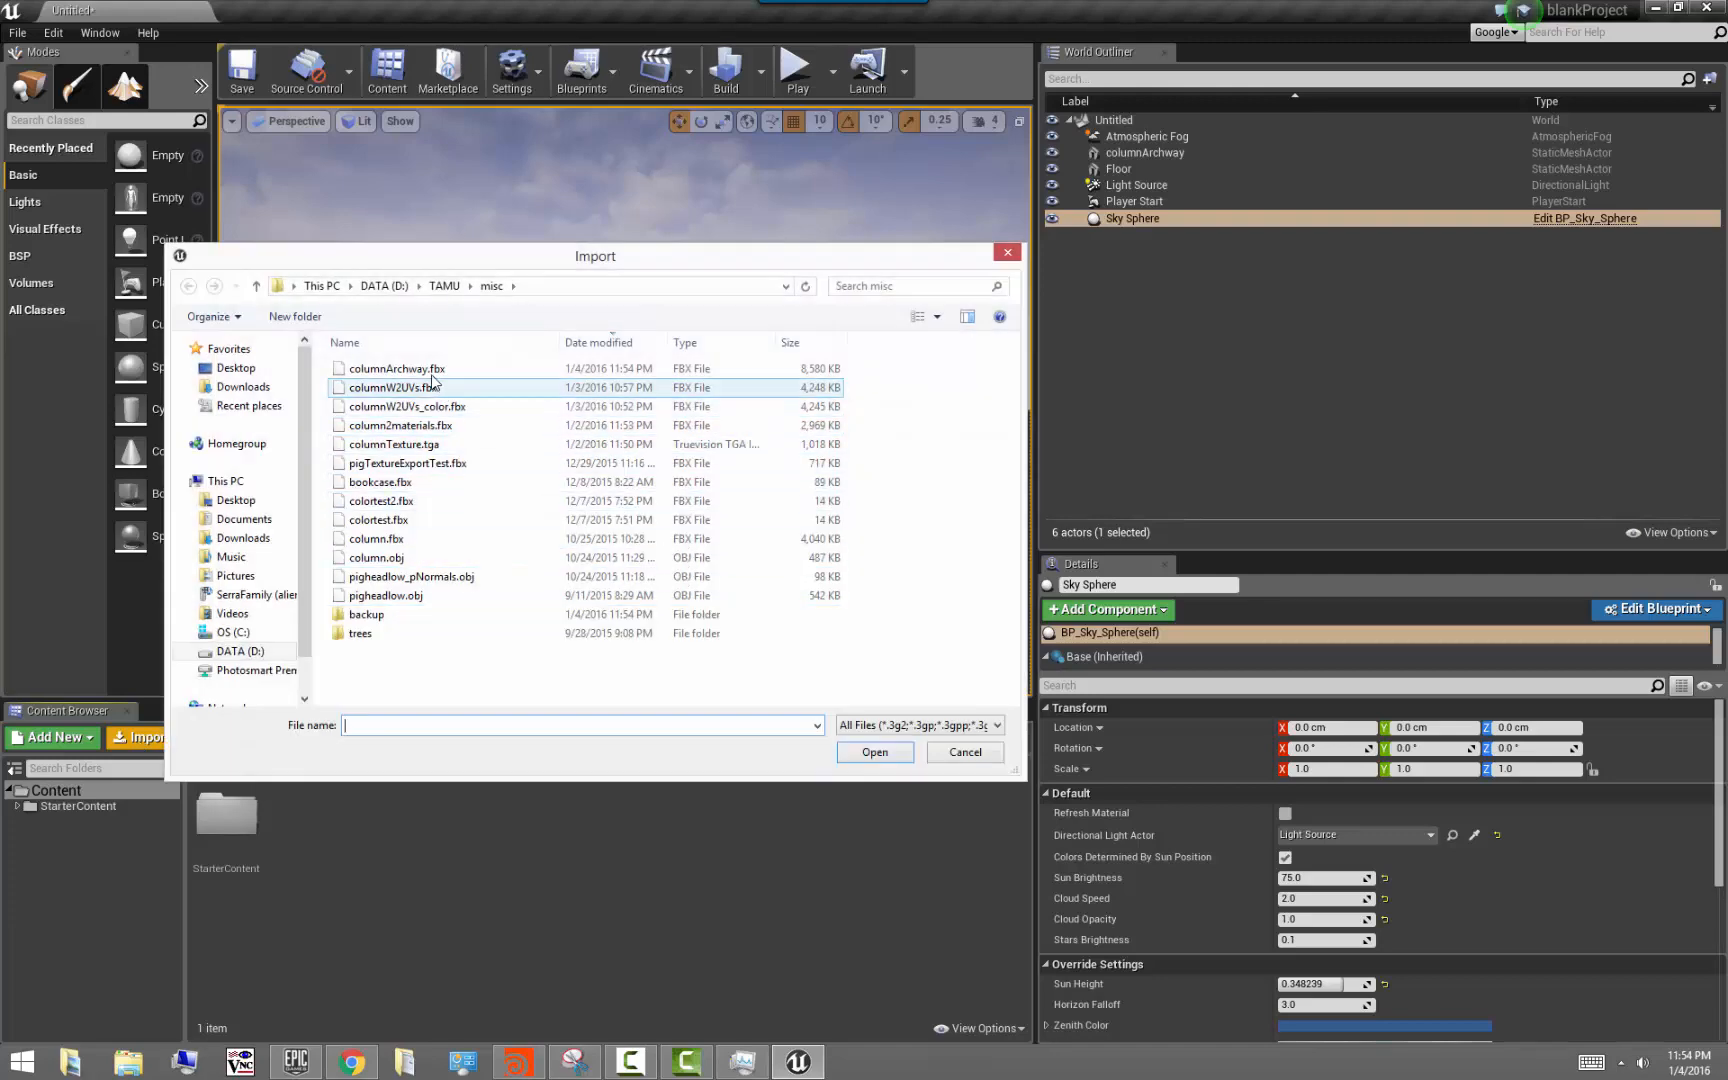
click(396, 369)
click(880, 754)
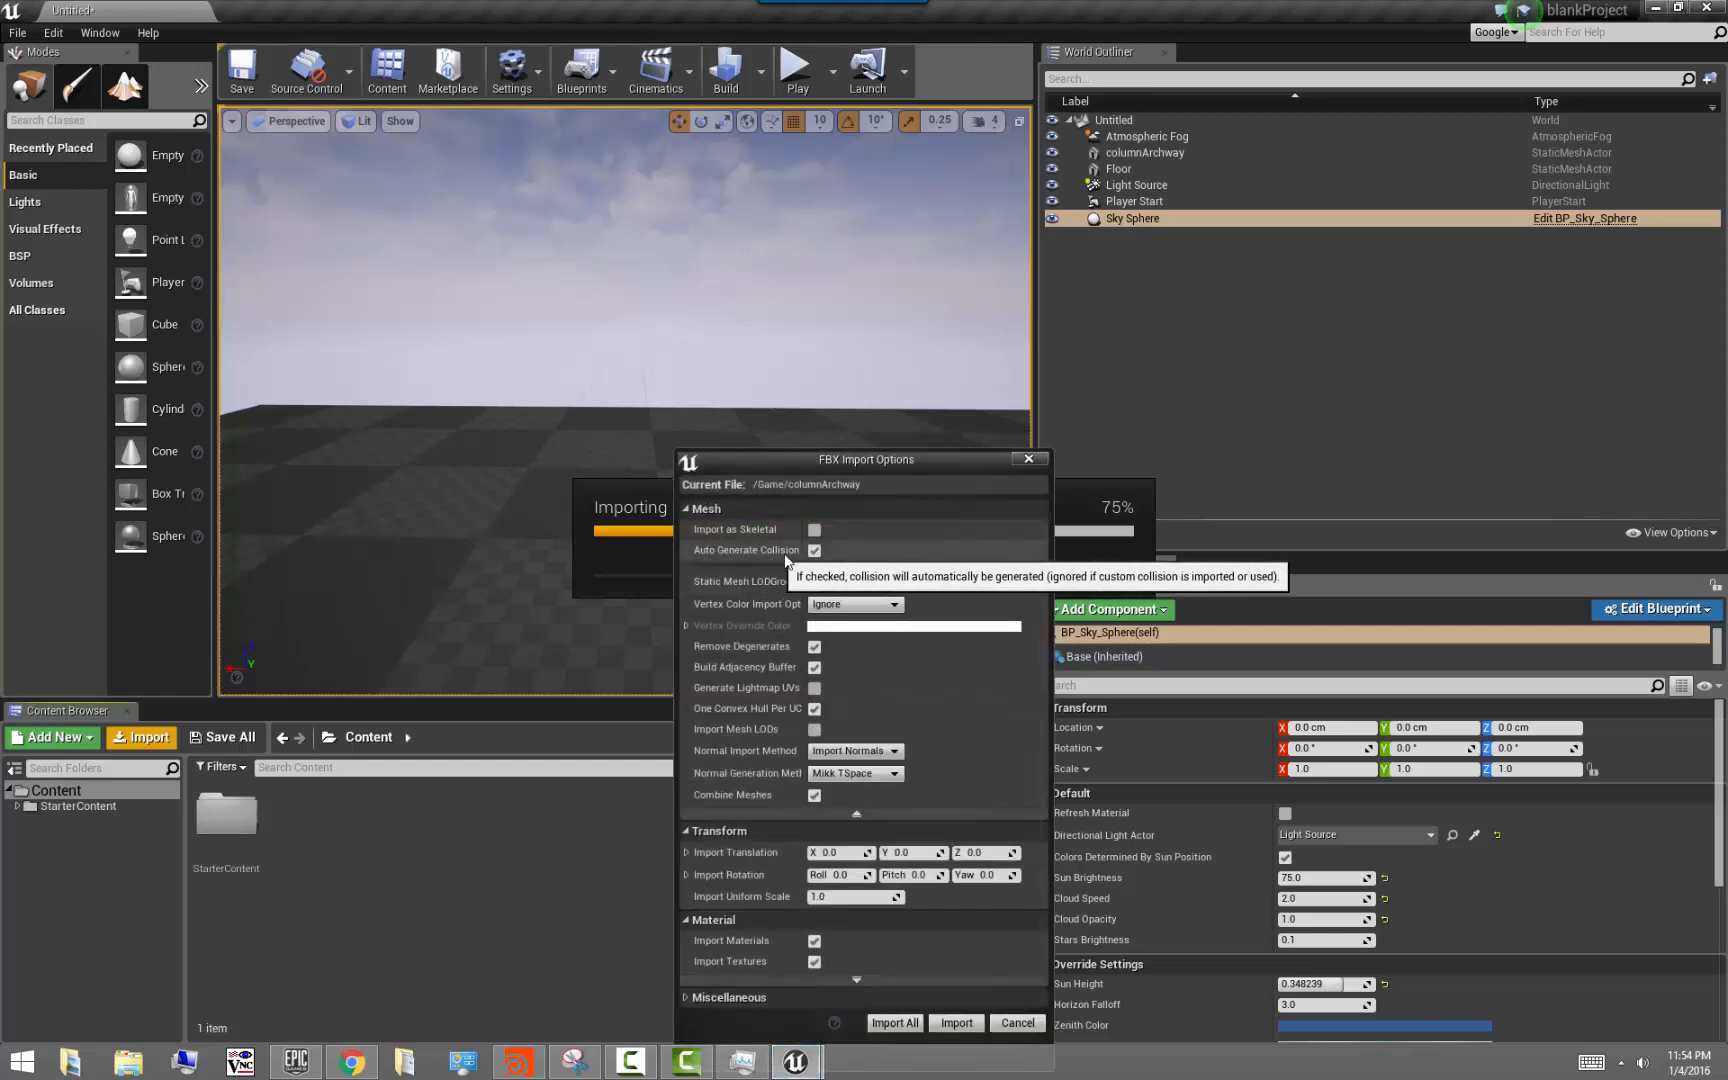
click(815, 550)
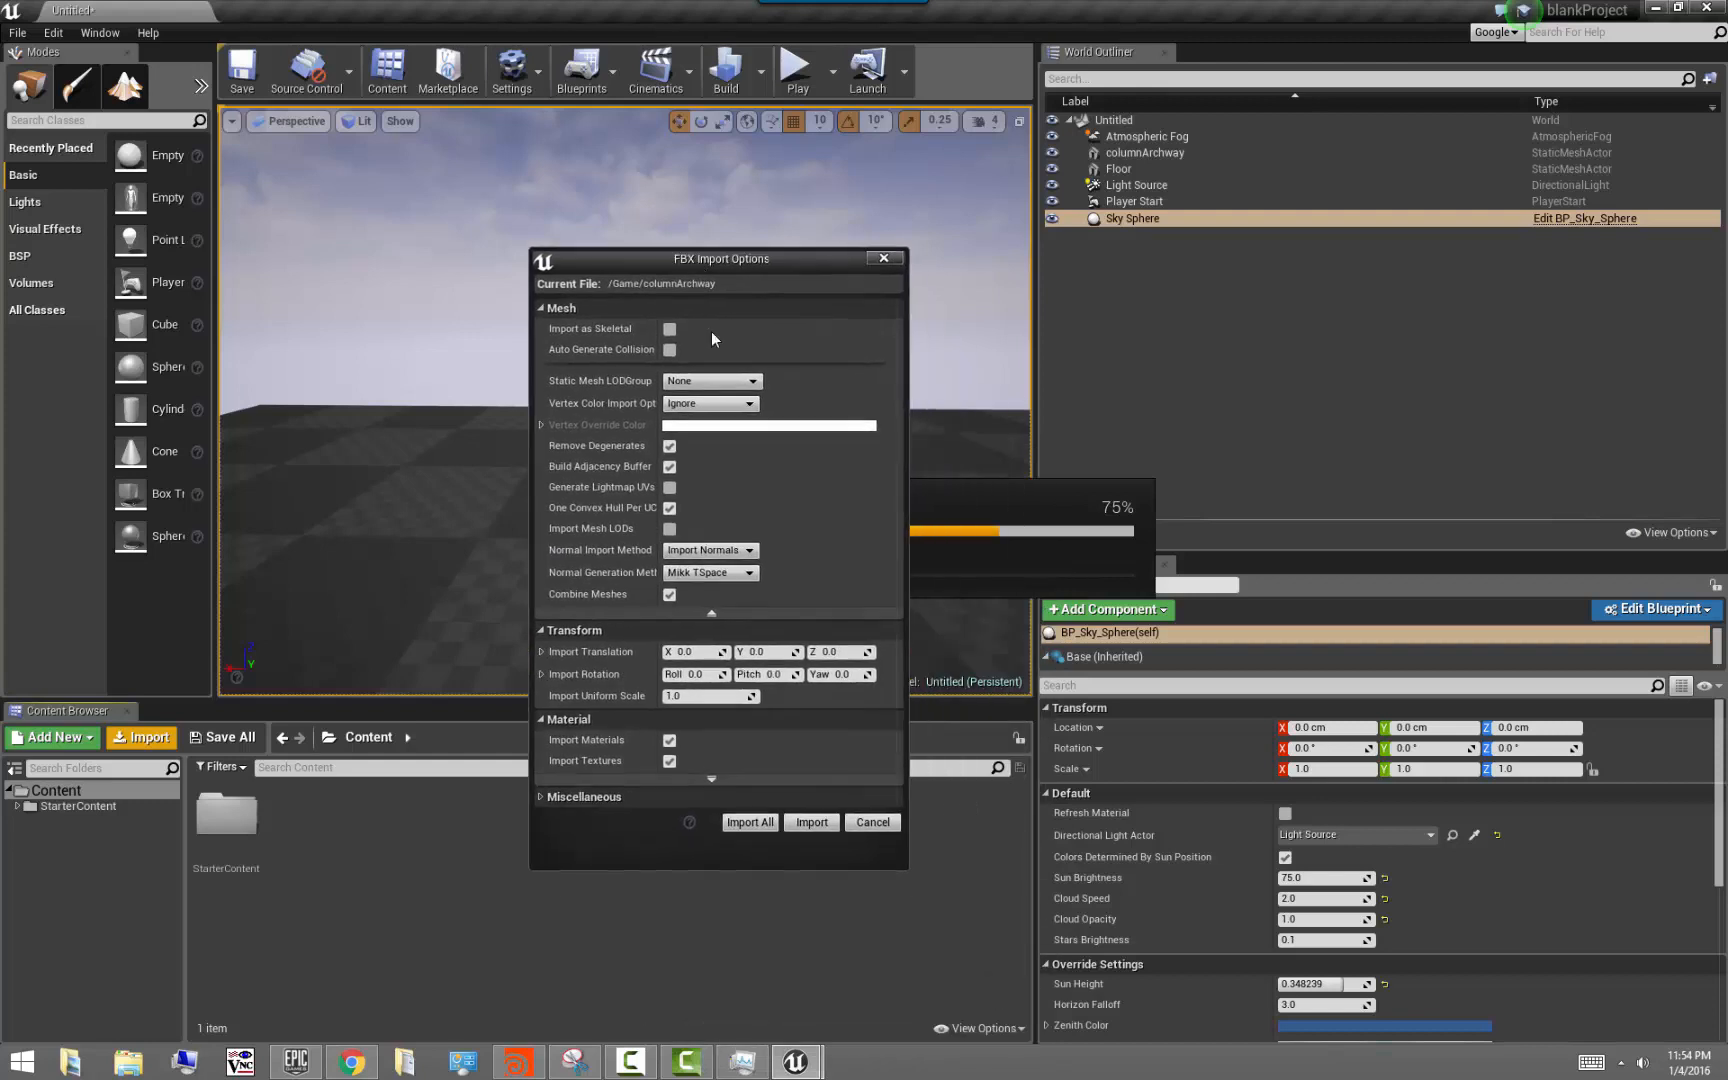
click(764, 823)
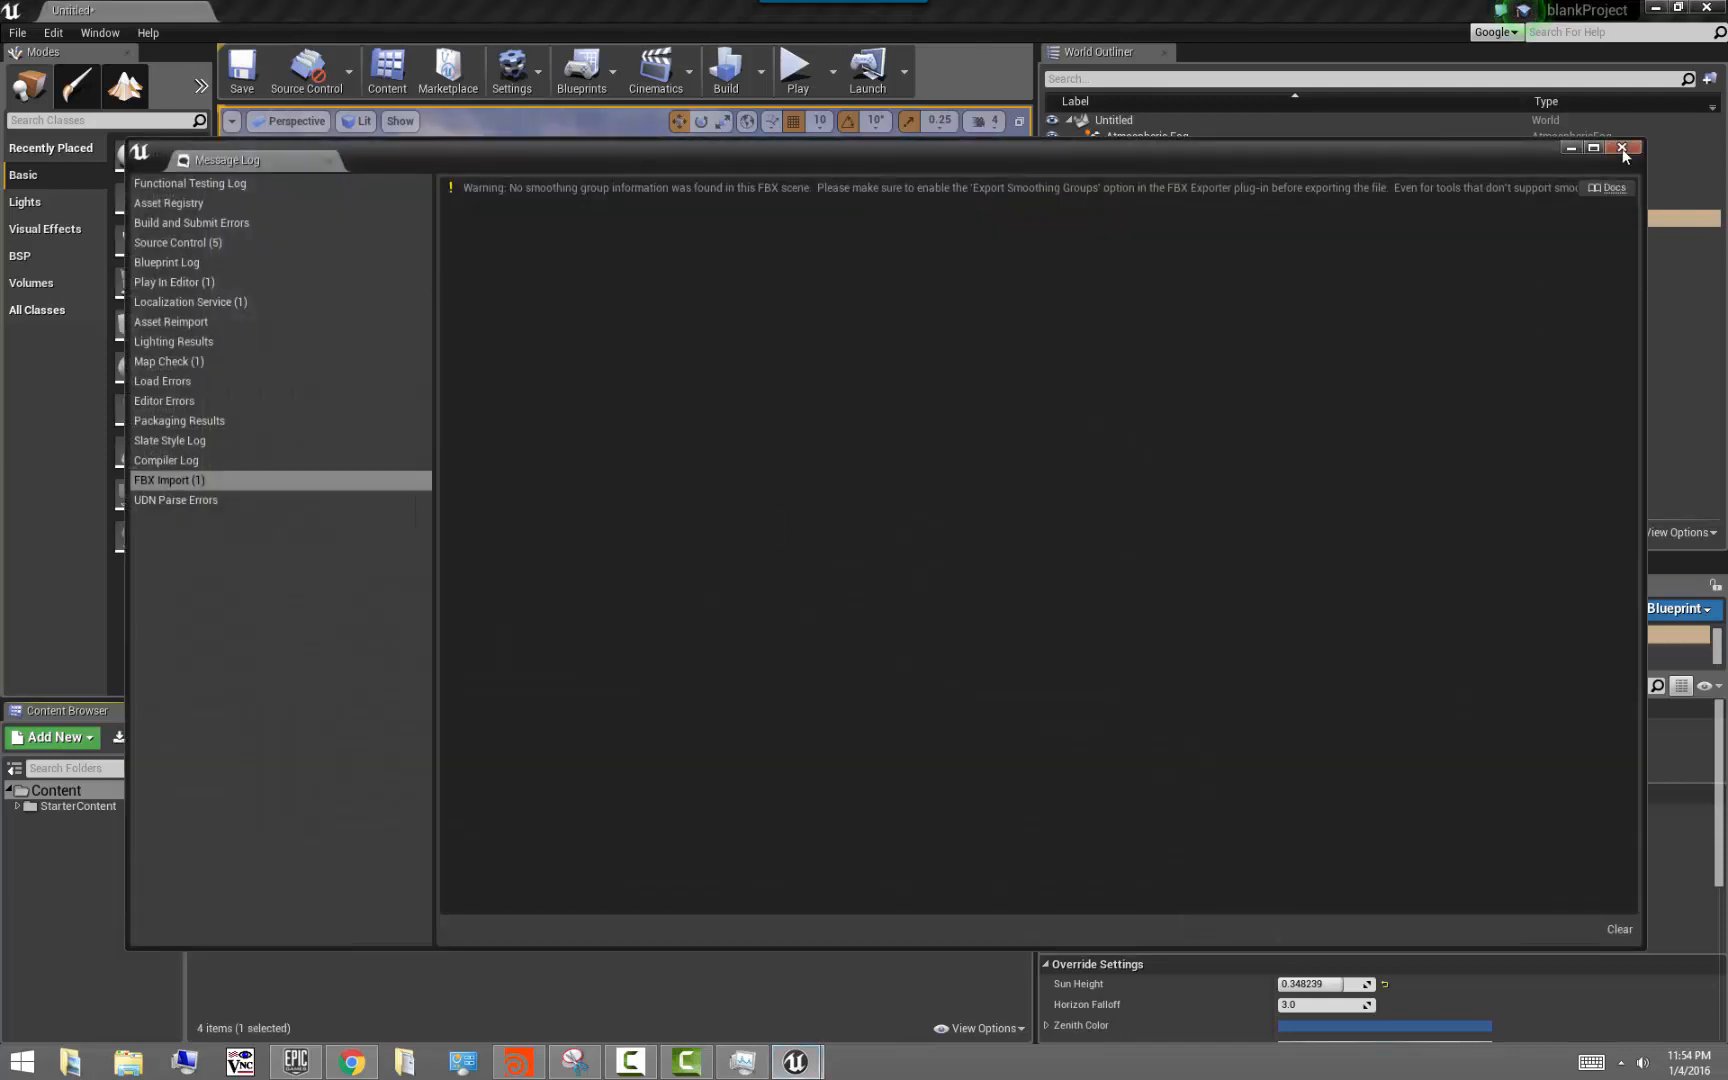
click(1622, 149)
drag(301, 815, 573, 545)
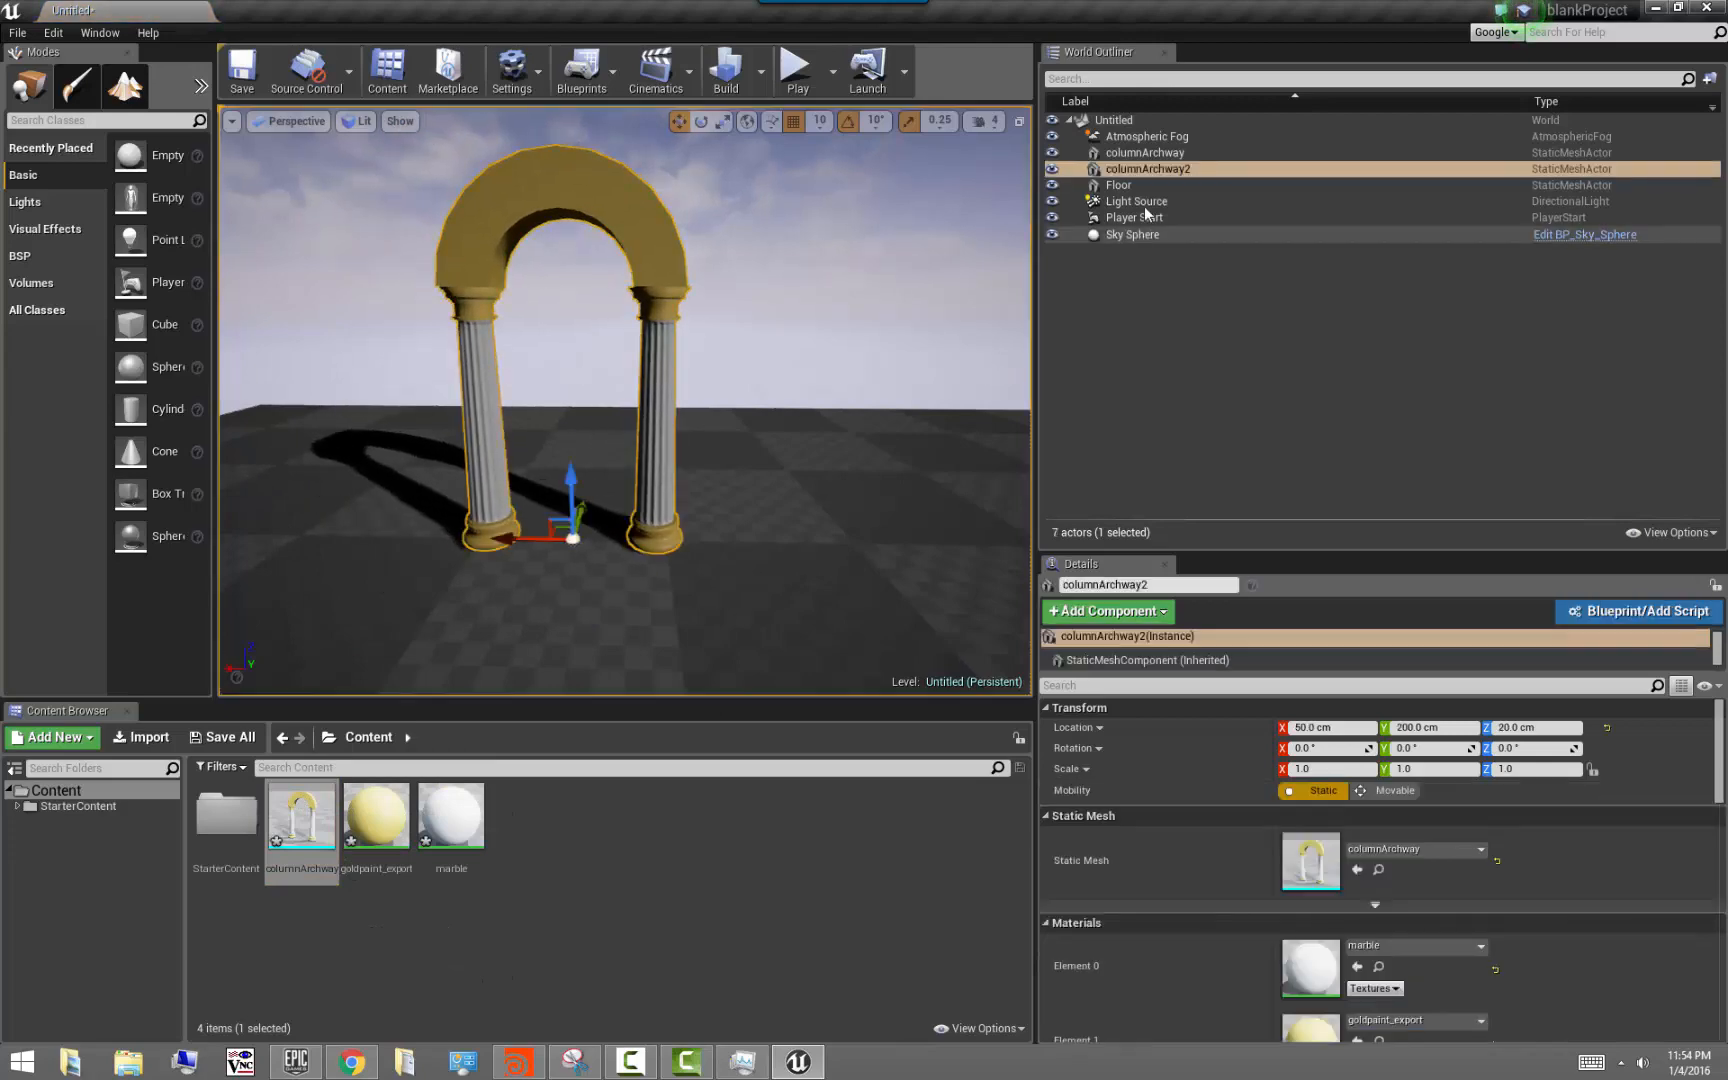
Open the columnArchway2 actor's mesh in the Static Mesh Editor and examine the collision hulls around the arch and columns
right_click(1147, 169)
click(1220, 214)
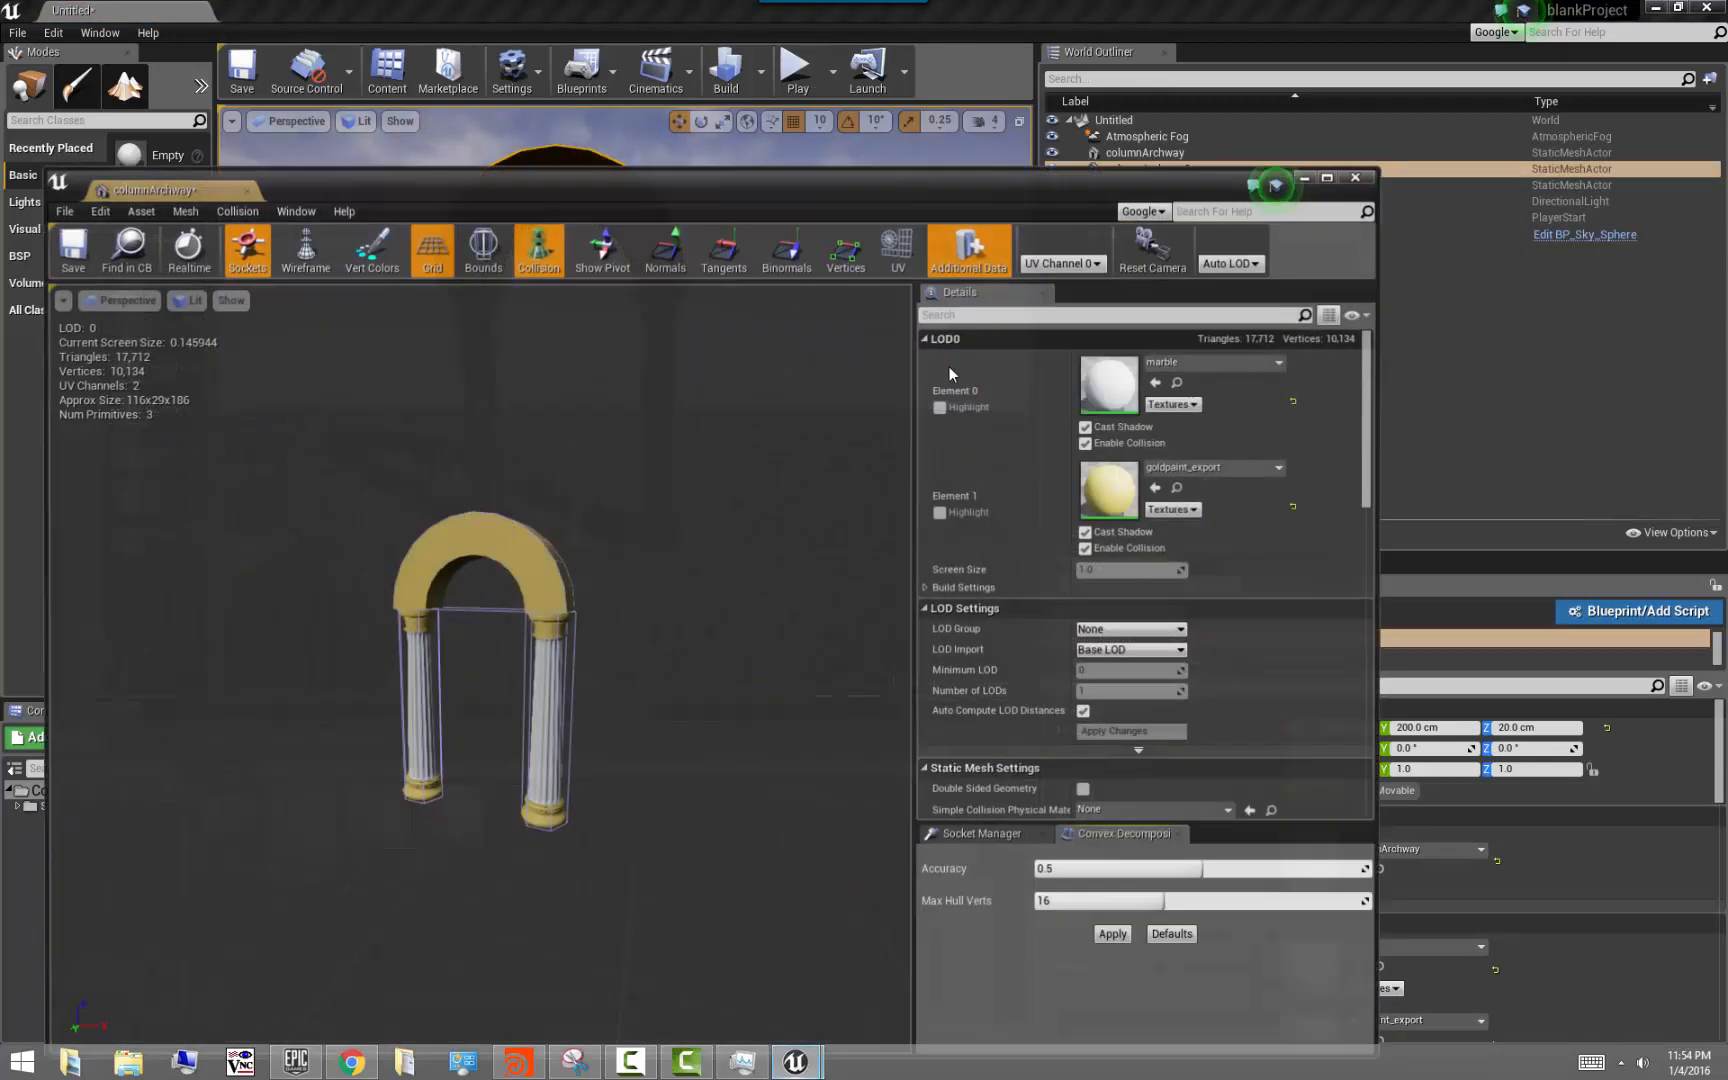
drag(596, 572, 685, 574)
right_drag(490, 683, 449, 686)
drag(449, 686, 500, 692)
drag(752, 505, 710, 503)
right_drag(752, 505, 752, 460)
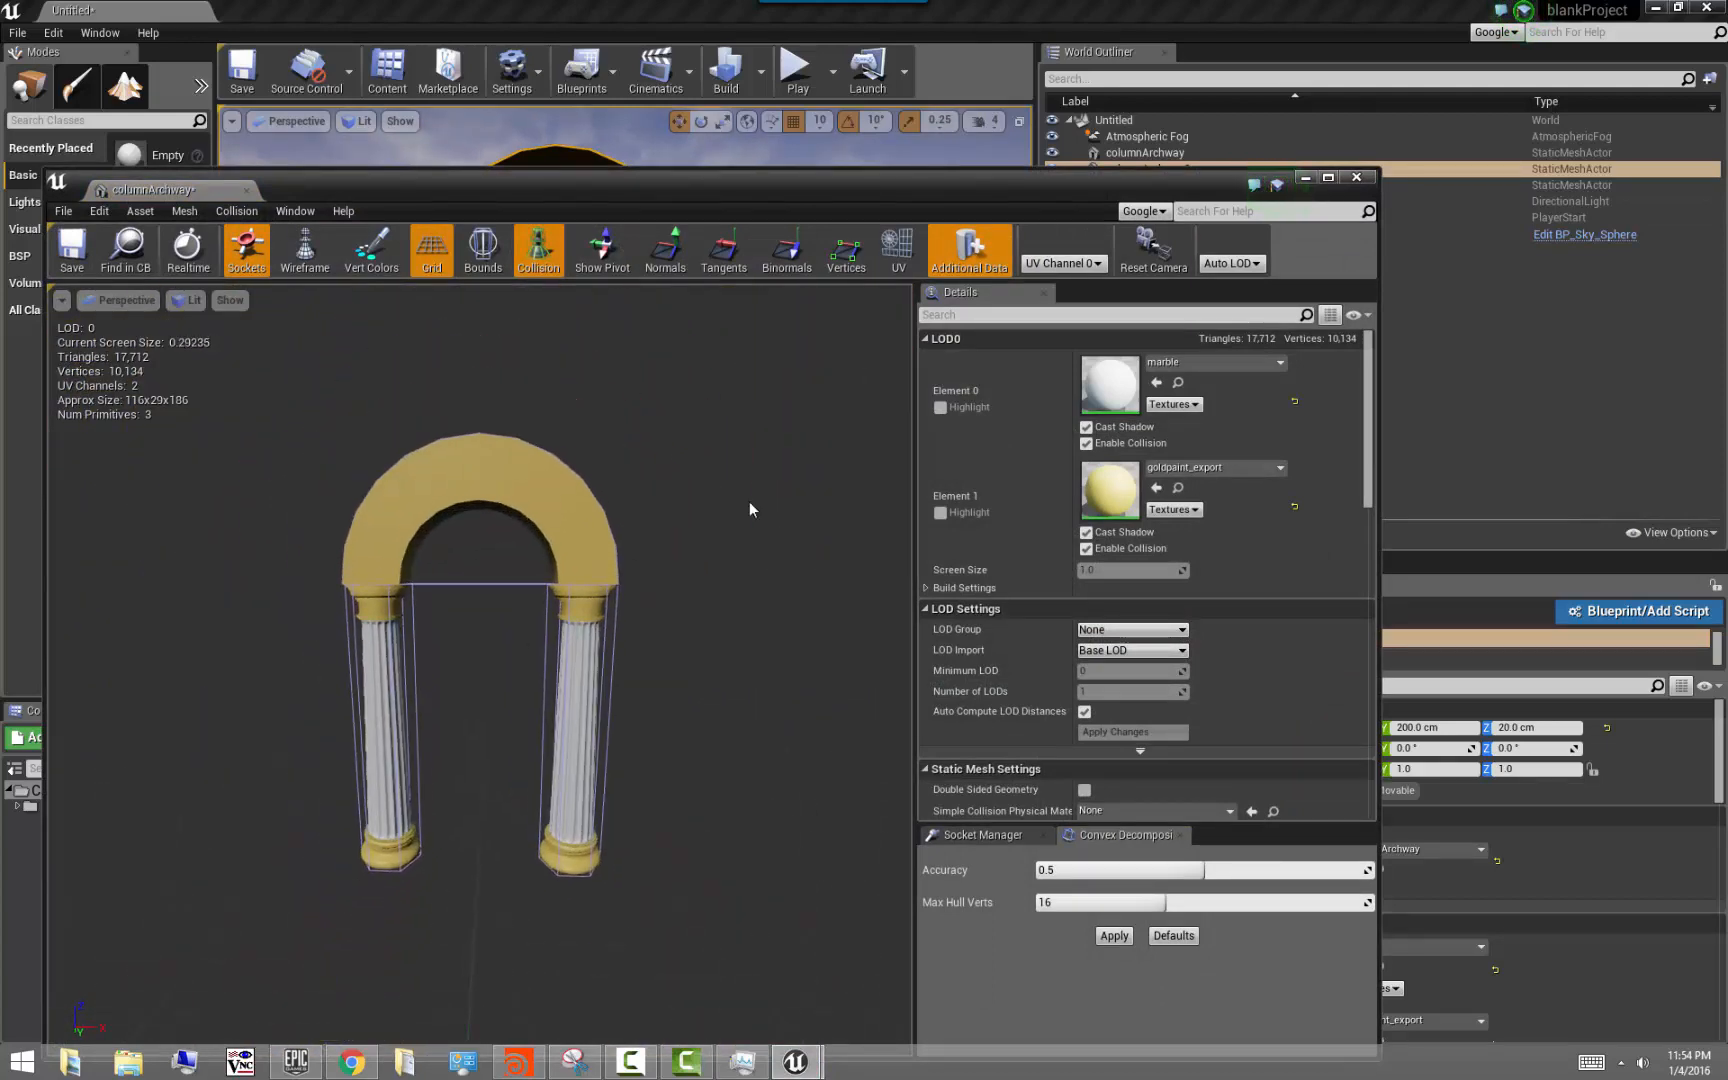
click(1304, 178)
Play the level, fly through the archway opening and against its columns to test the custom collision, and stop playing
scroll(862, 262, down, 4)
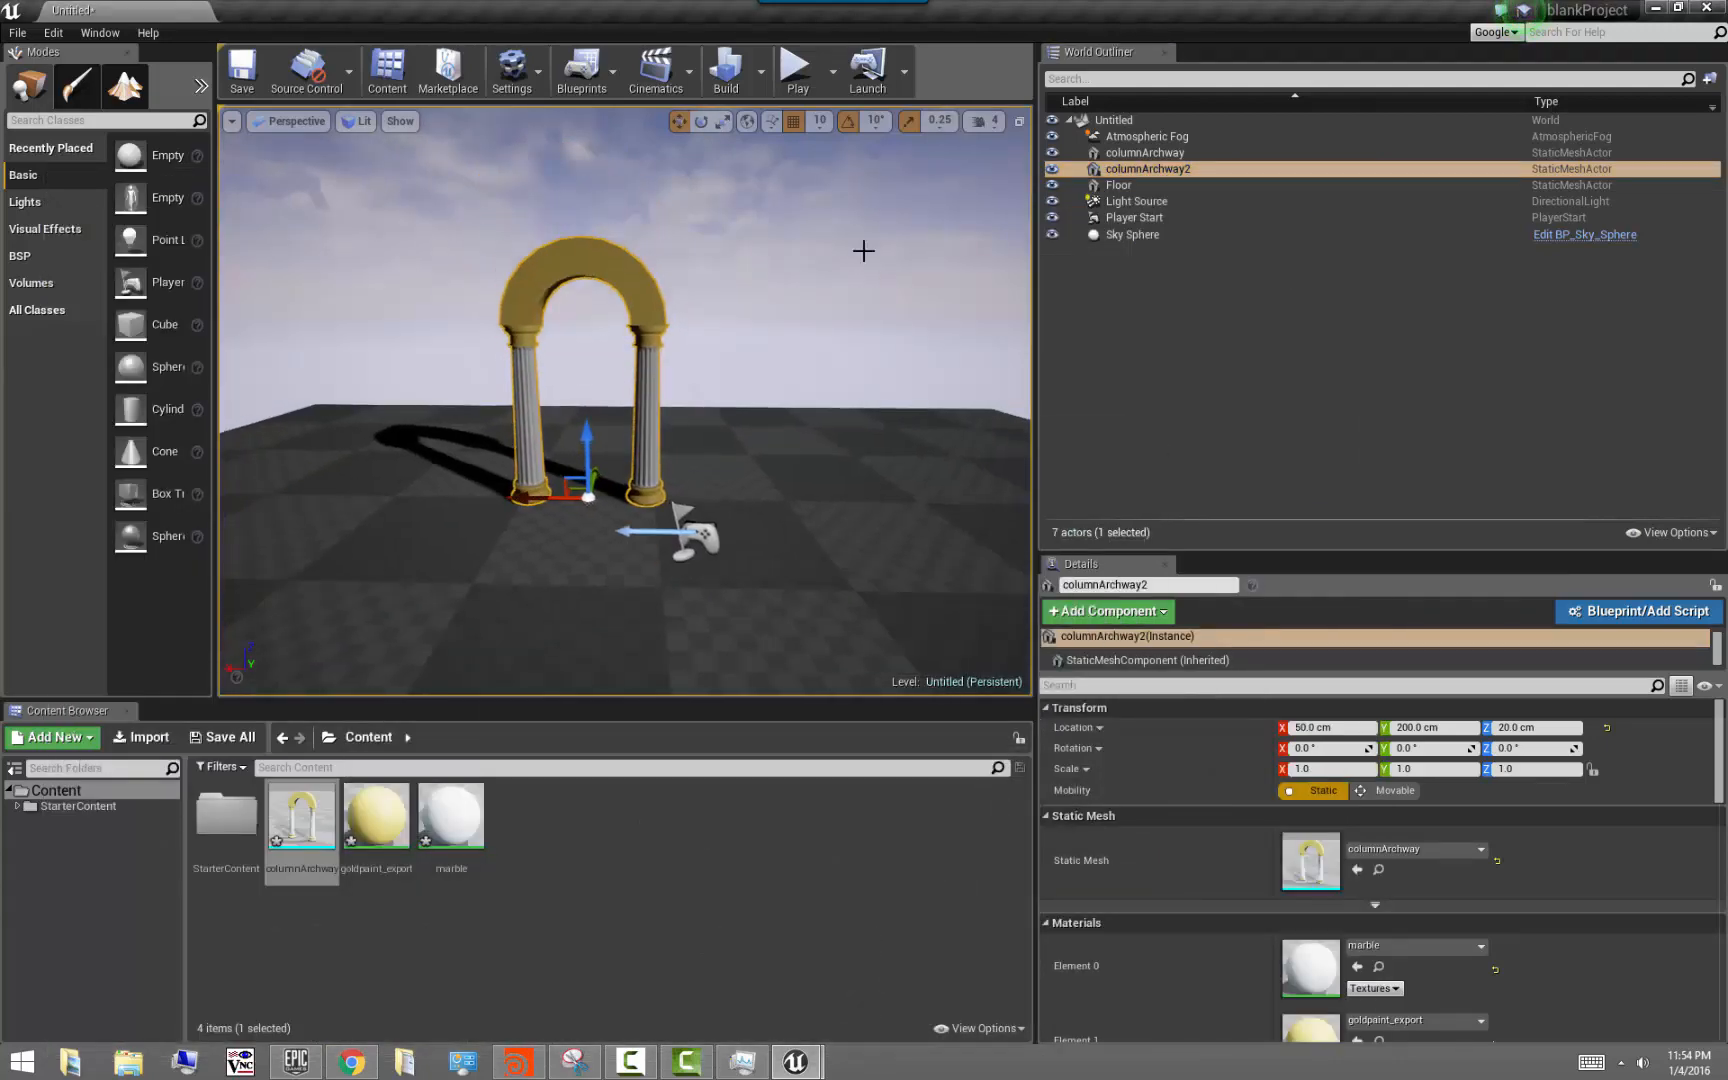
click(797, 80)
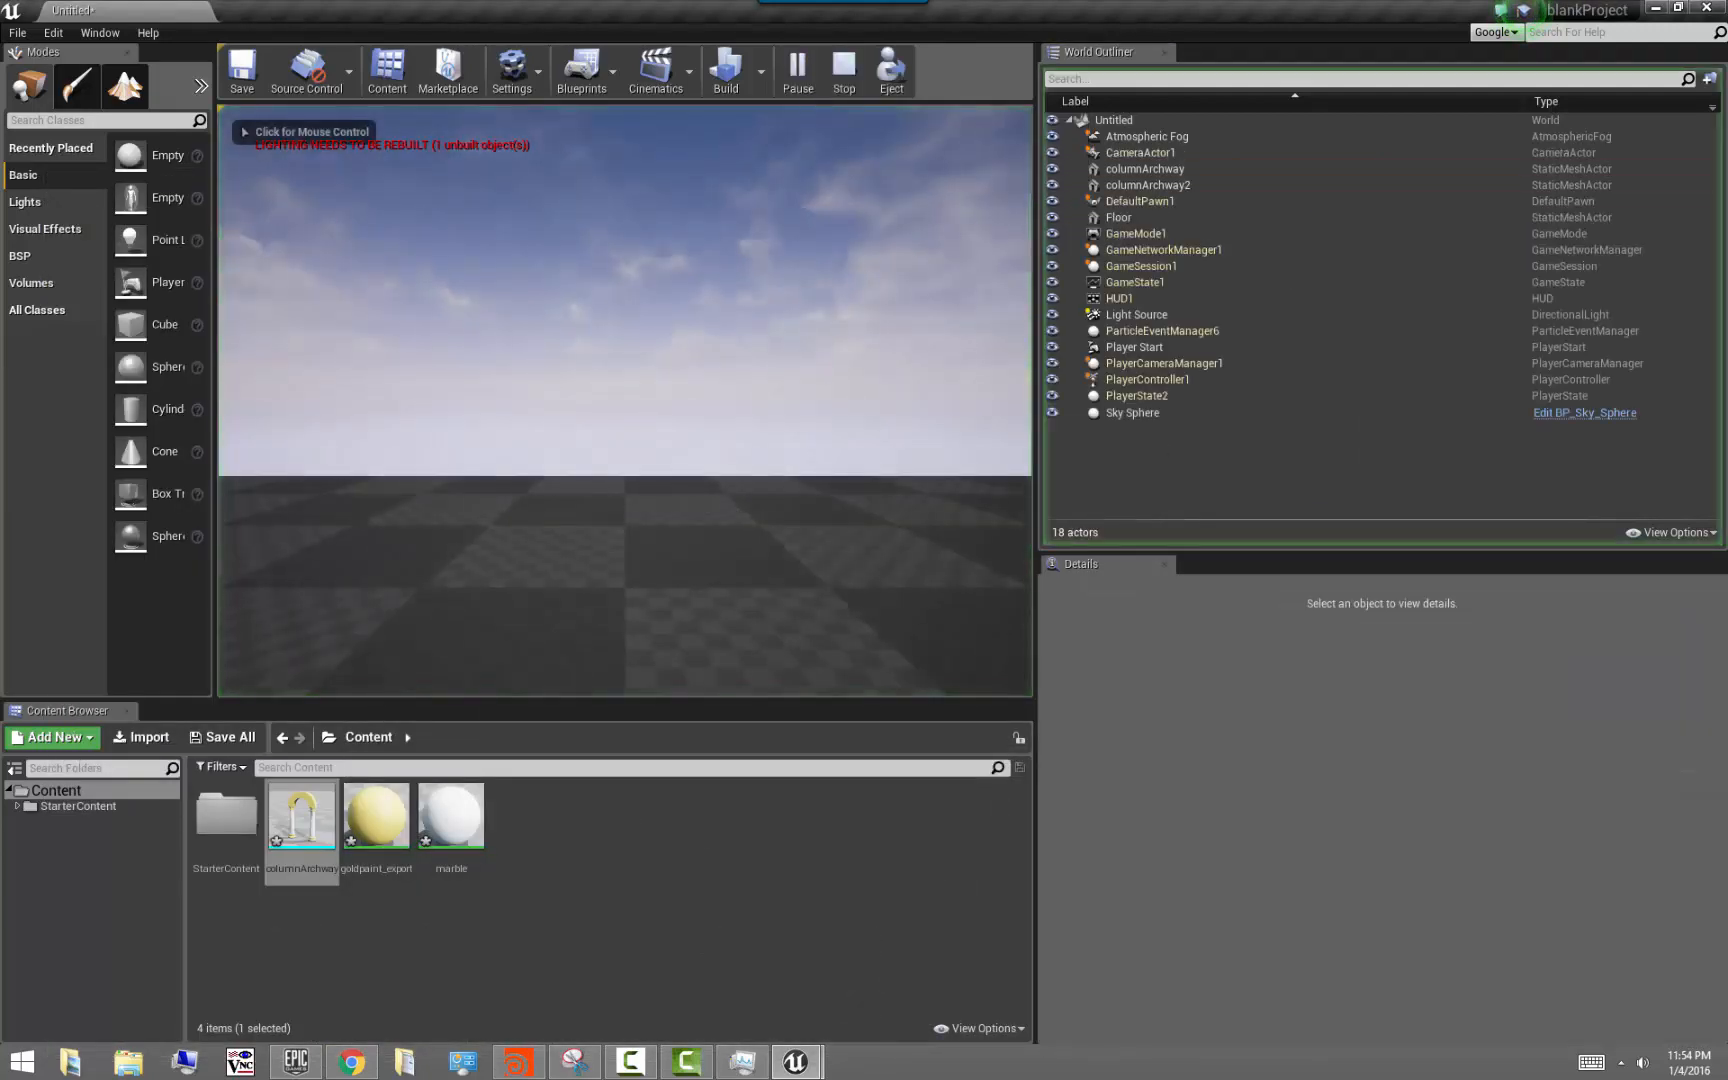
key(w)
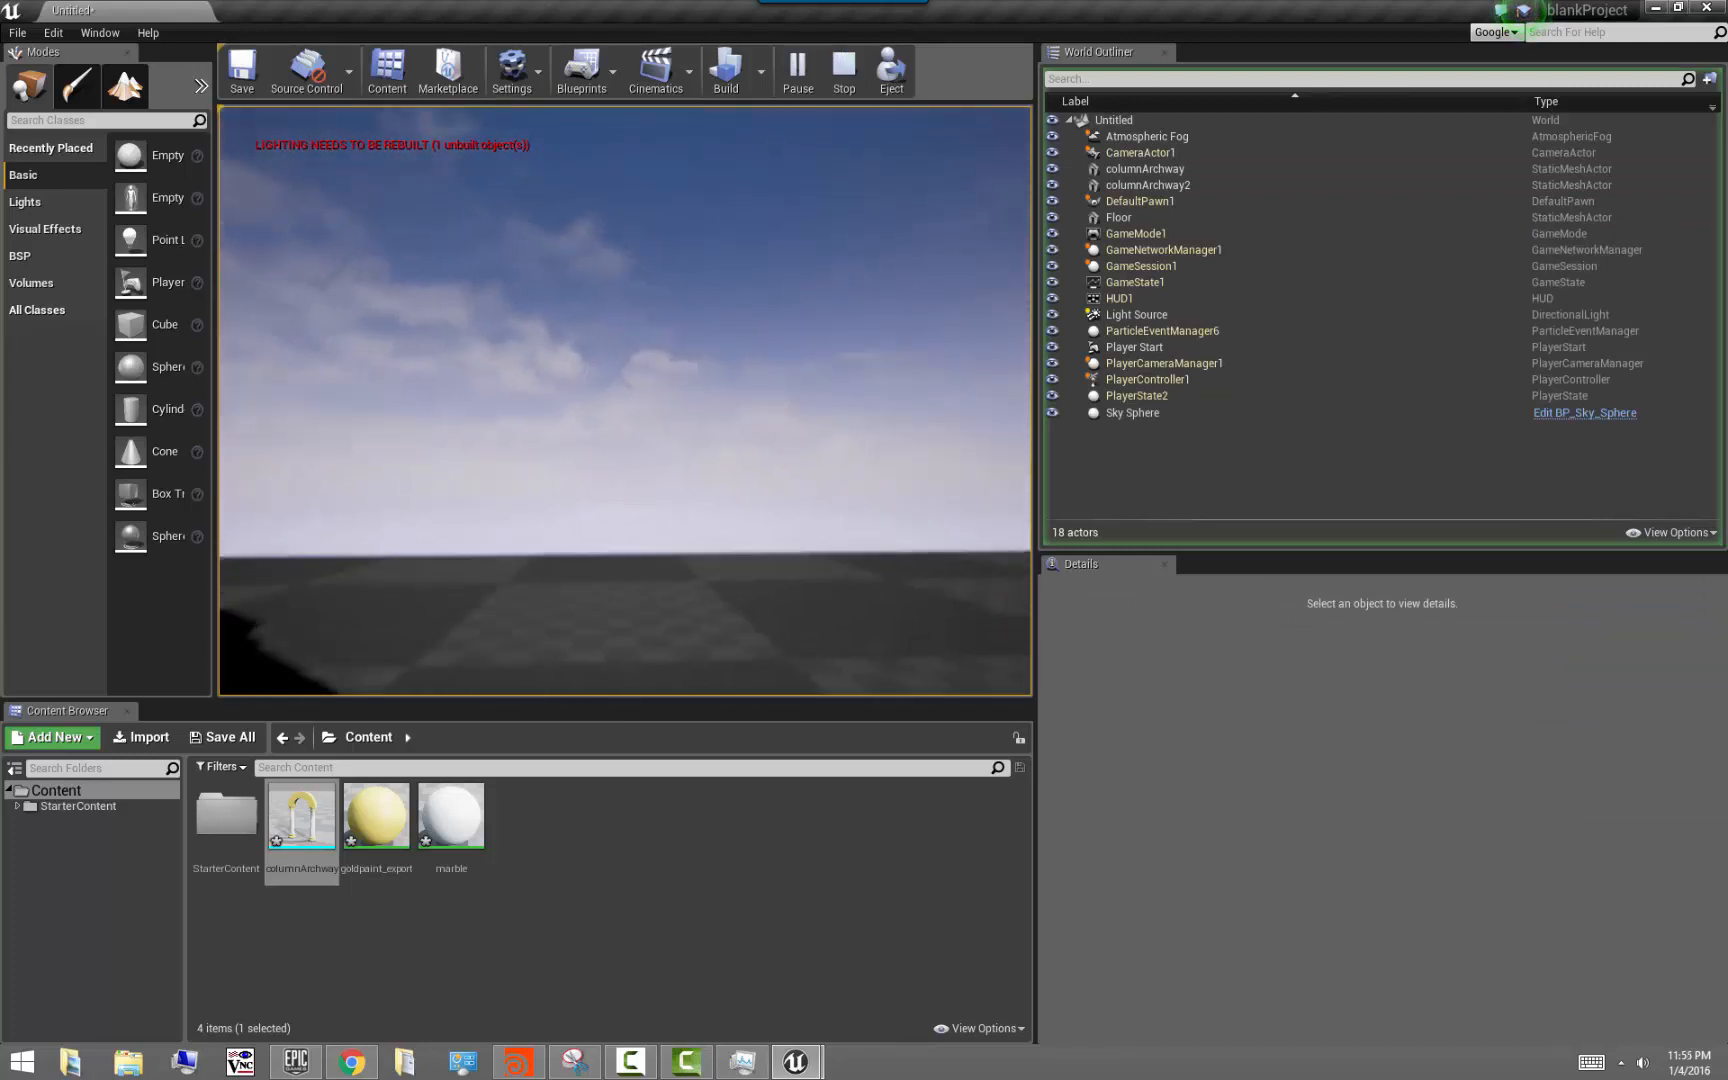
key(s)
key(s)
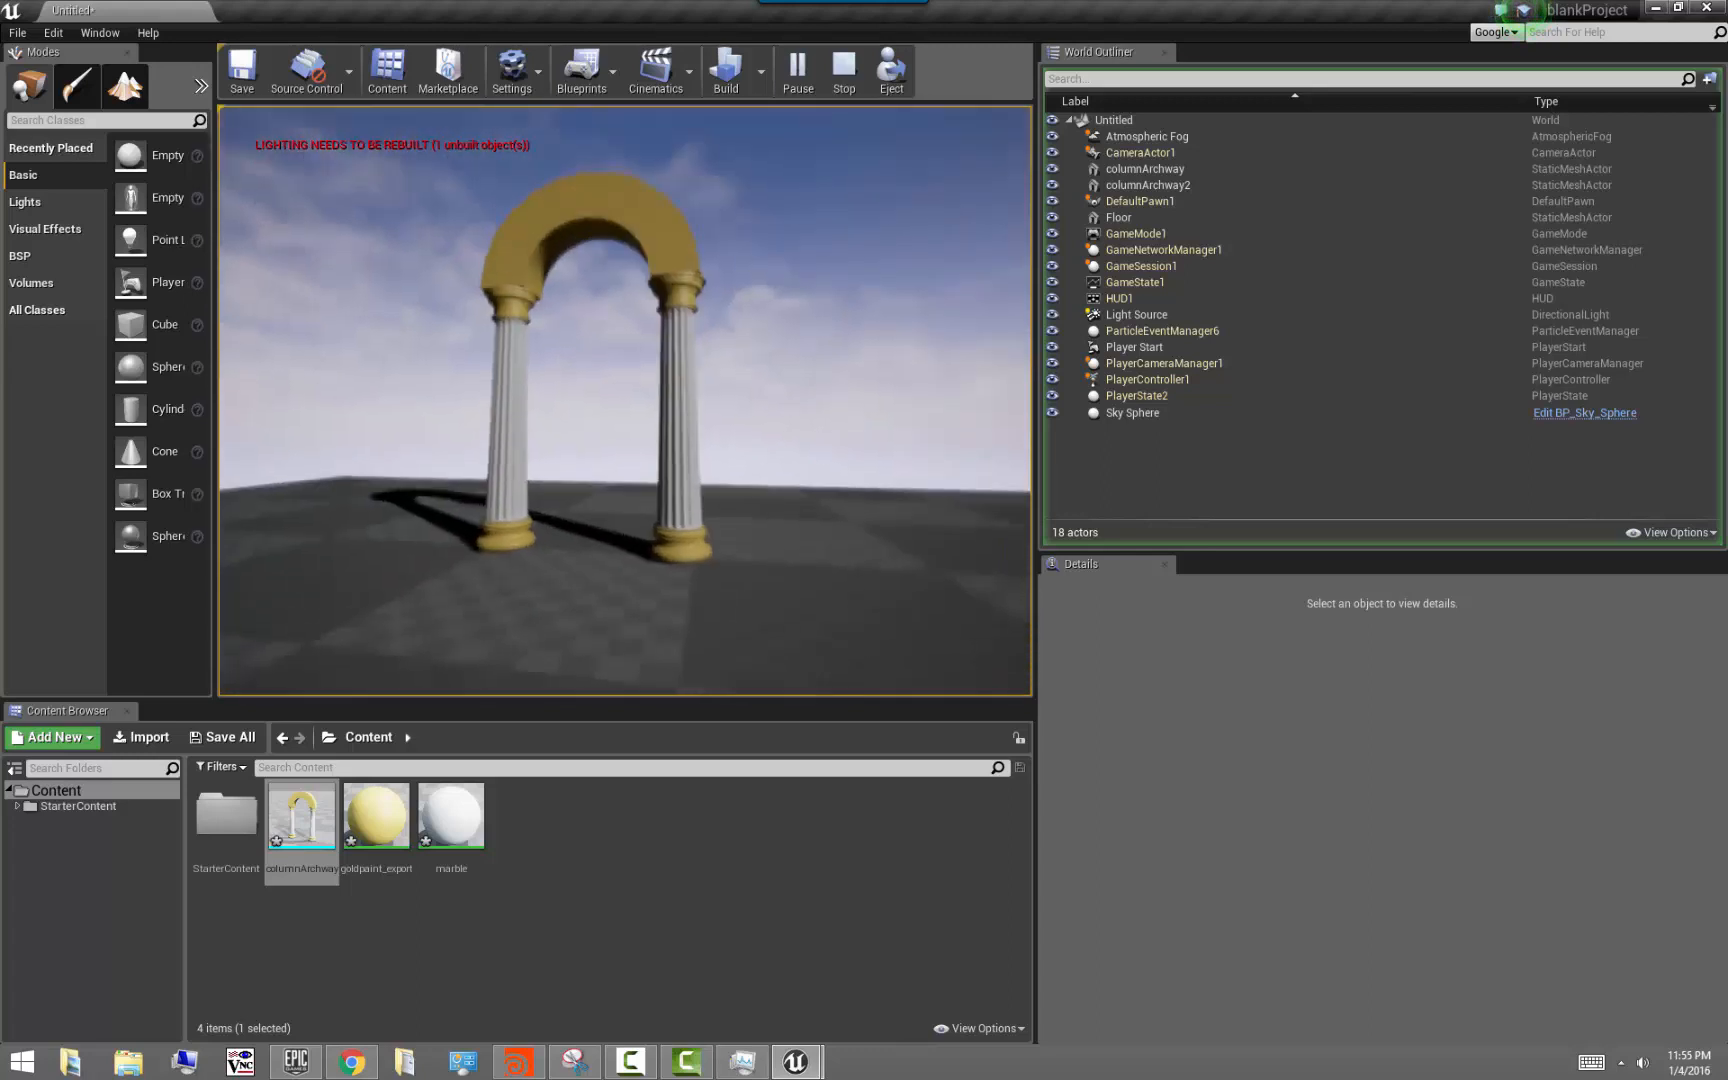
key(w)
key(d)
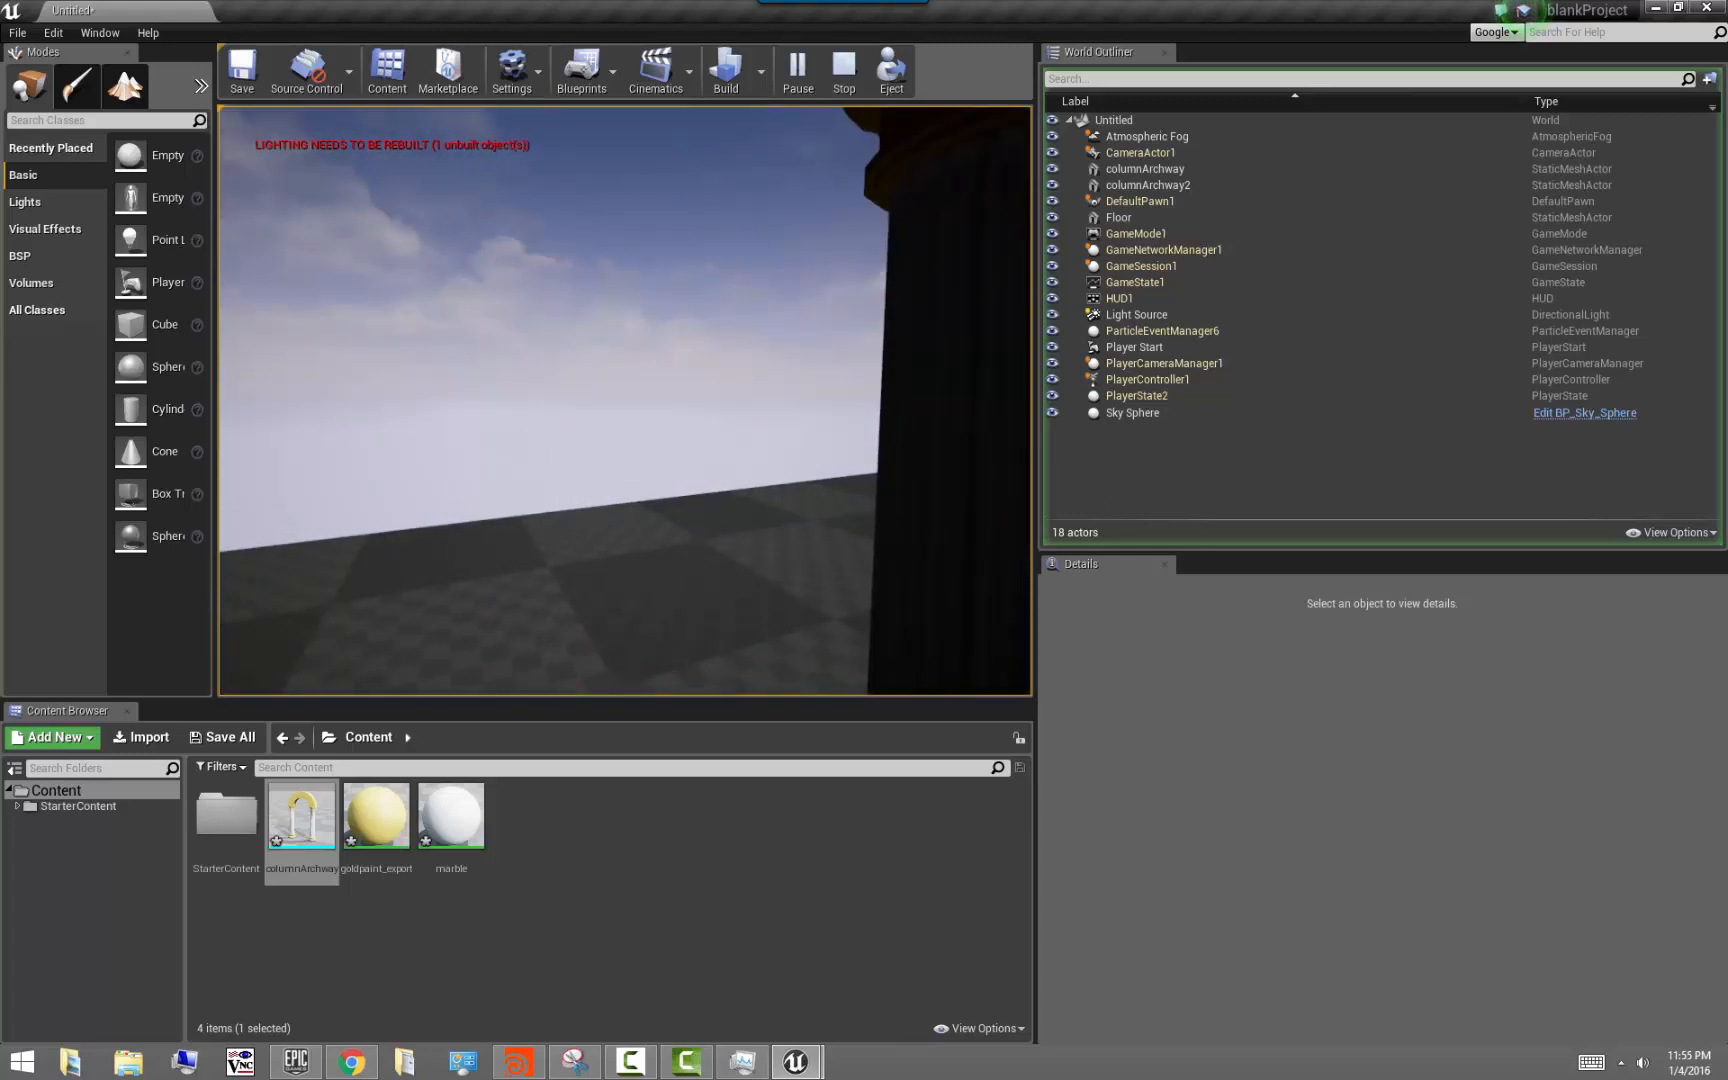
key(a)
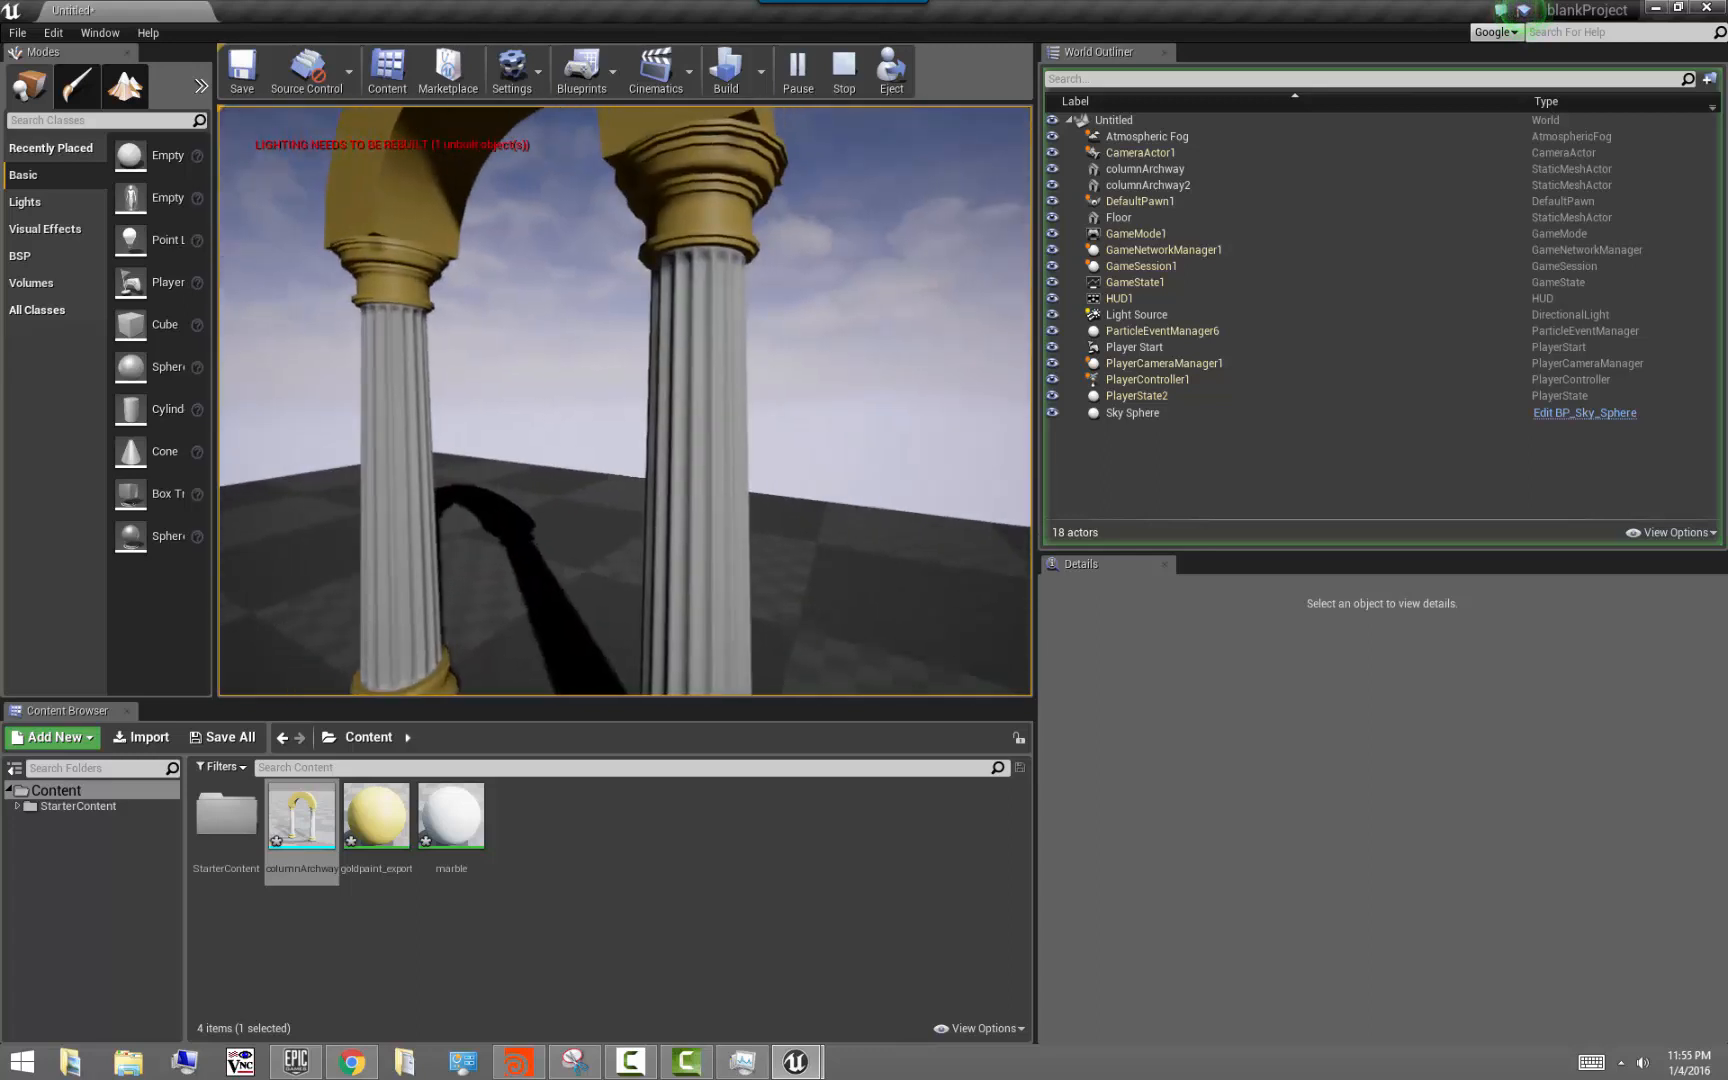
key(d)
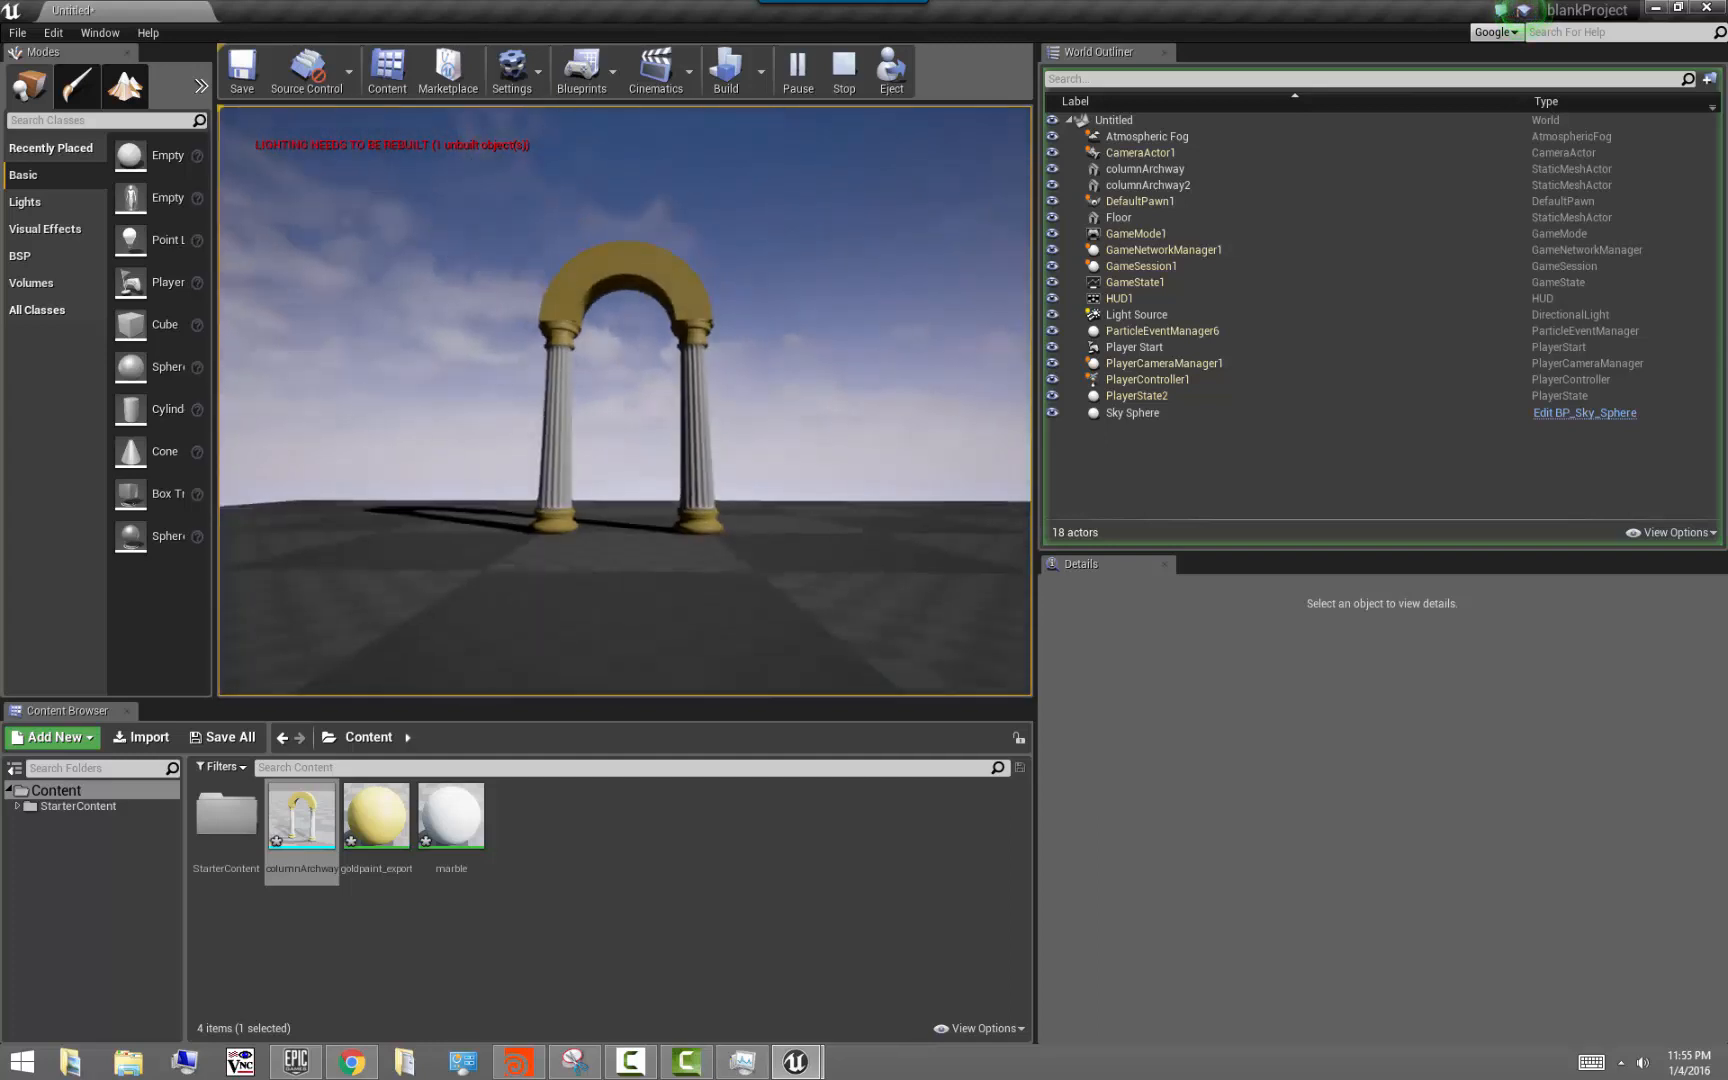
key(w)
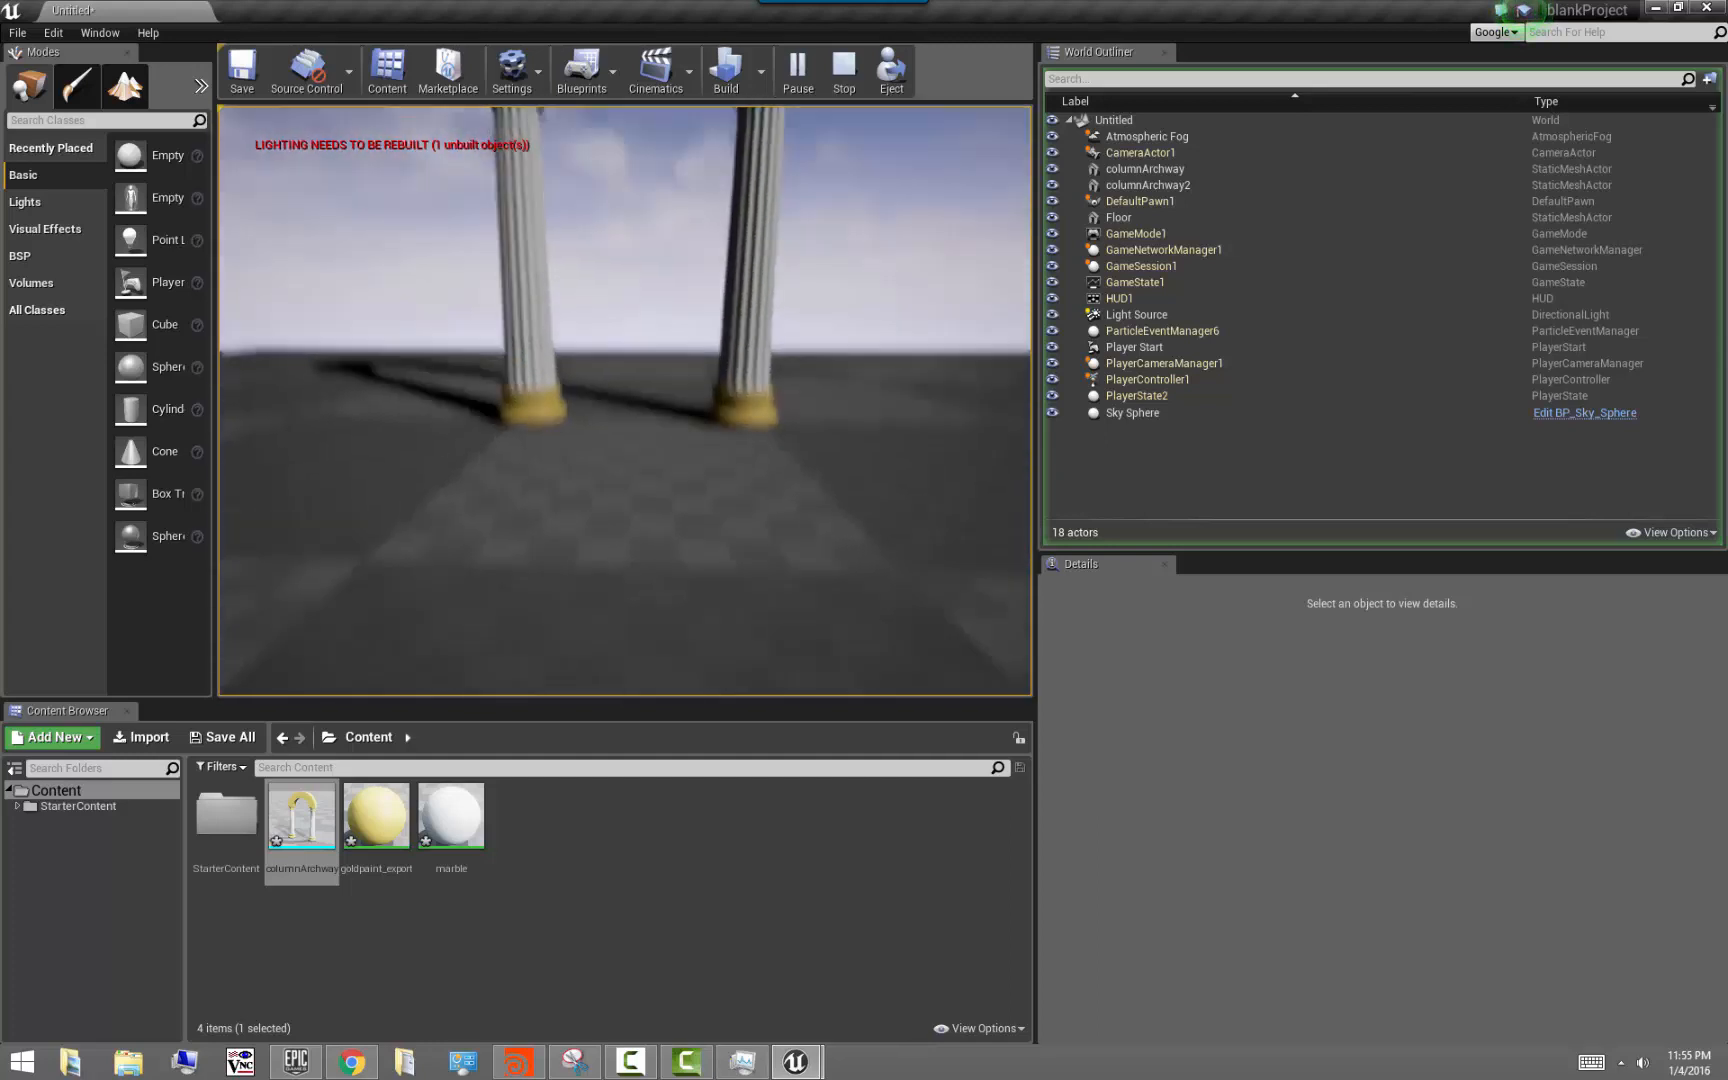
key(Escape)
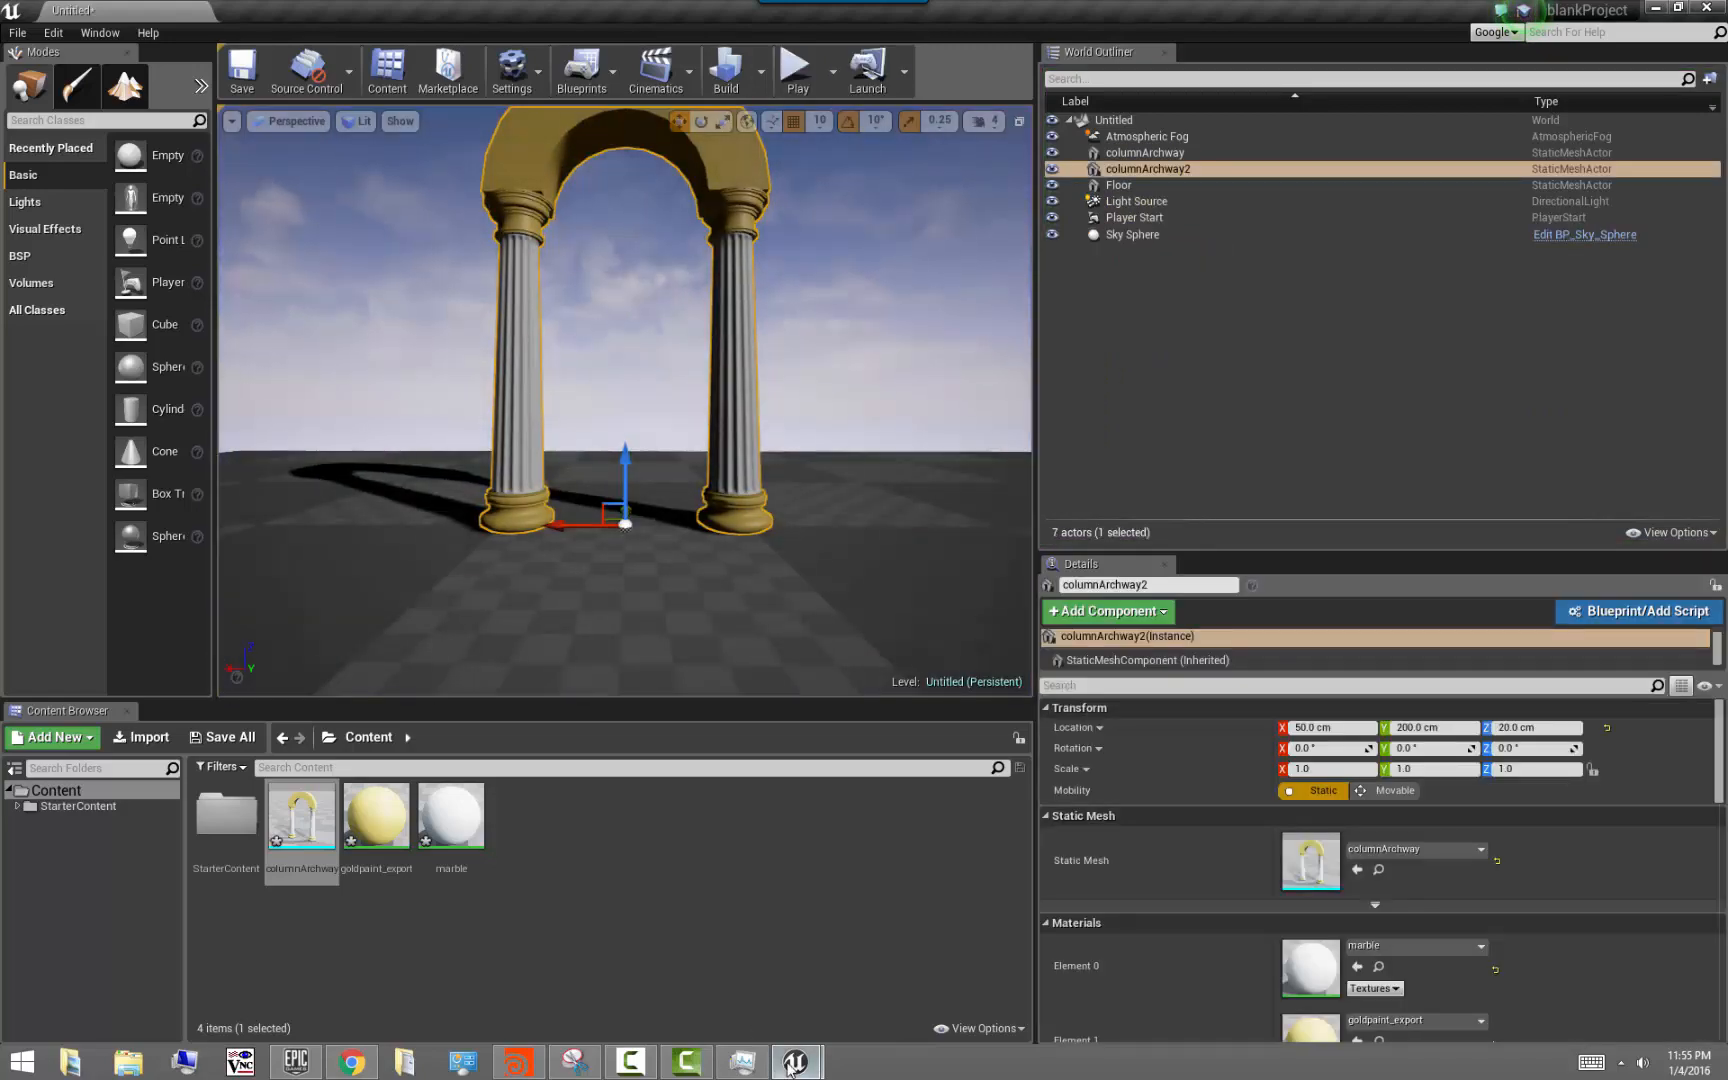
Switch to Houdini and set ColumnAsset2's Height to 132.8 and Overall Radius to 9.522
click(520, 1062)
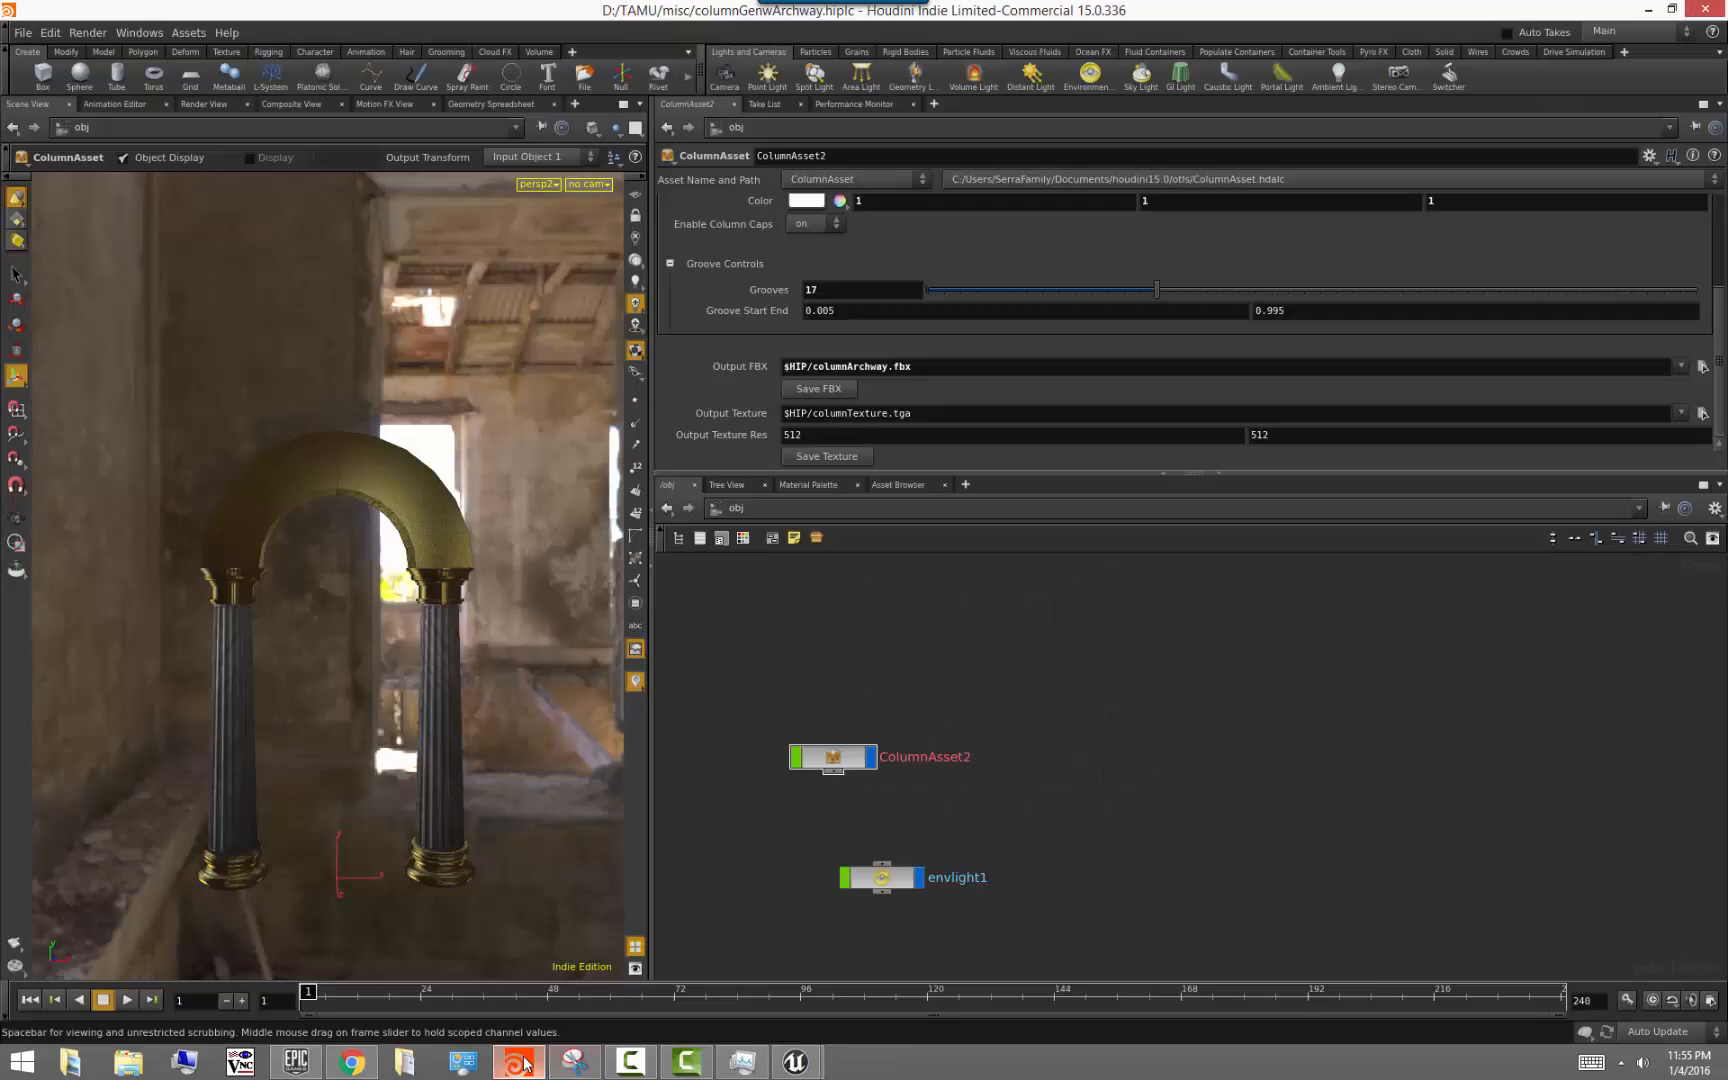
click(845, 760)
scroll(869, 279, up, 5)
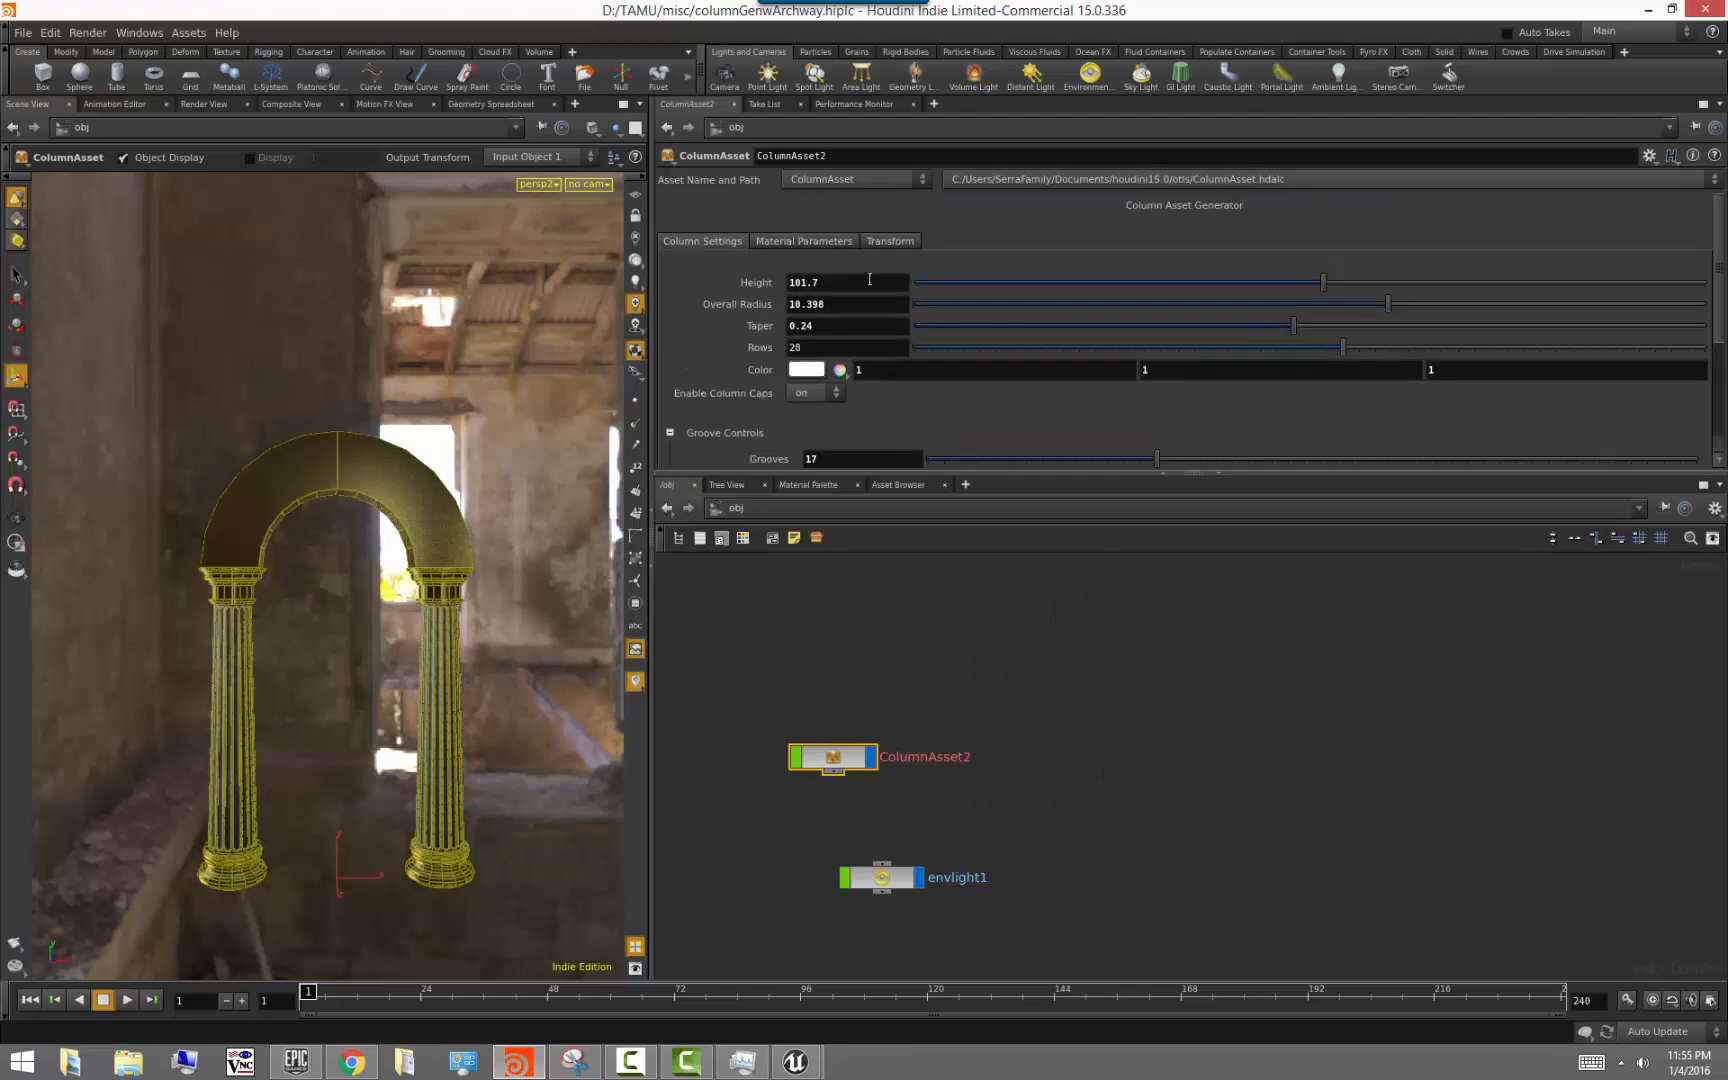
drag(1324, 285, 1569, 256)
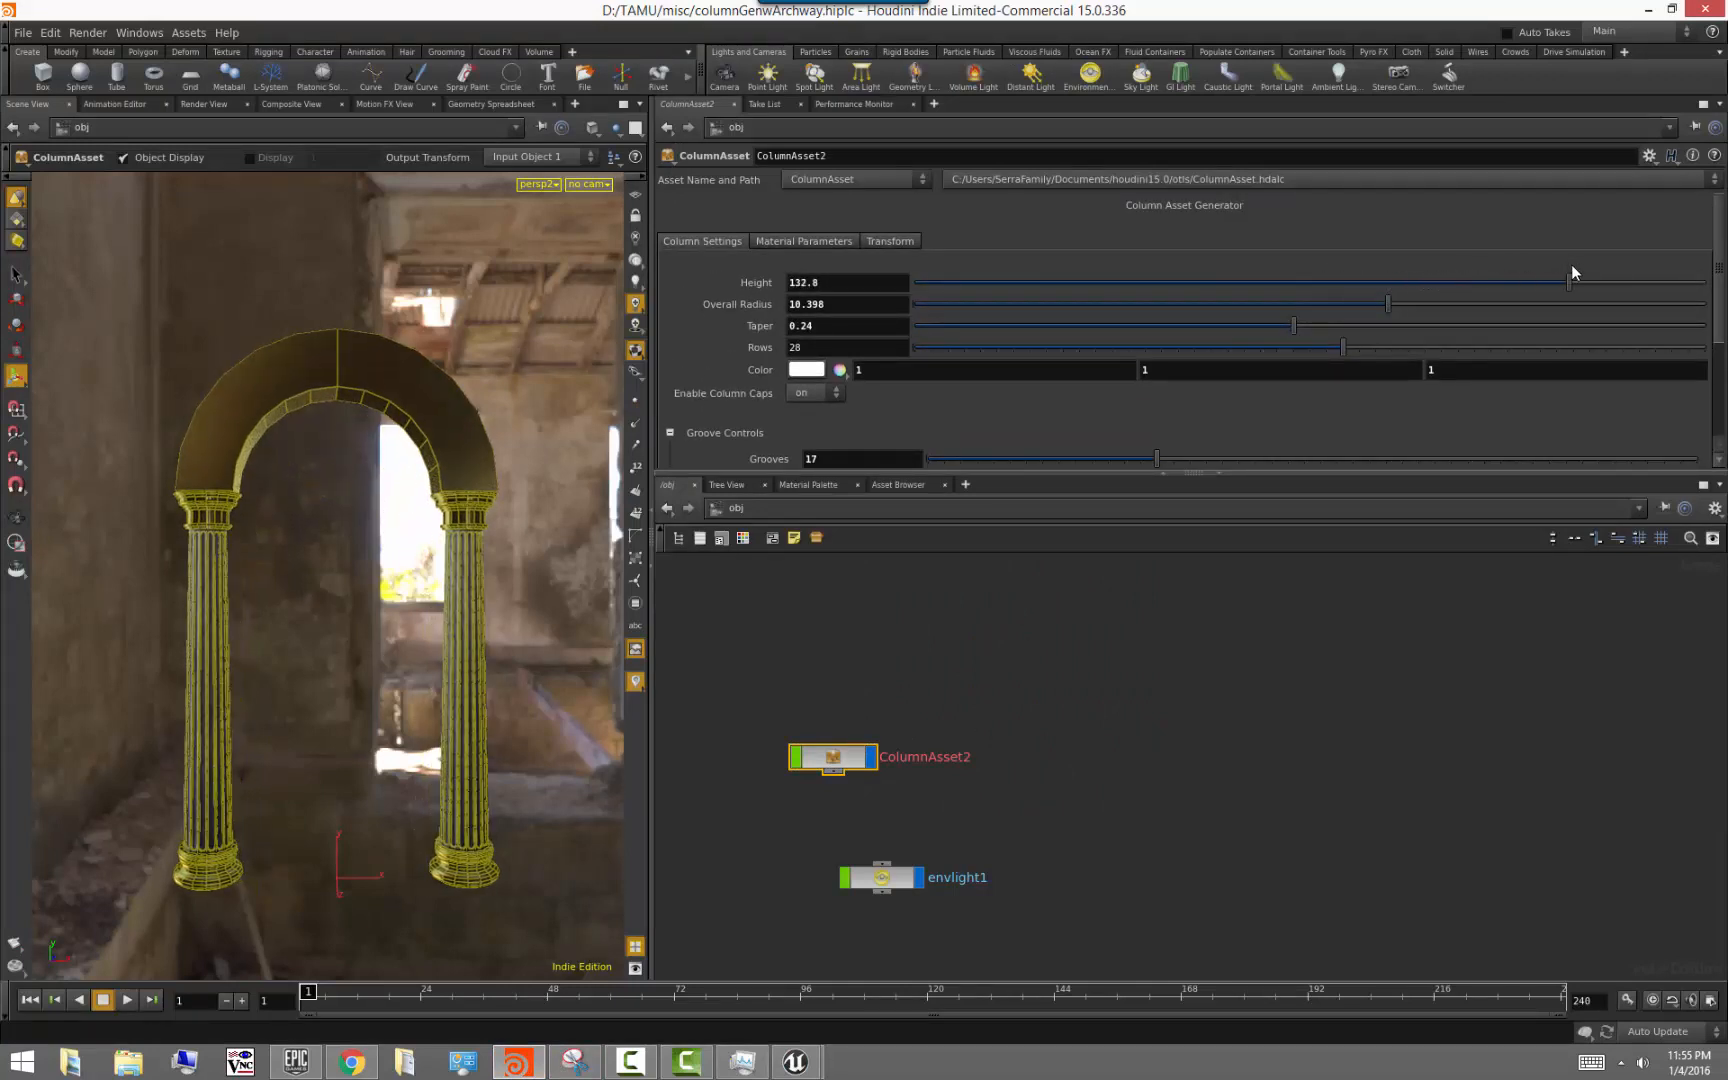
click(1017, 711)
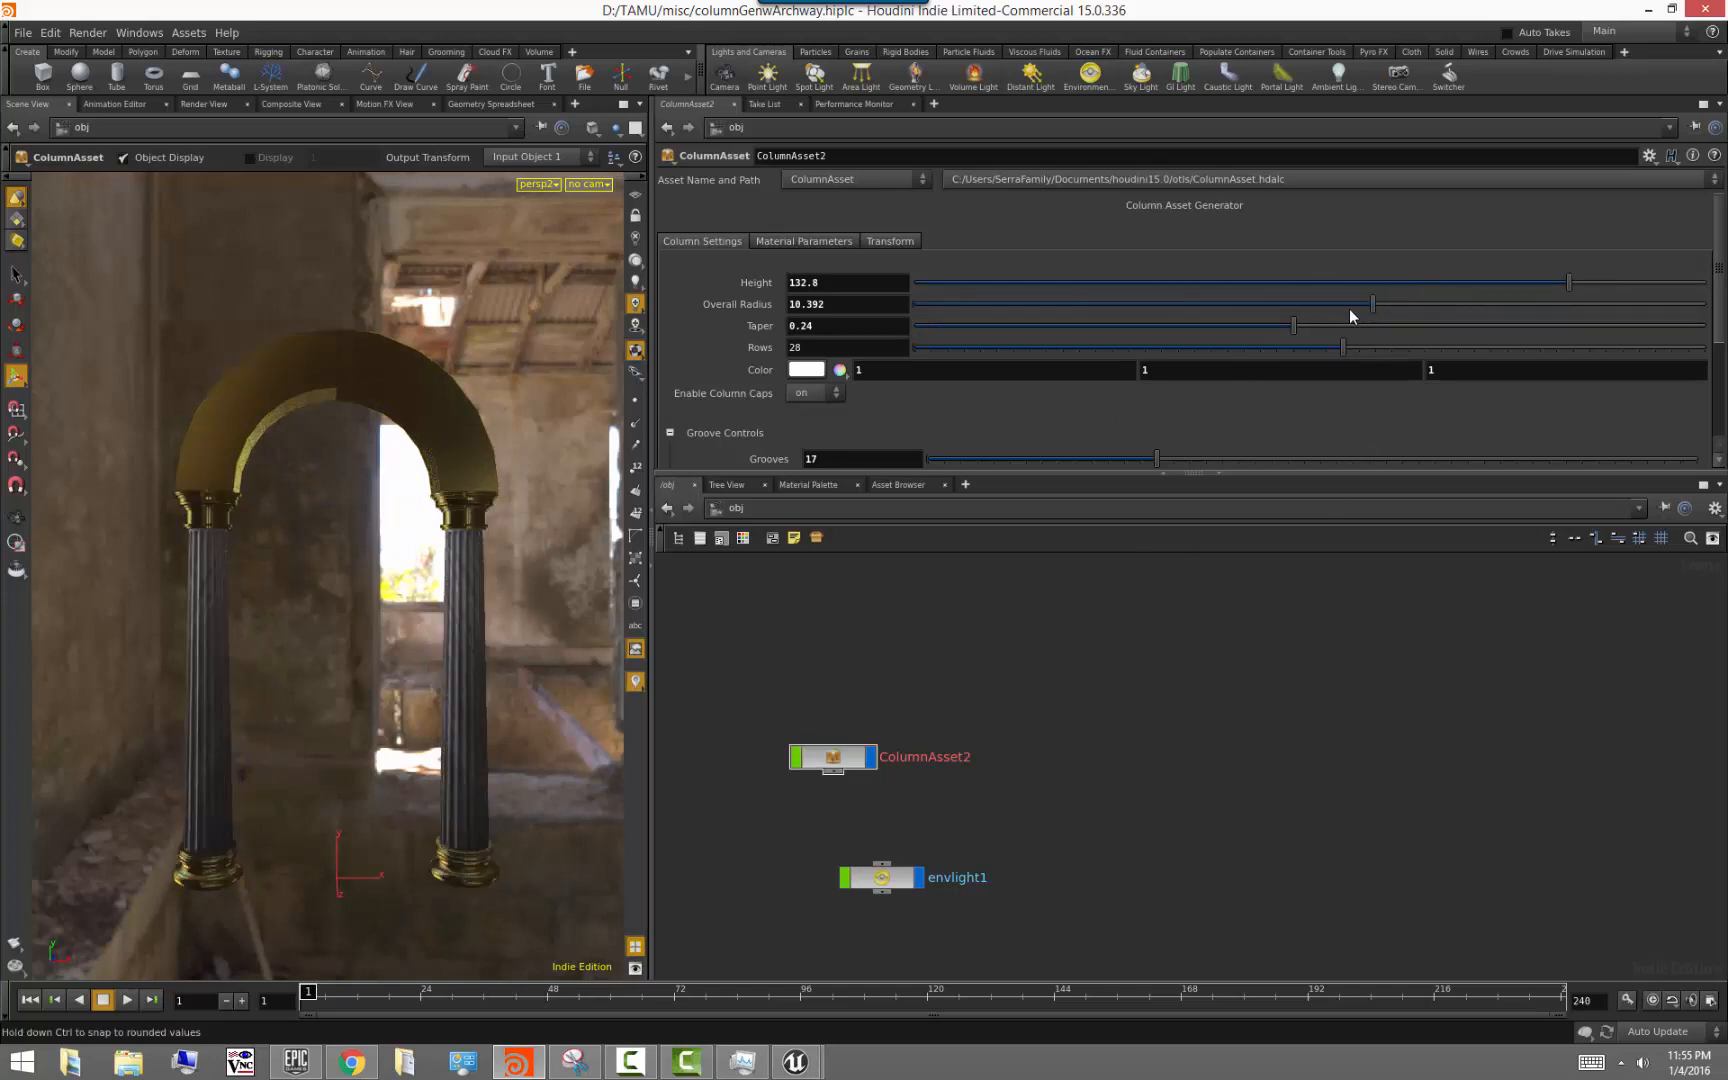
drag(1263, 317, 1215, 319)
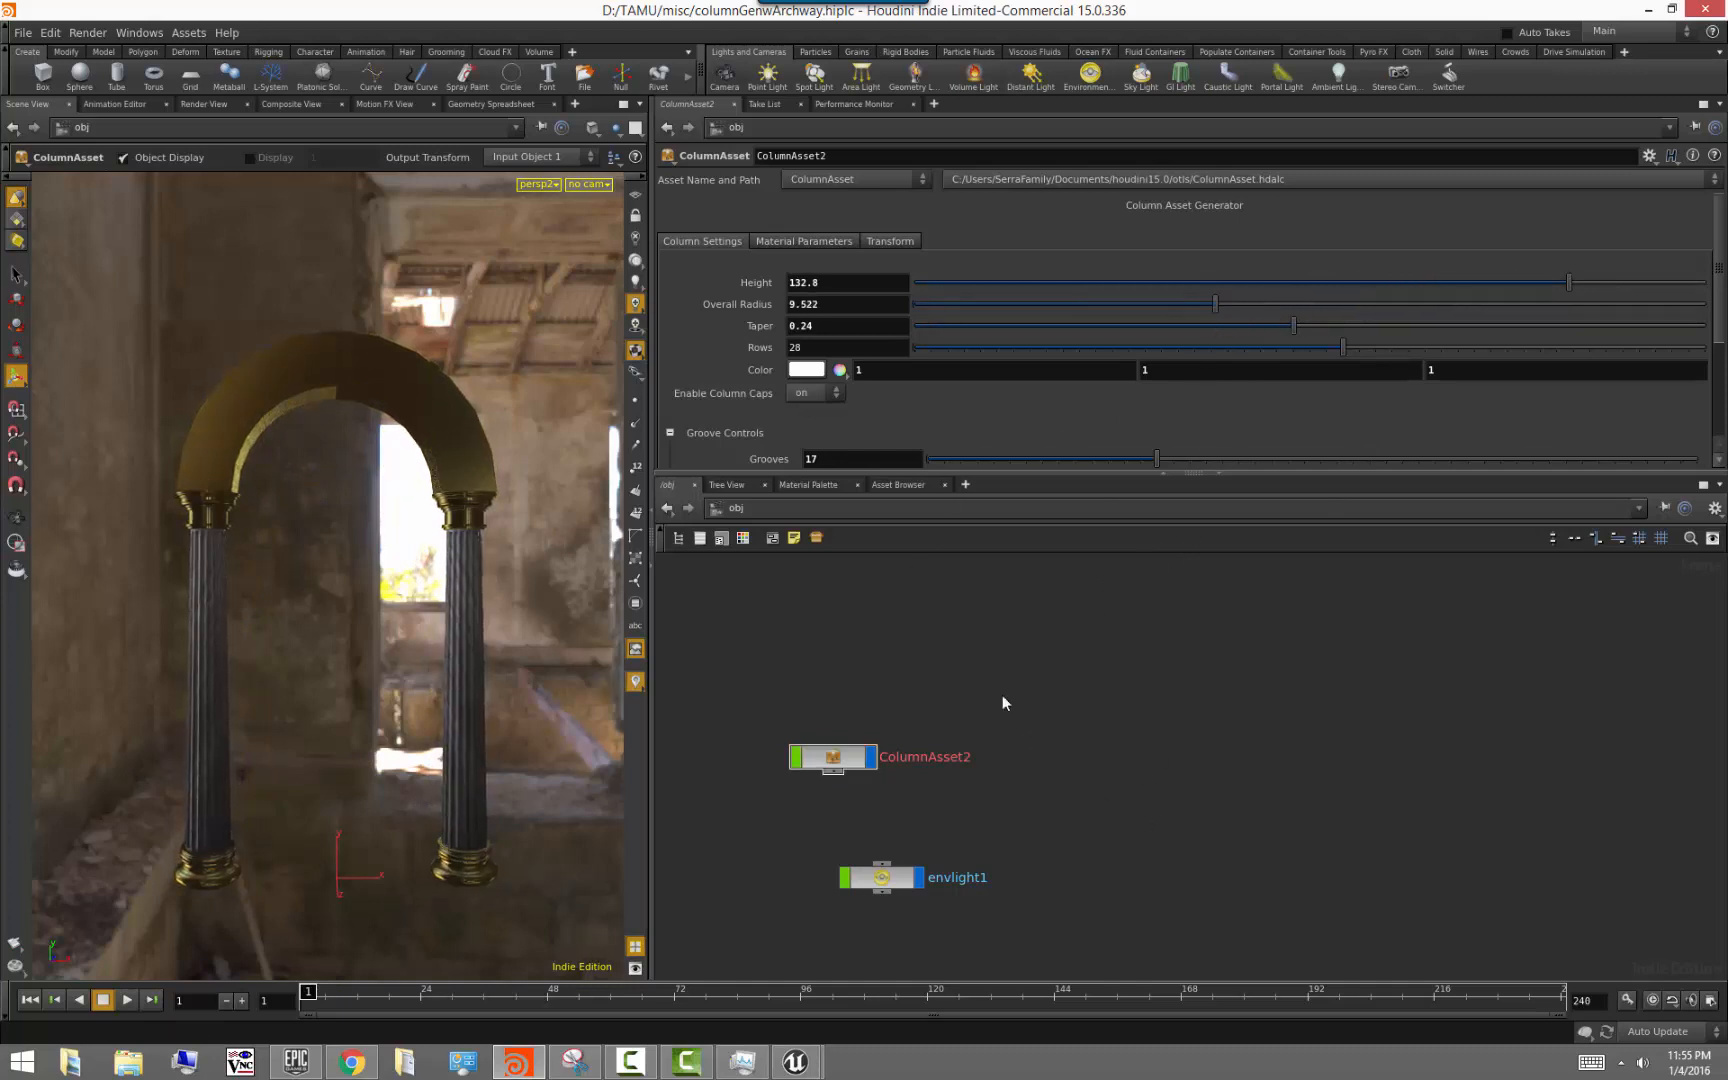
Export the resized archway to $HIP/columnArchway.fbx, switch to Unreal Editor and reimport the columnArchway static mesh
scroll(857, 401, down, 4)
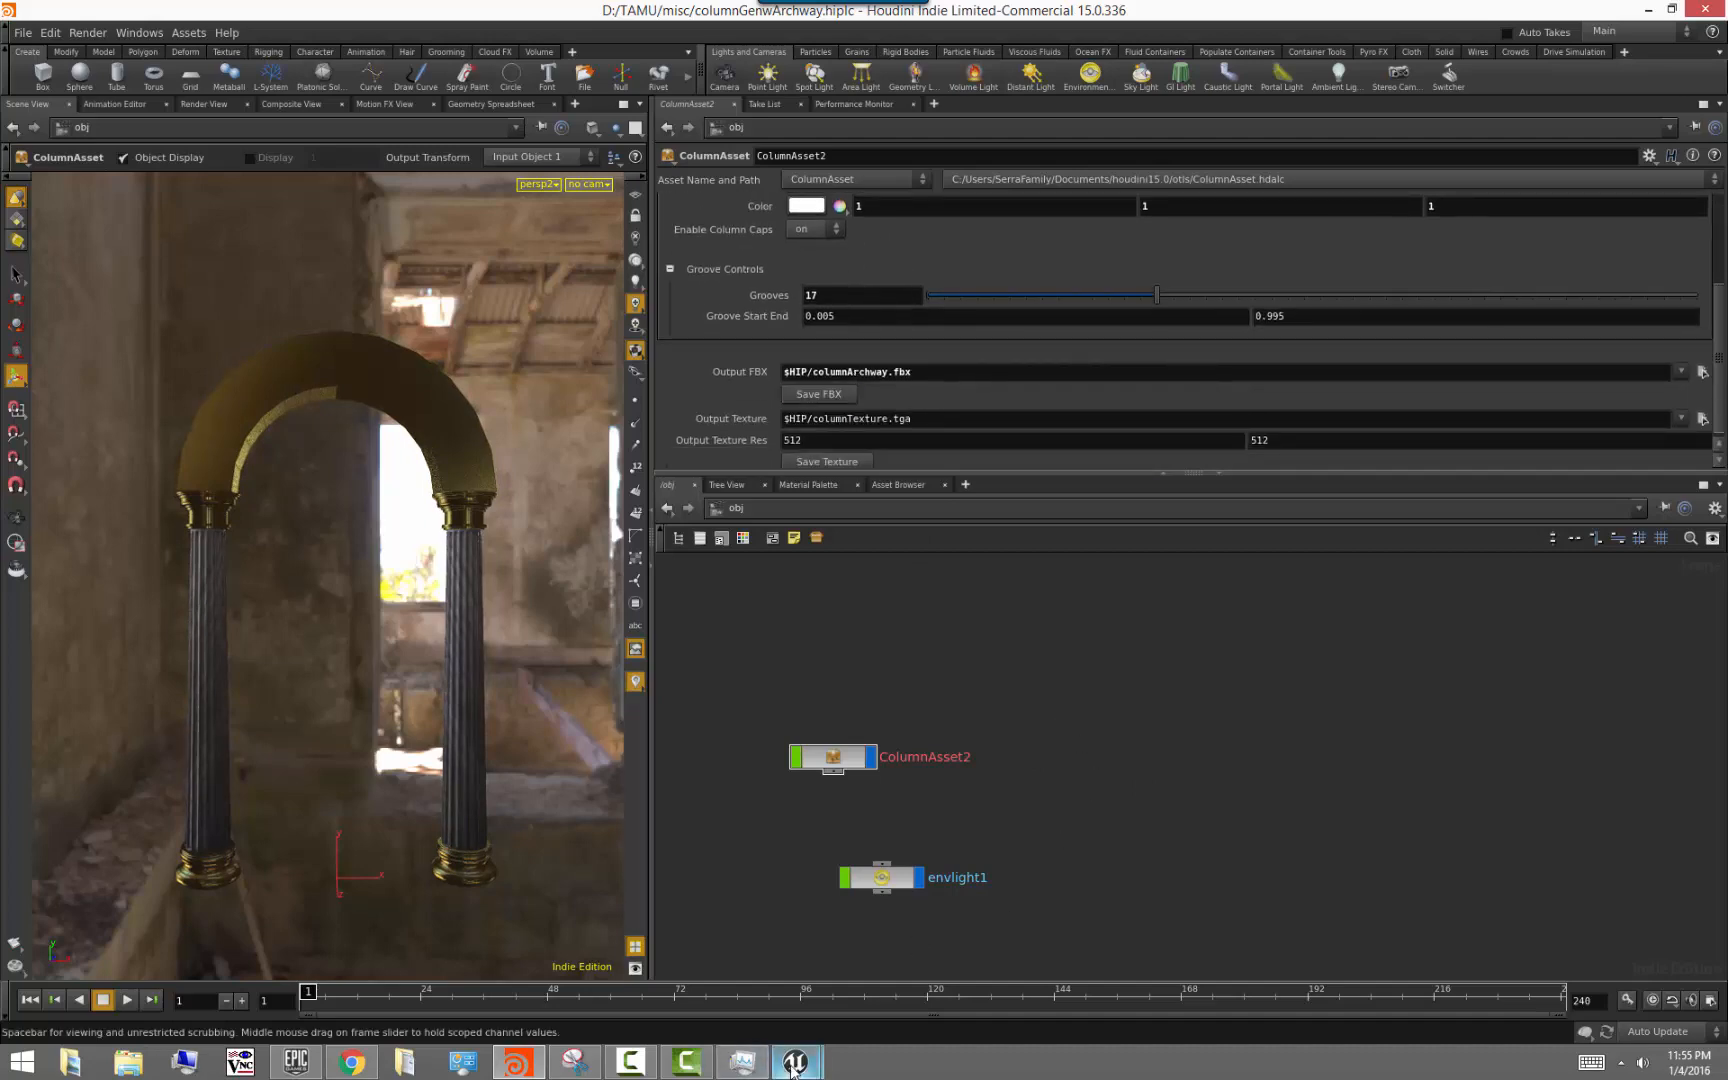
mouse_move(781, 1047)
click(716, 975)
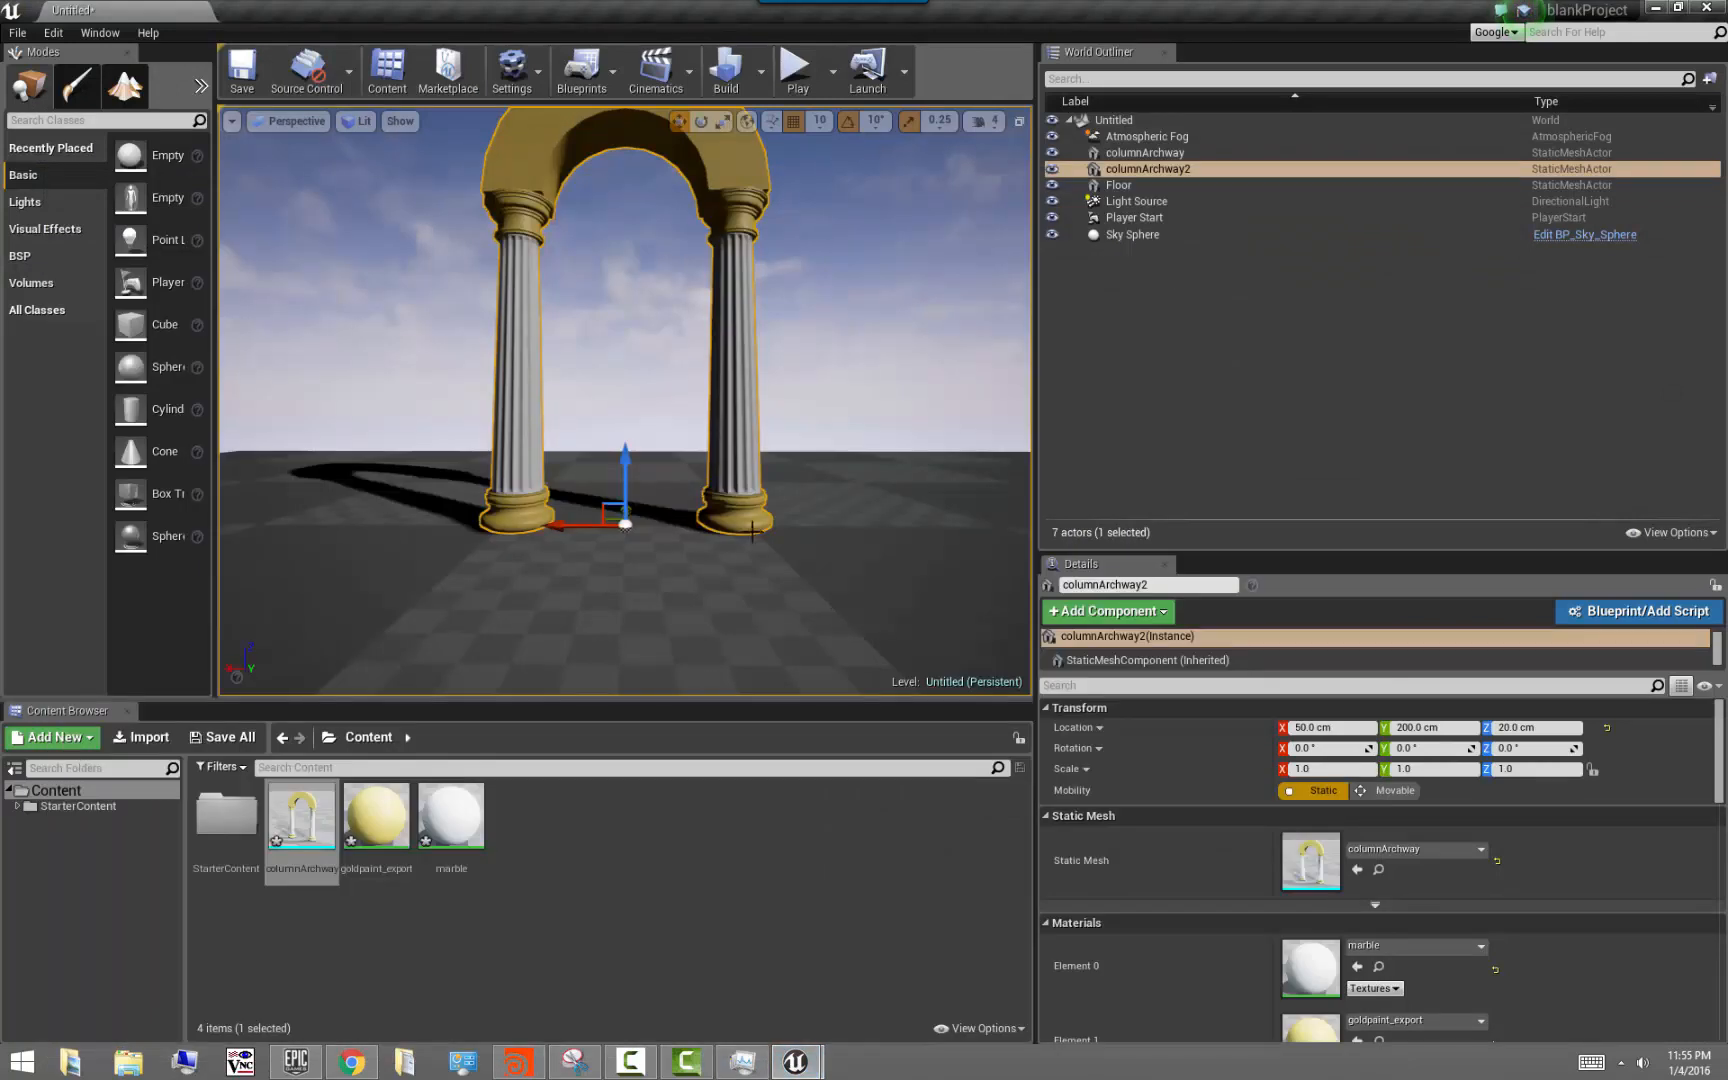
right_click(305, 815)
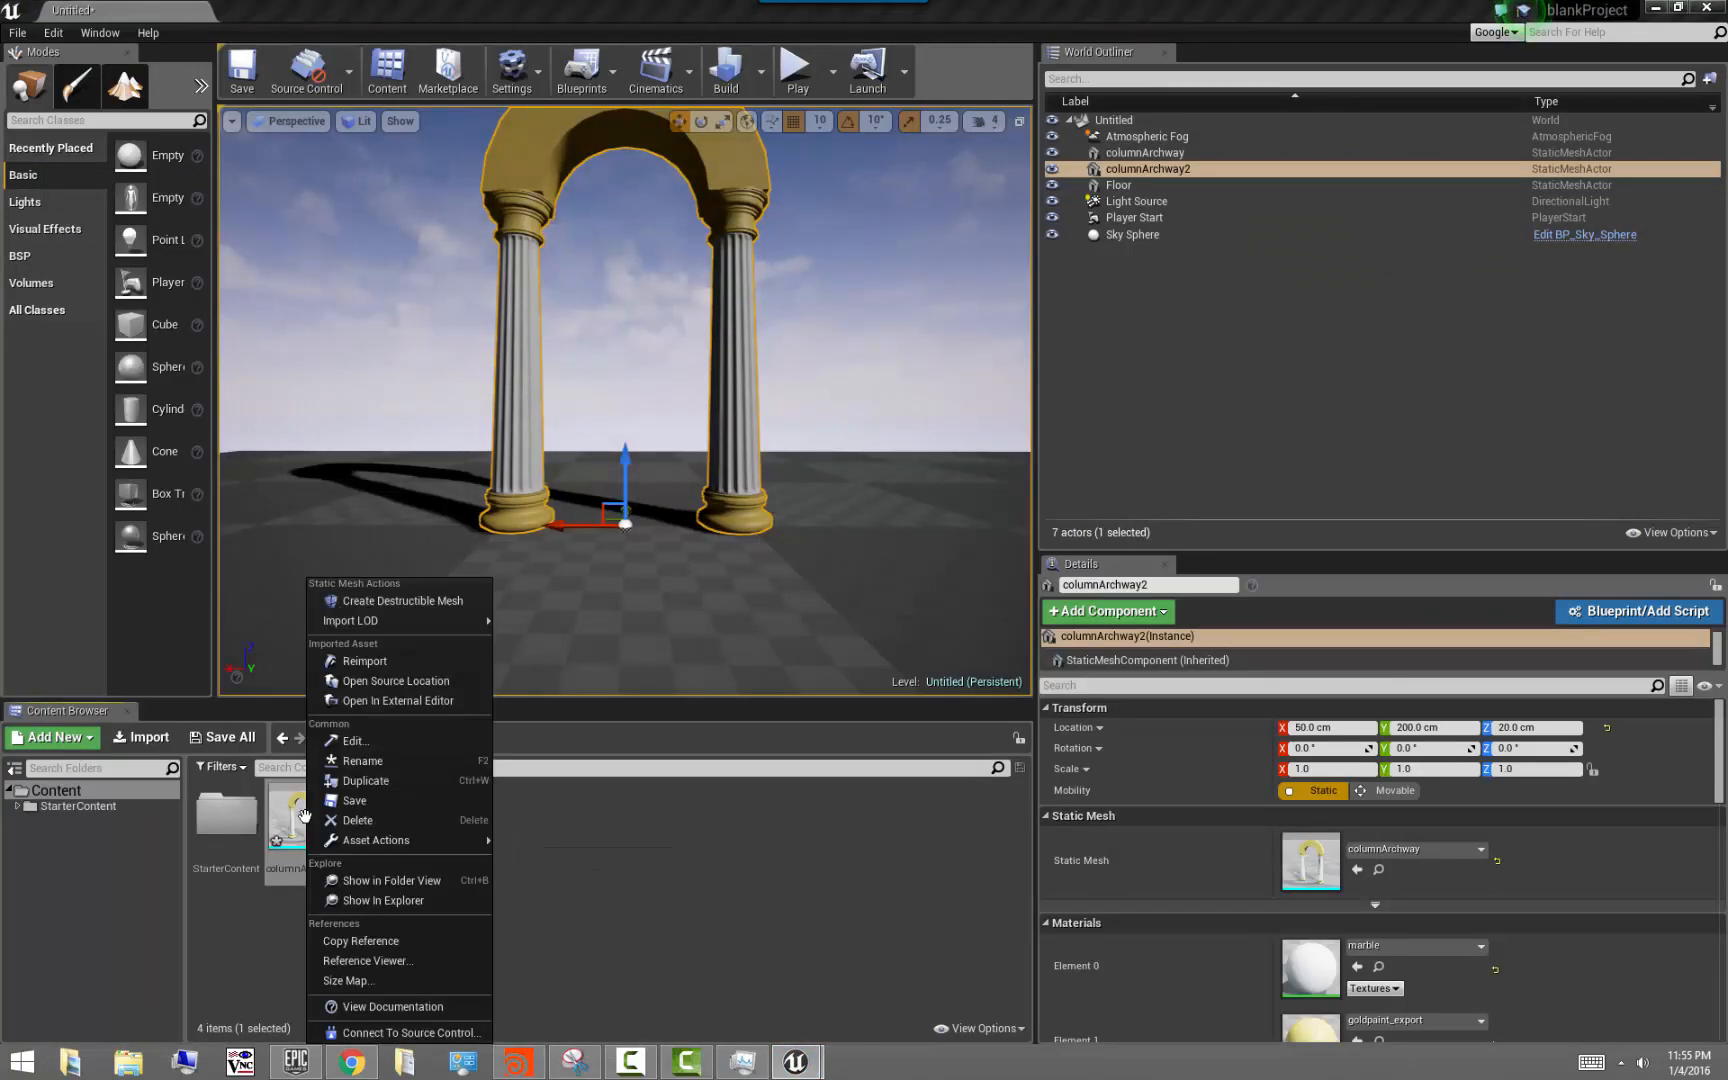
click(378, 661)
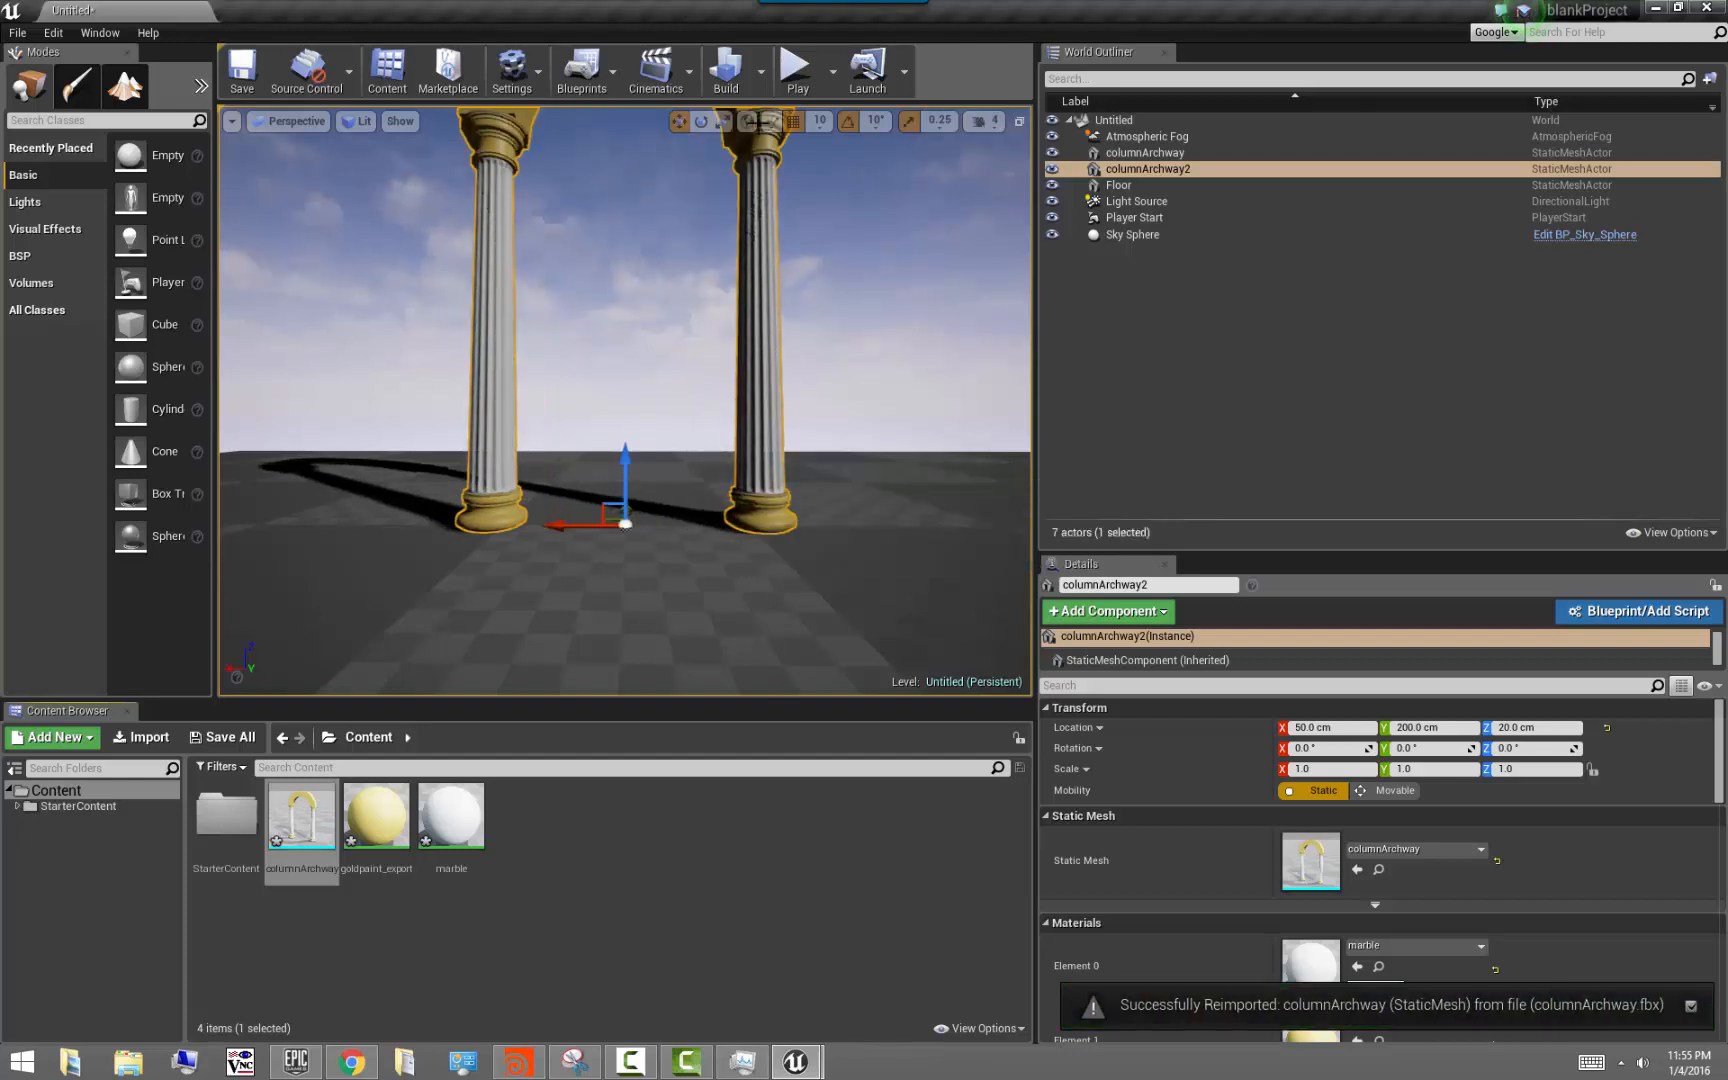
Play the level with the reimported archway, fly around, through and into its taller columns to test collision, and stop playing
click(797, 70)
click(625, 400)
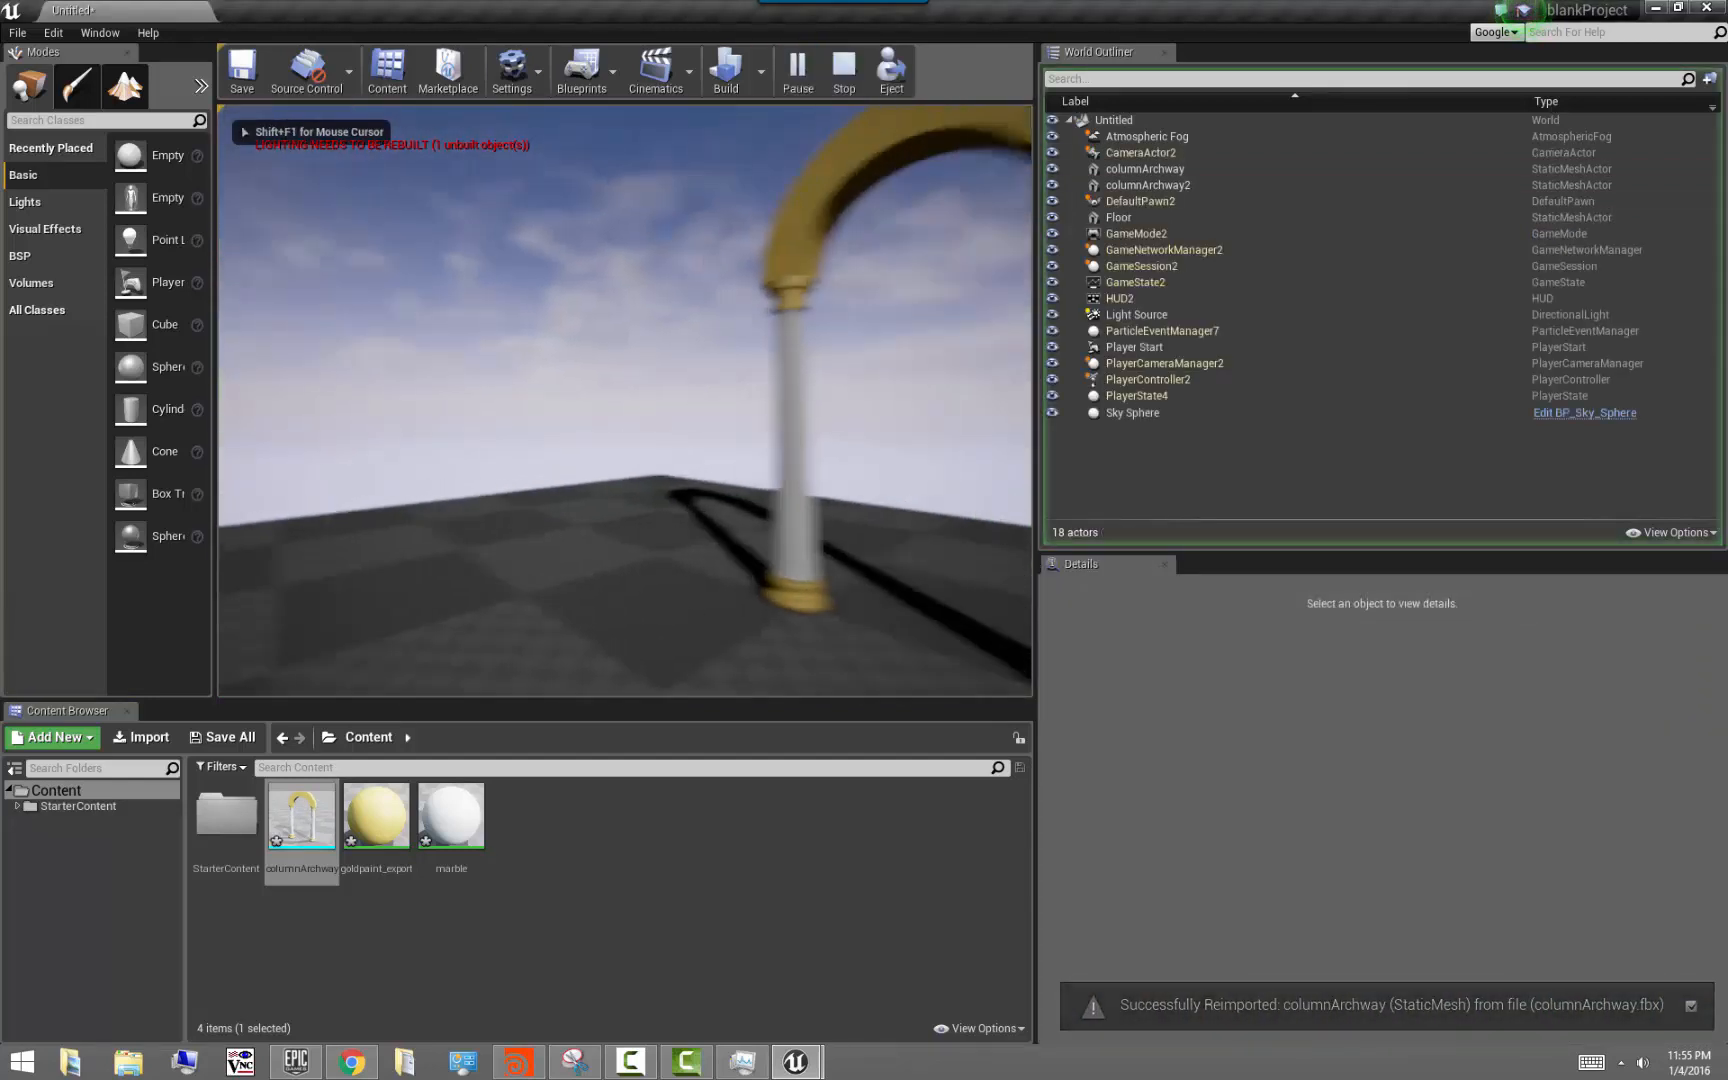
key(w)
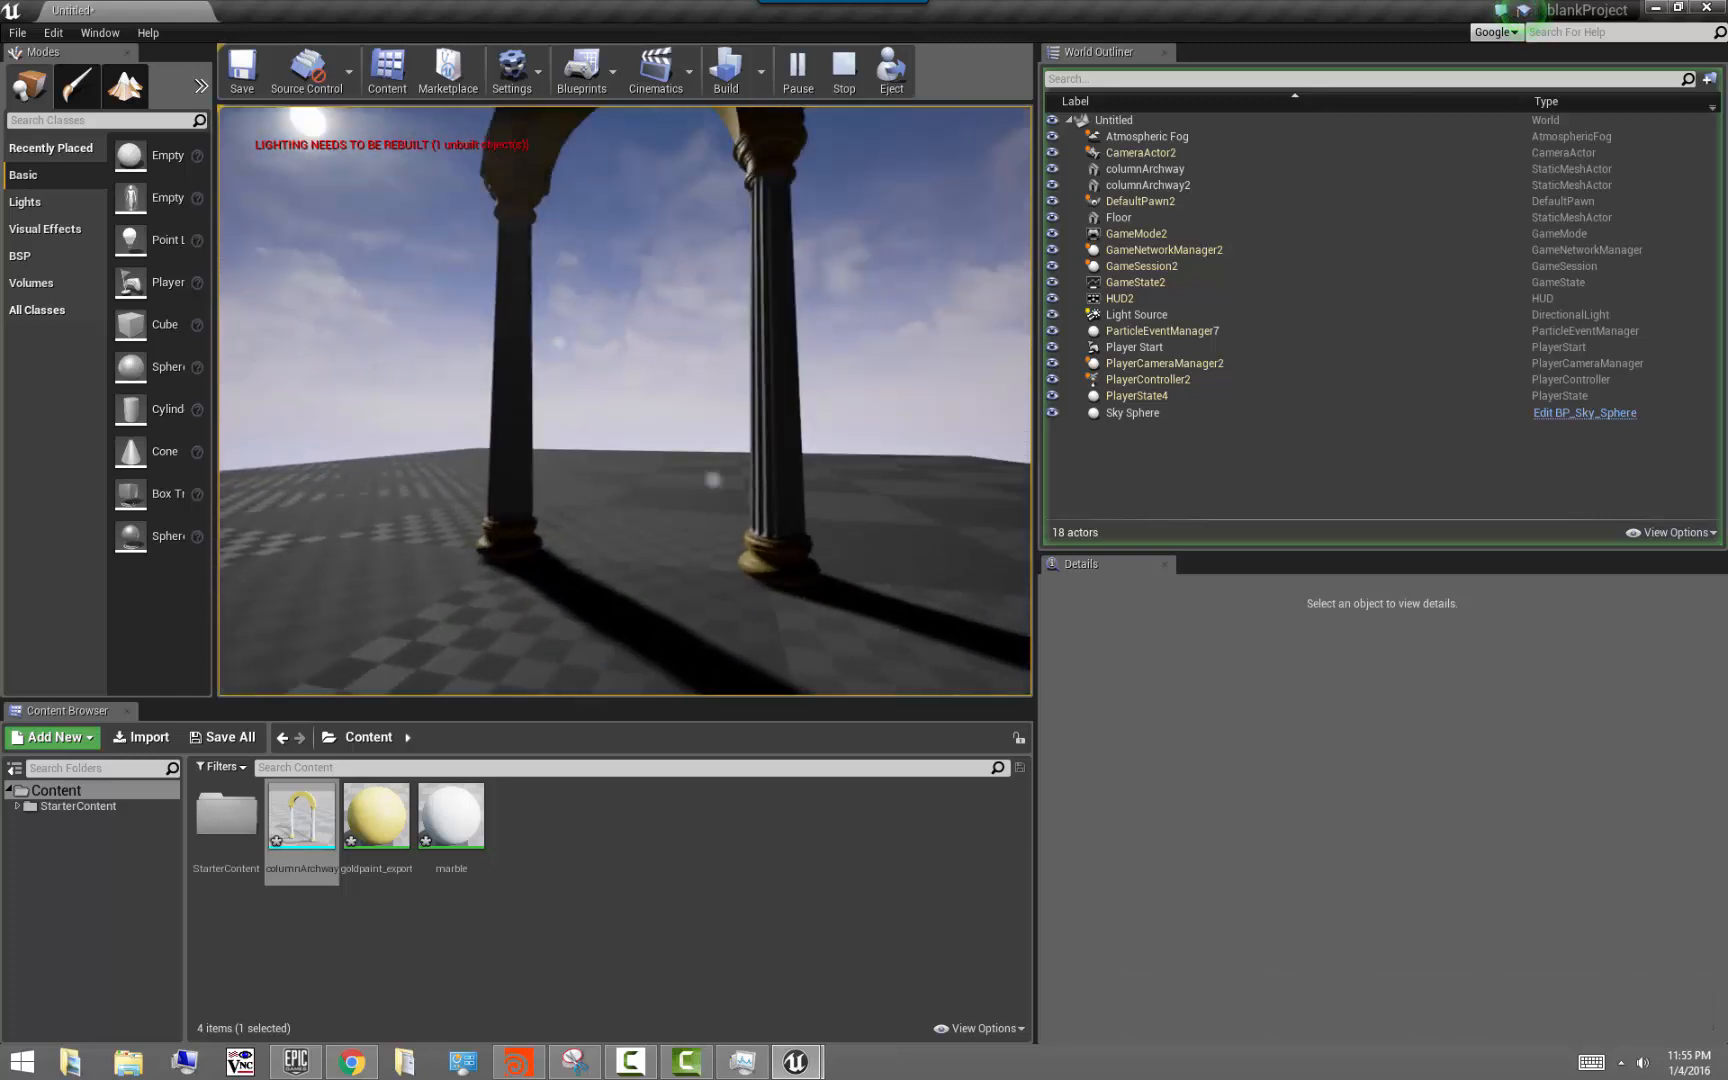
key(w)
key(w)
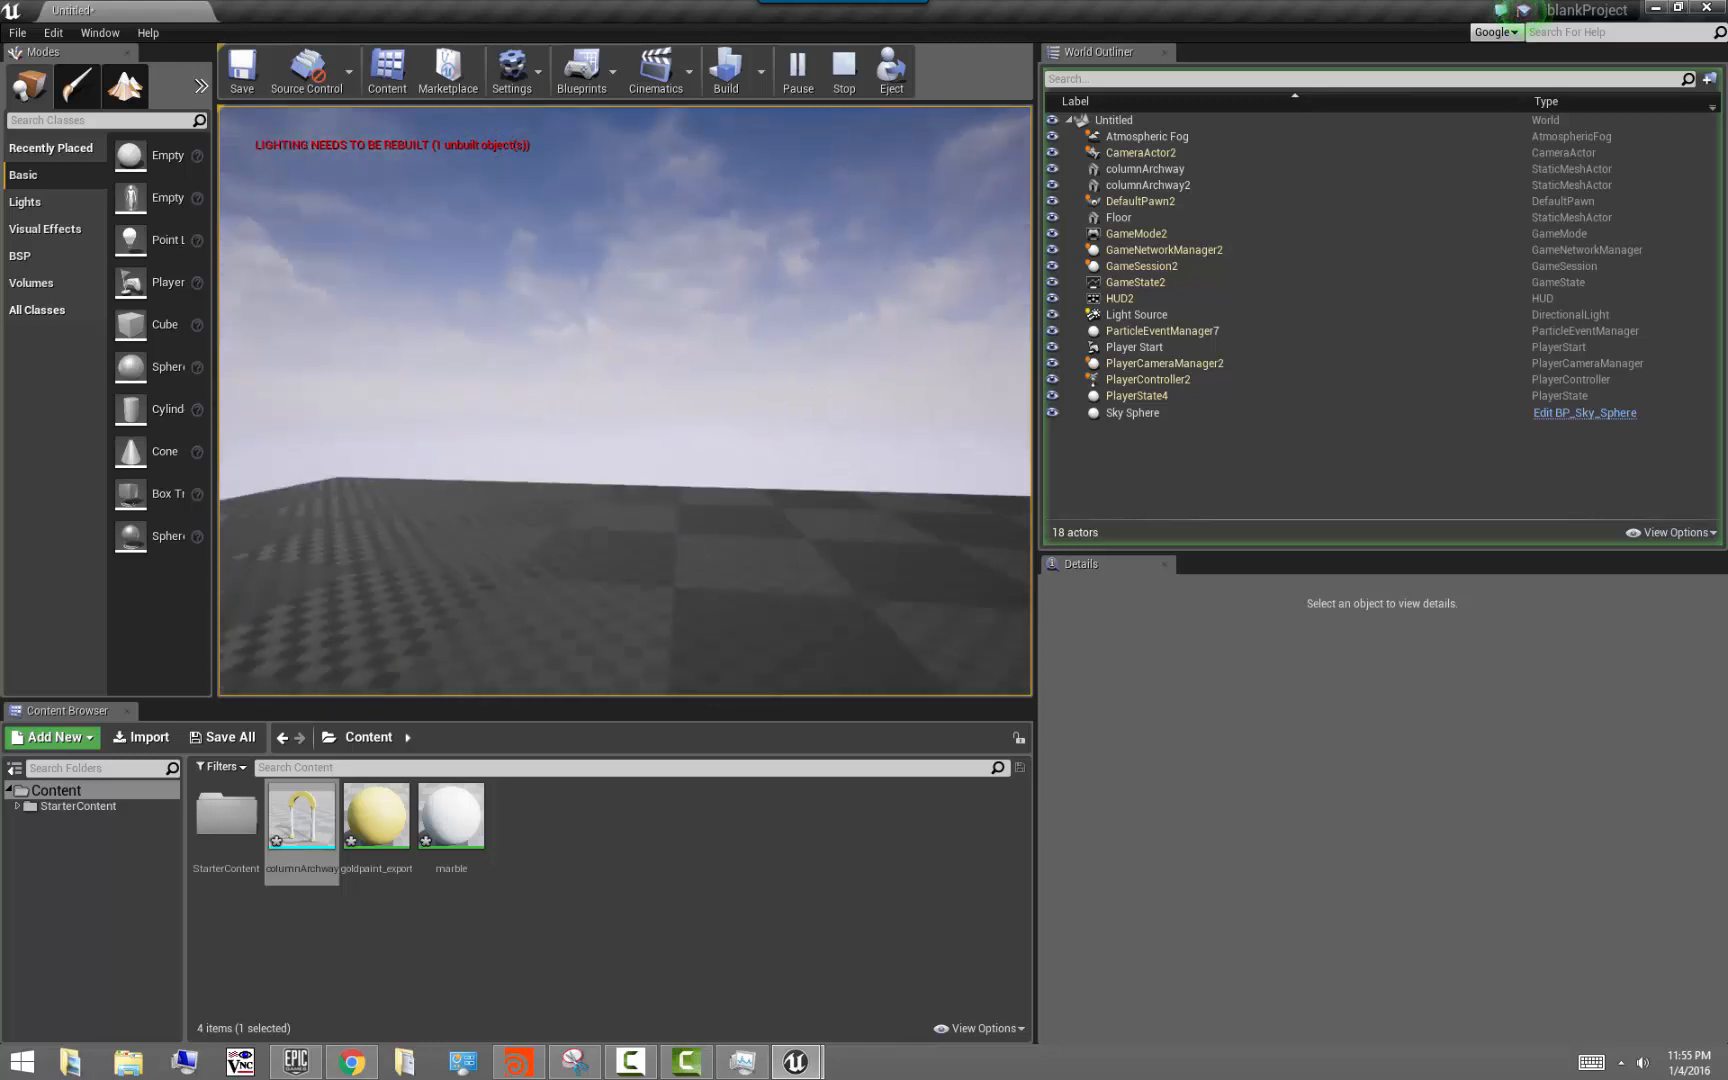
key(w)
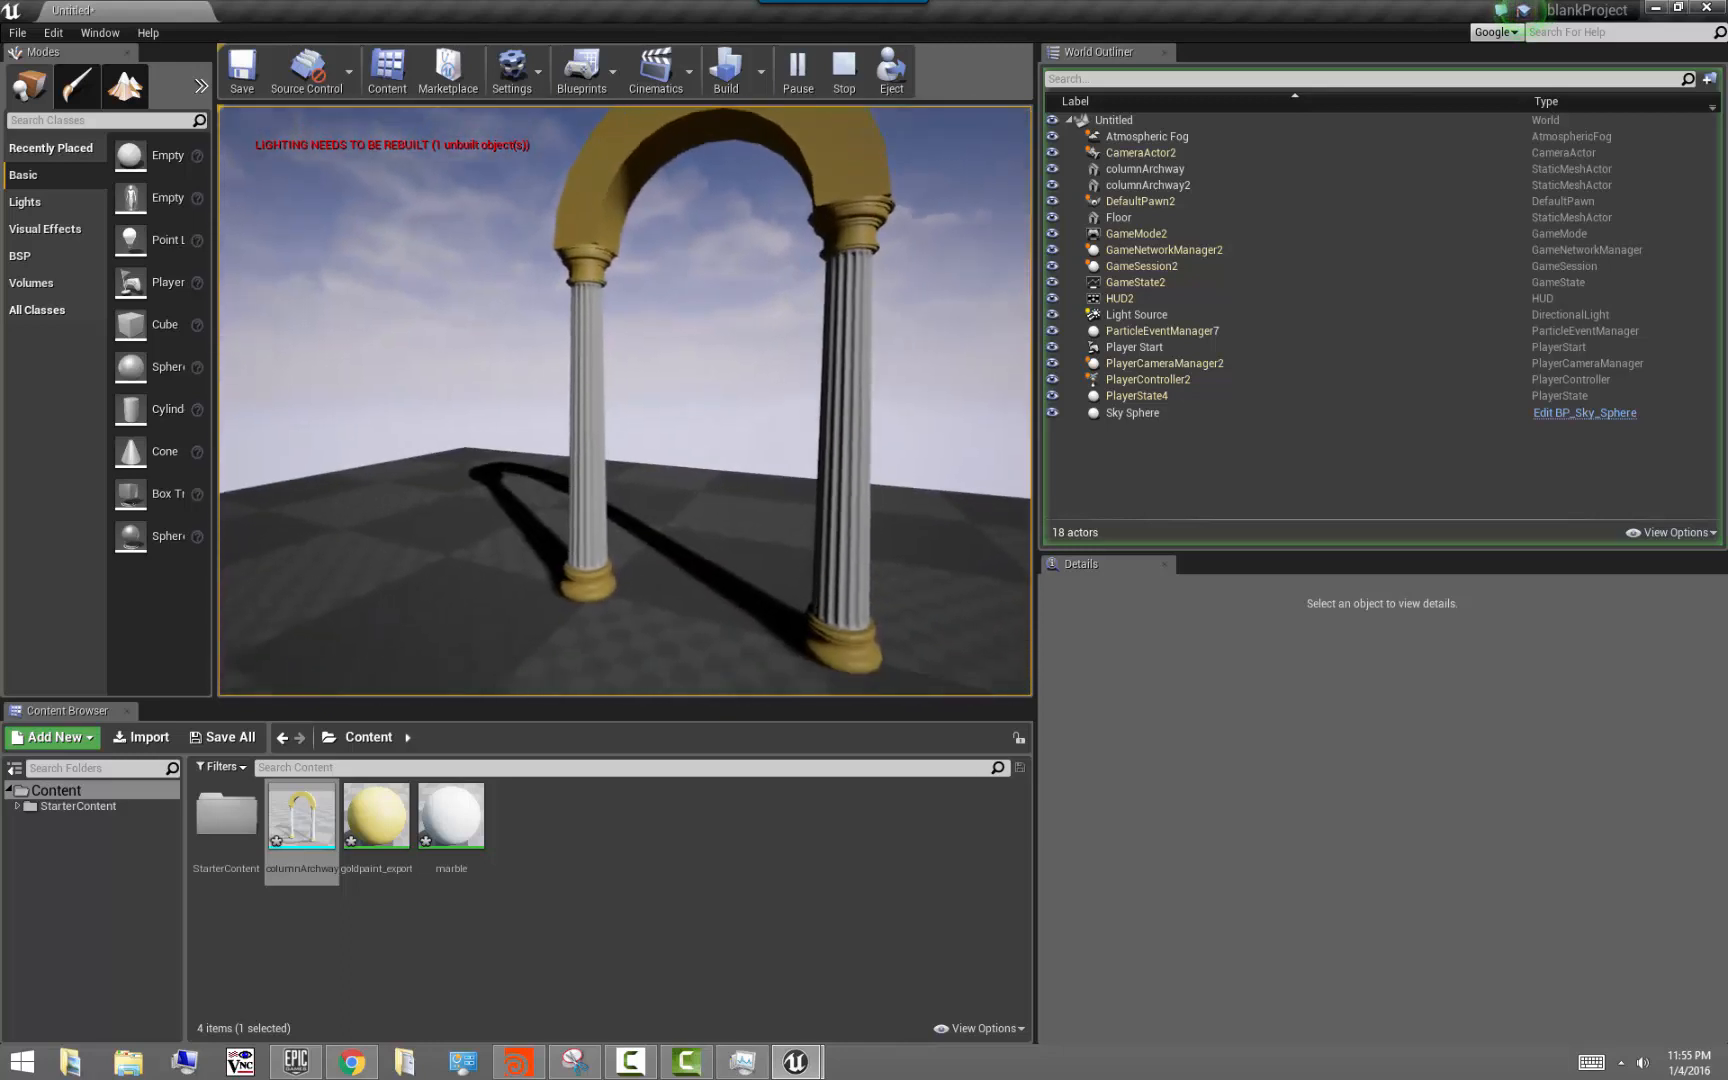
key(w)
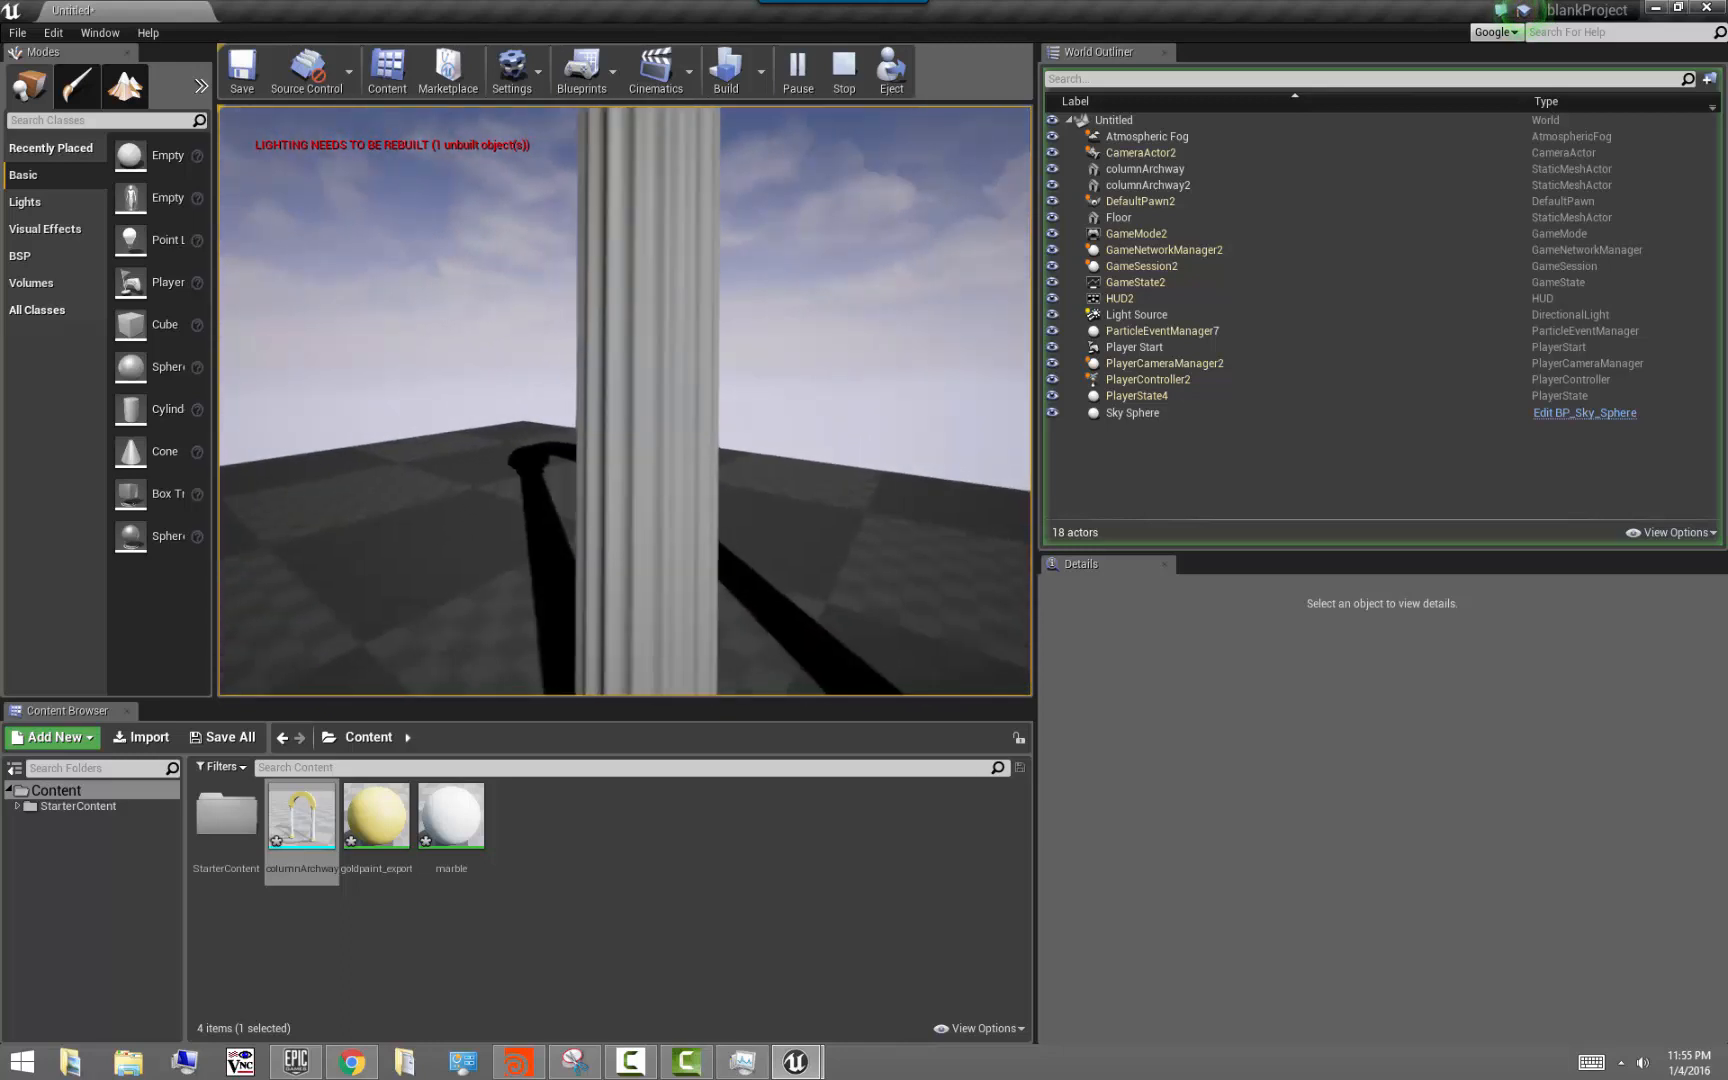
key(a)
key(a)
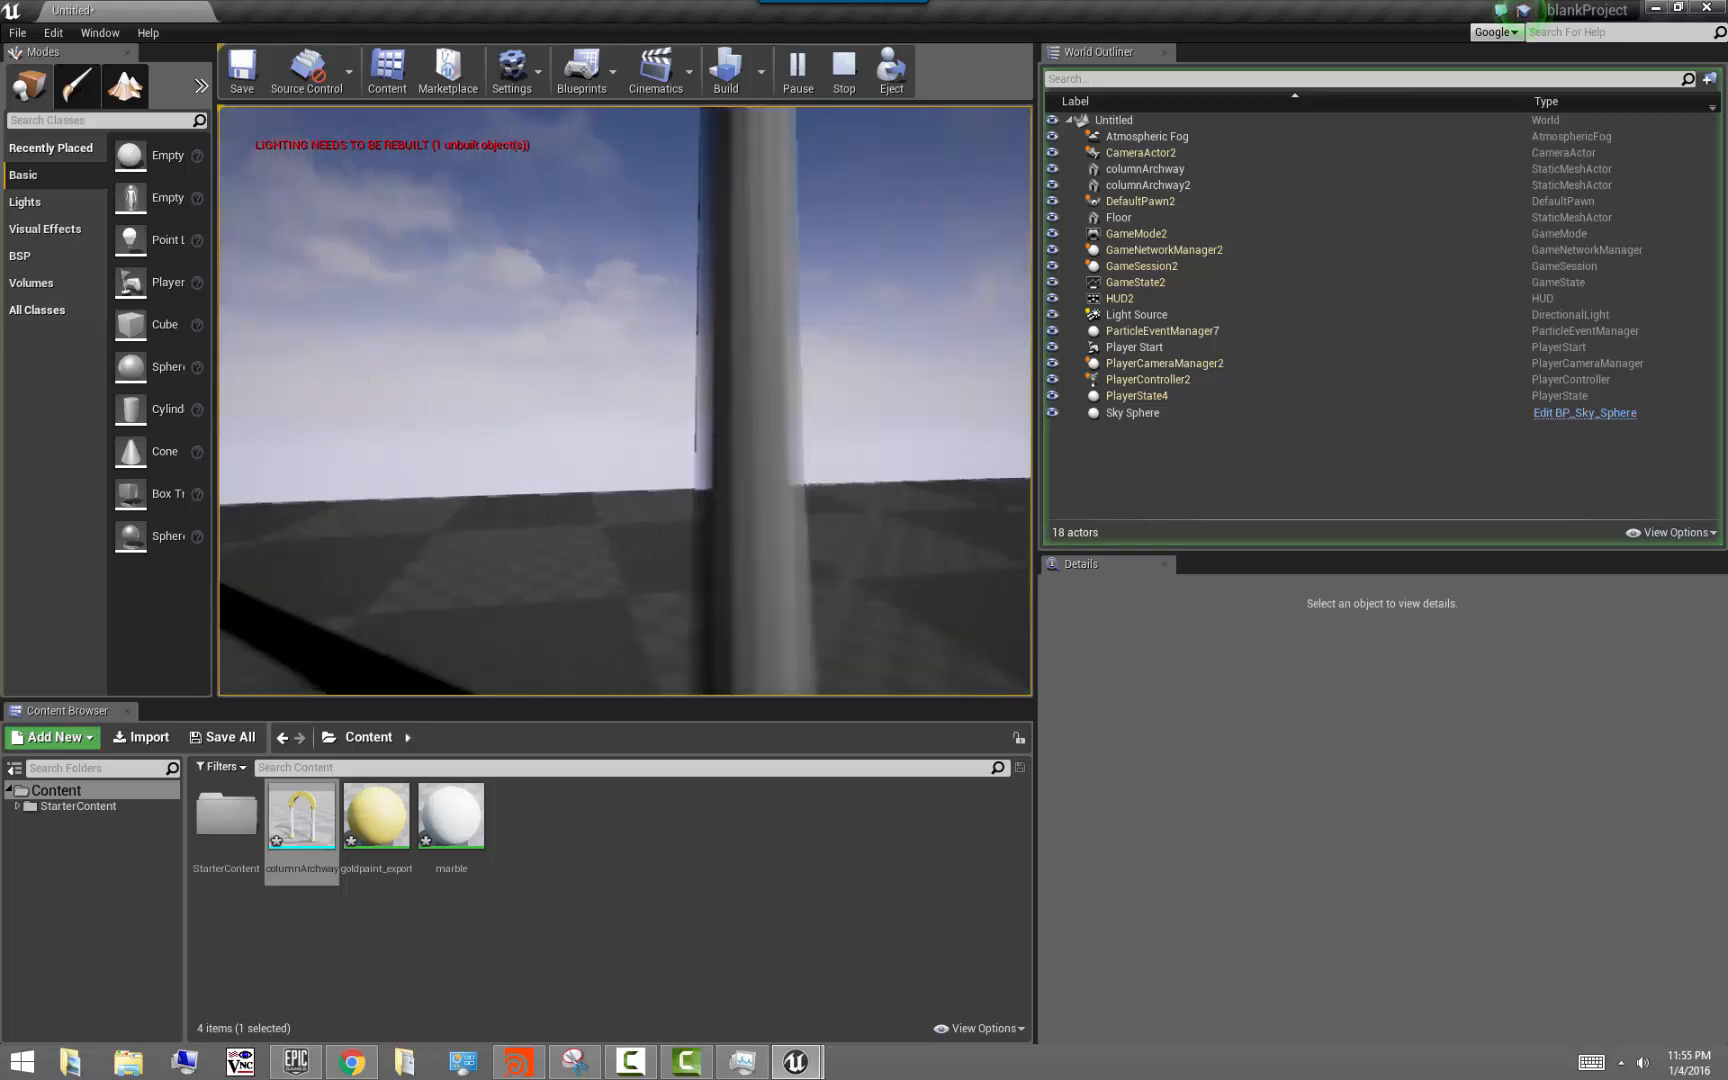
key(d)
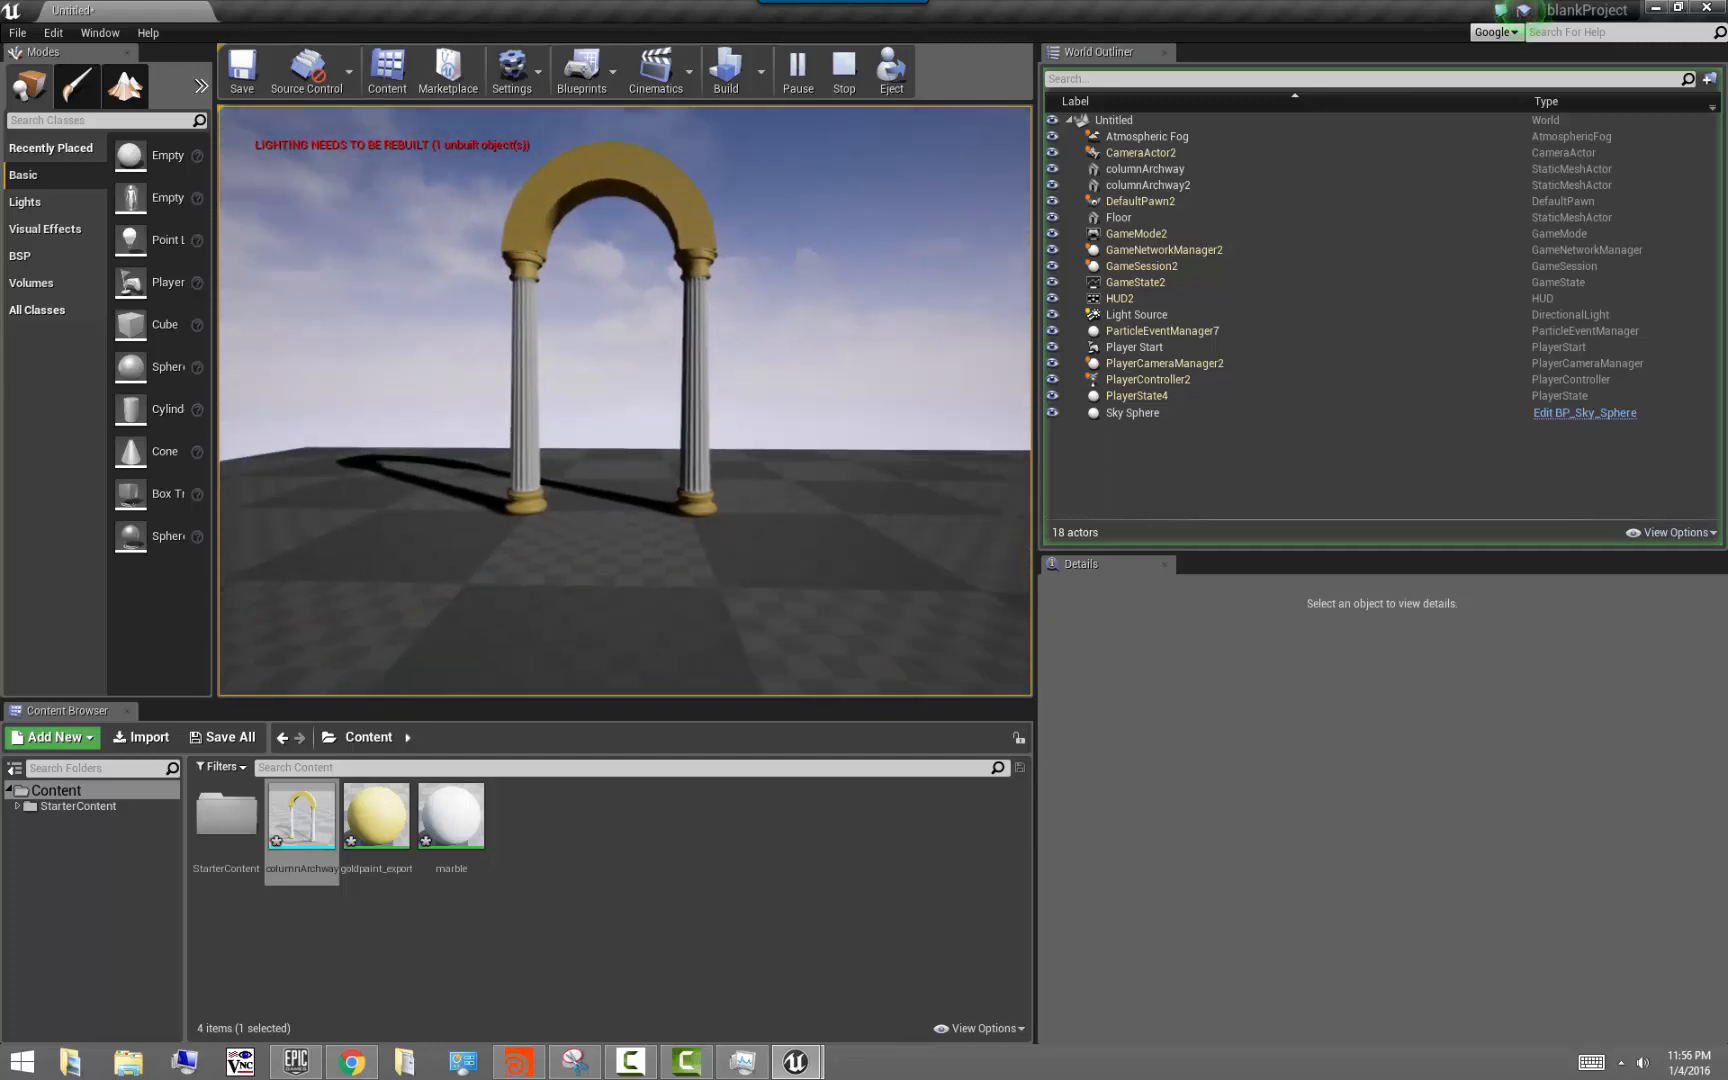
key(w)
key(w)
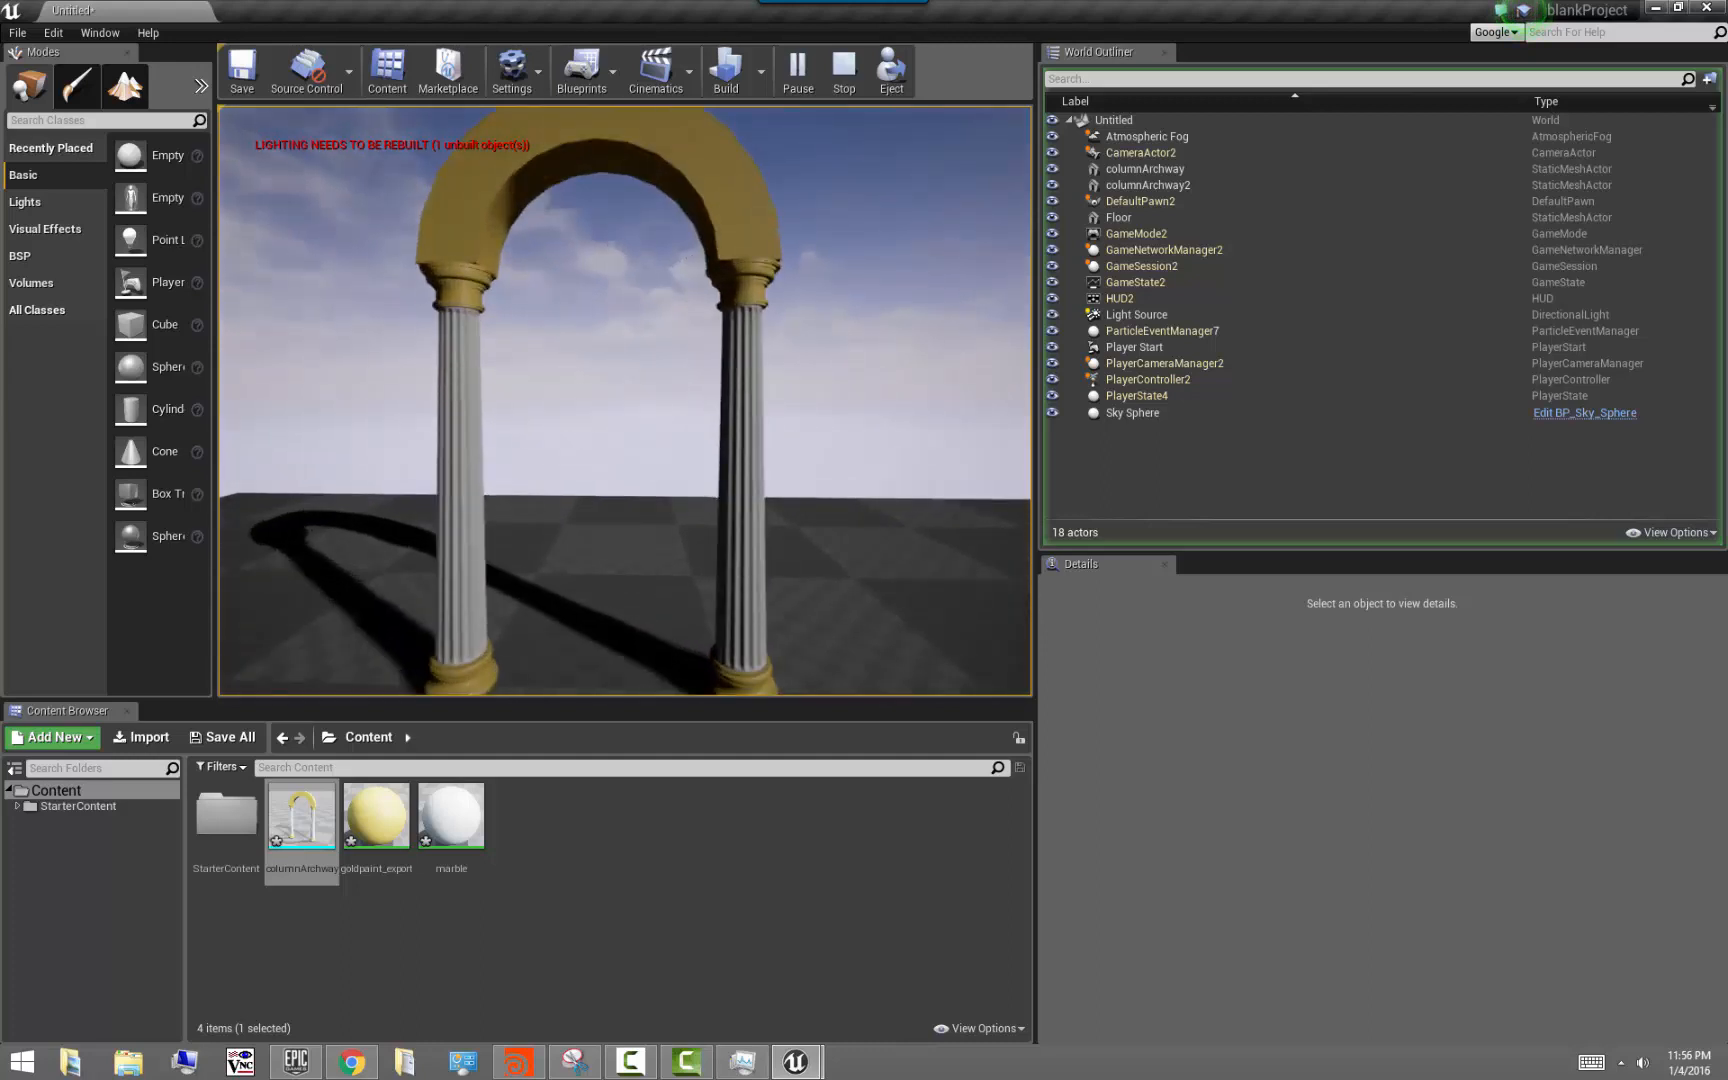
key(d)
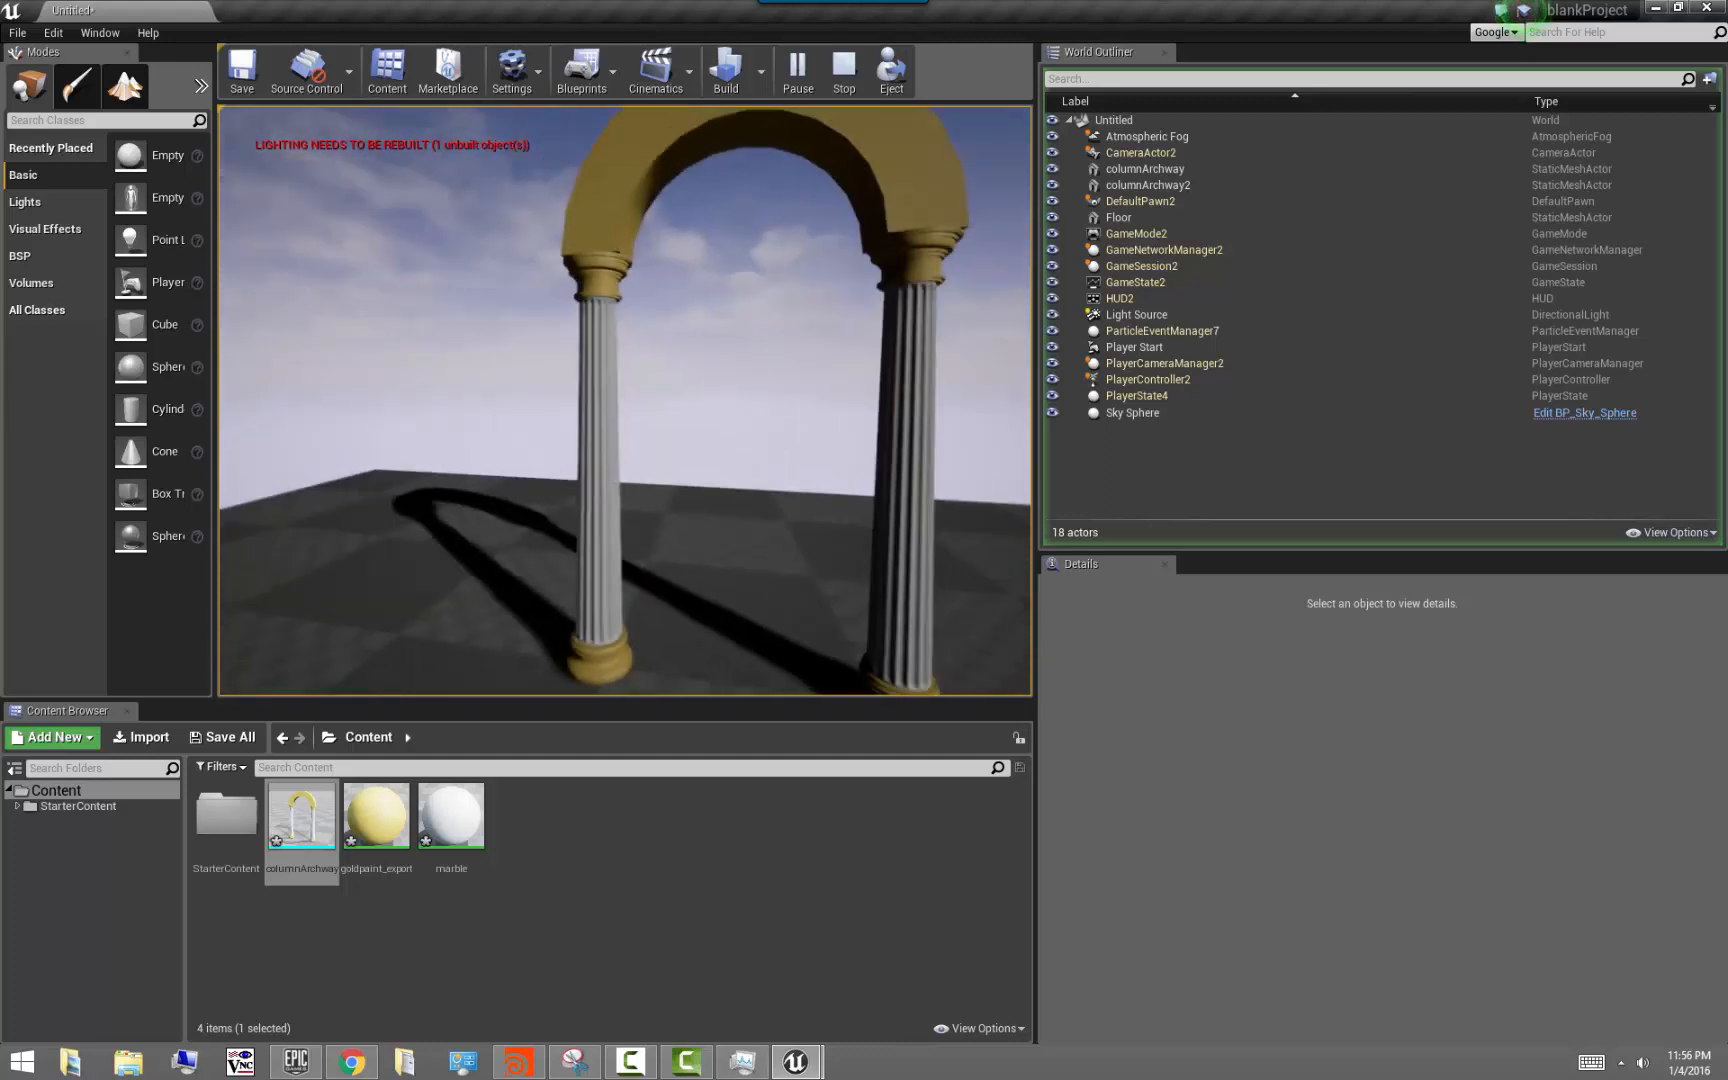
key(a)
key(d)
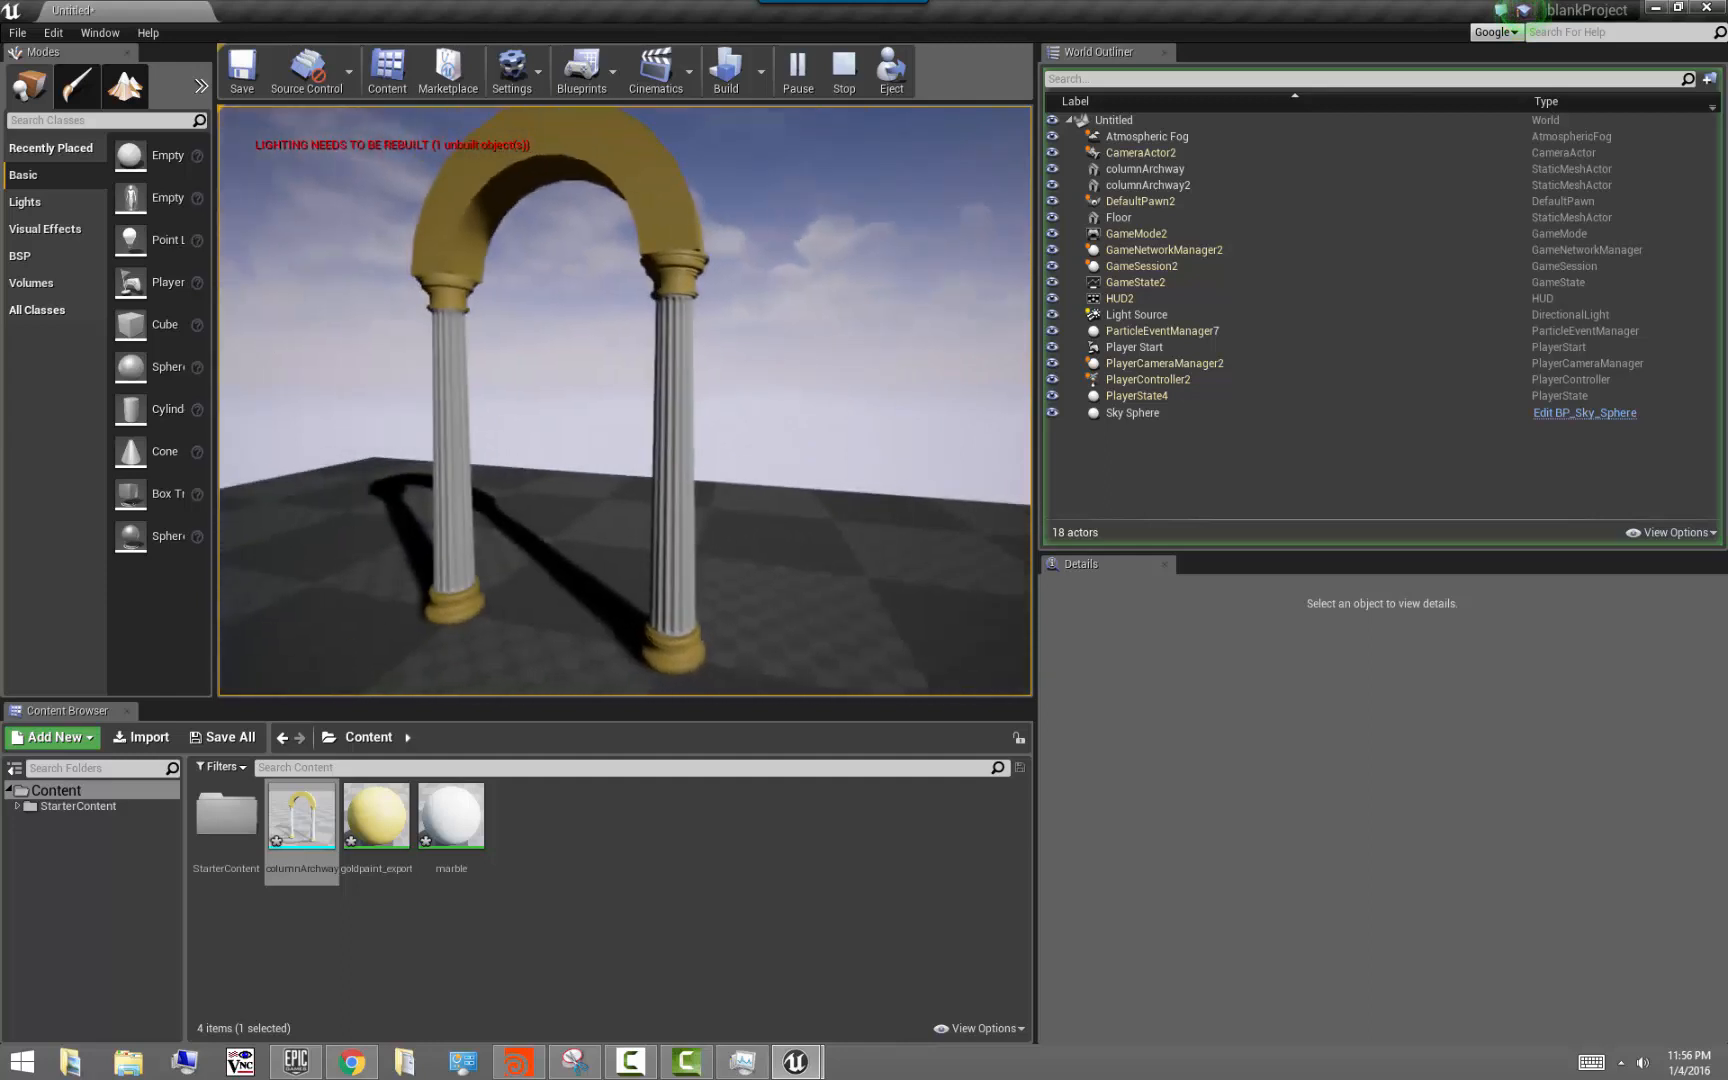
key(a)
key(w)
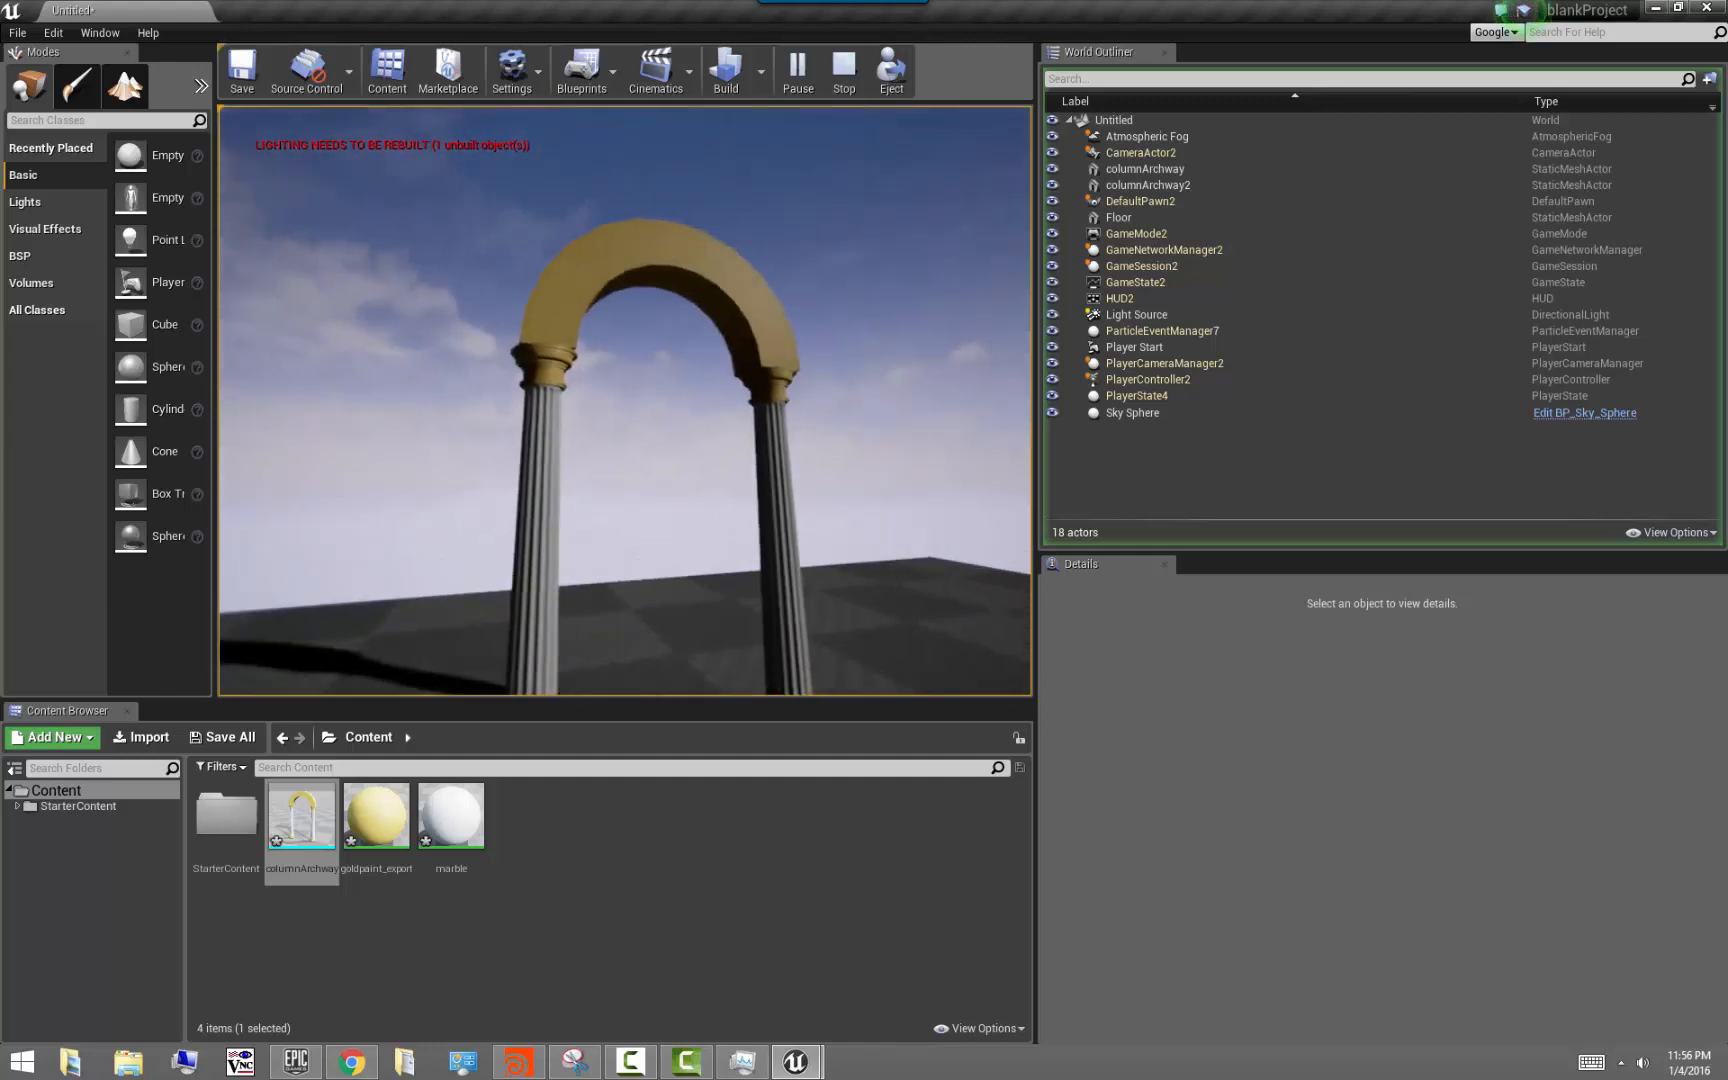
key(d)
key(d)
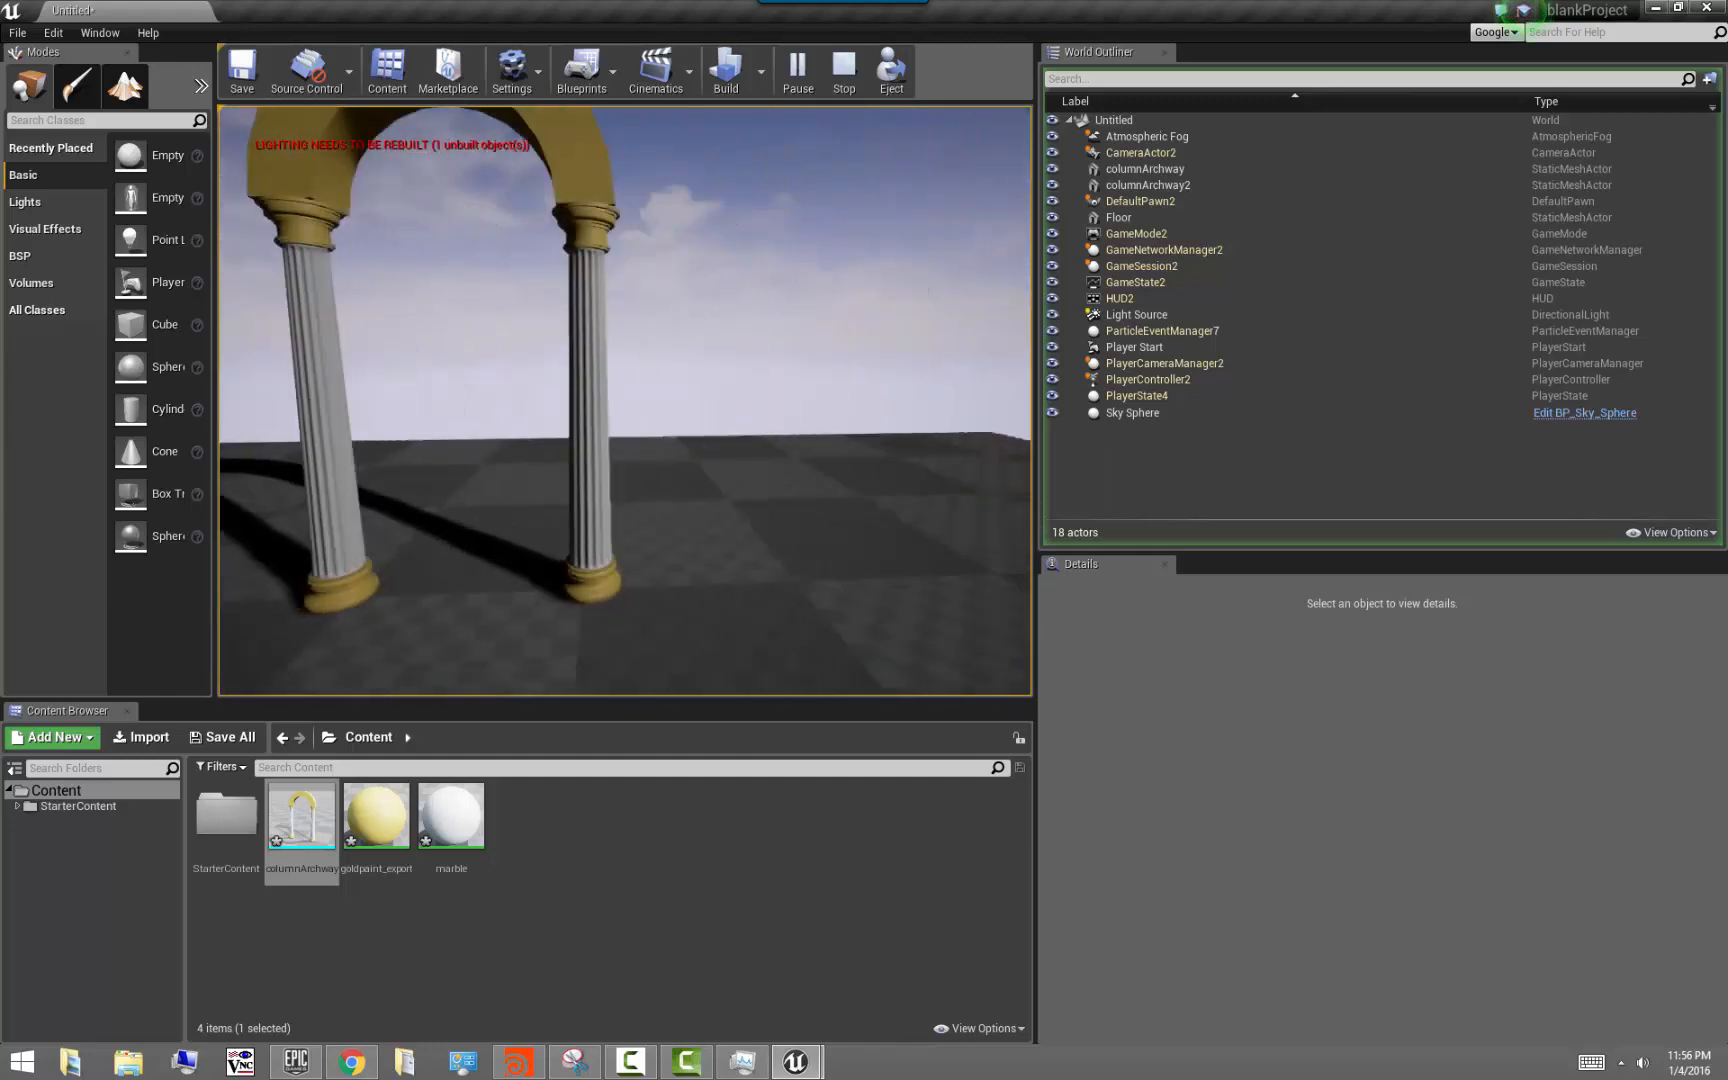
key(w)
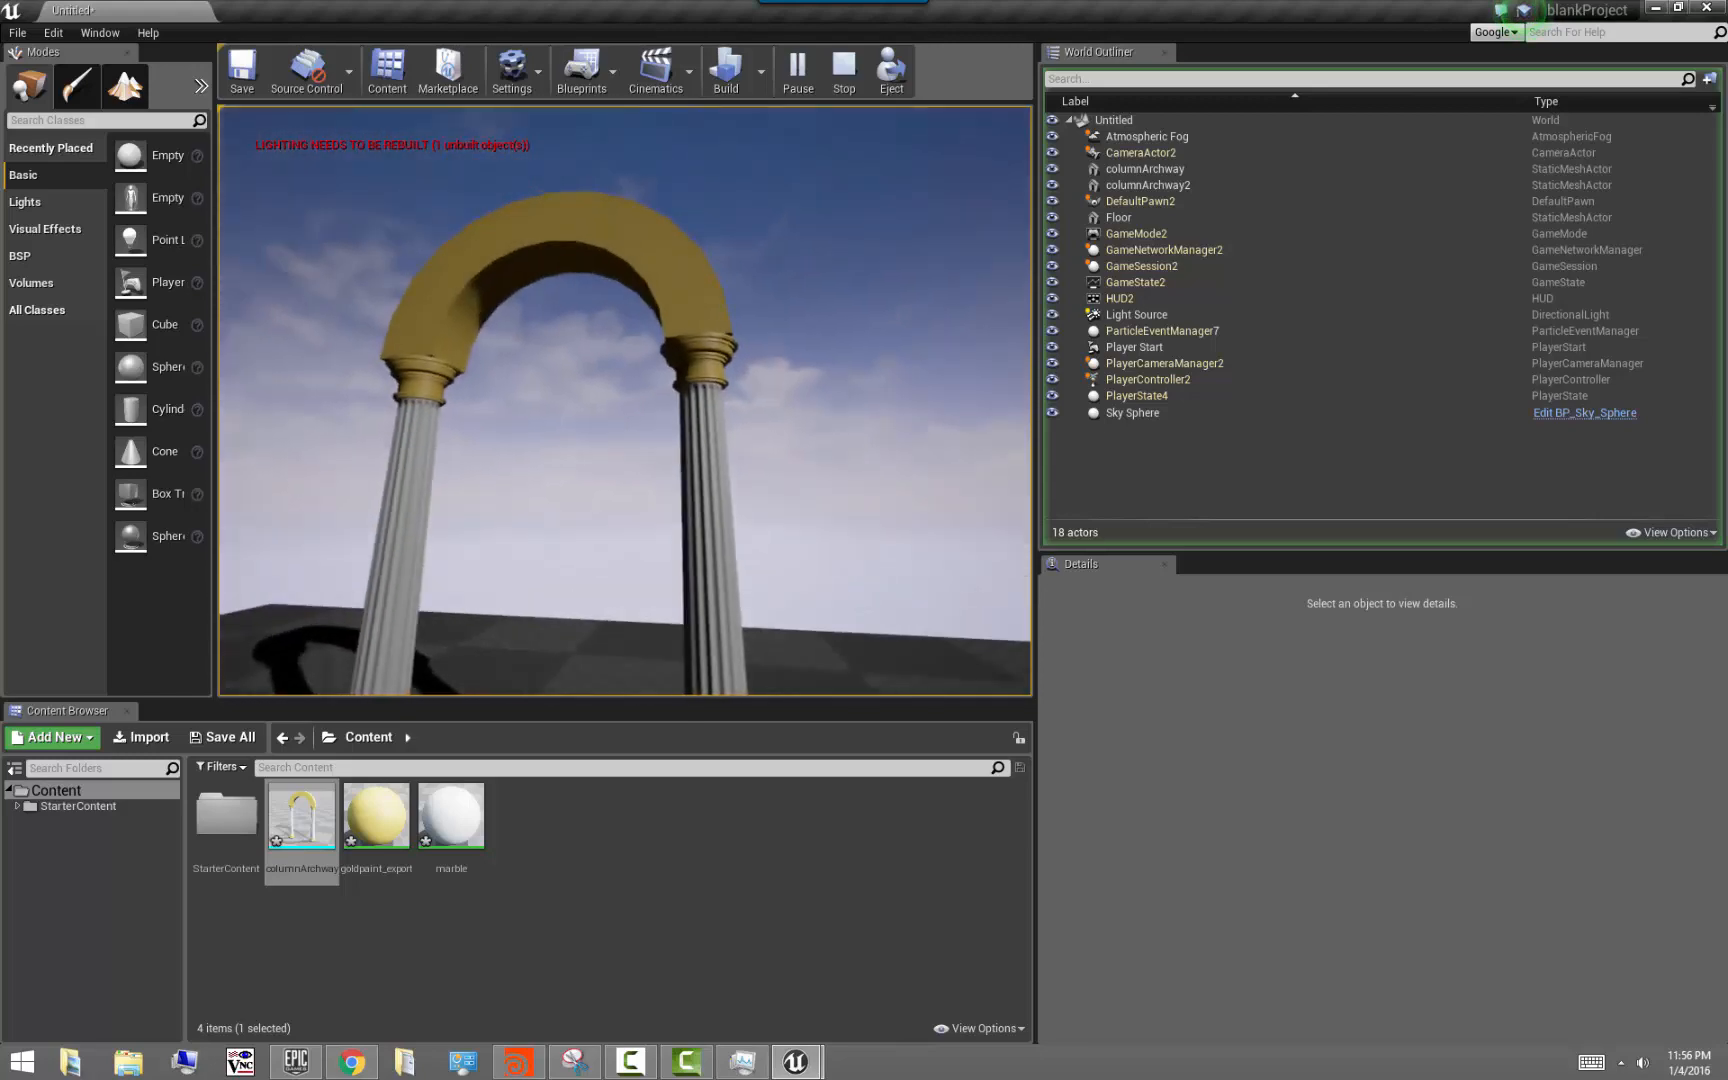
key(Escape)
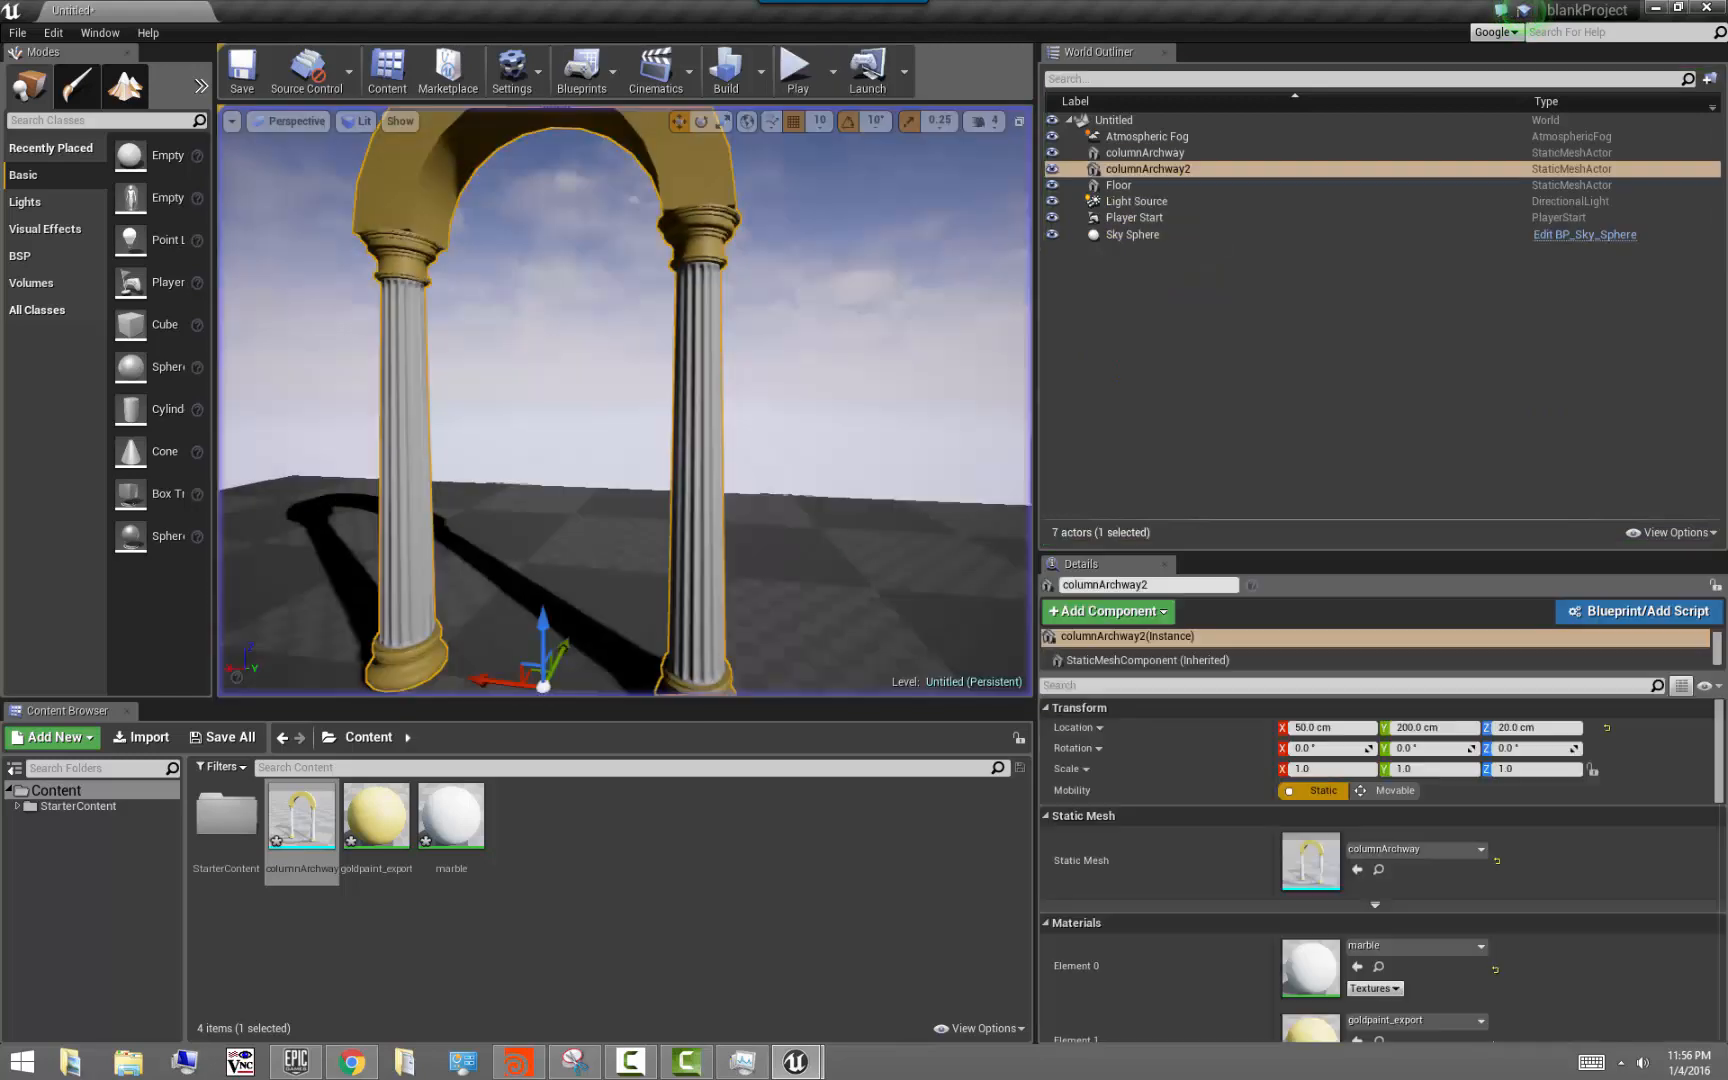
Switch to the Static Mesh Editor and examine how the collision hulls fit the resized arch and columns
mouse_move(795, 1062)
click(879, 946)
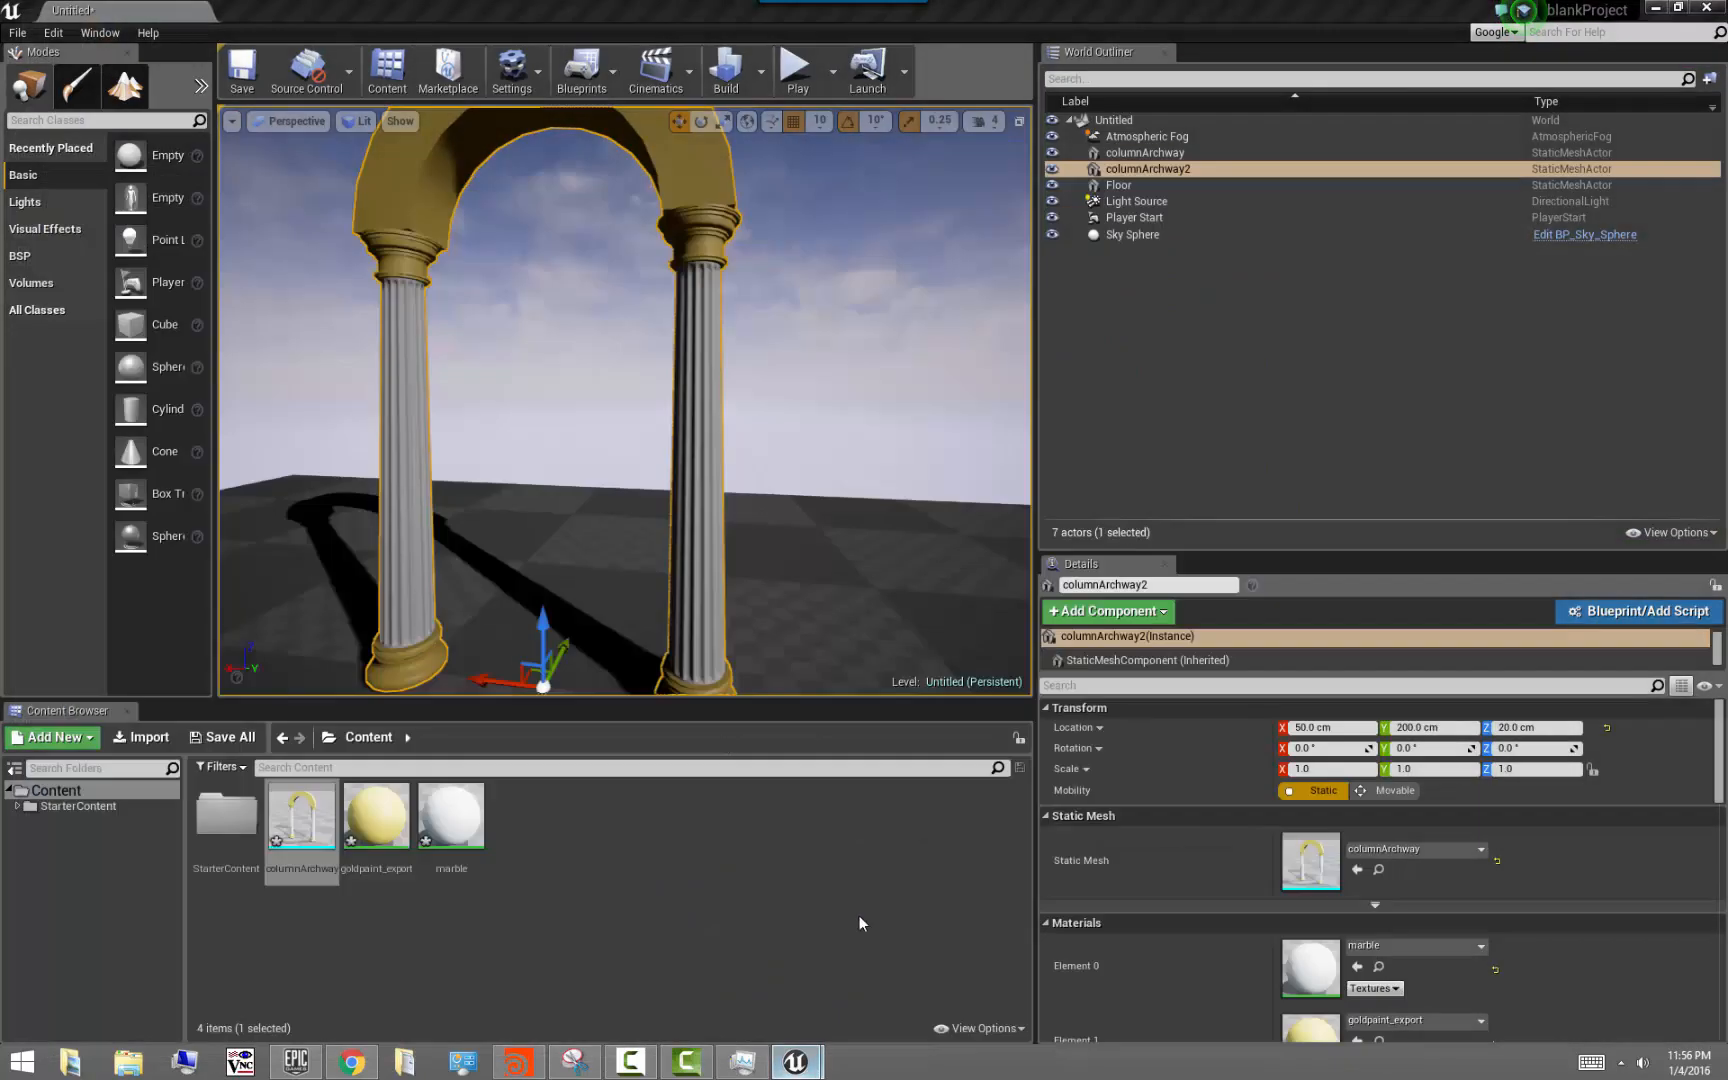
scroll(689, 698, down, 5)
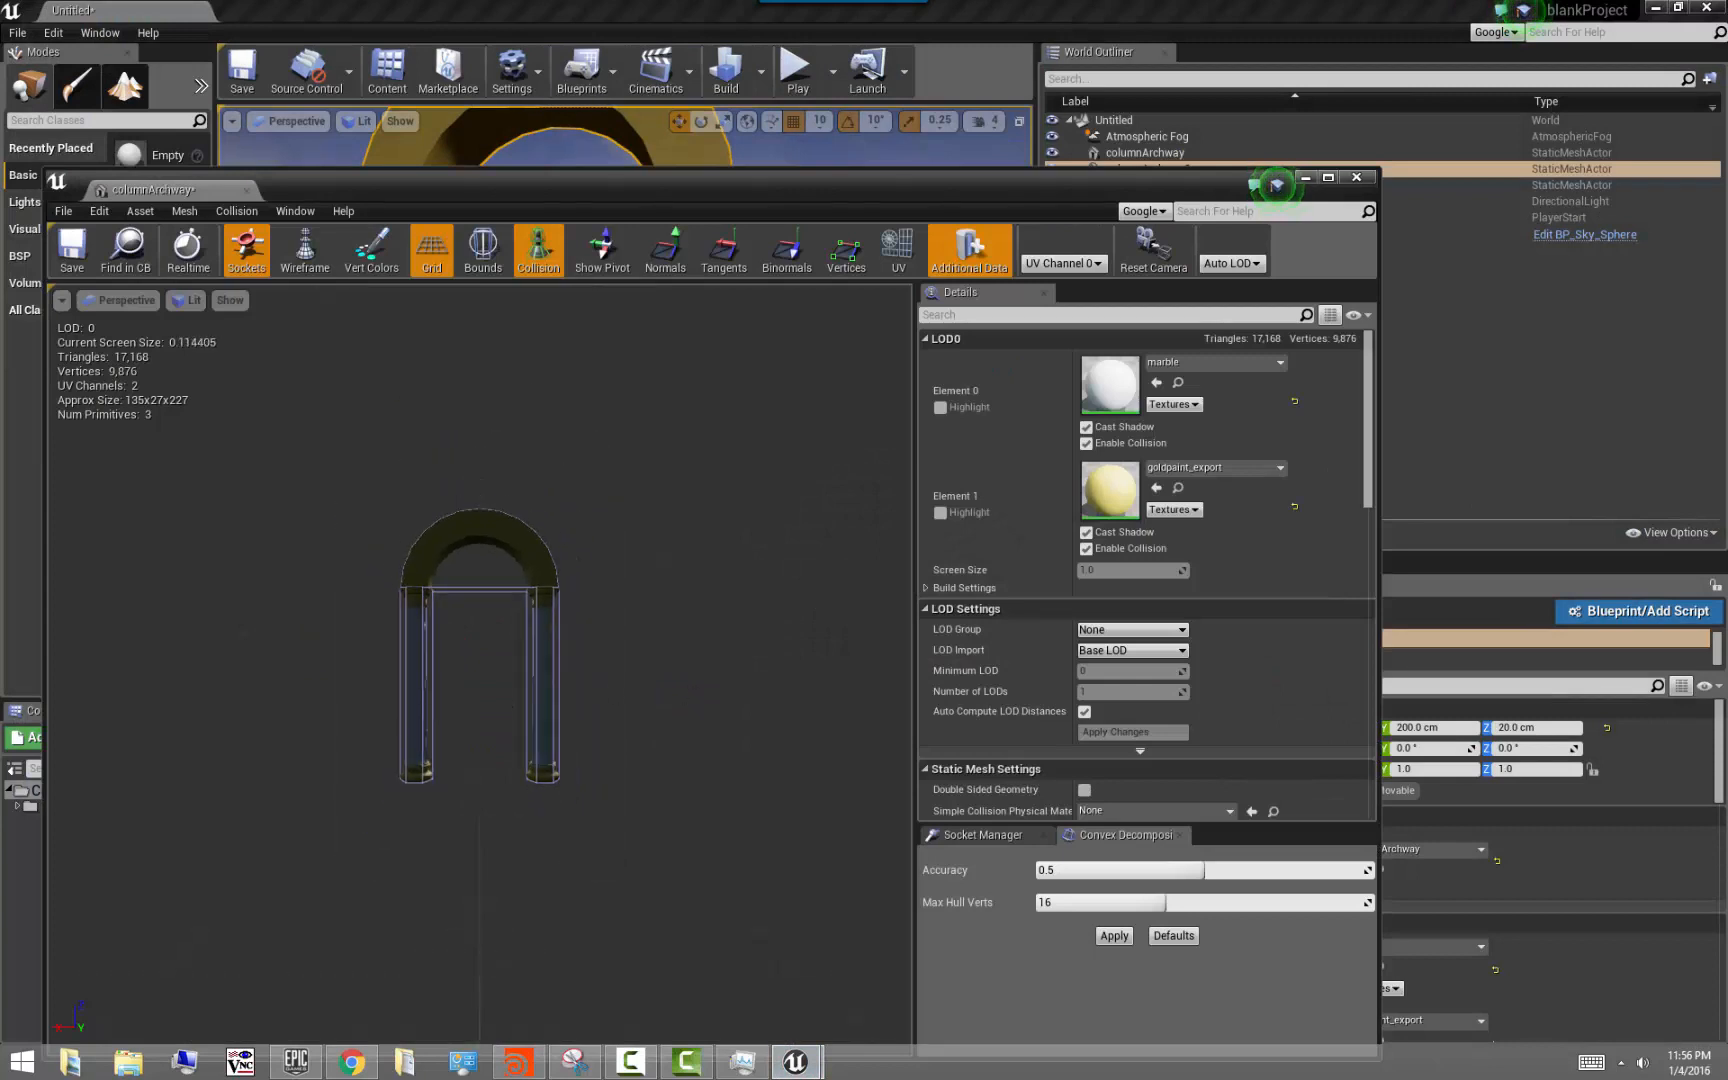
drag(520, 715, 94, 751)
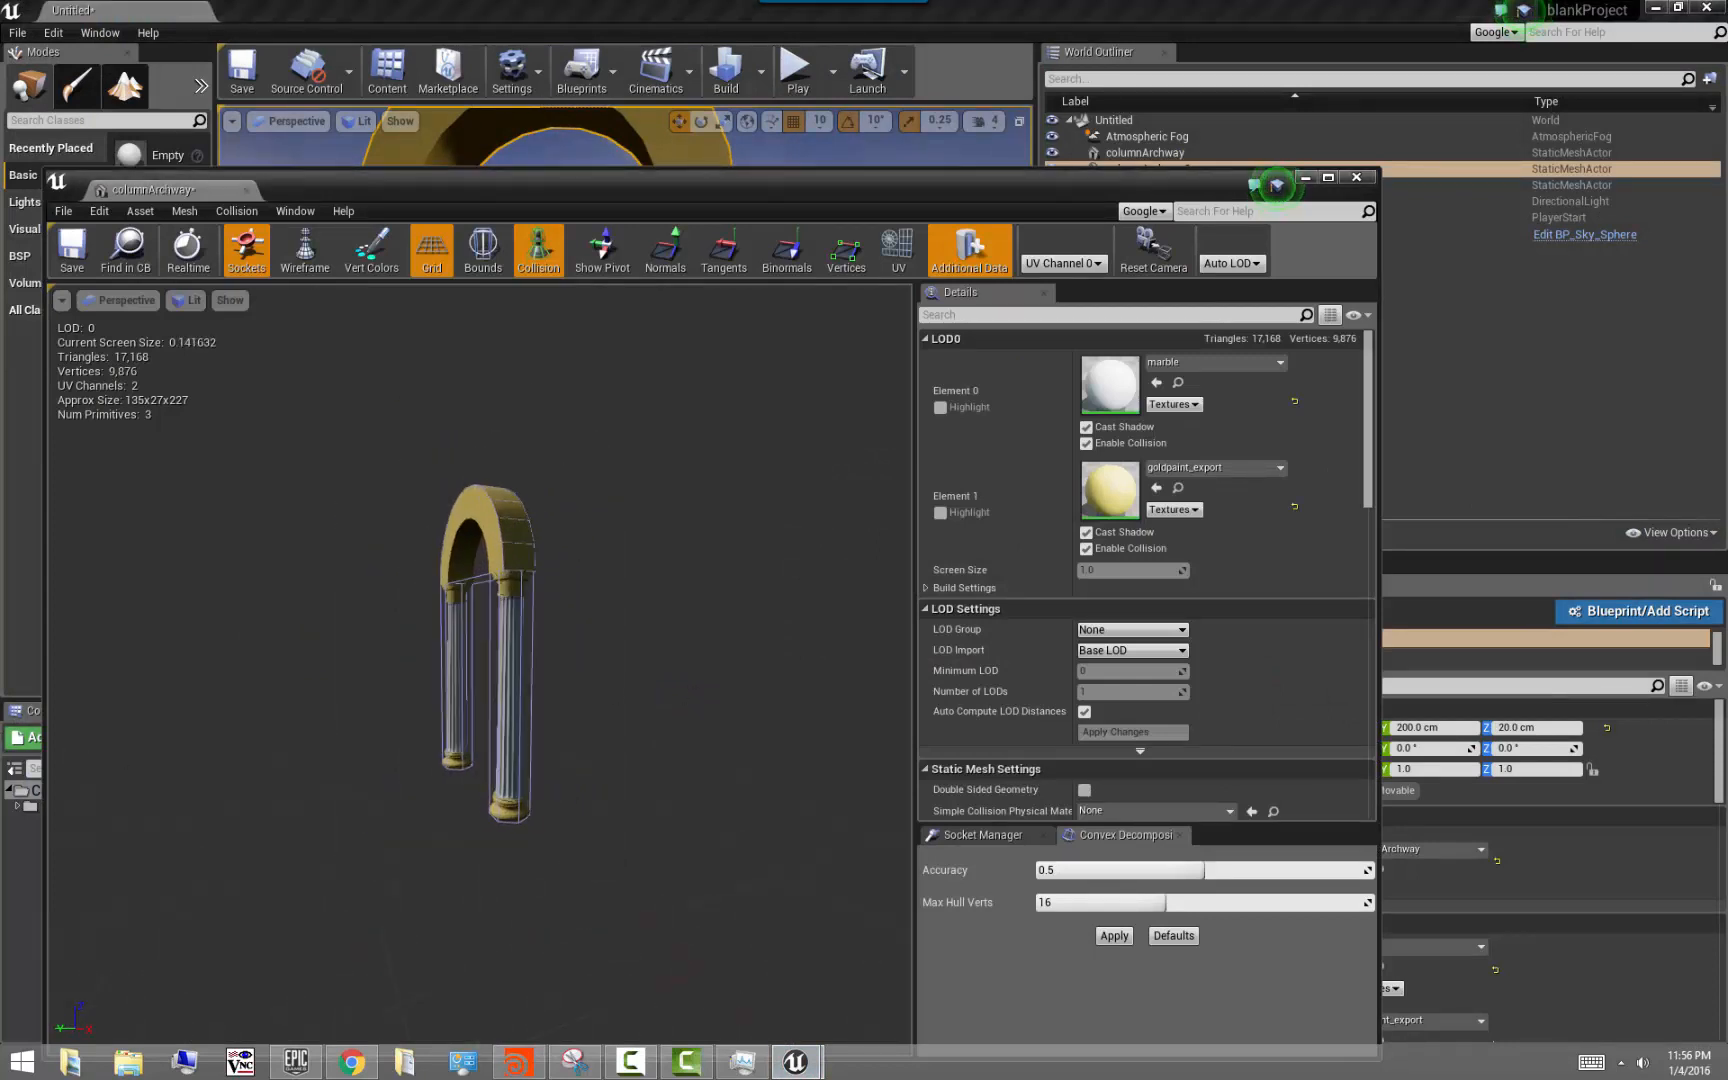
Inspect the archway's collision hulls from the front and up close around both columns and the arch opening
scroll(475, 703, up, 3)
drag(475, 703, 200, 700)
scroll(220, 697, down, 2)
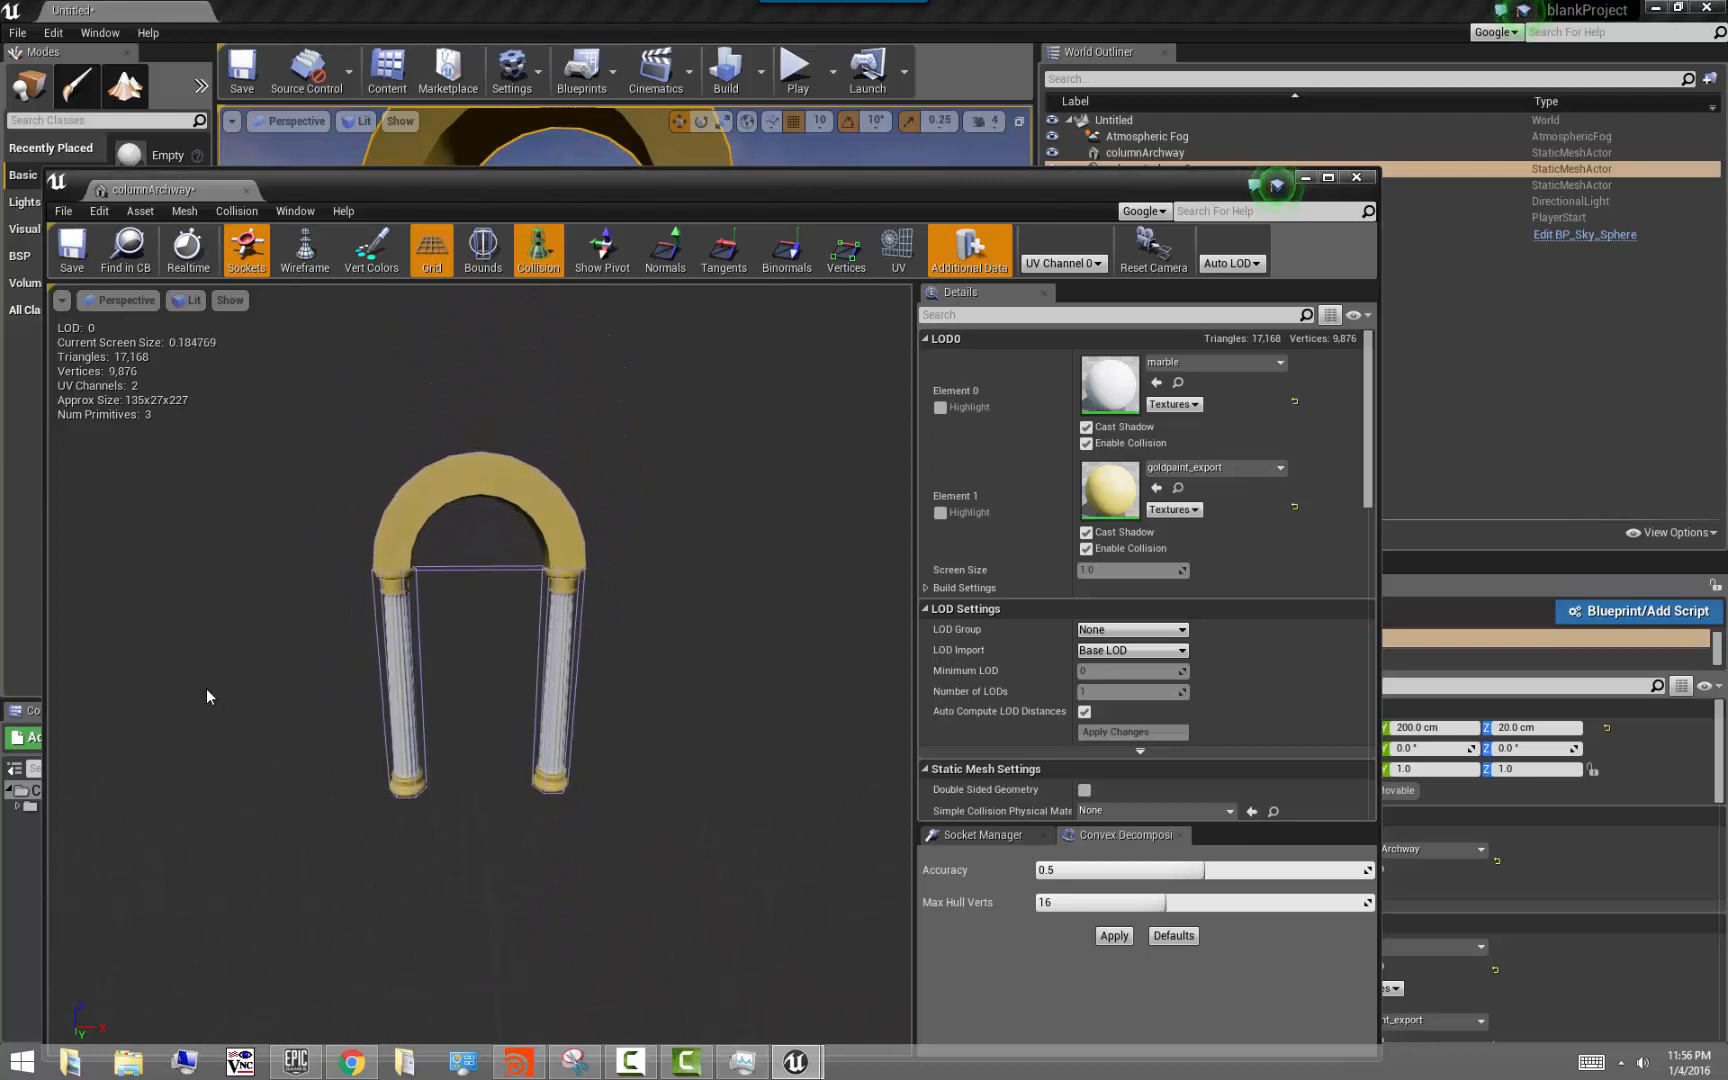
scroll(195, 699, up, 4)
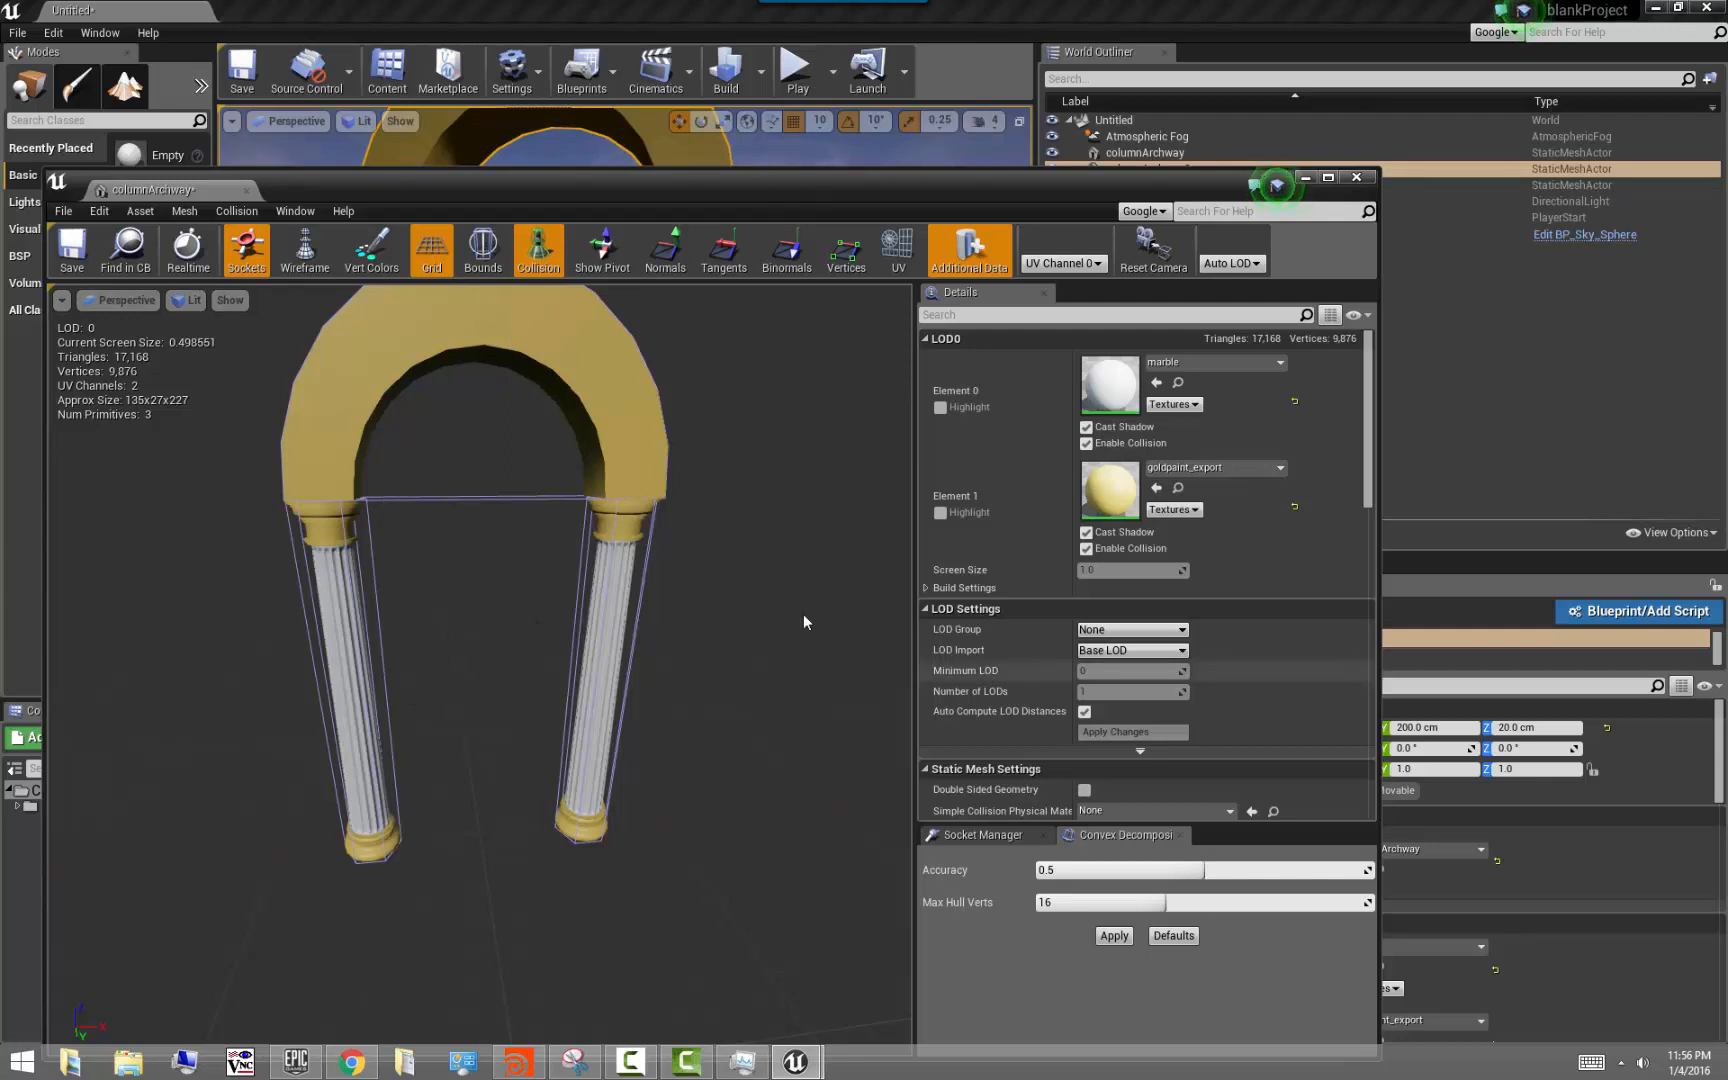
Switch to Houdini and save ColumnAsset2's edited network to its node type definition
click(515, 1062)
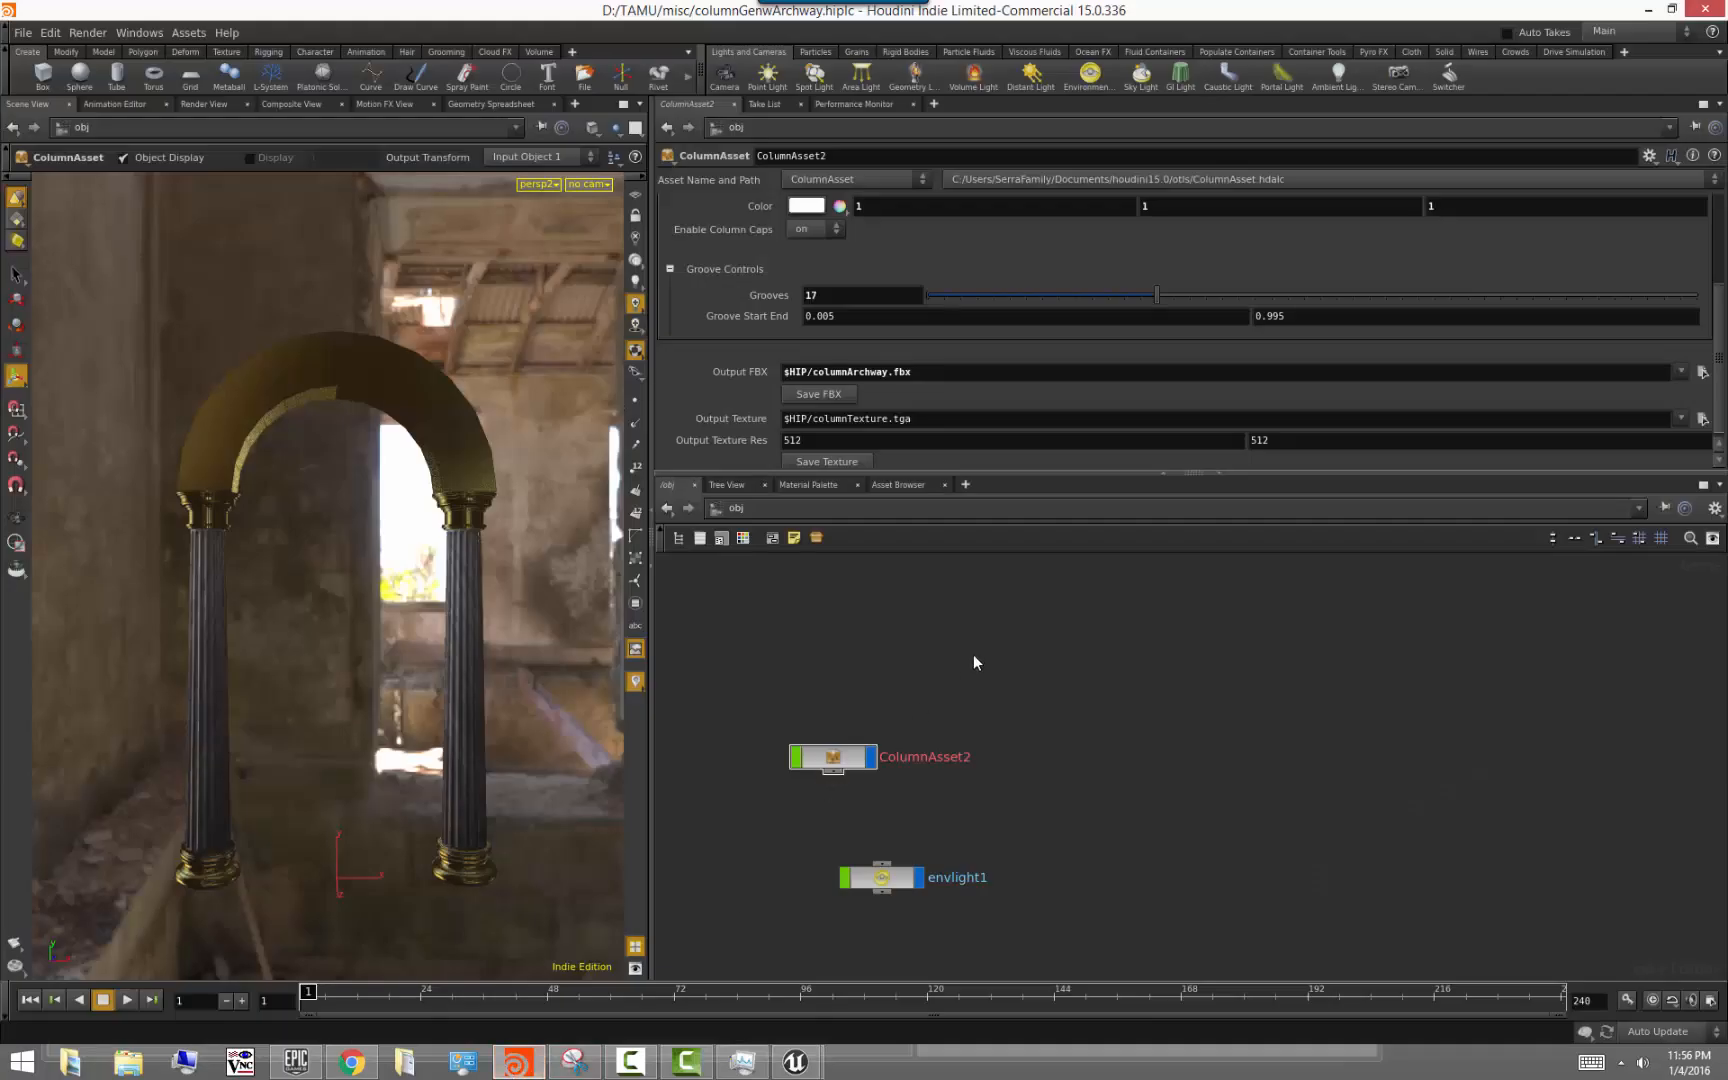
key(Escape)
drag(282, 711, 586, 737)
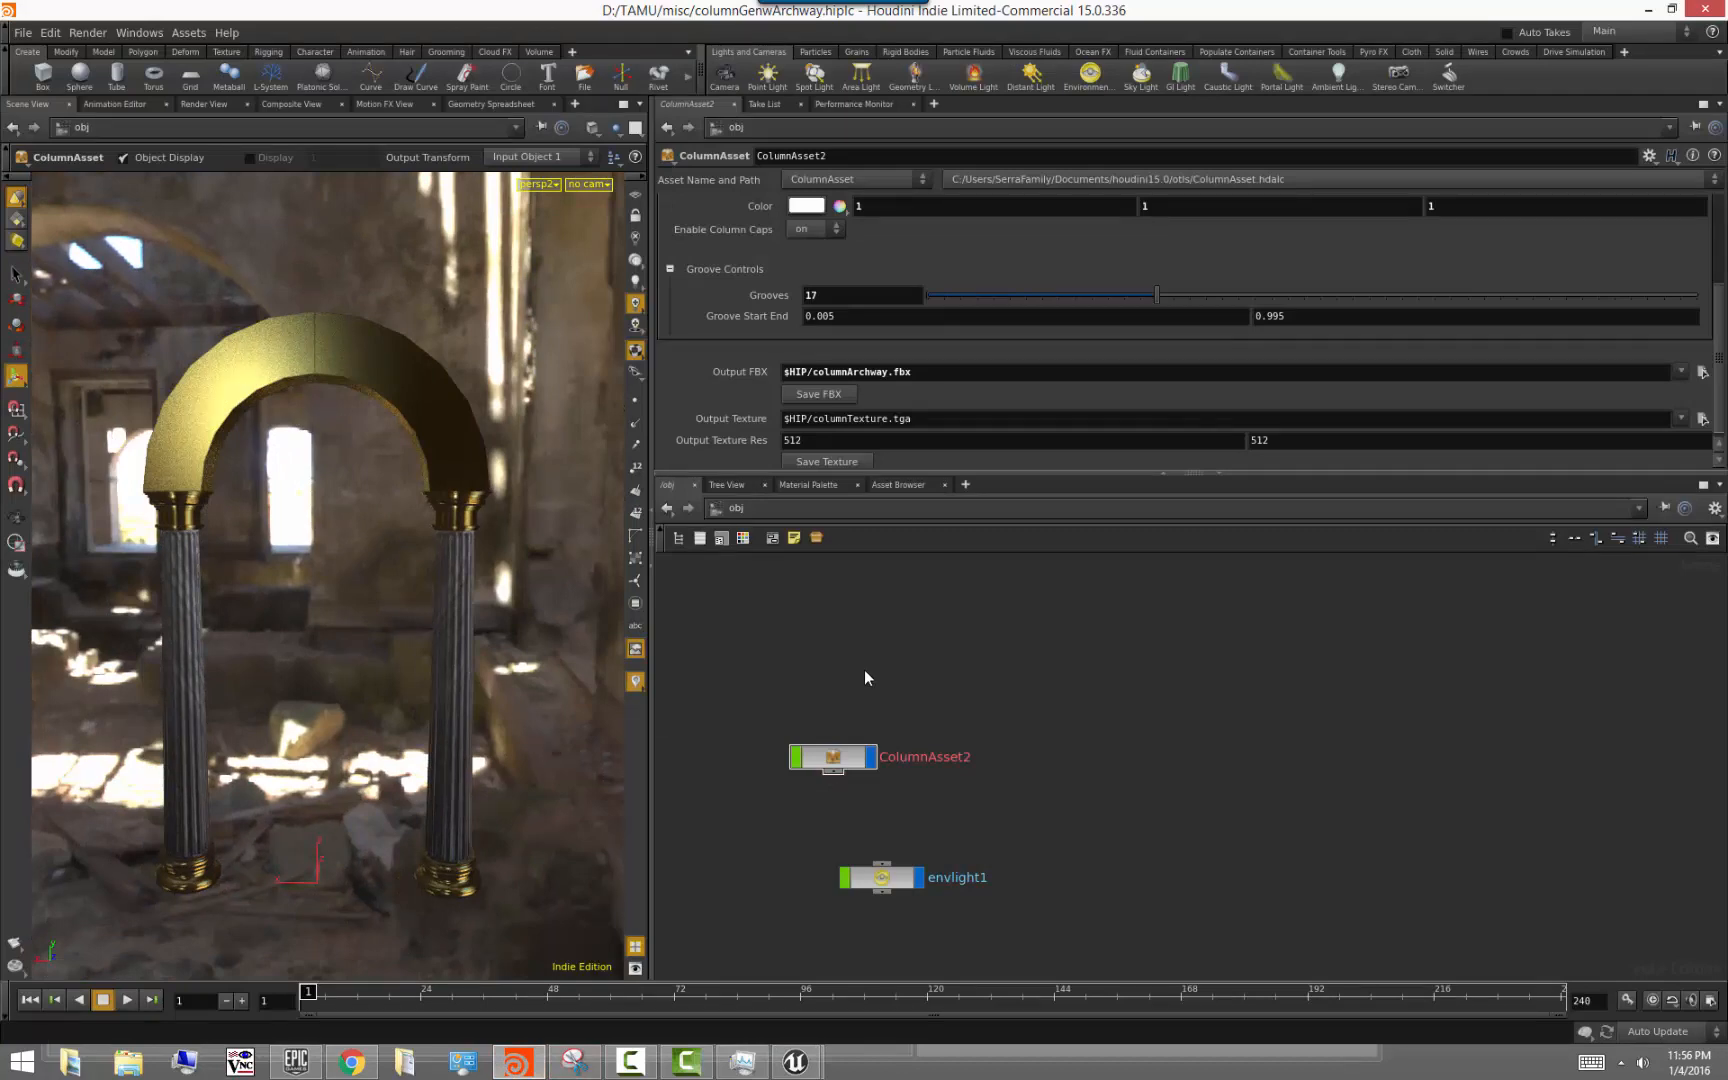
right_click(850, 762)
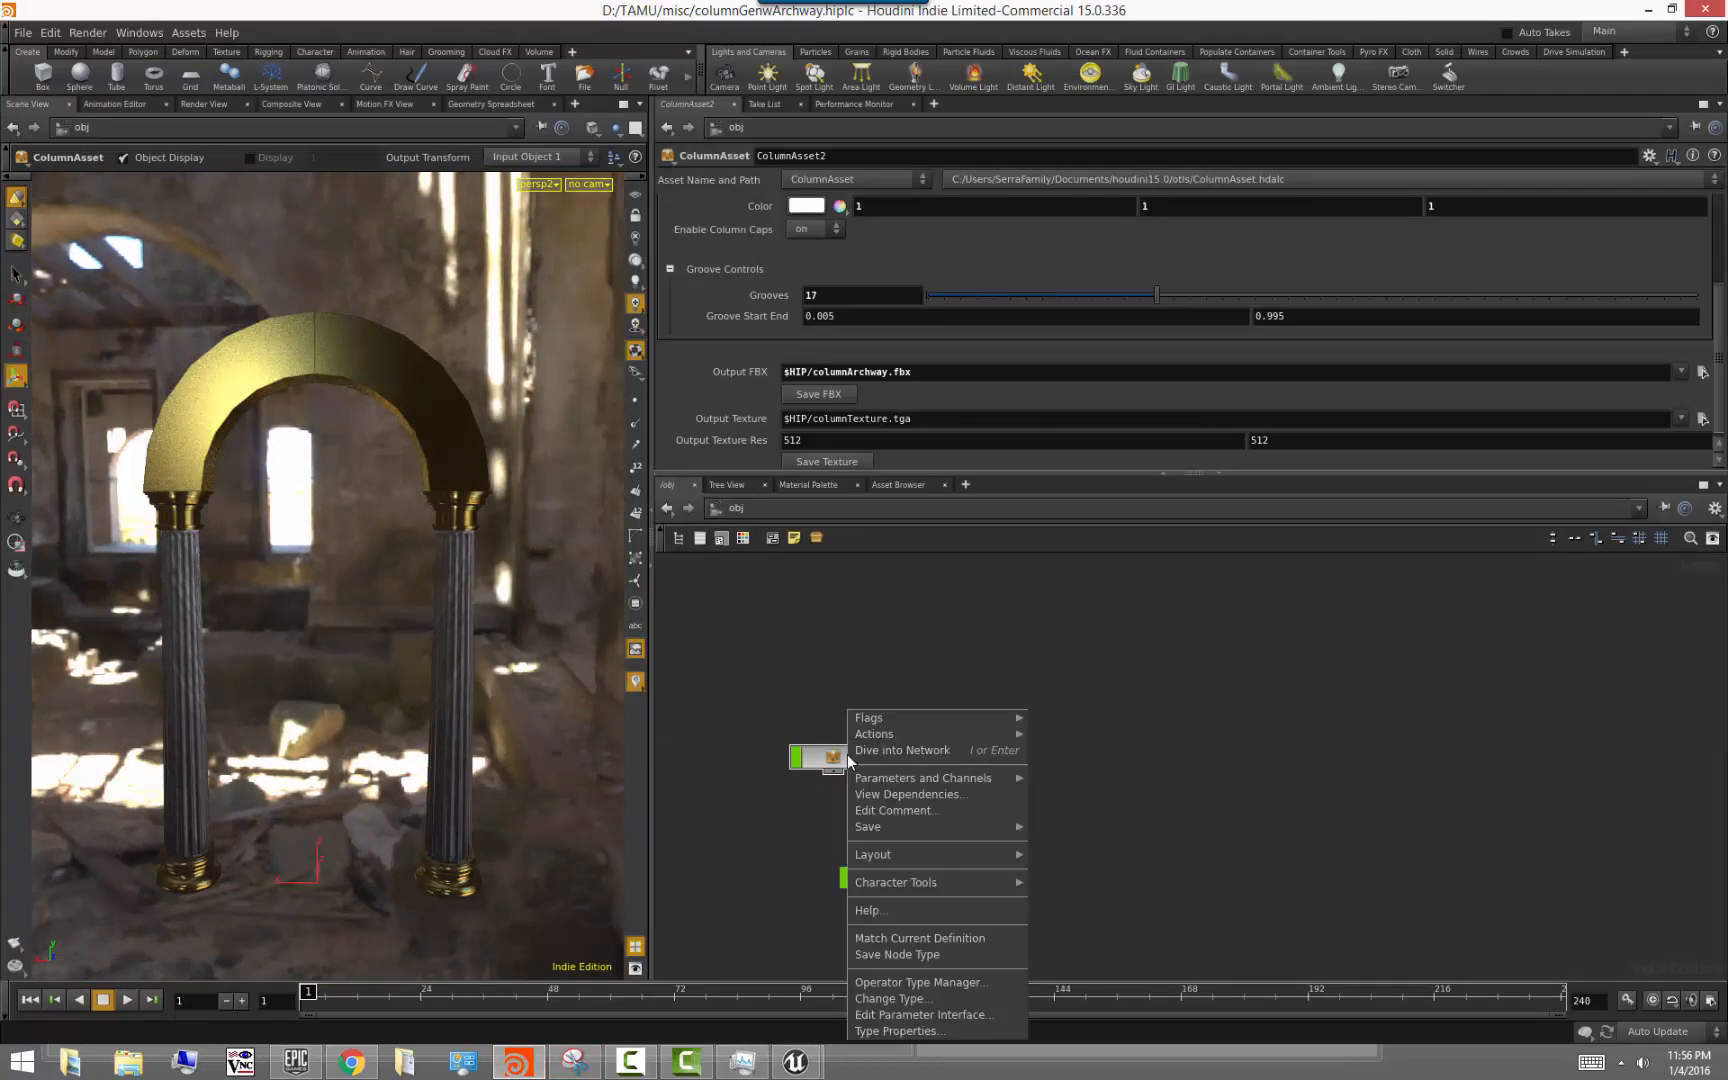
click(957, 954)
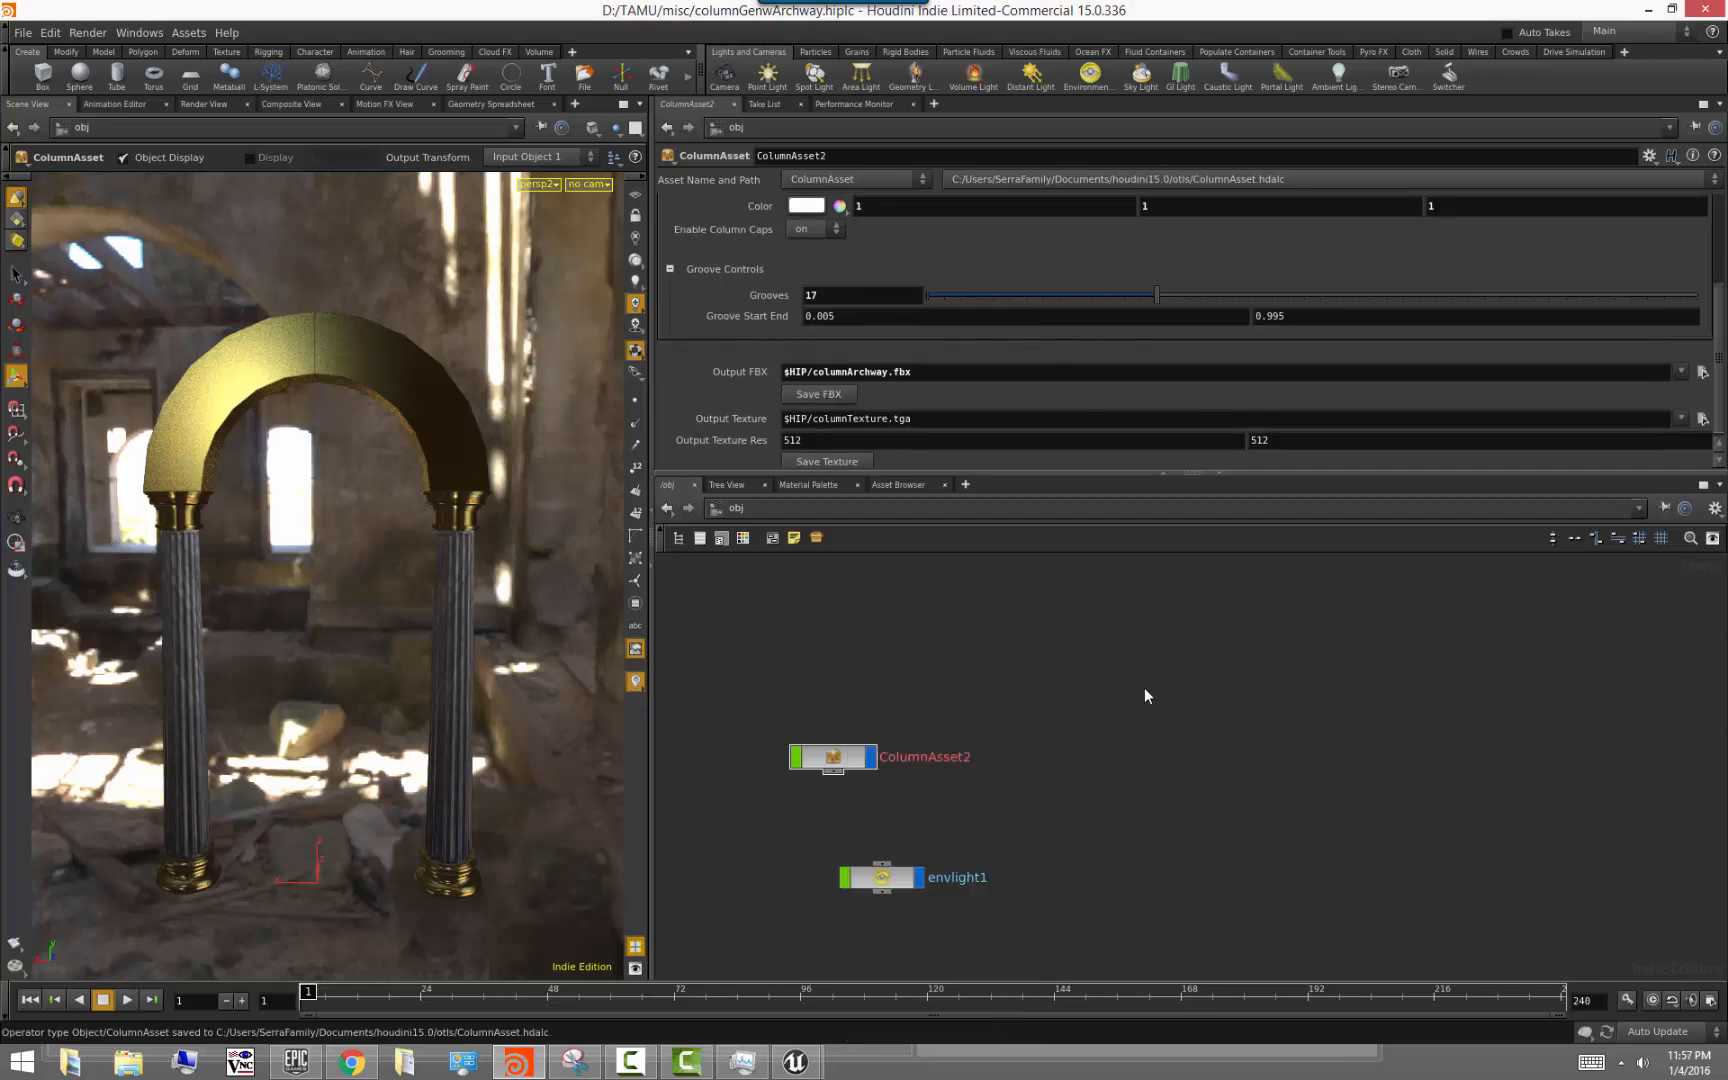
Match ColumnAsset2 to its current definition and save the scene file columnGenwArchway.hiplc
right_click(838, 765)
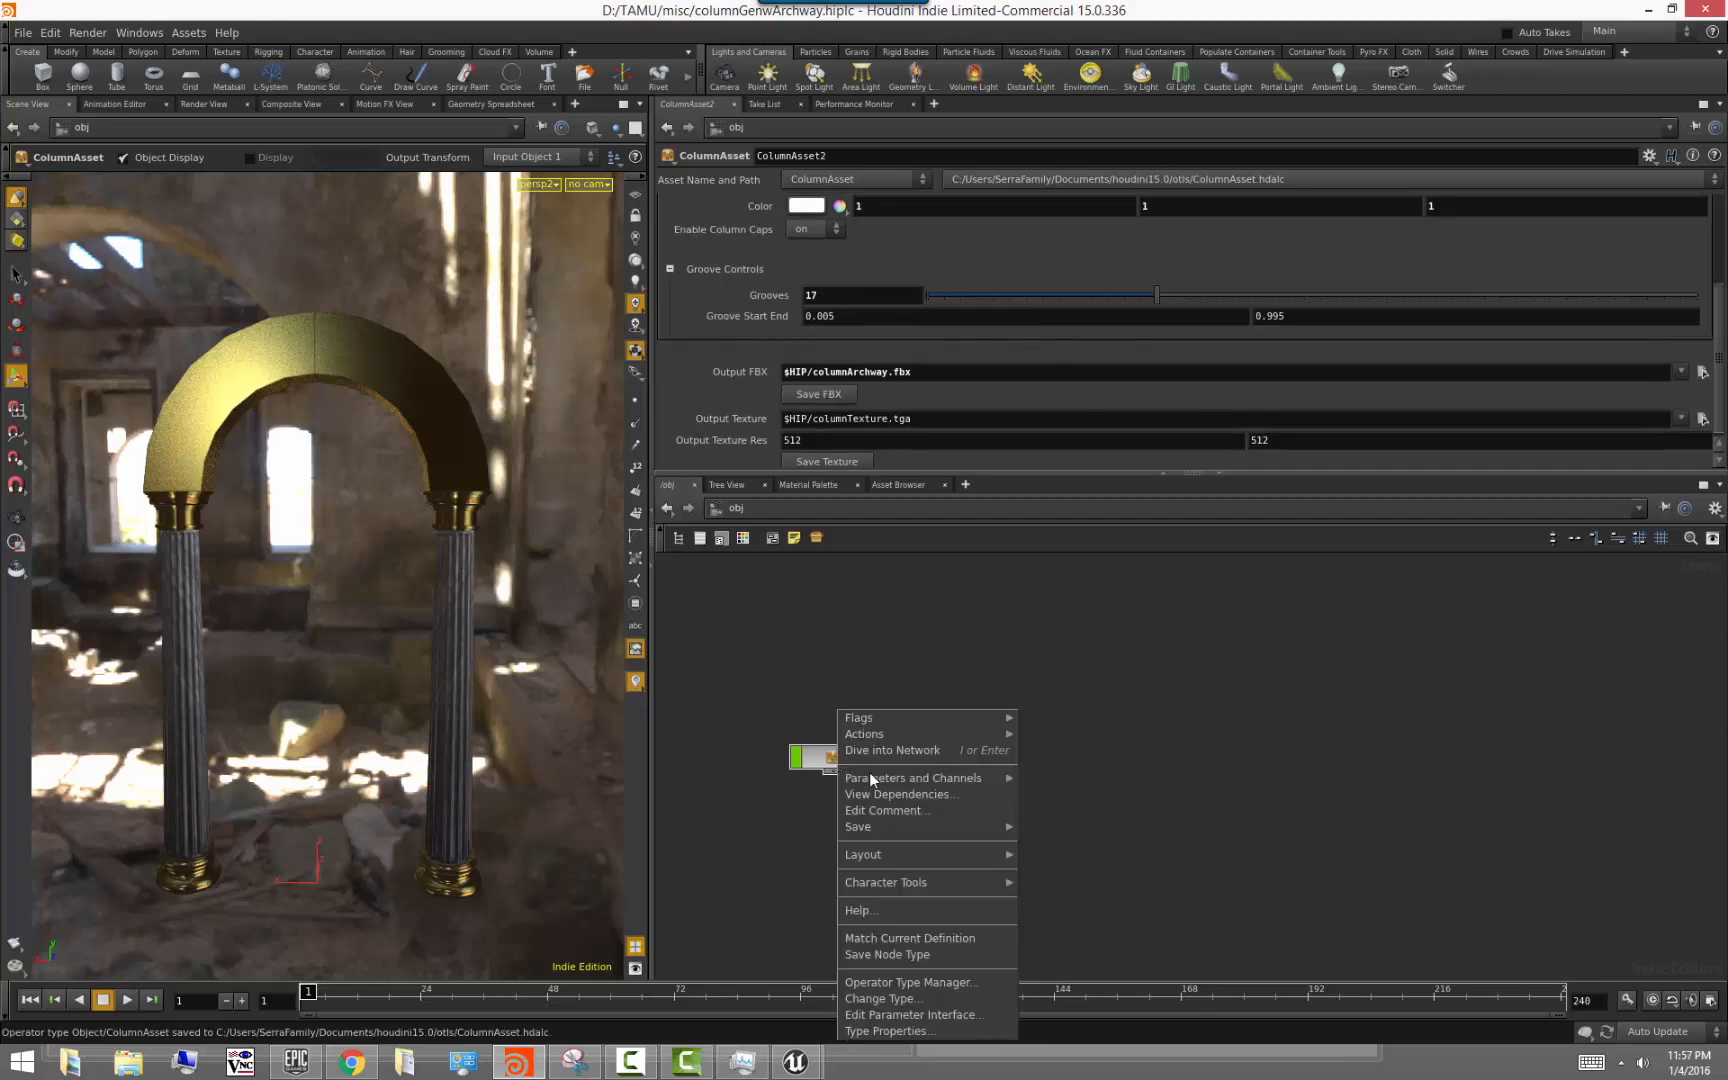
click(946, 939)
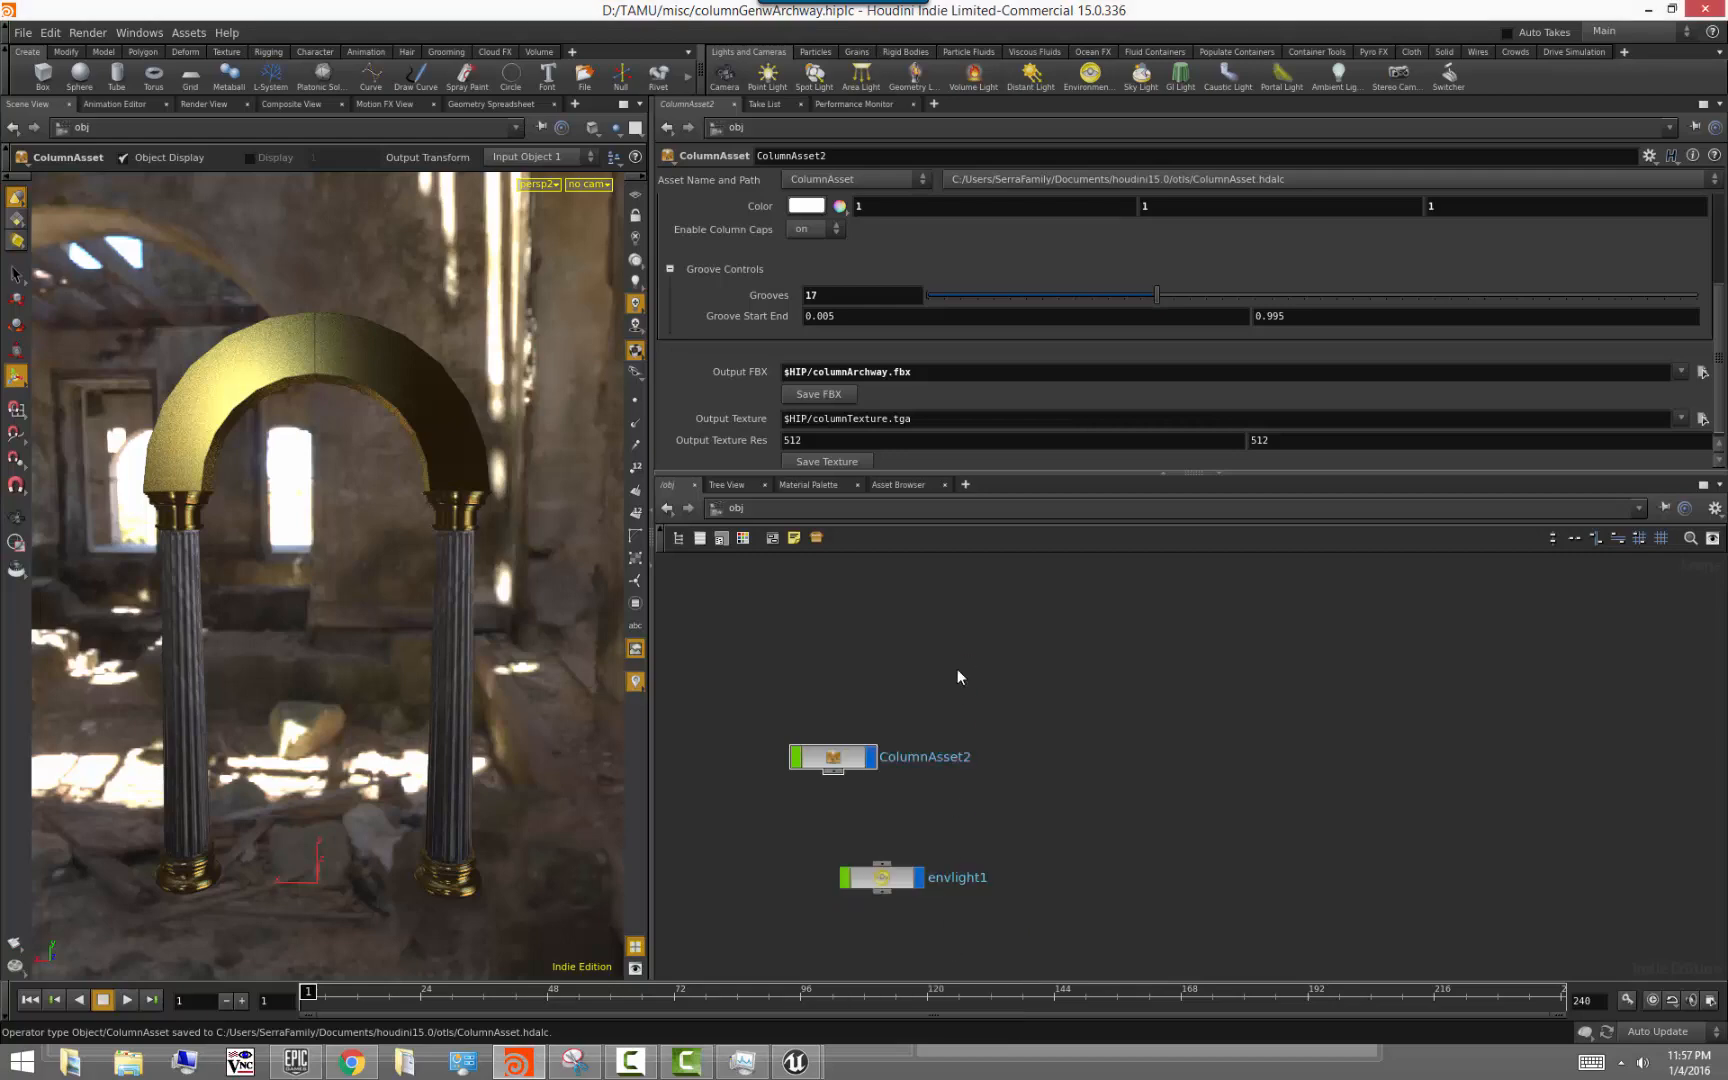
drag(240, 541, 265, 577)
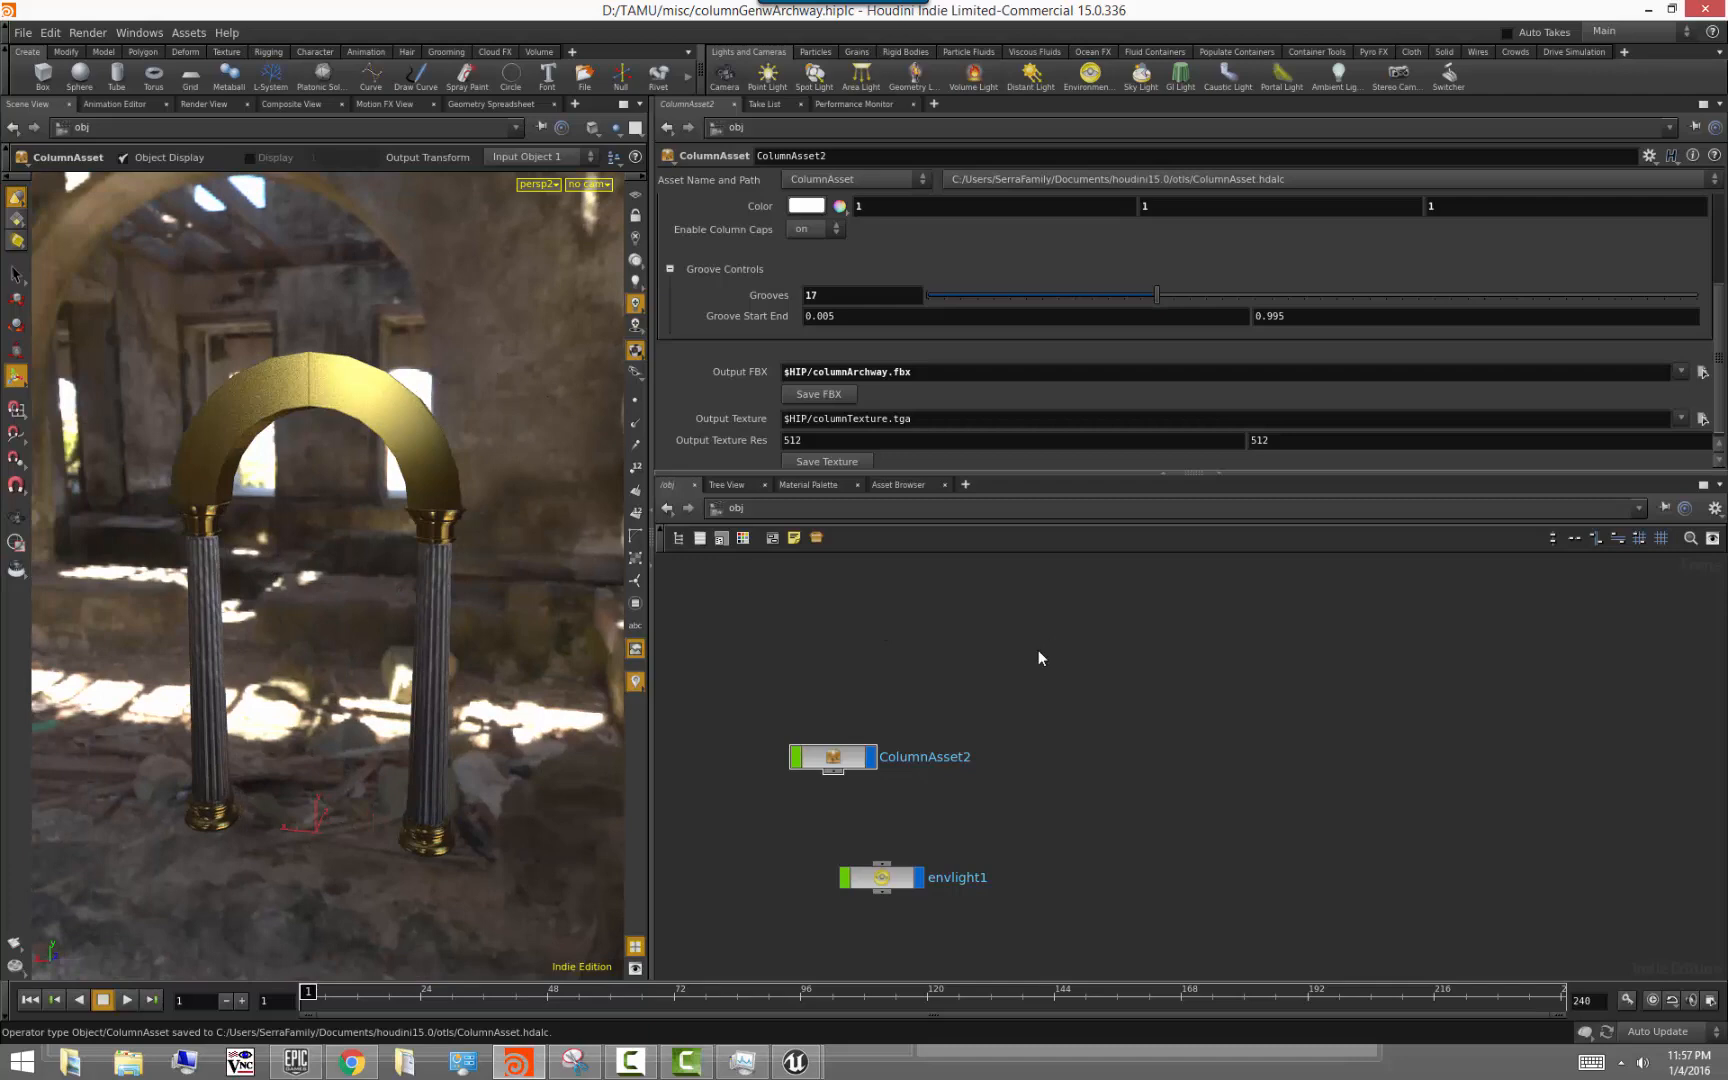
key(ctrl+s)
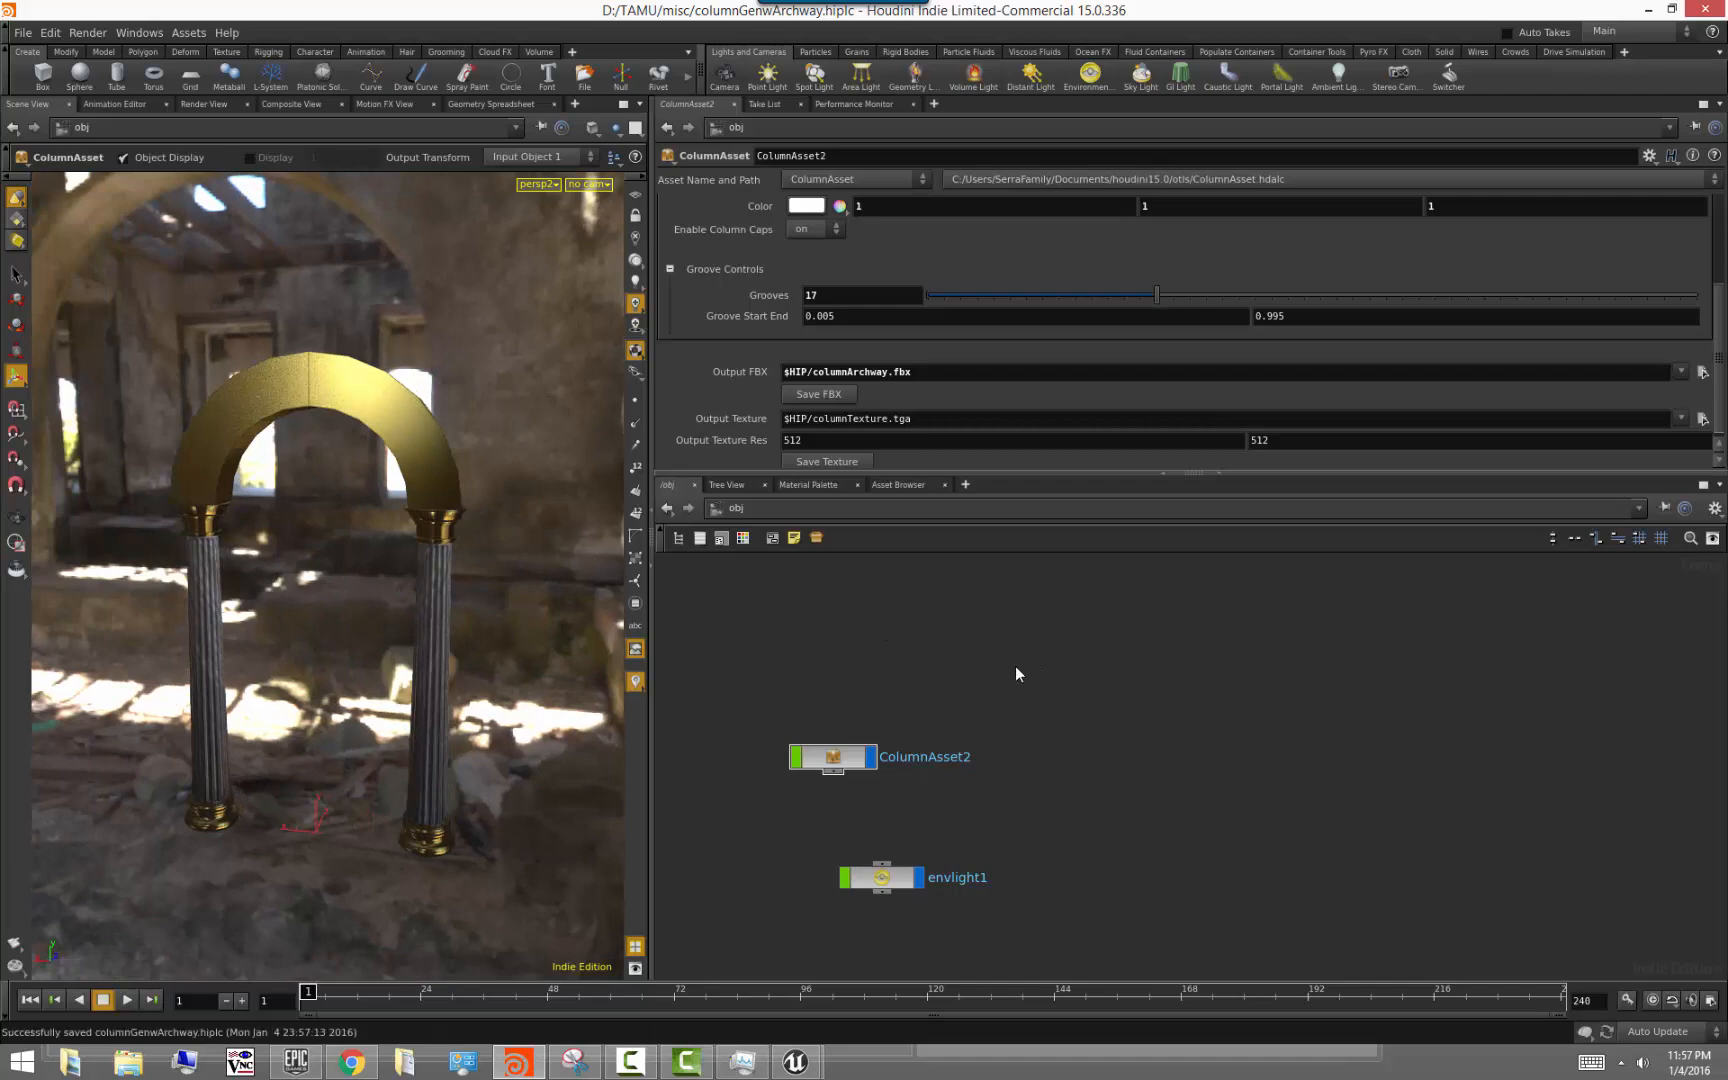